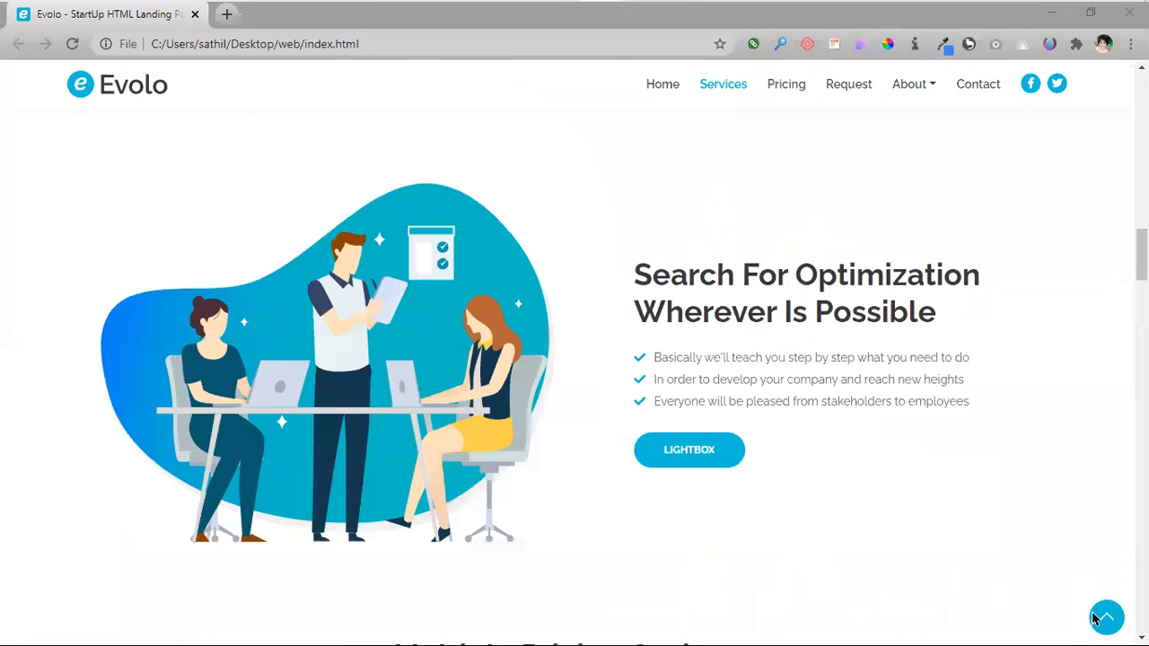
# - Look over the Evolo landing page's services, meeting request form and pricing plans
pyautogui.click(1106, 617)
pyautogui.scroll(-8, 951, 619)
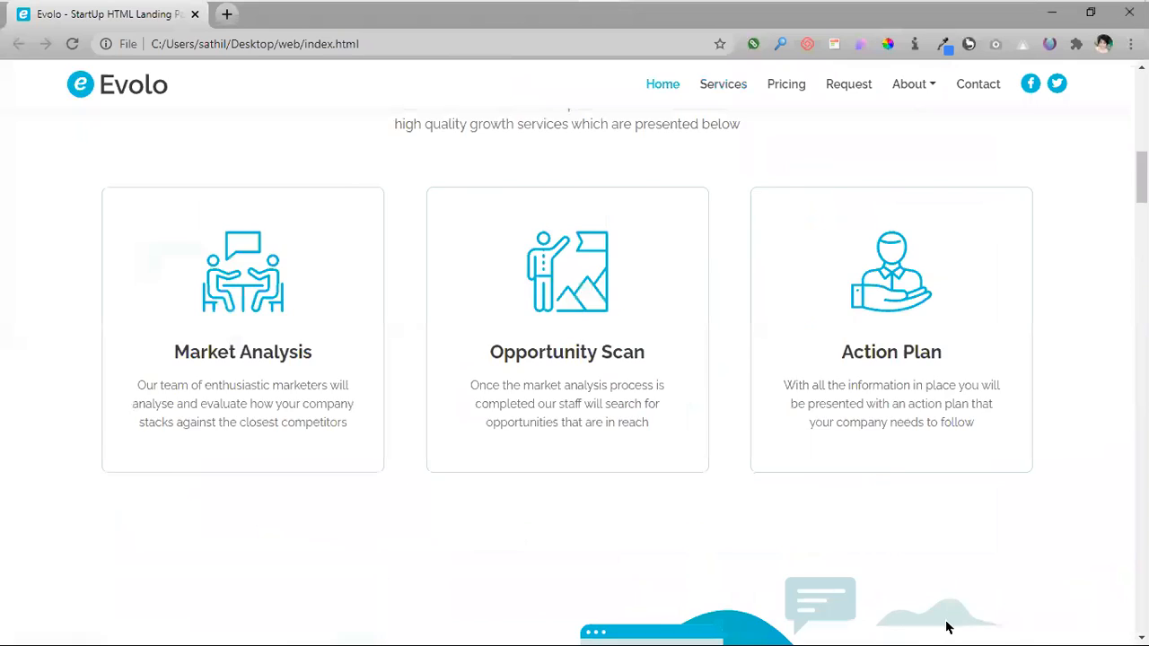
pyautogui.scroll(-20, 947, 626)
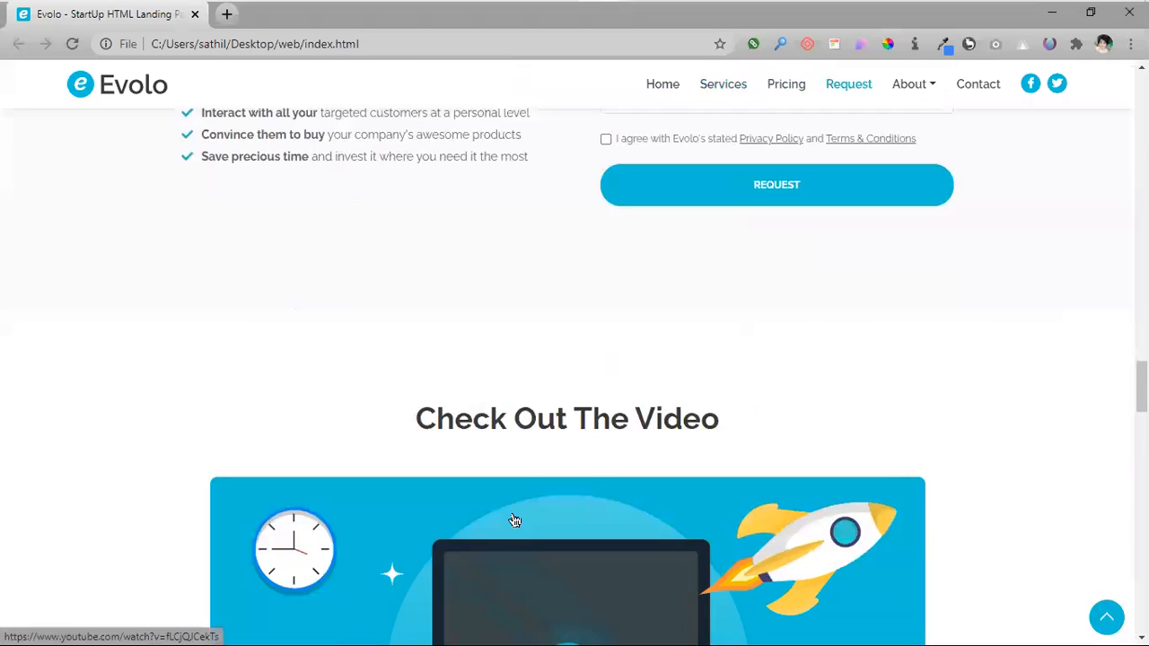
pyautogui.scroll(6, 514, 520)
pyautogui.scroll(-5, 509, 520)
pyautogui.scroll(2, 509, 519)
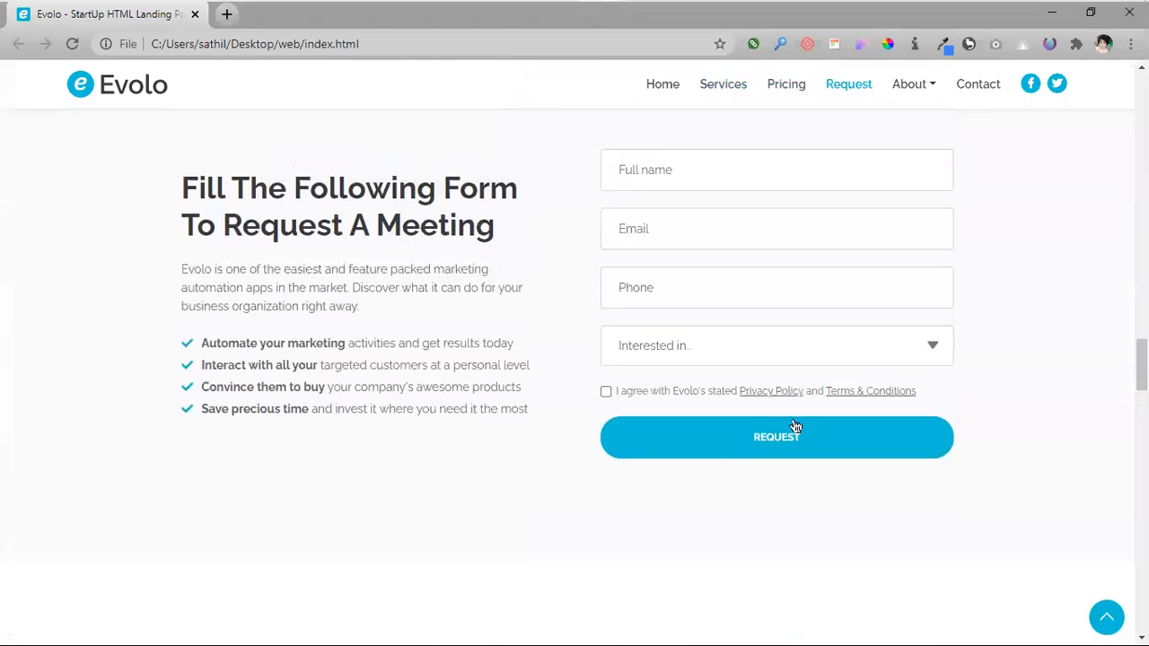
pyautogui.click(892, 346)
pyautogui.click(892, 348)
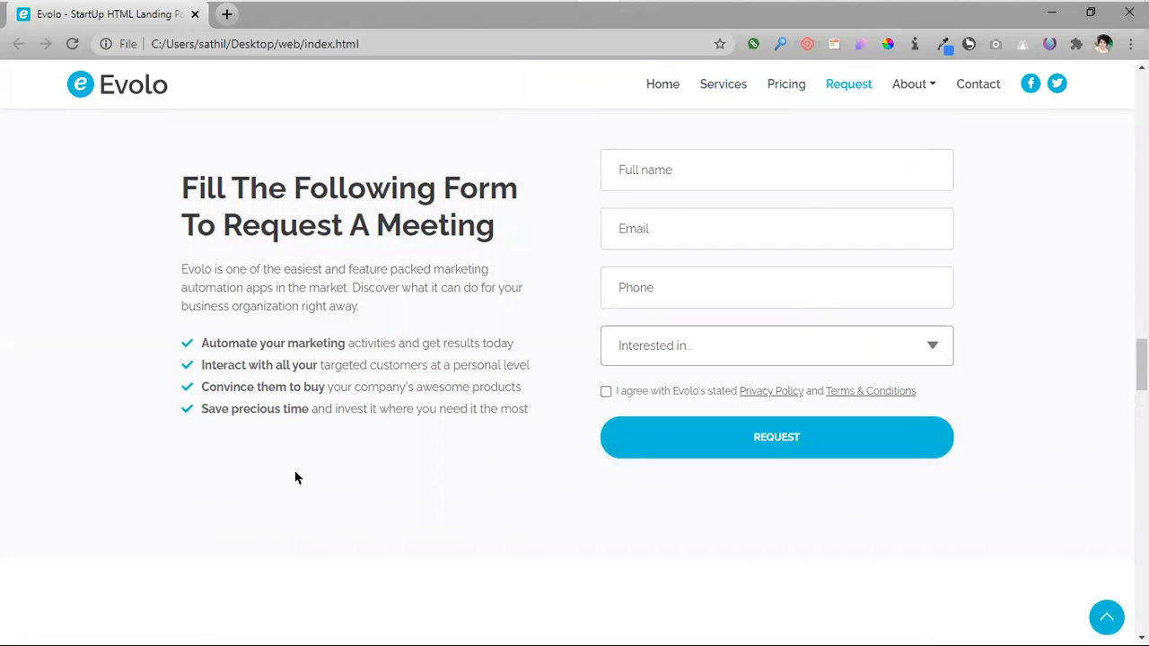
pyautogui.scroll(4, 608, 426)
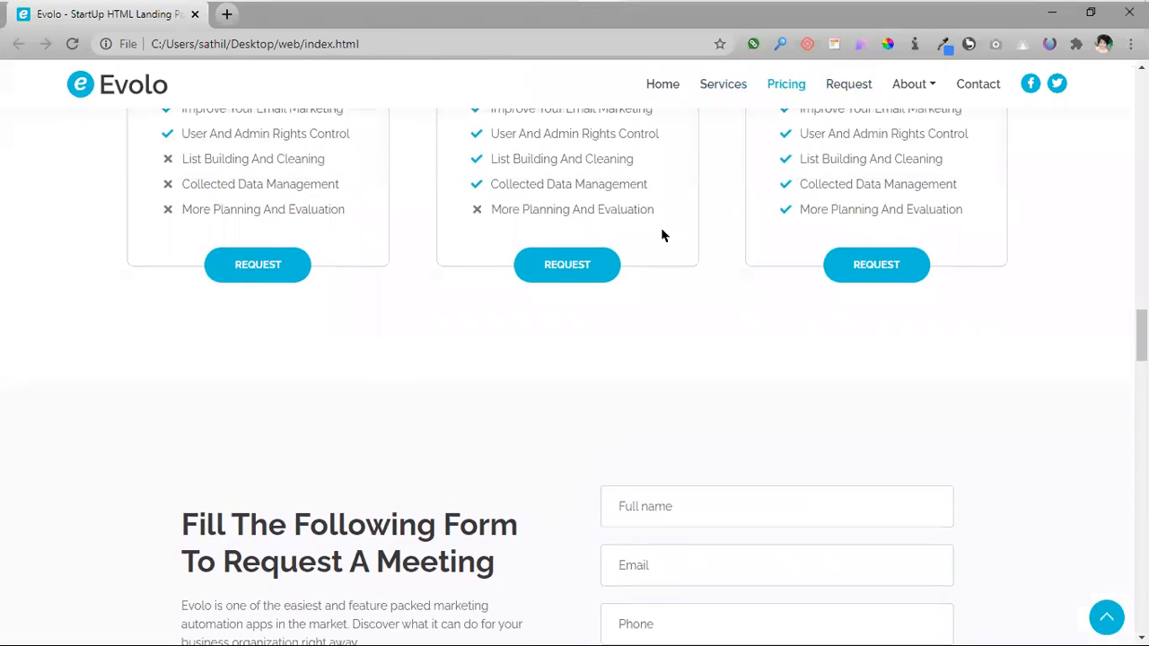
pyautogui.scroll(2, 880, 405)
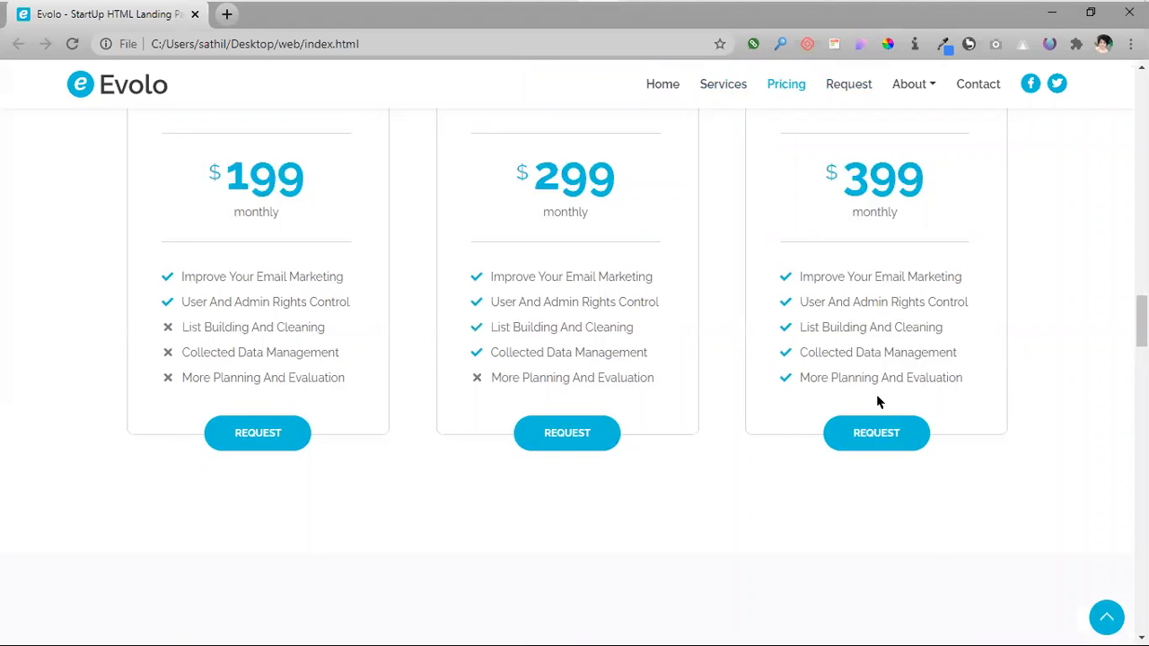
pyautogui.scroll(2, 878, 401)
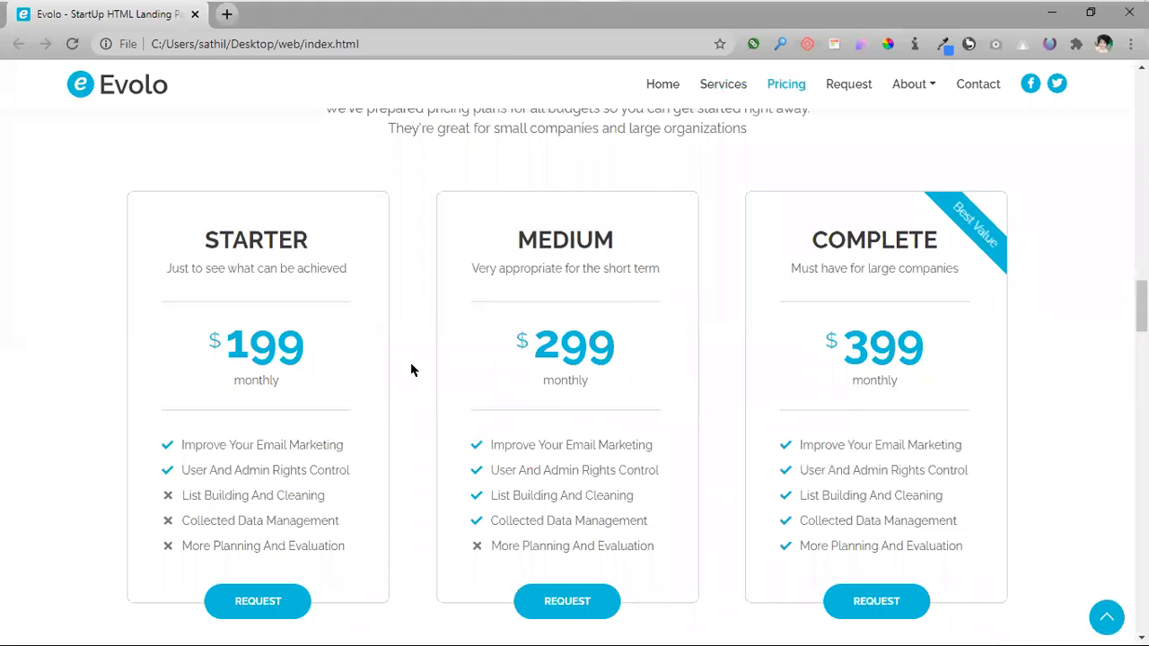
# - Look through the landing page's team, contact and footer sections, and return to the start of the page
pyautogui.scroll(-18, 969, 327)
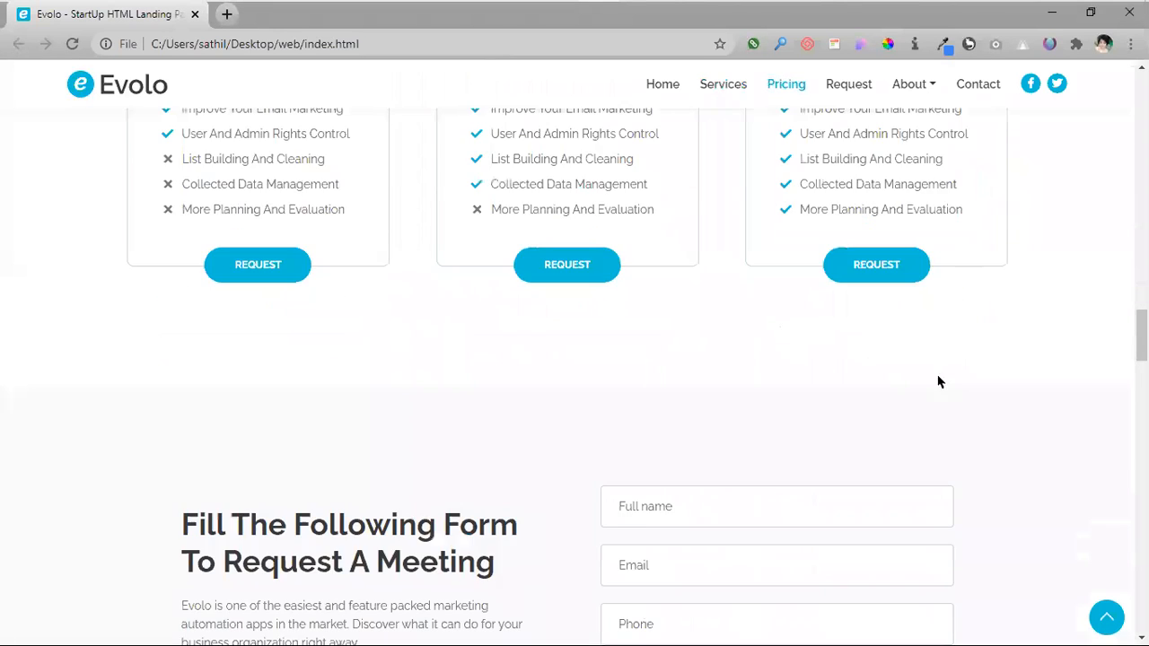
pyautogui.scroll(-6, 440, 554)
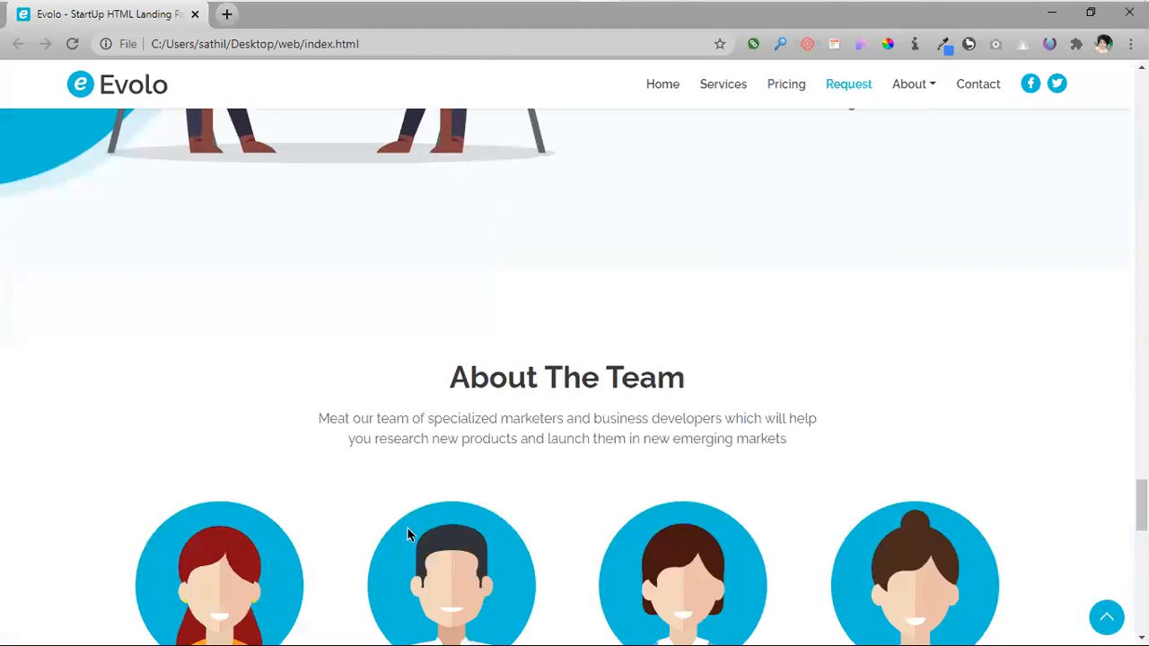
pyautogui.scroll(-6, 610, 392)
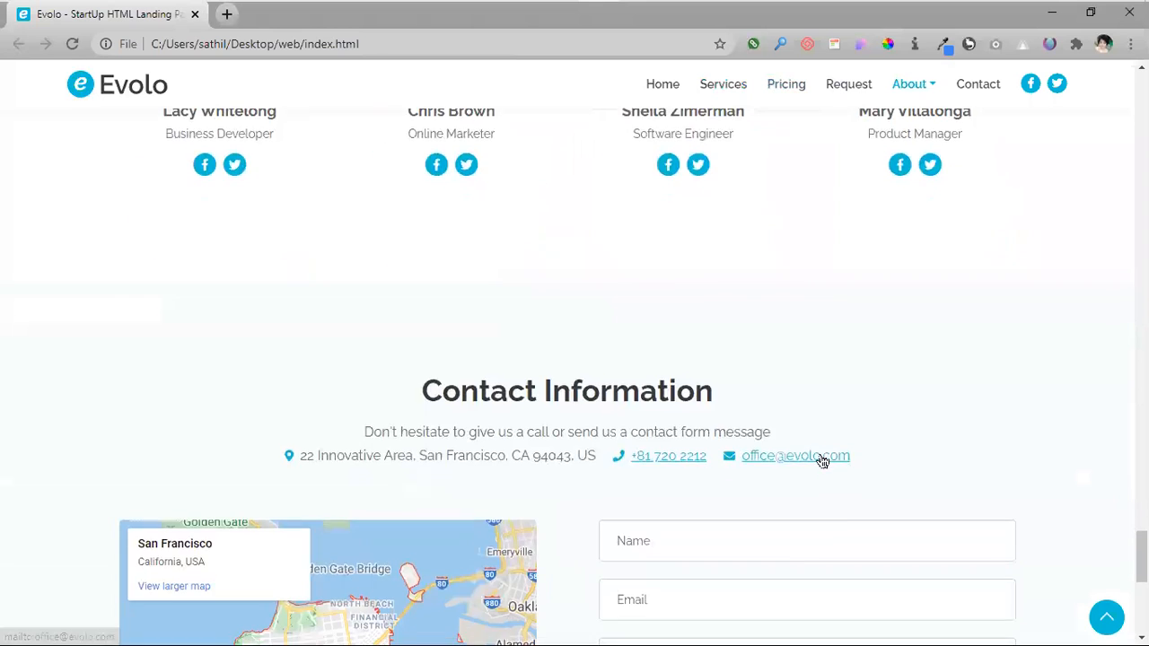
pyautogui.scroll(-7, 816, 461)
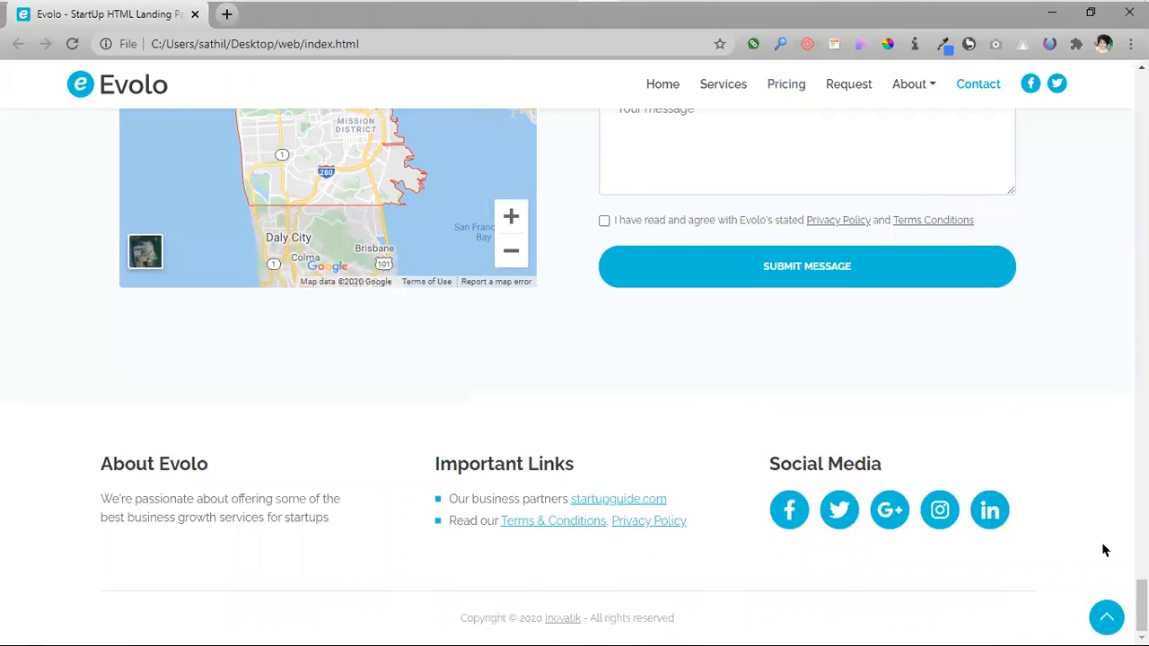
pyautogui.click(1106, 617)
pyautogui.scroll(-4, 488, 389)
pyautogui.scroll(4, 539, 305)
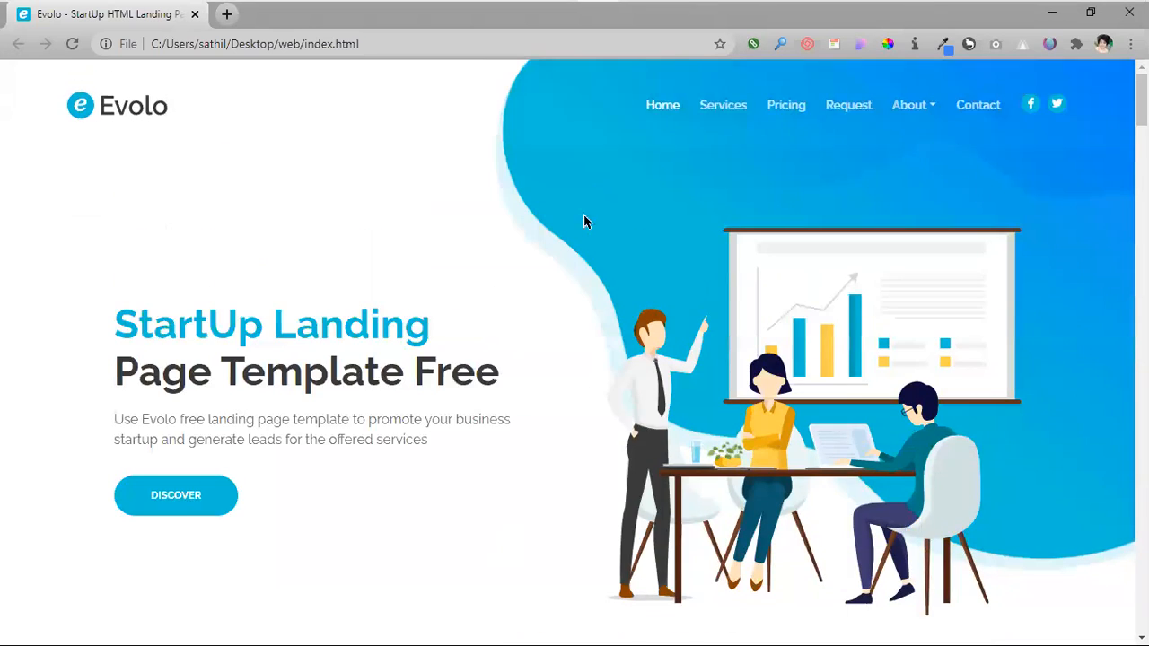
# - Check the landing page's navigation links for Services, Pricing, Request, About and Contact, and go back to Home
pyautogui.click(716, 109)
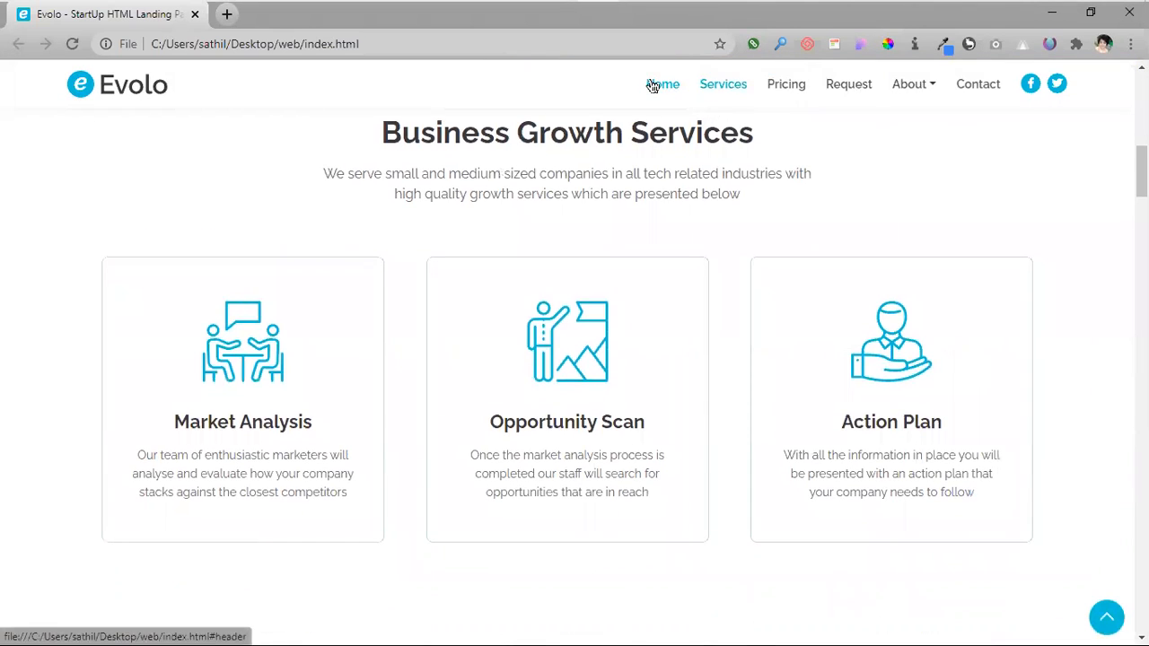
pyautogui.click(653, 85)
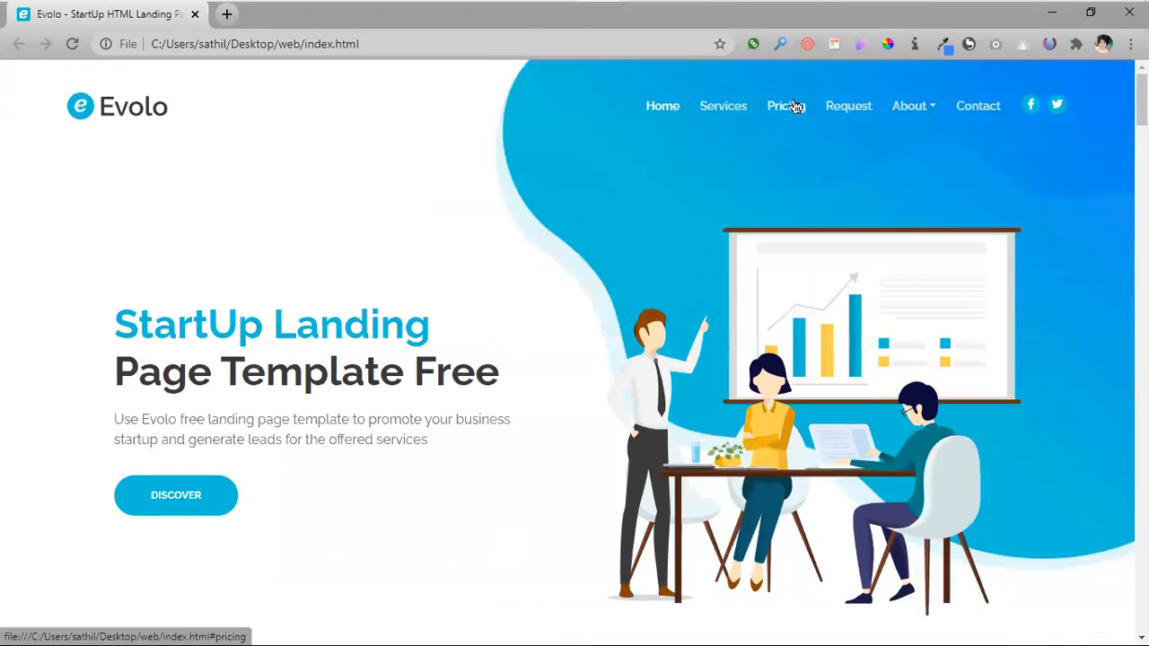
pyautogui.click(715, 108)
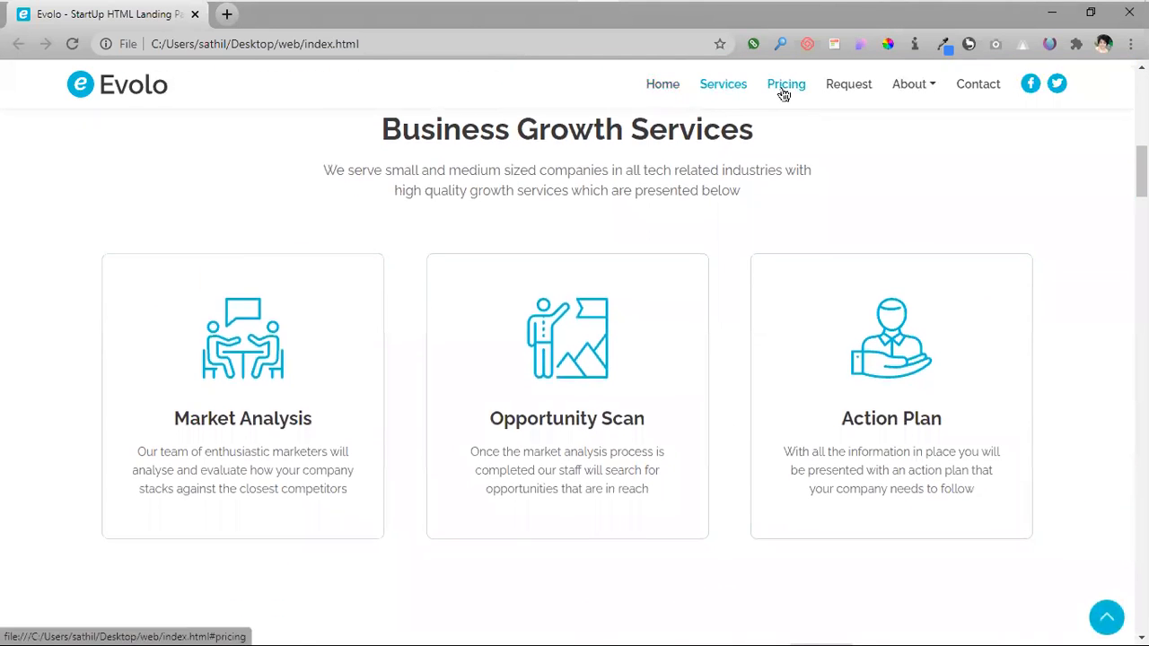
pyautogui.click(784, 90)
pyautogui.click(849, 90)
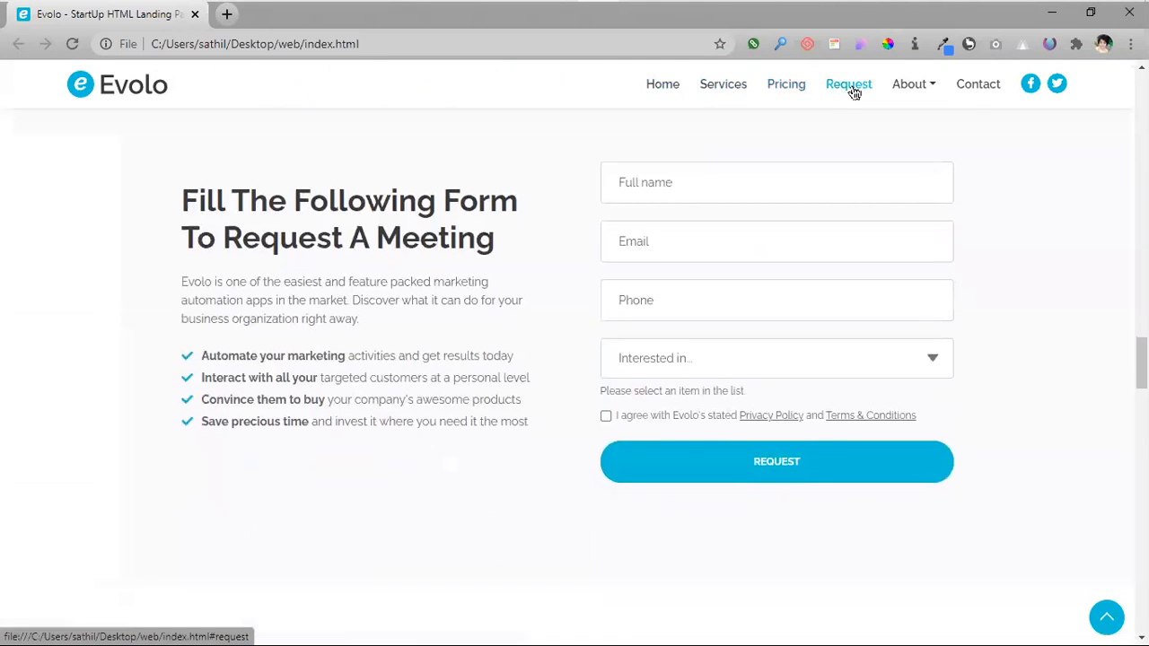
pyautogui.click(909, 90)
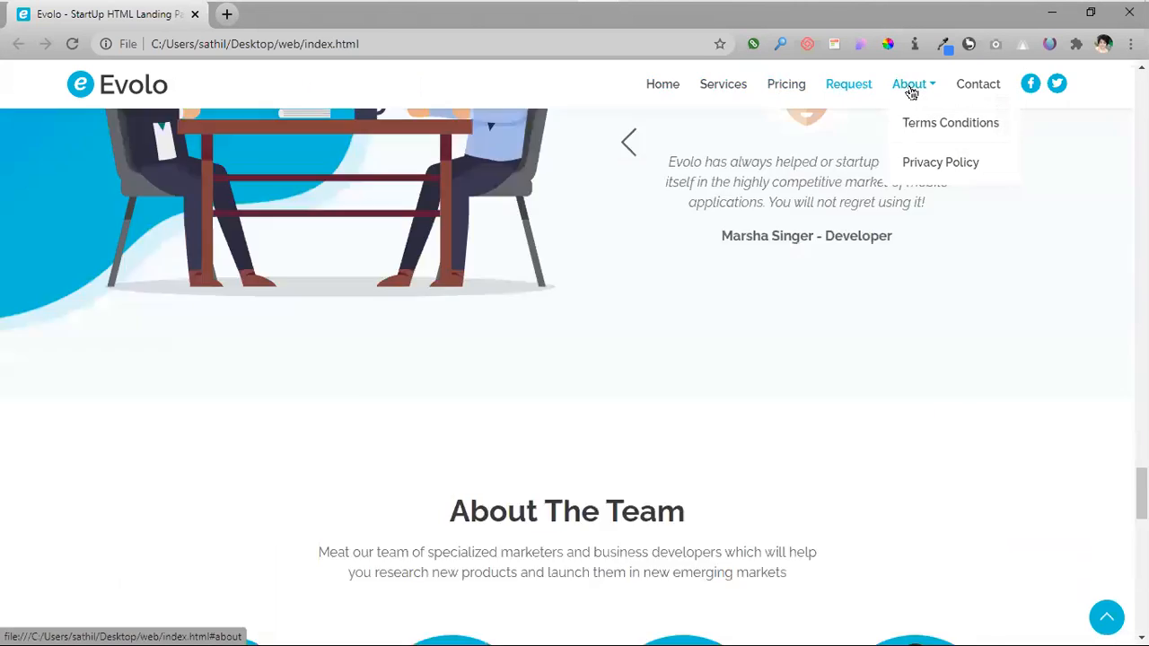
pyautogui.click(982, 90)
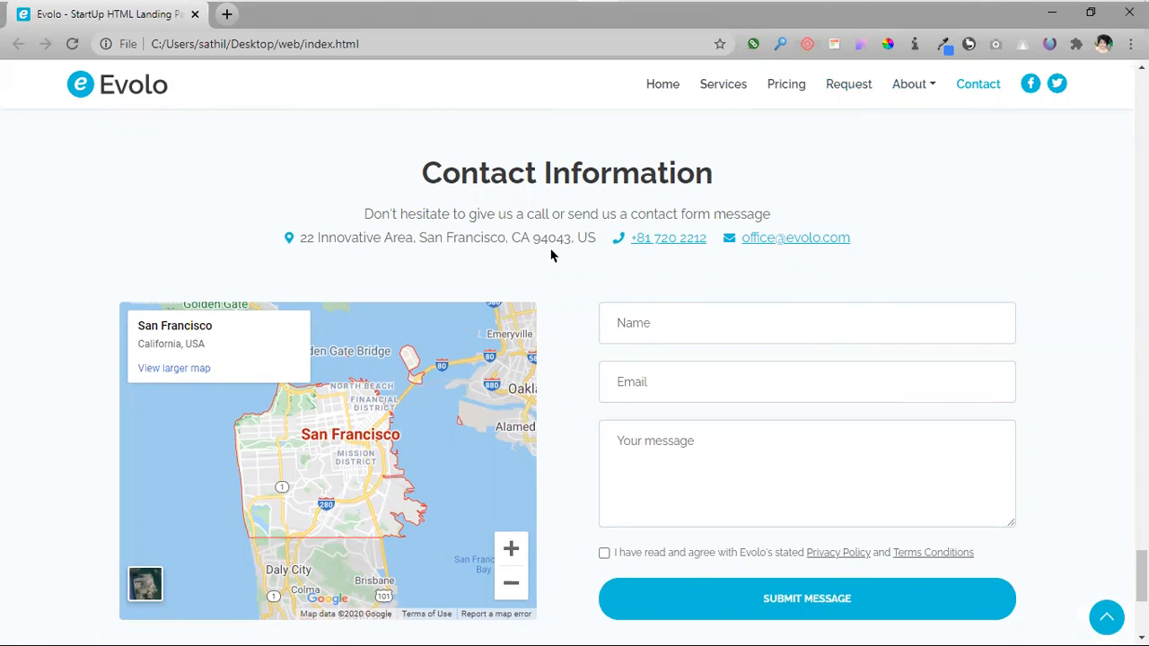
pyautogui.scroll(-4, 123, 296)
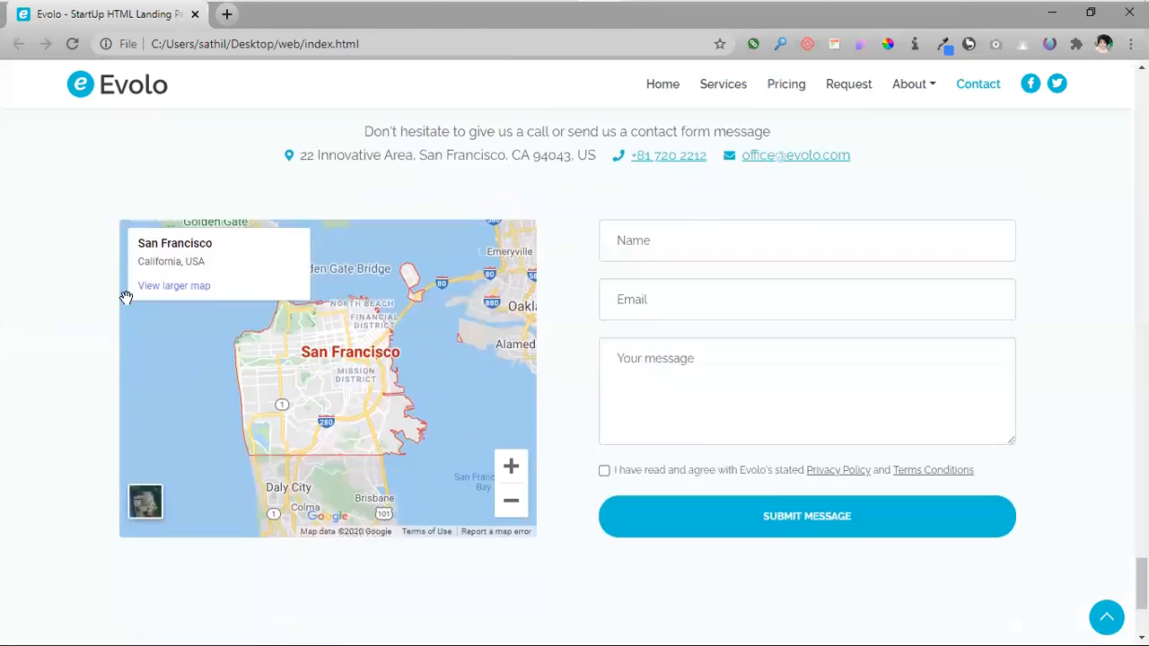
pyautogui.click(661, 85)
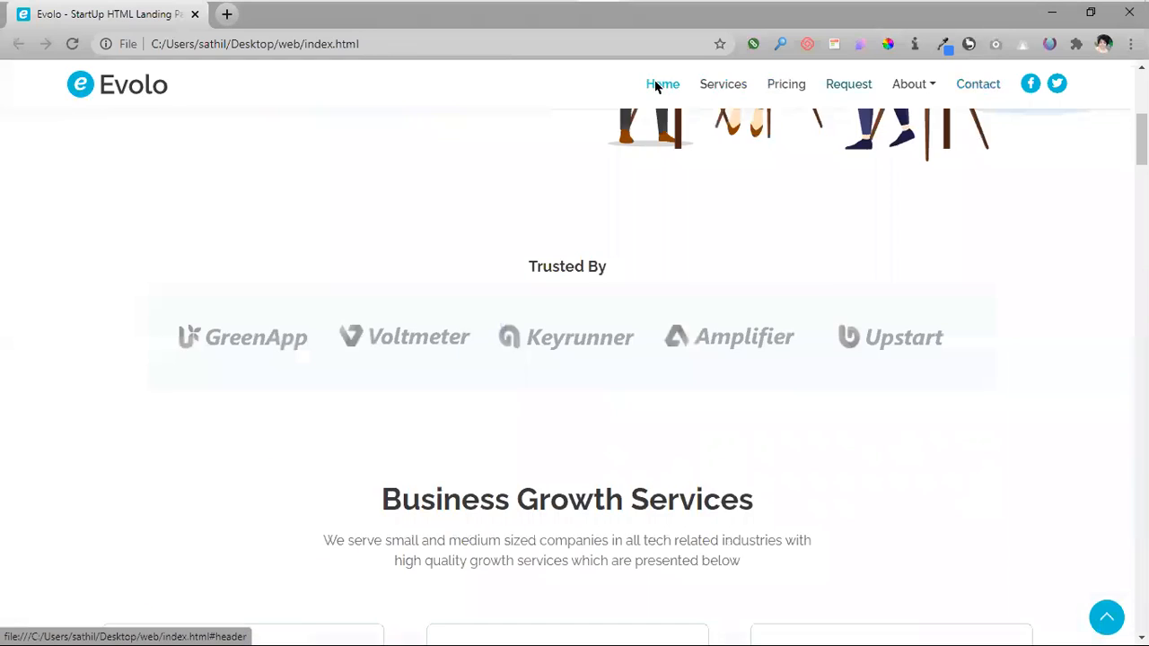
pyautogui.scroll(-2, 119, 469)
pyautogui.scroll(2, 120, 474)
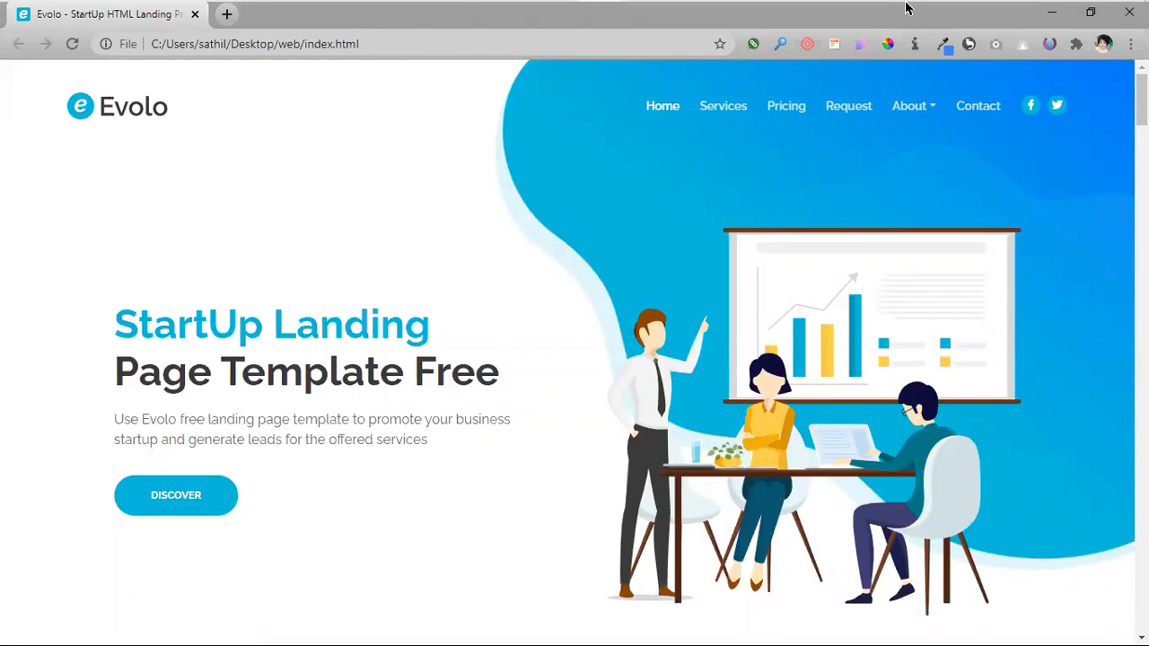
# - Load the local WordPress site at localhost/wp in a new browser tab
pyautogui.click(227, 14)
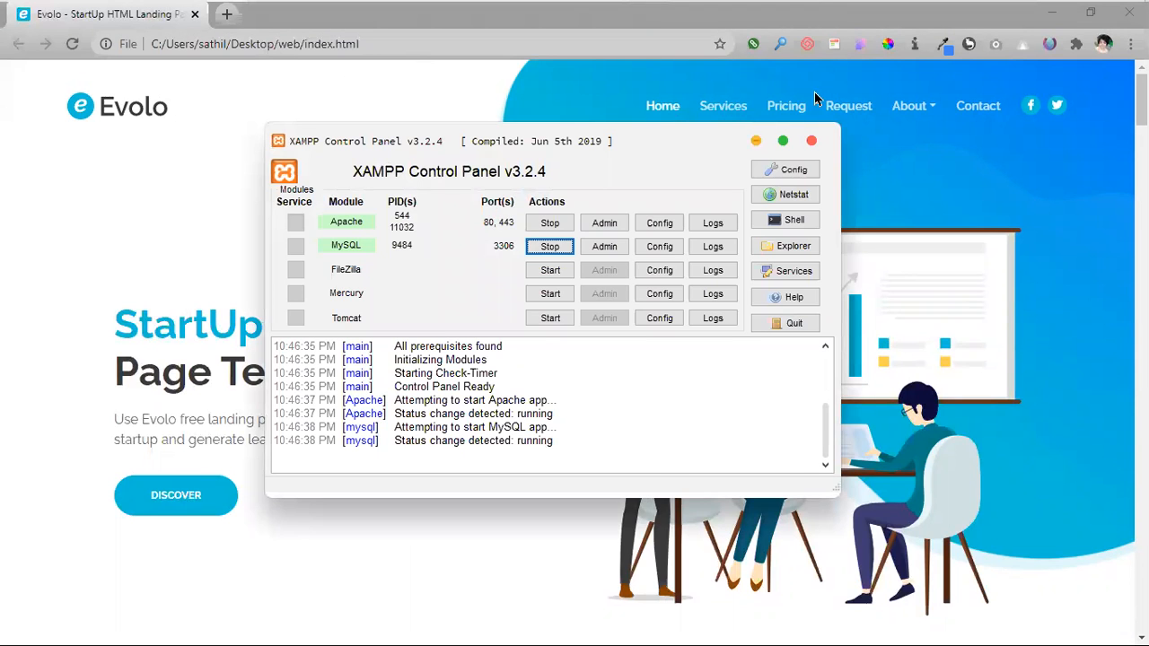
pyautogui.click(814, 92)
pyautogui.click(227, 14)
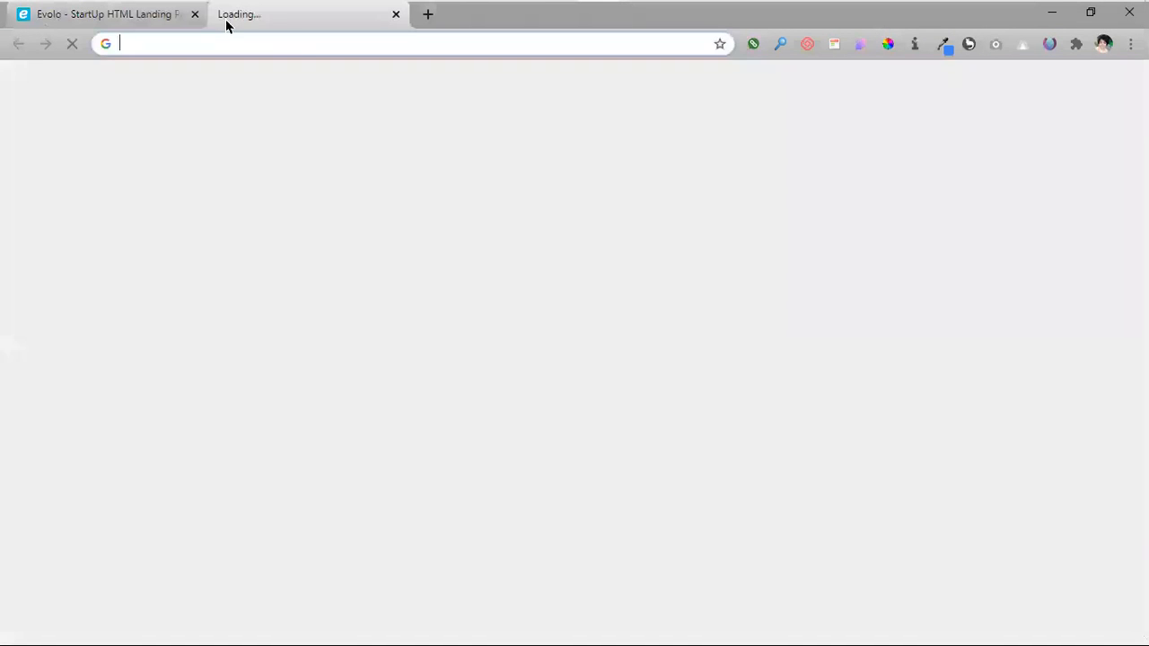
pyautogui.click(314, 44)
pyautogui.write('lo')
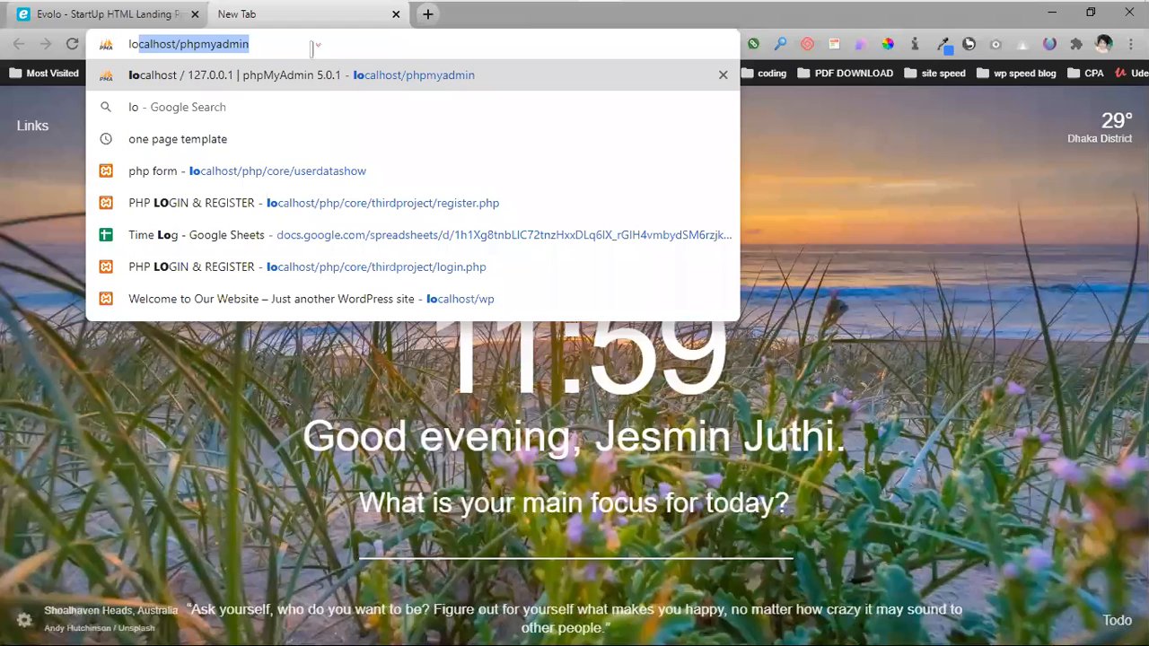
pyautogui.write('calhost/wp')
pyautogui.press('Return')
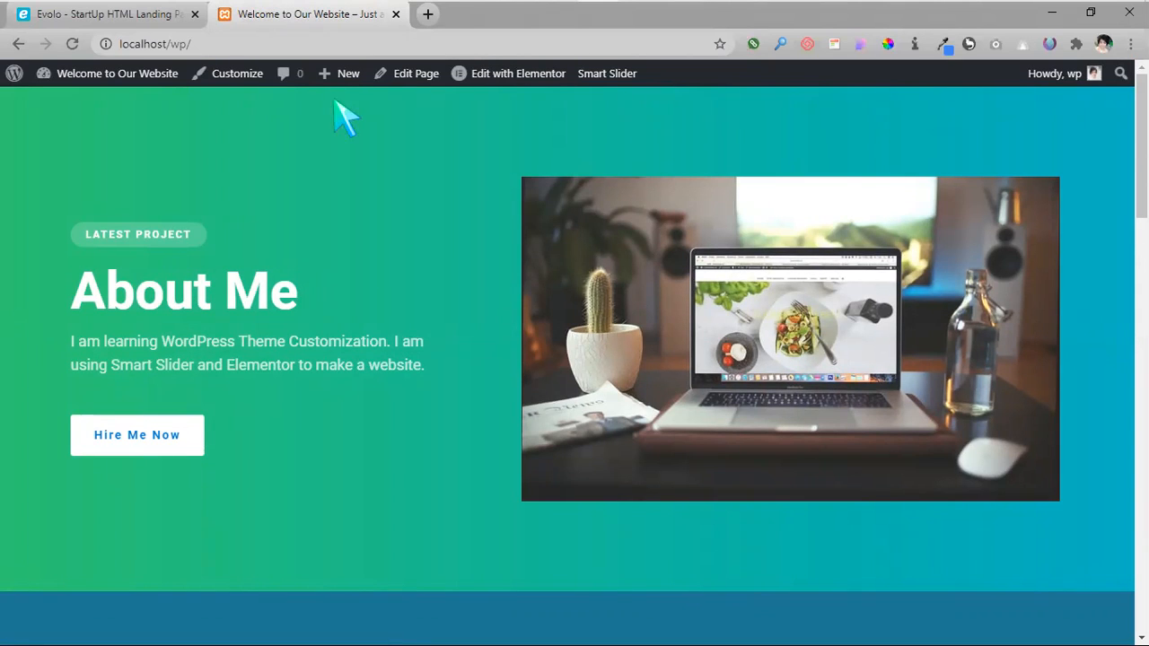
pyautogui.click(219, 43)
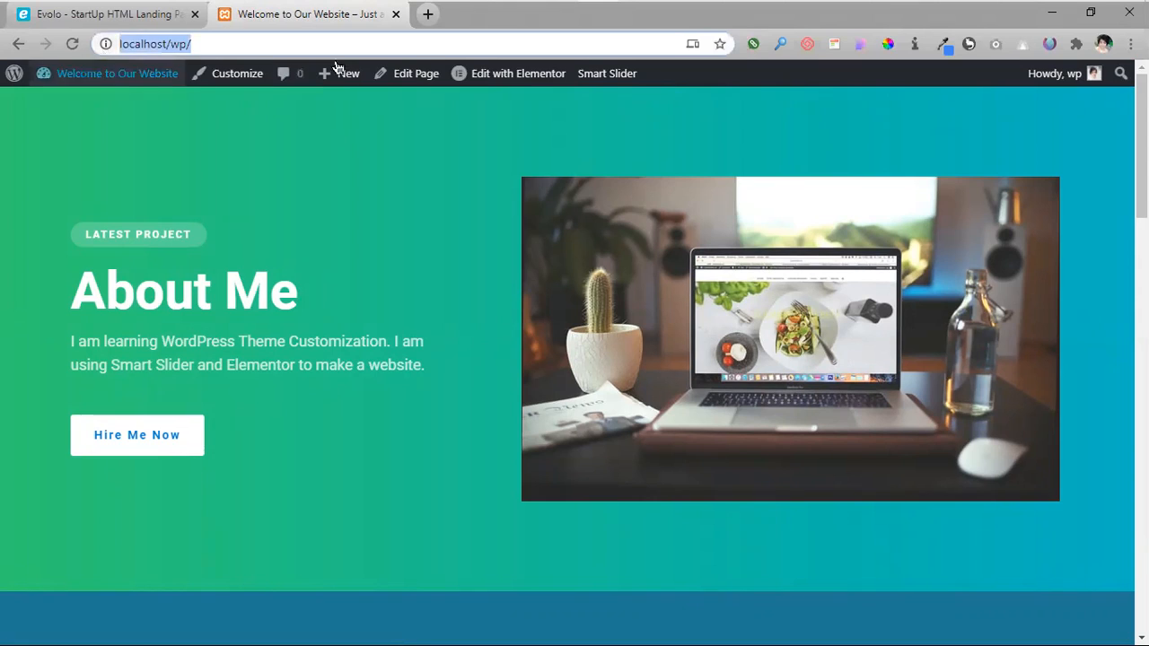
pyautogui.click(207, 41)
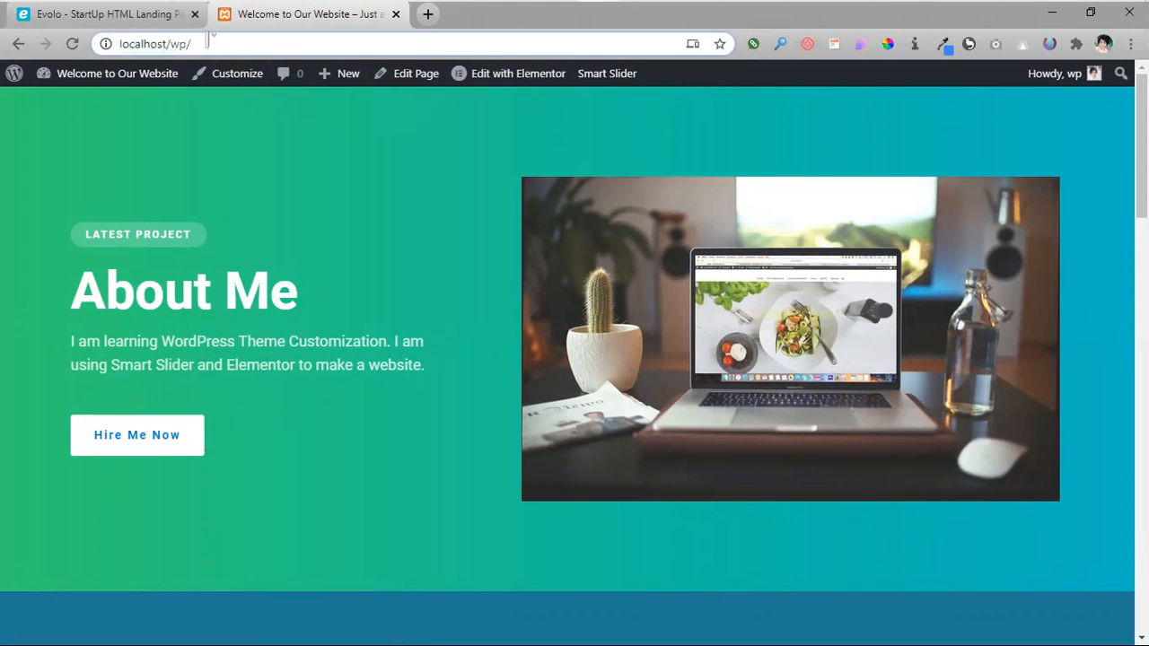
pyautogui.moveTo(207, 41); pyautogui.dragTo(124, 43)
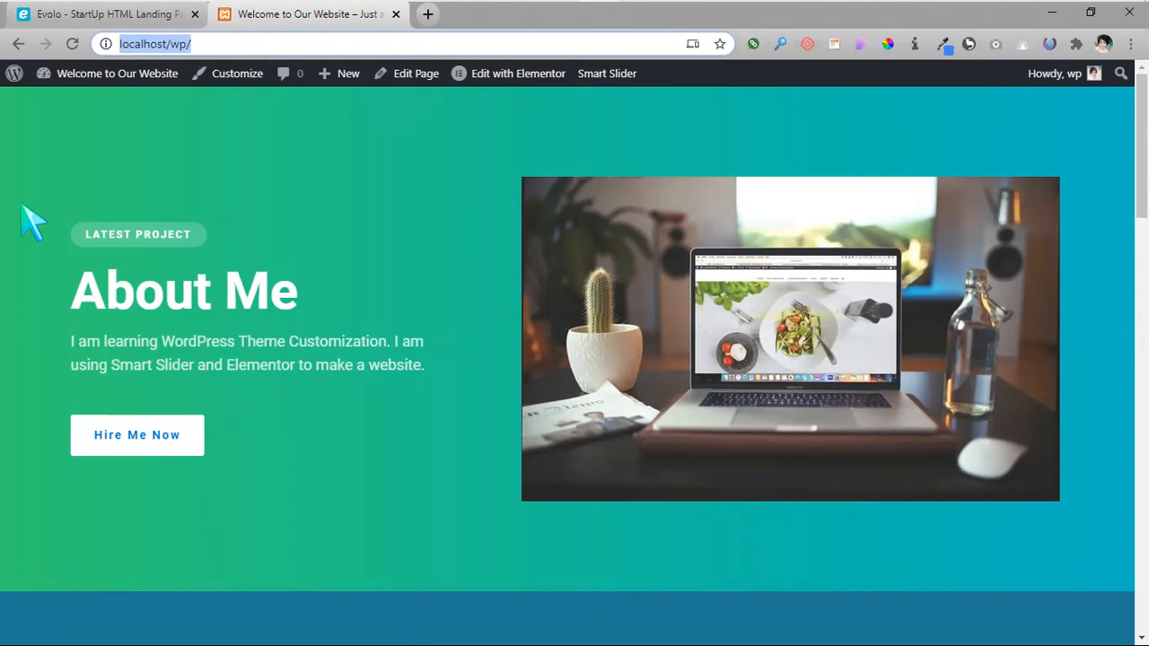
pyautogui.click(413, 332)
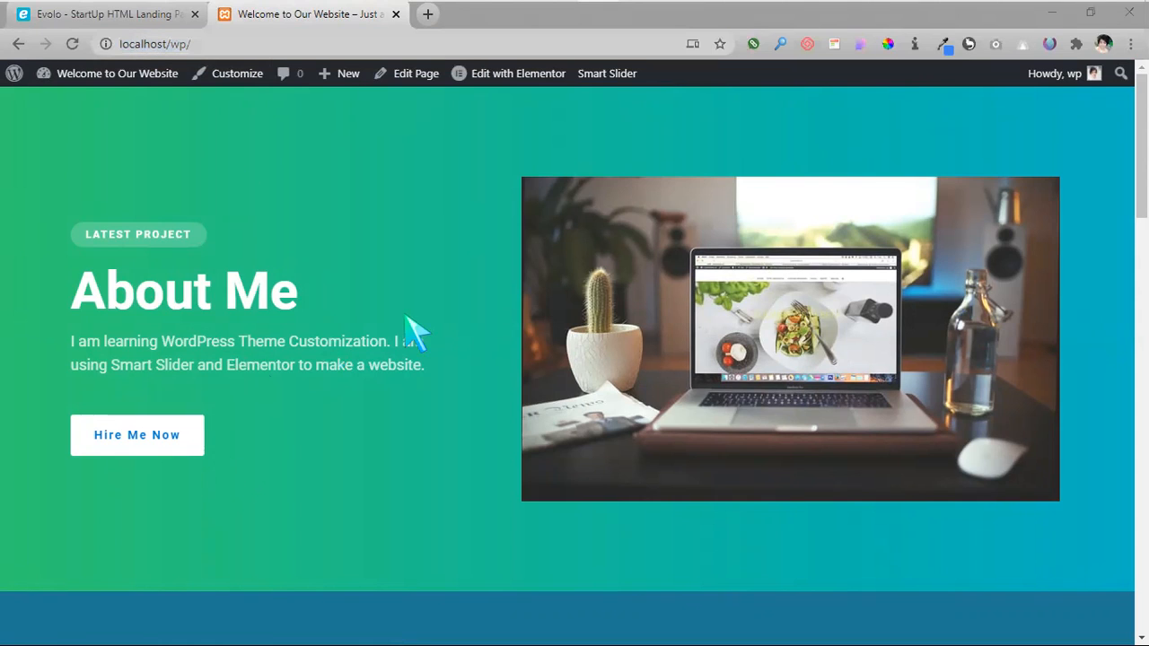
# - Look over the WordPress site's homepage and open its admin dashboard
pyautogui.scroll(-10, 277, 372)
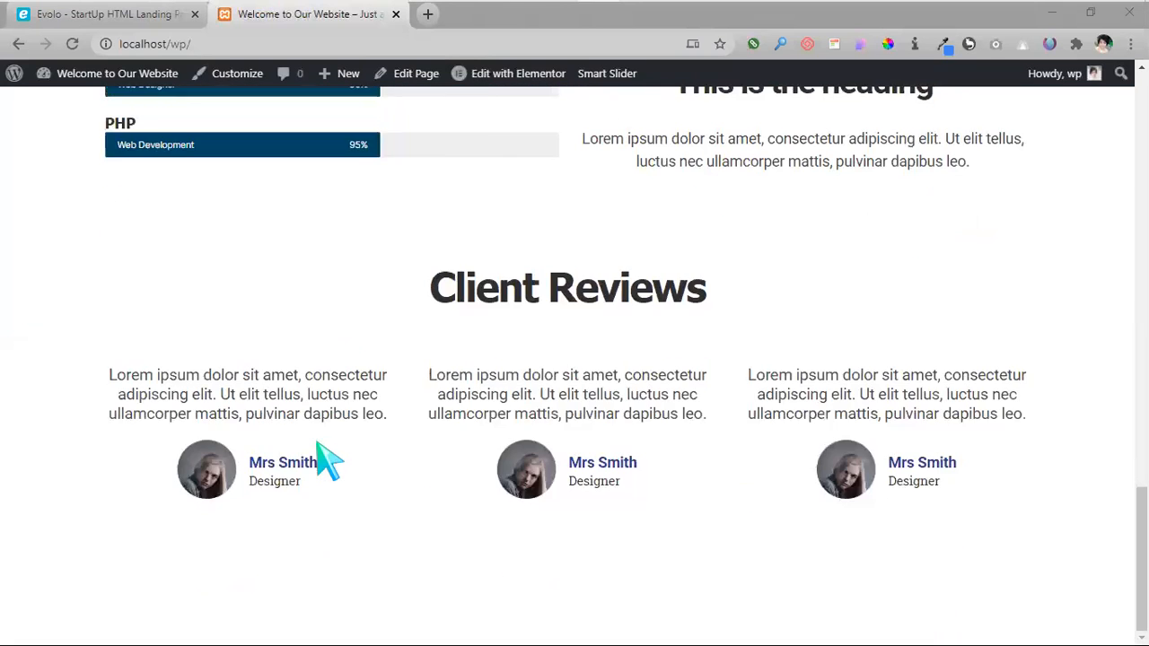
pyautogui.scroll(12, 327, 377)
pyautogui.moveTo(136, 81)
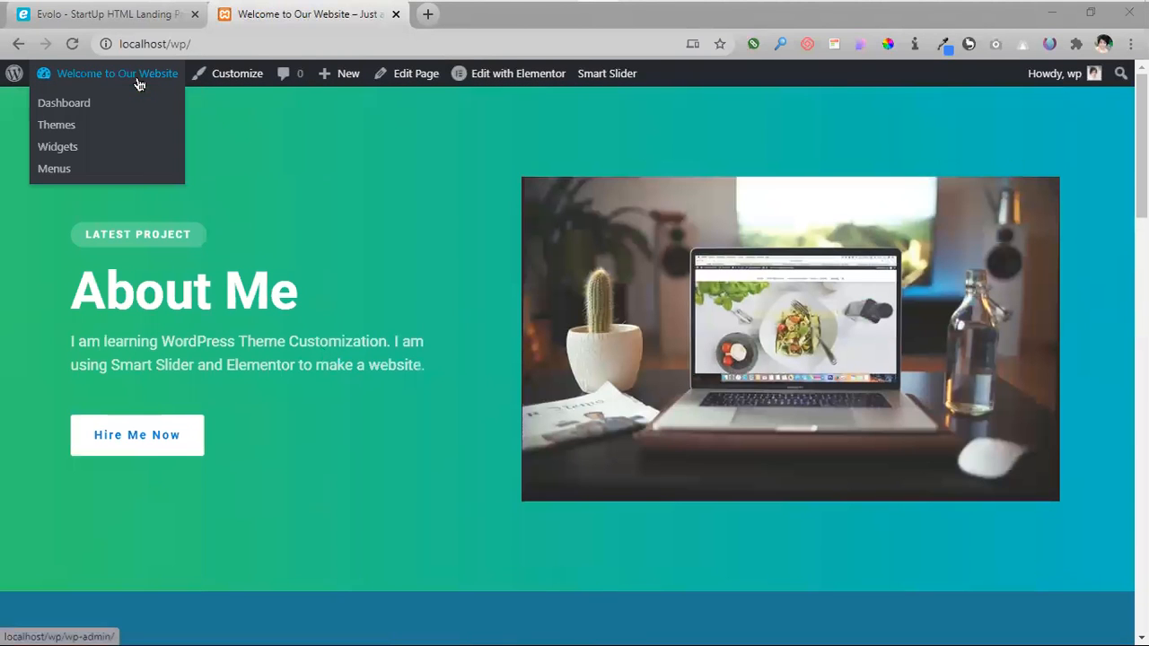
pyautogui.click(88, 107)
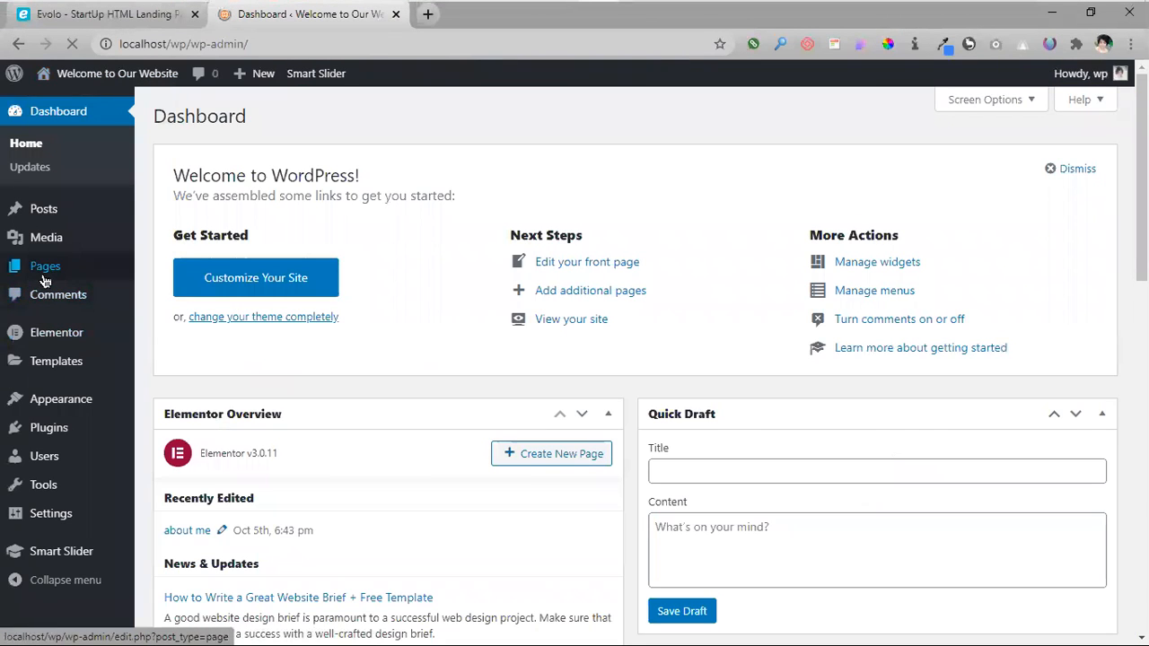
# - Return to the Evolo landing page and open its logo image in a new browser tab
pyautogui.click(103, 14)
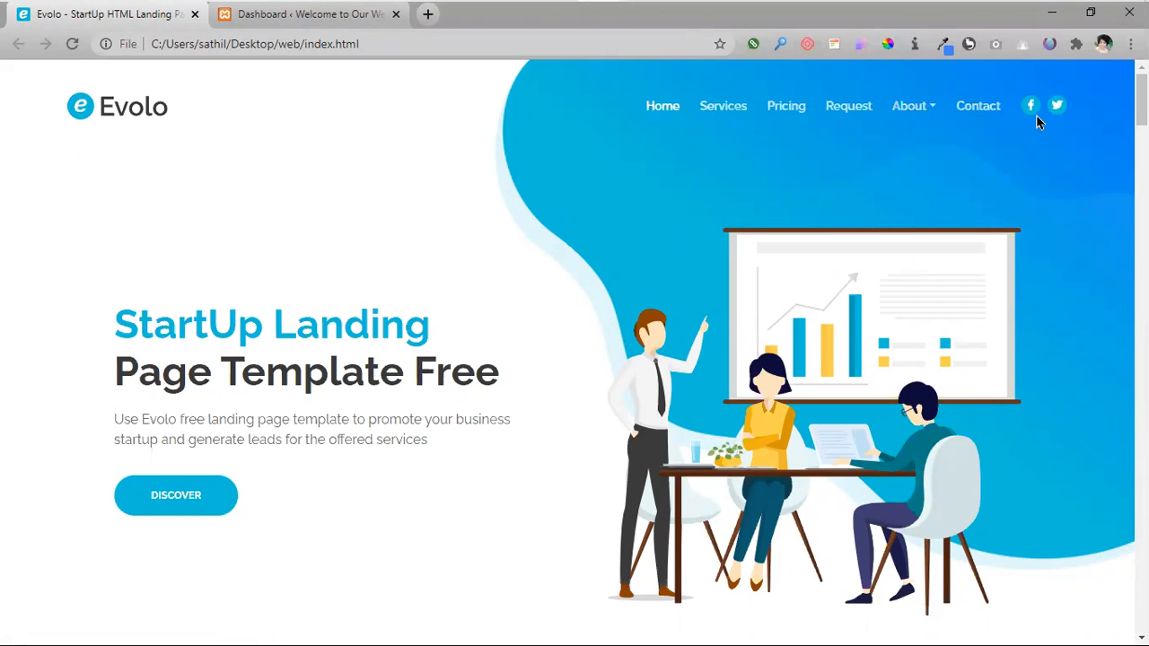
pyautogui.rightClick(95, 108)
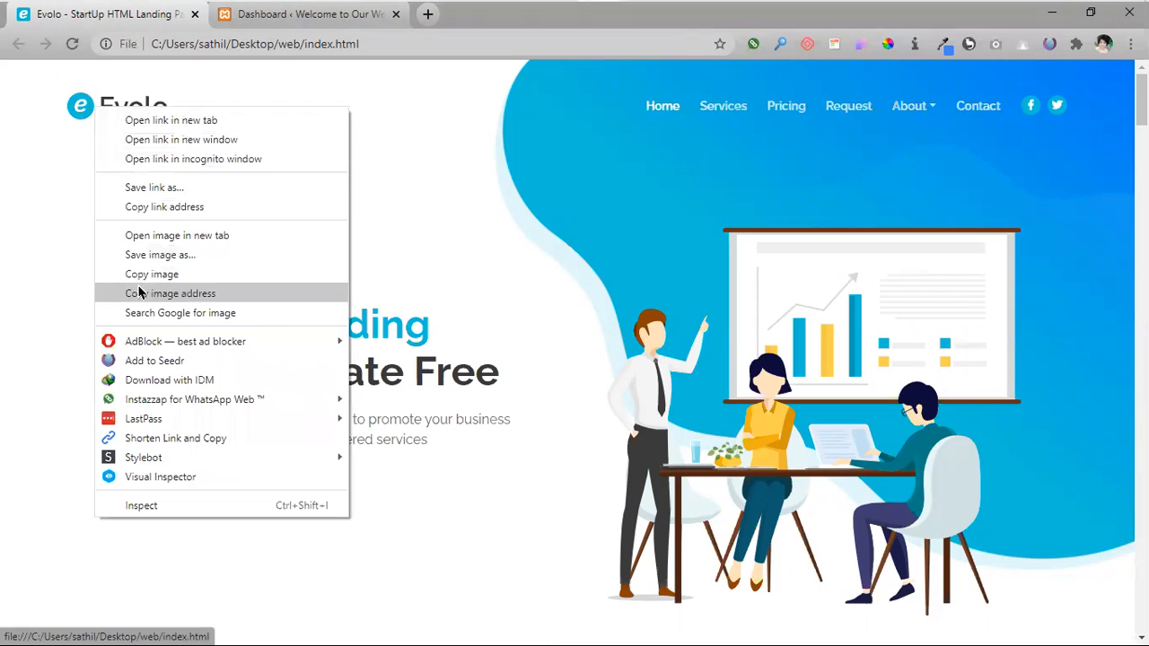
pyautogui.click(163, 236)
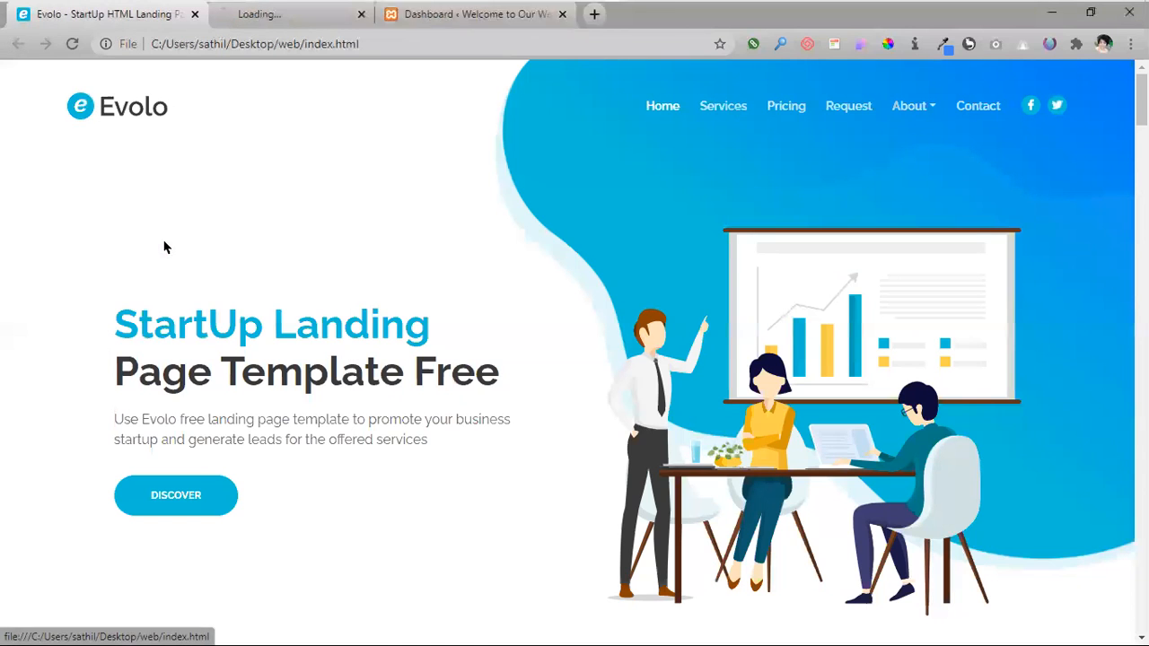
# - Compare the logo.svg image with the Evolo landing page, and close the logo's tab
pyautogui.click(321, 27)
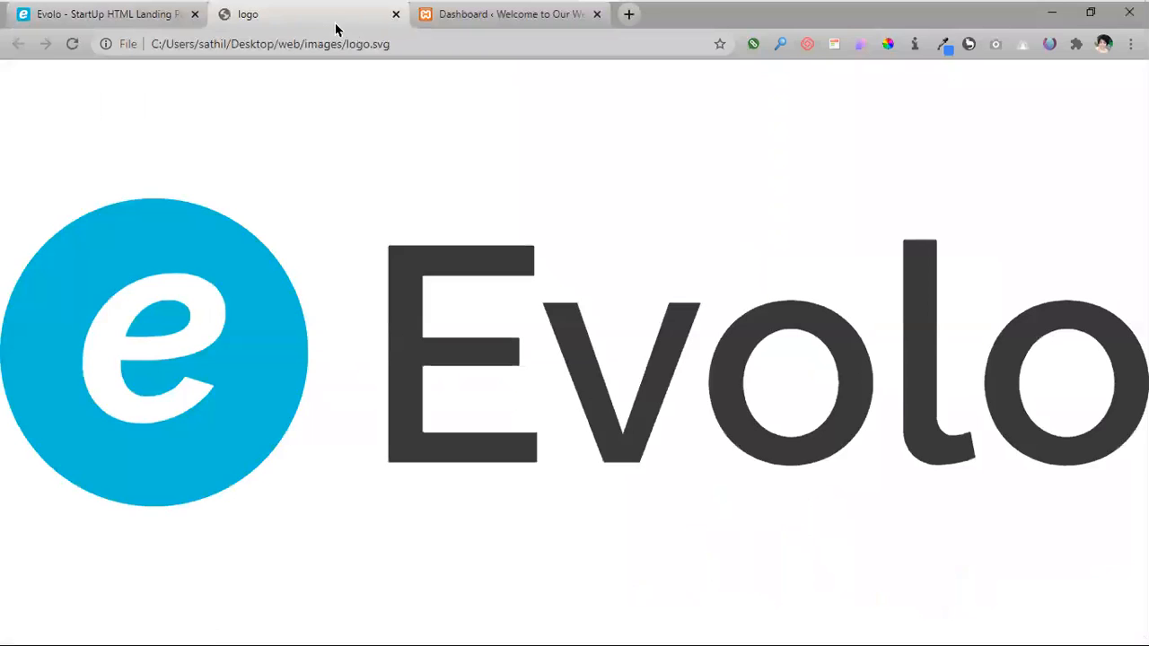
pyautogui.click(131, 25)
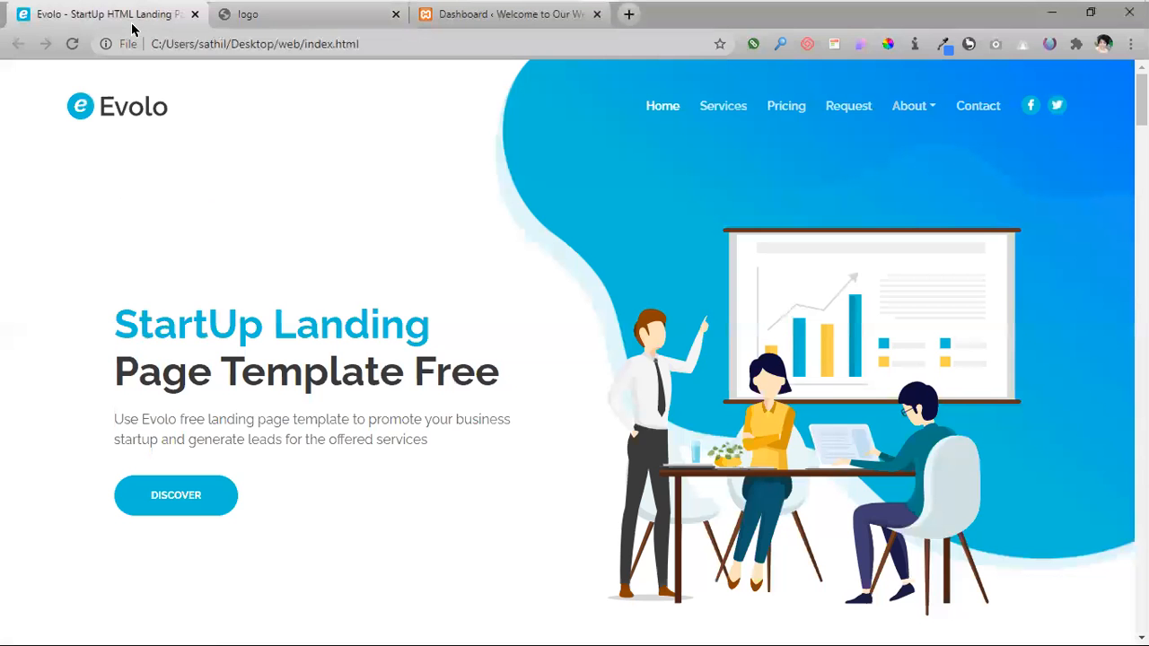
pyautogui.click(296, 22)
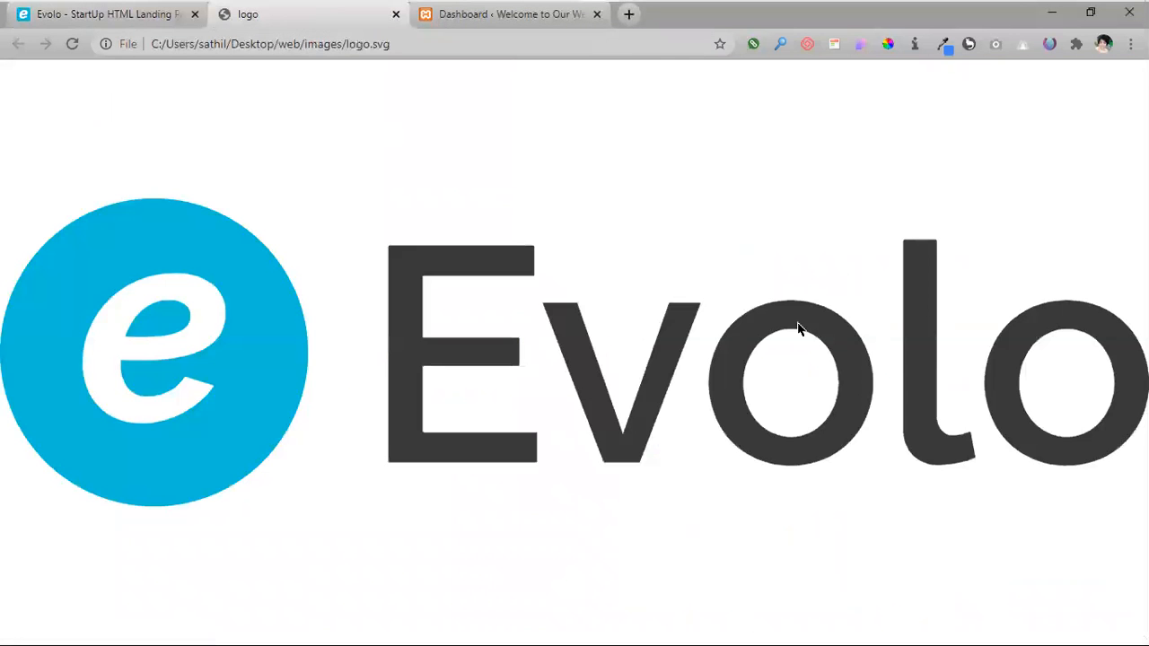
pyautogui.click(150, 26)
pyautogui.click(280, 18)
pyautogui.middleClick(280, 18)
pyautogui.rightClick(105, 107)
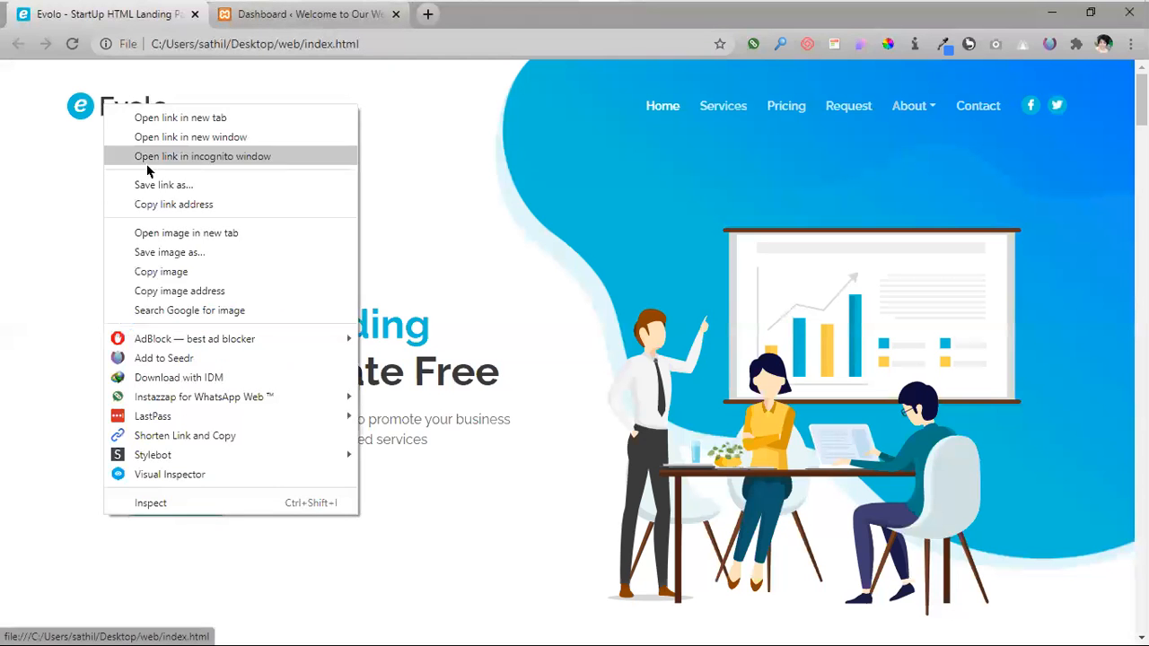
pyautogui.click(170, 254)
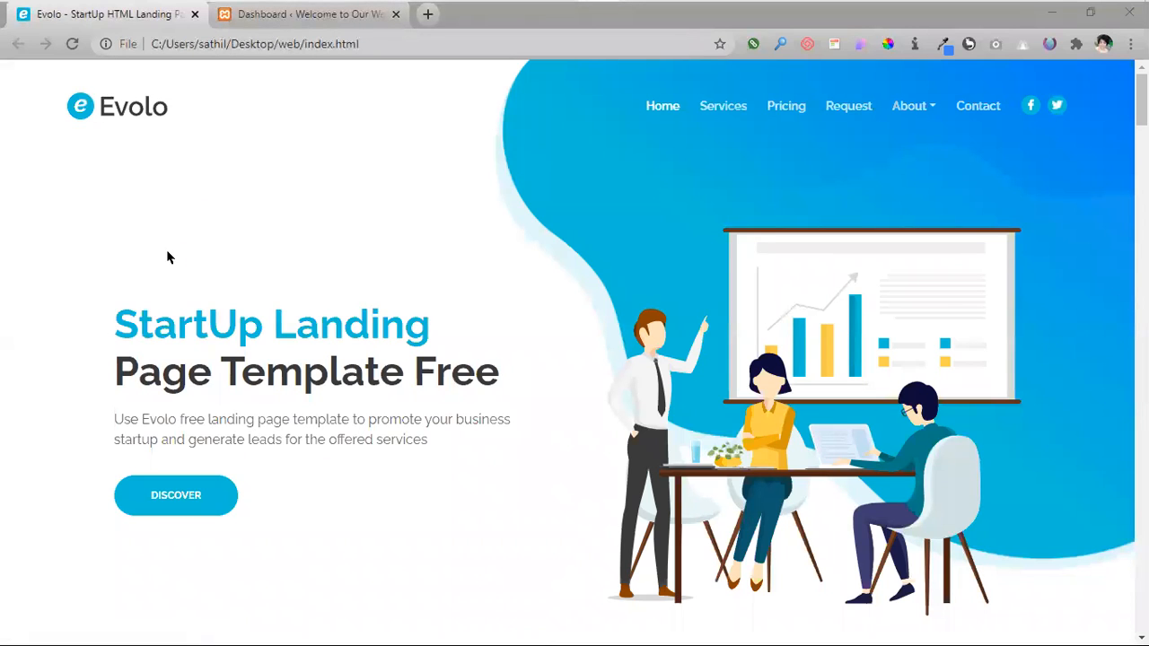
pyautogui.click(381, 405)
pyautogui.click(381, 405)
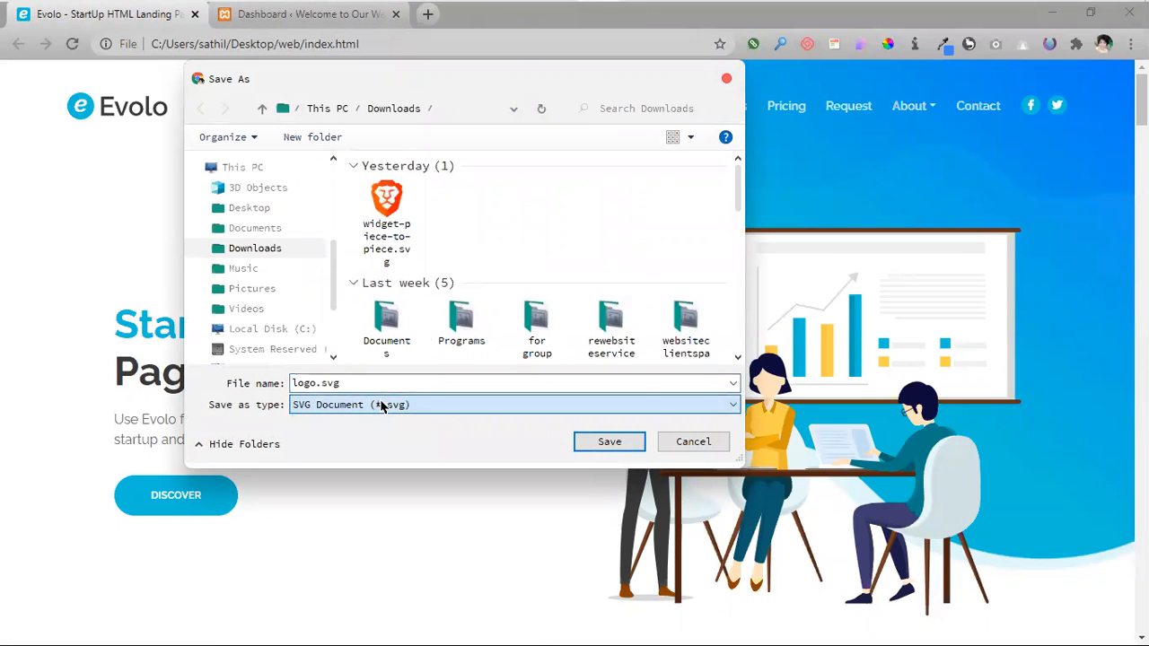
pyautogui.click(693, 441)
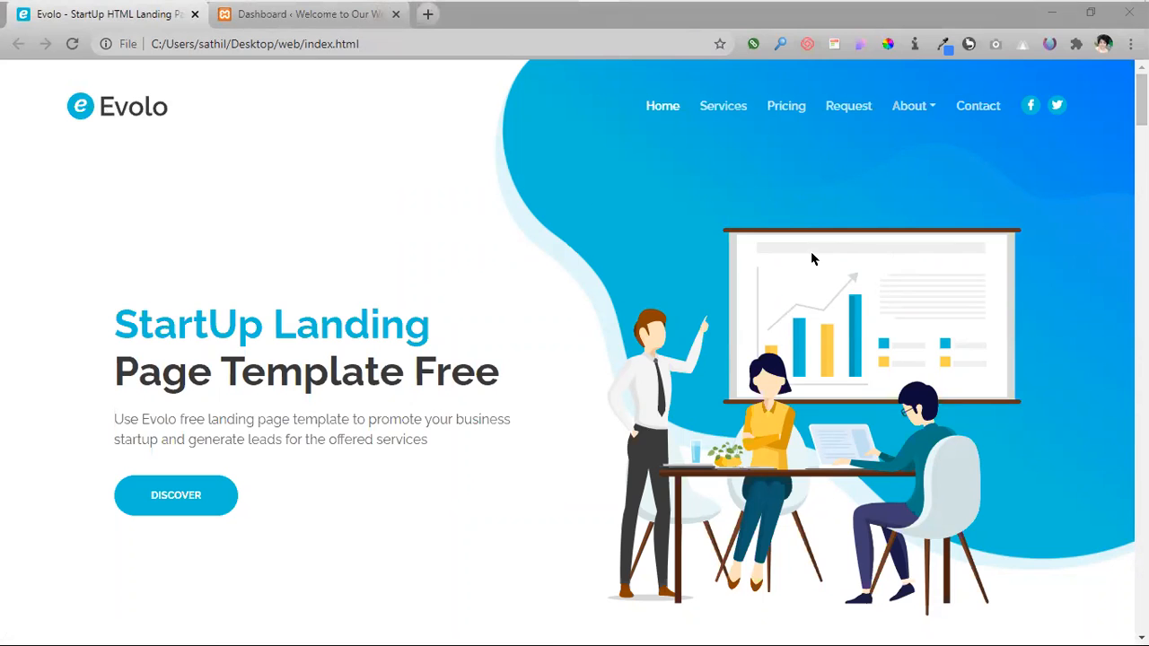
# - Capture a screenshot of just the Evolo header logo, about 133 by 53 pixels, and save it to the Desktop as a PNG named logo
pyautogui.press('Print')
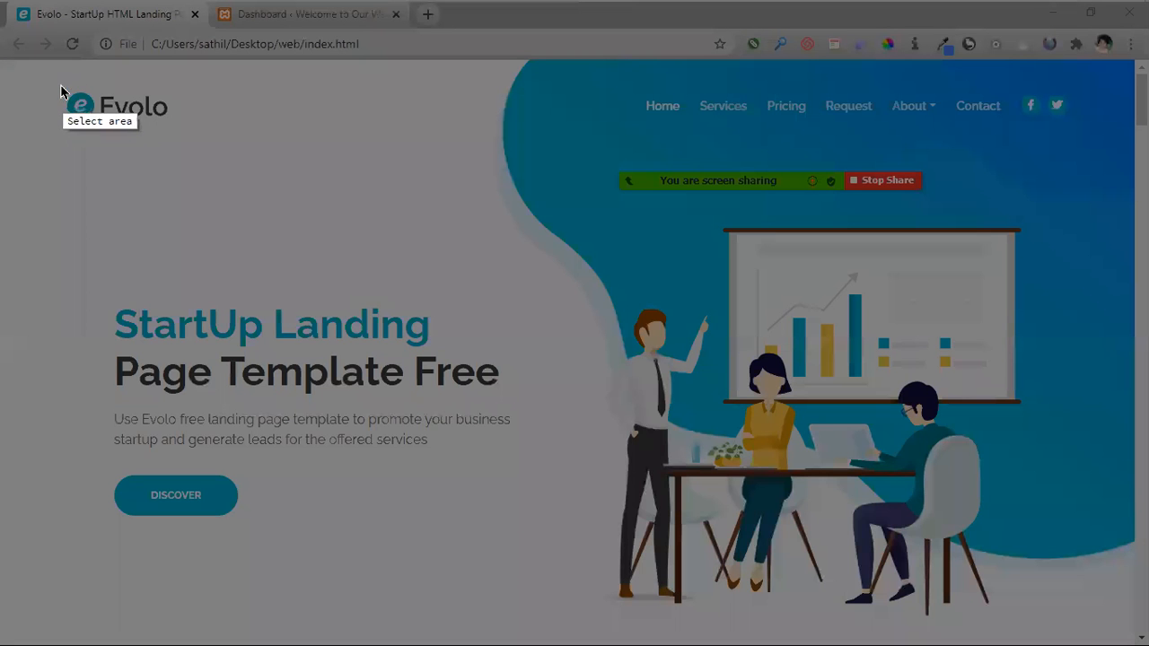
pyautogui.moveTo(61, 82); pyautogui.dragTo(174, 128)
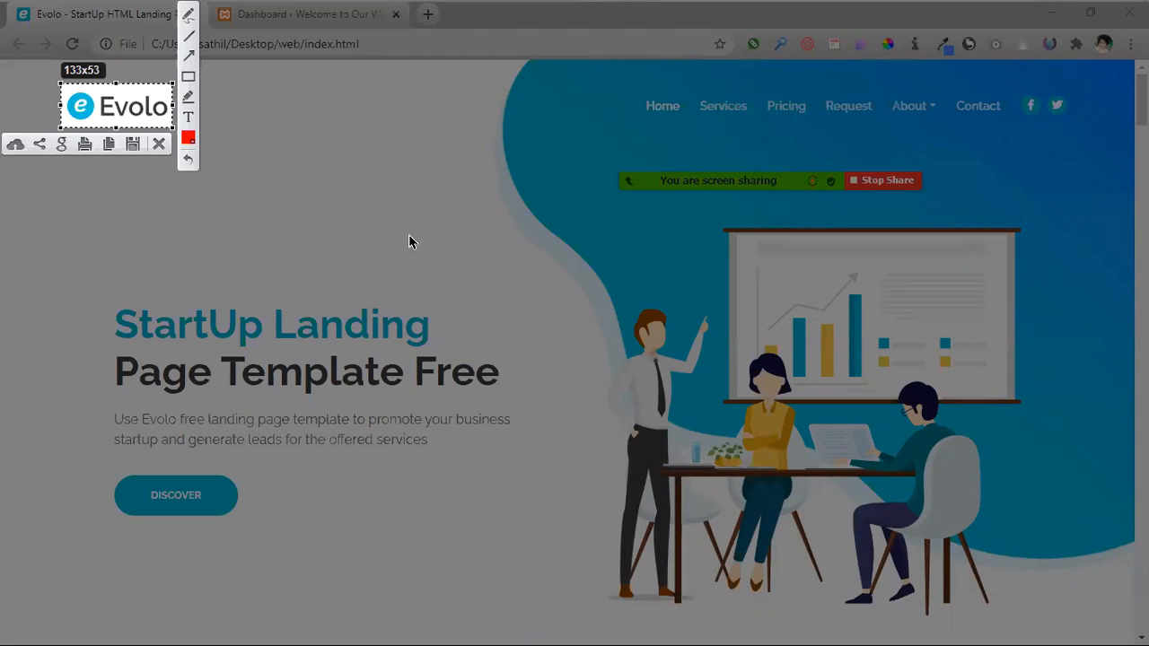
pyautogui.click(133, 143)
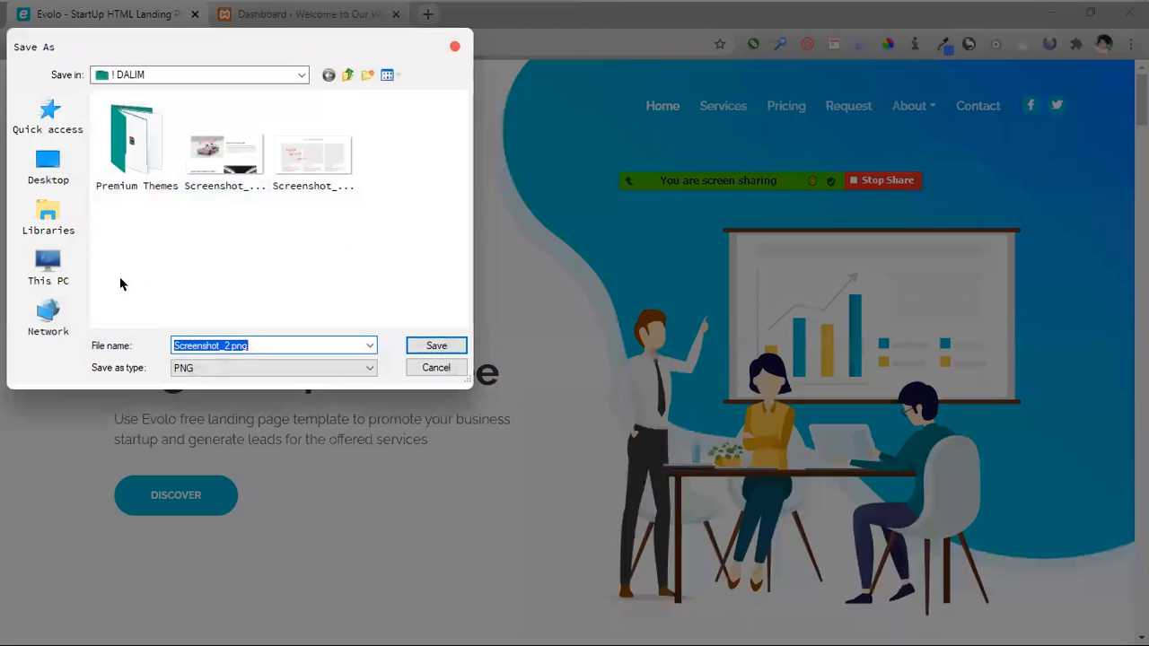
pyautogui.click(51, 179)
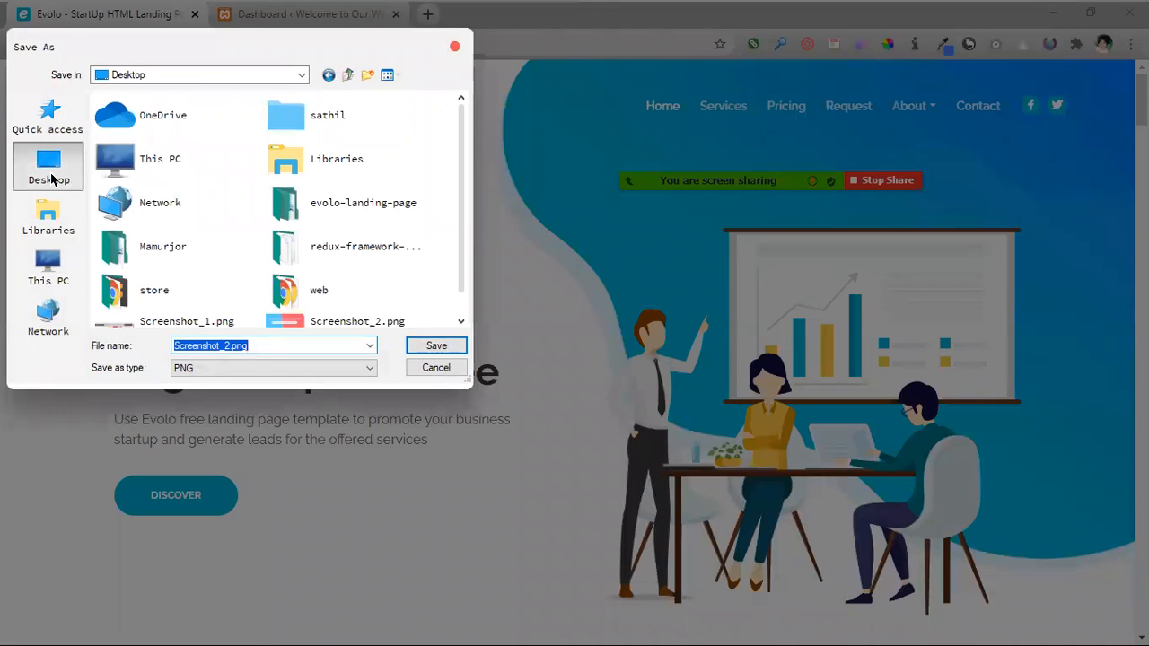
pyautogui.scroll(-1, 290, 271)
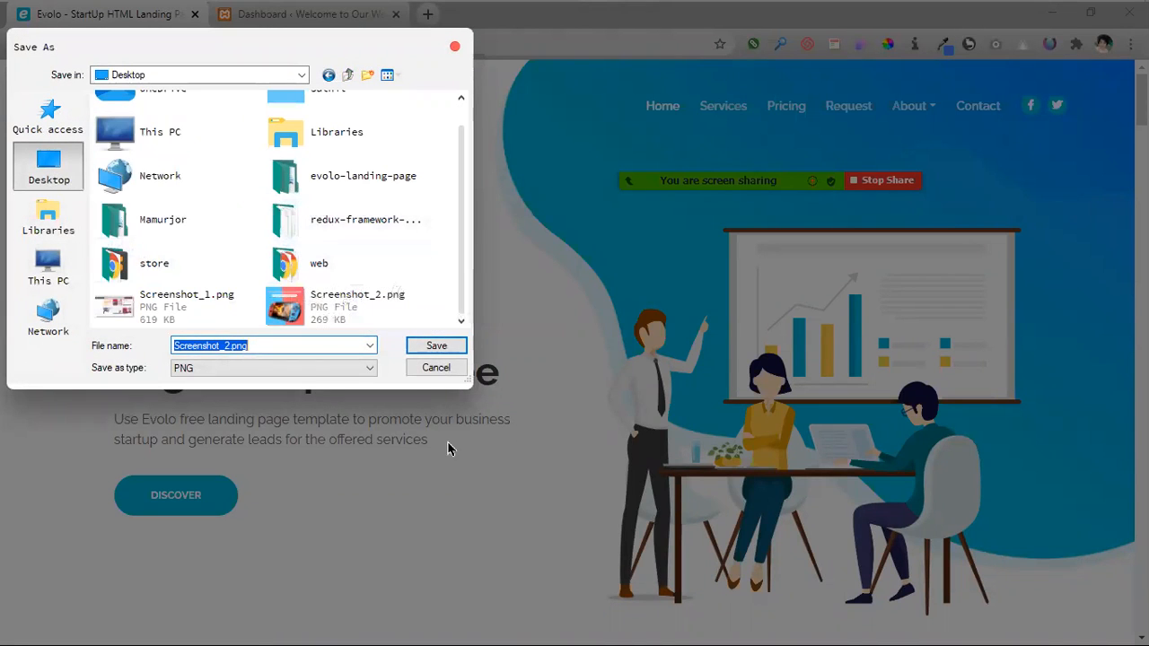
pyautogui.write('logo')
pyautogui.click(436, 345)
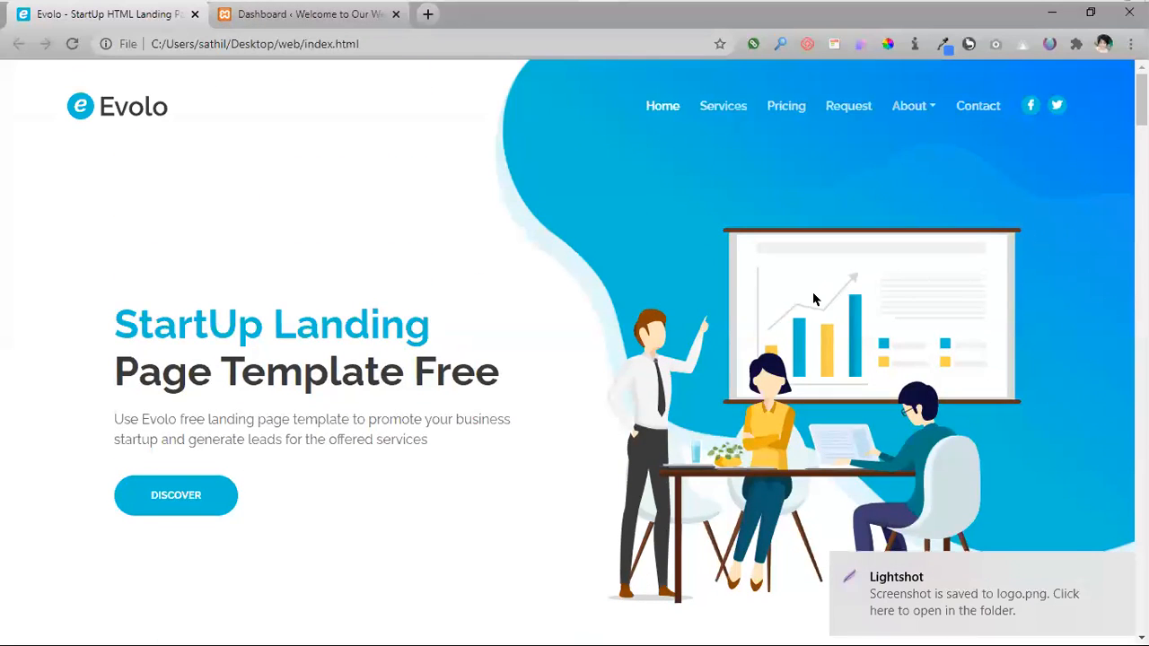
pyautogui.rightClick(849, 334)
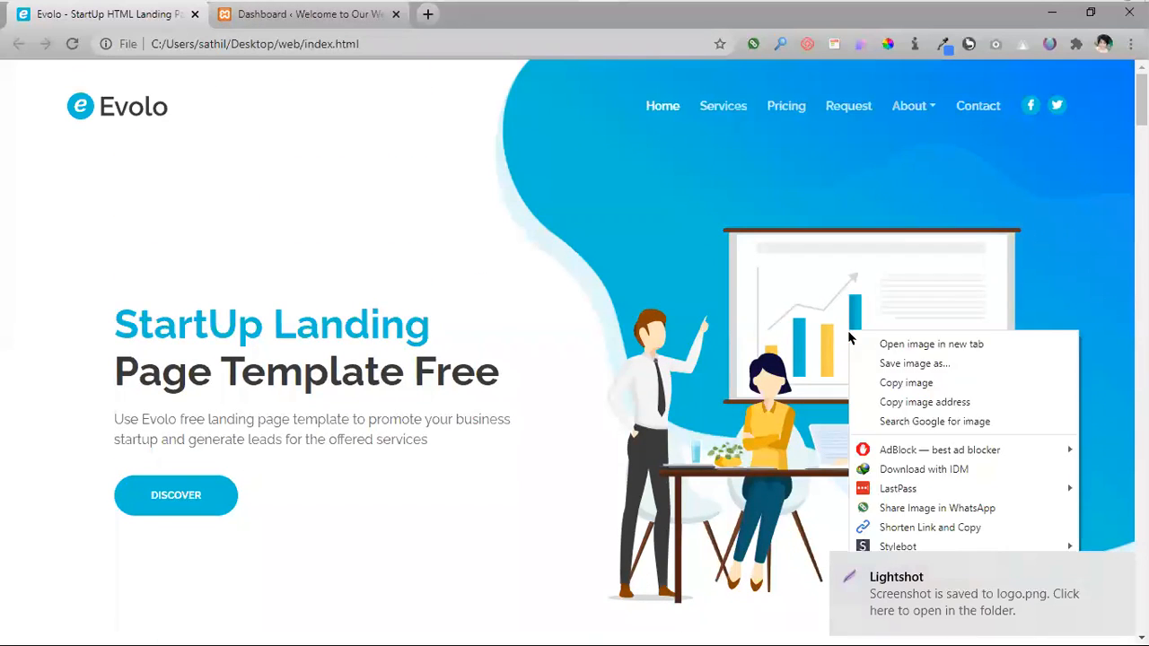
pyautogui.click(918, 377)
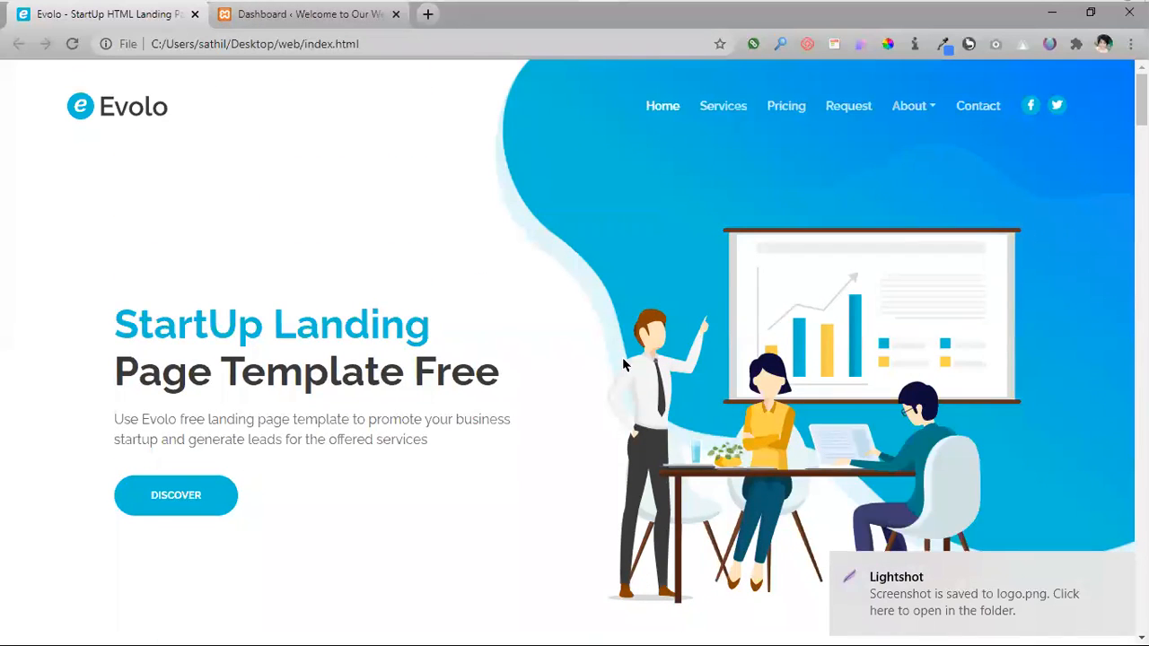
pyautogui.click(709, 440)
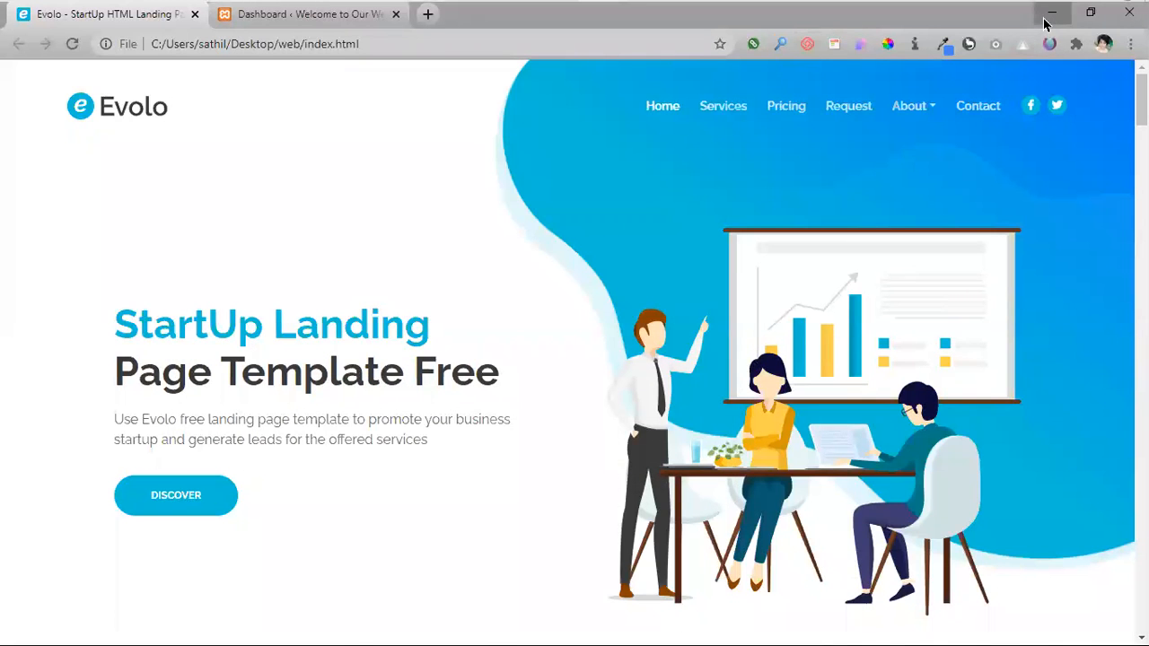
# - Look through the template's images folder in File Explorer with larger thumbnails, checking the header backgrounds and favicon, and minimize the window
pyautogui.click(1045, 18)
pyautogui.doubleClick(272, 194)
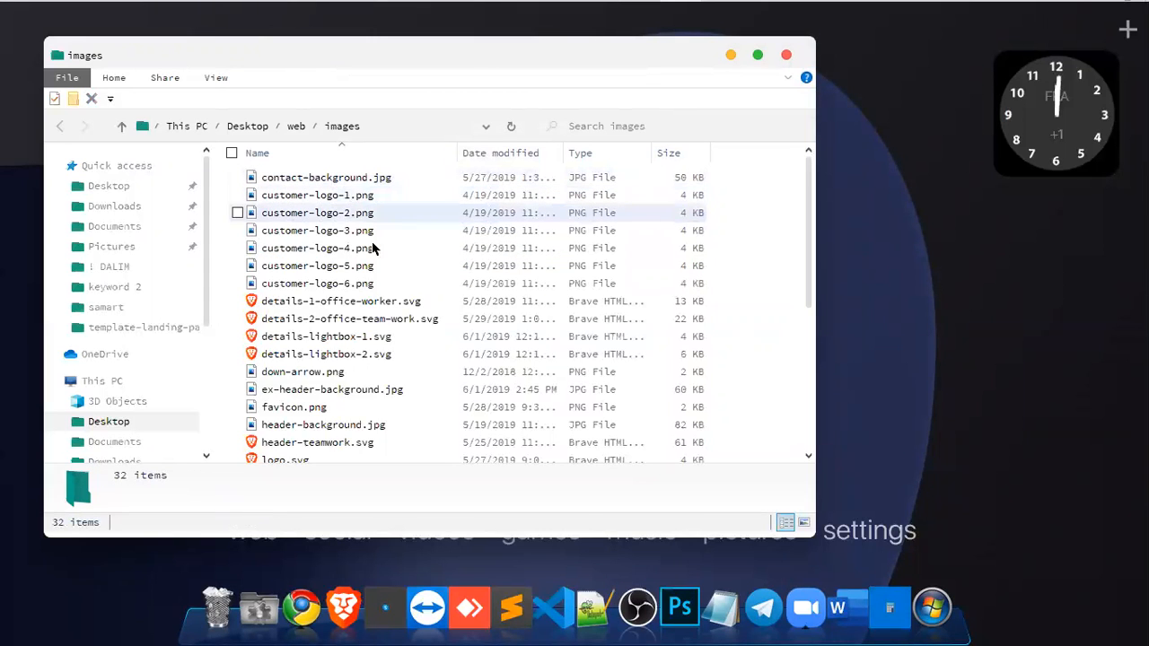
pyautogui.scroll(3, 431, 343)
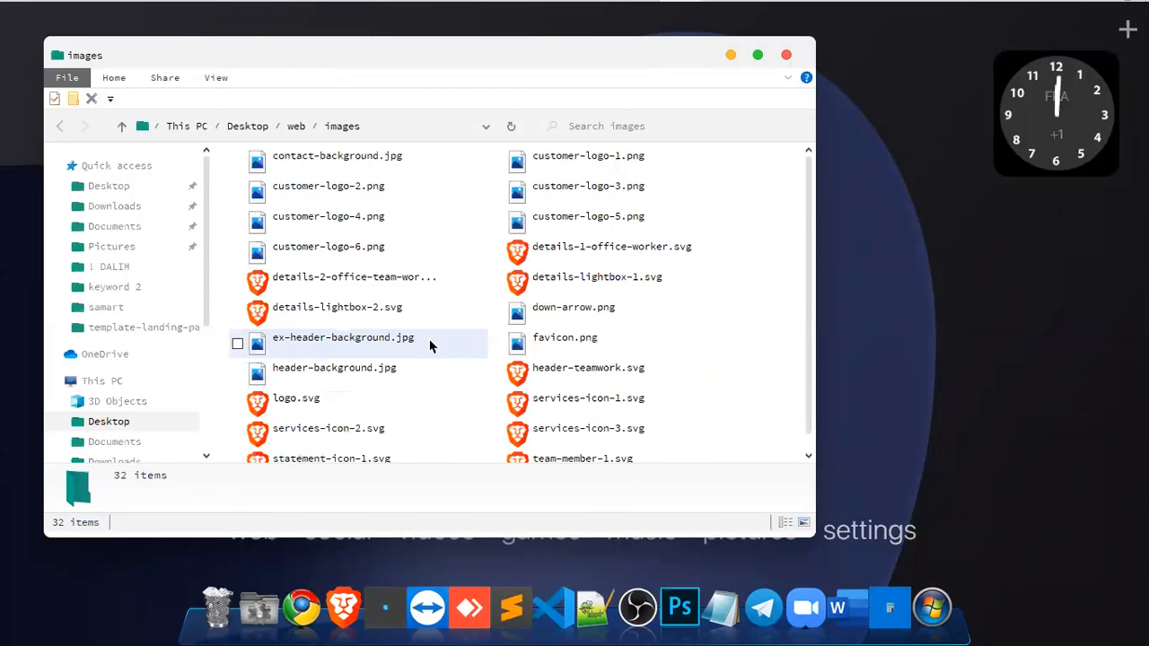
pyautogui.scroll(3, 430, 346)
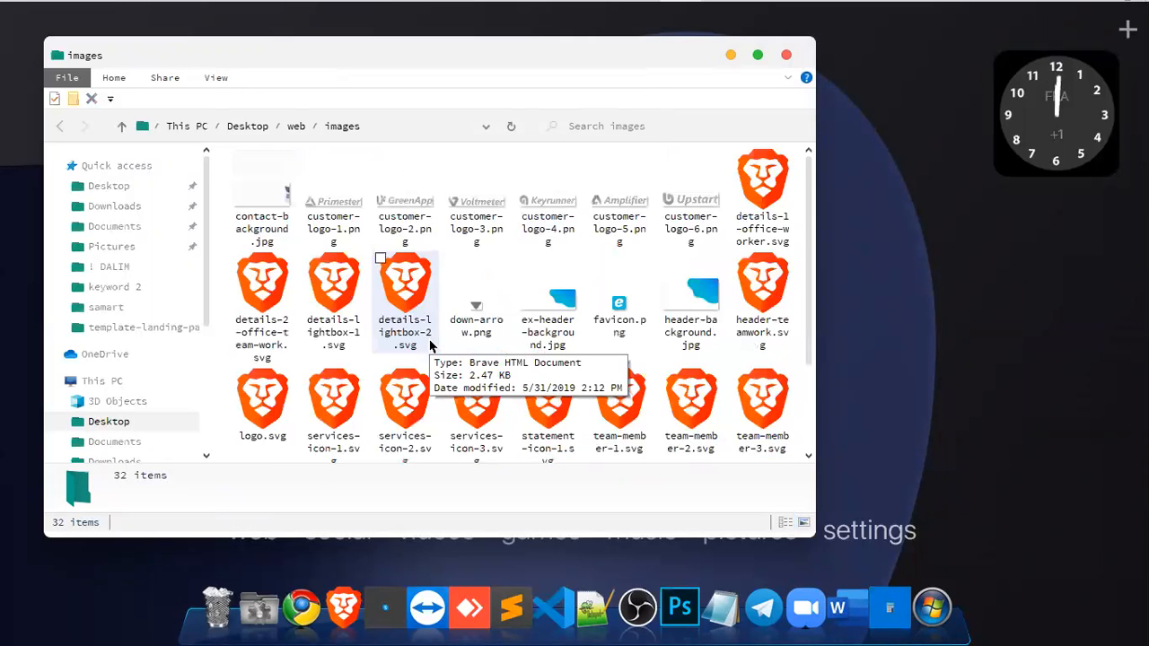
pyautogui.click(554, 325)
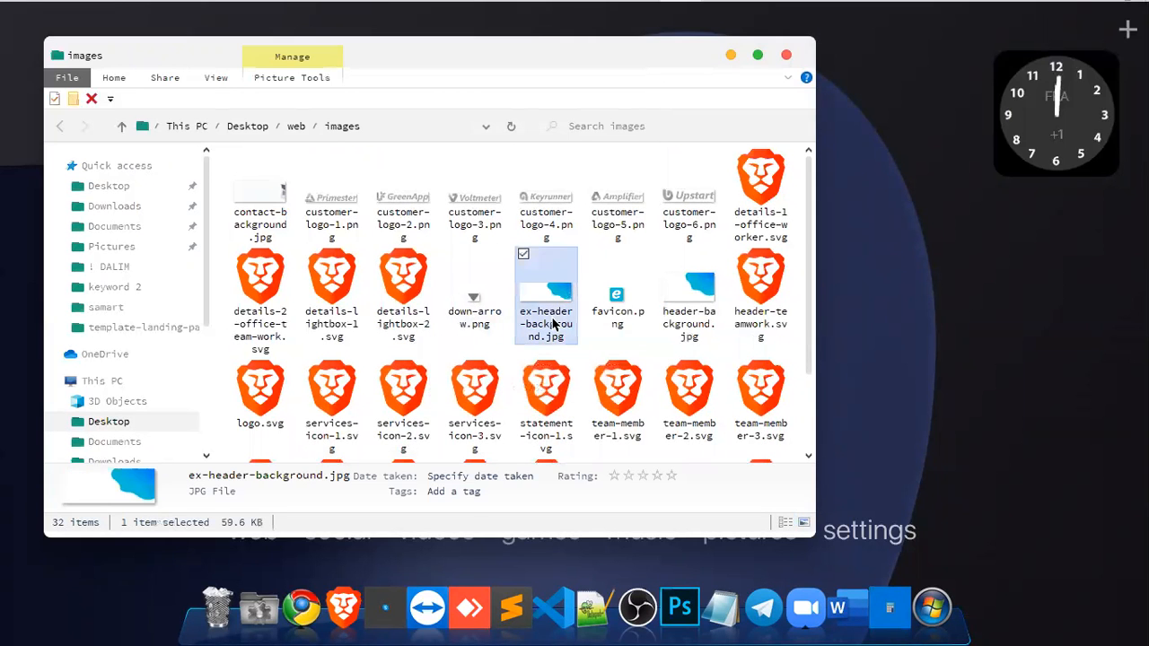
pyautogui.click(619, 301)
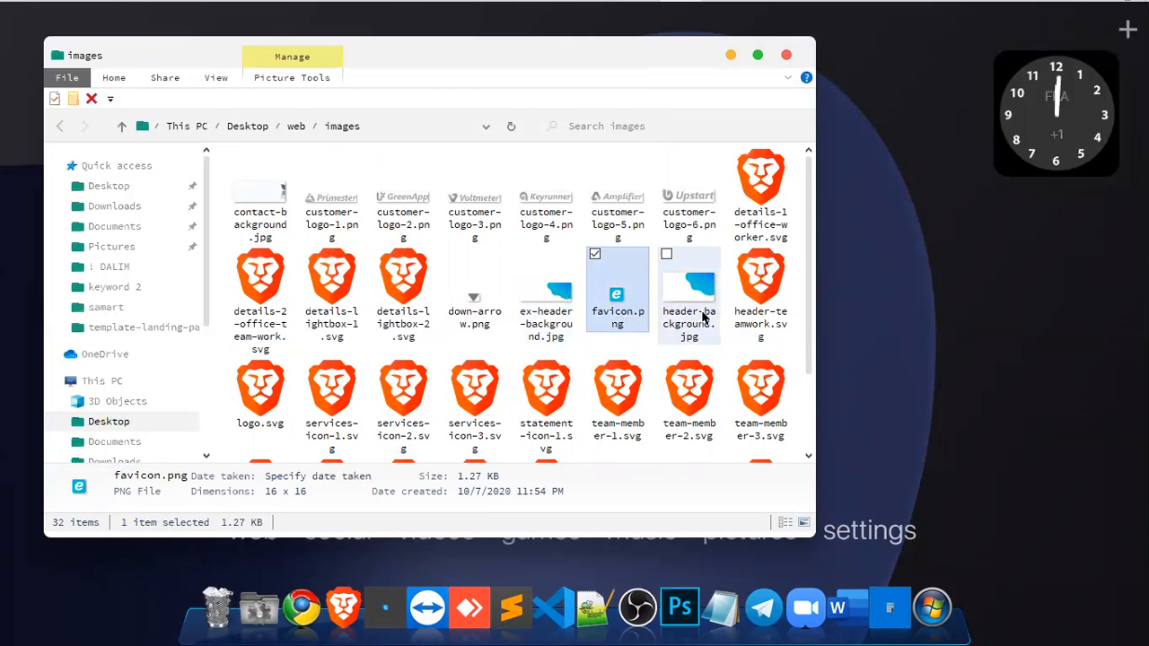
pyautogui.click(704, 316)
pyautogui.scroll(-1, 628, 359)
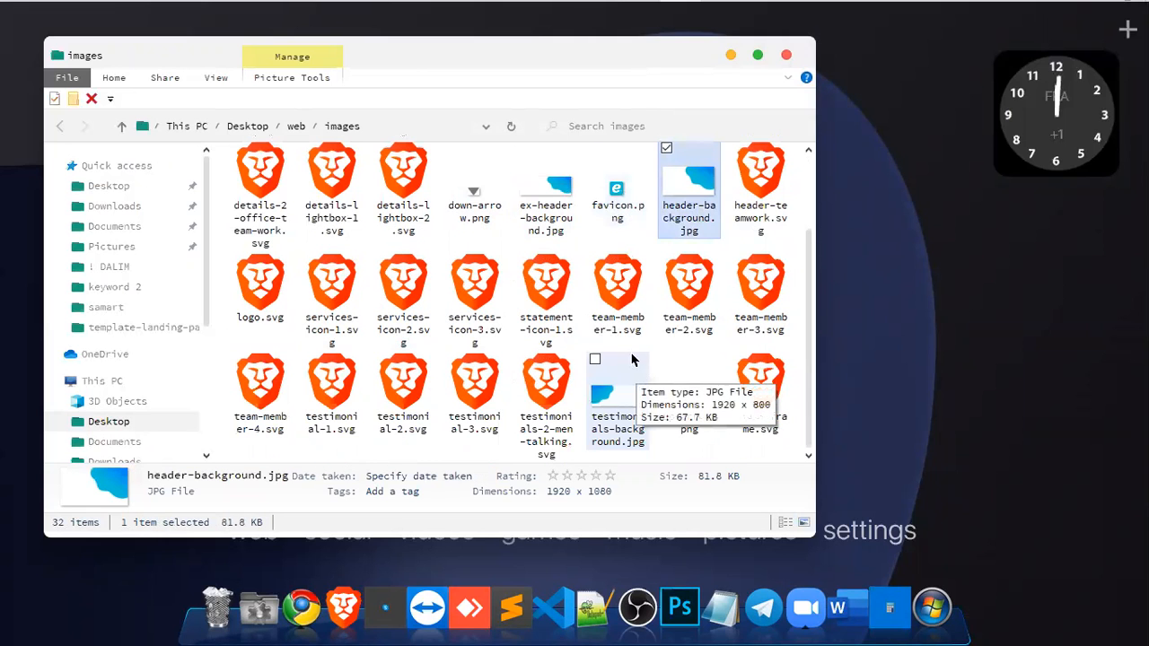
pyautogui.scroll(1, 547, 305)
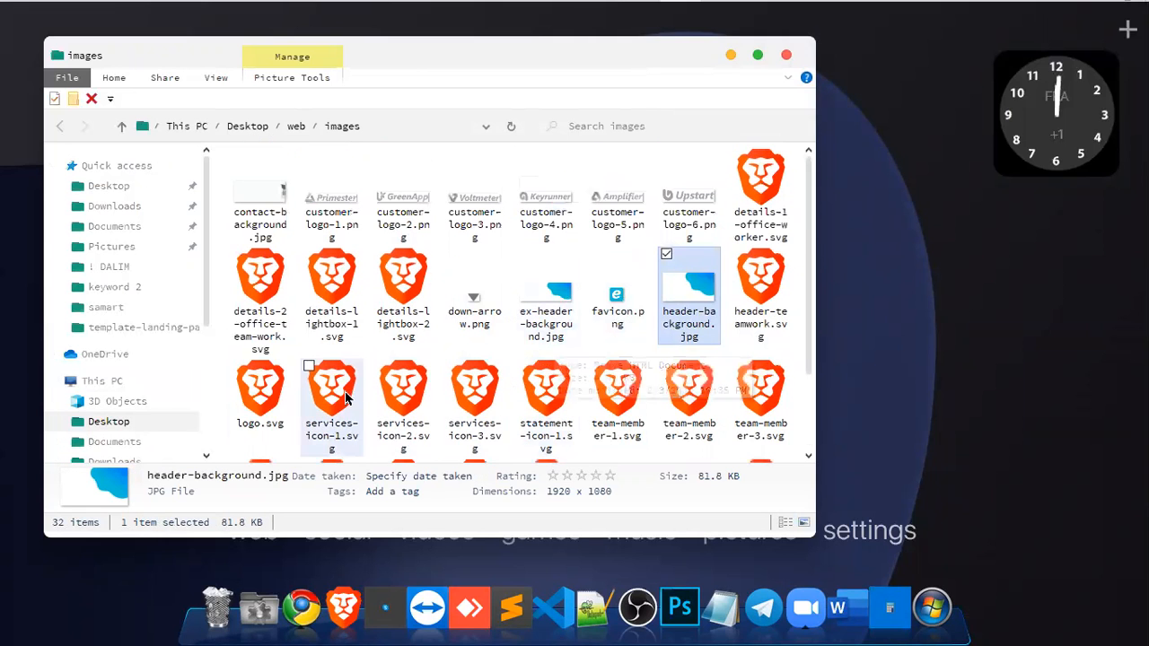
pyautogui.scroll(-1, 368, 386)
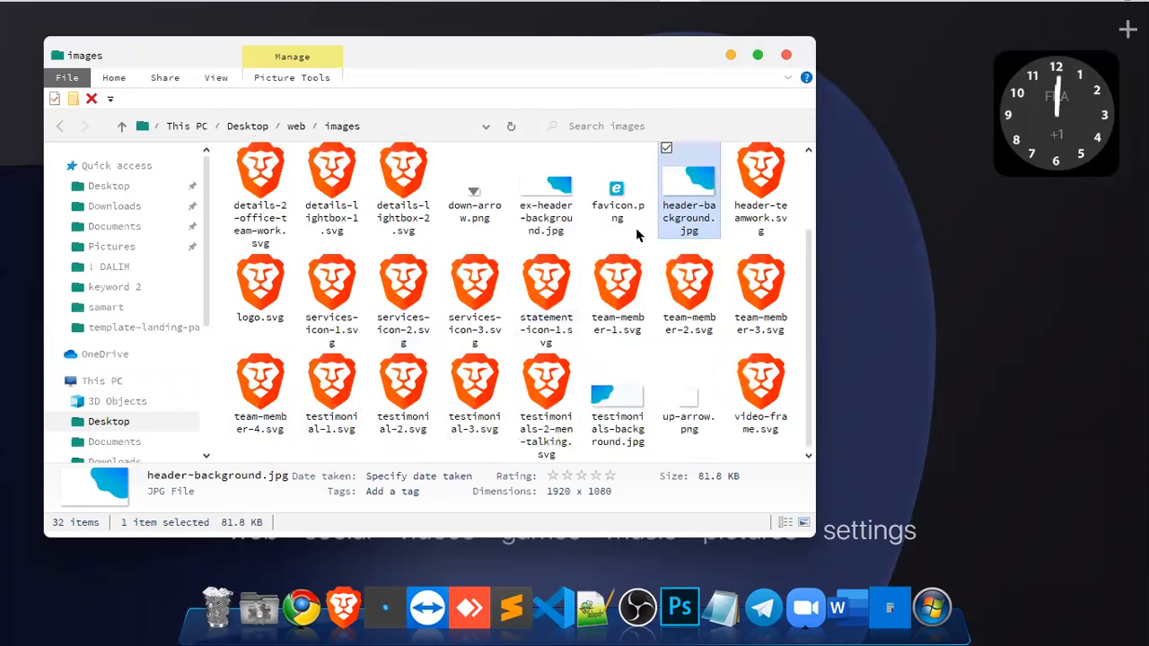
pyautogui.click(730, 56)
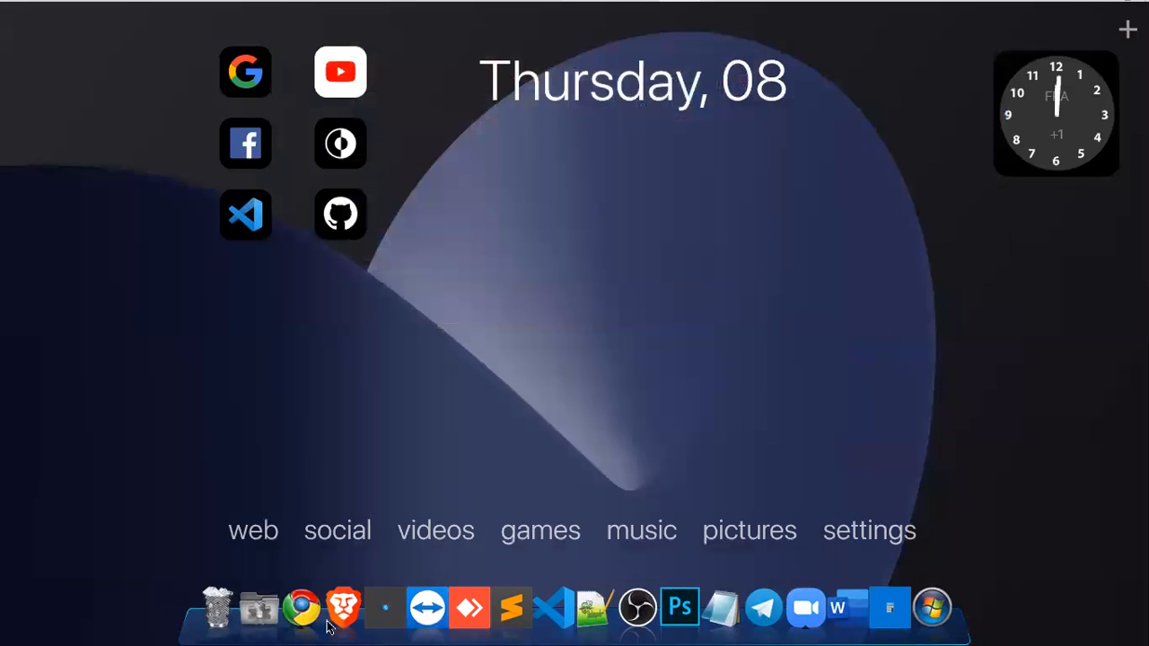
# - Empty the Recycle Bin, permanently deleting evolo-landing-page.zip
pyautogui.rightClick(219, 605)
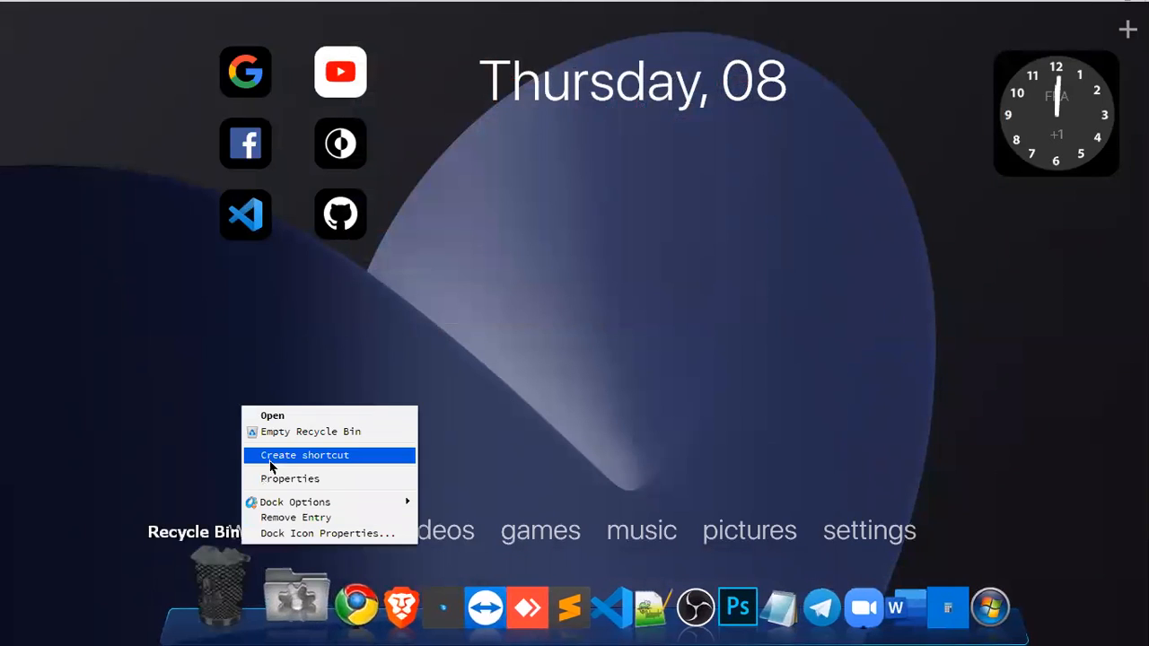
pyautogui.click(269, 432)
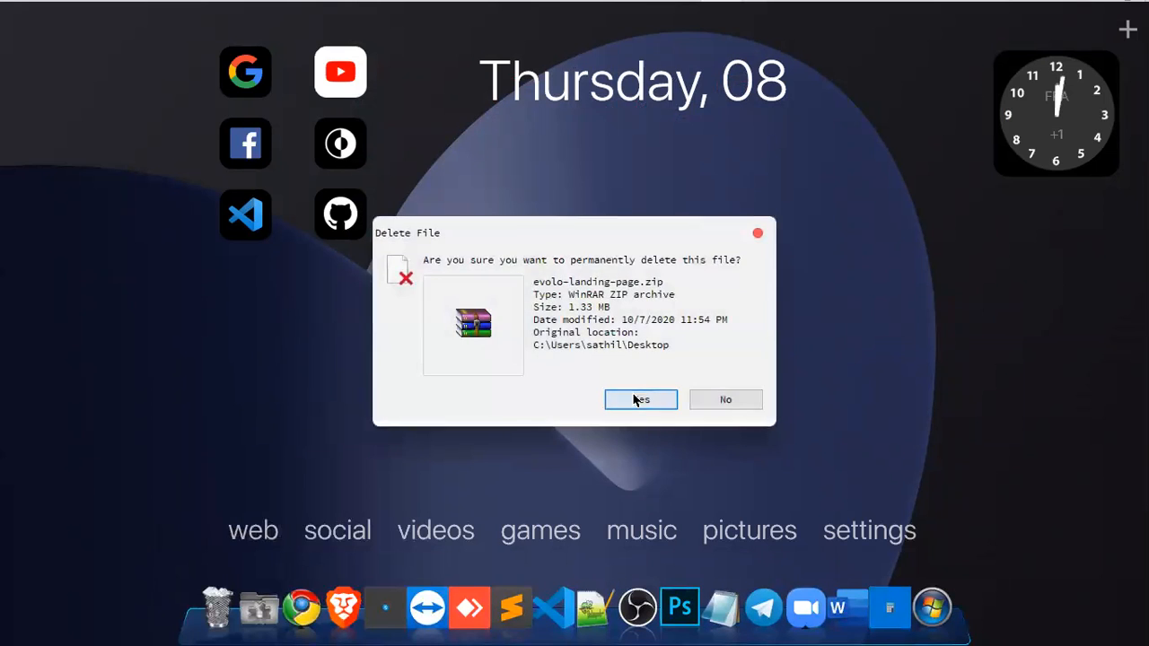
pyautogui.click(635, 399)
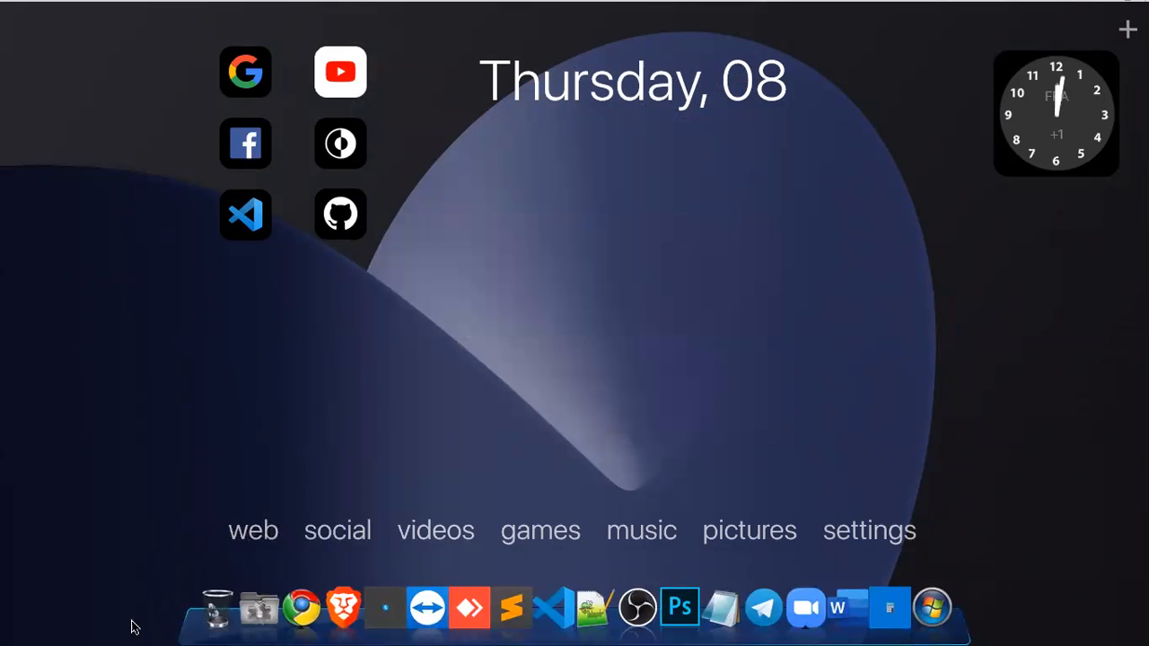
# - Switch back to Chrome, review the Evolo landing page alongside the WordPress dashboard, and end on the dashboard
pyautogui.click(301, 608)
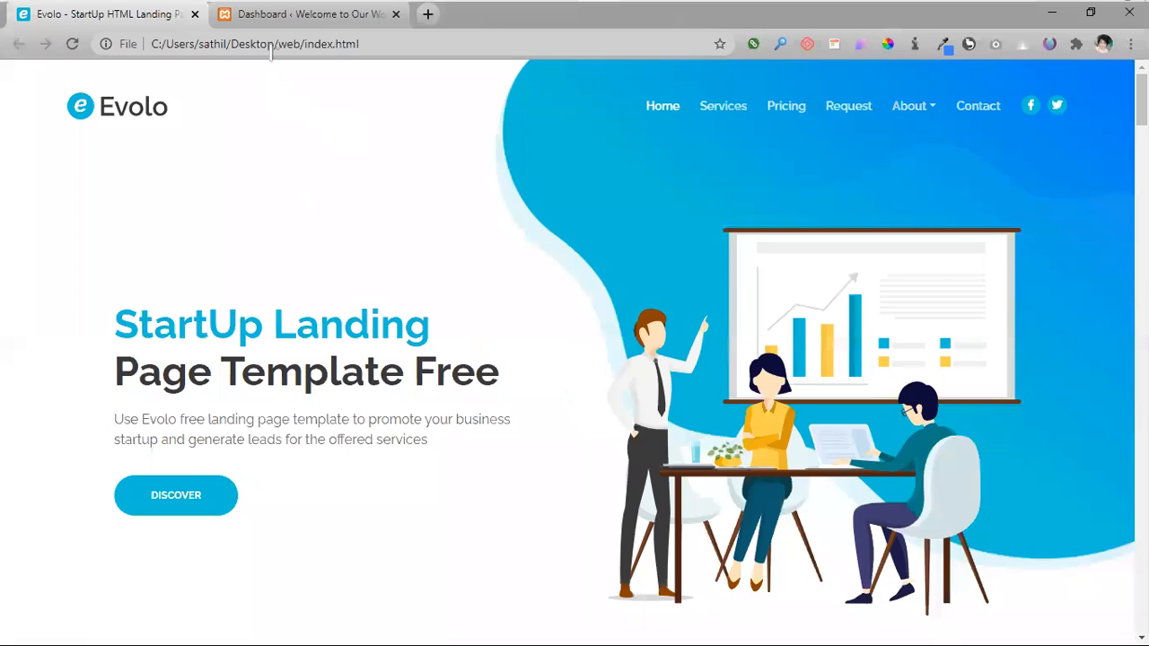
pyautogui.click(295, 21)
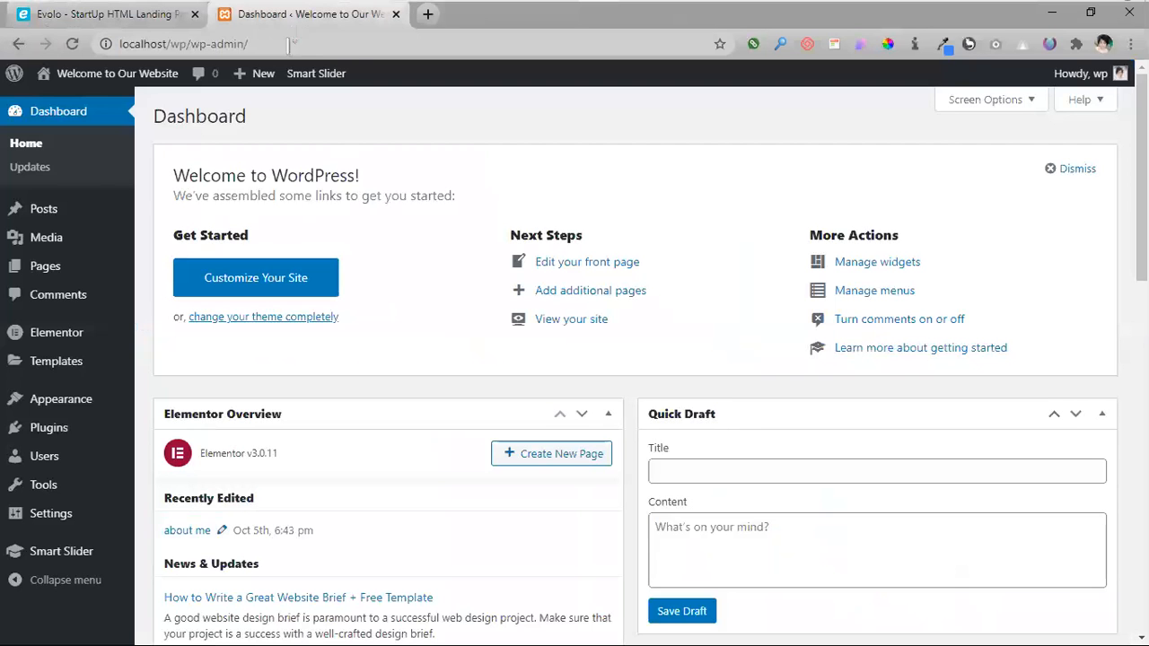
pyautogui.click(123, 19)
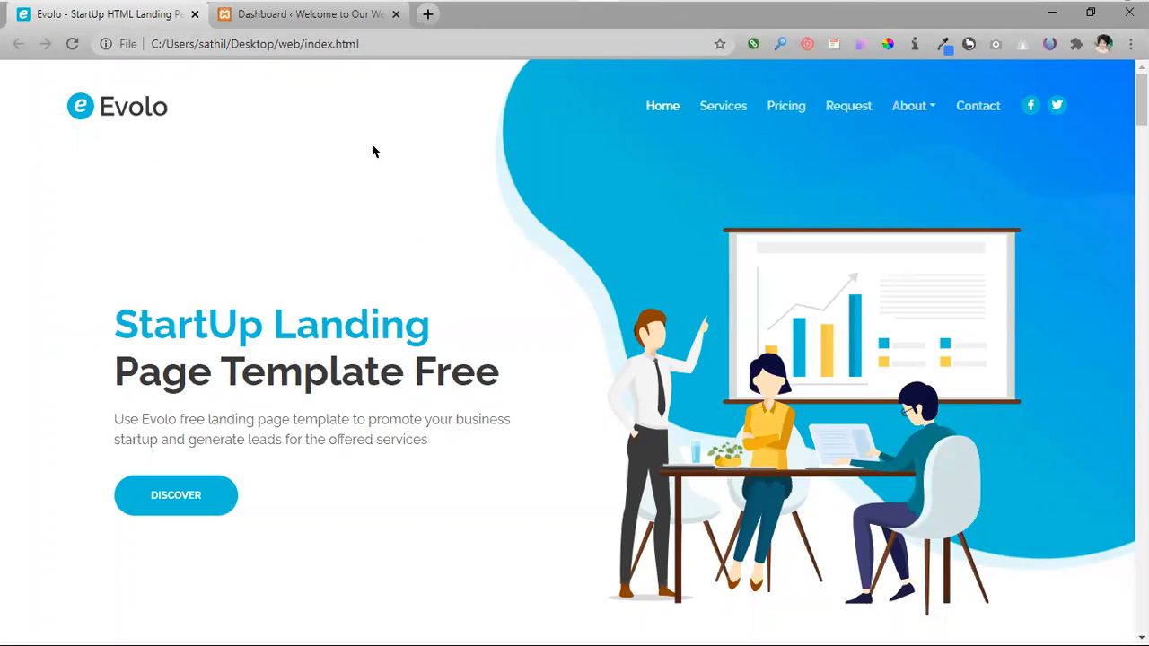
pyautogui.scroll(-2, 296, 234)
pyautogui.scroll(2, 305, 269)
pyautogui.click(289, 18)
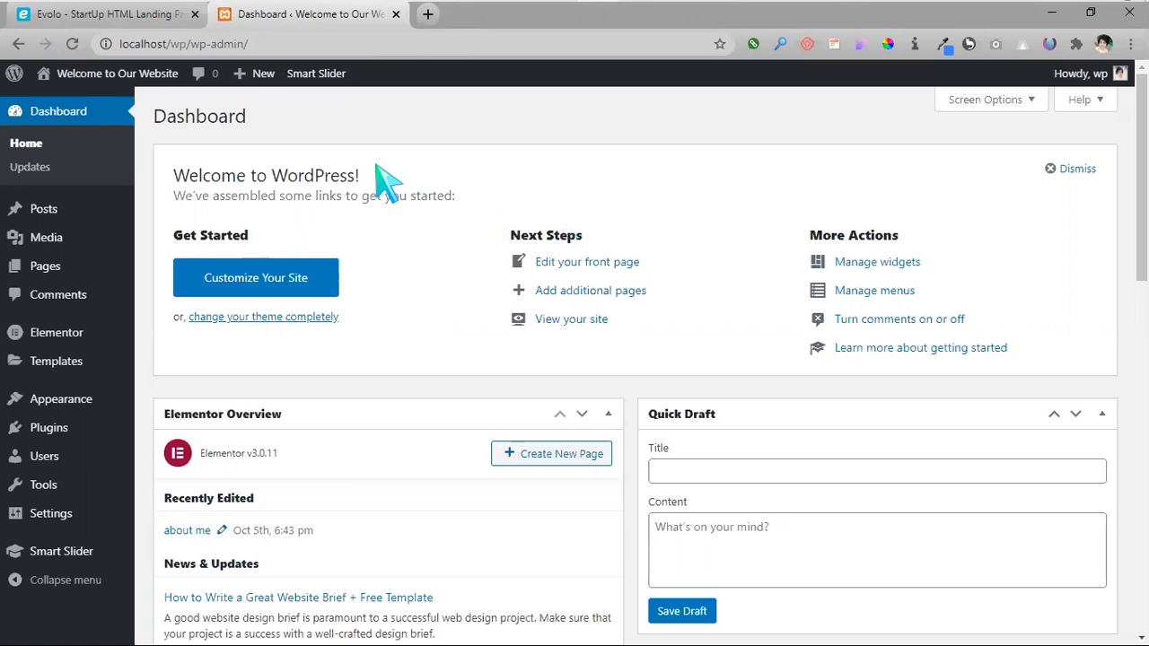
# - Check the installed Elementor version in the dashboard's Elementor Overview and look over the admin navigation
pyautogui.moveTo(81, 267)
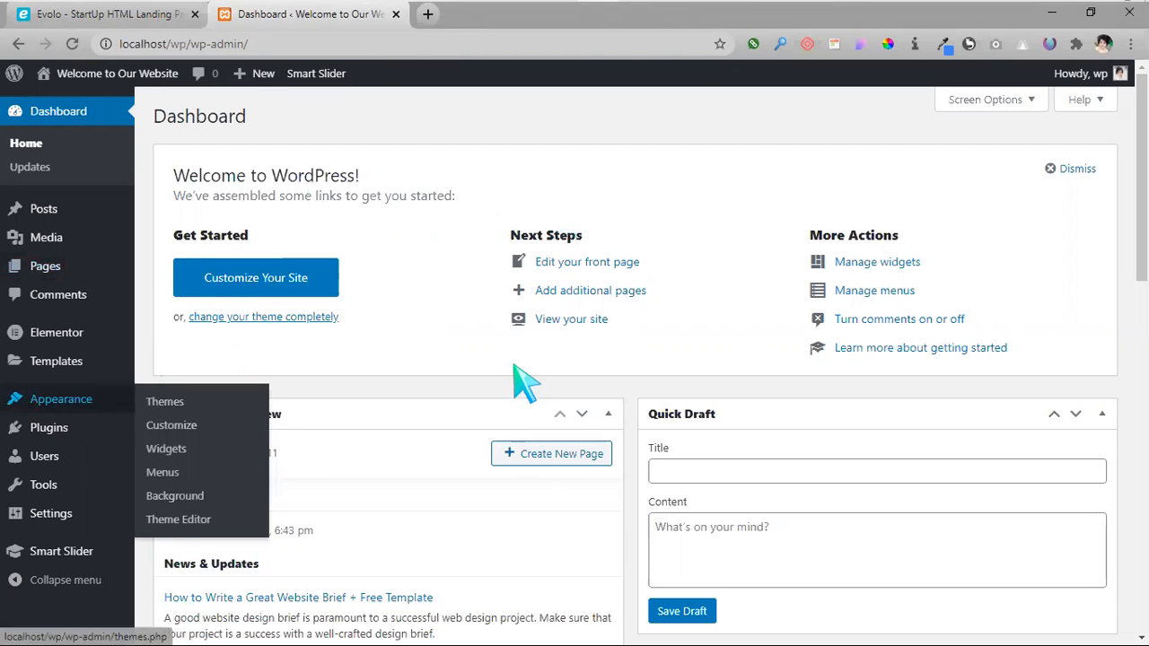
pyautogui.moveTo(305, 454); pyautogui.dragTo(201, 453)
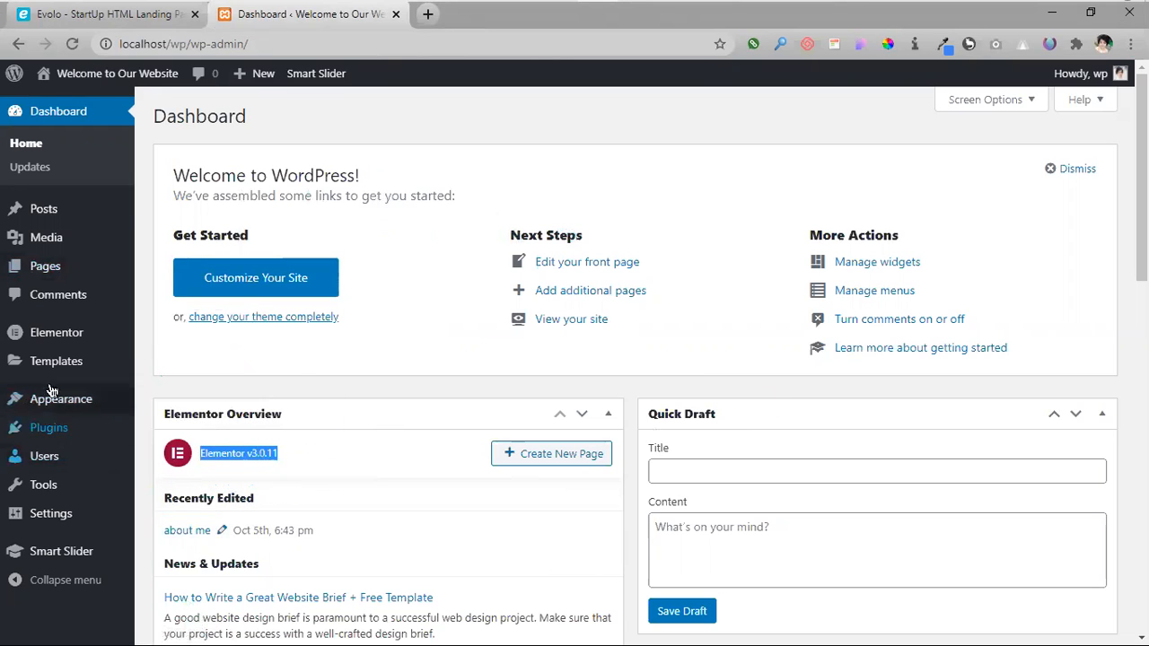
pyautogui.doubleClick(222, 456)
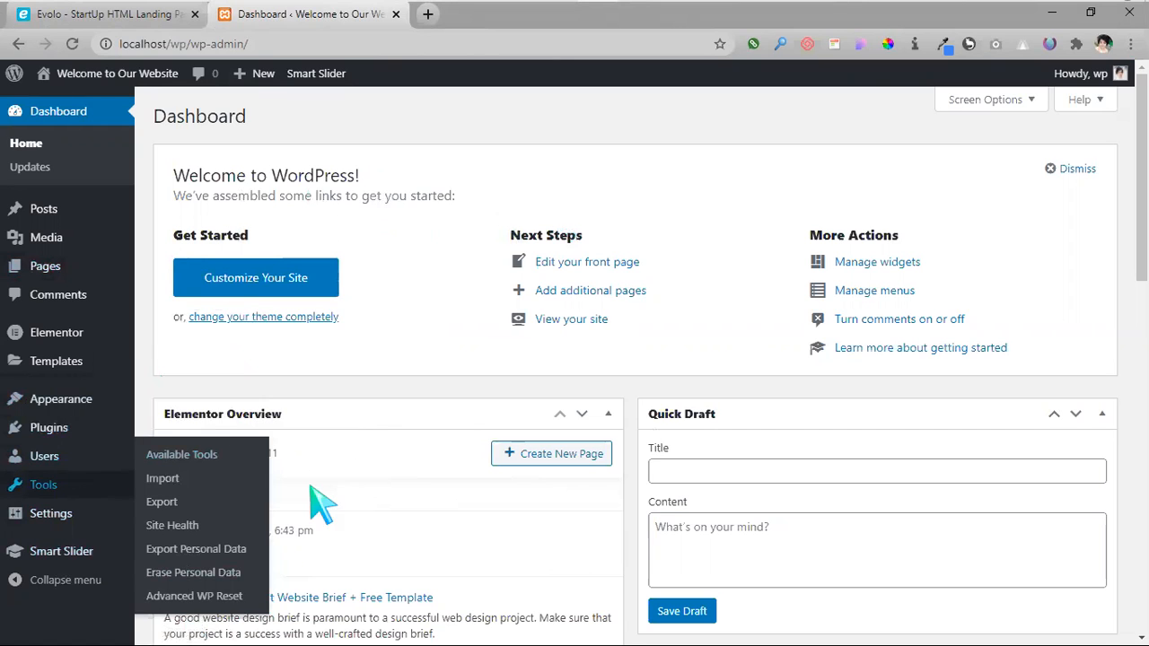
# - Open the installed plugins list and look over its entries, including Advanced WordPress Reset, Classic Editor, Elementor and Smart Slider 3
pyautogui.moveTo(56, 434)
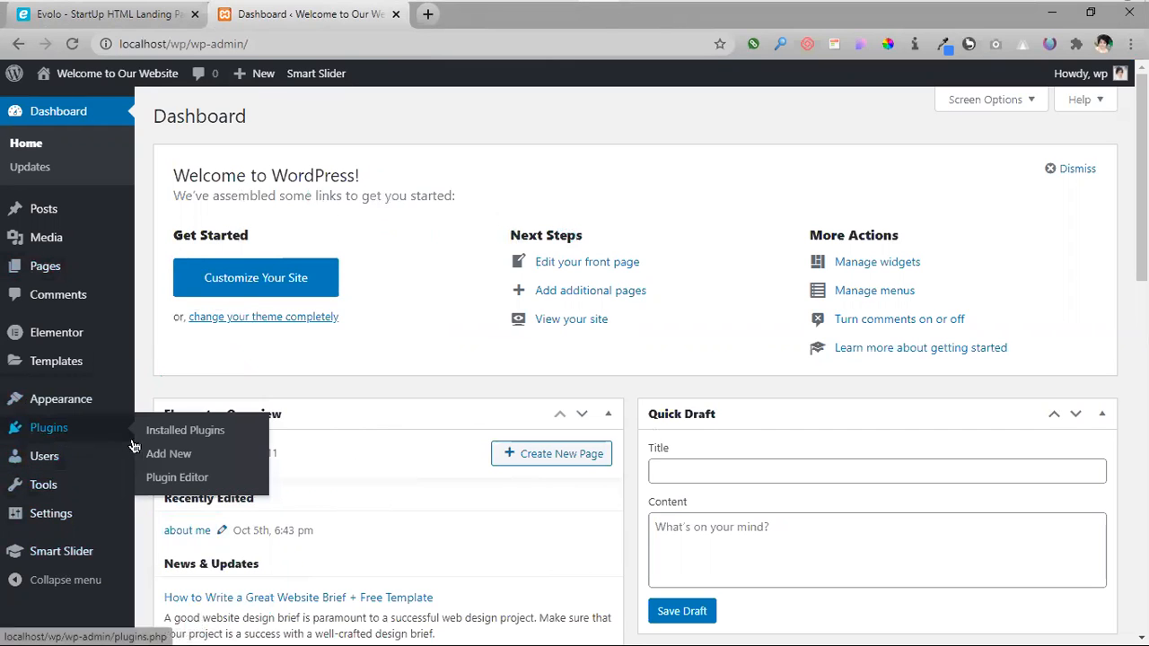
pyautogui.click(169, 432)
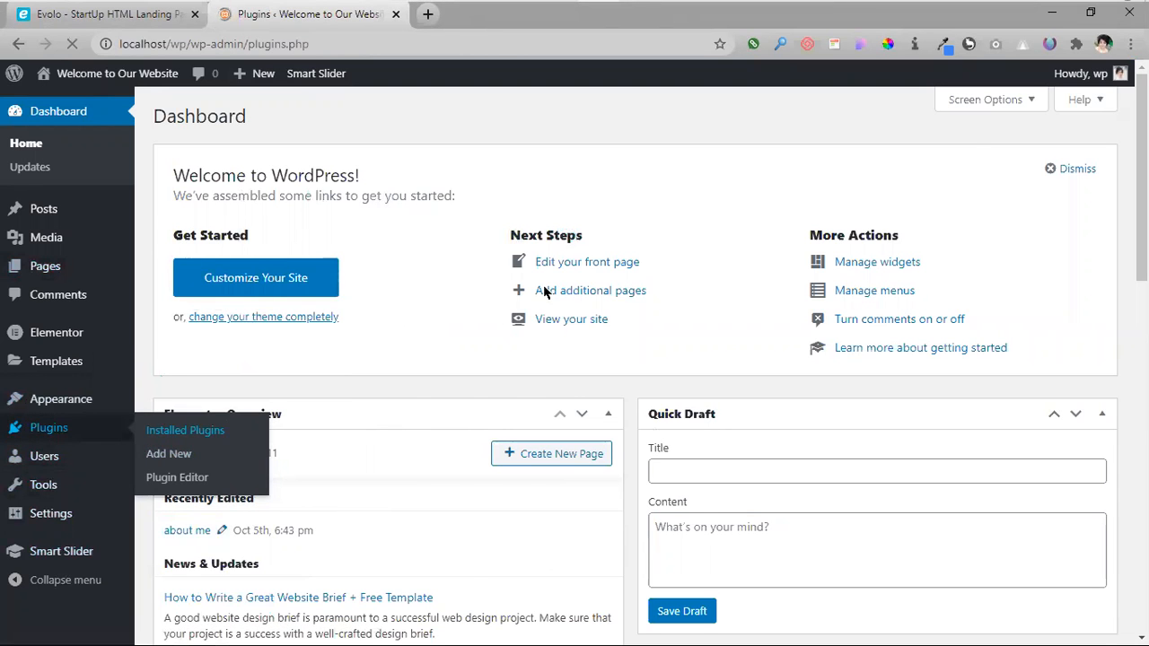
pyautogui.moveTo(353, 242); pyautogui.dragTo(266, 241)
pyautogui.click(300, 243)
pyautogui.scroll(-1, 309, 316)
pyautogui.moveTo(271, 310); pyautogui.dragTo(215, 306)
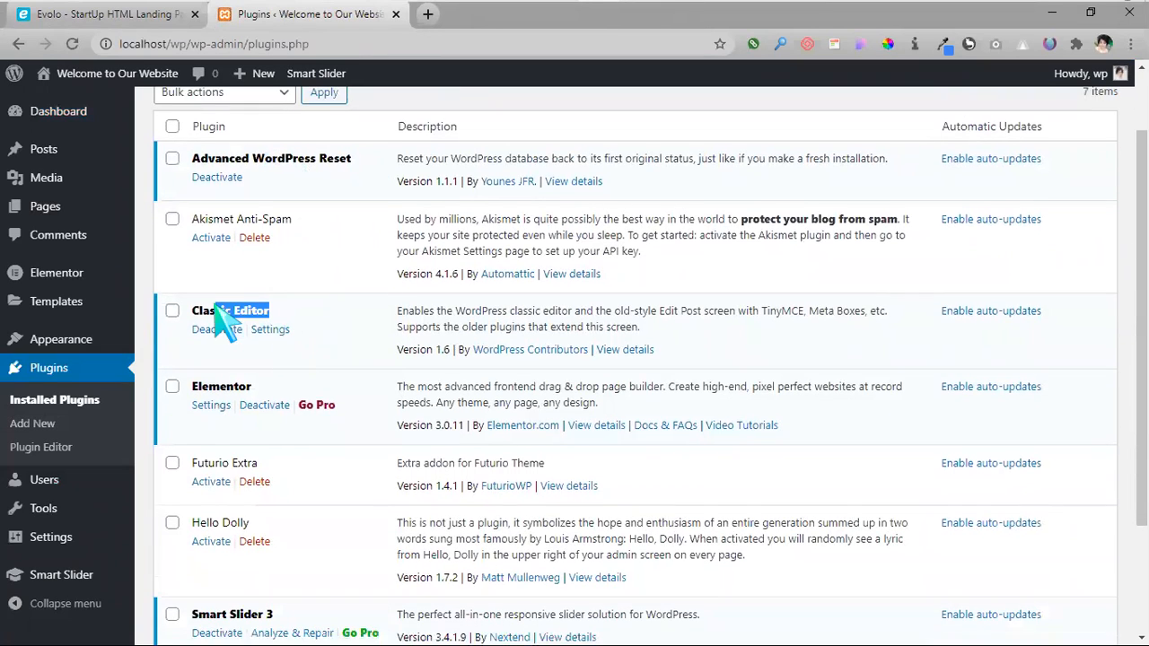
pyautogui.moveTo(256, 387); pyautogui.dragTo(214, 401)
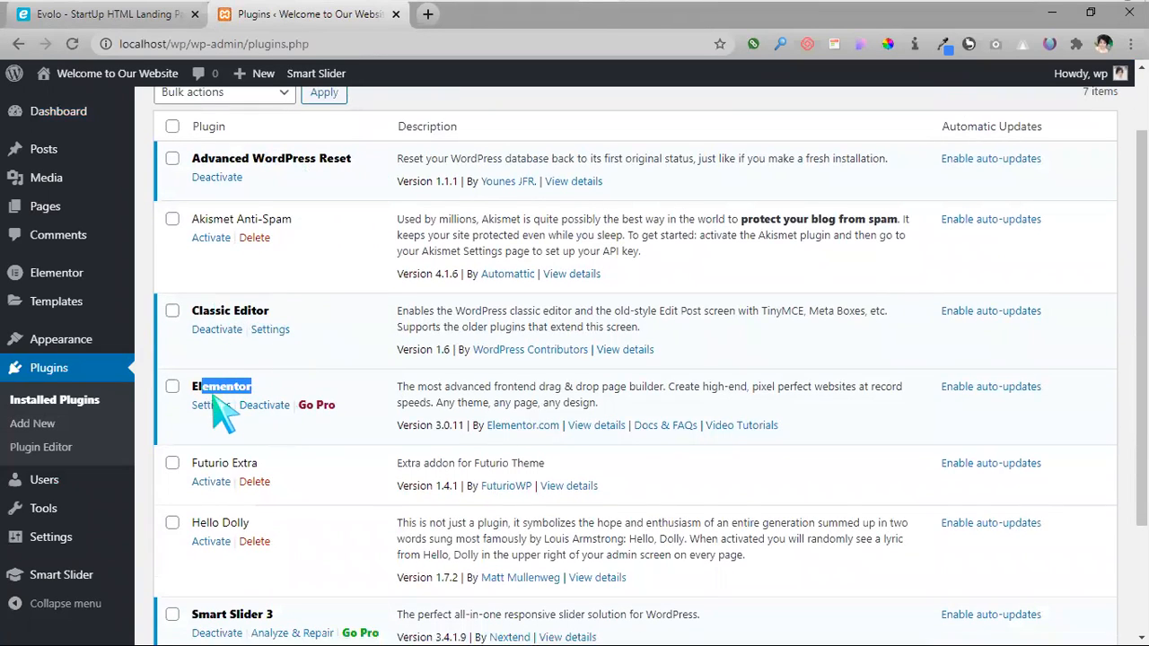
pyautogui.scroll(-1, 221, 405)
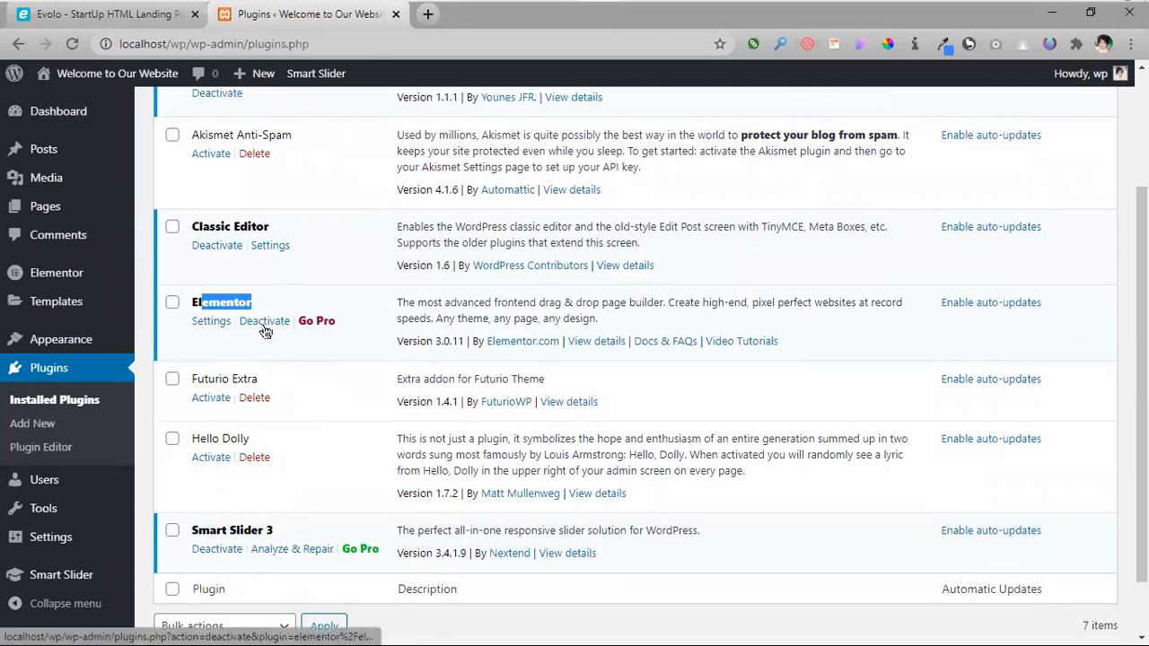
pyautogui.scroll(1, 274, 476)
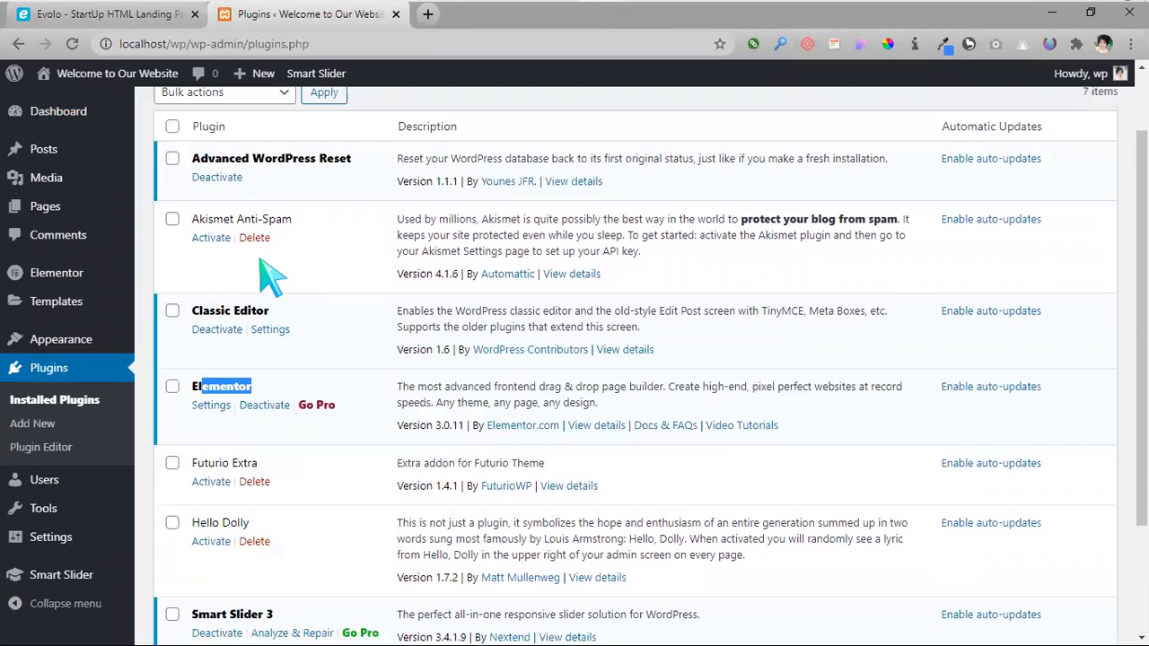
# - Delete the inactive Akismet Anti-Spam, Hello Dolly and Futurio Extra plugins, confirming each deletion, and reload the plugin list
pyautogui.moveTo(223, 218); pyautogui.dragTo(295, 219)
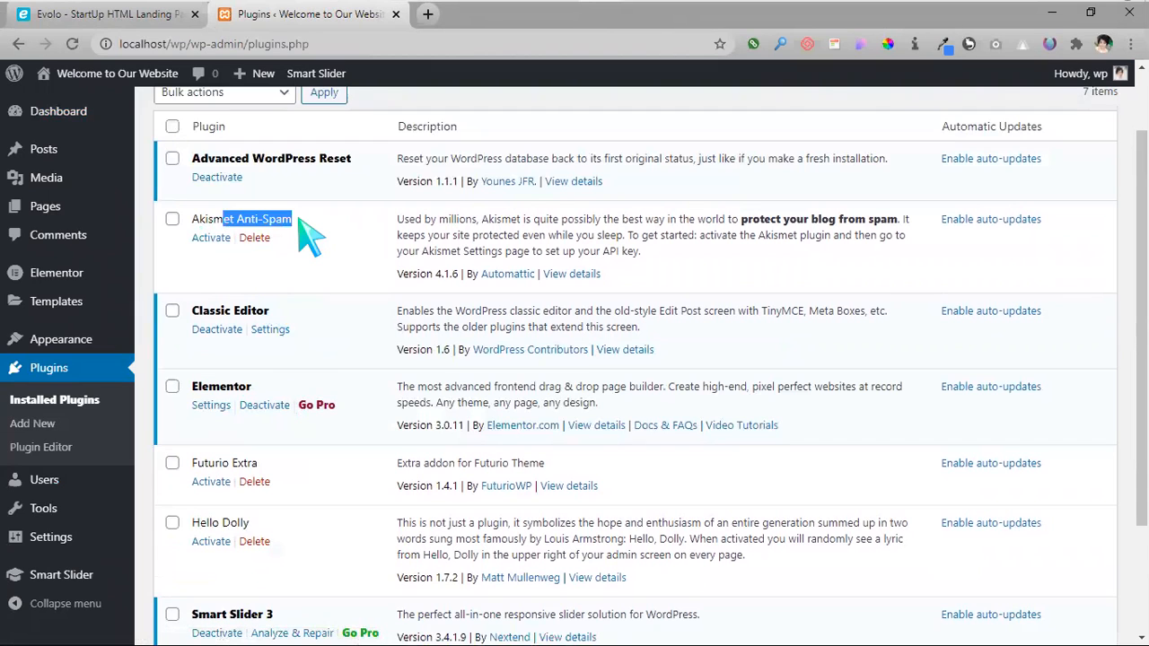
pyautogui.click(254, 237)
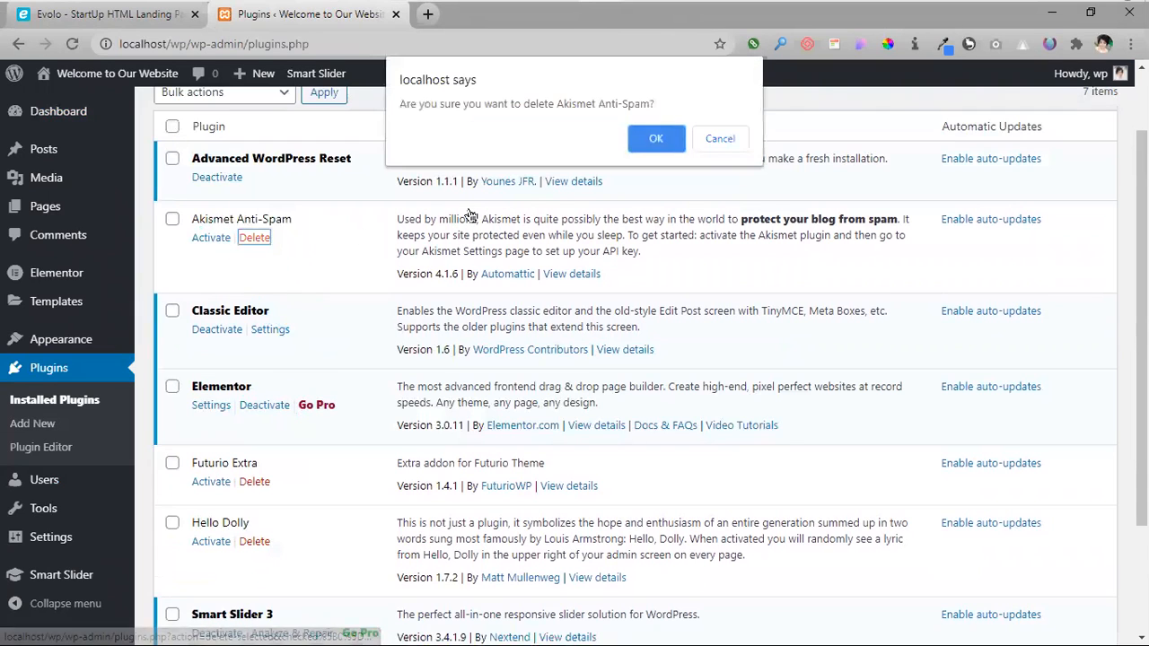
pyautogui.press('Return')
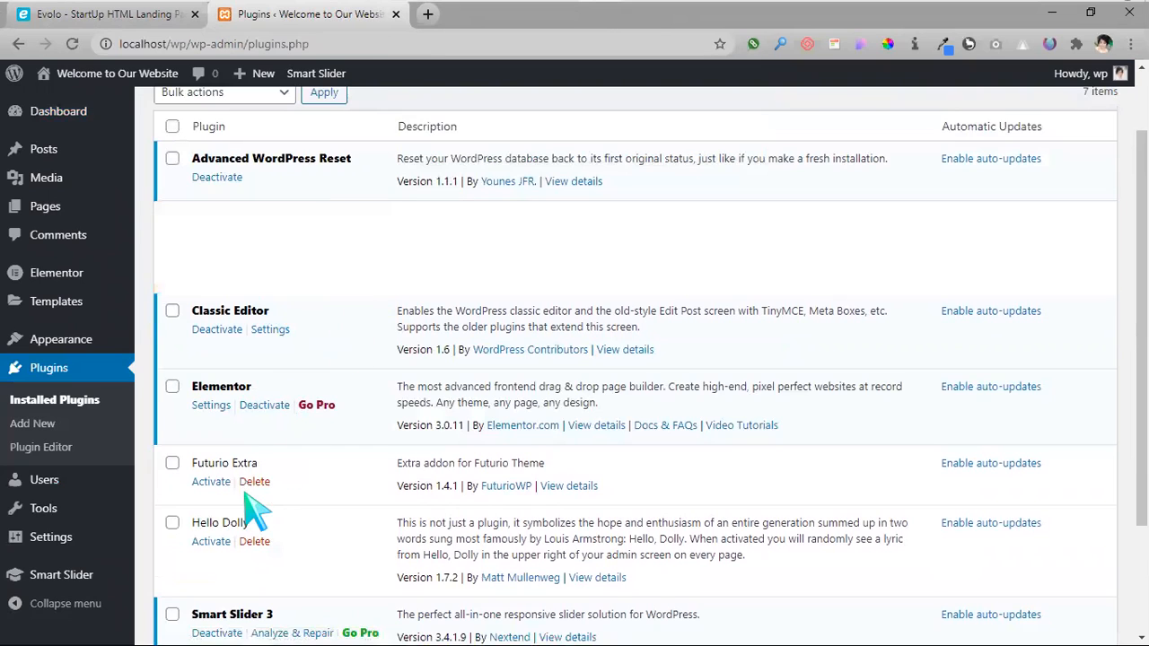
pyautogui.click(254, 482)
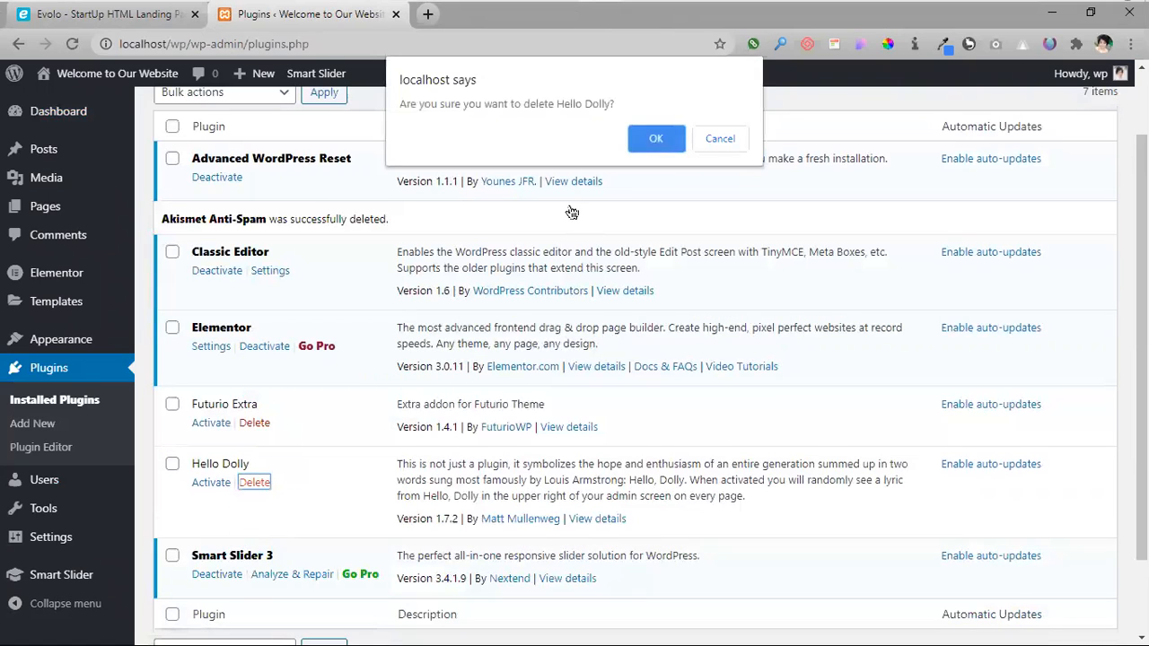
pyautogui.press('Return')
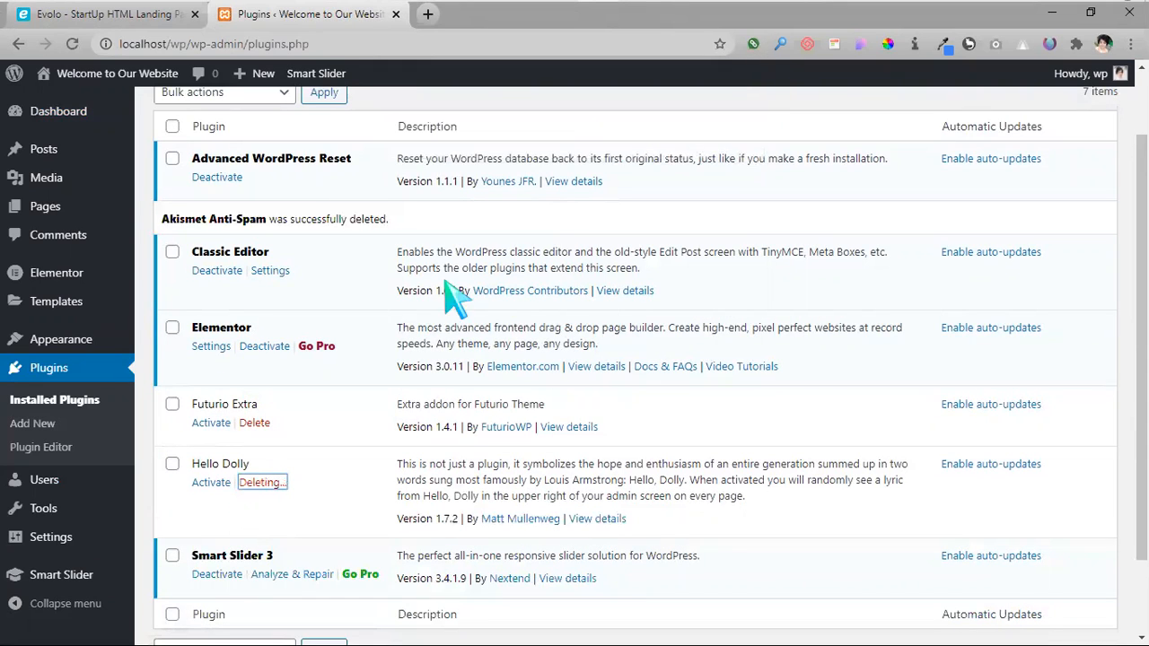
pyautogui.click(255, 423)
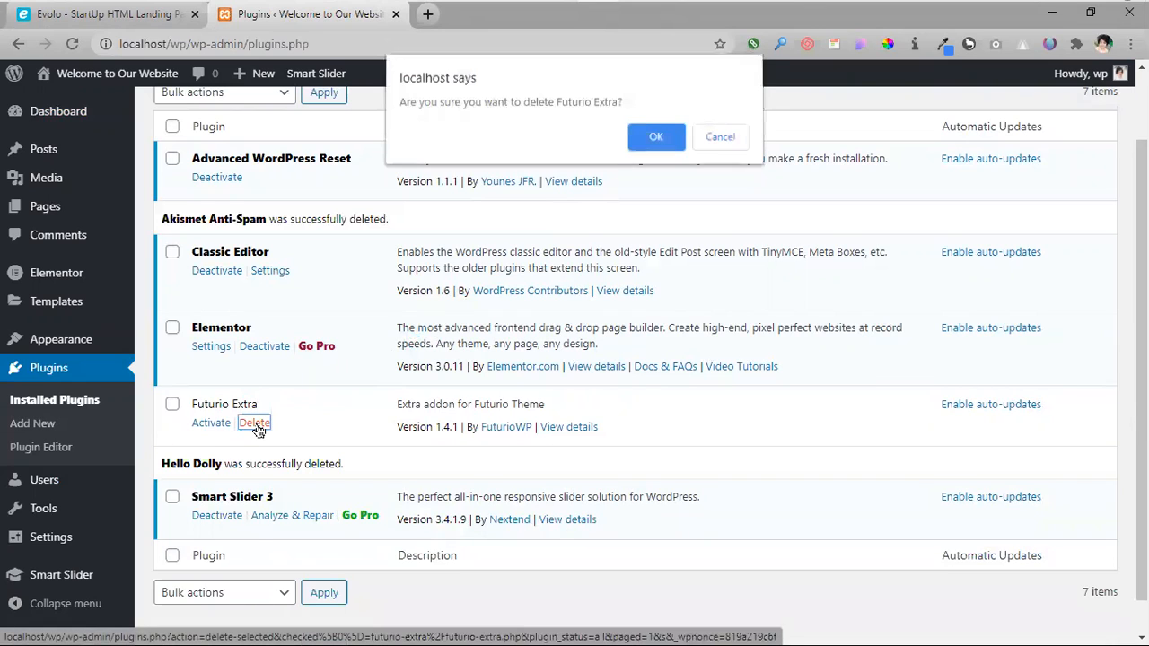
pyautogui.press('Return')
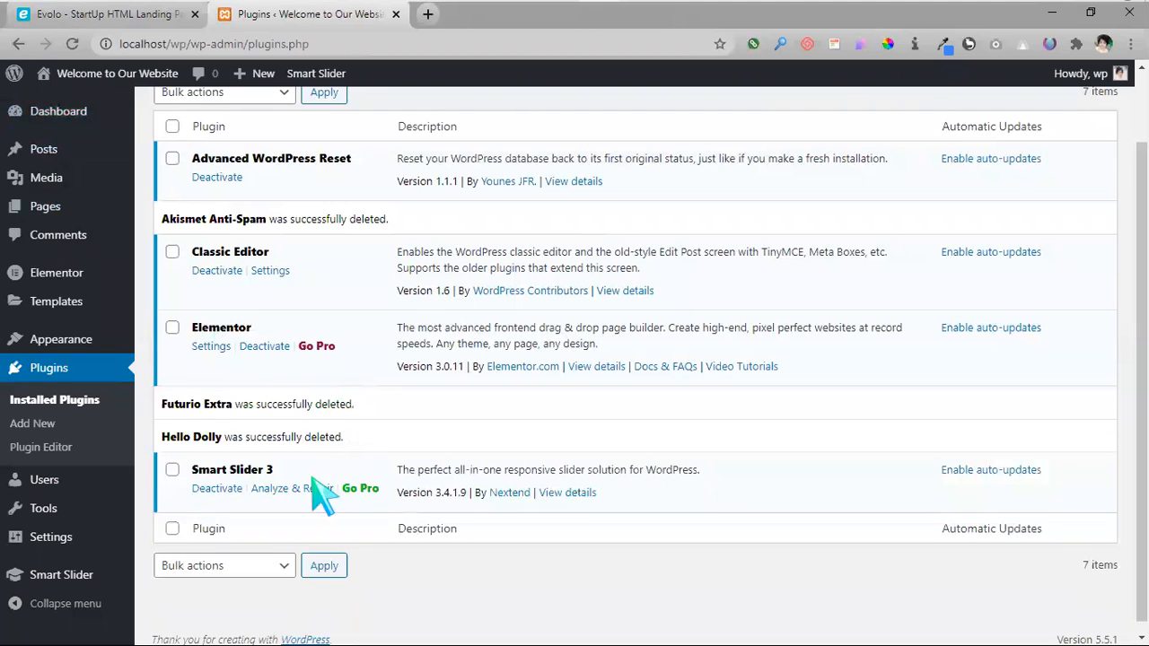
pyautogui.click(70, 45)
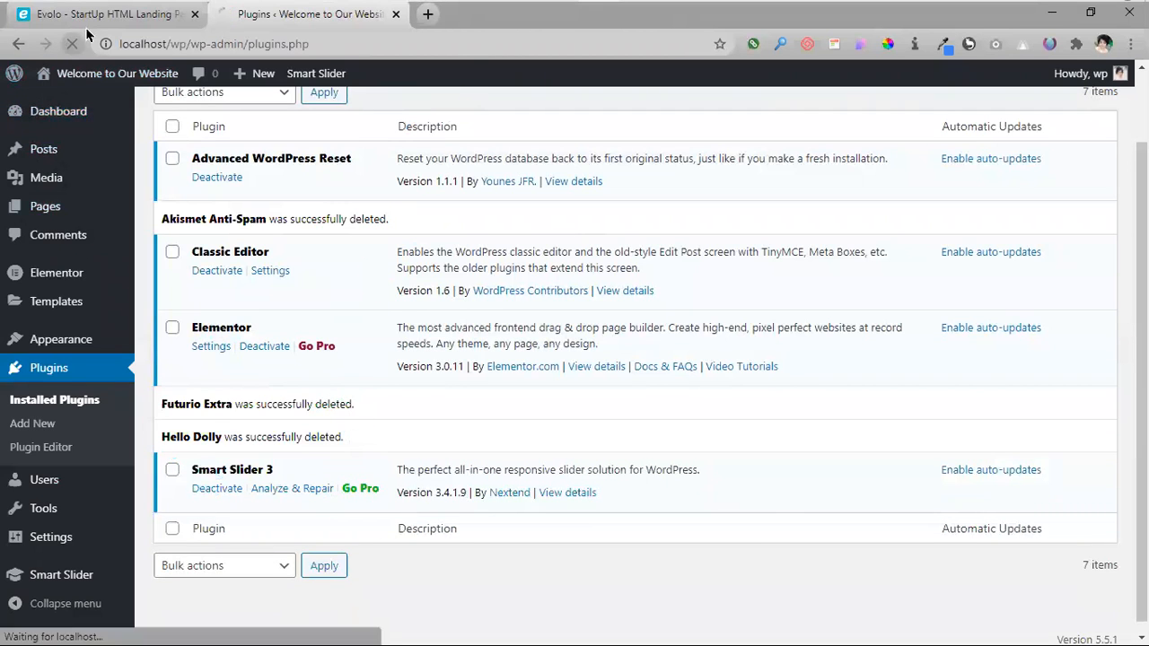
# - Review the hero and Trusted By sections of the Evolo template page and return to the WordPress plugins page
pyautogui.click(113, 15)
pyautogui.scroll(-3, 643, 498)
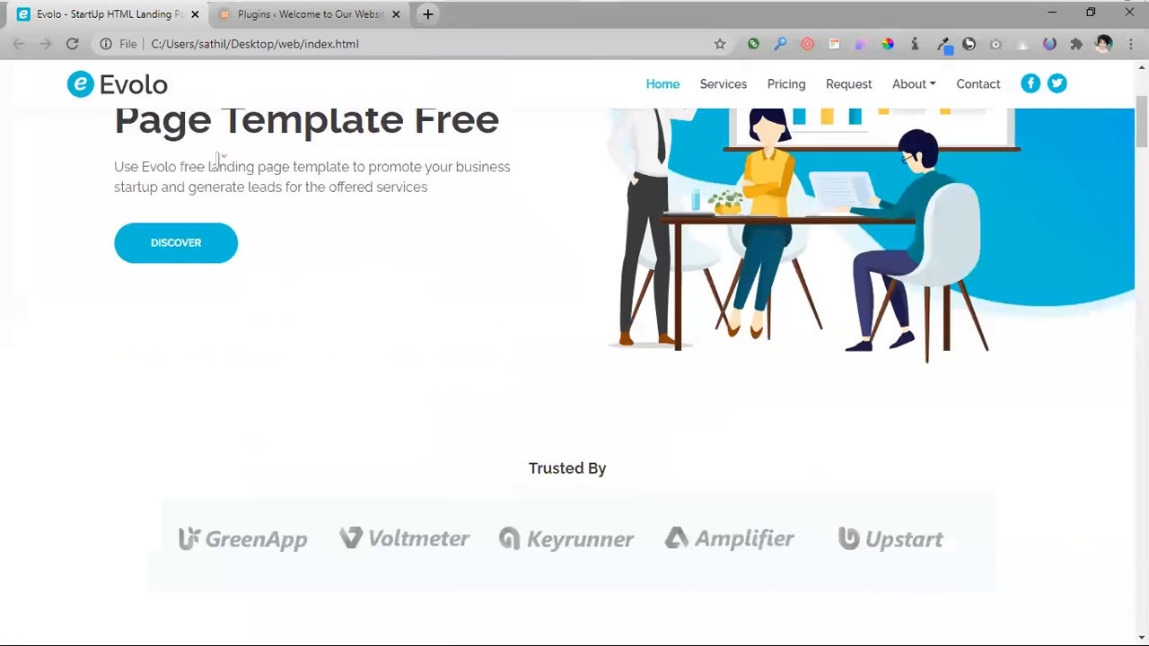
pyautogui.scroll(3, 220, 158)
pyautogui.click(302, 15)
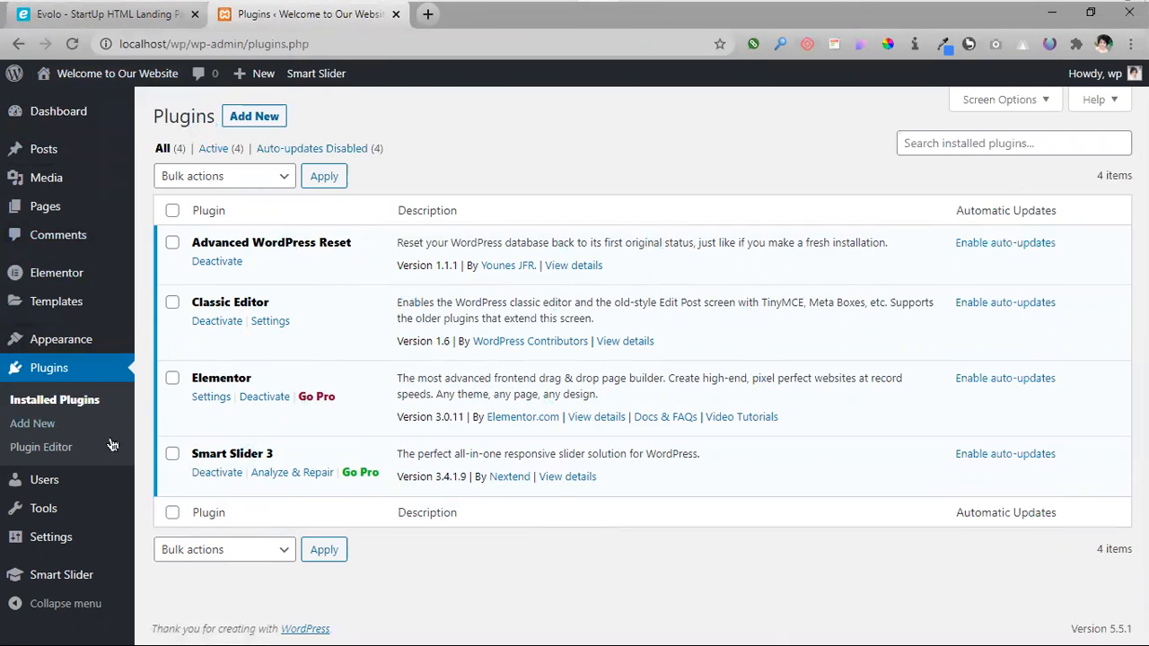
# - Search the WordPress plugin directory for "elementor" from the page for adding new plugins
pyautogui.click(254, 118)
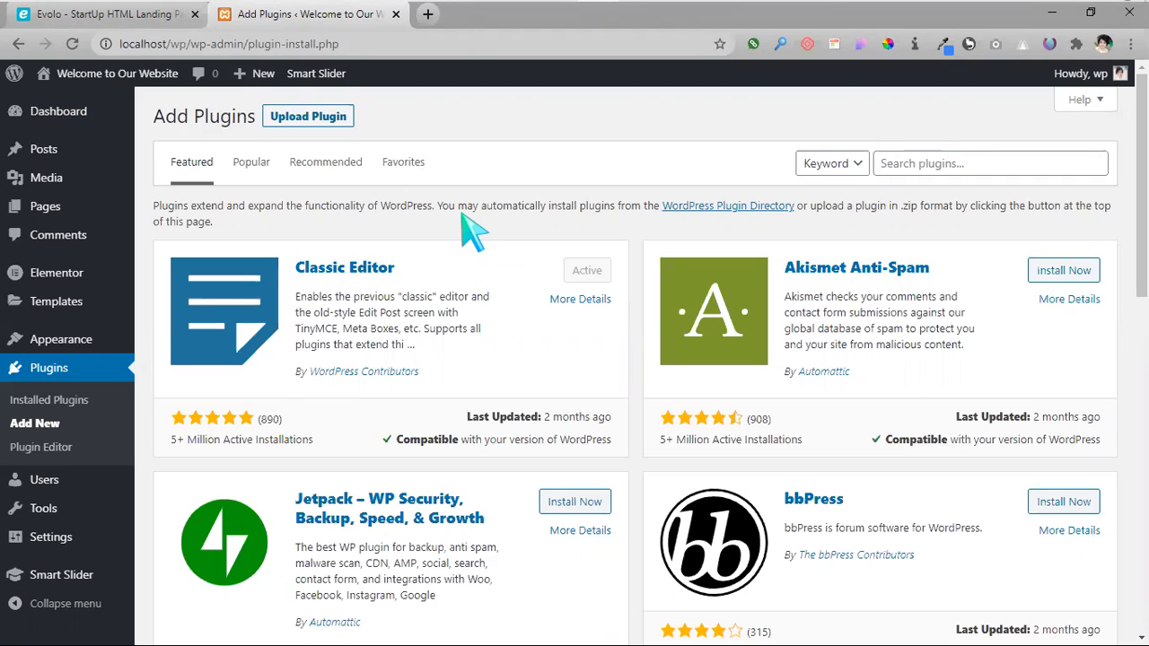
pyautogui.click(956, 159)
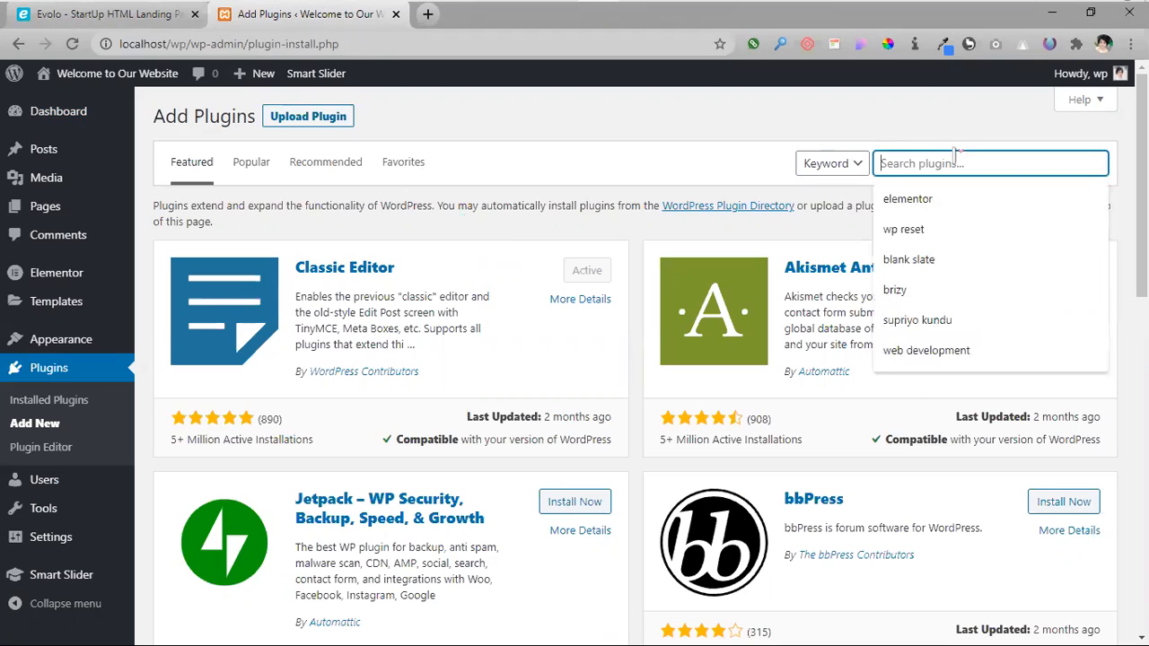
pyautogui.write('elemen')
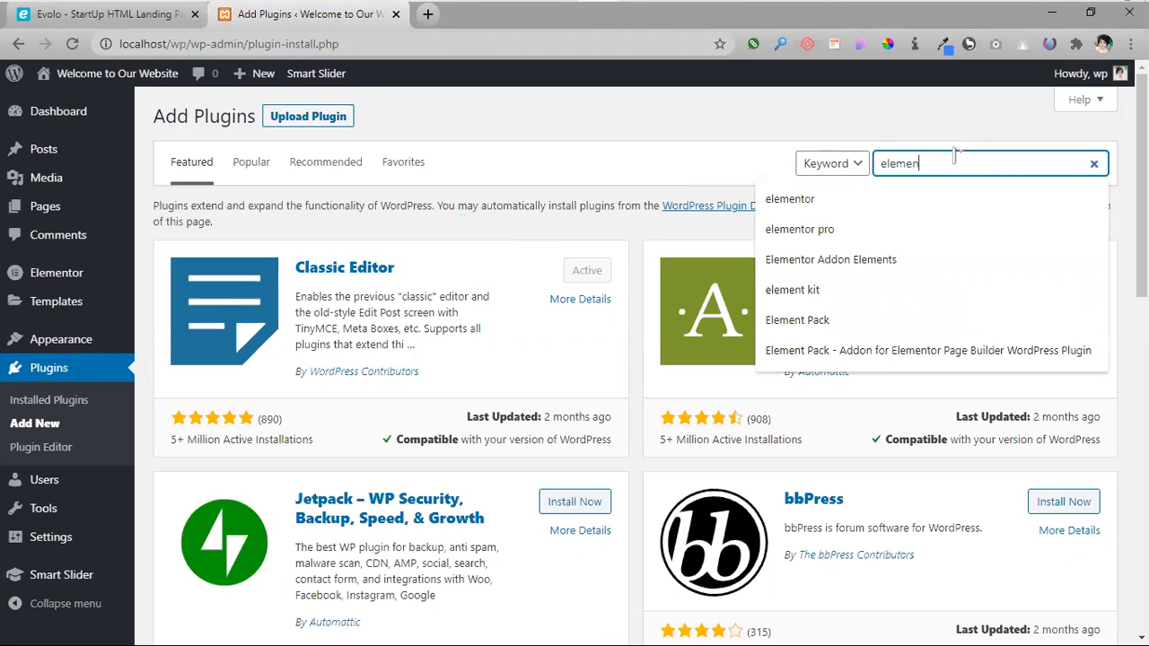
pyautogui.write('tor')
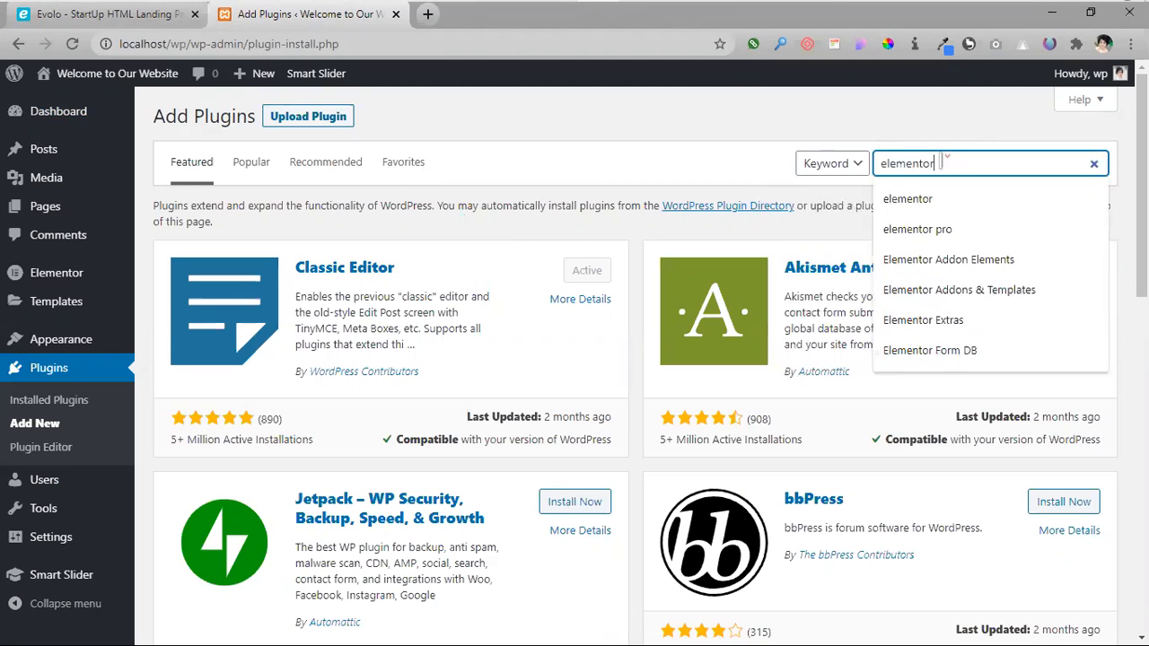
pyautogui.press('Return')
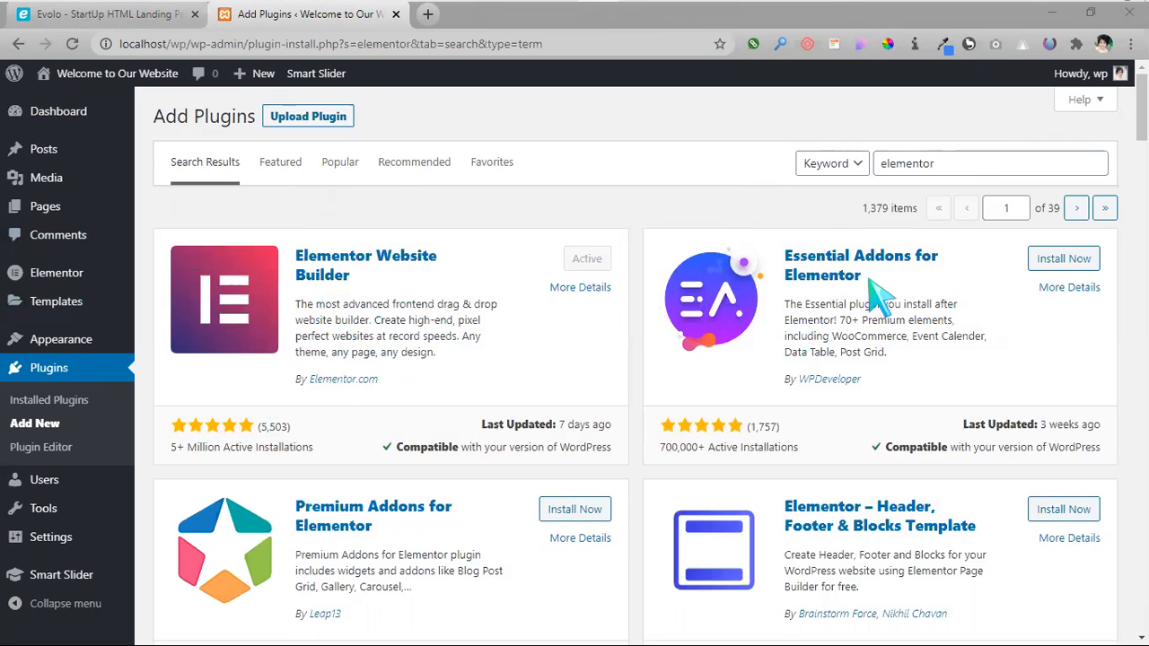
# - Examine the leading Elementor addons in the search results, such as Essential Addons, Premium Addons, ElementsKit, Livemesh and HT Mega
pyautogui.moveTo(866, 279); pyautogui.dragTo(793, 258)
pyautogui.click(931, 271)
pyautogui.scroll(-1, 432, 497)
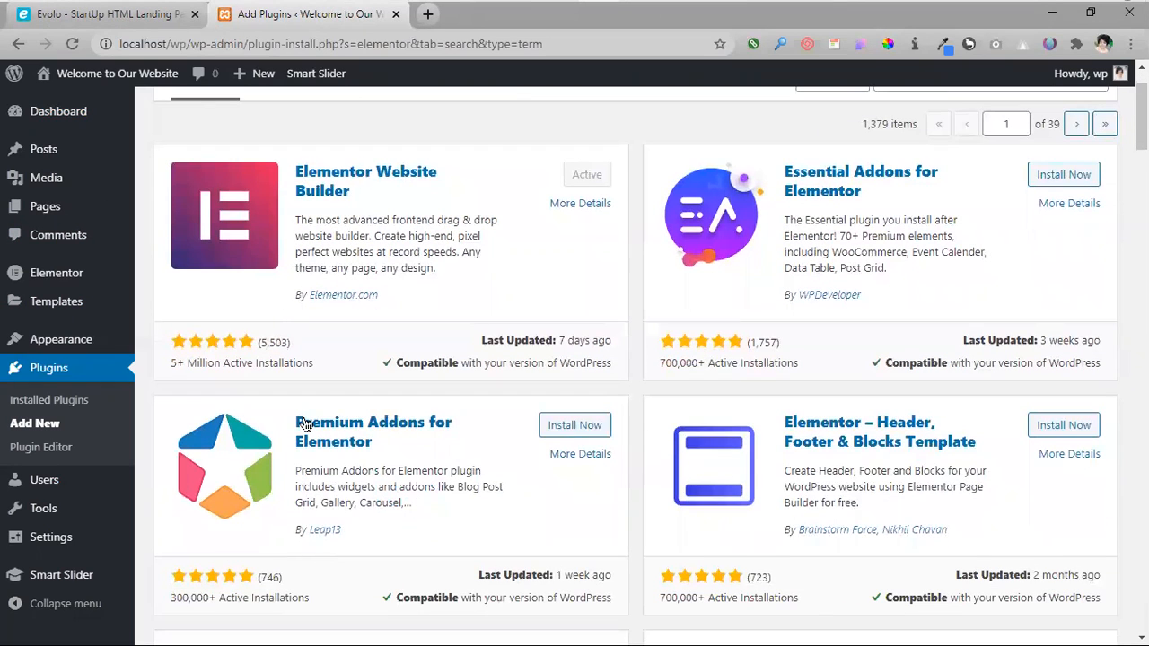
pyautogui.scroll(-1, 911, 386)
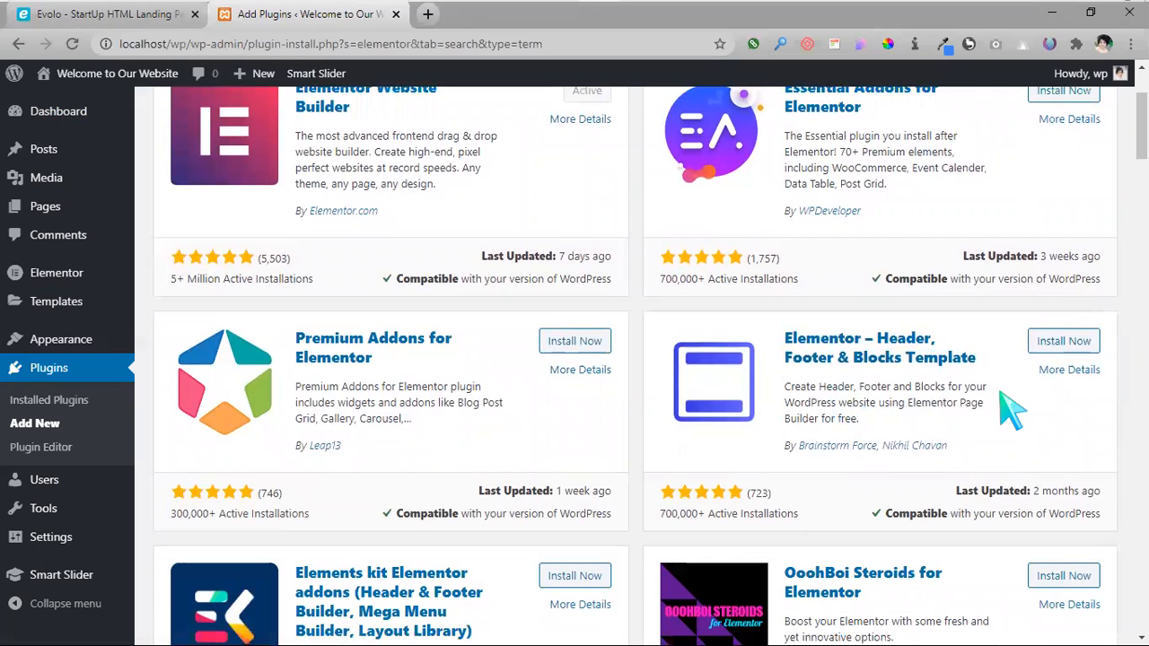
pyautogui.scroll(-2, 1010, 406)
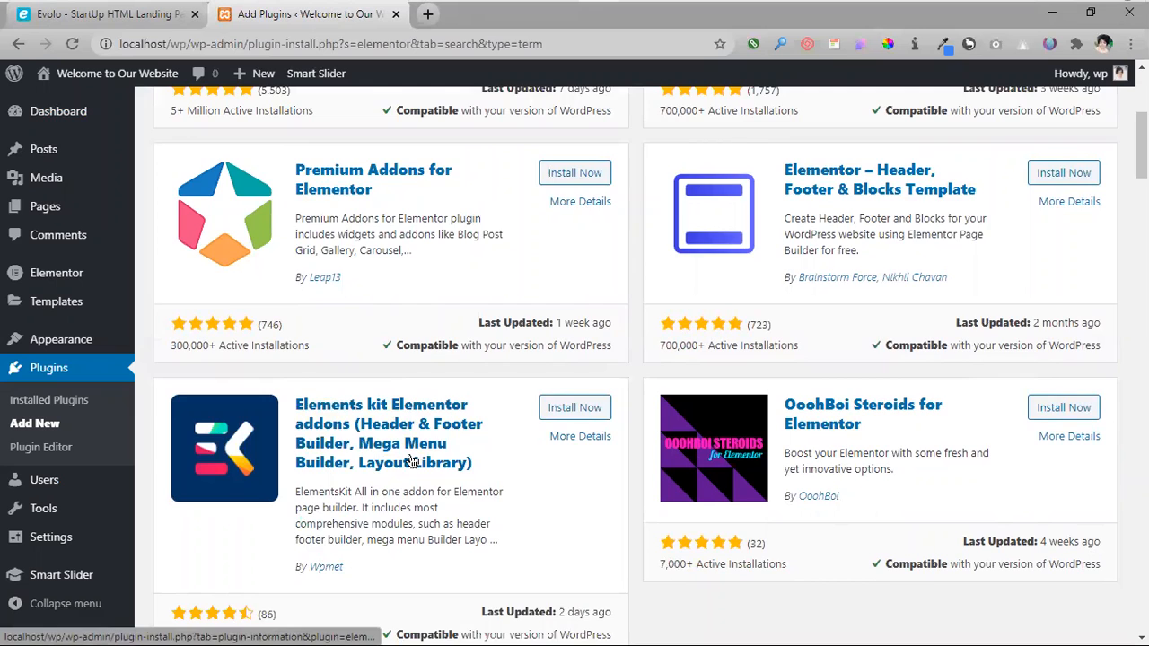
pyautogui.scroll(-4, 411, 460)
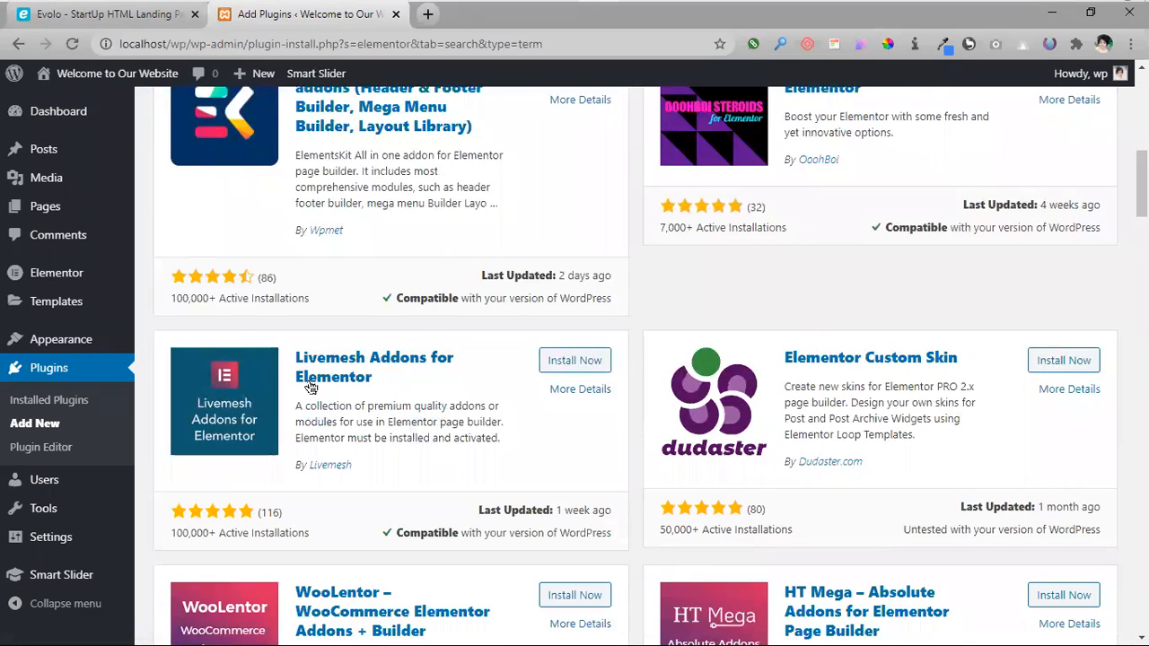
pyautogui.scroll(-2, 499, 422)
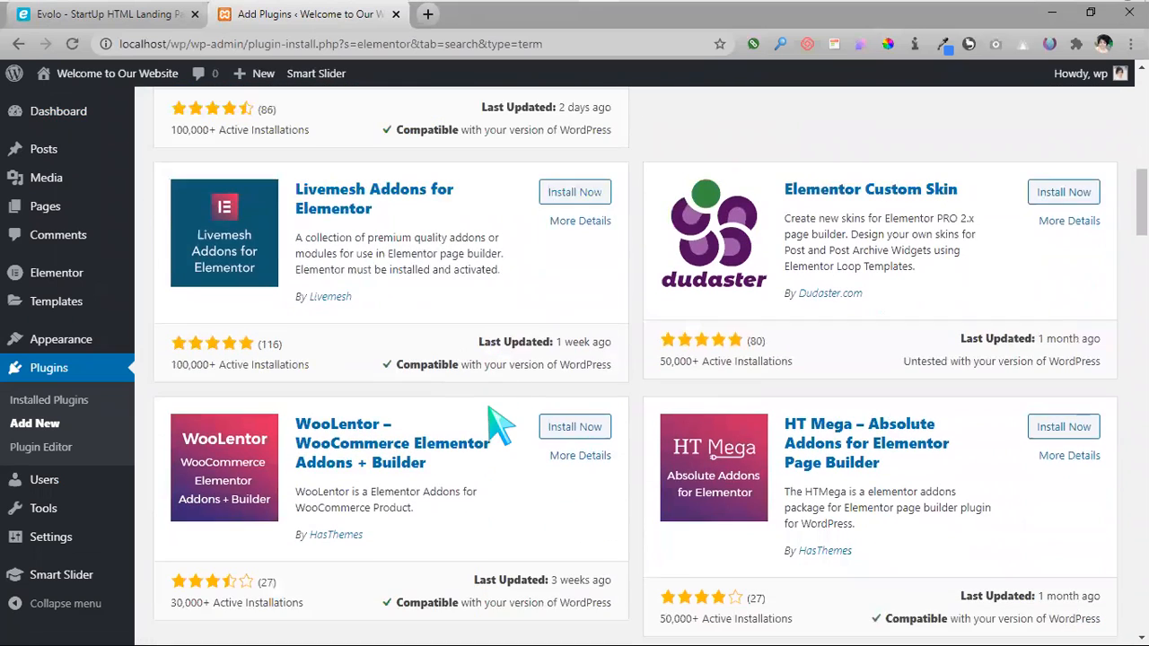
pyautogui.scroll(-6, 902, 448)
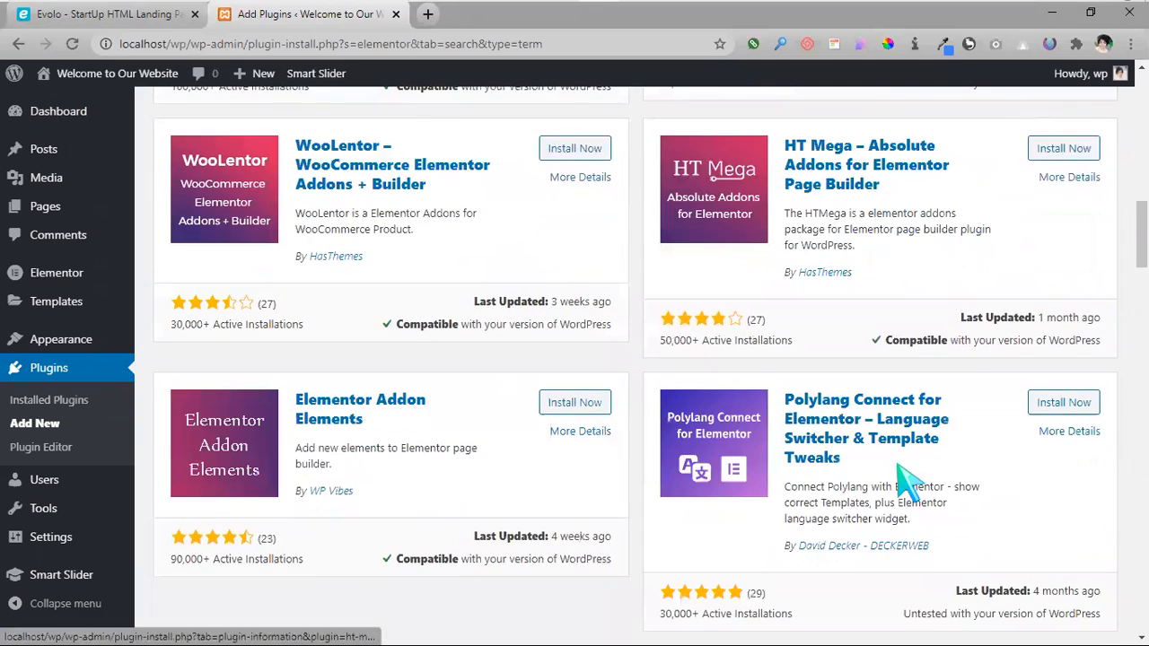
pyautogui.scroll(6, 365, 434)
pyautogui.scroll(10, 744, 440)
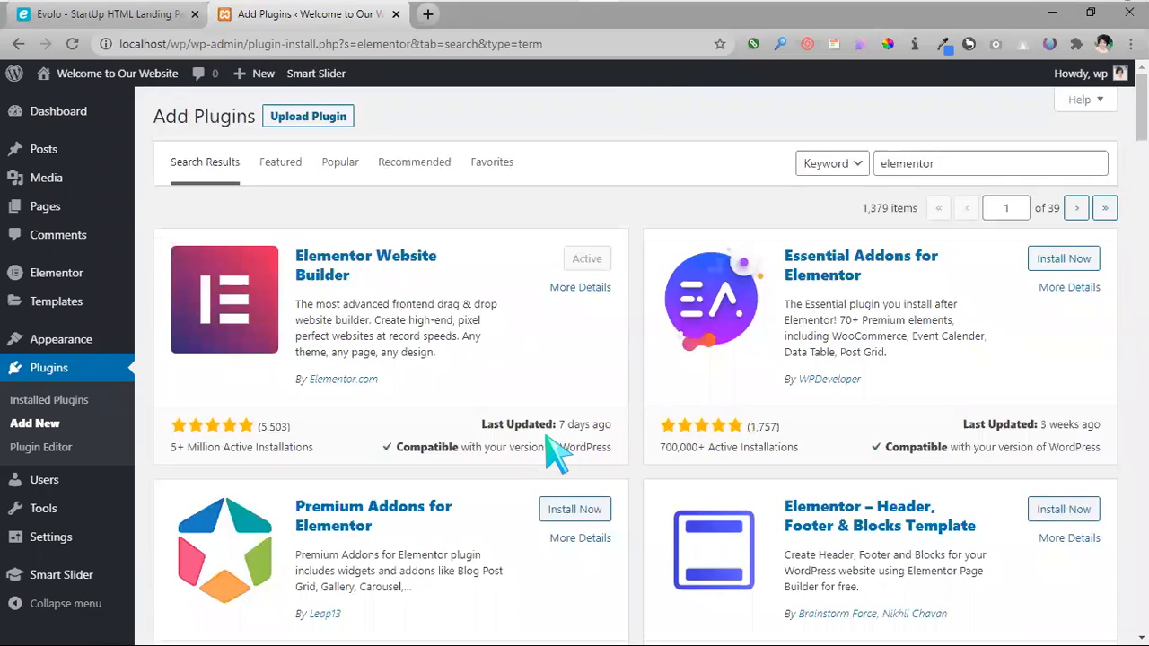
# - Look through the rest of the first results page to its end and return to the Elementor Website Builder entry
pyautogui.scroll(-1, 555, 453)
pyautogui.scroll(-8, 547, 431)
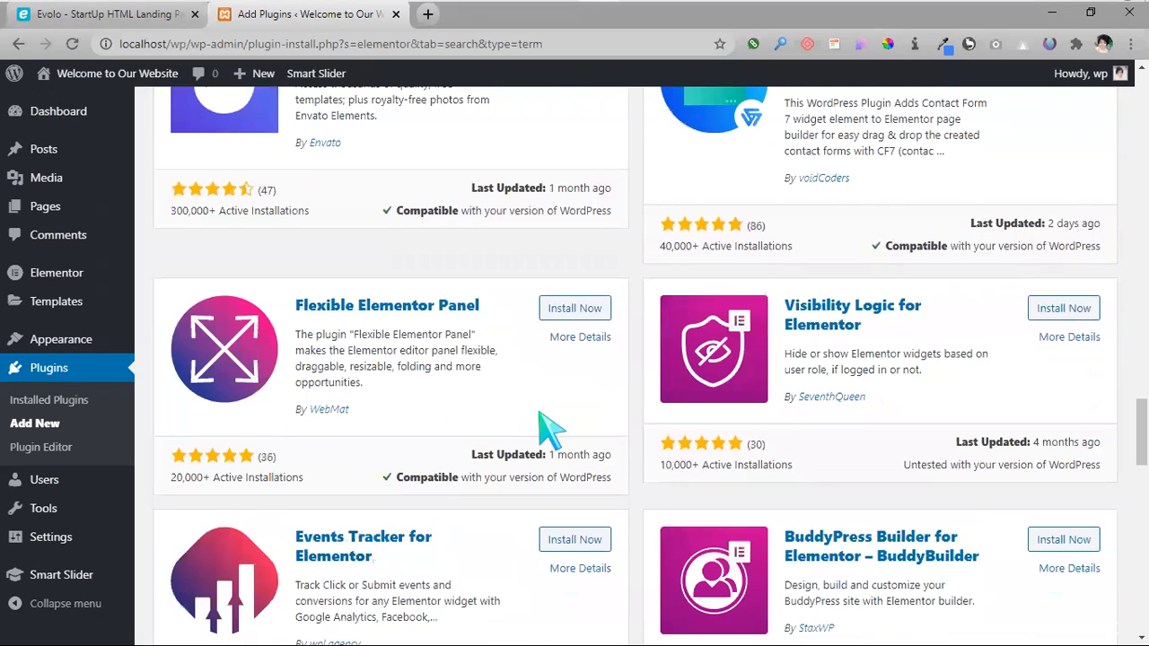
pyautogui.scroll(-15, 523, 528)
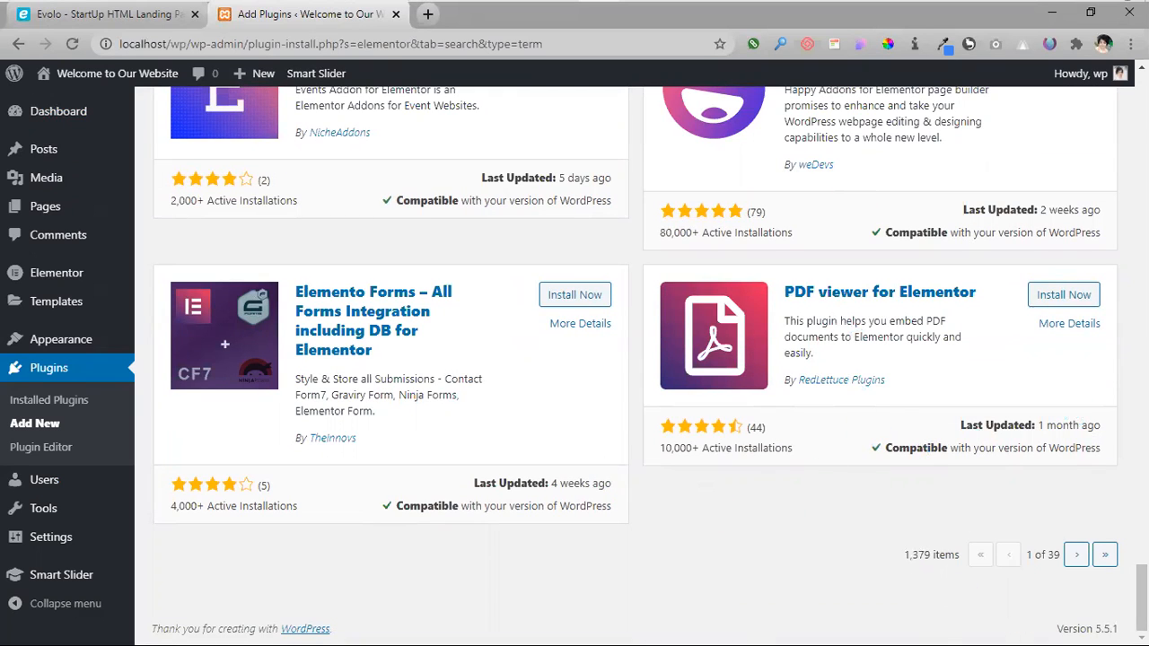
pyautogui.scroll(10, 687, 589)
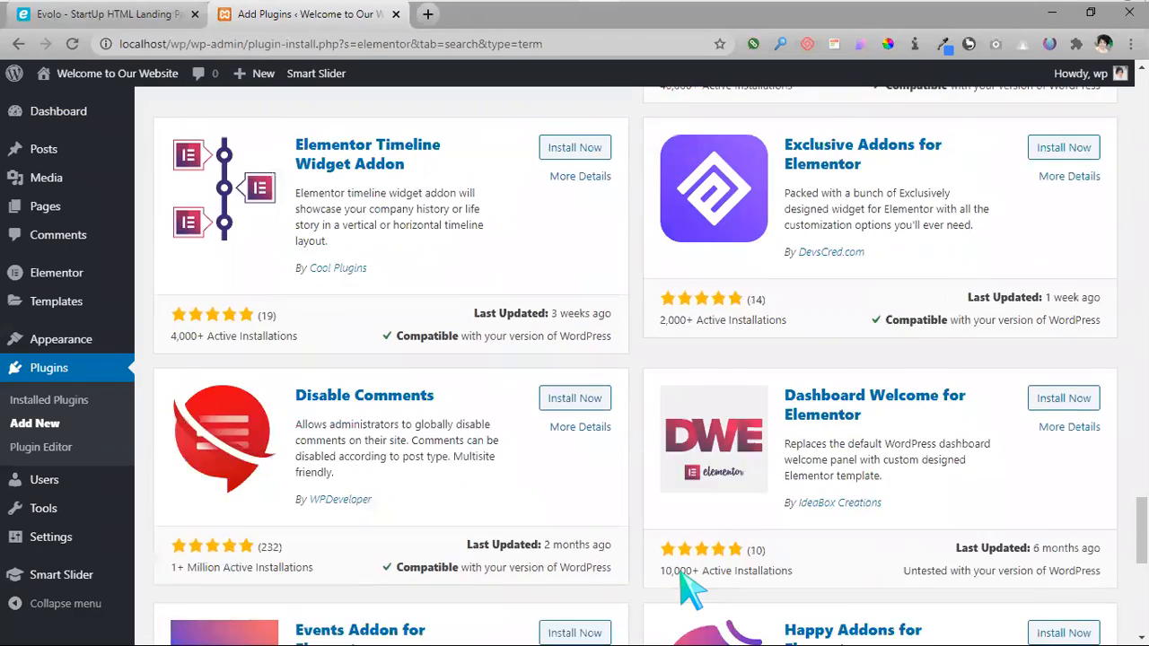
pyautogui.scroll(15, 644, 408)
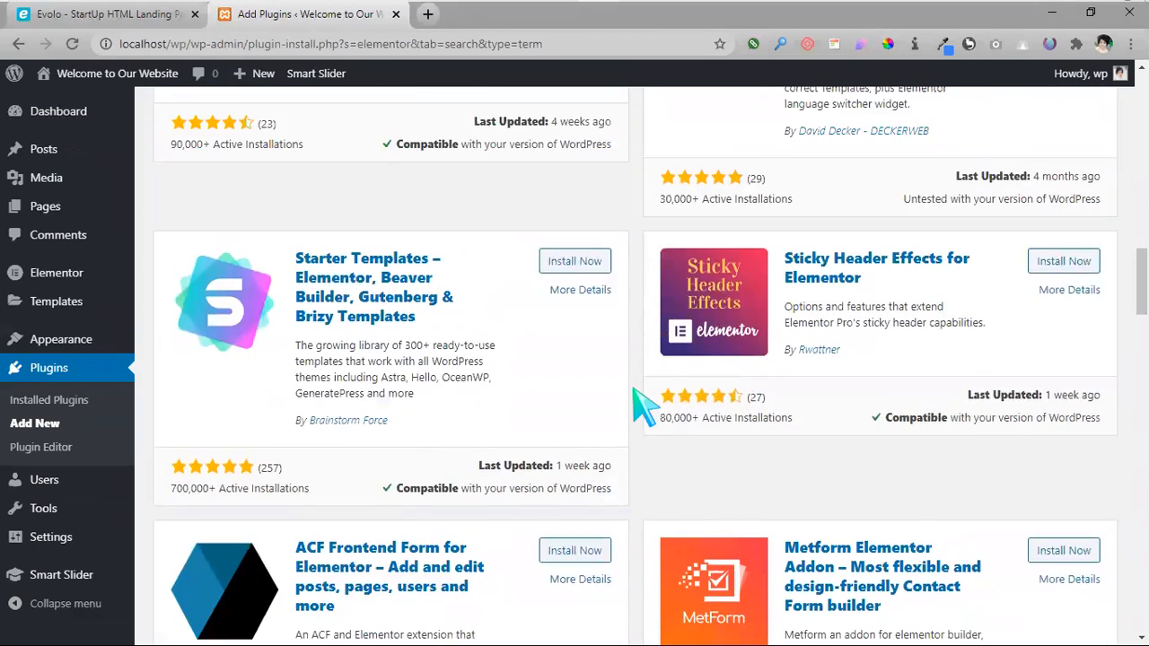
pyautogui.scroll(5, 644, 408)
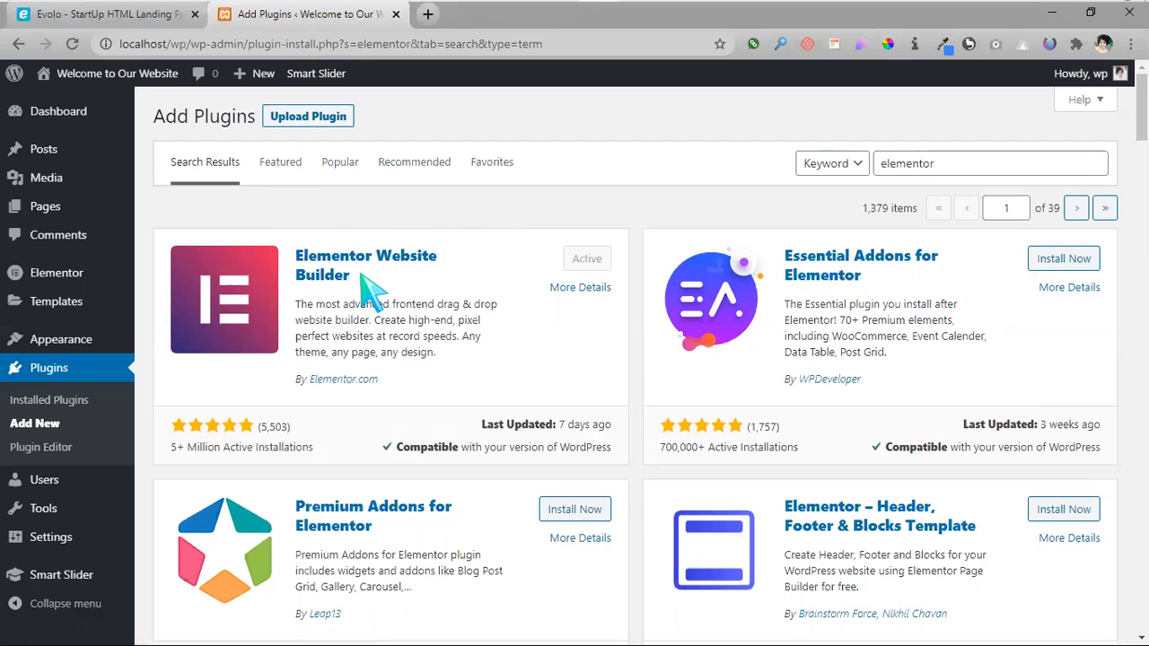
pyautogui.moveTo(352, 276); pyautogui.dragTo(294, 261)
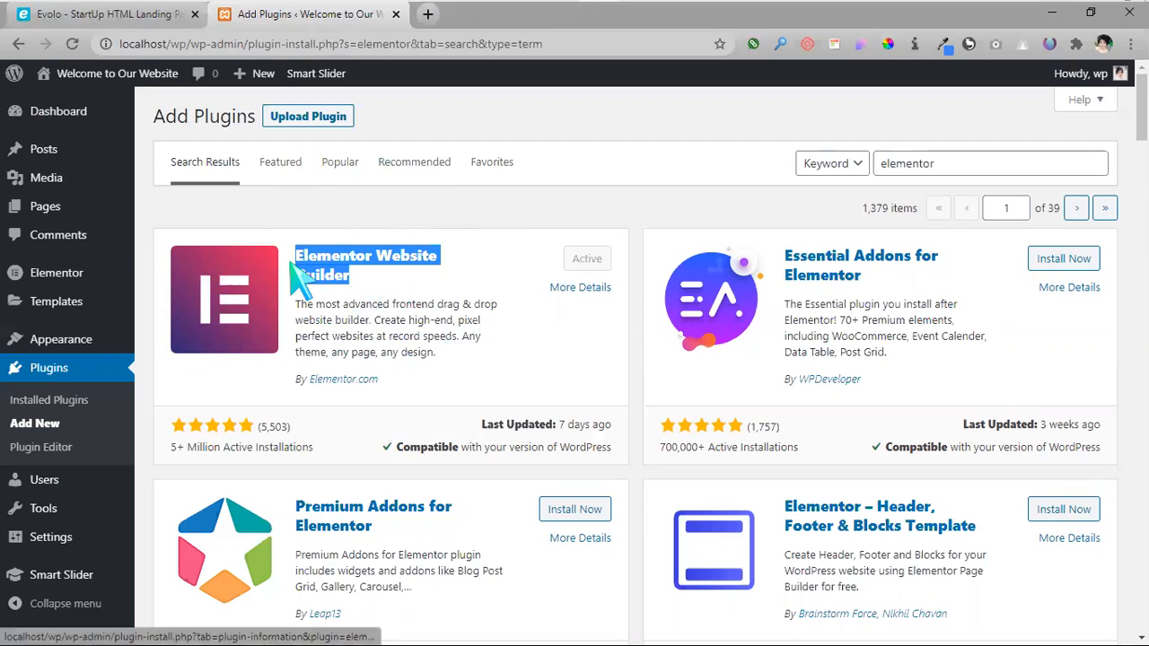
pyautogui.click(384, 301)
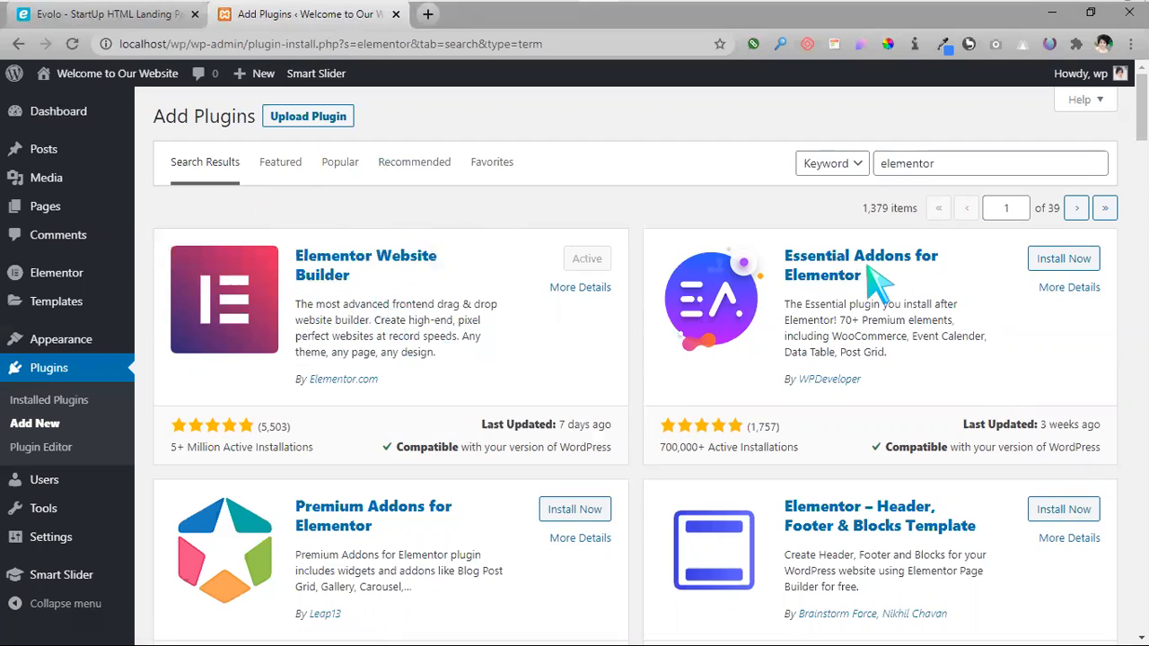
pyautogui.moveTo(394, 544); pyautogui.dragTo(298, 507)
pyautogui.click(413, 545)
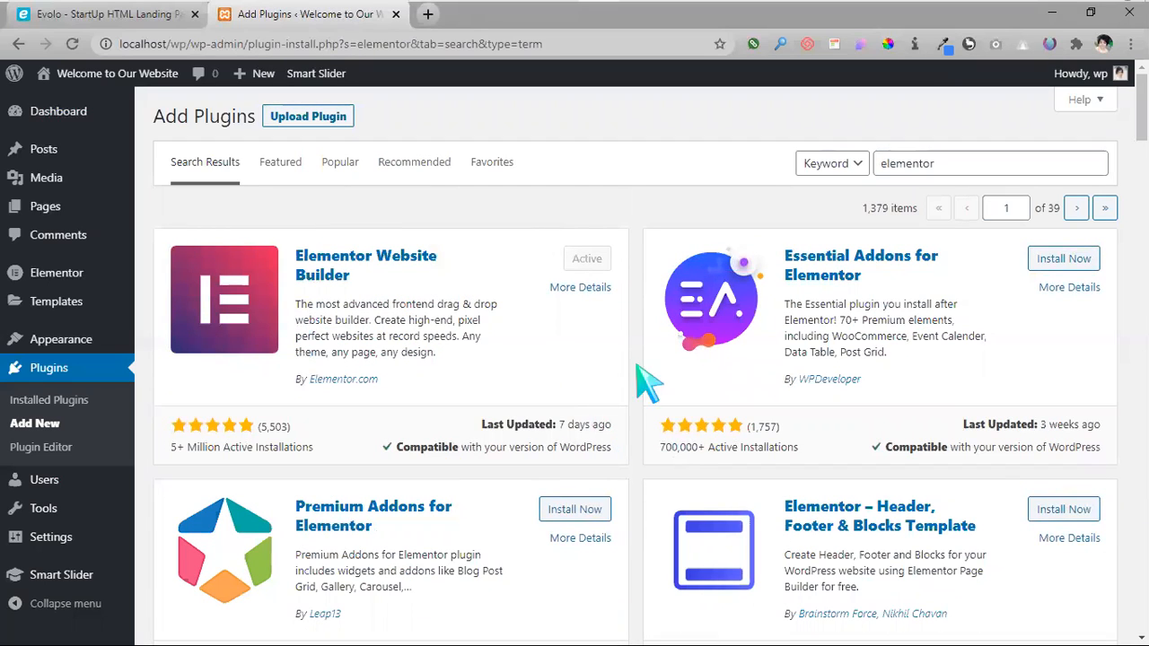
pyautogui.moveTo(860, 276); pyautogui.dragTo(781, 253)
pyautogui.click(929, 292)
# - Examine the Evolo template's service cards and Multiple Pricing Options section against the Elementor addons in the WordPress plugin search results
pyautogui.click(79, 20)
pyautogui.scroll(-5, 468, 423)
pyautogui.scroll(-12, 469, 424)
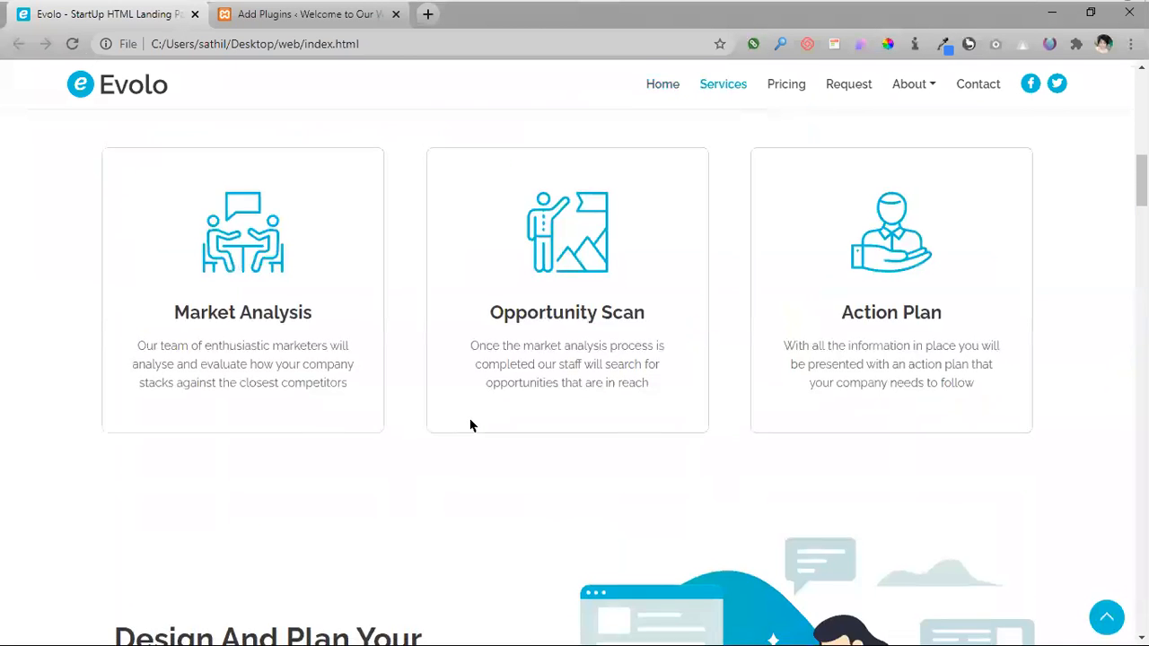
pyautogui.scroll(-8, 473, 425)
pyautogui.scroll(5, 617, 465)
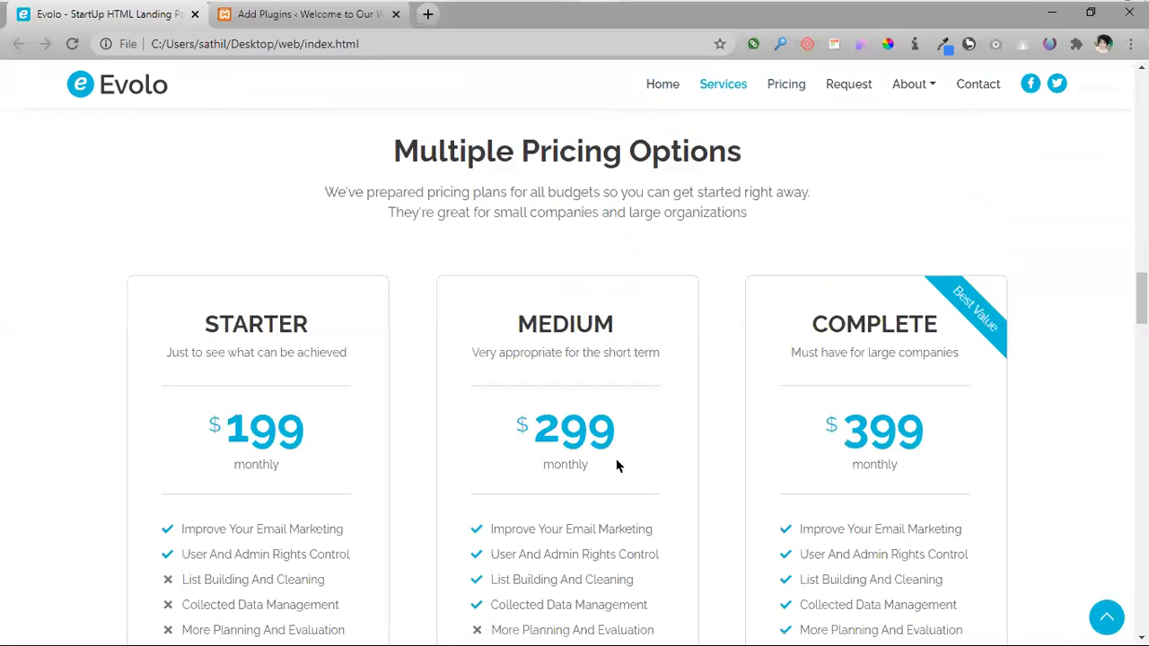
pyautogui.scroll(-1, 313, 362)
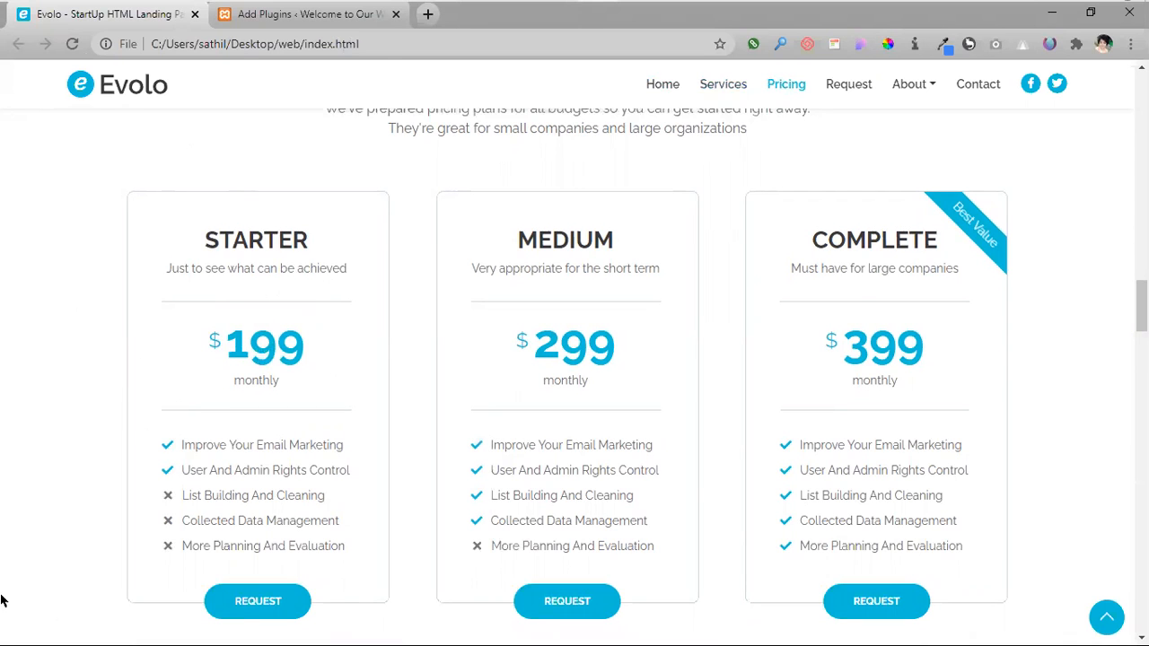
pyautogui.click(322, 26)
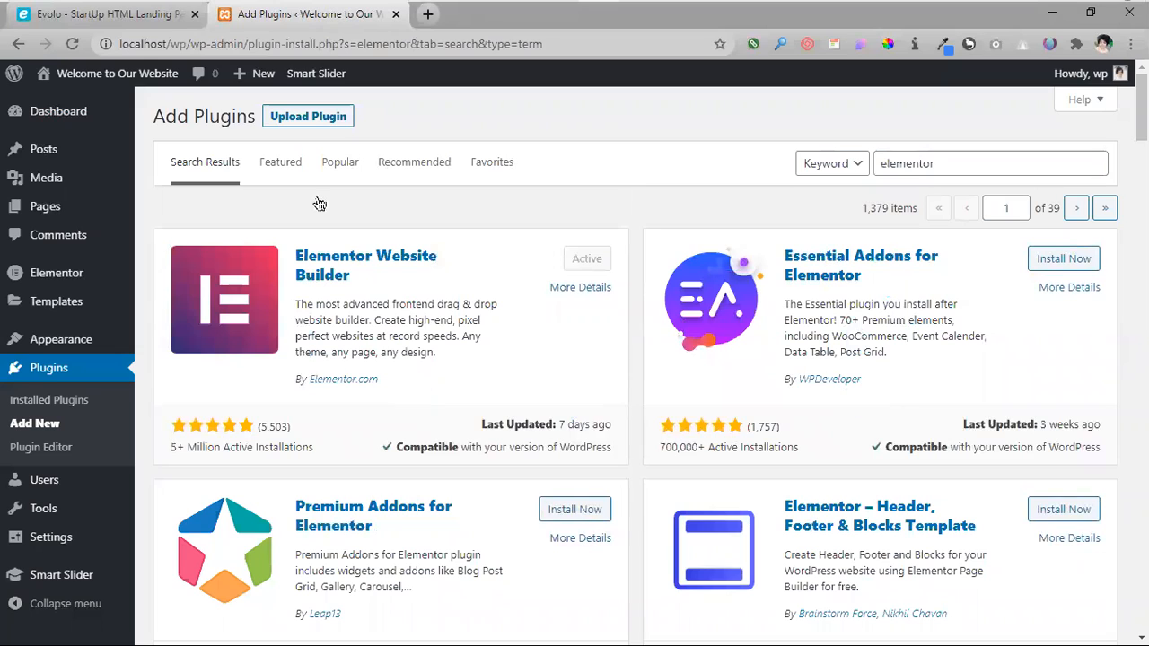
pyautogui.click(105, 13)
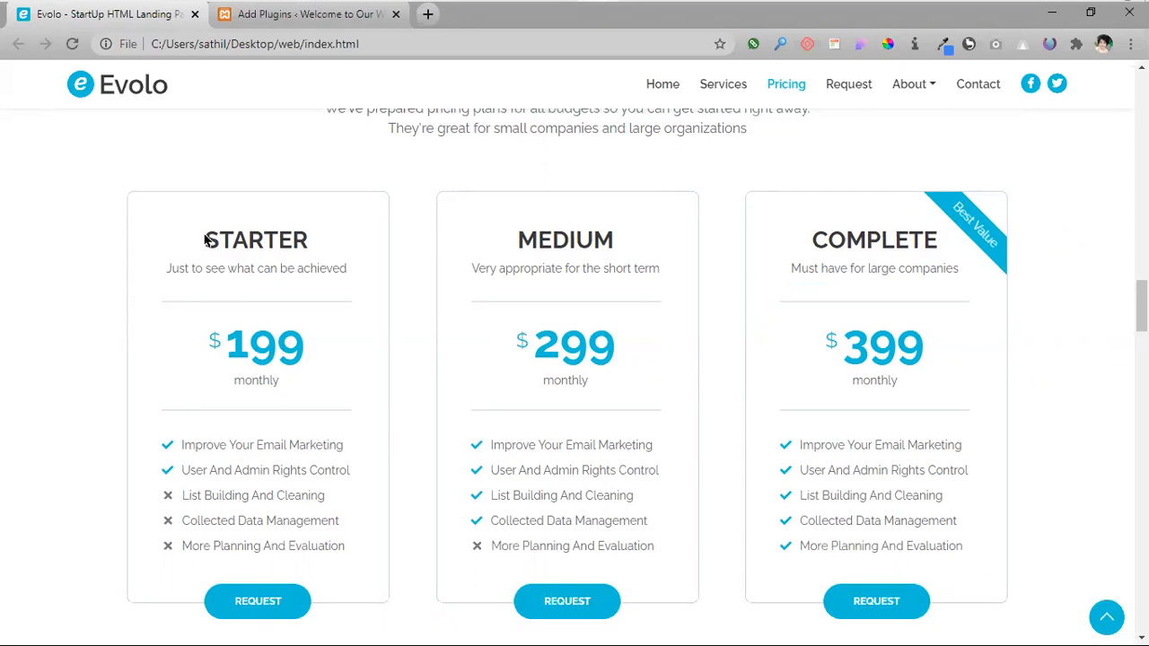
pyautogui.moveTo(218, 235); pyautogui.dragTo(294, 238)
pyautogui.moveTo(321, 257); pyautogui.dragTo(325, 259)
pyautogui.click(215, 294)
pyautogui.click(306, 14)
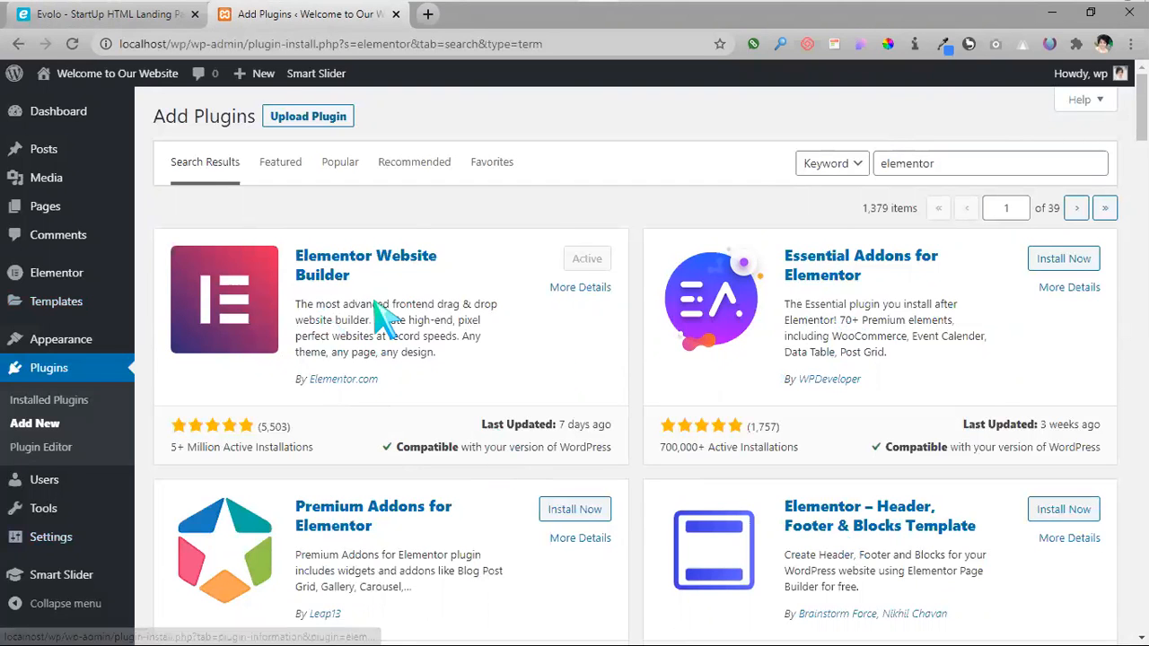
# - Install the Elements kit Elementor addons plugin by Wpmet from the plugin search results
pyautogui.scroll(-5, 389, 436)
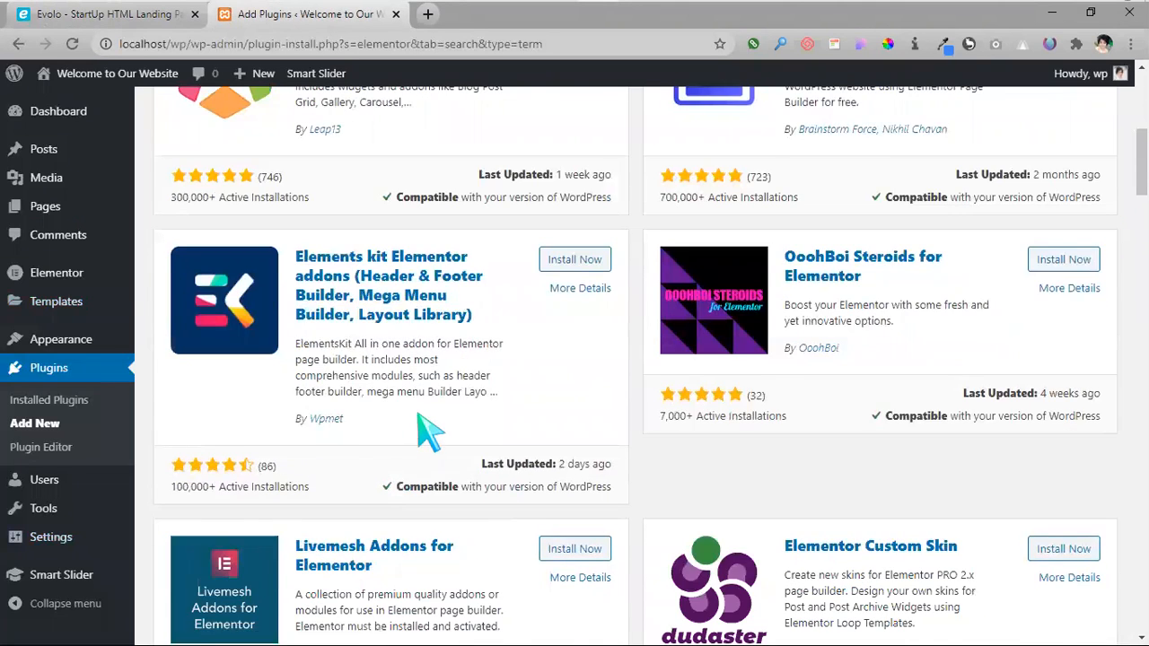
pyautogui.scroll(2, 429, 431)
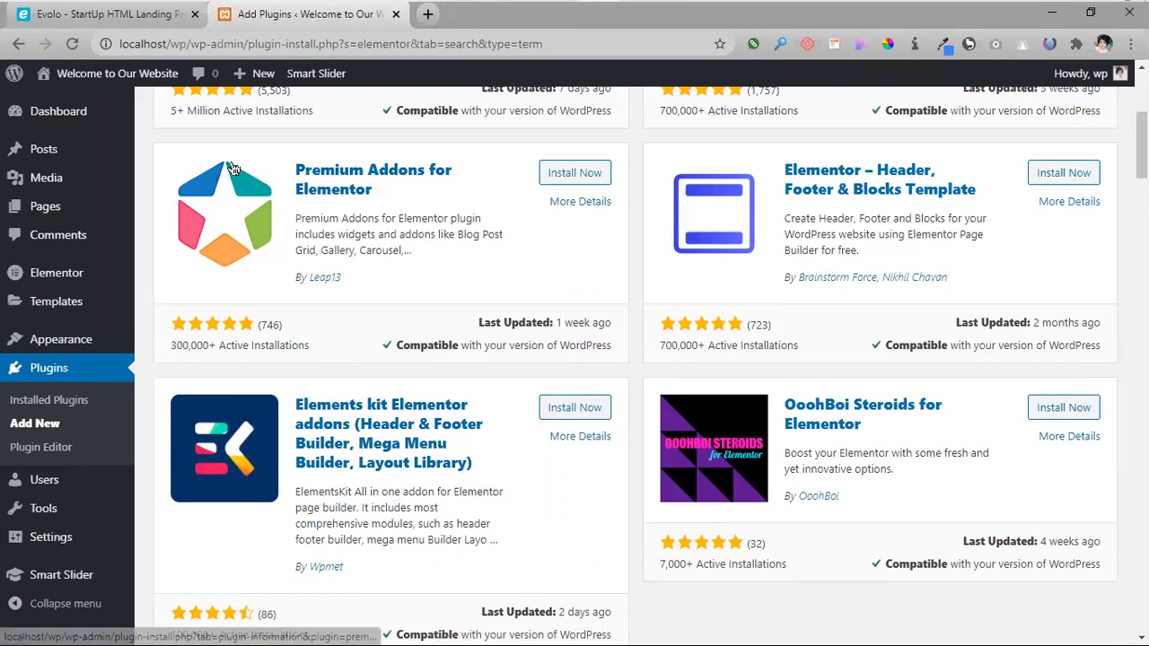
pyautogui.click(117, 20)
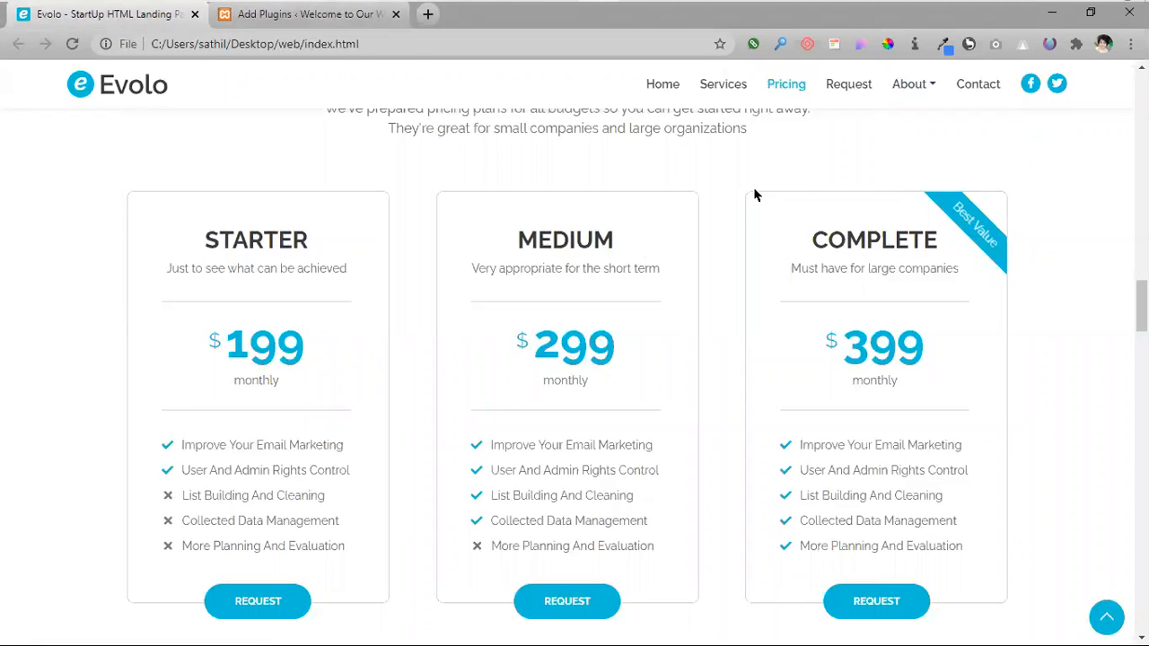
pyautogui.click(320, 27)
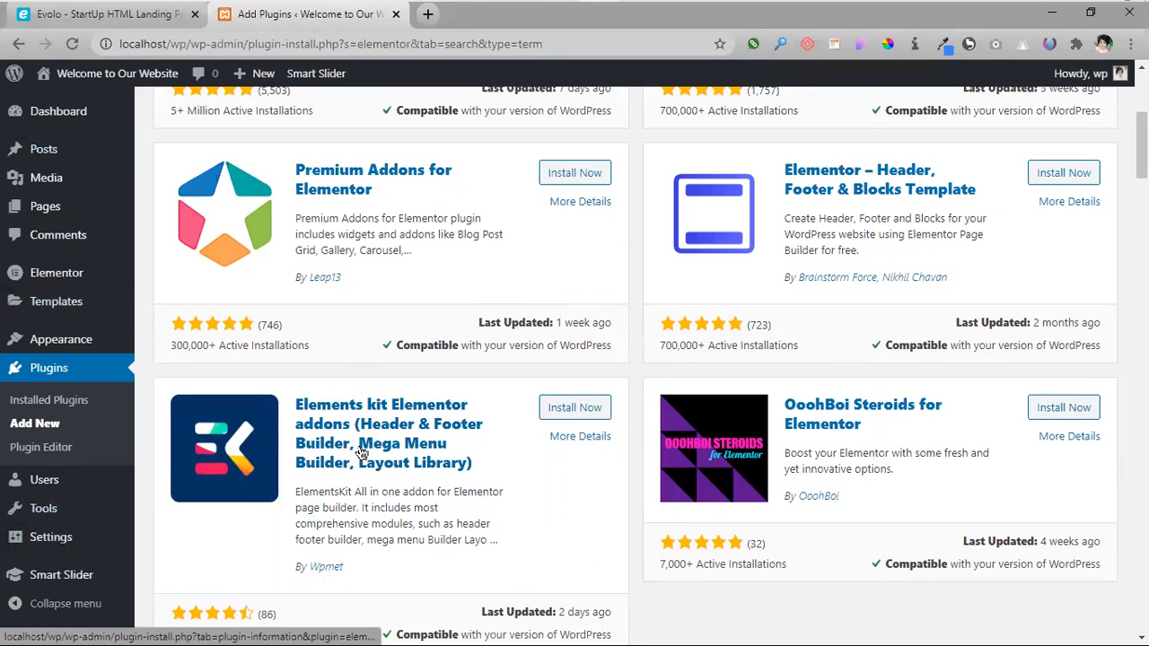
pyautogui.click(573, 408)
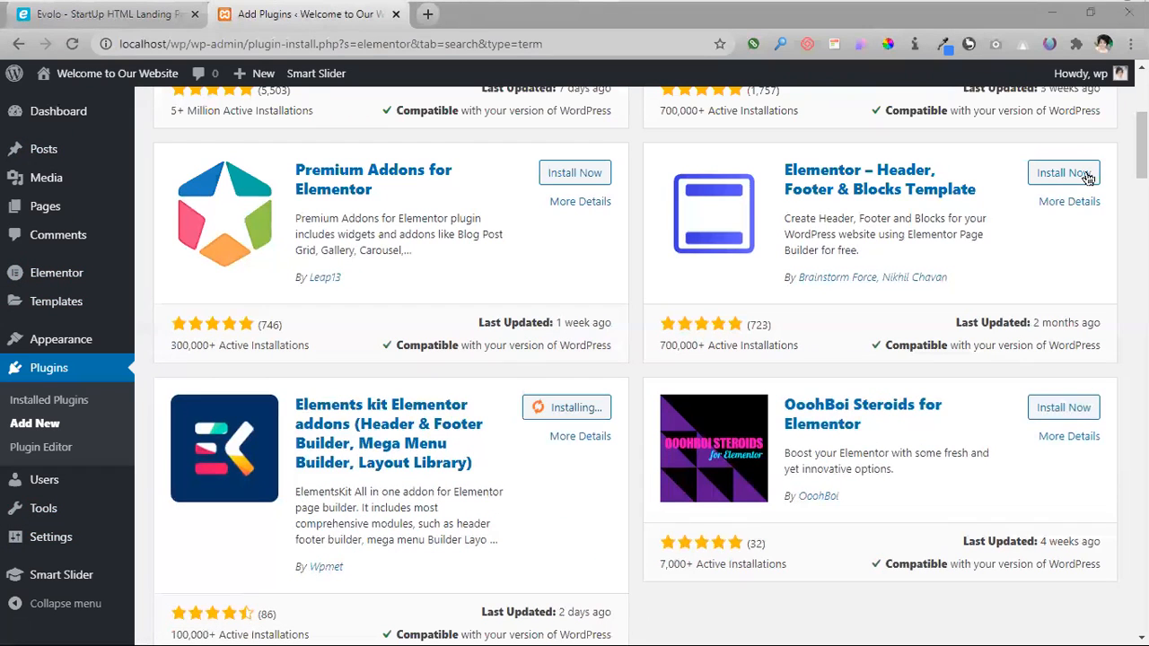
pyautogui.scroll(-1, 507, 512)
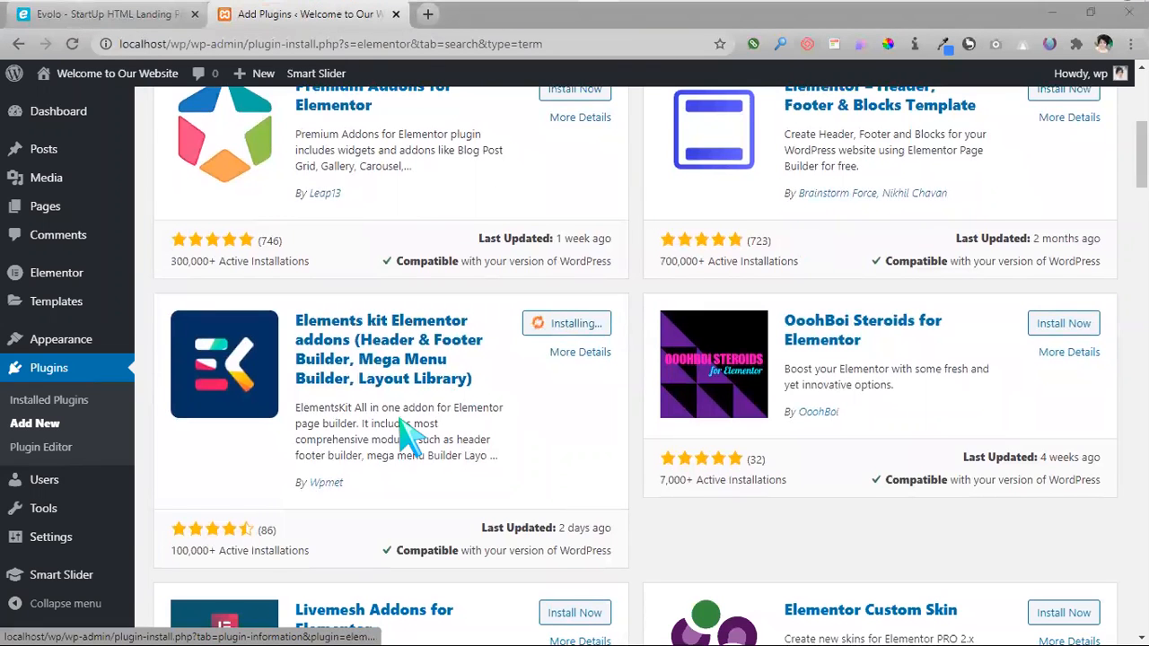
pyautogui.scroll(-1, 403, 422)
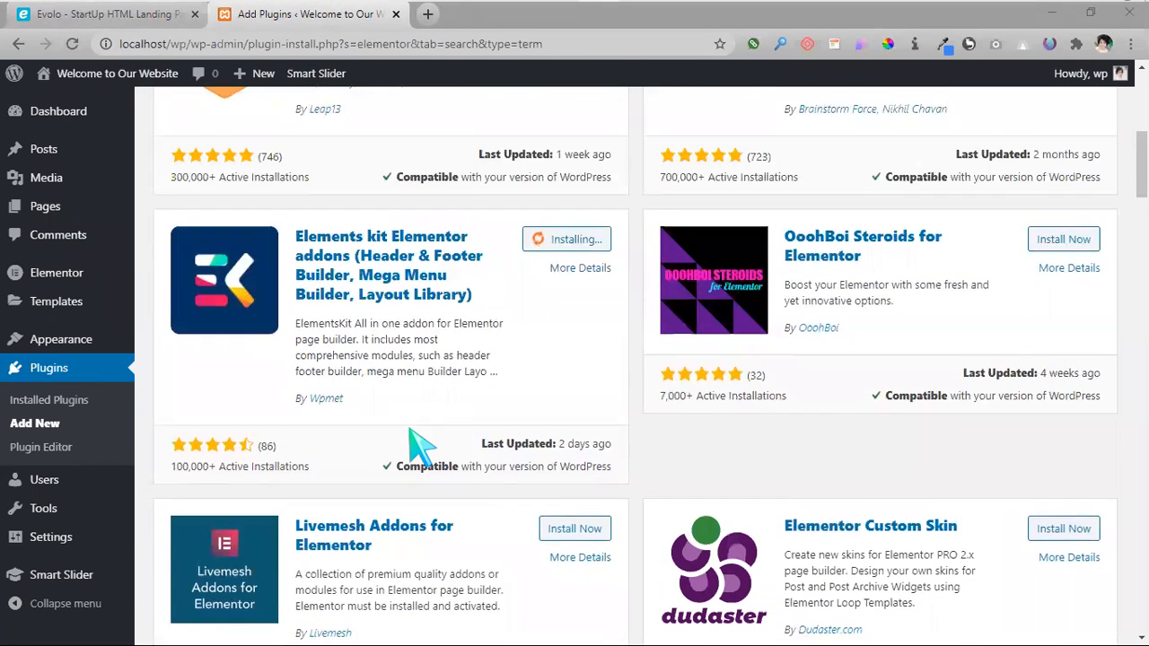
pyautogui.scroll(5, 417, 442)
pyautogui.scroll(-4, 417, 442)
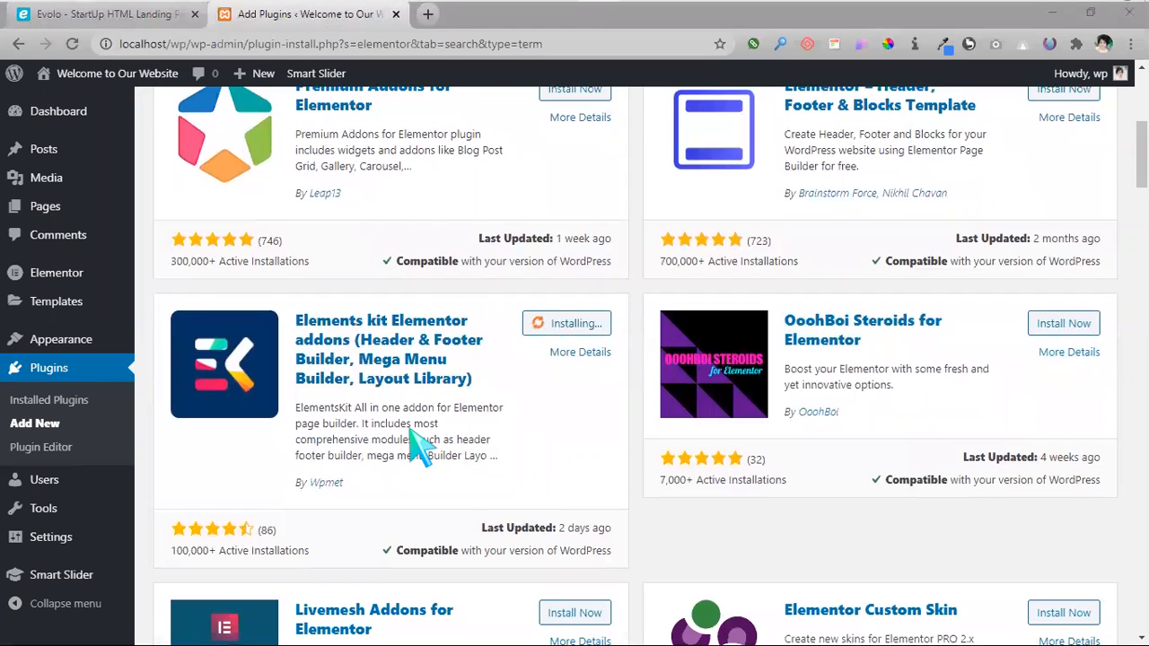
pyautogui.scroll(4, 417, 441)
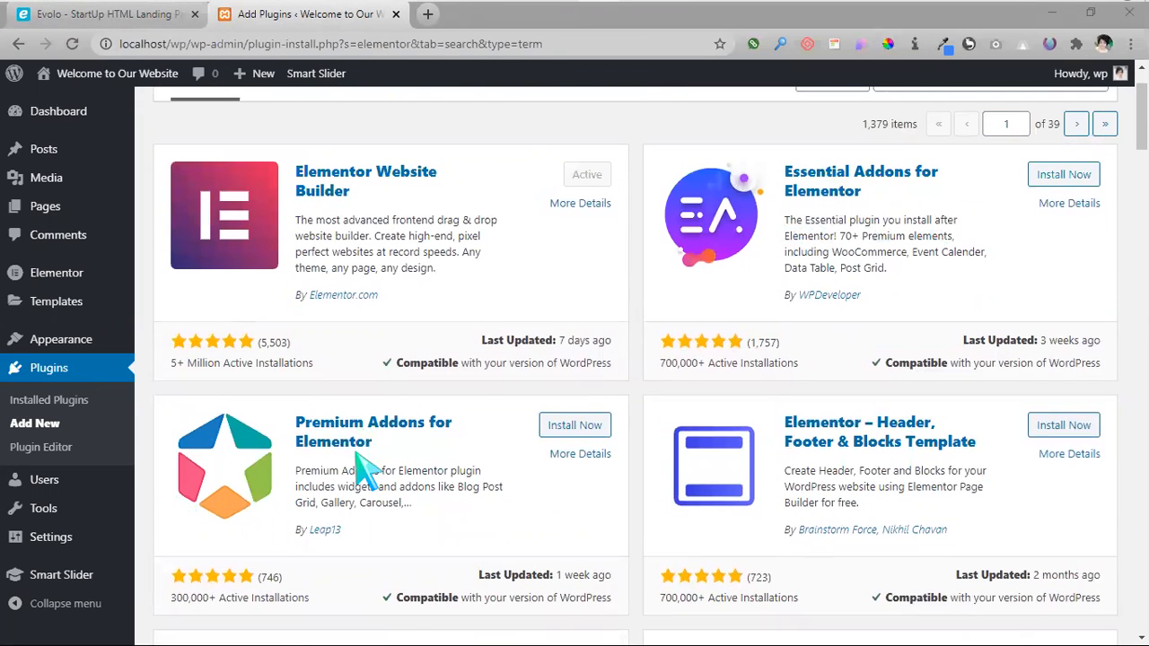
pyautogui.scroll(-4, 458, 471)
pyautogui.scroll(-5, 458, 472)
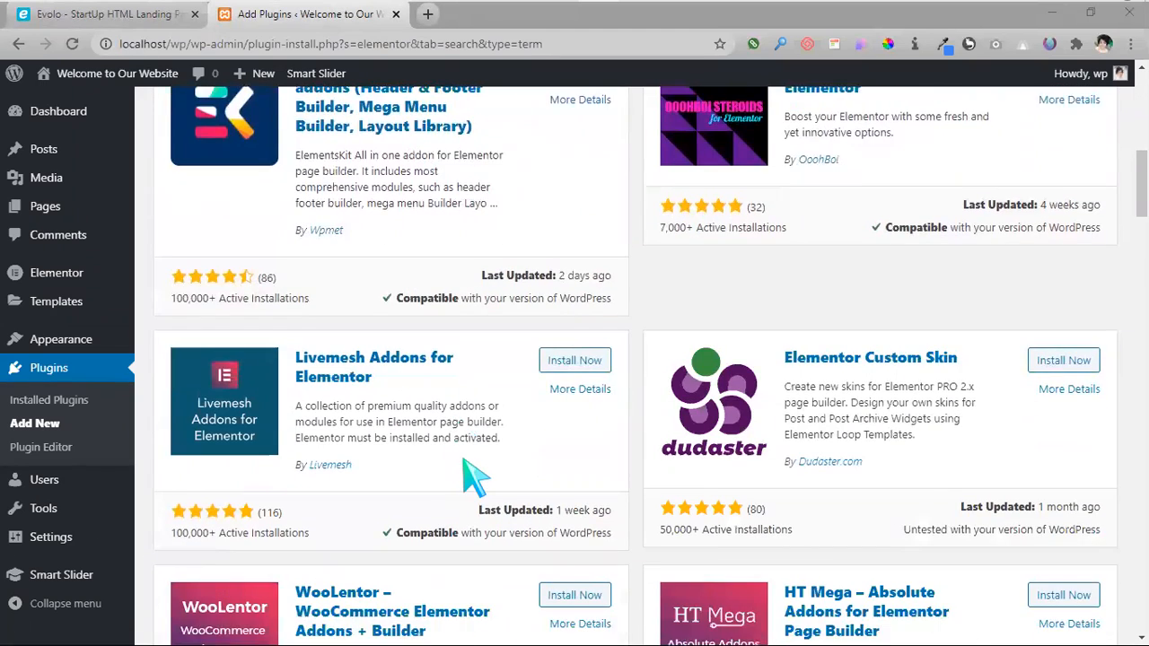
pyautogui.scroll(5, 474, 476)
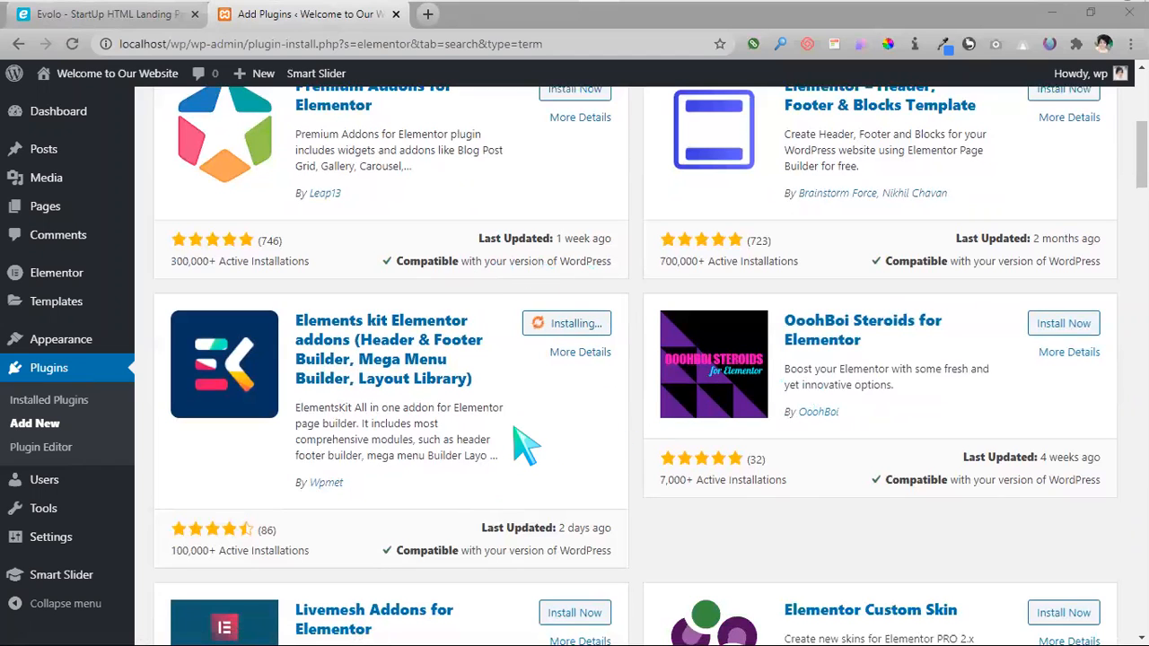
pyautogui.moveTo(391, 14)
pyautogui.moveTo(475, 378); pyautogui.dragTo(300, 319)
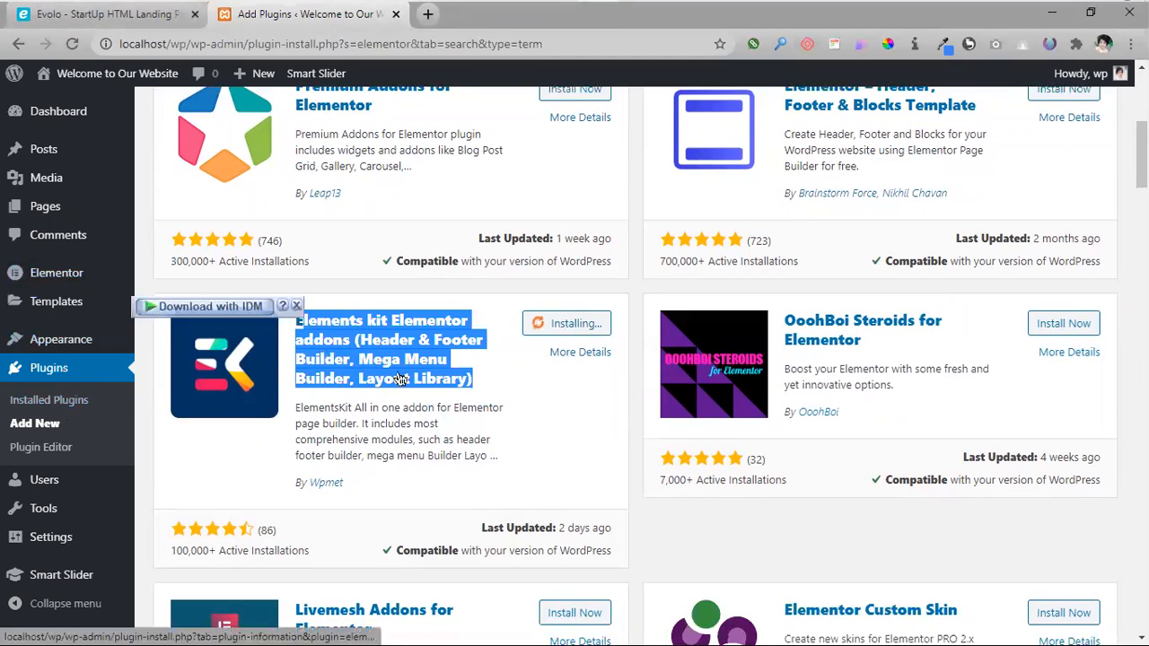
pyautogui.click(513, 386)
pyautogui.moveTo(512, 388); pyautogui.dragTo(284, 336)
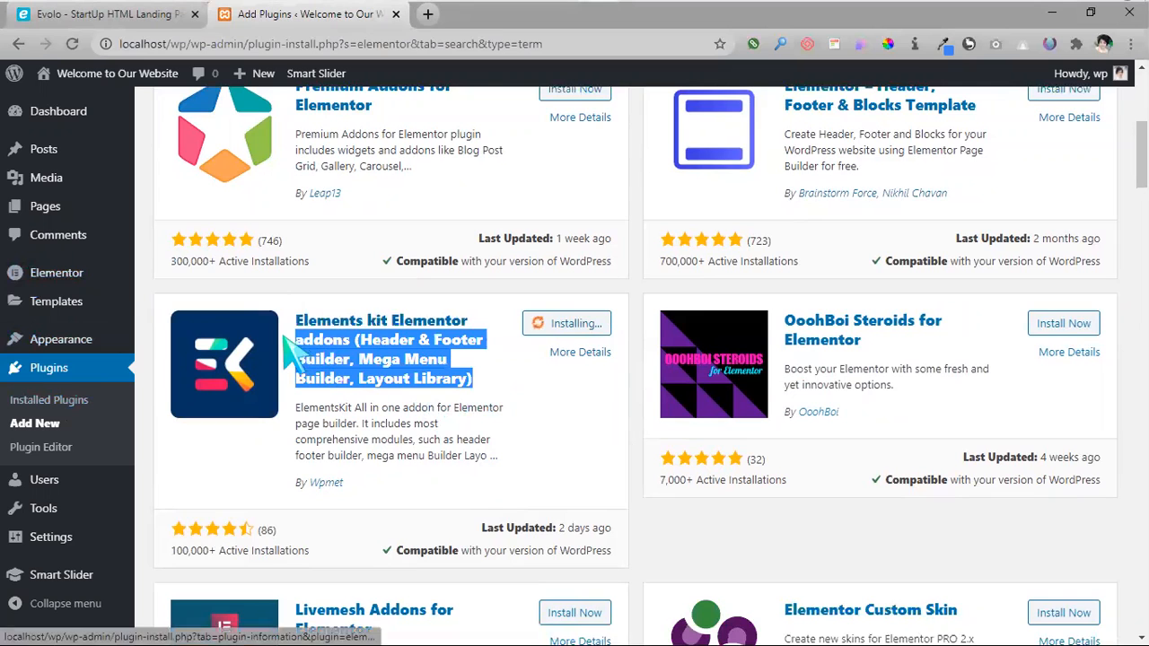
pyautogui.click(505, 381)
pyautogui.moveTo(502, 380); pyautogui.dragTo(306, 321)
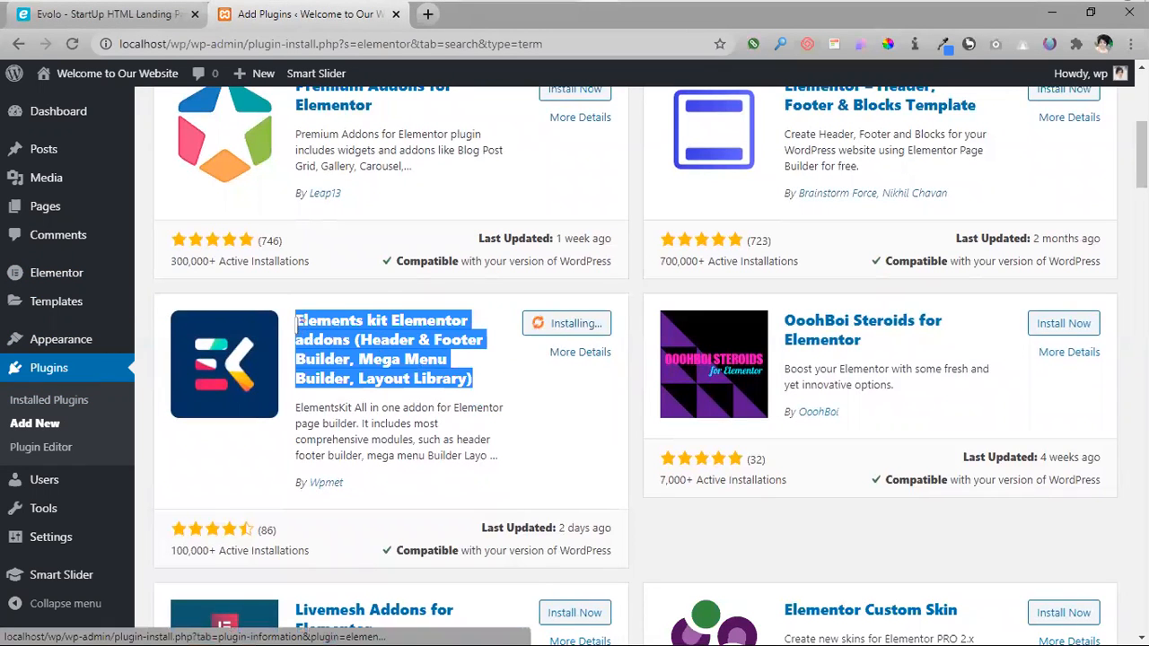
pyautogui.click(521, 411)
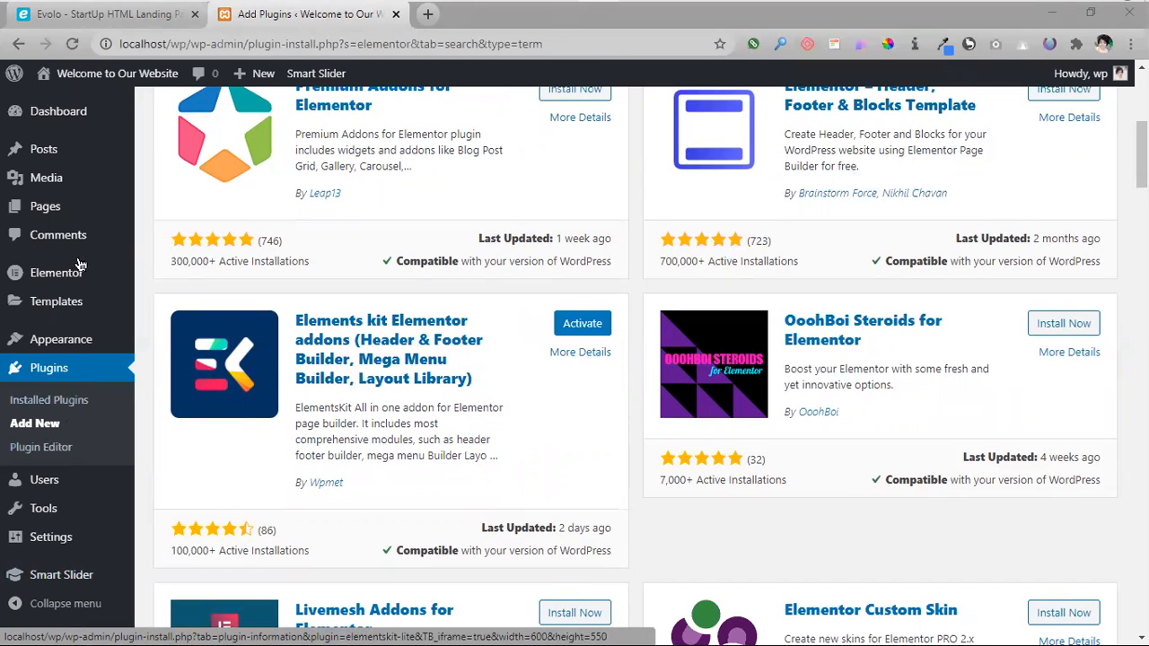
# - Activate the Elements kit Elementor addons plugin and check the list of installed plugins
pyautogui.click(577, 330)
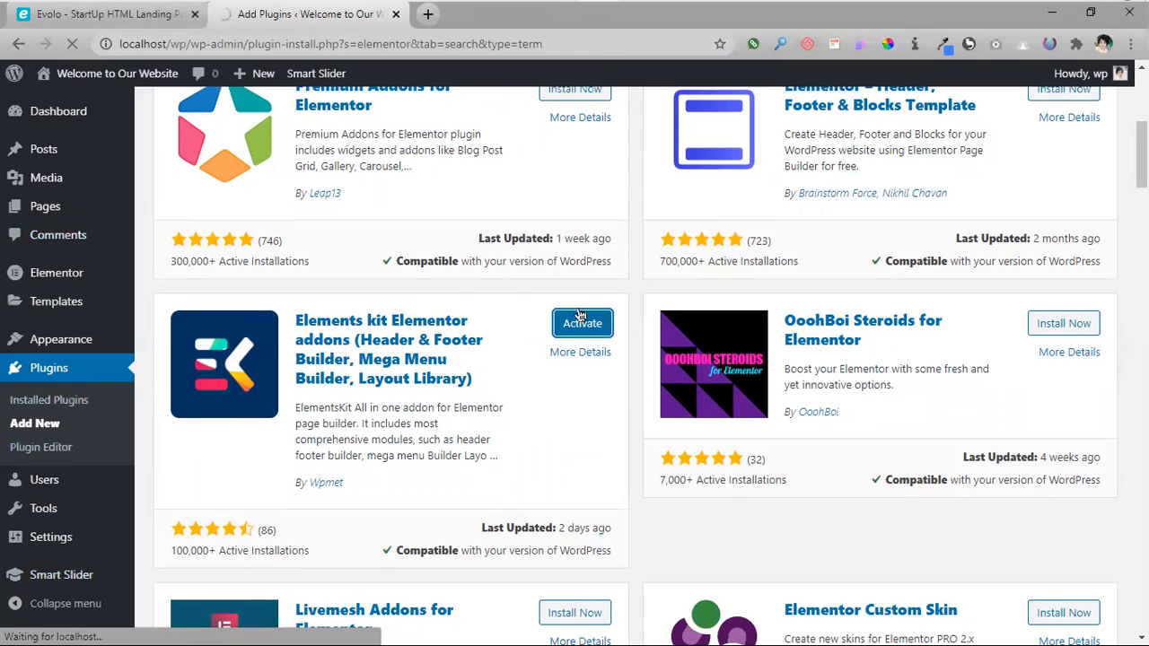
pyautogui.moveTo(191, 45); pyautogui.dragTo(156, 45)
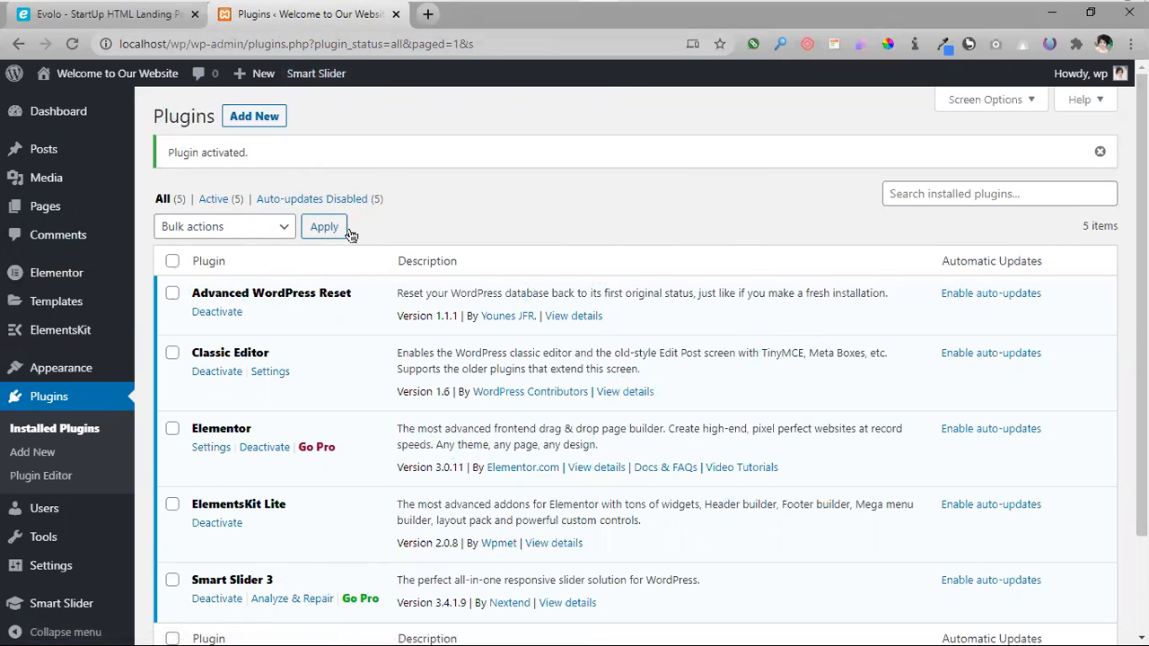
pyautogui.moveTo(191, 44); pyautogui.dragTo(100, 44)
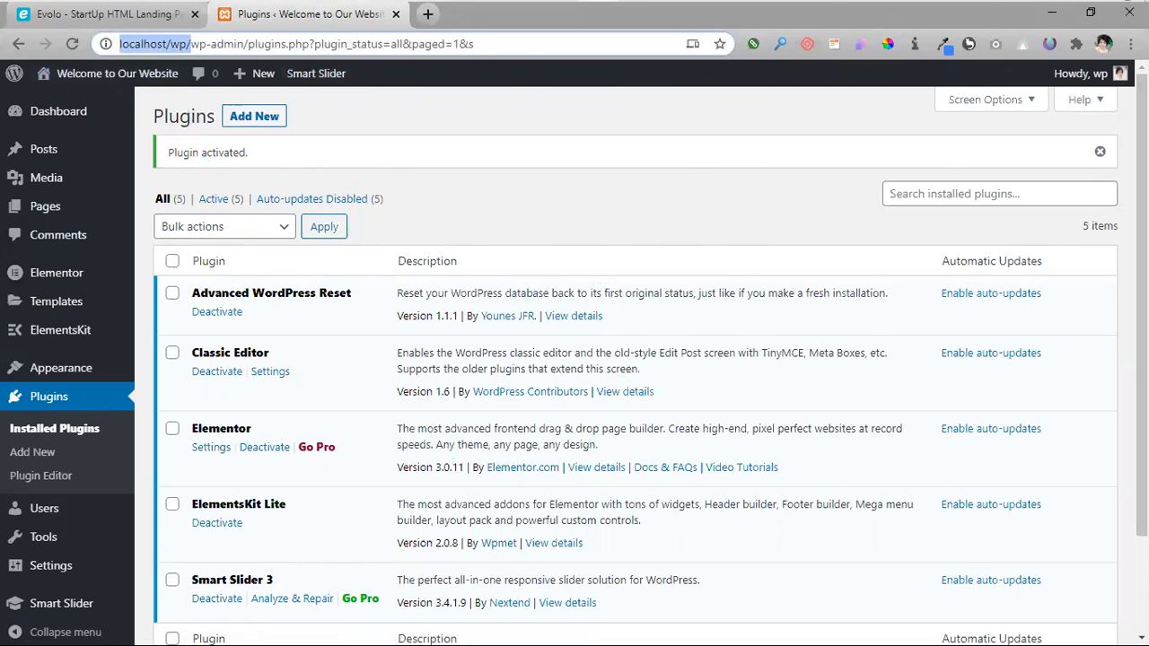
pyautogui.moveTo(391, 15)
pyautogui.scroll(-1, 525, 417)
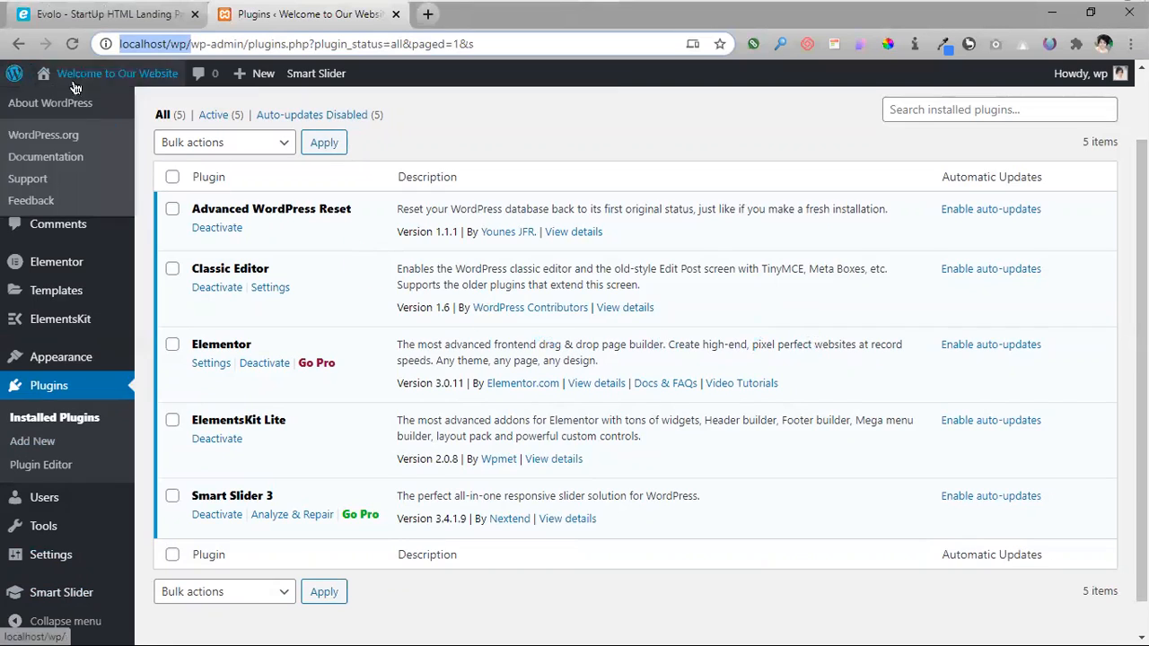
pyautogui.click(319, 117)
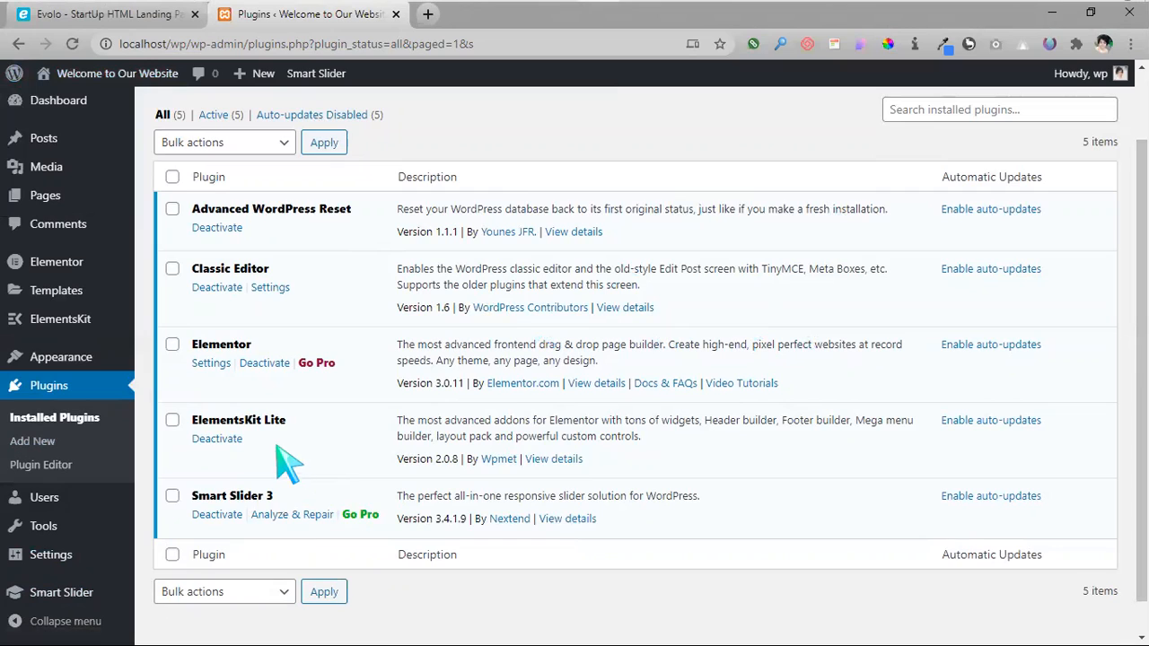
pyautogui.moveTo(287, 420); pyautogui.dragTo(191, 422)
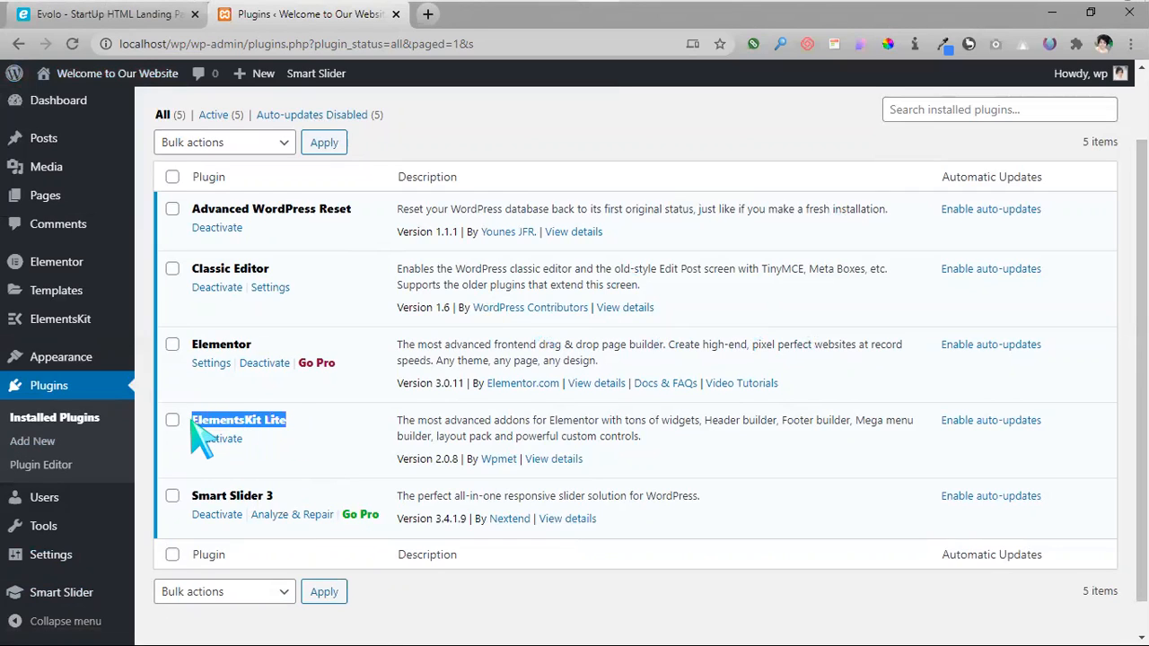
pyautogui.click(278, 423)
pyautogui.doubleClick(276, 422)
pyautogui.click(277, 425)
pyautogui.doubleClick(278, 425)
pyautogui.click(277, 426)
pyautogui.doubleClick(211, 429)
pyautogui.click(287, 429)
pyautogui.doubleClick(269, 427)
pyautogui.click(287, 430)
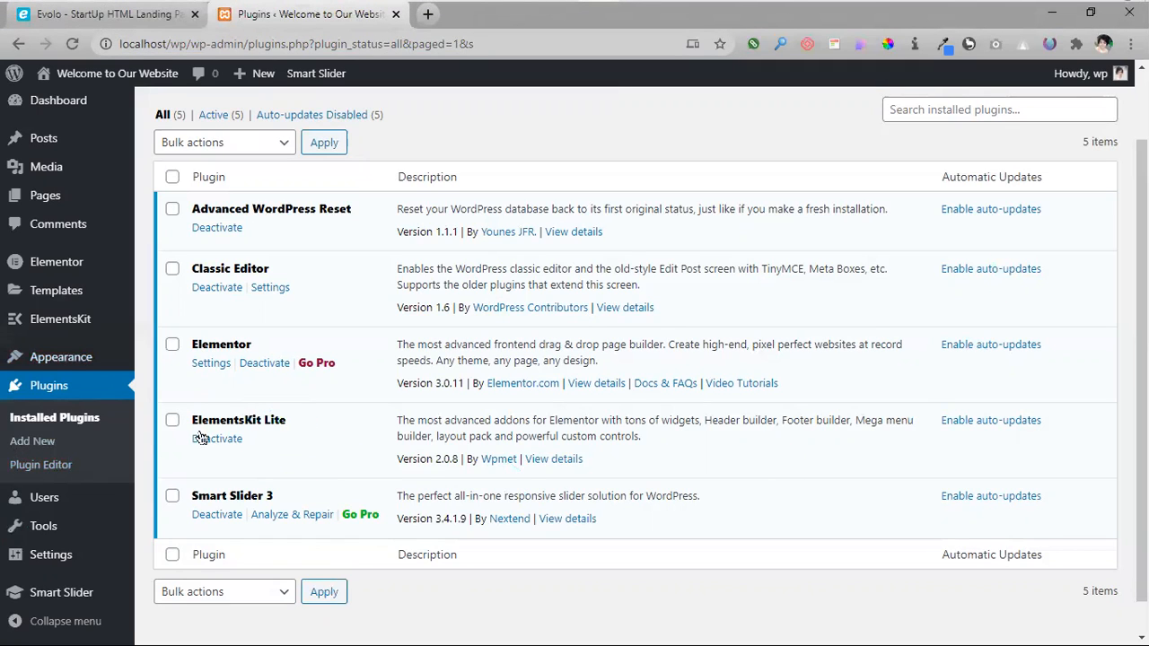
# - Open the ElementsKit settings and look through its dashboard page to the end and back
pyautogui.moveTo(51, 325)
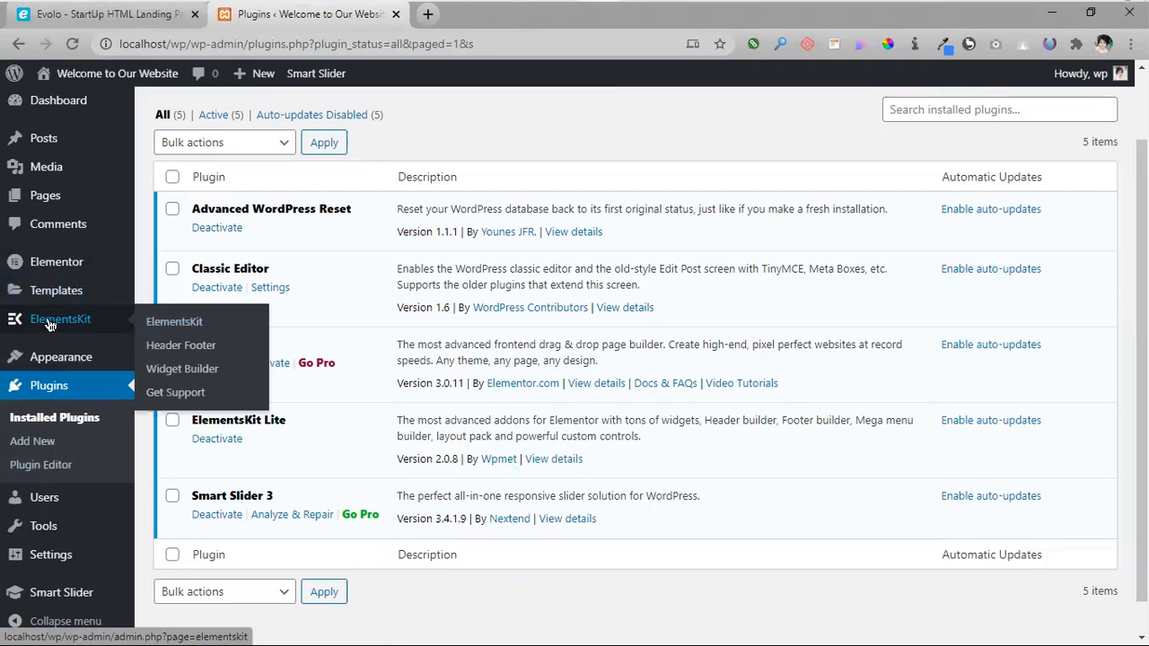
pyautogui.click(51, 325)
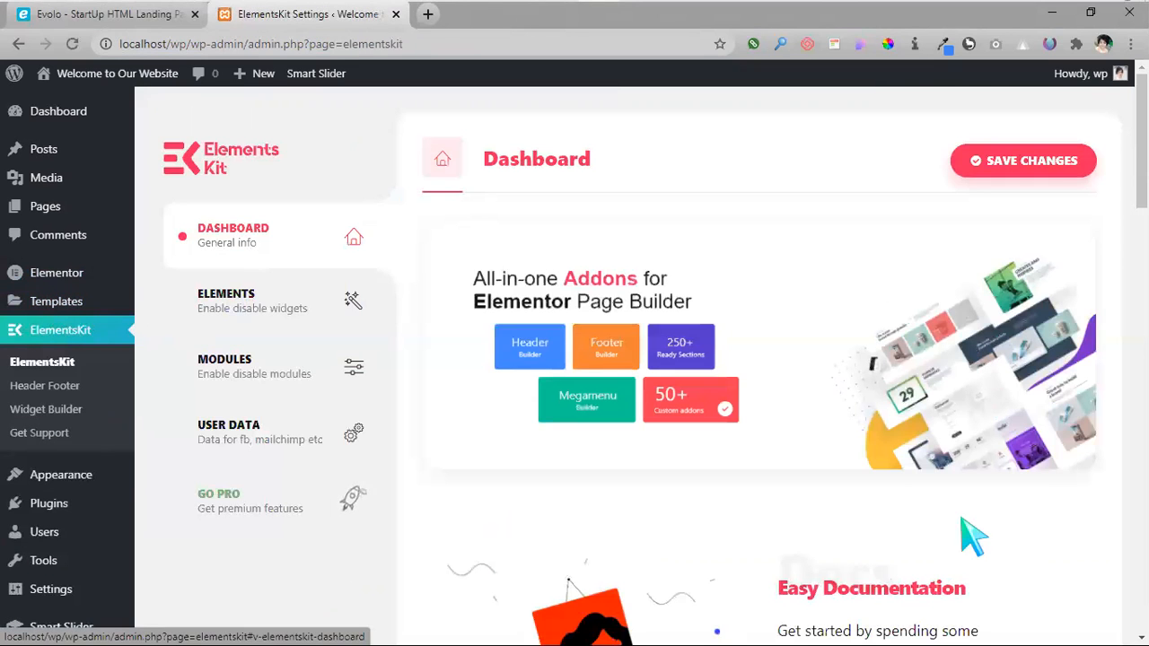
pyautogui.scroll(-5, 1032, 359)
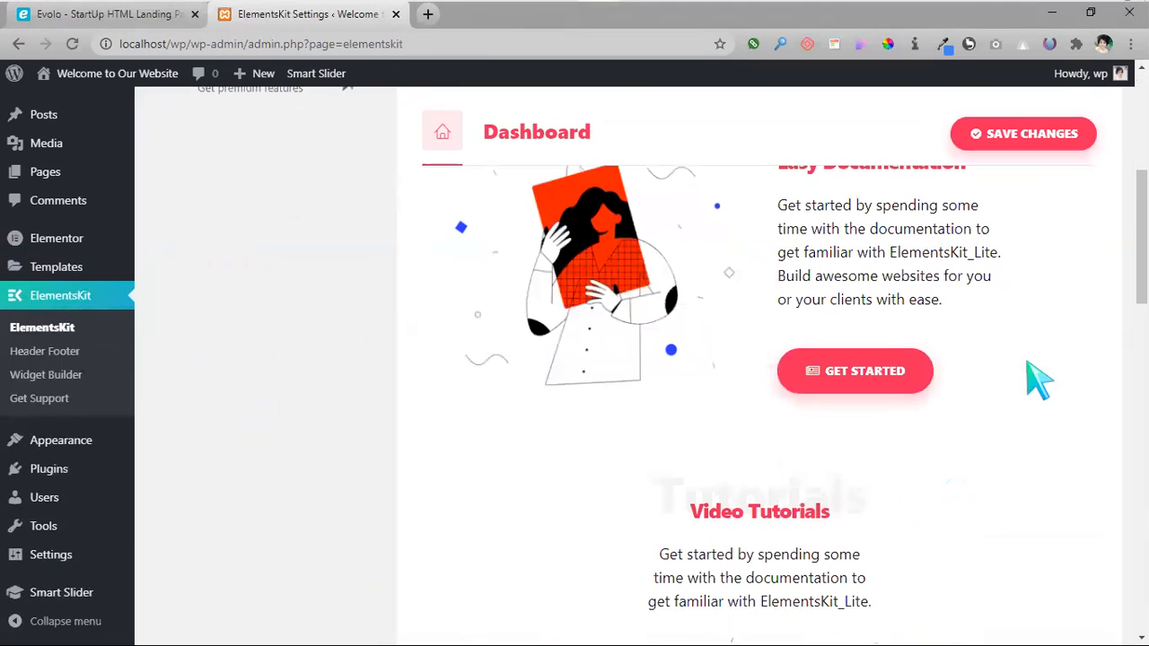
pyautogui.scroll(-6, 972, 538)
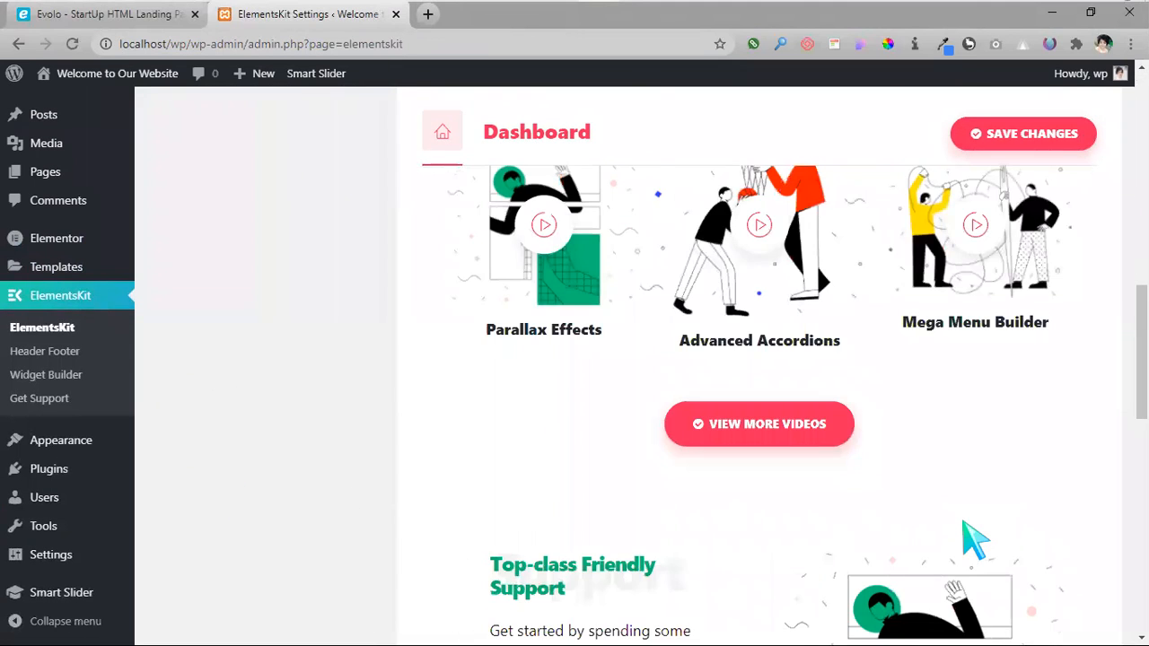
pyautogui.scroll(-10, 974, 538)
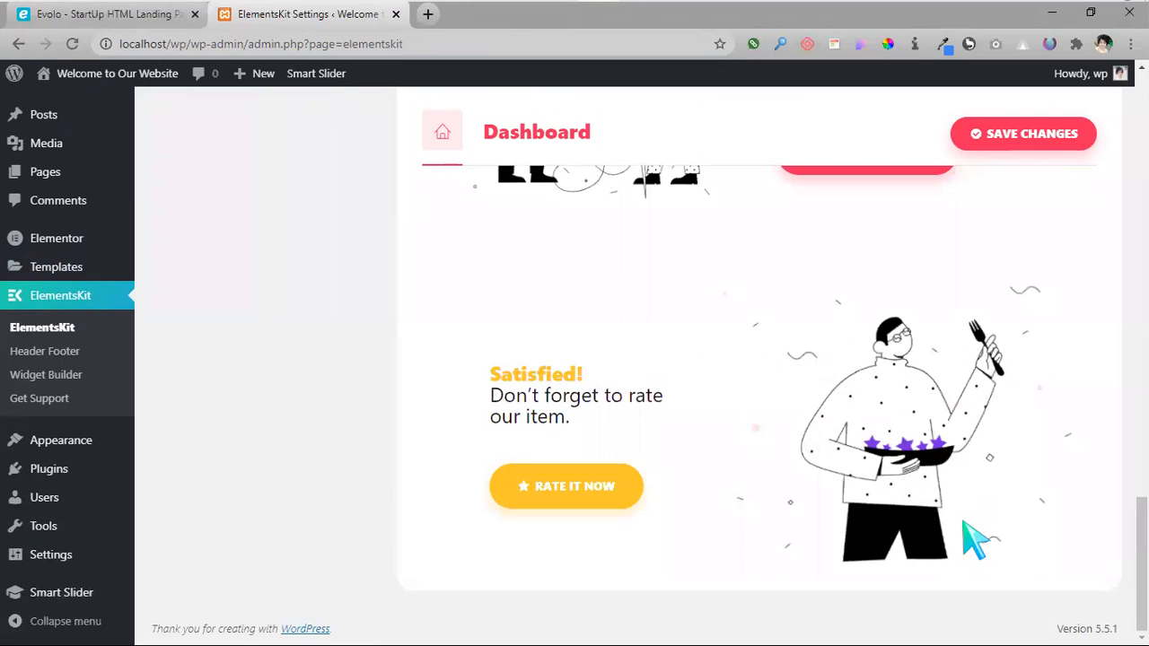
pyautogui.scroll(20, 974, 537)
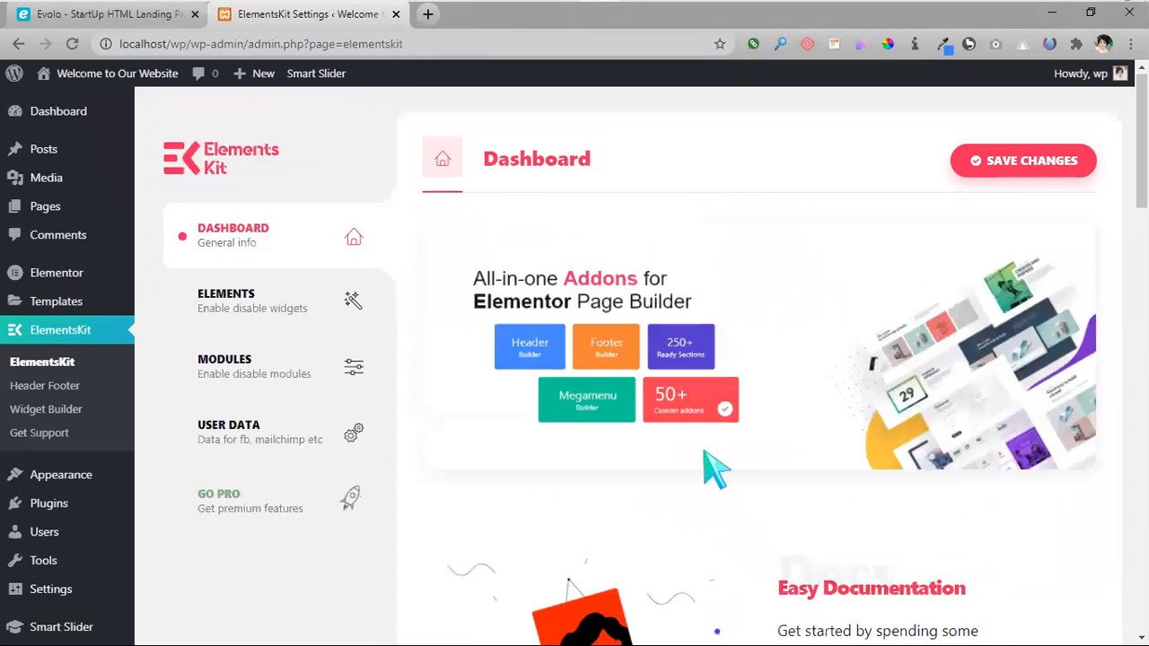
# - Open the Elements section of the ElementsKit settings and examine which widgets are enabled and which are marked PRO
pyautogui.click(231, 297)
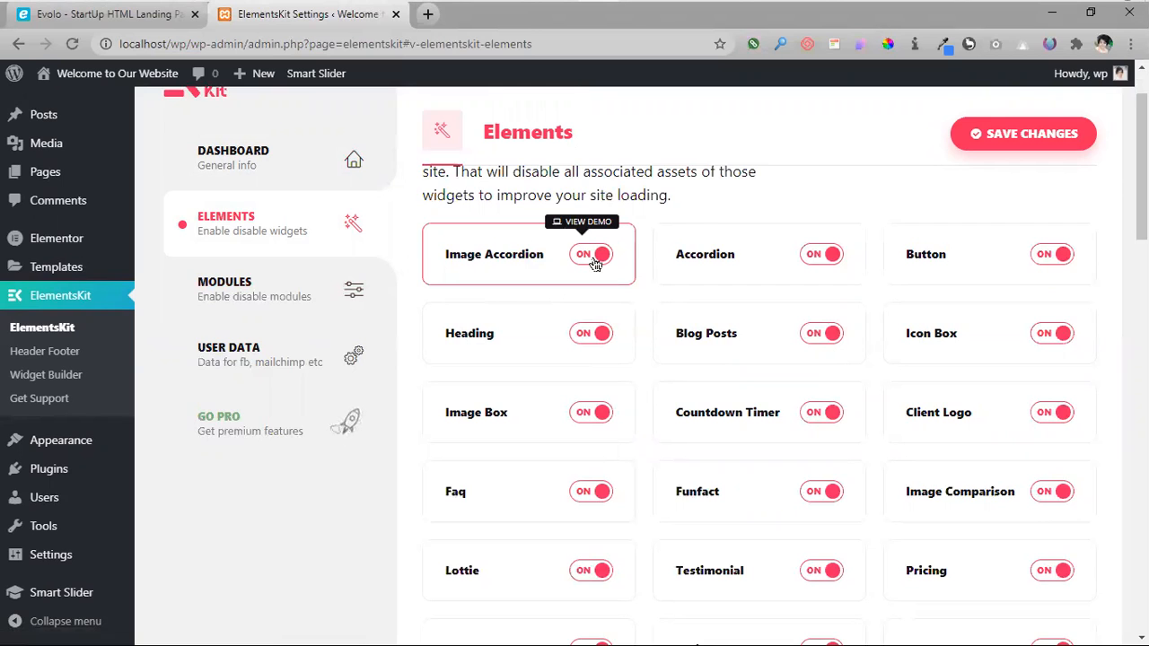
pyautogui.scroll(2, 735, 254)
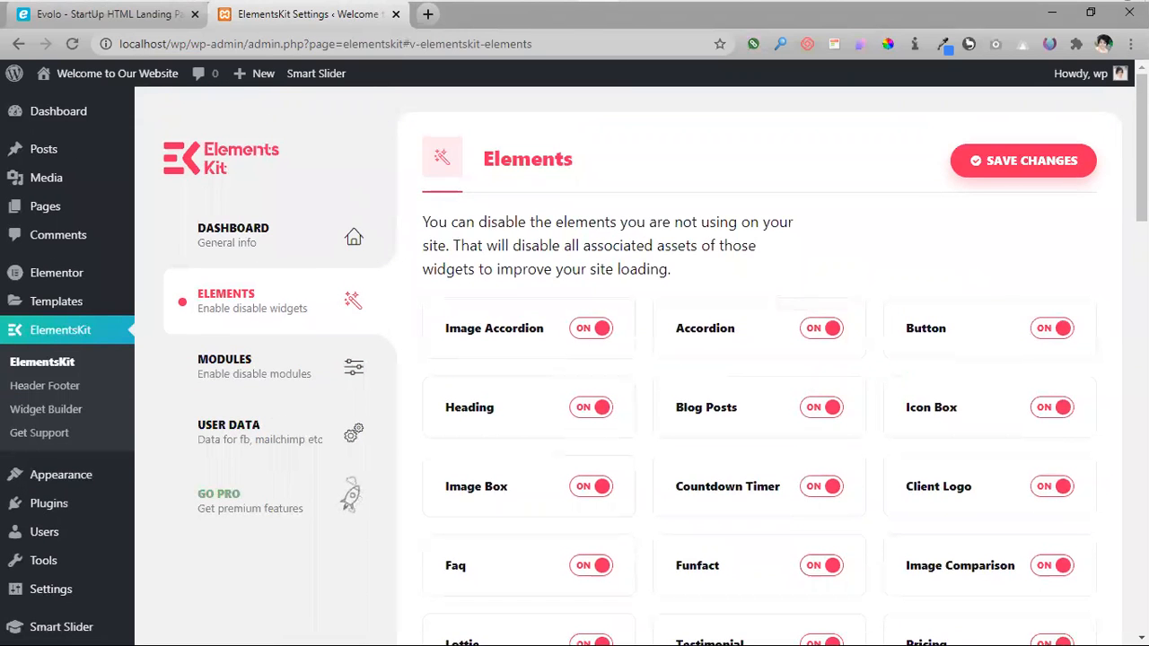
pyautogui.scroll(-10, 1105, 319)
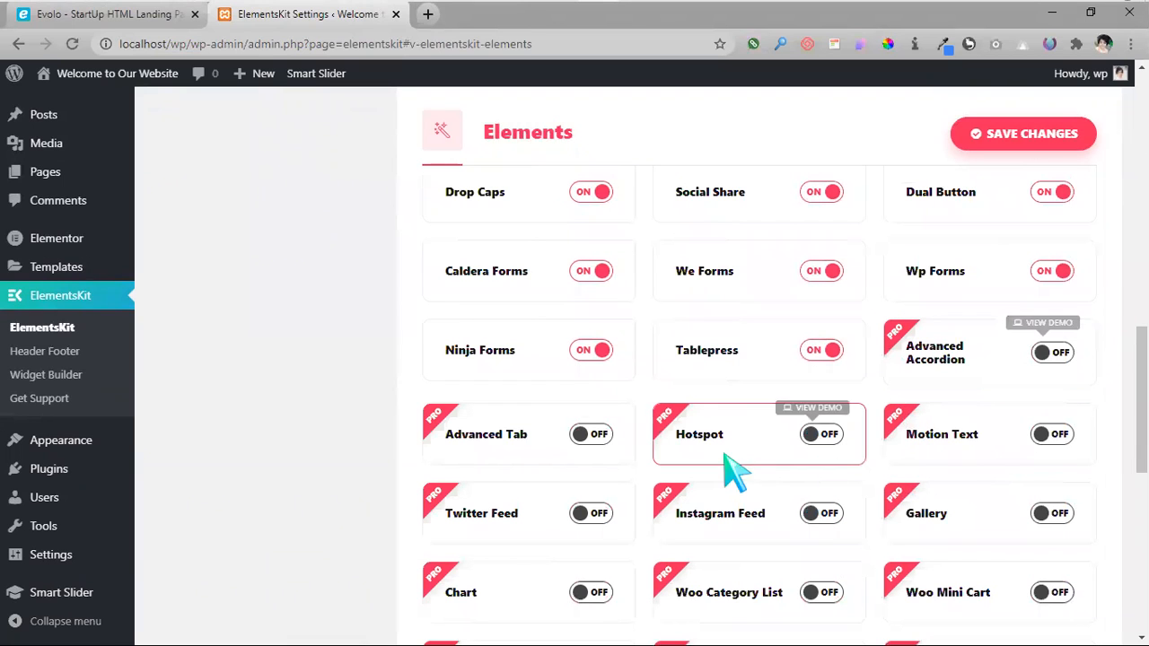
pyautogui.scroll(-7, 759, 457)
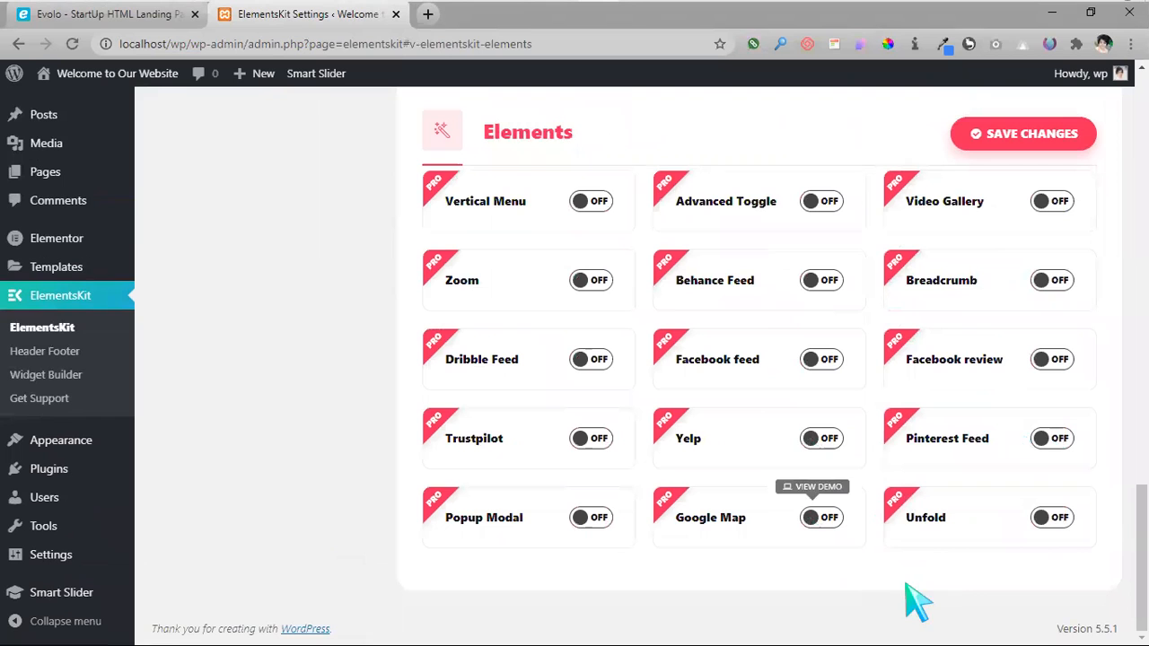
pyautogui.scroll(5, 709, 537)
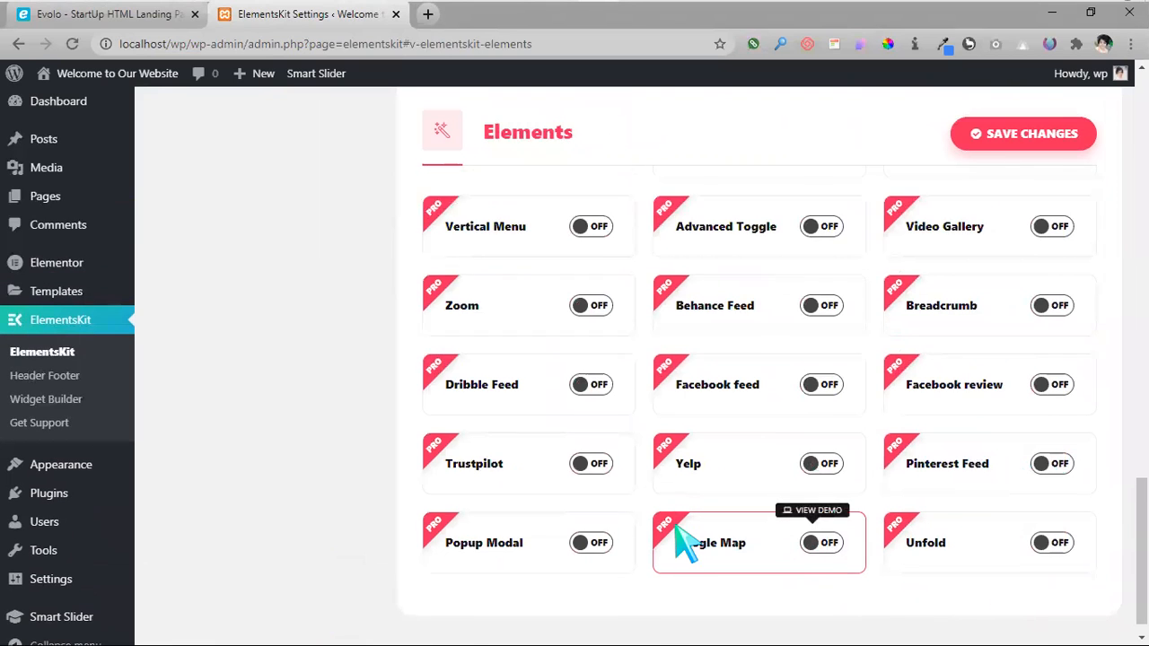
pyautogui.scroll(10, 679, 529)
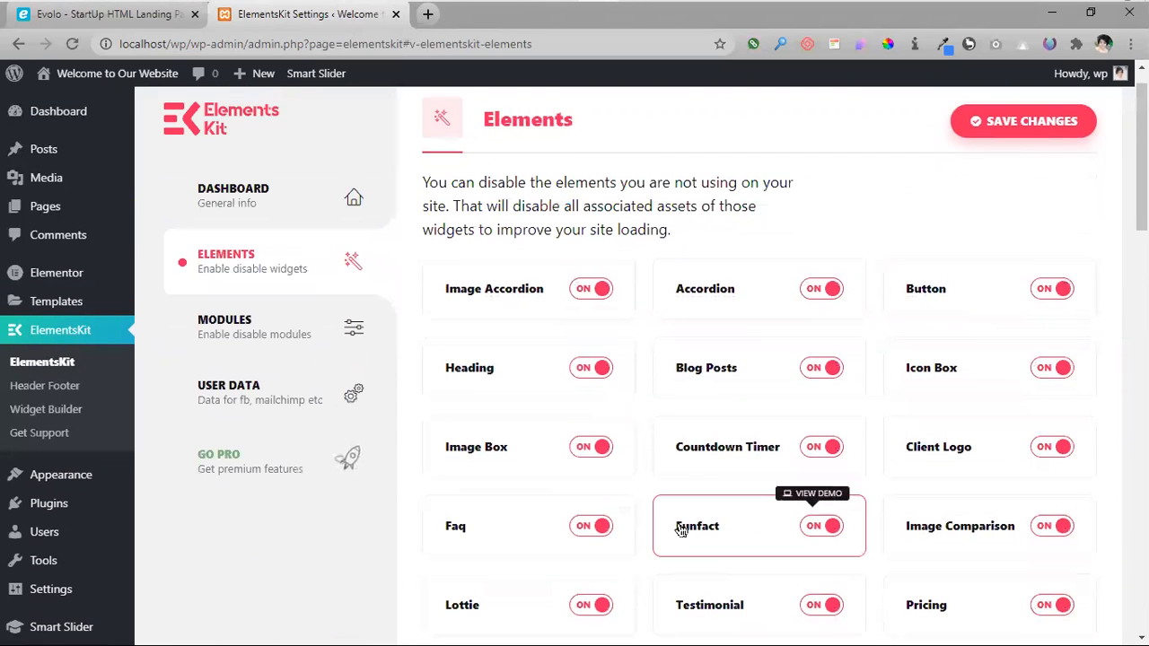
pyautogui.scroll(-10, 885, 512)
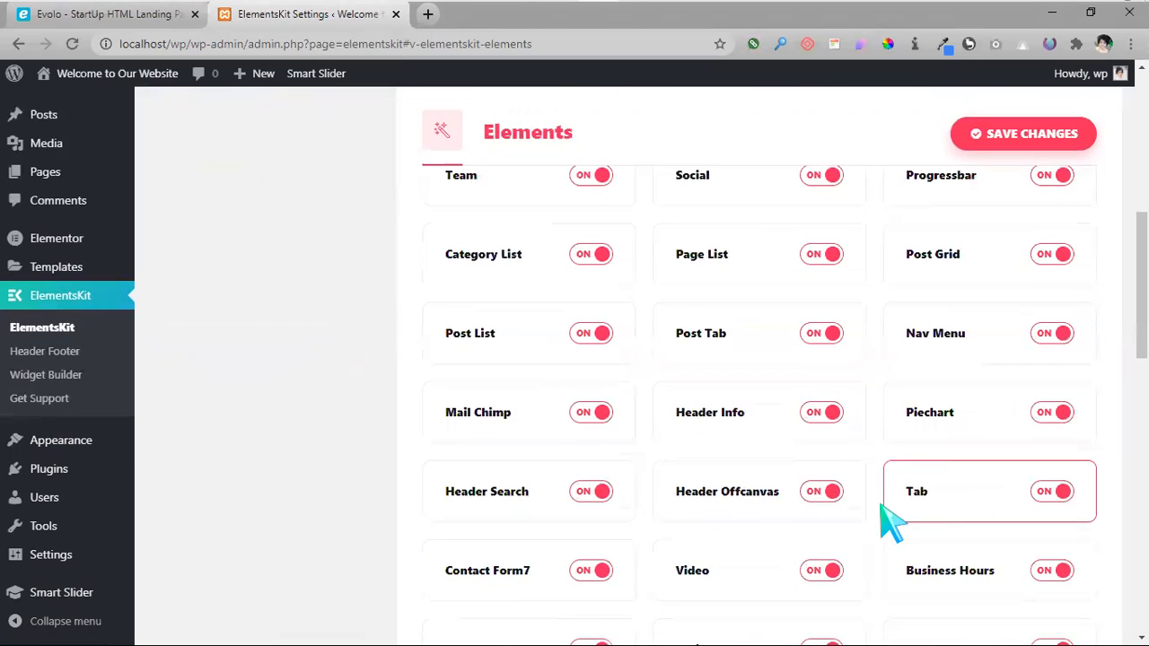
pyautogui.scroll(-5, 898, 507)
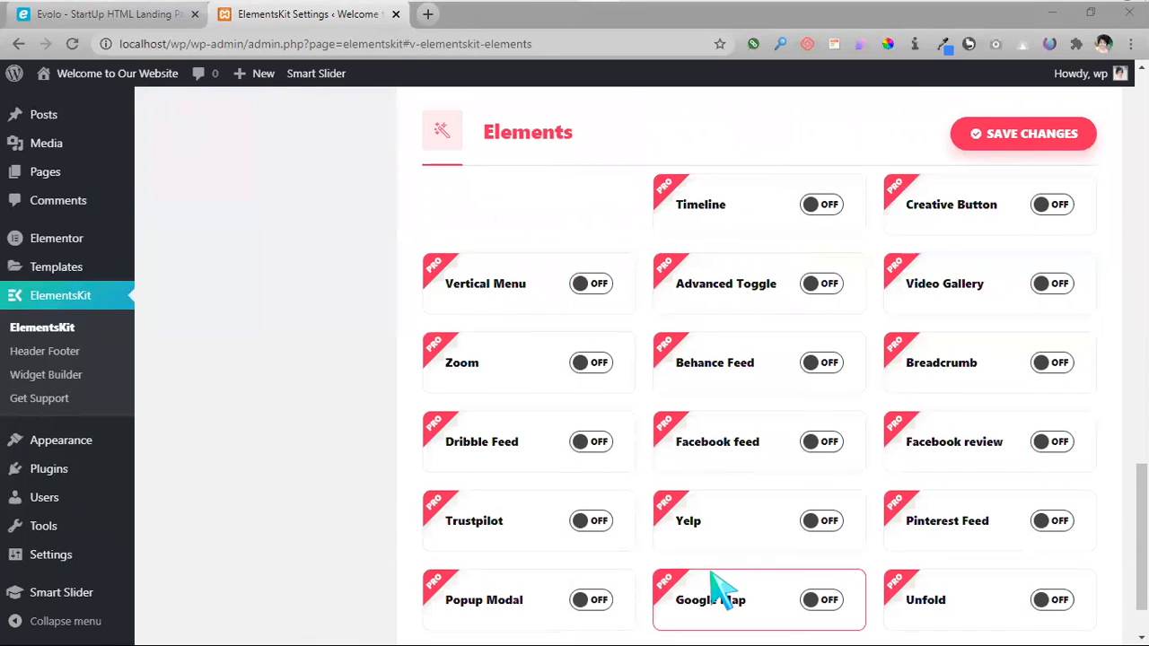
pyautogui.scroll(-1, 709, 585)
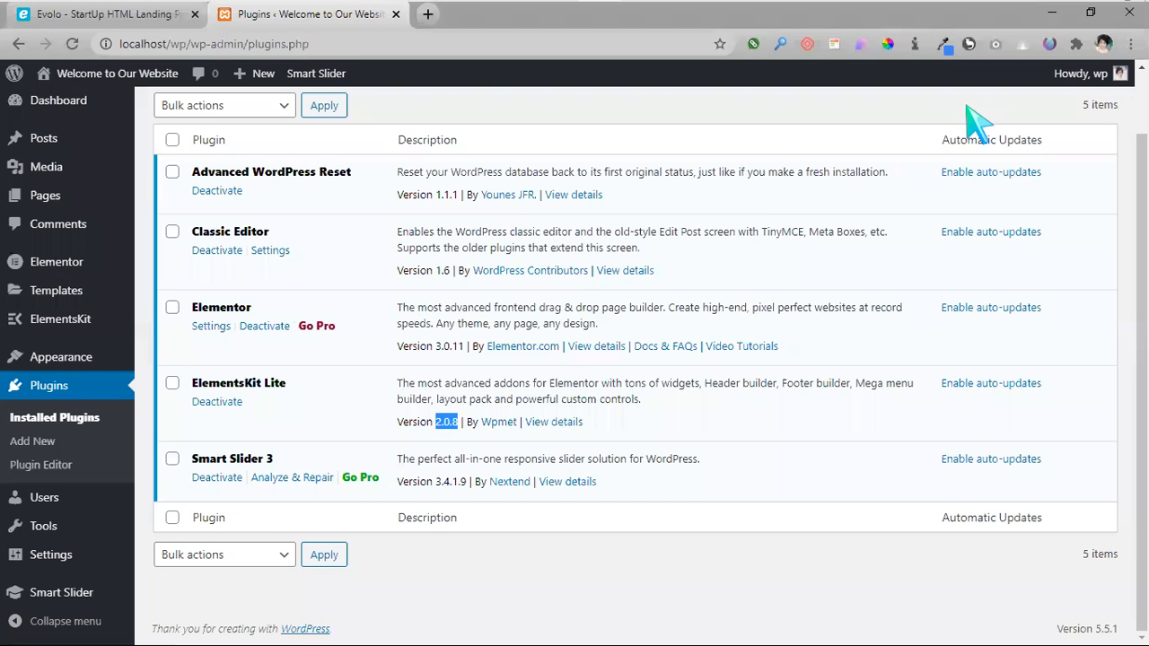
# - Deactivate the ElementsKit Lite plugin and delete it from the site
pyautogui.click(667, 583)
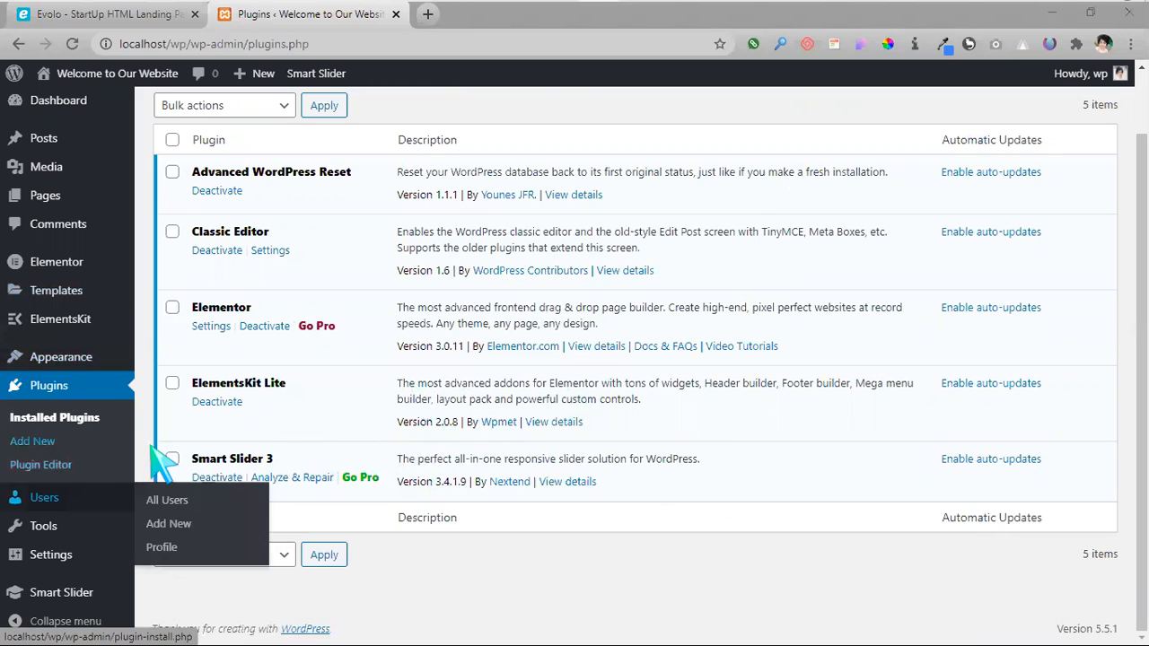
pyautogui.click(217, 404)
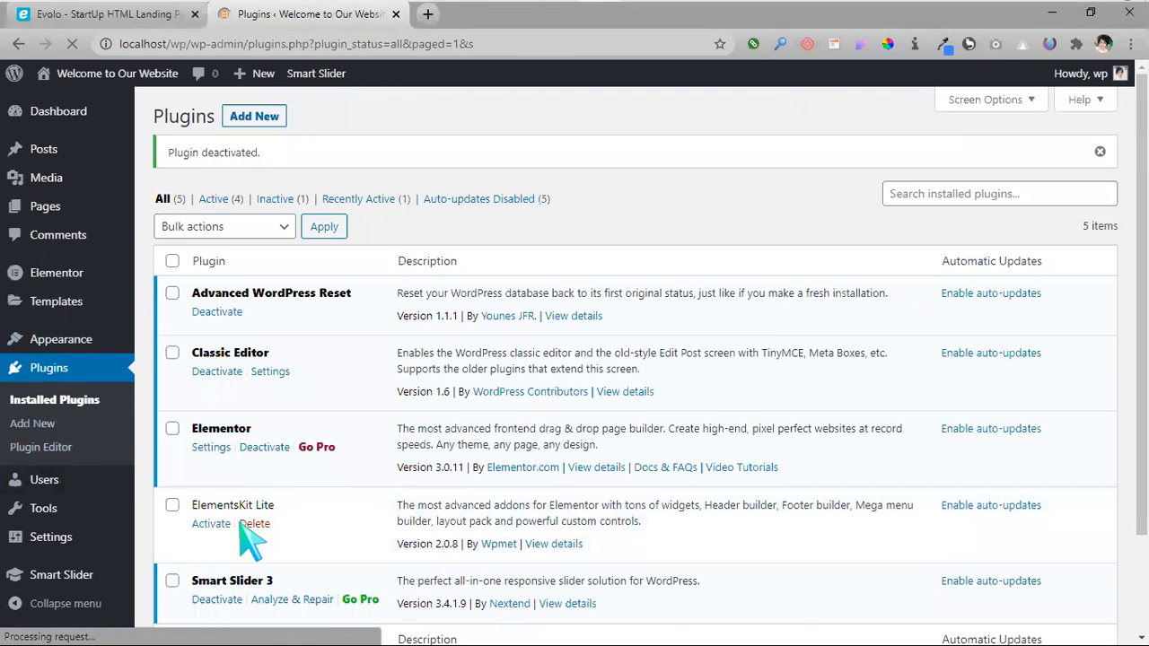
pyautogui.click(244, 524)
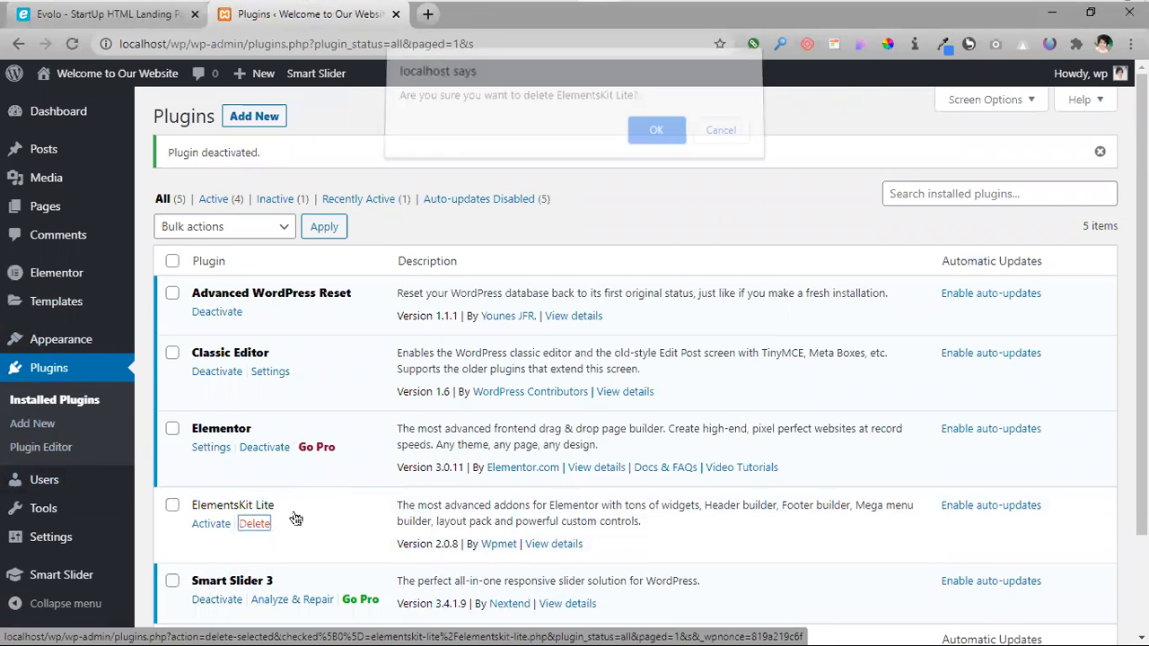
pyautogui.click(657, 139)
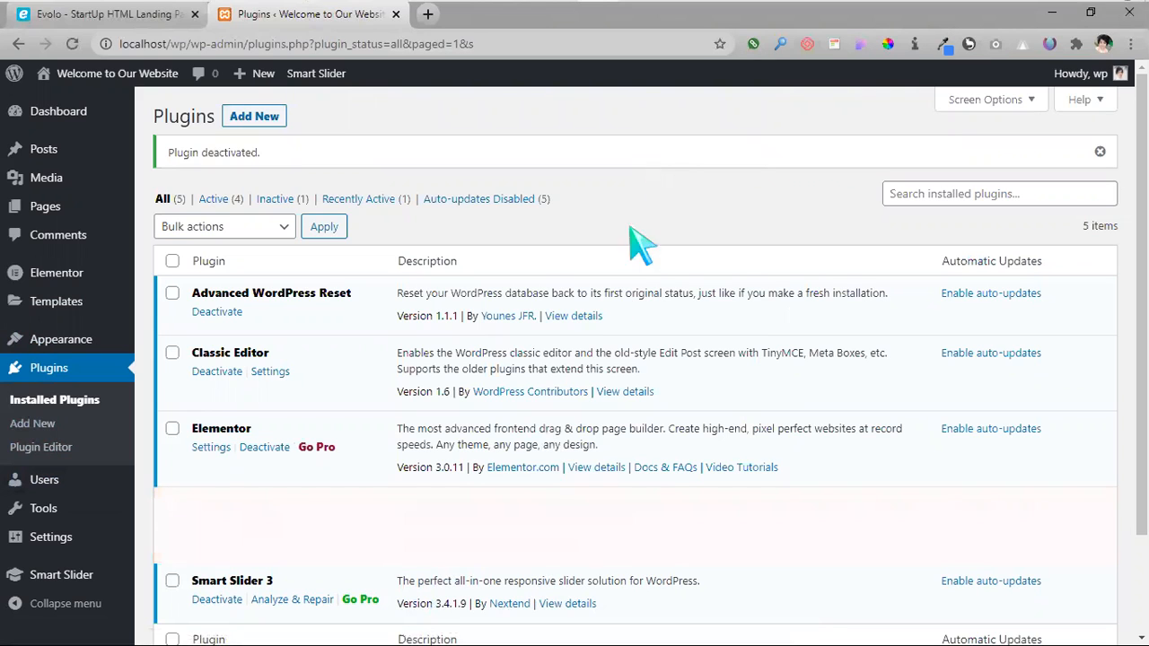
# - Upload elementskit.zip from the Desktop folder as a new plugin and install it
pyautogui.click(264, 123)
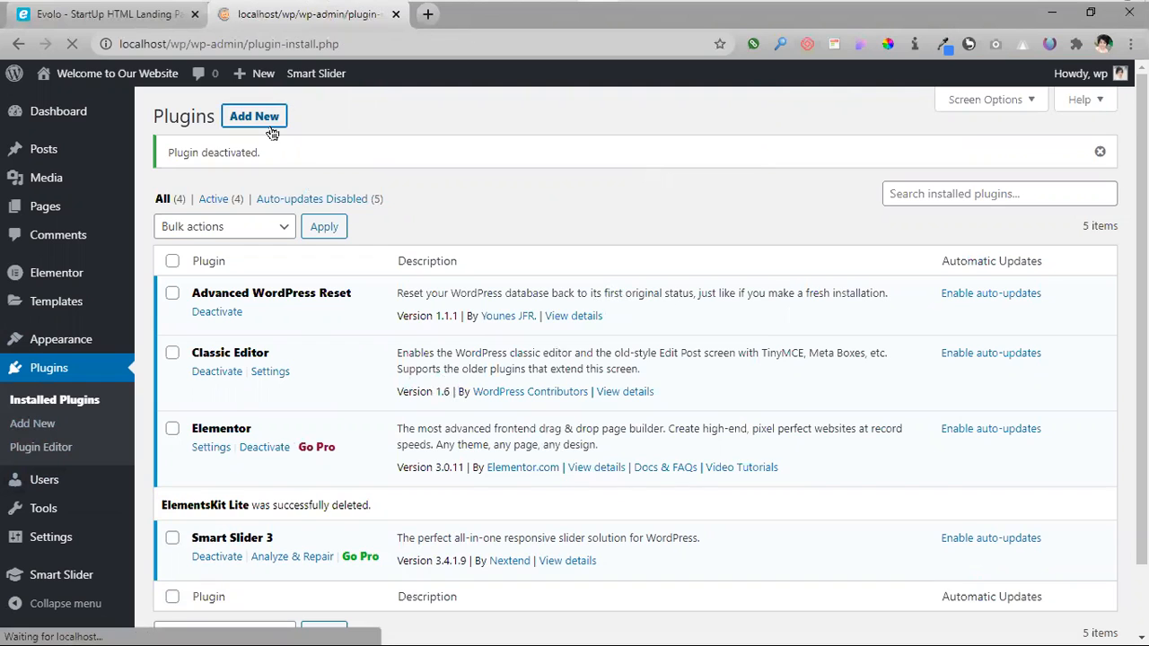
pyautogui.click(297, 123)
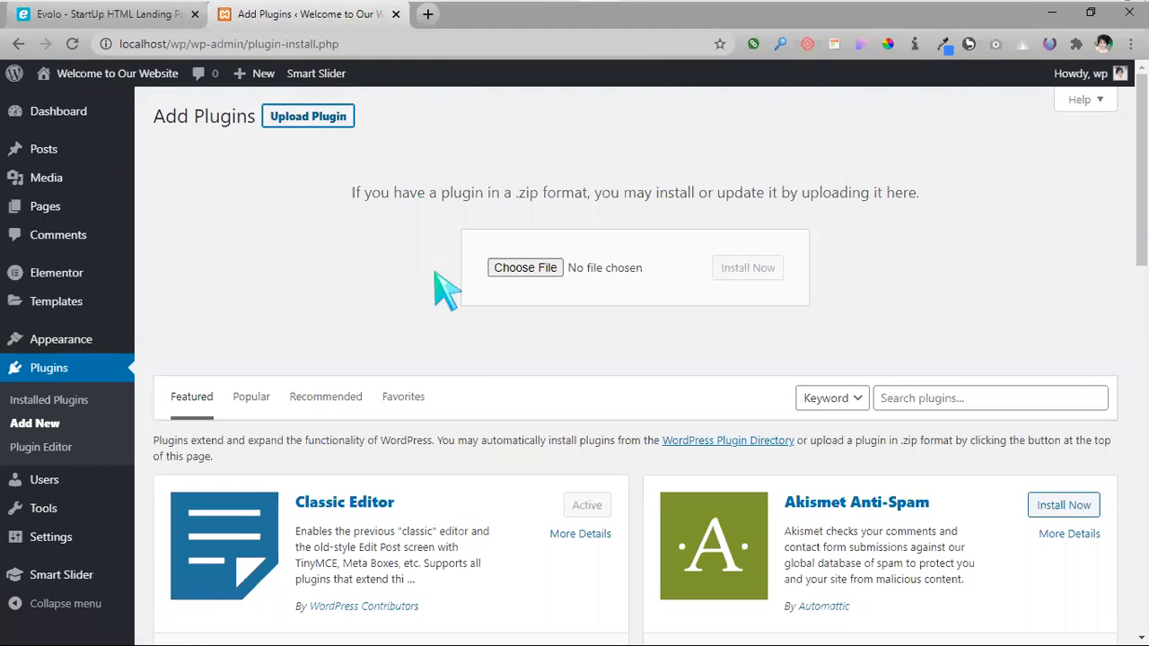
pyautogui.click(553, 268)
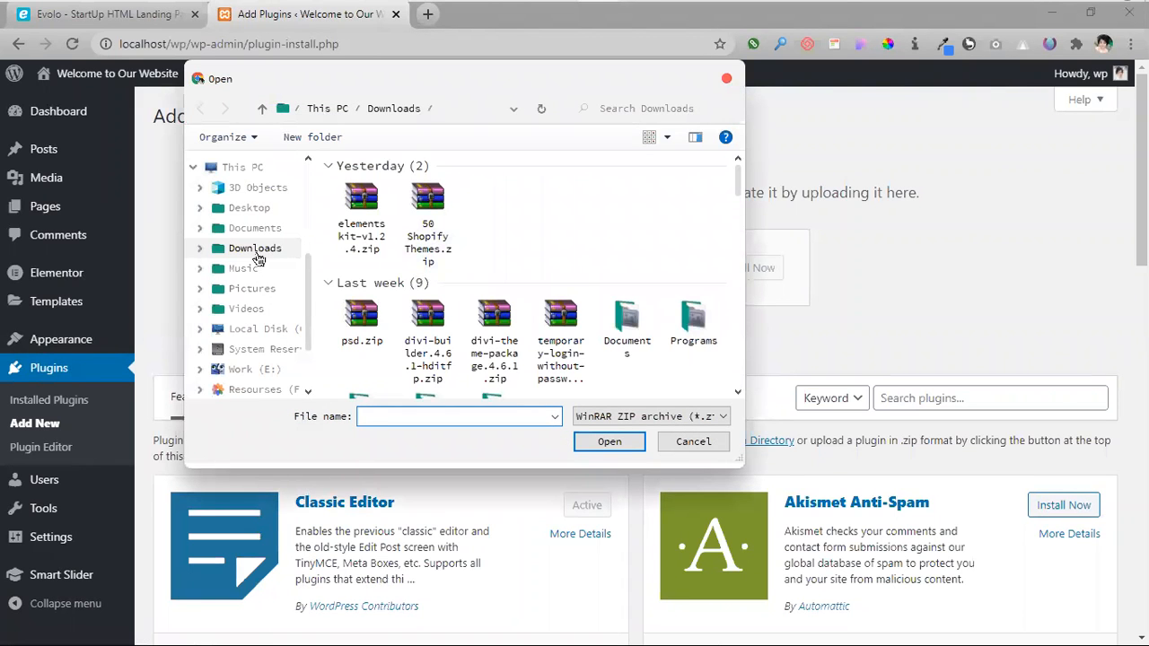
pyautogui.scroll(5, 270, 254)
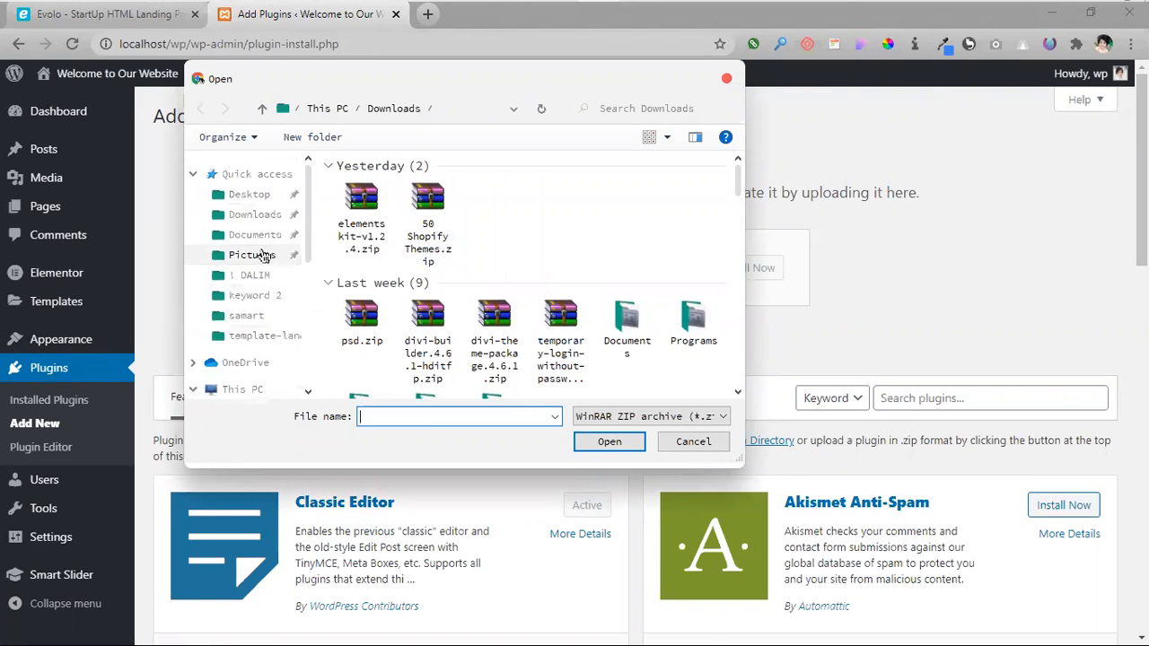
pyautogui.click(229, 196)
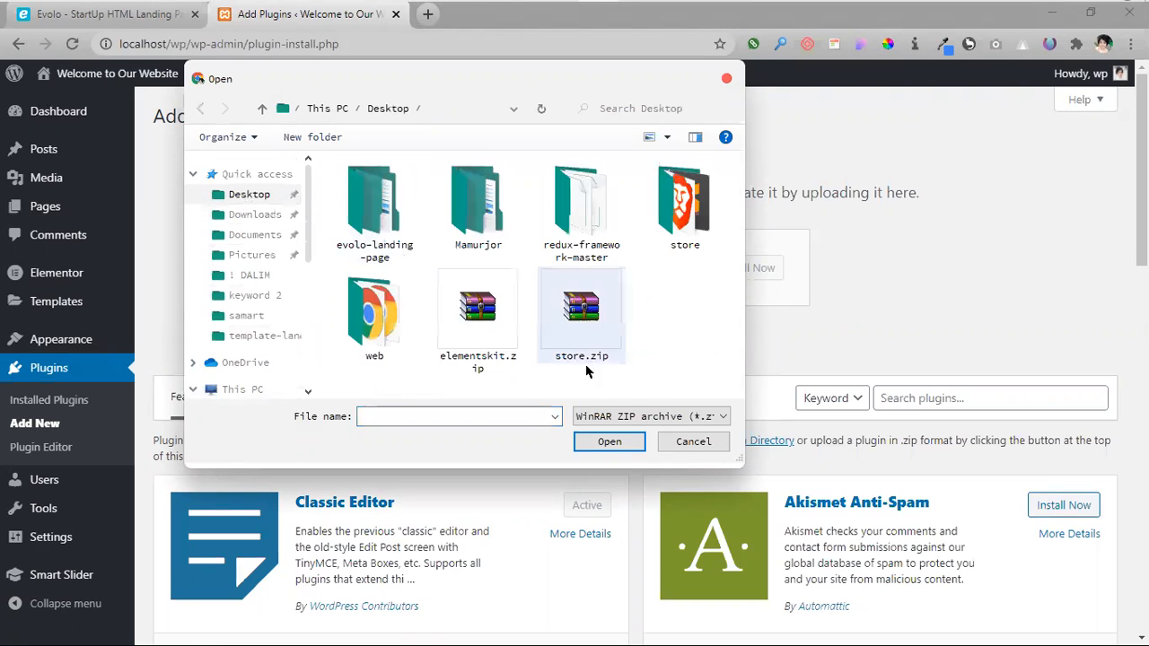
pyautogui.click(479, 364)
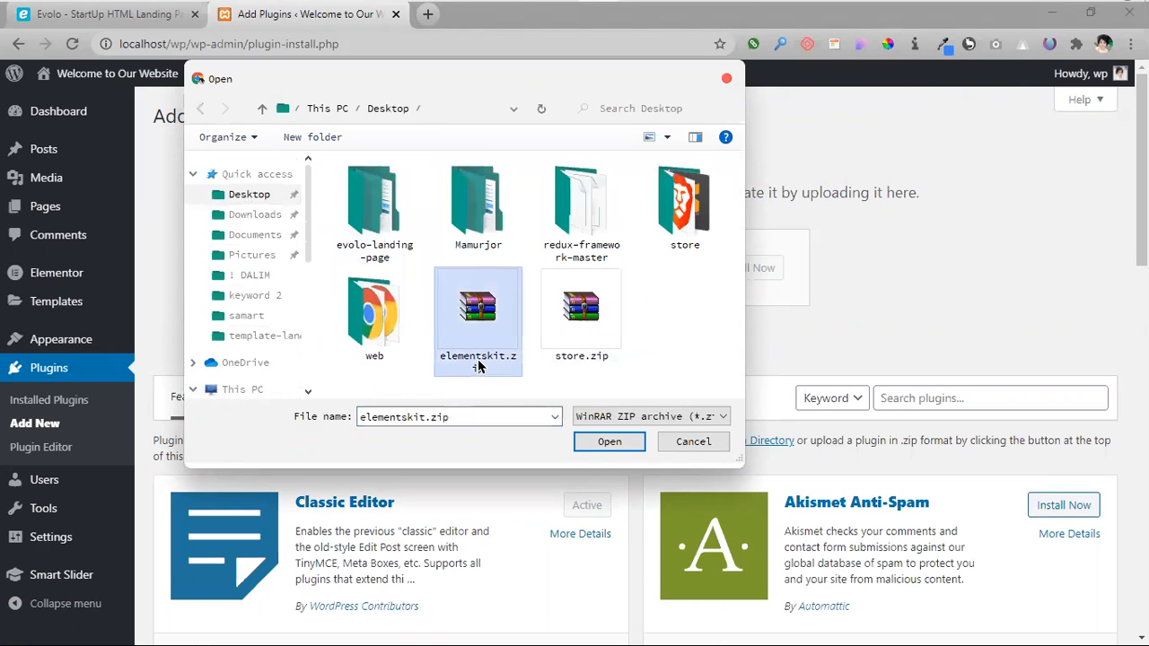
pyautogui.click(598, 445)
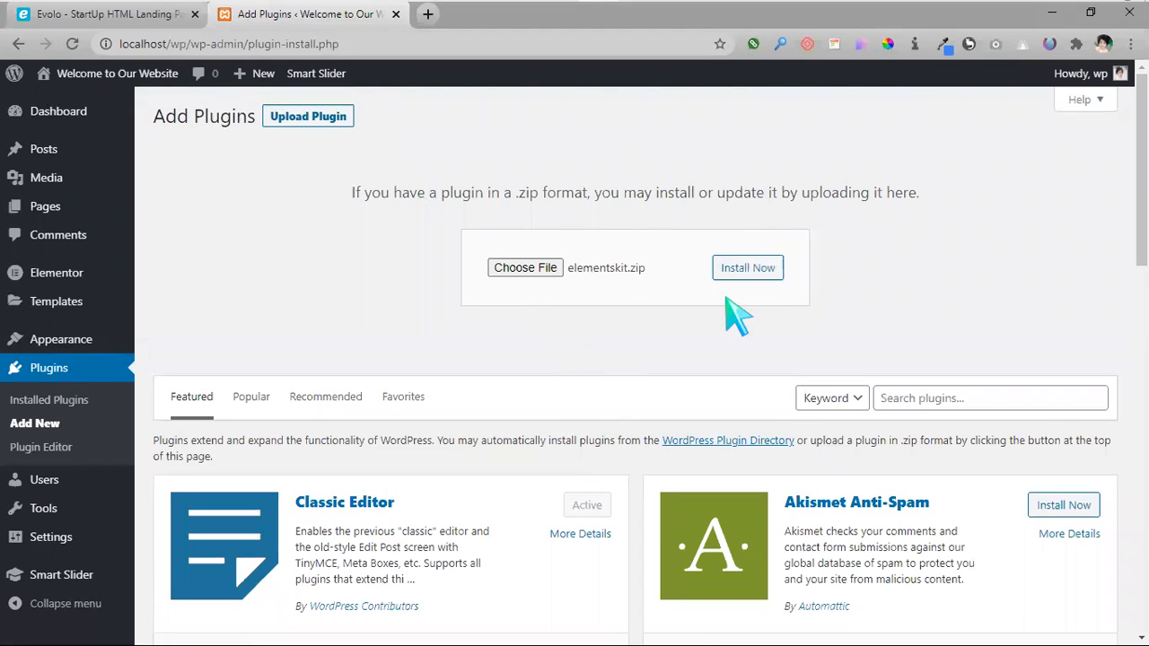
pyautogui.click(748, 269)
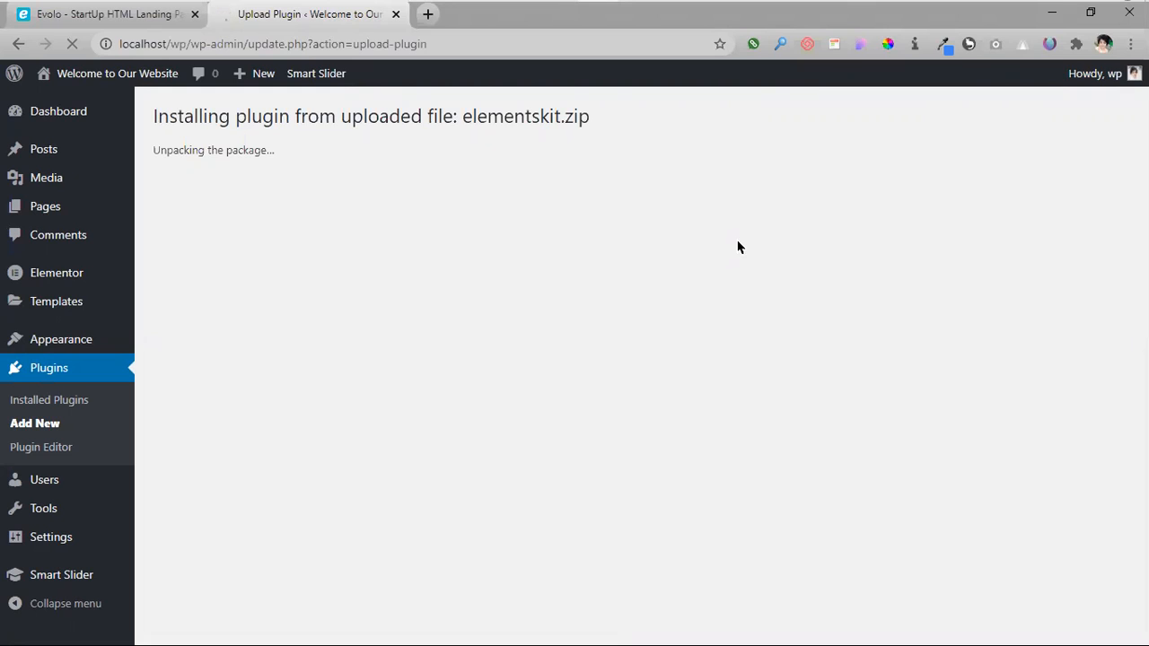
pyautogui.moveTo(465, 117); pyautogui.dragTo(743, 149)
pyautogui.click(743, 149)
pyautogui.doubleClick(485, 117)
pyautogui.click(477, 117)
pyautogui.doubleClick(477, 118)
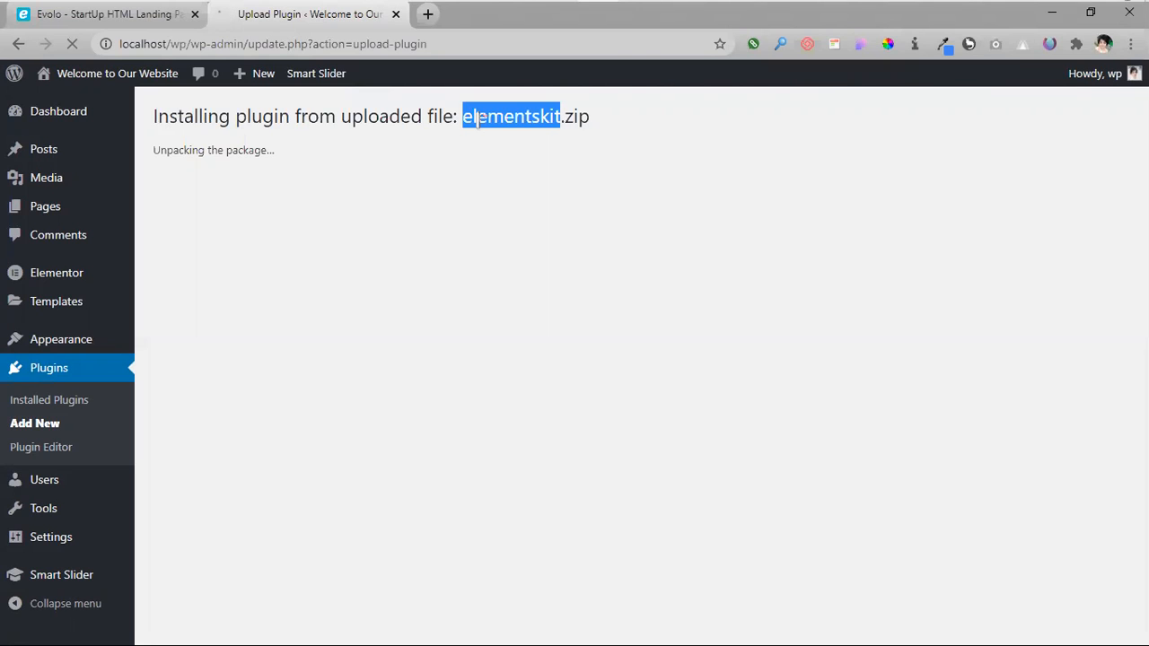
pyautogui.click(477, 117)
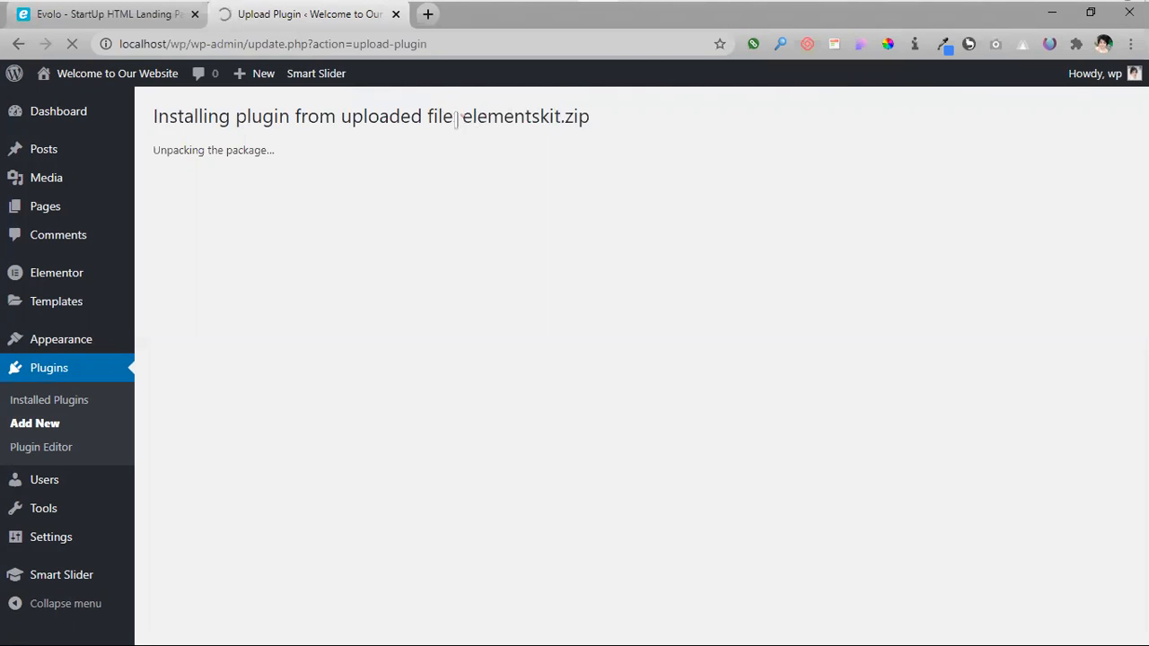
pyautogui.moveTo(460, 117)
pyautogui.mouseDown()
pyautogui.moveTo(608, 141)
pyautogui.moveTo(602, 120)
pyautogui.moveTo(464, 114)
pyautogui.mouseUp()
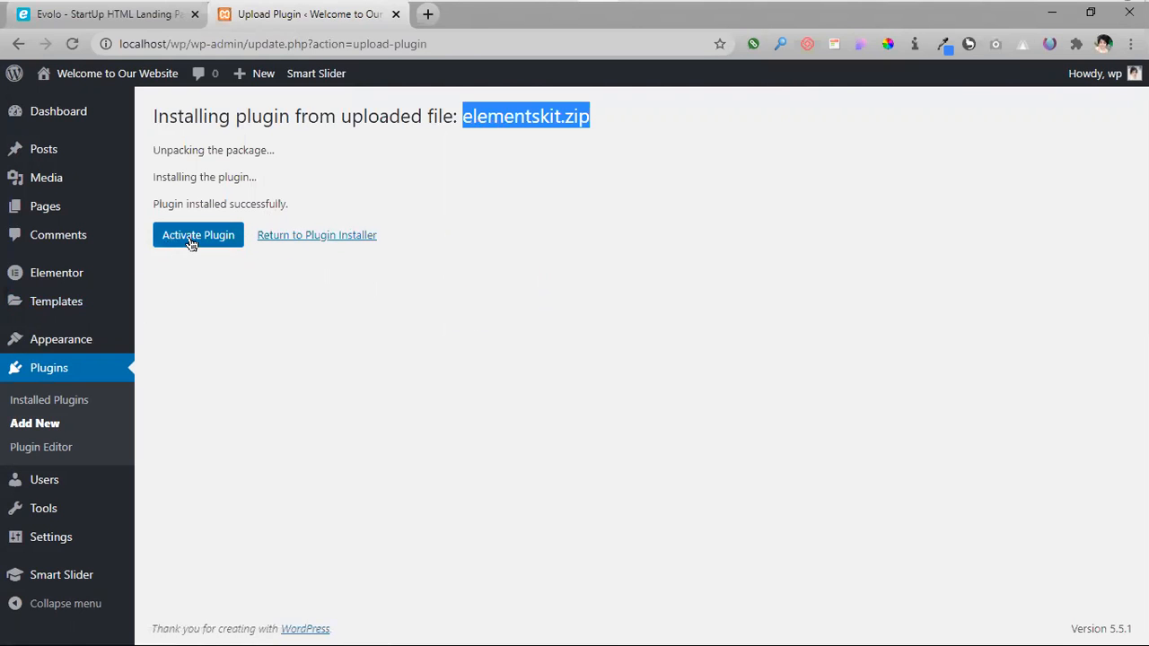
# - Activate the uploaded ElementsKit plugin and check its entry in the list of installed plugins
pyautogui.click(191, 244)
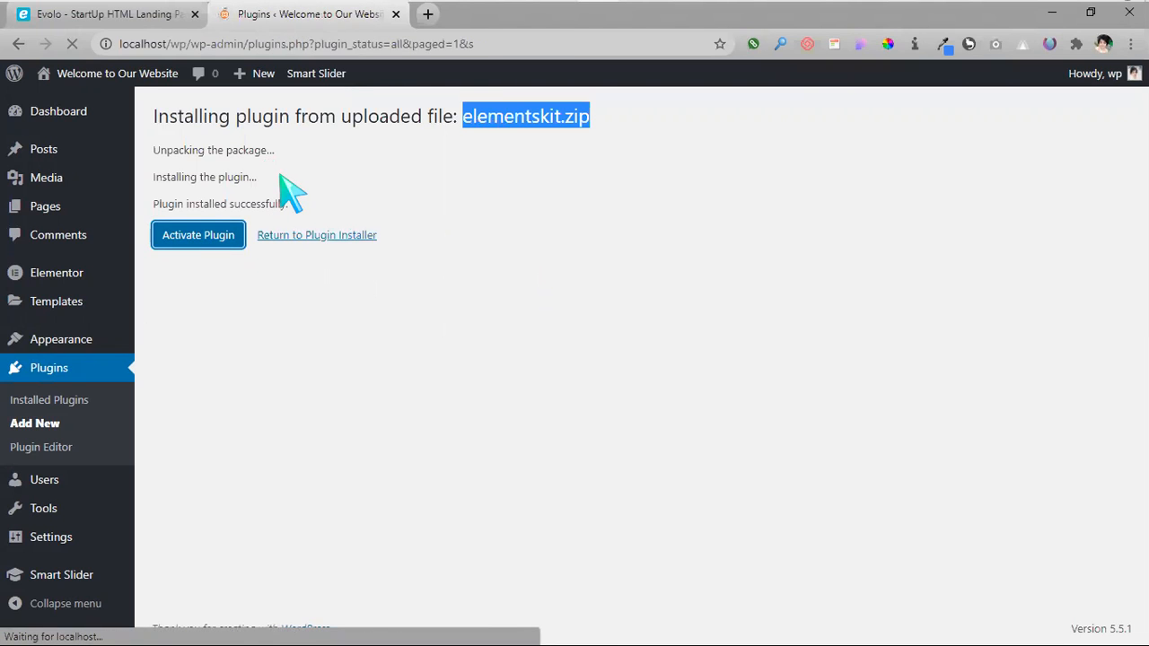
pyautogui.scroll(-3, 533, 384)
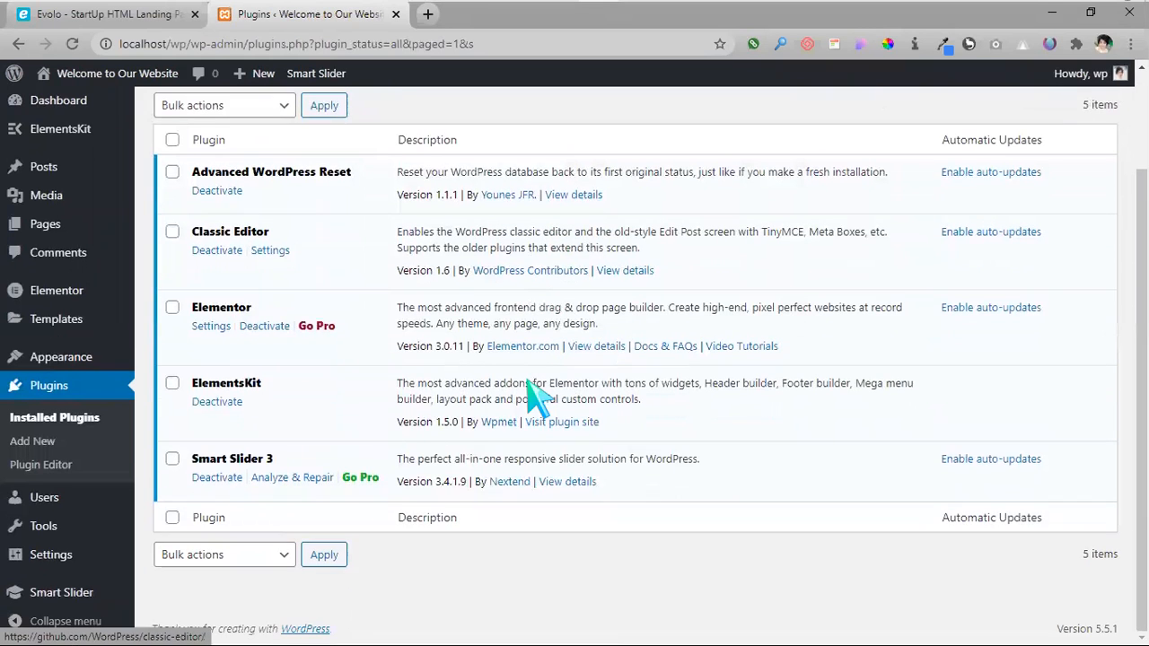
pyautogui.scroll(2, 530, 384)
pyautogui.scroll(-1, 528, 395)
pyautogui.scroll(-1, 530, 402)
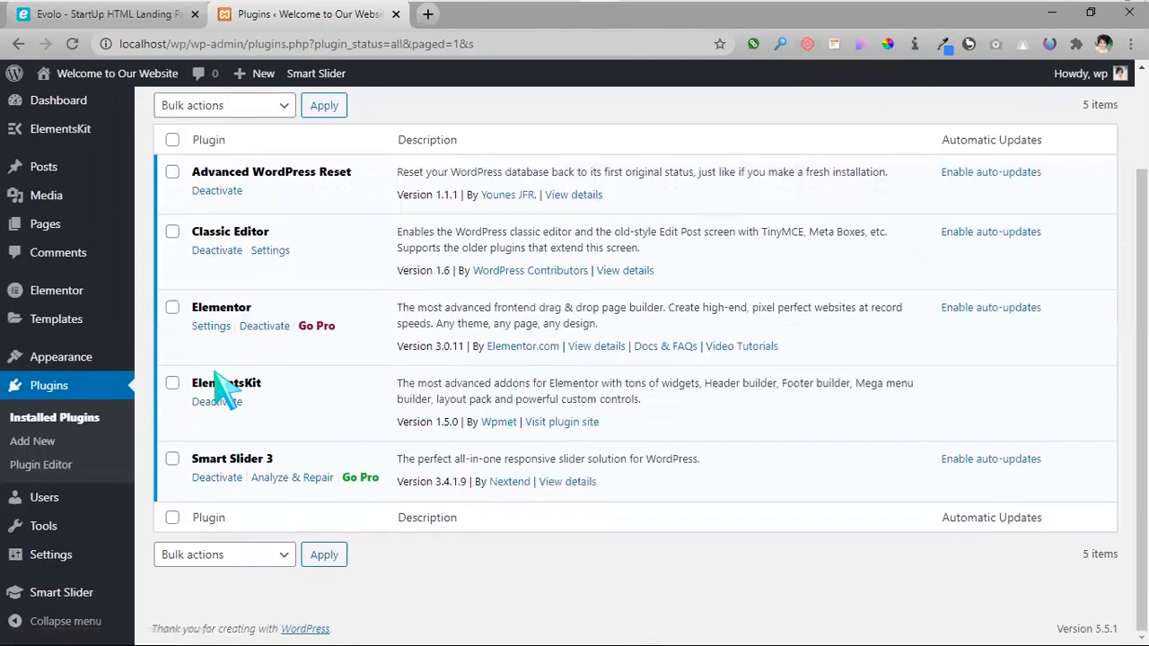
pyautogui.moveTo(210, 384); pyautogui.dragTo(258, 384)
pyautogui.click(274, 397)
pyautogui.scroll(3, 59, 177)
# - Open the ElementsKit settings and examine the on/off state of the PRO widgets in the Elements section
pyautogui.moveTo(77, 149)
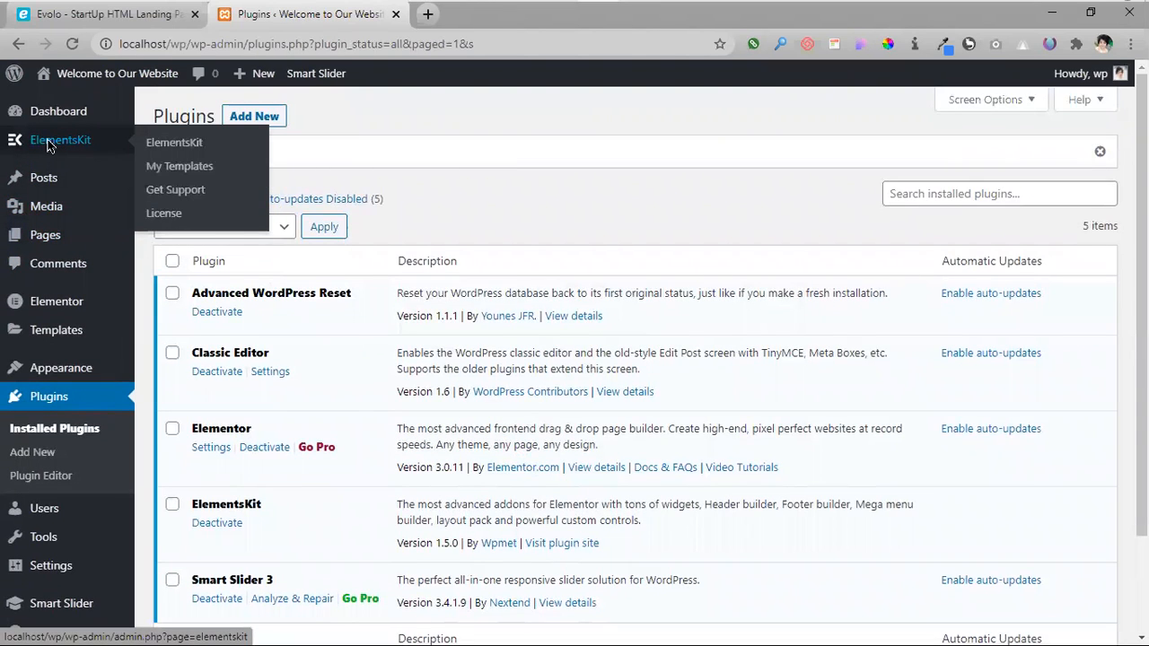
pyautogui.click(52, 144)
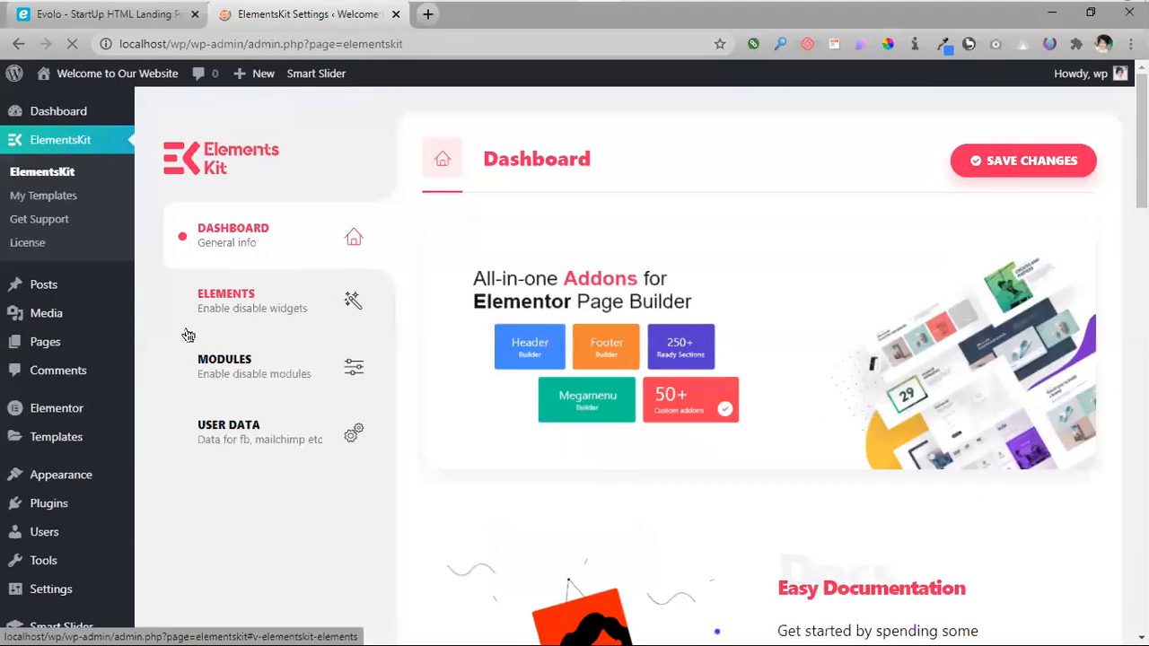
pyautogui.click(253, 309)
pyautogui.scroll(-15, 692, 353)
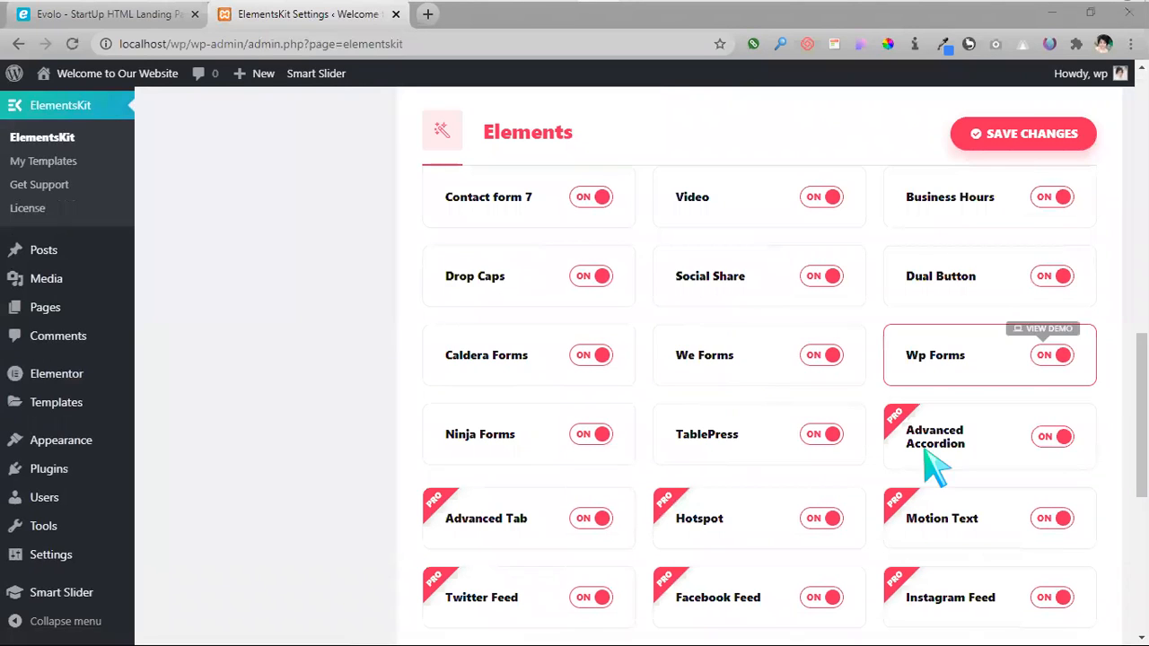
pyautogui.scroll(-5, 825, 543)
pyautogui.scroll(-1, 682, 609)
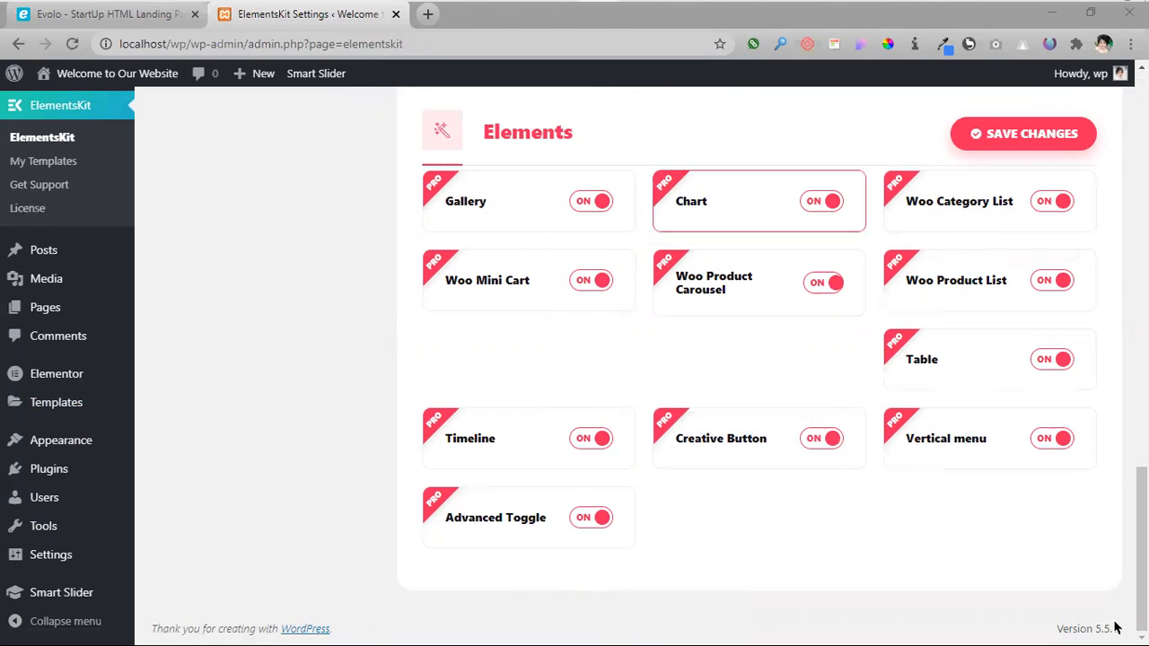
pyautogui.scroll(1, 987, 558)
pyautogui.scroll(4, 986, 558)
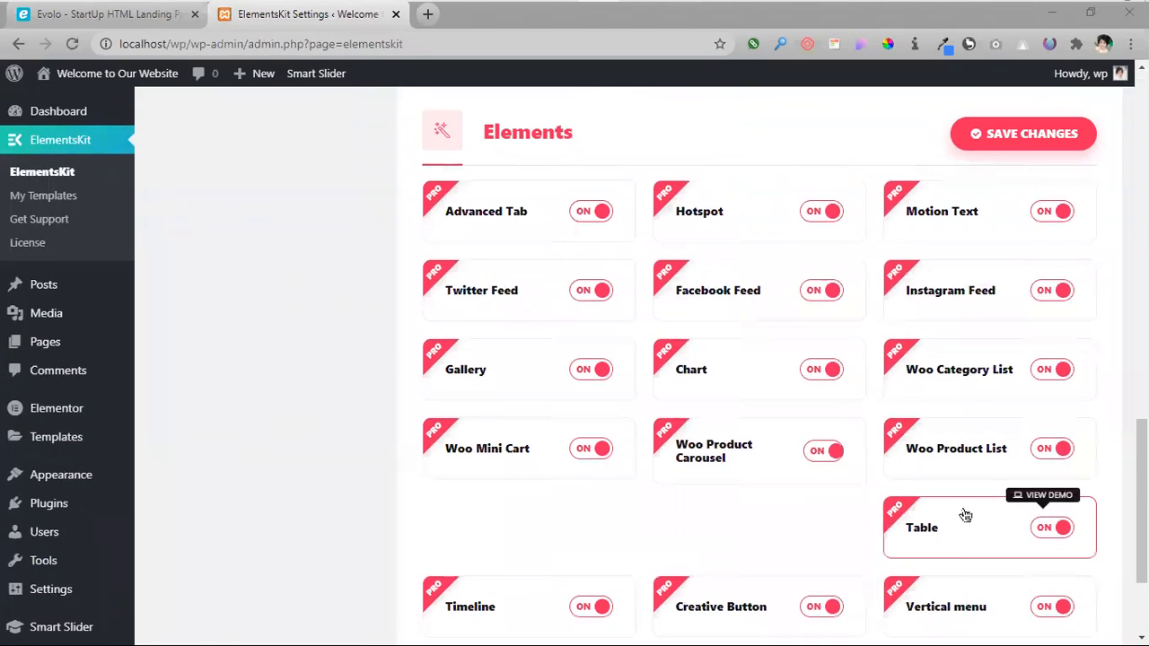
pyautogui.scroll(-4, 1002, 392)
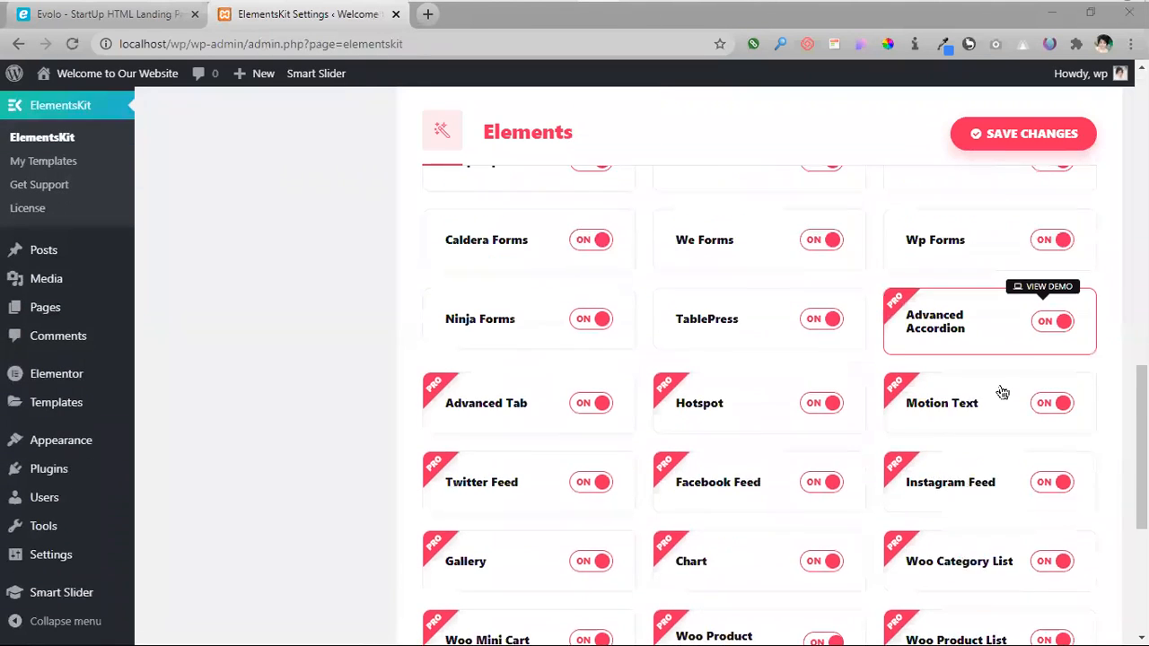
pyautogui.scroll(-1, 990, 479)
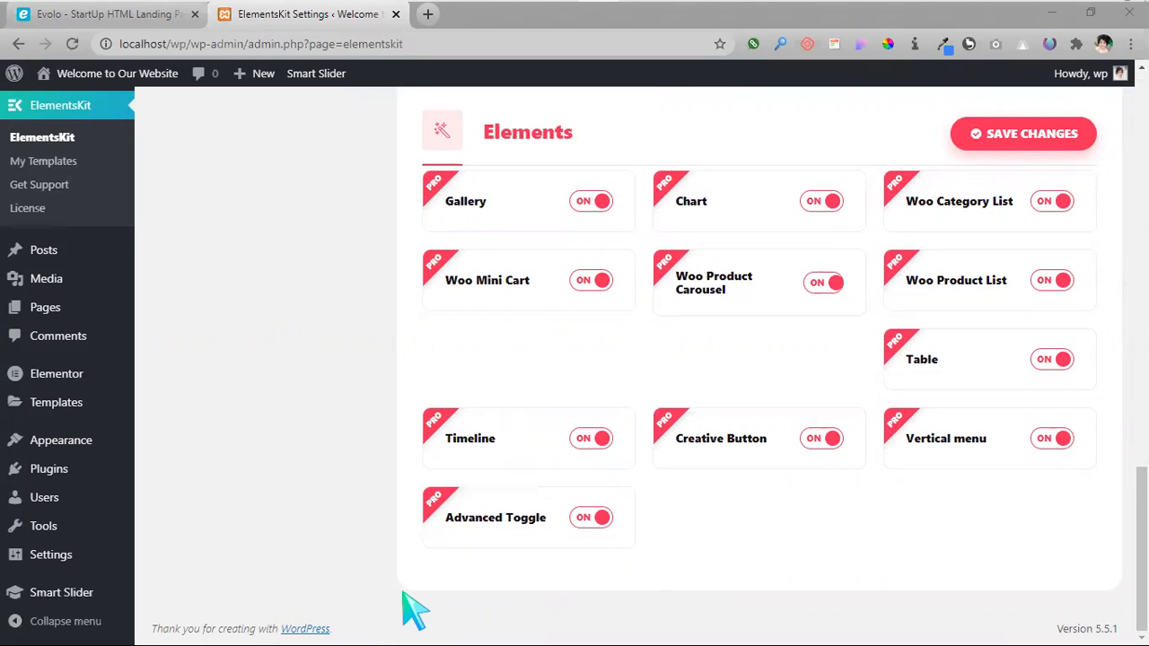
pyautogui.scroll(4, 897, 487)
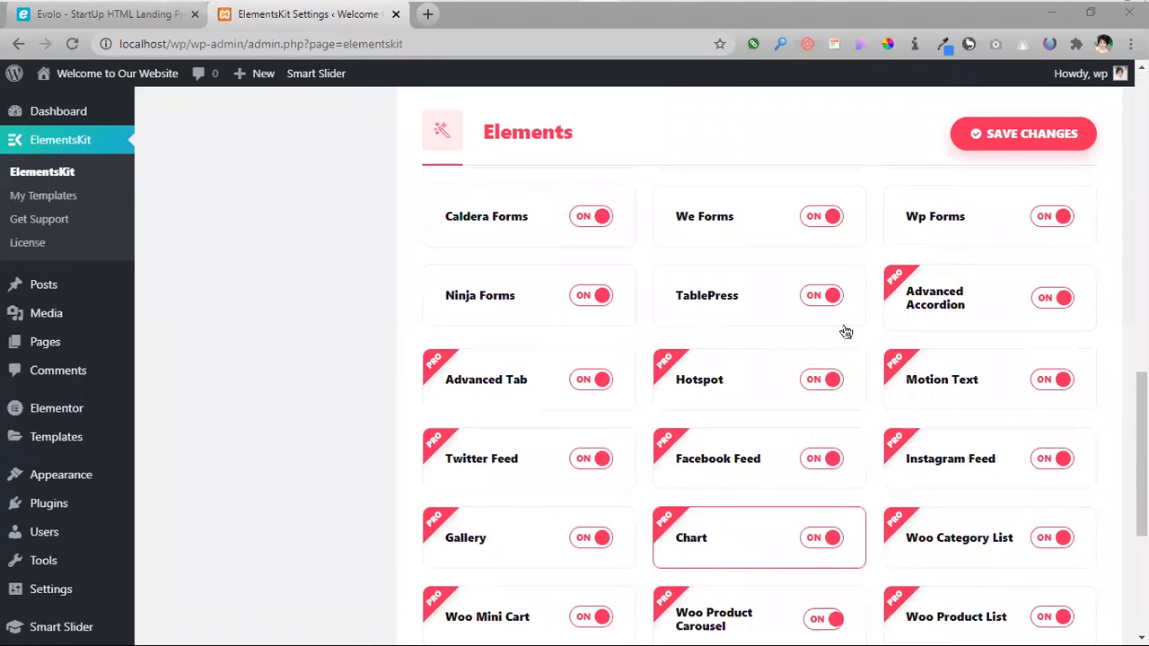
# - Examine the remaining PRO widget toggles in the Elements settings and the on/off state of the ElementsKit modules
pyautogui.scroll(2, 795, 616)
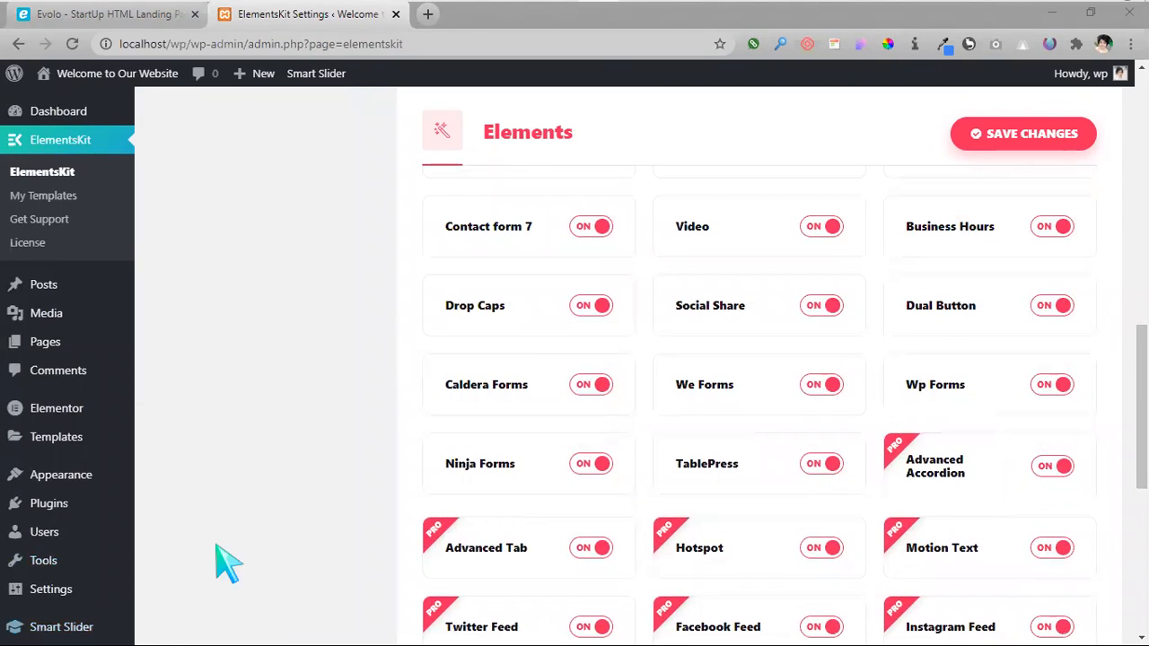
pyautogui.scroll(-6, 740, 579)
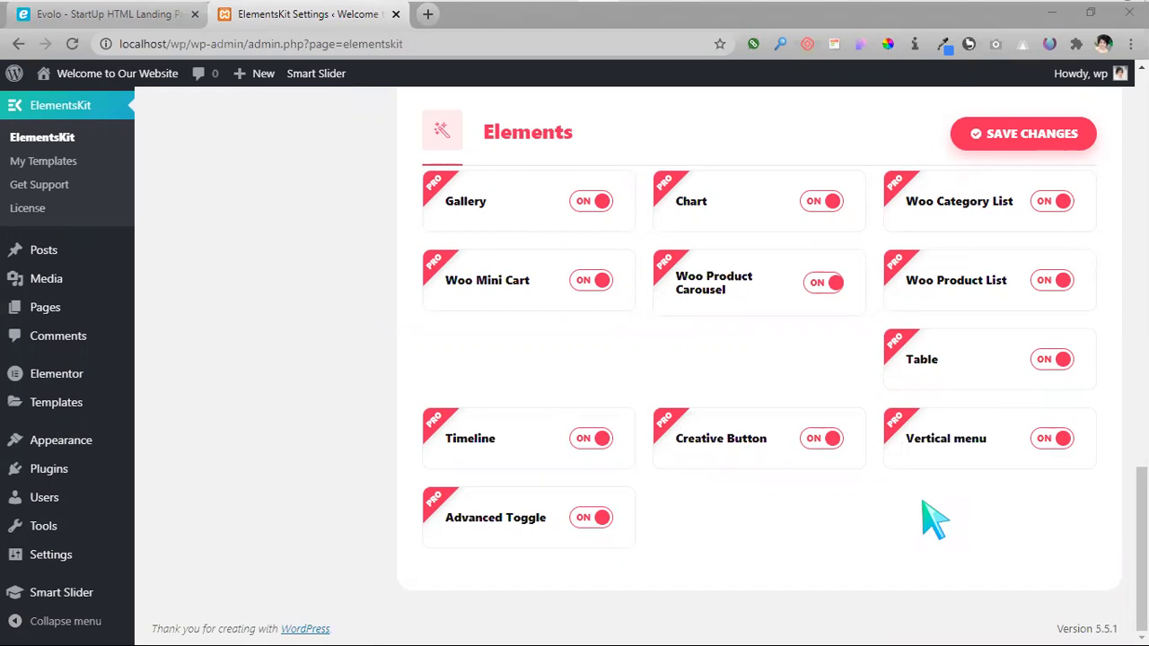
pyautogui.scroll(3, 846, 521)
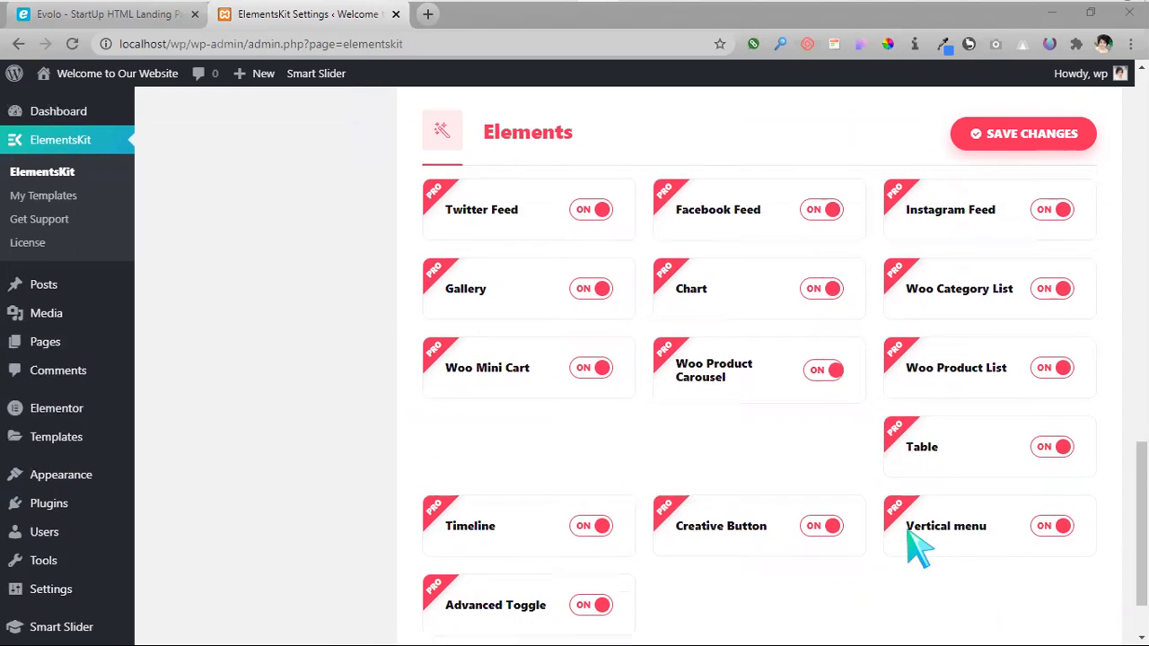
pyautogui.scroll(3, 1077, 408)
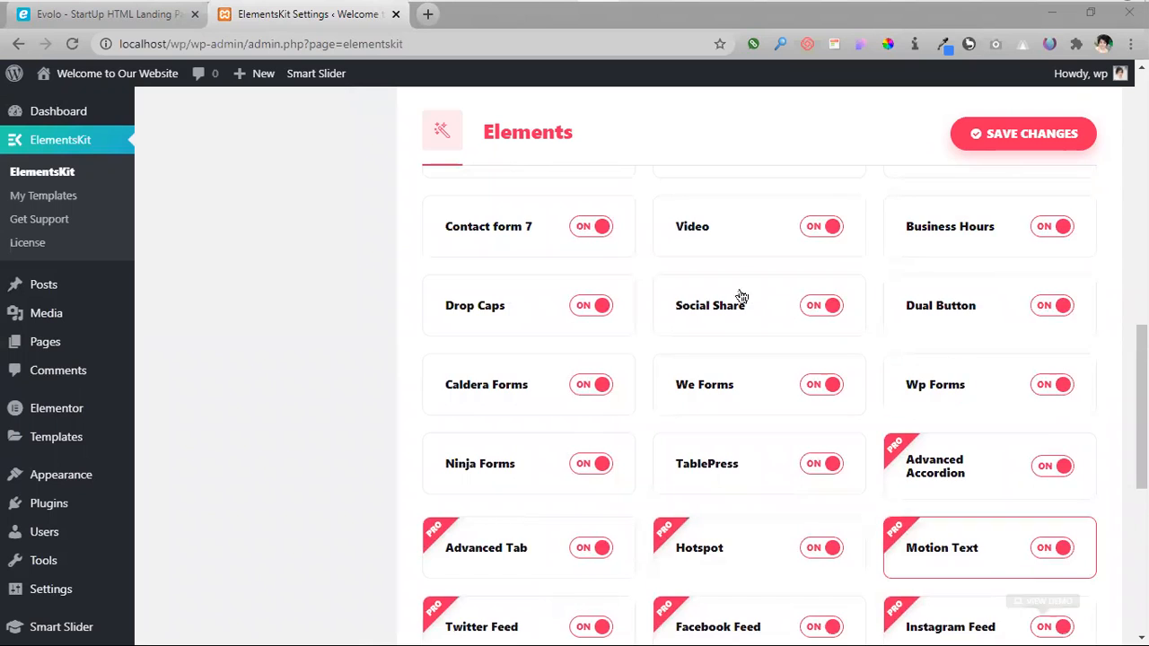
pyautogui.scroll(5, 664, 363)
pyautogui.scroll(6, 664, 364)
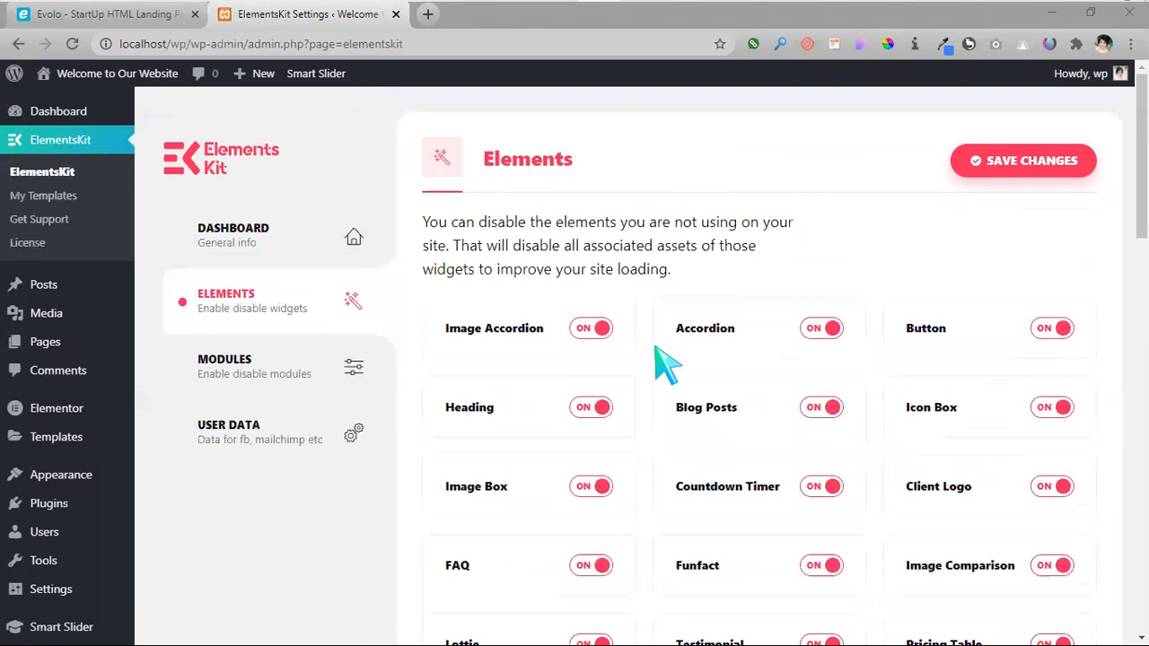
pyautogui.click(267, 384)
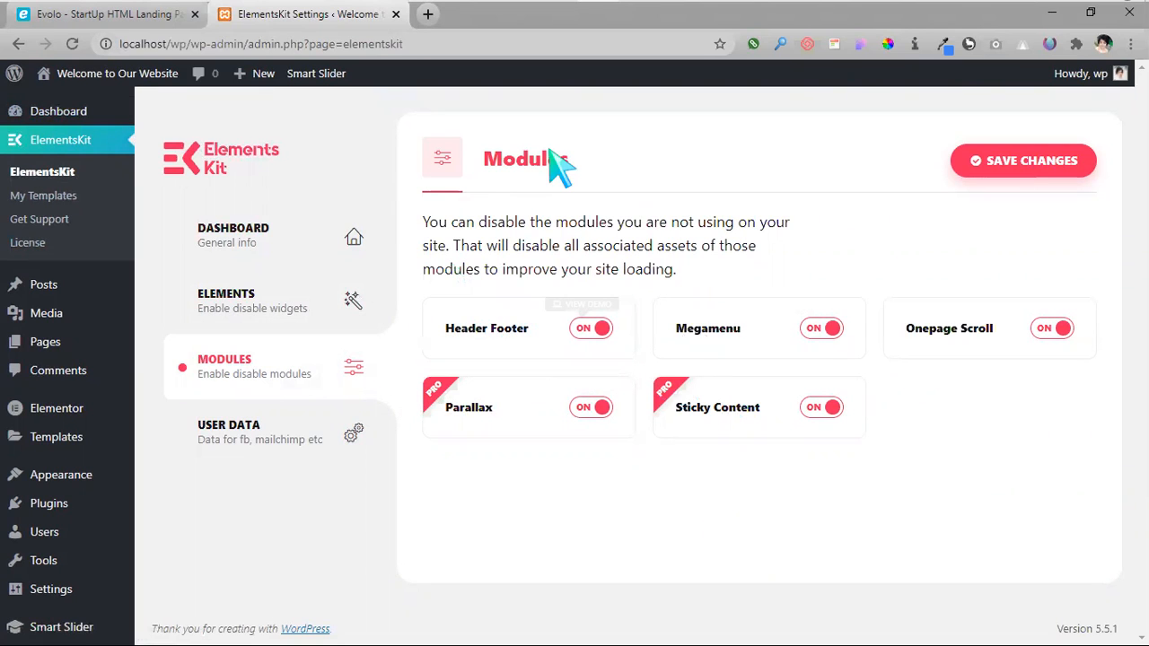
pyautogui.moveTo(76, 89)
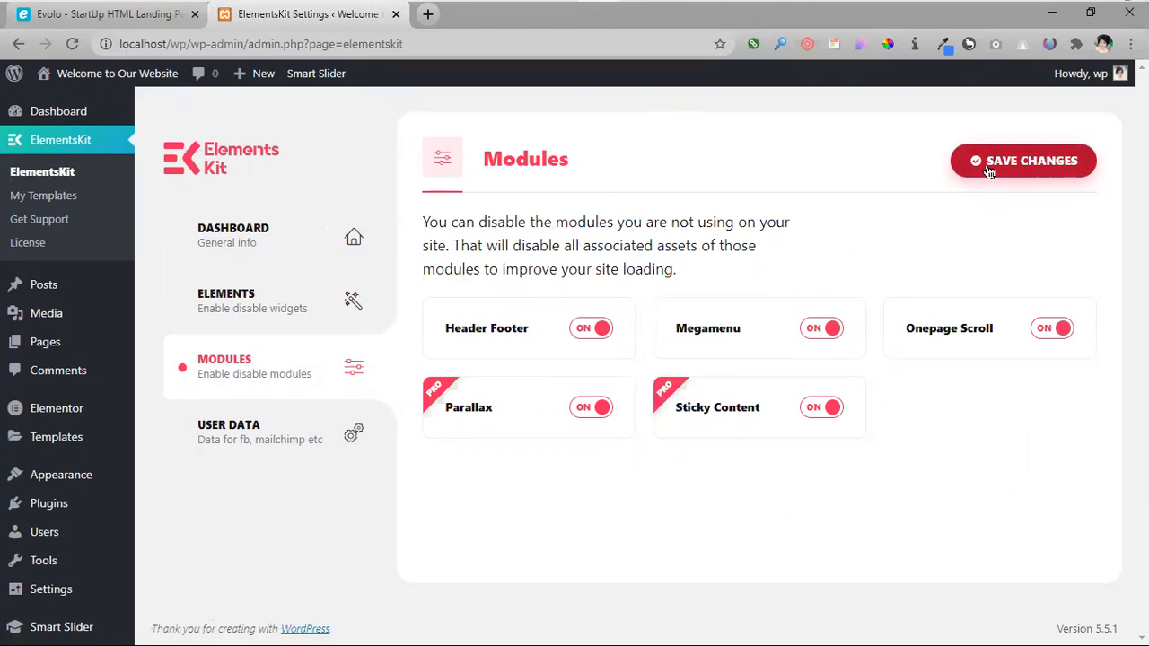
# - Move the existing header template in ElementsKit's My Templates to the trash and delete it permanently
pyautogui.click(51, 205)
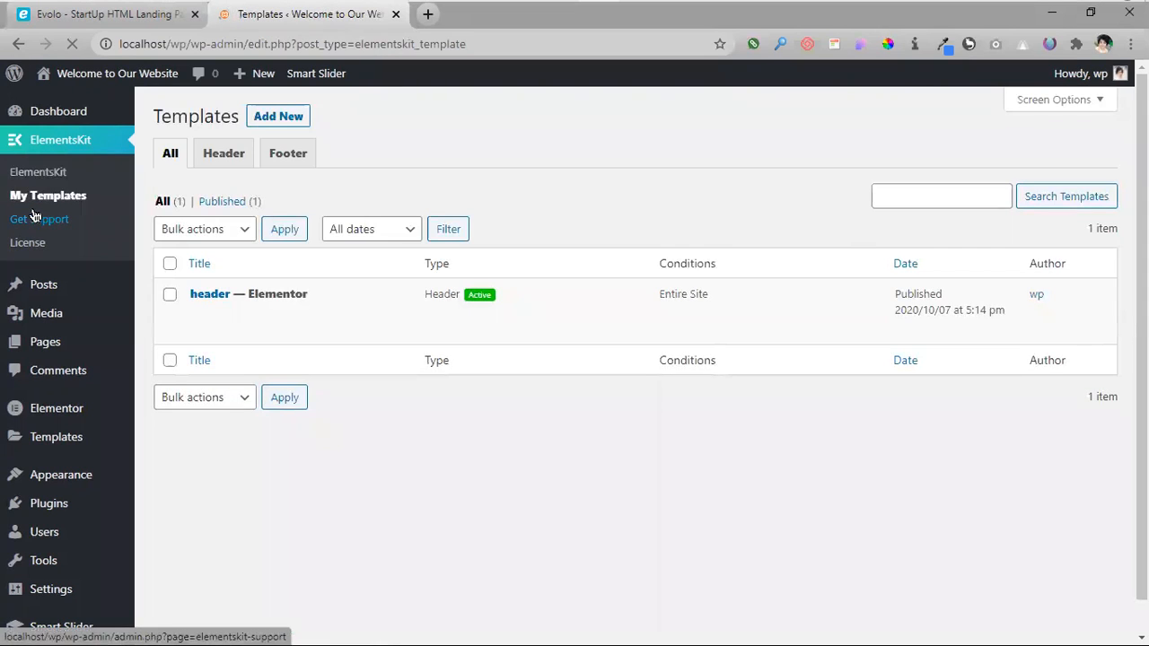
pyautogui.moveTo(206, 326)
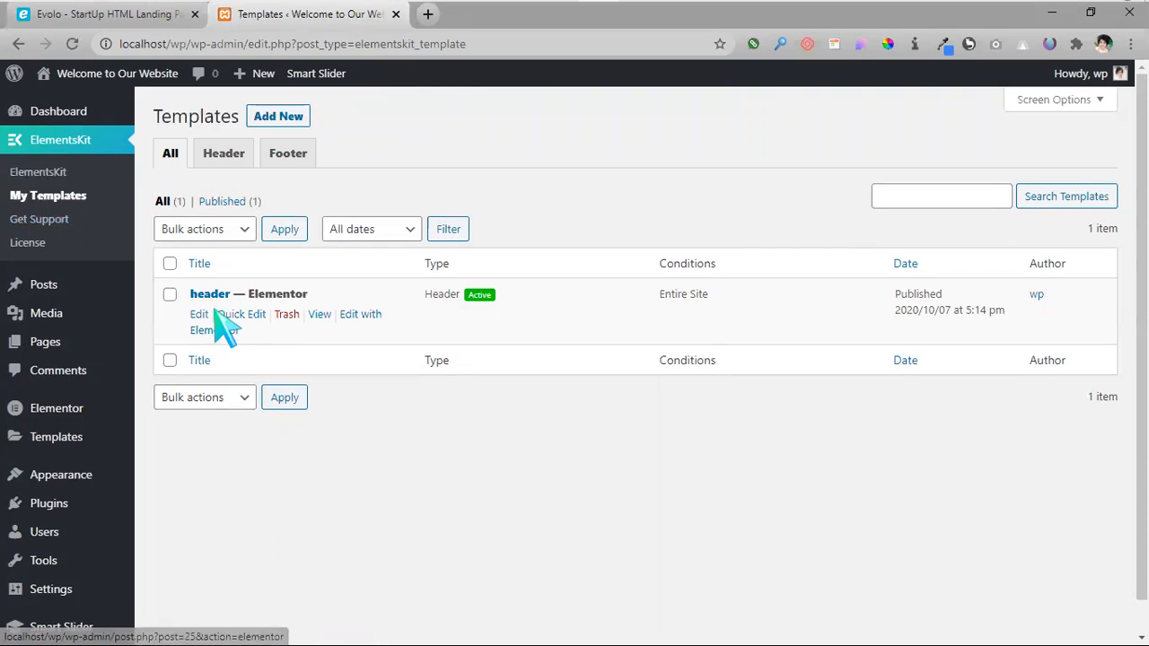
pyautogui.click(288, 316)
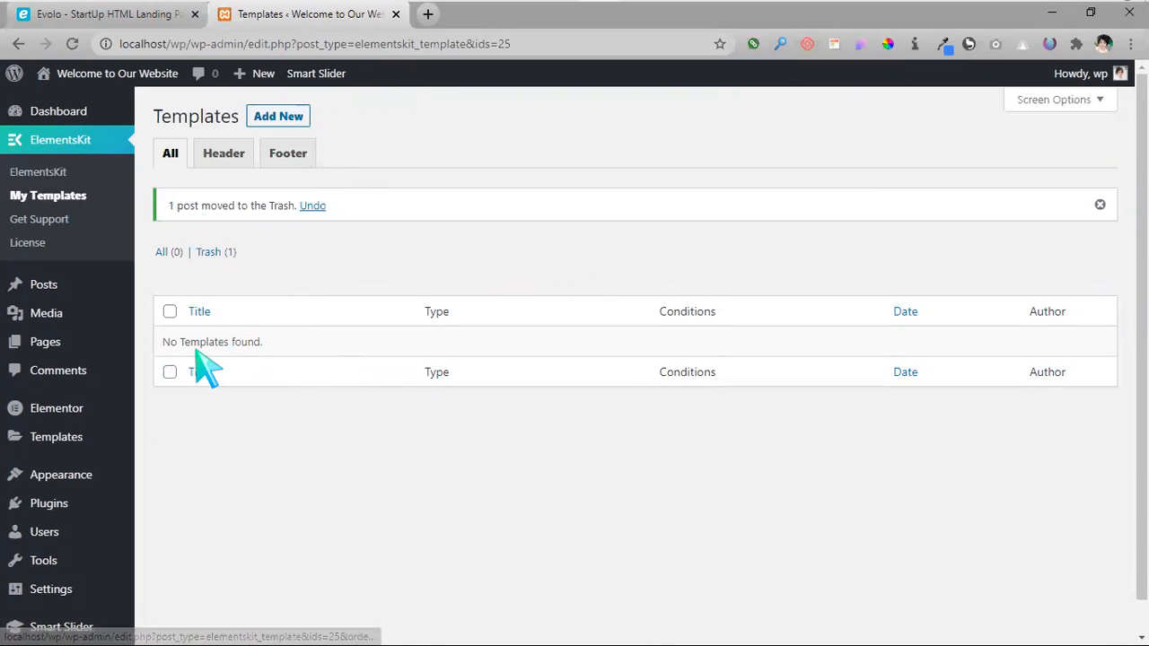
pyautogui.click(212, 260)
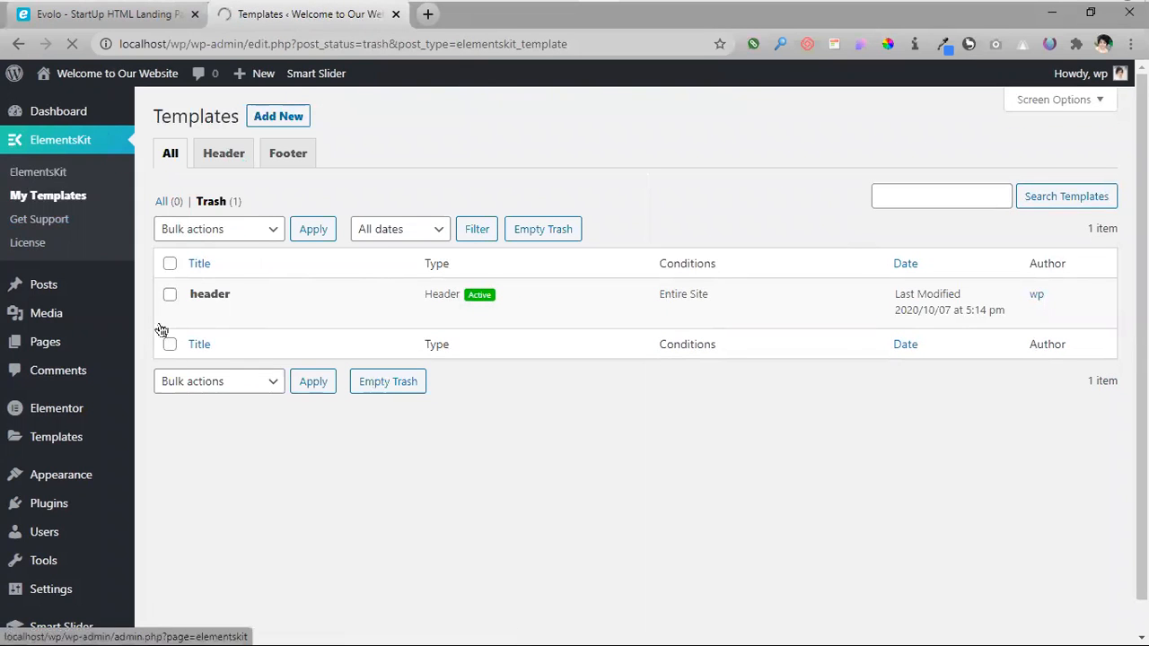
pyautogui.moveTo(264, 320)
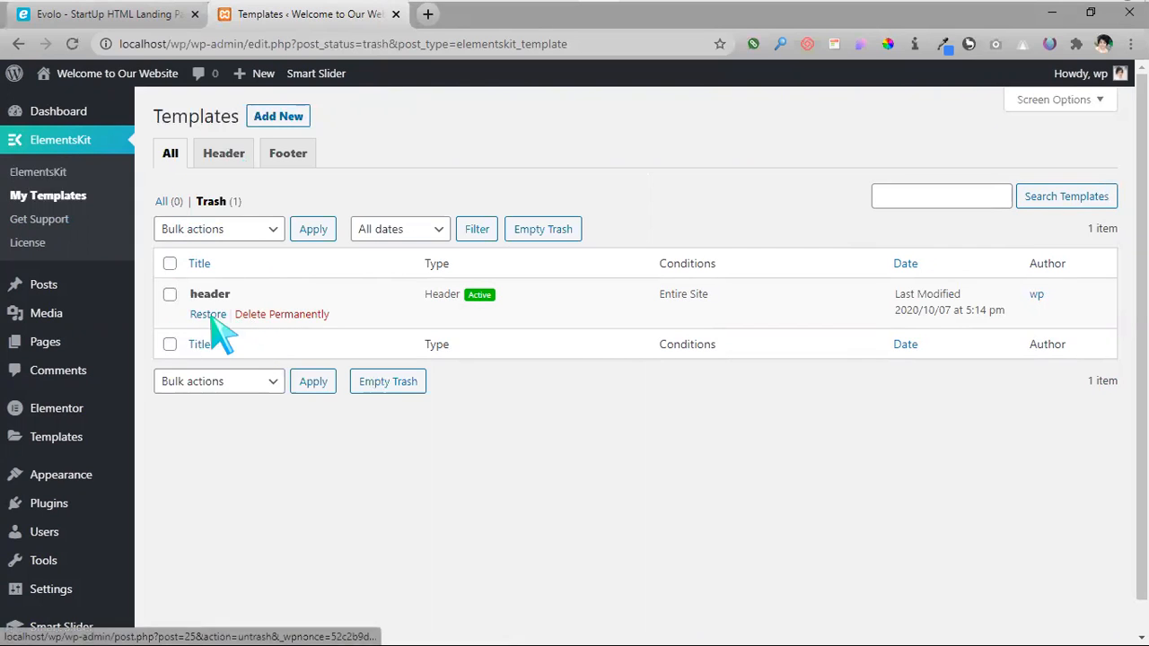
pyautogui.click(260, 316)
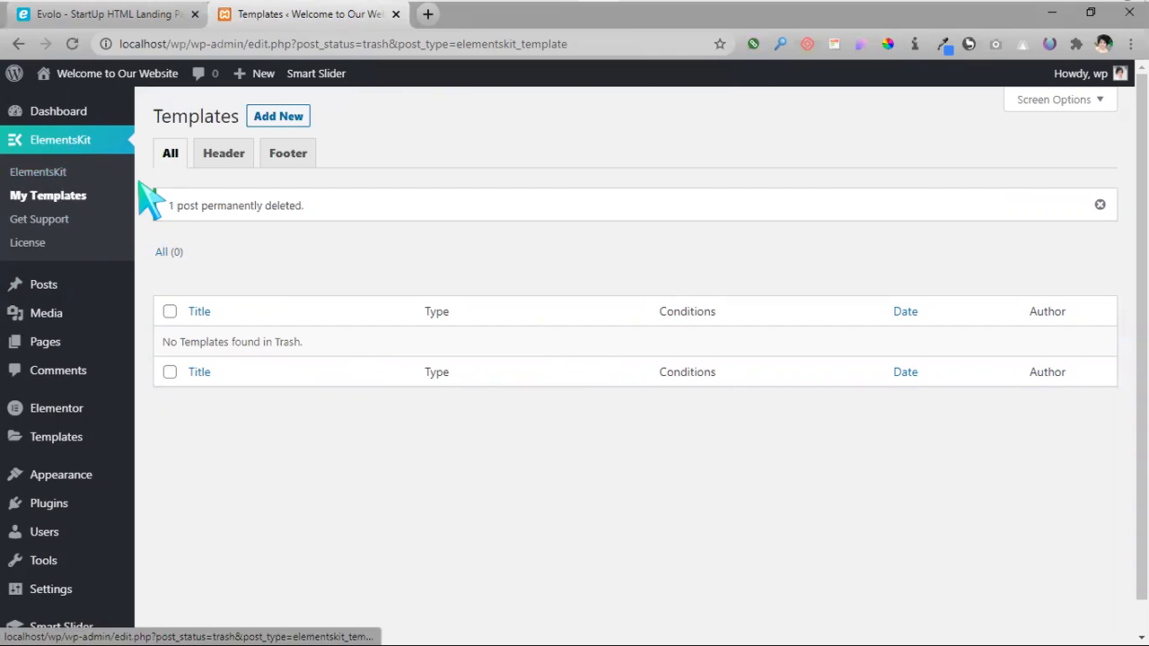
# - Start a new ElementsKit template with the title "header" and the type Header
pyautogui.click(203, 156)
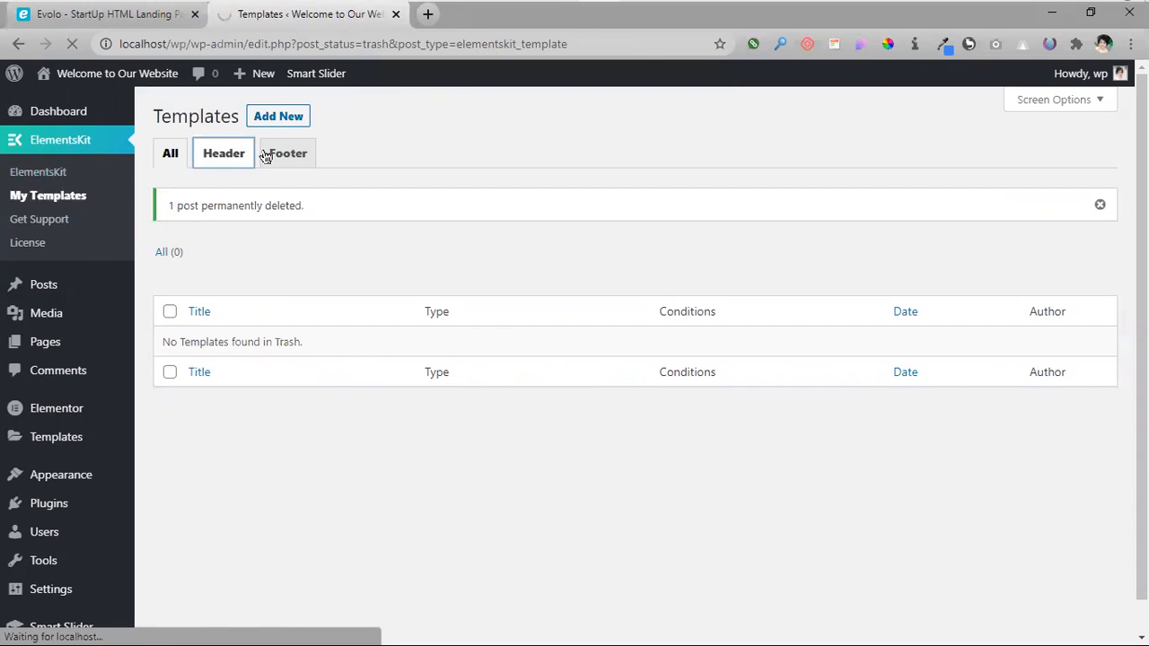
pyautogui.click(222, 159)
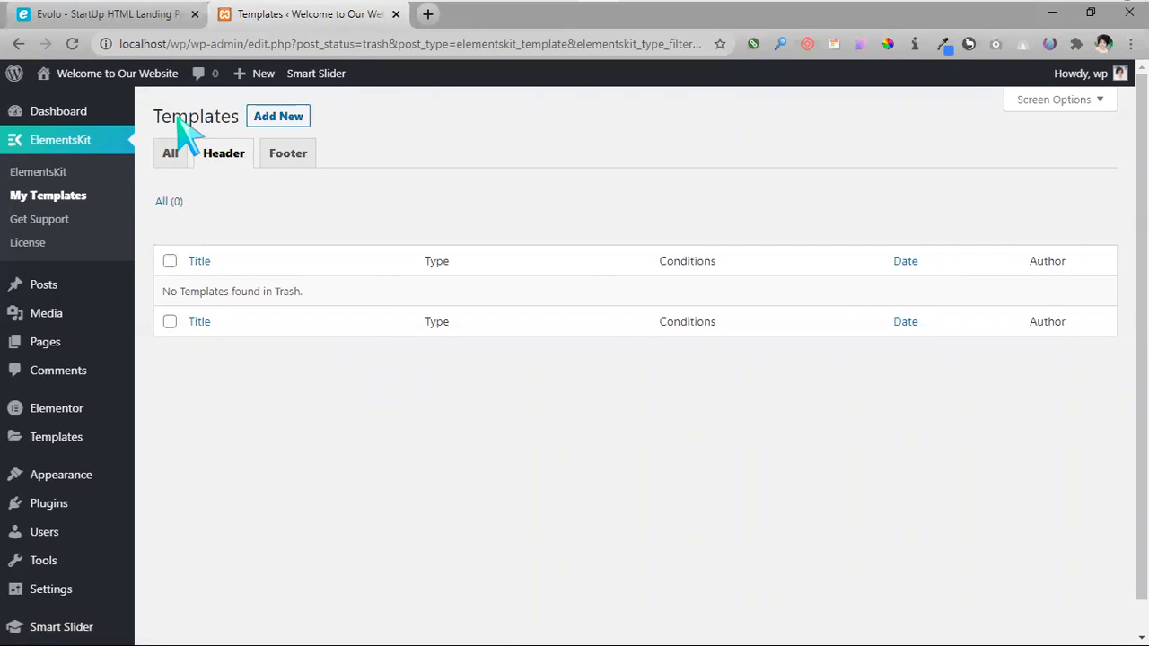
pyautogui.moveTo(154, 117); pyautogui.dragTo(239, 125)
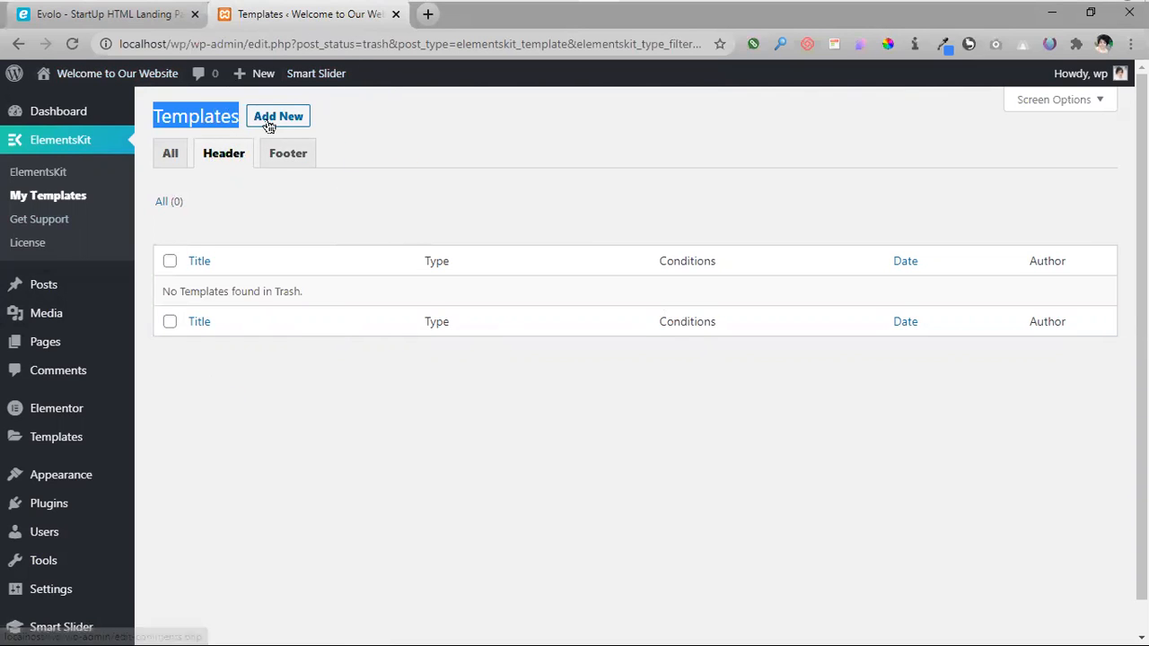
pyautogui.click(214, 126)
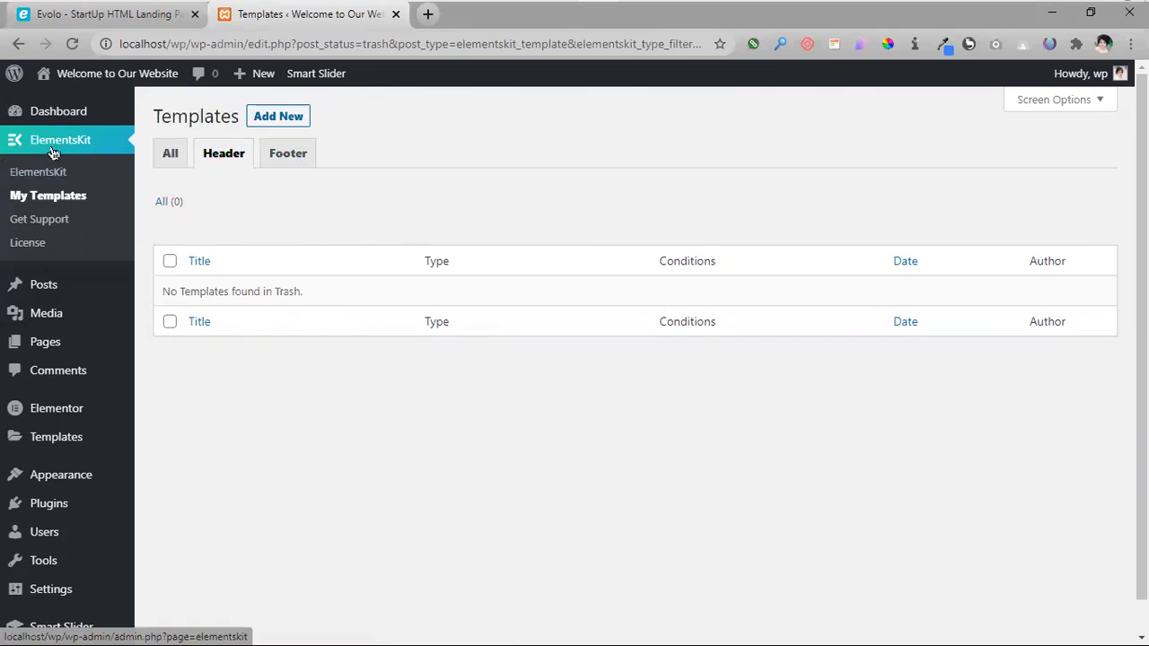
pyautogui.click(278, 118)
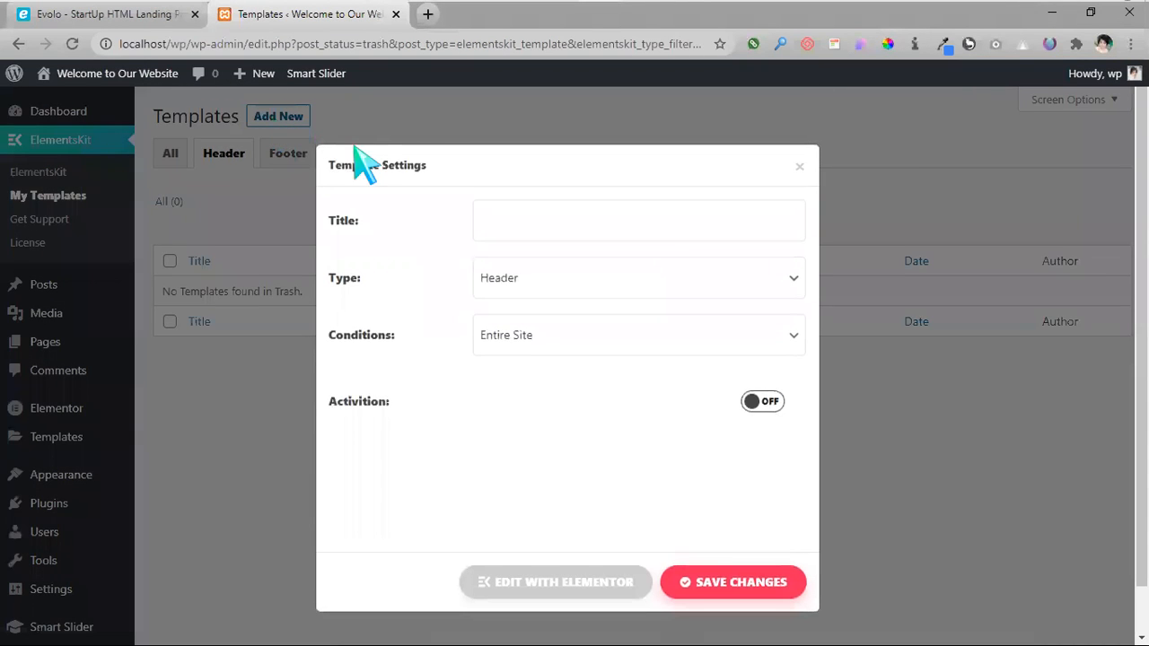
pyautogui.moveTo(329, 173); pyautogui.dragTo(436, 174)
pyautogui.moveTo(389, 223); pyautogui.dragTo(344, 226)
pyautogui.click(584, 231)
pyautogui.write('header')
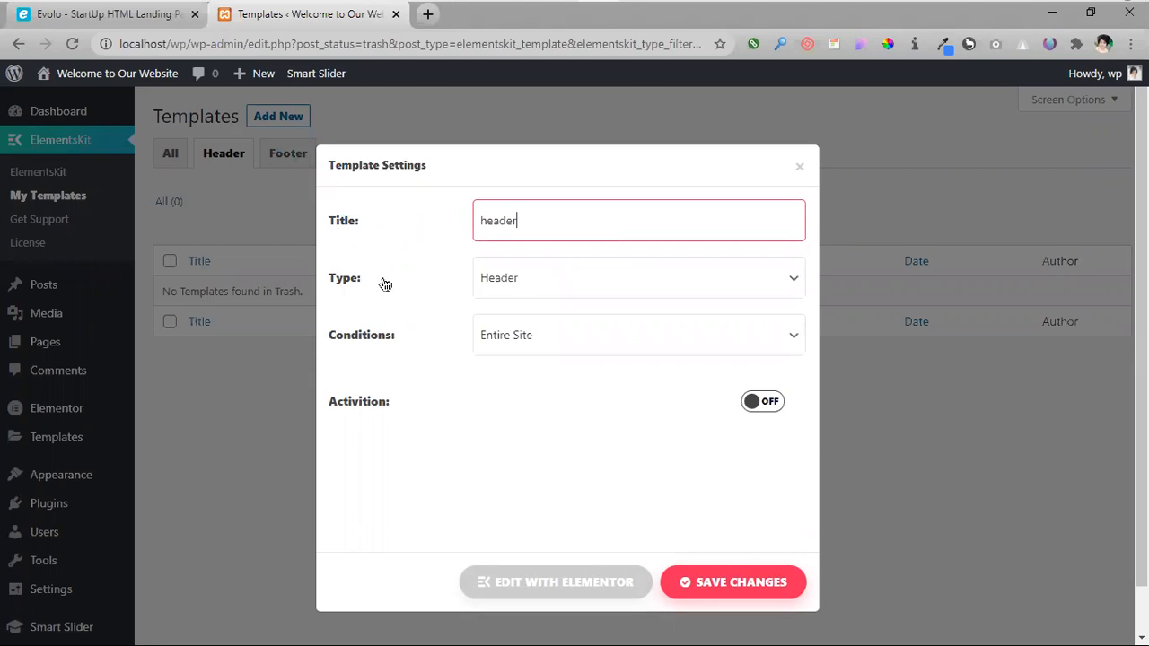
pyautogui.click(574, 292)
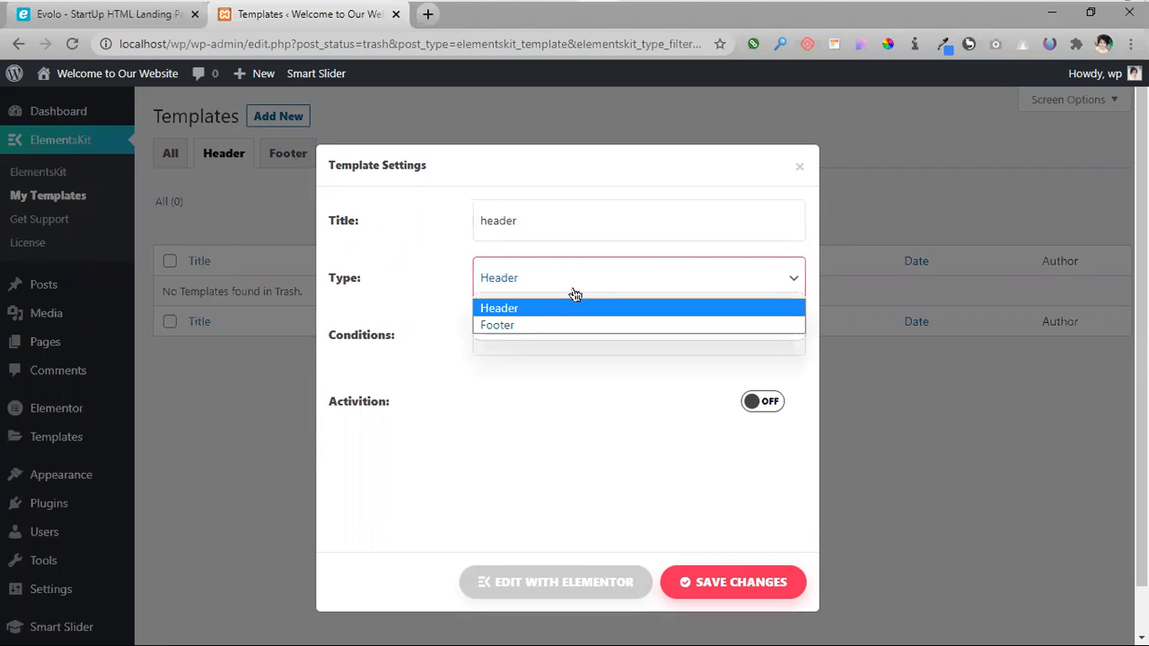
pyautogui.click(520, 287)
pyautogui.click(332, 354)
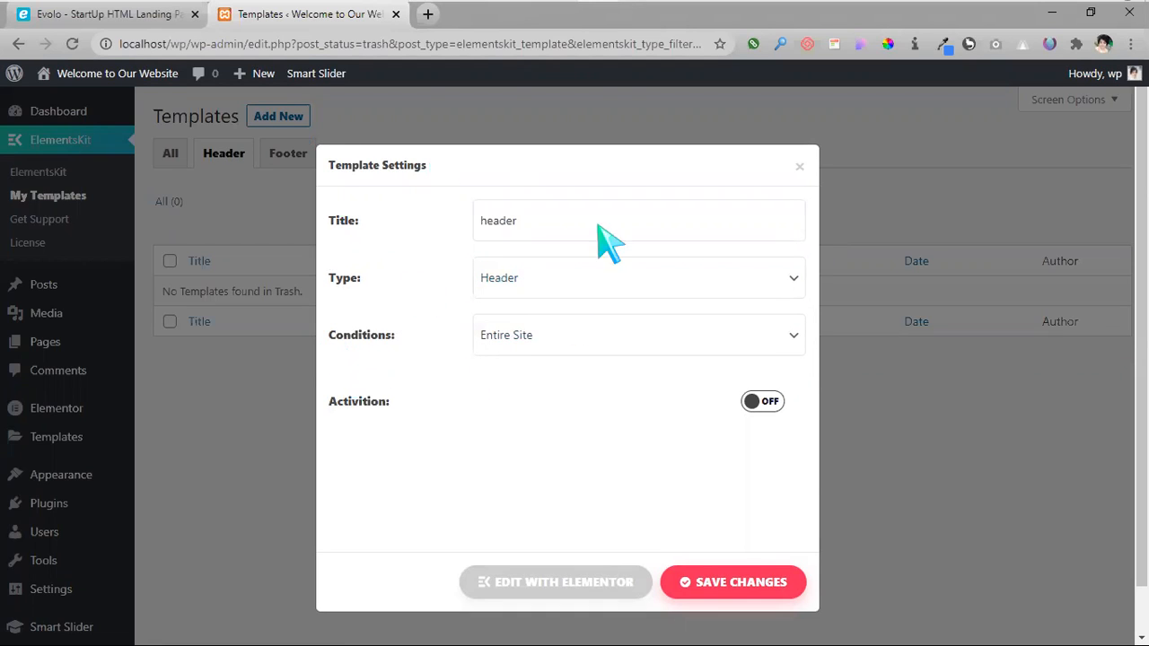
# - Try the Singular condition for the header template with the Selective Singular and All Posts options
pyautogui.click(718, 342)
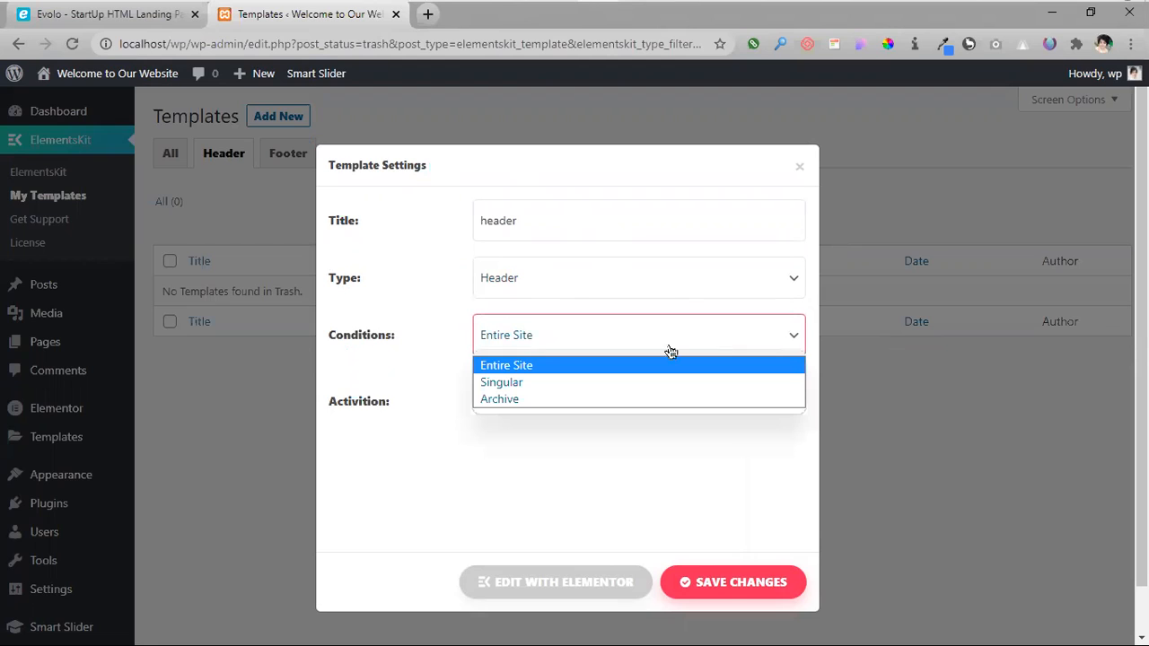
pyautogui.click(523, 386)
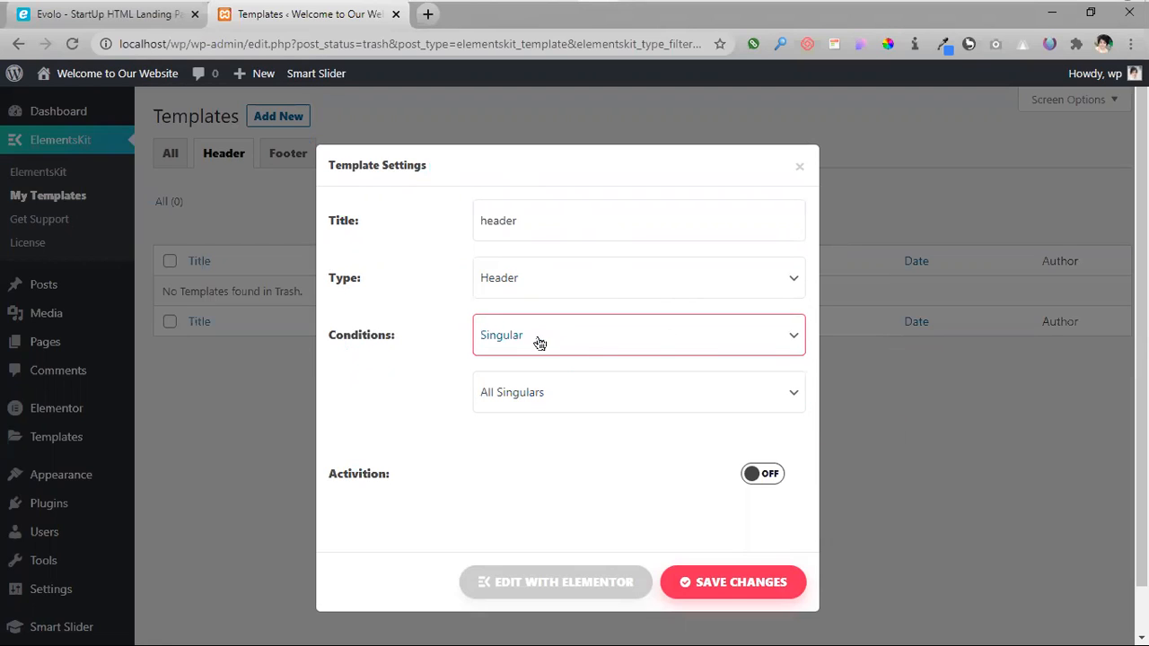
pyautogui.click(549, 399)
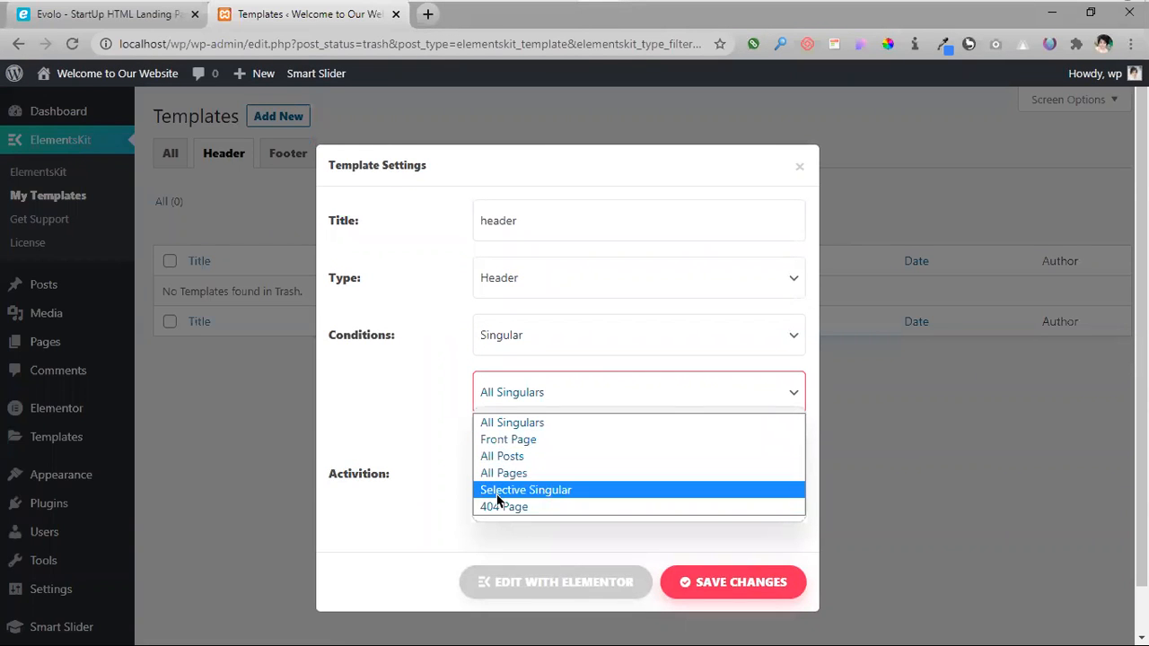
pyautogui.click(523, 496)
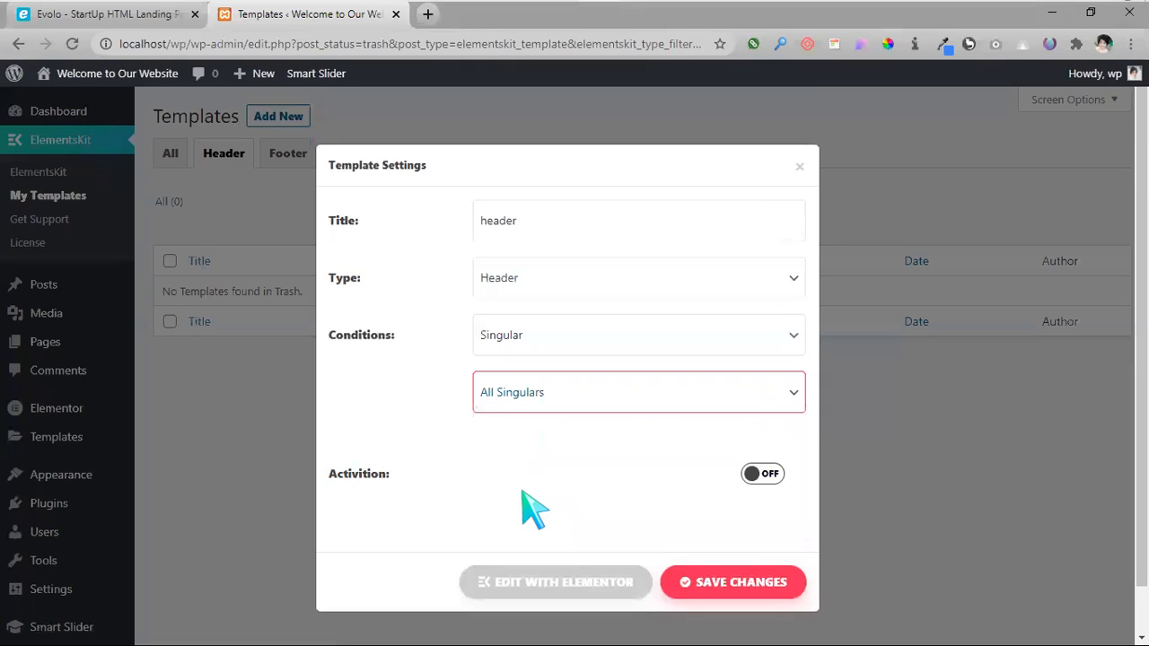
pyautogui.click(516, 454)
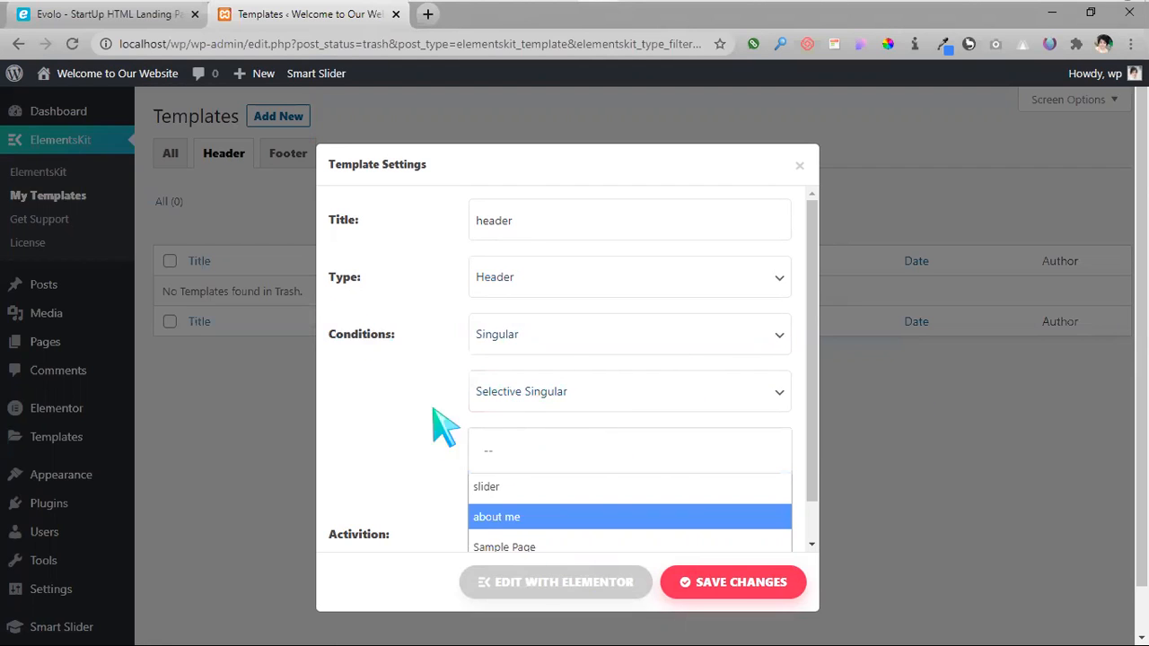
pyautogui.click(588, 399)
pyautogui.click(588, 398)
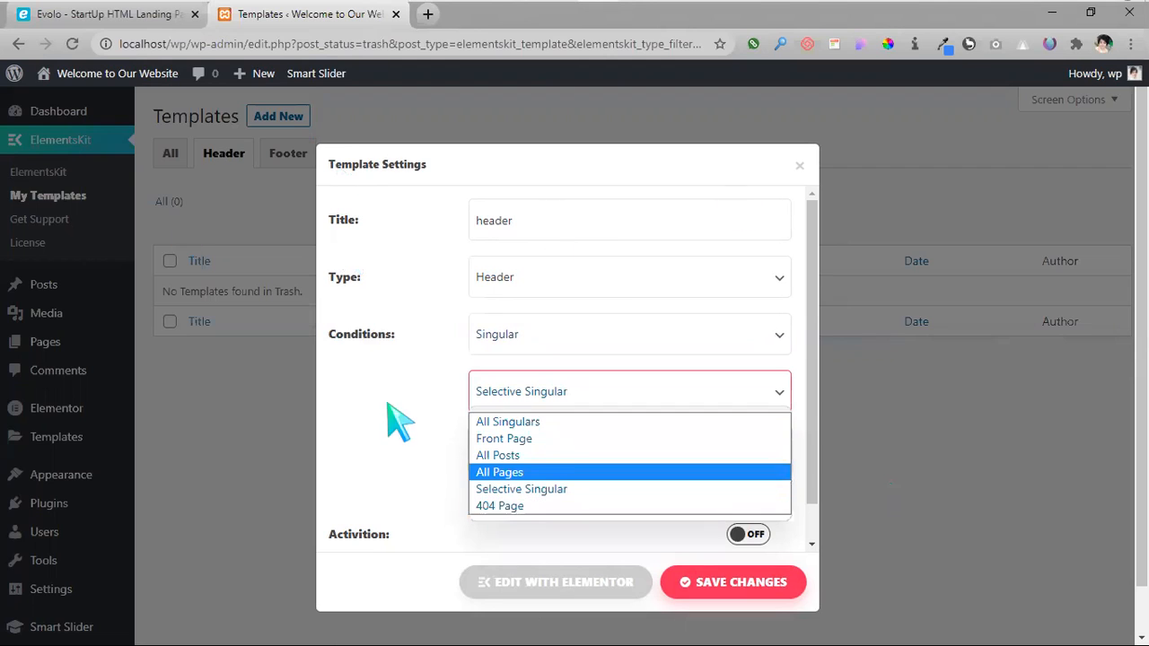
pyautogui.click(484, 456)
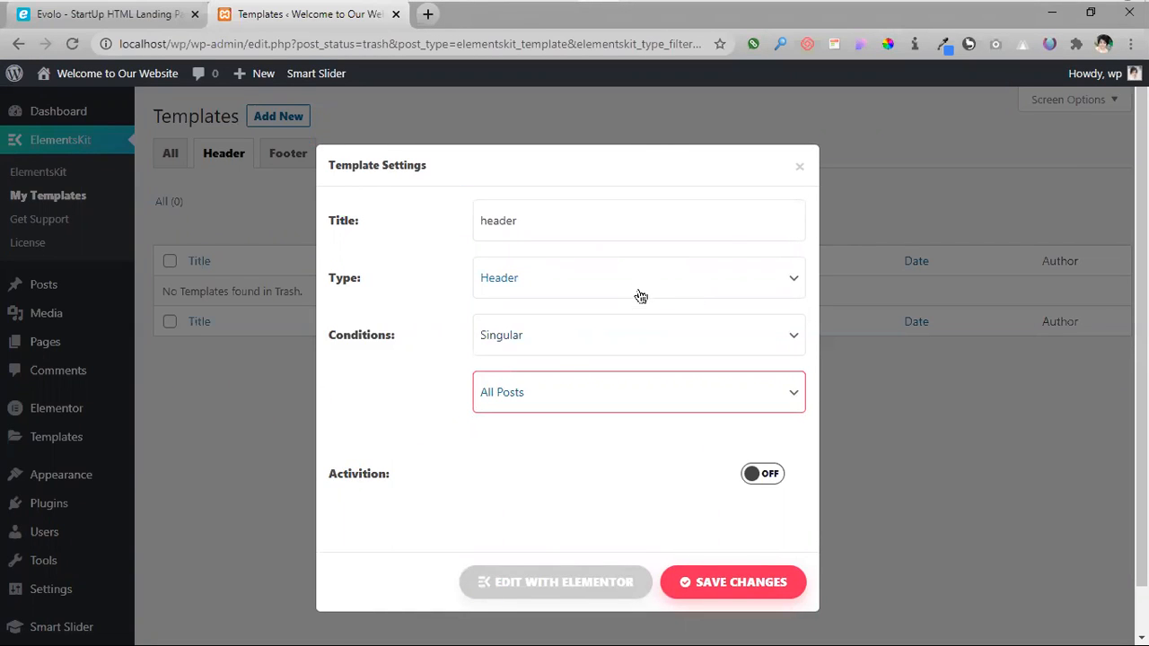
pyautogui.click(525, 390)
pyautogui.click(516, 421)
# - Set the header template's condition to Entire Site, turn its activation on and save the template
pyautogui.click(603, 346)
pyautogui.click(556, 365)
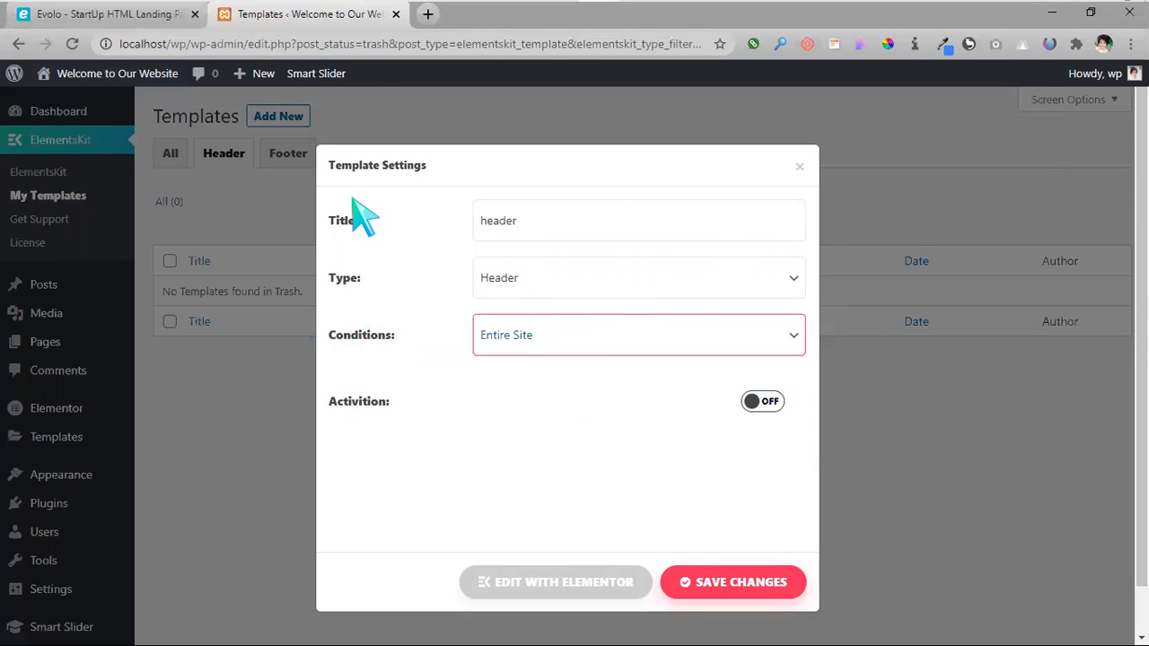
pyautogui.moveTo(353, 416); pyautogui.dragTo(454, 421)
pyautogui.click(454, 421)
pyautogui.click(753, 404)
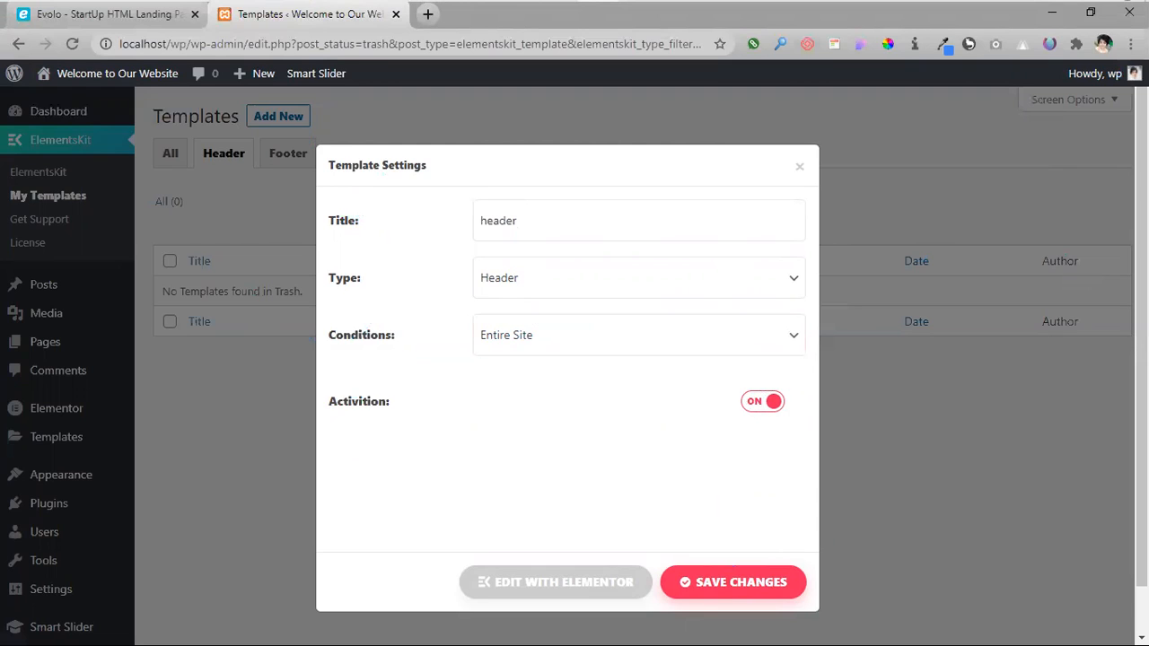
pyautogui.click(702, 588)
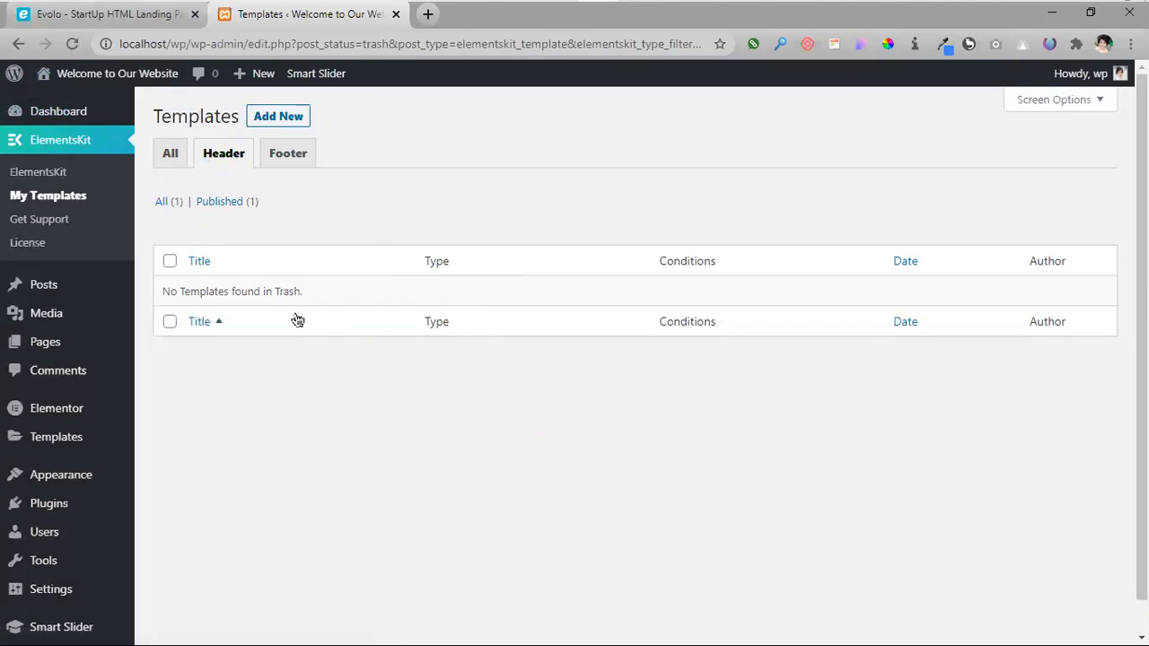
# - Check the All and Header template lists for the saved header template and reload the page
pyautogui.click(171, 155)
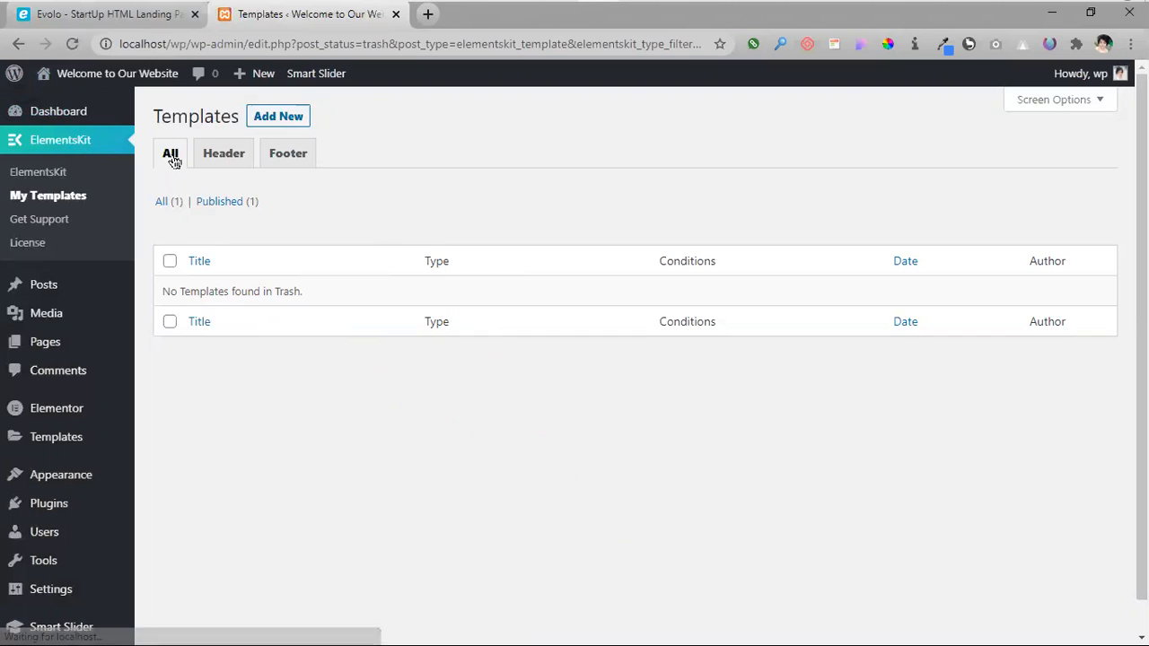
pyautogui.click(211, 162)
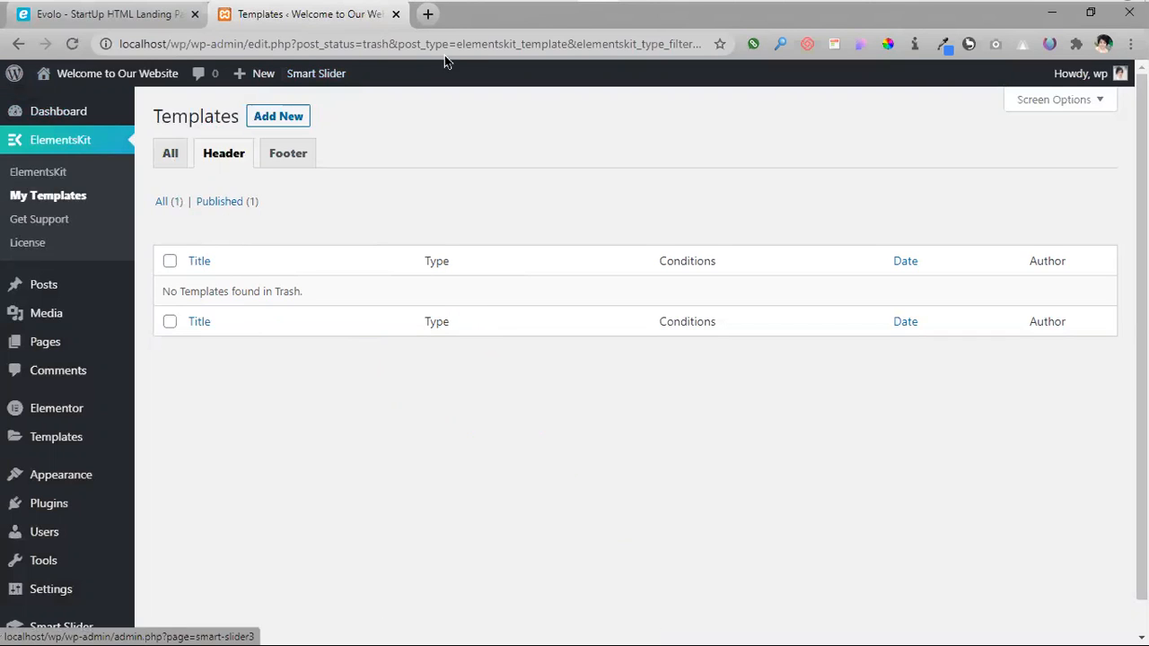
pyautogui.click(296, 44)
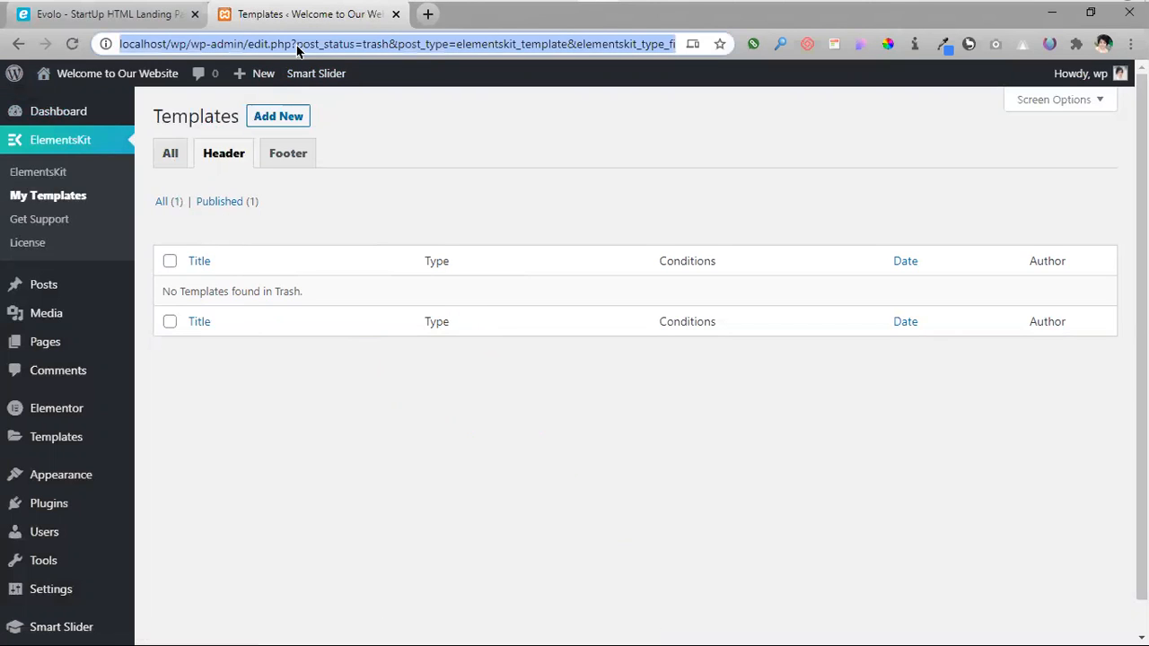
pyautogui.press('Return')
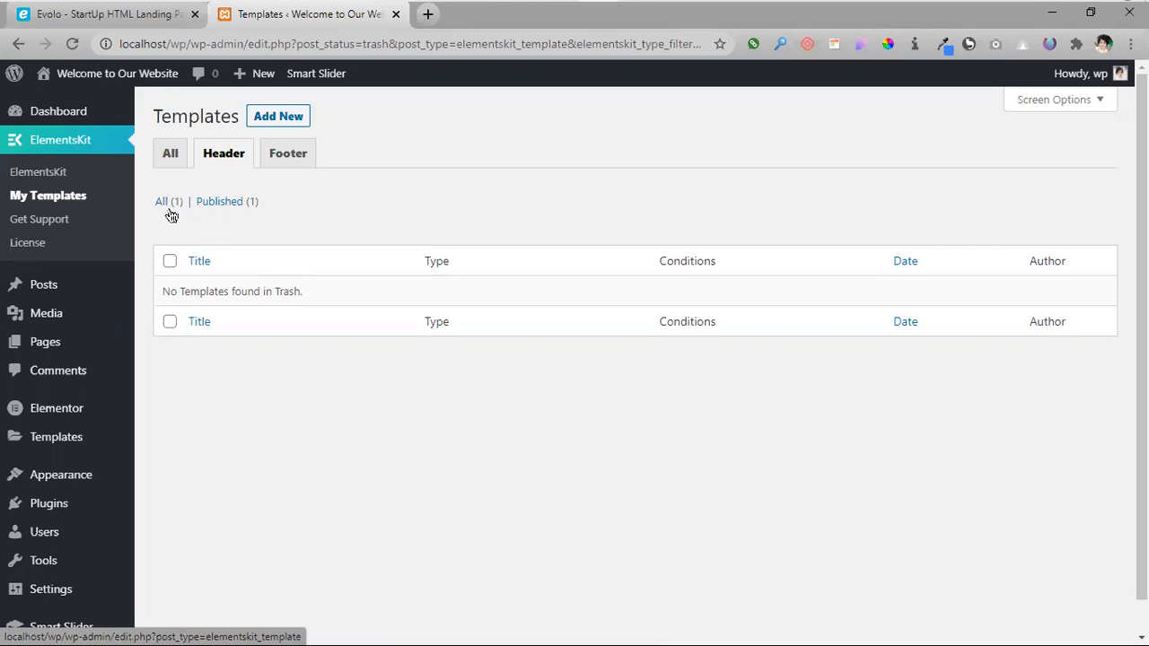
# - Return to the ElementsKit template list and review the header template's title, type, condition and activation settings
pyautogui.click(52, 175)
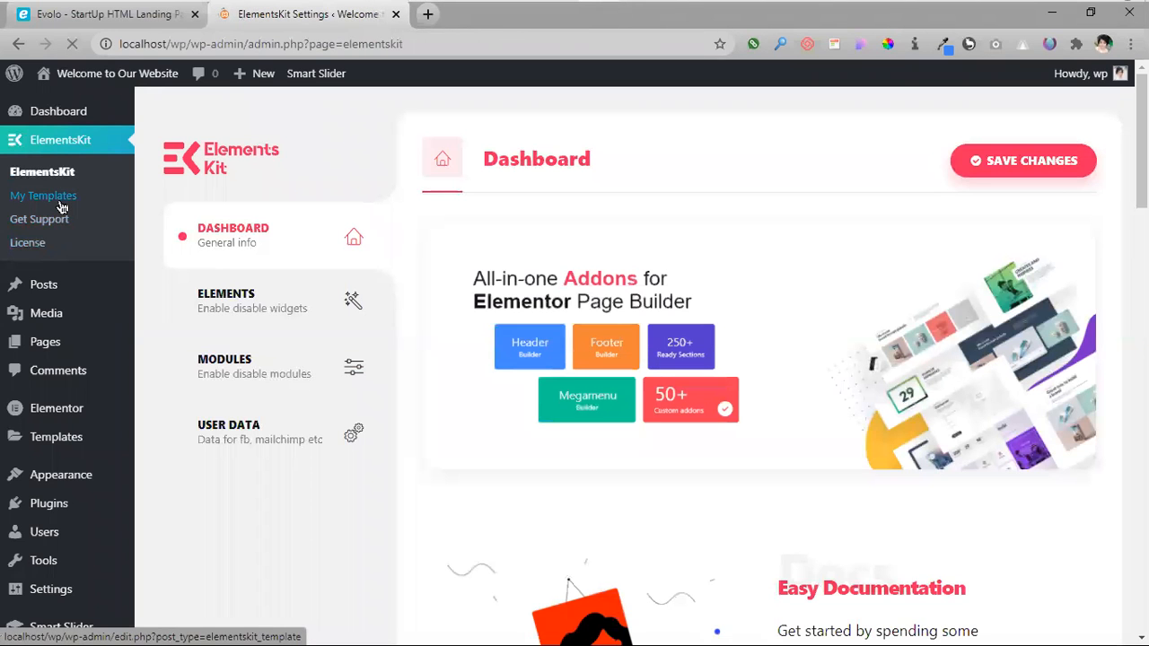
pyautogui.click(60, 206)
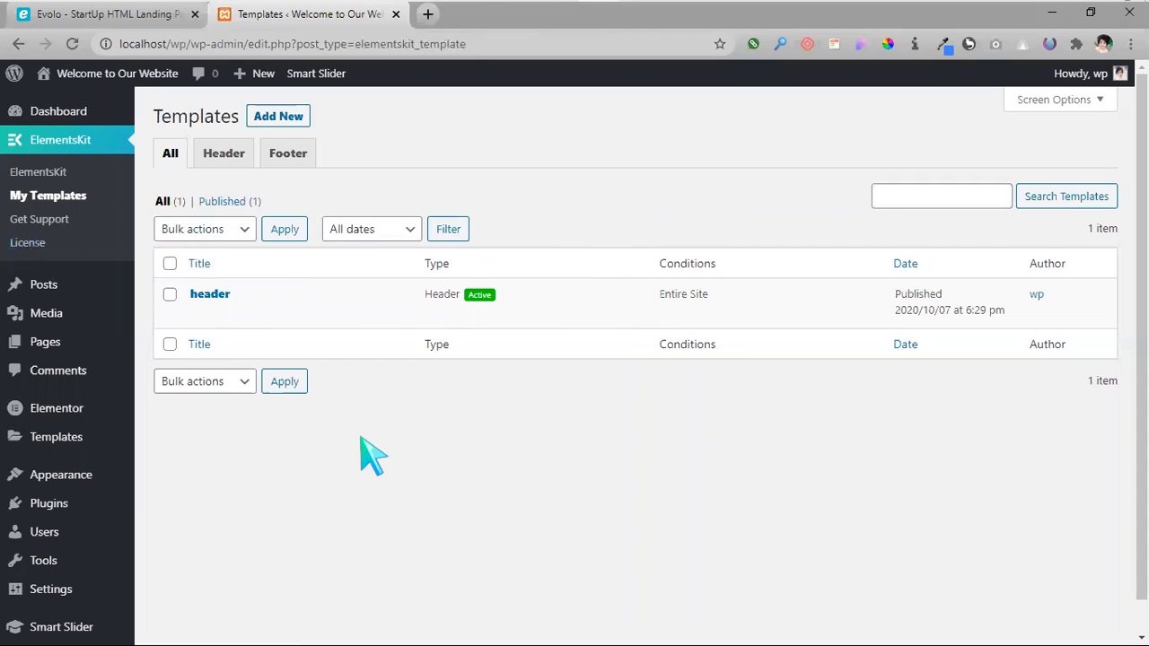
pyautogui.click(215, 296)
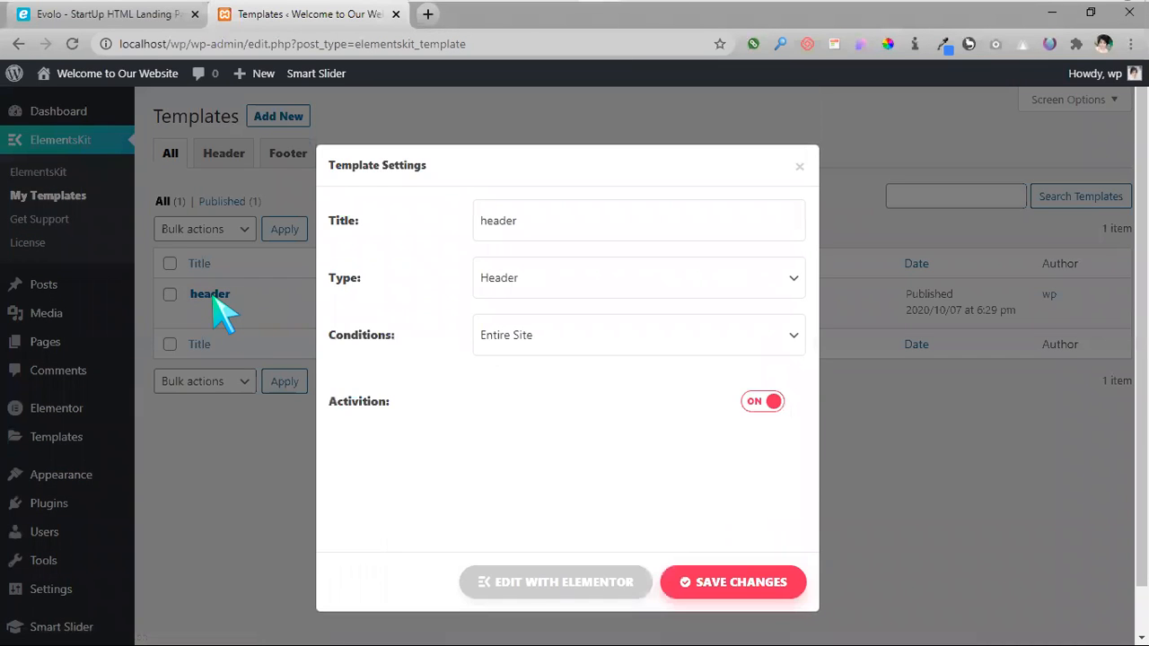
pyautogui.click(798, 167)
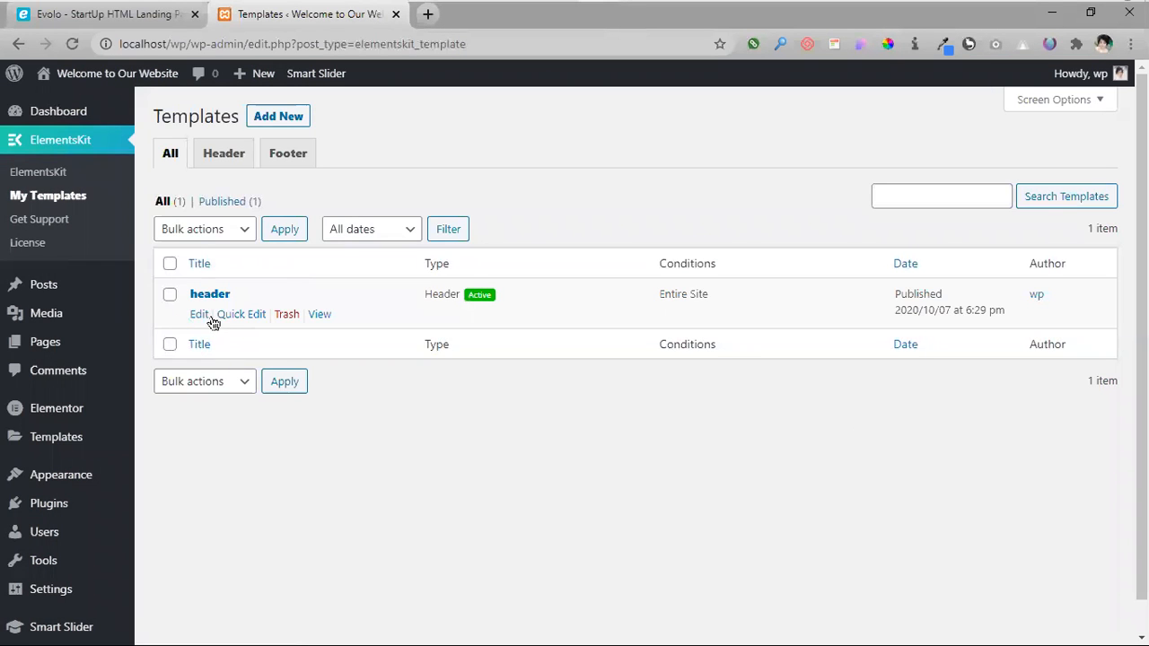
# - Save the header template's settings again and open the template for editing in Elementor
pyautogui.click(198, 316)
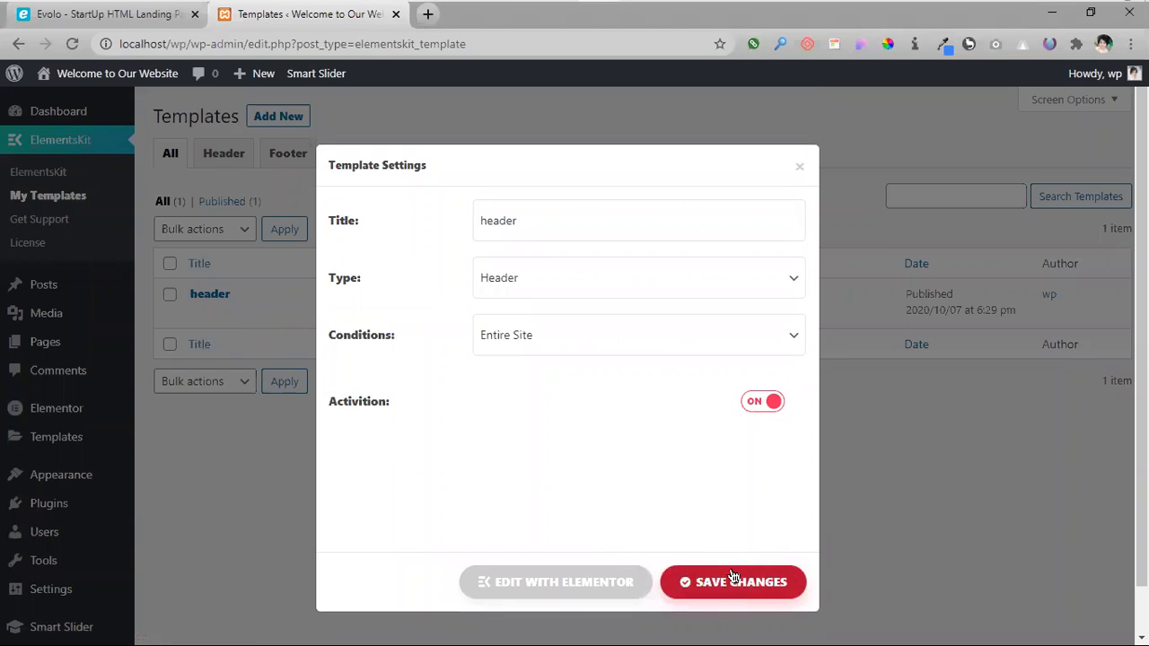
pyautogui.click(731, 577)
pyautogui.click(732, 585)
pyautogui.click(579, 597)
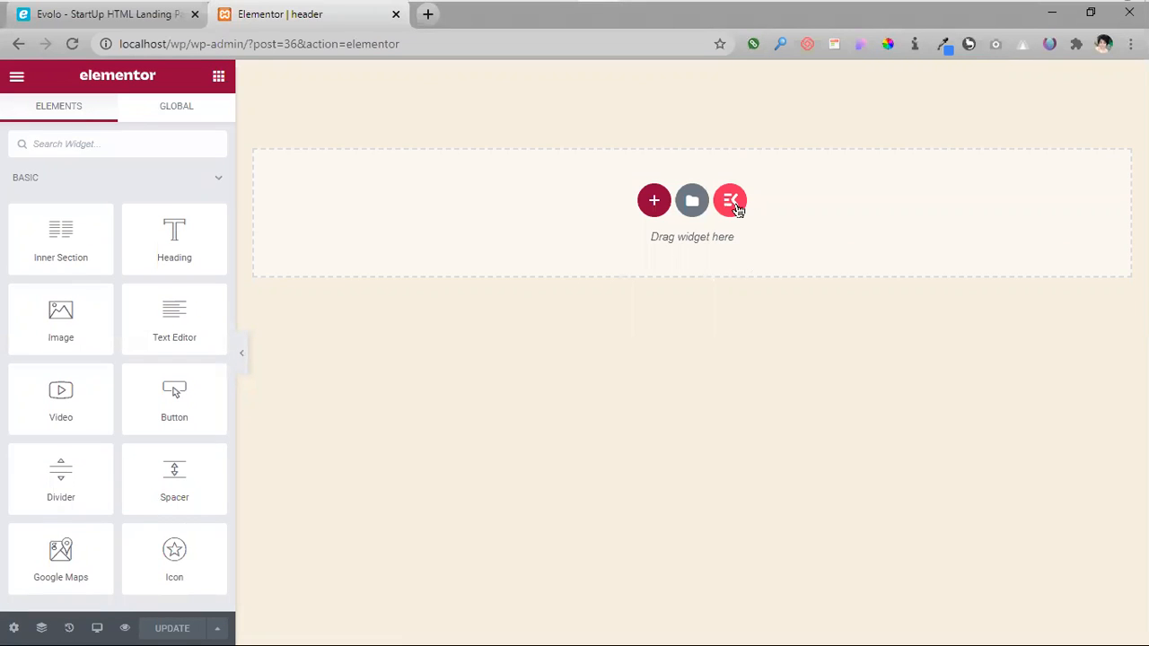
# - Open the ElementsKit template library and compare its ready pages with the Evolo page's hero and header
pyautogui.click(732, 203)
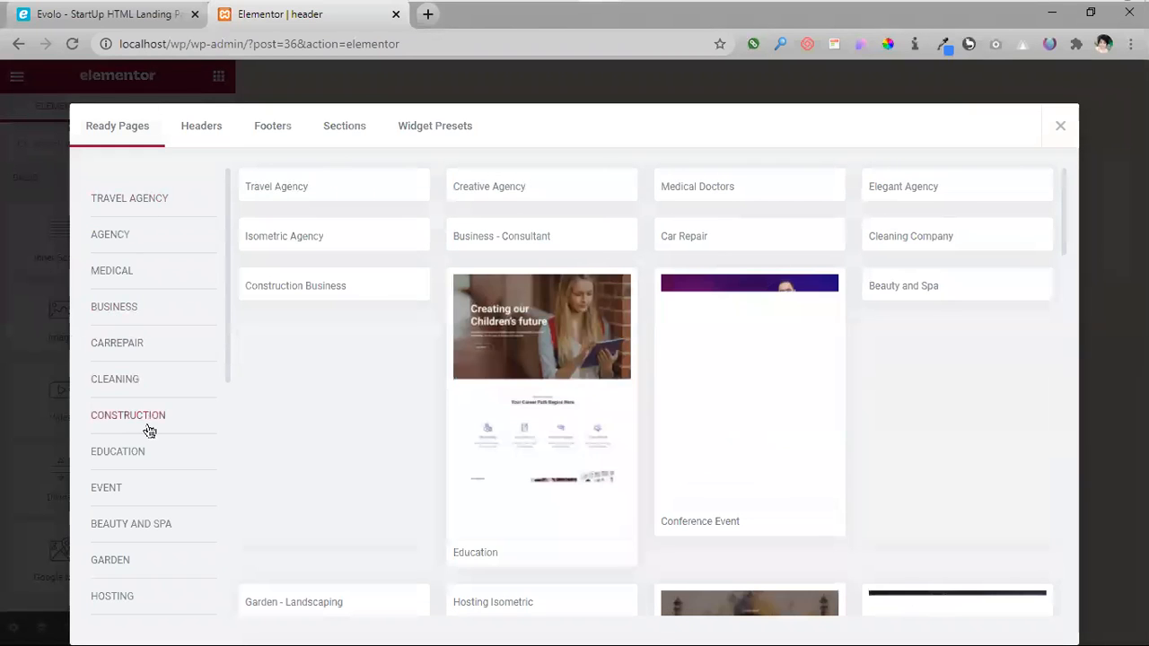
pyautogui.scroll(-2, 149, 432)
pyautogui.scroll(2, 108, 377)
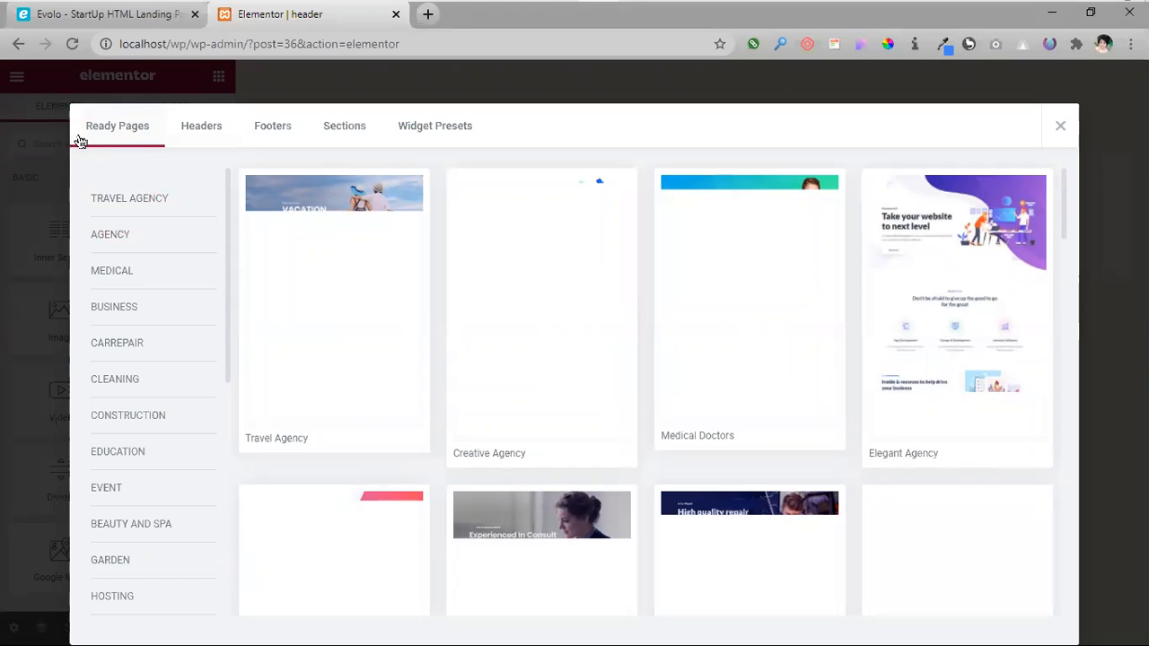
pyautogui.click(93, 25)
pyautogui.scroll(5, 534, 341)
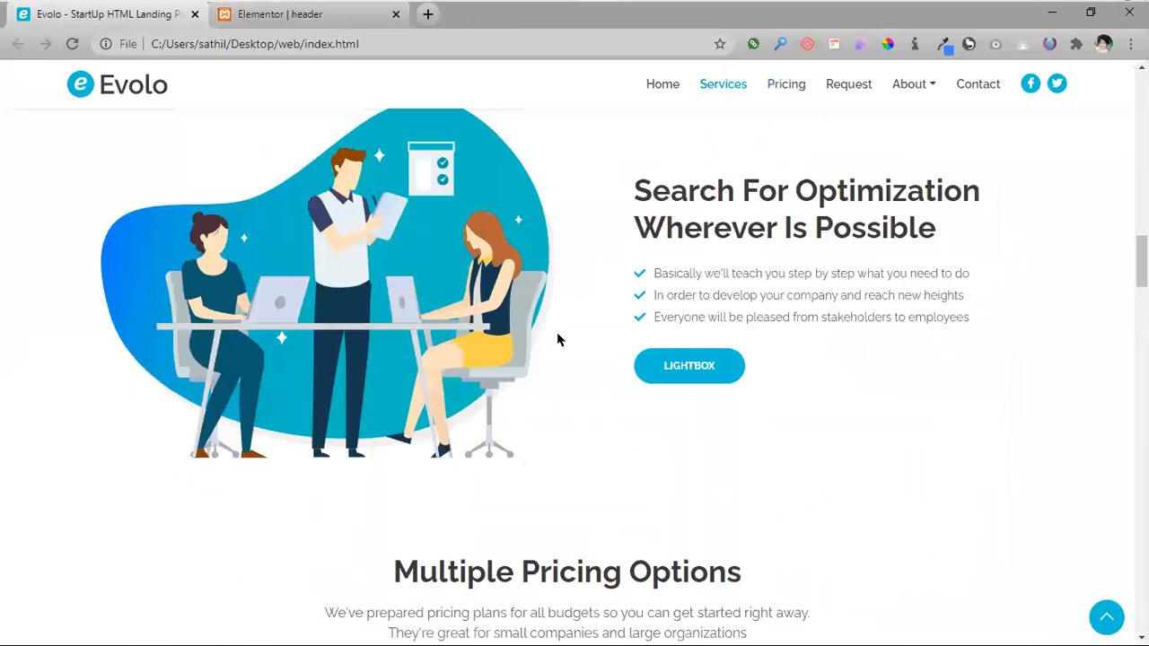
pyautogui.scroll(5, 628, 346)
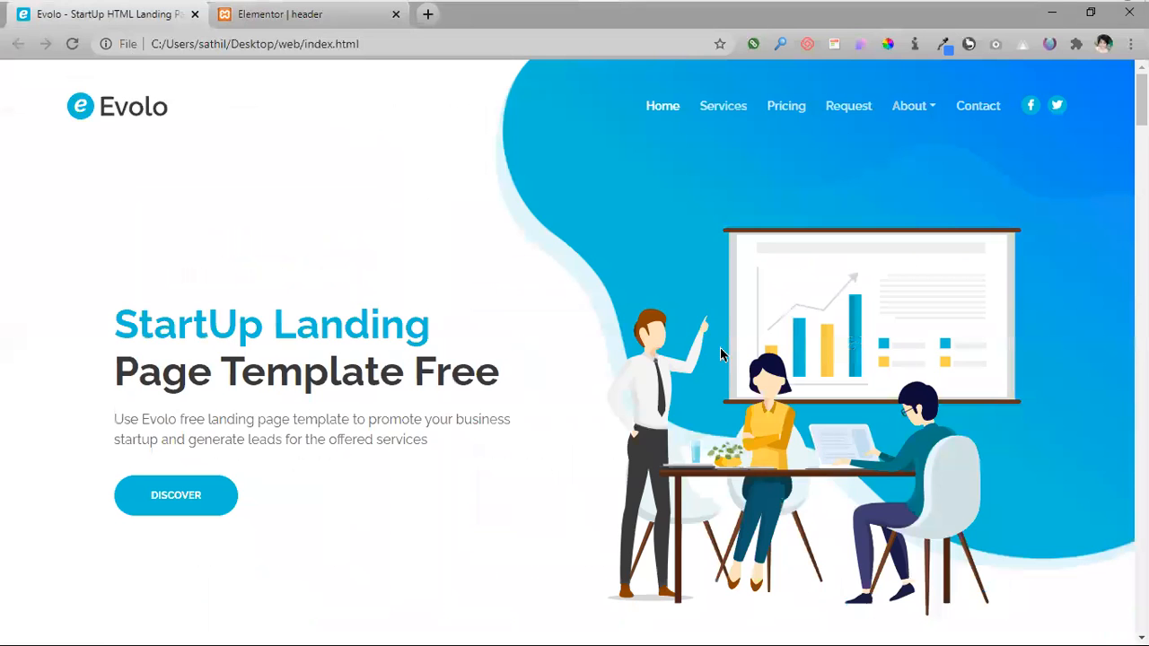
pyautogui.click(284, 16)
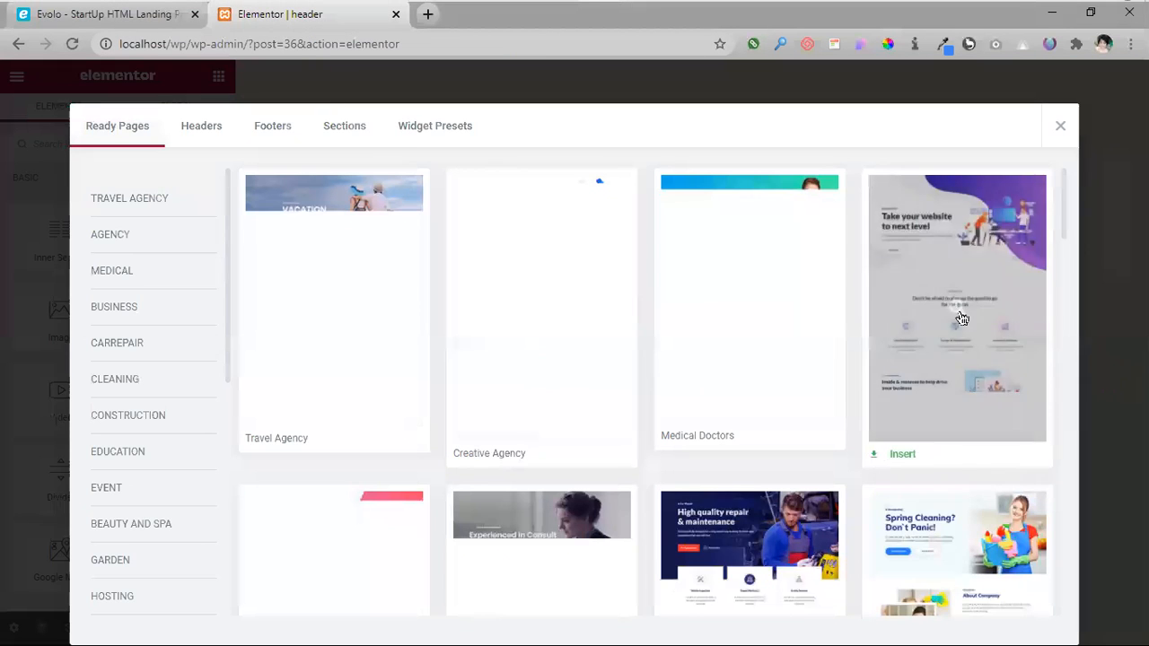
# - Preview the Elegant Agency ready page from its hero to its blog section without inserting it, and close the library
pyautogui.click(959, 321)
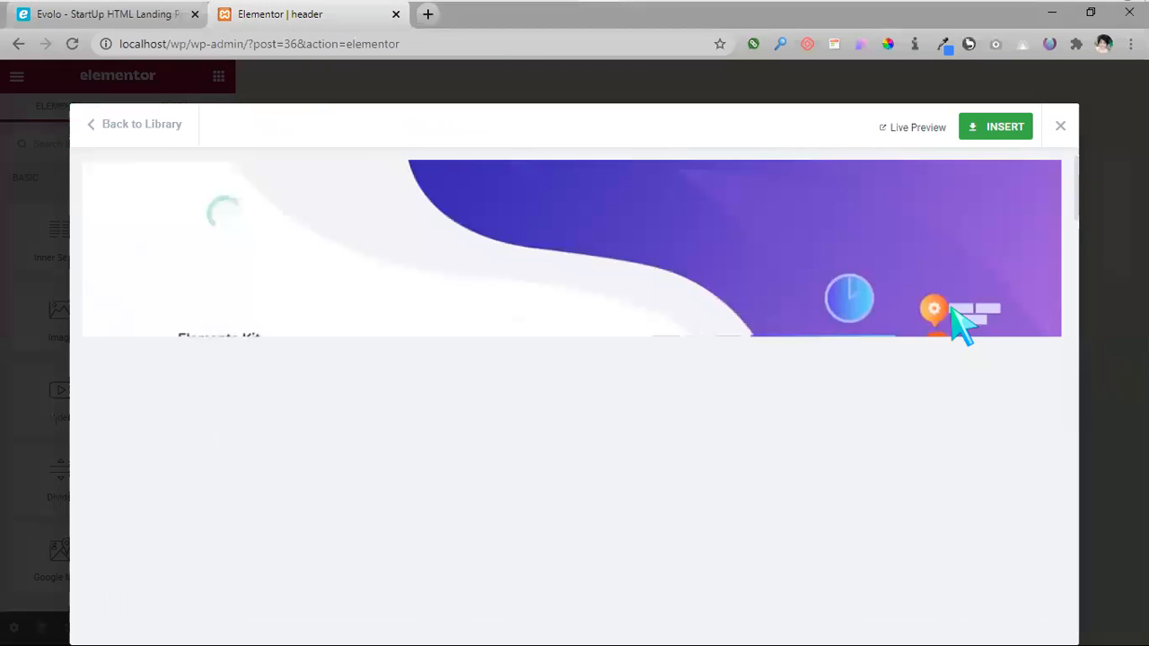
pyautogui.scroll(-3, 785, 422)
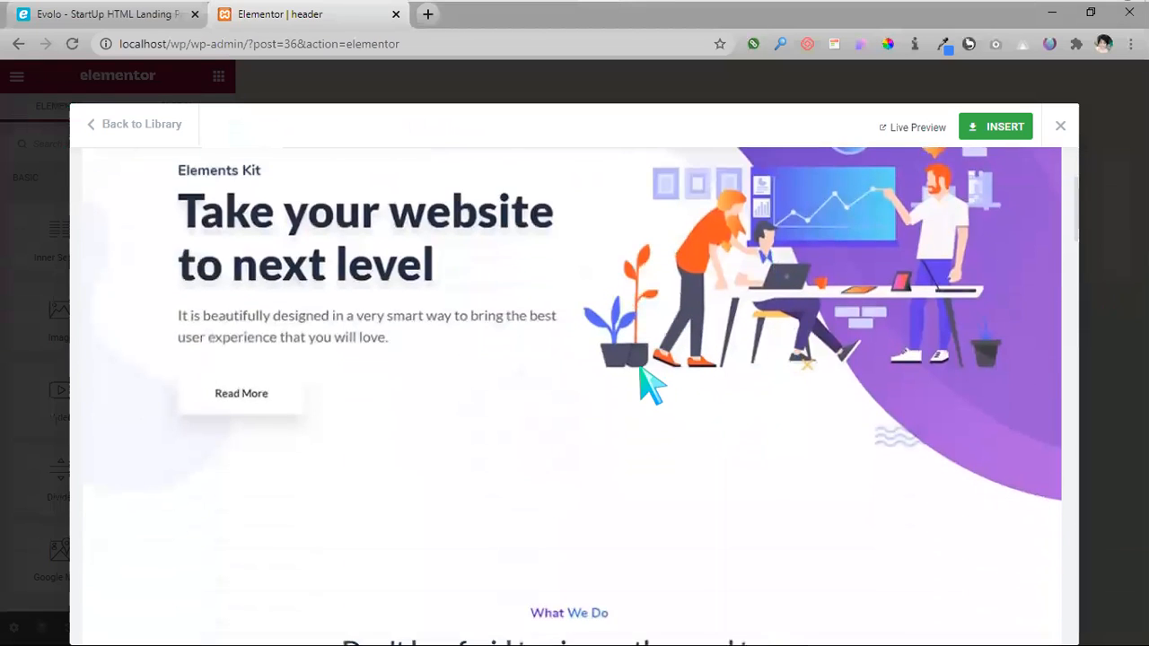
pyautogui.scroll(-8, 655, 498)
pyautogui.scroll(-15, 664, 467)
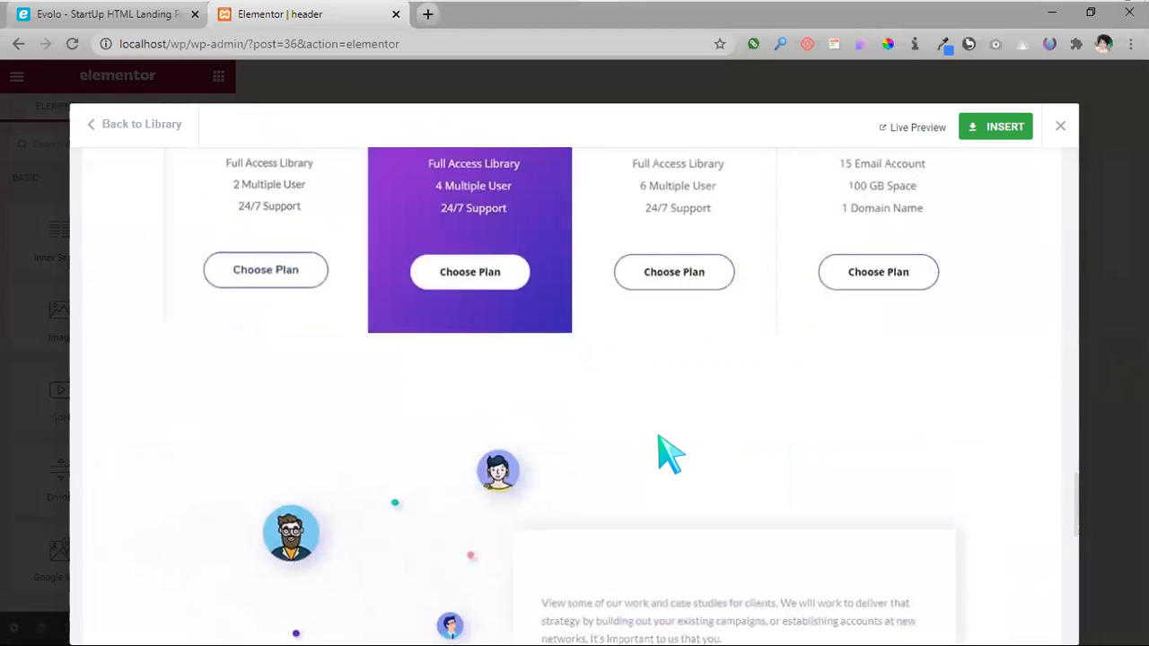
pyautogui.scroll(4, 668, 453)
pyautogui.scroll(-10, 666, 440)
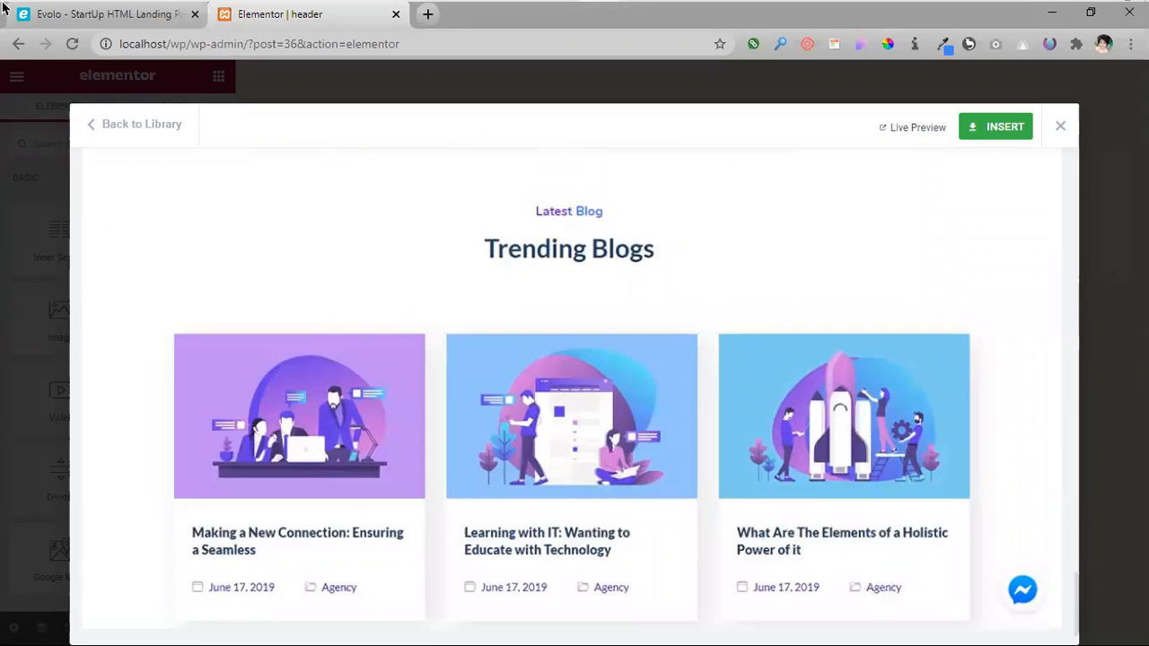
pyautogui.click(1060, 129)
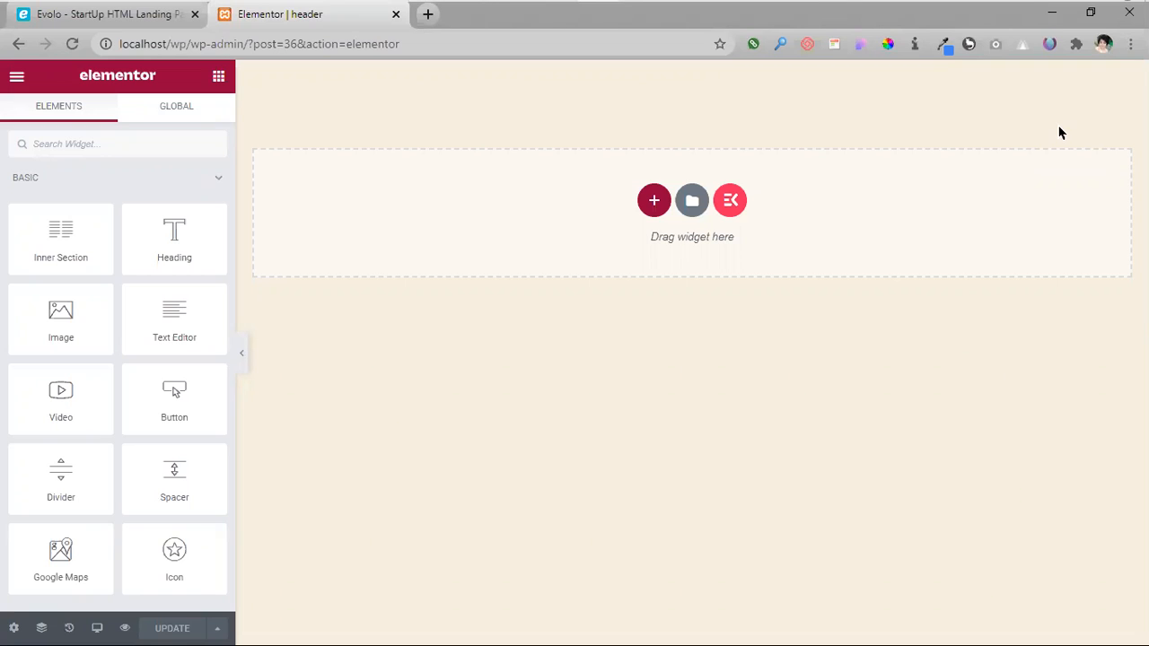
# - Examine the Evolo page's navigation bar, hero and Trusted By section and return to the header template
pyautogui.click(45, 20)
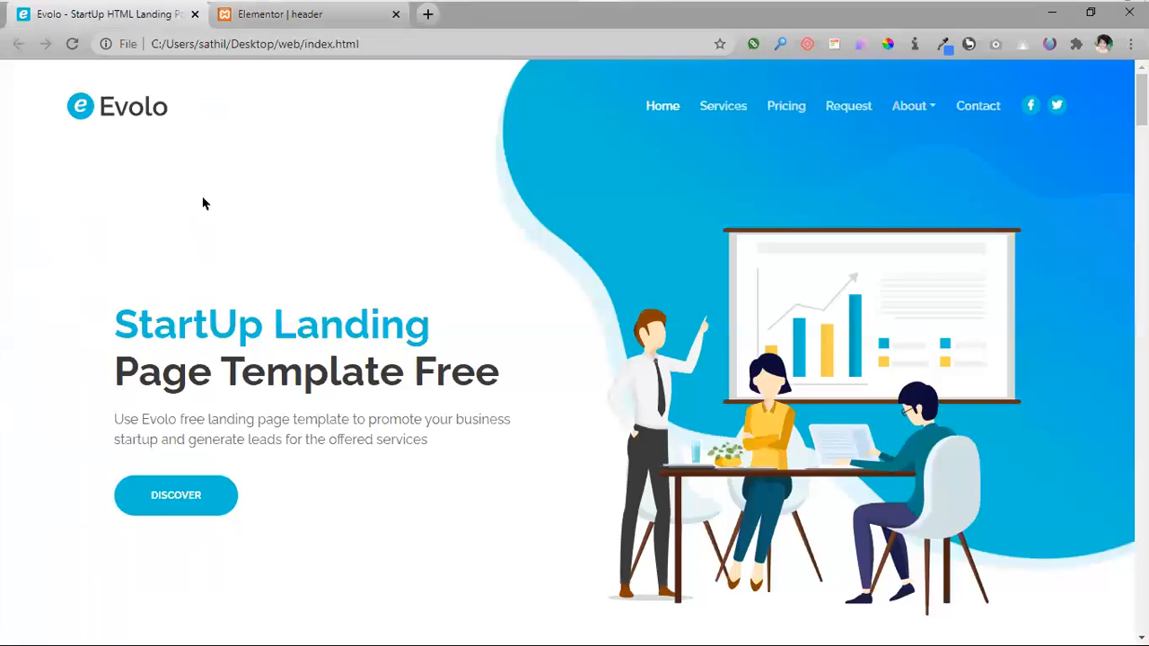
pyautogui.click(256, 22)
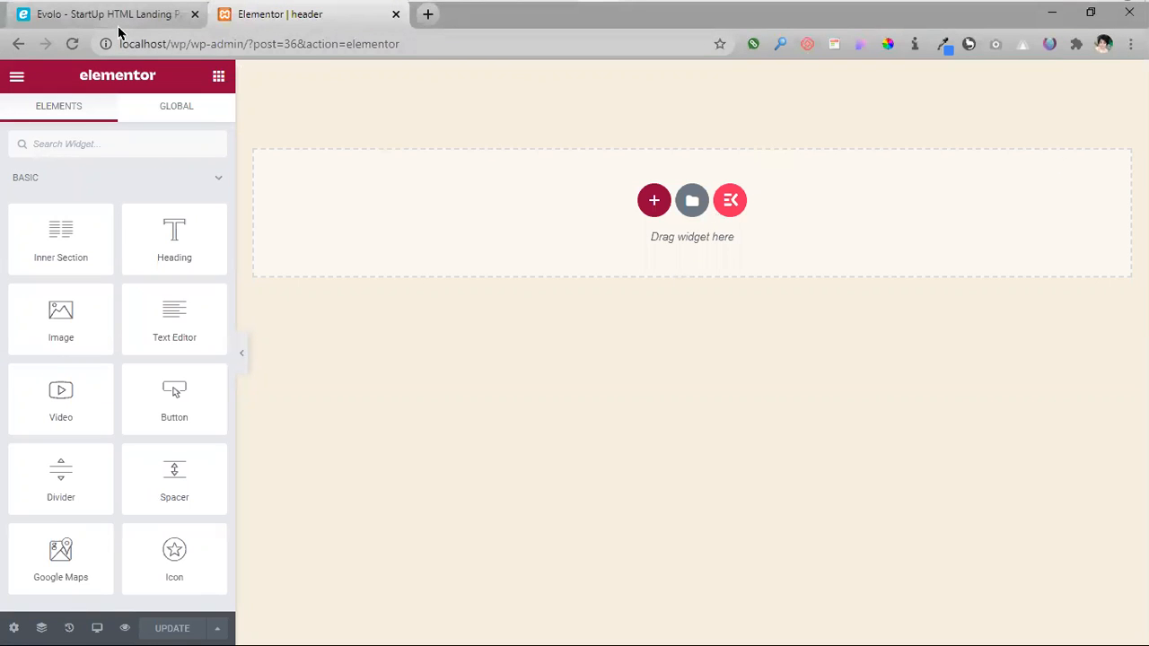
pyautogui.click(47, 18)
pyautogui.scroll(-4, 484, 312)
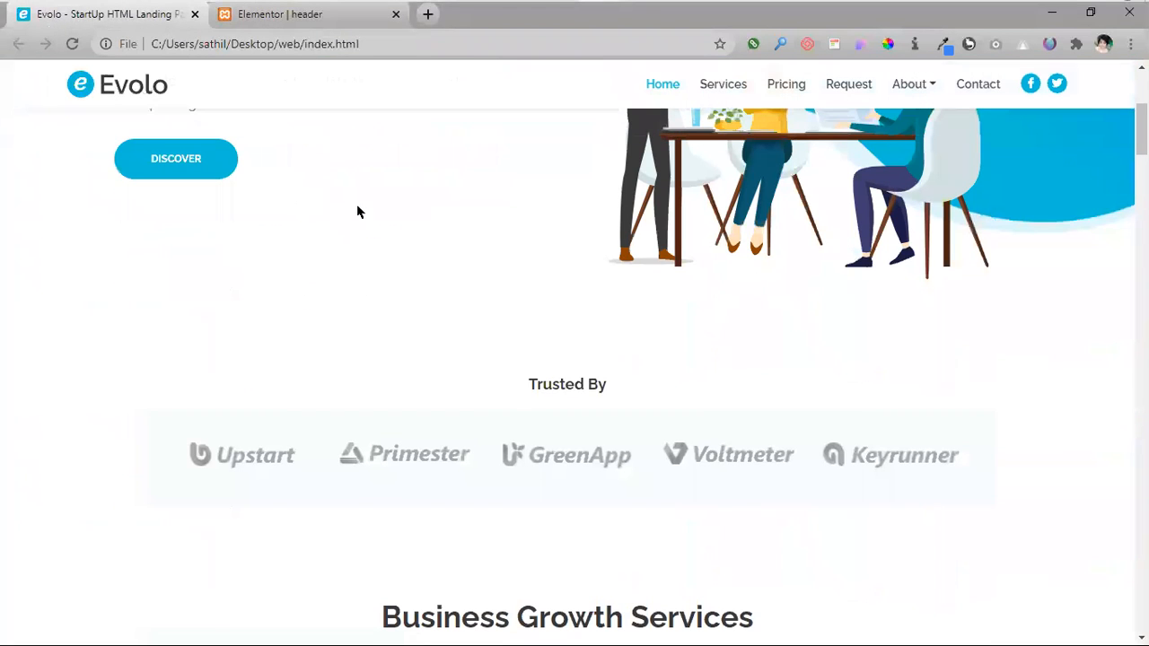
pyautogui.scroll(2, 382, 400)
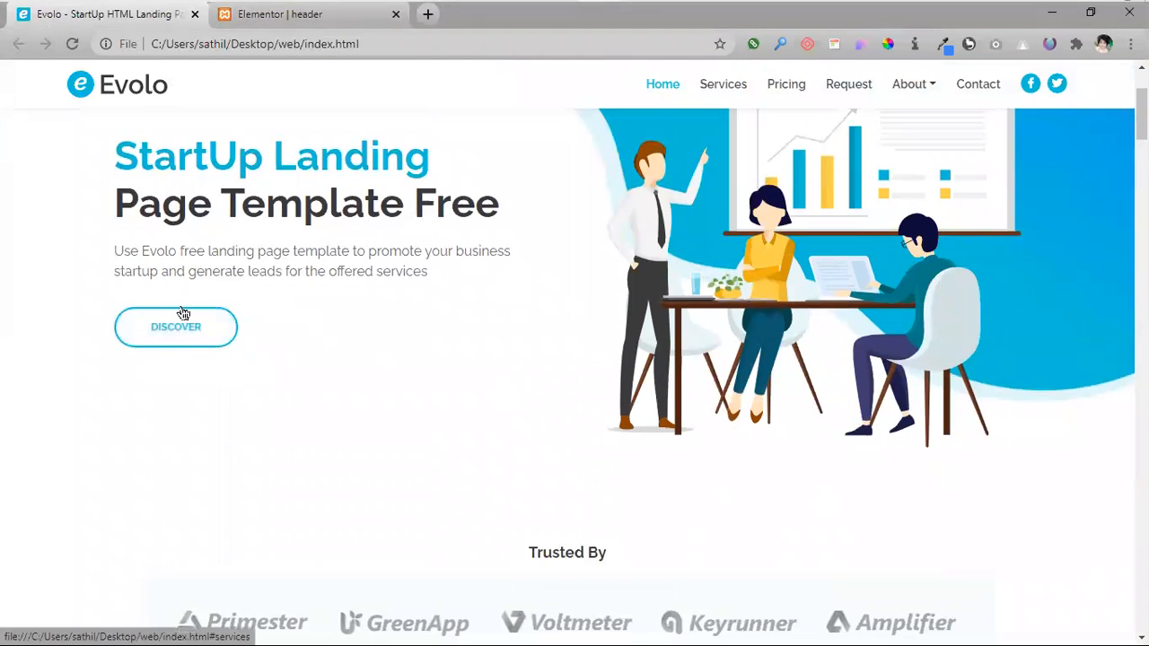
pyautogui.scroll(2, 505, 326)
pyautogui.click(334, 14)
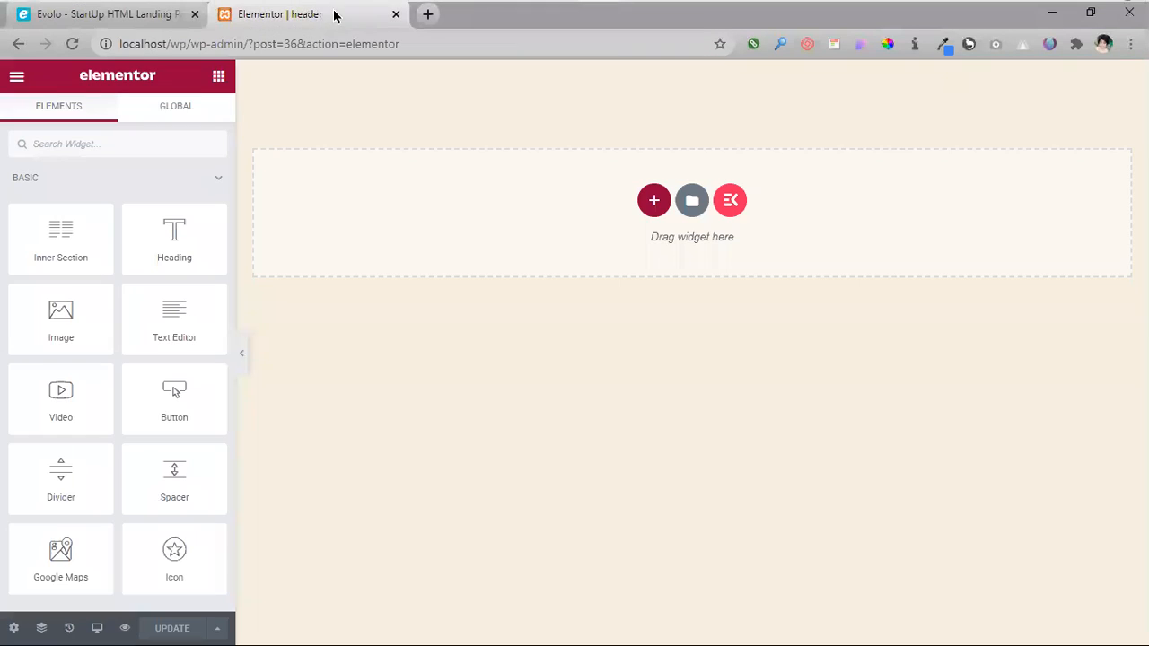
# - Reopen the ElementsKit library and check the Evolo page's services and business growth sections against the ready page designs
pyautogui.click(740, 202)
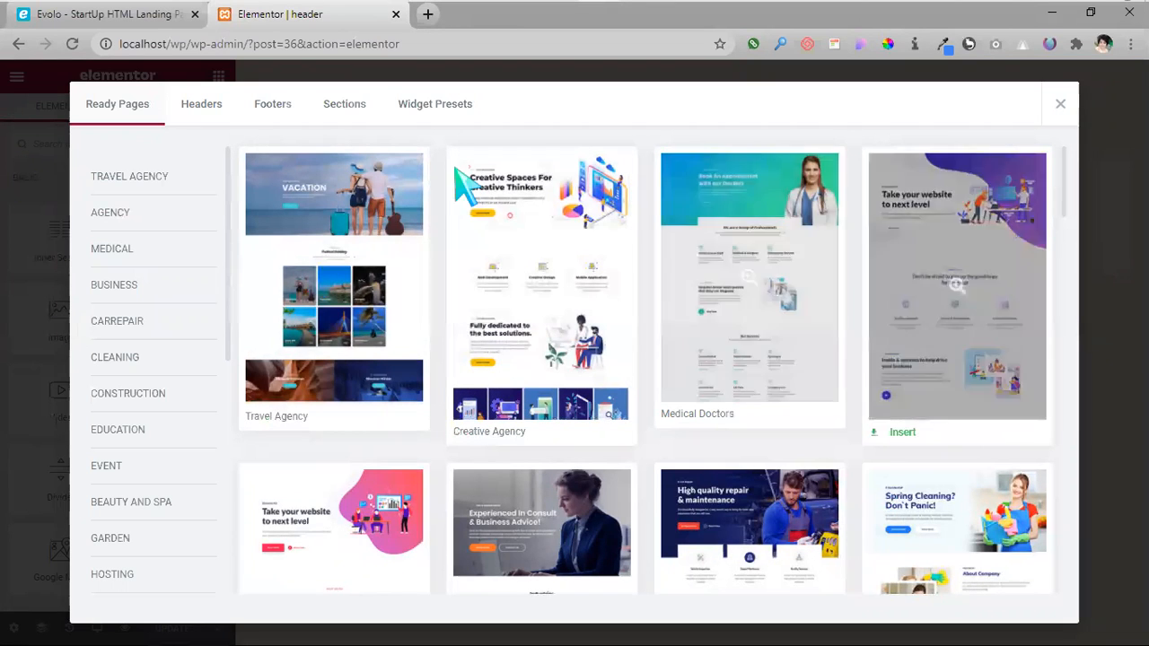
pyautogui.click(83, 16)
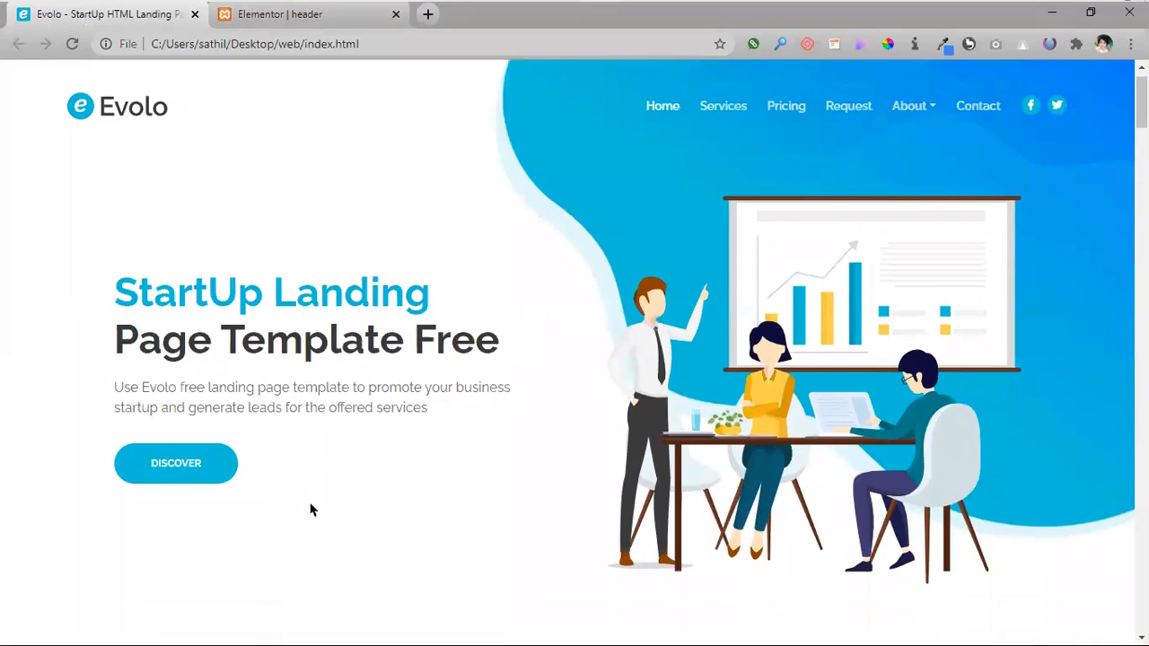
pyautogui.scroll(-5, 377, 498)
pyautogui.scroll(-4, 556, 415)
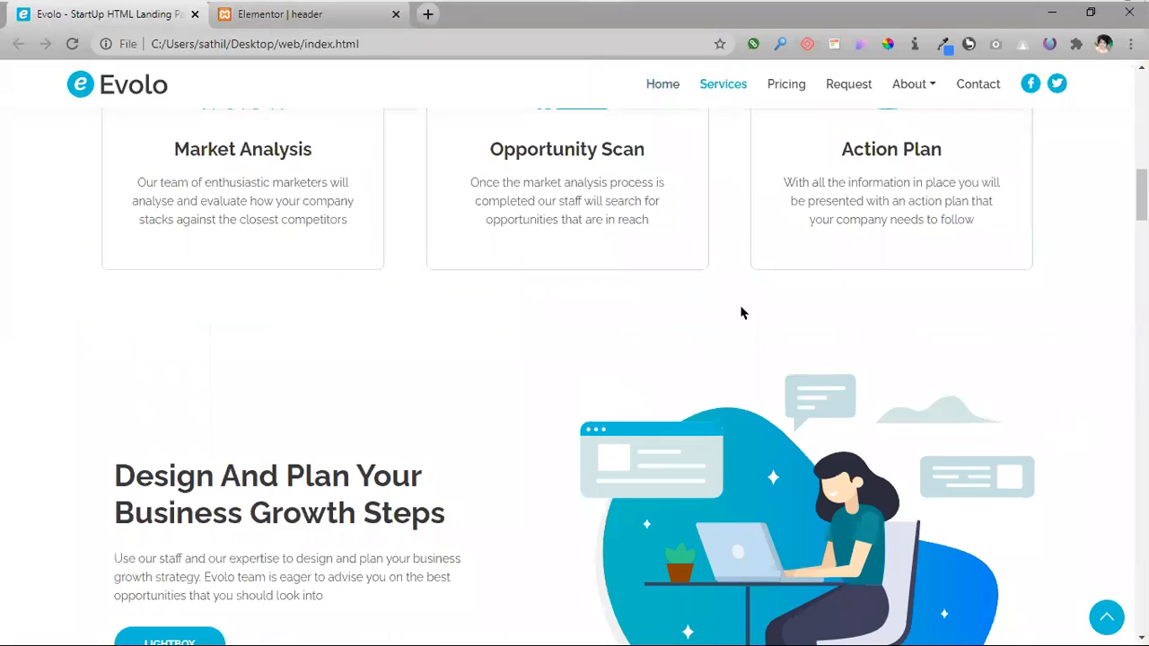
pyautogui.scroll(-3, 635, 405)
pyautogui.click(309, 27)
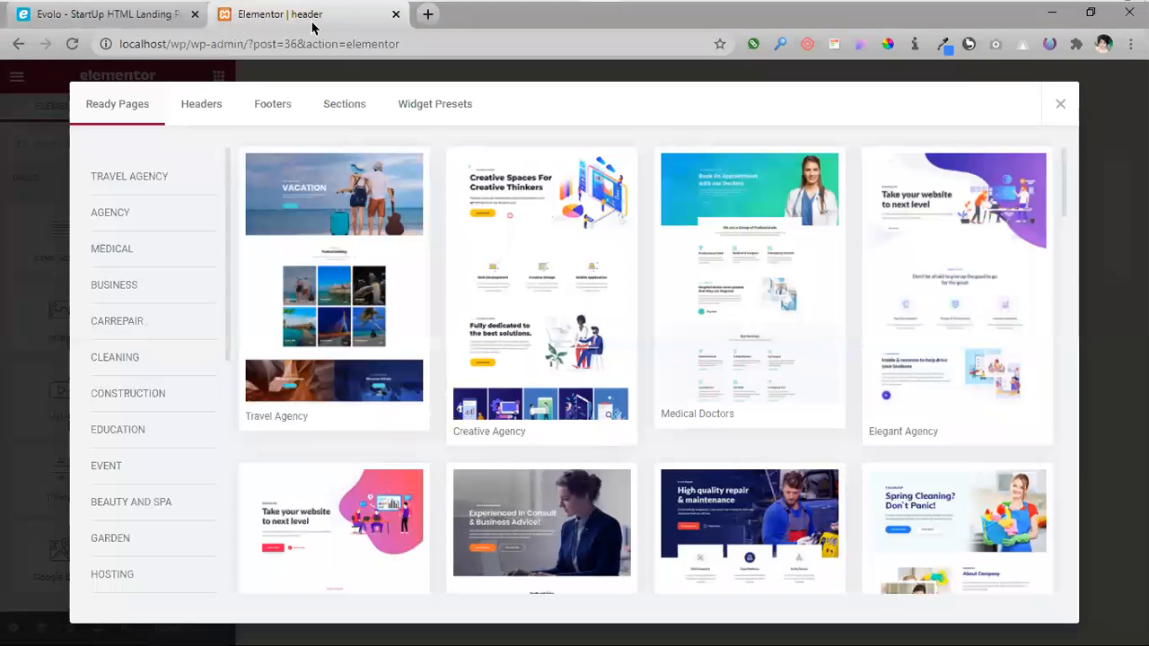
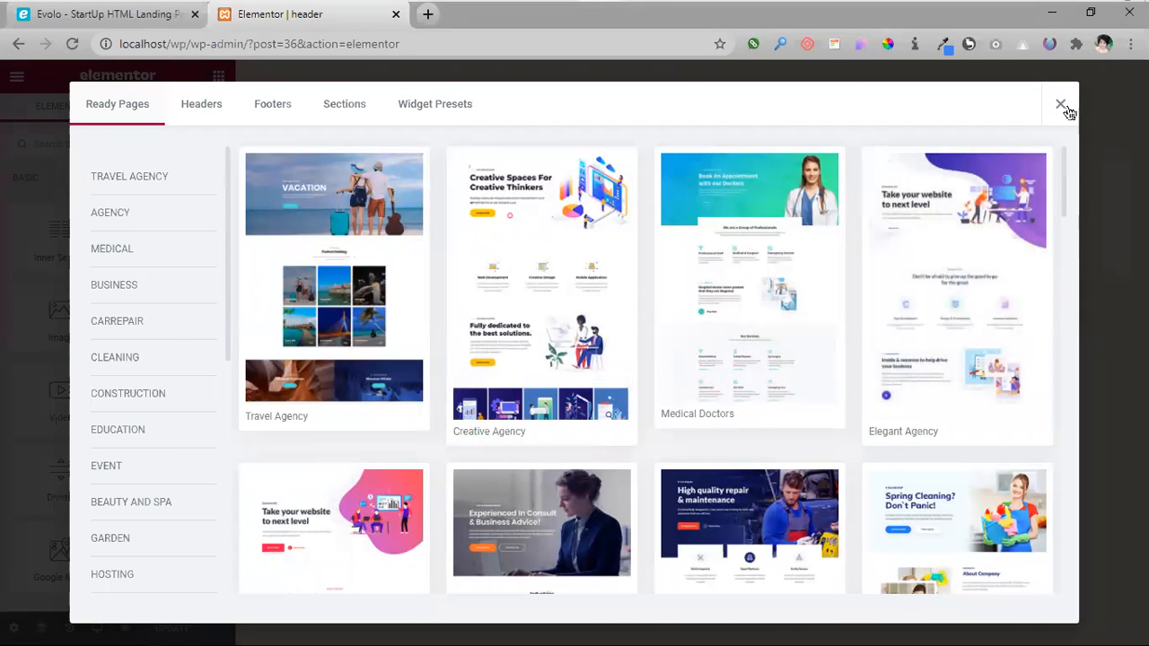
# - Browse the library's ready page designs across the agency, business, repair and cleaning layouts
pyautogui.moveTo(909, 168)
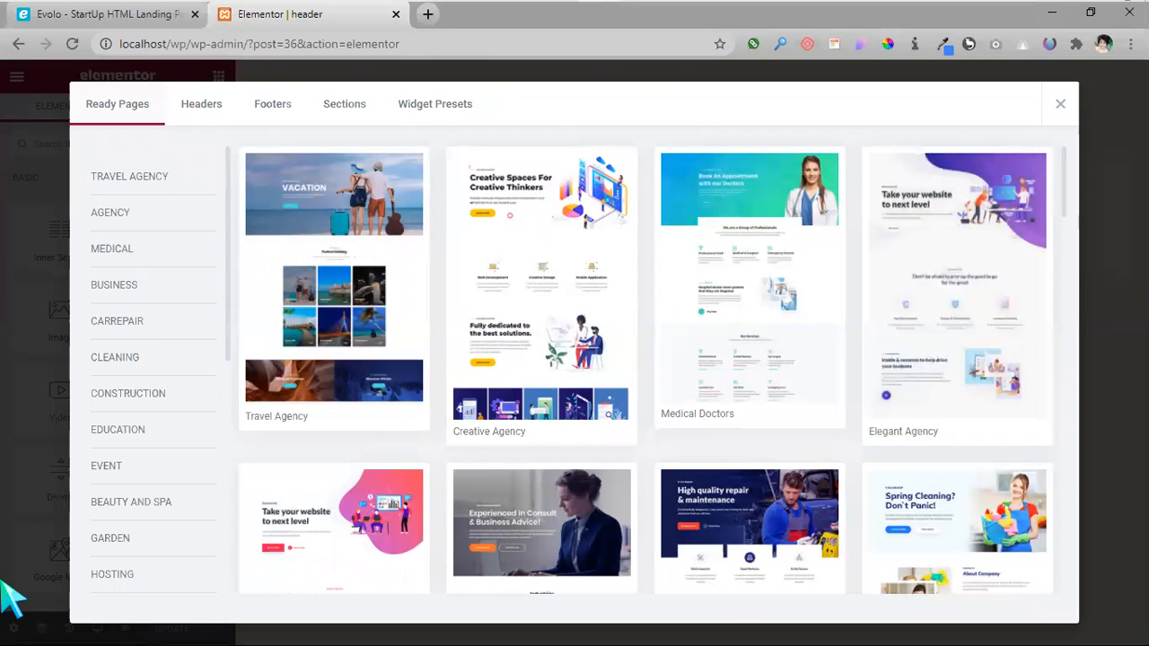
pyautogui.scroll(-5, 961, 377)
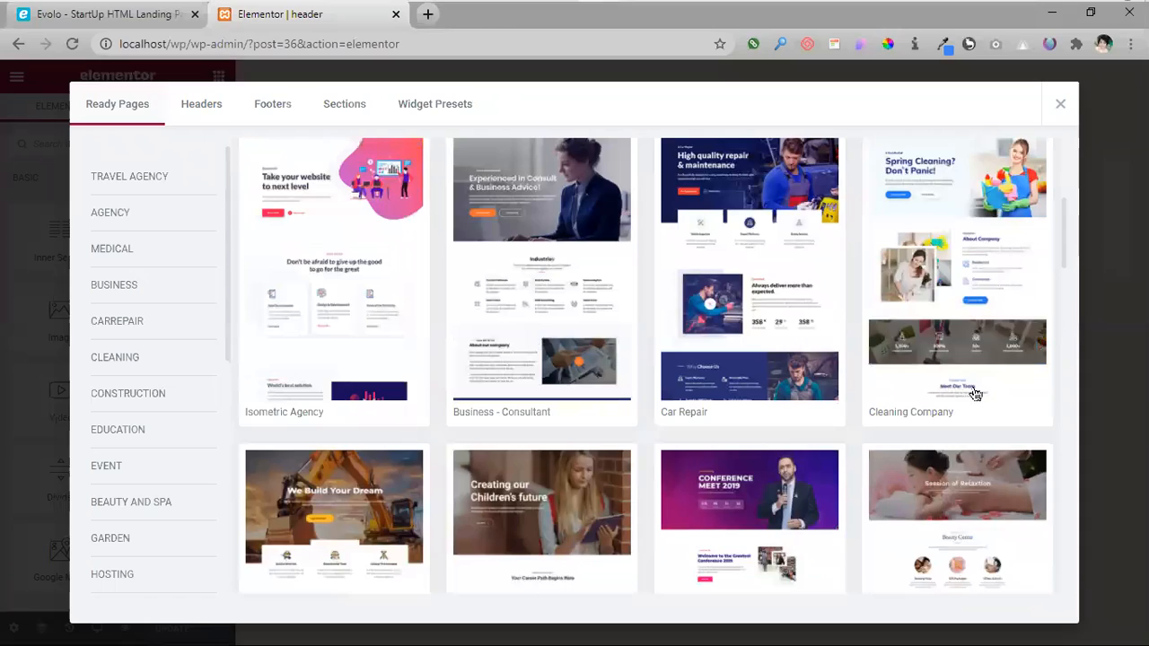
pyautogui.scroll(-3, 973, 399)
pyautogui.scroll(5, 973, 398)
pyautogui.scroll(2, 972, 409)
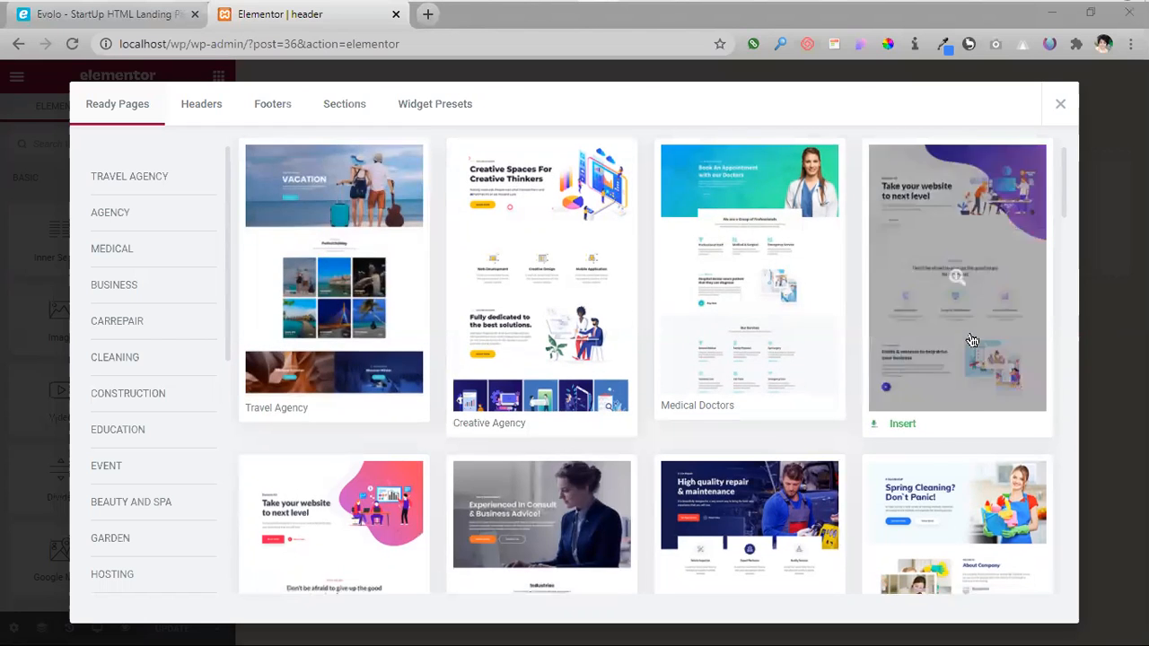
pyautogui.scroll(-3, 915, 305)
pyautogui.scroll(1, 913, 278)
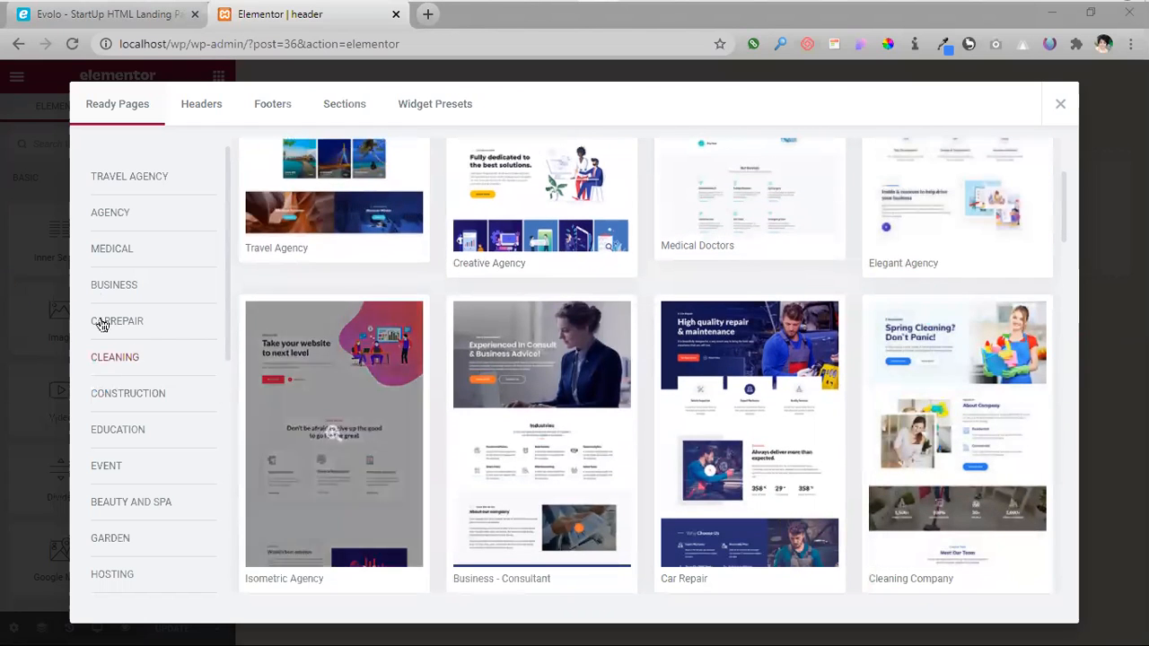
# - Browse the library's header designs, preview the MetForm header with the Tab mega menu, and close the library without inserting it
pyautogui.click(196, 105)
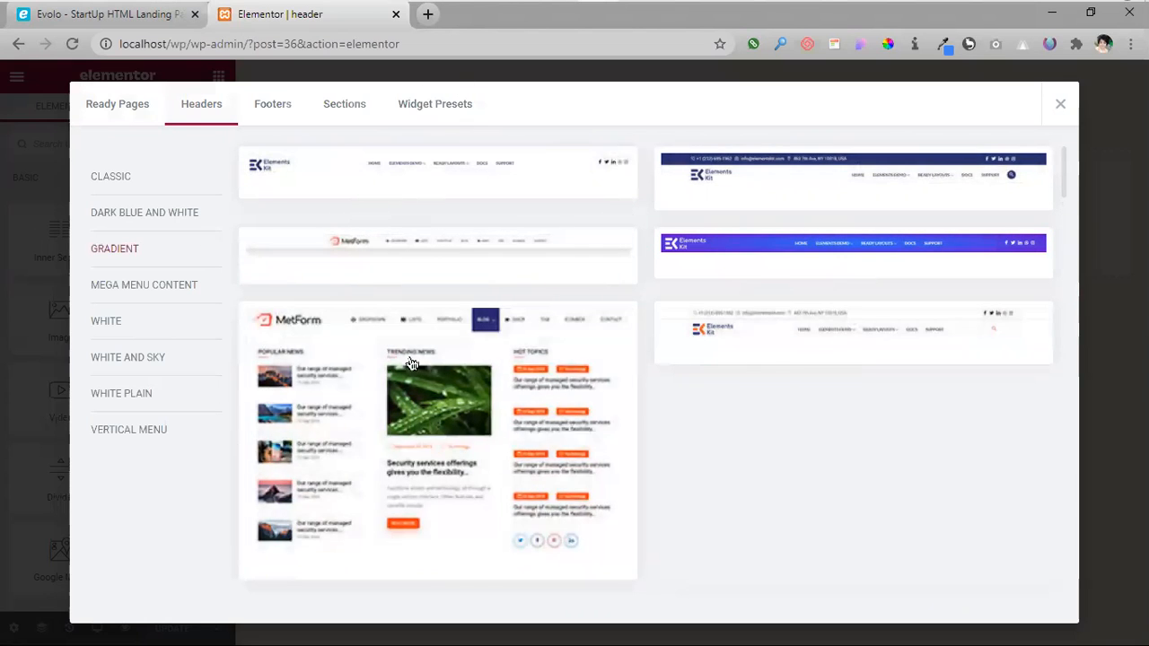
pyautogui.scroll(-2, 541, 345)
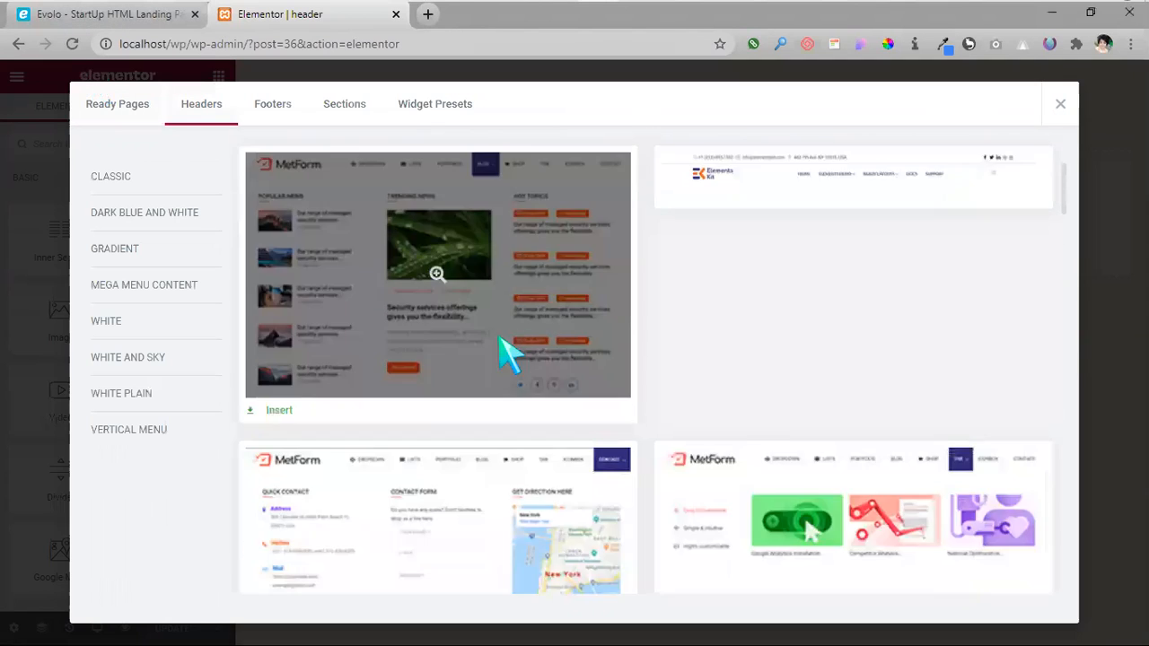
pyautogui.scroll(2, 848, 436)
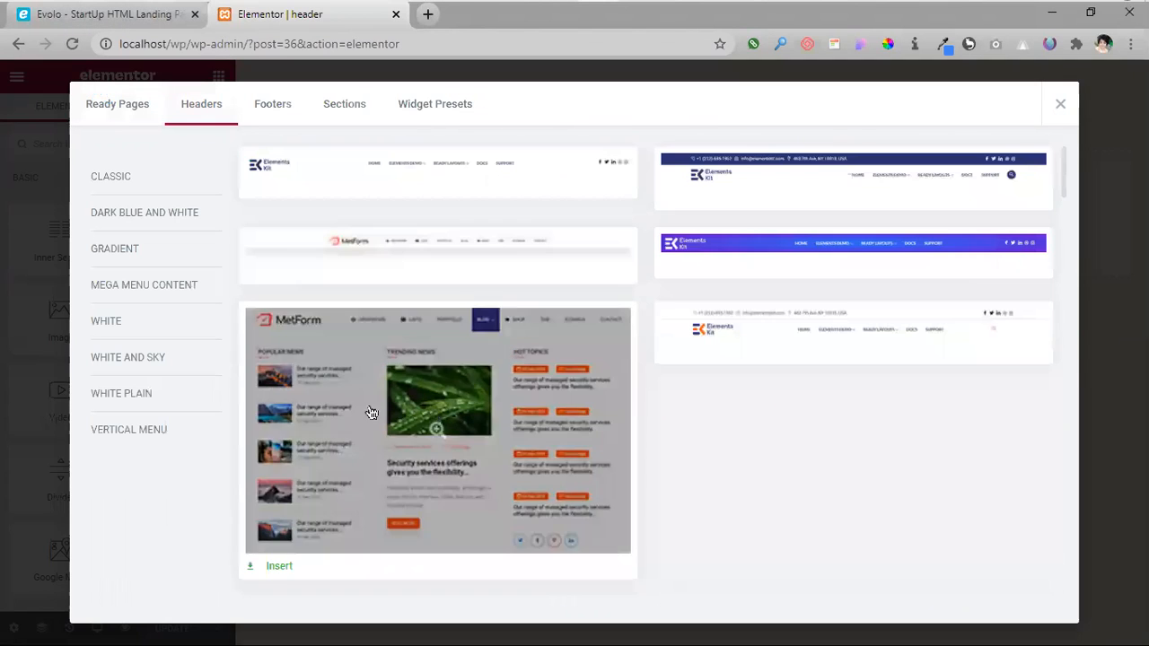
pyautogui.scroll(-1, 958, 545)
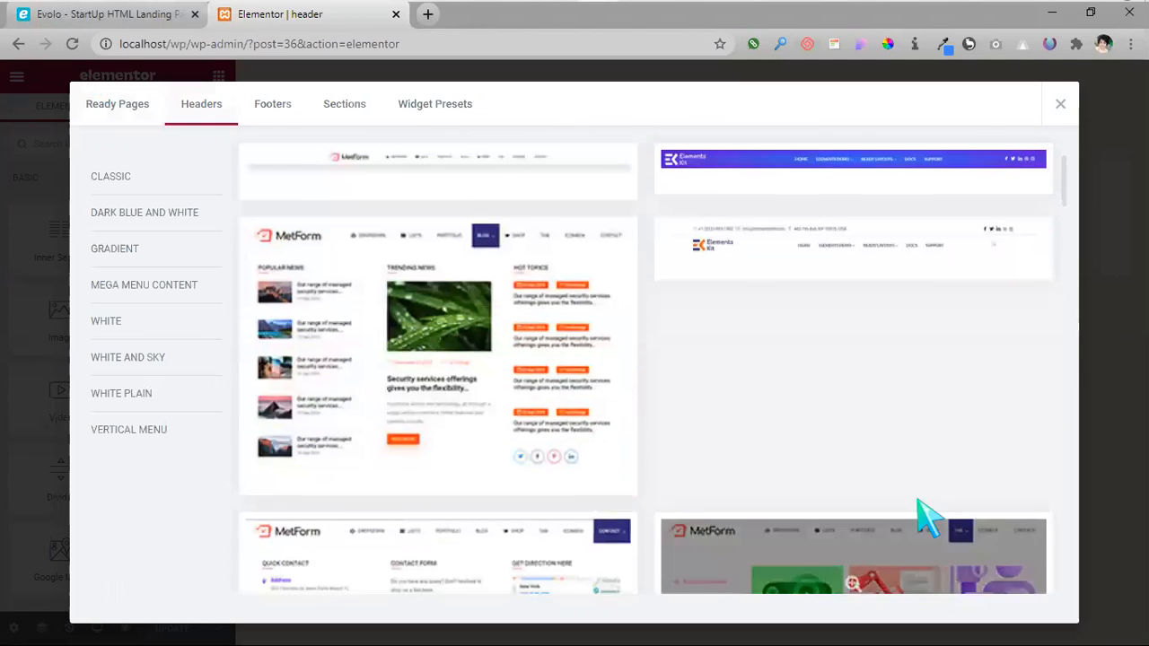
pyautogui.scroll(-3, 628, 485)
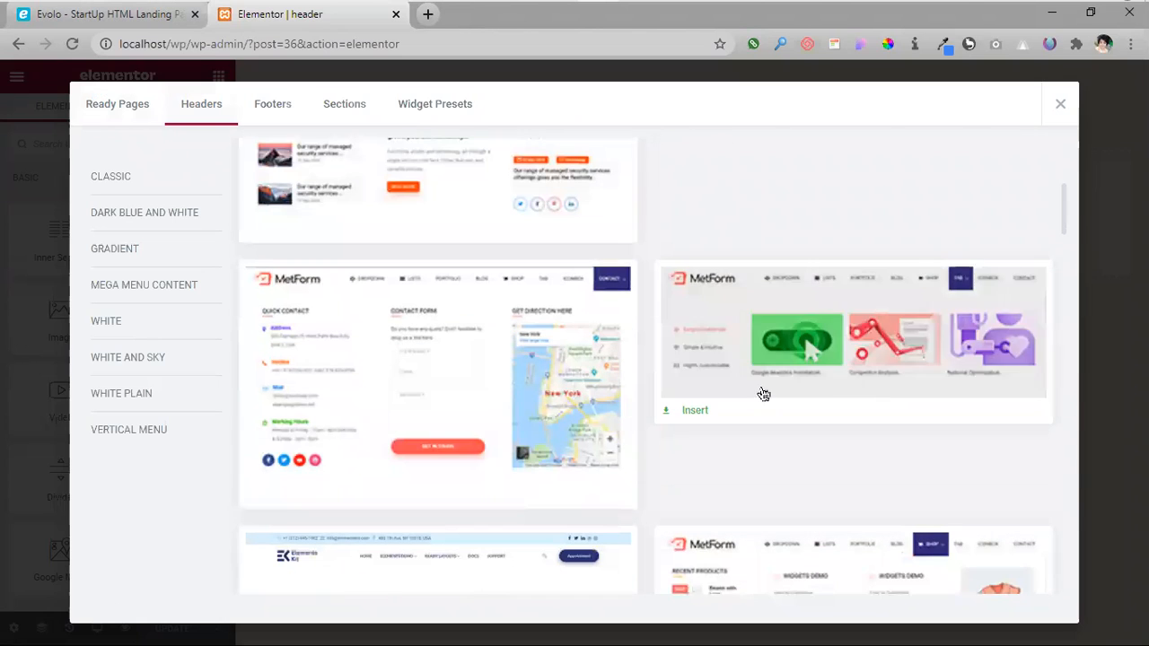
pyautogui.click(855, 347)
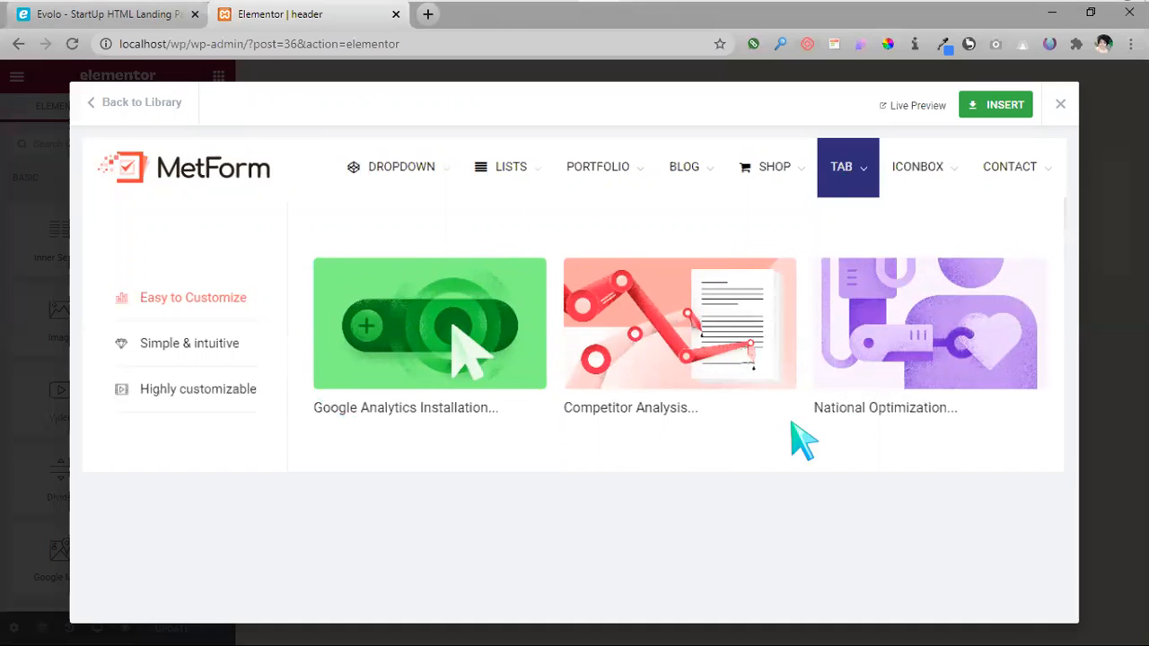
pyautogui.click(1061, 105)
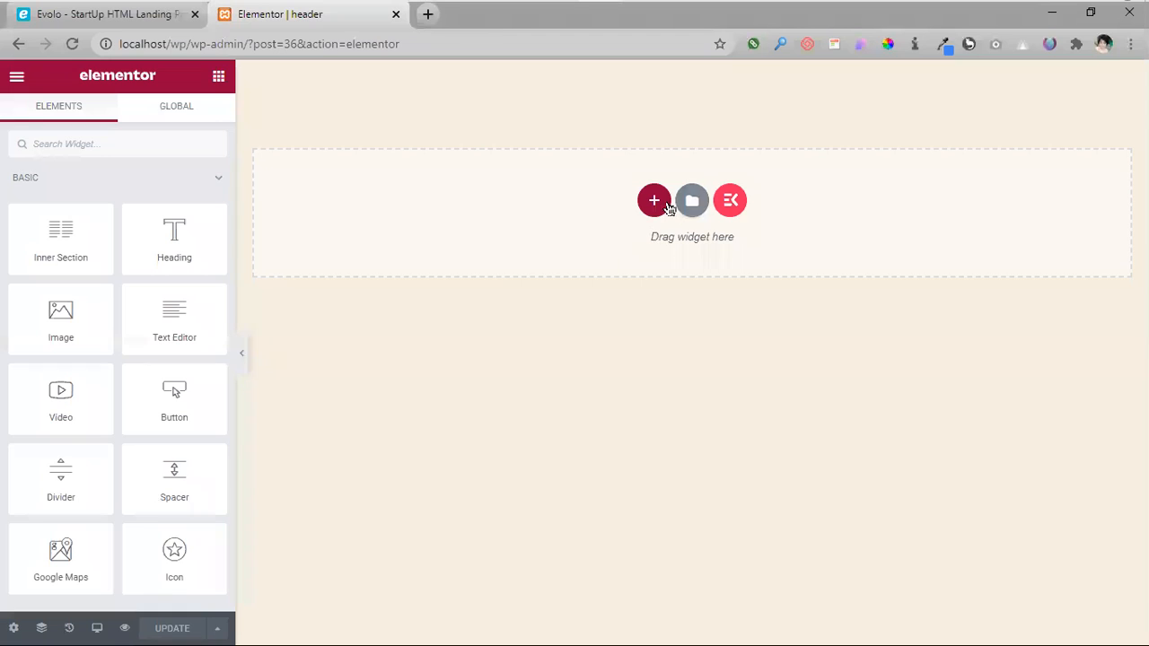
# - Add a single-column section to the header template and set its padding to 0 on all sides
pyautogui.click(654, 202)
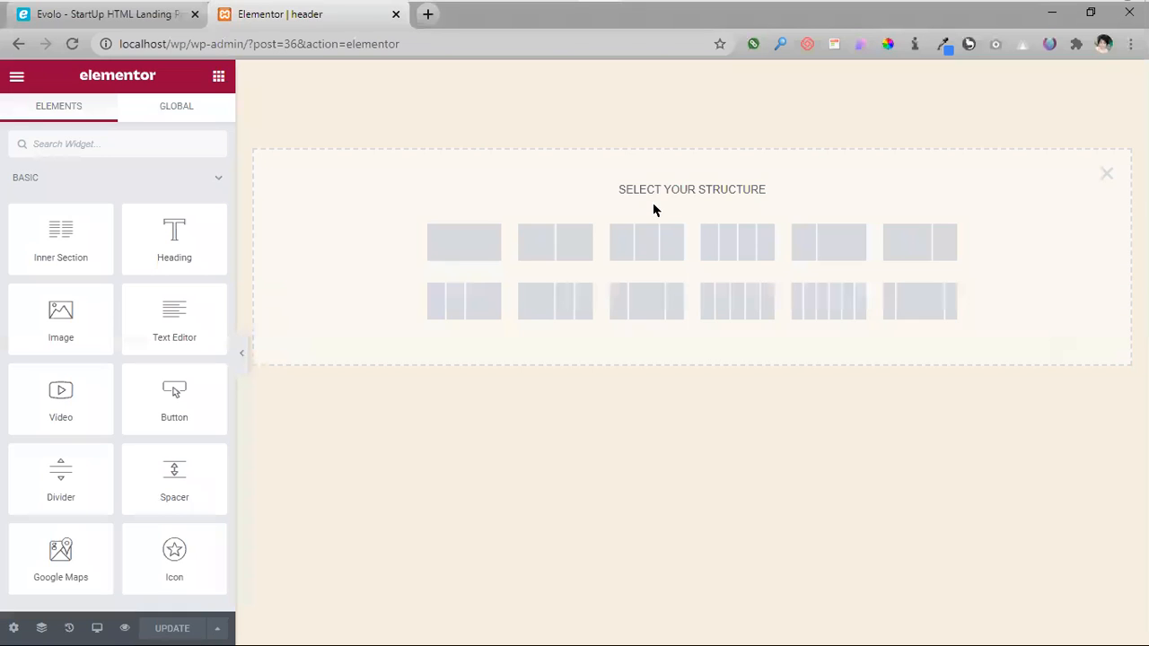
pyautogui.click(455, 260)
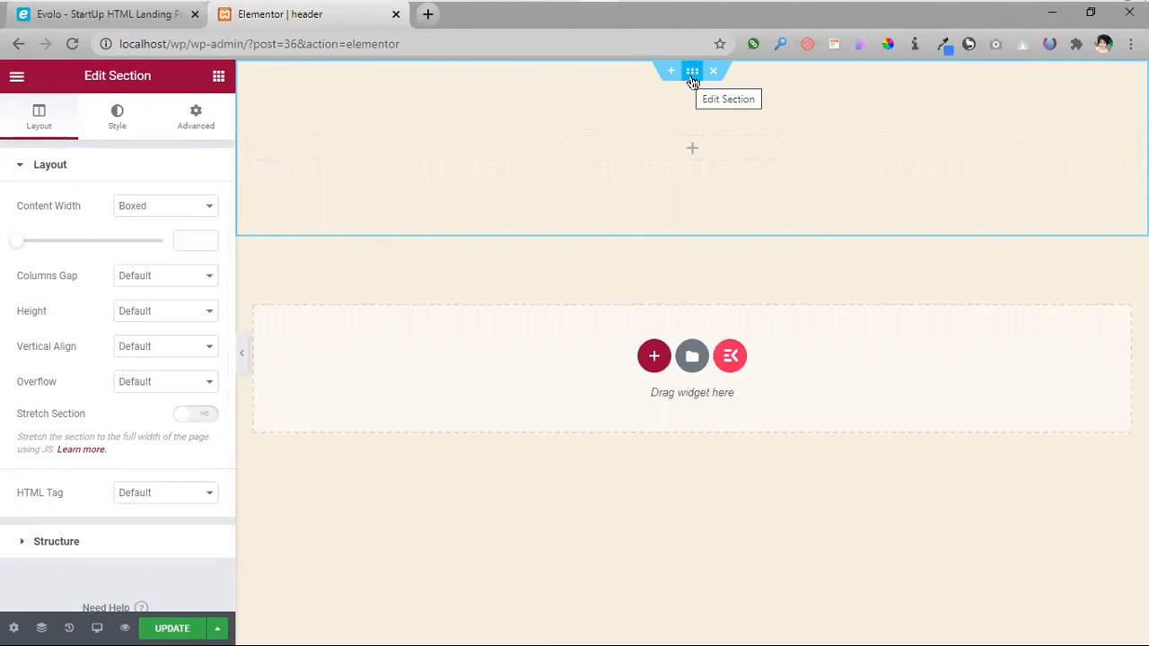
pyautogui.click(199, 117)
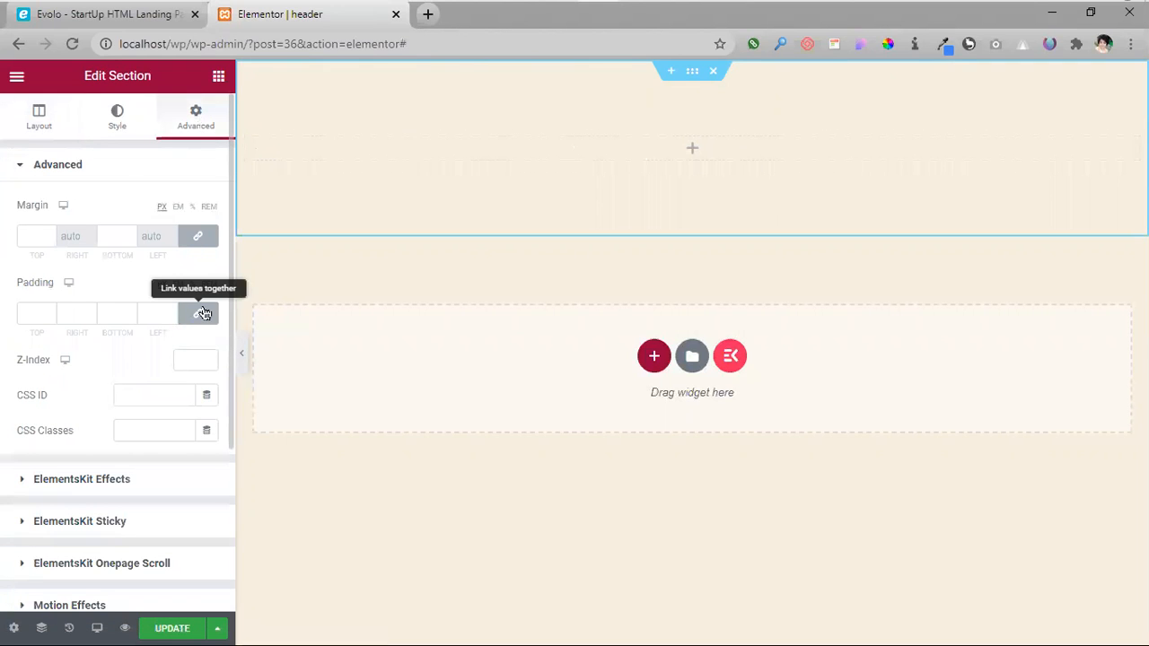
pyautogui.click(196, 313)
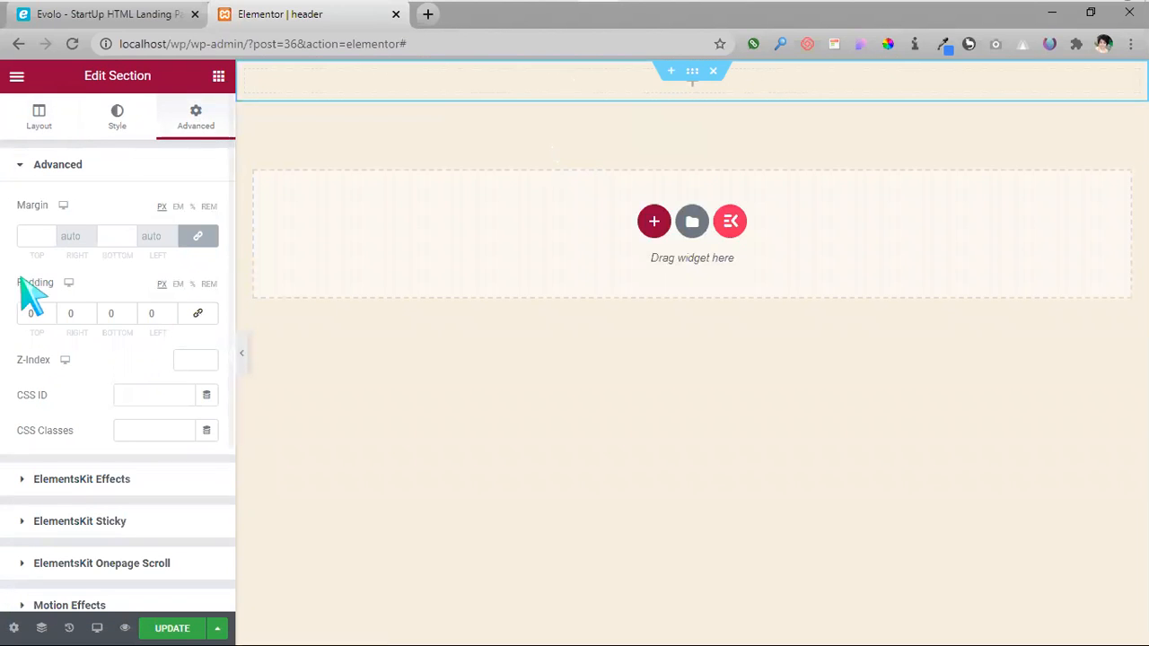
# - Check the Evolo page's header, add an Inner Section inside the header section, and set its padding to 0 on all sides
pyautogui.click(697, 86)
pyautogui.click(134, 21)
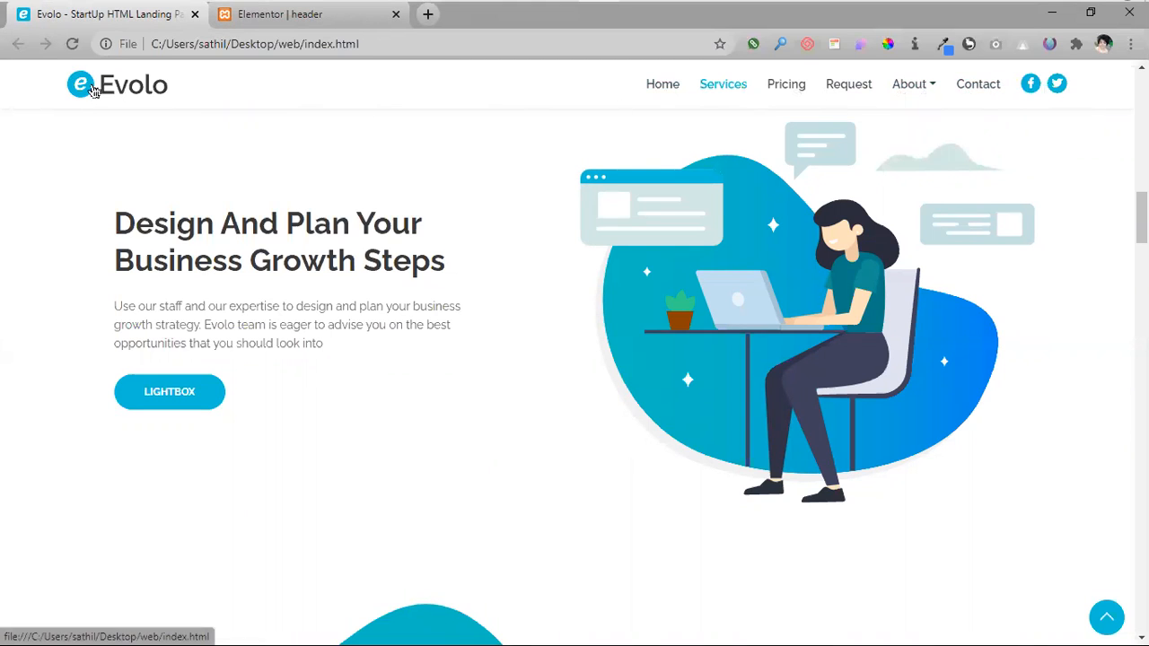
pyautogui.click(249, 20)
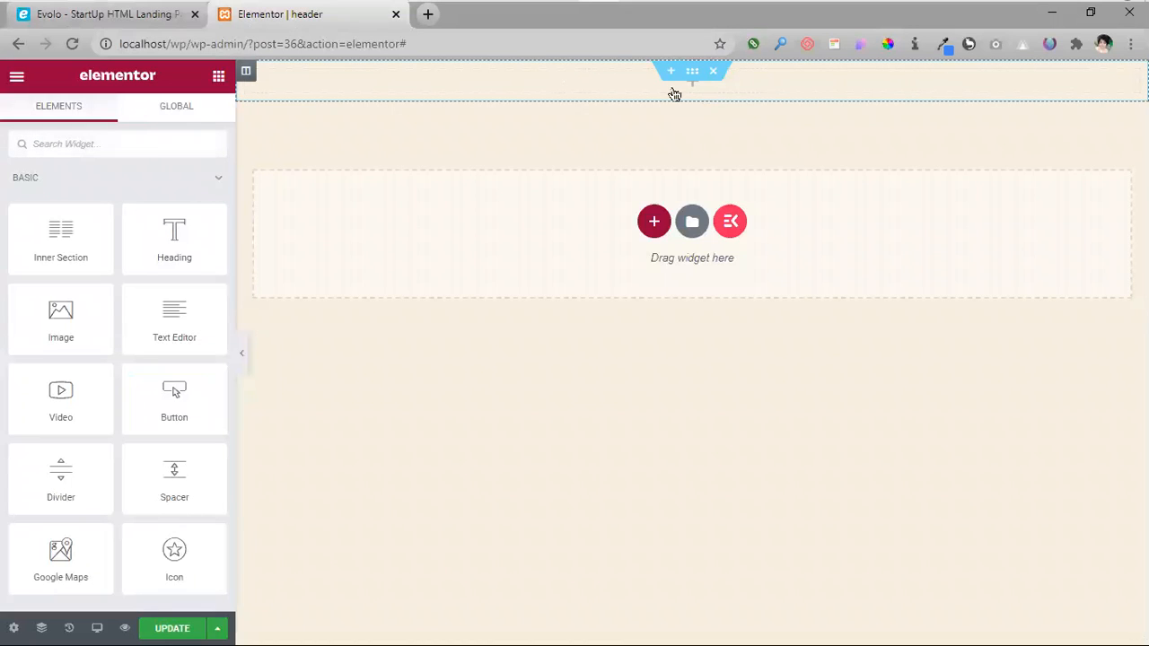
pyautogui.moveTo(44, 245); pyautogui.dragTo(674, 94)
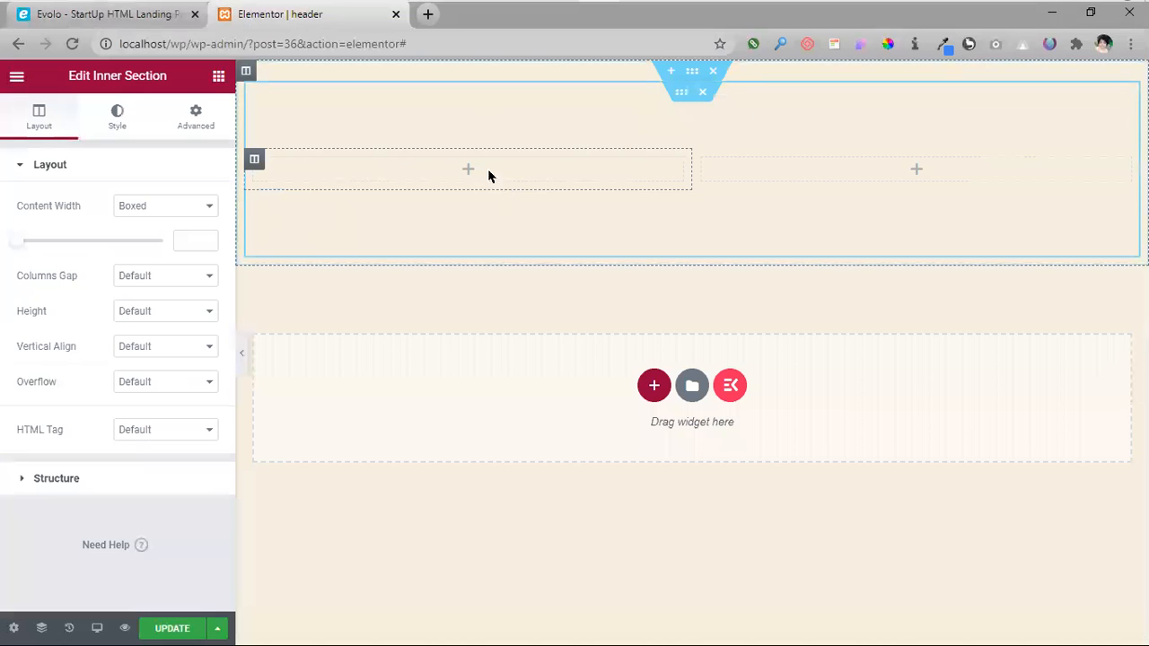
pyautogui.click(197, 124)
pyautogui.click(199, 314)
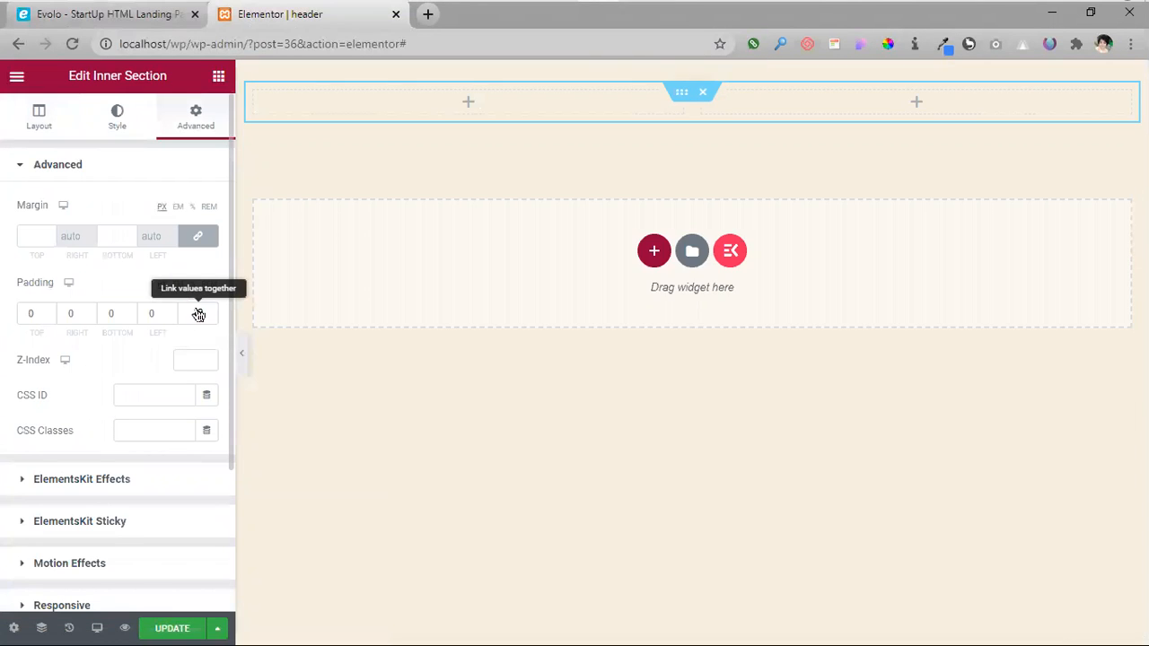
# - Duplicate columns until the inner section has four, comparing with the Evolo page's logo, menu and social icons
pyautogui.rightClick(477, 113)
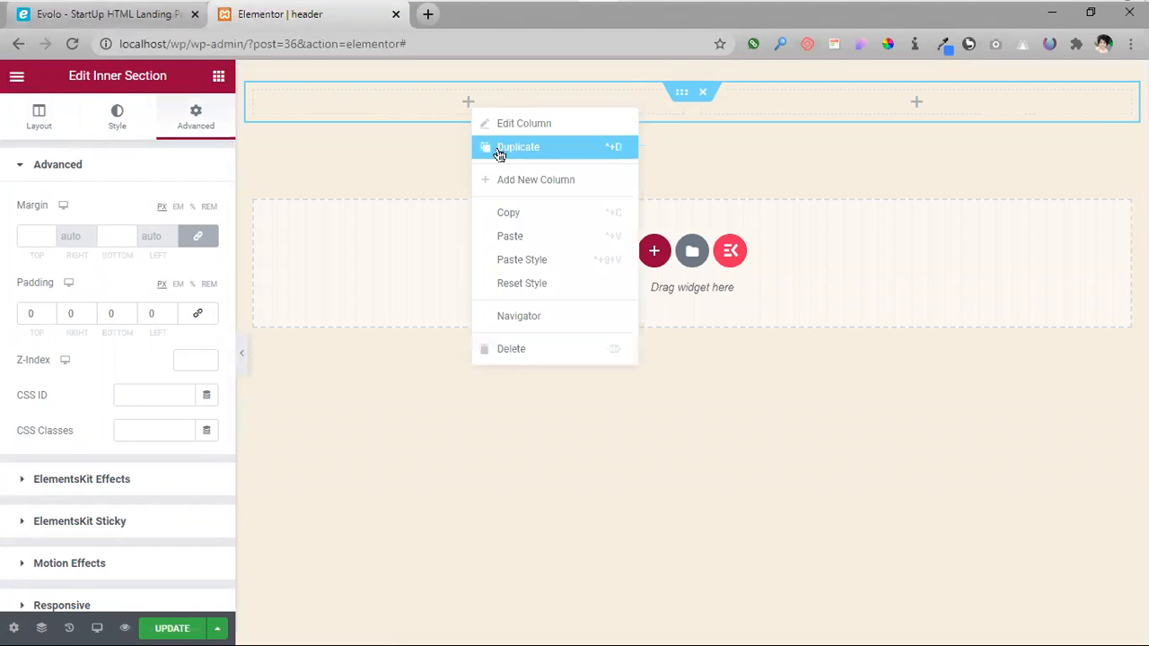
pyautogui.click(500, 155)
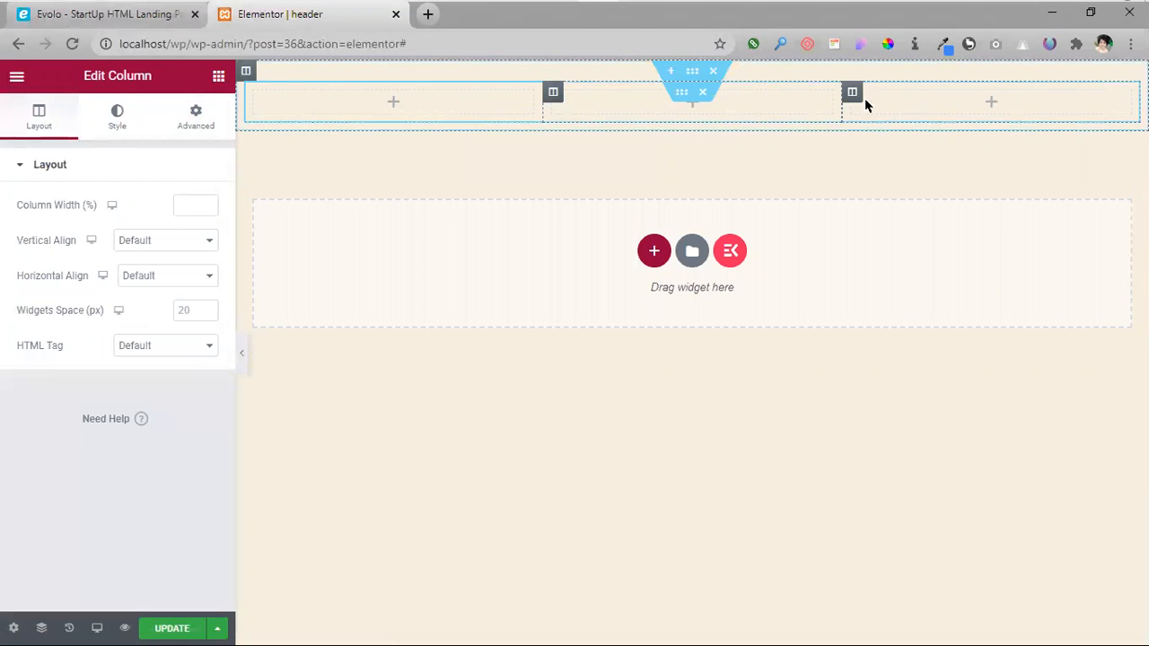
pyautogui.click(133, 18)
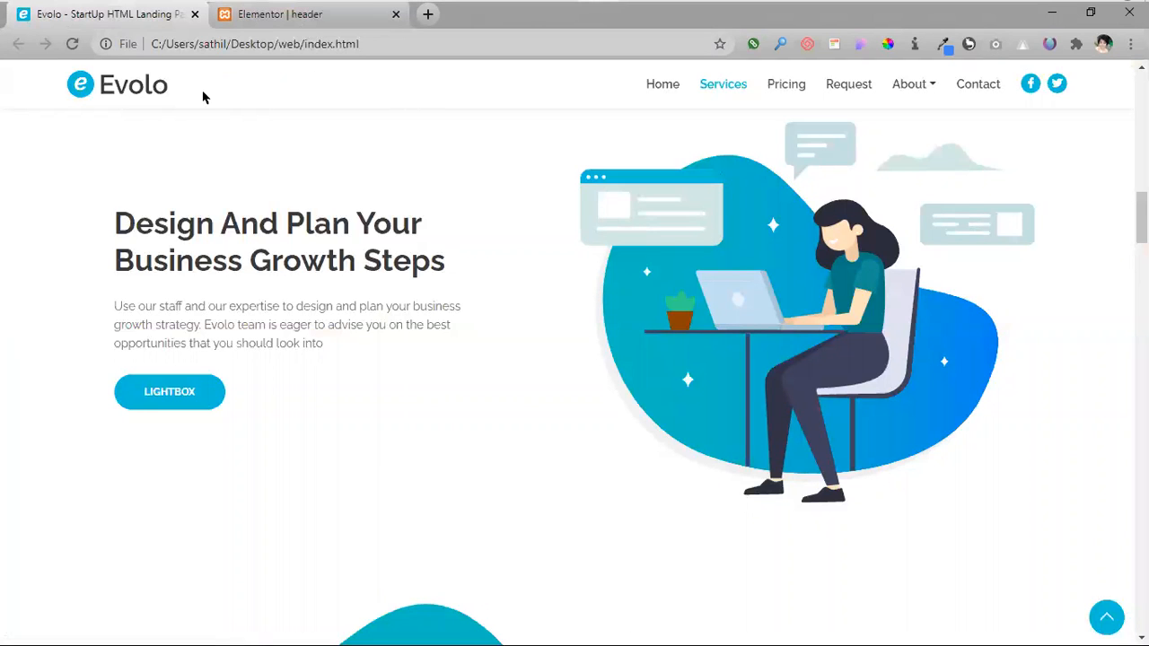
pyautogui.click(355, 16)
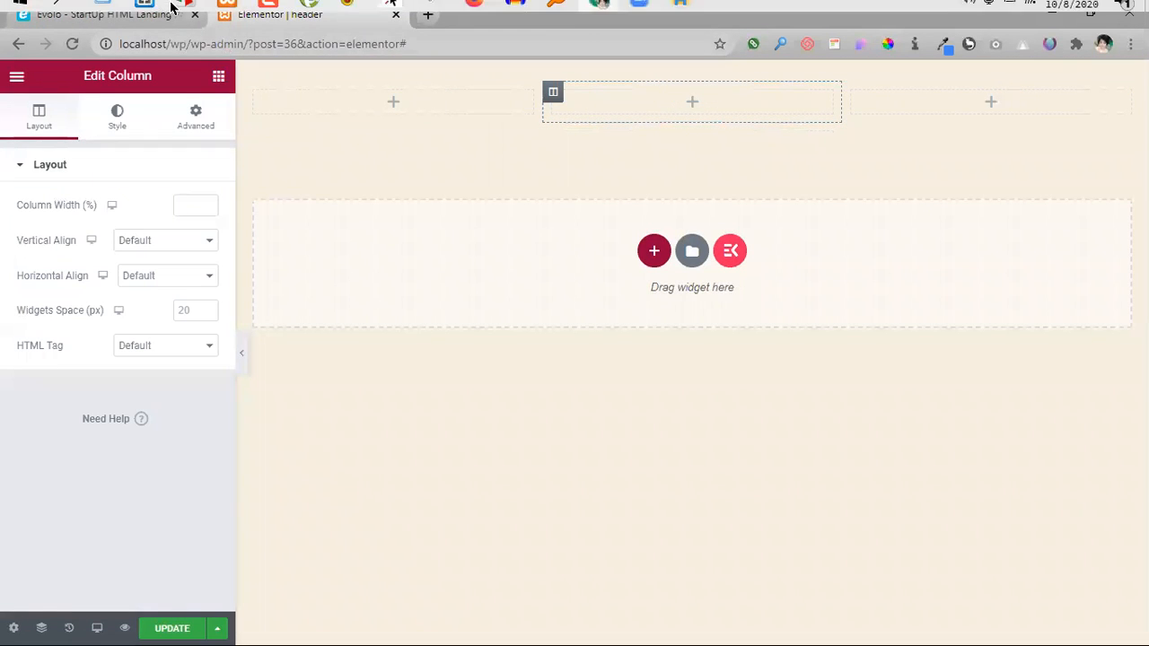
pyautogui.click(90, 15)
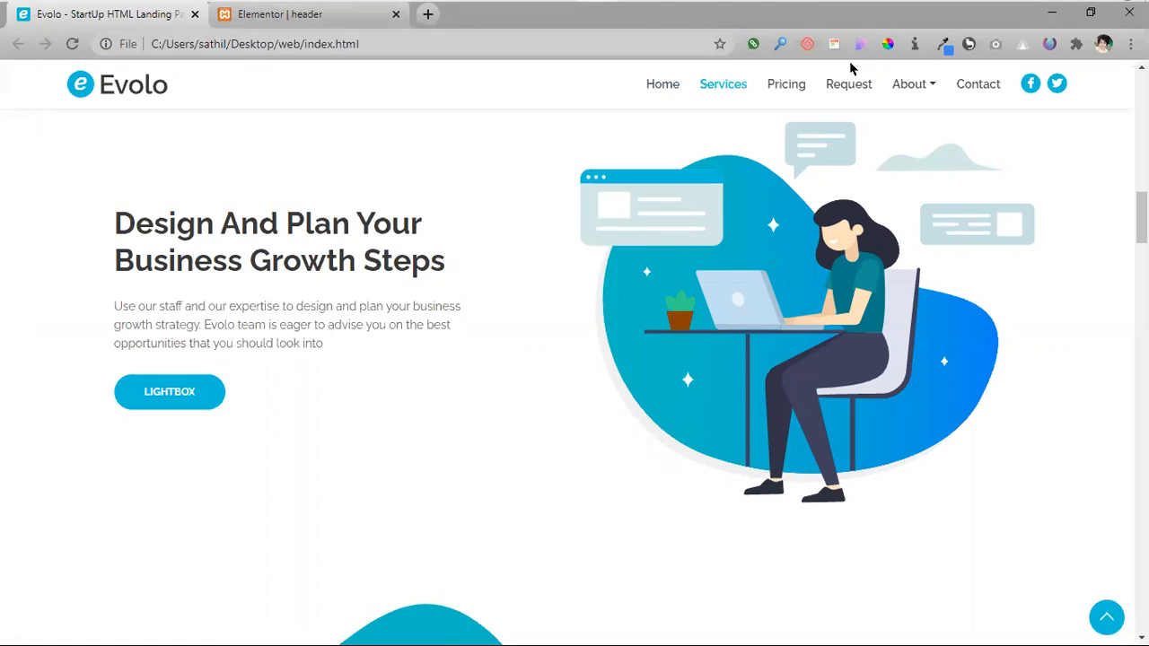
pyautogui.click(326, 25)
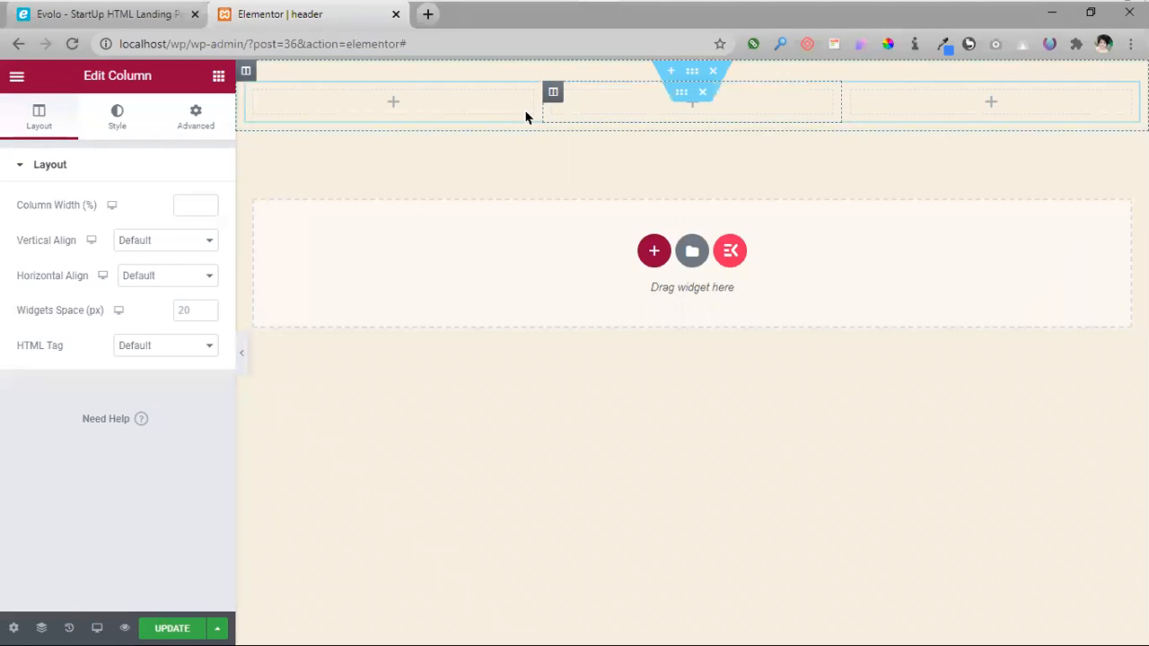
pyautogui.rightClick(691, 111)
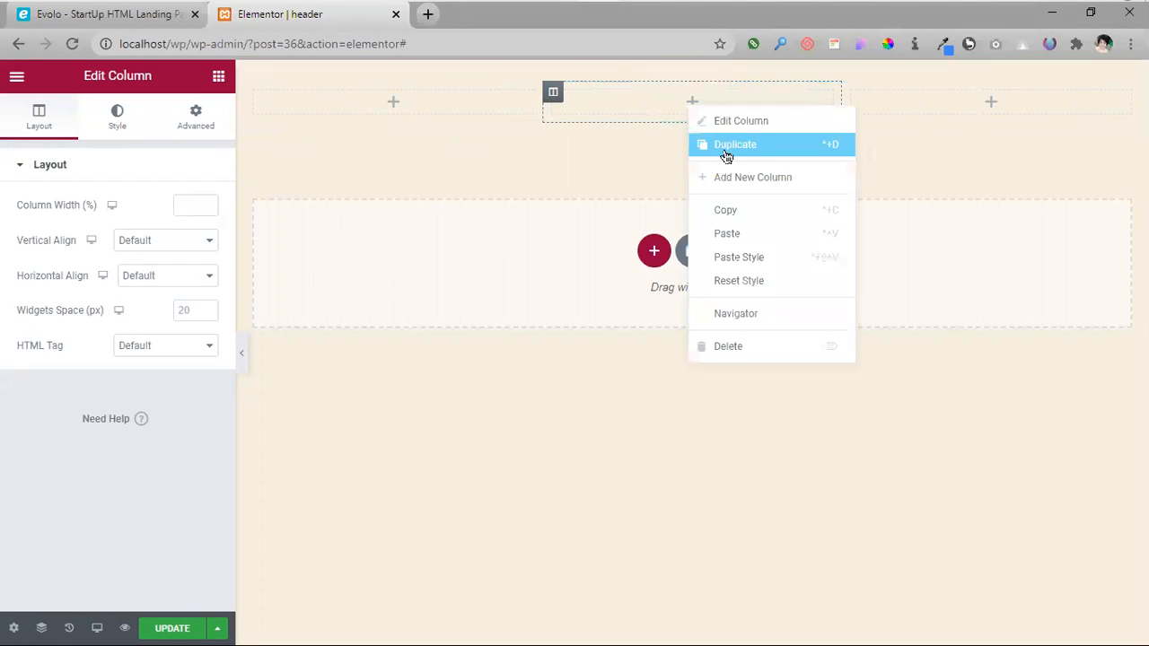
pyautogui.click(730, 149)
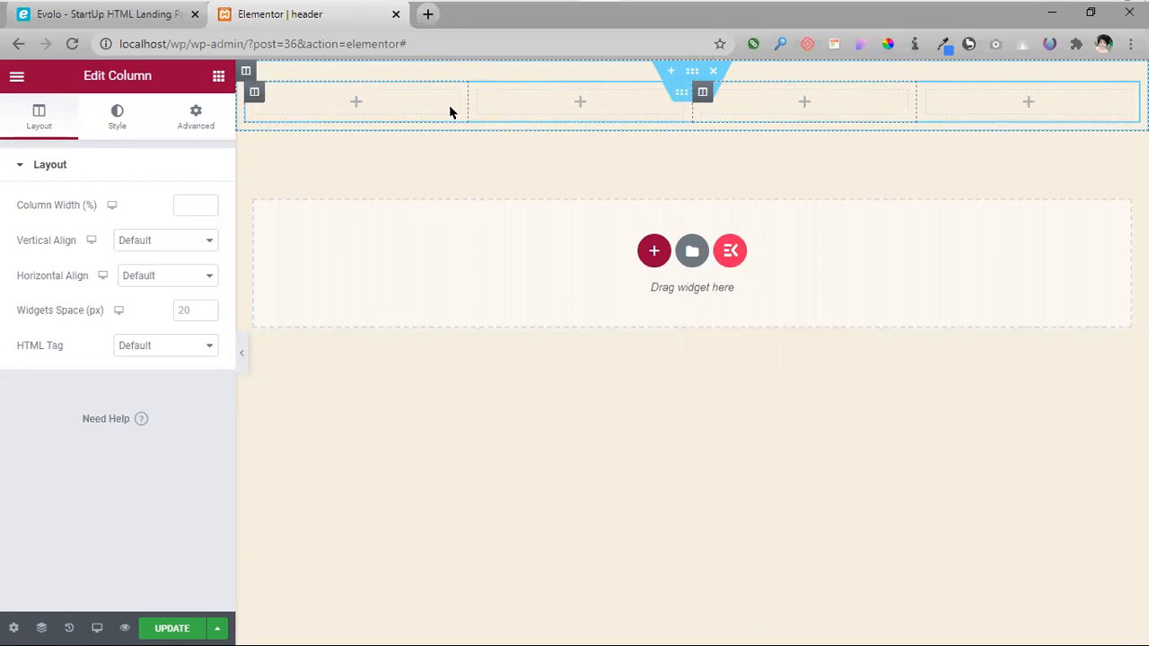
# - Resize the inner section's columns, narrowing the first, second and fourth and widening the third to about 50%
pyautogui.moveTo(468, 104); pyautogui.dragTo(434, 113)
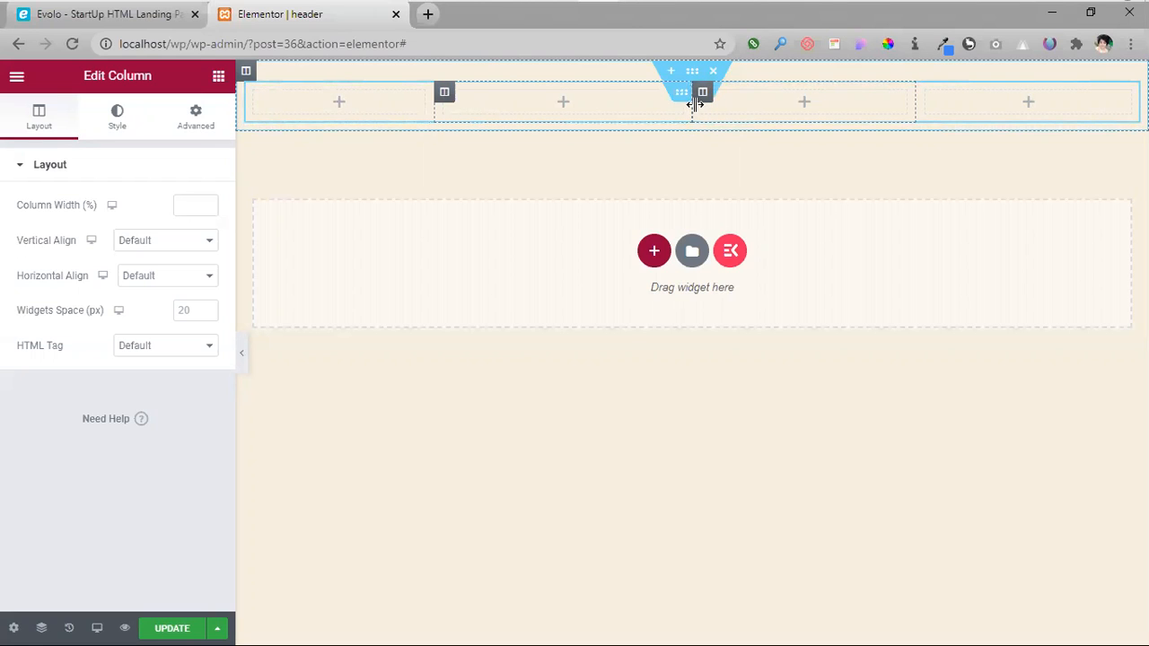
pyautogui.moveTo(693, 106); pyautogui.dragTo(613, 118)
pyautogui.moveTo(916, 111); pyautogui.dragTo(1042, 120)
pyautogui.moveTo(616, 102); pyautogui.dragTo(591, 113)
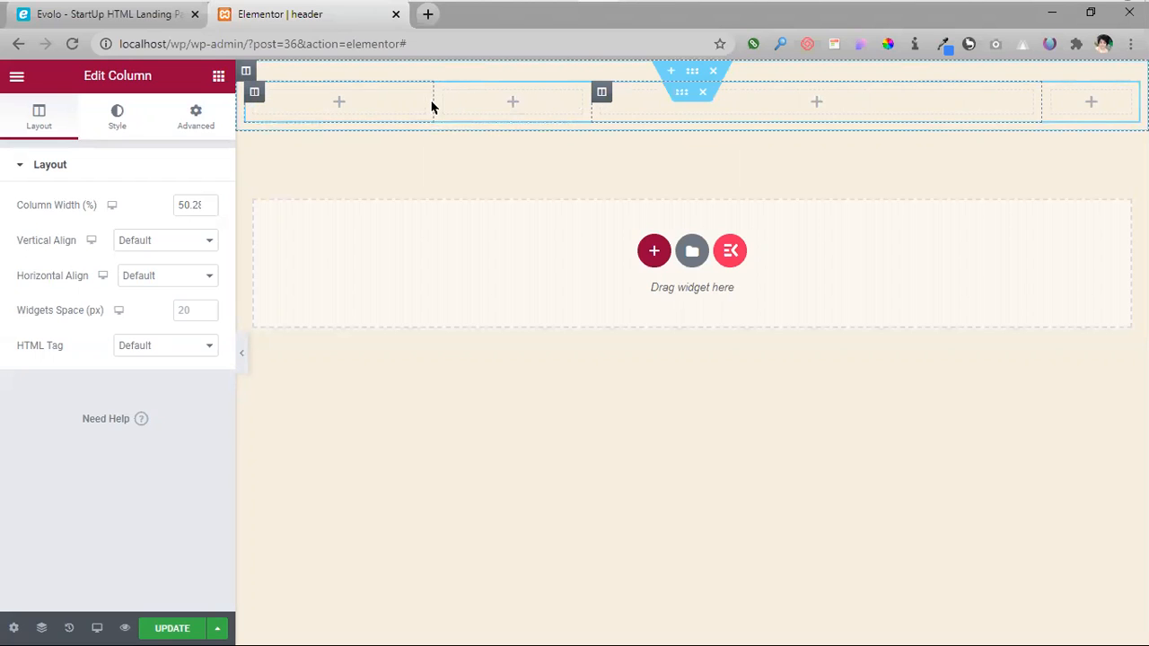
pyautogui.moveTo(433, 98); pyautogui.dragTo(401, 112)
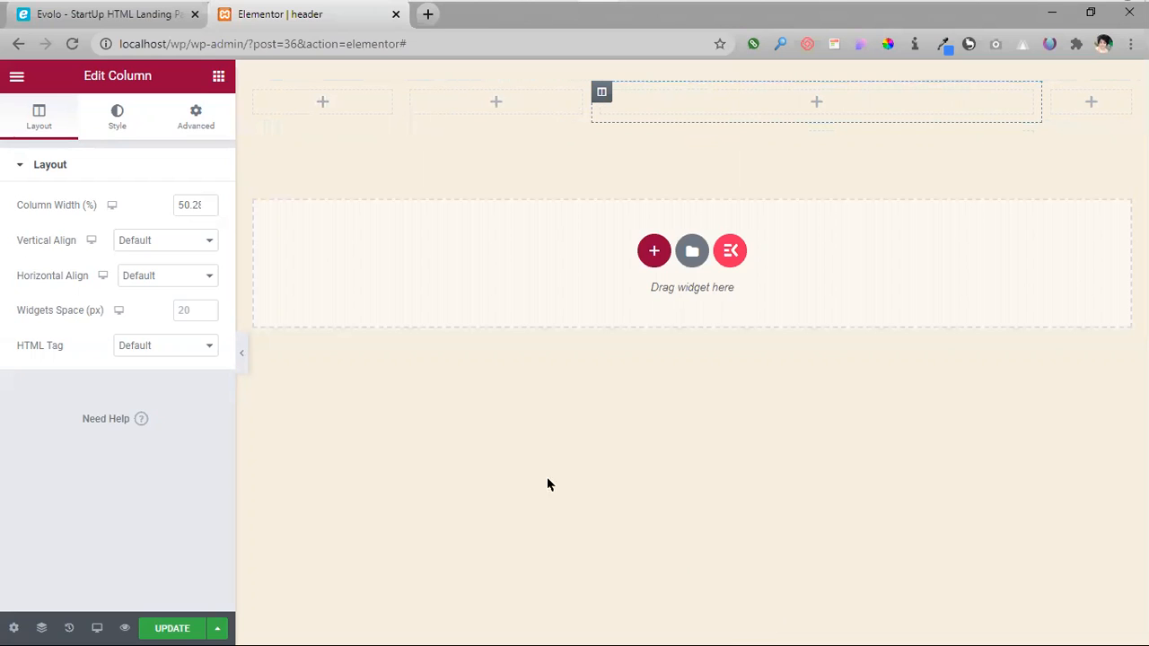
# - Add an Image widget to the first column, upload logo.png from the Desktop and insert it as the image
pyautogui.click(665, 109)
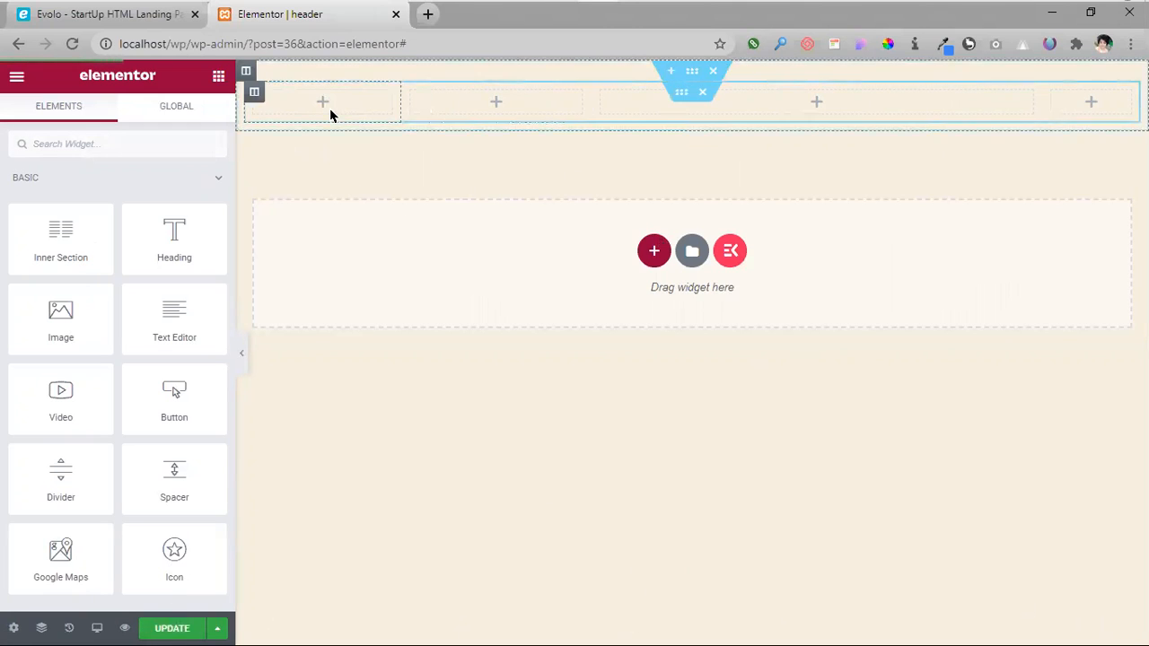
pyautogui.moveTo(46, 330); pyautogui.dragTo(329, 108)
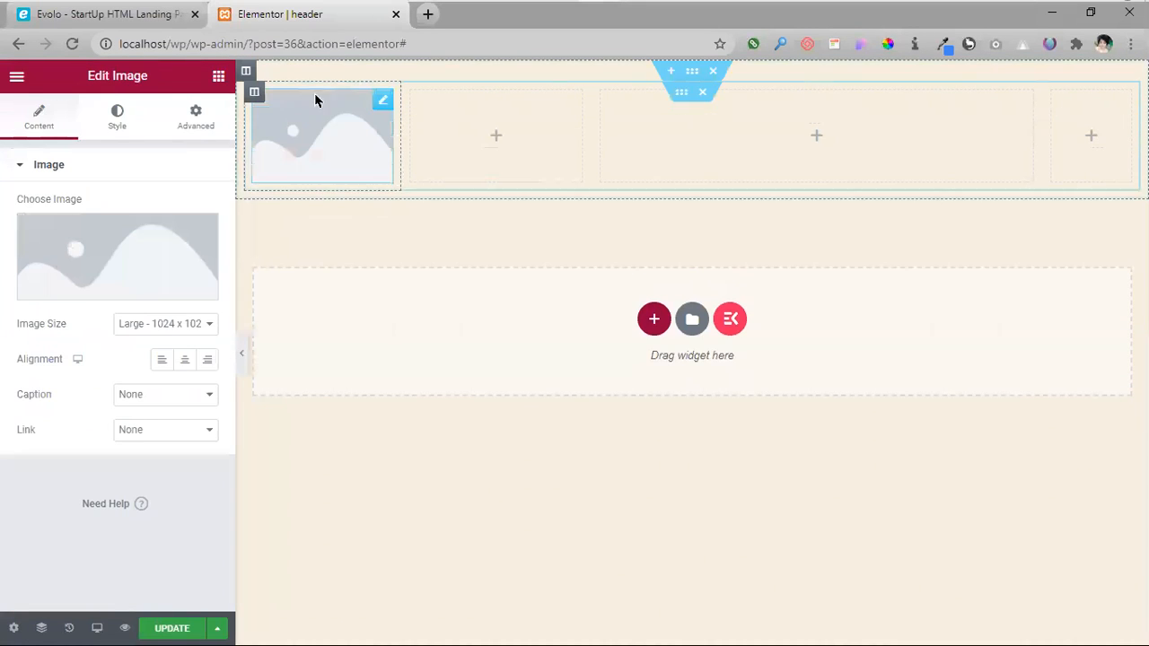
pyautogui.click(99, 255)
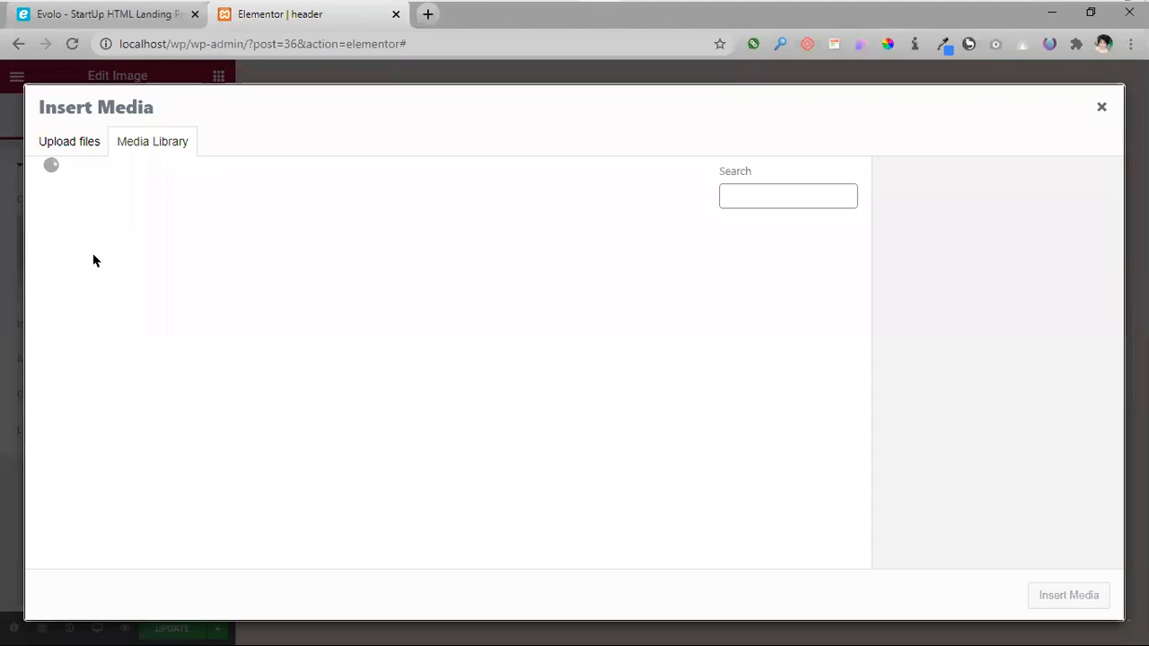
pyautogui.click(63, 144)
pyautogui.click(602, 383)
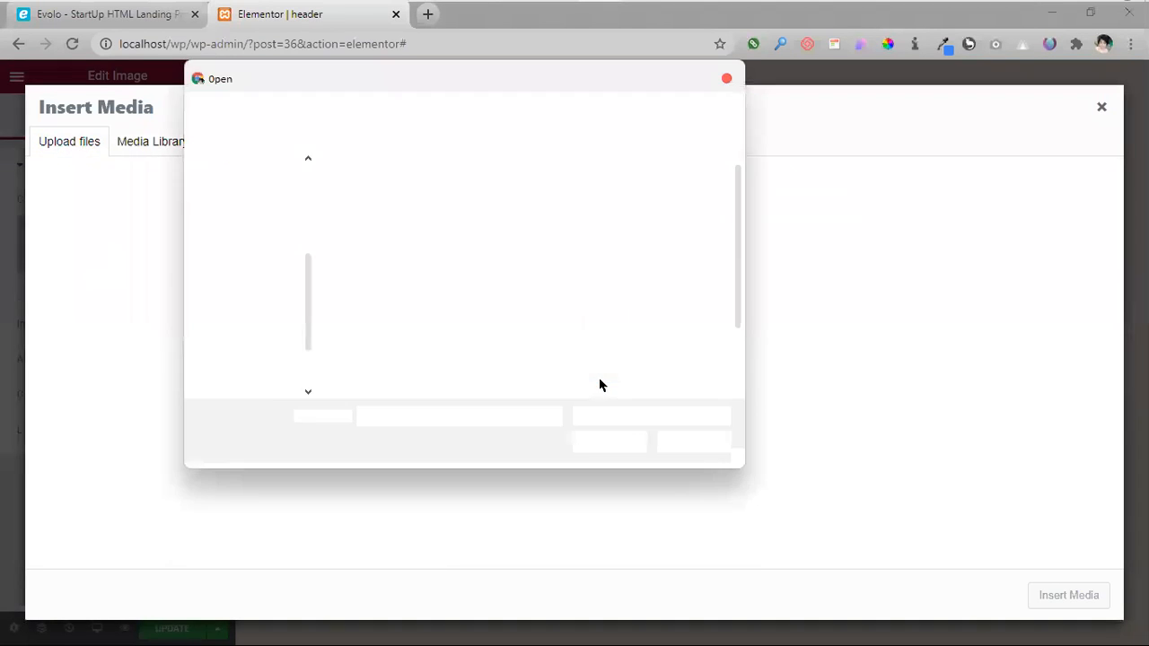
pyautogui.scroll(-4, 377, 324)
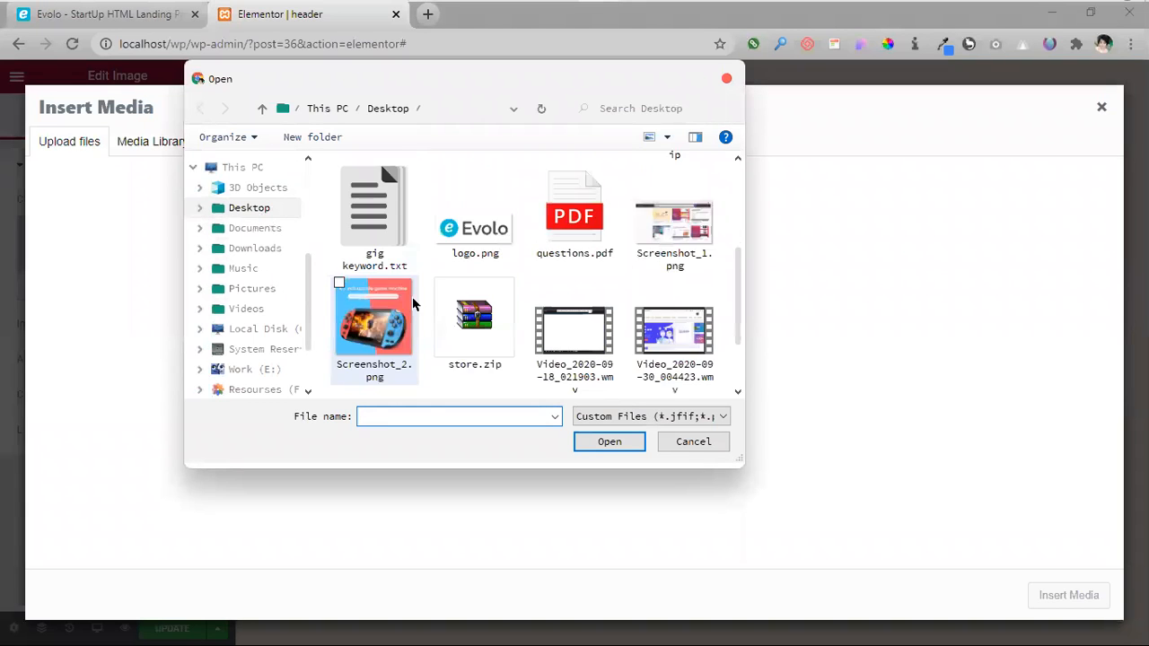
pyautogui.scroll(1, 524, 359)
pyautogui.click(475, 210)
pyautogui.click(609, 442)
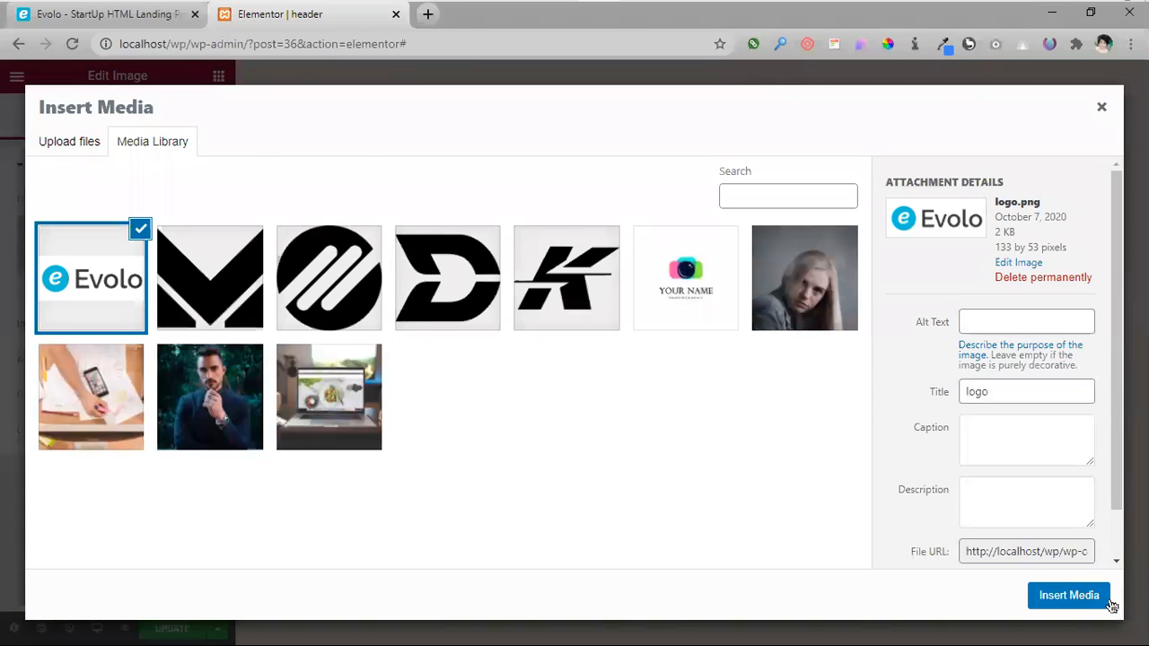
pyautogui.click(1068, 595)
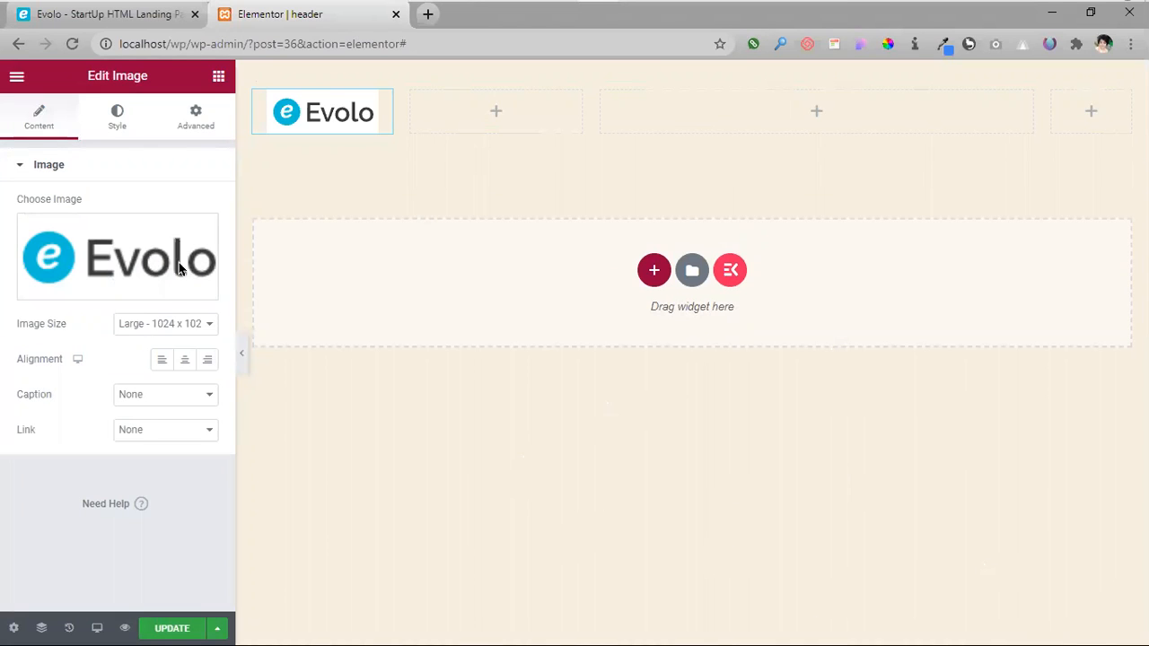
# - Give the header template's page body a classic background in white, #FFFFFF
pyautogui.click(13, 626)
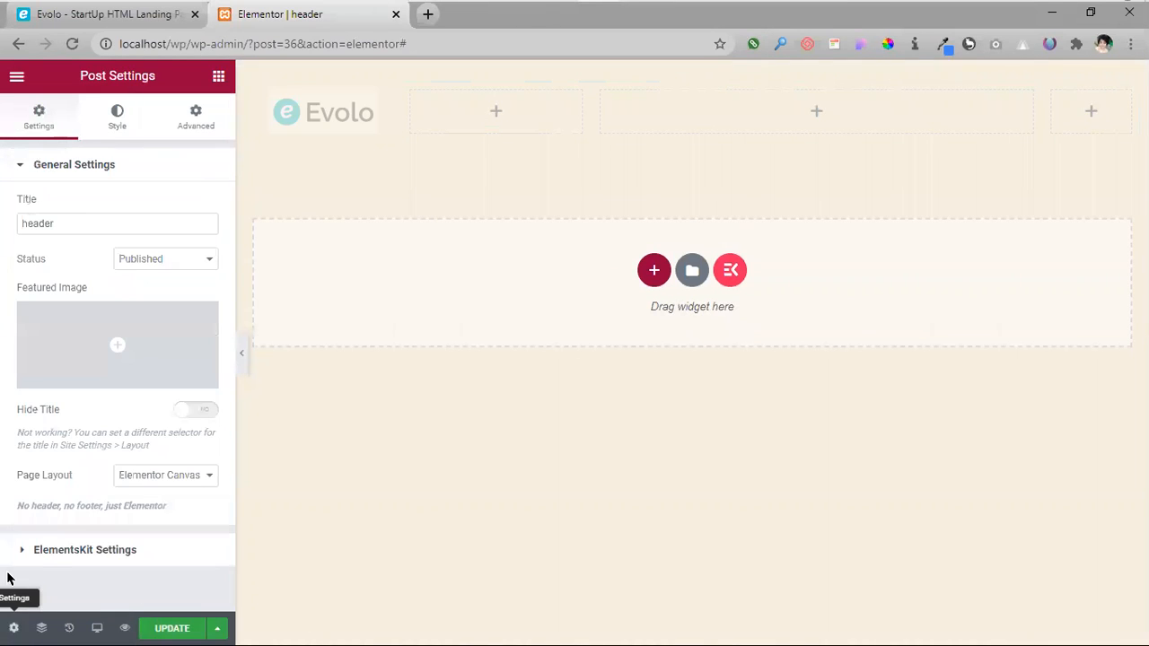
pyautogui.click(121, 126)
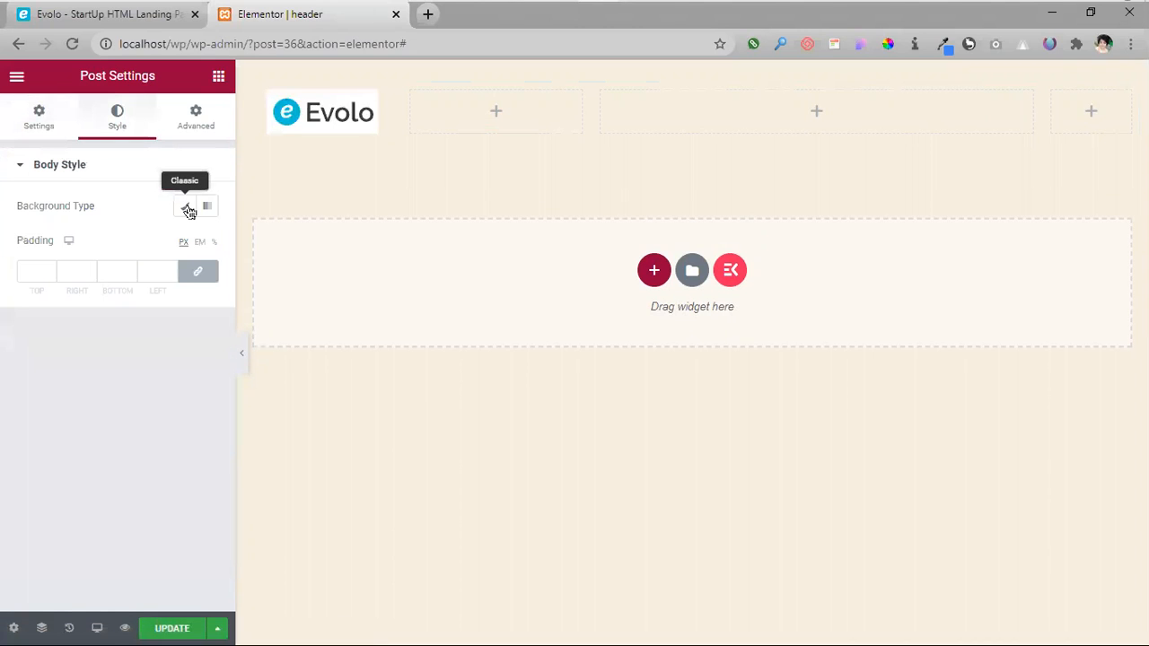
pyautogui.click(186, 207)
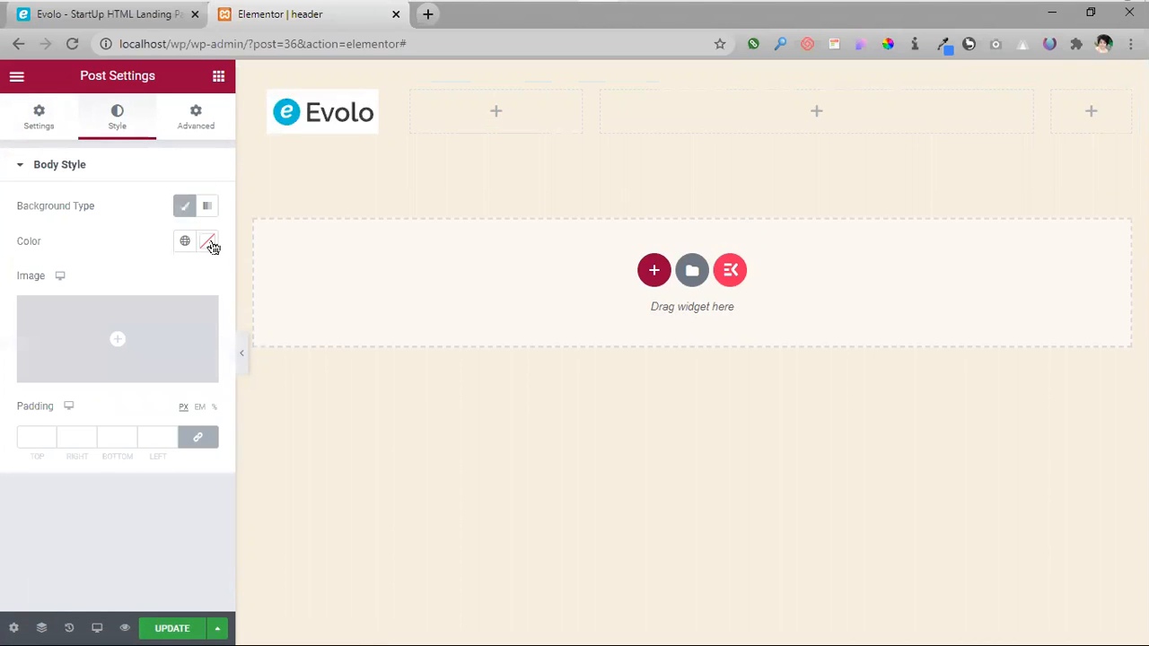
pyautogui.click(208, 242)
pyautogui.moveTo(165, 308); pyautogui.dragTo(54, 274)
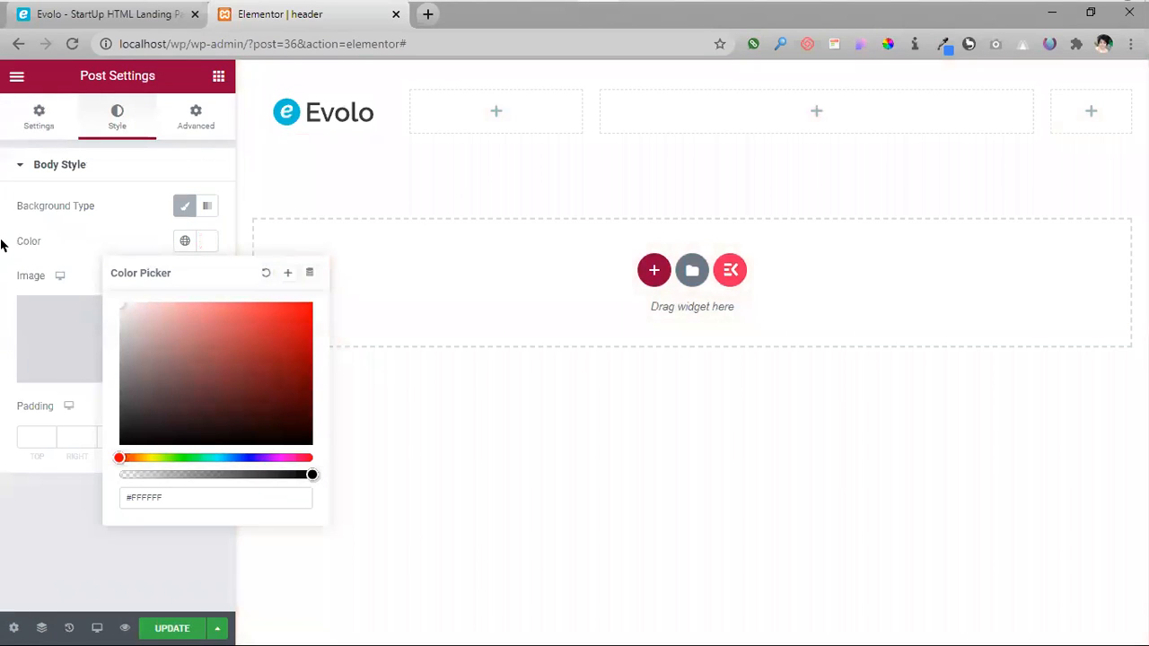
pyautogui.click(114, 205)
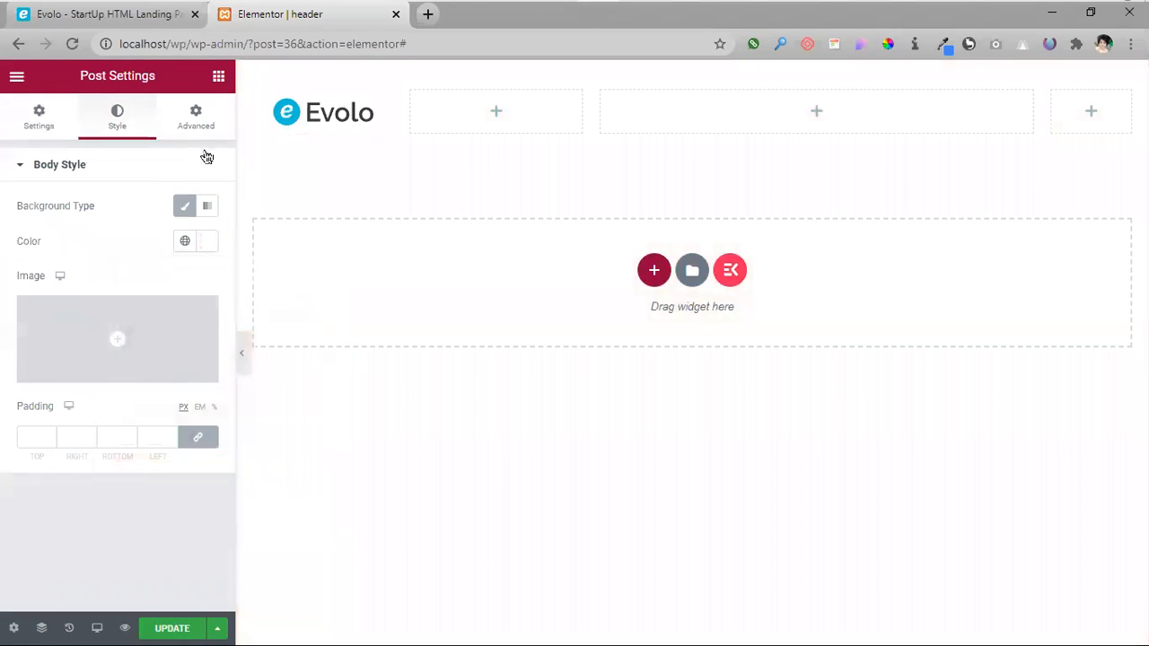
# - Narrow the header's logo column and second column, widening the third, and update the header template
pyautogui.click(231, 88)
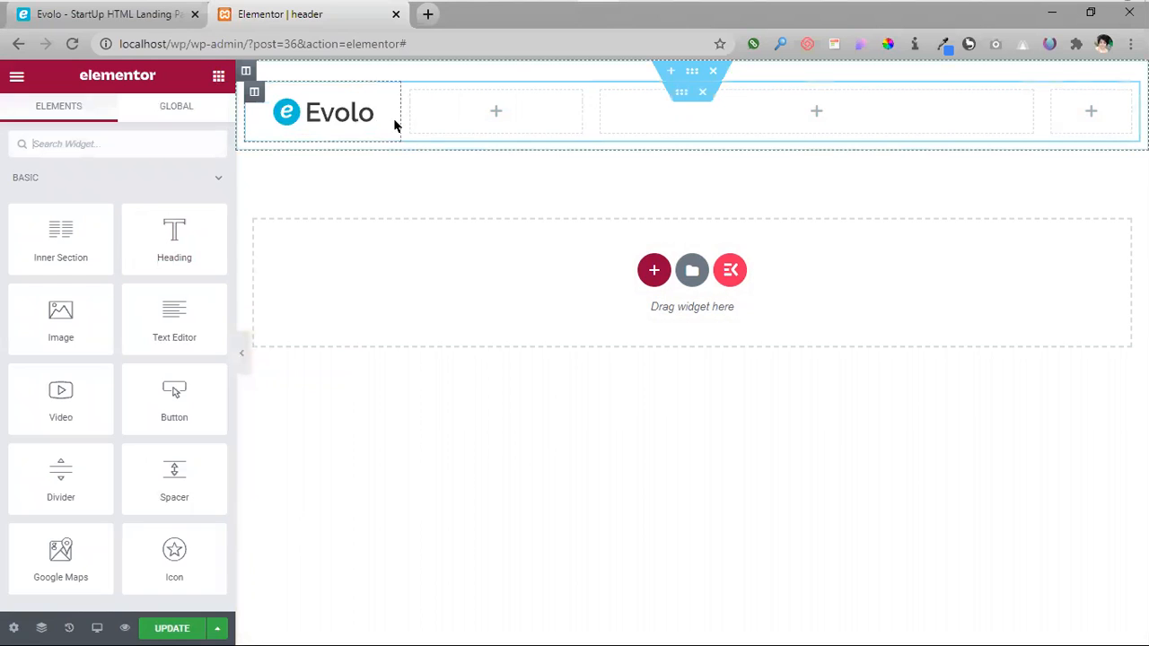
pyautogui.moveTo(401, 112); pyautogui.dragTo(371, 115)
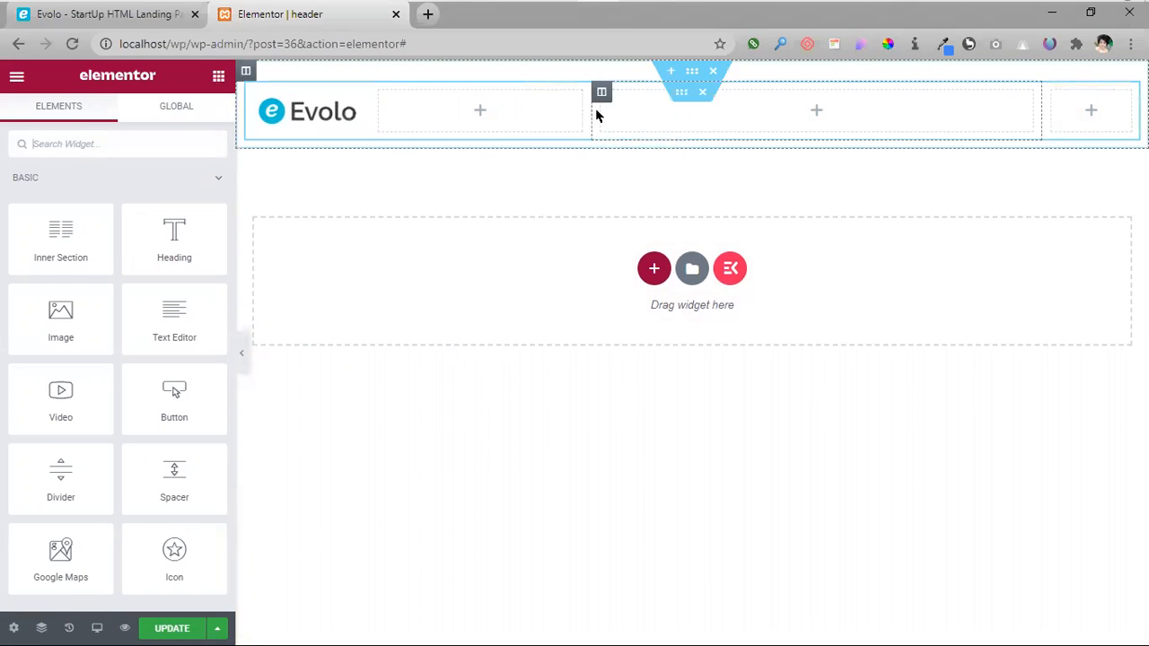
pyautogui.moveTo(589, 109); pyautogui.dragTo(526, 112)
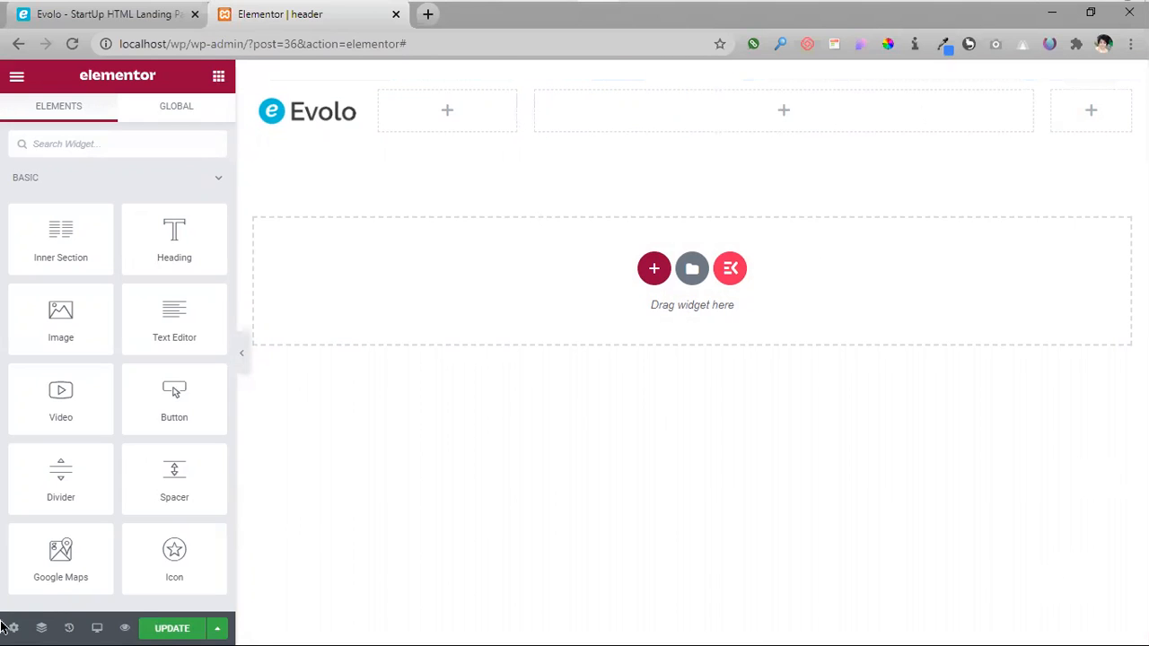
pyautogui.click(171, 628)
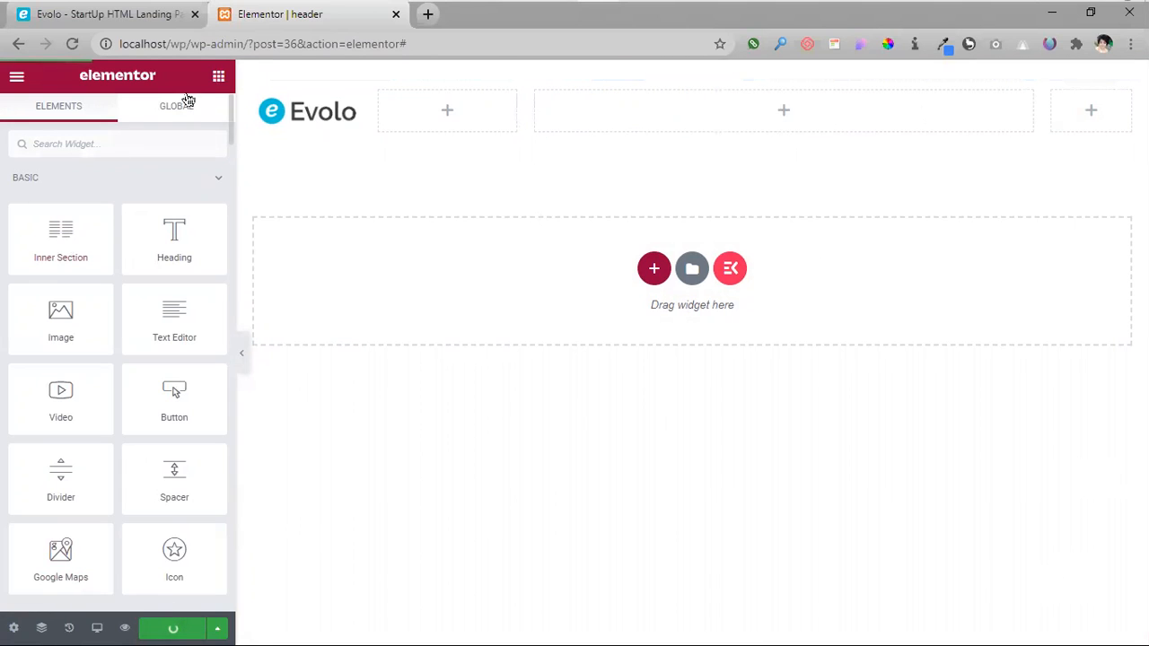
# - Open the WordPress dashboard's Menus page in another browser tab and start a new menu, discarding changes to the existing one
pyautogui.moveTo(250, 44); pyautogui.dragTo(460, 20)
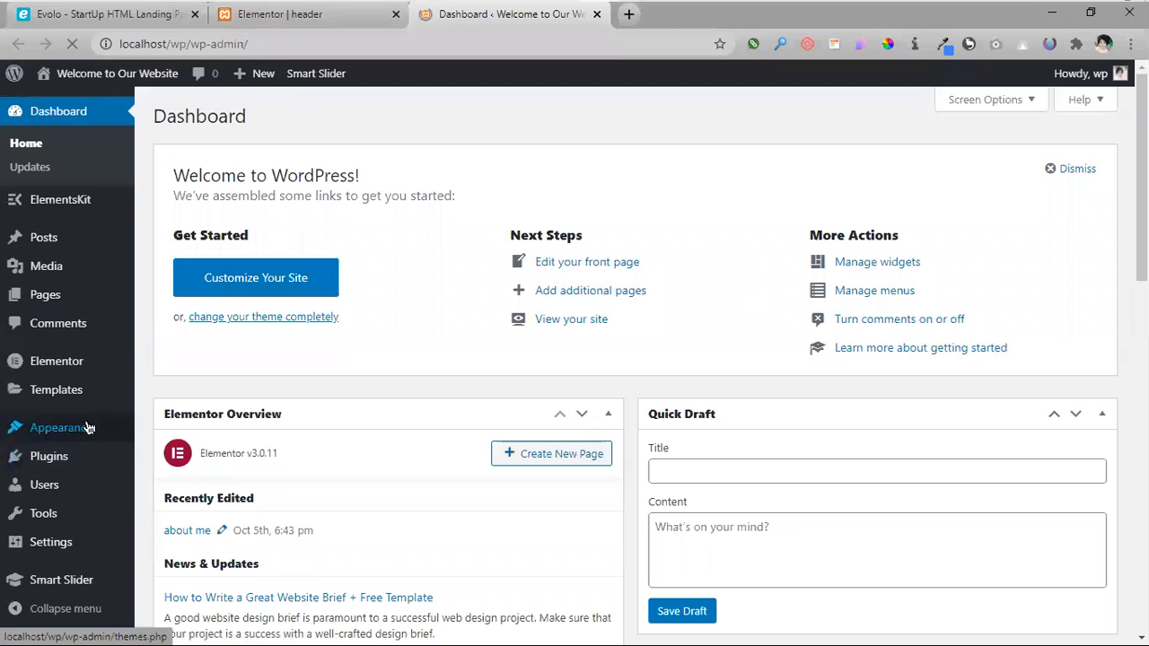
pyautogui.moveTo(64, 429)
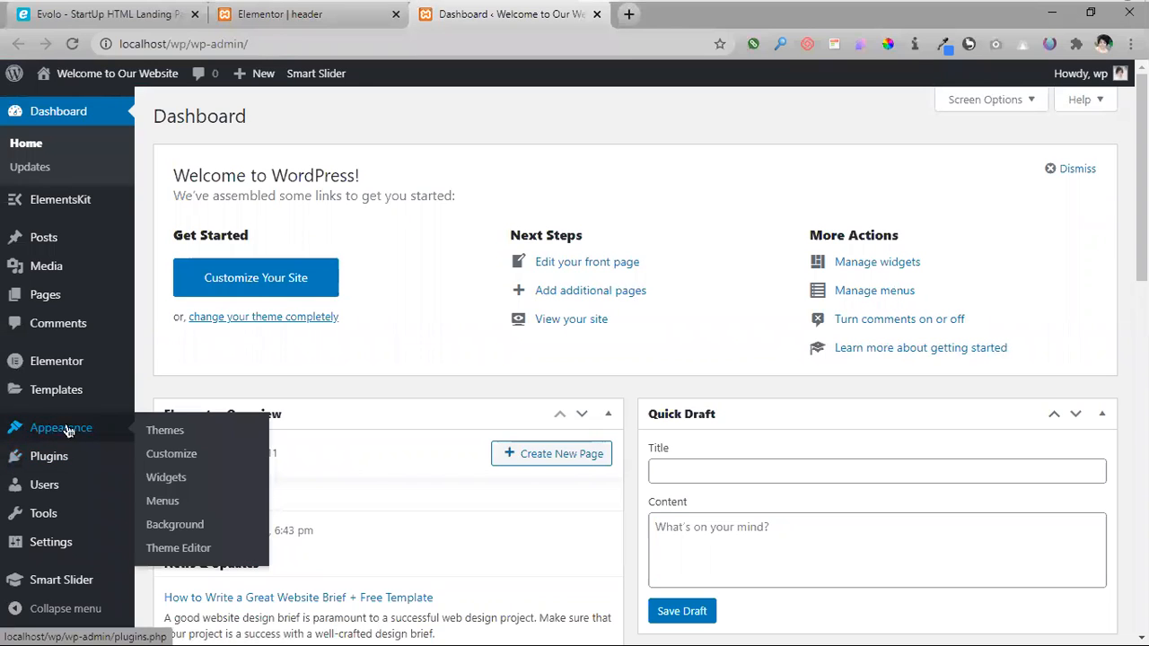
pyautogui.click(158, 506)
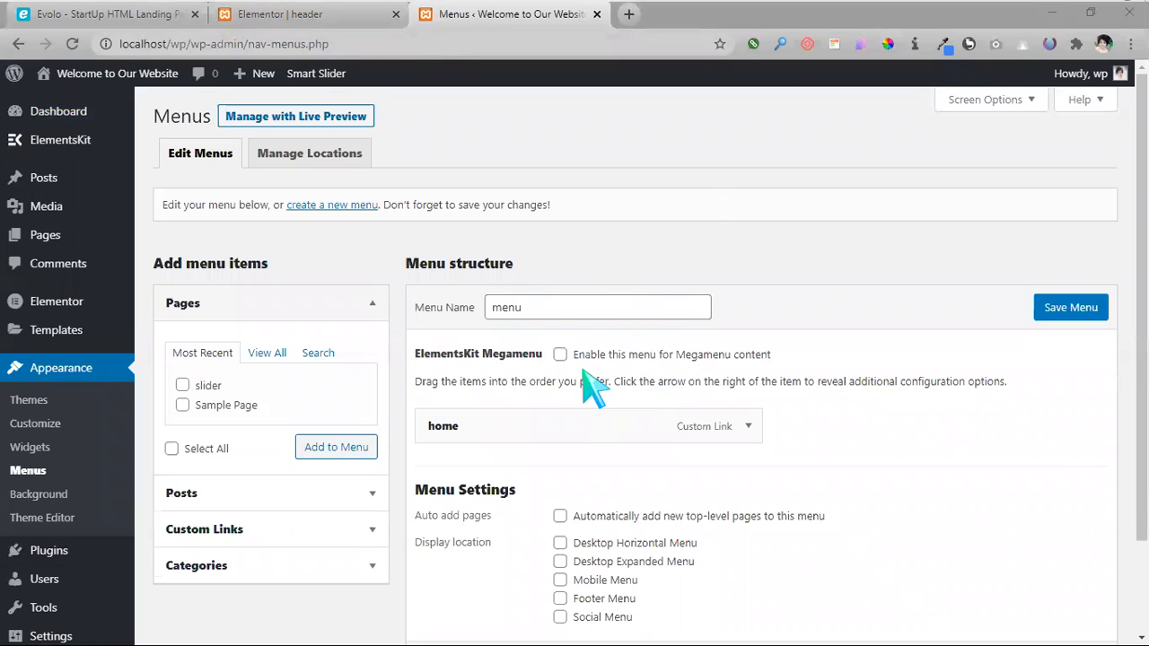
pyautogui.click(561, 309)
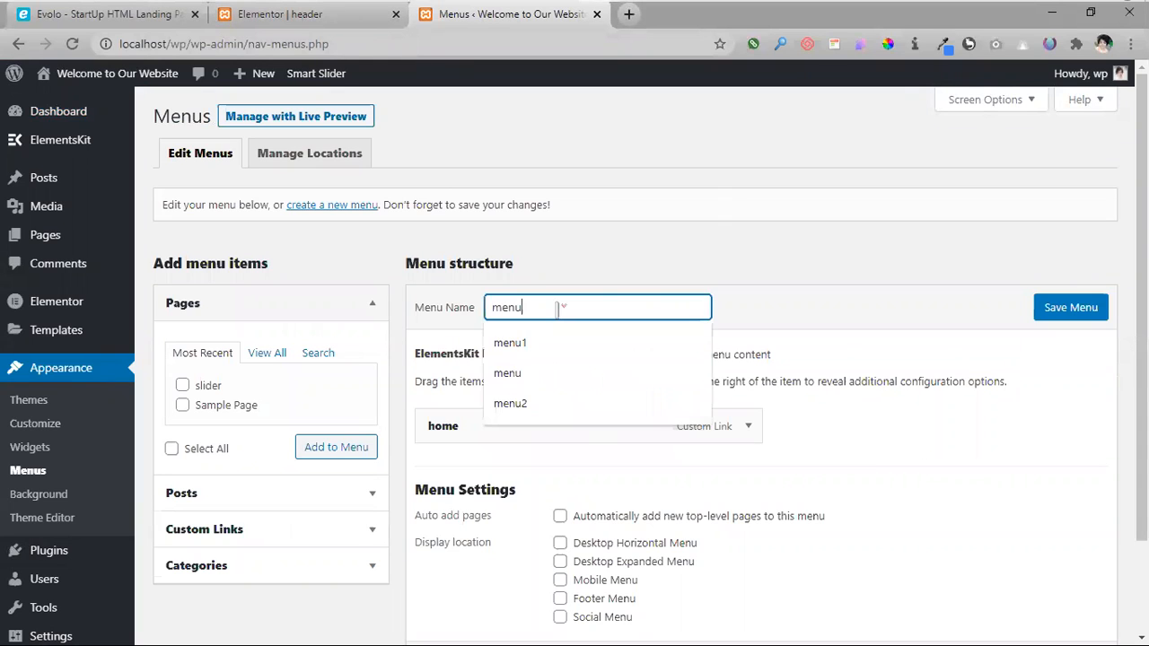
pyautogui.click(832, 314)
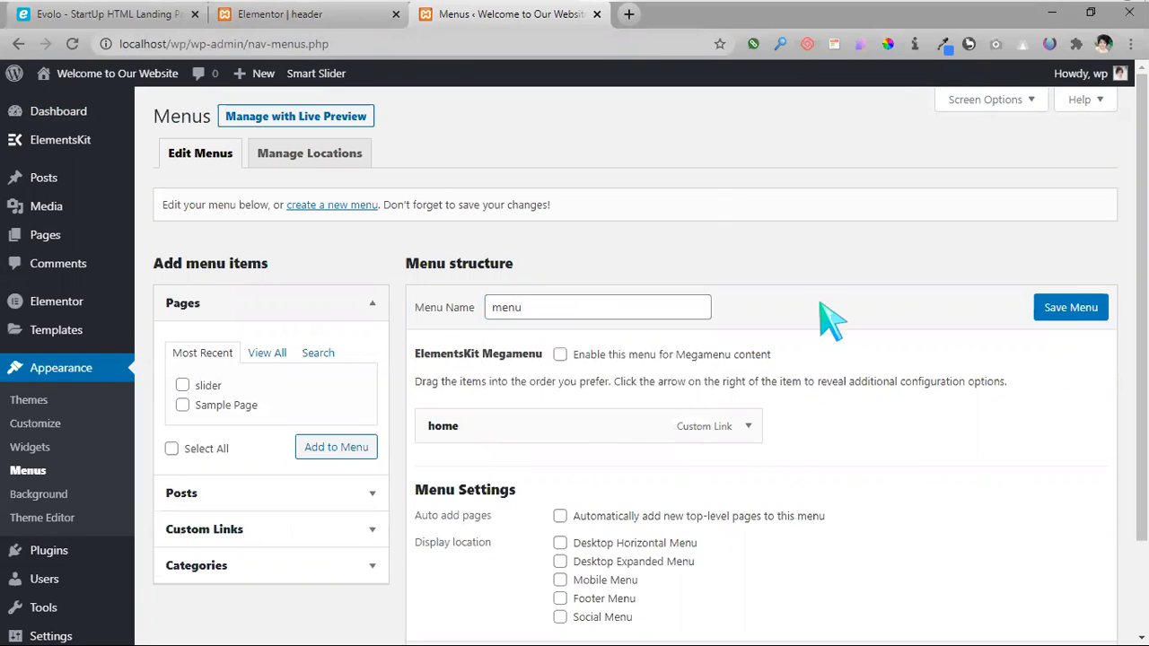
pyautogui.click(557, 307)
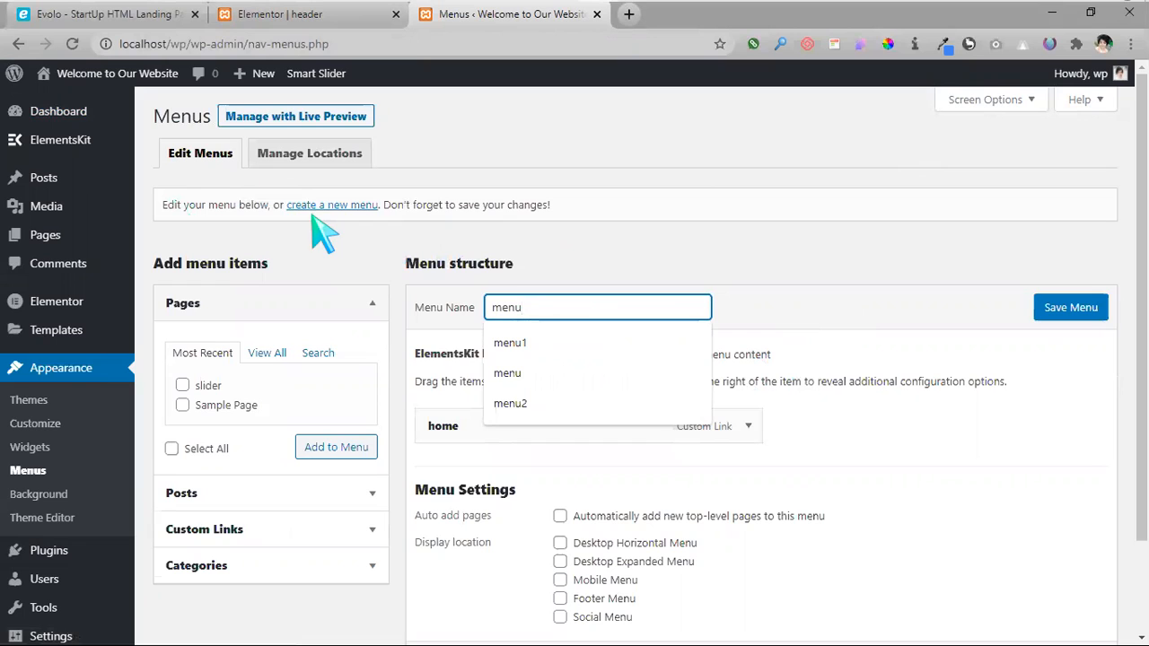
pyautogui.click(349, 207)
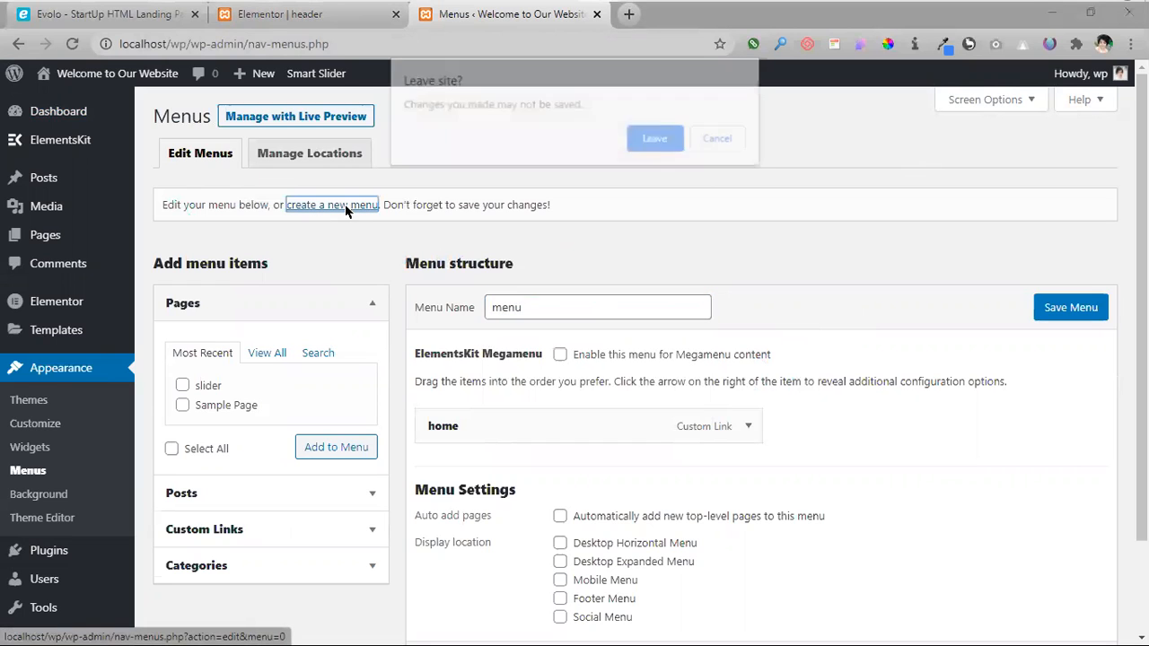
pyautogui.click(656, 139)
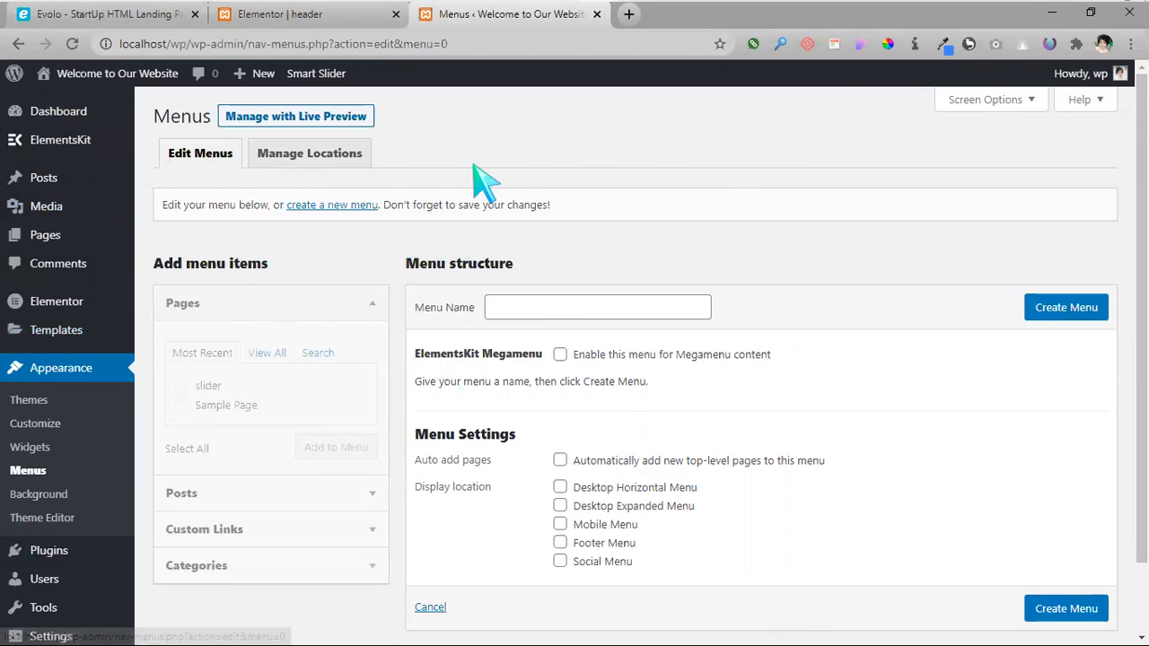
# - Name the new menu menu1, leaving ElementsKit Megamenu disabled
pyautogui.moveTo(380, 286); pyautogui.dragTo(624, 283)
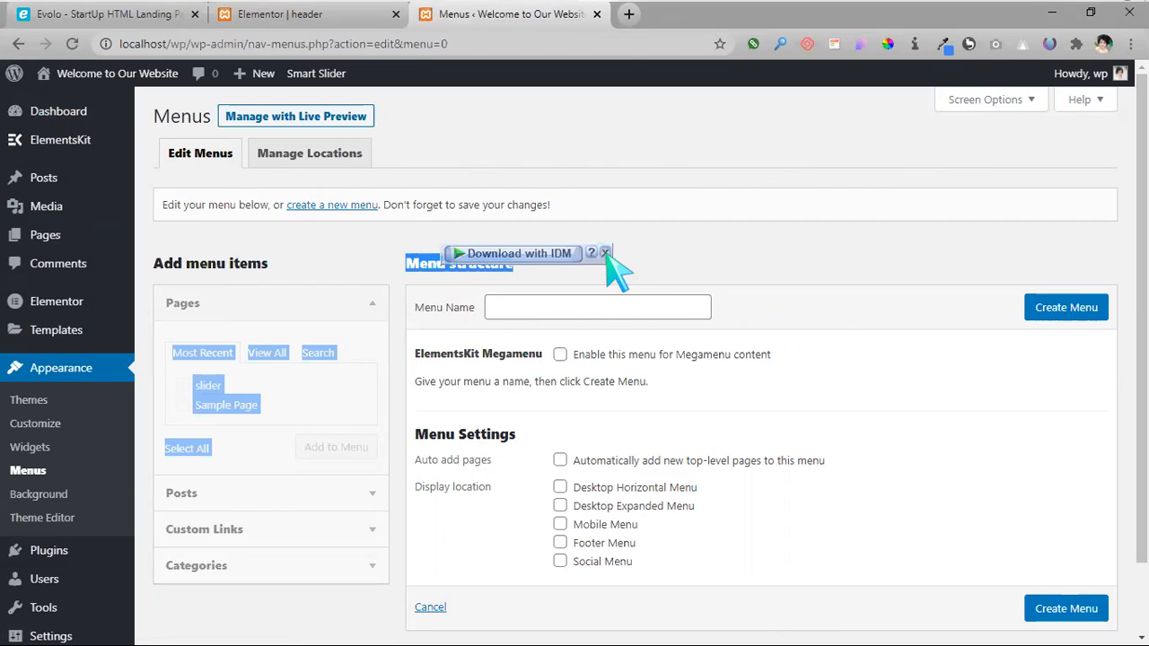
pyautogui.click(553, 313)
pyautogui.write('menu1')
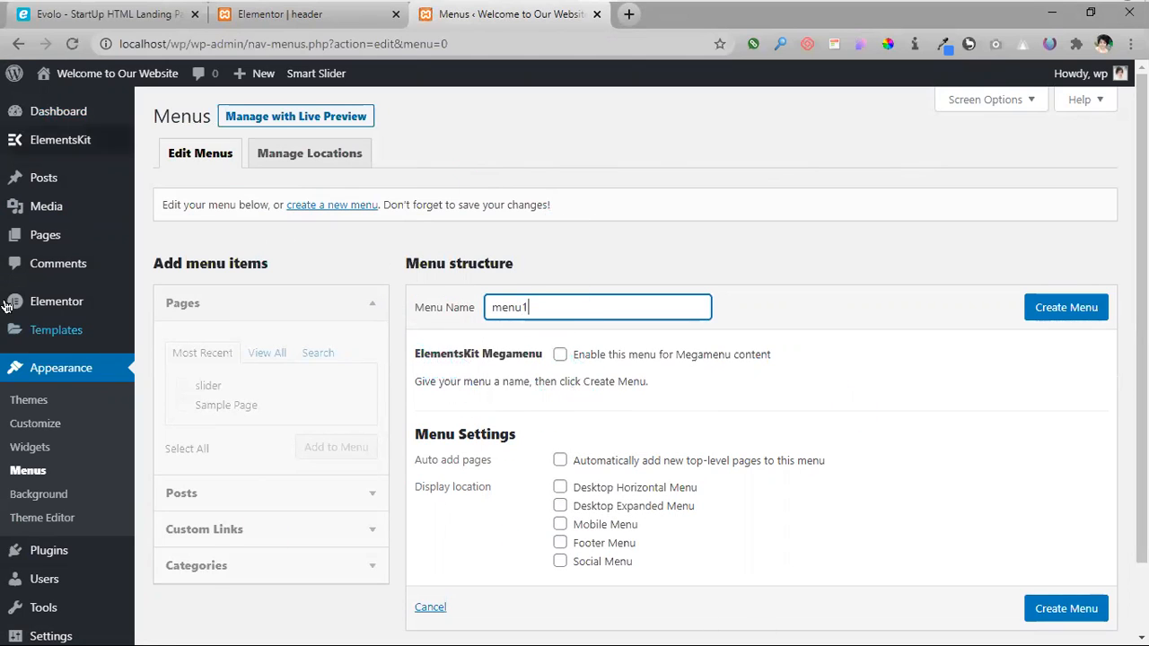
pyautogui.moveTo(569, 355); pyautogui.dragTo(761, 385)
pyautogui.click(754, 377)
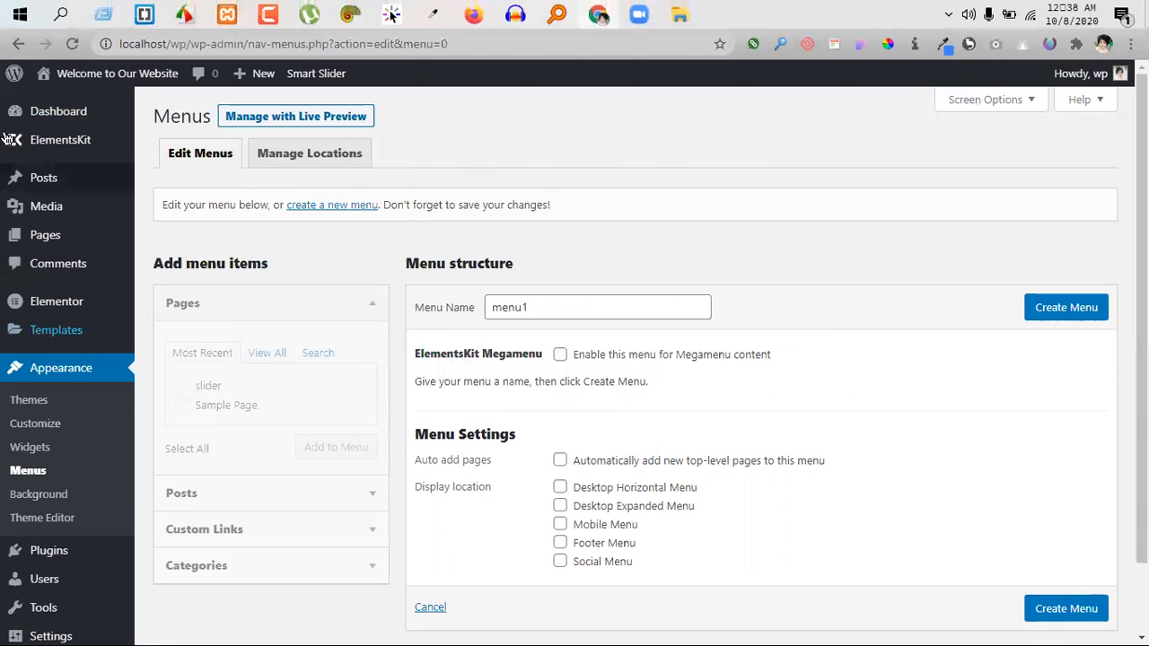
# - Check the navigation links on the Evolo page, and create and save menu1
pyautogui.click(101, 22)
pyautogui.click(942, 84)
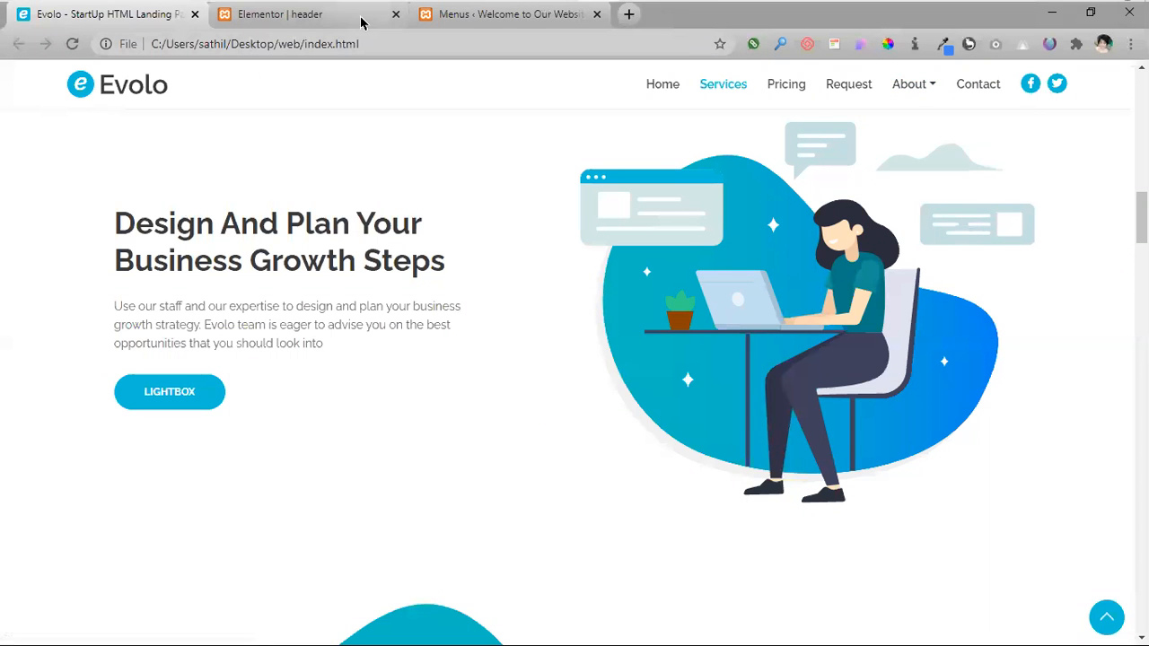
pyautogui.click(485, 15)
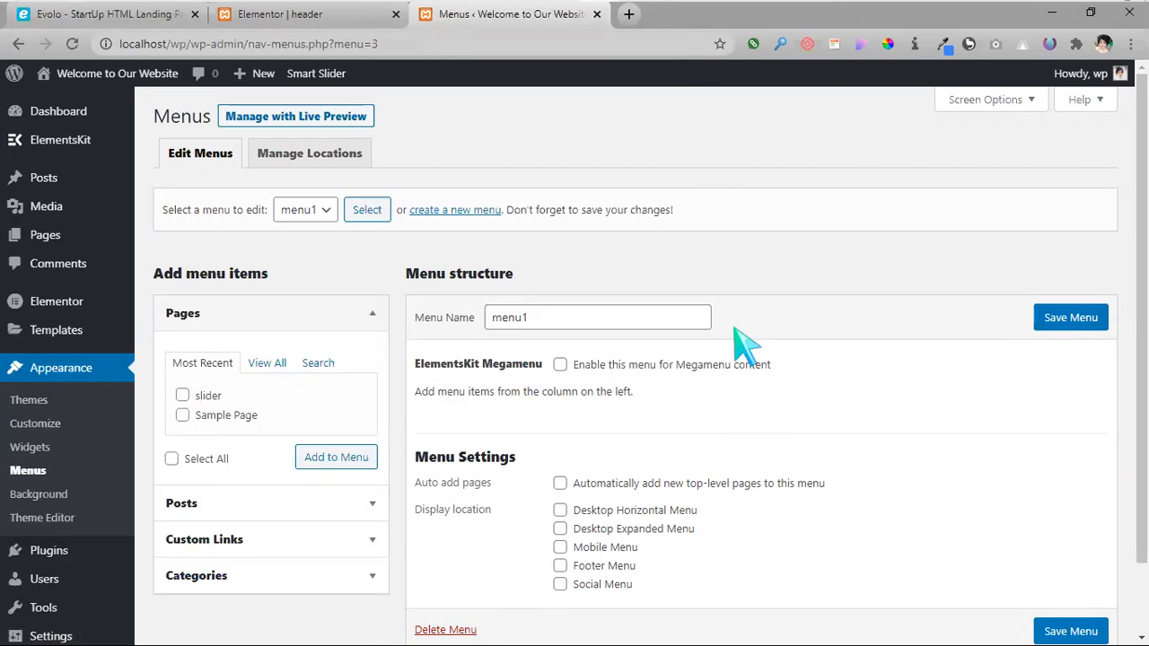
pyautogui.click(1046, 318)
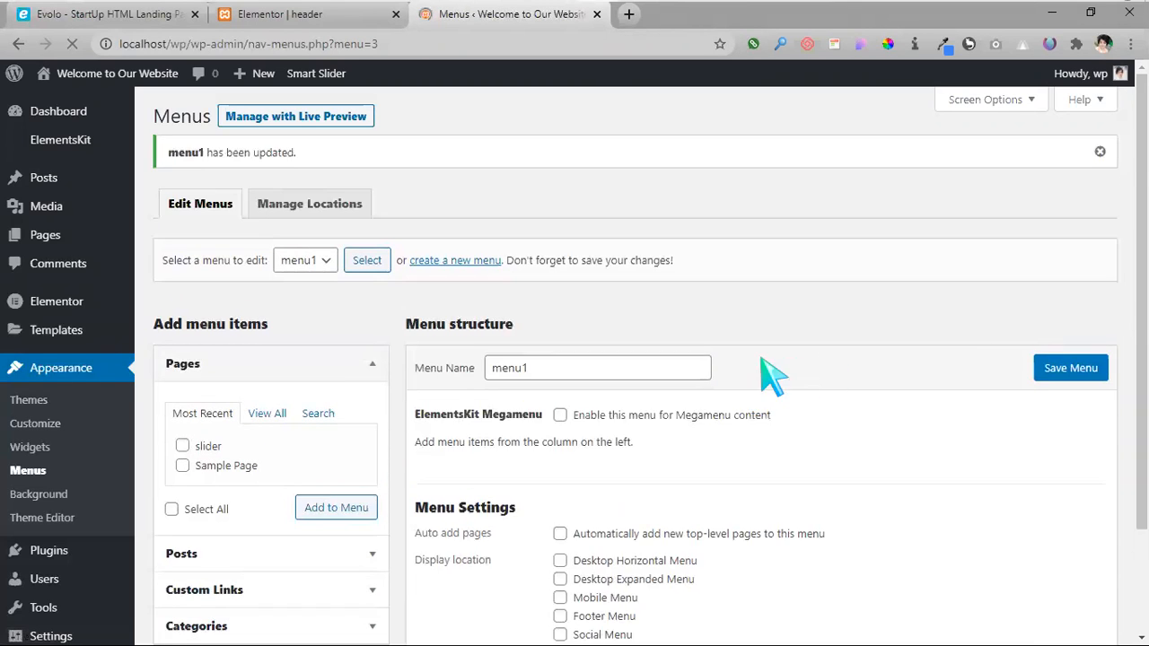
# - Examine the item types that can be added to menu1: Pages, Posts, Custom Links and Categories
pyautogui.scroll(-2, 761, 368)
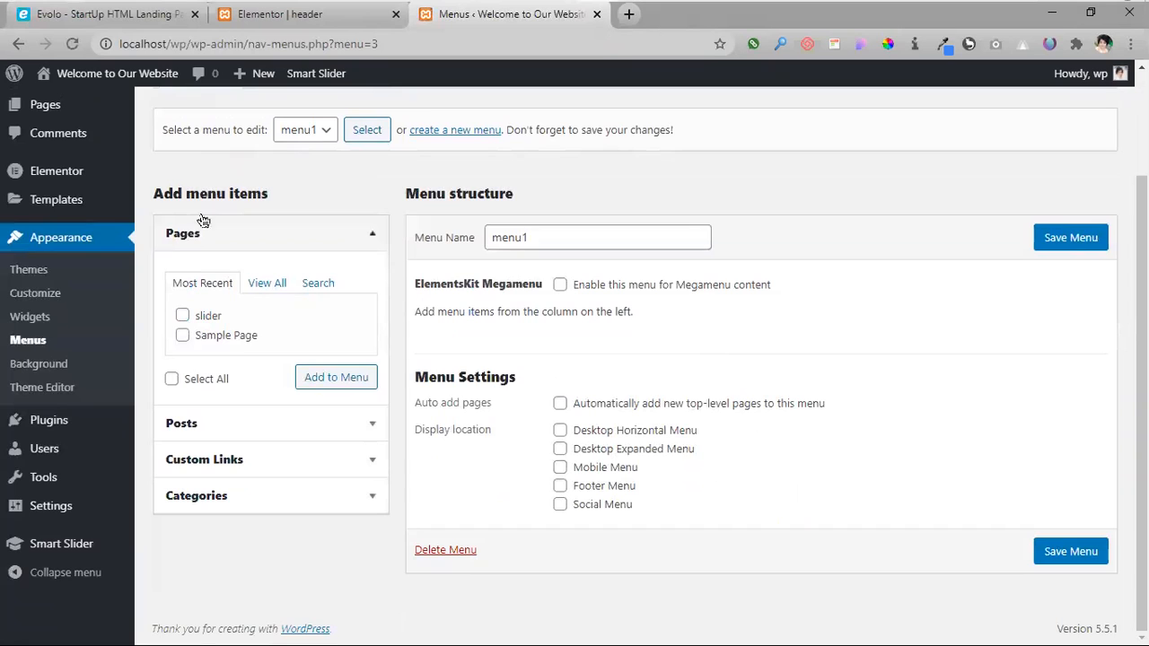
pyautogui.click(266, 240)
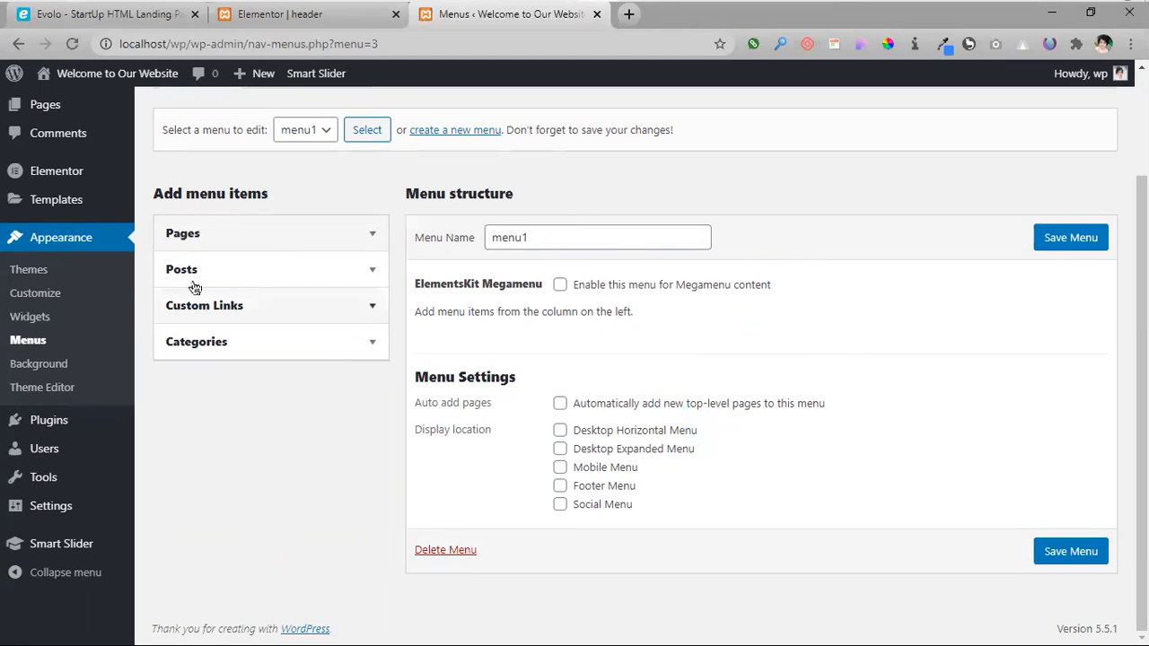
pyautogui.scroll(3, 72, 184)
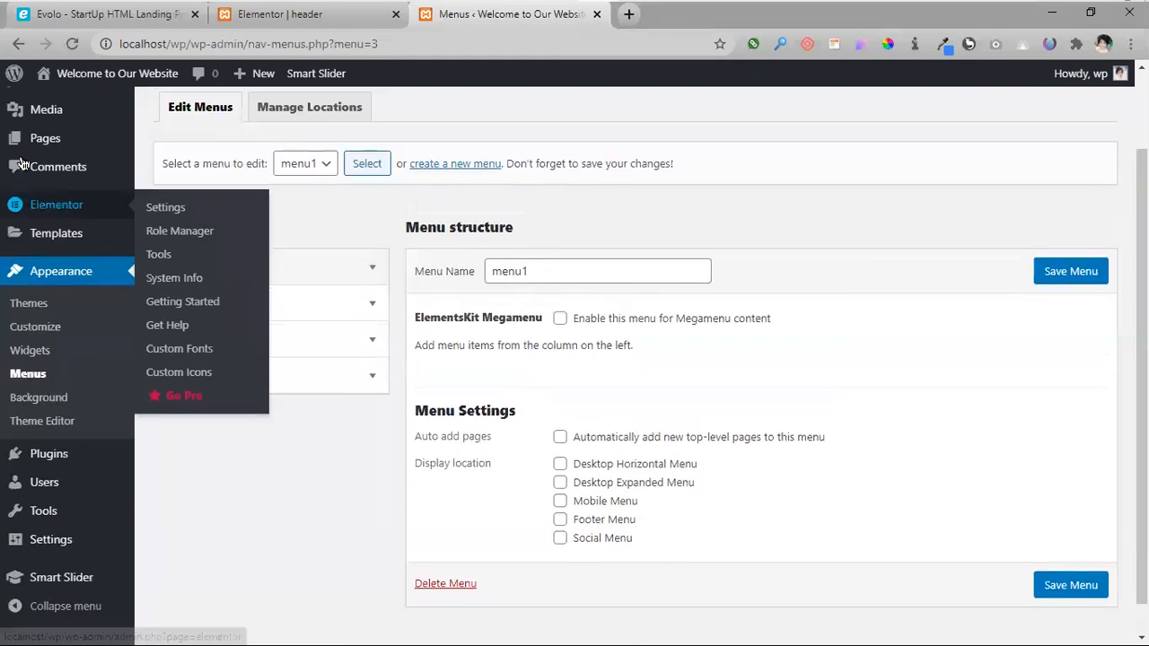
pyautogui.moveTo(33, 189)
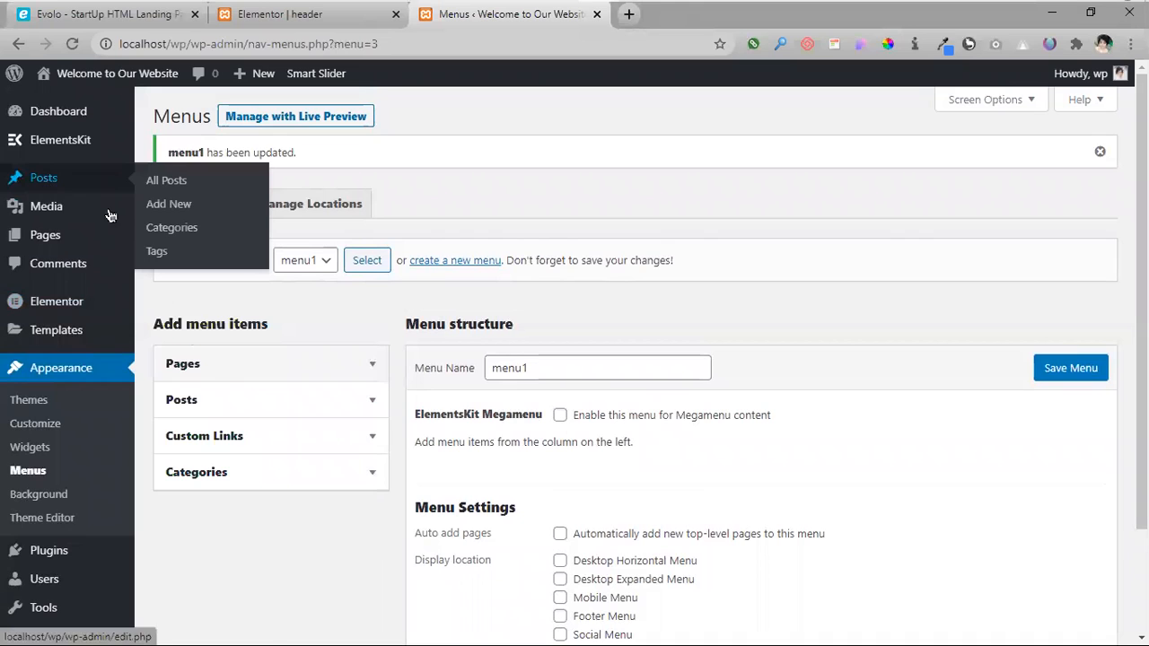
pyautogui.scroll(-1, 655, 377)
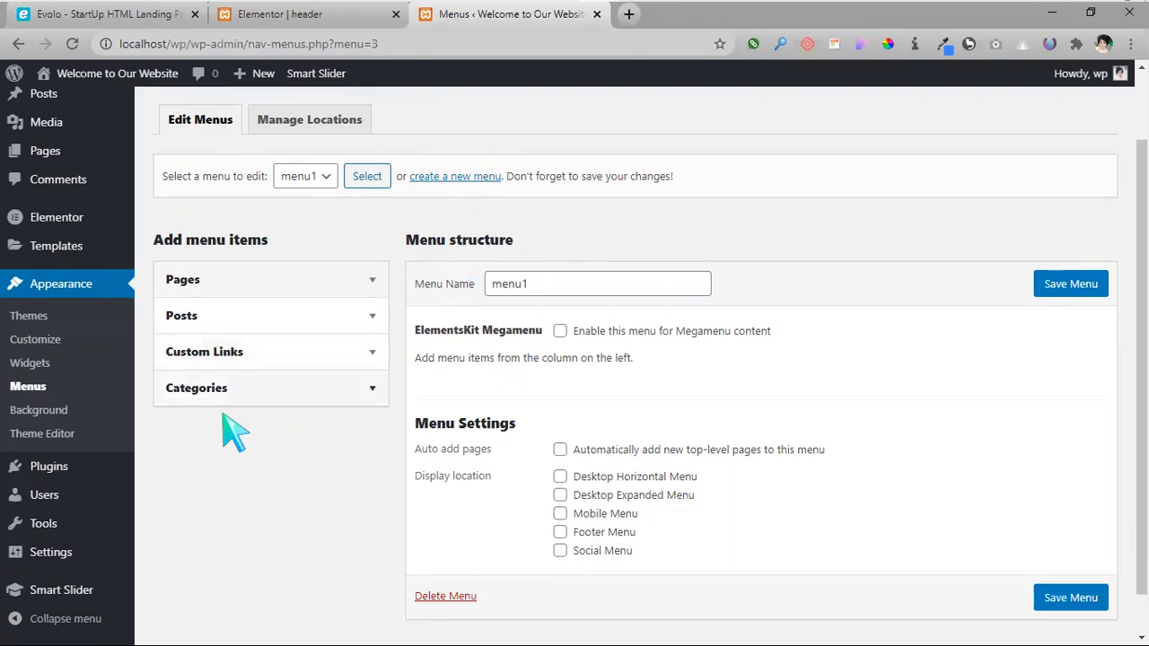
pyautogui.click(258, 398)
pyautogui.click(259, 398)
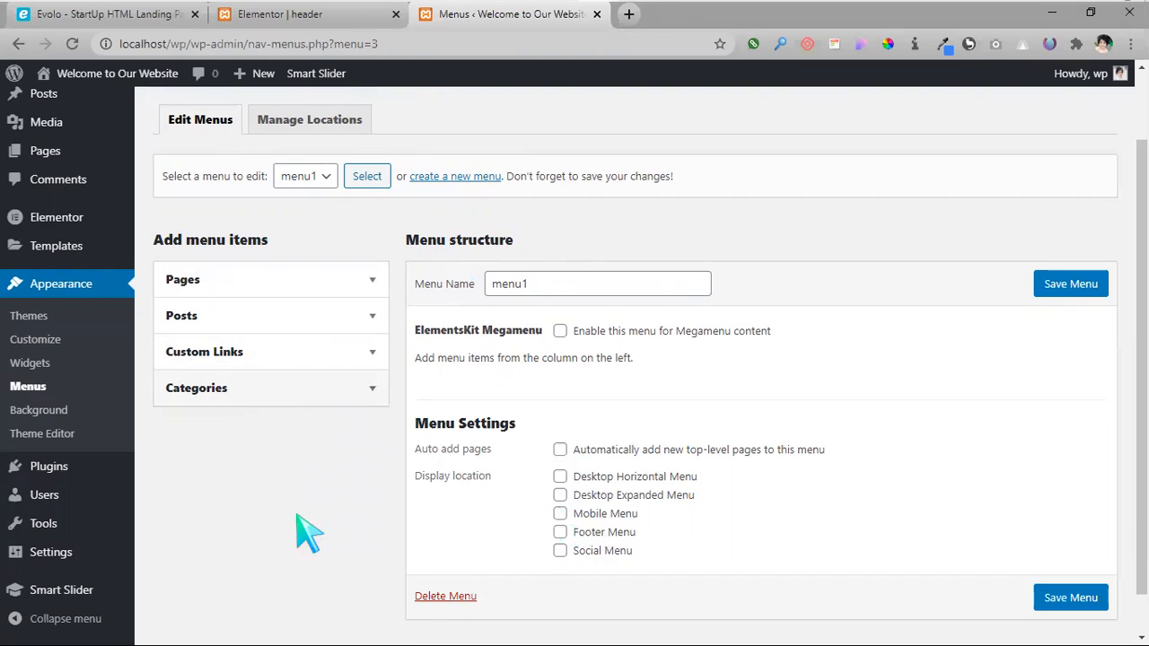
pyautogui.scroll(1, 547, 386)
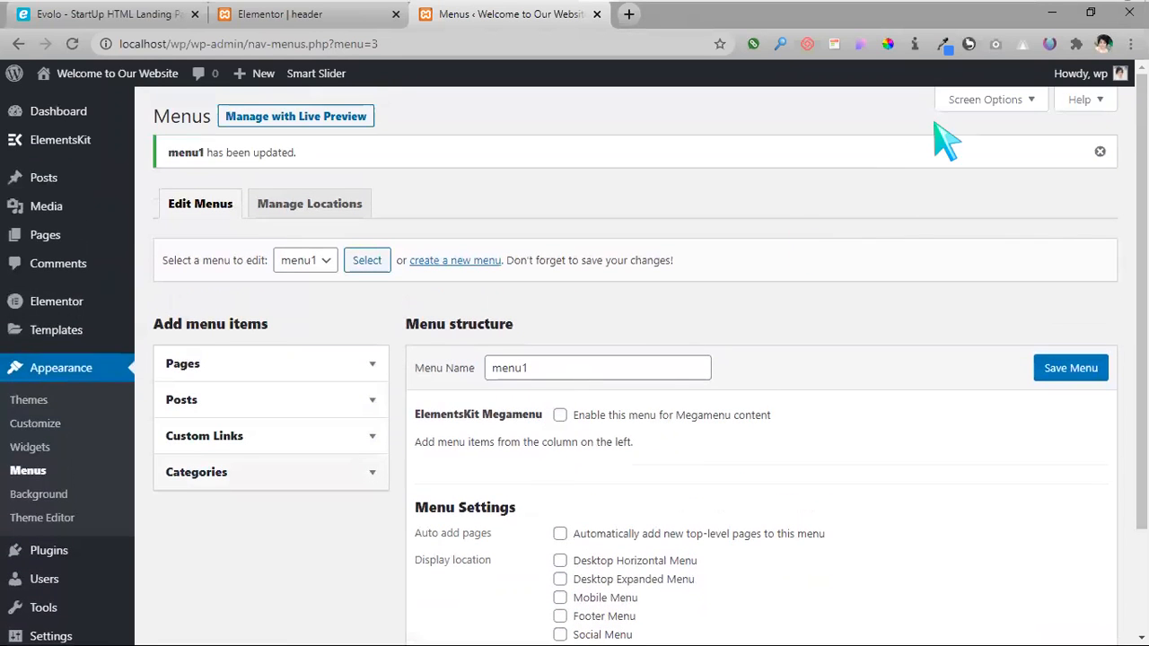
# - Examine the Menus page's Screen Options for the available item boxes and advanced menu properties
pyautogui.click(978, 99)
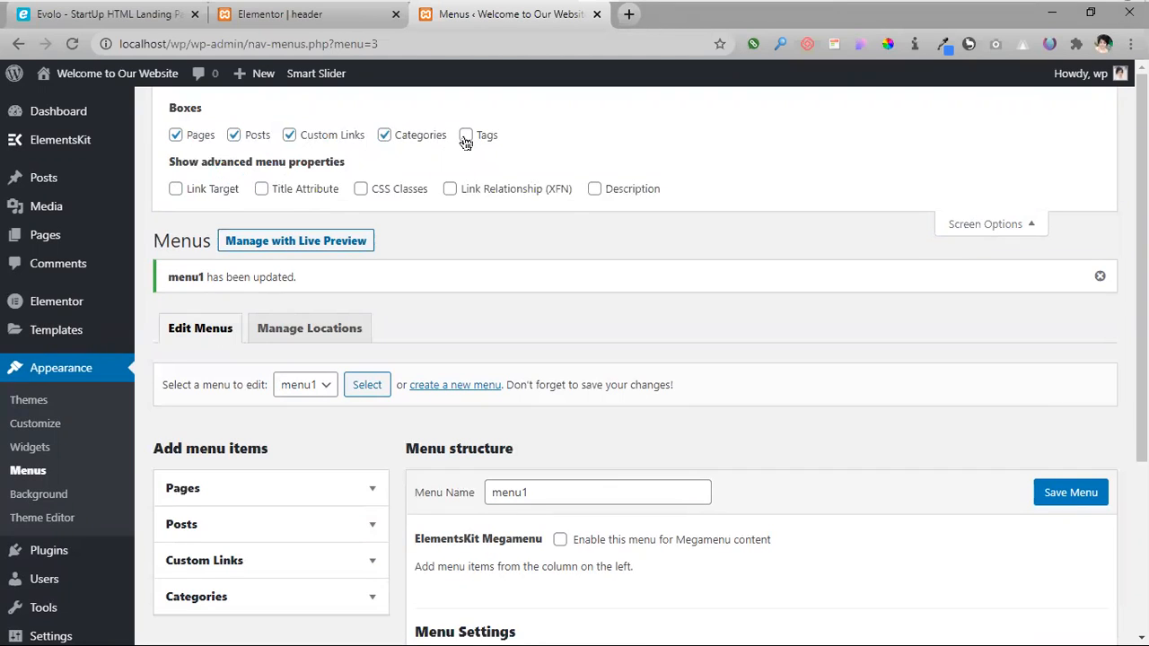
pyautogui.click(1009, 228)
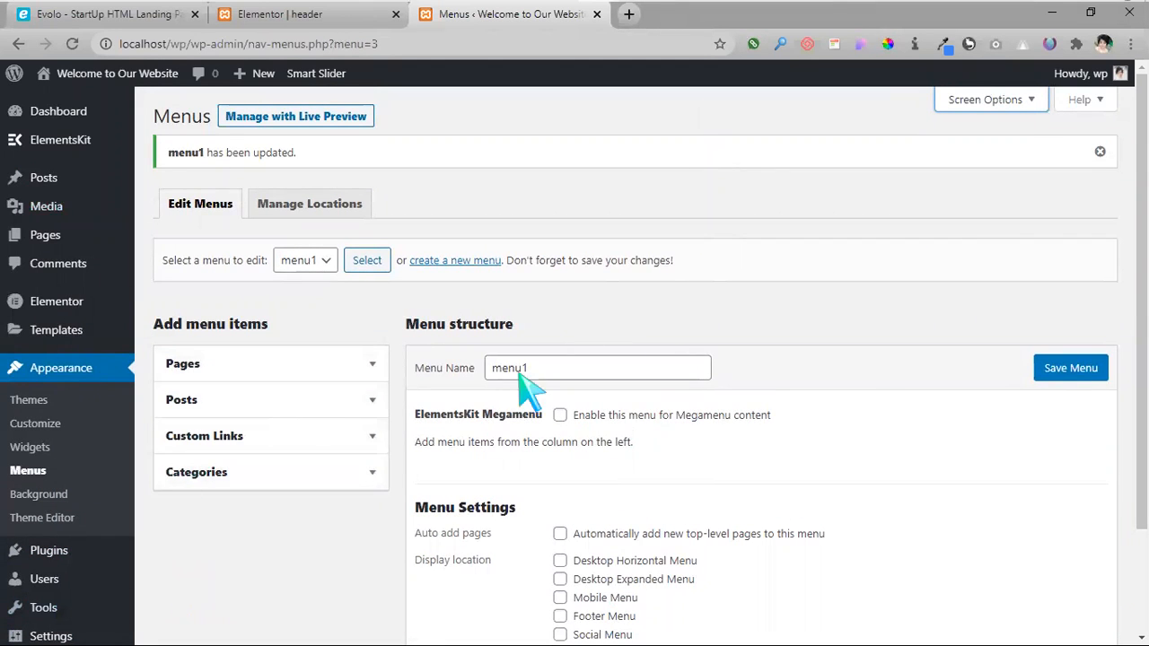
pyautogui.click(1016, 100)
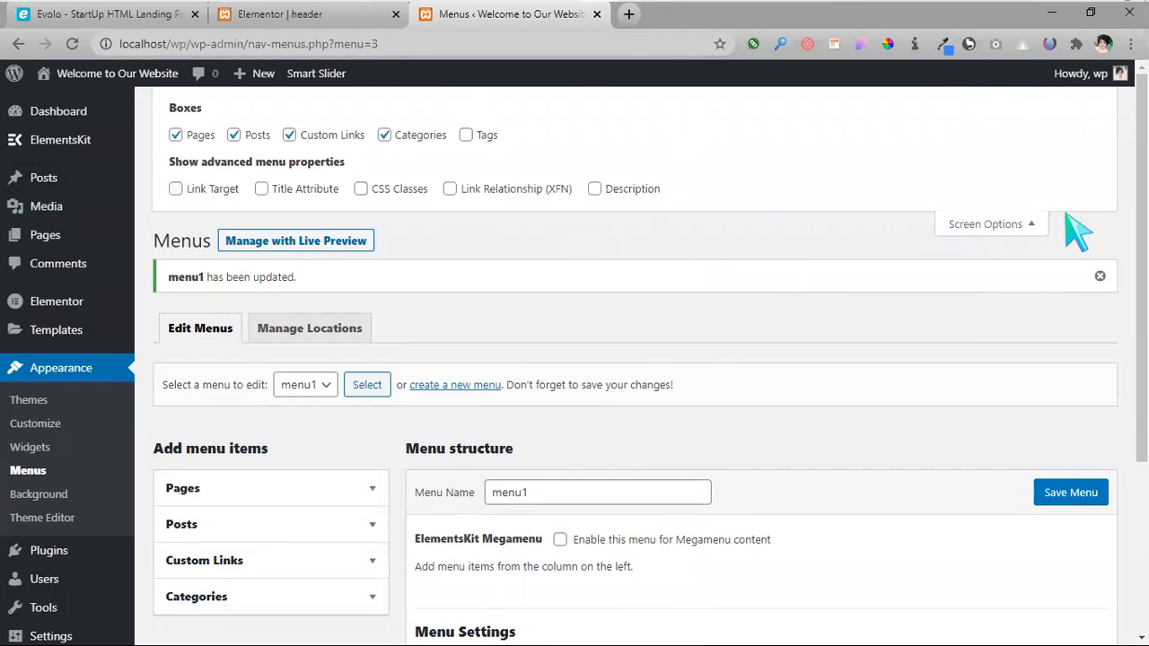
pyautogui.click(1009, 224)
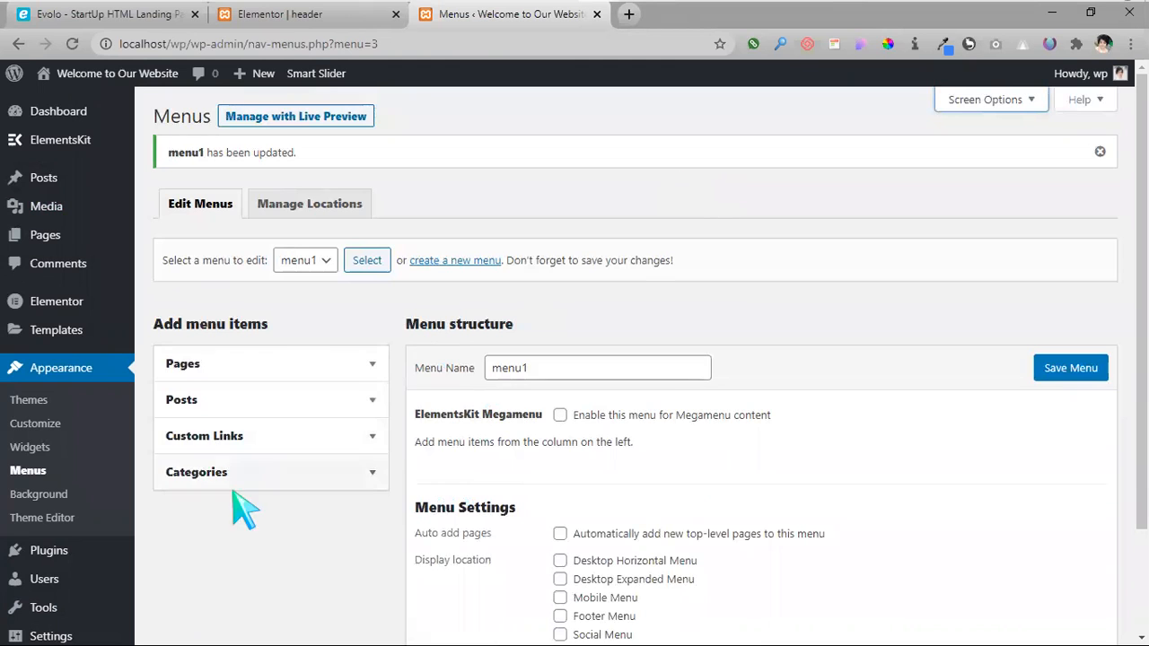
pyautogui.click(985, 101)
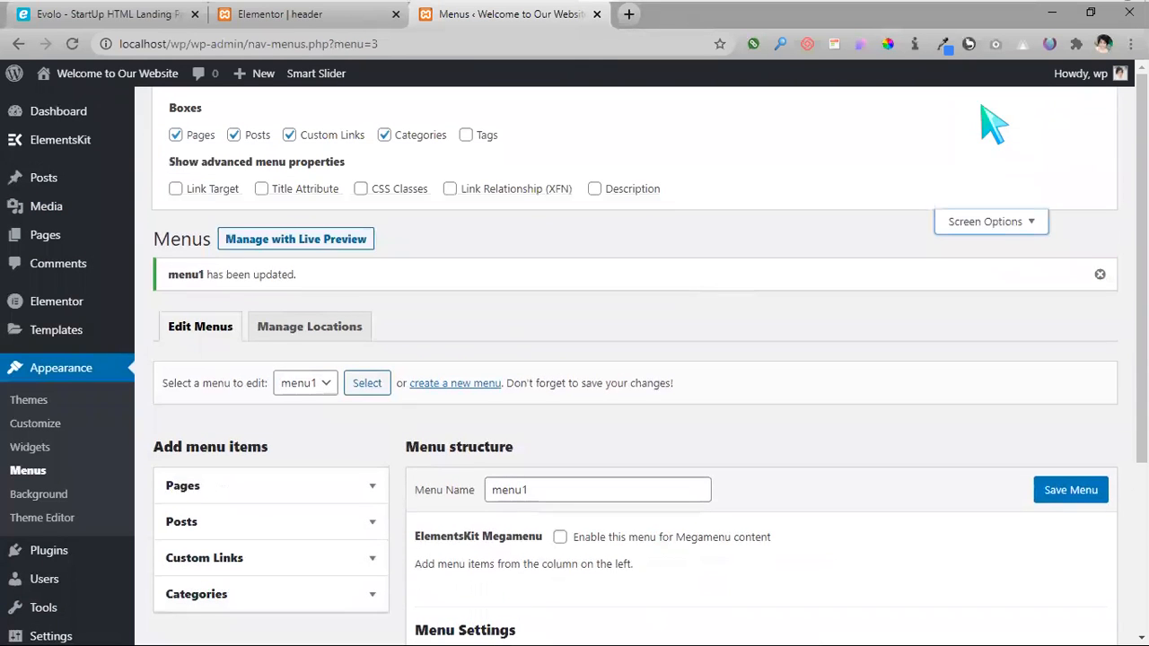
# - Try showing the Tags box among the Menus page's addable item types and hide it again
pyautogui.click(485, 137)
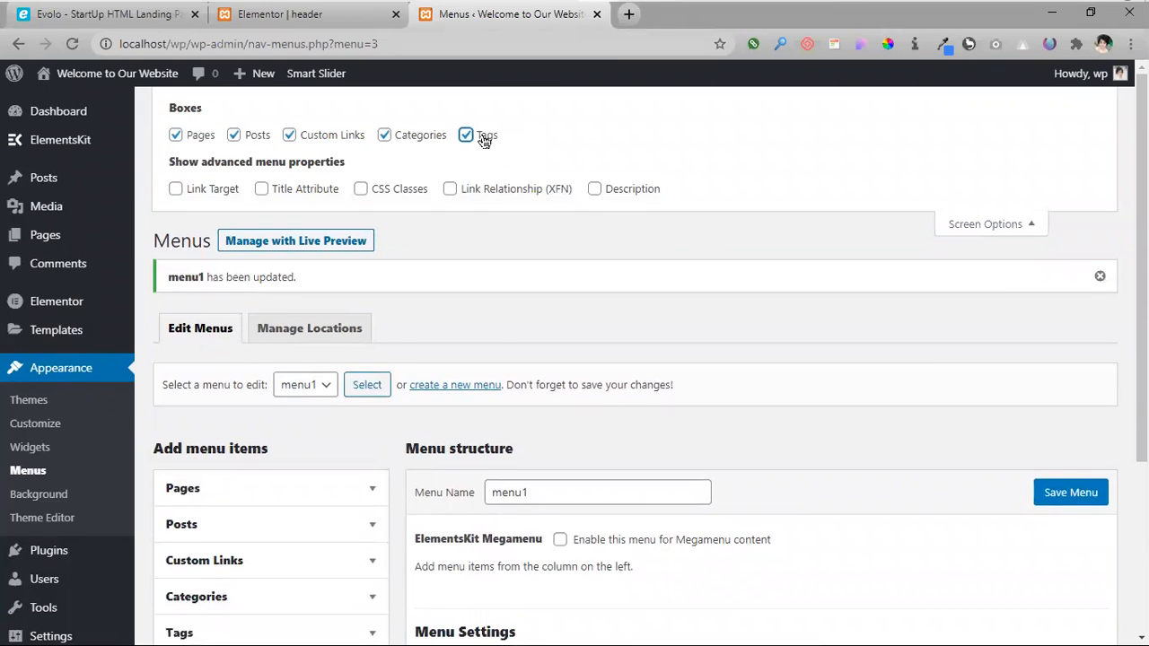
pyautogui.scroll(-1, 274, 480)
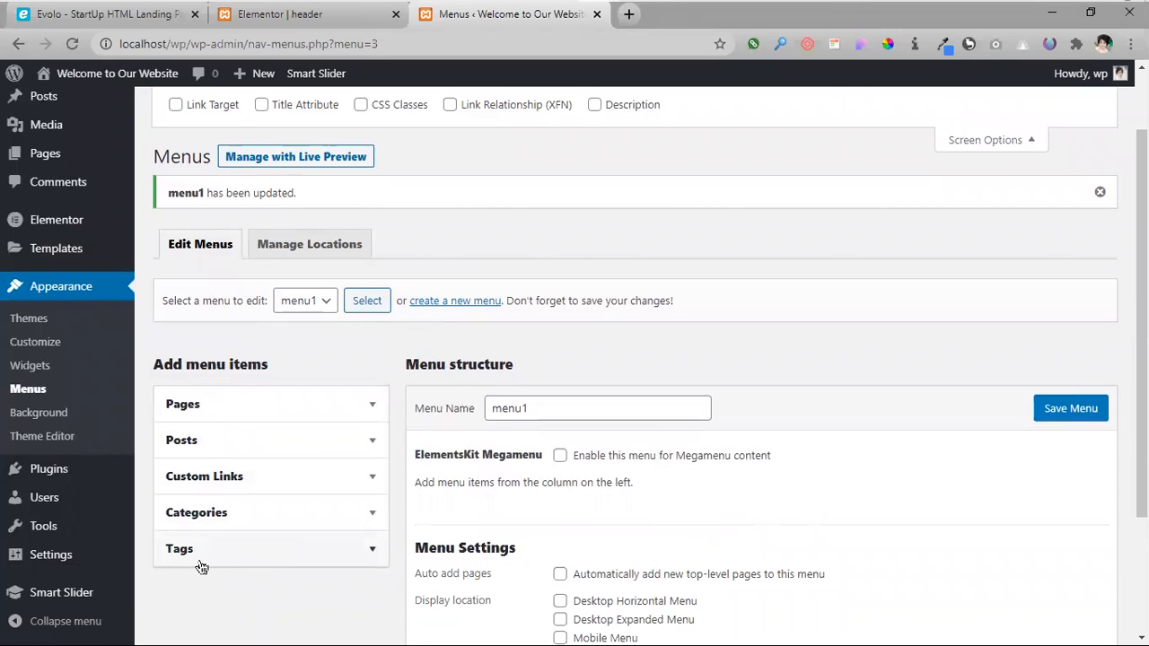
pyautogui.scroll(1, 575, 386)
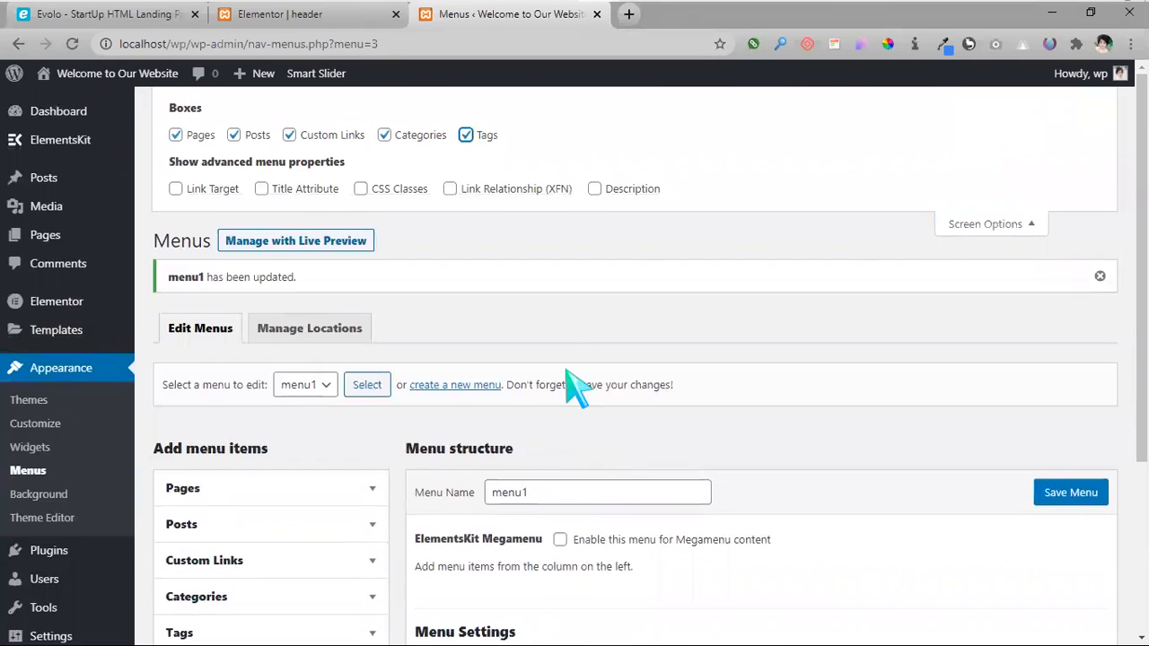
pyautogui.click(466, 135)
# - Hide the Categories and Posts boxes from the Menus page and close Screen Options
pyautogui.click(384, 136)
pyautogui.scroll(-3, 404, 323)
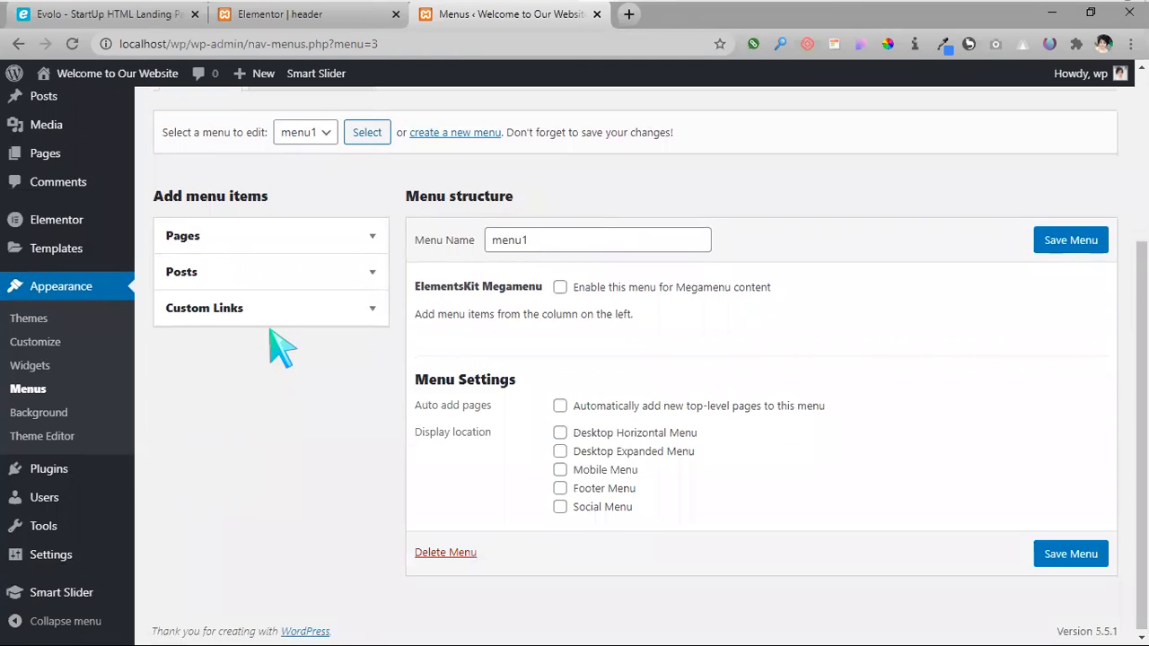
pyautogui.scroll(3, 410, 436)
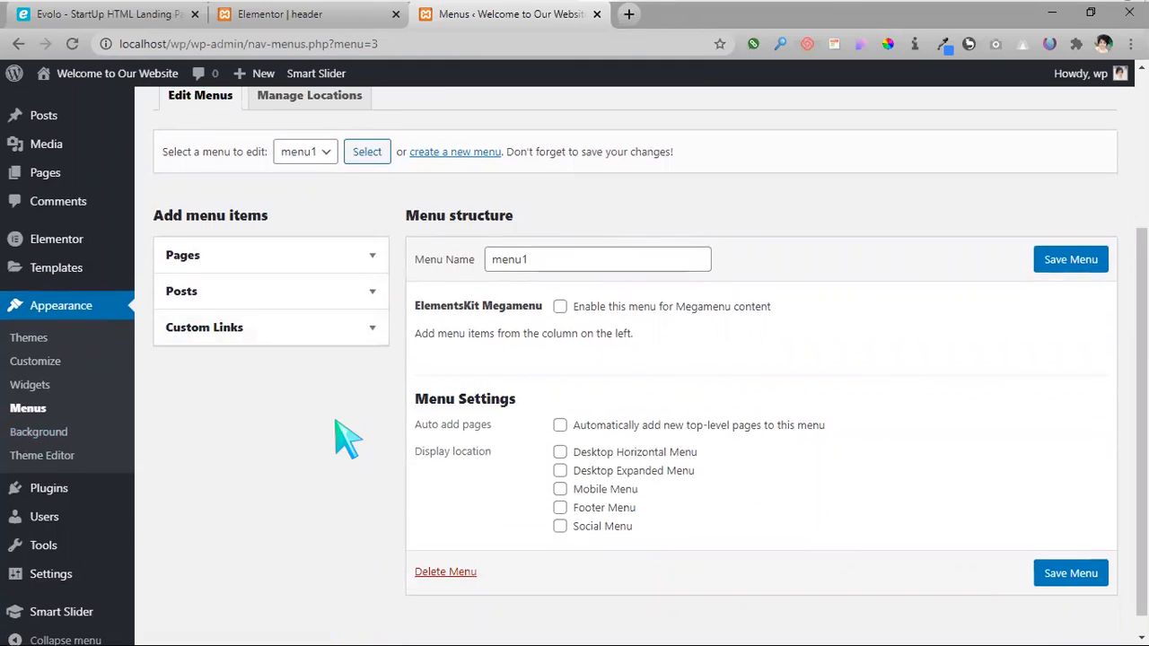
pyautogui.click(235, 136)
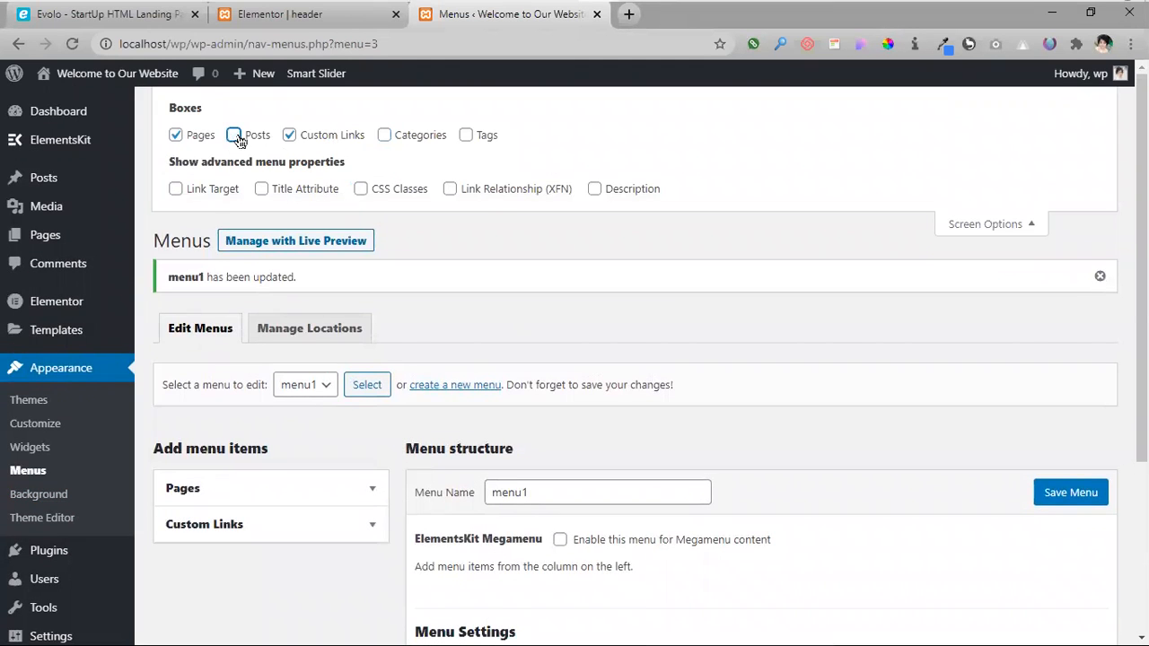
pyautogui.click(978, 225)
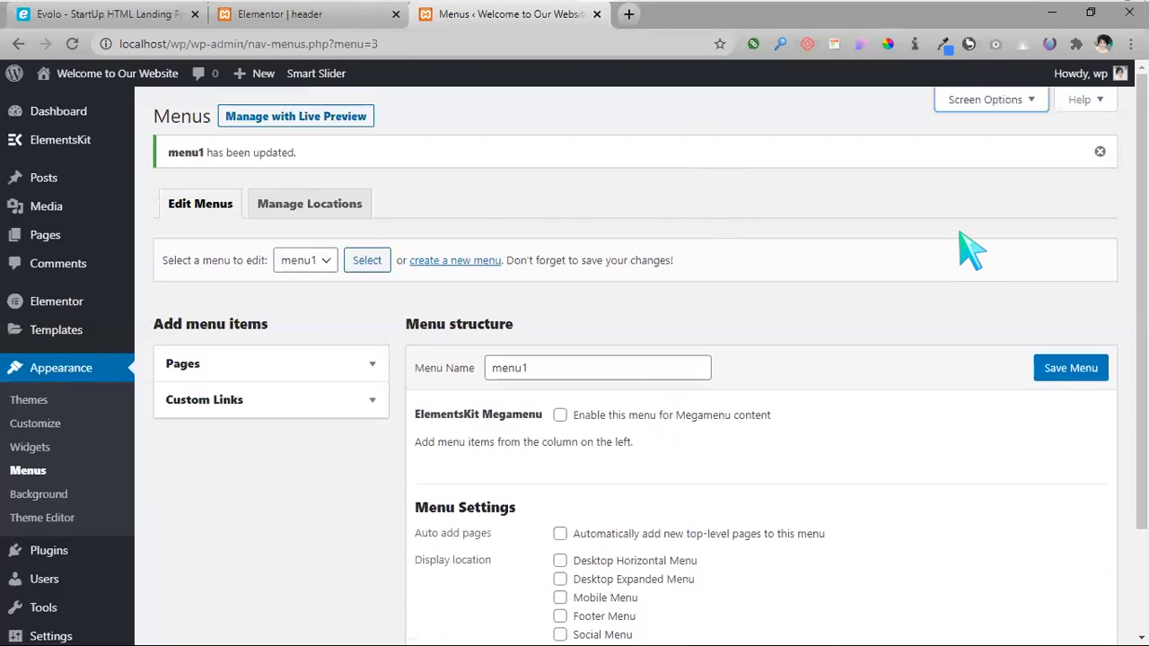
# - Check which pages can be added to menu1 and open the Custom Links options
pyautogui.click(256, 375)
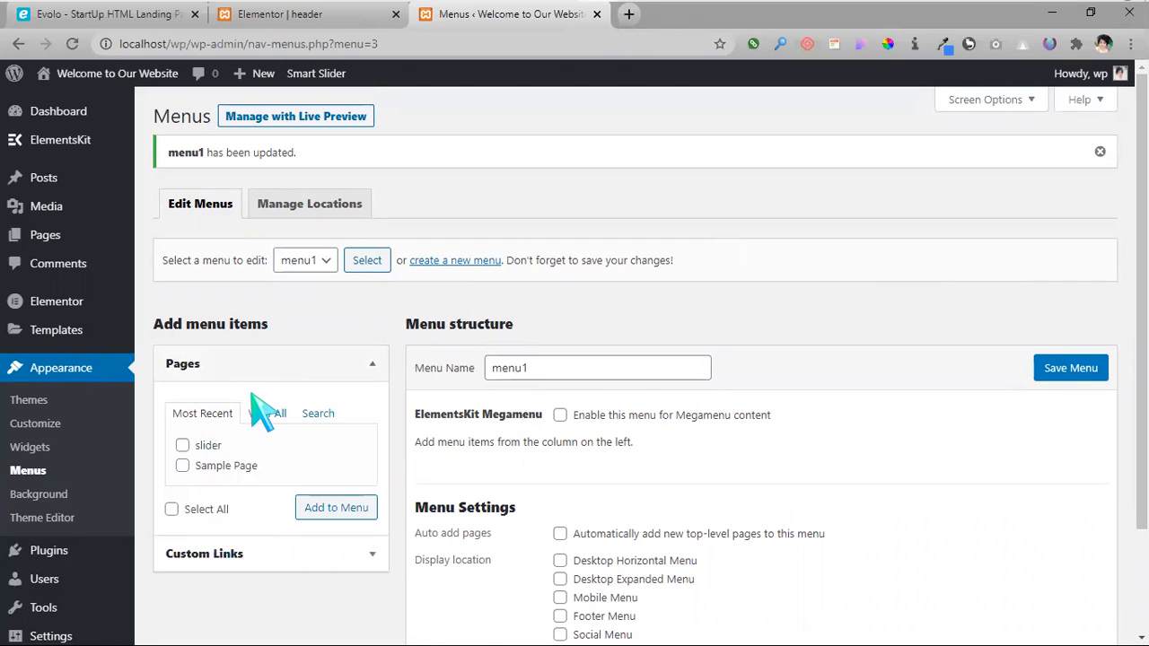
pyautogui.click(259, 378)
pyautogui.click(235, 402)
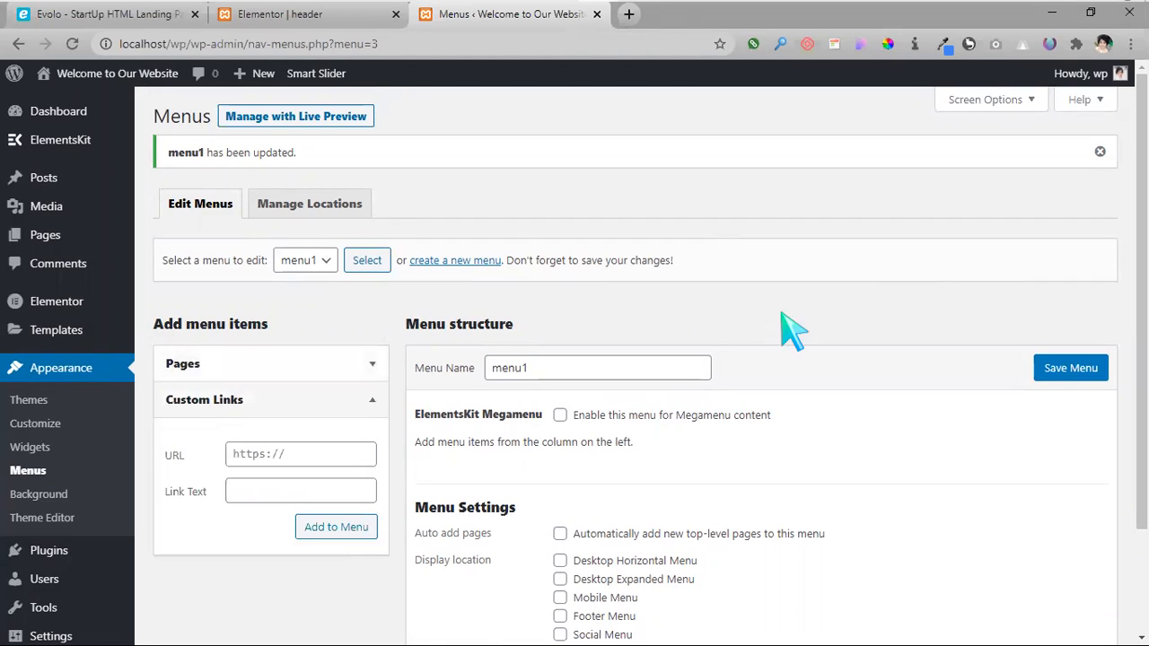
pyautogui.scroll(-2, 628, 323)
# - Check the first navigation link on the Evolo page and add a custom link Home with URL # to menu1
pyautogui.click(239, 324)
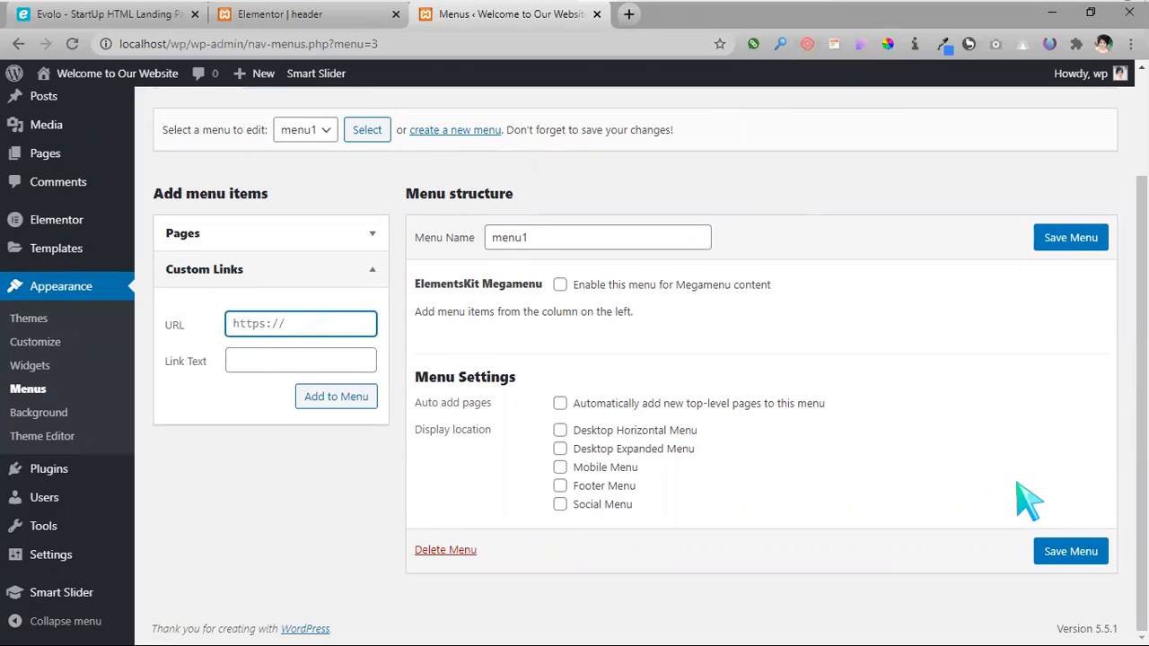
pyautogui.write('#')
pyautogui.click(249, 361)
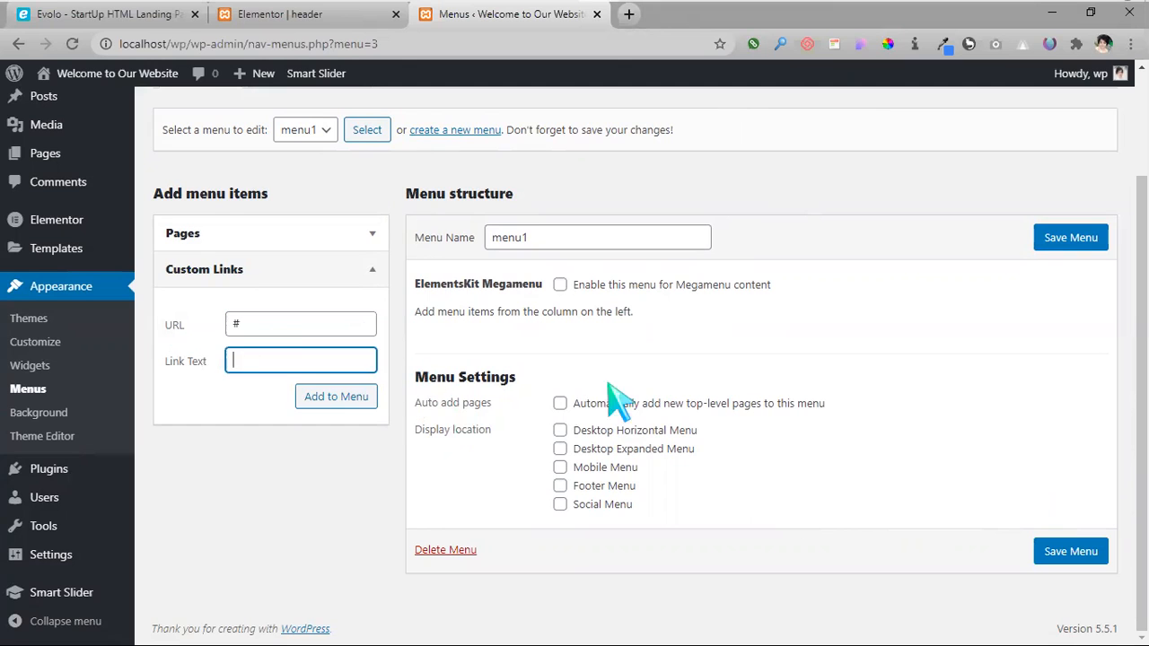
pyautogui.click(27, 18)
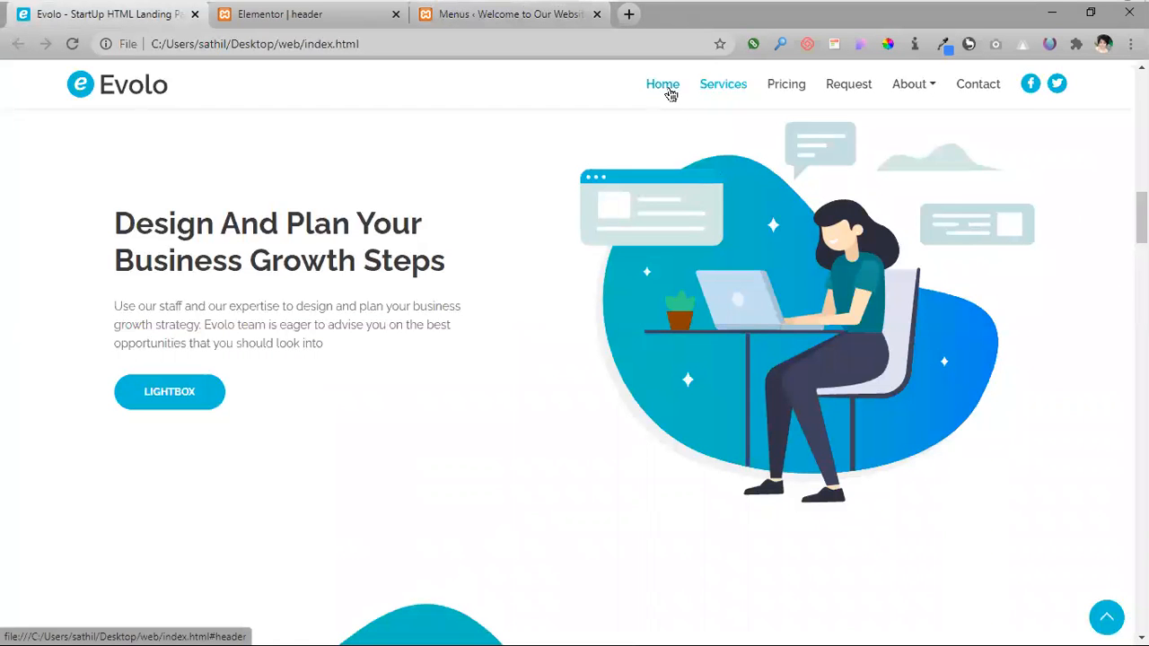
pyautogui.click(298, 24)
pyautogui.click(103, 18)
pyautogui.click(458, 14)
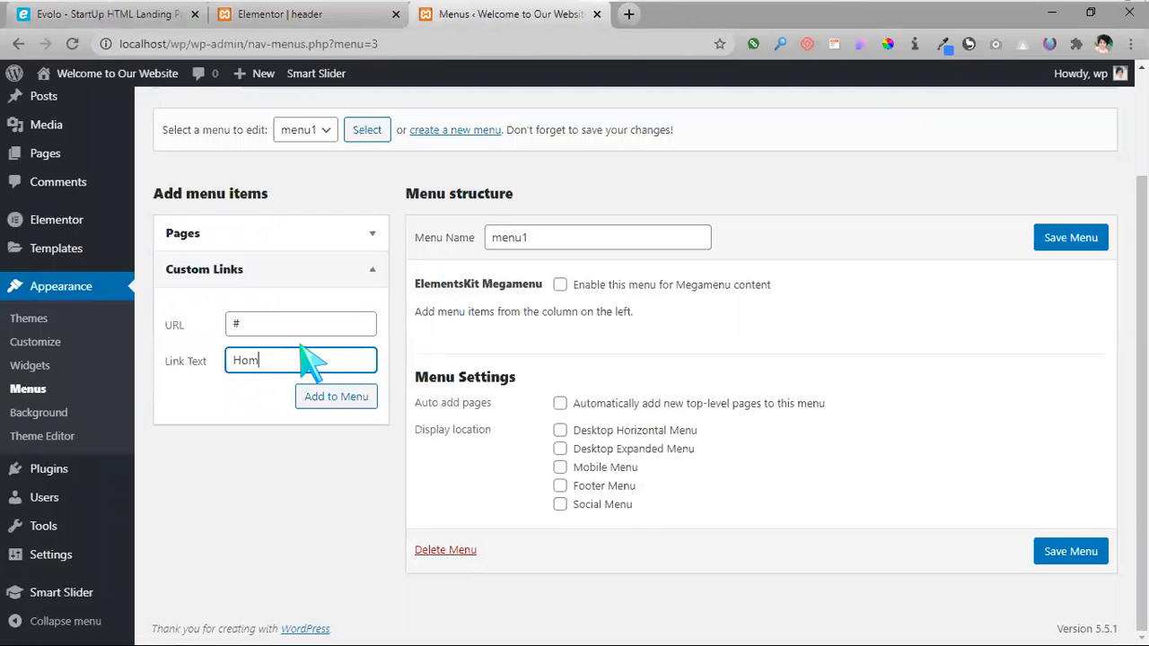
pyautogui.click(323, 408)
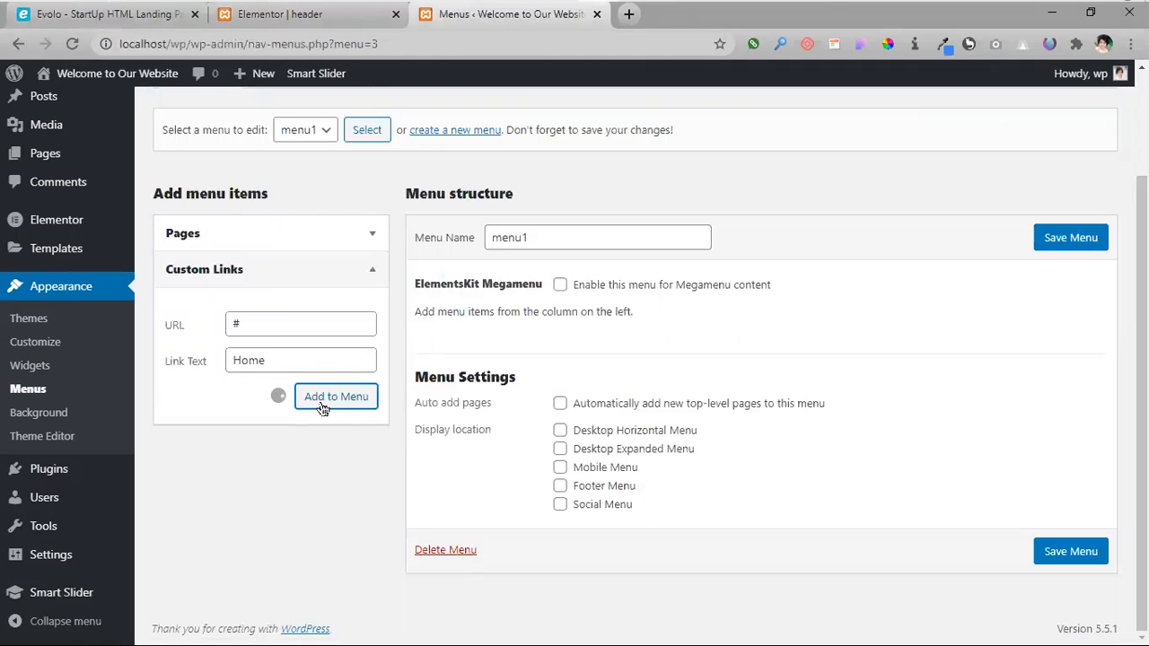
# - Add a custom link Services with URL # to menu1
pyautogui.click(278, 319)
pyautogui.write('#')
pyautogui.click(272, 359)
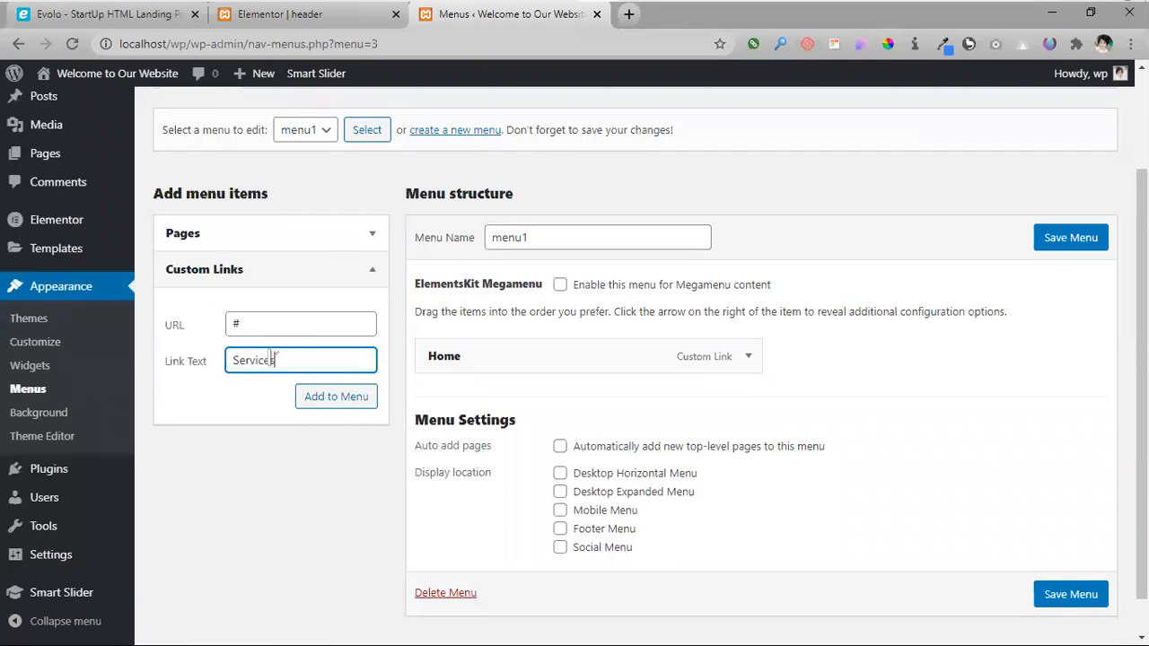
pyautogui.click(312, 400)
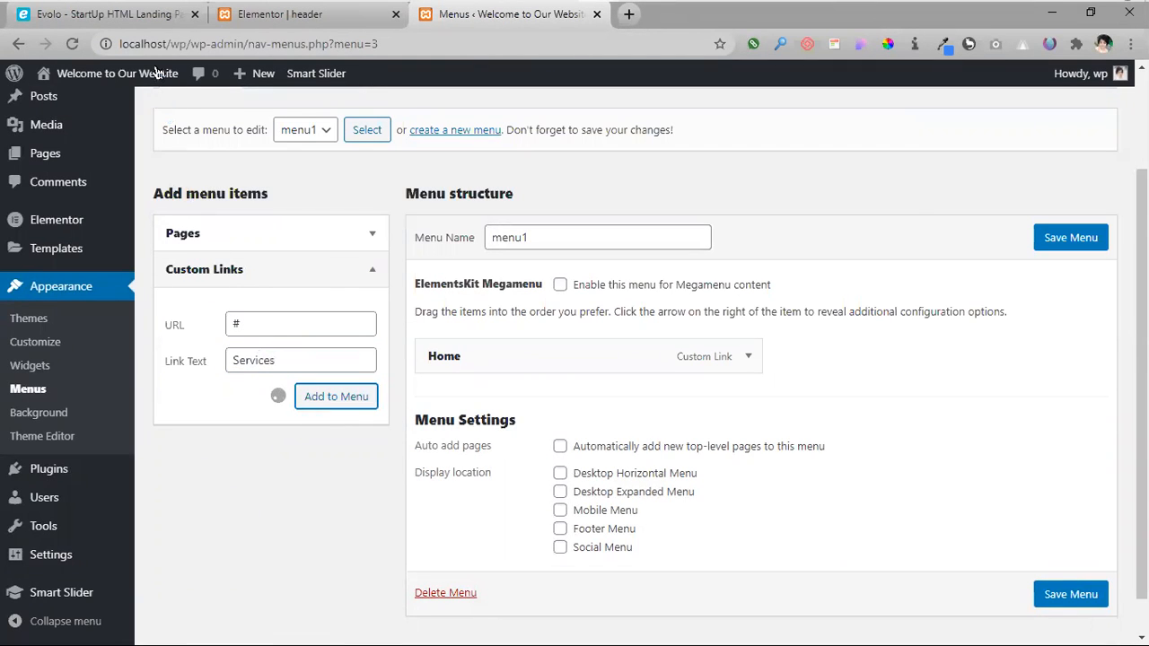
# - Check the Evolo page's navigation and add a custom link Pricing with URL # to menu1
pyautogui.click(150, 22)
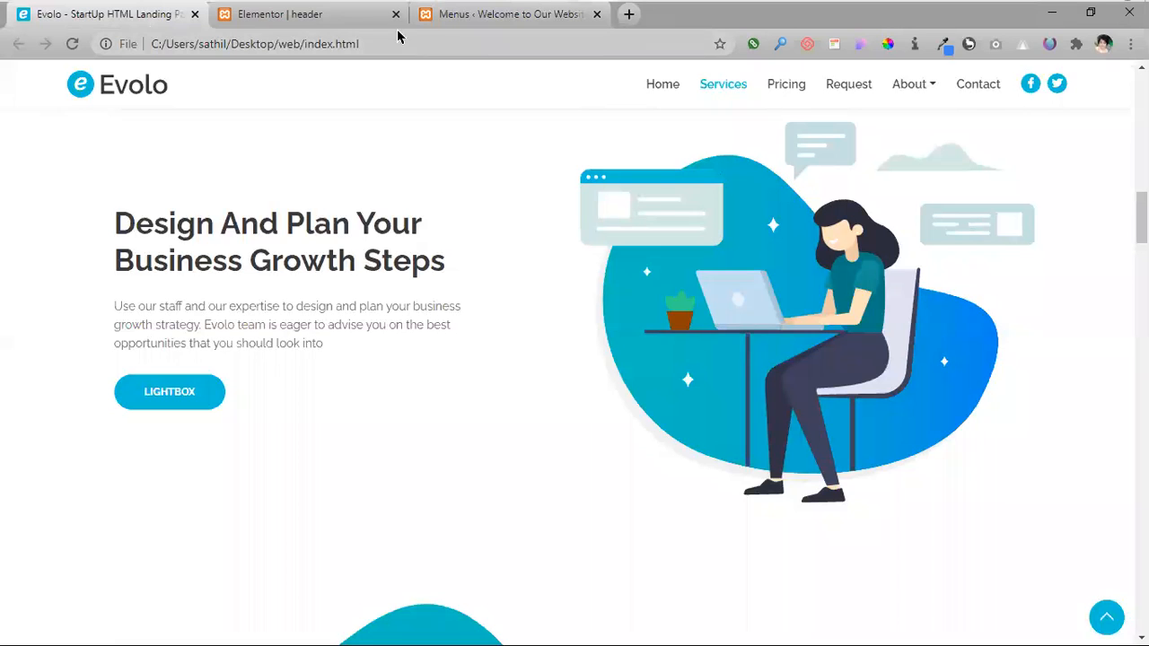
pyautogui.click(302, 25)
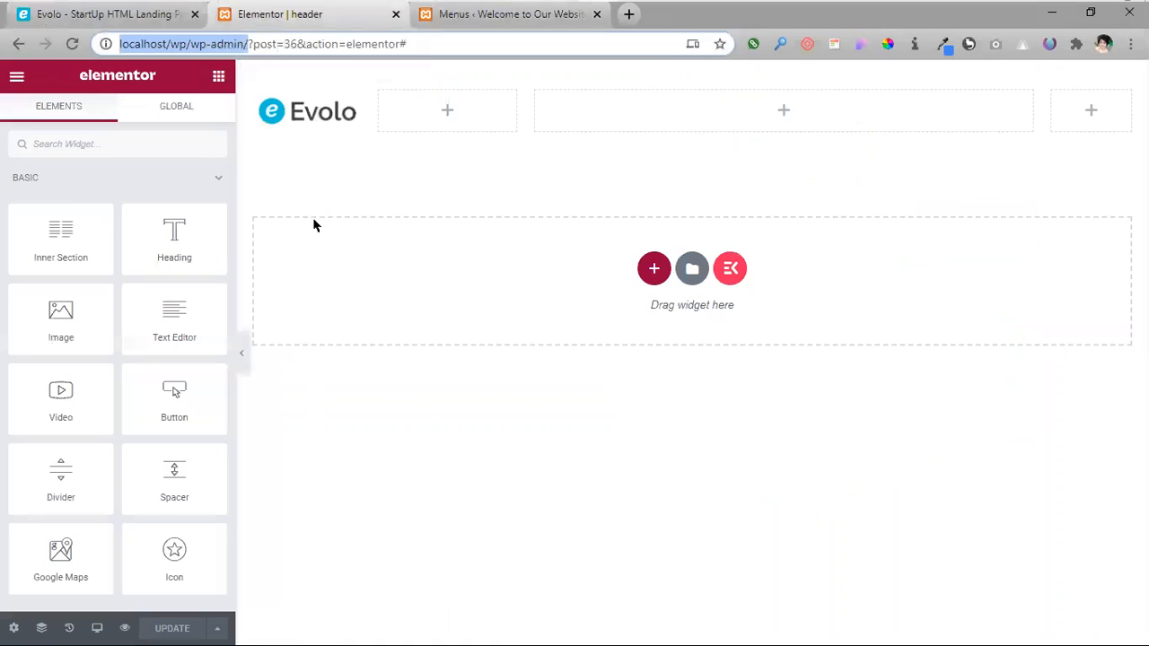
pyautogui.click(507, 13)
pyautogui.click(323, 329)
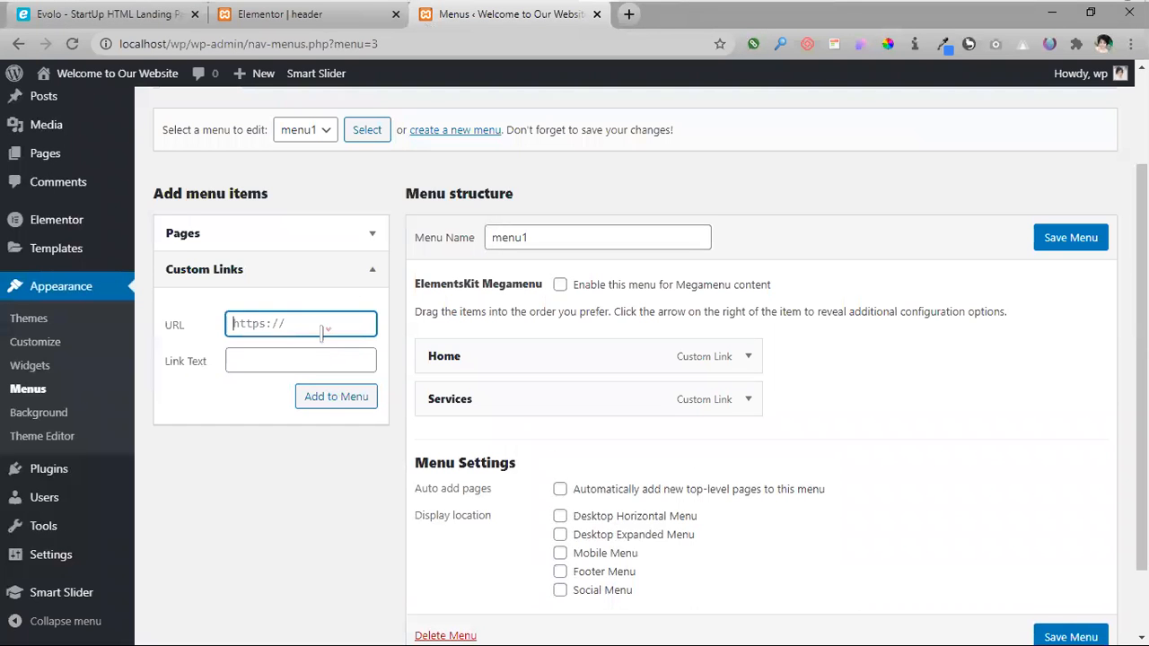
pyautogui.press('Tab')
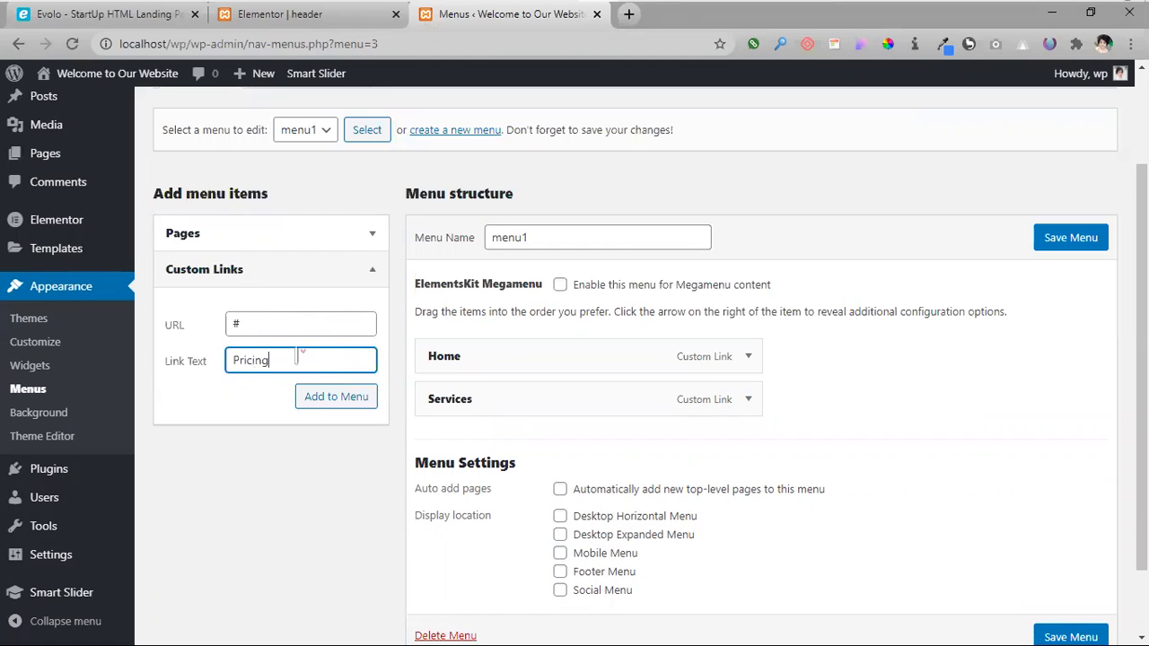
pyautogui.click(332, 396)
# - Check the Evolo page's navigation and add a custom link Request with URL # to menu1
pyautogui.click(136, 28)
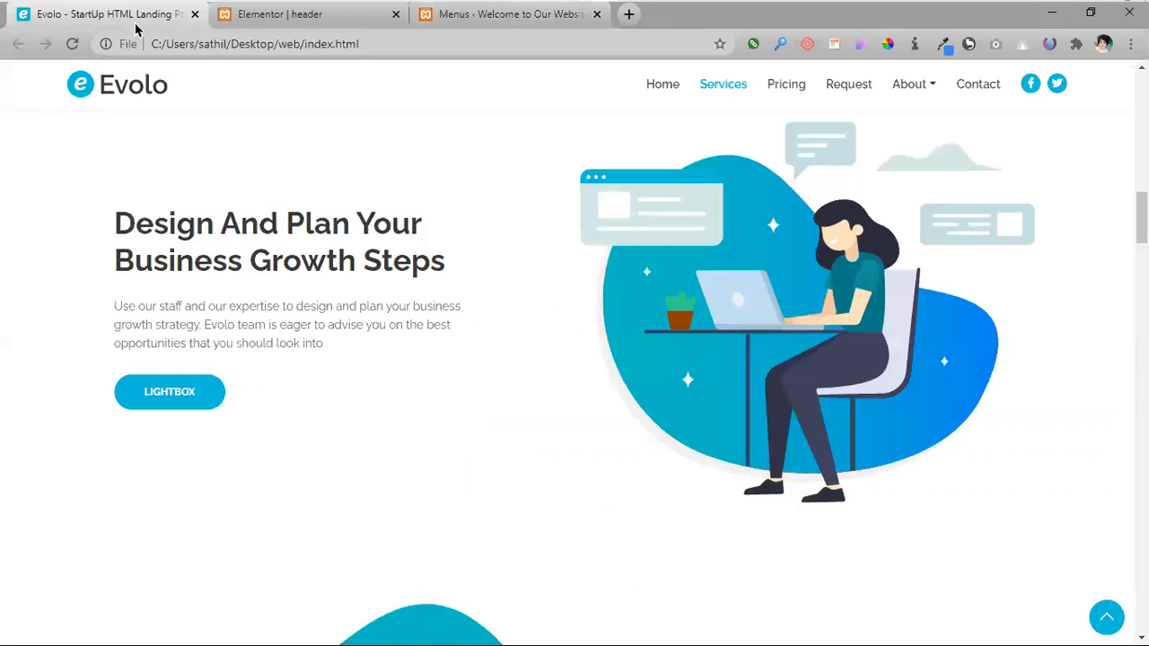
pyautogui.click(254, 21)
pyautogui.click(421, 18)
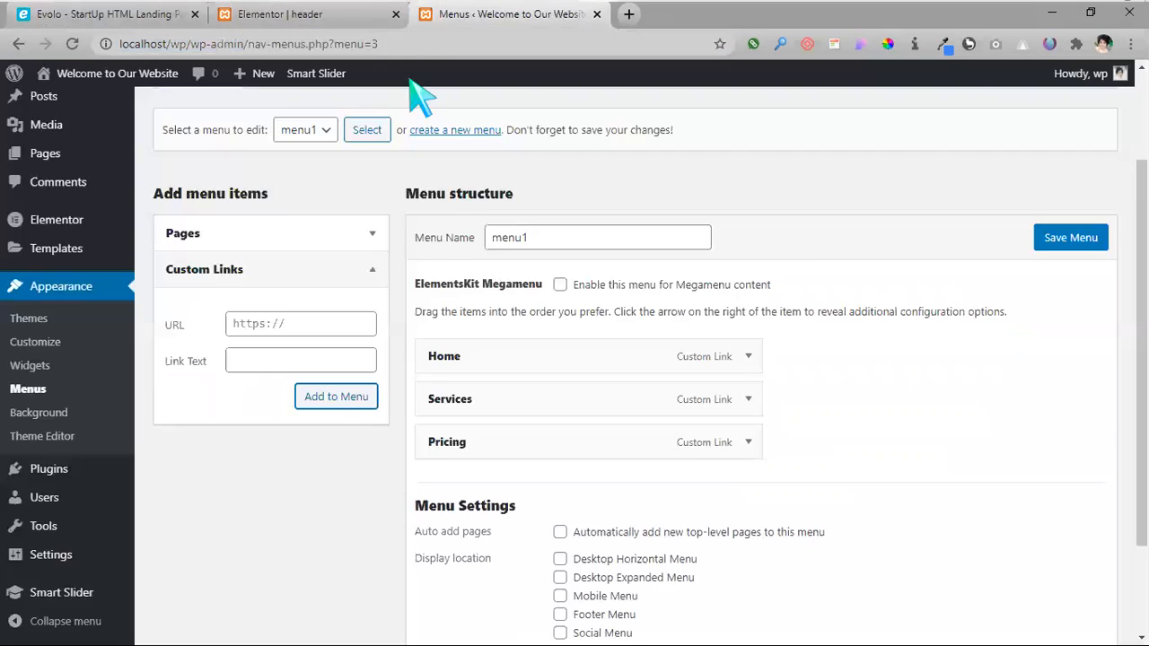
pyautogui.click(311, 320)
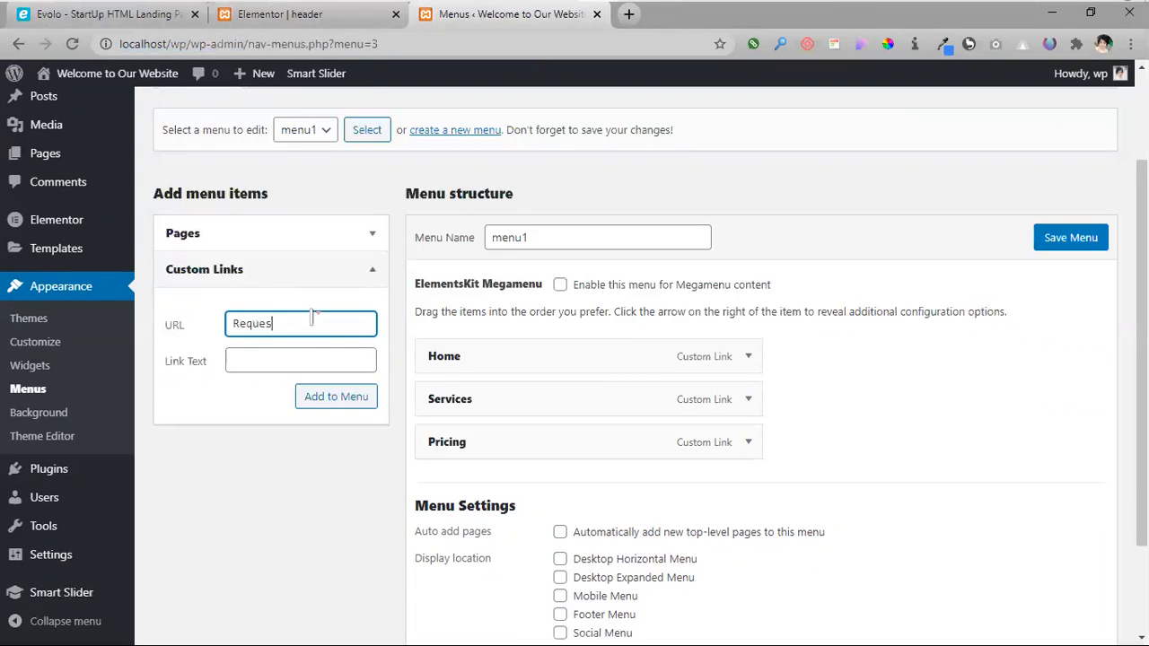
pyautogui.moveTo(321, 327); pyautogui.dragTo(33, 331)
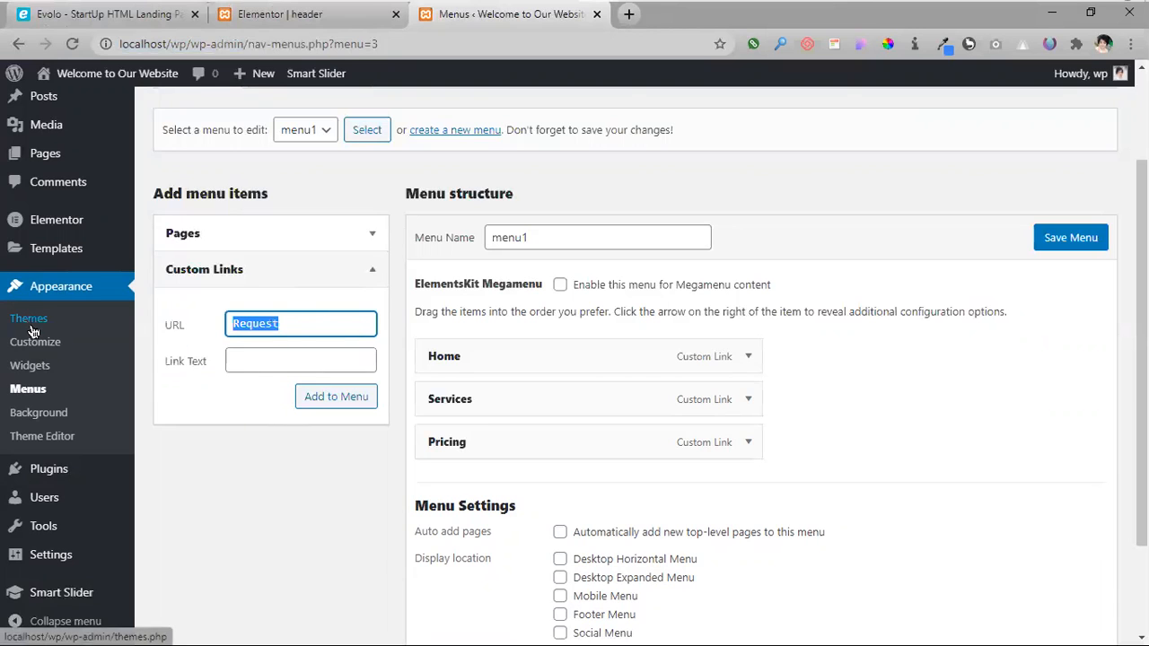
pyautogui.hotkey('ctrl', 'x')
pyautogui.click(268, 359)
pyautogui.hotkey('ctrl', 'v')
pyautogui.click(267, 329)
pyautogui.write('#')
pyautogui.click(338, 404)
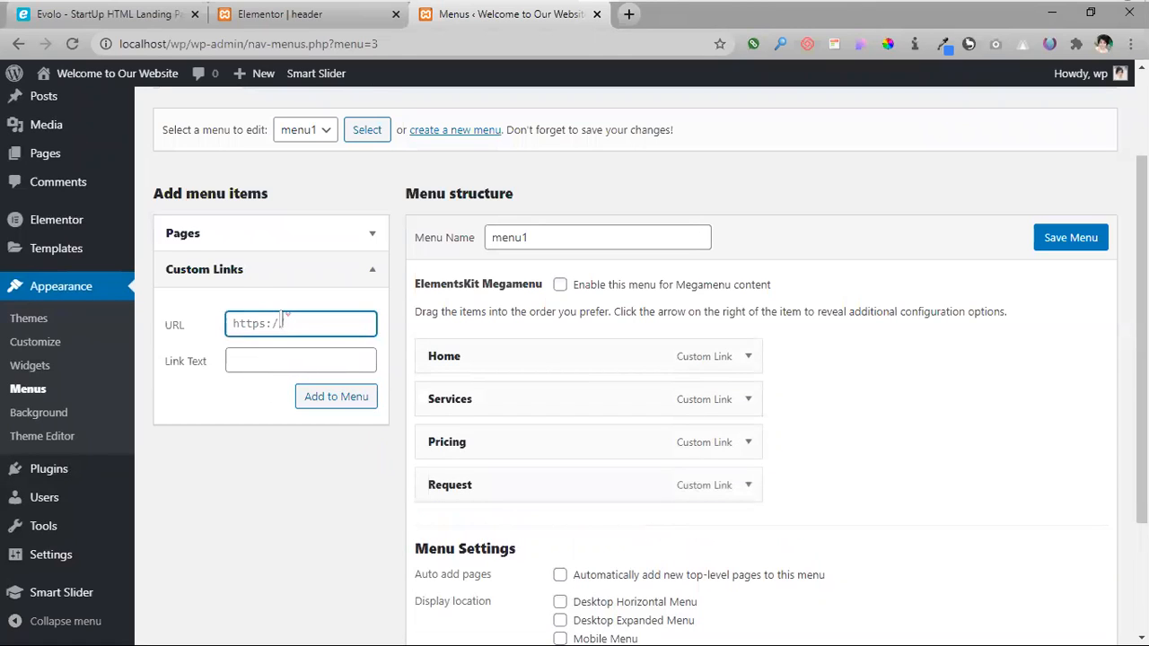
# - Add custom links About and Contact, each with URL #, to menu1, following the Evolo page's navigation
pyautogui.press('Tab')
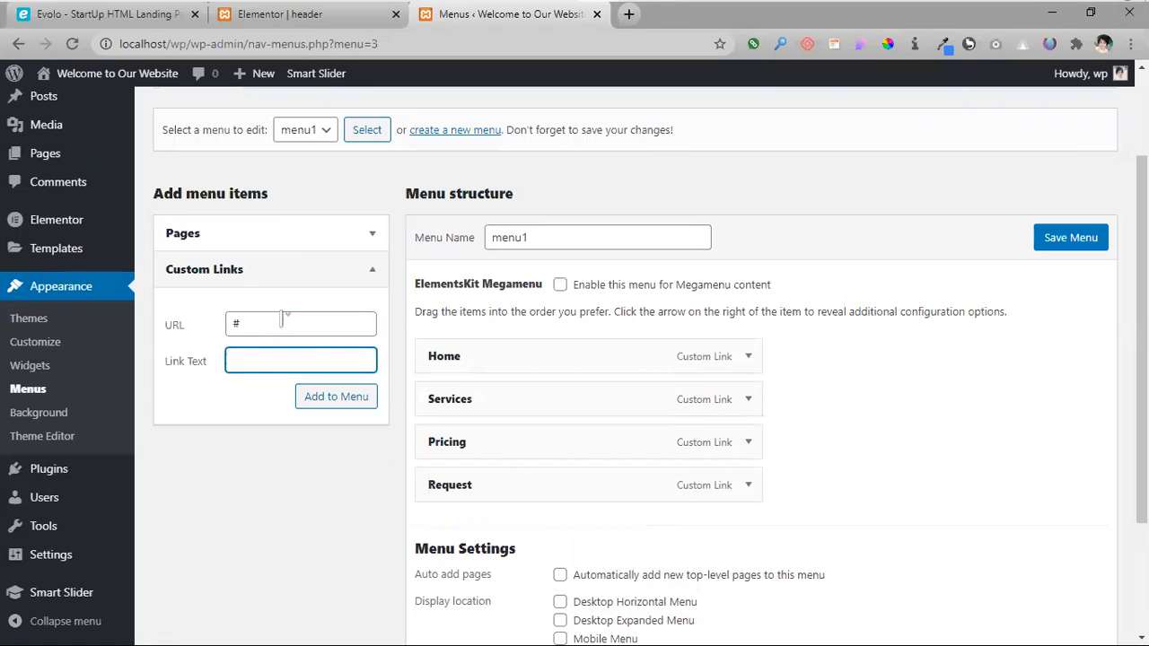
pyautogui.click(334, 399)
pyautogui.click(149, 26)
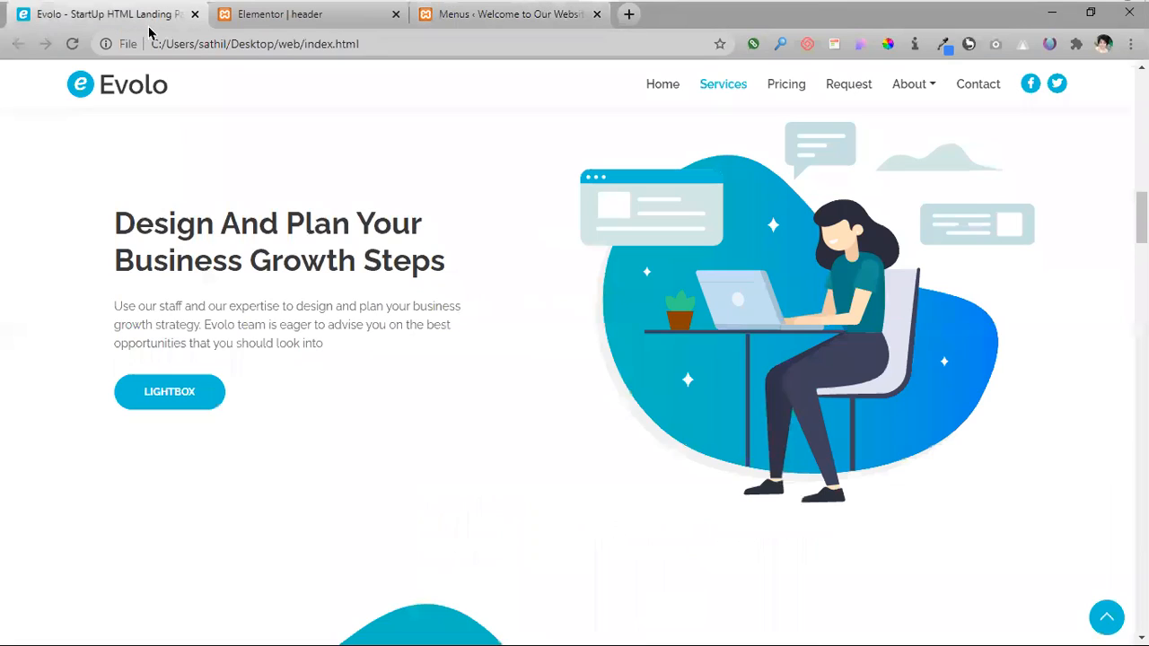
pyautogui.click(247, 14)
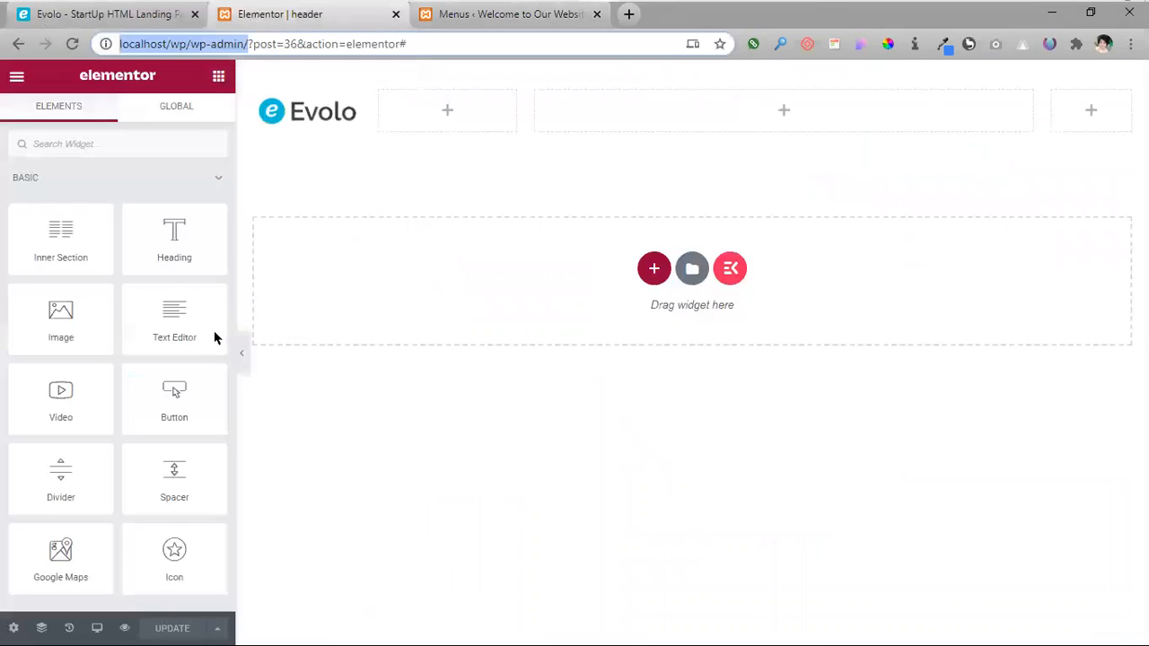
pyautogui.click(507, 14)
pyautogui.click(278, 323)
pyautogui.write('#')
pyautogui.click(289, 351)
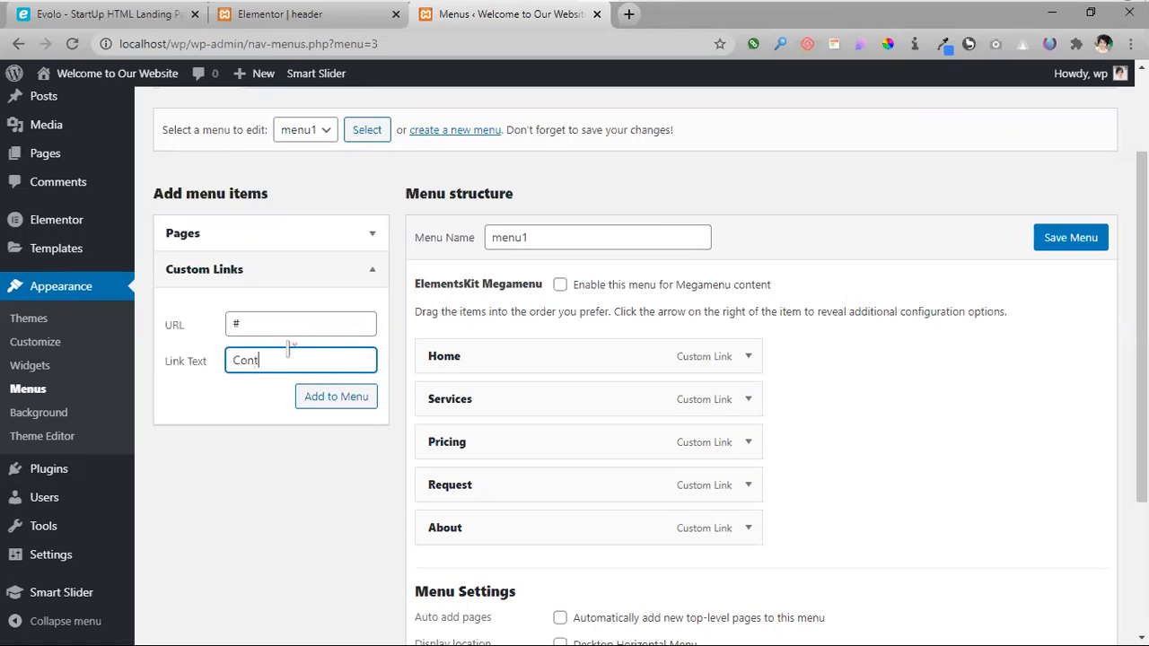
pyautogui.write('Contact')
pyautogui.click(333, 400)
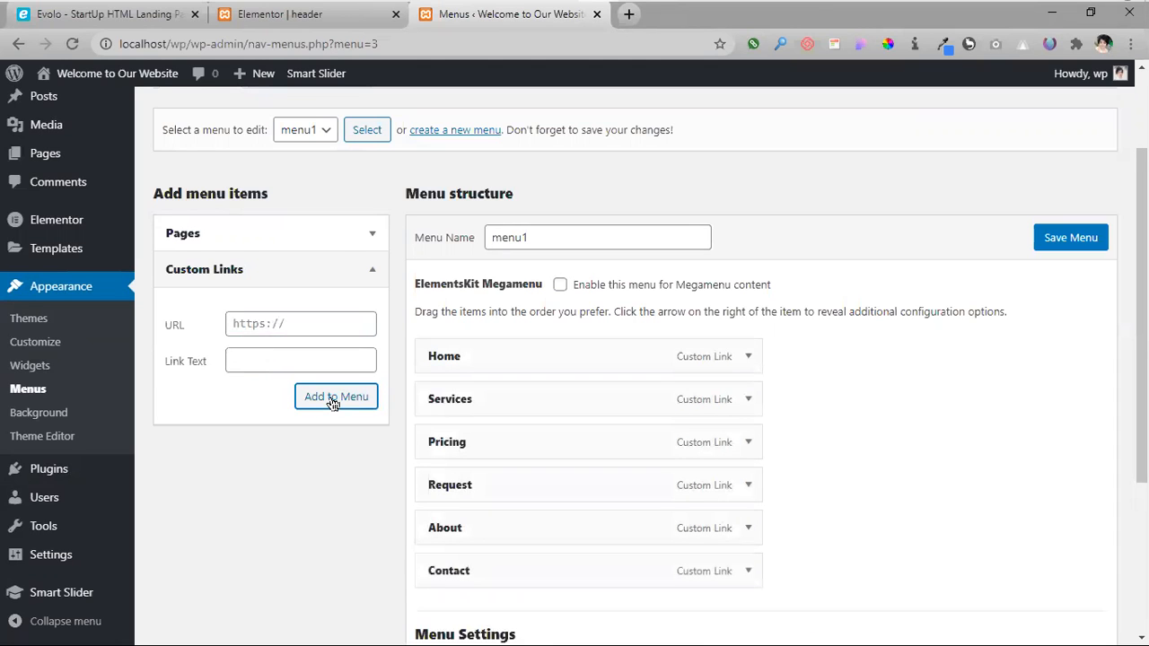
# - Check the Evolo page's About dropdown and add a custom link Terms Conditions with URL # to menu1
pyautogui.click(157, 17)
pyautogui.moveTo(926, 88)
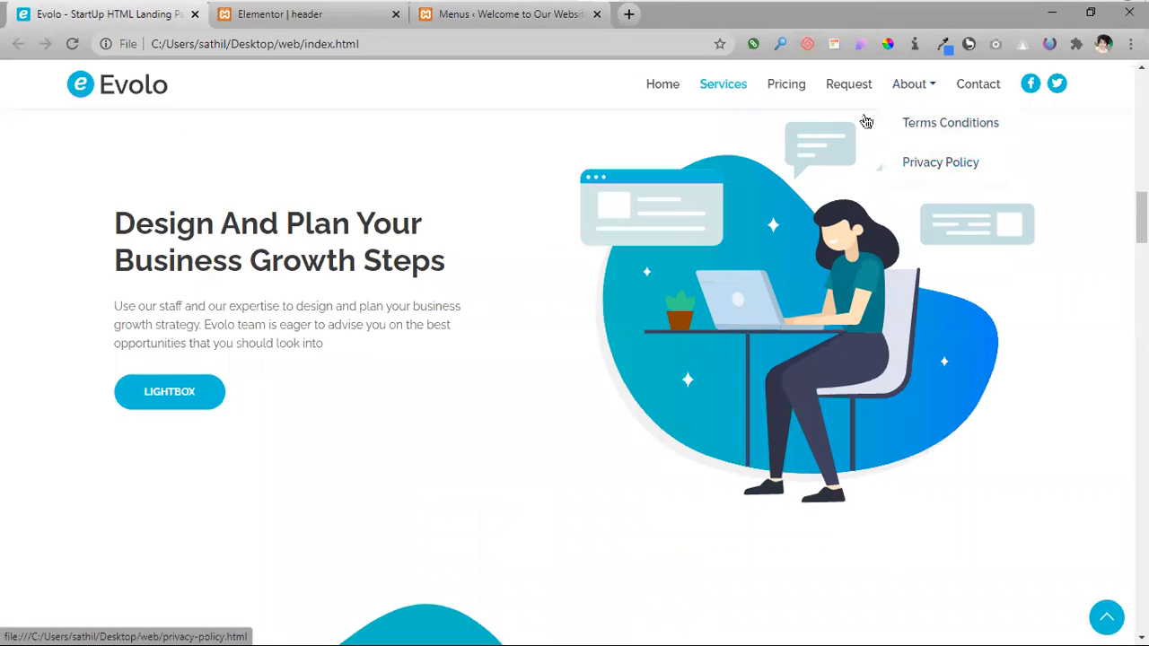
pyautogui.click(305, 16)
pyautogui.click(446, 34)
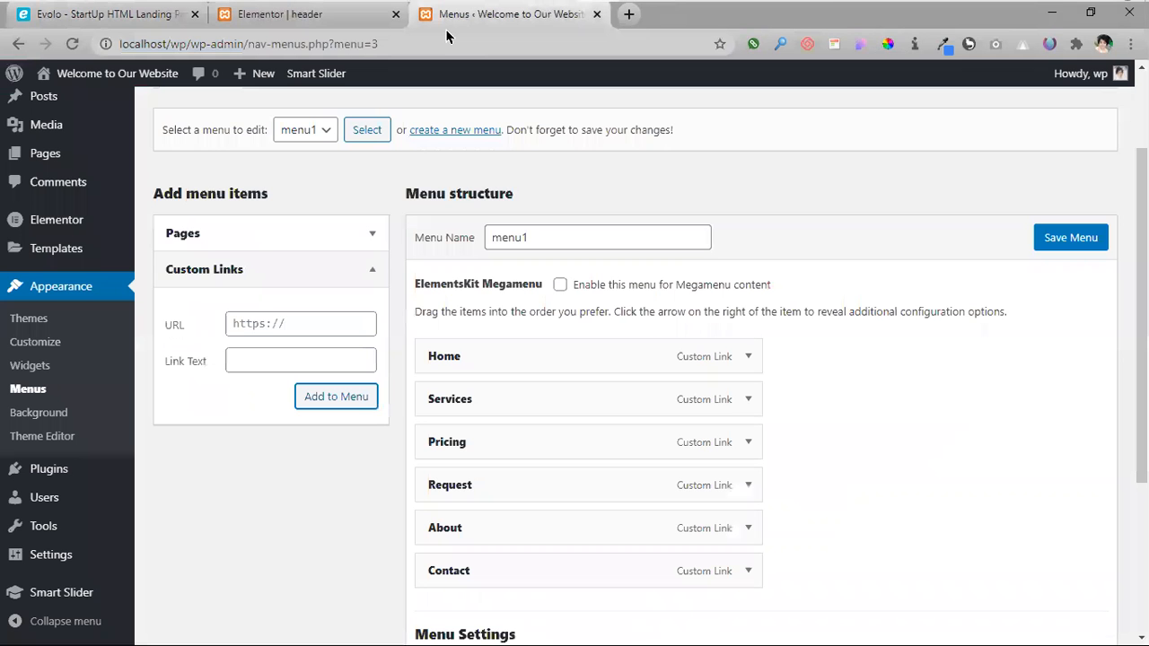
pyautogui.click(252, 319)
pyautogui.write('#')
pyautogui.click(273, 360)
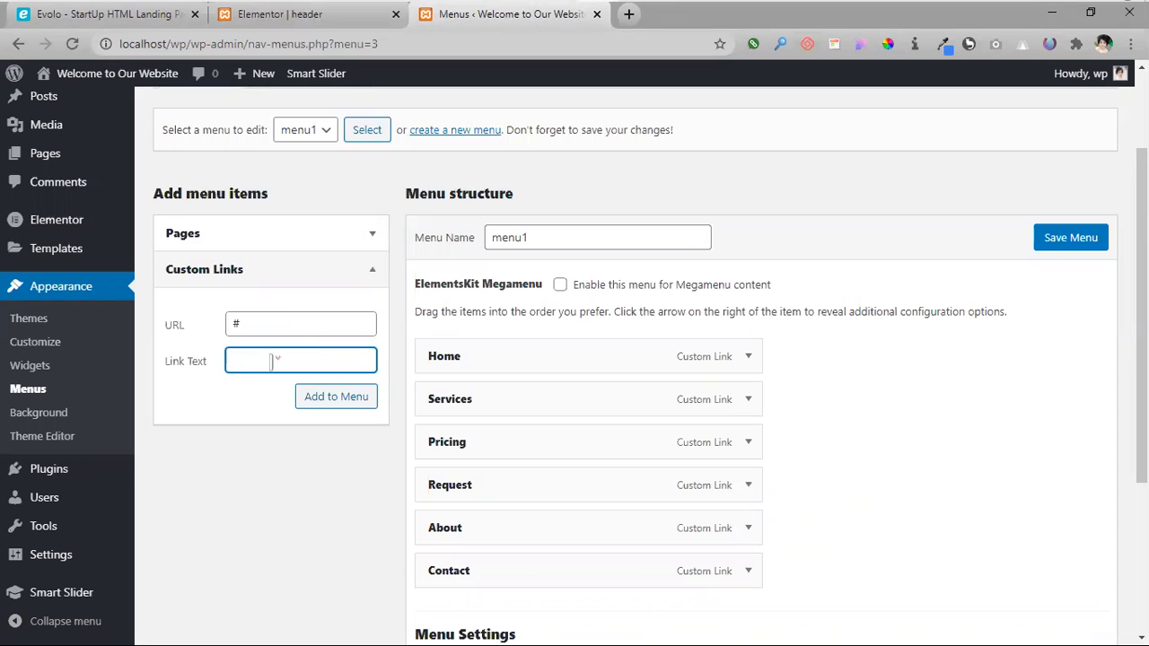
pyautogui.click(77, 13)
pyautogui.moveTo(904, 91)
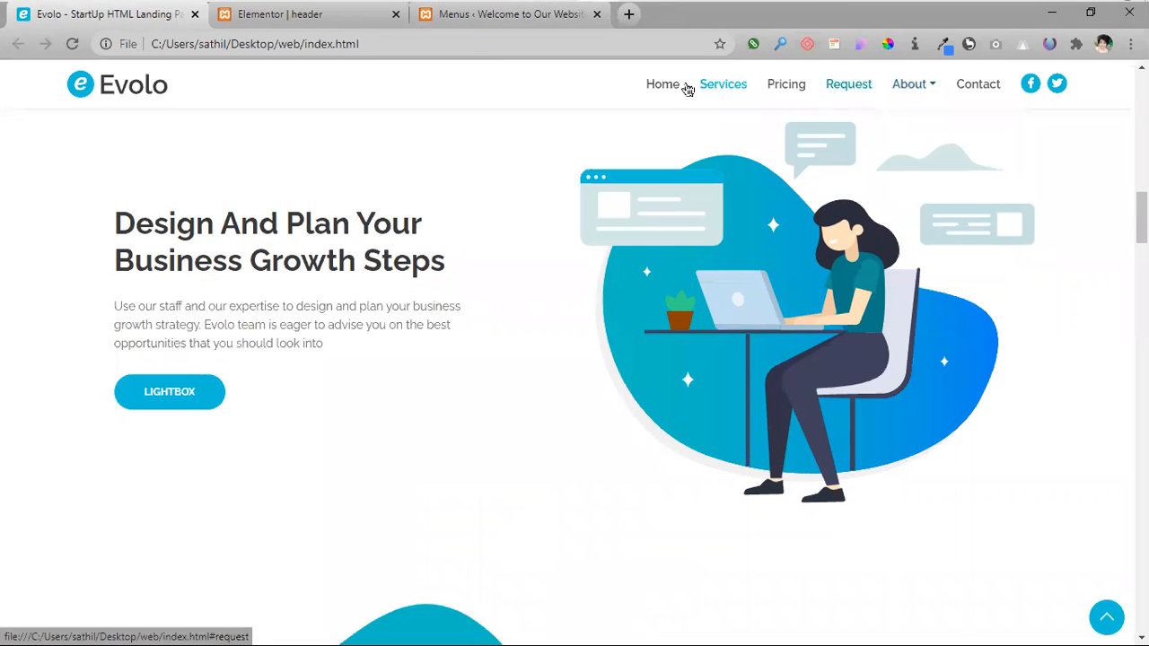
pyautogui.click(350, 19)
pyautogui.click(503, 14)
pyautogui.moveTo(284, 366); pyautogui.dragTo(130, 354)
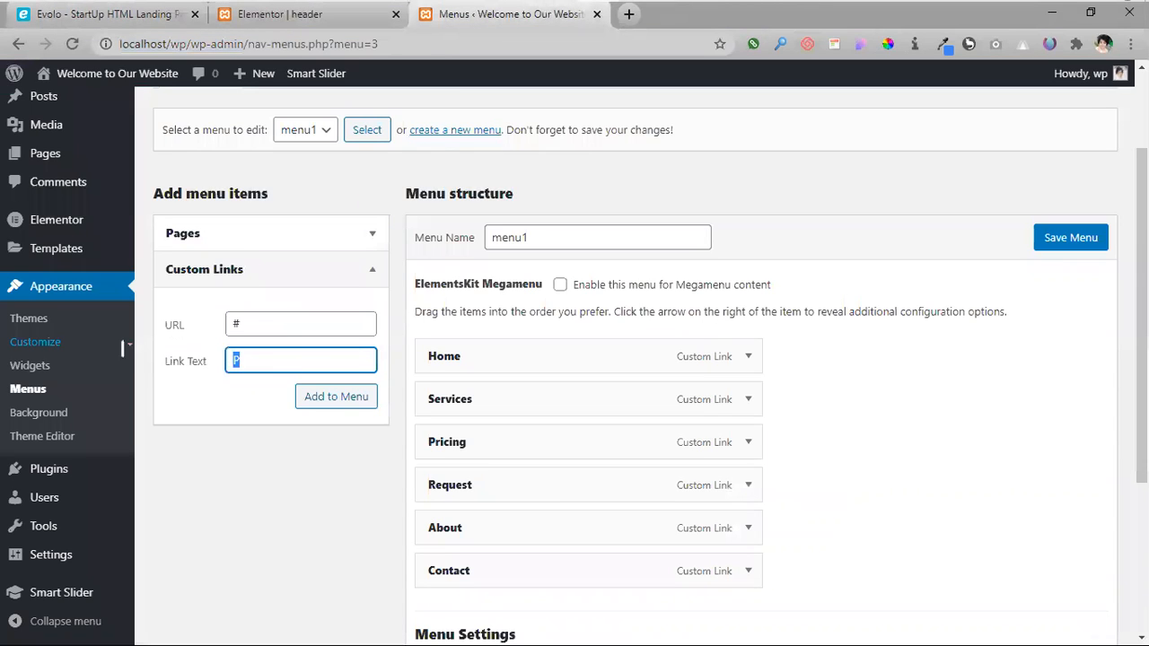
pyautogui.write('Terms Condition')
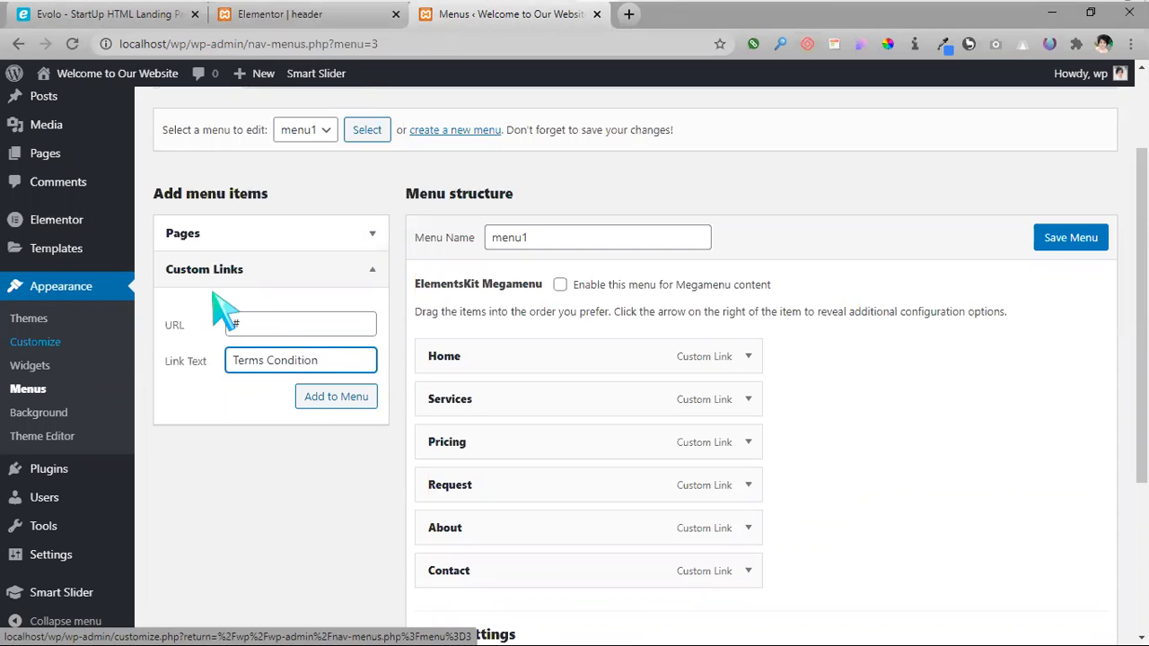
pyautogui.write('s')
pyautogui.click(347, 406)
pyautogui.scroll(-2, 648, 418)
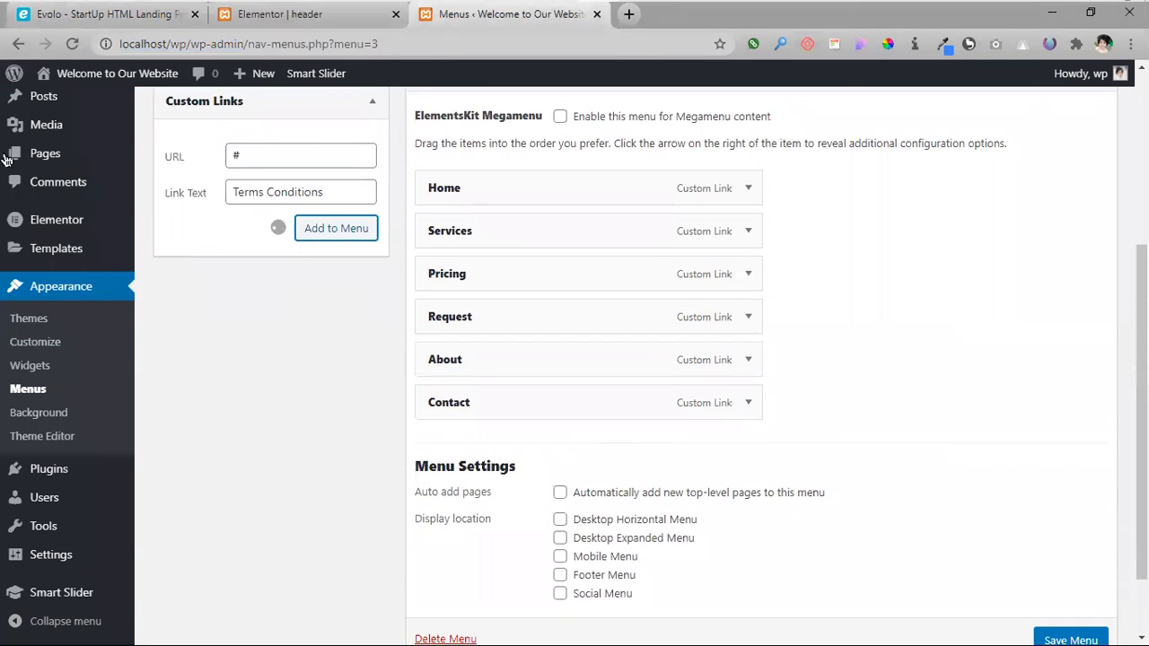
# - Check the Evolo page's About dropdown and add a custom link Privacy Policy with URL # to menu1
pyautogui.click(78, 22)
pyautogui.moveTo(934, 94)
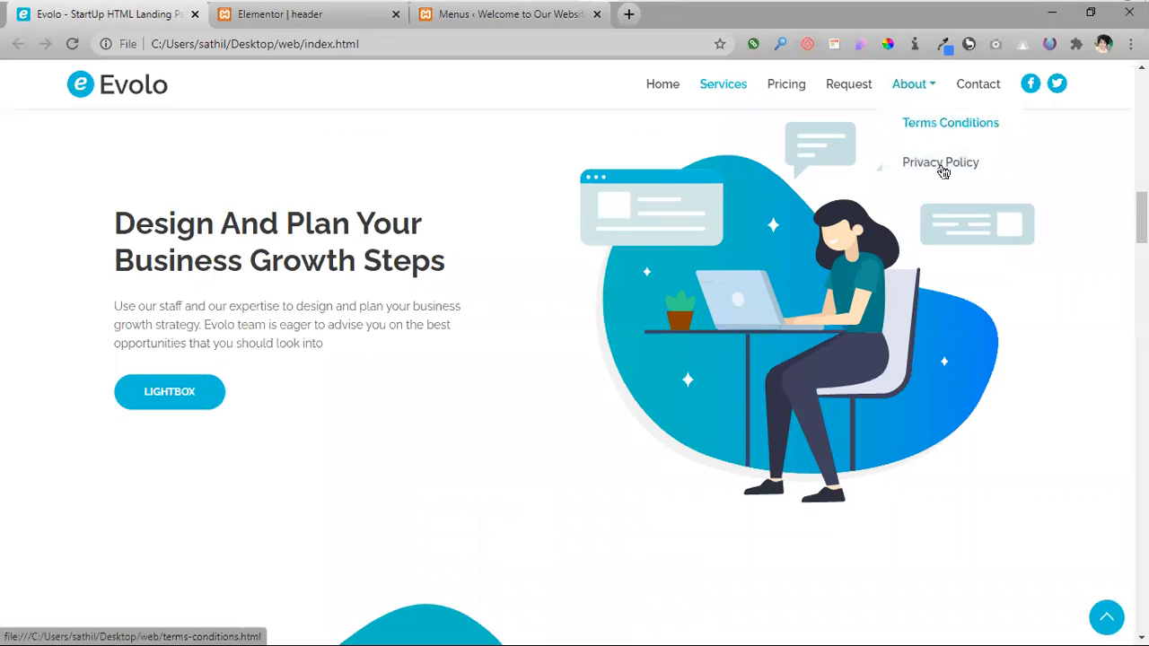
pyautogui.click(350, 21)
pyautogui.click(503, 15)
pyautogui.click(292, 152)
pyautogui.write('#')
pyautogui.press('Tab')
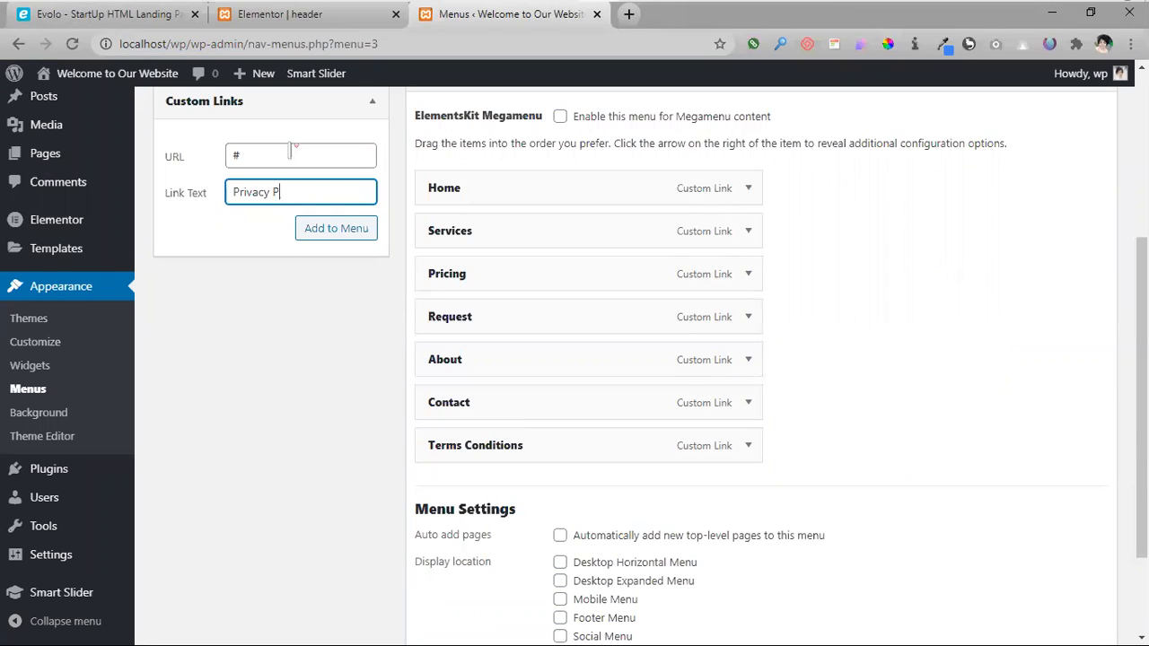
pyautogui.click(334, 228)
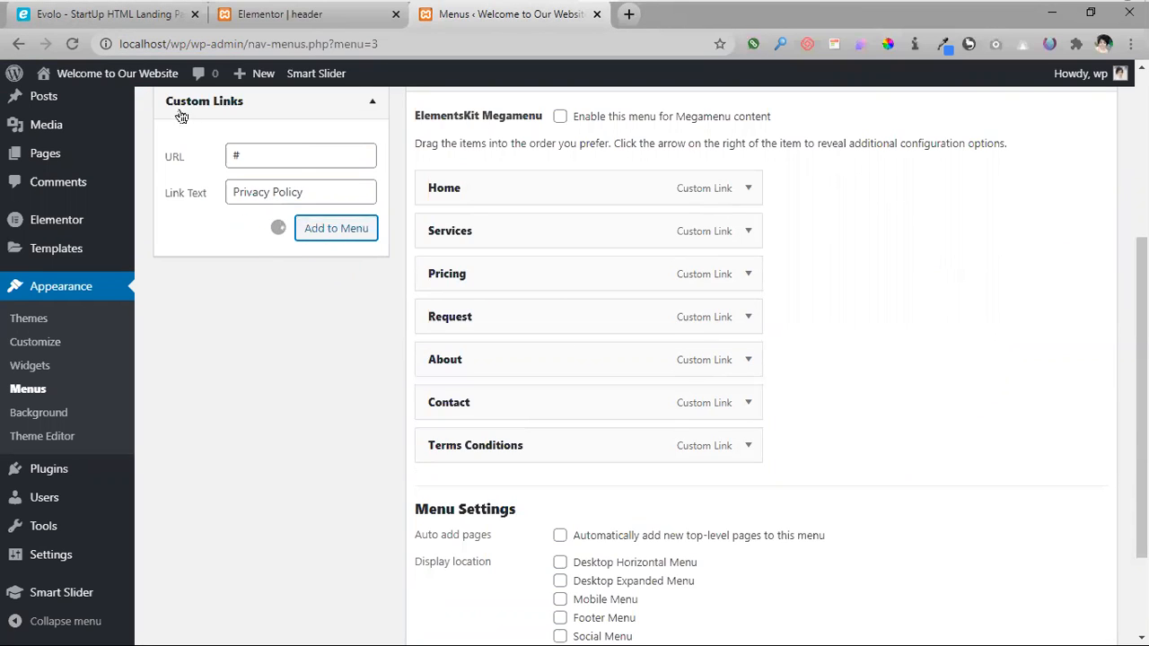
# - Place Terms Conditions and Privacy Policy directly under About in menu1 as its sub items, ahead of Contact
pyautogui.click(141, 17)
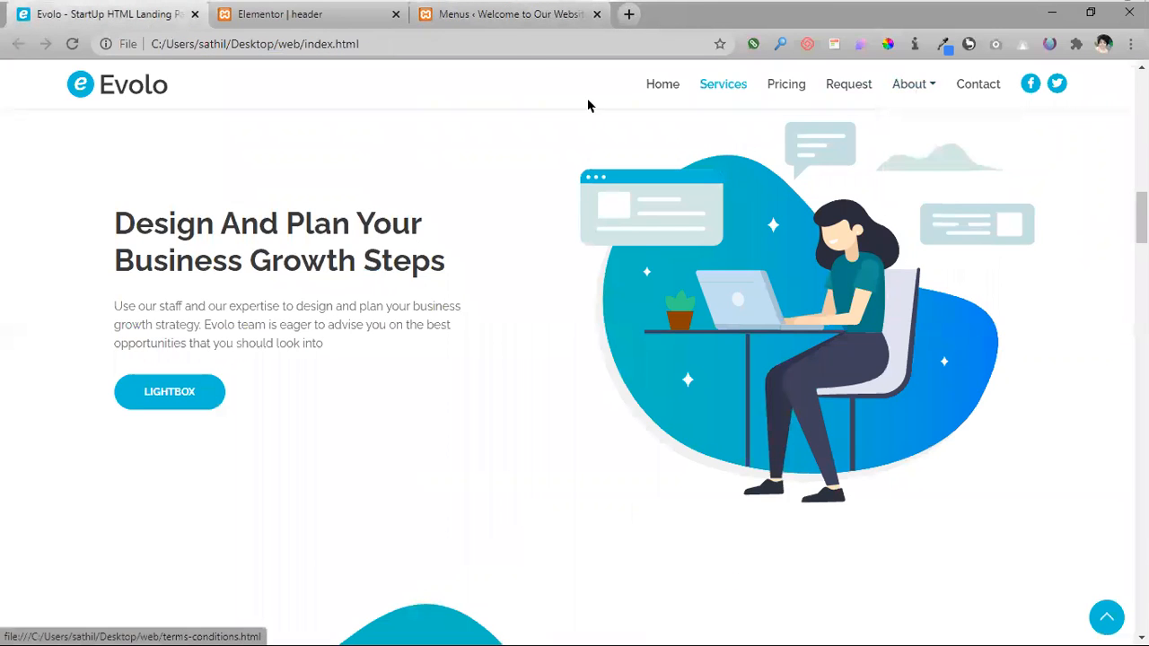
pyautogui.click(516, 14)
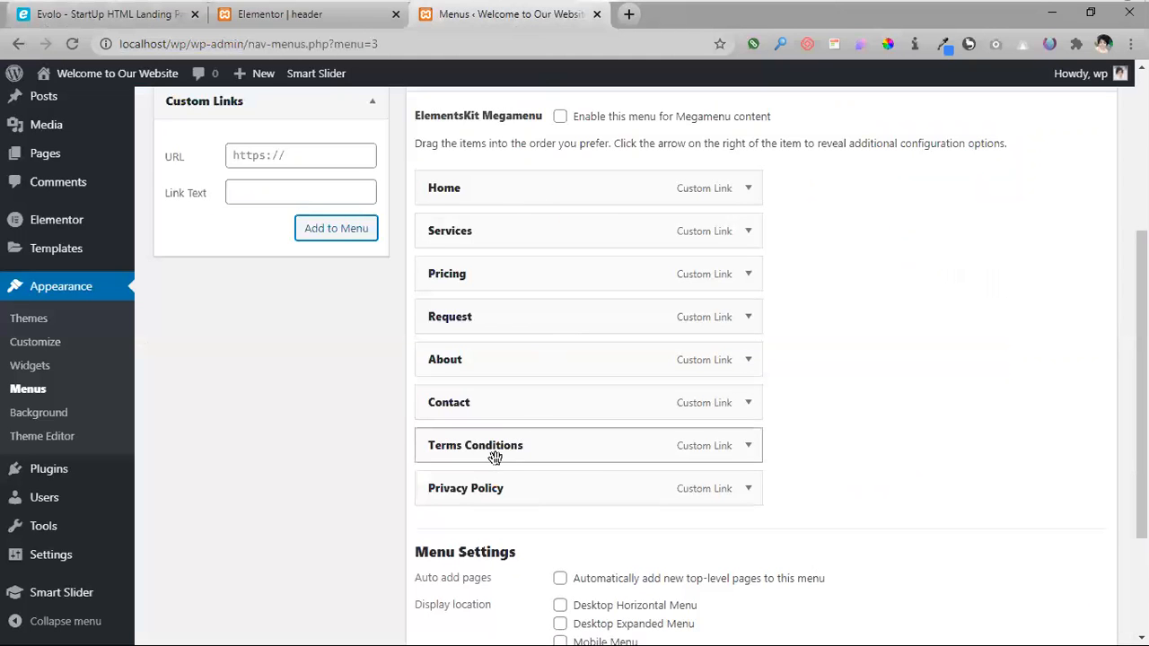
pyautogui.moveTo(493, 456); pyautogui.dragTo(425, 392)
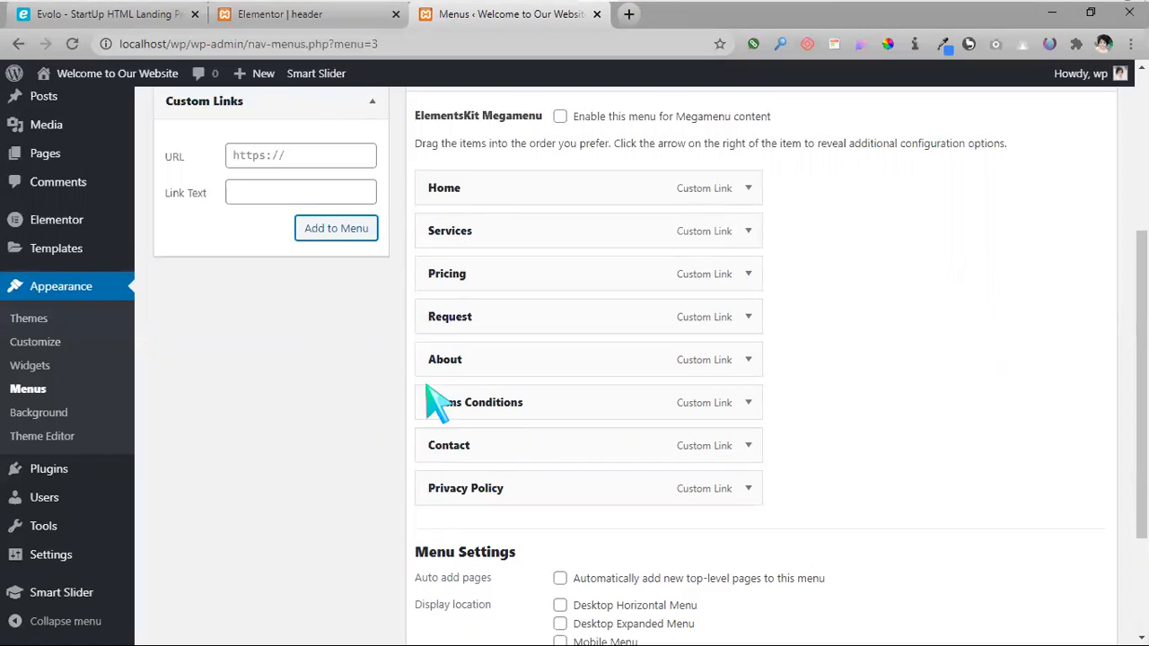
pyautogui.moveTo(441, 403); pyautogui.dragTo(475, 404)
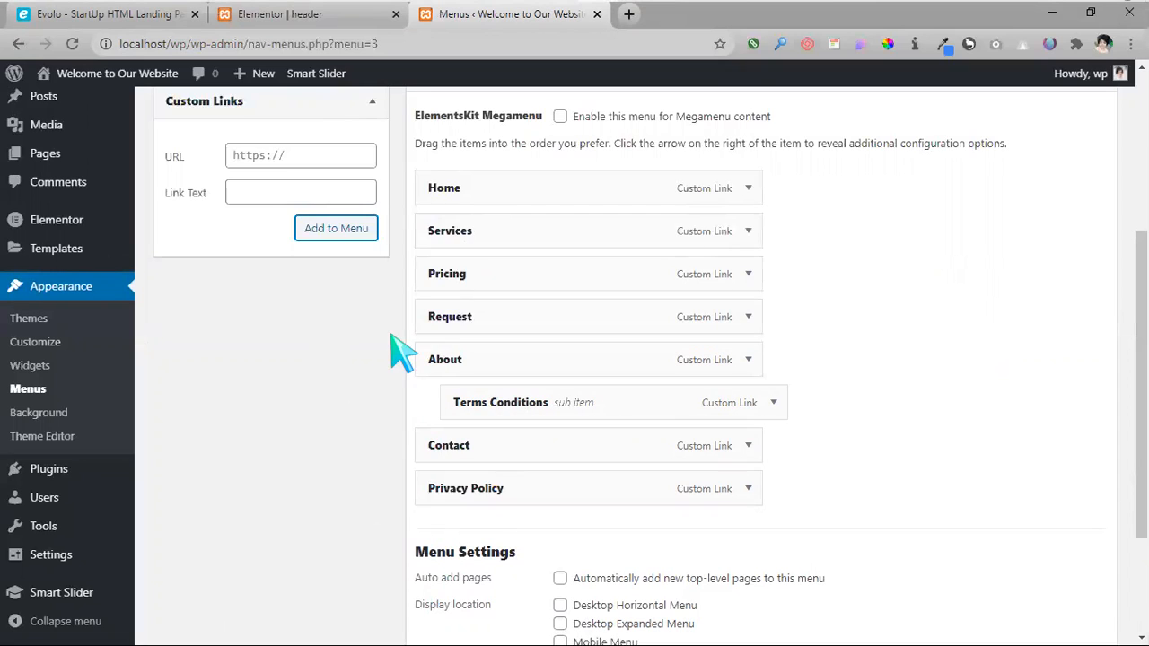
pyautogui.moveTo(499, 495); pyautogui.dragTo(530, 462)
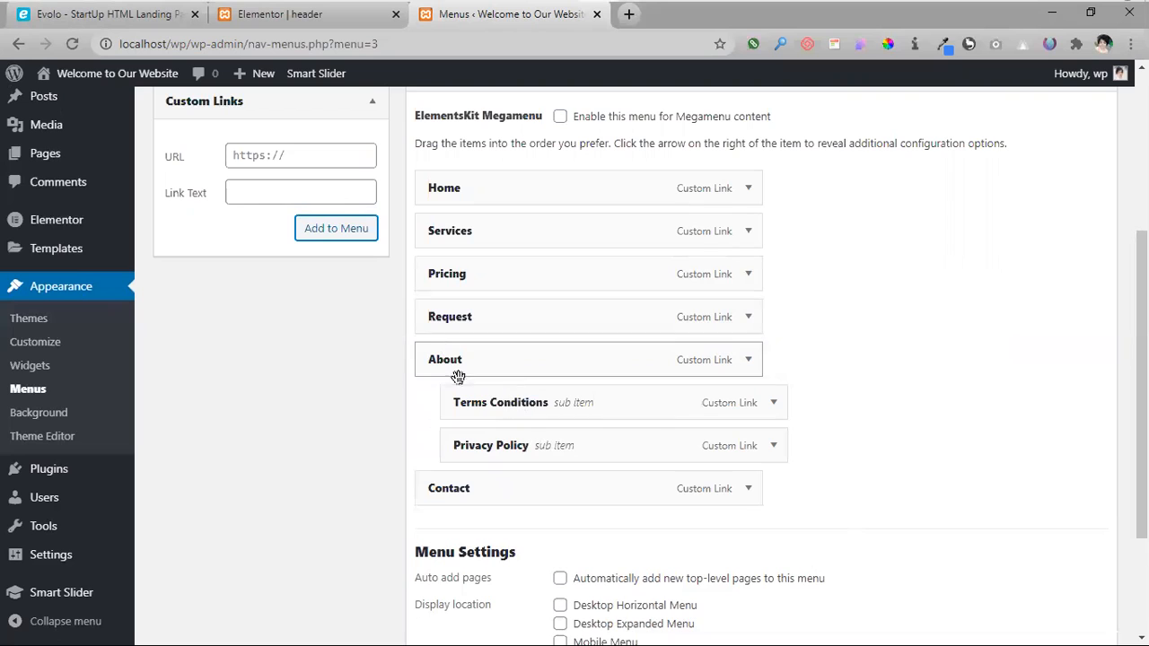
pyautogui.moveTo(464, 447); pyautogui.dragTo(516, 445)
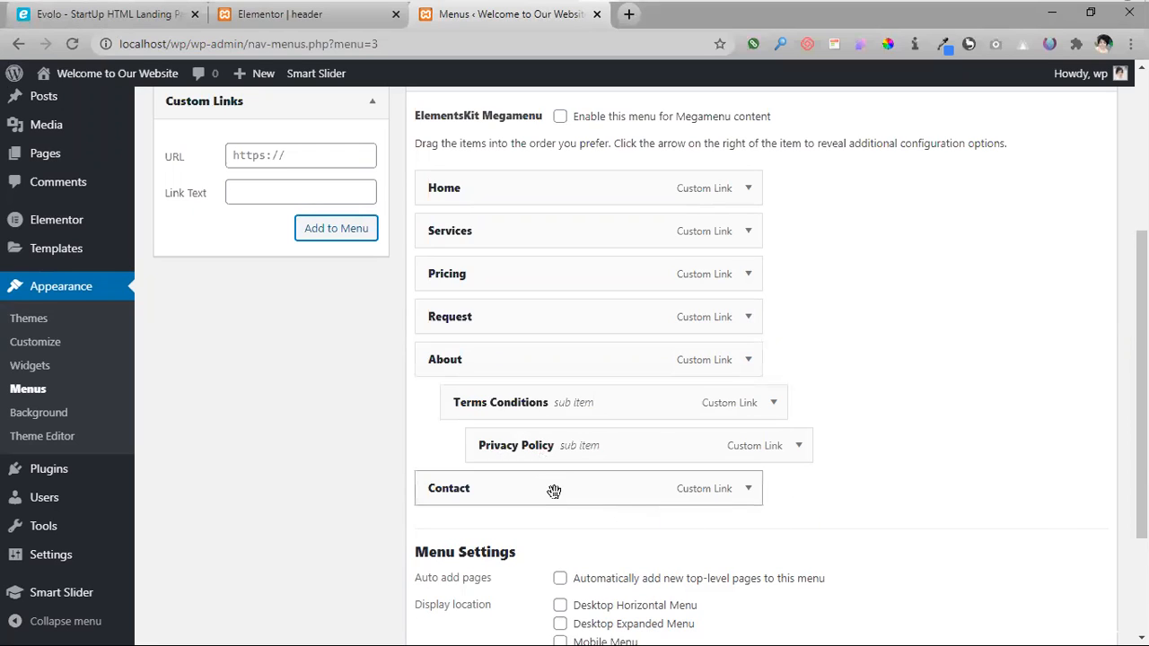
pyautogui.moveTo(608, 454); pyautogui.dragTo(583, 457)
# - Save menu1 and reload the Elementor editor of the header template
pyautogui.scroll(-2, 897, 458)
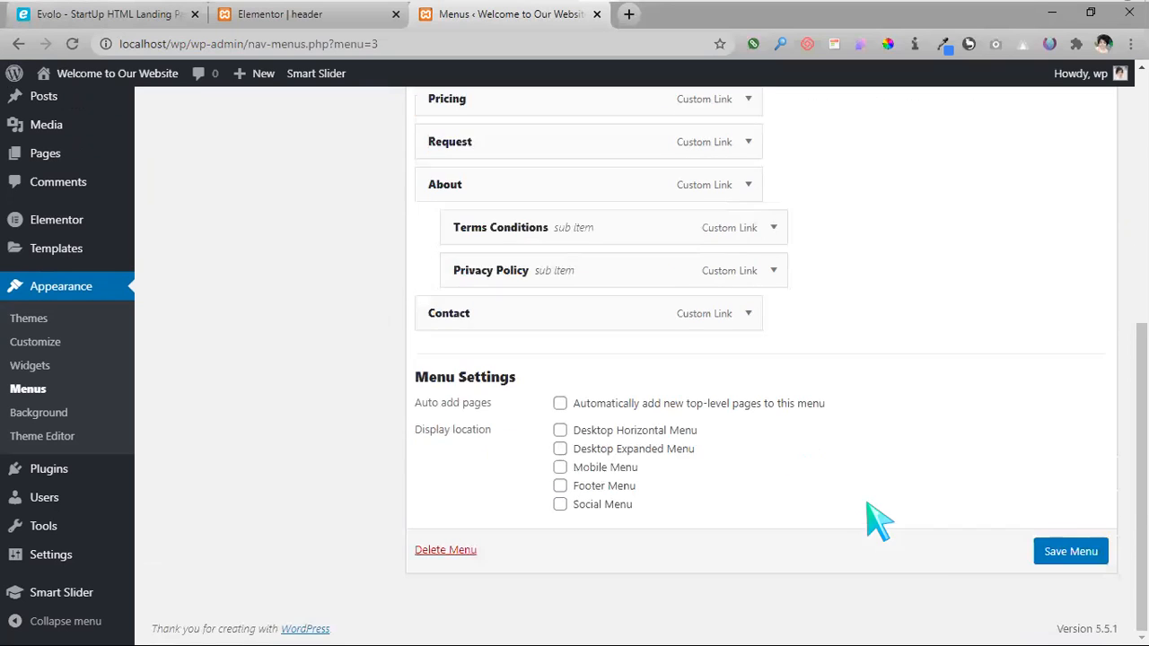
pyautogui.click(1056, 560)
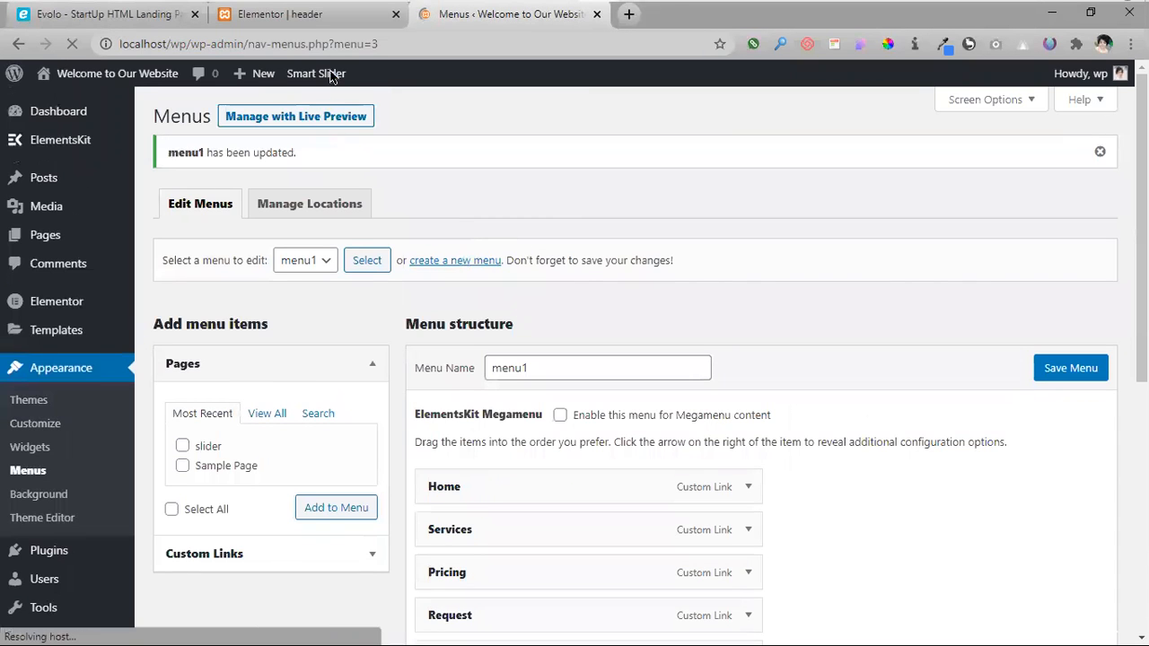
pyautogui.click(324, 16)
pyautogui.click(71, 44)
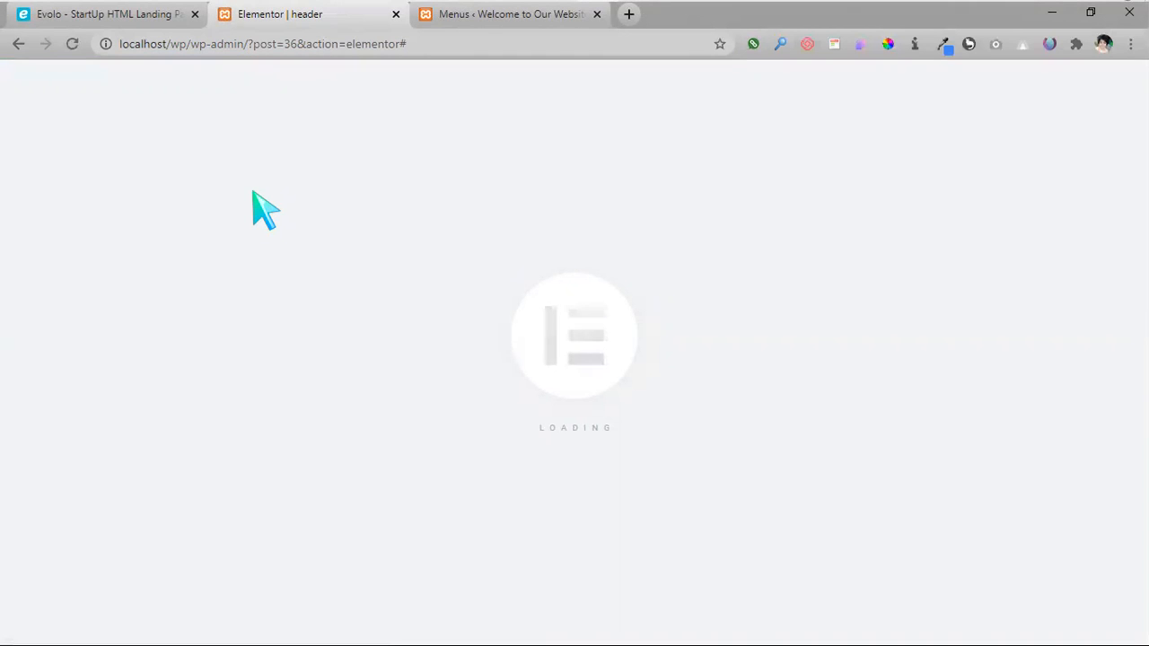
# - Look over the Evolo landing page and the saved structure of menu1
pyautogui.click(68, 27)
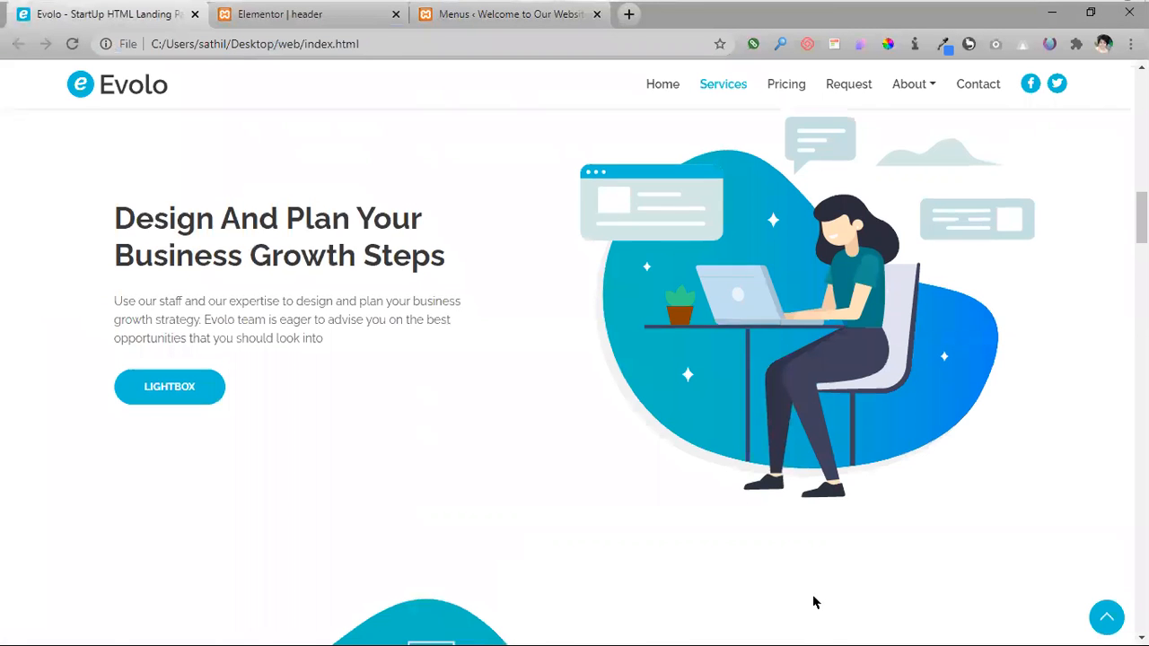
pyautogui.scroll(-10, 812, 611)
pyautogui.scroll(-15, 812, 620)
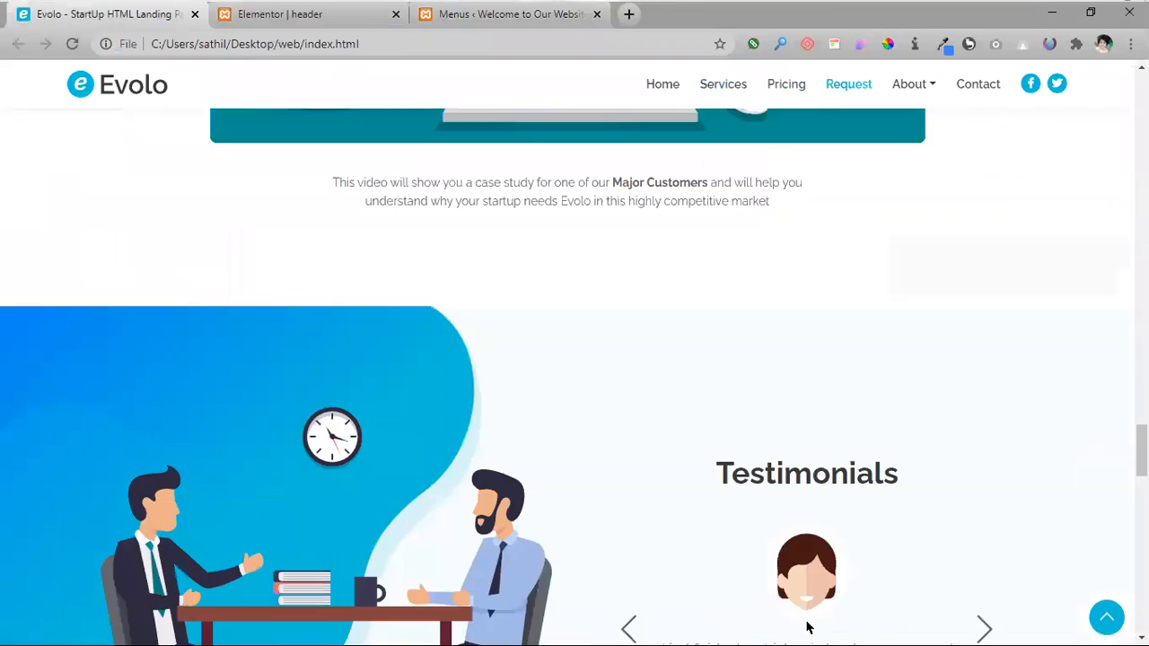
pyautogui.scroll(15, 788, 525)
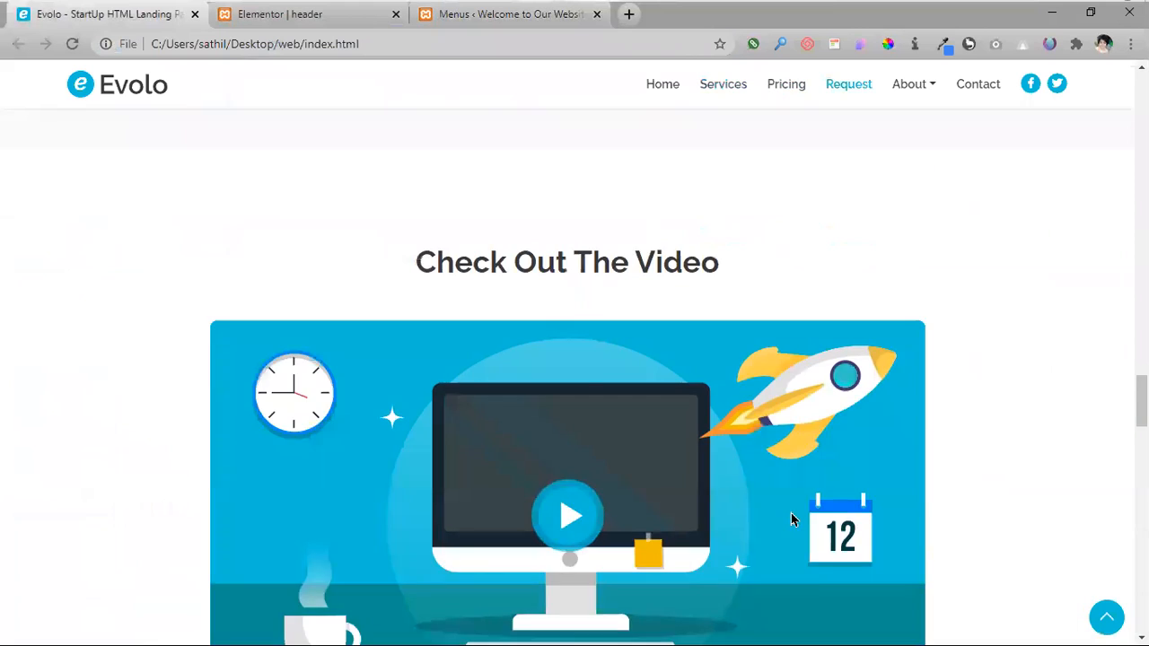
pyautogui.scroll(10, 876, 548)
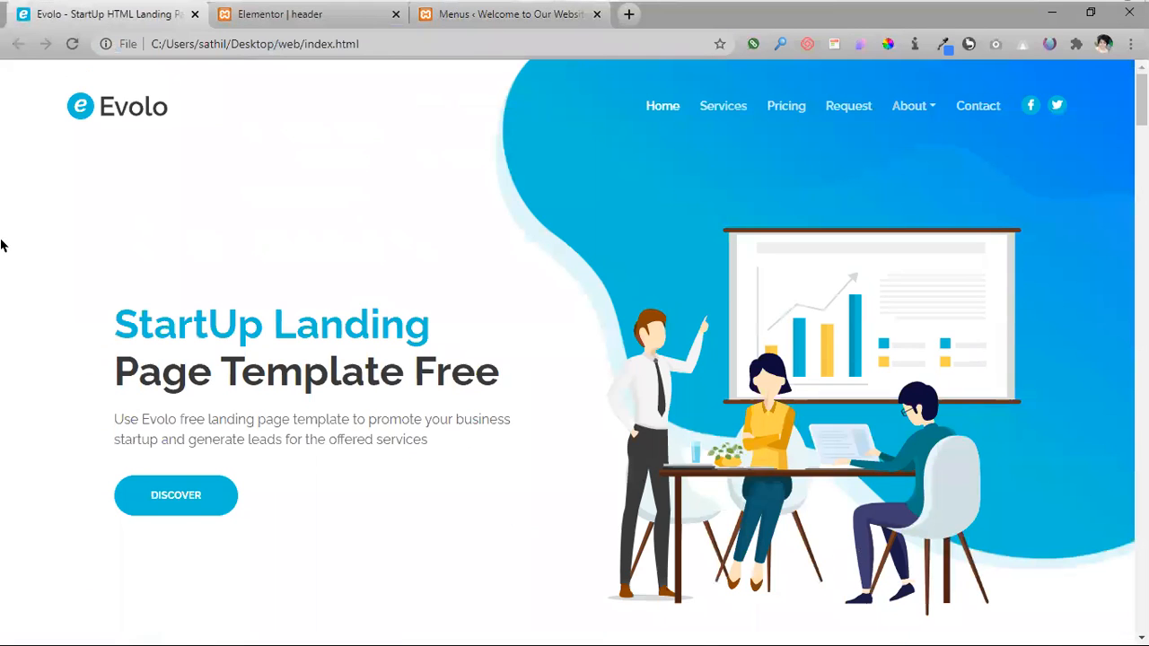
pyautogui.click(444, 15)
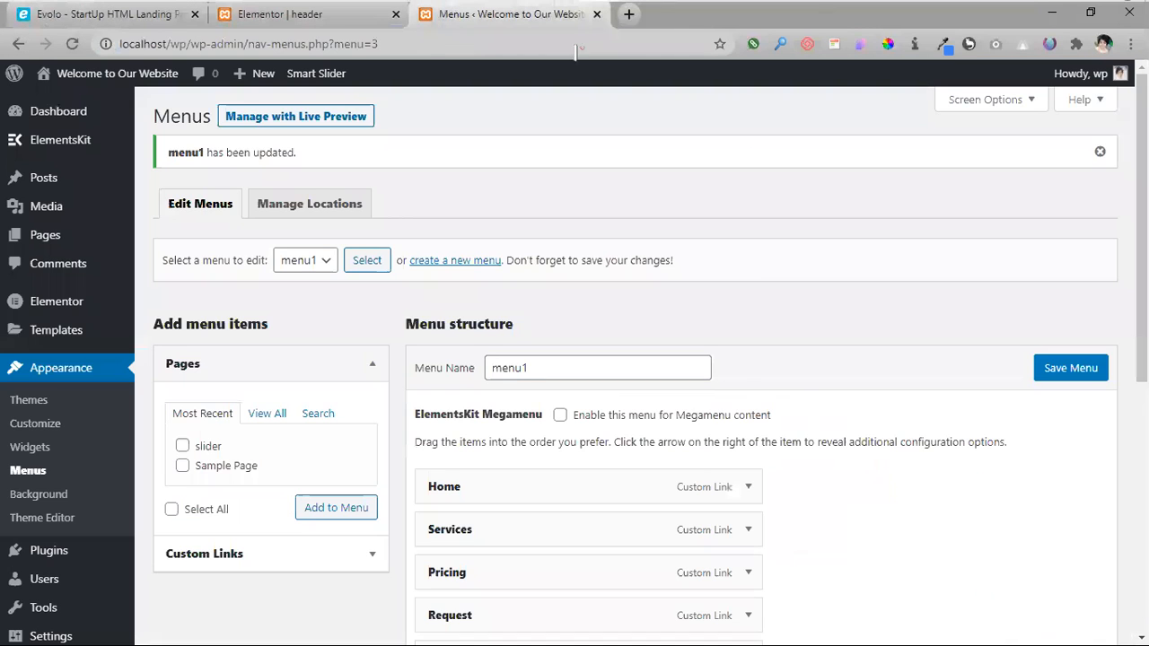
pyautogui.scroll(-3, 580, 429)
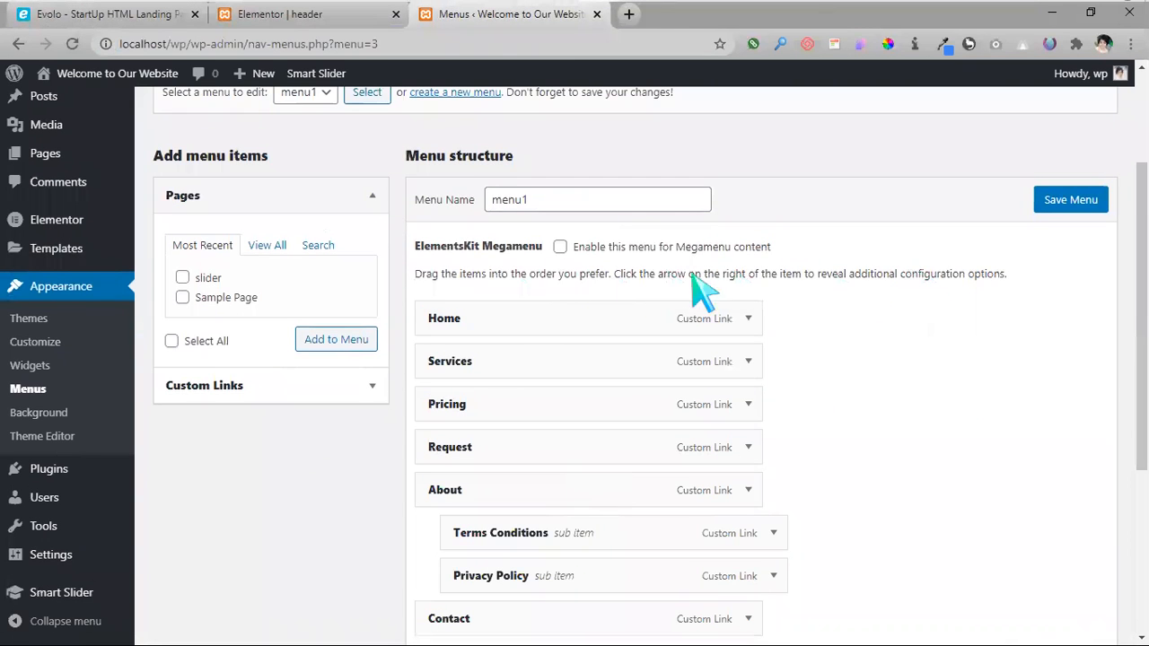
# - Search the header template's widgets for menu and place the ElementsKit Nav menu in the wide third column
pyautogui.click(338, 20)
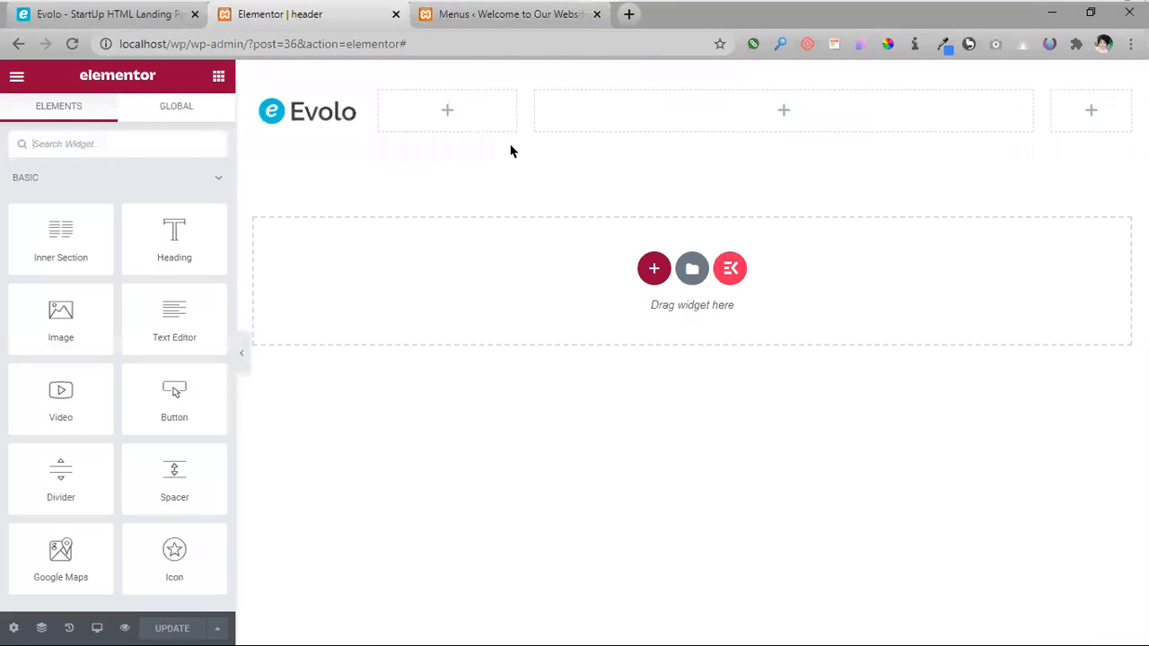
pyautogui.click(84, 144)
pyautogui.write('menu')
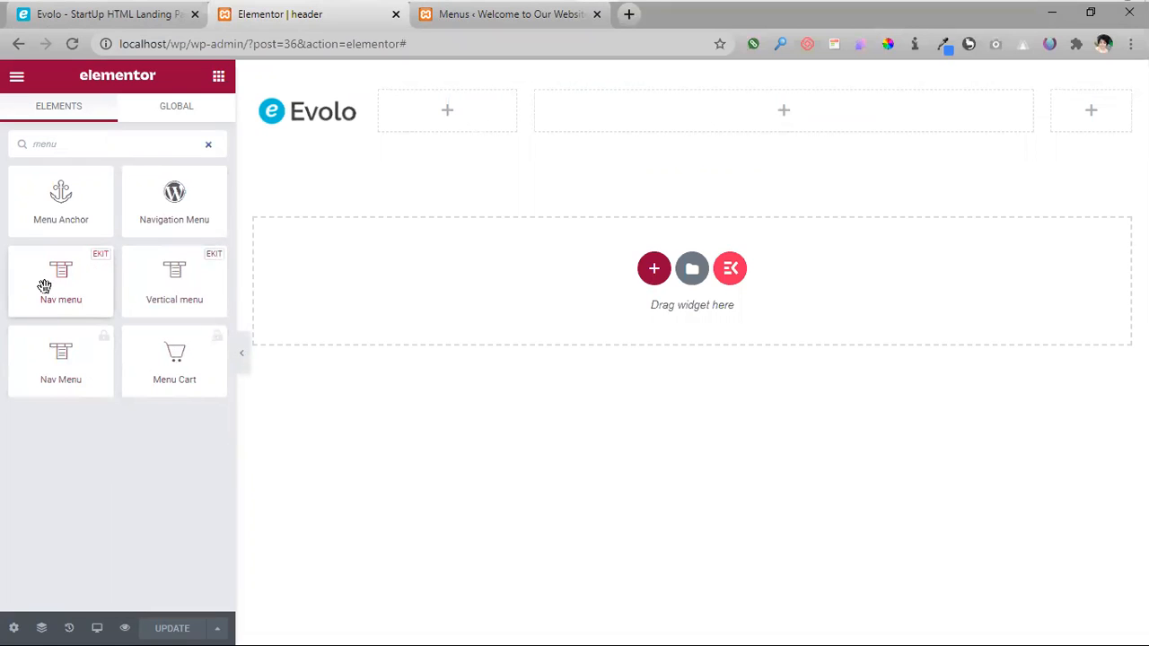
pyautogui.moveTo(47, 298); pyautogui.dragTo(774, 128)
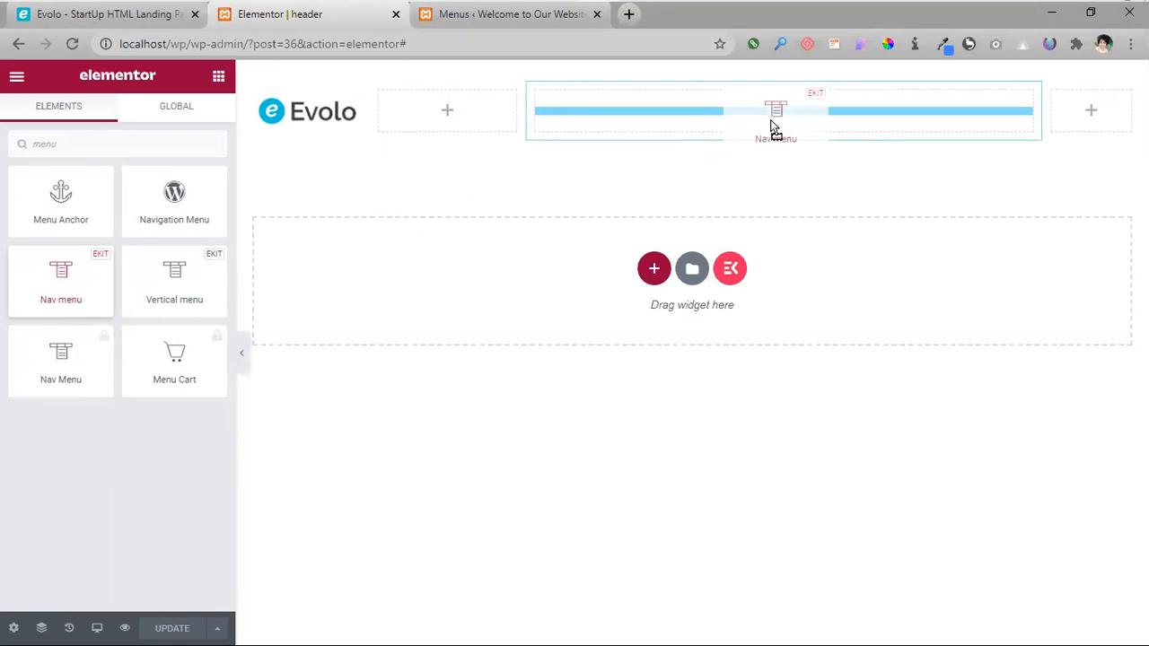
pyautogui.moveTo(774, 128); pyautogui.dragTo(777, 128)
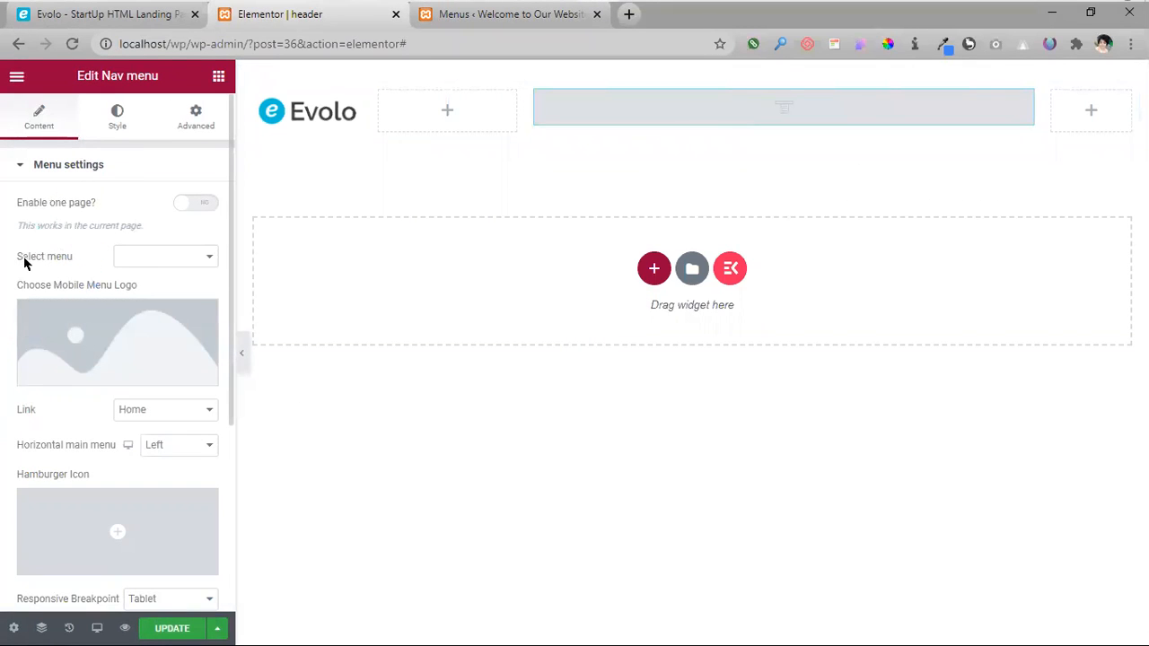
# - Enable the one page option for the Nav menu widget, assign menu1 to it, and check the About dropdown
pyautogui.moveTo(98, 205); pyautogui.dragTo(74, 203)
pyautogui.click(55, 205)
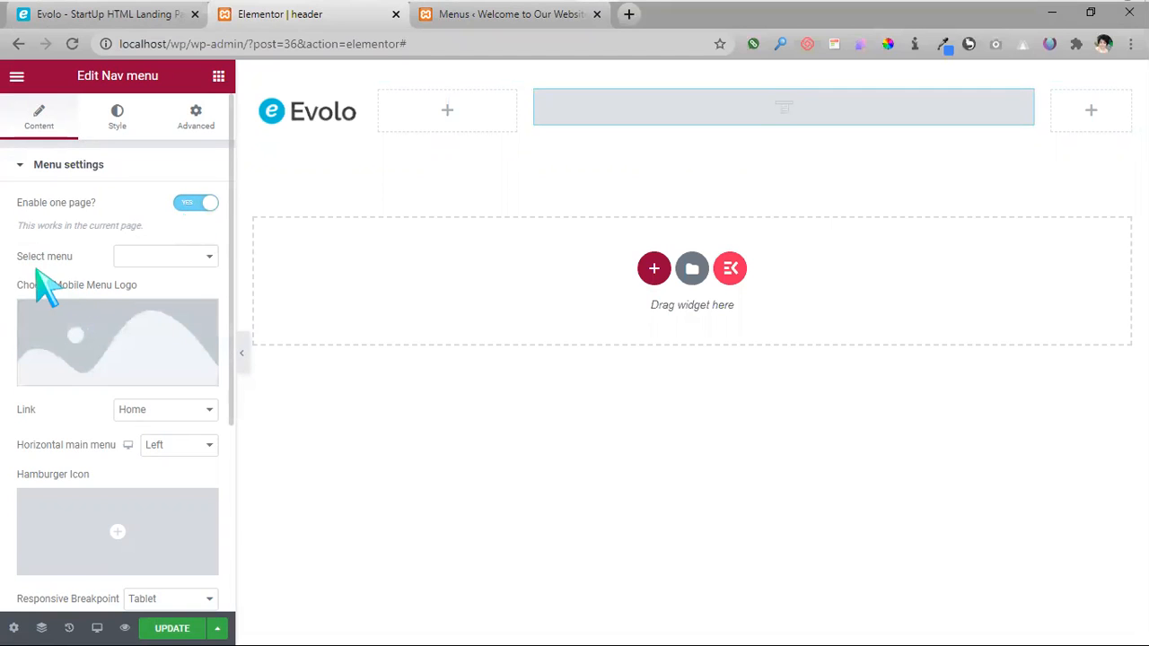
pyautogui.moveTo(76, 260); pyautogui.dragTo(44, 262)
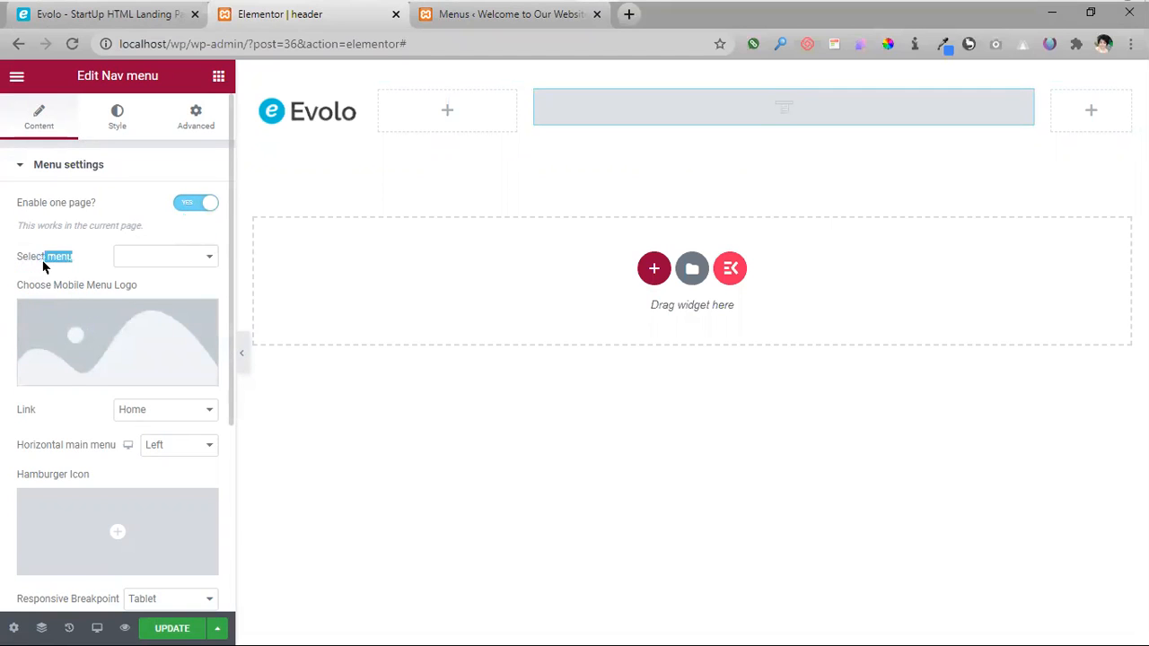
pyautogui.click(141, 258)
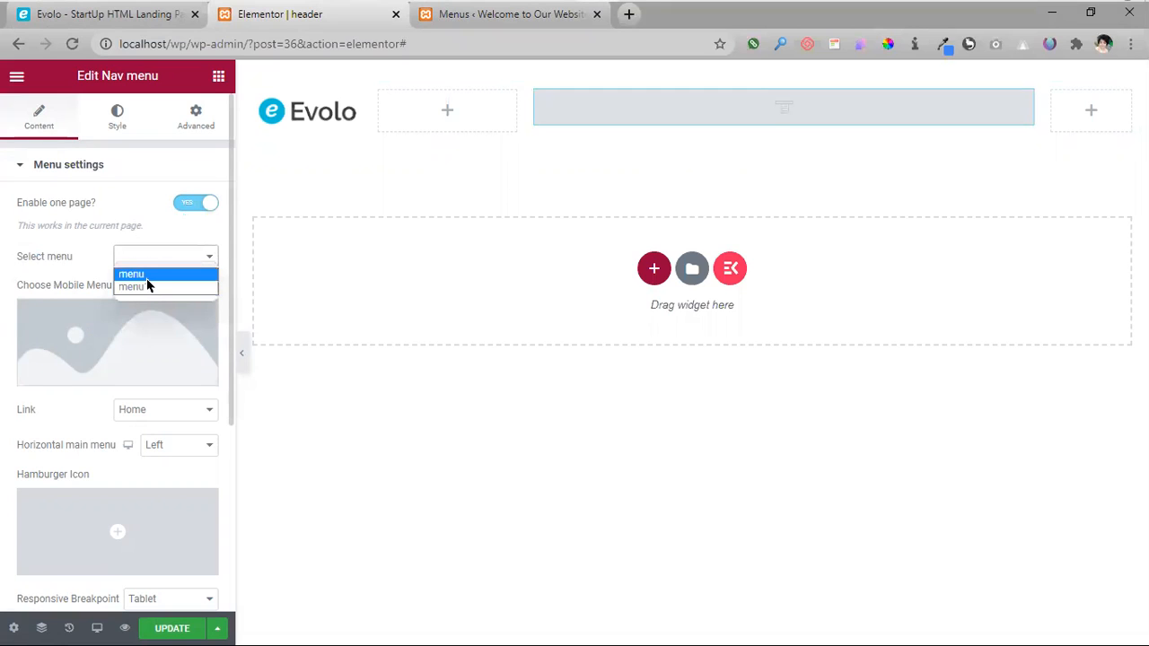
pyautogui.click(146, 287)
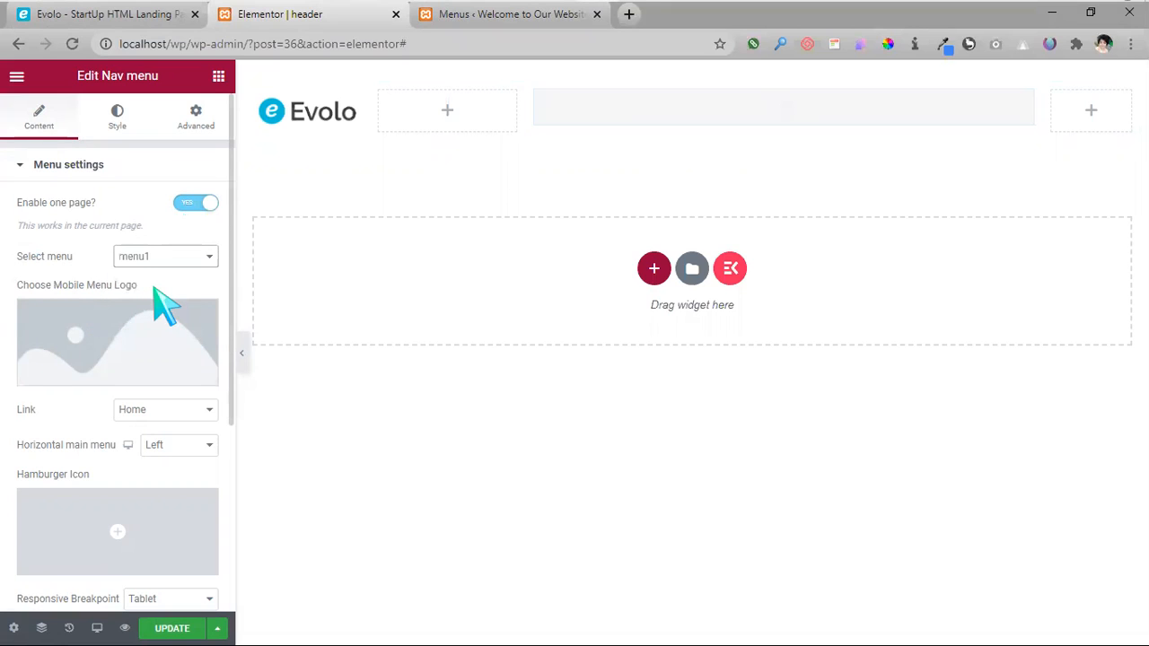
pyautogui.moveTo(844, 139)
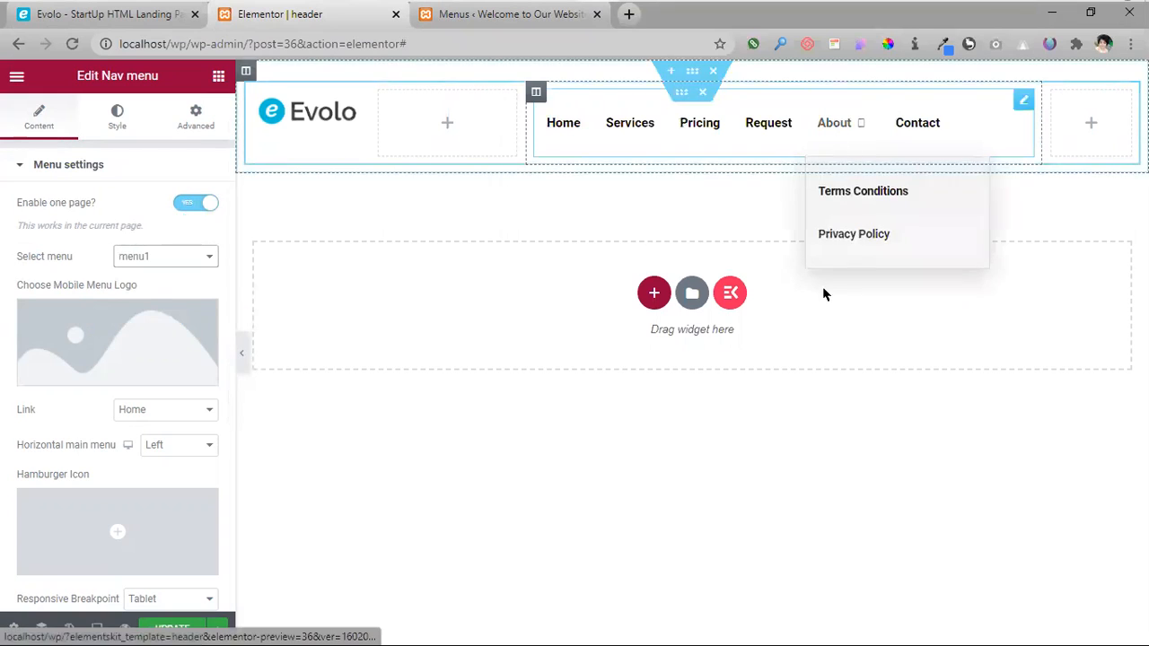
pyautogui.scroll(-1, 90, 305)
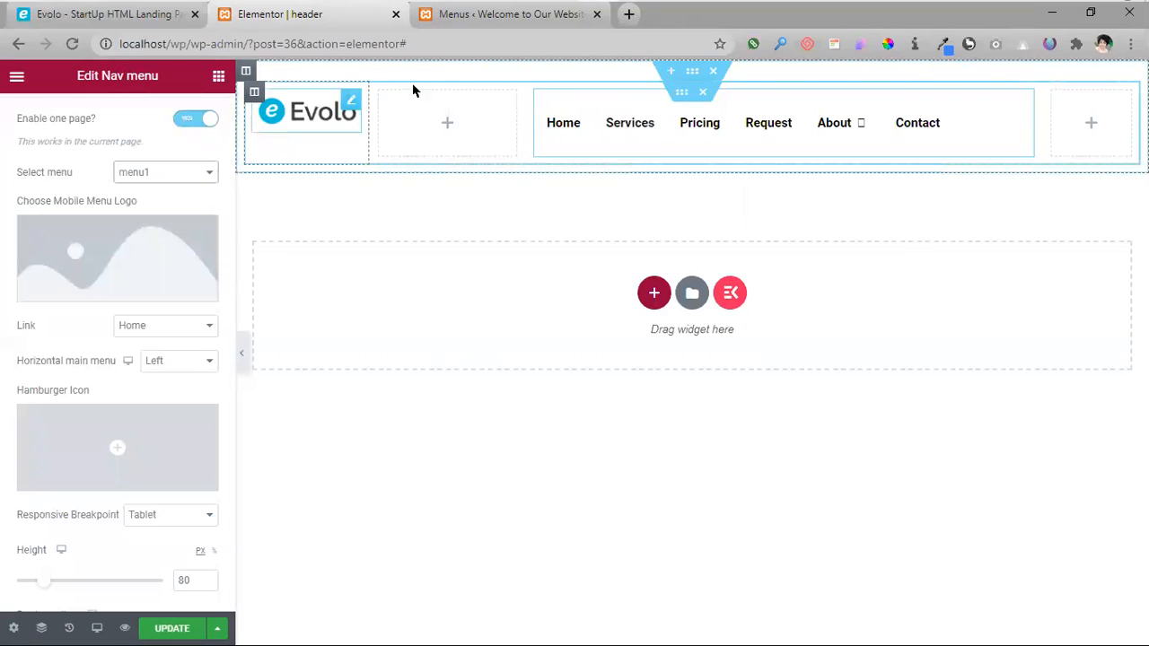
# - Set the Nav menu widget's height to 50 px and choose the classic background type without picking a color
pyautogui.scroll(-3, 13, 359)
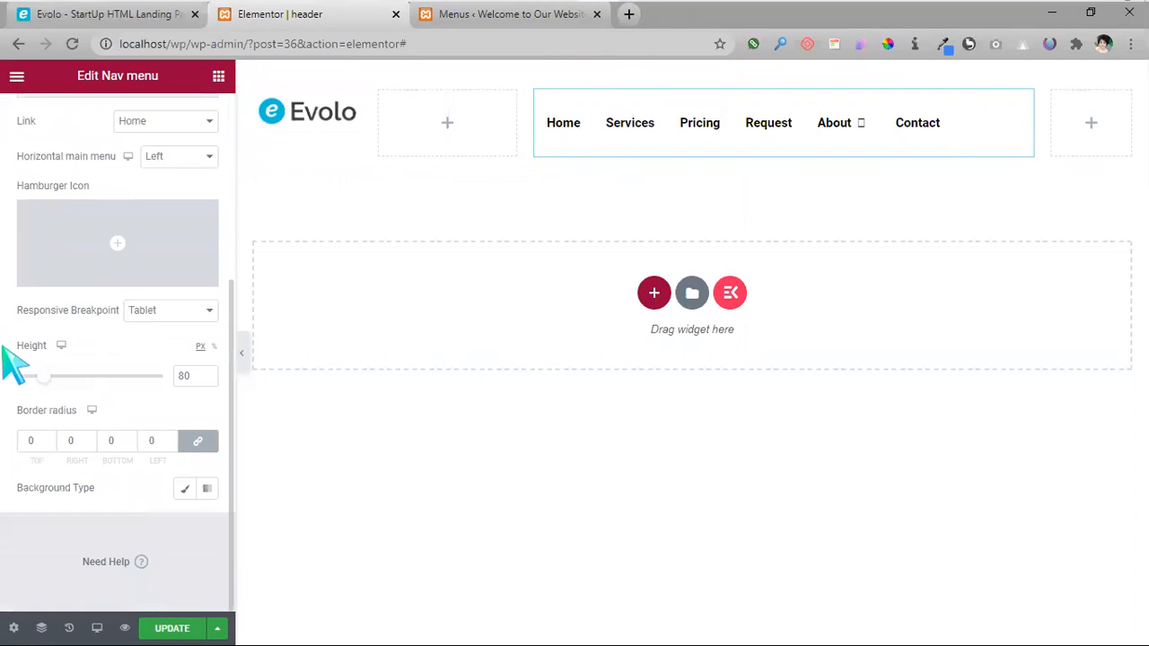
pyautogui.moveTo(50, 384); pyautogui.dragTo(35, 384)
pyautogui.click(208, 380)
pyautogui.click(207, 381)
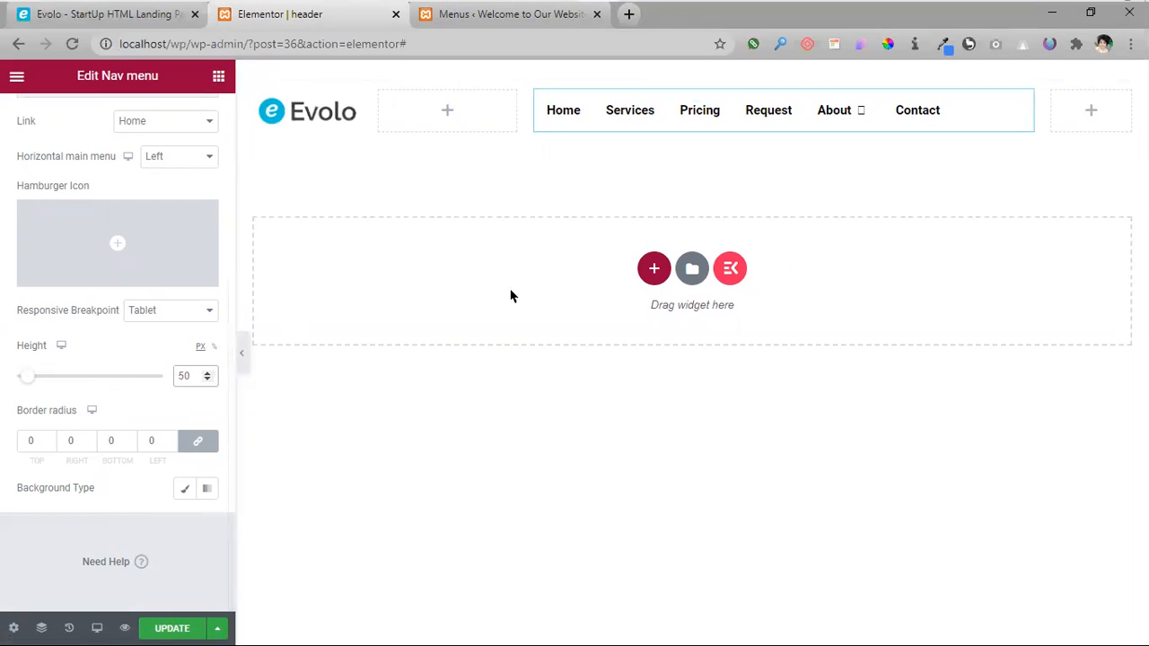
pyautogui.click(184, 488)
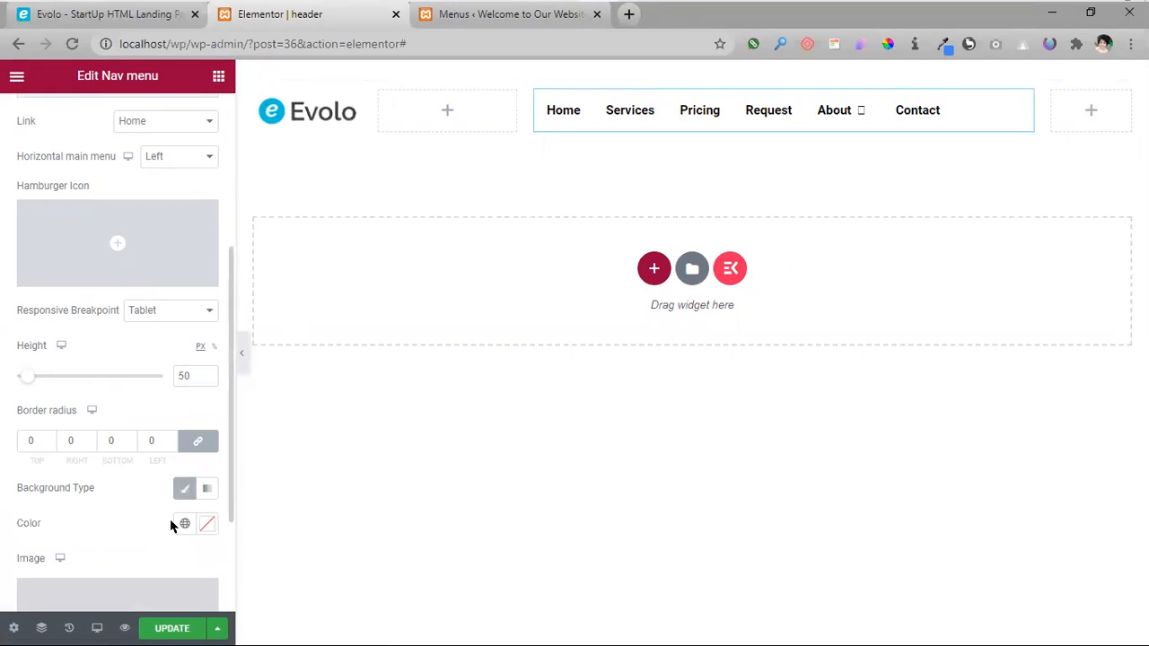
pyautogui.scroll(-1, 170, 525)
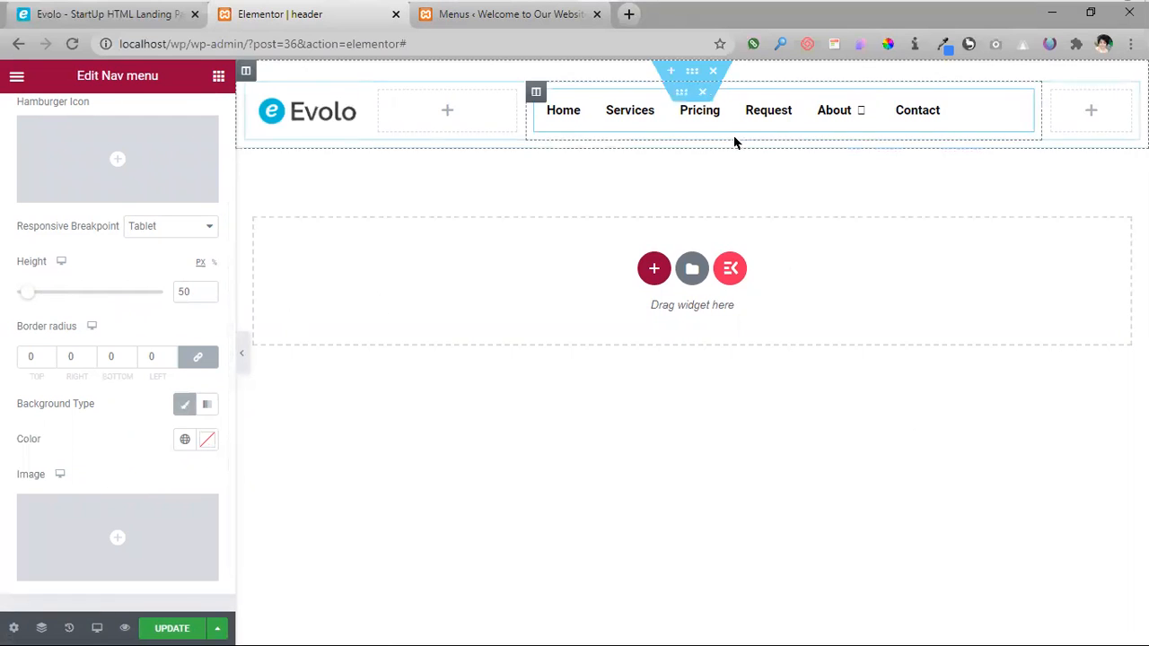
# - Compare the header's Nav menu with the navigation bar on the original Evolo landing page
pyautogui.scroll(3, 115, 431)
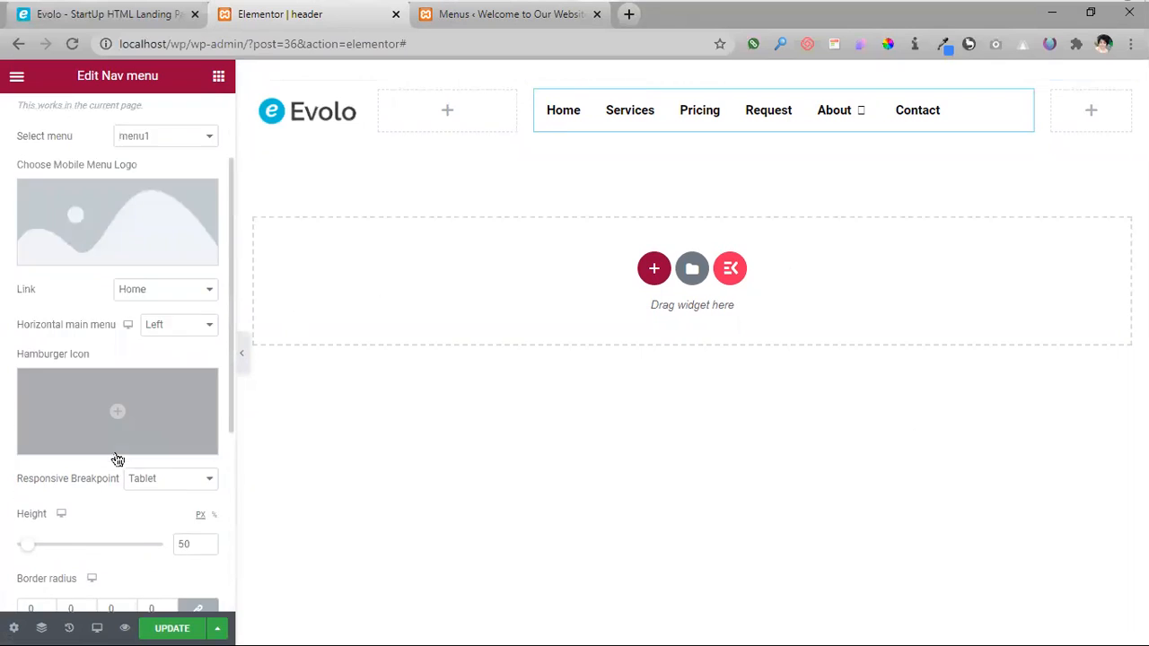
pyautogui.scroll(2, 116, 449)
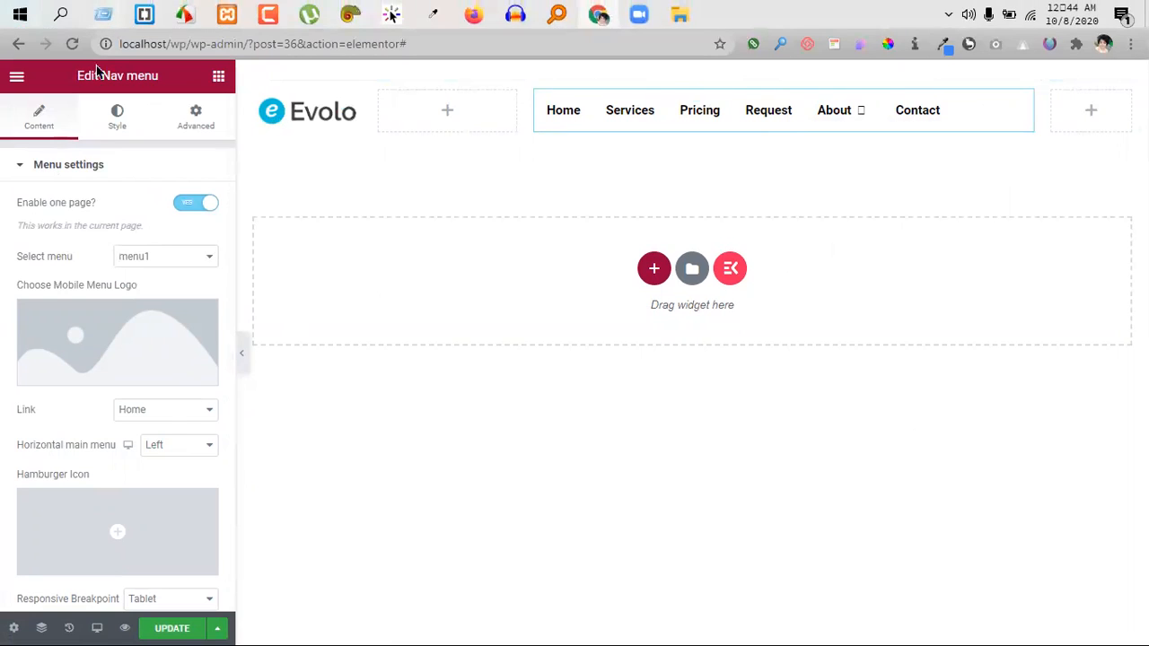
pyautogui.click(130, 14)
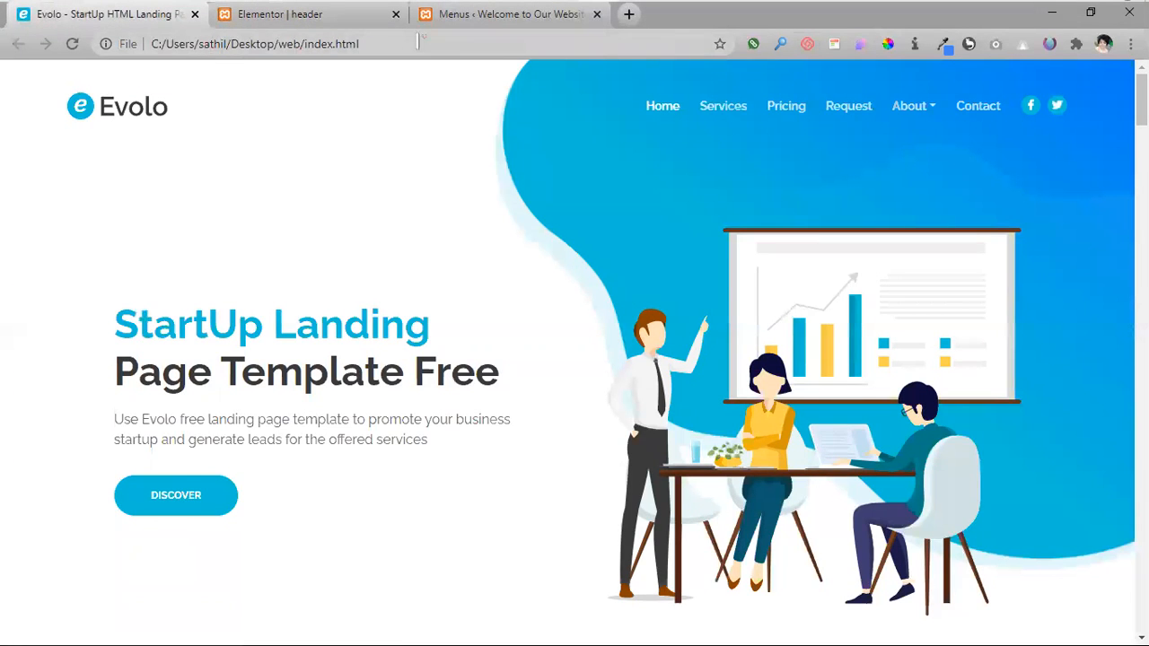
pyautogui.click(351, 24)
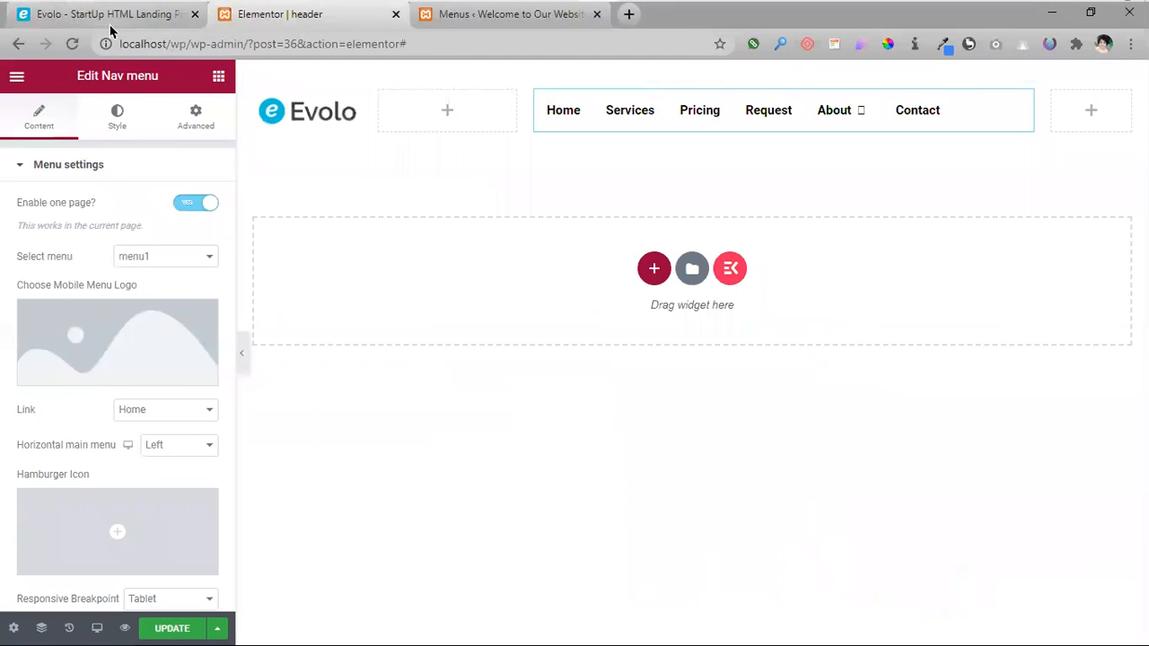
# - Compare the Evolo template's navigation menu with the header being built and open the nav menu's style settings
pyautogui.click(110, 18)
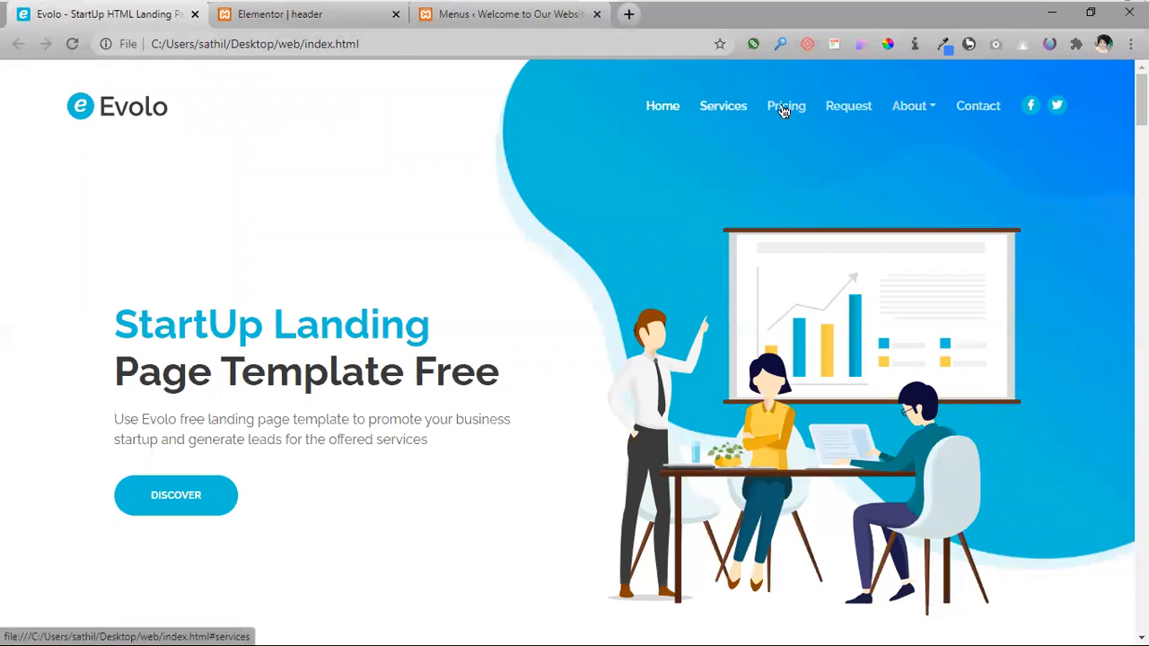
pyautogui.click(925, 120)
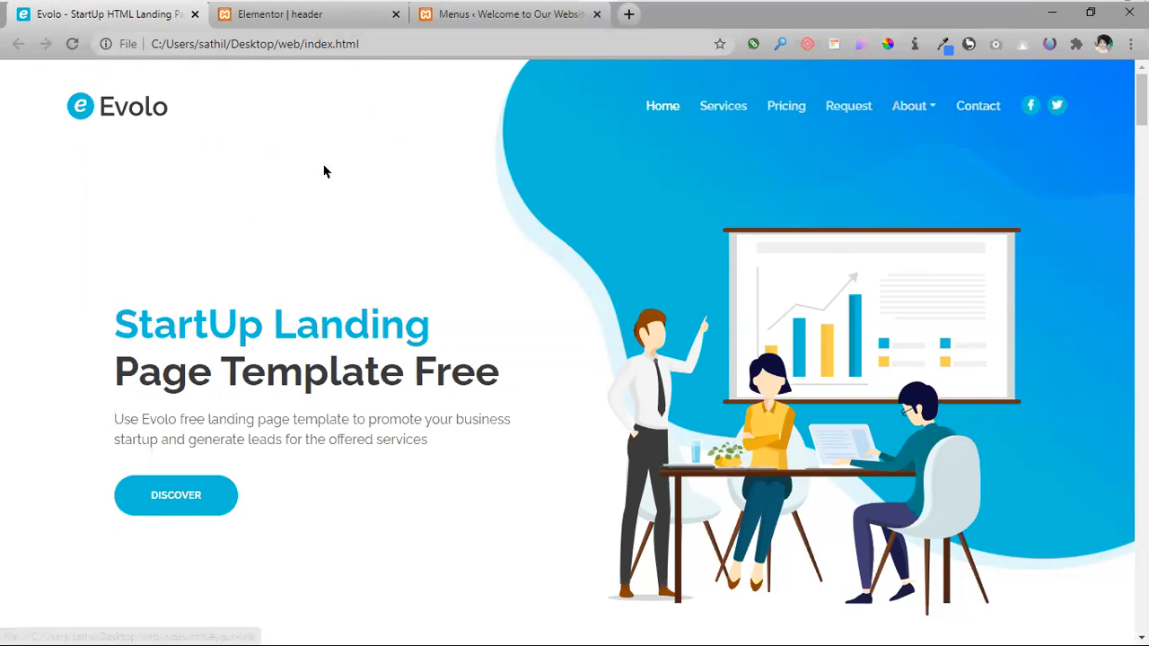
pyautogui.click(351, 16)
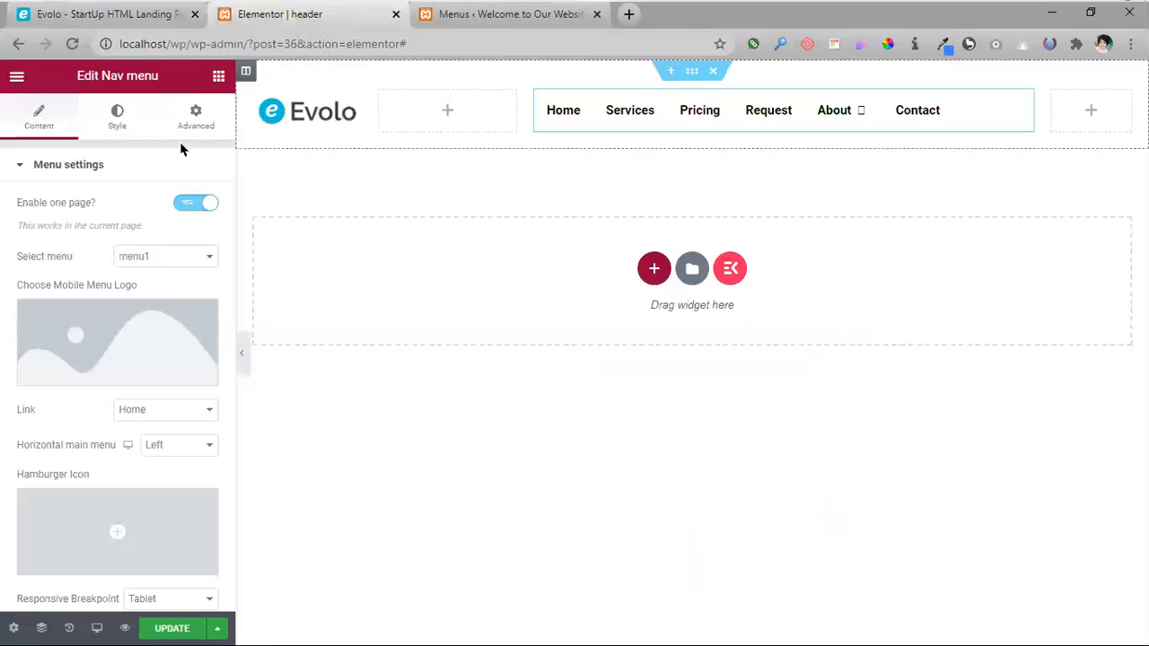
pyautogui.click(117, 115)
# - Inspect the Home link in the Evolo template and filter its styles by "font" to find the menu's font family
pyautogui.click(111, 16)
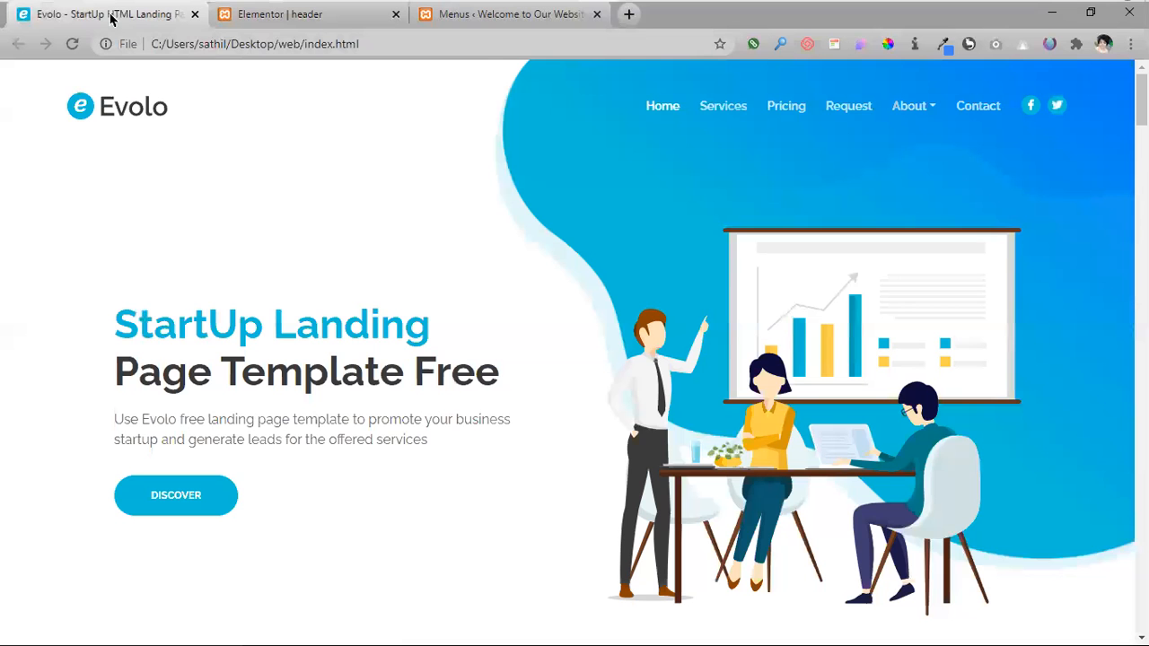
pyautogui.rightClick(656, 112)
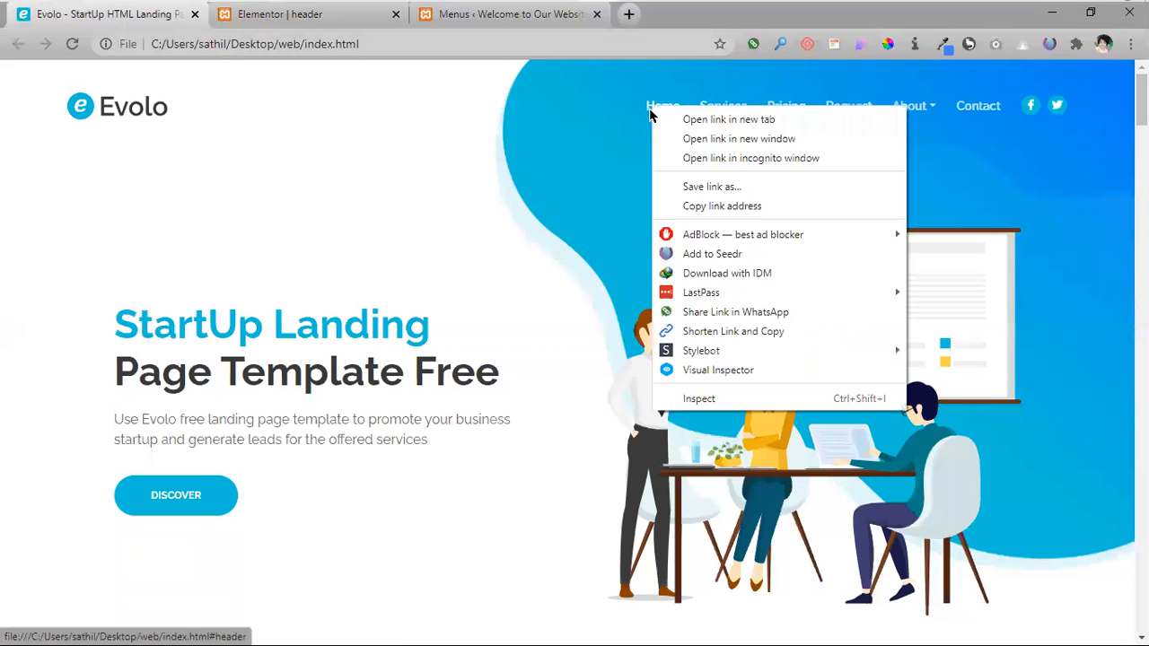
pyautogui.click(695, 396)
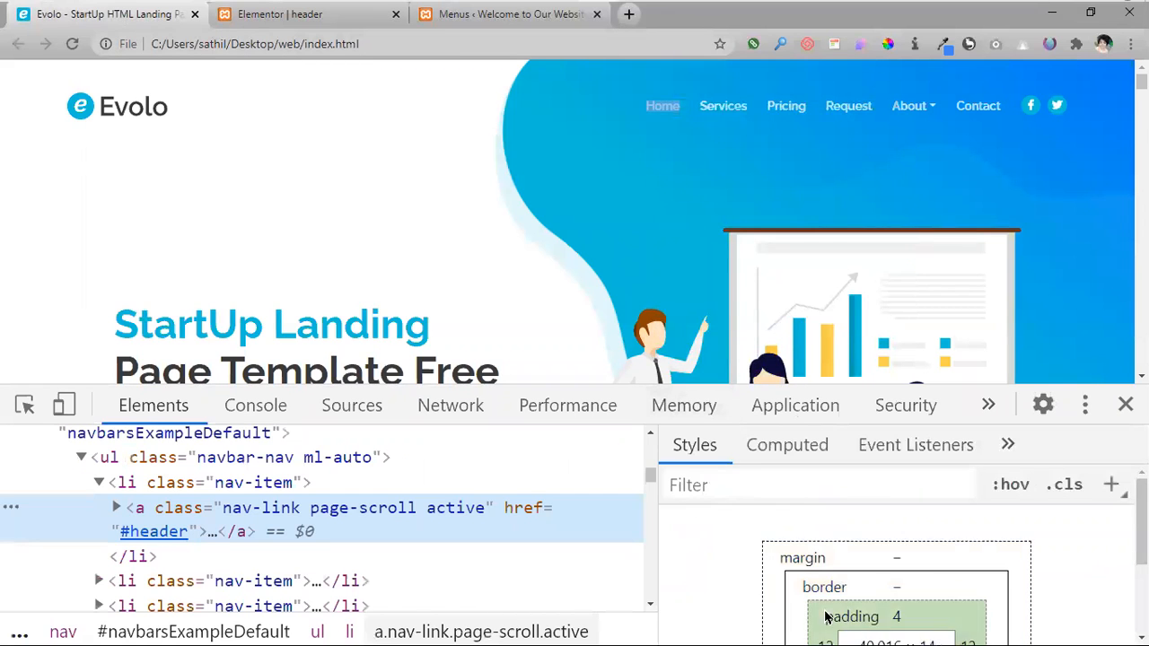
pyautogui.click(708, 489)
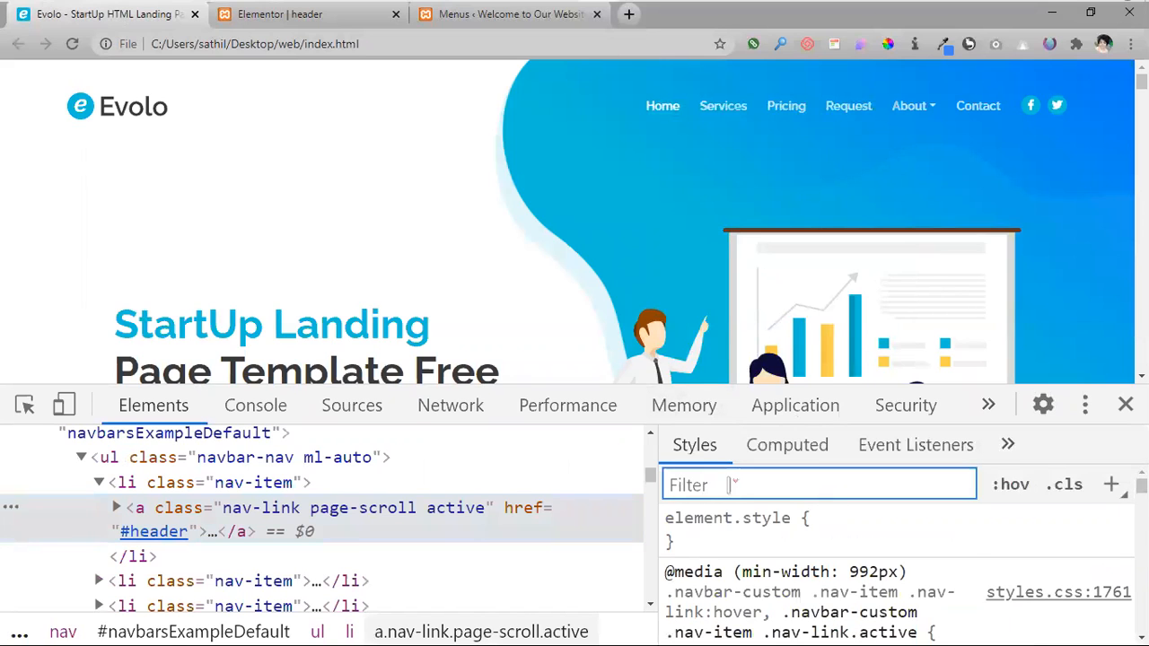
pyautogui.write('fami')
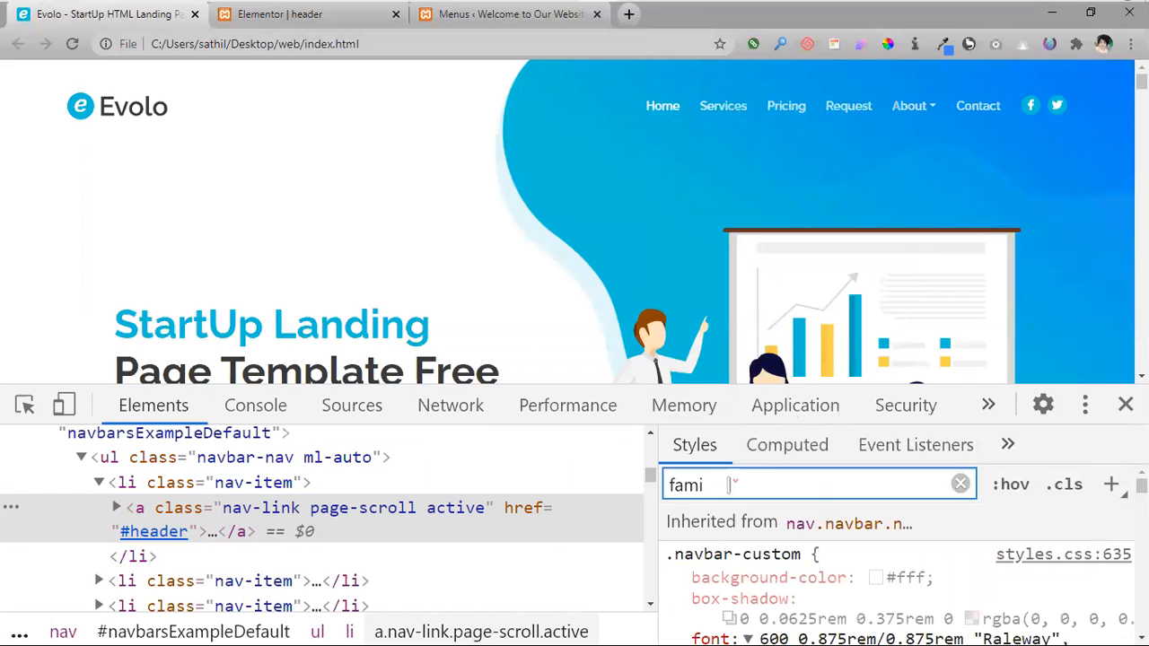
pyautogui.press('BackSpace')
pyautogui.press('BackSpace')
pyautogui.write('ont')
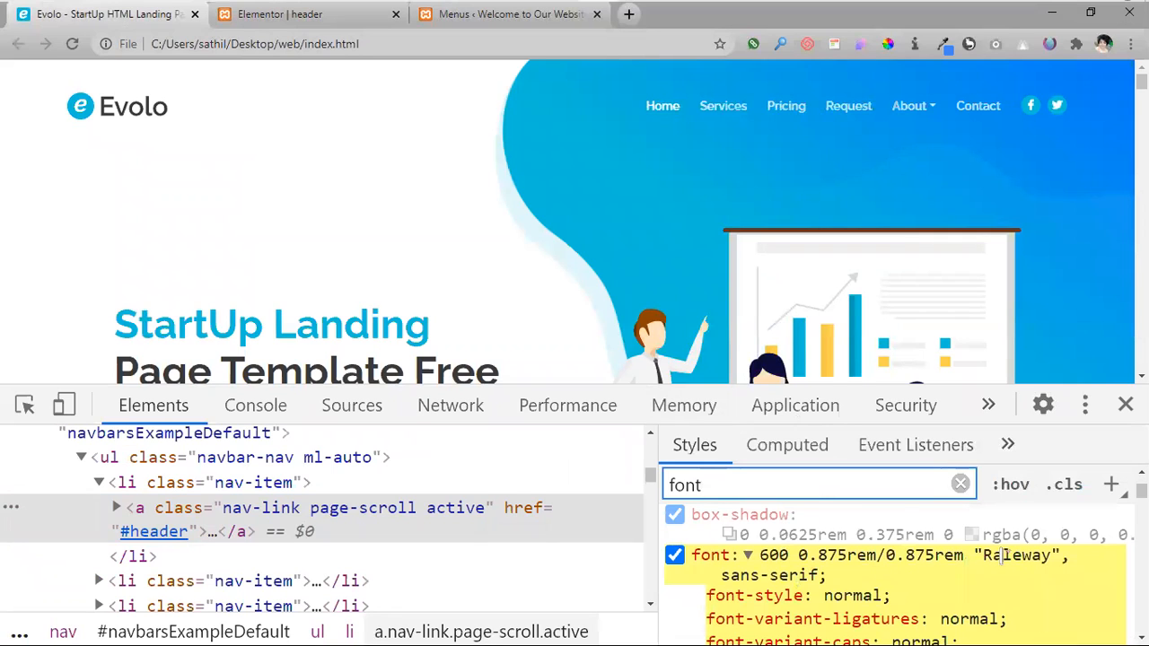
pyautogui.doubleClick(1001, 555)
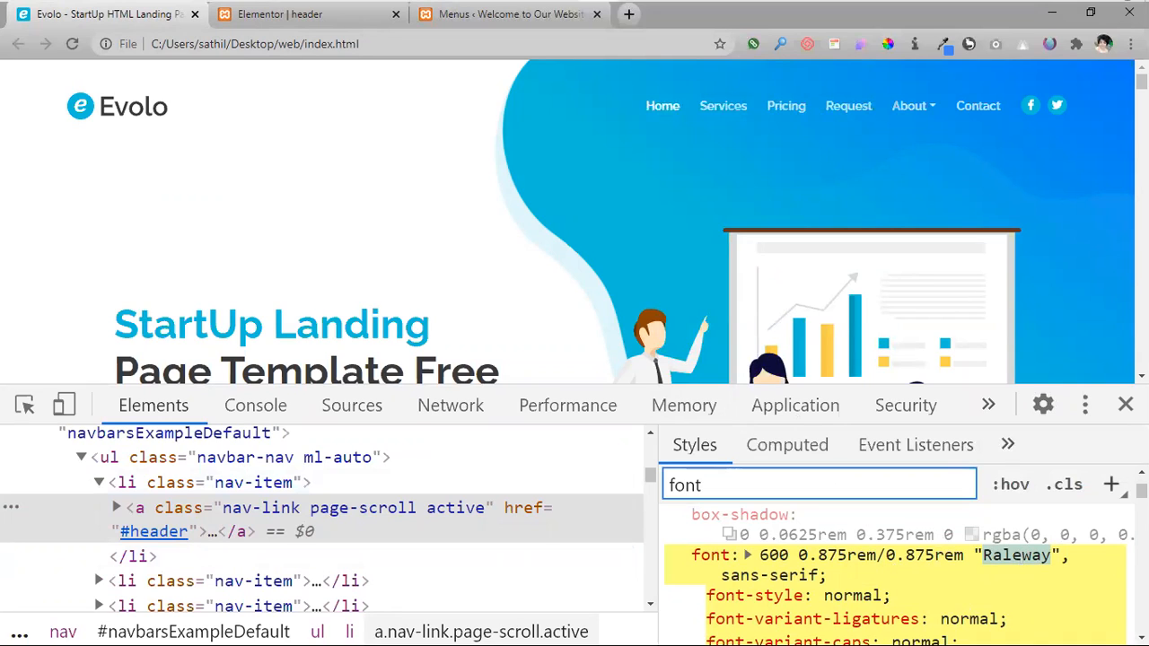
pyautogui.click(1125, 405)
# - Set the nav menu's item typography family to Raleway in the Elementor header
pyautogui.click(473, 21)
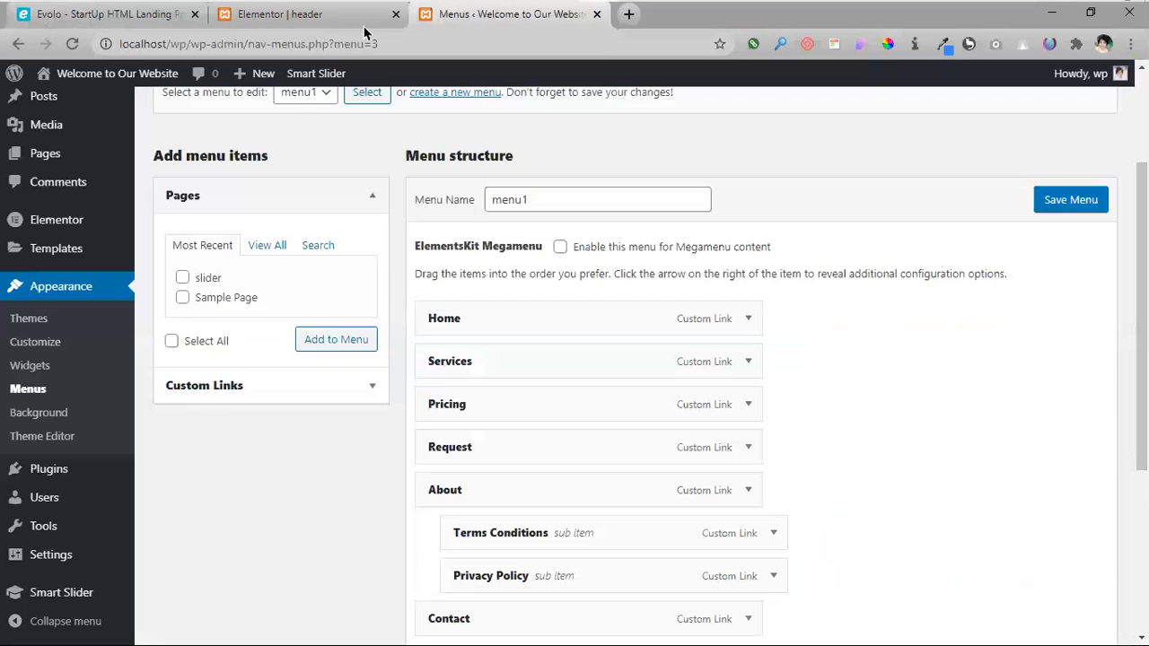
pyautogui.click(318, 20)
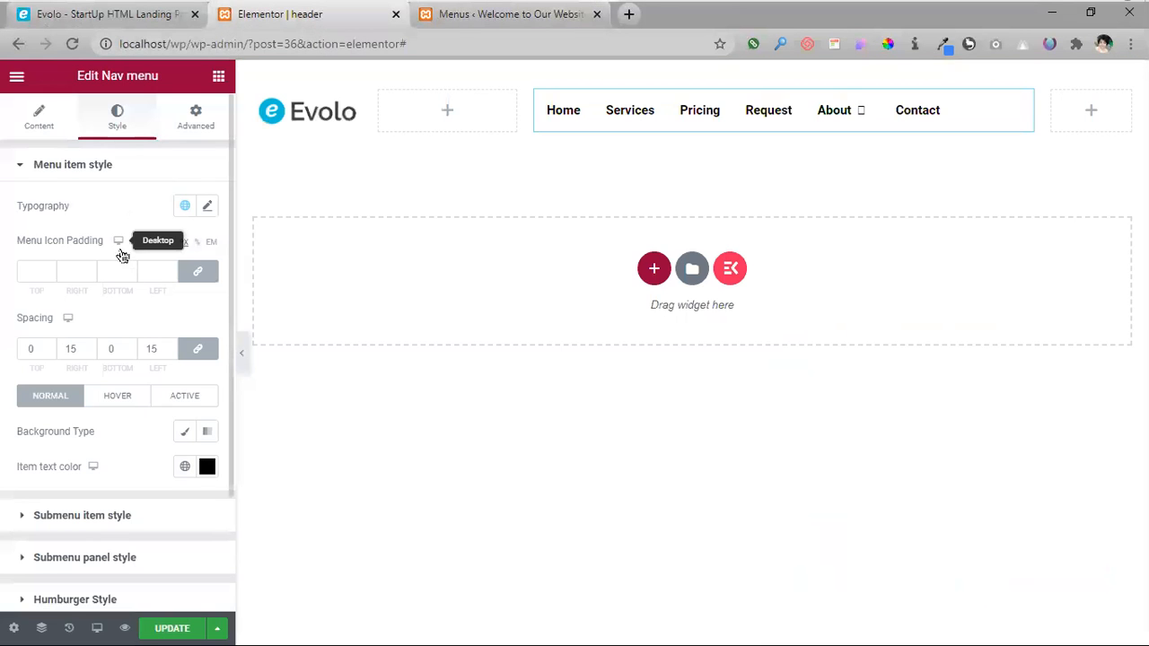
pyautogui.scroll(-3, 103, 520)
pyautogui.scroll(3, 79, 399)
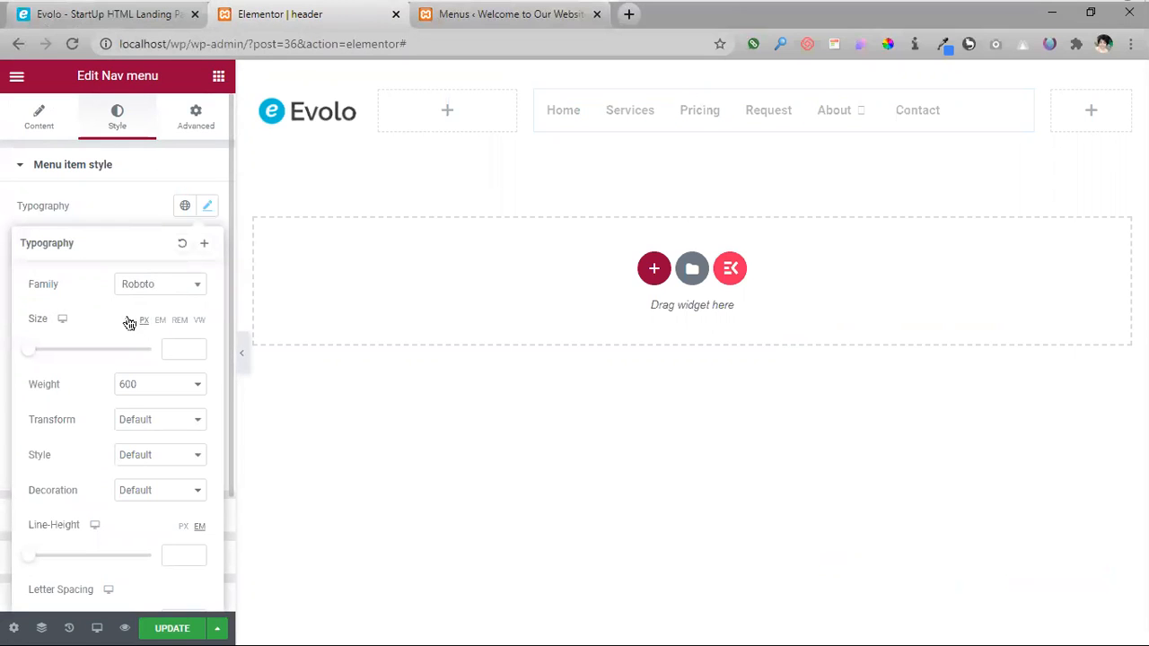
pyautogui.click(146, 285)
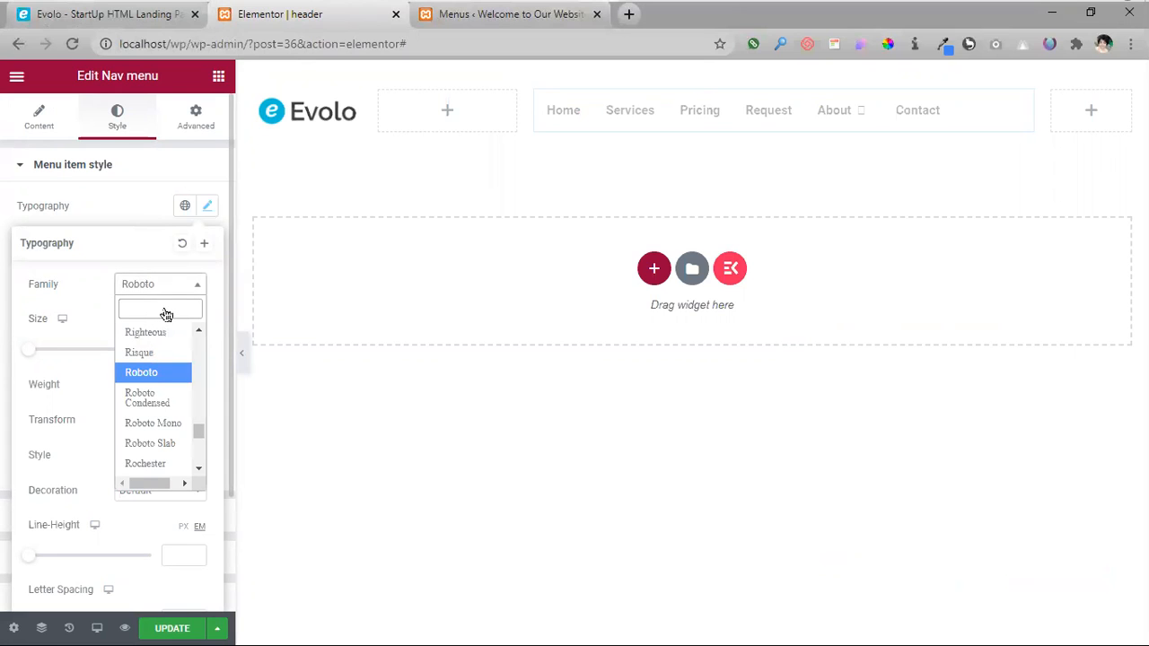
pyautogui.write('ra')
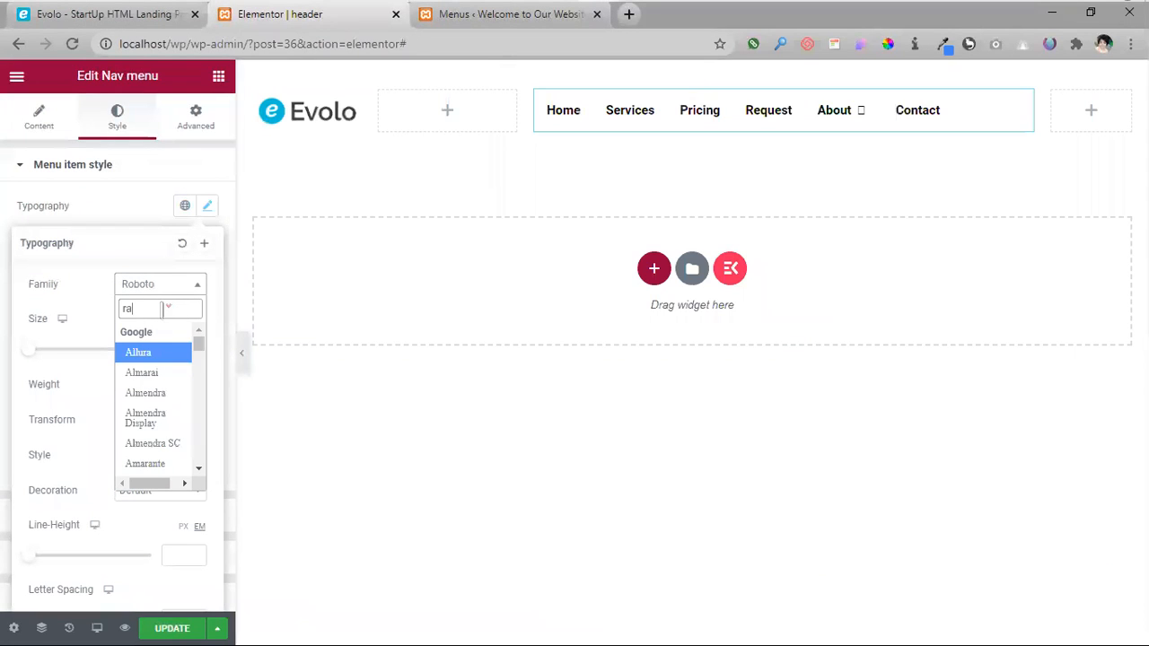
pyautogui.write('l')
pyautogui.press('BackSpace')
pyautogui.write('l')
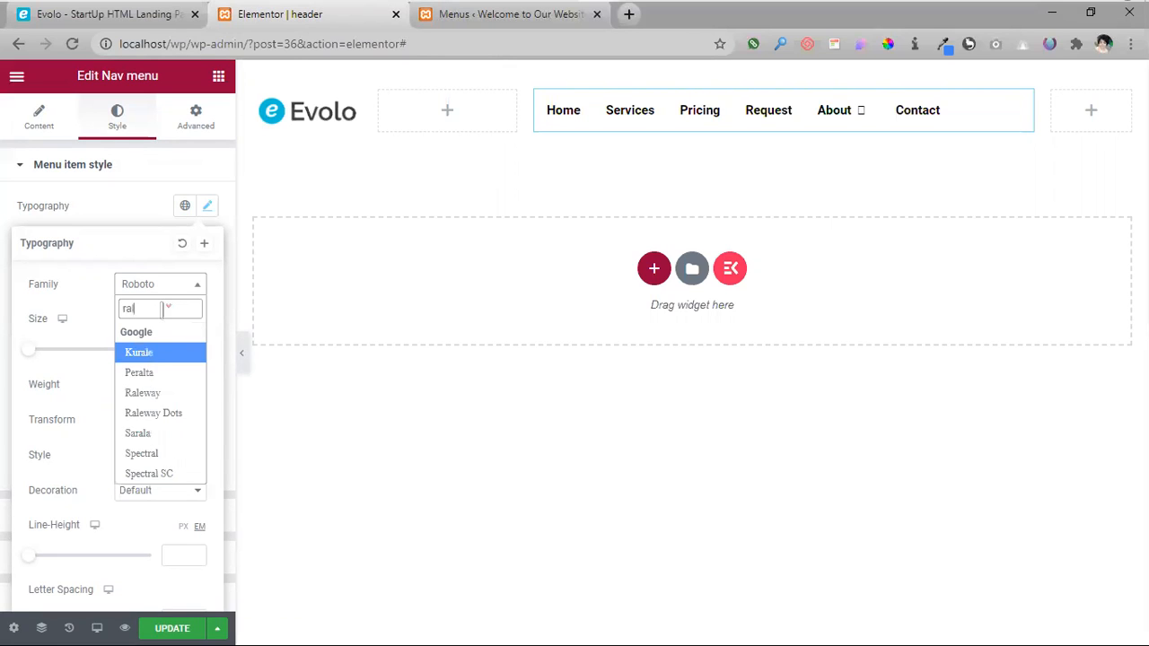
pyautogui.write('ew')
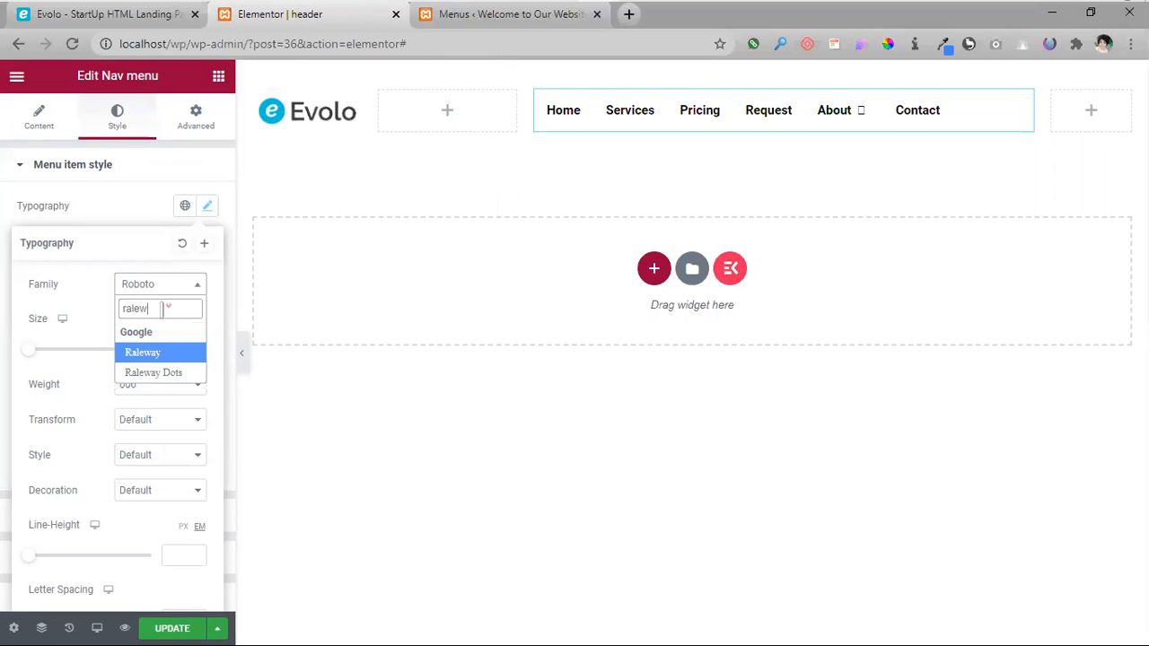
pyautogui.click(158, 358)
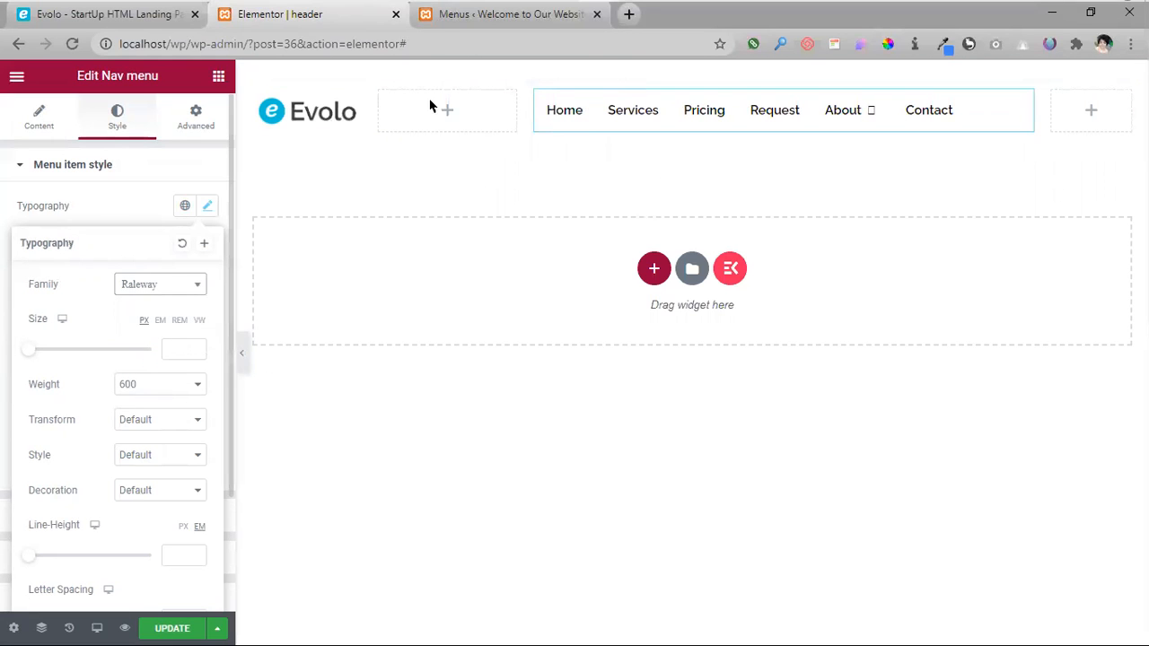
# - Compare the header menu's font with the Evolo template's navigation and close the typography settings
pyautogui.click(109, 22)
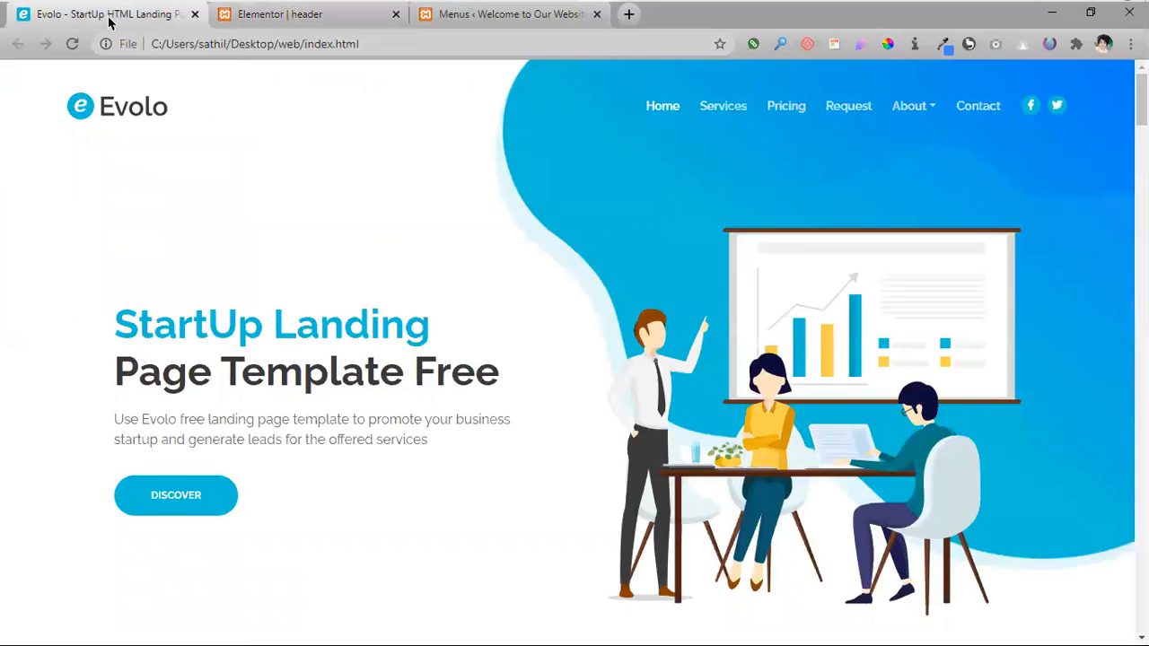
pyautogui.click(254, 16)
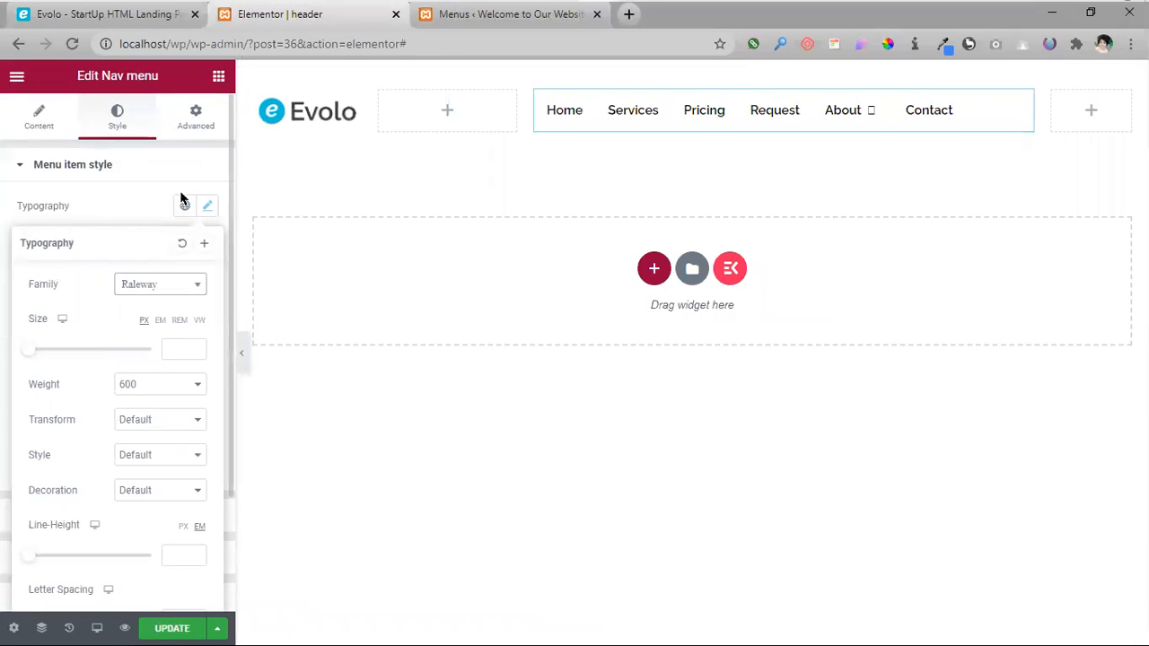
pyautogui.click(208, 208)
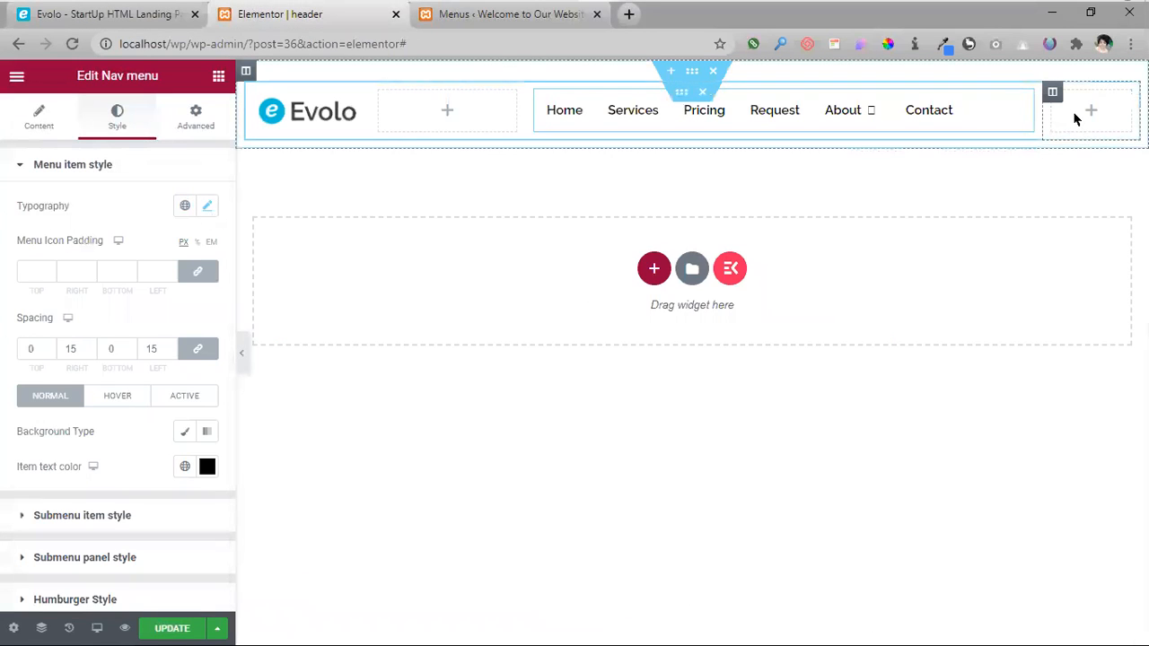
pyautogui.click(736, 212)
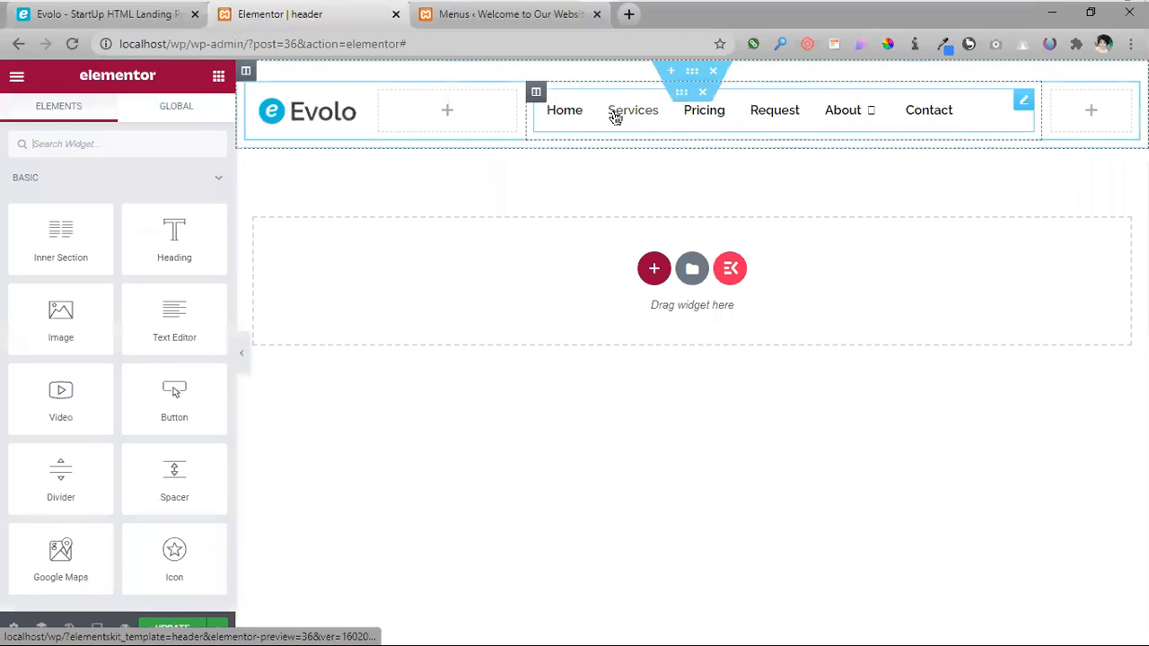
# - Try Center alignment for the nav menu's horizontal main menu, and set it to Right
pyautogui.click(1021, 104)
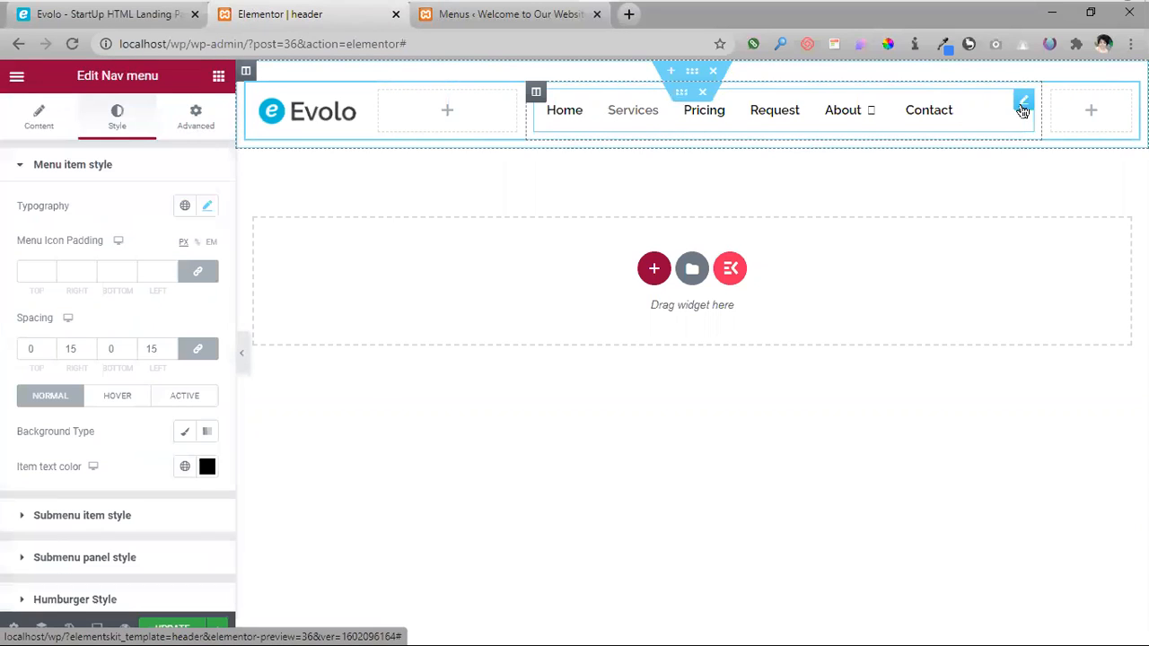
pyautogui.click(39, 116)
pyautogui.scroll(-4, 103, 461)
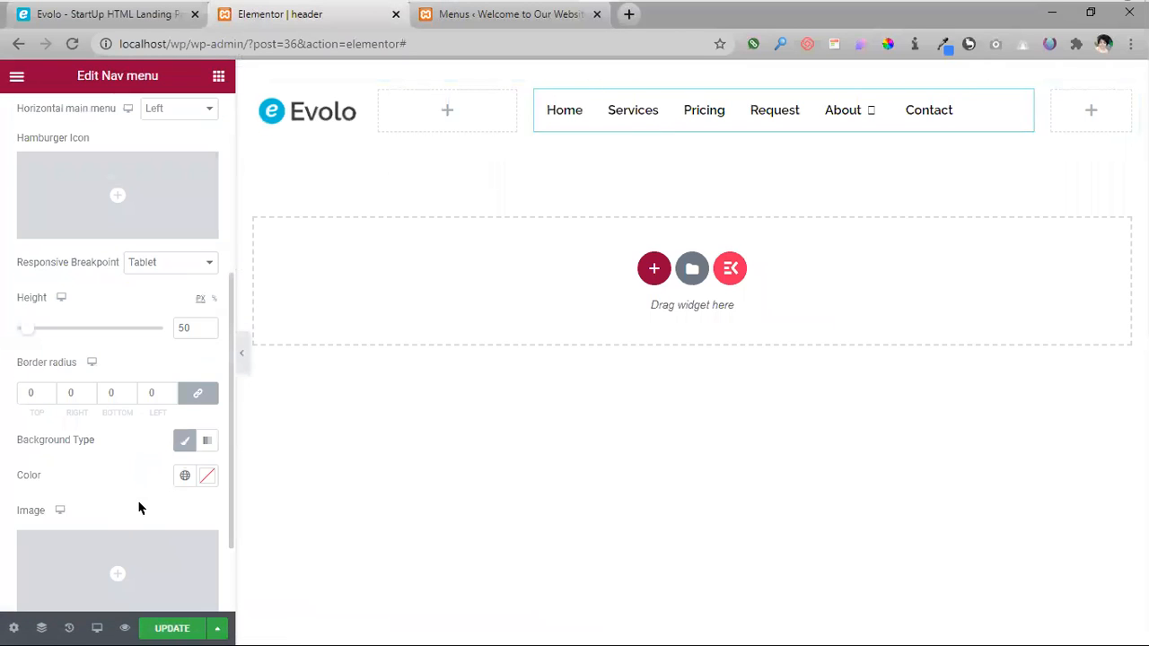
pyautogui.scroll(-2, 139, 465)
pyautogui.scroll(5, 51, 512)
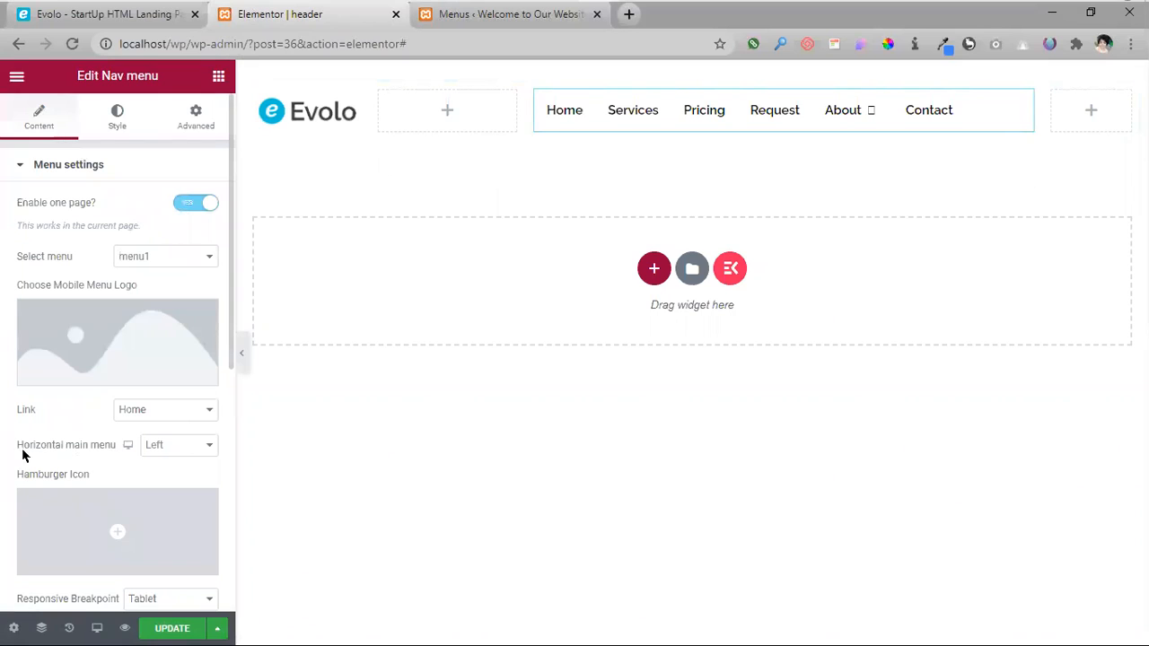
pyautogui.click(175, 444)
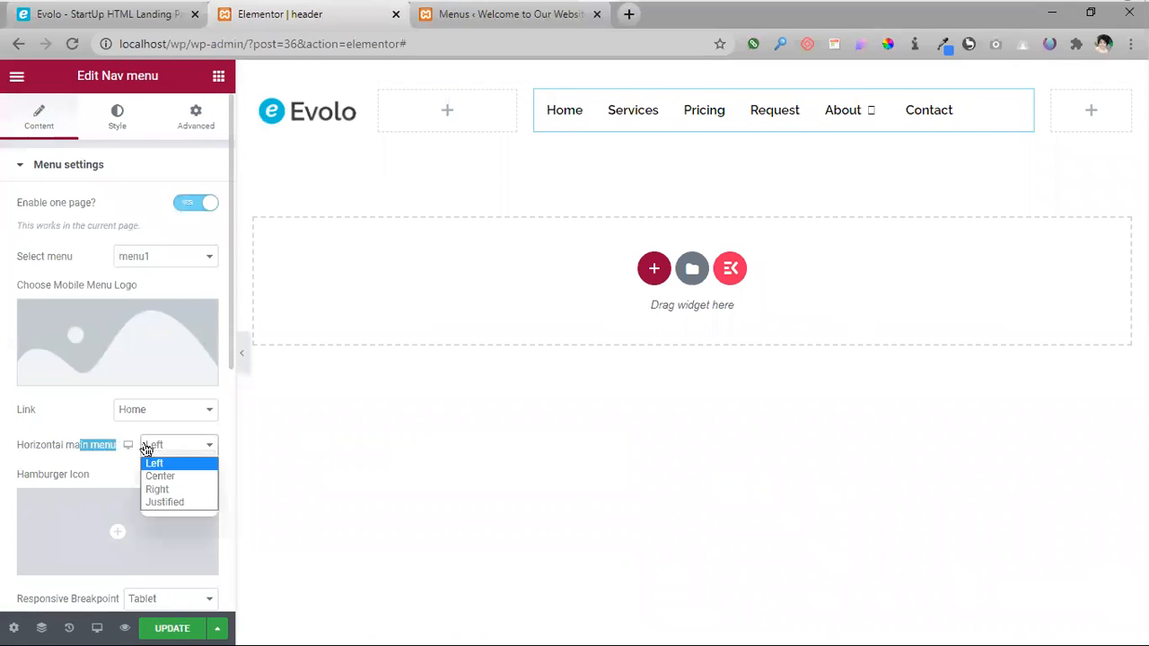
pyautogui.click(162, 476)
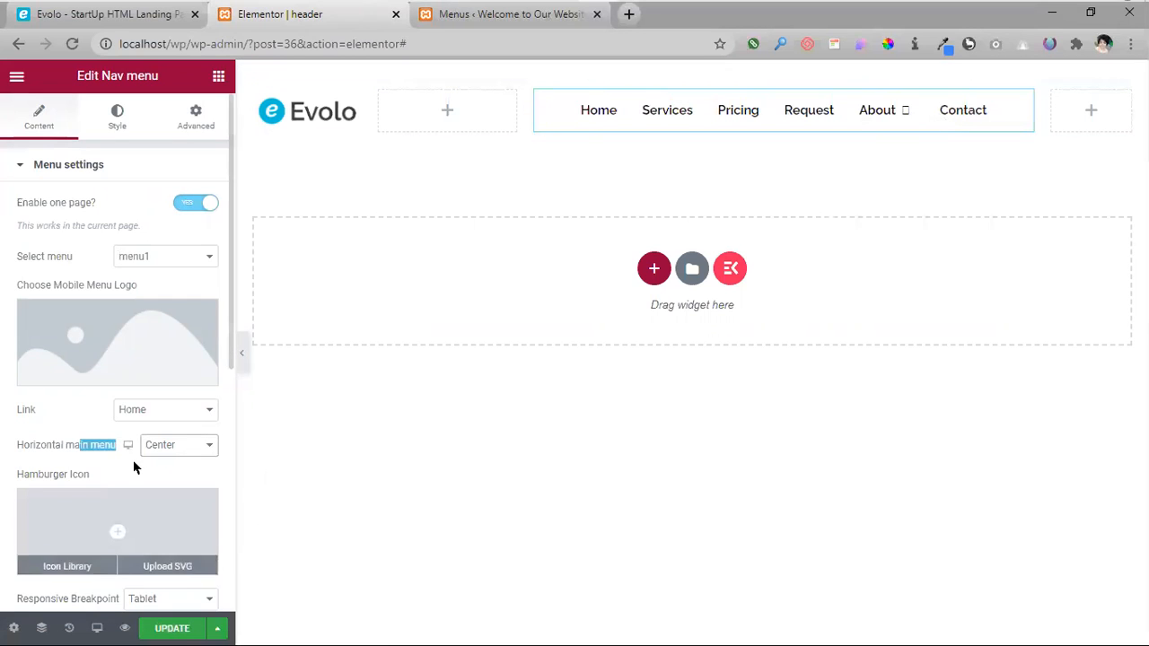
pyautogui.click(175, 445)
pyautogui.click(172, 486)
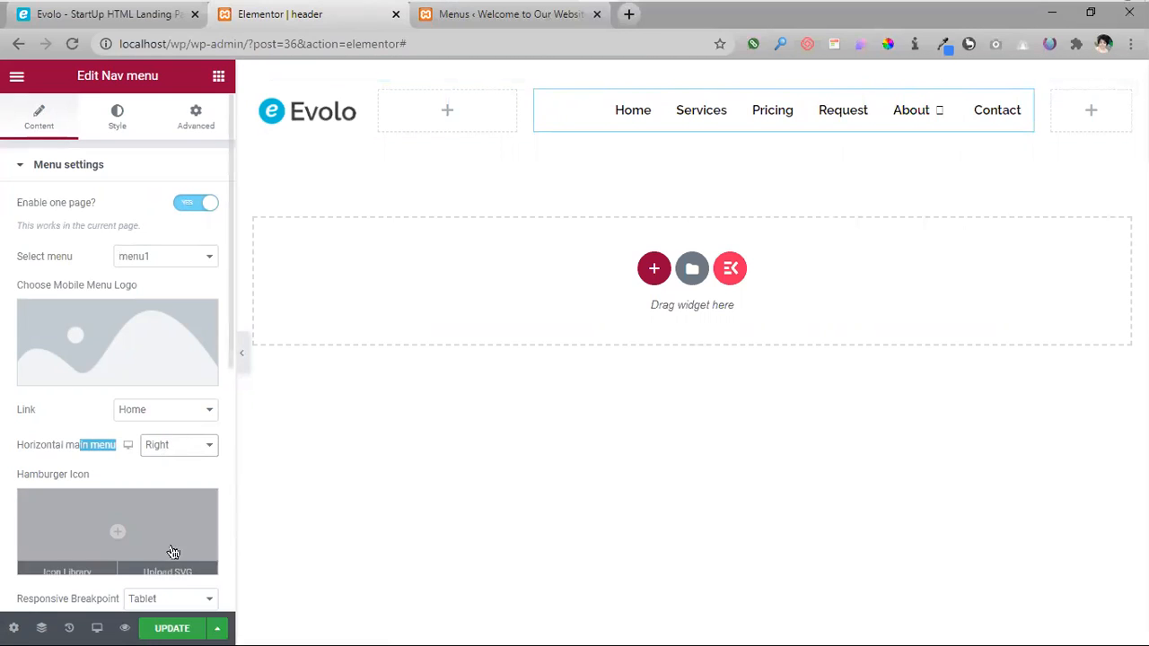
# - Try Justified alignment for the horizontal main menu and switch it back to Right
pyautogui.click(174, 444)
pyautogui.click(166, 502)
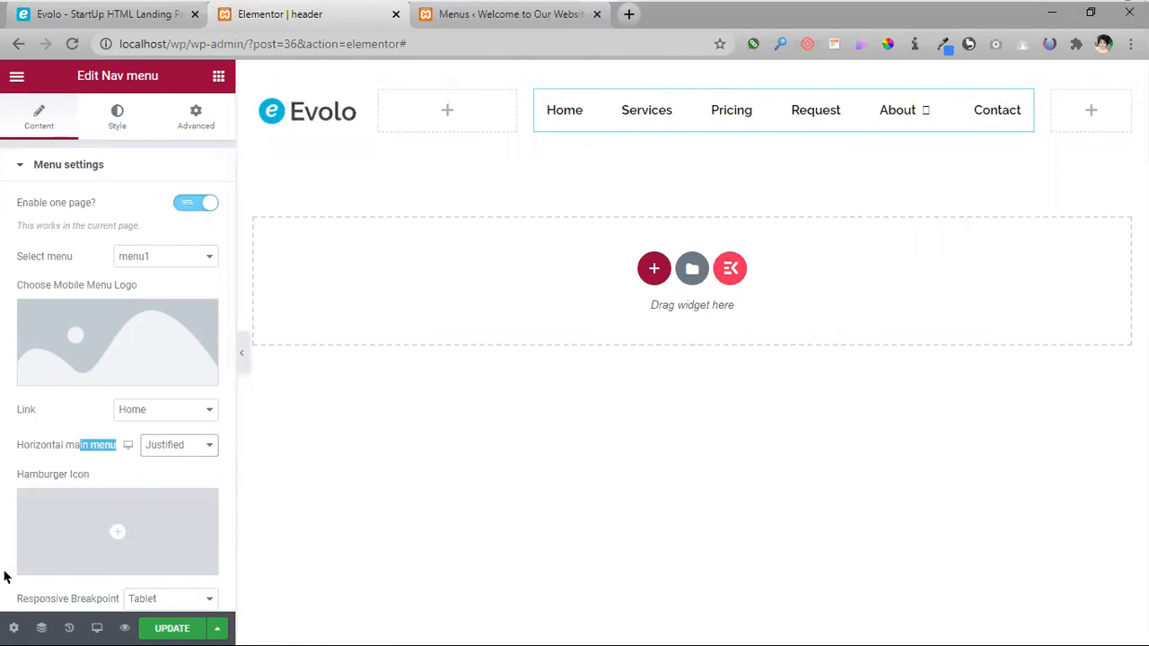
pyautogui.click(174, 445)
pyautogui.click(160, 490)
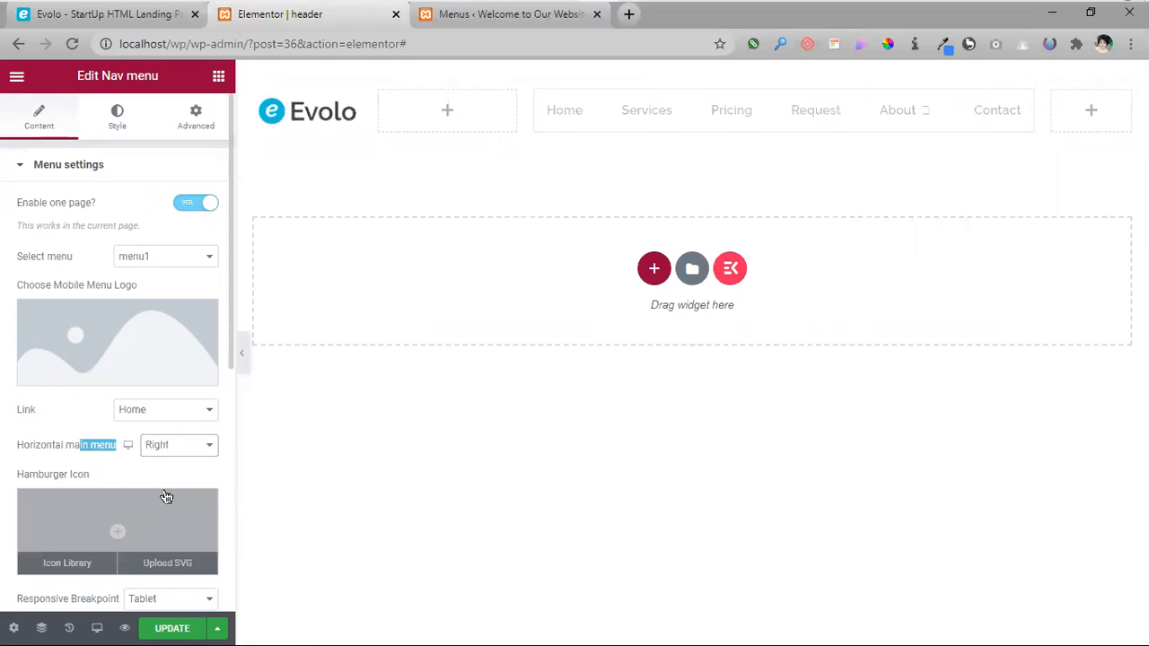
# - Search the widgets for "socia" and add a Social Icons widget to the empty header column after the nav menu
pyautogui.click(1091, 117)
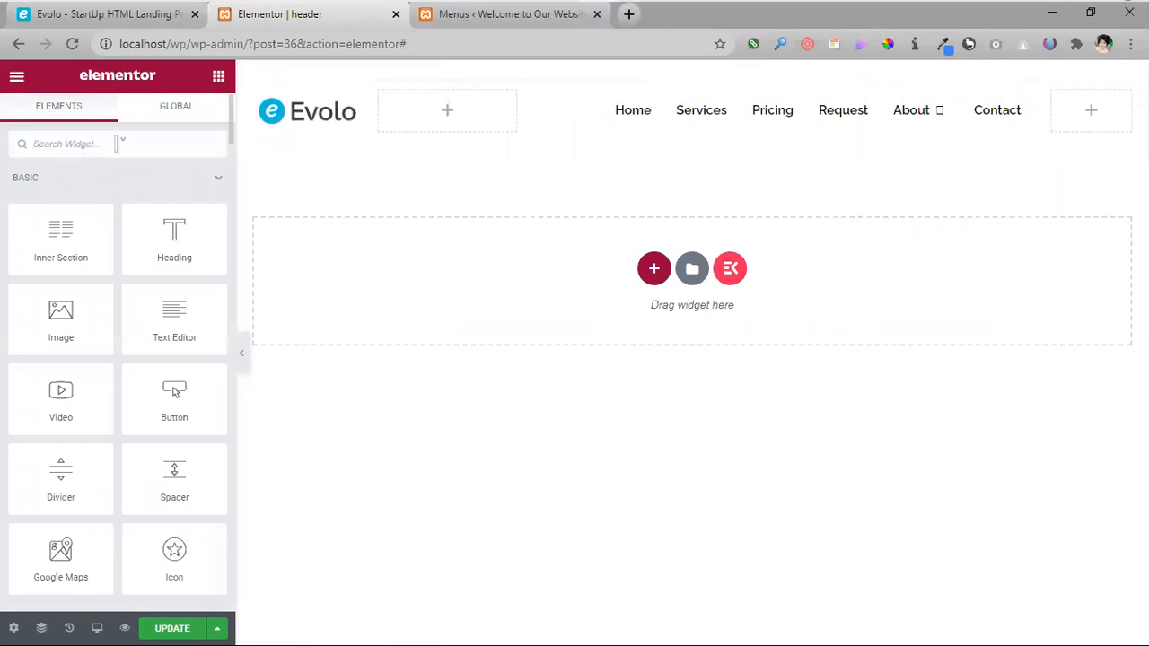
pyautogui.click(79, 18)
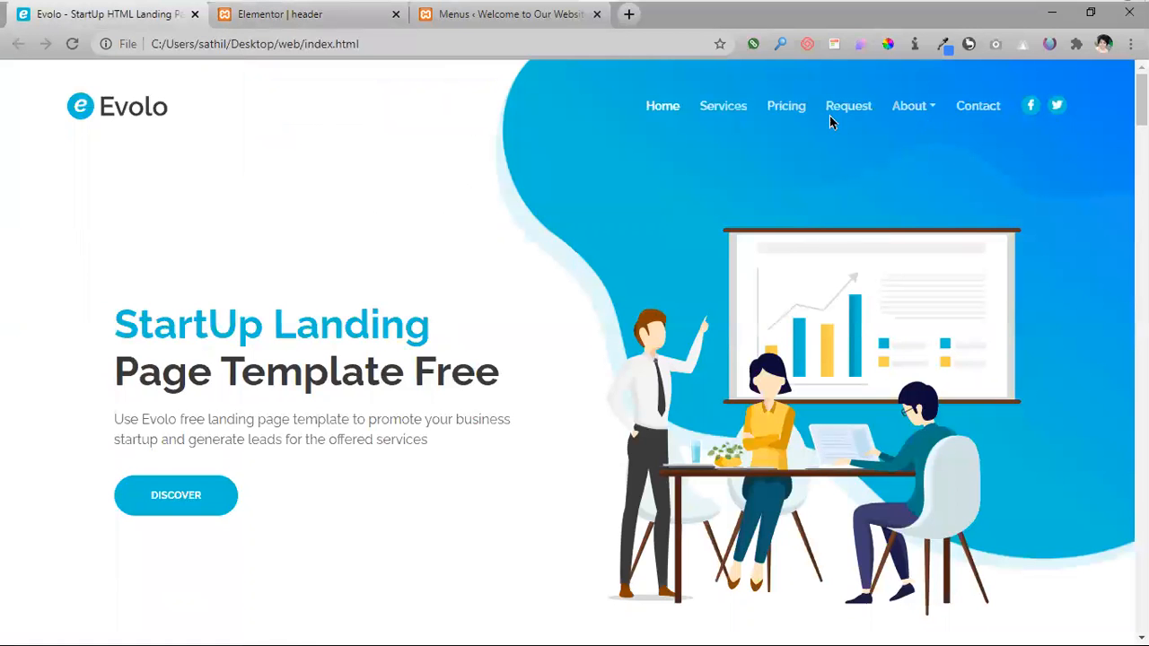
pyautogui.click(262, 16)
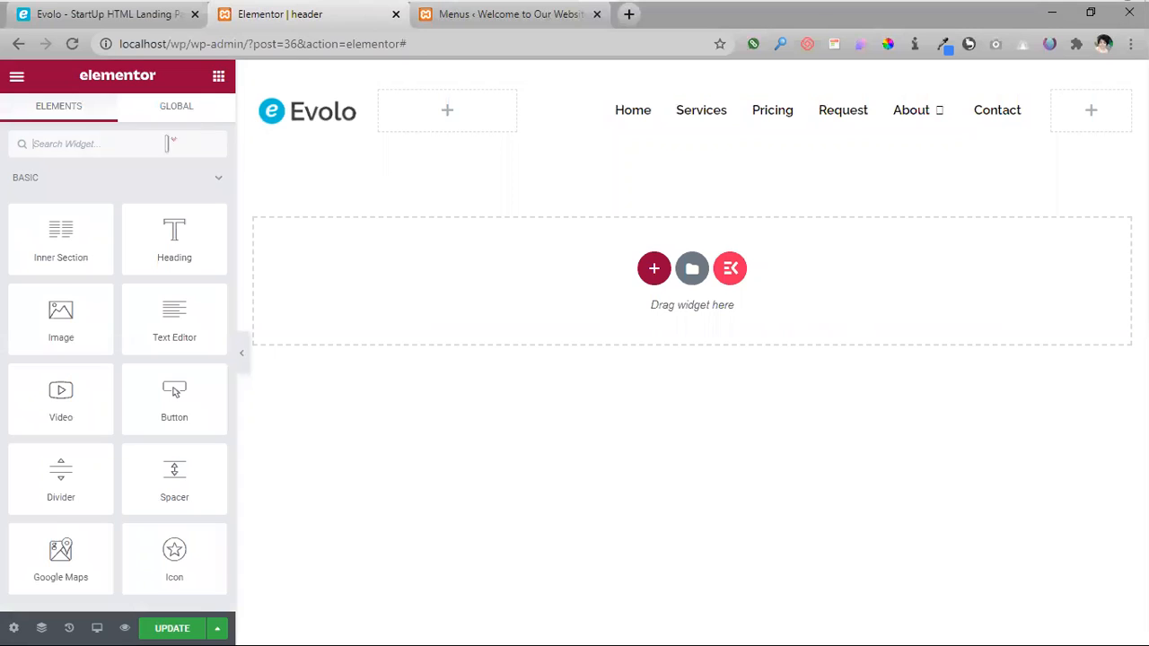
pyautogui.click(105, 144)
pyautogui.write('socia')
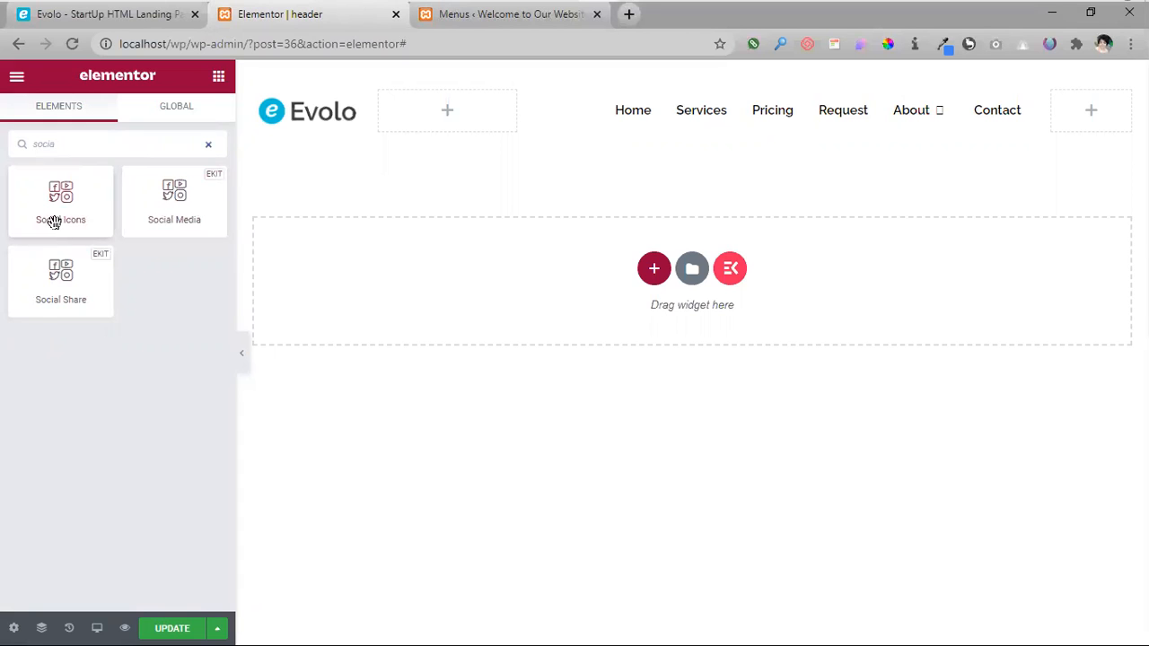
pyautogui.moveTo(66, 202); pyautogui.dragTo(1099, 109)
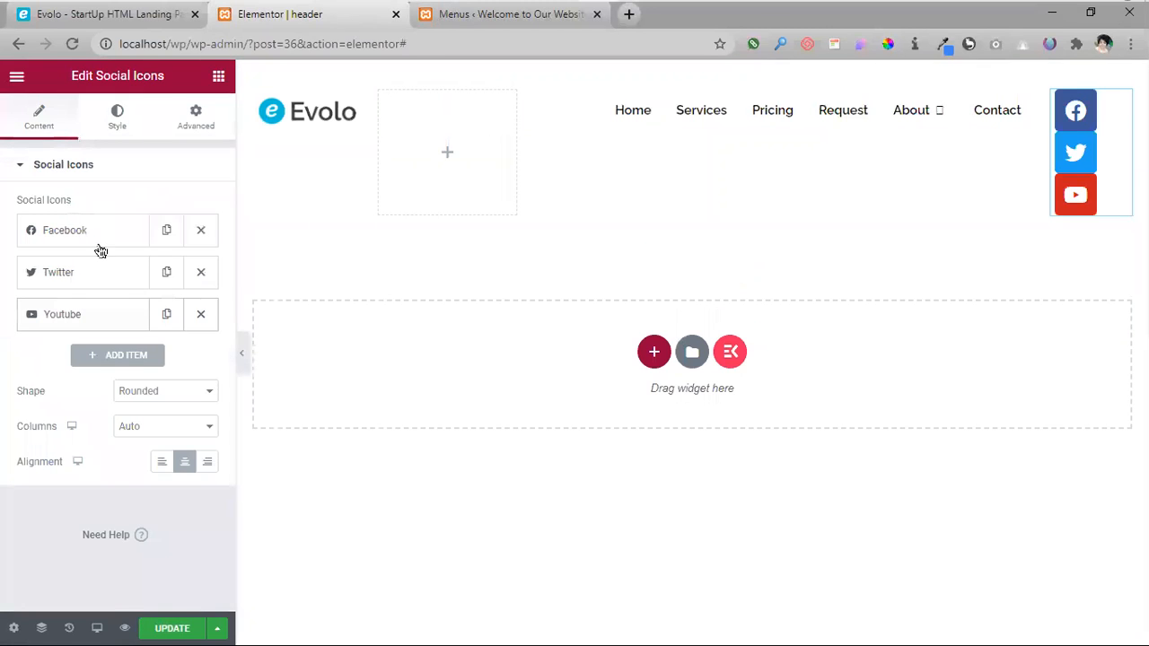
# - Check the social icons in the Evolo template, try 3 columns for the Social Icons widget, and set its columns to 2
pyautogui.click(101, 28)
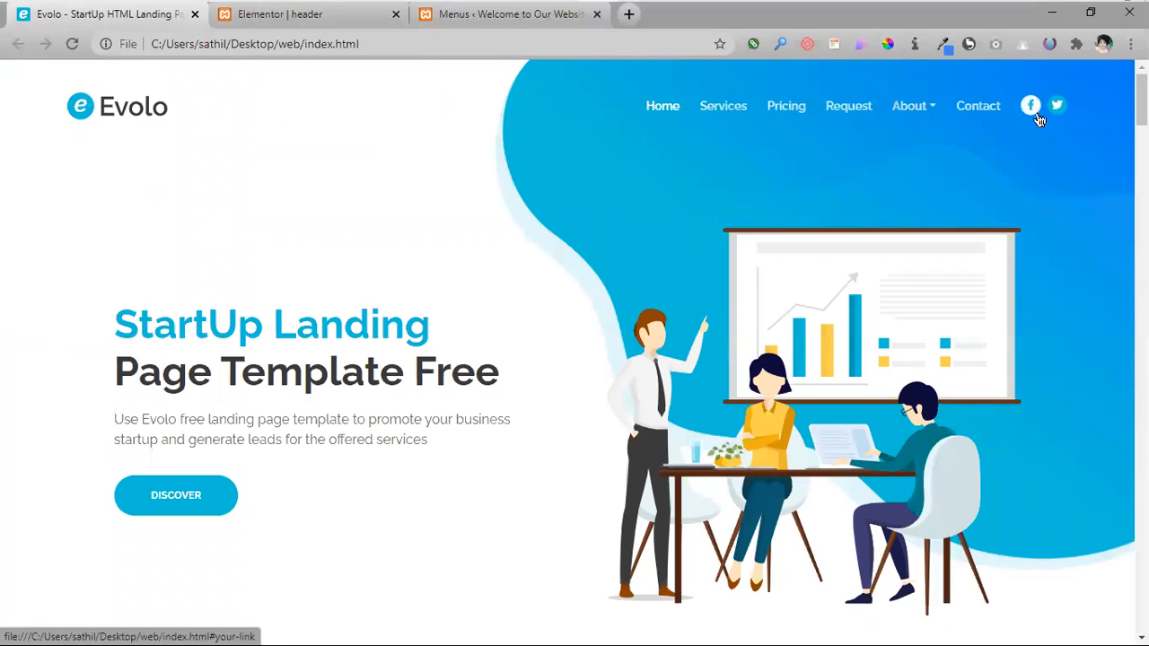
pyautogui.click(326, 19)
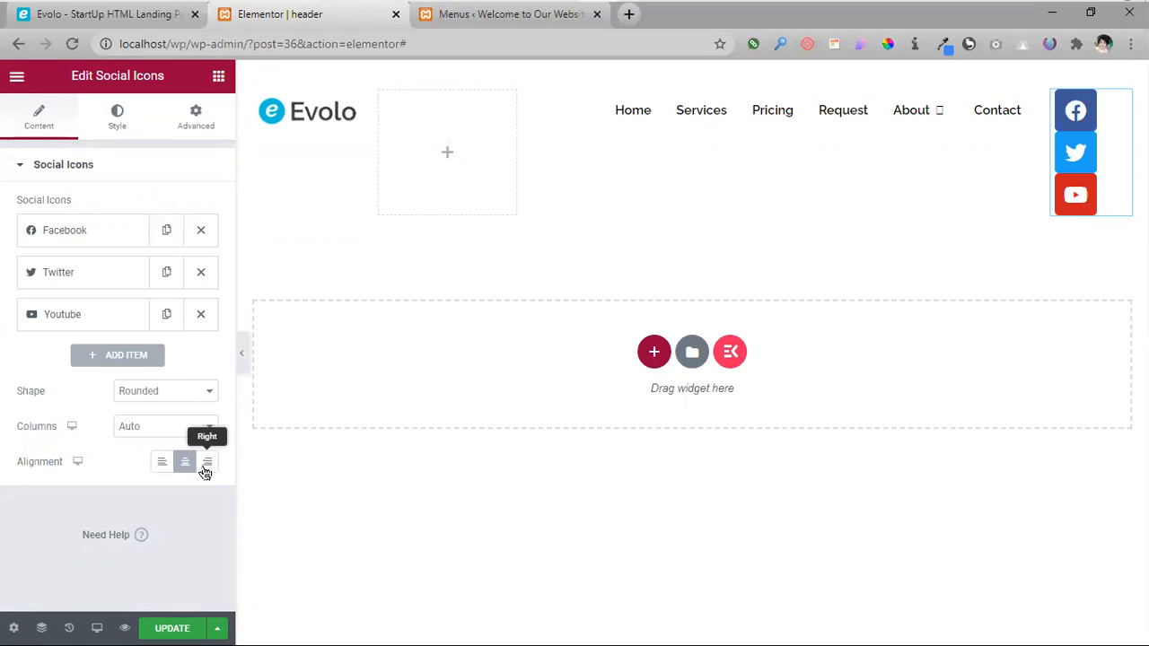
pyautogui.click(166, 428)
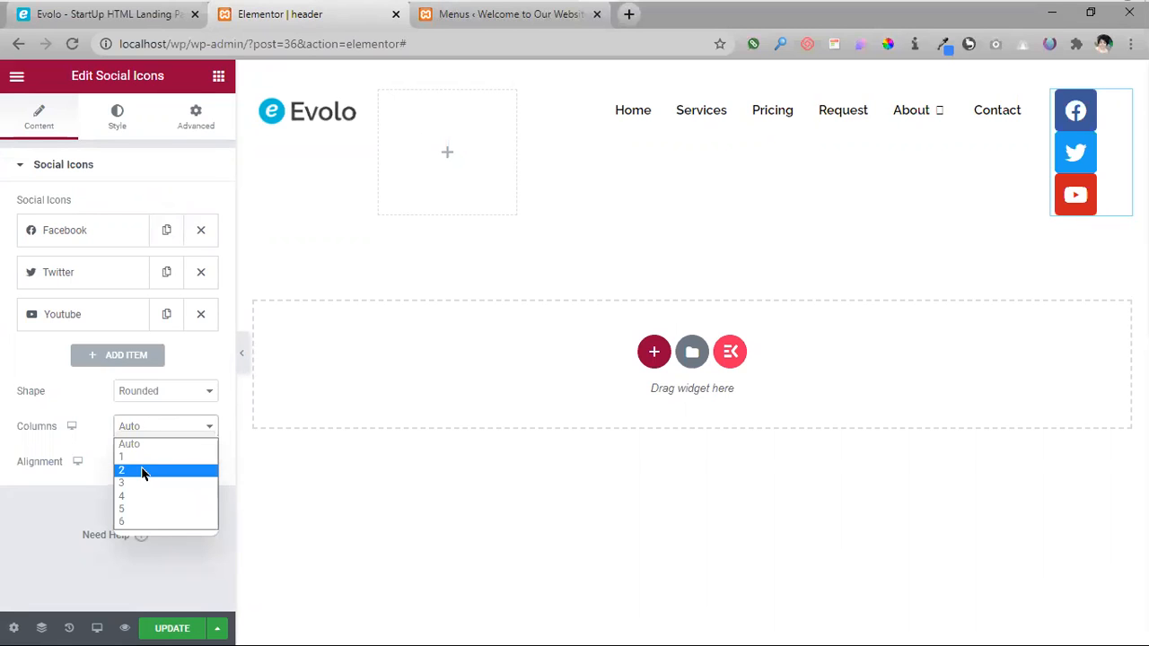
pyautogui.click(145, 469)
pyautogui.click(156, 433)
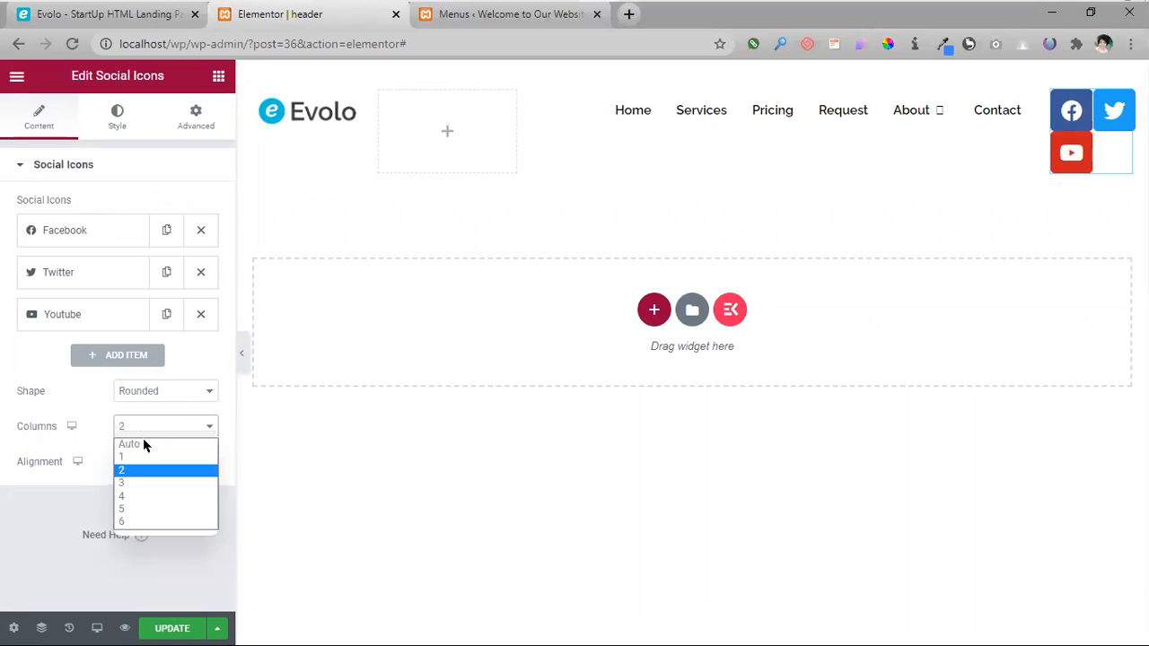
pyautogui.click(125, 484)
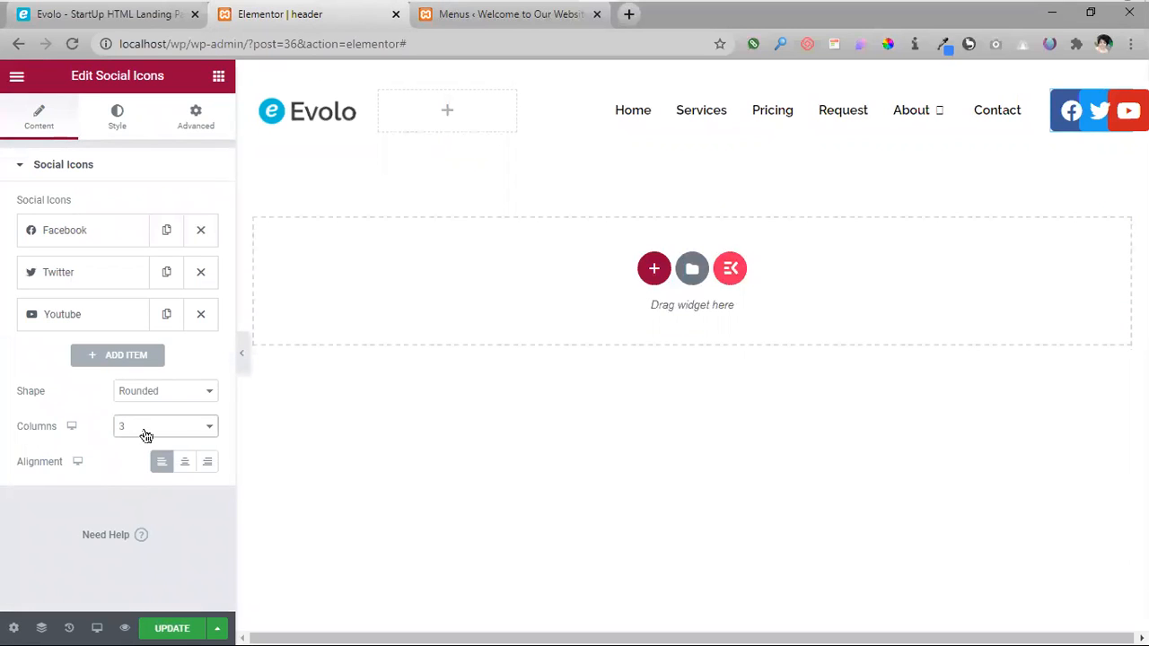
pyautogui.click(146, 436)
pyautogui.click(135, 468)
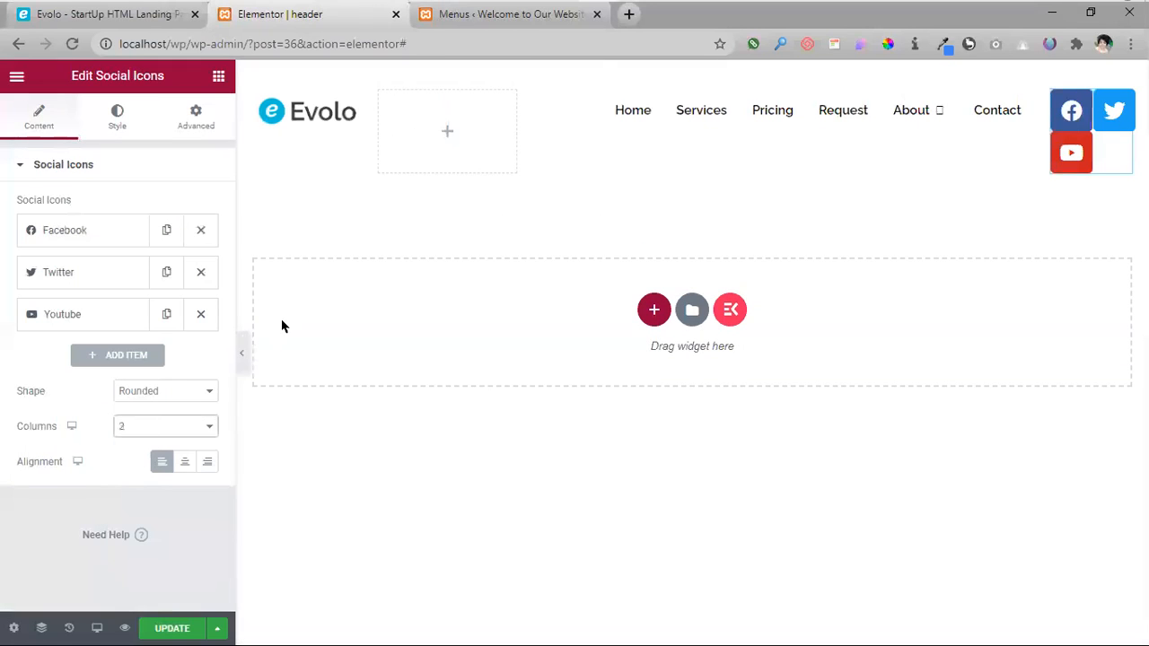
# - Remove the Youtube item from the Social Icons widget, update the header and reload the editor page
pyautogui.click(201, 316)
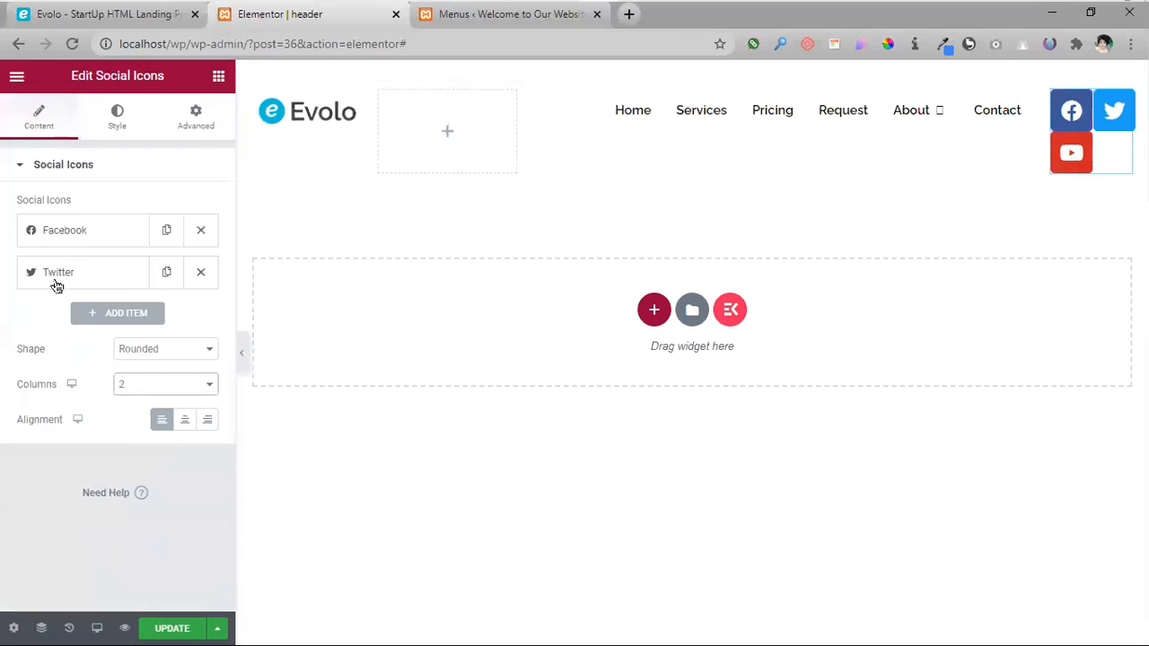
pyautogui.click(171, 628)
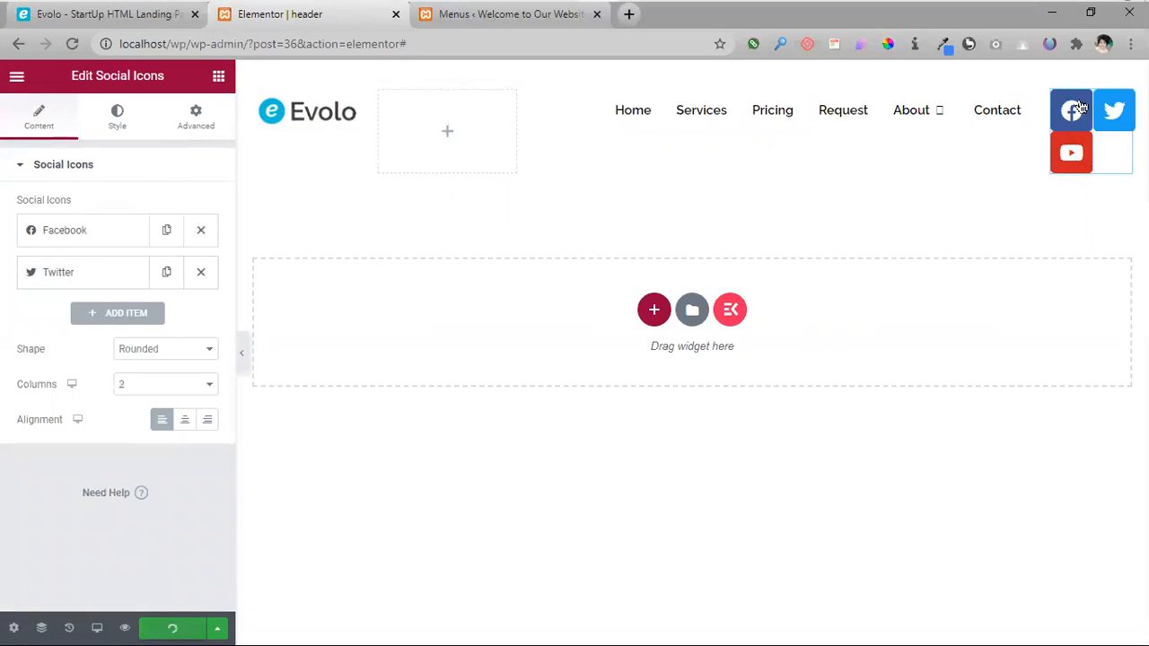
pyautogui.click(78, 50)
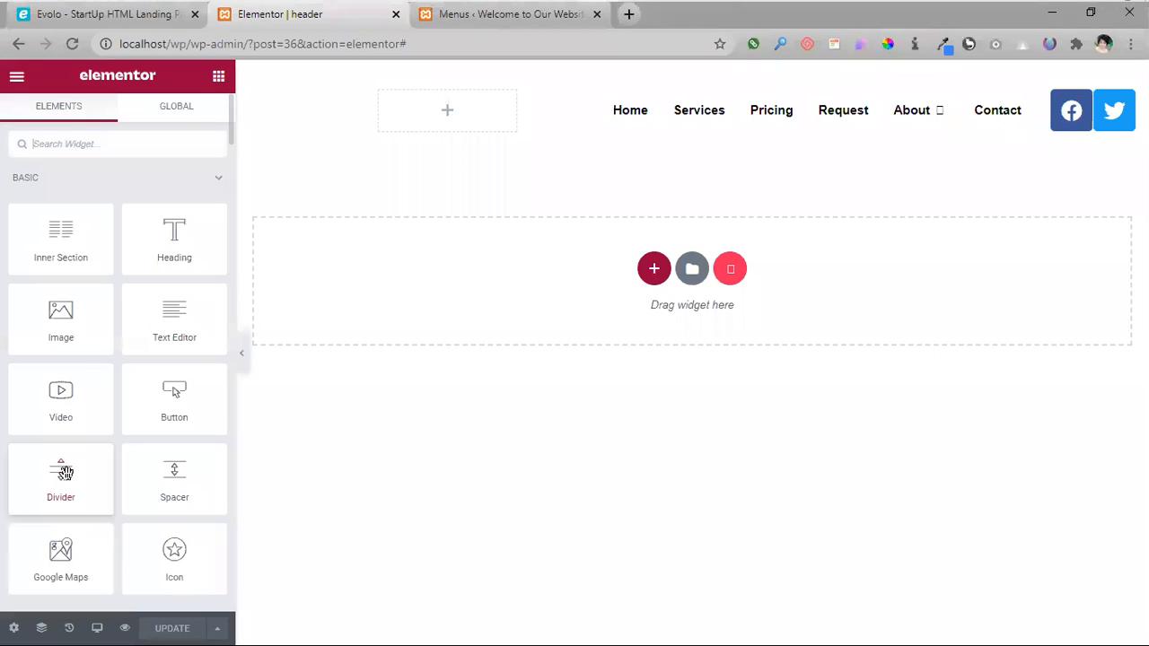
# - Compare the header's social icons with the Evolo template and set their shape to Circle
pyautogui.click(1063, 129)
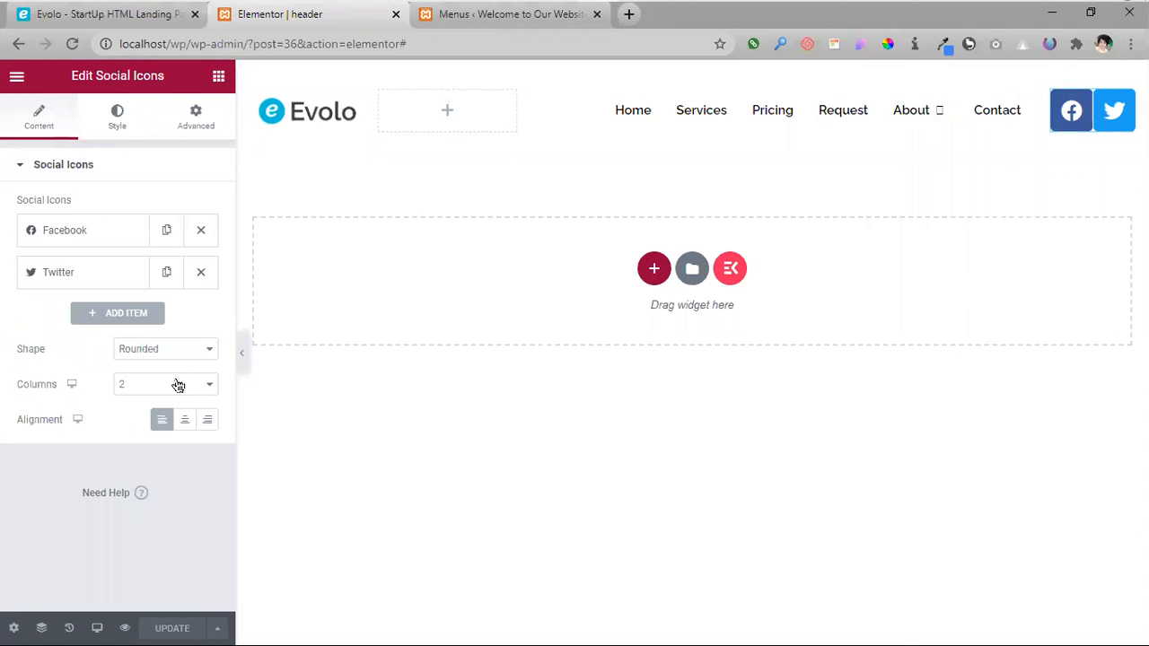
pyautogui.click(183, 351)
pyautogui.click(126, 14)
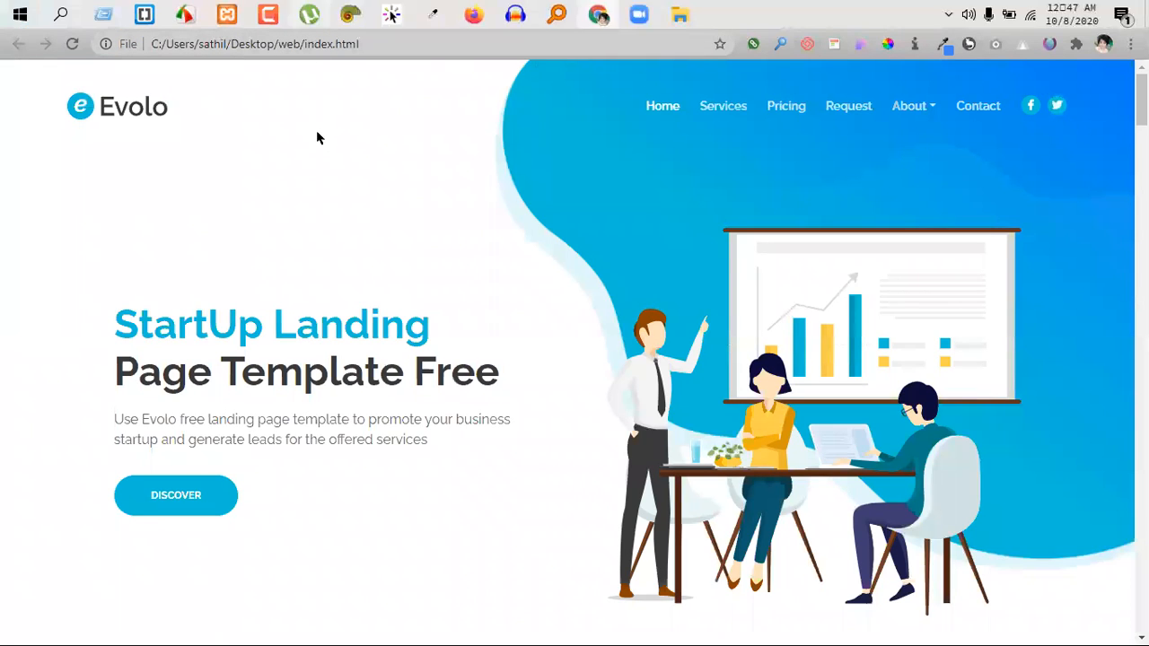
pyautogui.click(306, 14)
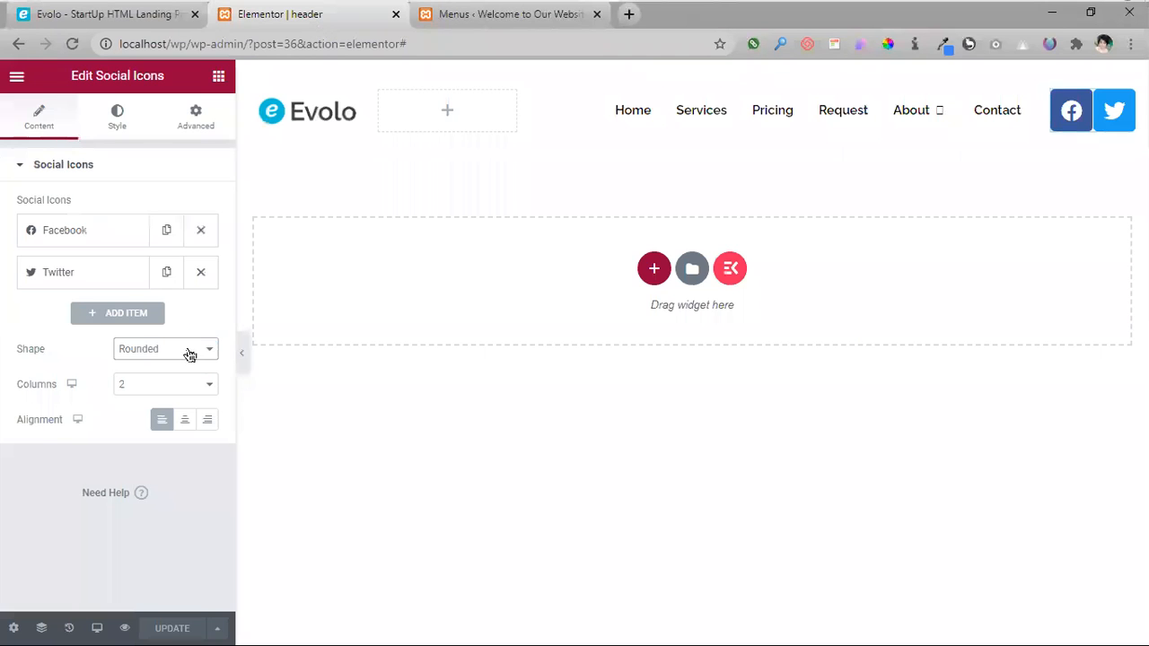
pyautogui.click(187, 351)
pyautogui.click(171, 393)
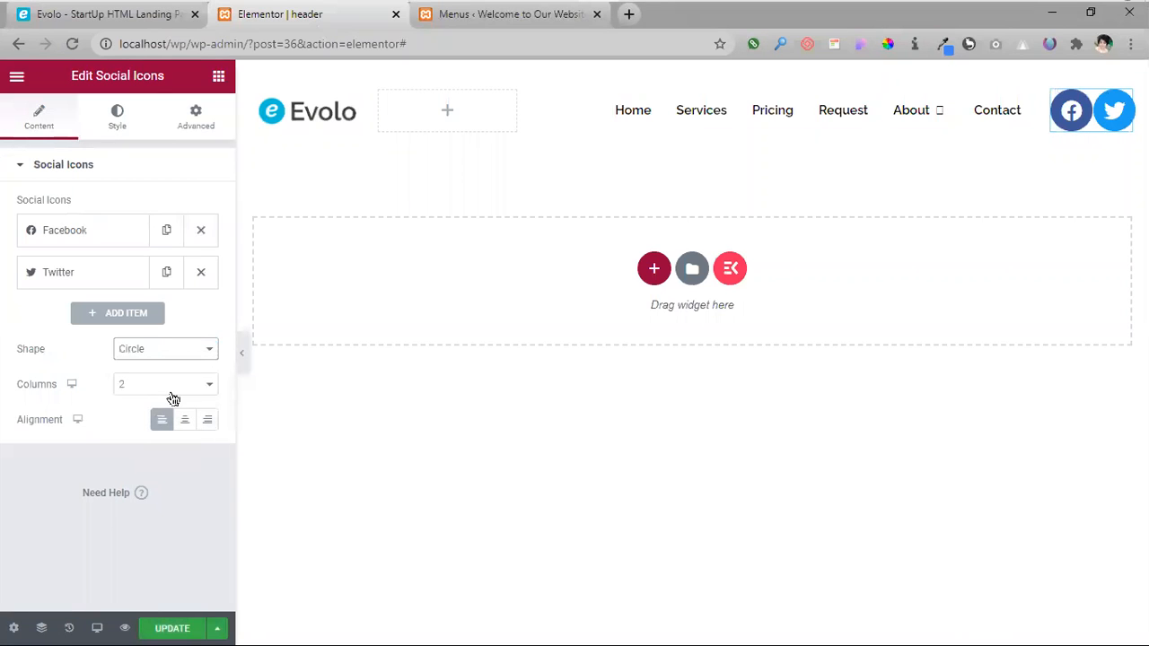
# - Reduce the social icons' size to 12 in the widget's style settings
pyautogui.click(117, 115)
pyautogui.moveTo(21, 277)
pyautogui.mouseDown()
pyautogui.moveTo(44, 270)
pyautogui.moveTo(16, 268)
pyautogui.moveTo(27, 270)
pyautogui.mouseUp()
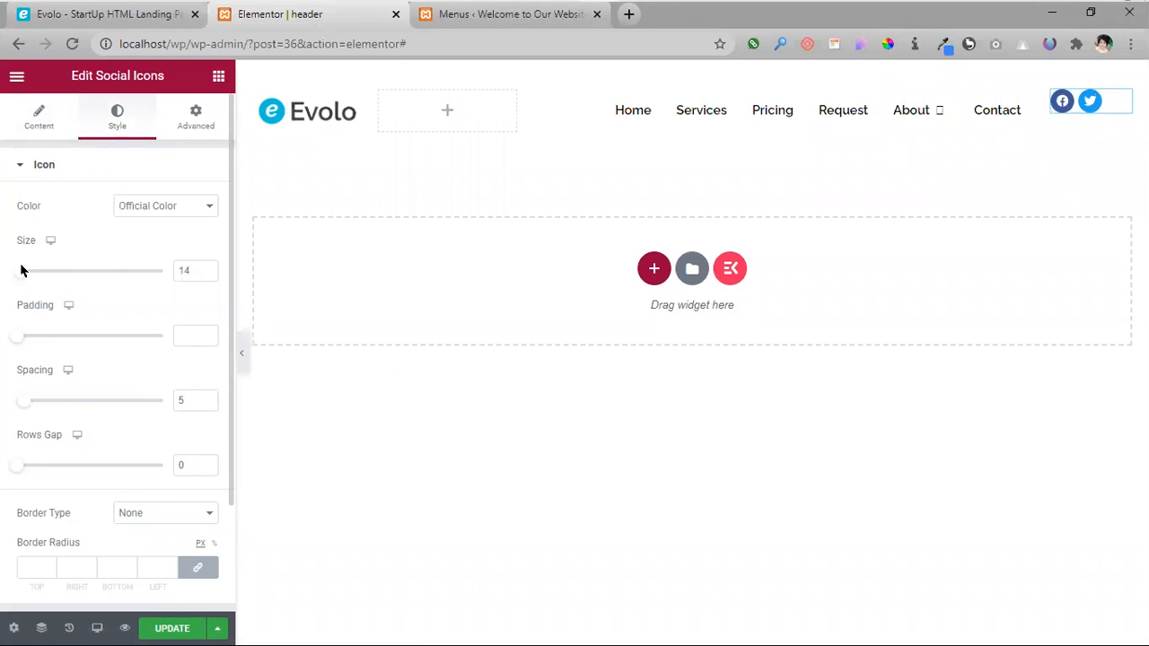
pyautogui.click(207, 268)
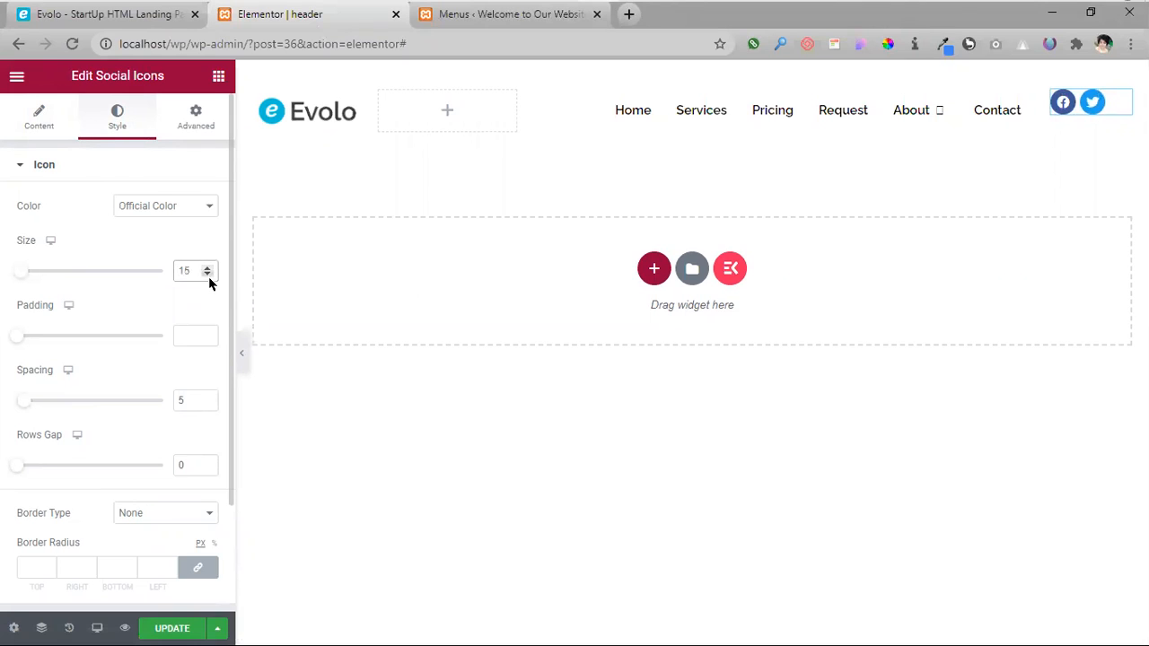
pyautogui.click(208, 275)
pyautogui.click(210, 273)
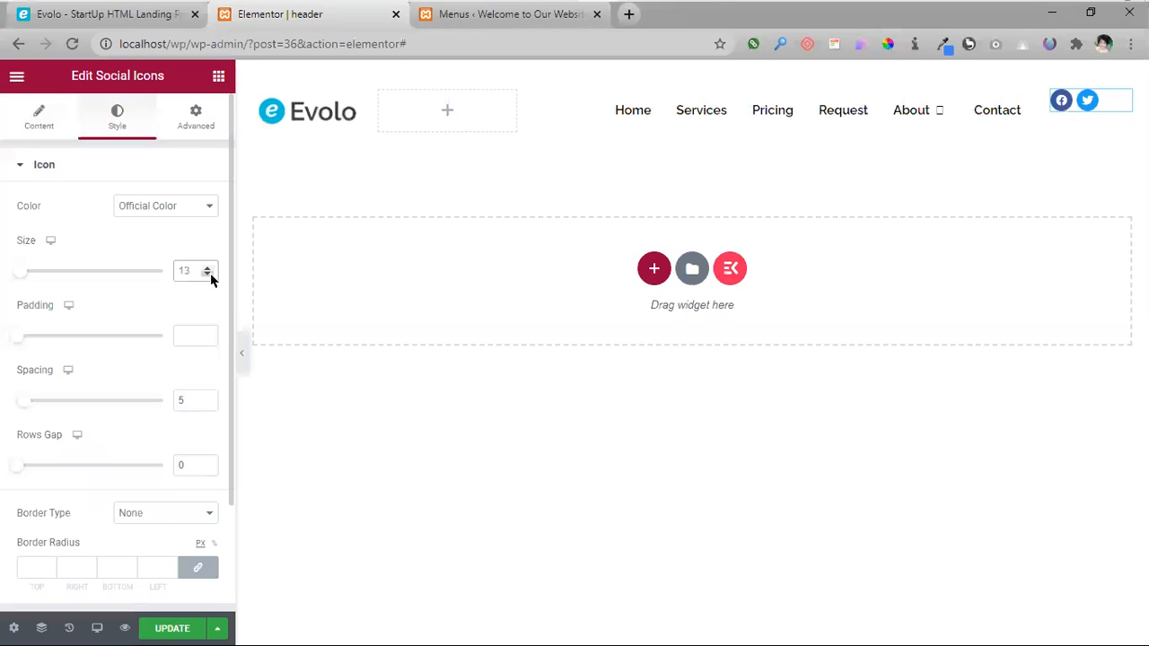
pyautogui.click(210, 273)
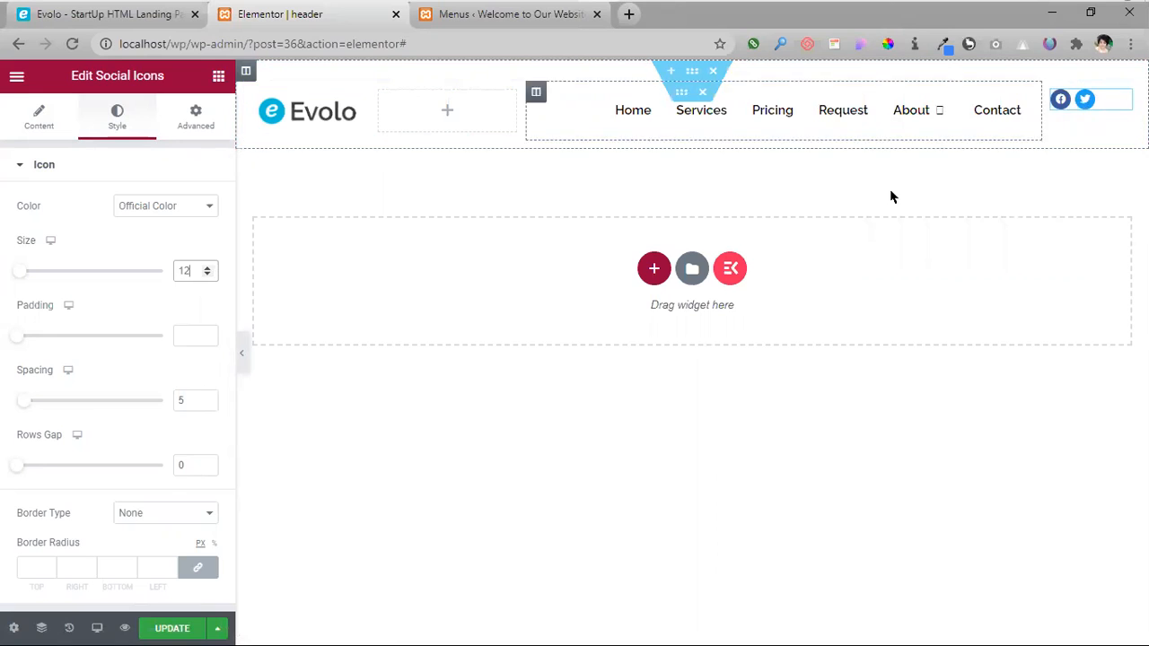
pyautogui.scroll(-1, 88, 449)
pyautogui.scroll(1, 22, 335)
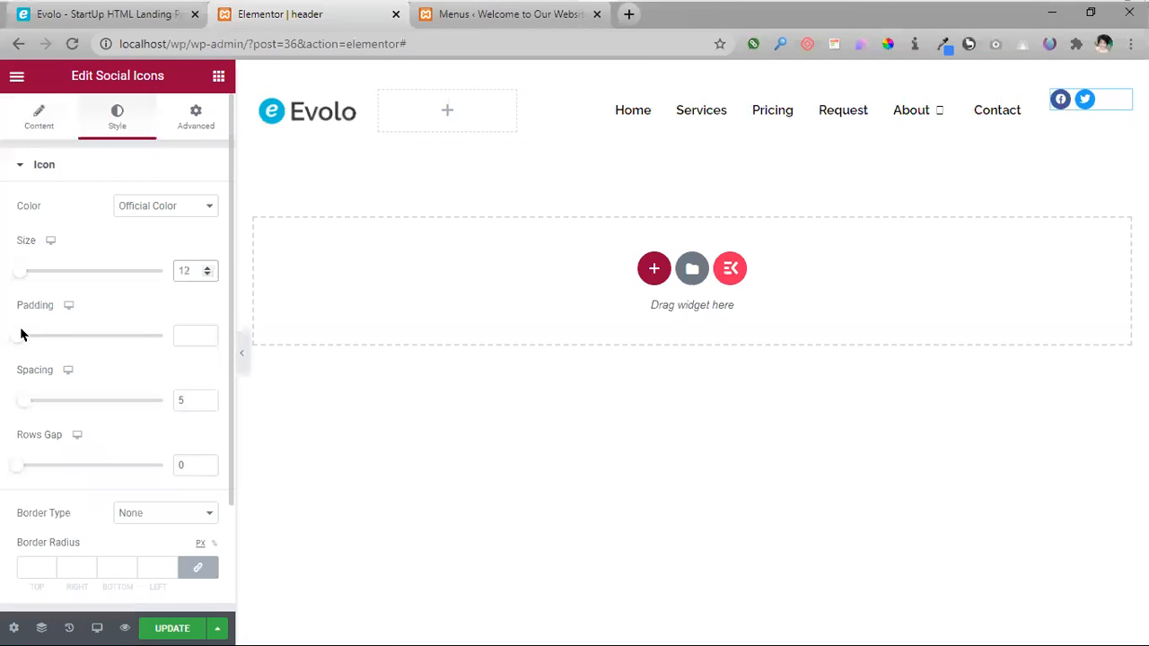
# - Set the social icons' padding to 0.4 with spacing at 5 and rows gap at 0, and expand the icon hover settings
pyautogui.moveTo(18, 339)
pyautogui.mouseDown()
pyautogui.moveTo(40, 344)
pyautogui.moveTo(30, 334)
pyautogui.mouseUp()
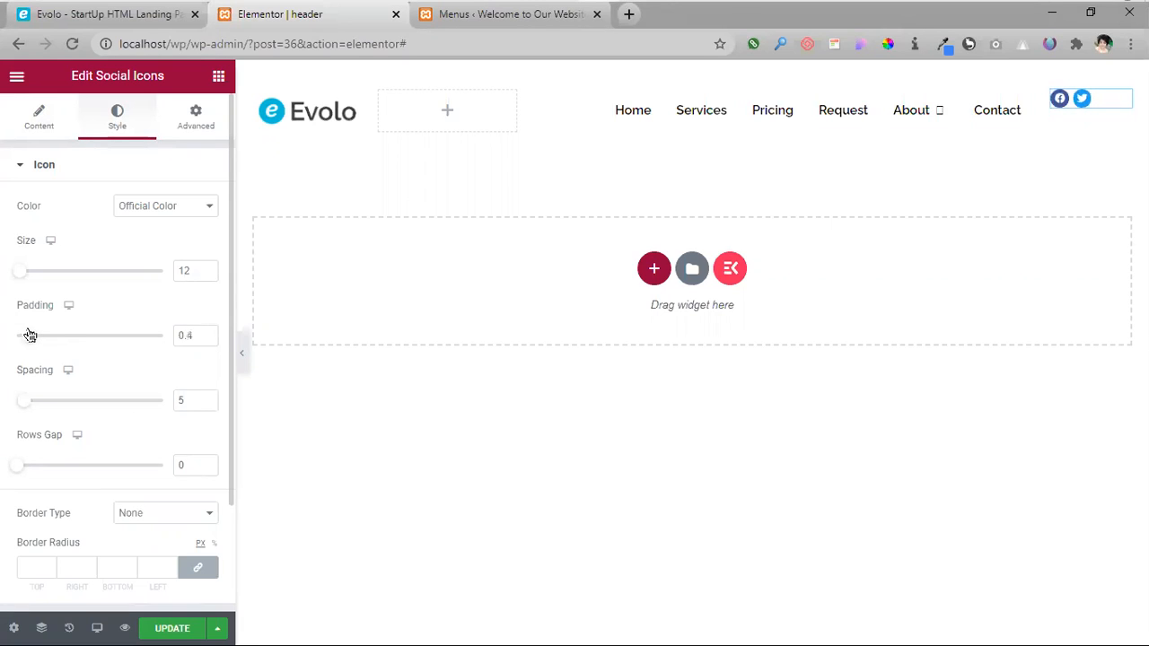
pyautogui.moveTo(32, 410)
pyautogui.mouseDown()
pyautogui.moveTo(41, 404)
pyautogui.moveTo(31, 402)
pyautogui.mouseUp()
pyautogui.moveTo(21, 470)
pyautogui.mouseDown()
pyautogui.moveTo(80, 471)
pyautogui.moveTo(7, 470)
pyautogui.mouseUp()
pyautogui.scroll(-1, 117, 484)
pyautogui.scroll(-1, 122, 487)
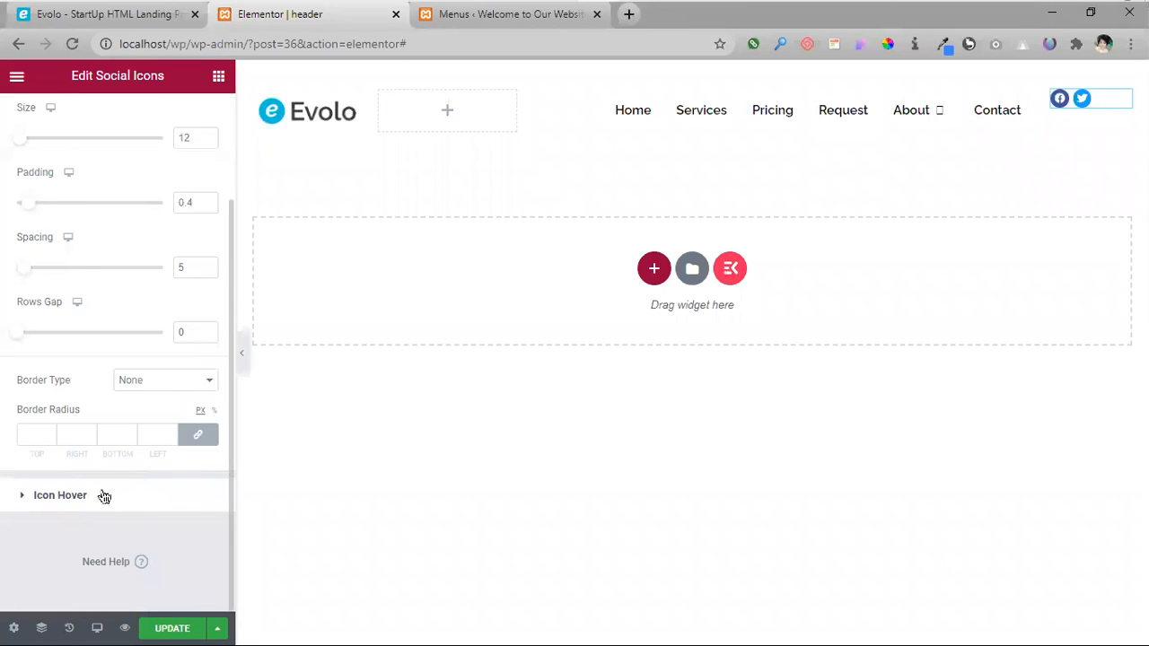
pyautogui.click(105, 497)
# - Switch to the Evolo template and sample its Facebook icon's background color, #00bfd8, with Quick HTML Color Picker, copying the HTML code
pyautogui.click(108, 15)
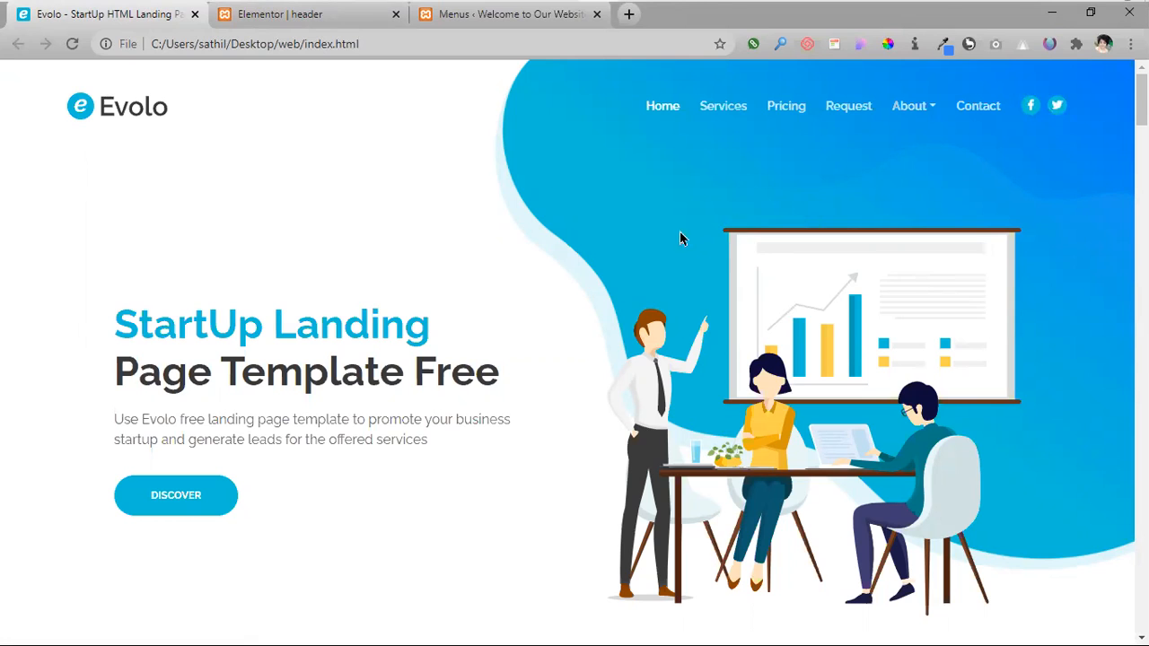
pyautogui.moveTo(333, 7)
pyautogui.press('super+9')
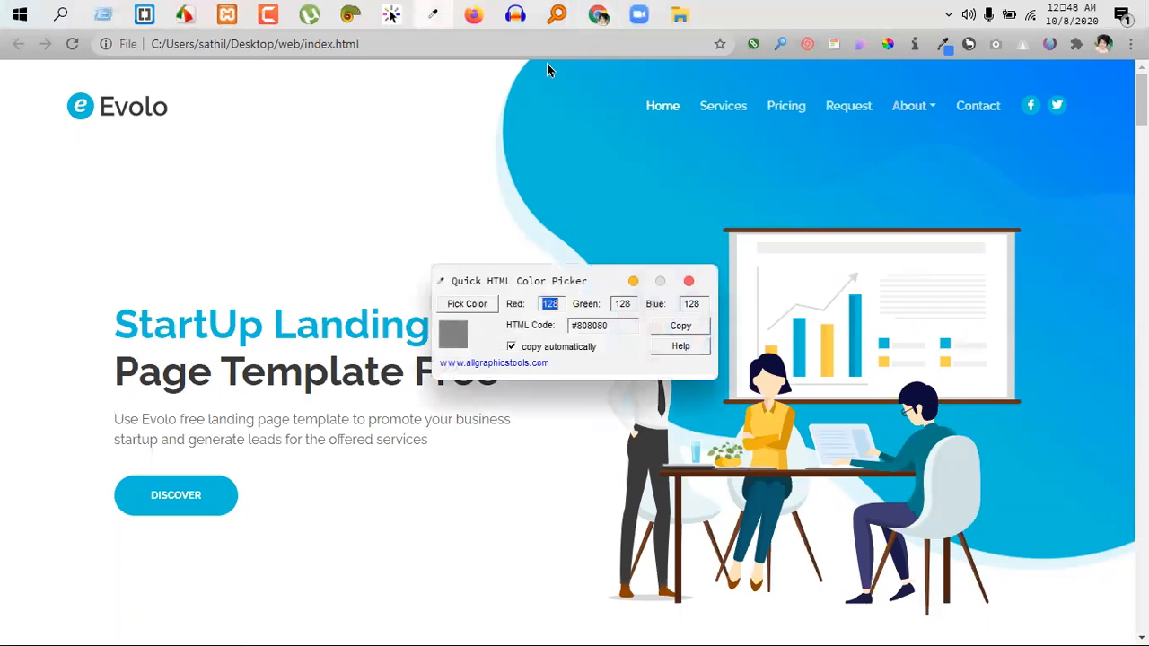
pyautogui.click(467, 303)
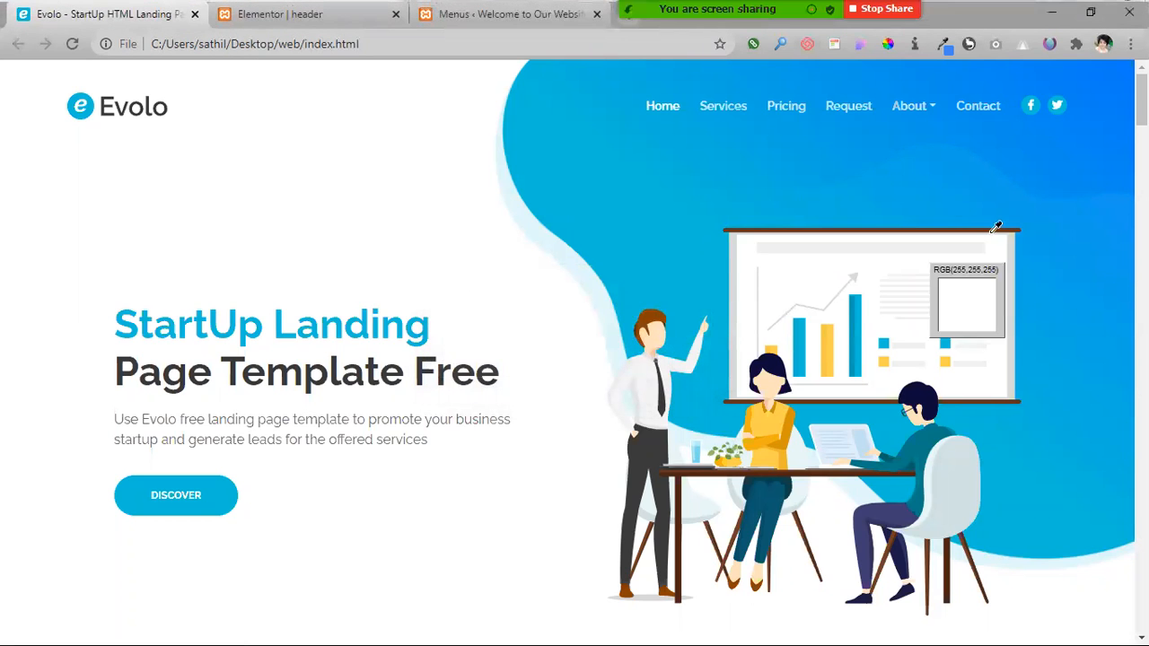
pyautogui.click(1042, 98)
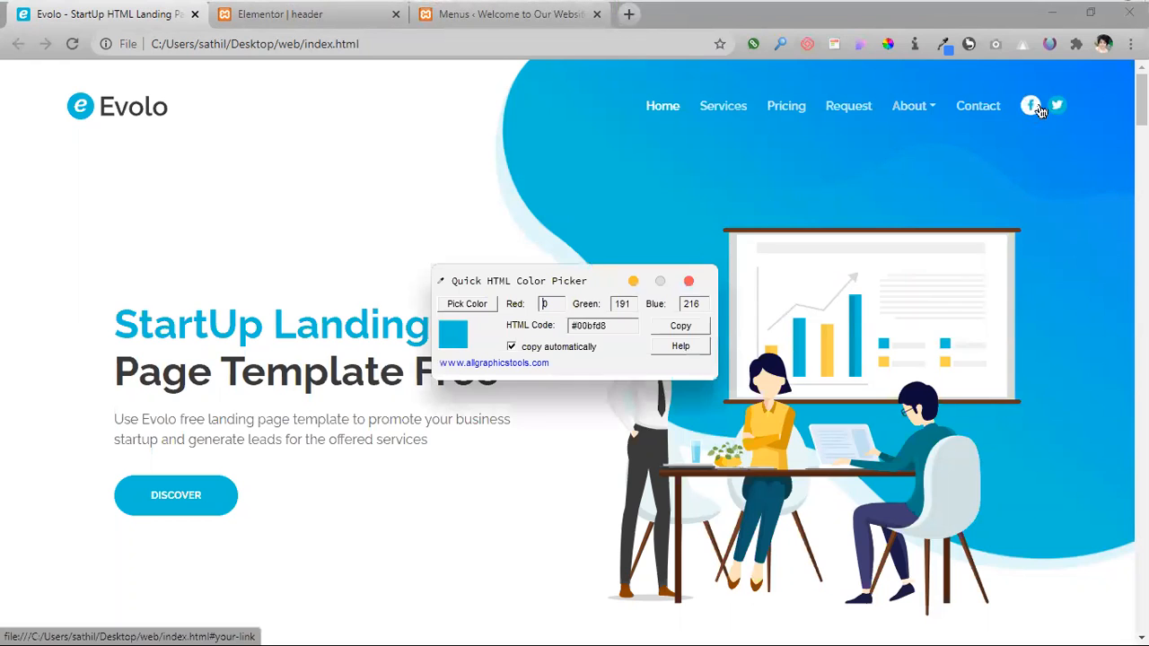
pyautogui.moveTo(605, 325); pyautogui.dragTo(543, 330)
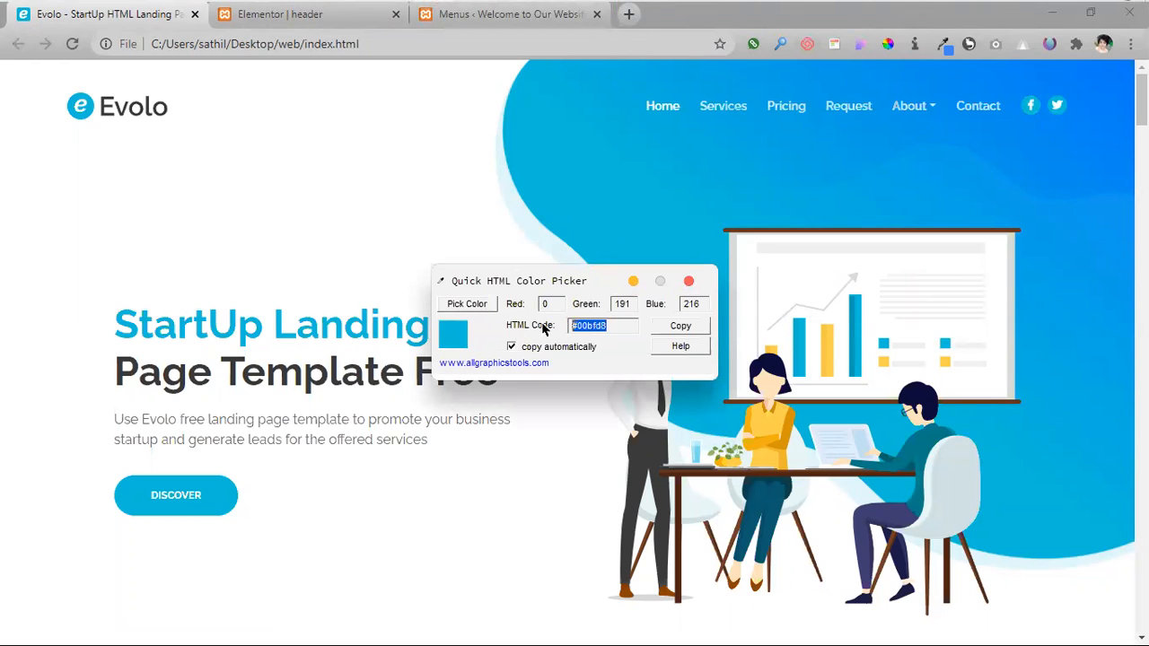
pyautogui.click(688, 282)
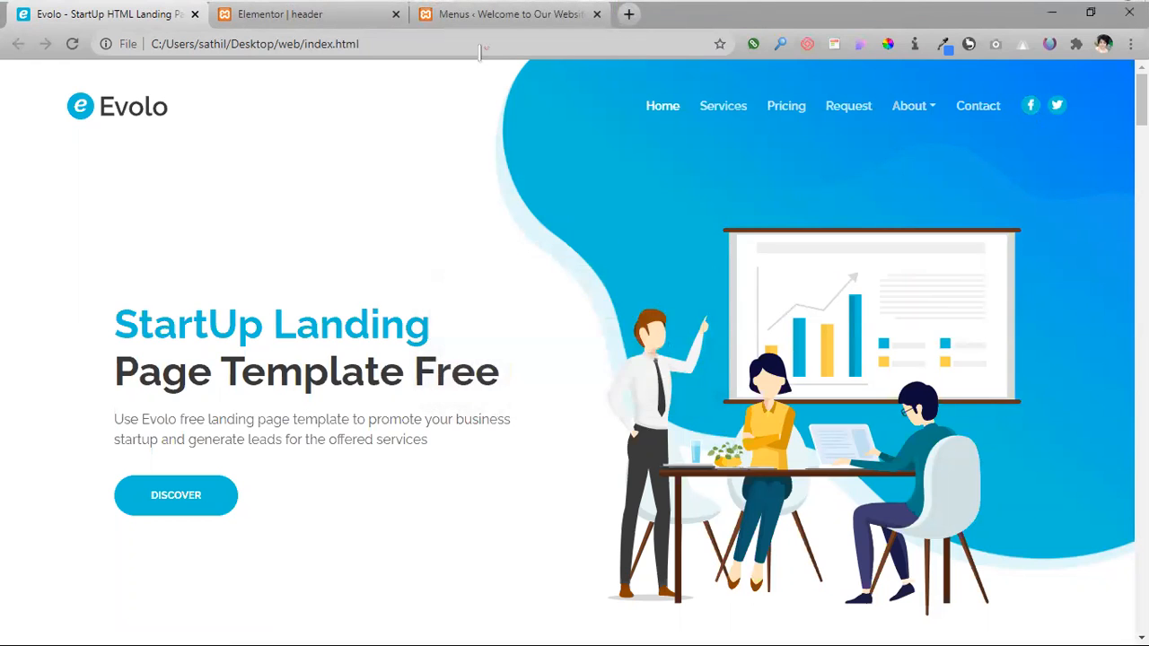
# - Back in the Elementor header, try the Shrink hover animation for the social icons against the template, and set it to Grow
pyautogui.click(287, 14)
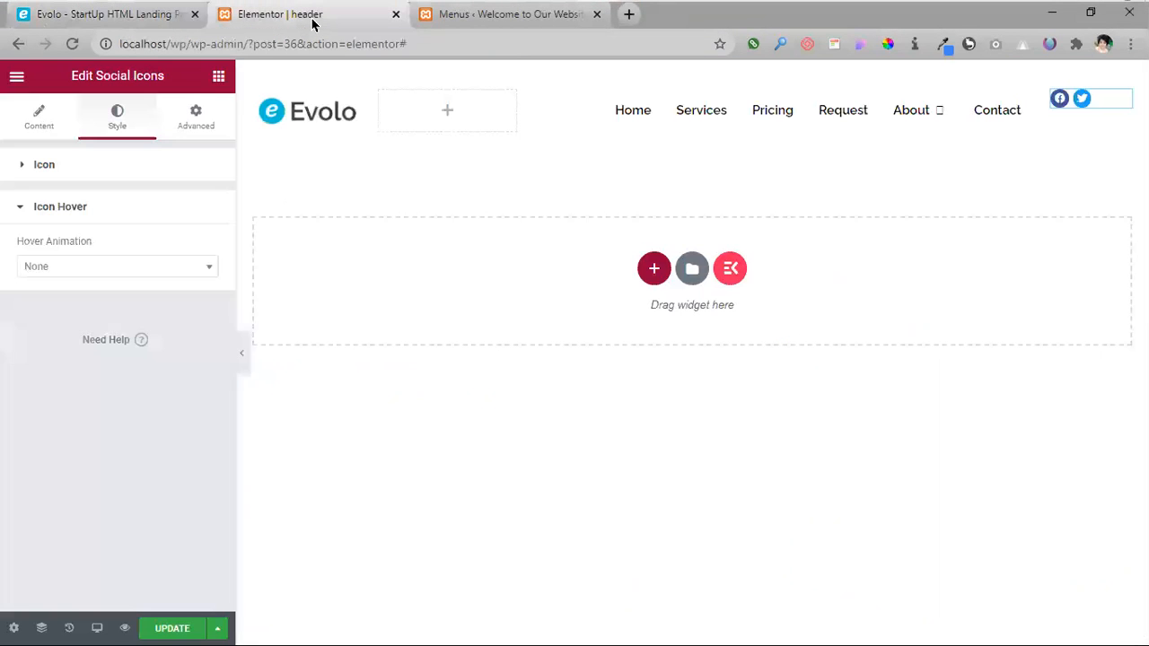
pyautogui.click(71, 263)
pyautogui.click(71, 262)
pyautogui.click(72, 263)
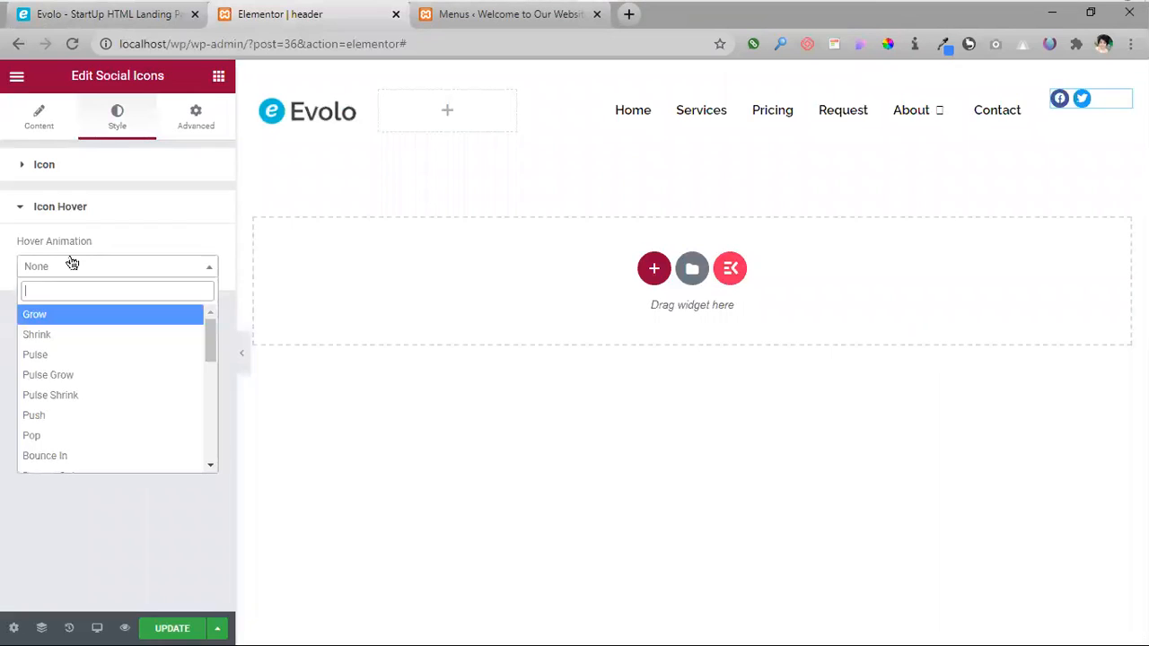
pyautogui.click(77, 335)
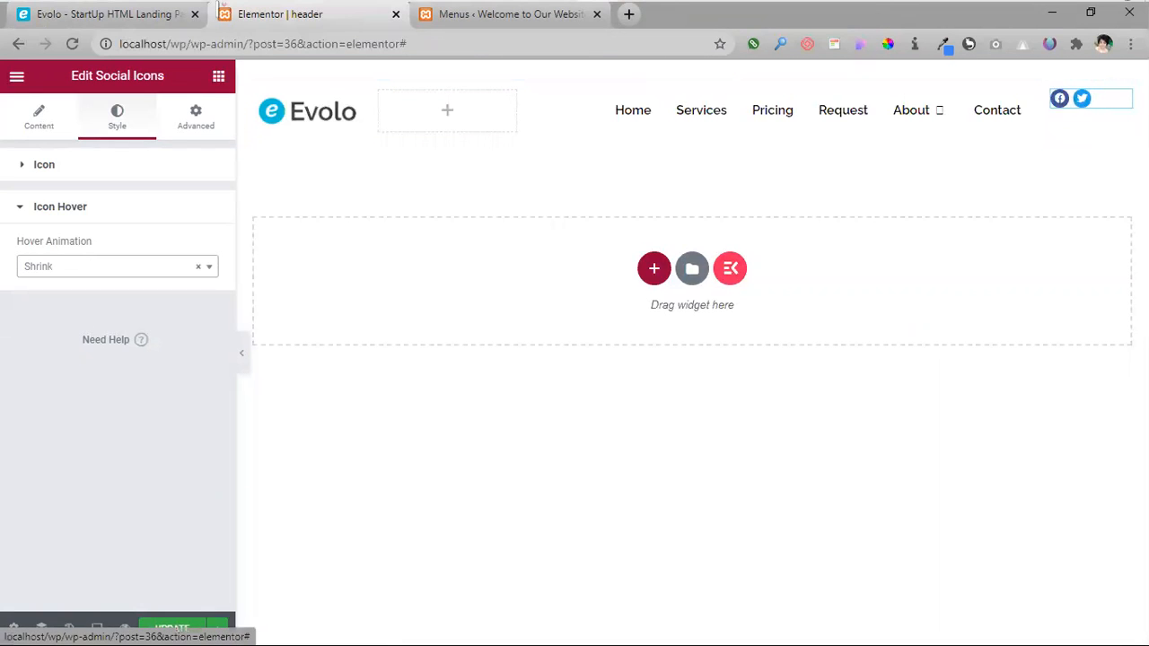
pyautogui.click(98, 14)
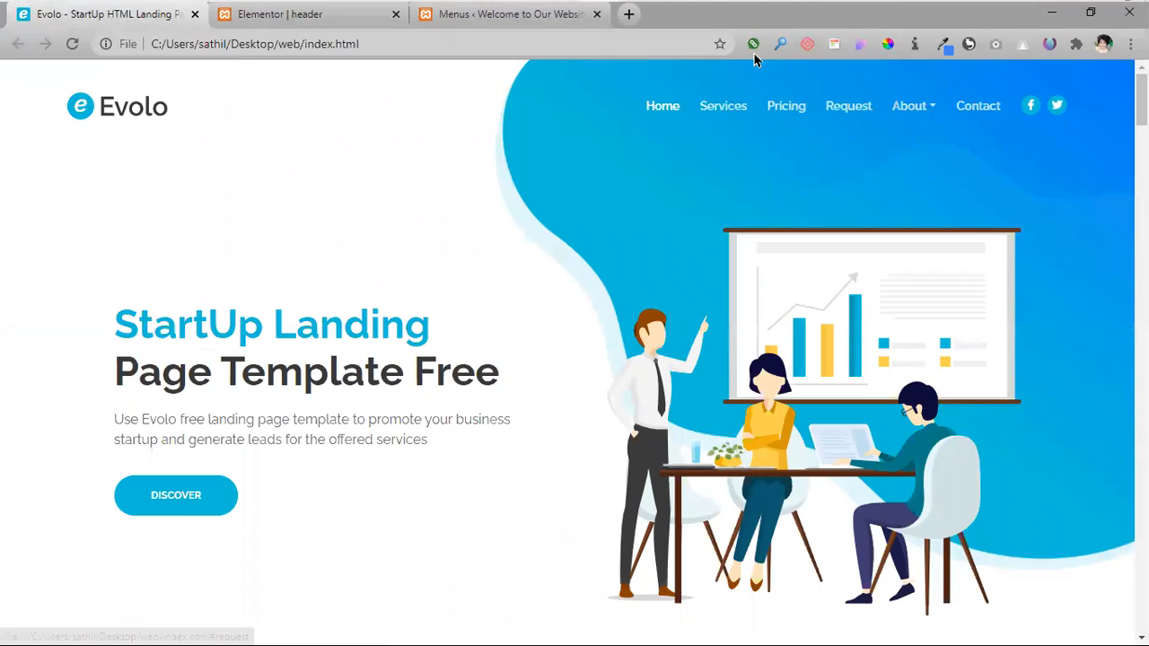
pyautogui.click(311, 20)
pyautogui.click(129, 274)
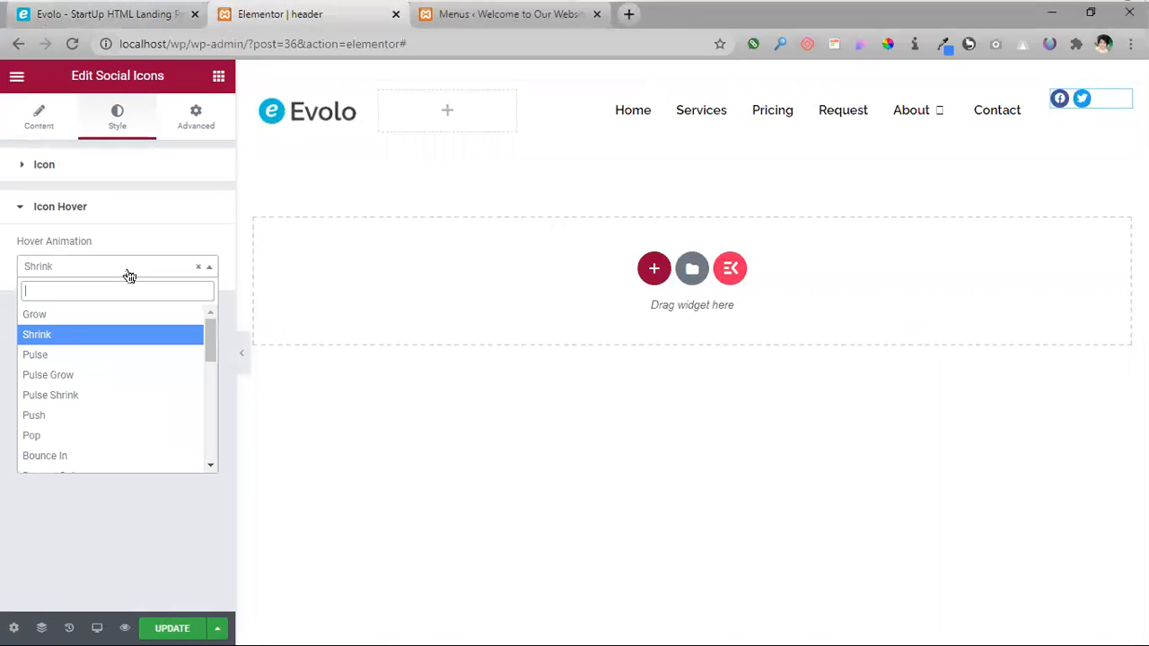
pyautogui.click(97, 314)
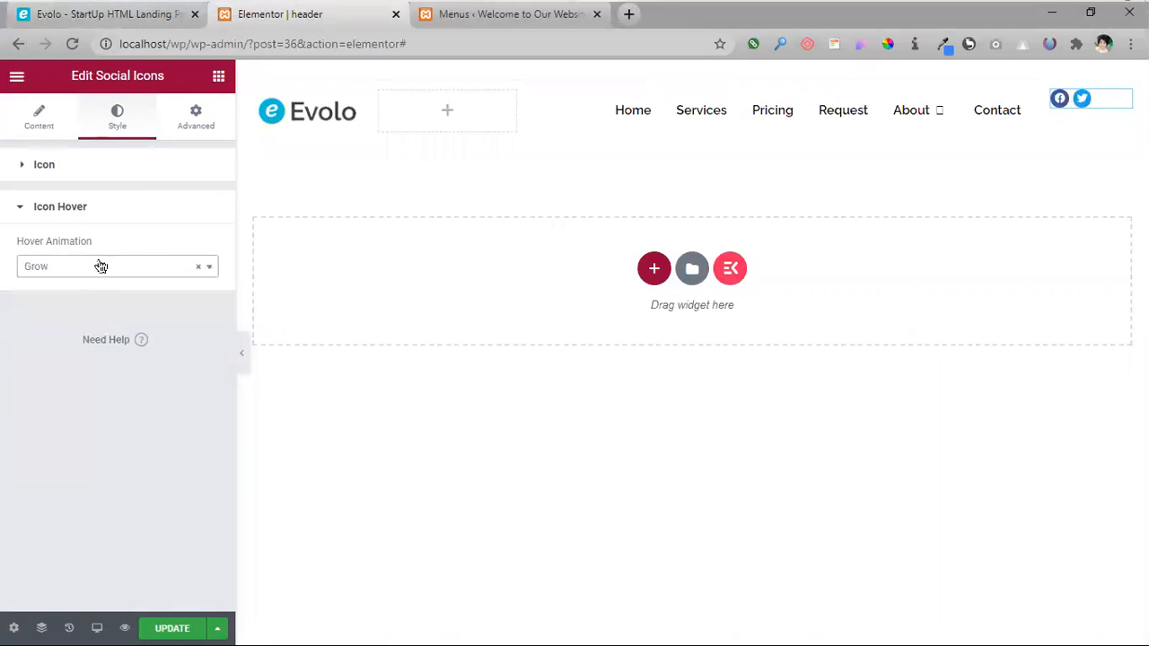
# - Return to the social icons' main icon style settings and switch their color from the official one to Custom
pyautogui.click(97, 212)
pyautogui.scroll(2, 79, 458)
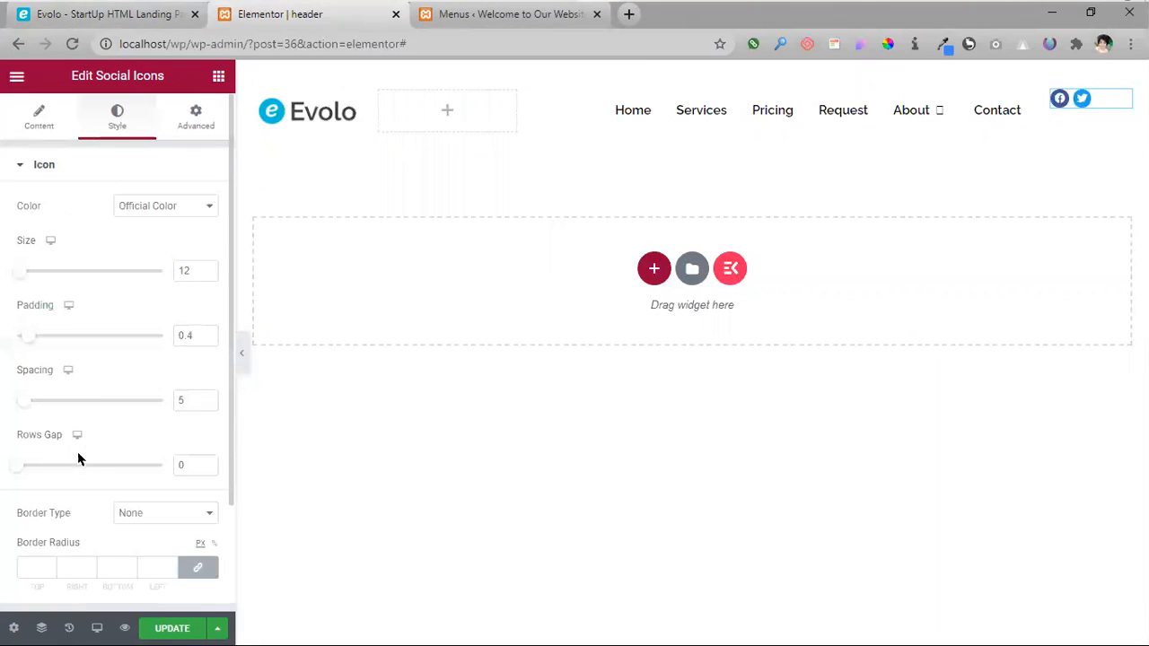
pyautogui.click(145, 215)
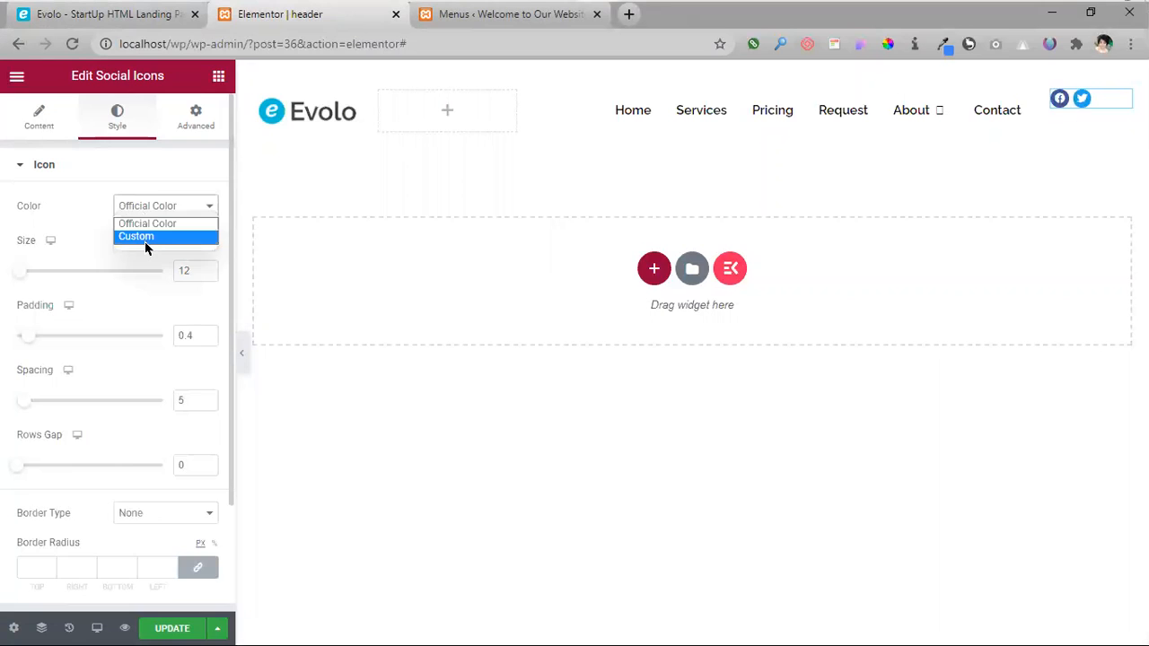
pyautogui.click(144, 239)
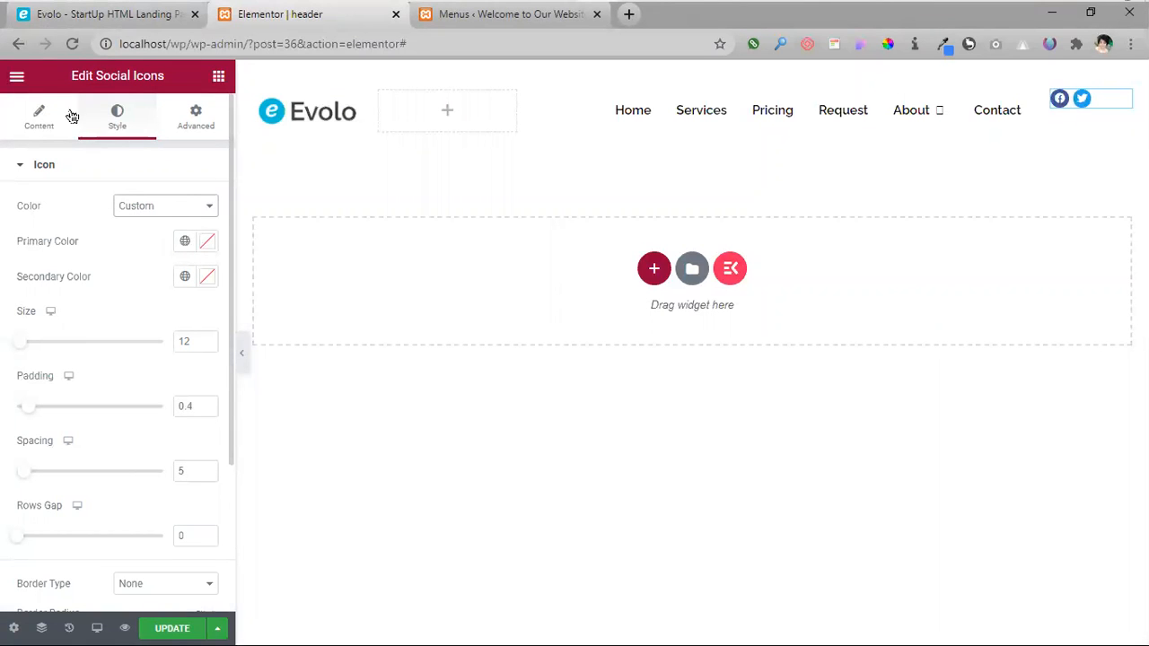
# - Set the social icons' custom primary color to #00bfd8, matching the icon background in the Evolo template
pyautogui.click(123, 18)
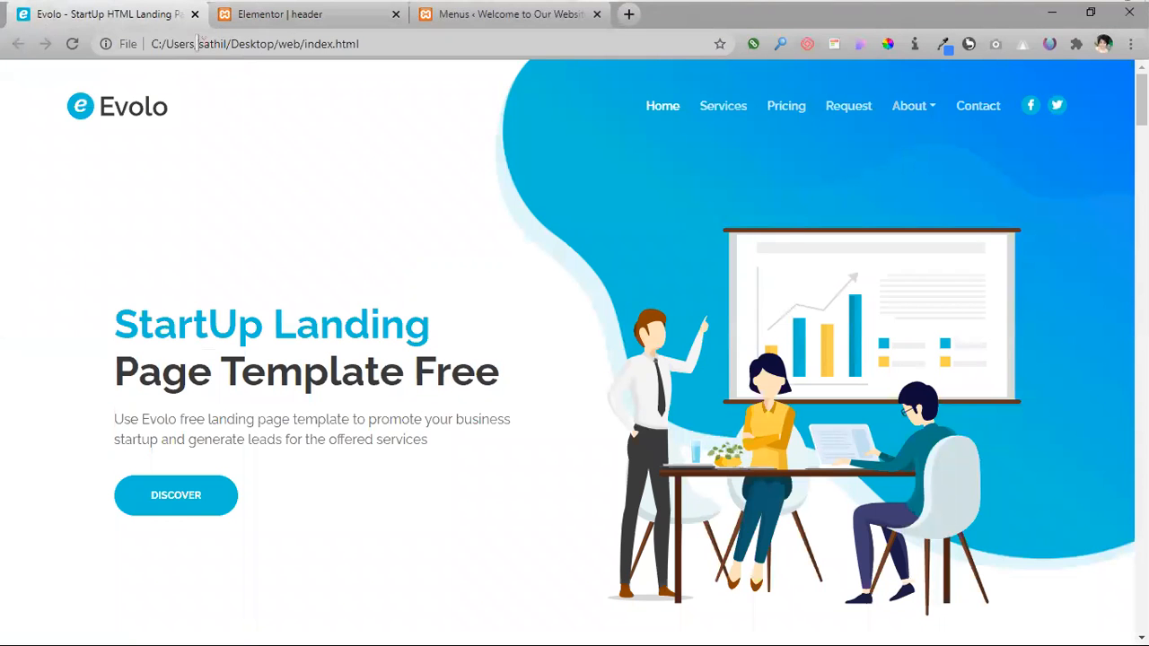
pyautogui.click(270, 15)
pyautogui.click(207, 240)
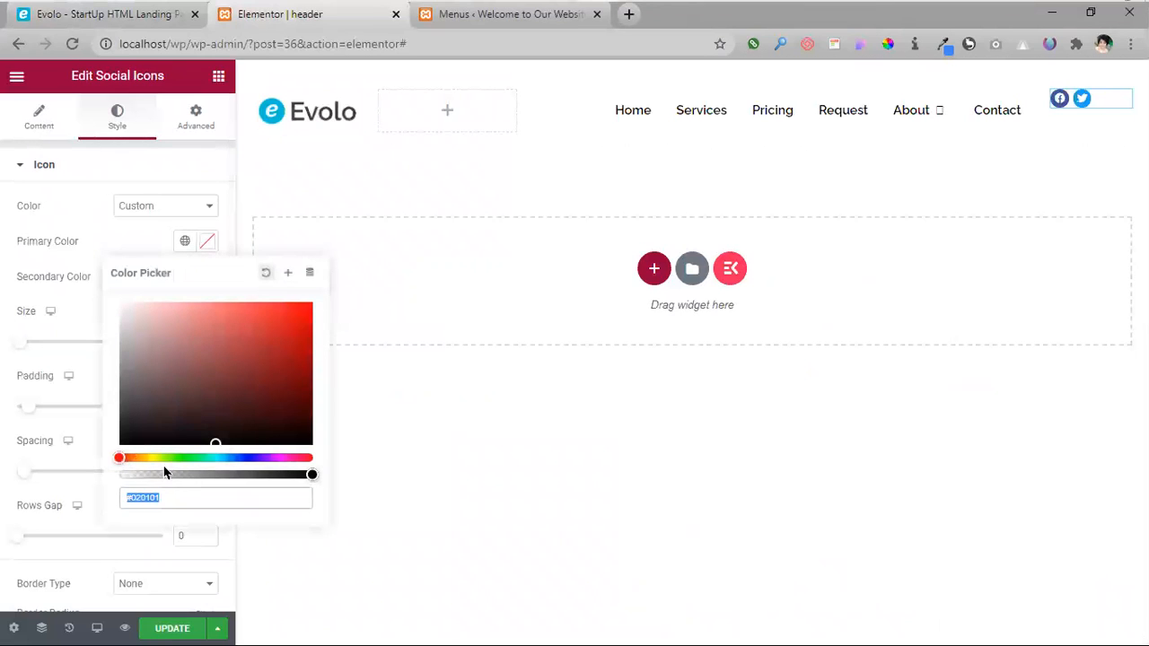
pyautogui.click(176, 499)
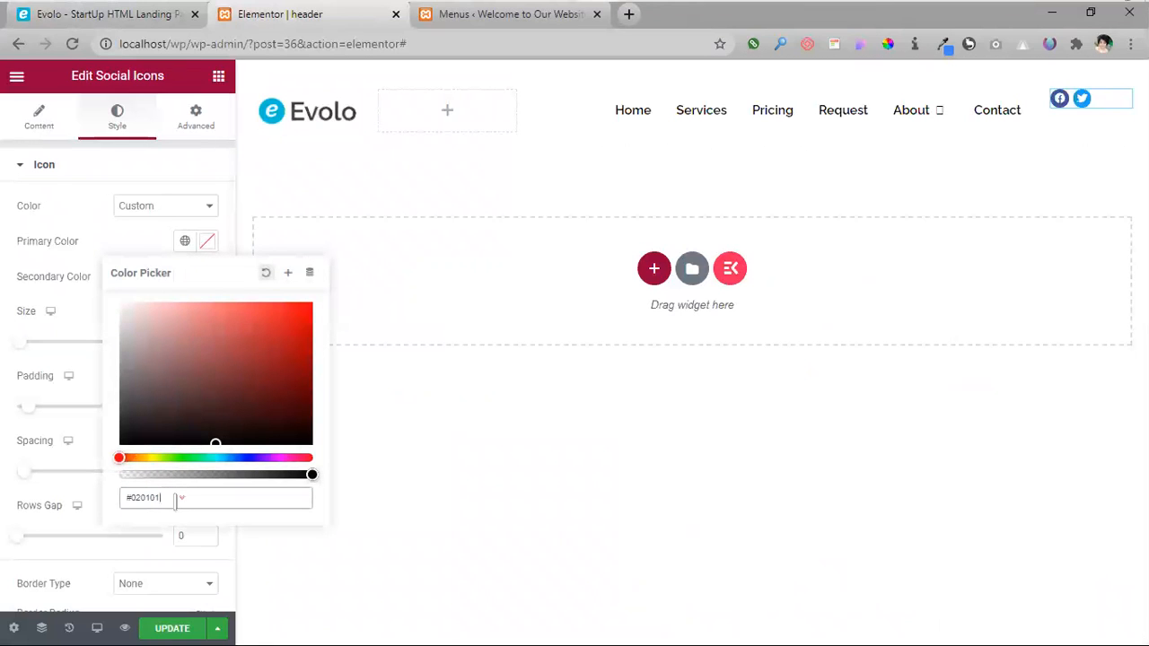
pyautogui.moveTo(176, 499); pyautogui.dragTo(105, 508)
pyautogui.write('#00bfd8')
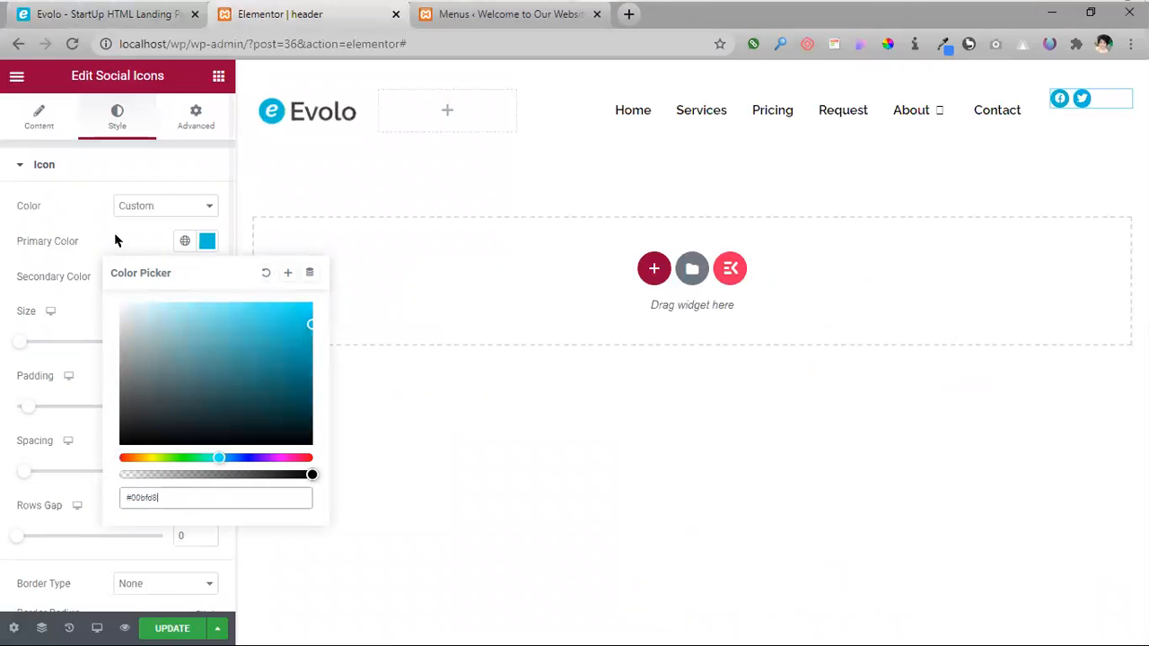
pyautogui.click(115, 234)
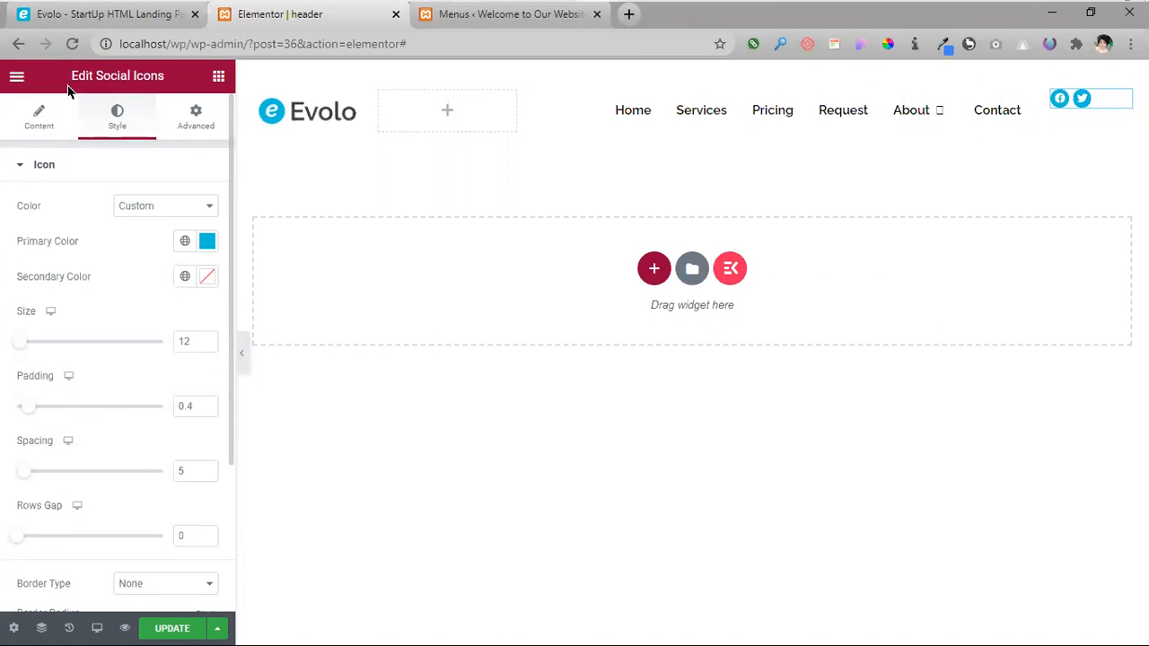
# - Compare with the Evolo template, try #00bfd8 as the social icons' secondary color, and set it to white, #FFFFFF
pyautogui.click(135, 21)
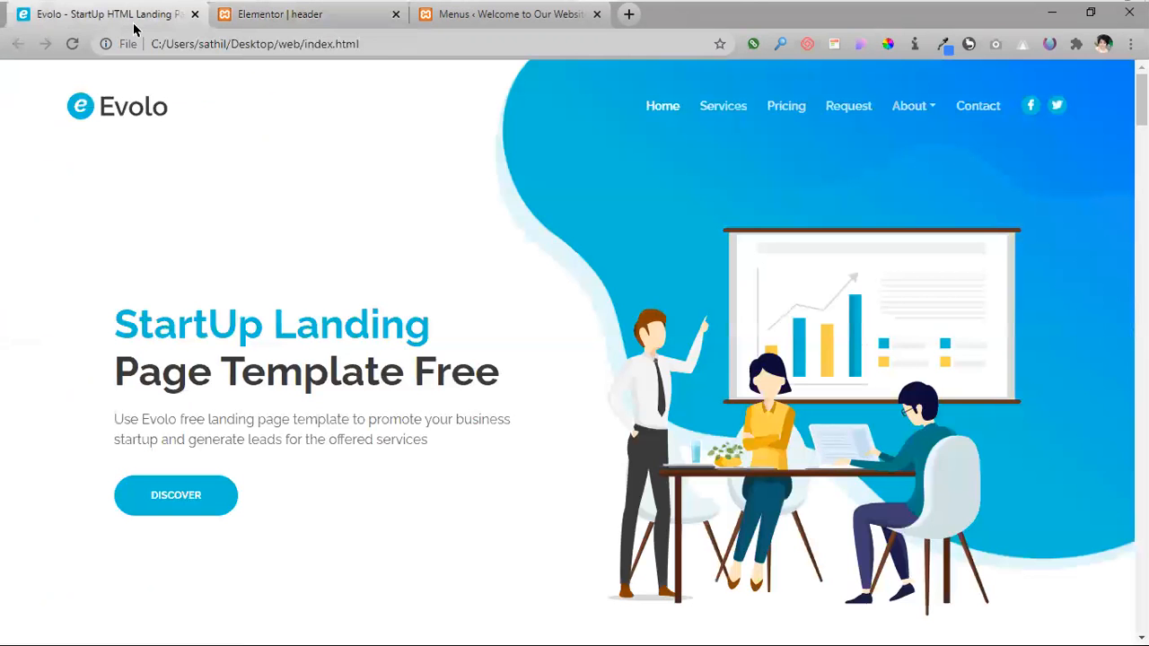
pyautogui.click(231, 23)
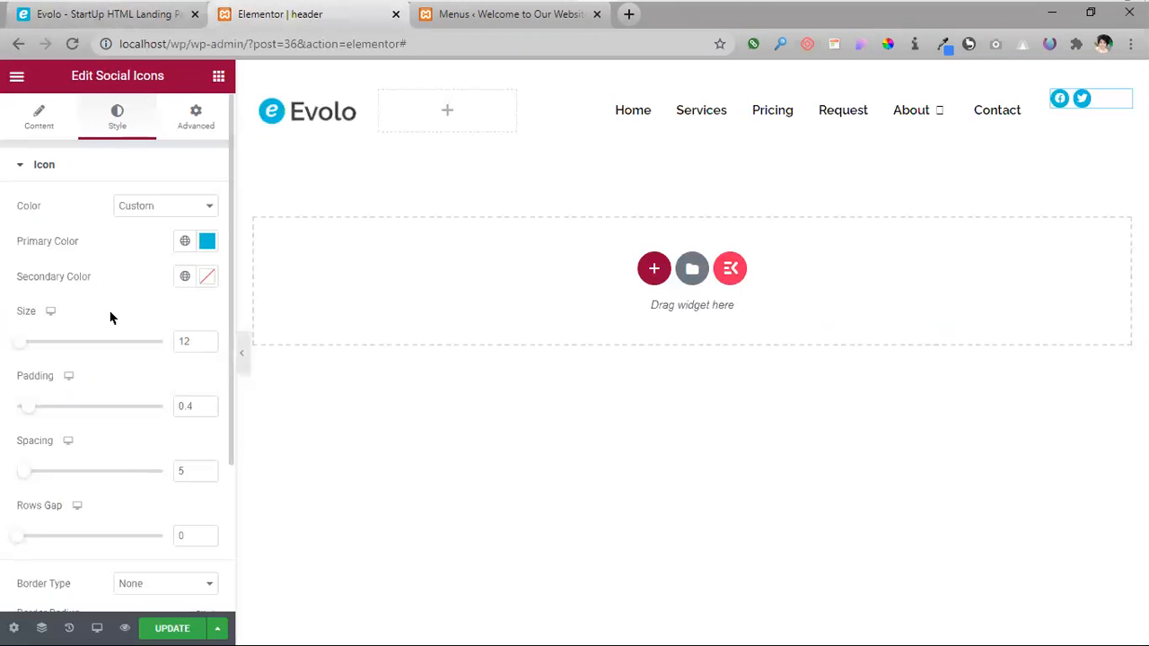
pyautogui.click(151, 20)
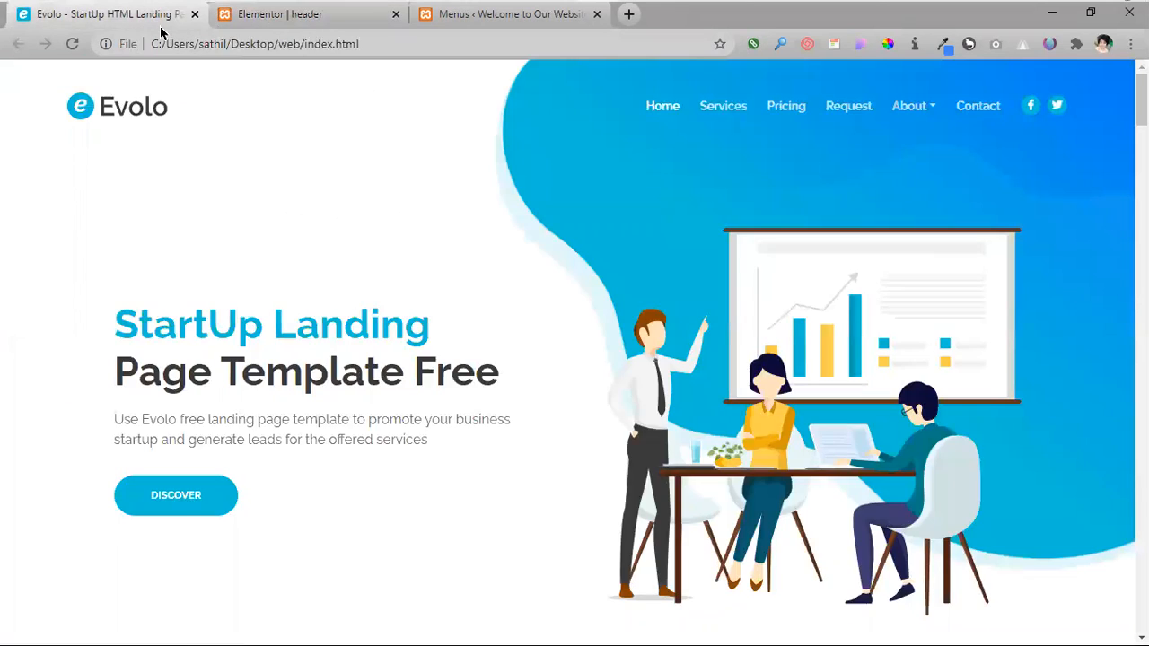
pyautogui.click(235, 25)
pyautogui.click(210, 278)
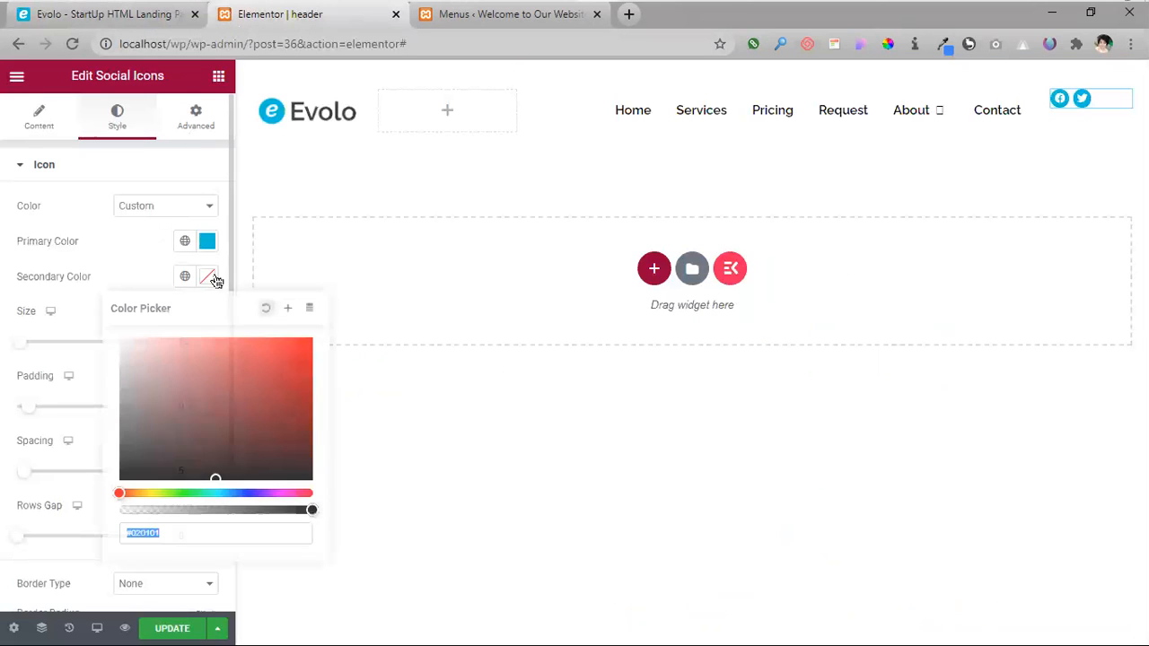
pyautogui.moveTo(165, 527); pyautogui.dragTo(6, 533)
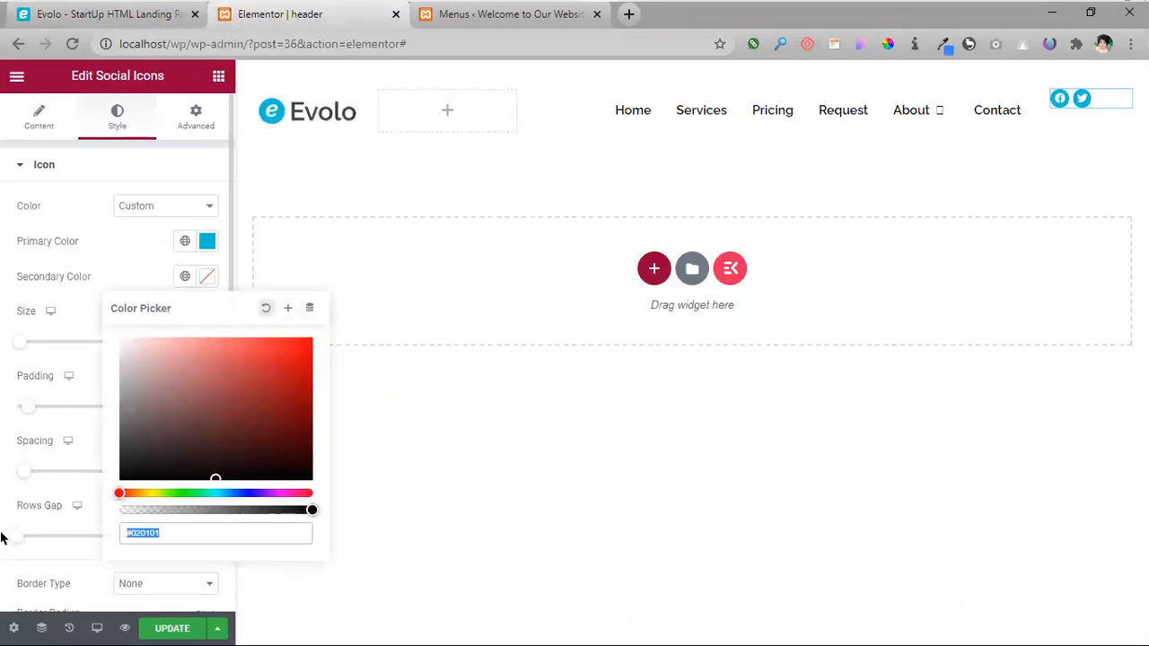
pyautogui.write('#00bfd8')
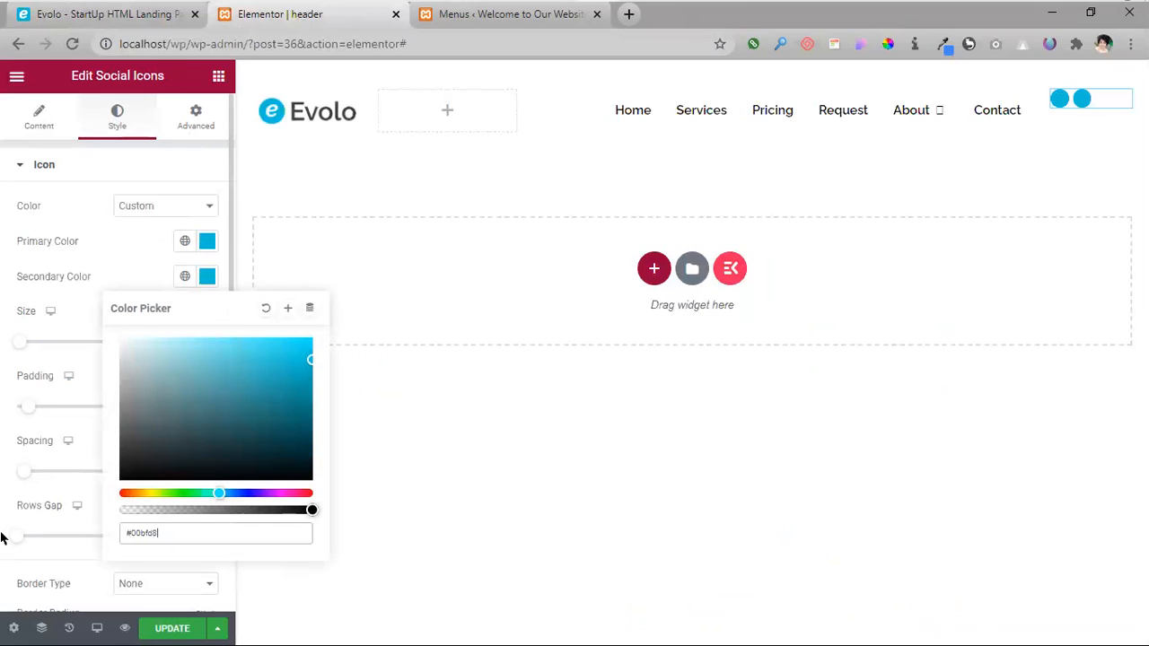
pyautogui.moveTo(192, 434); pyautogui.dragTo(85, 325)
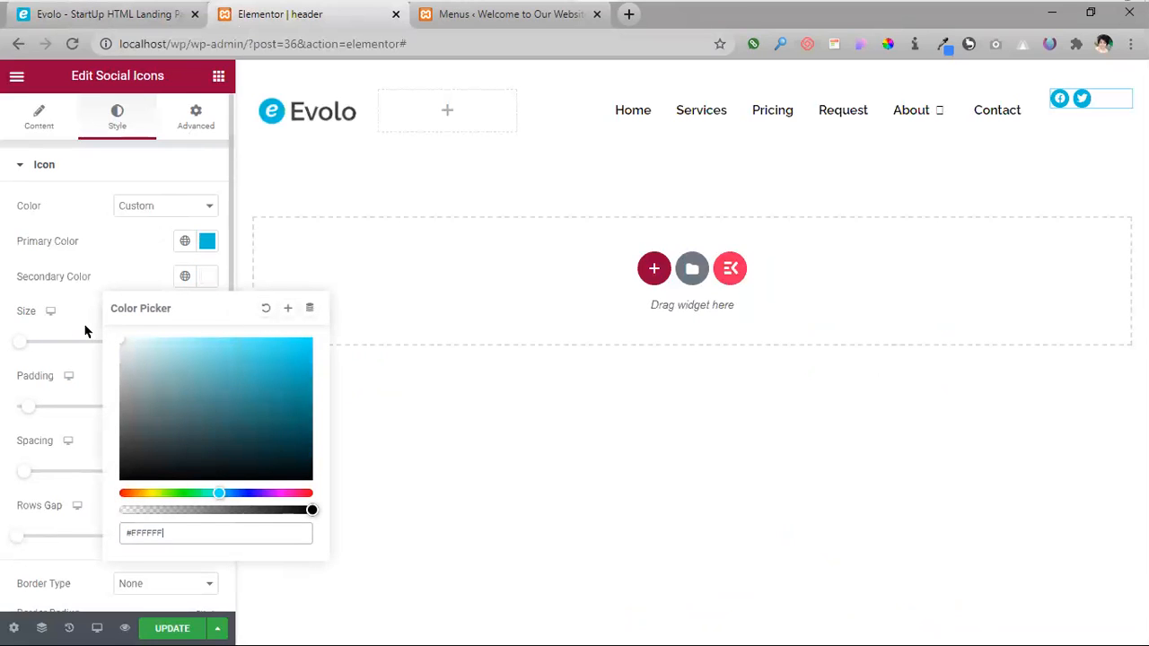
pyautogui.click(97, 254)
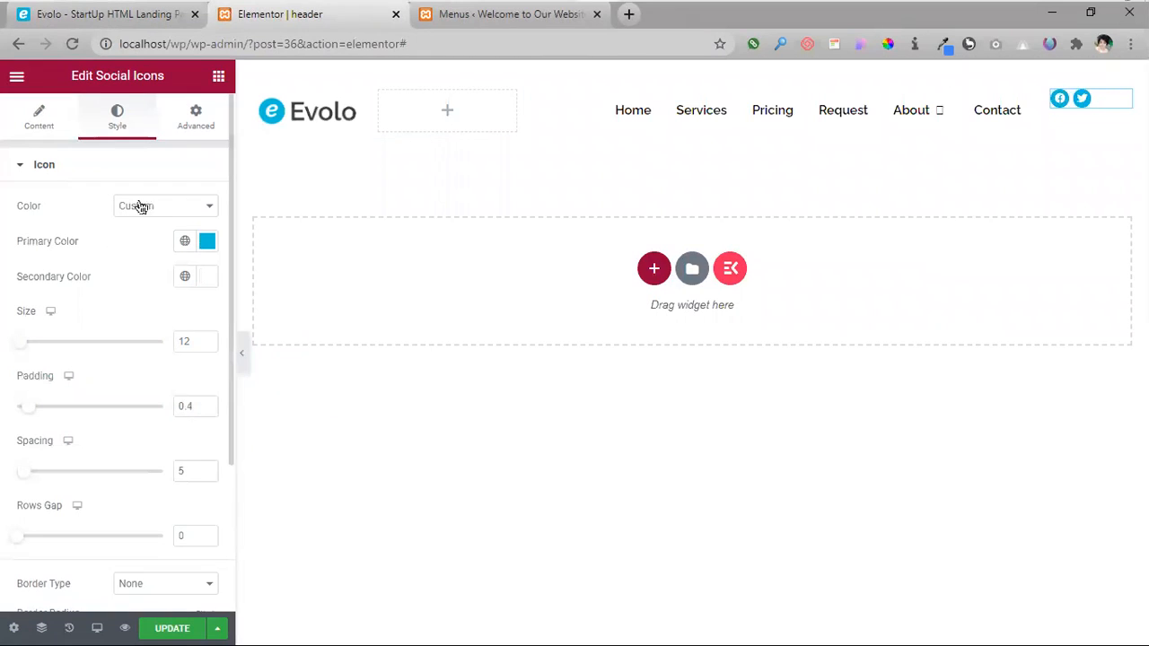
# - Review the social icons' size, padding, spacing and border settings
pyautogui.scroll(-3, 103, 528)
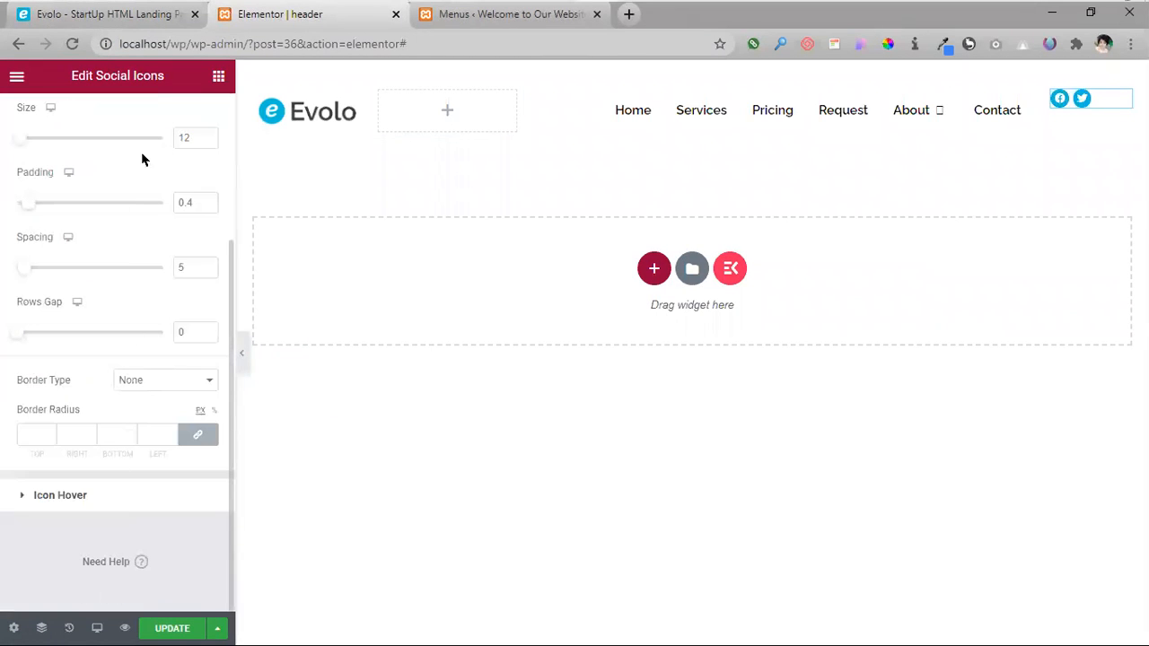
pyautogui.scroll(3, 84, 284)
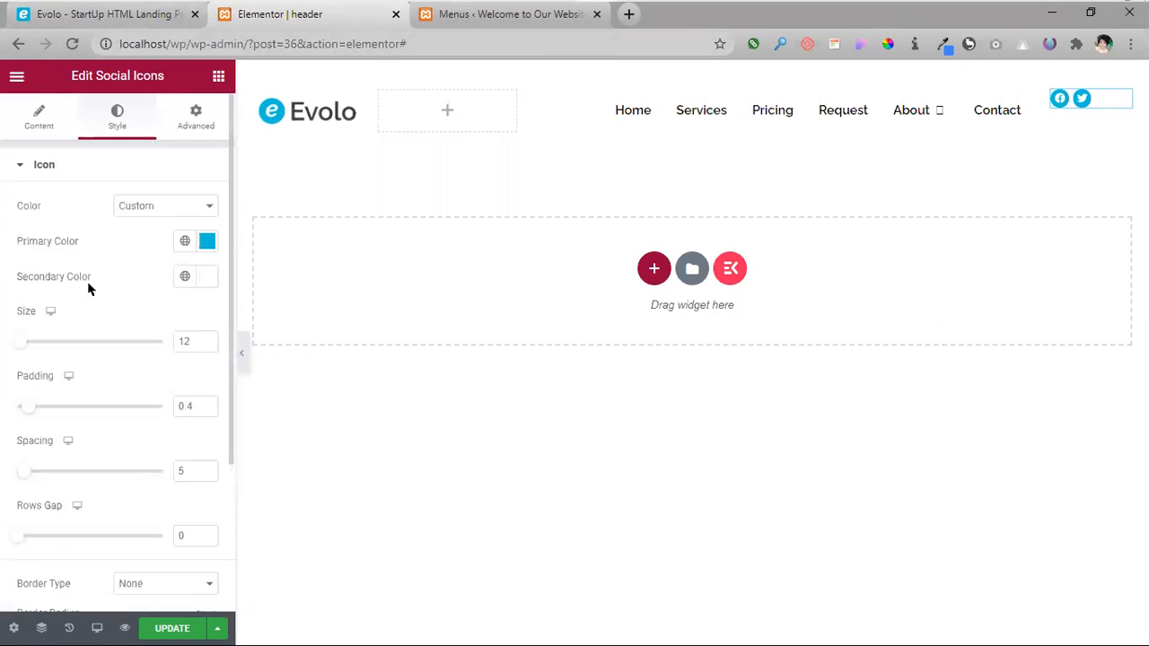
pyautogui.scroll(-2, 148, 295)
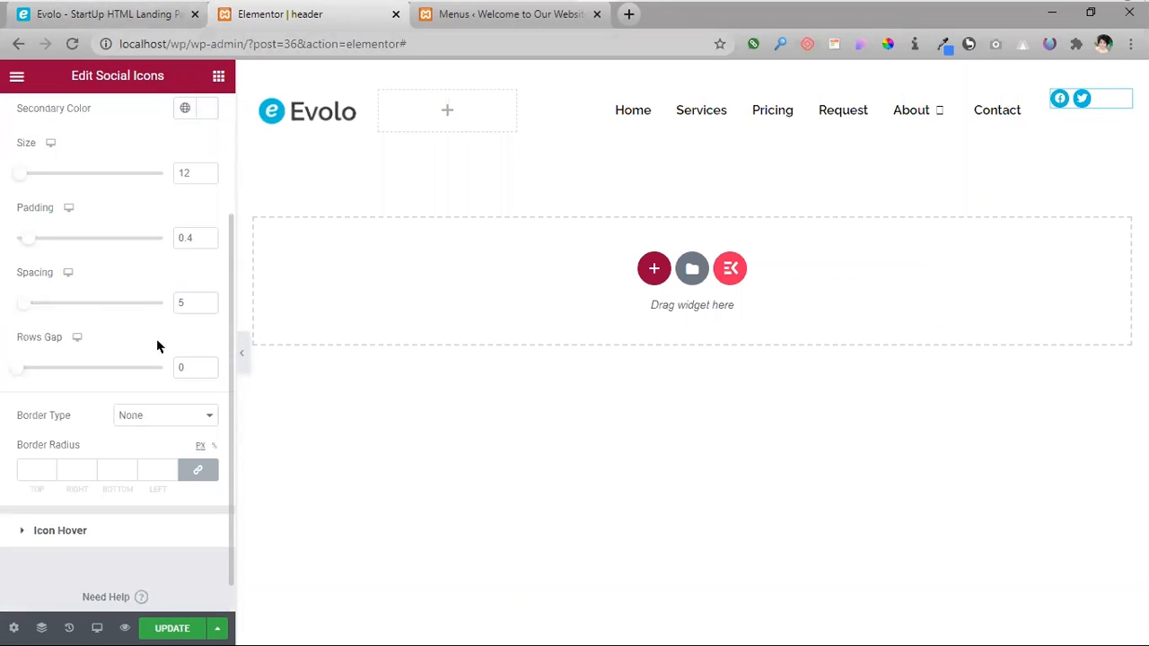
pyautogui.moveTo(27, 304)
pyautogui.mouseDown()
pyautogui.moveTo(17, 307)
pyautogui.moveTo(28, 307)
pyautogui.mouseUp()
pyautogui.click(208, 304)
pyautogui.scroll(1, 59, 477)
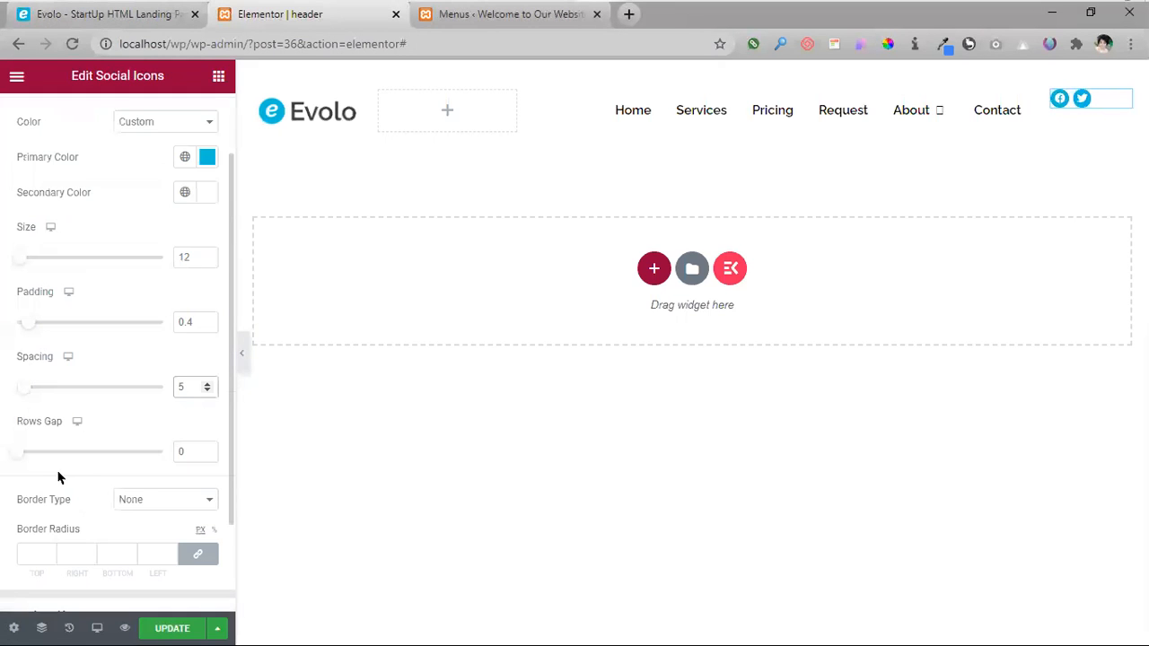
pyautogui.scroll(1, 66, 481)
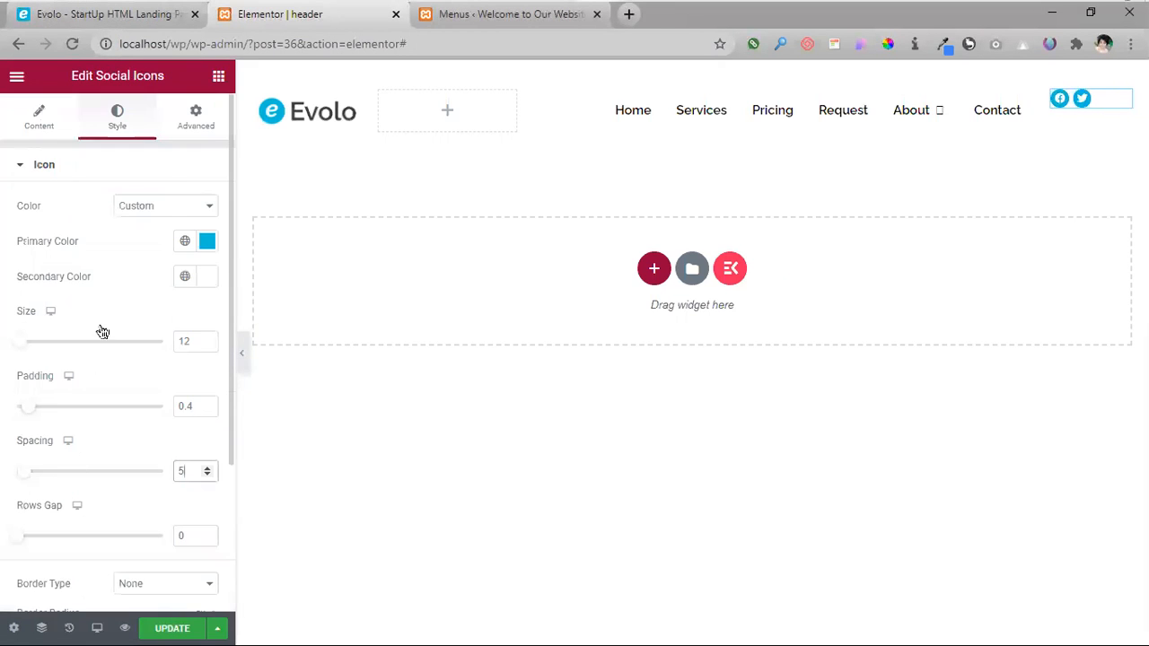
# - In the icon hover settings, check the template's hover look and set the hover primary color to #FFFFFF
pyautogui.click(68, 162)
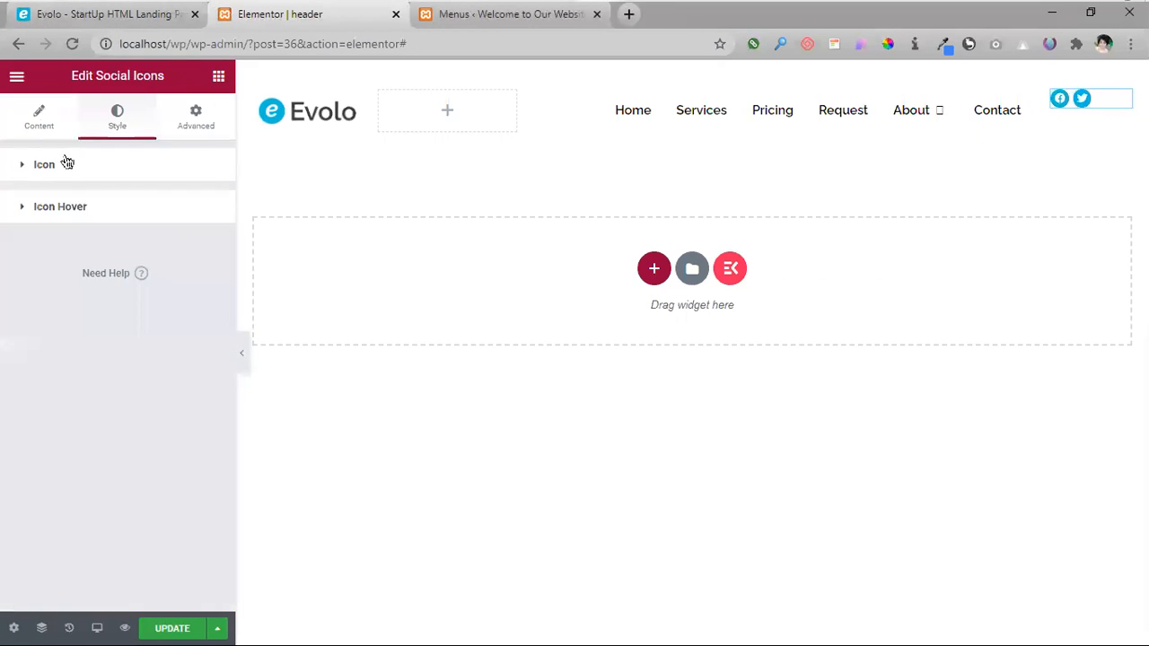
pyautogui.click(110, 215)
pyautogui.click(36, 336)
pyautogui.click(43, 339)
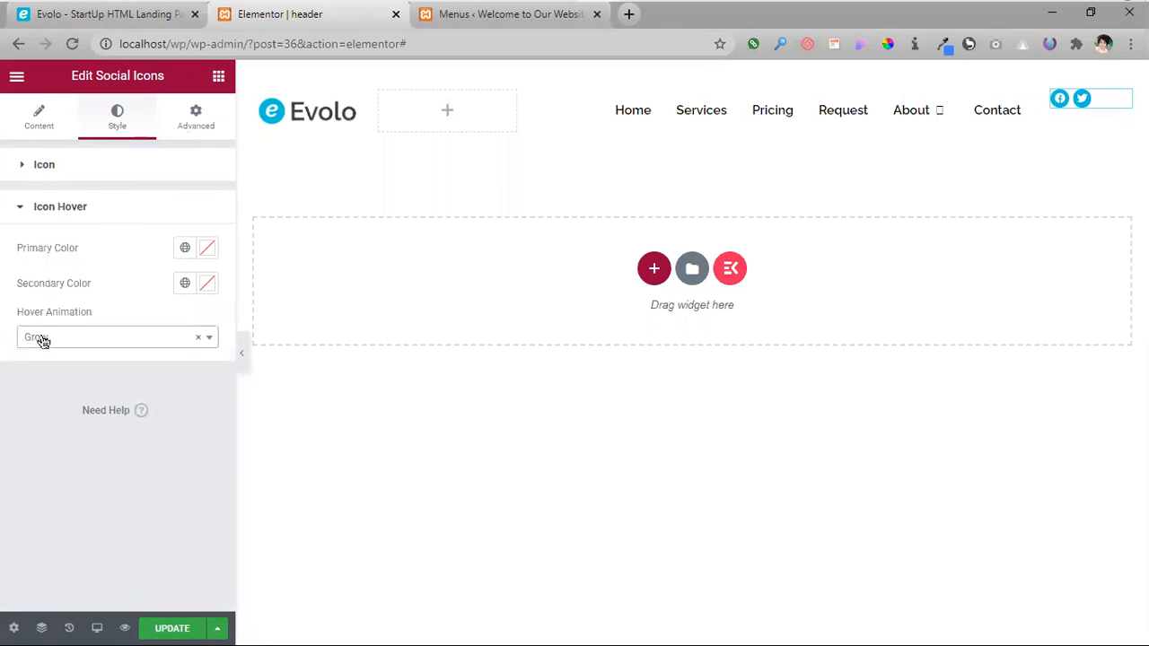
pyautogui.click(208, 251)
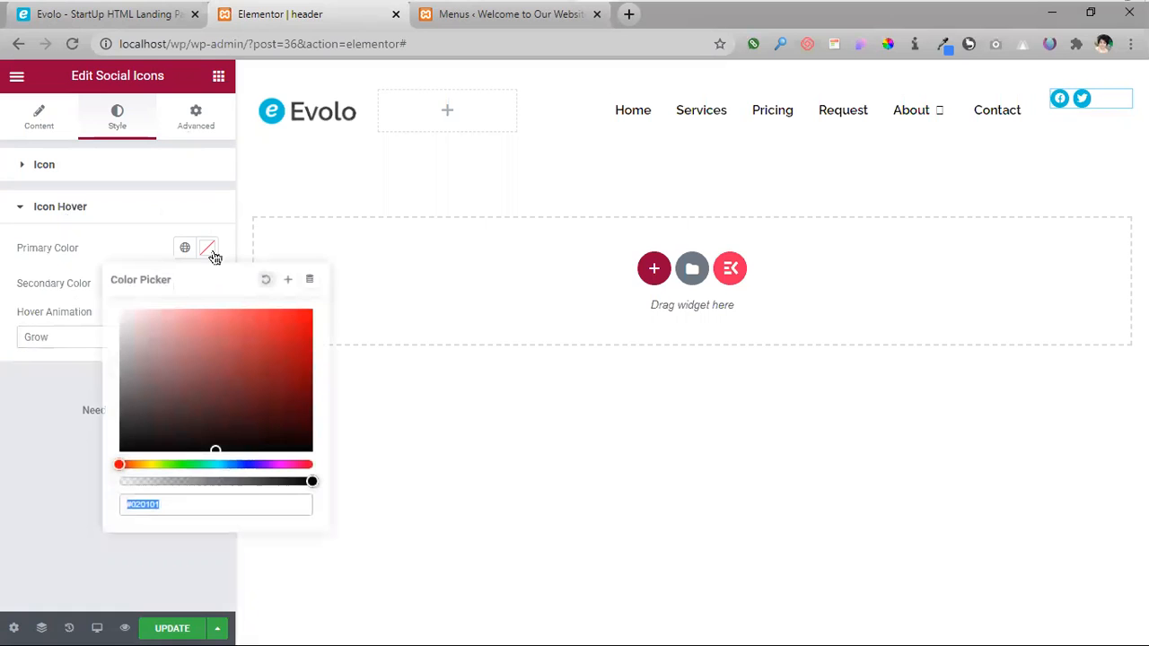
pyautogui.click(79, 19)
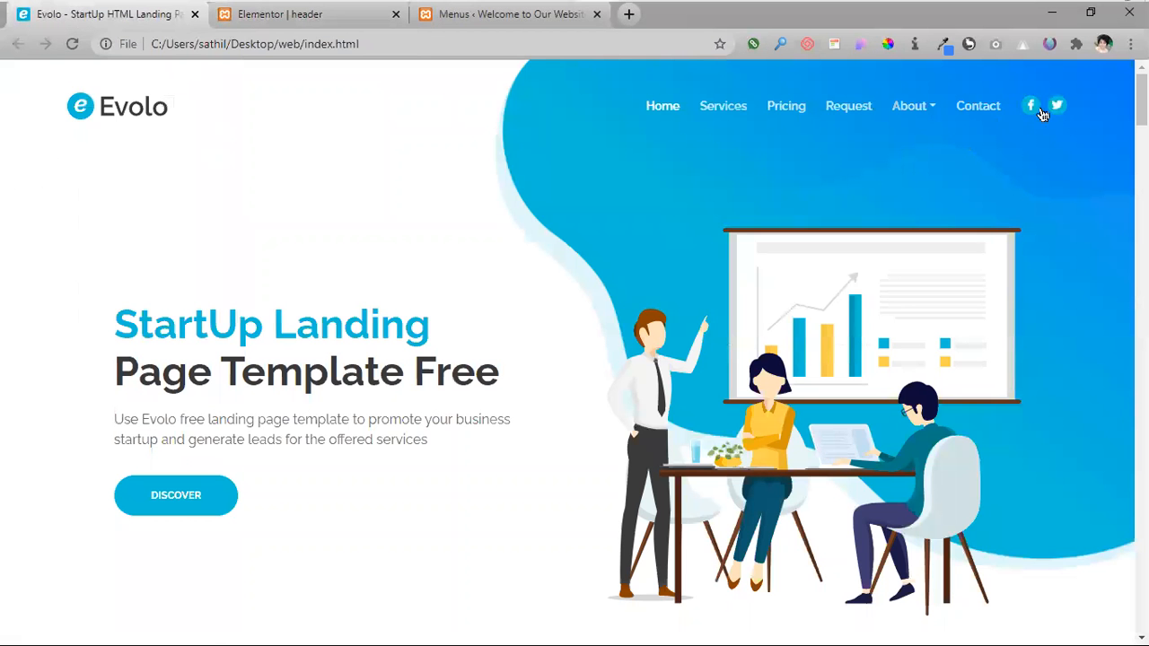
pyautogui.click(335, 27)
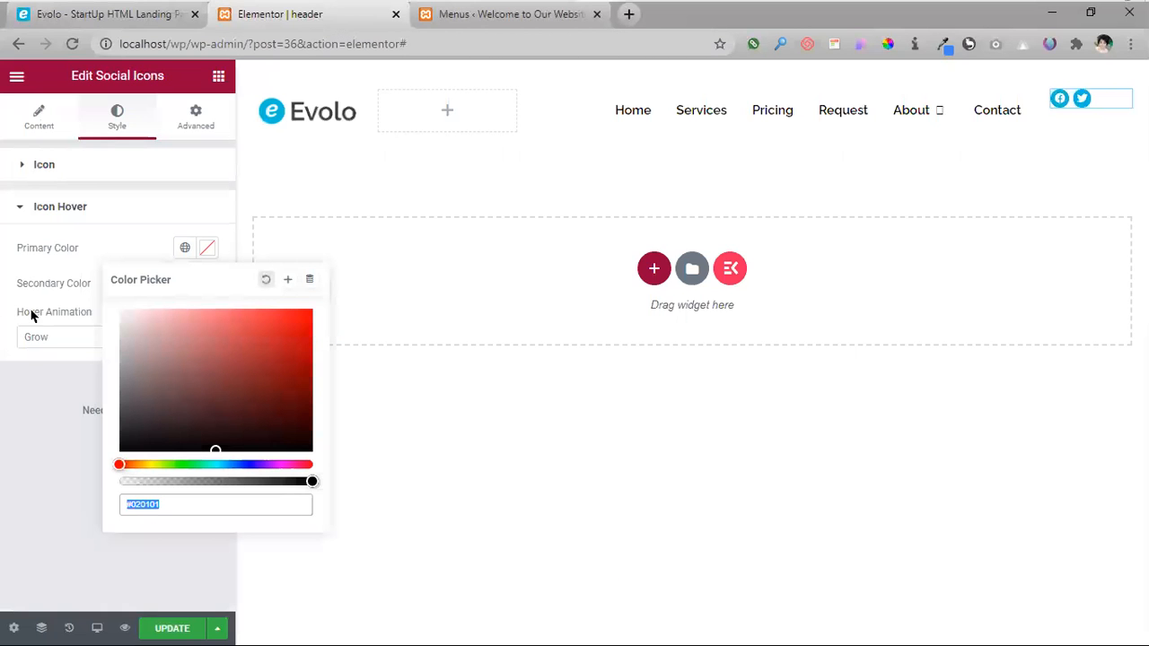
pyautogui.click(2, 483)
pyautogui.click(211, 258)
pyautogui.write('#FFFFFF')
pyautogui.click(2, 465)
# - Set the social icons' hover secondary color to the copied #00bfd8
pyautogui.click(208, 288)
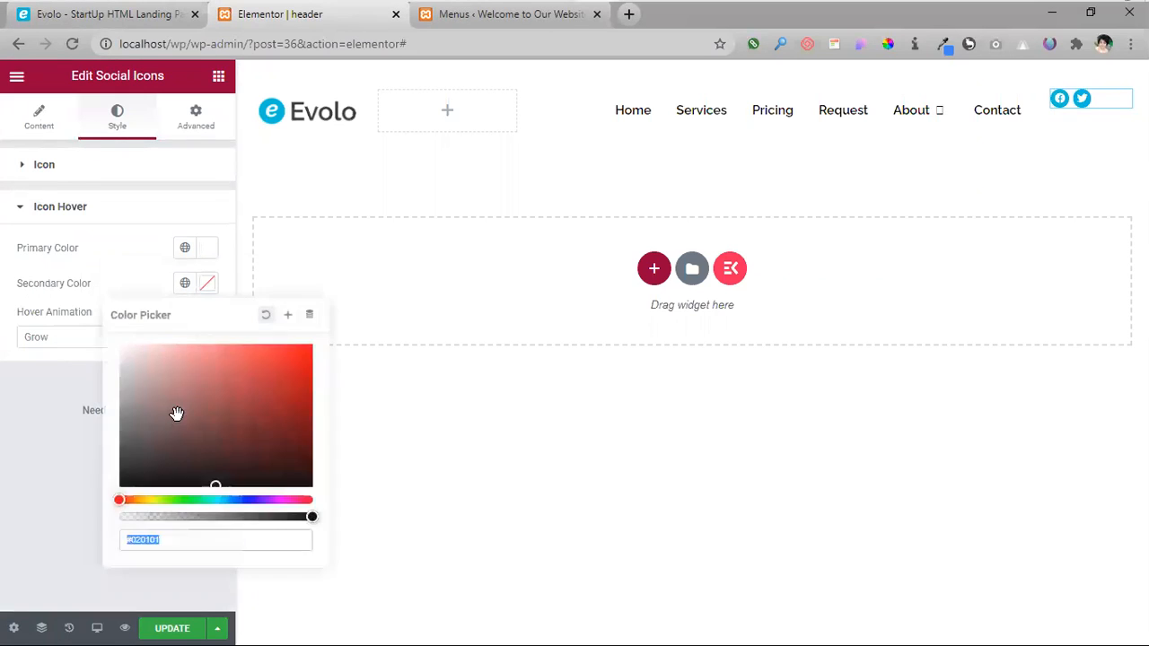
pyautogui.click(164, 540)
pyautogui.hotkey('ctrl', 'a')
pyautogui.hotkey('ctrl', 'v')
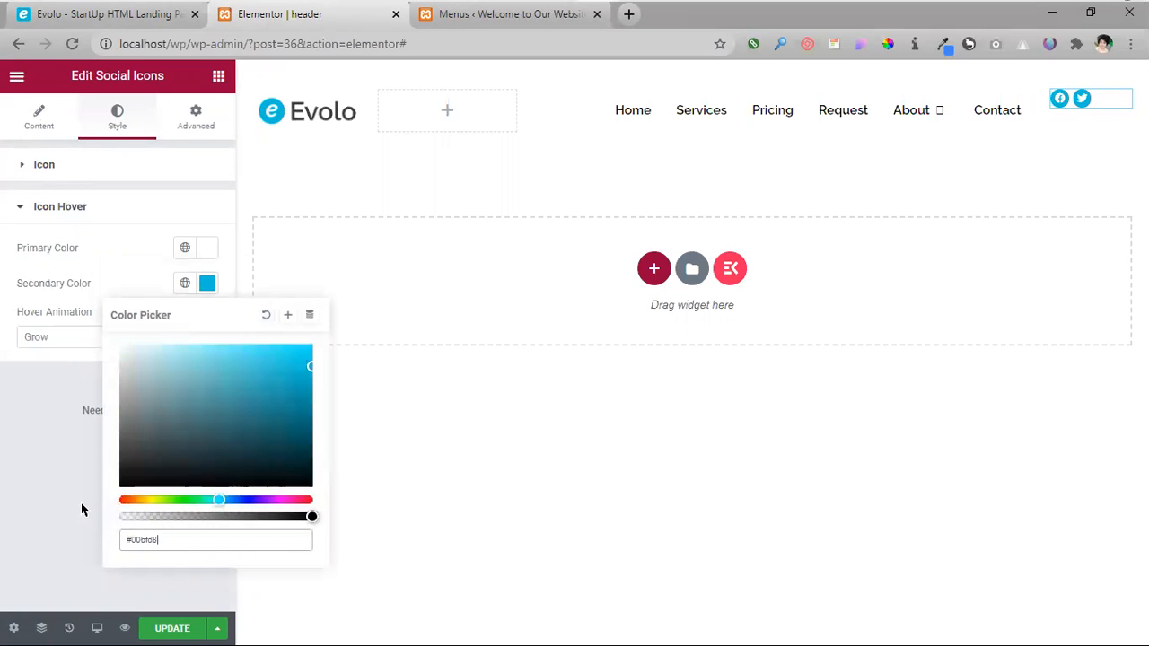
pyautogui.click(27, 500)
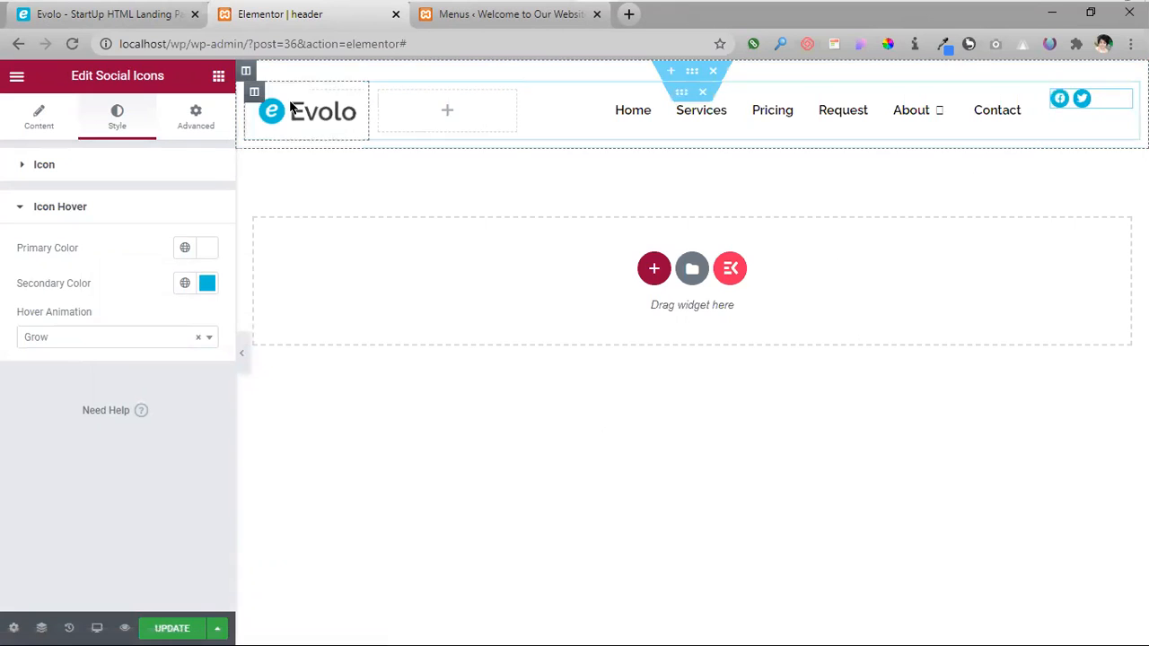
# - Check the Evolo template's header background, and set the Elementor header section's background type to Classic
pyautogui.click(118, 15)
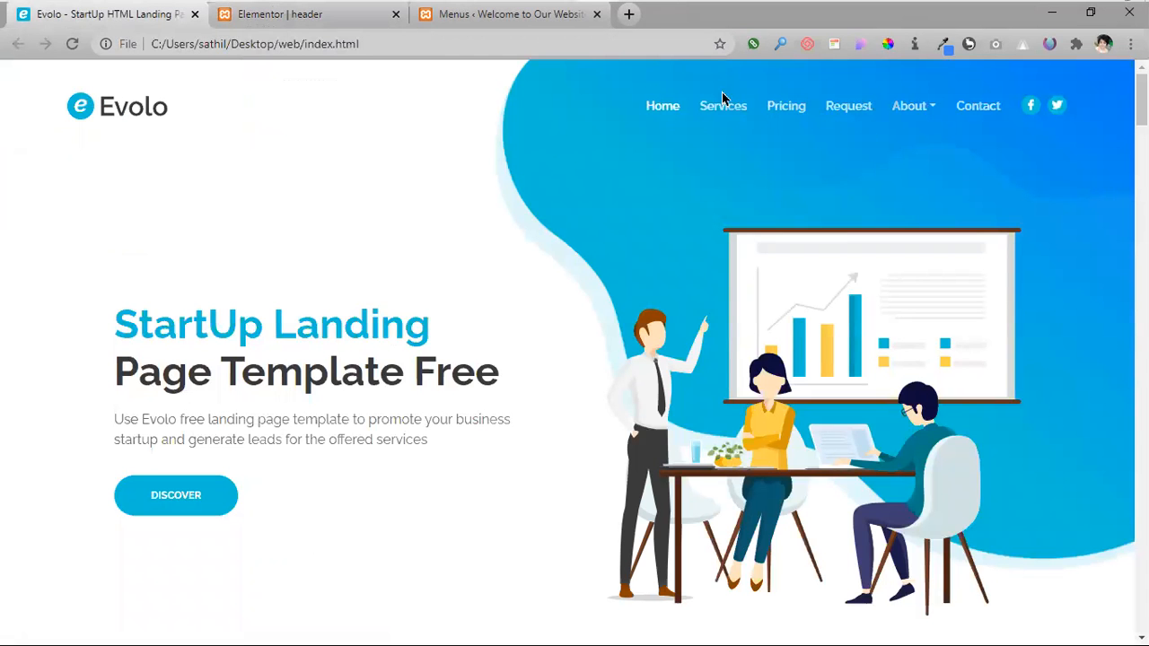
pyautogui.click(322, 15)
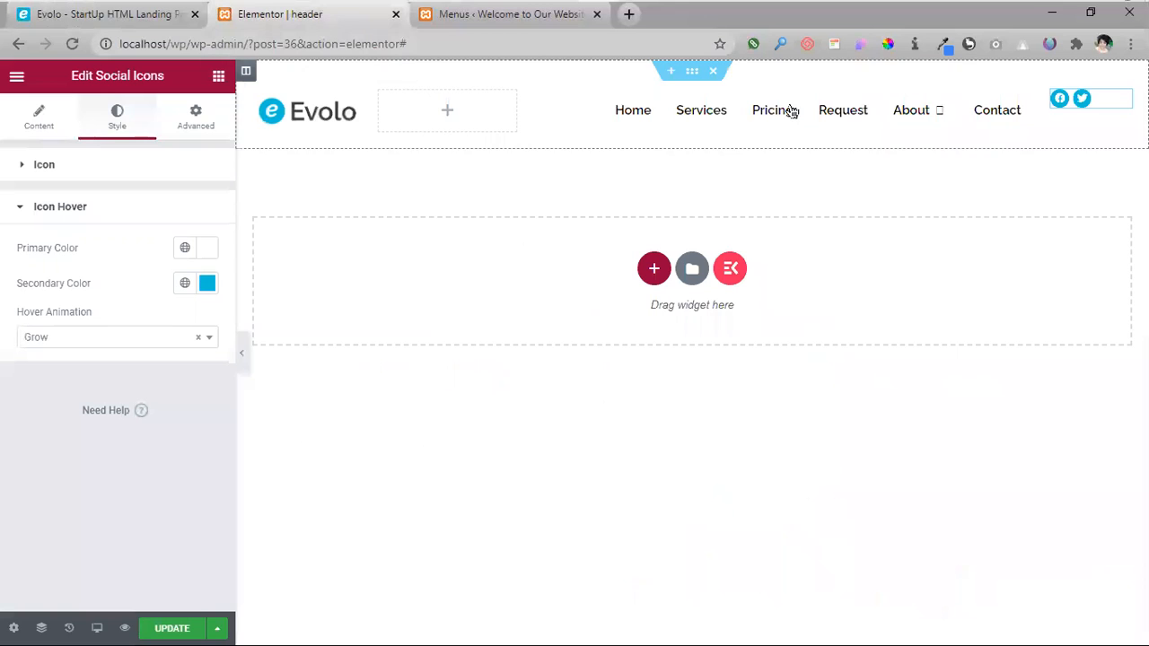
pyautogui.click(692, 74)
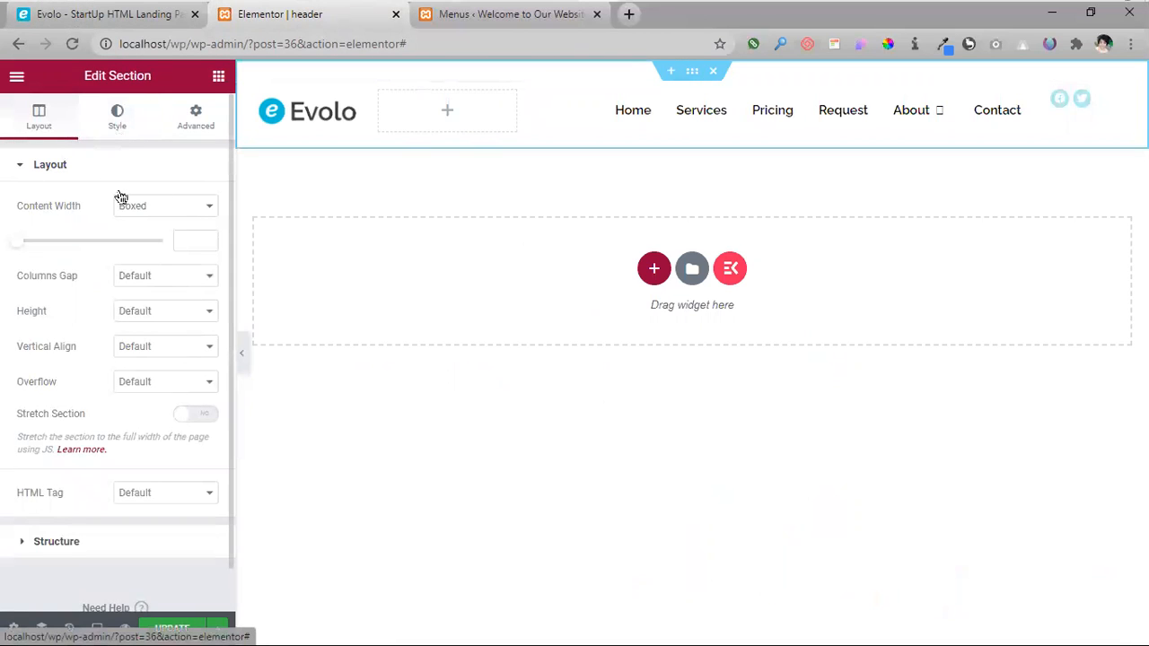
pyautogui.click(112, 124)
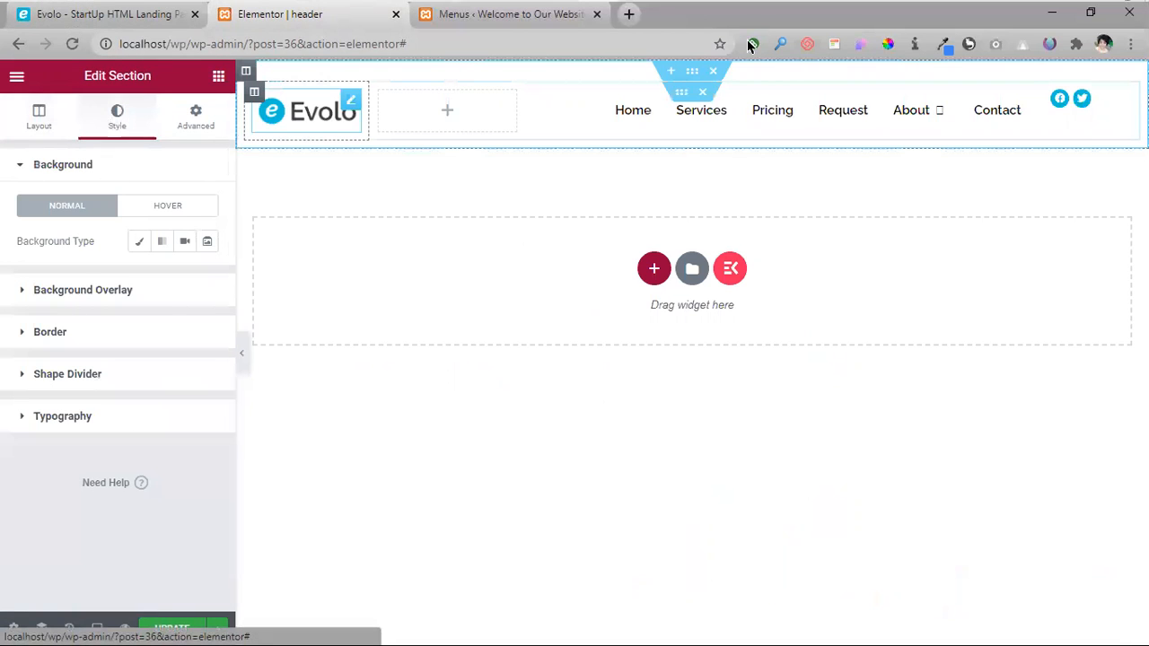
pyautogui.click(80, 300)
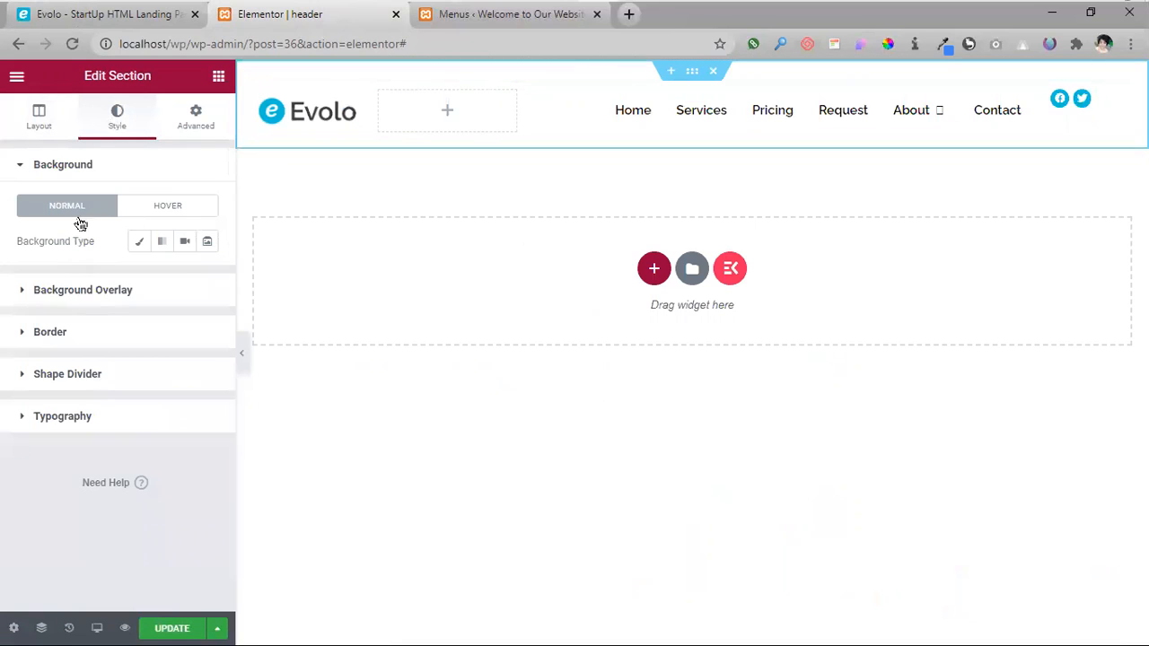
pyautogui.click(90, 171)
pyautogui.click(139, 241)
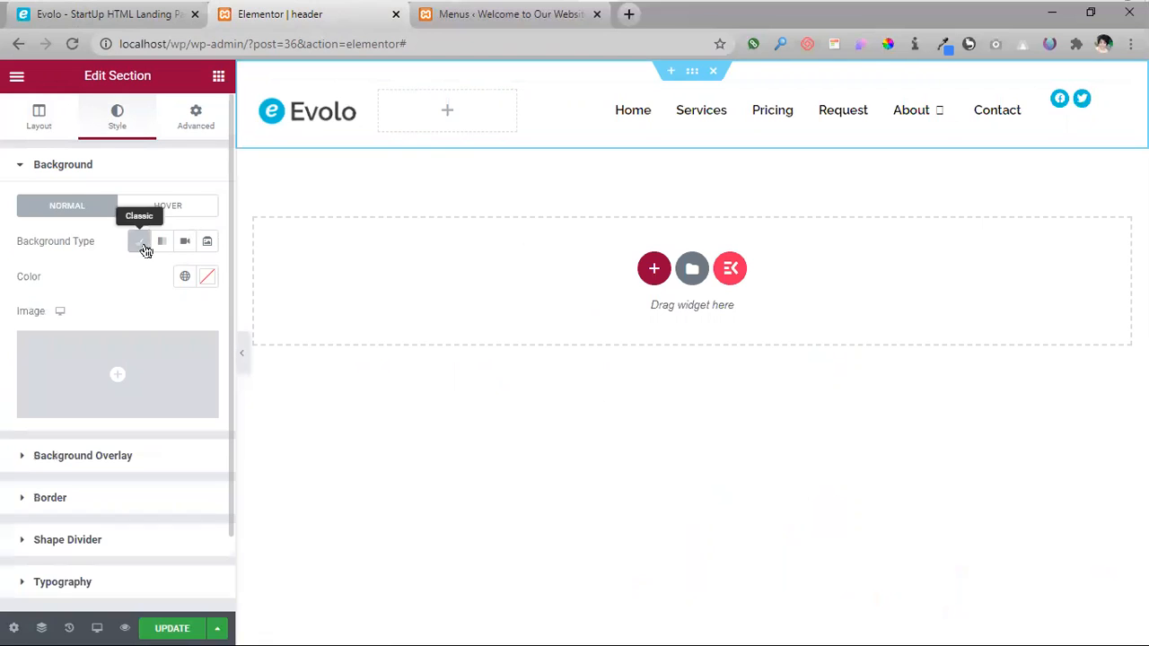
# - Start uploading a background image for the header section and open the Desktop folder web/images
pyautogui.click(104, 385)
pyautogui.click(62, 141)
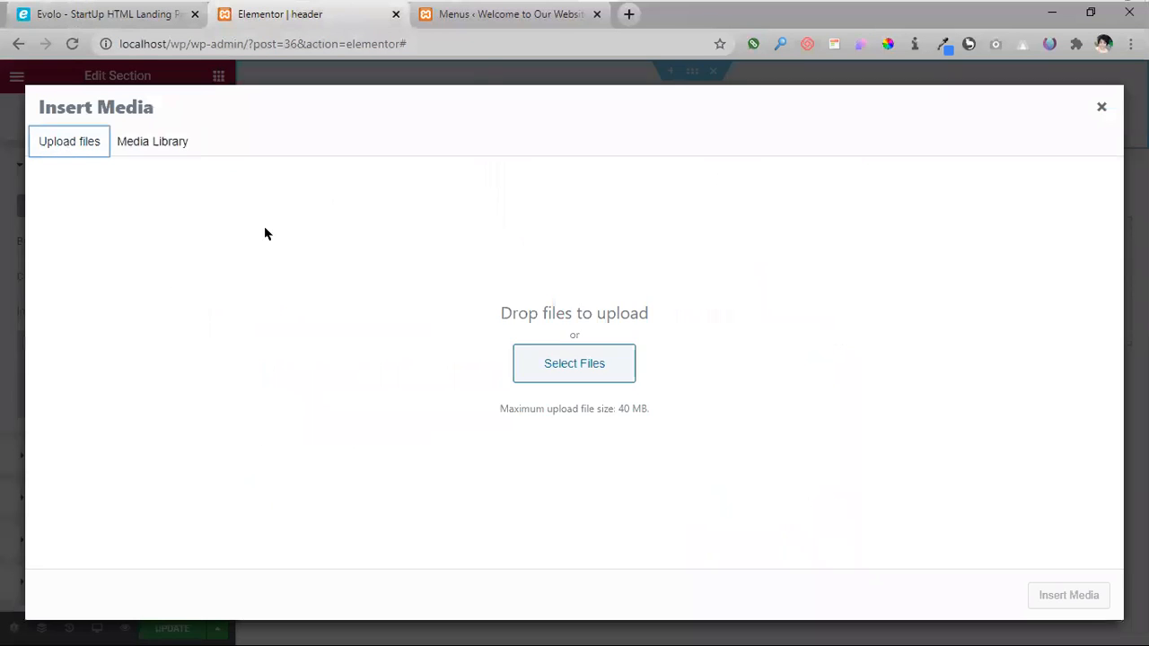
pyautogui.click(533, 360)
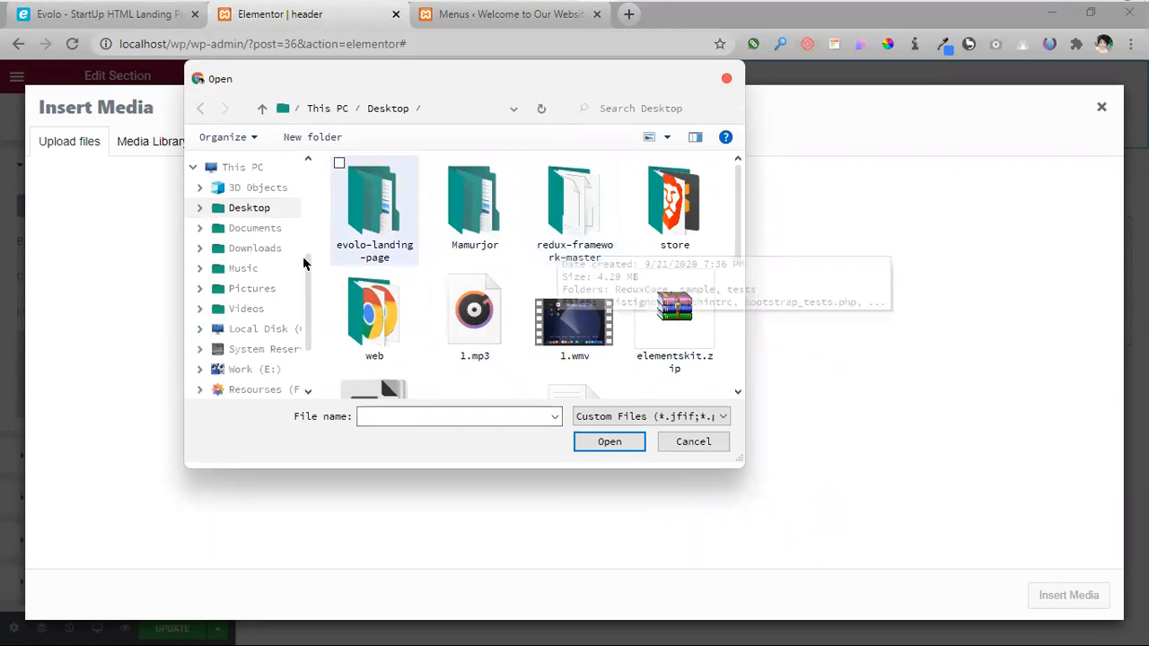
pyautogui.scroll(-1, 496, 272)
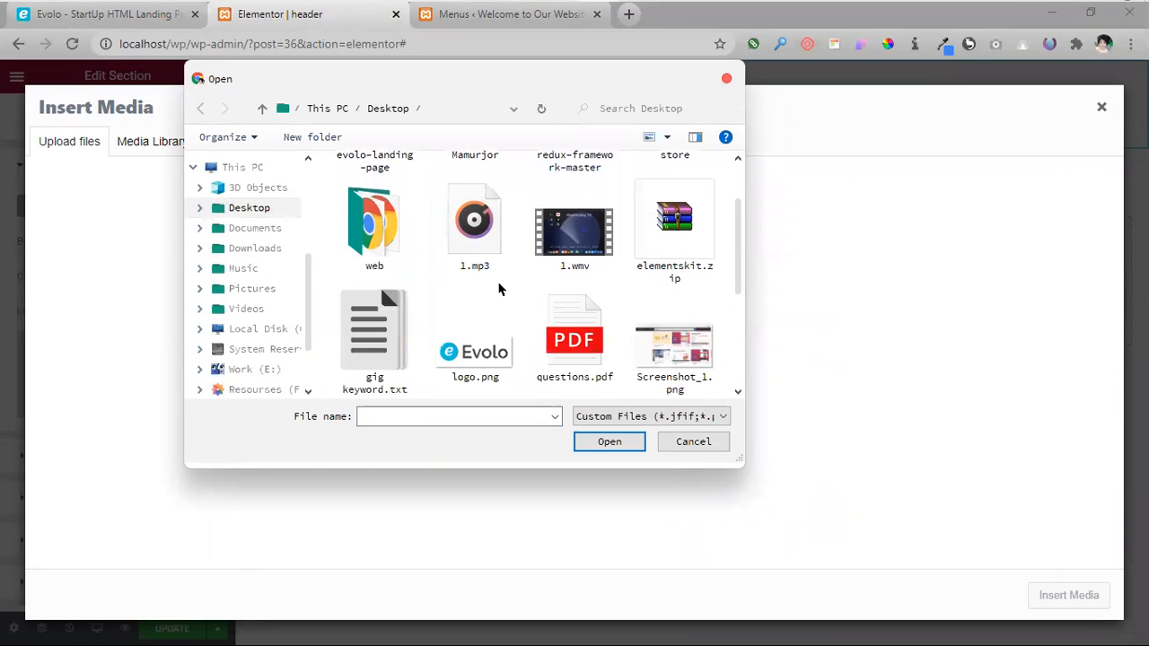
pyautogui.click(391, 248)
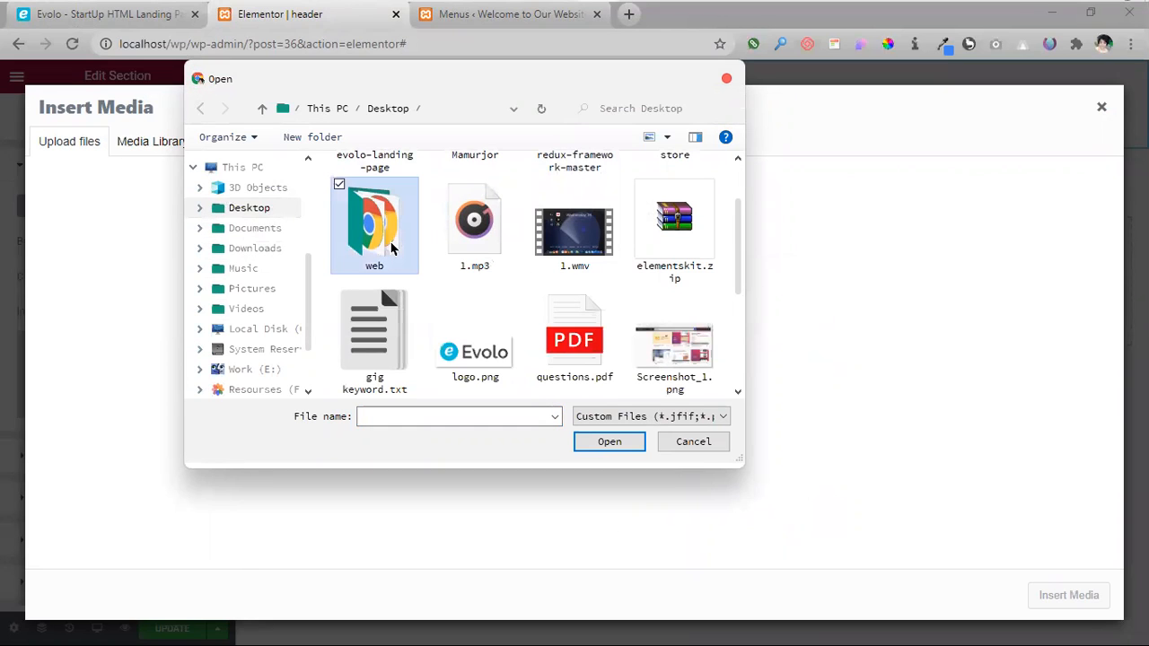
pyautogui.doubleClick(391, 248)
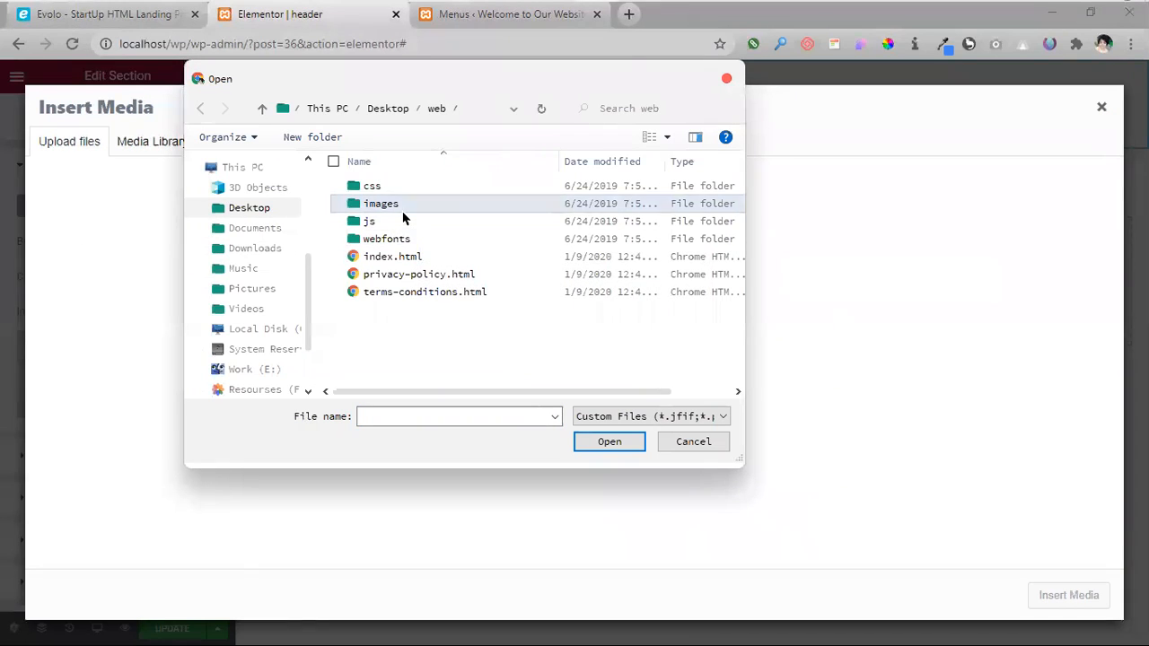
pyautogui.doubleClick(402, 211)
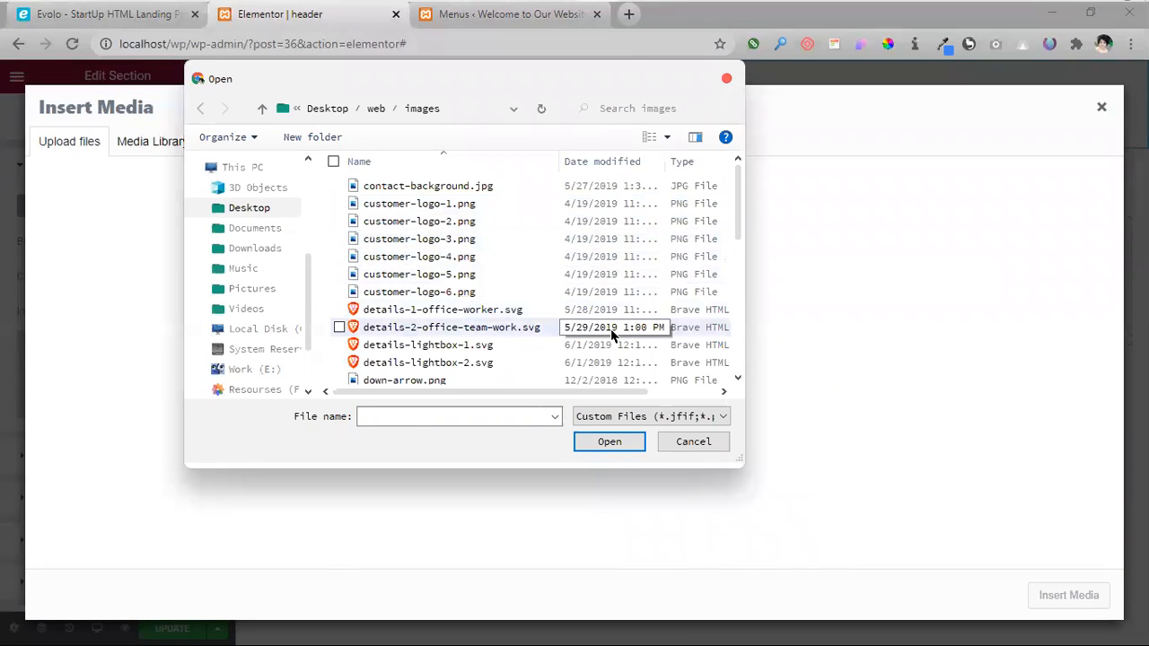
# - Upload ex-header-background.jpg from the images folder and insert it as the header section's background image
pyautogui.keyDown('ctrl'); pyautogui.scroll(1, 610, 335); pyautogui.keyUp('ctrl')
pyautogui.keyDown('ctrl'); pyautogui.scroll(1, 610, 336); pyautogui.keyUp('ctrl')
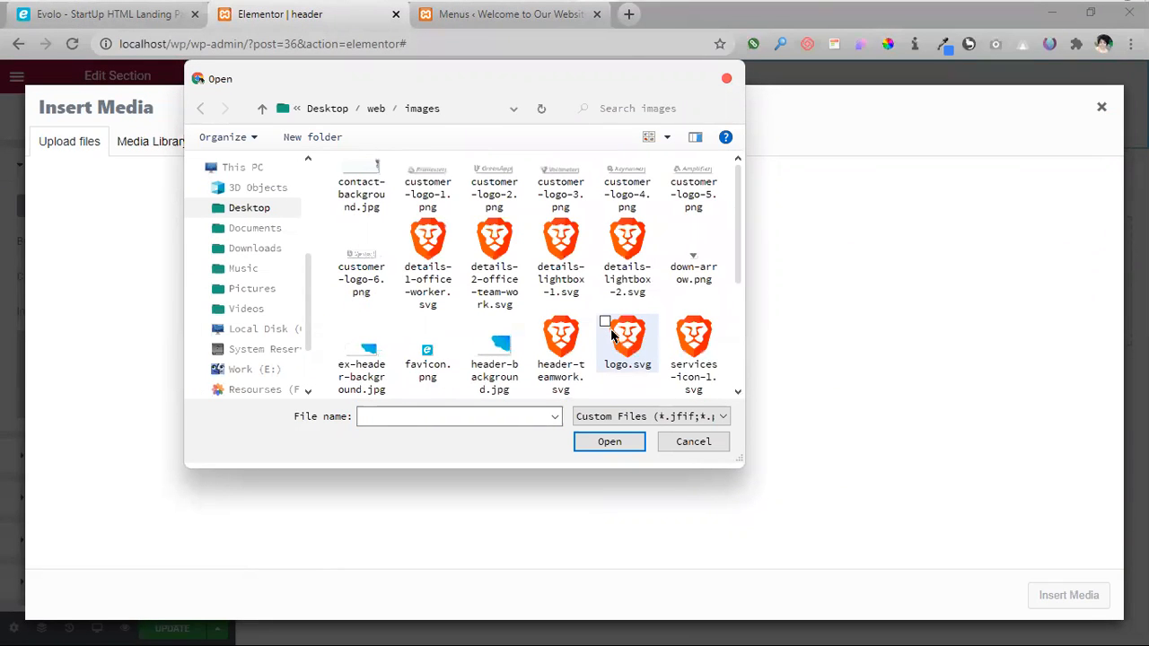
pyautogui.keyDown('ctrl'); pyautogui.scroll(1, 613, 334); pyautogui.keyUp('ctrl')
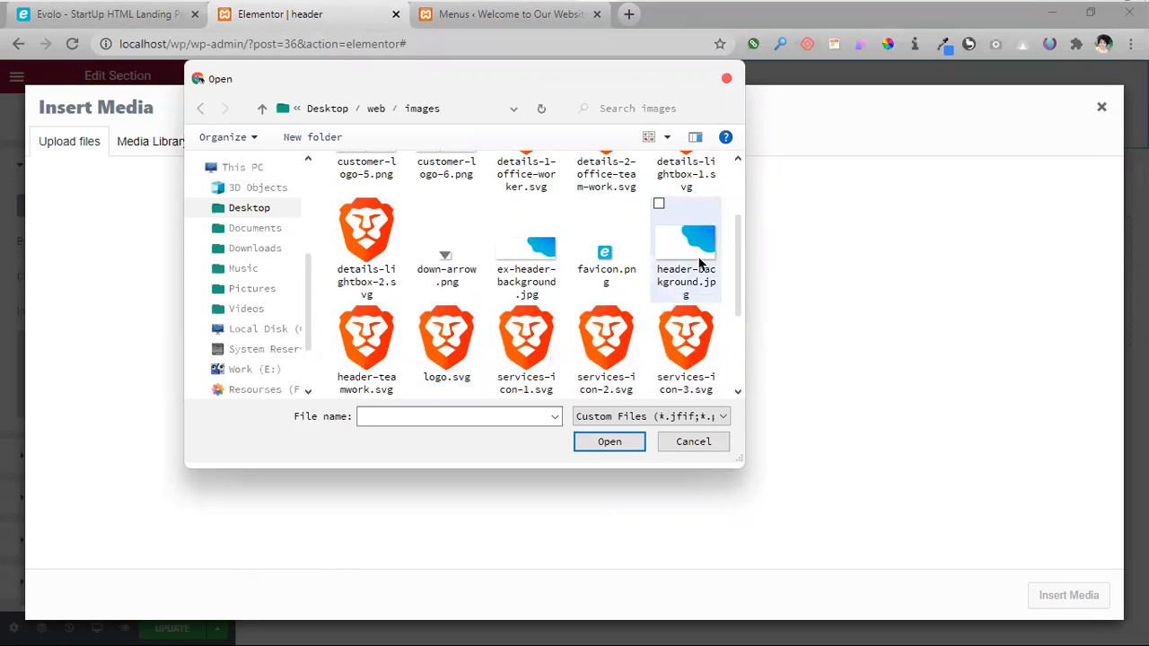
pyautogui.click(524, 266)
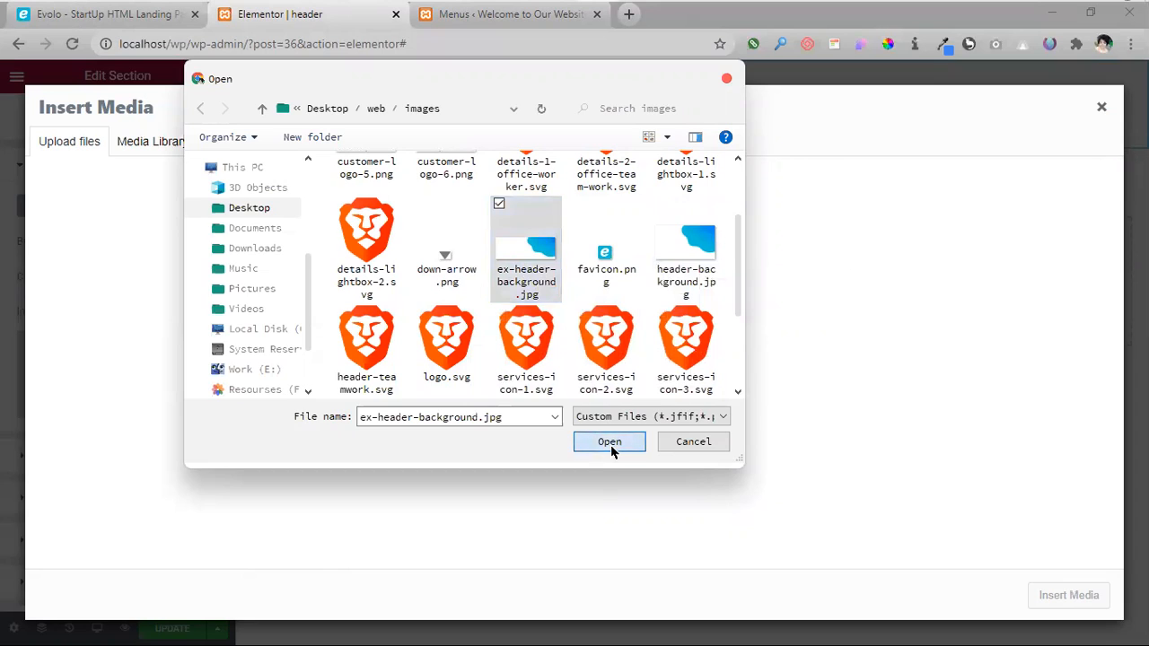
pyautogui.click(611, 443)
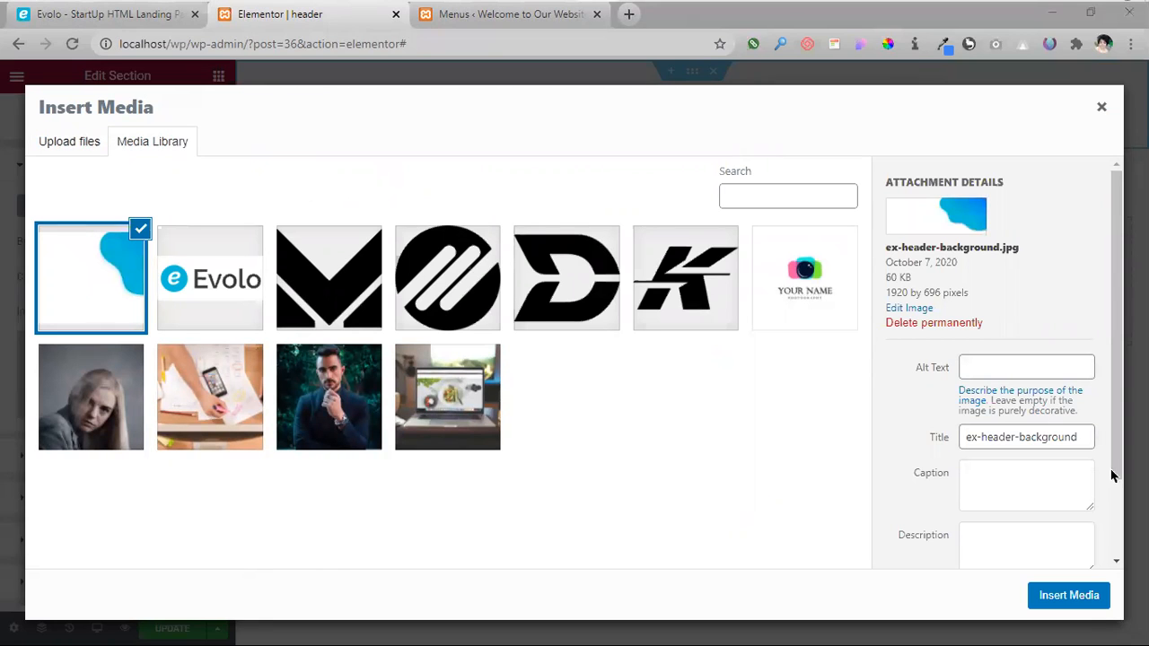
pyautogui.click(1068, 596)
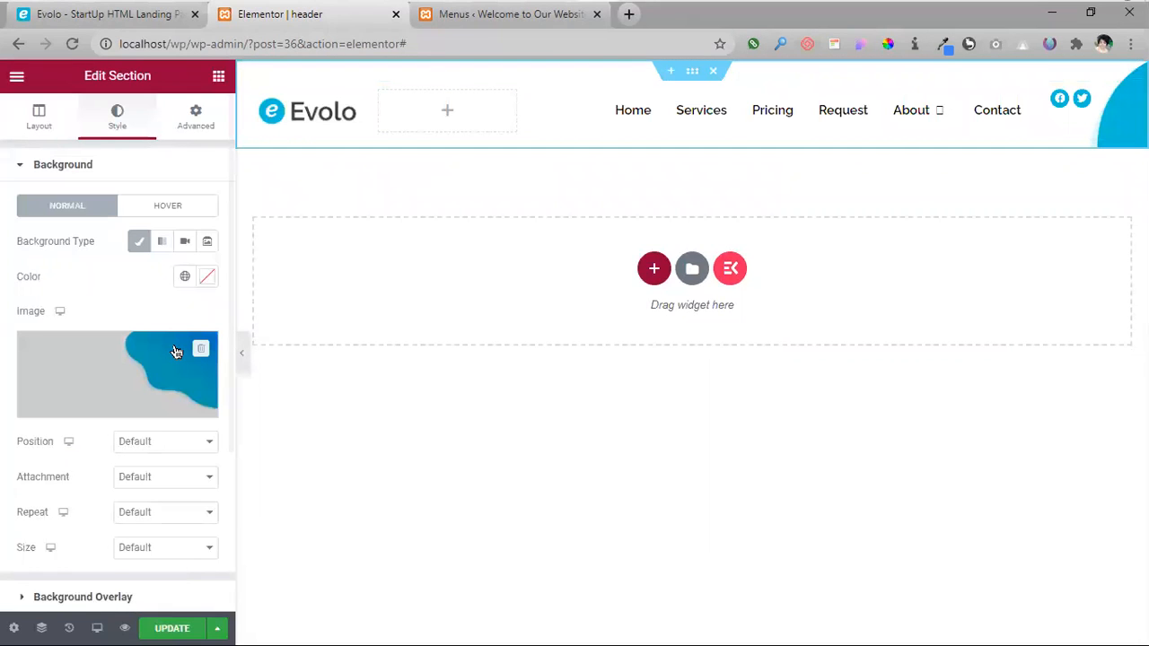
# - Set the background image's position to Center Center and repeat to No-repeat, keeping the attachment at Default
pyautogui.click(157, 443)
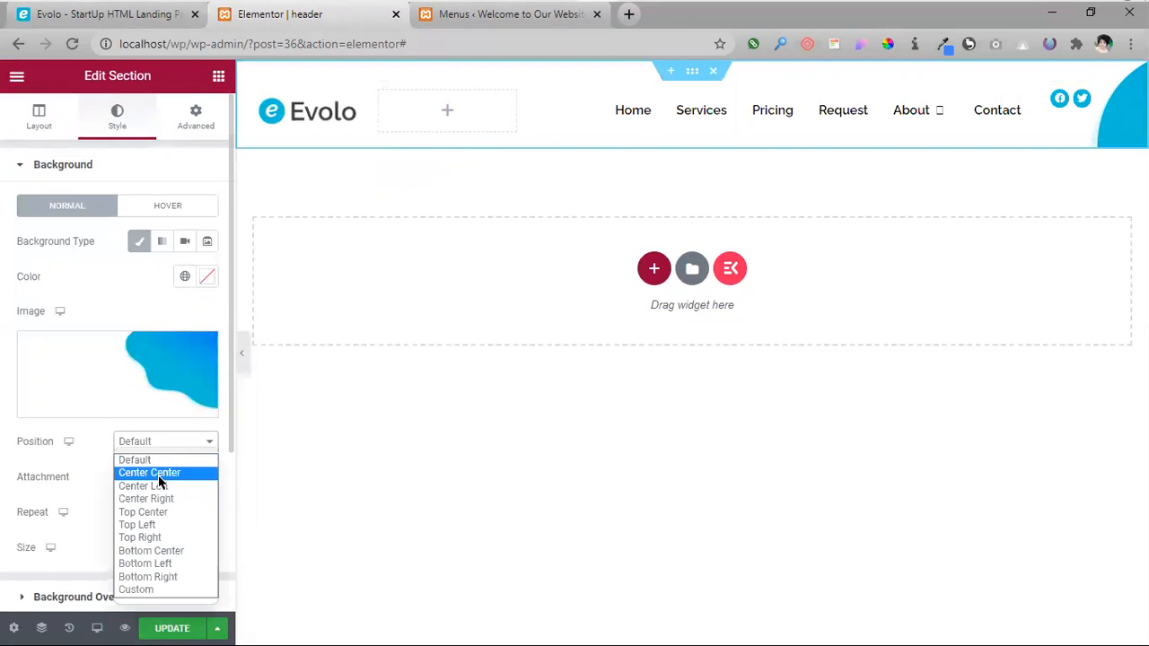
pyautogui.click(166, 474)
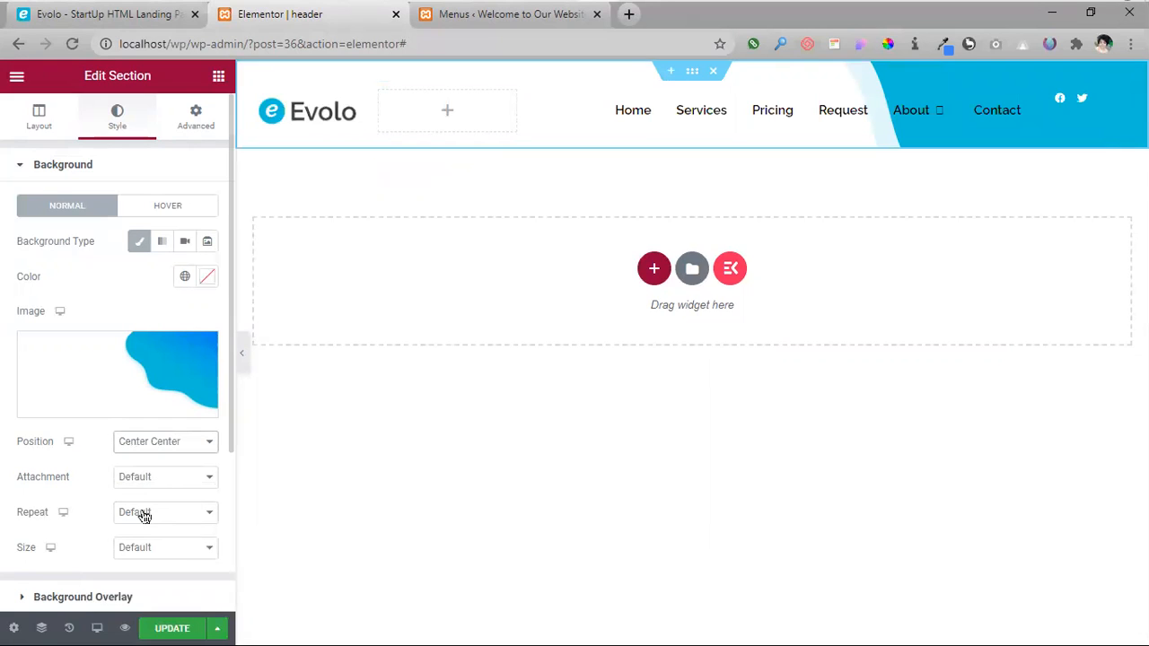
pyautogui.click(162, 479)
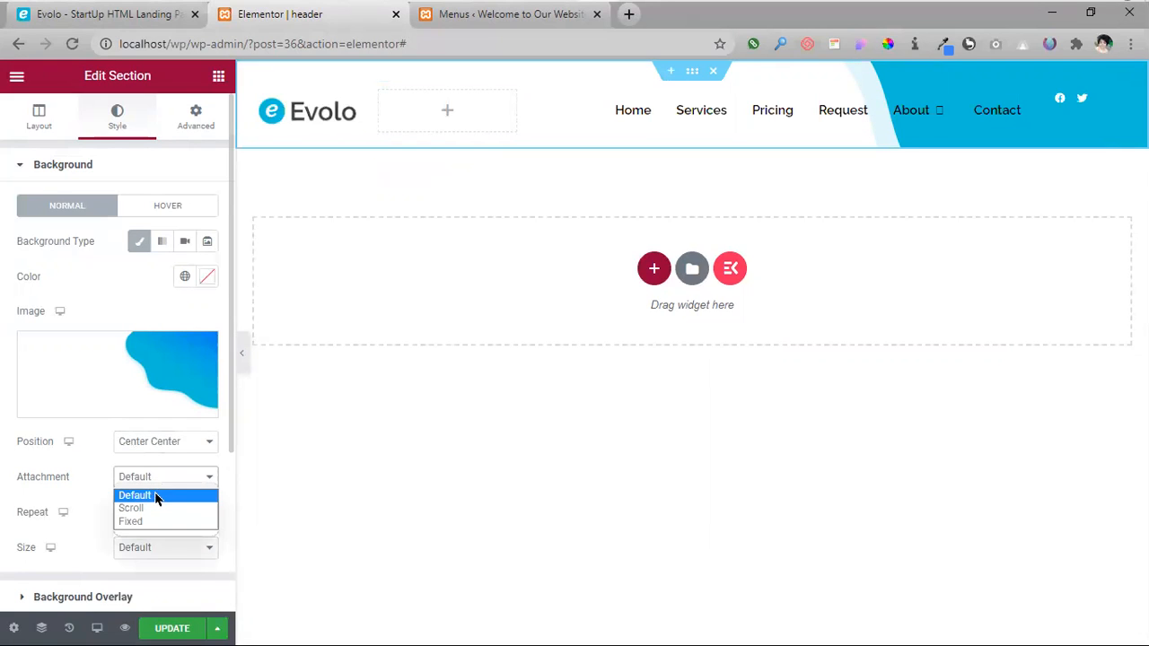
pyautogui.click(159, 492)
pyautogui.click(153, 513)
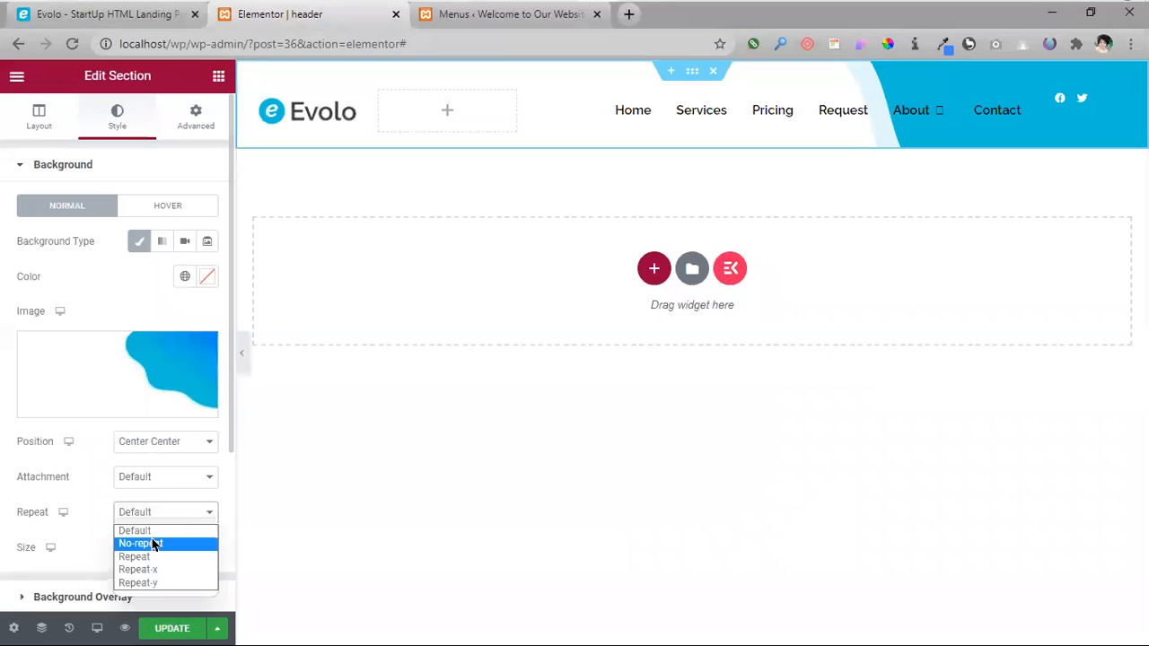
pyautogui.click(152, 543)
pyautogui.scroll(-1, 165, 525)
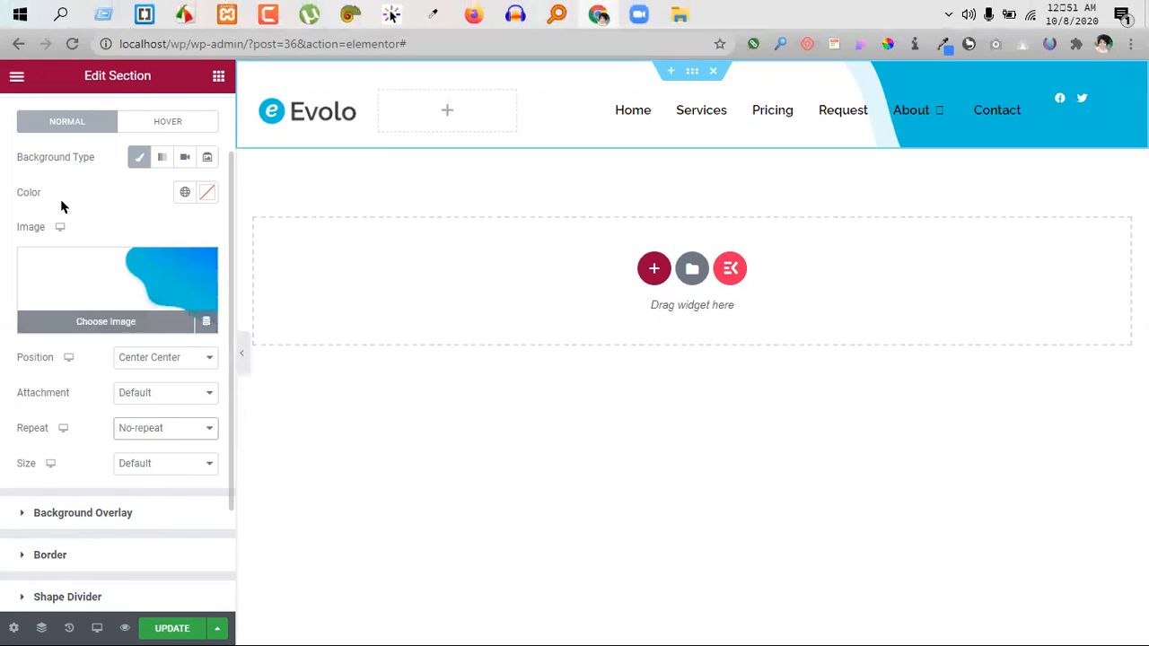
# - Compare the header background with the Evolo template page and set the background image's size to Cover
pyautogui.click(114, 16)
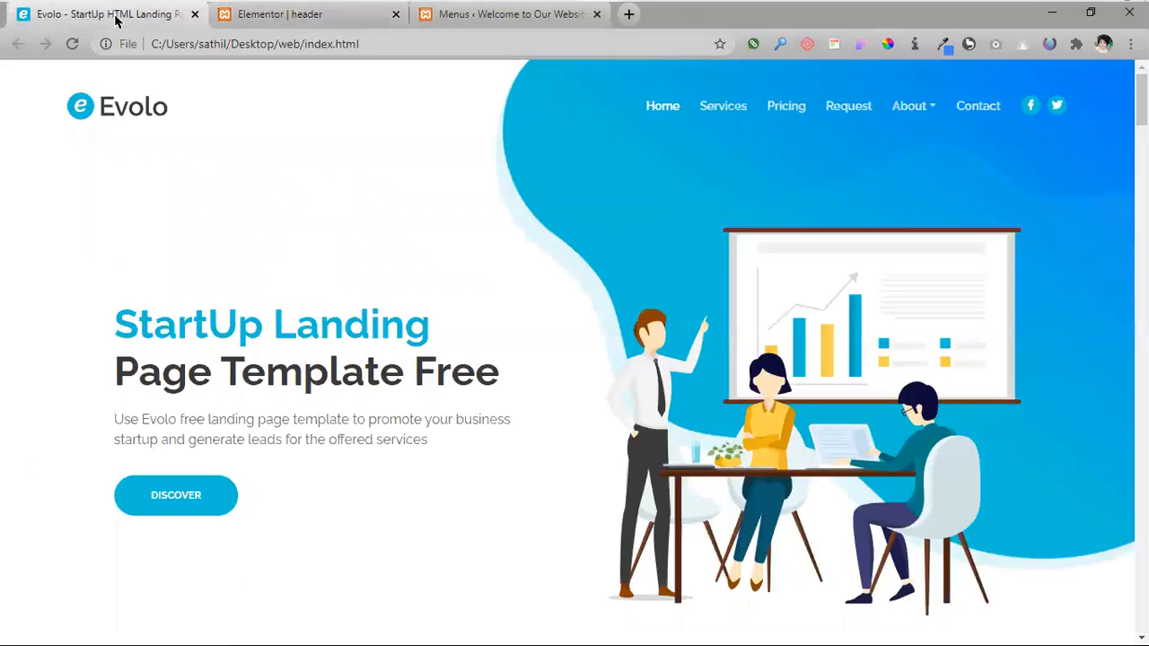
pyautogui.click(238, 16)
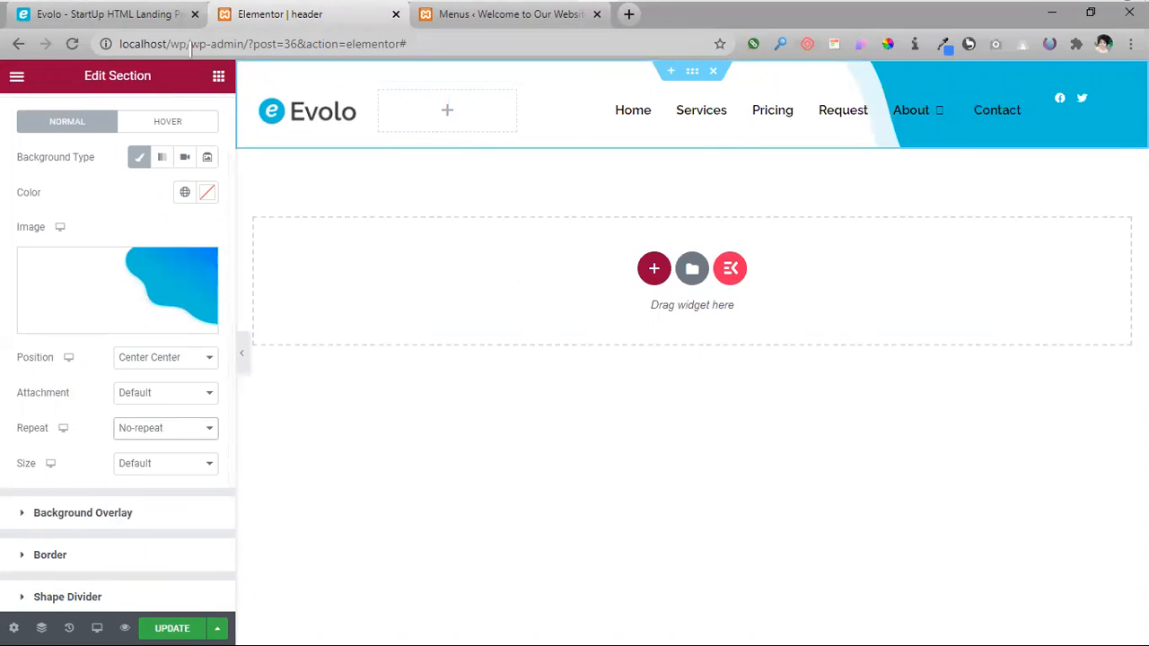
pyautogui.click(108, 14)
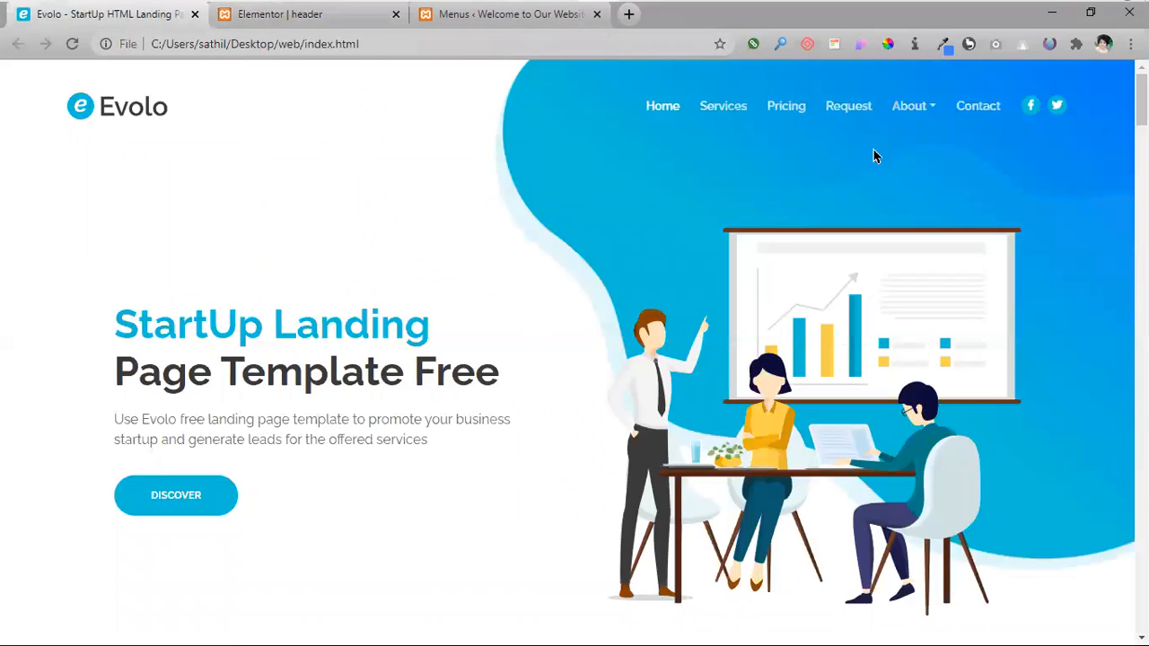
pyautogui.click(305, 16)
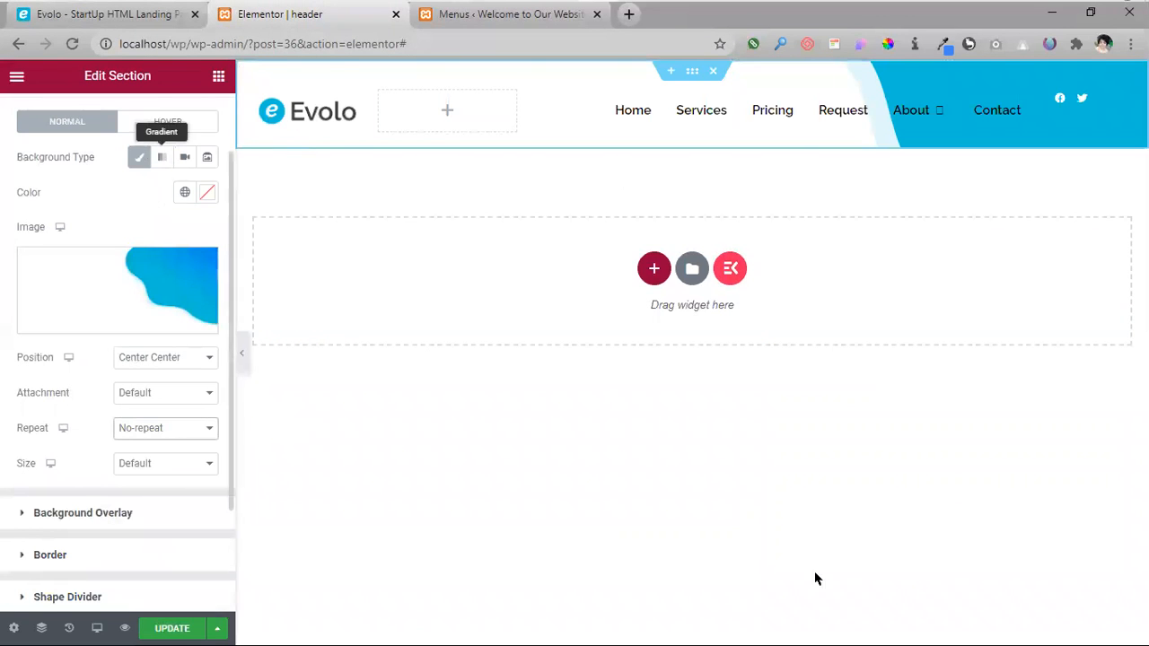
pyautogui.click(183, 464)
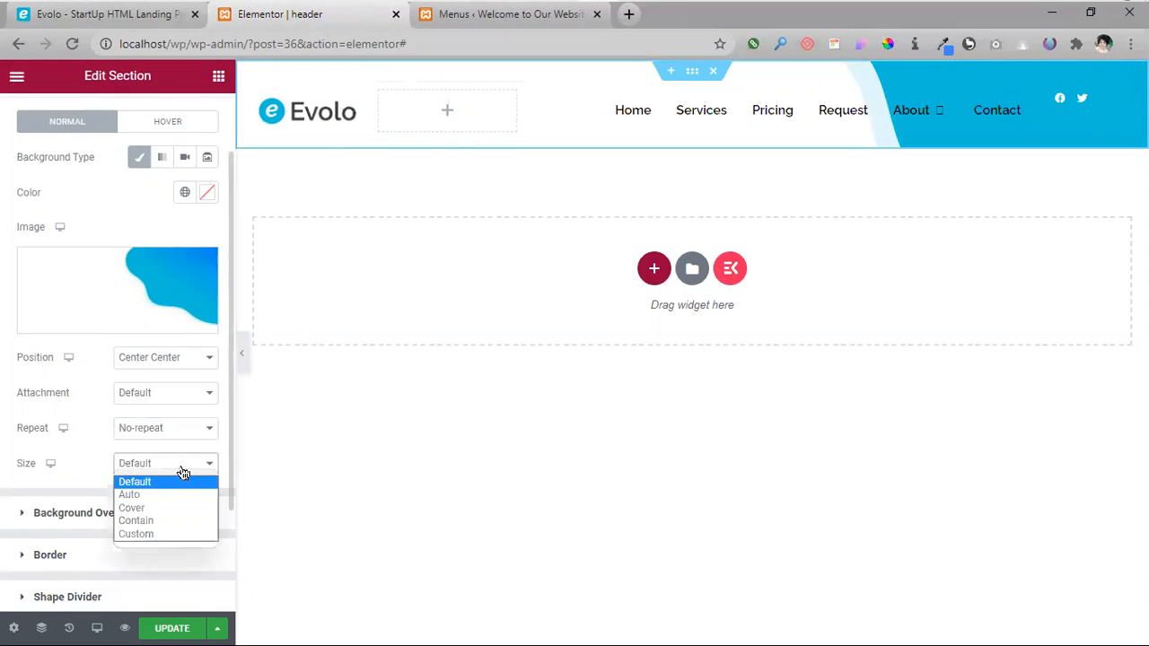
pyautogui.click(175, 508)
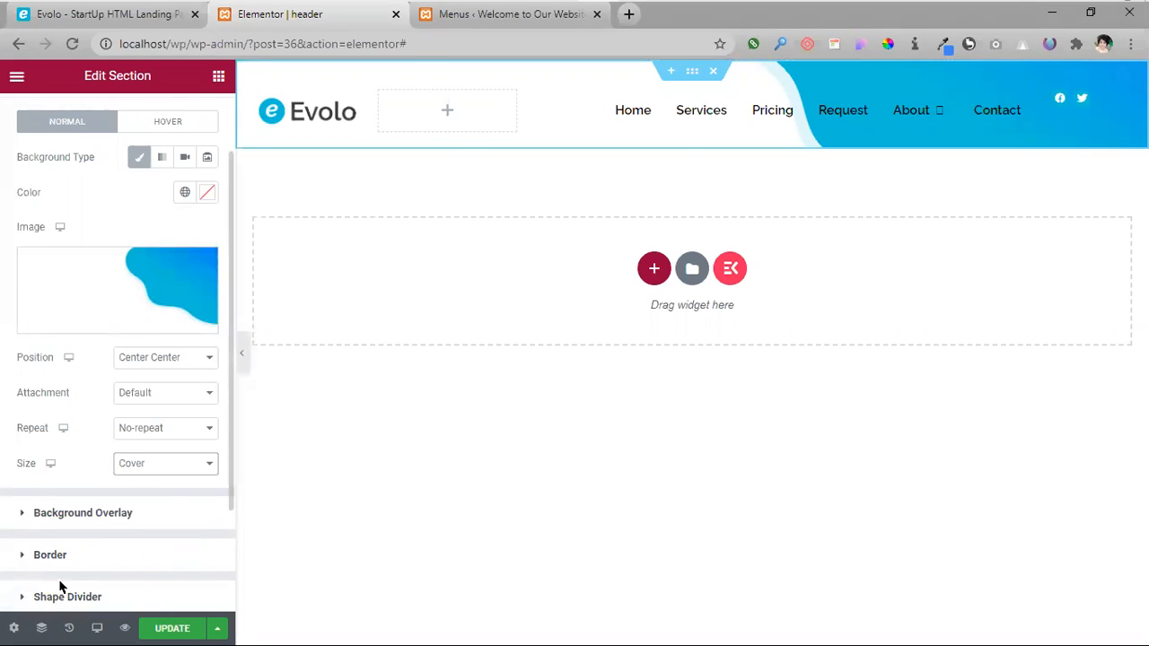
# - Remove the background image from the header section
pyautogui.scroll(-2, 63, 575)
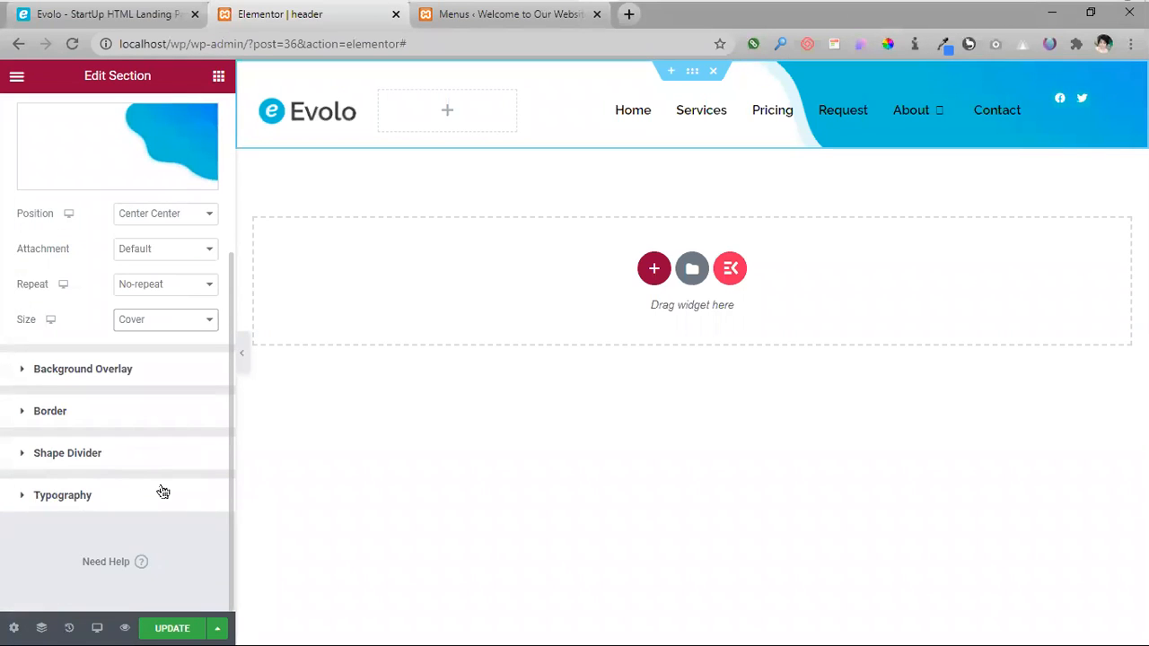
pyautogui.scroll(3, 162, 492)
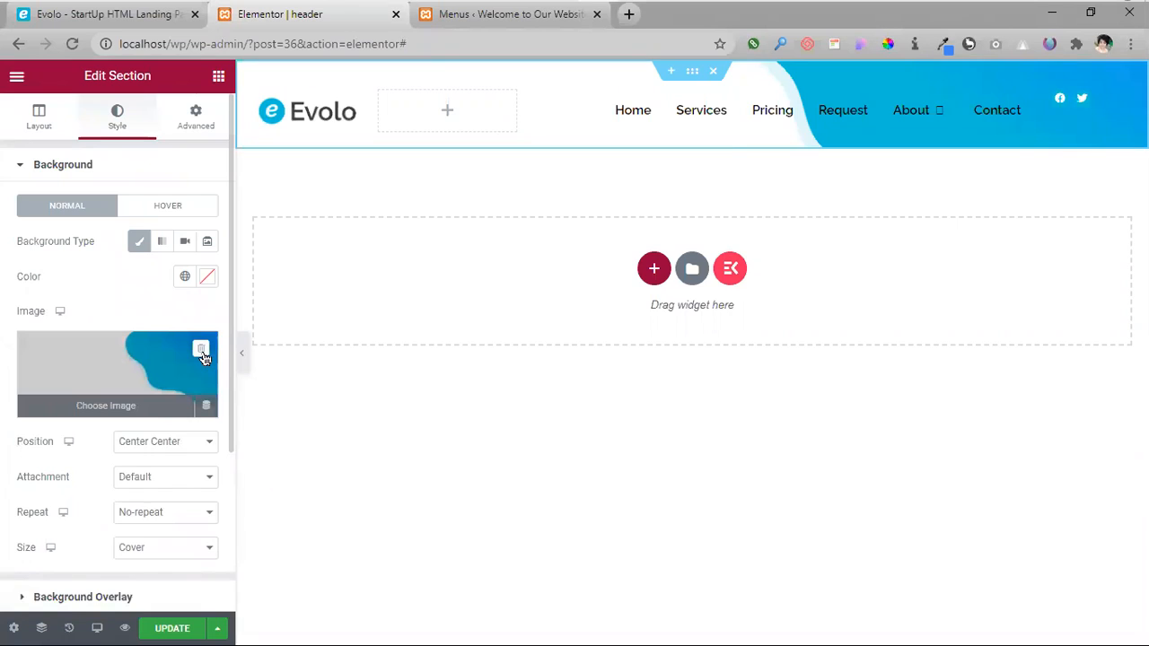
pyautogui.click(201, 352)
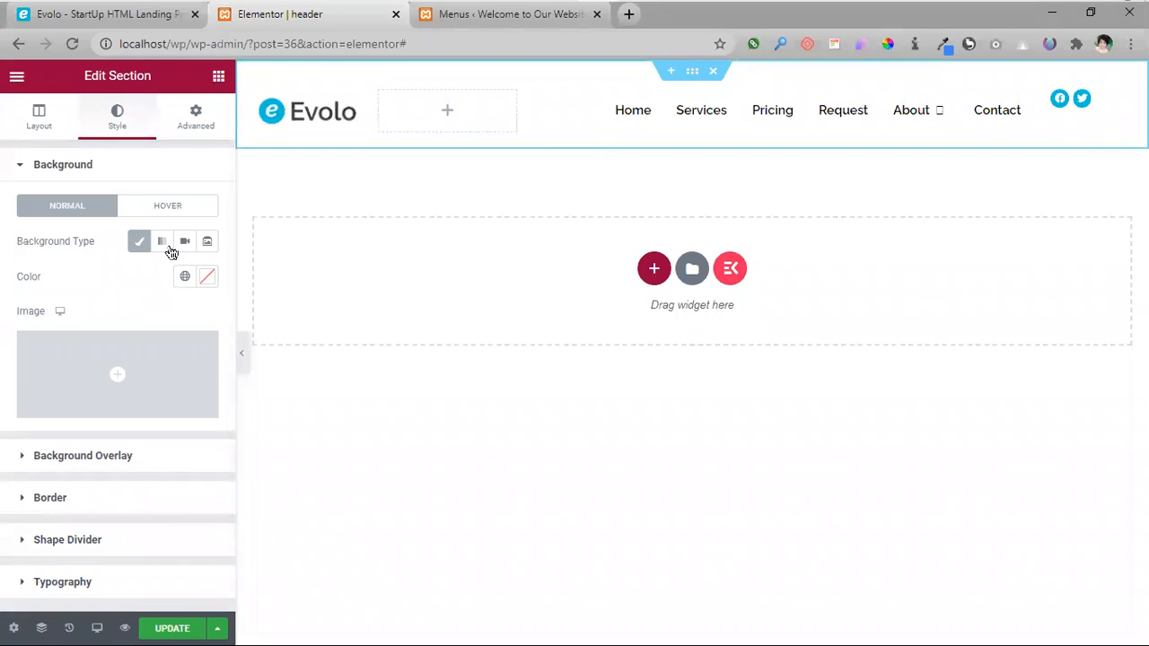
# - Try a Spacer widget with 10 px of space above the header's social icons and delete it again
pyautogui.click(1121, 100)
pyautogui.click(220, 81)
pyautogui.moveTo(179, 473); pyautogui.dragTo(1077, 106)
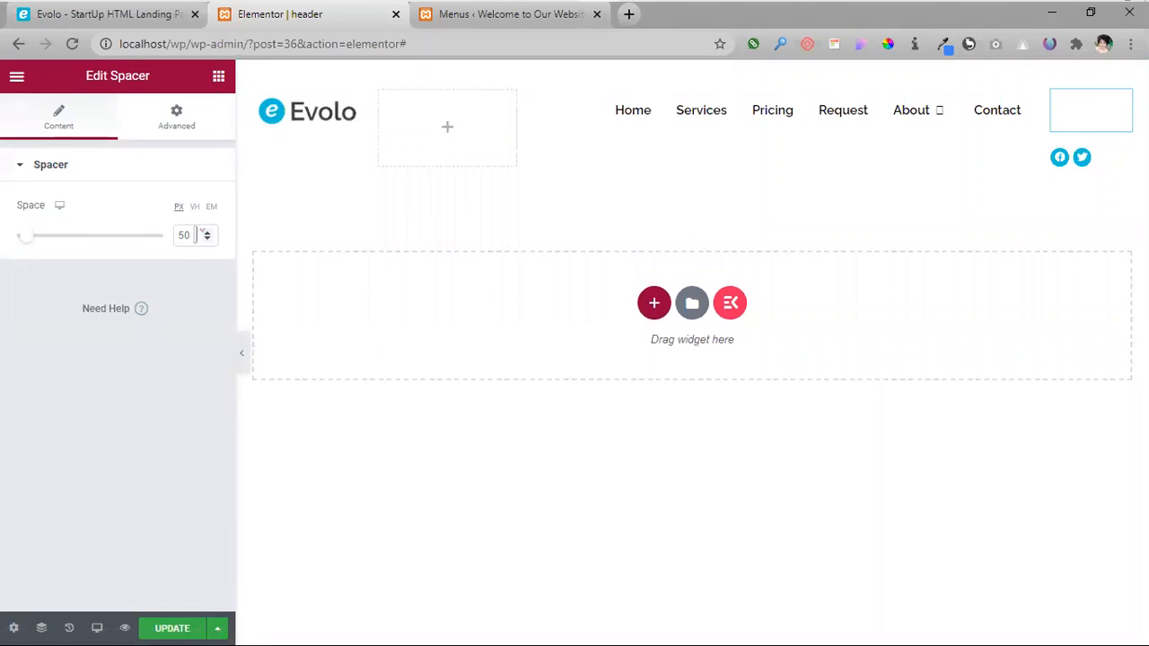
pyautogui.moveTo(28, 243); pyautogui.dragTo(6, 244)
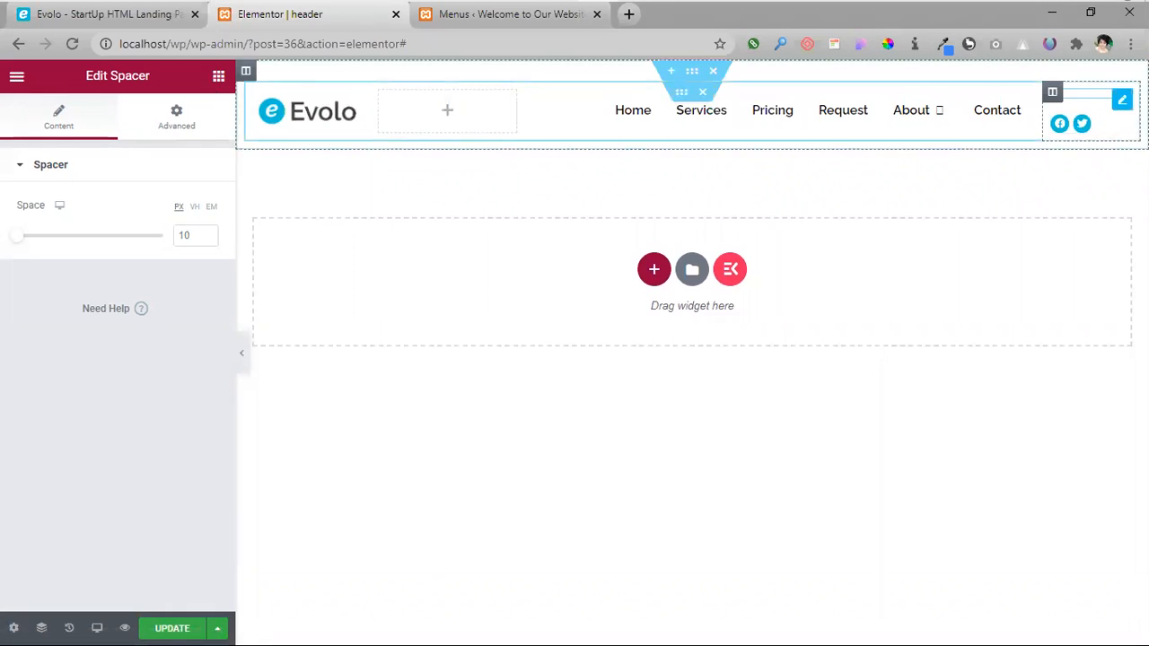
pyautogui.rightClick(1086, 101)
pyautogui.click(1077, 333)
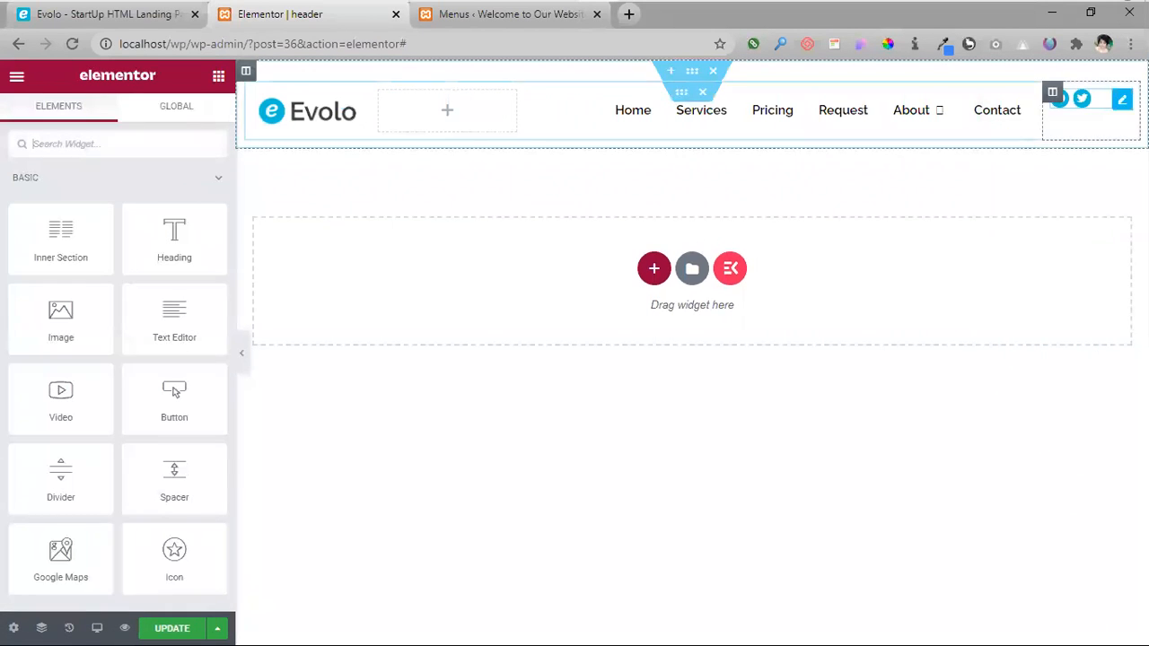
# - Unlink the Social Icons widget's margin values and set its top margin to 12 px
pyautogui.click(196, 117)
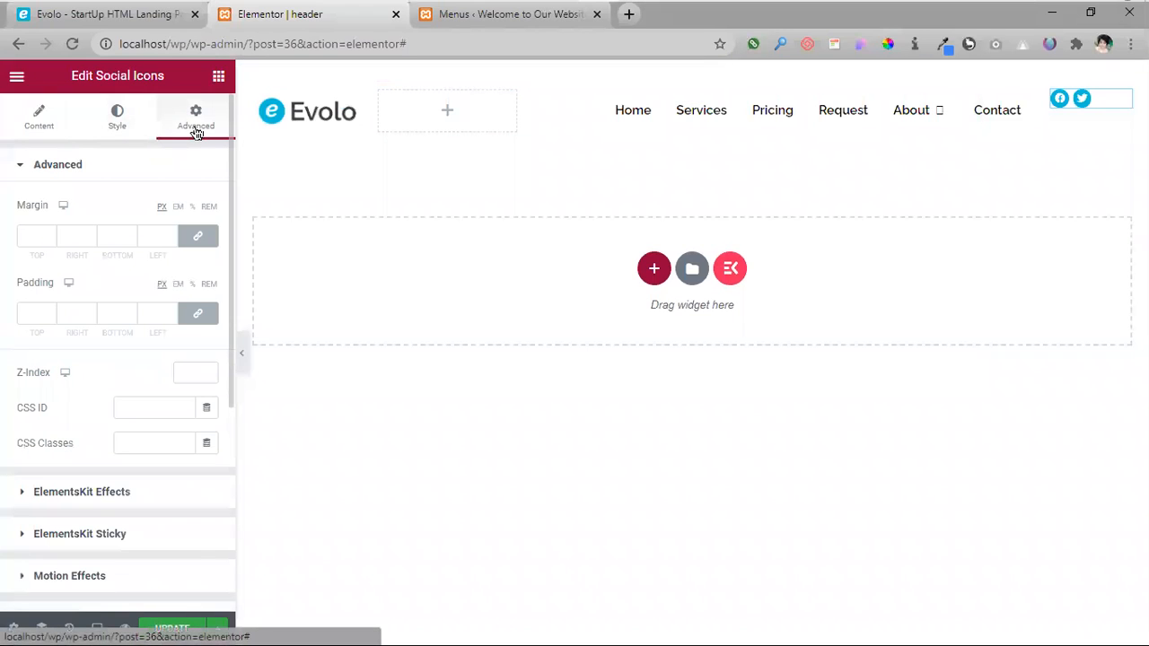
pyautogui.click(198, 237)
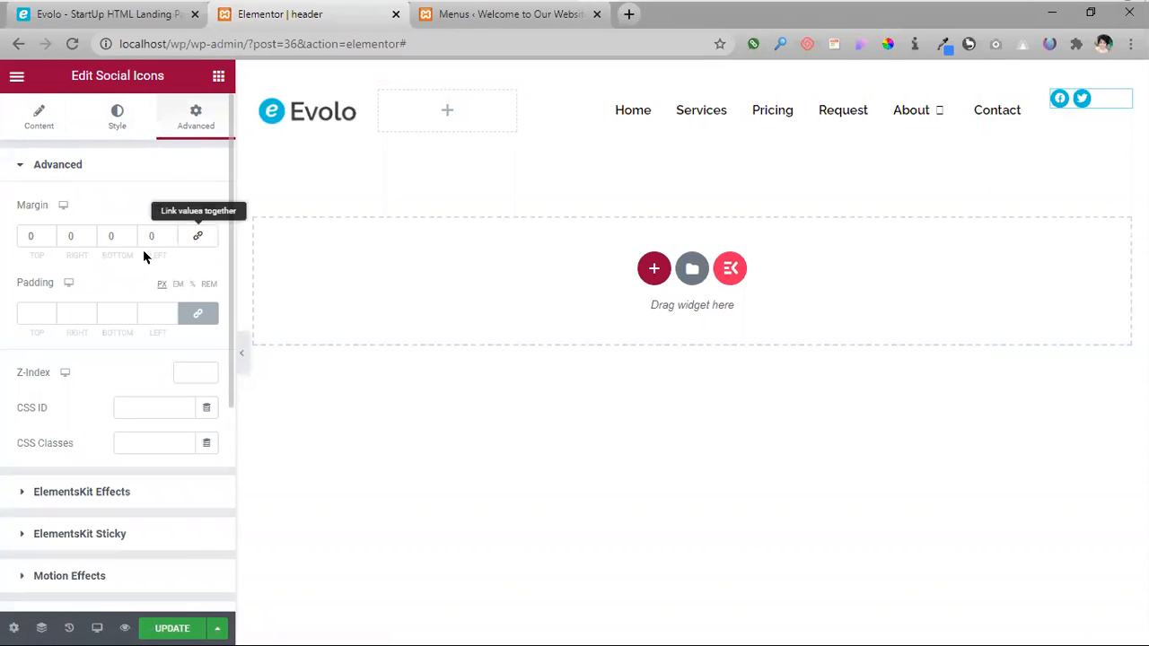
pyautogui.click(27, 236)
pyautogui.write('1')
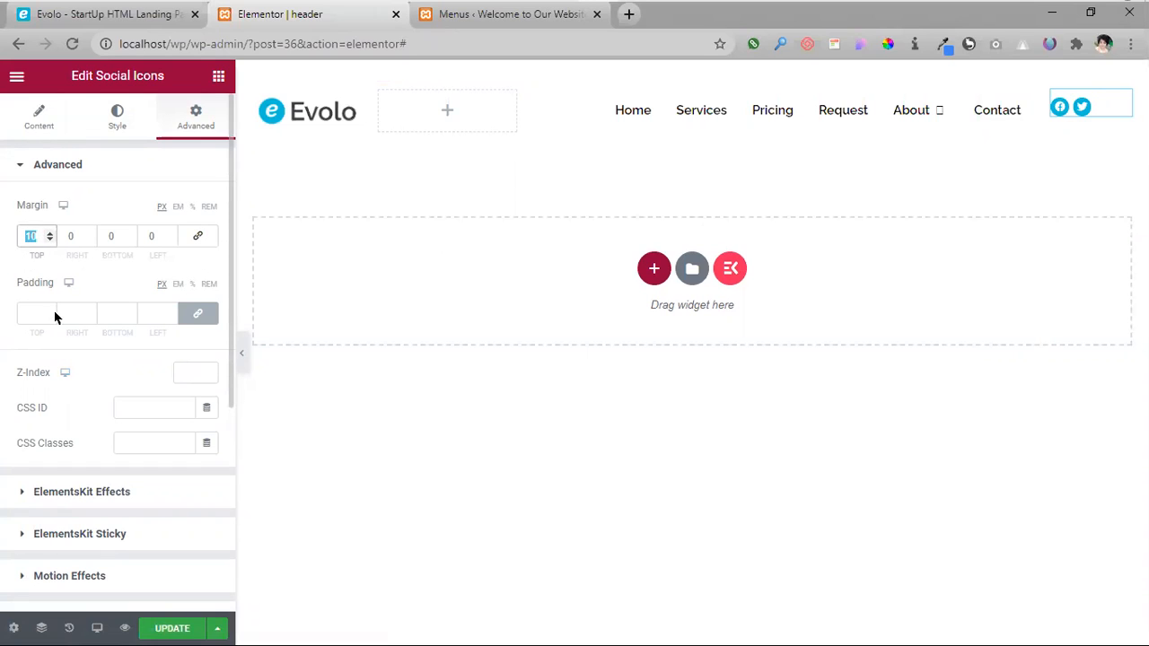
pyautogui.write('12')
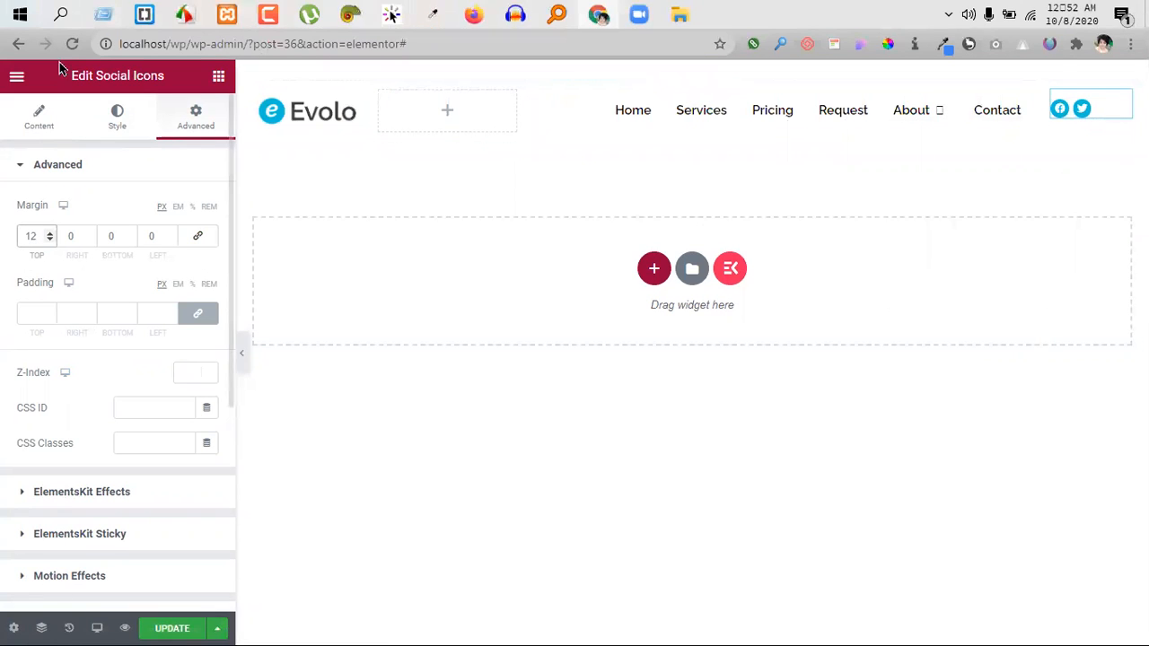
# - Check the social icons against the Evolo template and set their icon size to 14
pyautogui.click(72, 14)
pyautogui.click(72, 43)
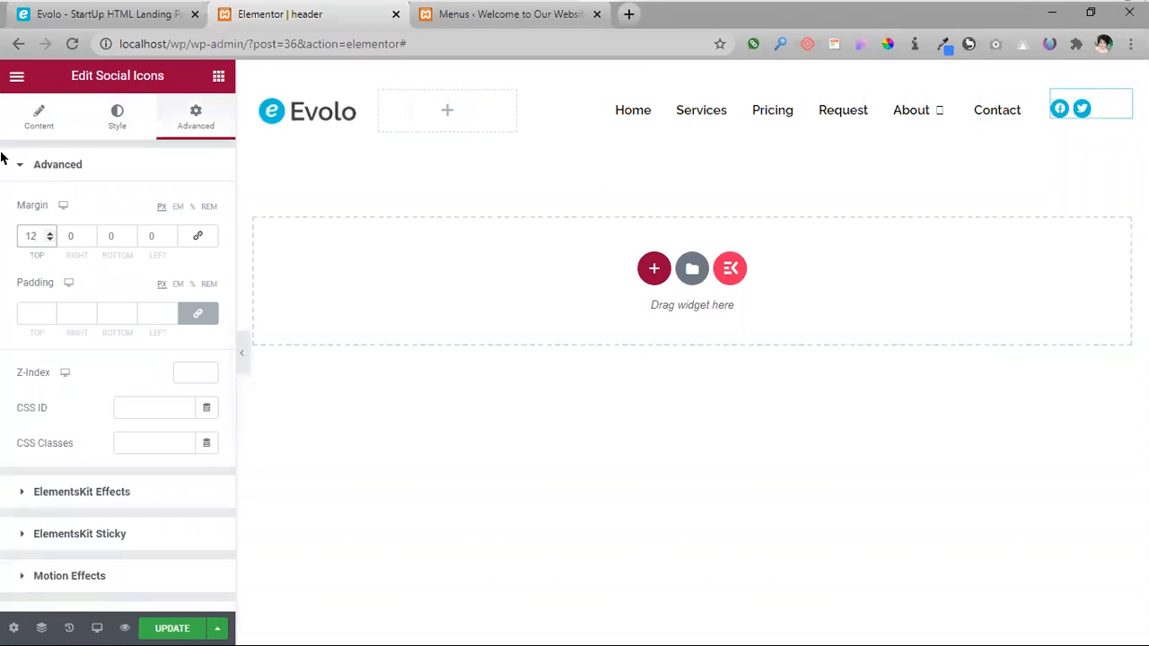
pyautogui.click(117, 117)
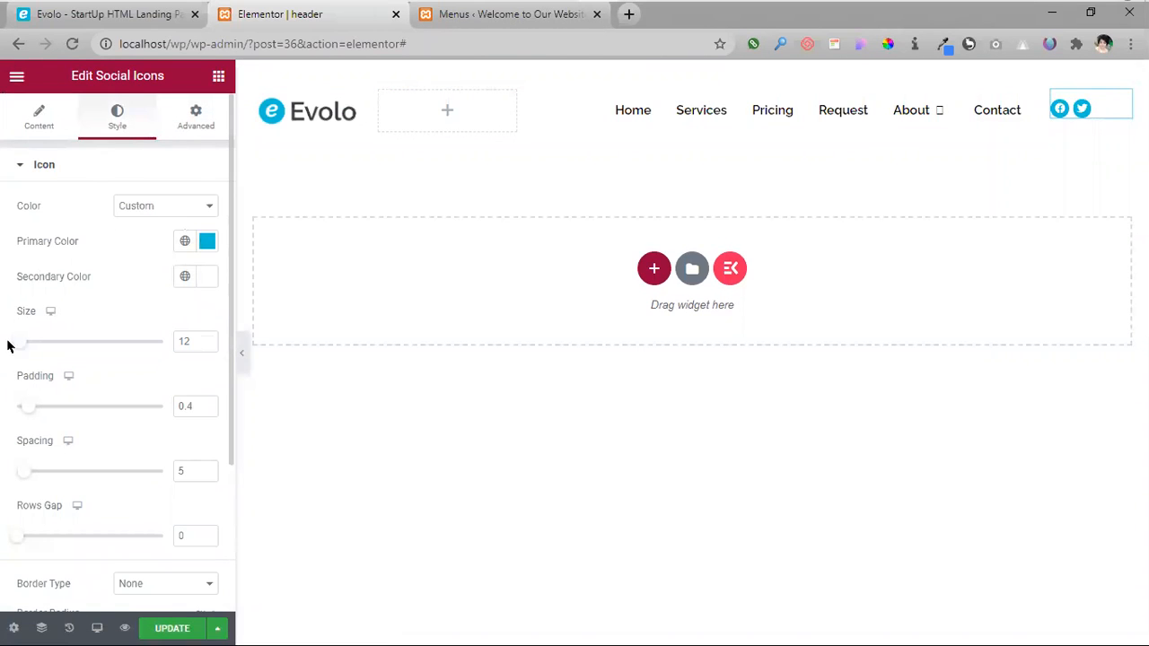
pyautogui.click(208, 338)
pyautogui.click(208, 338)
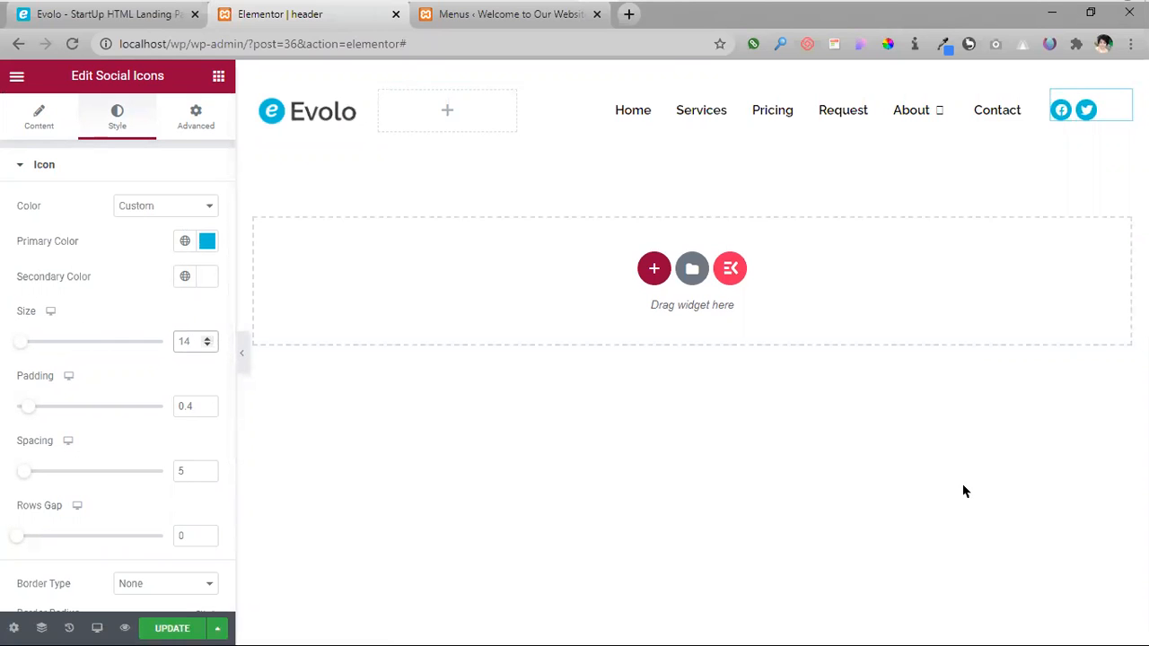
# - Set the Social Icons widget's icon size to 15 and its top margin to 11 px
pyautogui.click(264, 484)
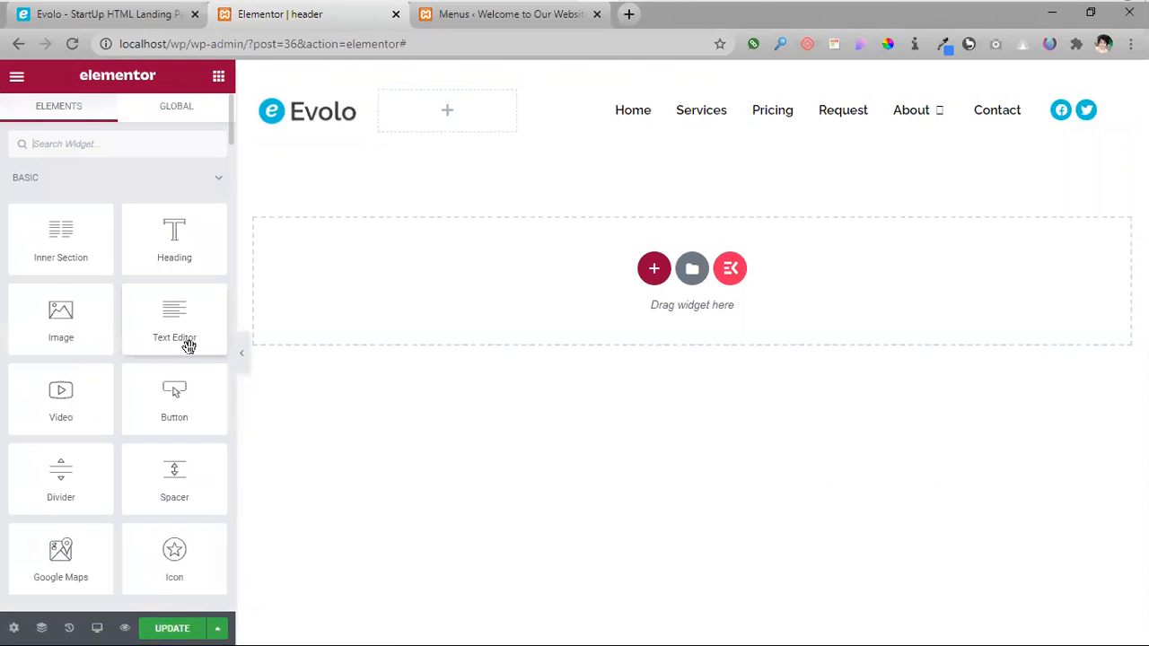
pyautogui.click(1104, 109)
pyautogui.click(207, 338)
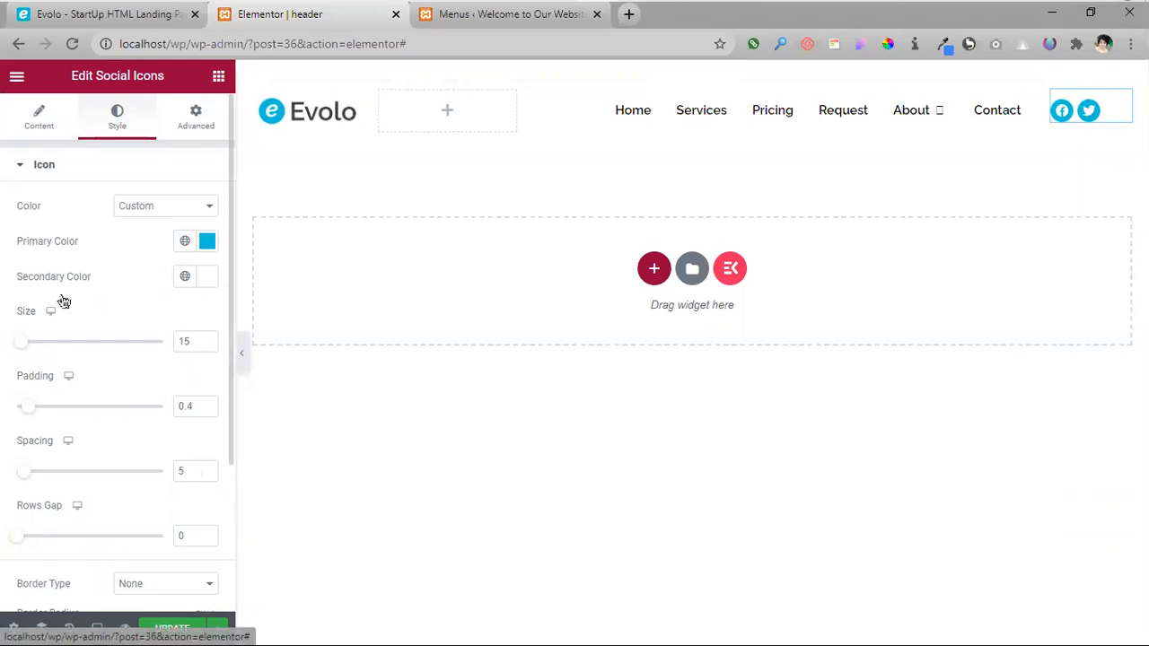
pyautogui.click(196, 117)
pyautogui.click(50, 240)
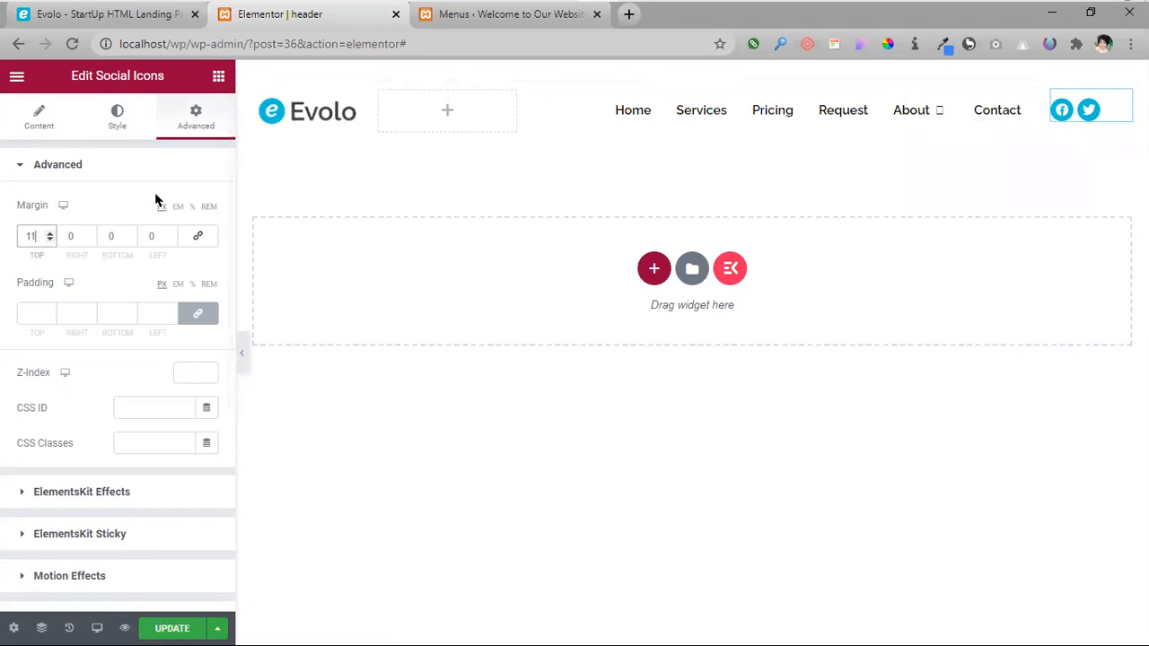
# - Try icon size 16, return the social icons to size 15 and set the spacing between them to 12
pyautogui.click(117, 116)
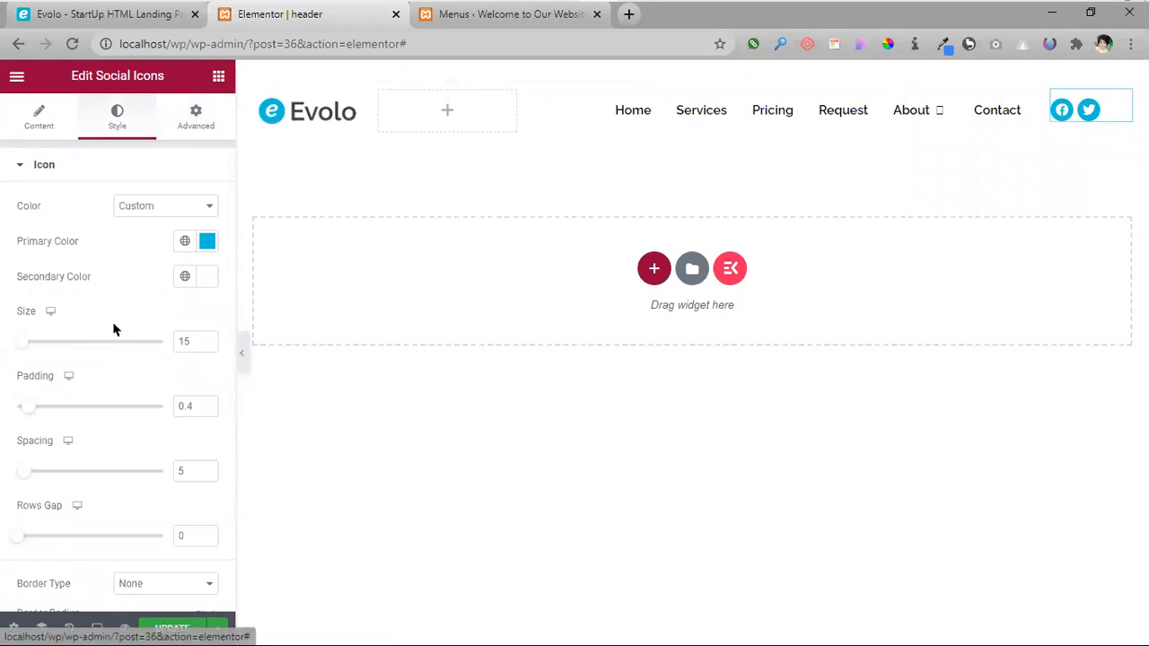
pyautogui.click(207, 341)
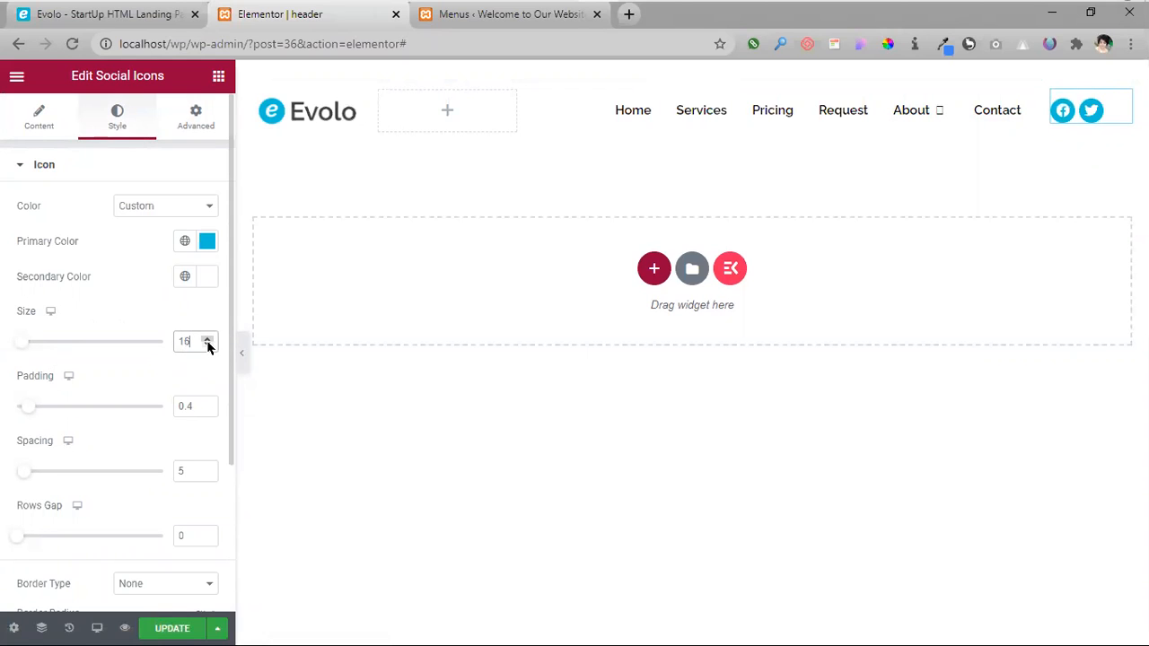
pyautogui.click(207, 346)
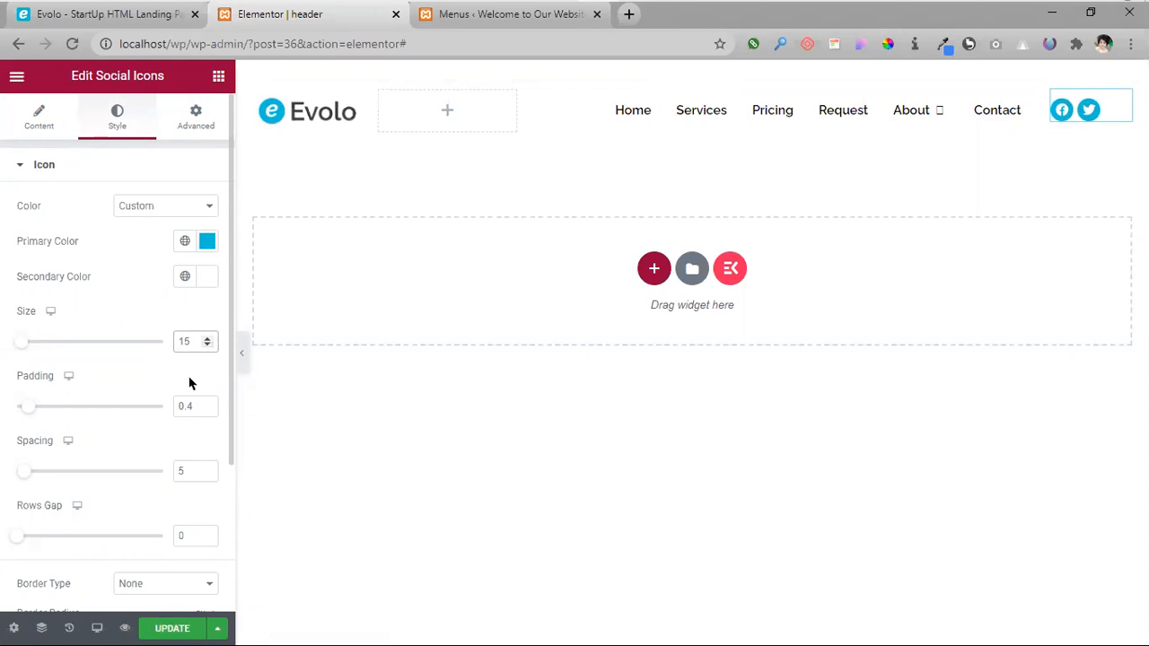
pyautogui.click(208, 467)
pyautogui.click(208, 468)
pyautogui.click(212, 467)
pyautogui.click(211, 467)
pyautogui.click(211, 468)
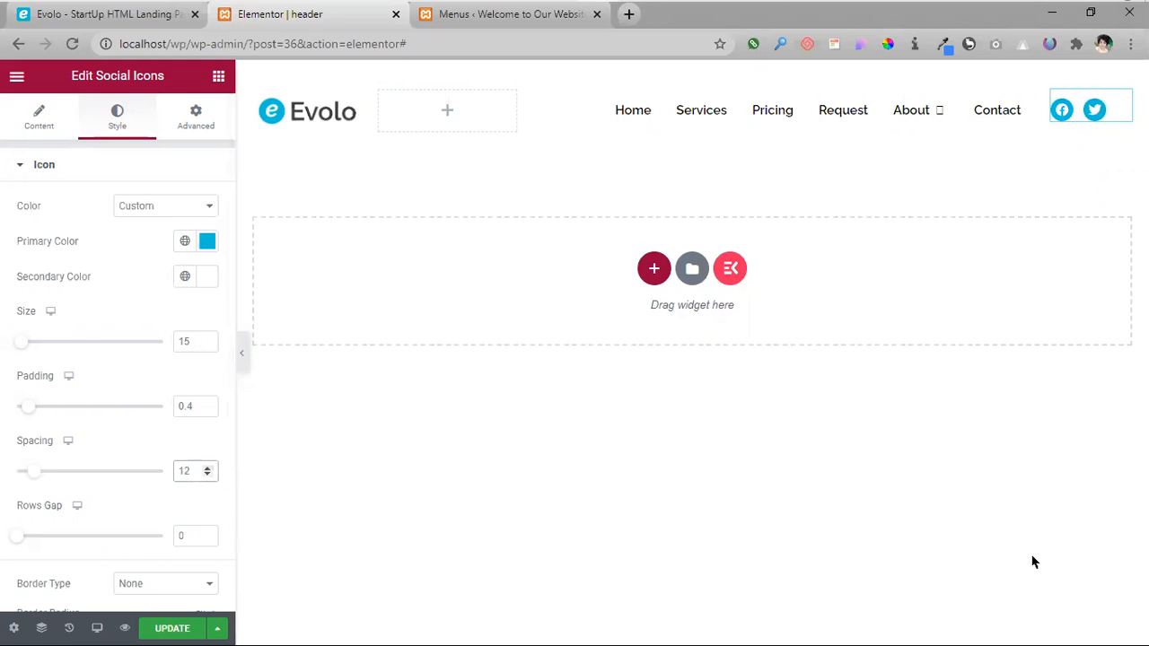
# - Preview the header without the editing panel, including the About submenu, and compare it with the Evolo template
pyautogui.click(244, 359)
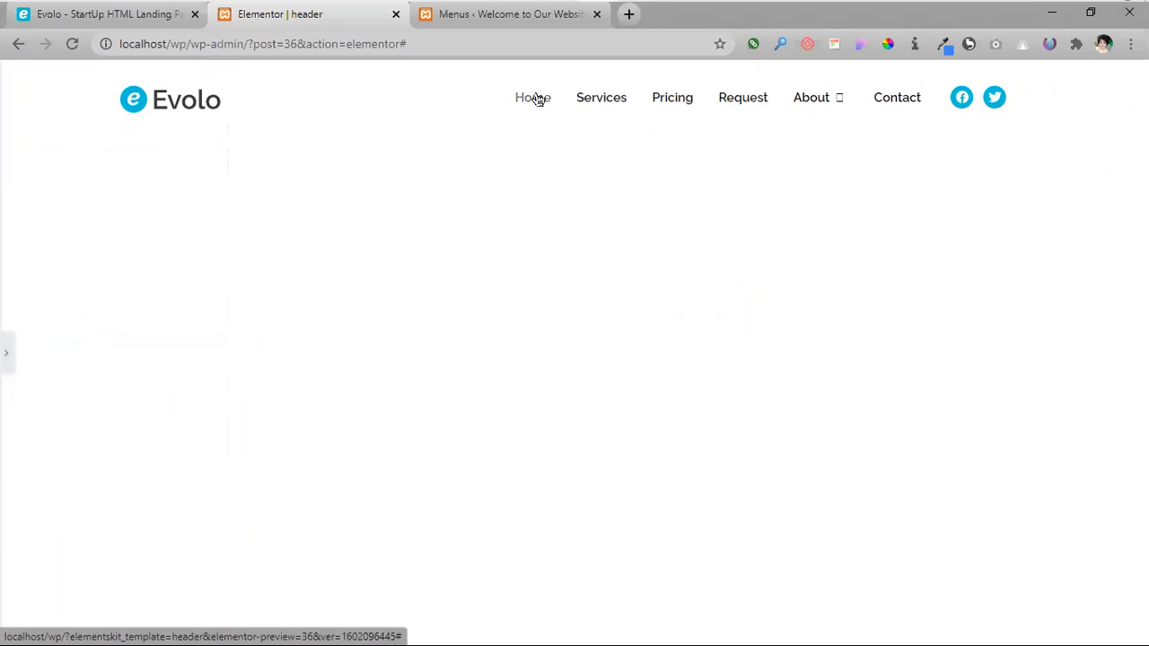
pyautogui.moveTo(830, 141)
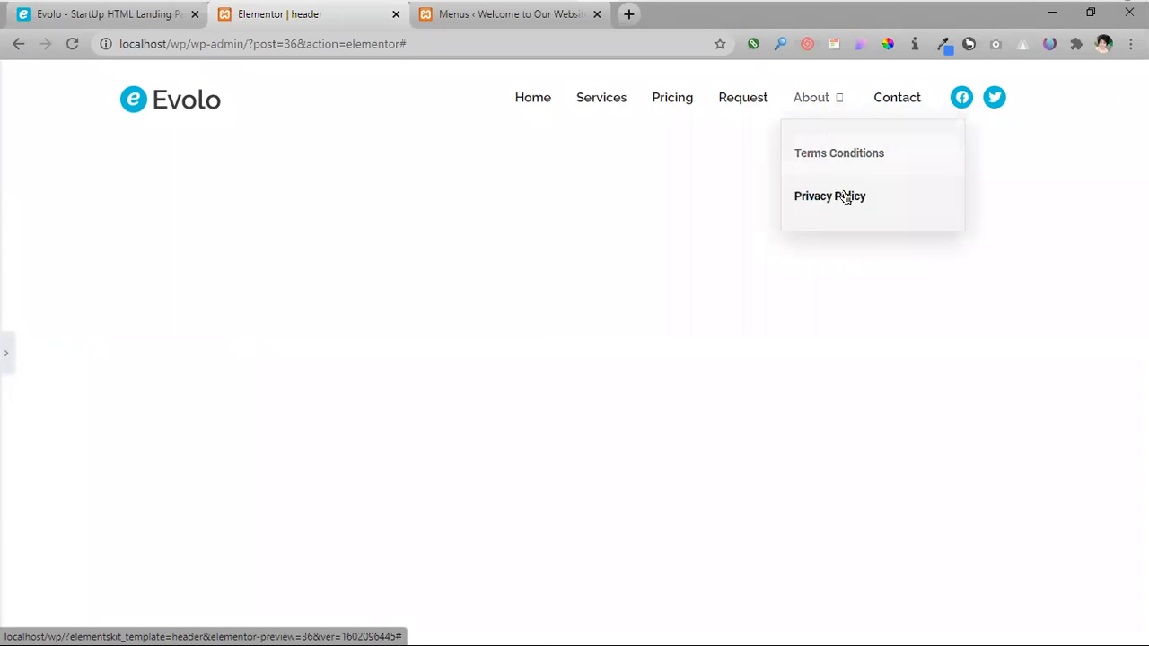
pyautogui.click(139, 13)
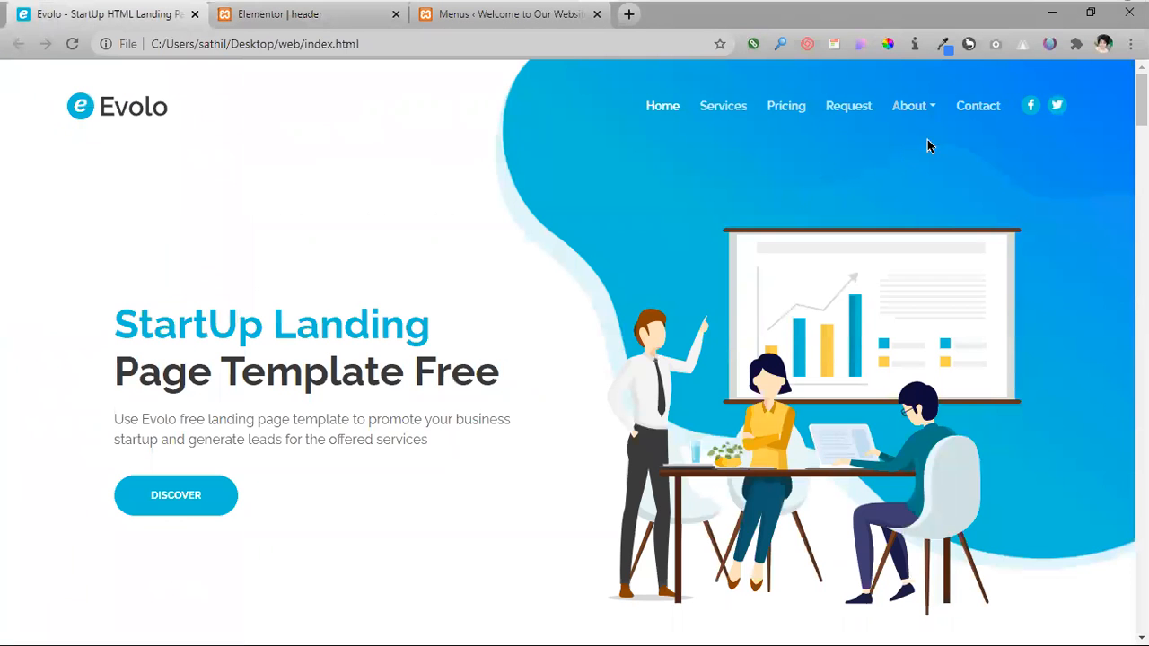
pyautogui.click(330, 27)
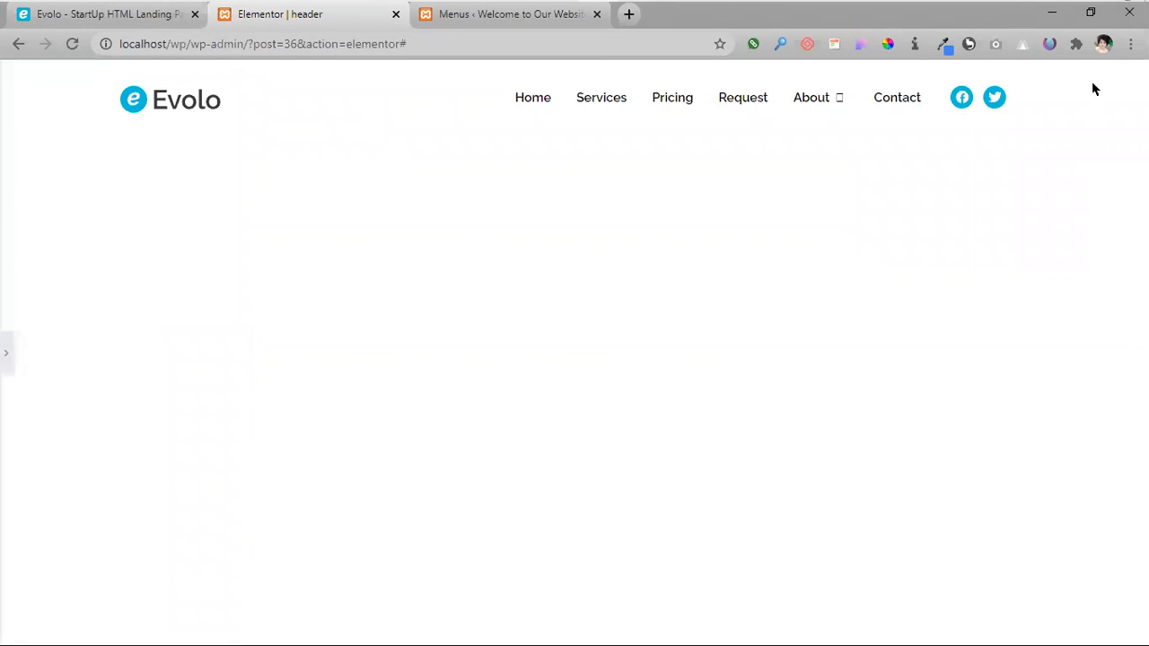
pyautogui.click(6, 359)
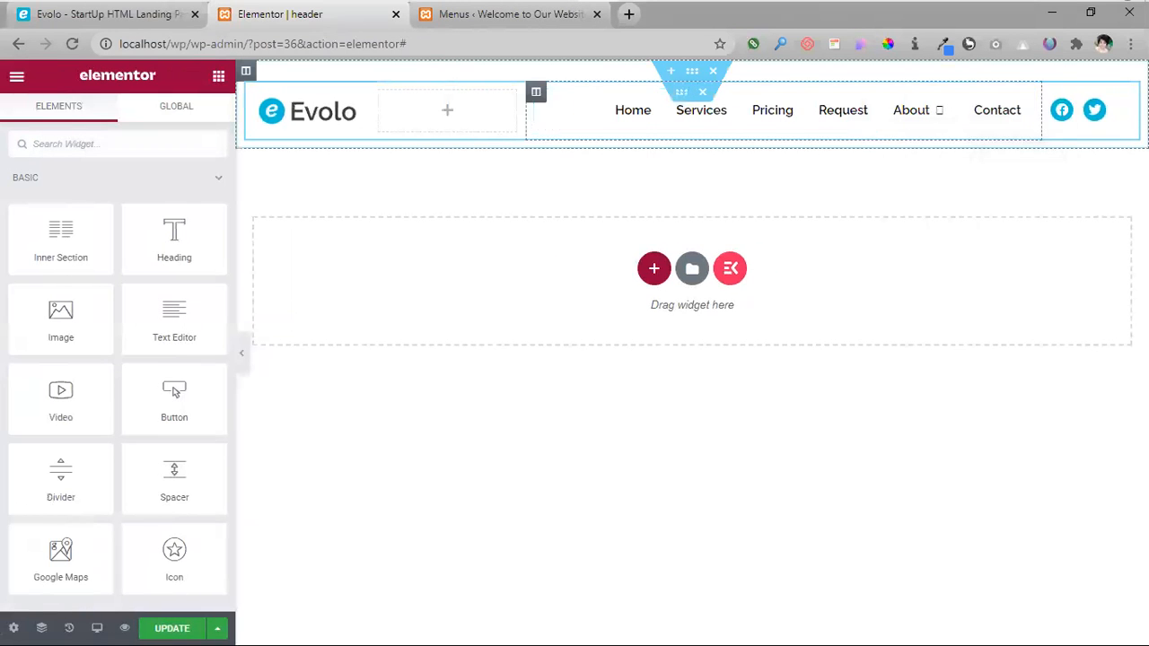
# - Review the Nav Menu widget's menu item style and typography settings and open its submenu item style settings
pyautogui.click(1027, 105)
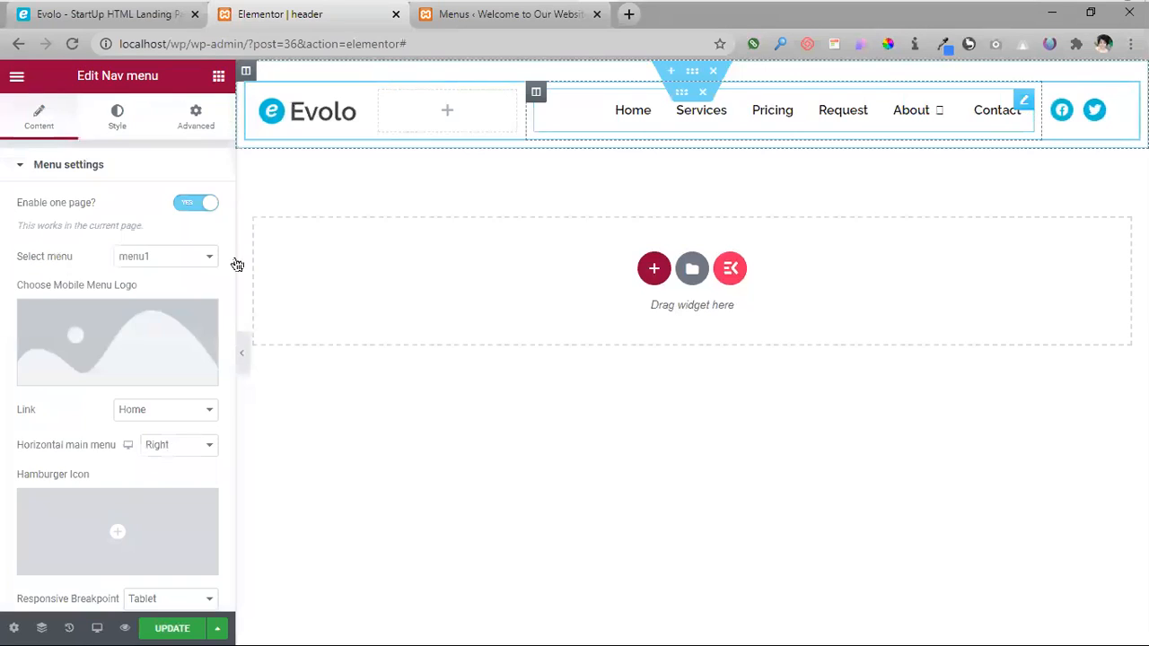
pyautogui.click(111, 124)
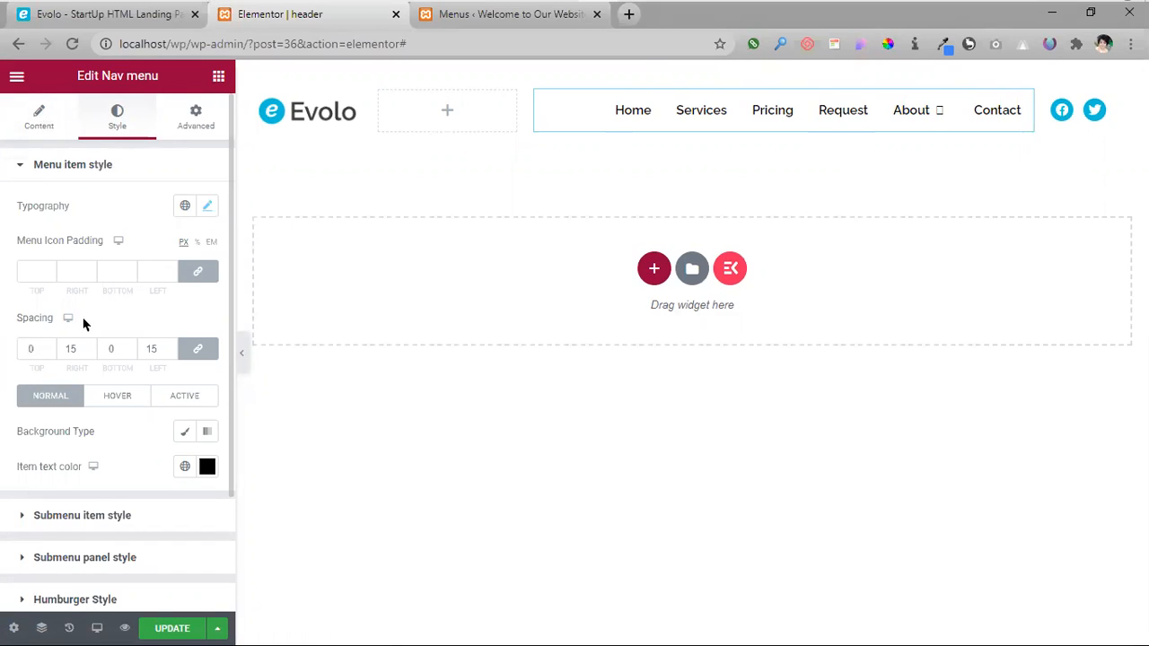
pyautogui.click(186, 208)
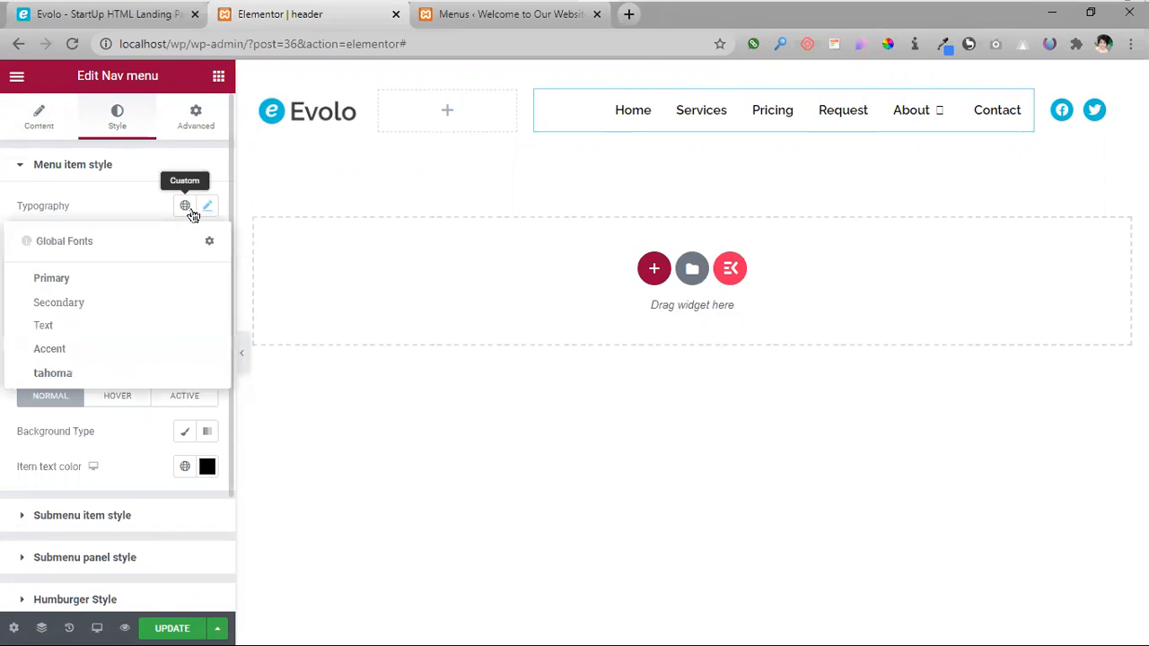
pyautogui.click(210, 212)
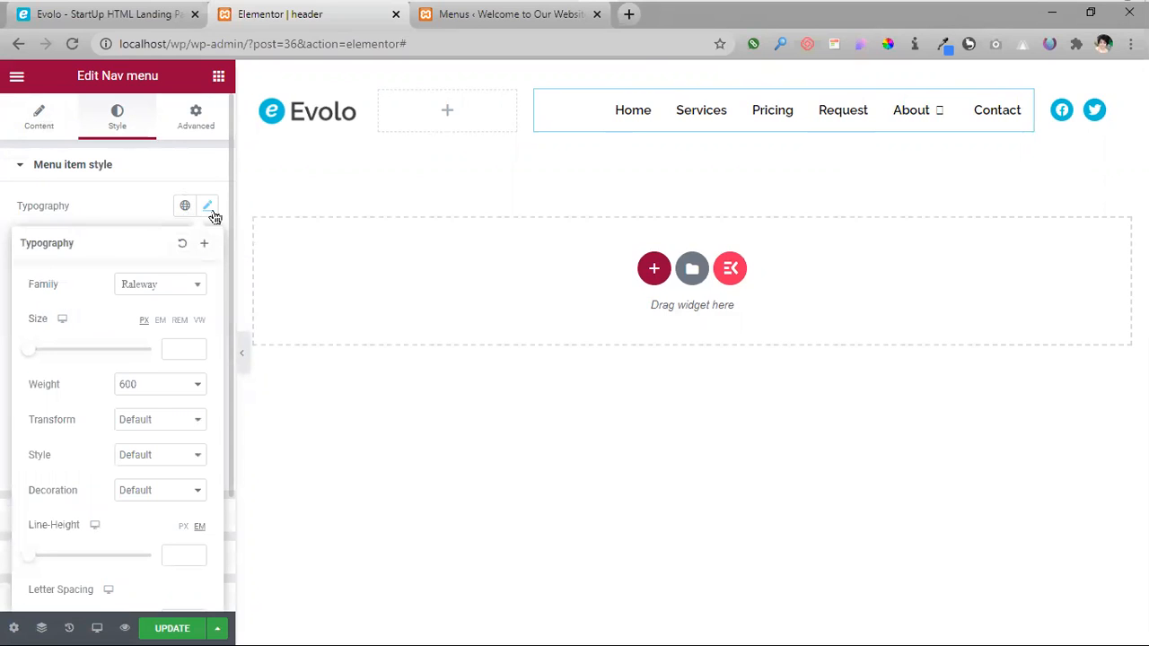
pyautogui.click(210, 212)
pyautogui.click(210, 214)
pyautogui.scroll(-2, 120, 467)
pyautogui.click(4, 597)
pyautogui.scroll(1, 45, 305)
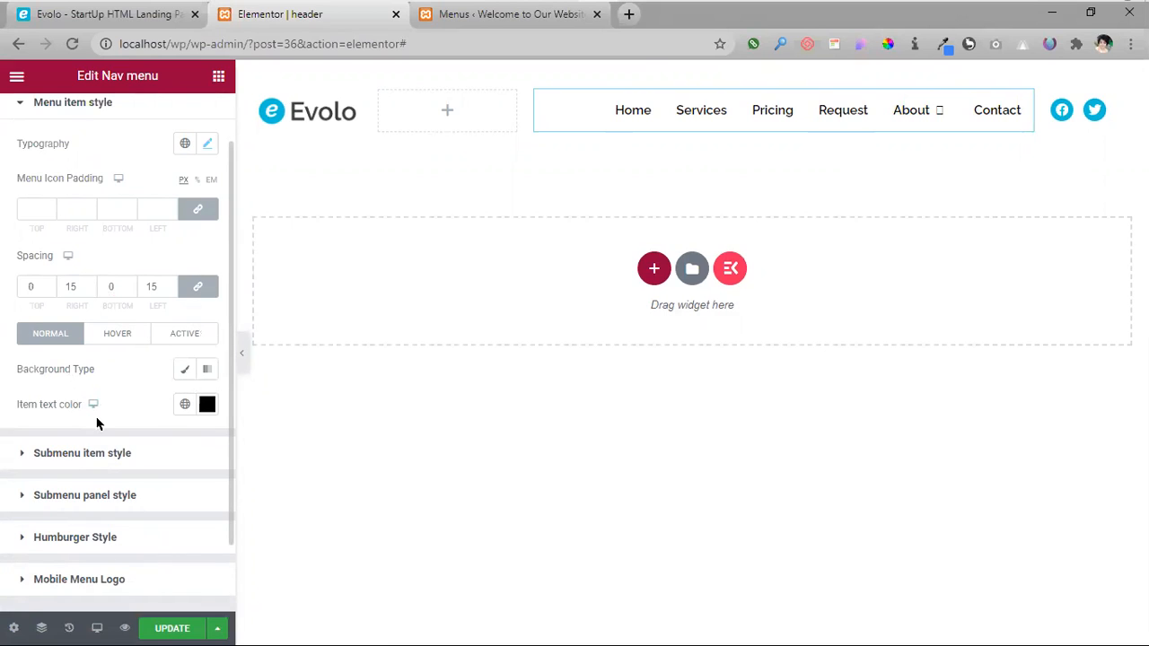
pyautogui.scroll(-1, 99, 424)
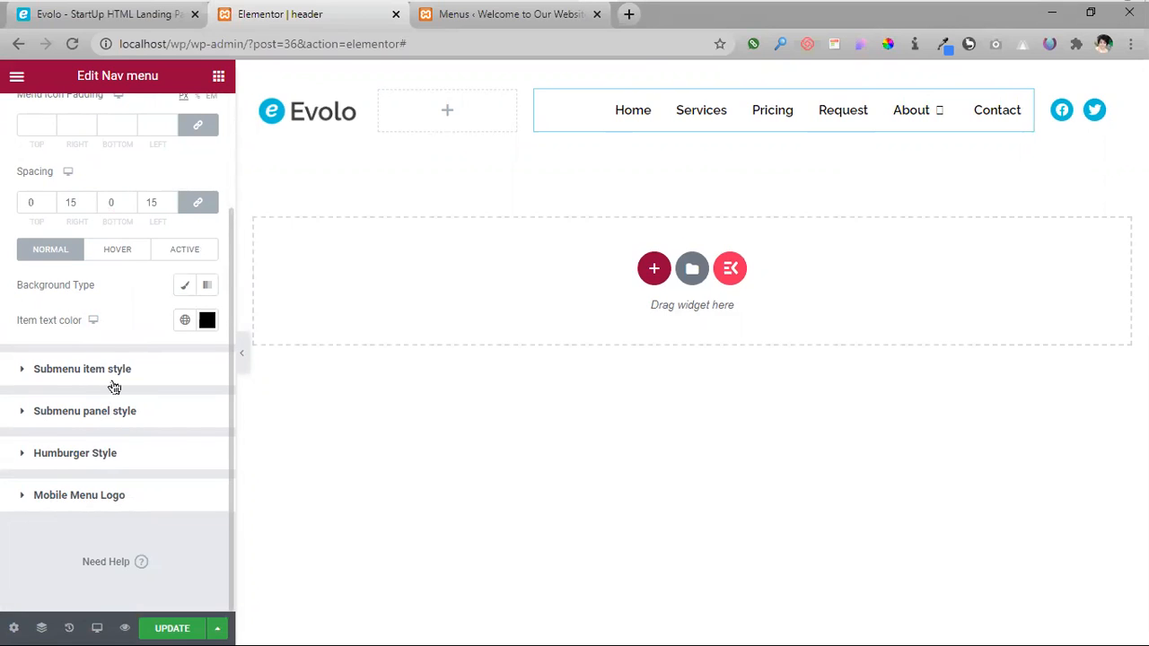
pyautogui.click(22, 375)
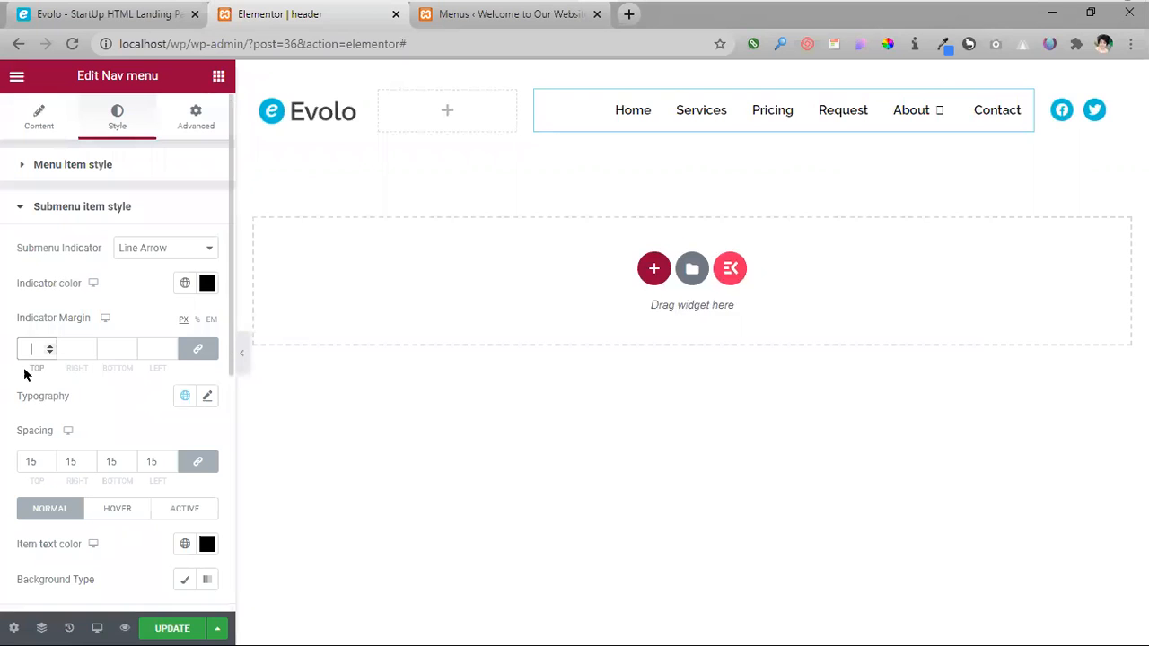
# - Examine the About dropdown in the Evolo template and try to sample its colour with Quick HTML Color Picker
pyautogui.click(115, 16)
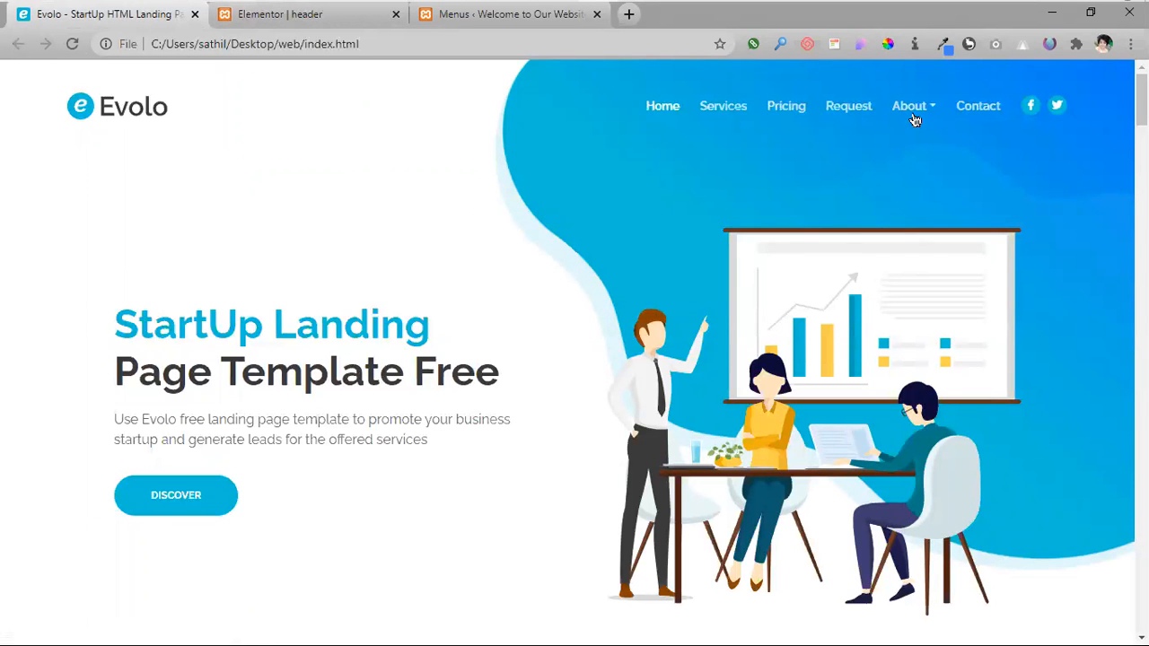
pyautogui.moveTo(914, 120)
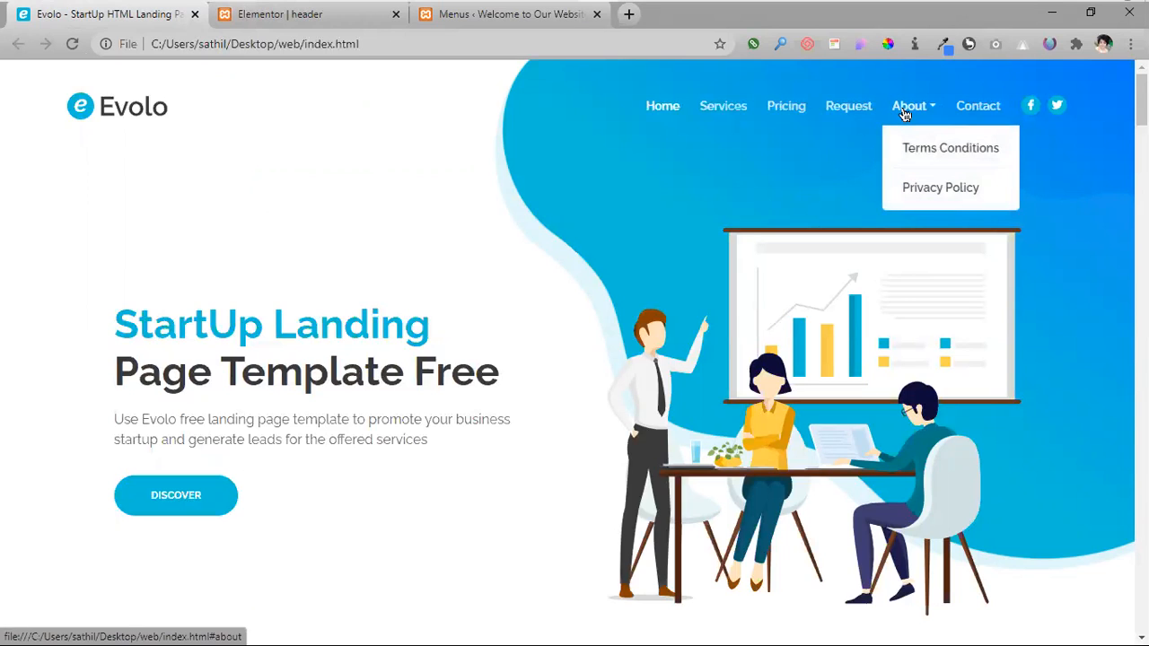
pyautogui.moveTo(333, 8)
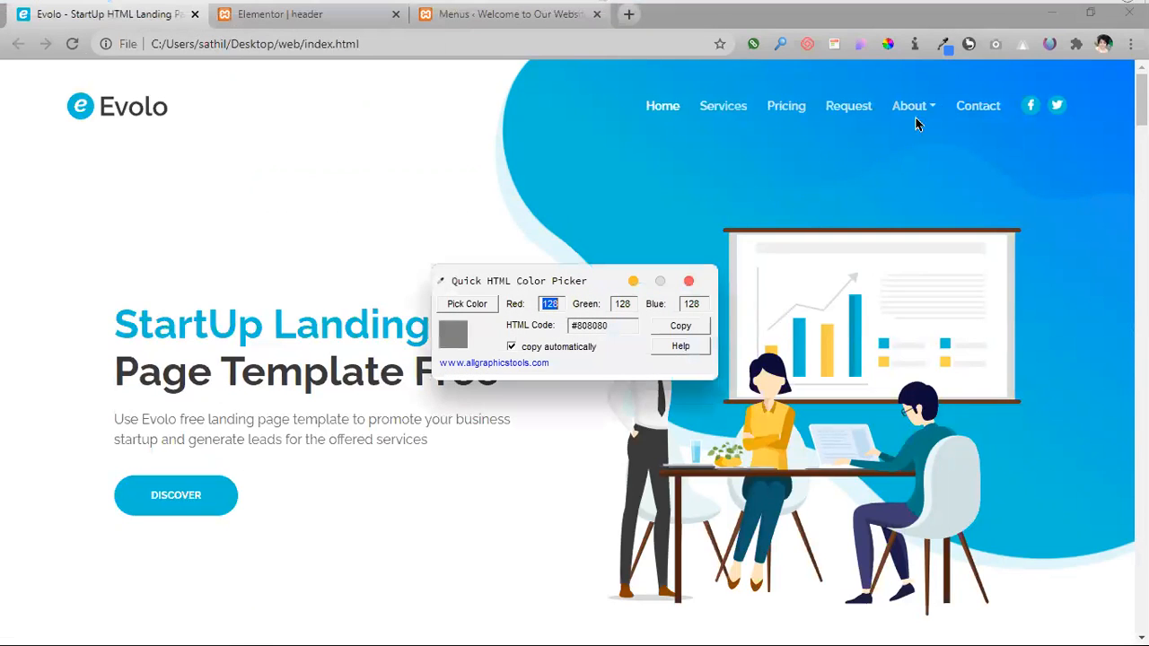
pyautogui.click(471, 304)
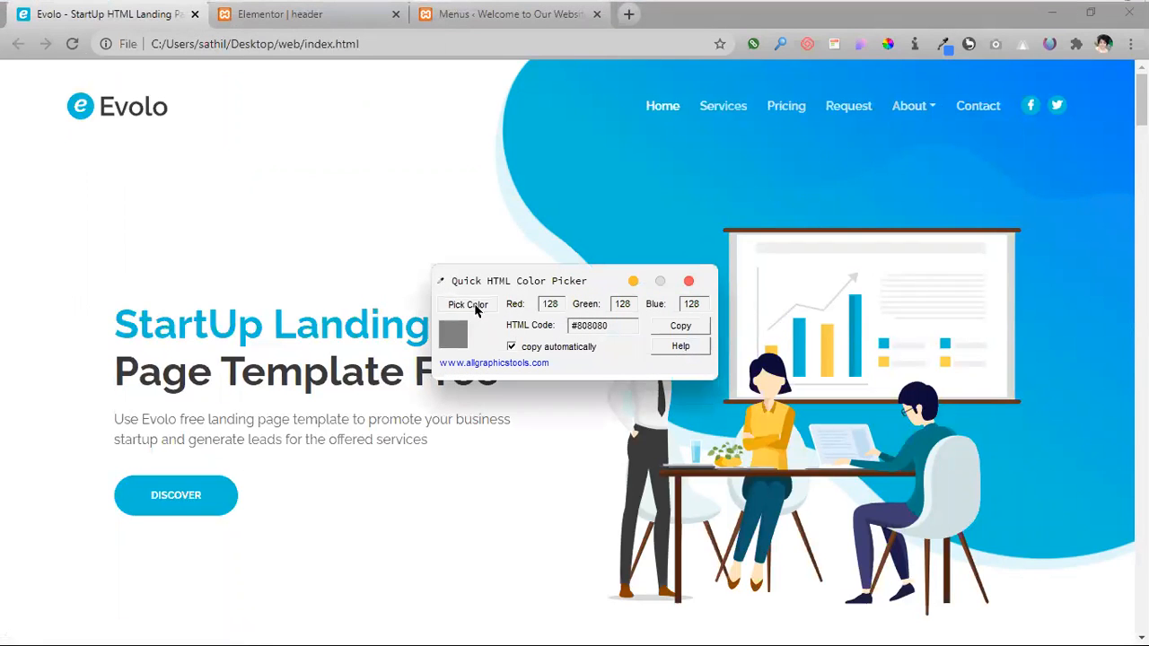
pyautogui.click(714, 155)
pyautogui.click(688, 282)
pyautogui.moveTo(920, 109)
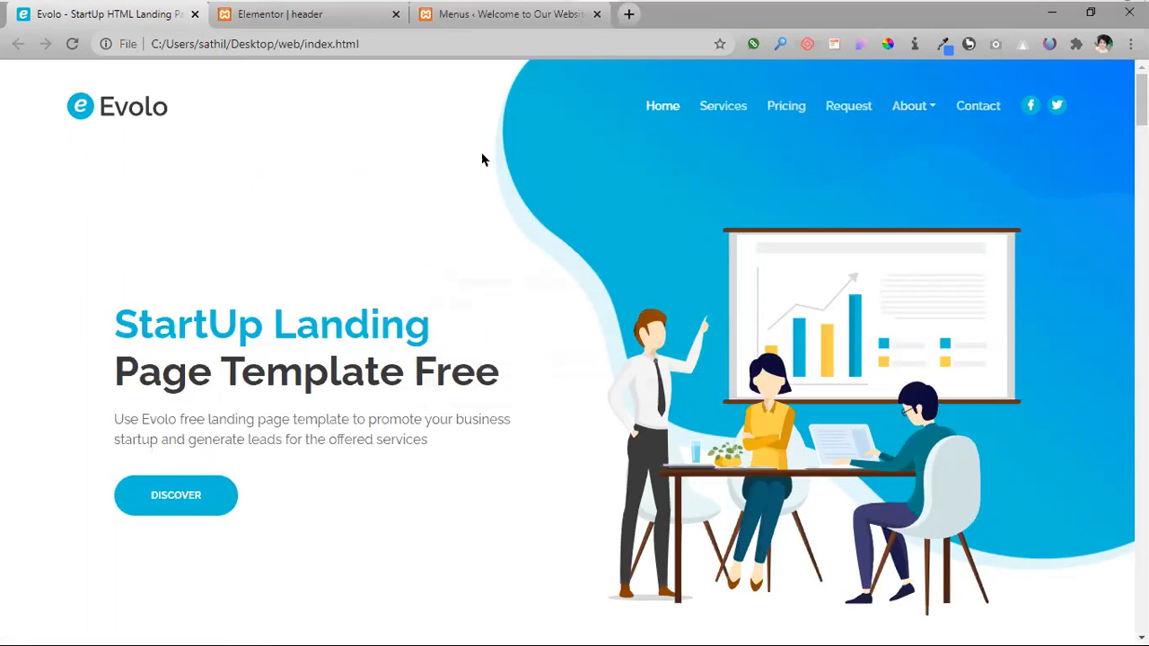
pyautogui.click(440, 11)
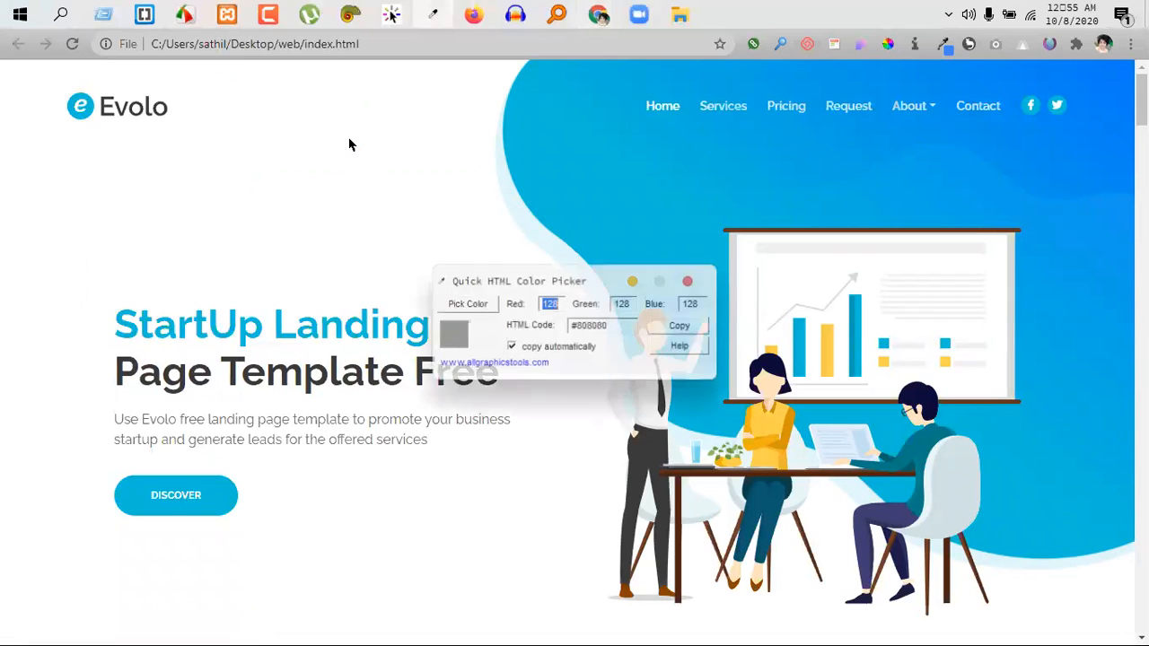
pyautogui.click(468, 303)
pyautogui.click(387, 170)
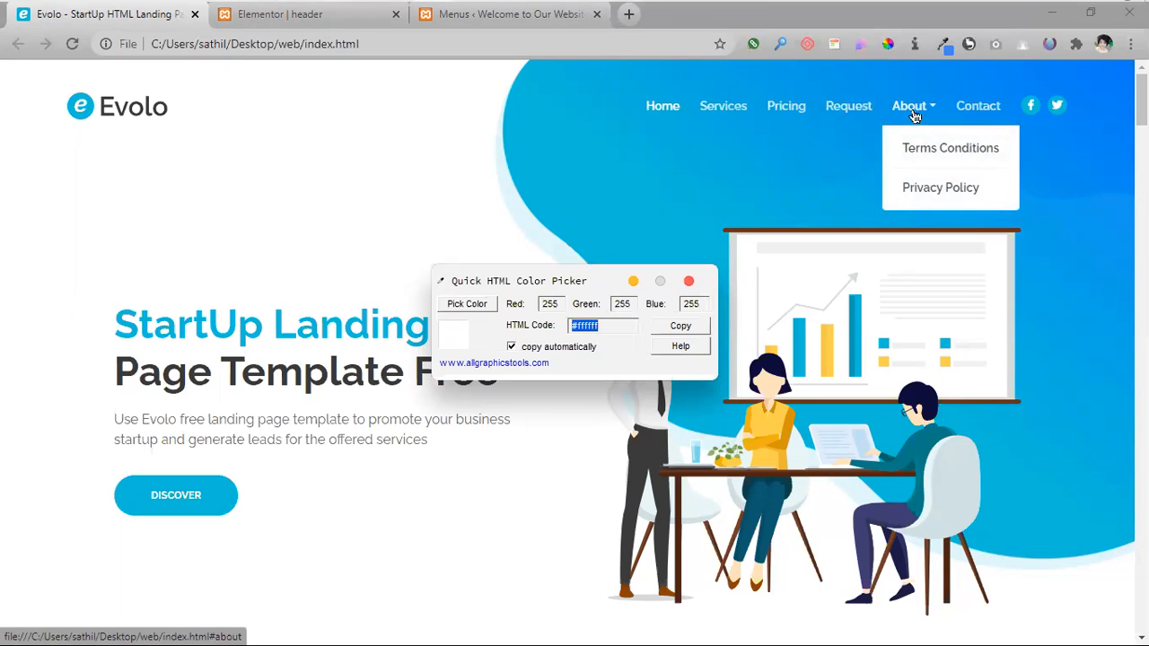
pyautogui.click(688, 282)
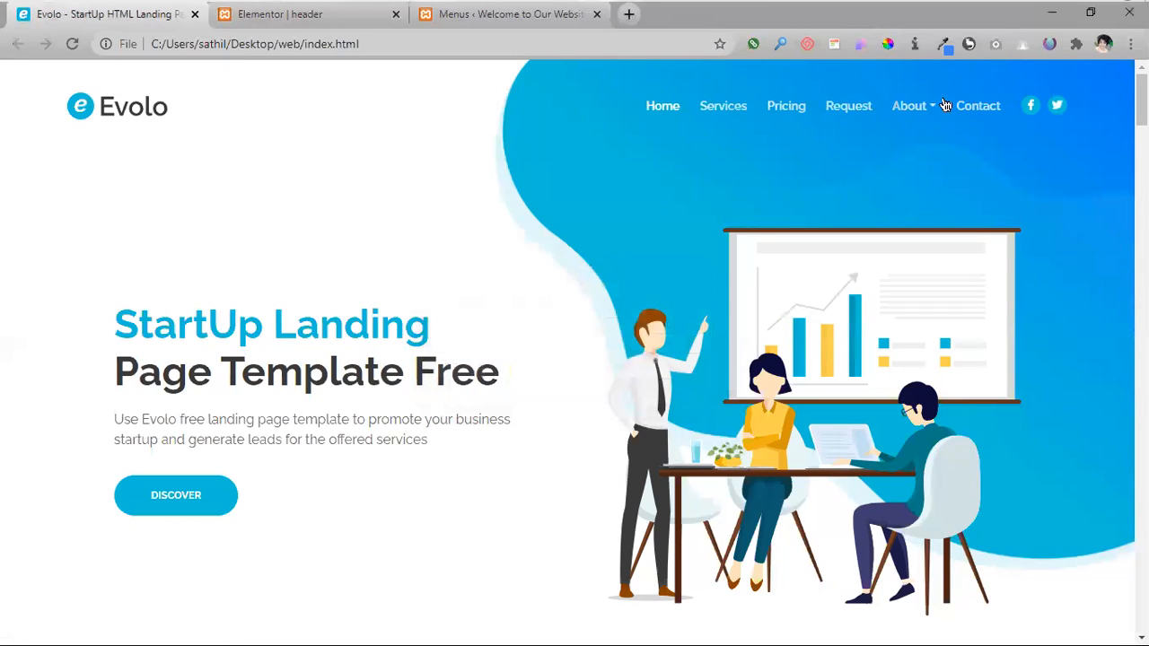
# - Try the Plus and Fill Arrow submenu indicators on the header's Nav Menu and restore Line Arrow
pyautogui.click(350, 14)
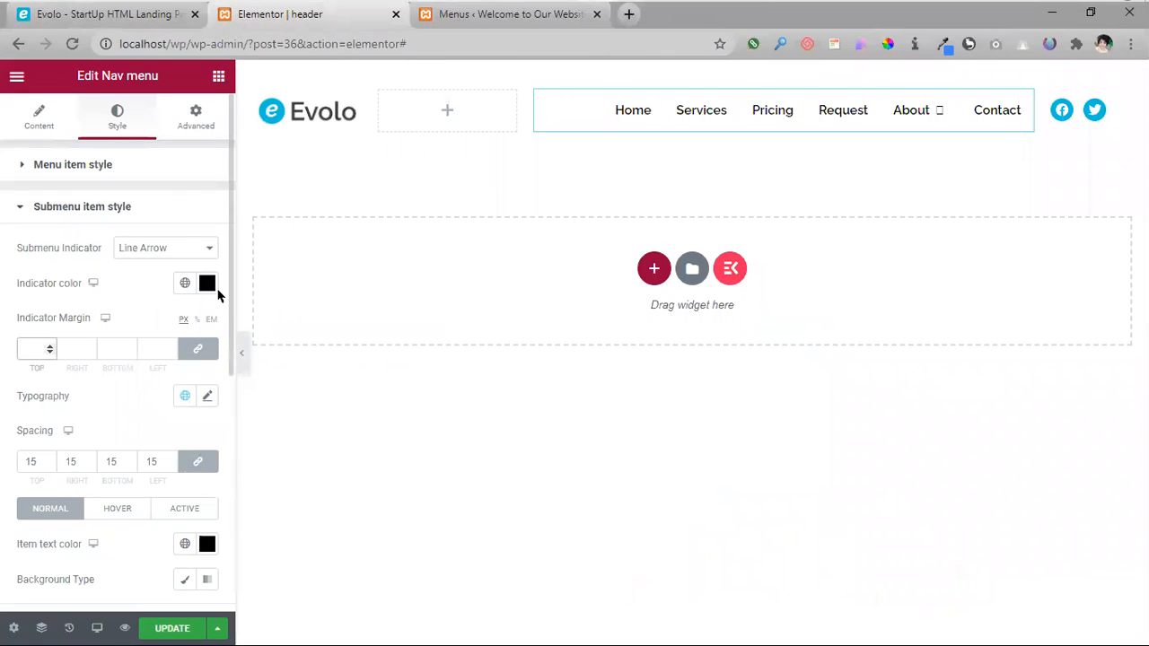
pyautogui.moveTo(910, 113)
pyautogui.click(148, 249)
pyautogui.click(141, 280)
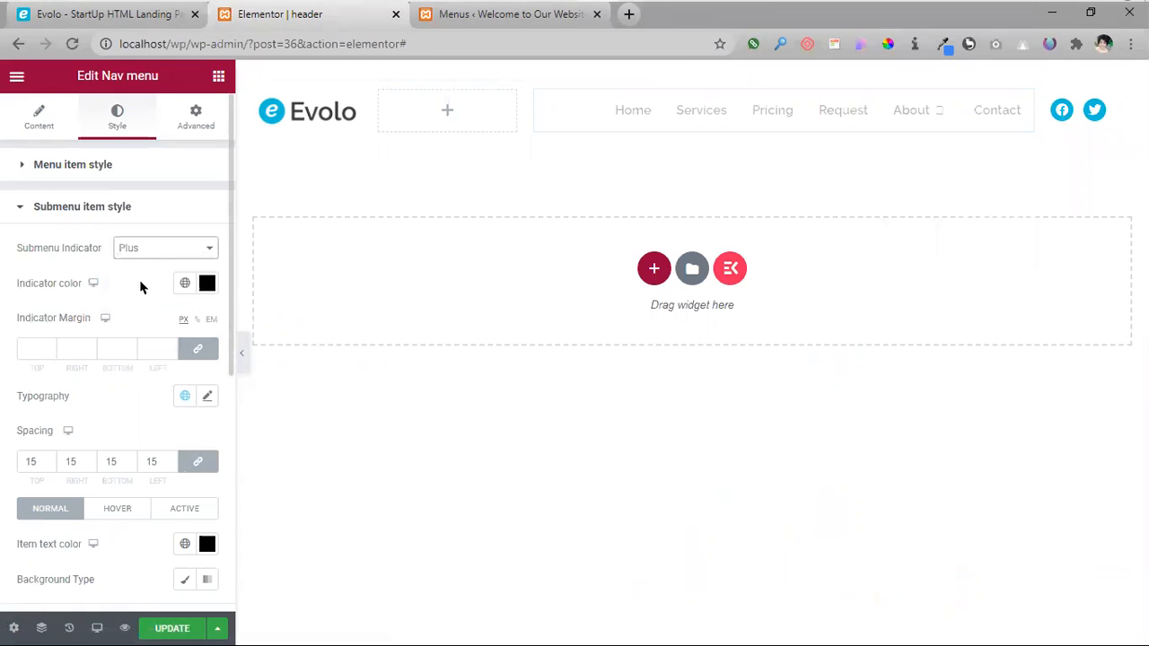
pyautogui.click(141, 252)
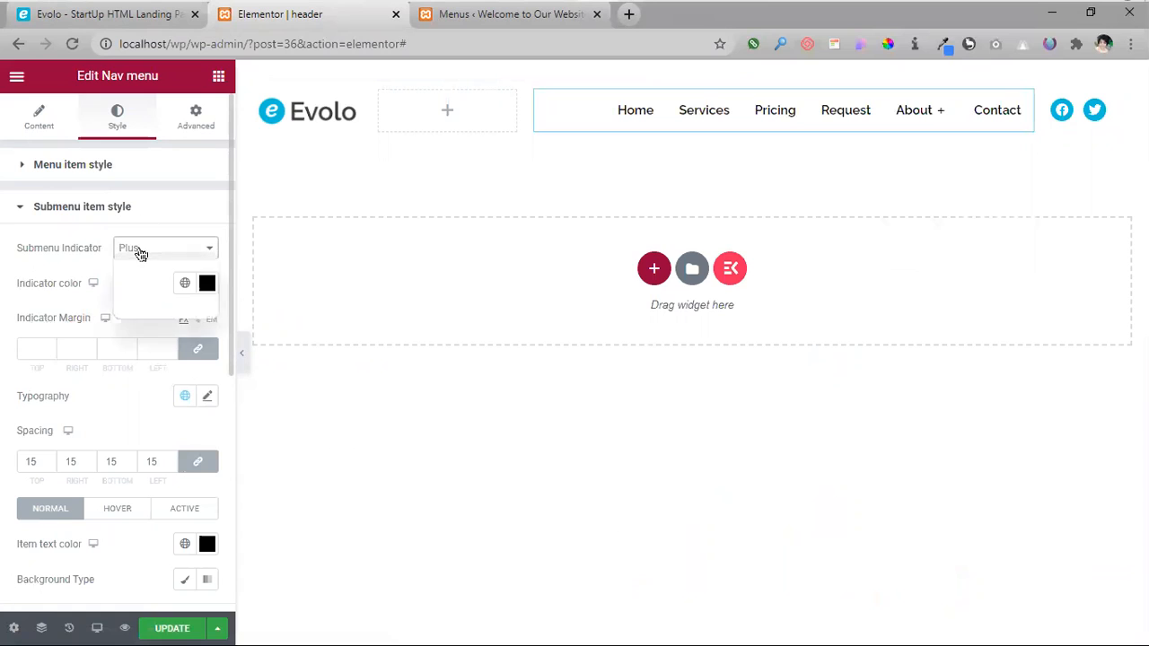
pyautogui.click(152, 293)
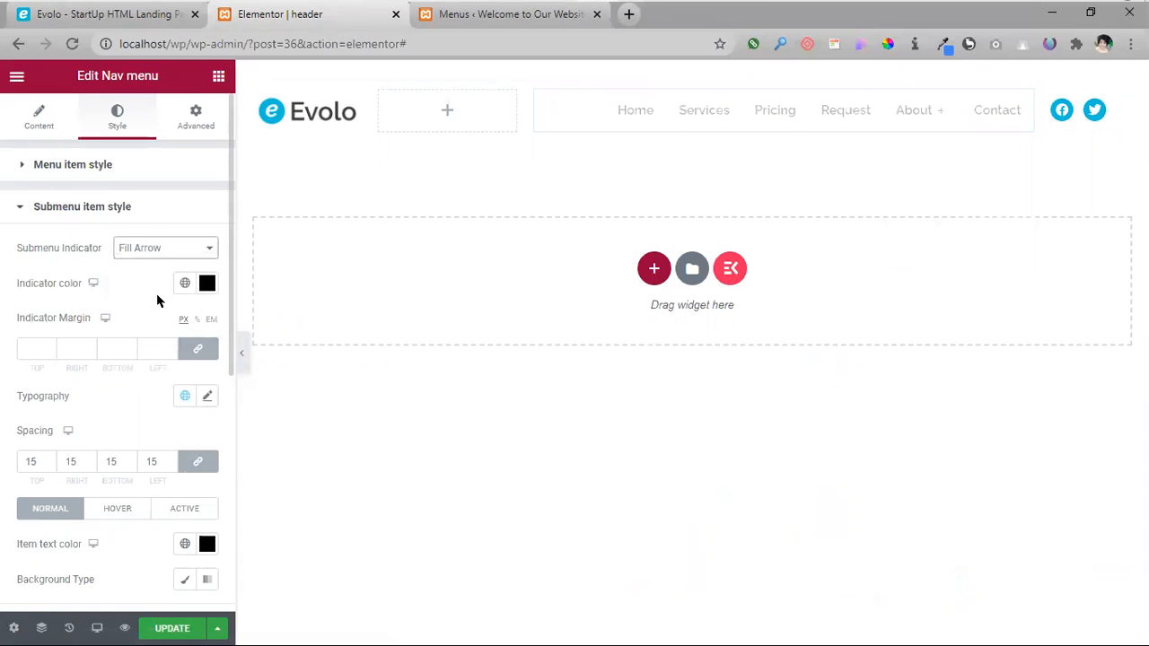
pyautogui.click(181, 254)
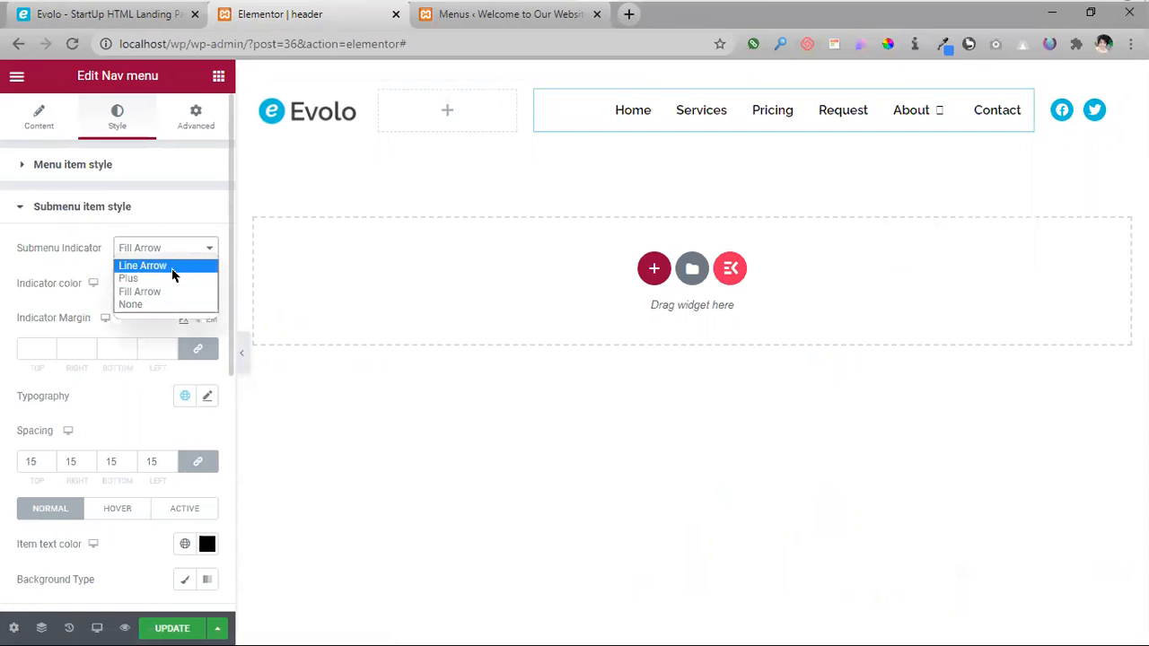
pyautogui.click(166, 272)
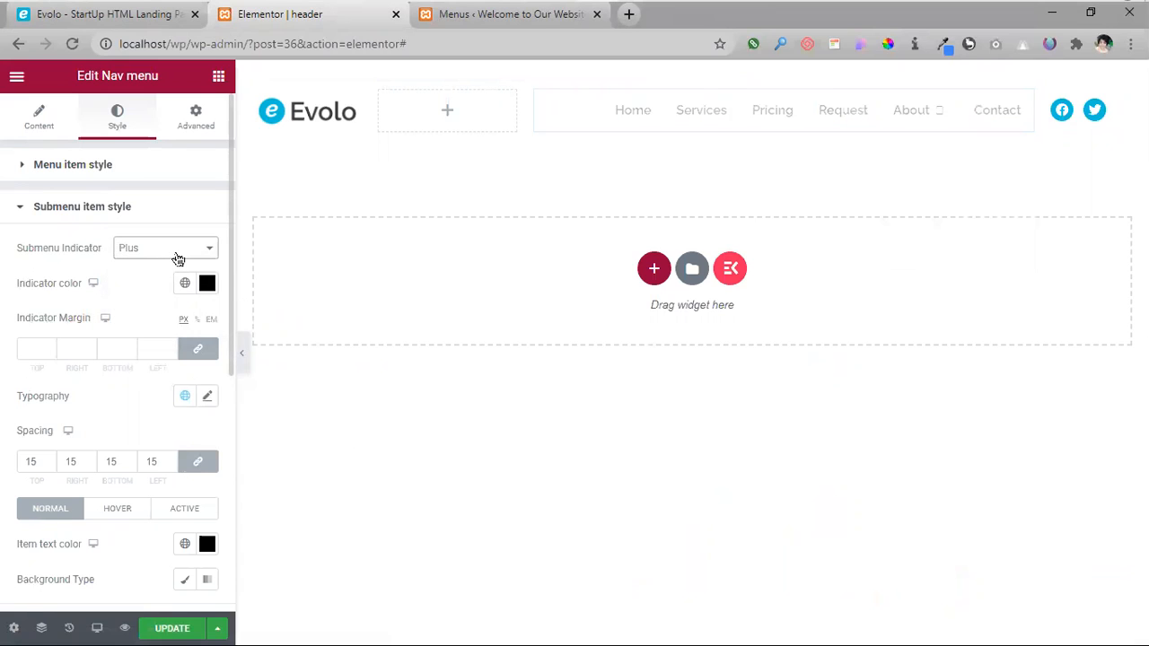
pyautogui.click(177, 257)
pyautogui.click(158, 264)
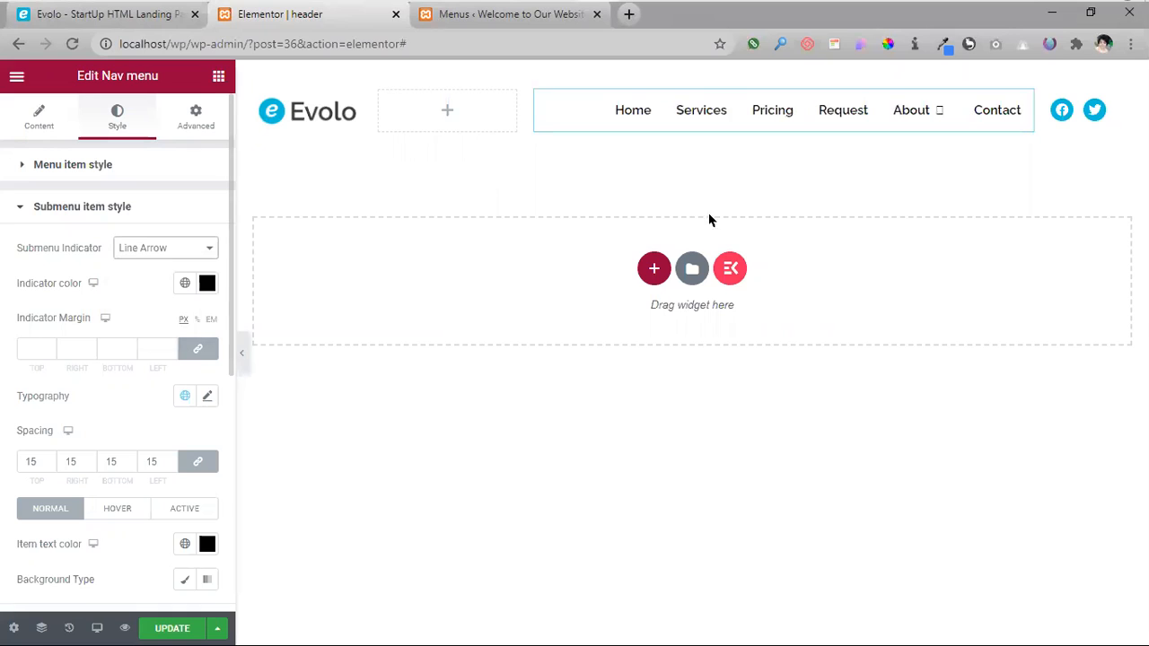
pyautogui.scroll(-1, 114, 405)
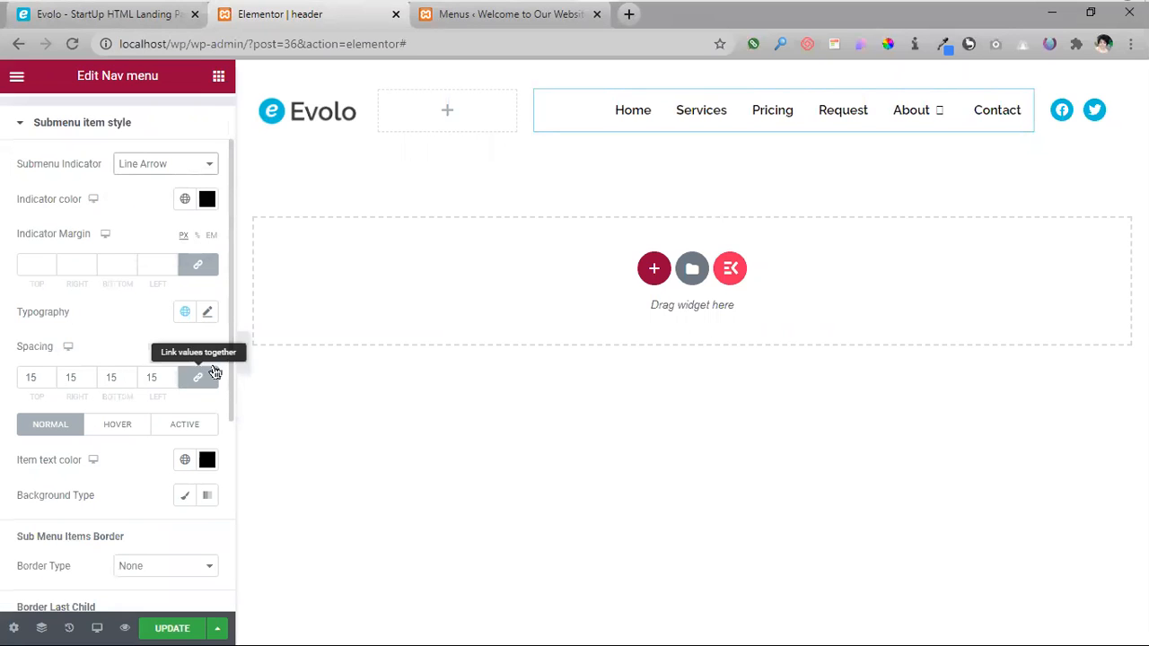
# - Review the header Nav Menu's remaining submenu item settings, its submenu panel style and its hamburger style settings
pyautogui.scroll(-2, 129, 411)
pyautogui.scroll(-2, 47, 542)
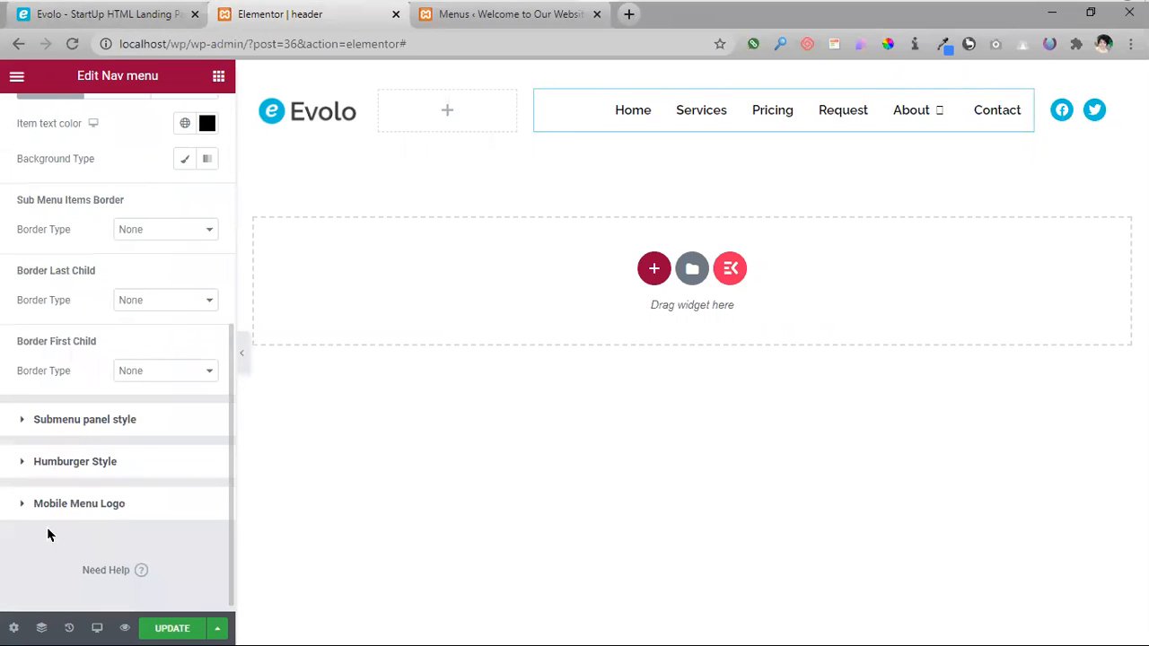
pyautogui.click(118, 419)
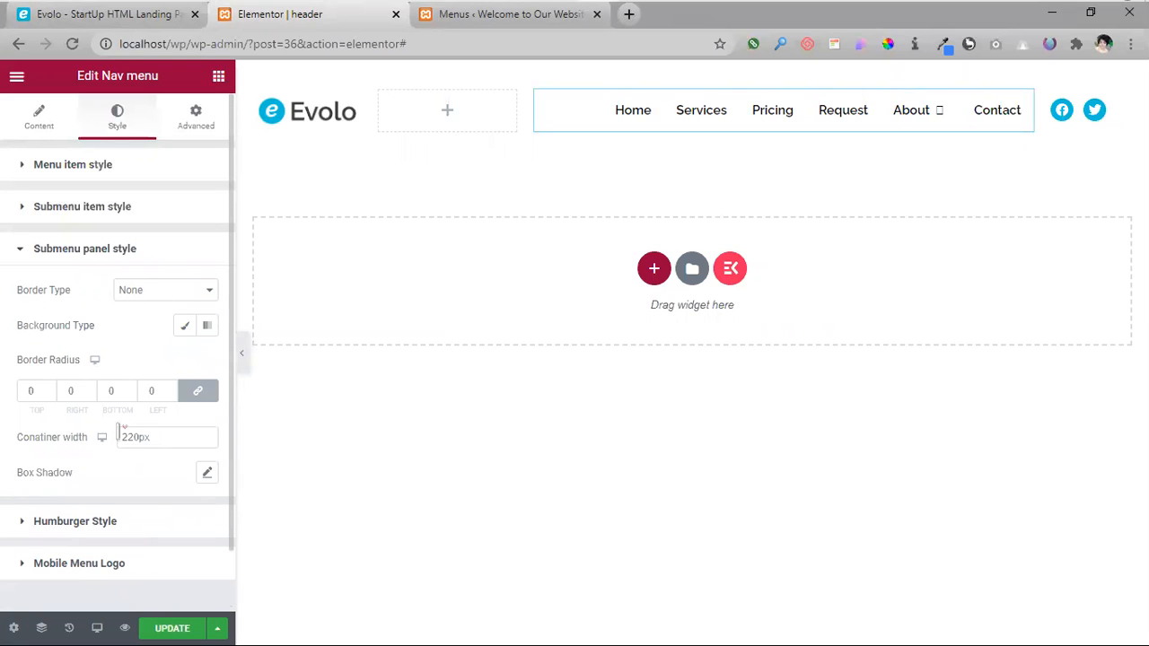
pyautogui.scroll(-1, 117, 433)
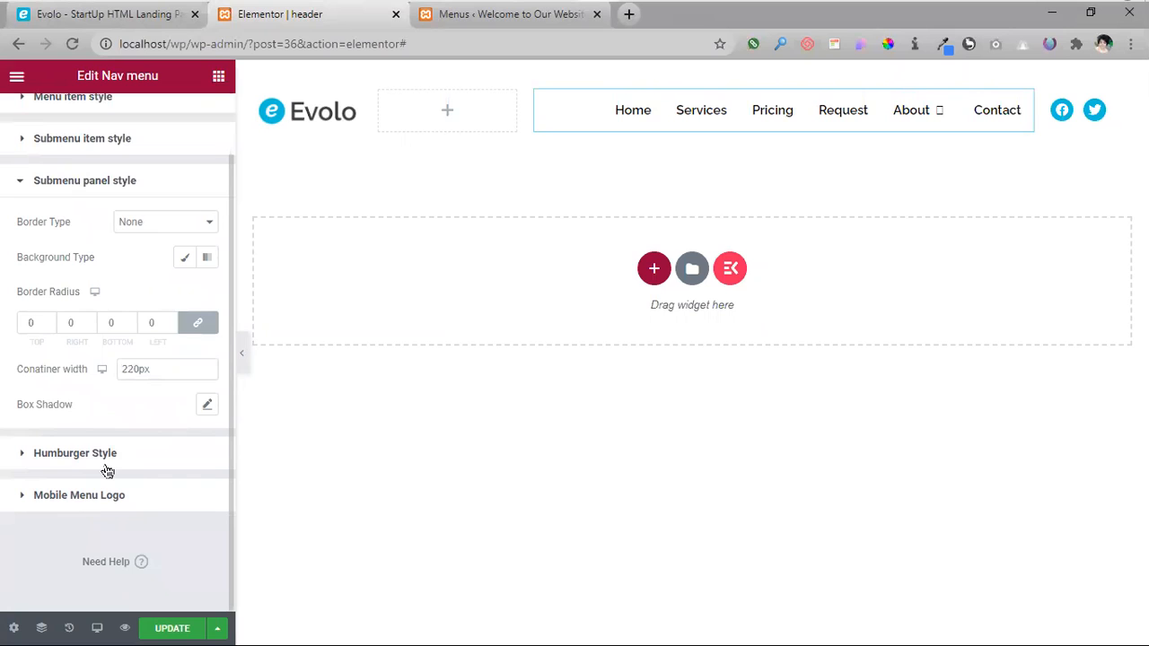
pyautogui.click(74, 452)
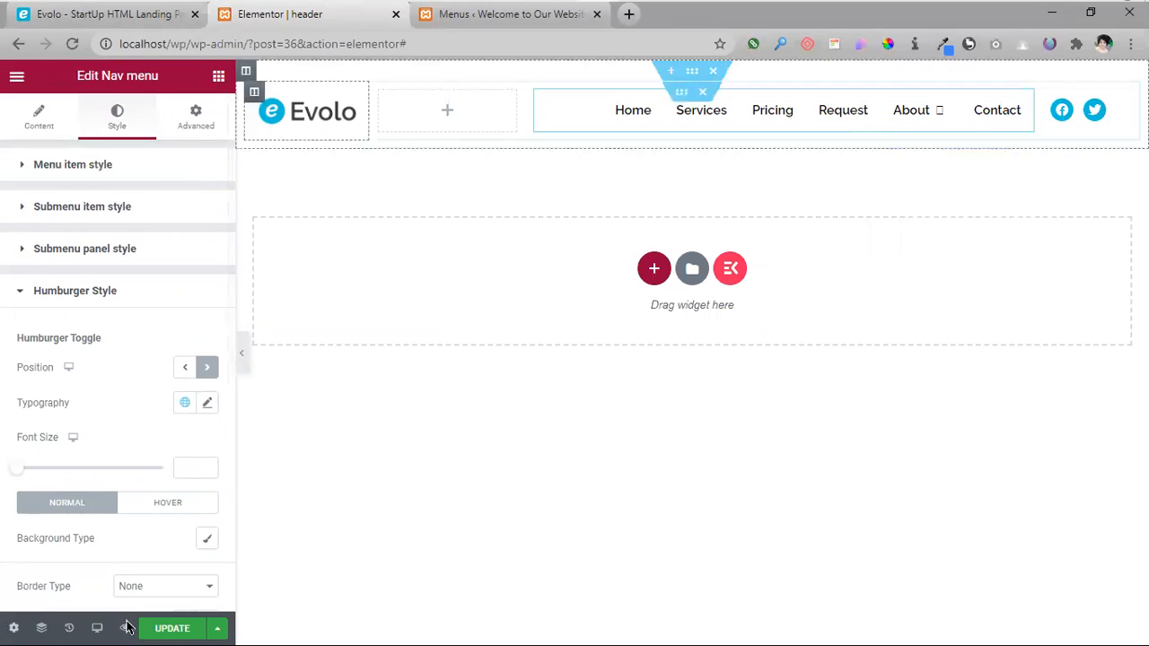
# - Update the header template to save its changes and close its editor tab
pyautogui.click(174, 628)
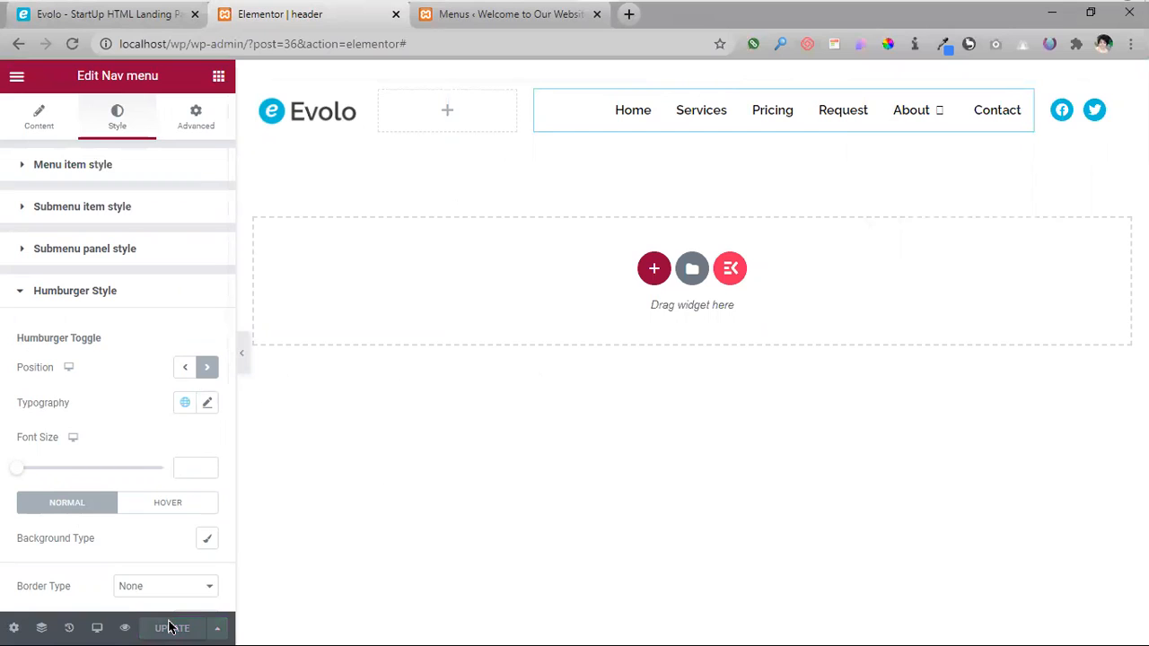
pyautogui.click(217, 627)
pyautogui.click(217, 628)
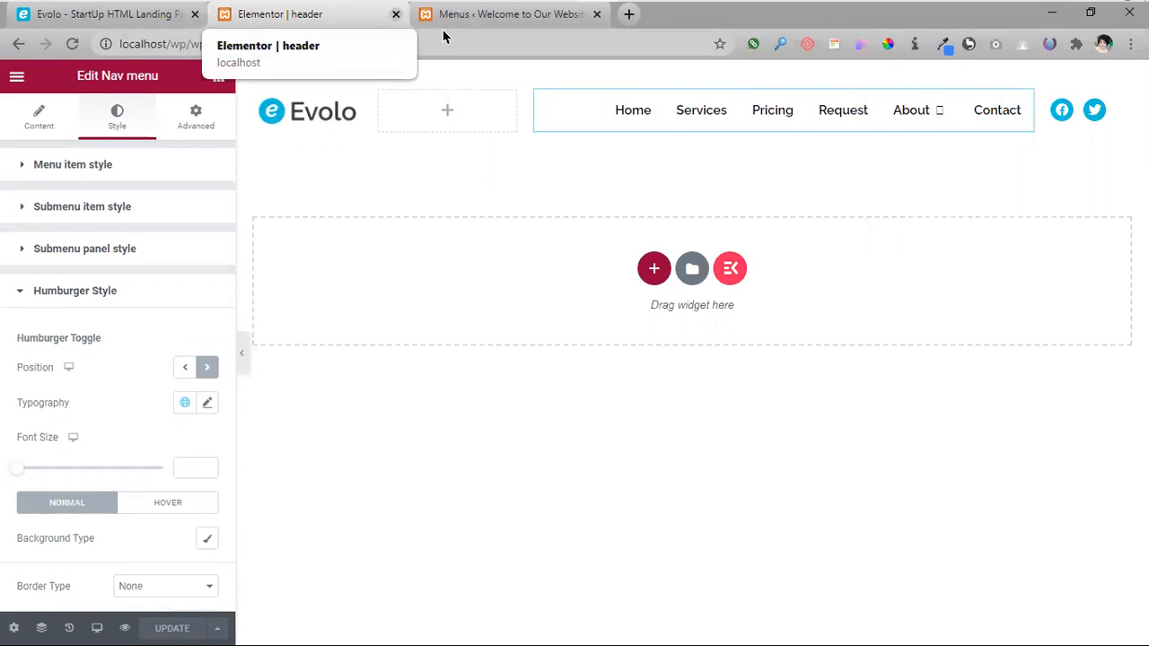
pyautogui.hotkey('ctrl', 'w')
# - Visit the site's front page in a separate tab to check it, and close that tab
pyautogui.moveTo(105, 75)
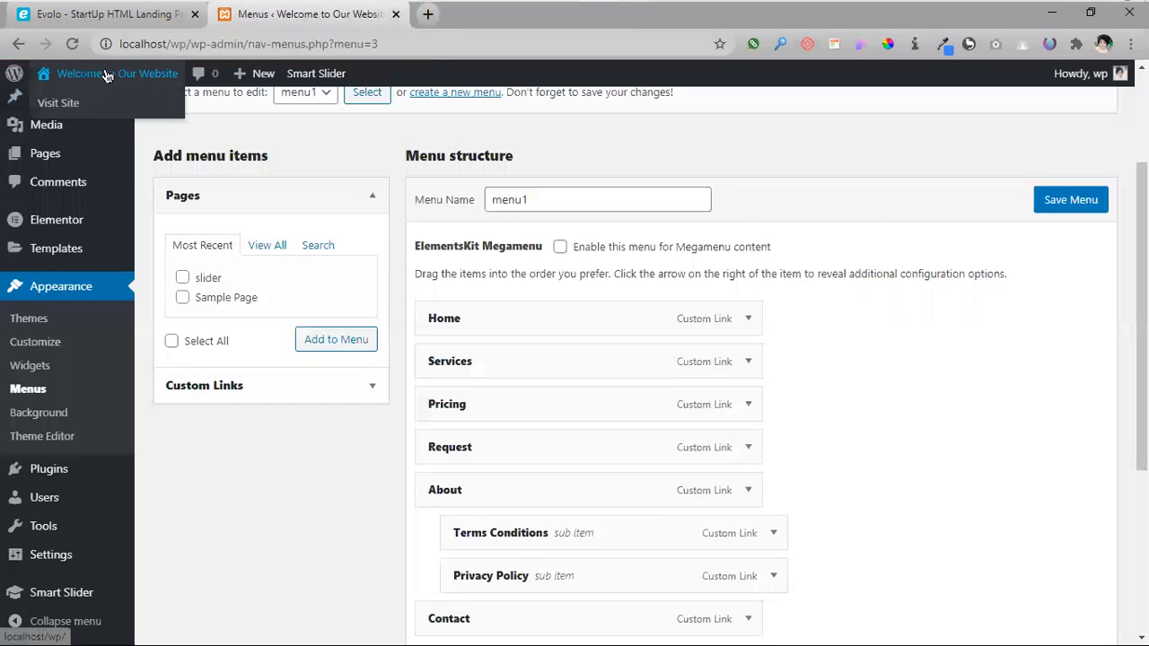
pyautogui.middleClick(58, 103)
pyautogui.click(479, 16)
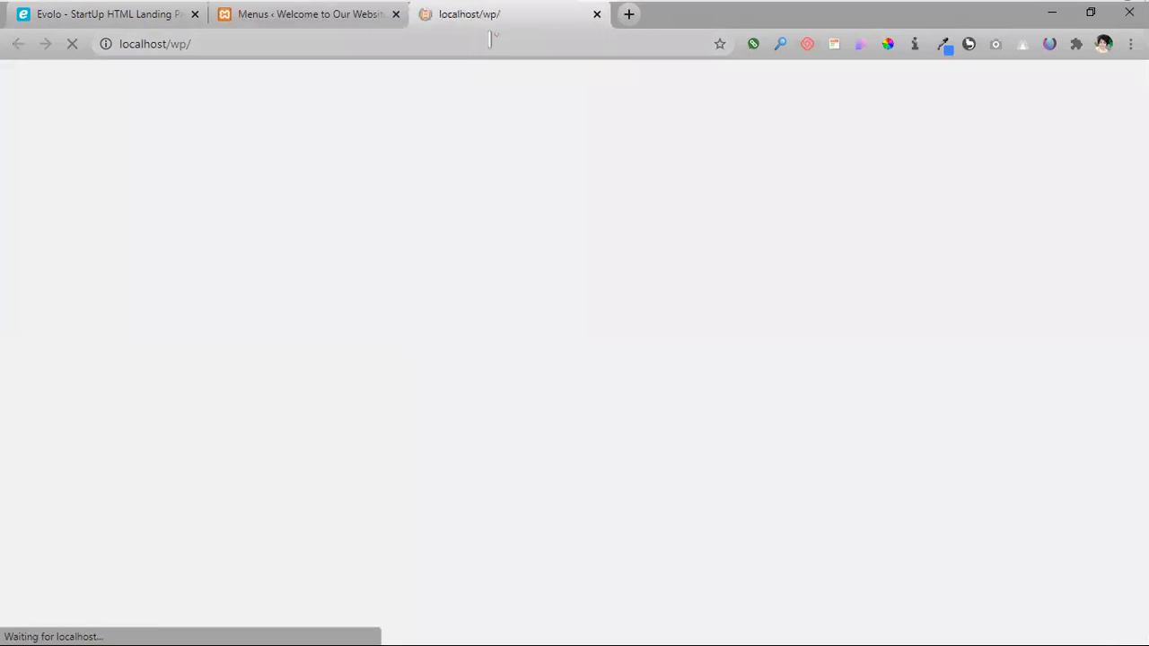
pyautogui.moveTo(480, 79)
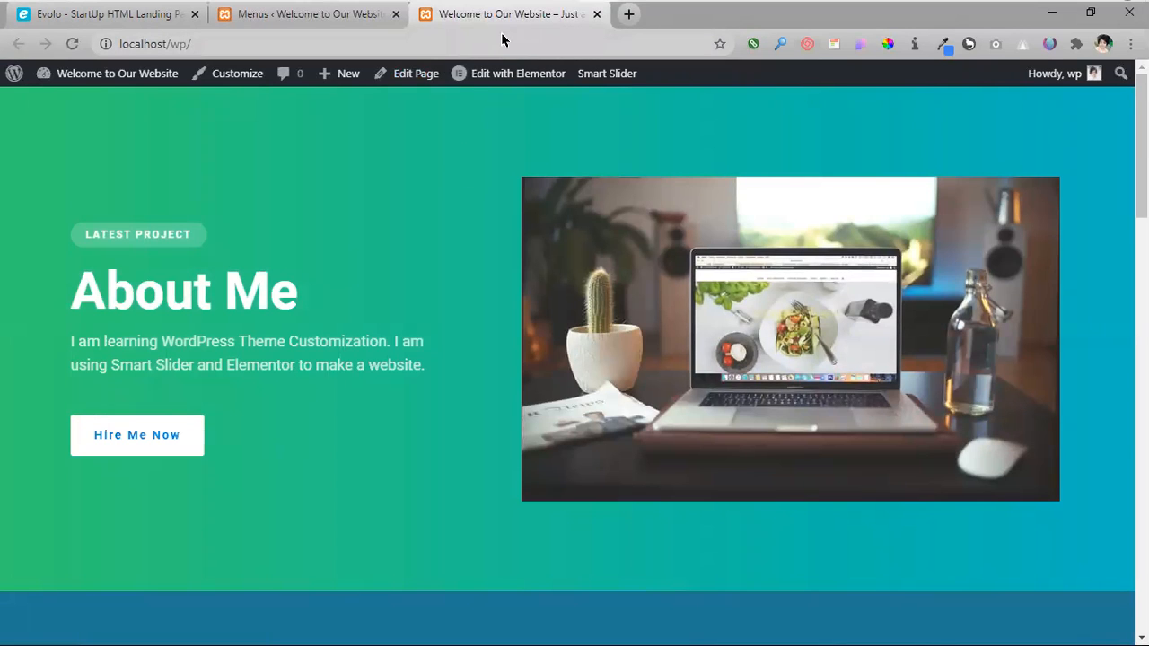
pyautogui.hotkey('ctrl', 'w')
# - Stay on the Menus page to save the pending changes to menu1
pyautogui.moveTo(22, 159)
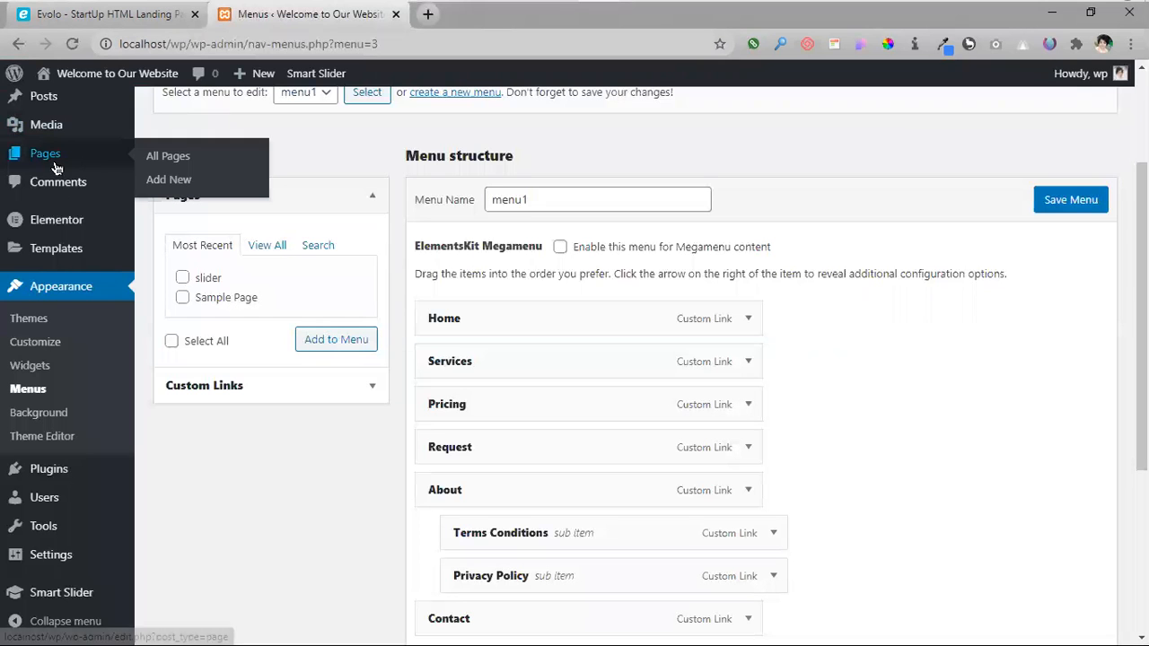
pyautogui.click(178, 183)
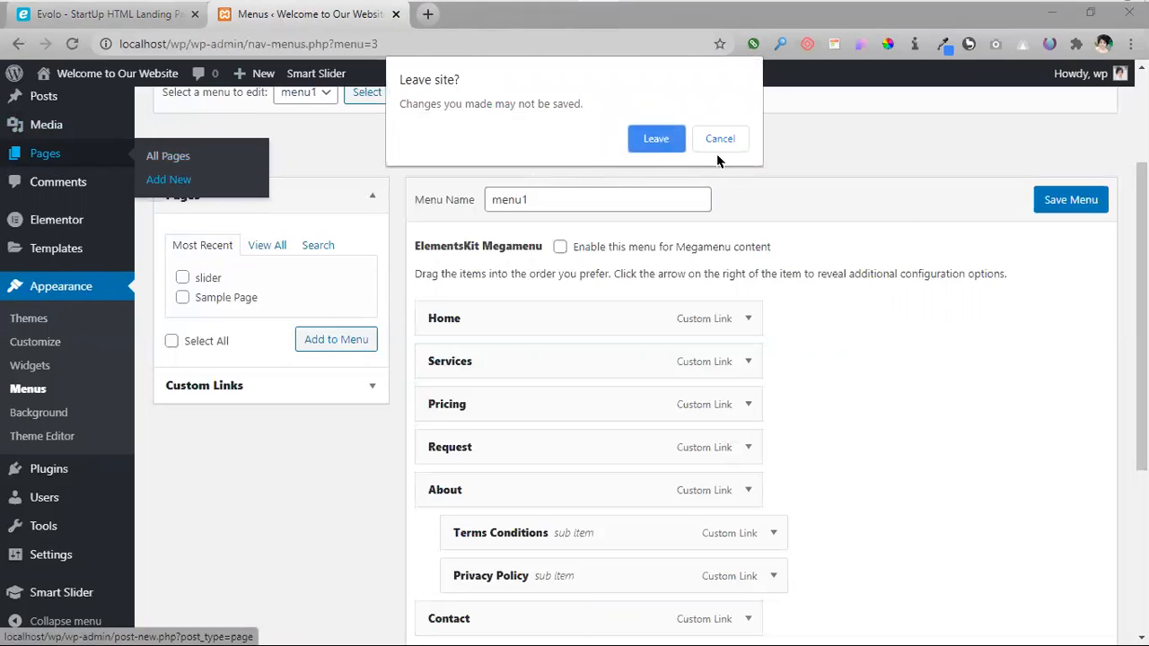
pyautogui.click(720, 142)
pyautogui.click(1068, 199)
pyautogui.scroll(-1, 1033, 444)
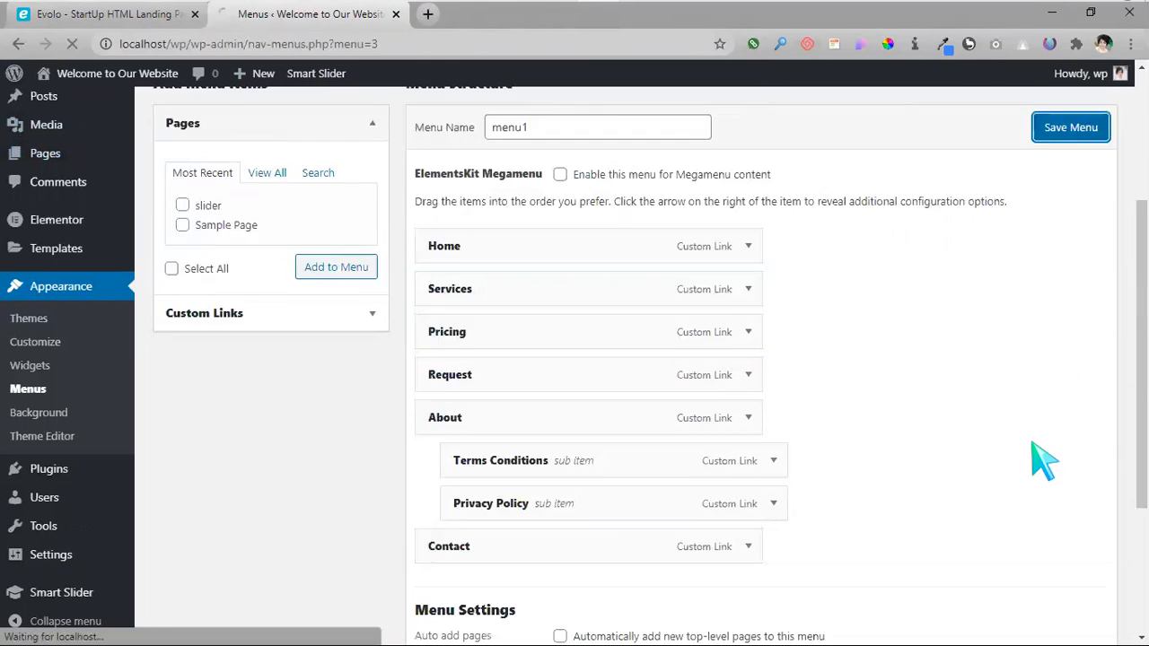
pyautogui.scroll(-3, 1041, 462)
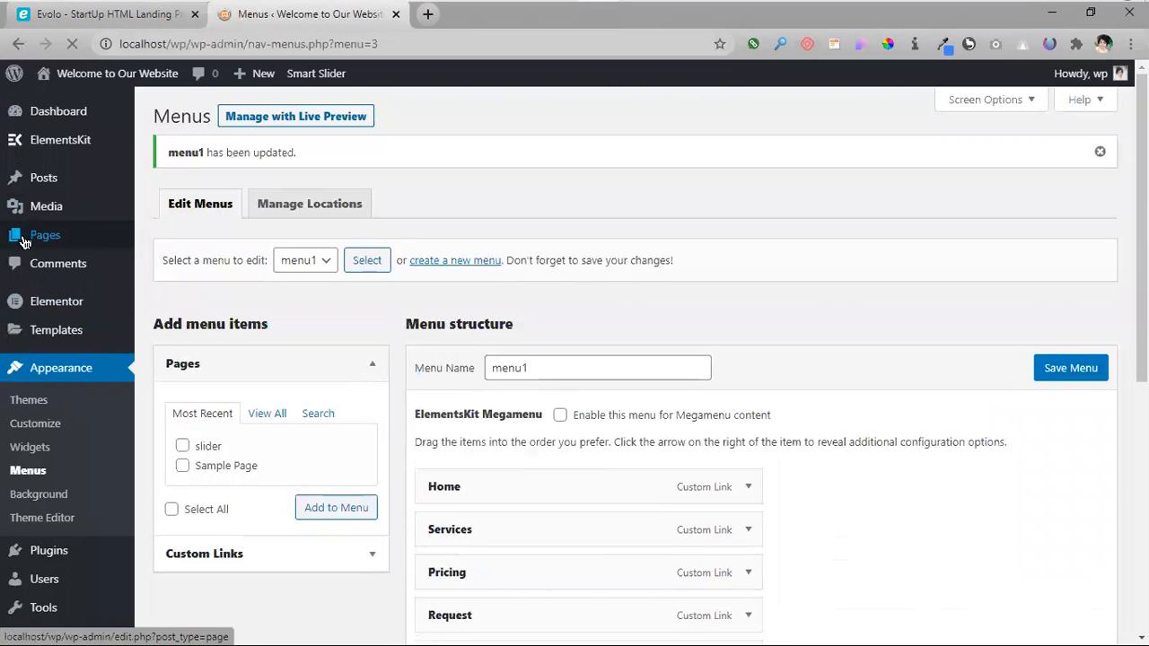
# - Create a new page titled "home" with the Elementor Canvas template and publish it
pyautogui.moveTo(54, 244)
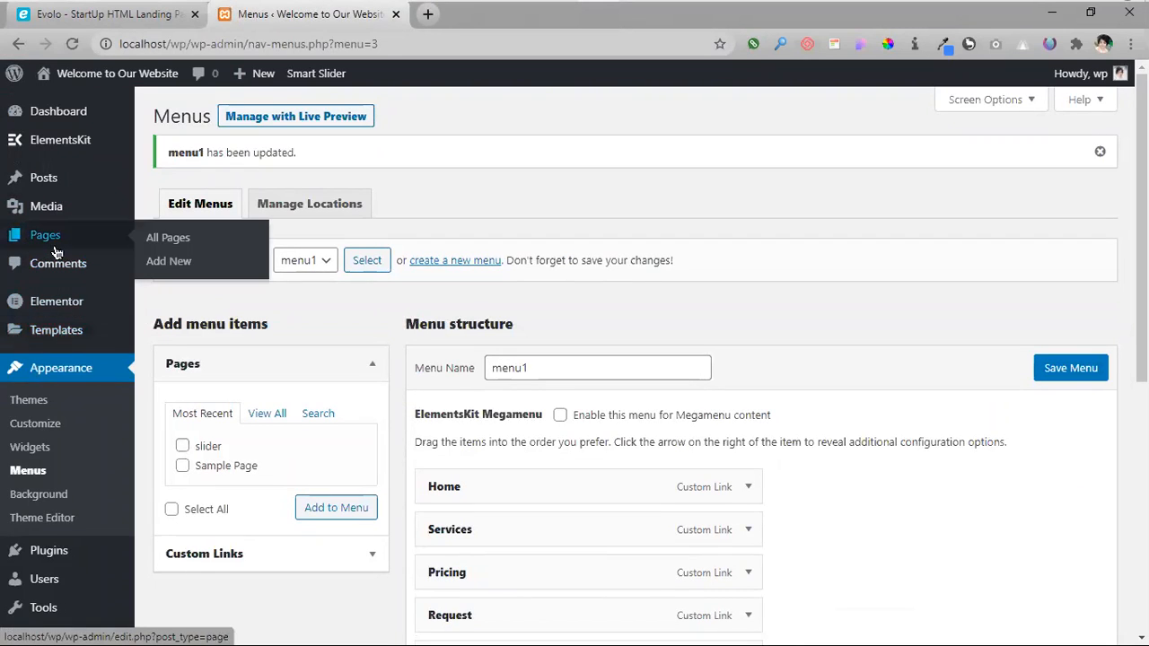
pyautogui.click(162, 262)
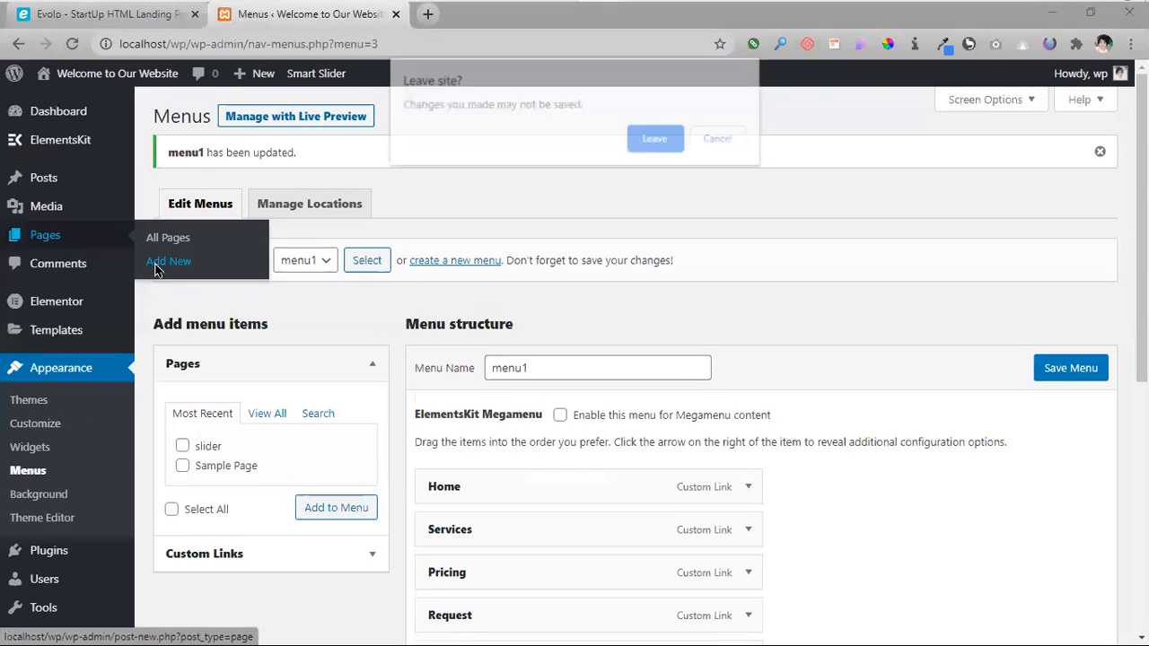
pyautogui.click(656, 139)
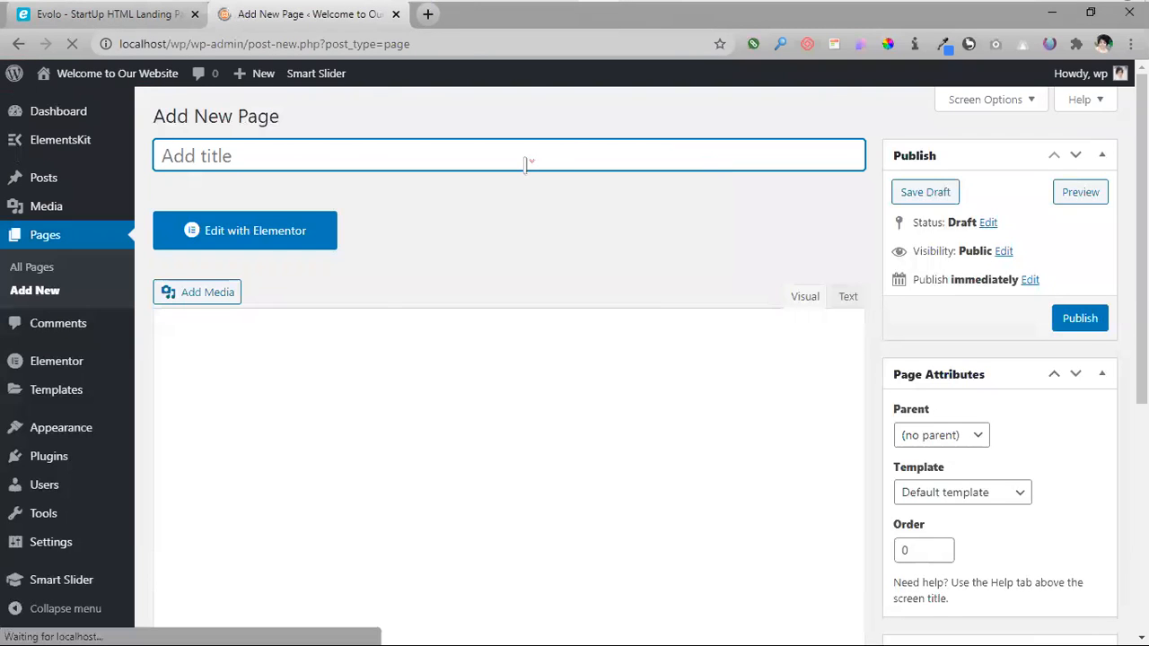
pyautogui.write('home')
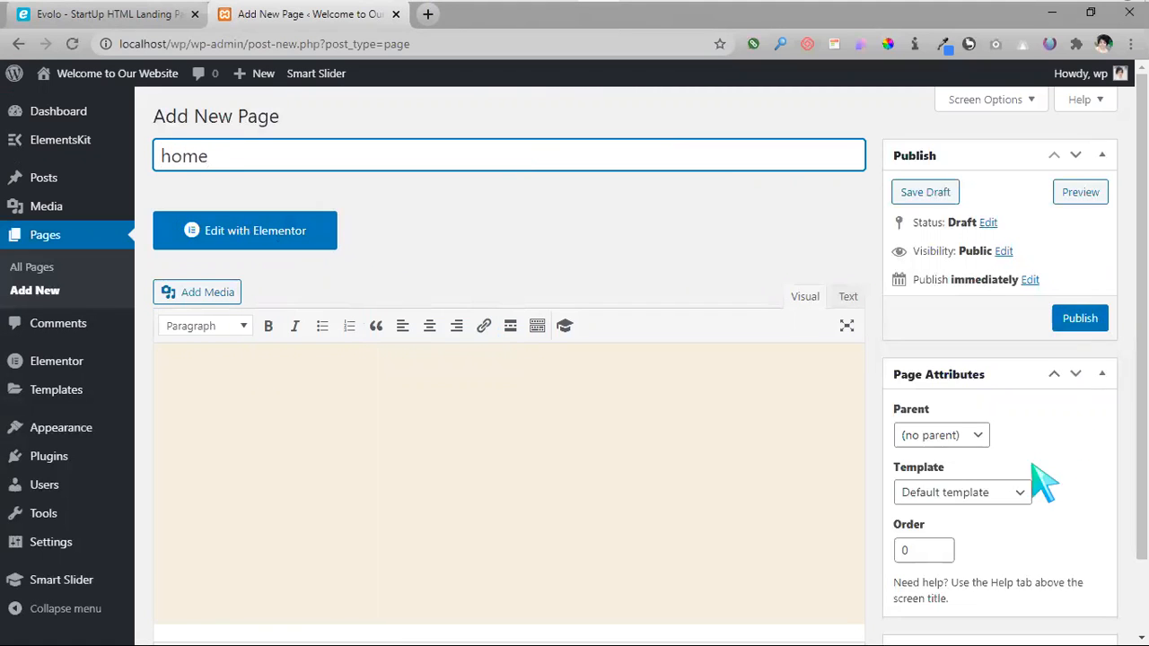
pyautogui.click(956, 493)
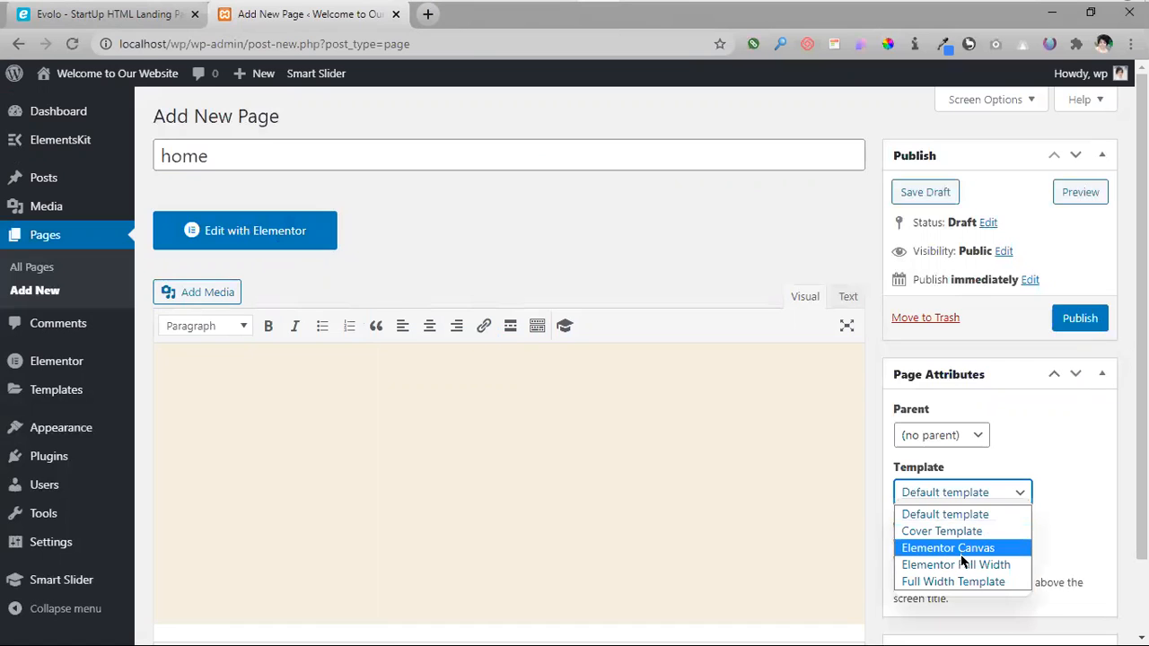
pyautogui.click(1016, 548)
pyautogui.click(1101, 325)
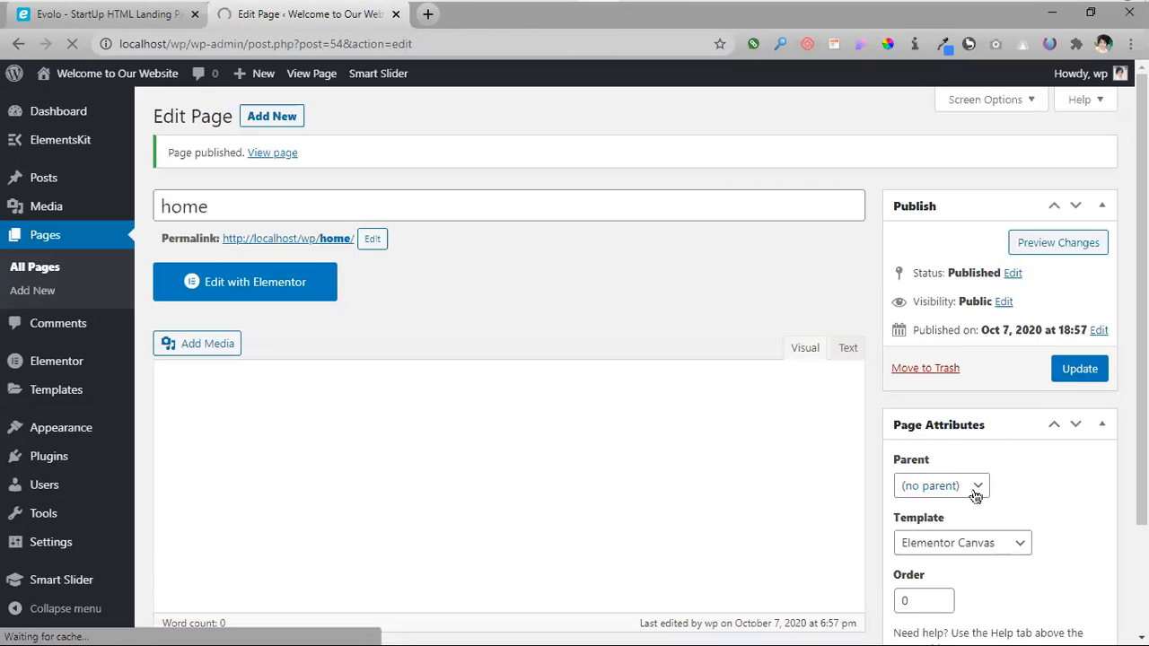
# - Check the home page's parent options, keep it without a parent, and open the page in the Elementor editor
pyautogui.click(976, 492)
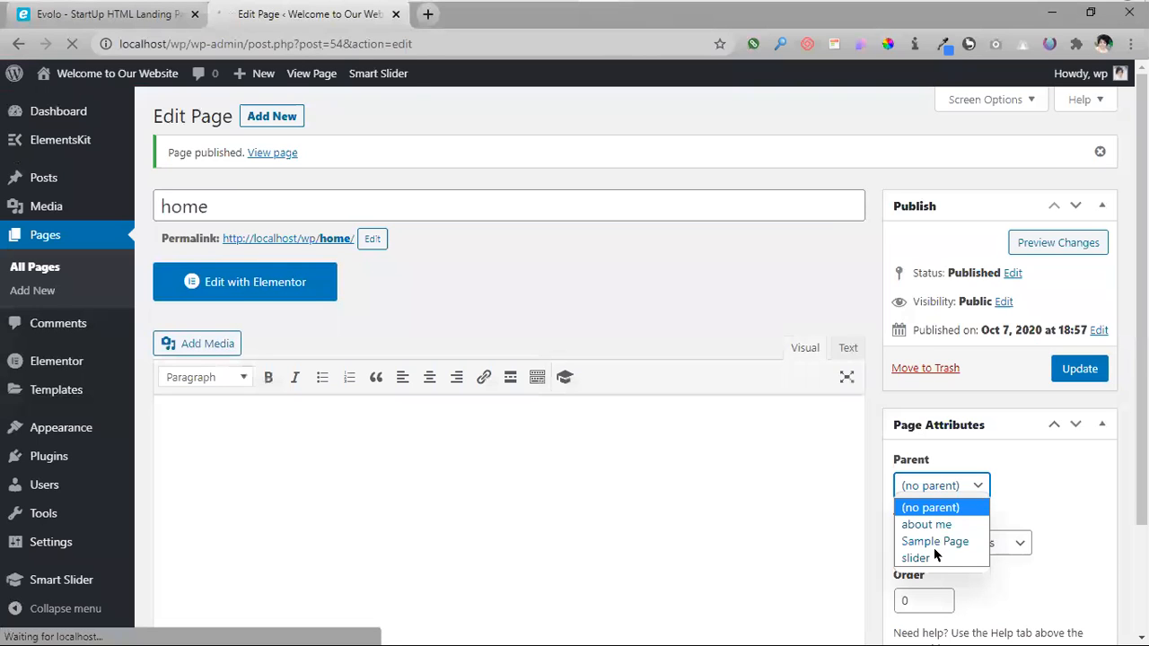
pyautogui.click(974, 491)
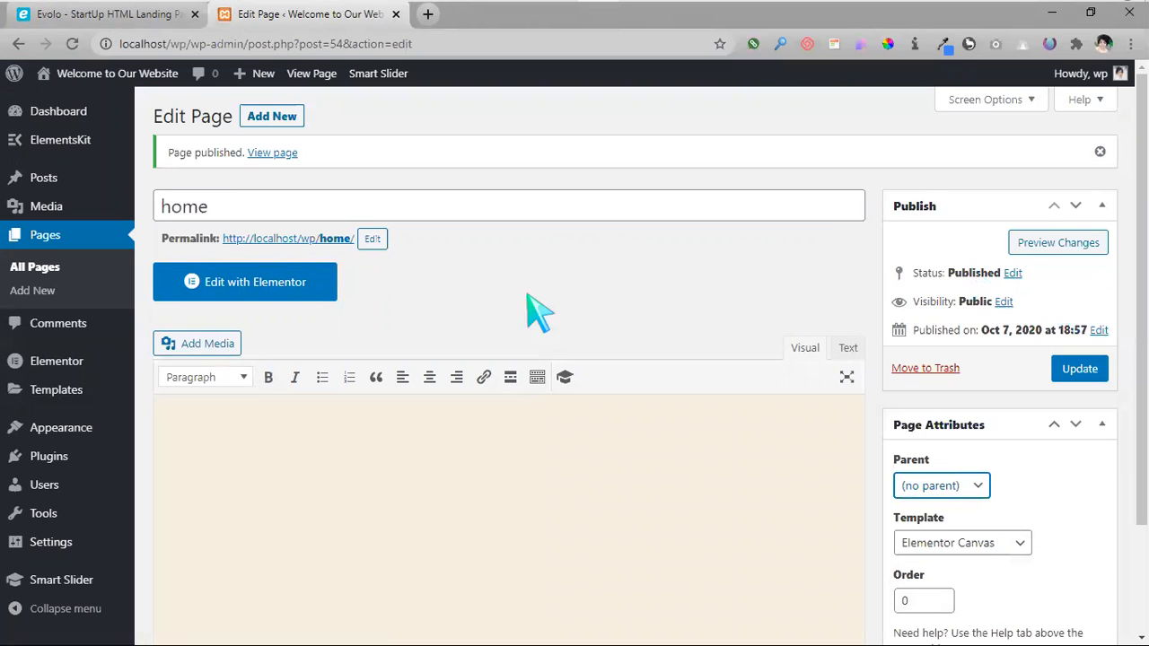
pyautogui.click(241, 287)
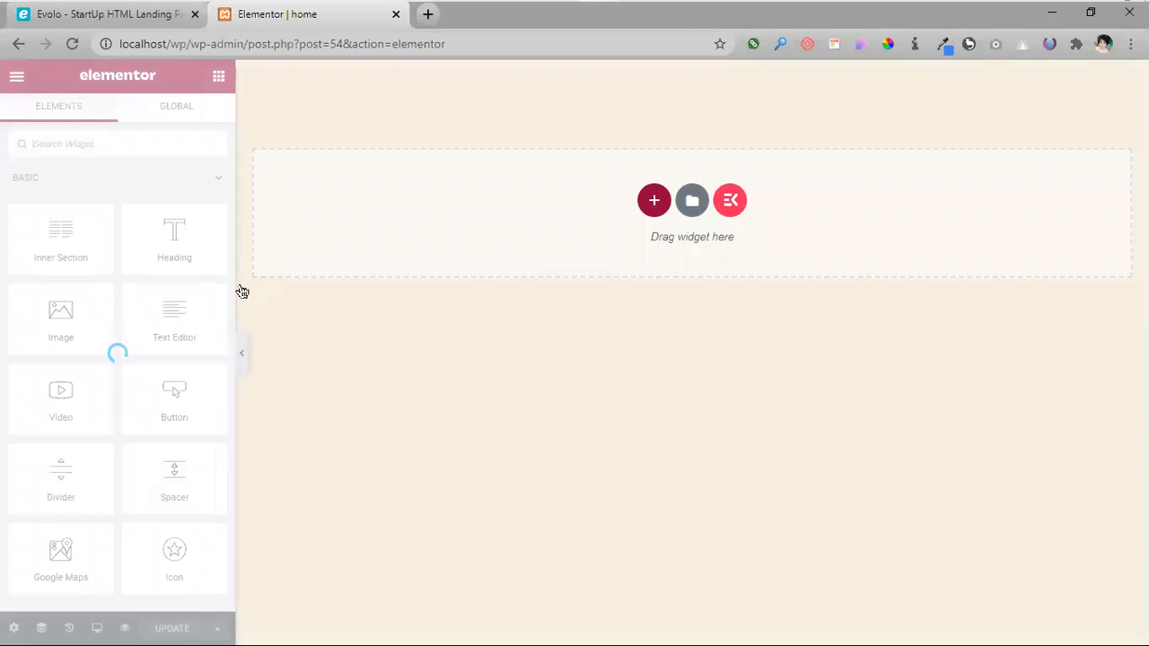
# - Browse the ready pages, headers, footers and widget presets in the ElementsKit template library
pyautogui.click(731, 205)
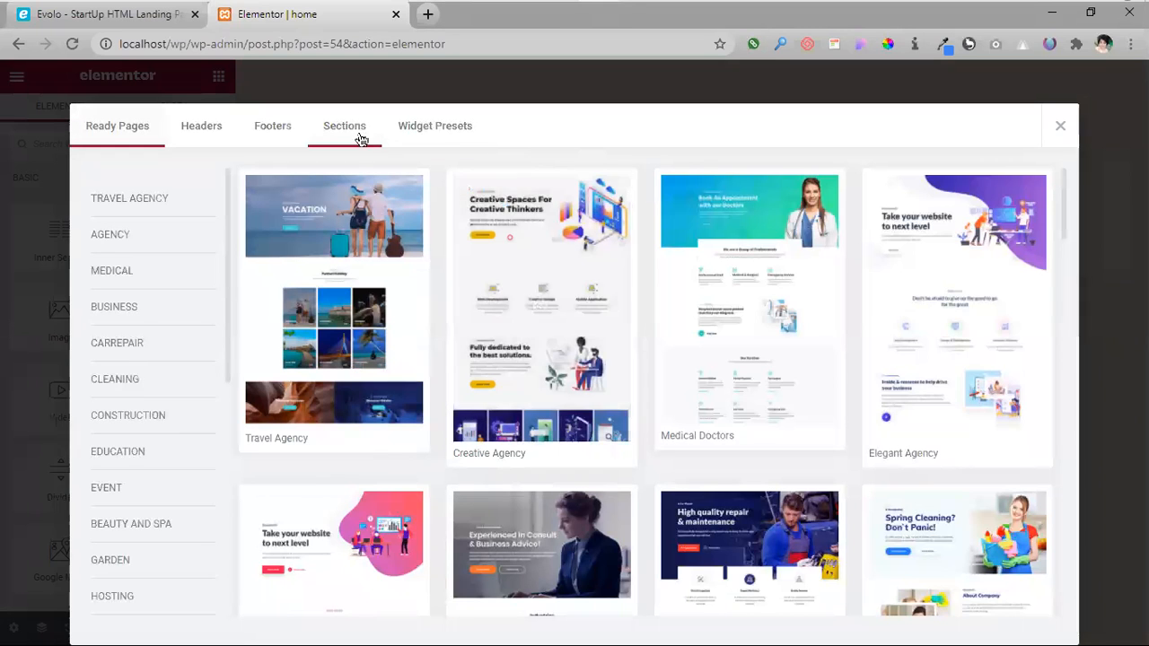
pyautogui.click(203, 134)
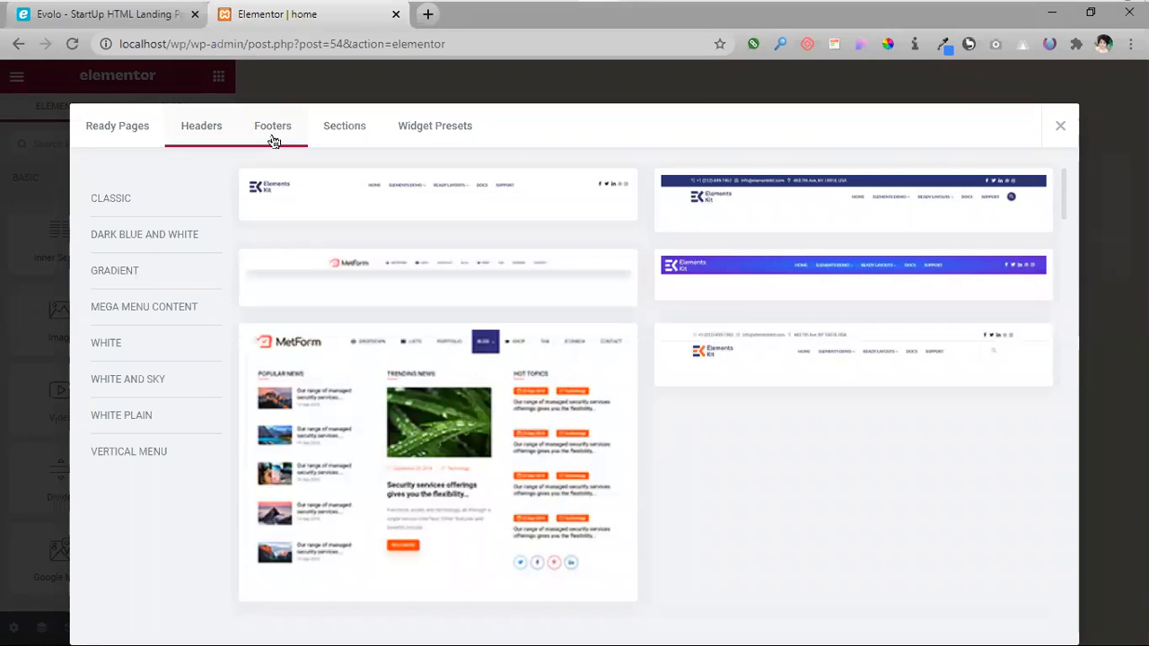
pyautogui.click(274, 134)
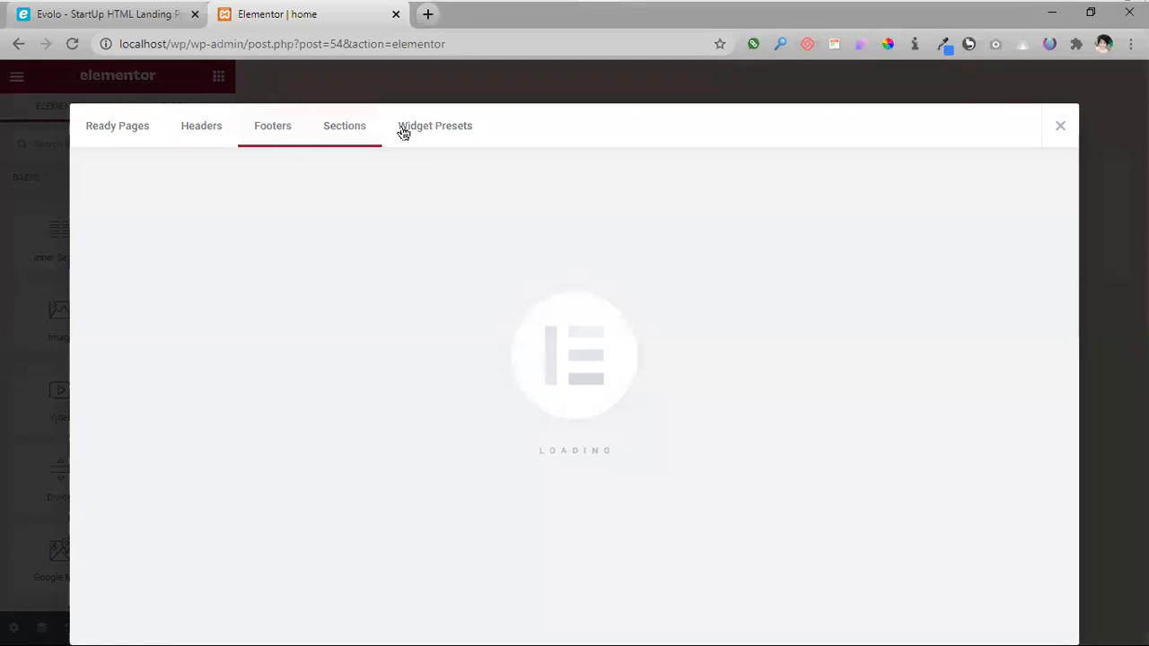
pyautogui.click(443, 136)
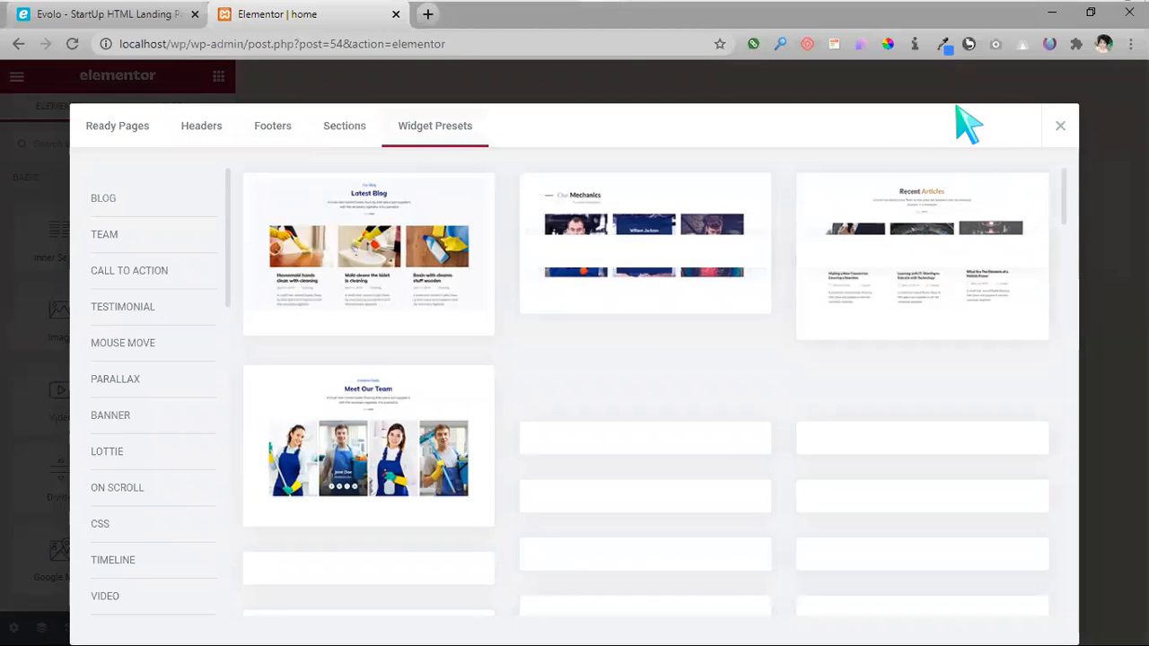
pyautogui.click(1062, 128)
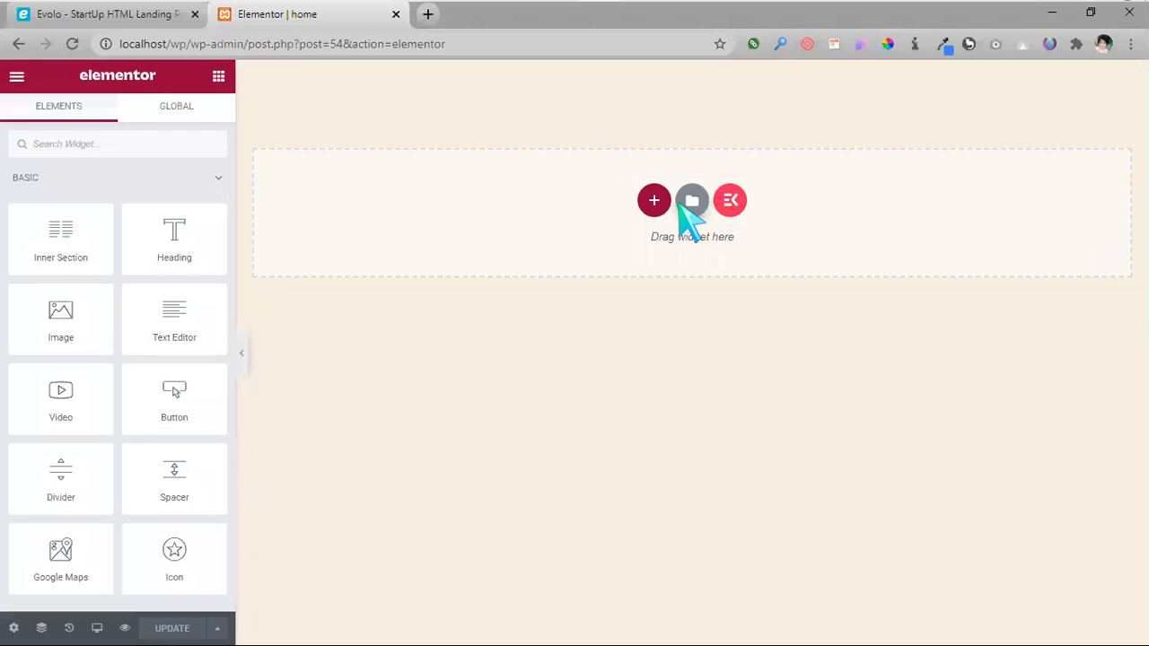
# - Try to insert the Landing Page – Hotel page template from the Elementor library, and close the library
pyautogui.click(690, 203)
pyautogui.click(669, 116)
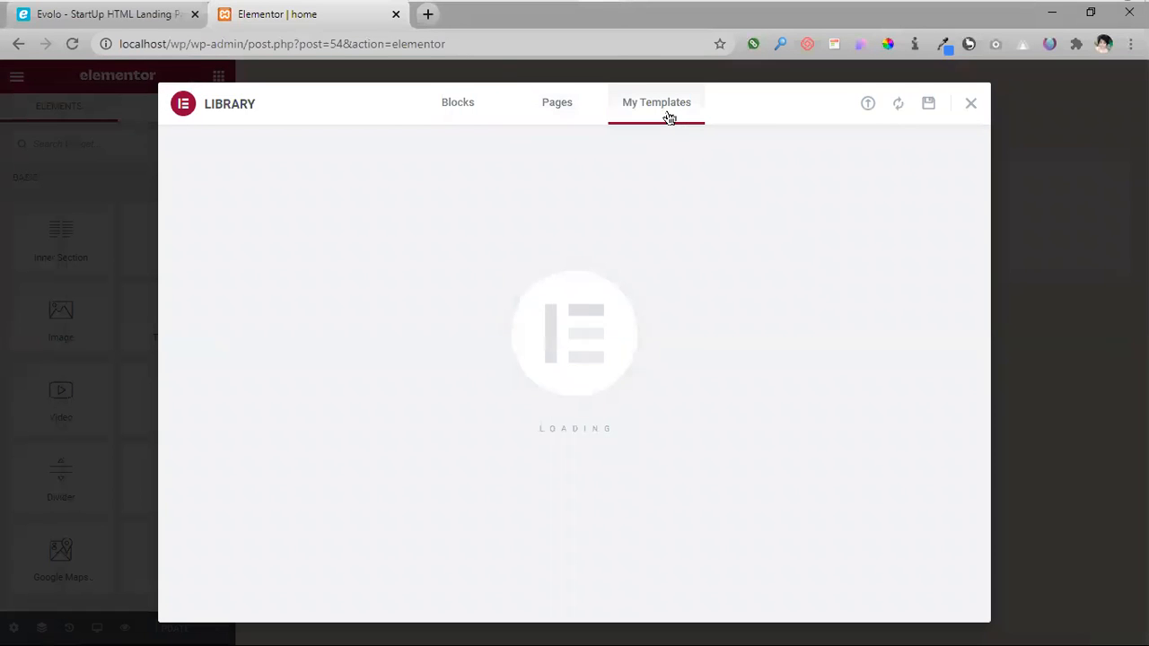
pyautogui.click(559, 106)
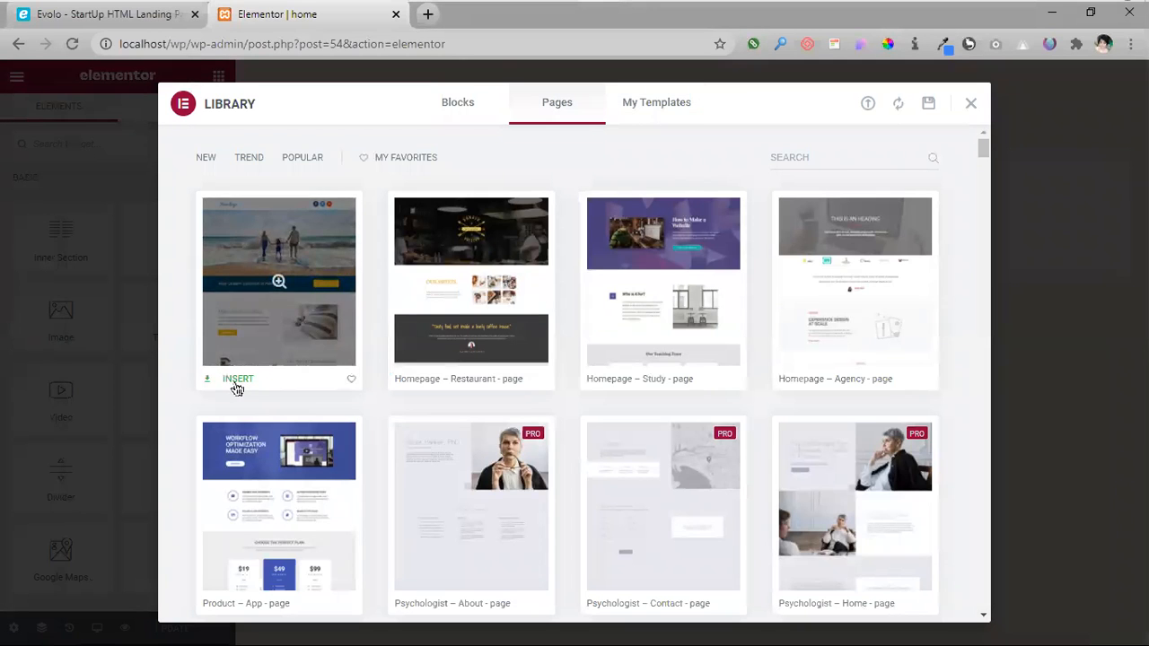
pyautogui.click(231, 383)
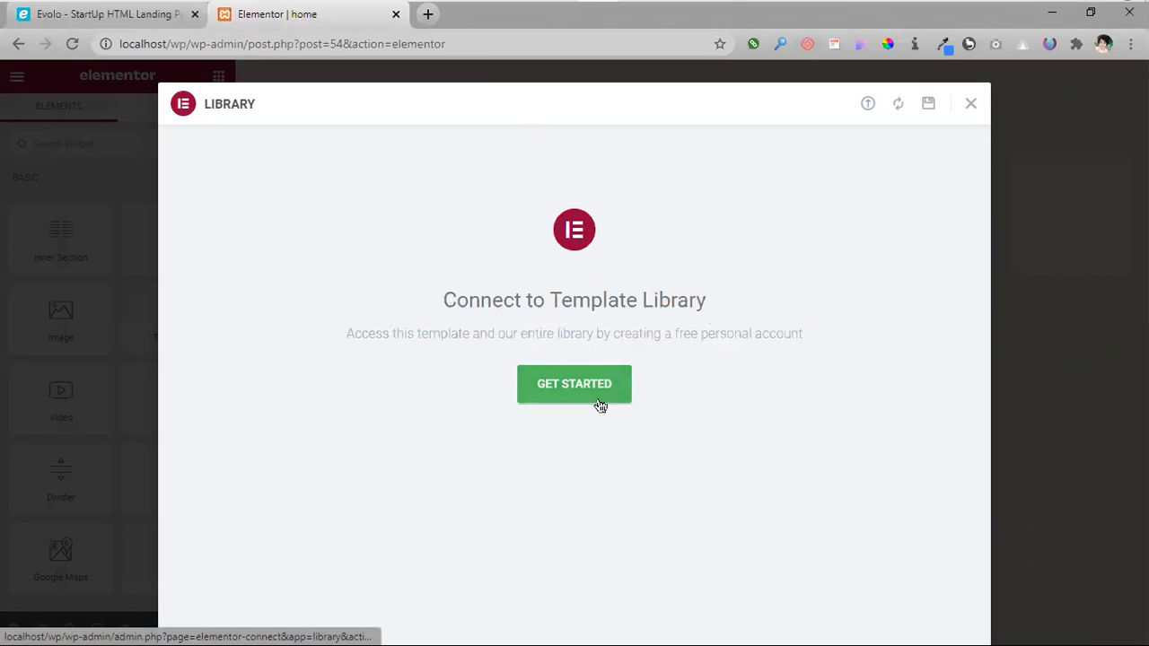
pyautogui.click(574, 383)
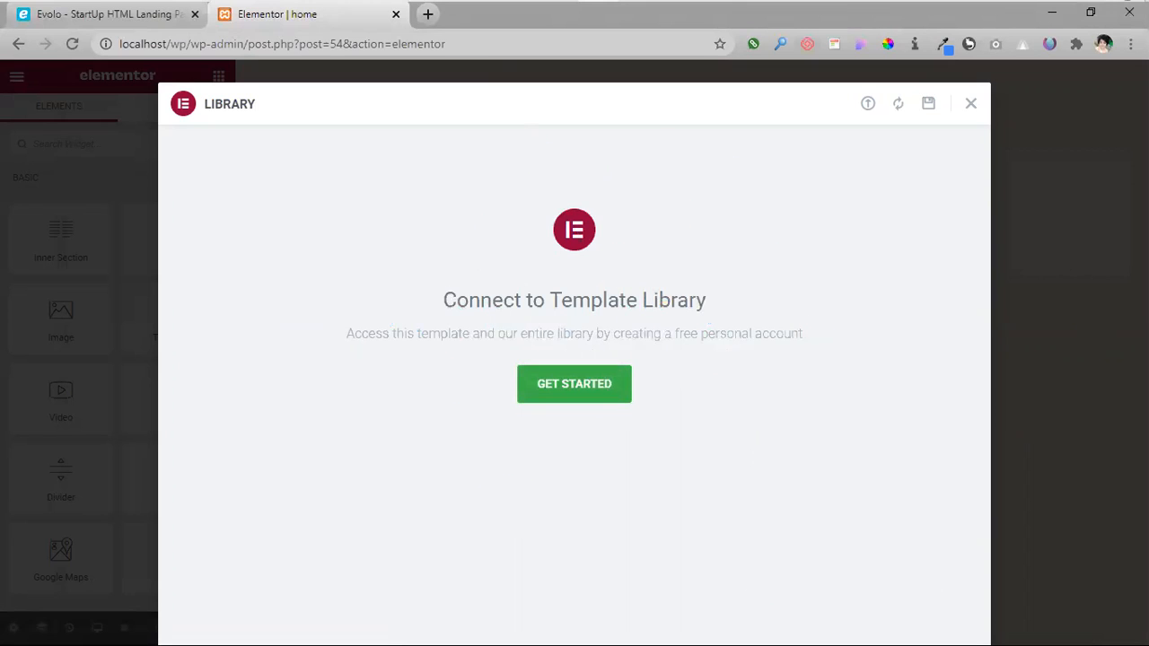
pyautogui.click(971, 105)
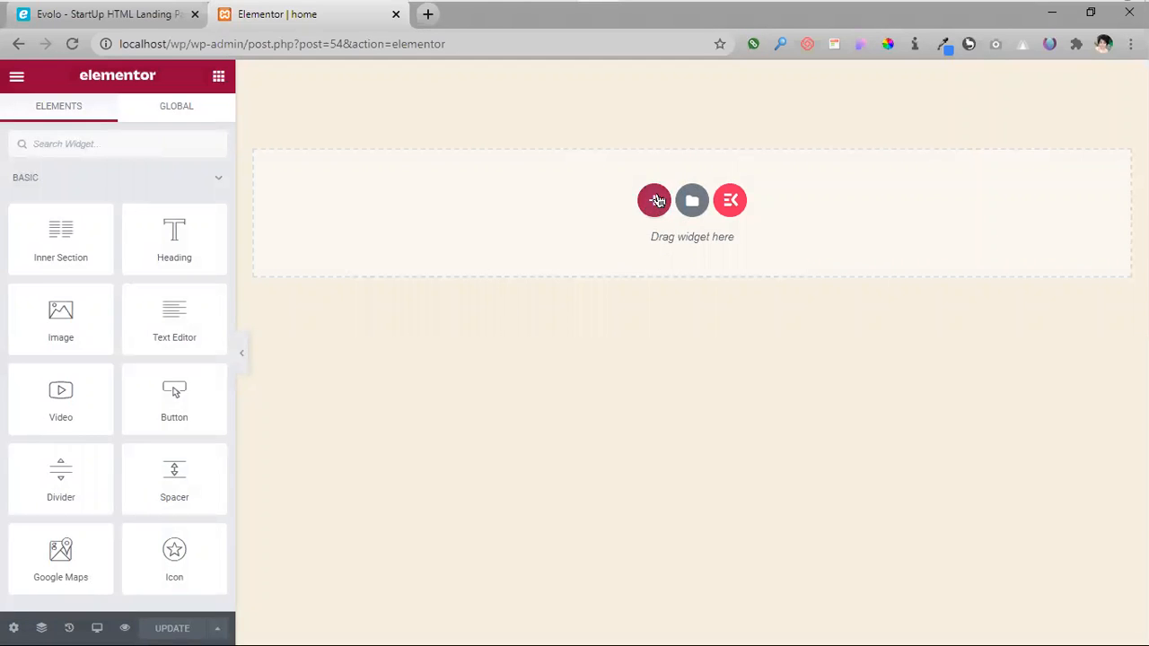
pyautogui.click(691, 202)
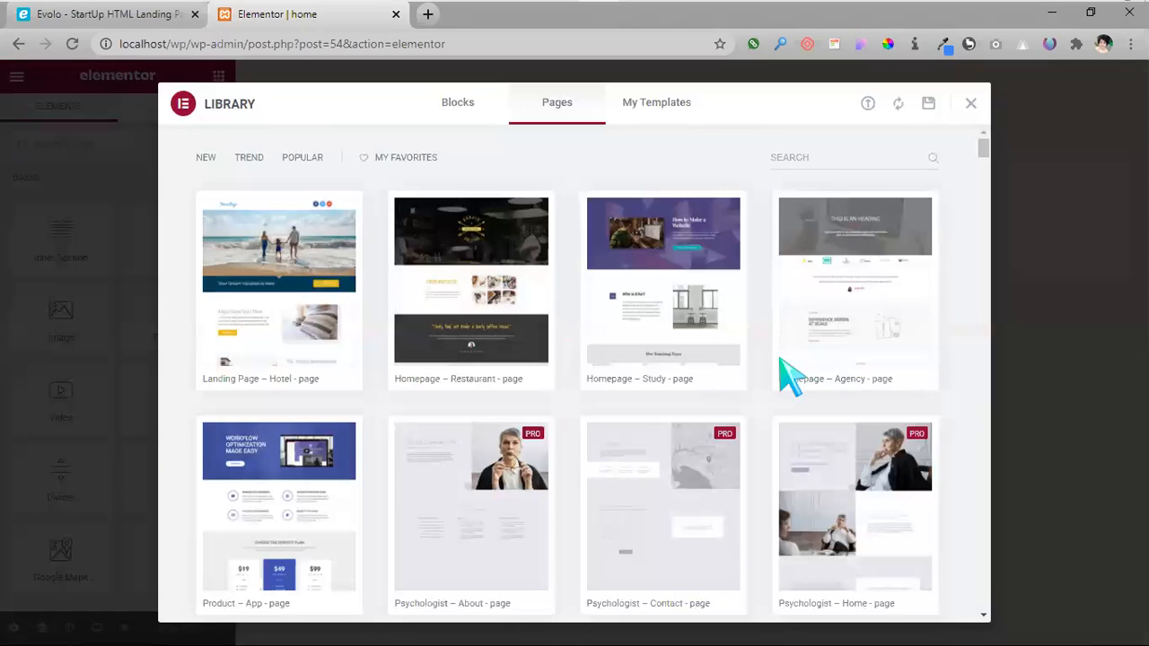
pyautogui.click(970, 104)
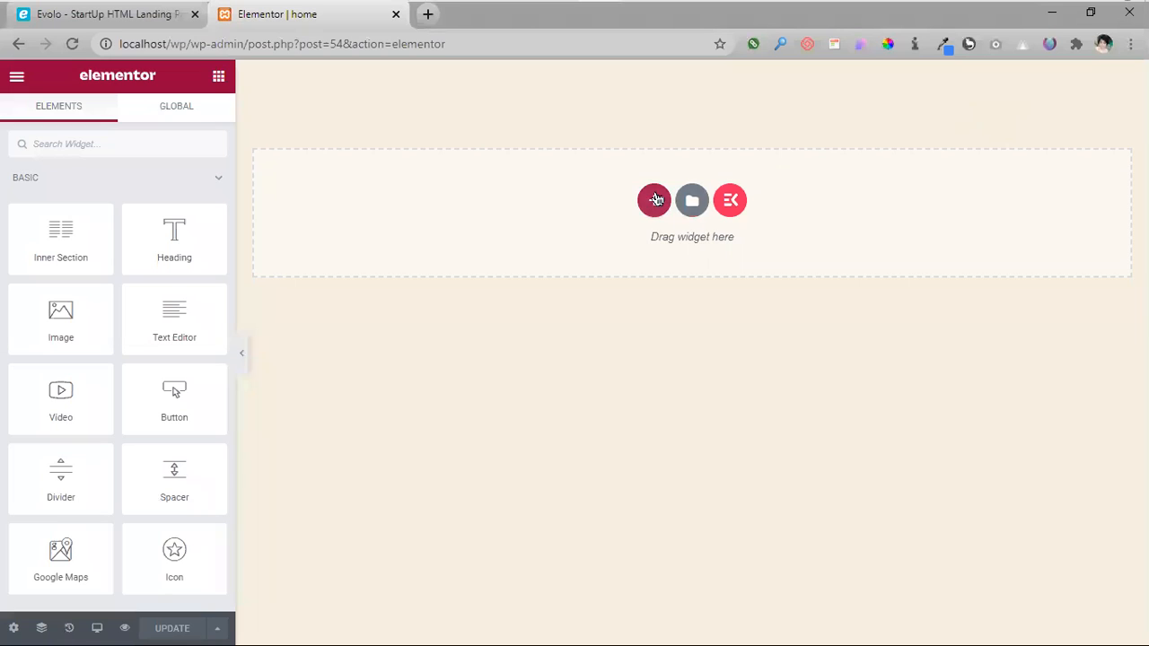
# - Add a single-column section to the home page and compare it with the hero area of the Evolo reference page
pyautogui.click(653, 200)
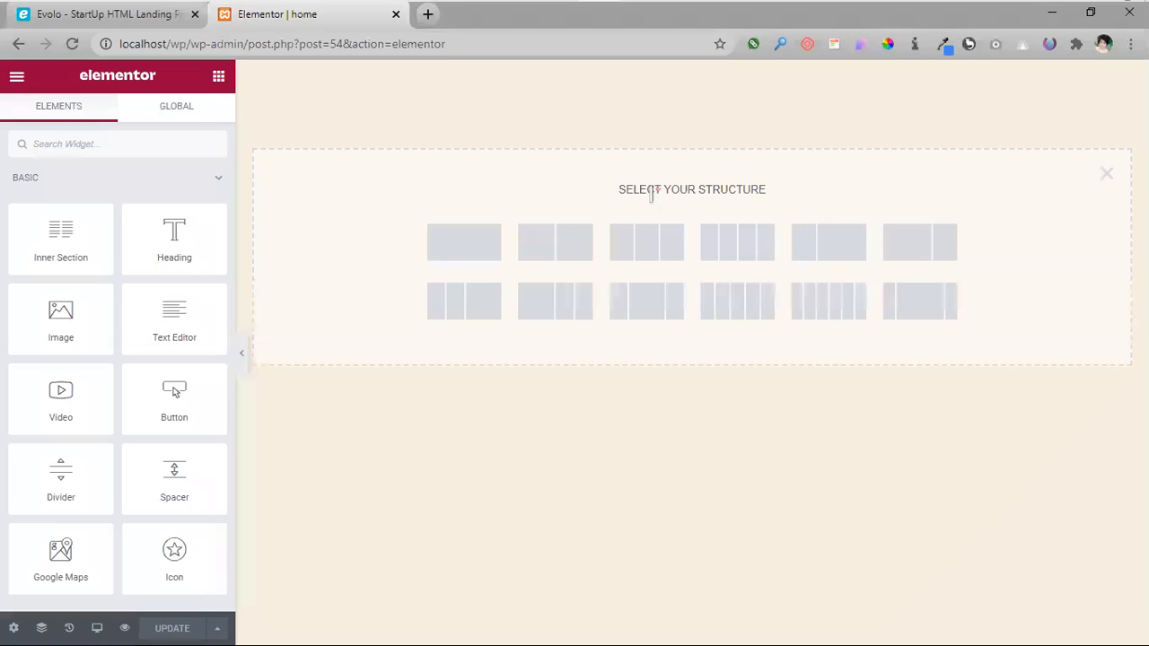
pyautogui.click(466, 241)
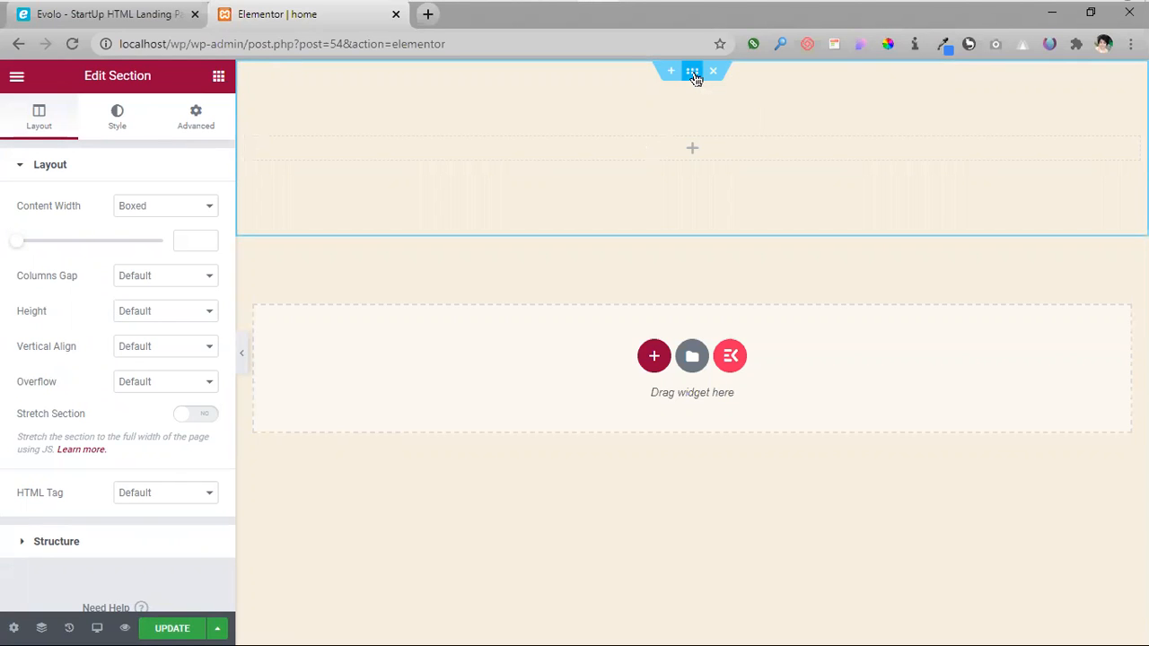
pyautogui.hotkey('ctrl', 'Tab')
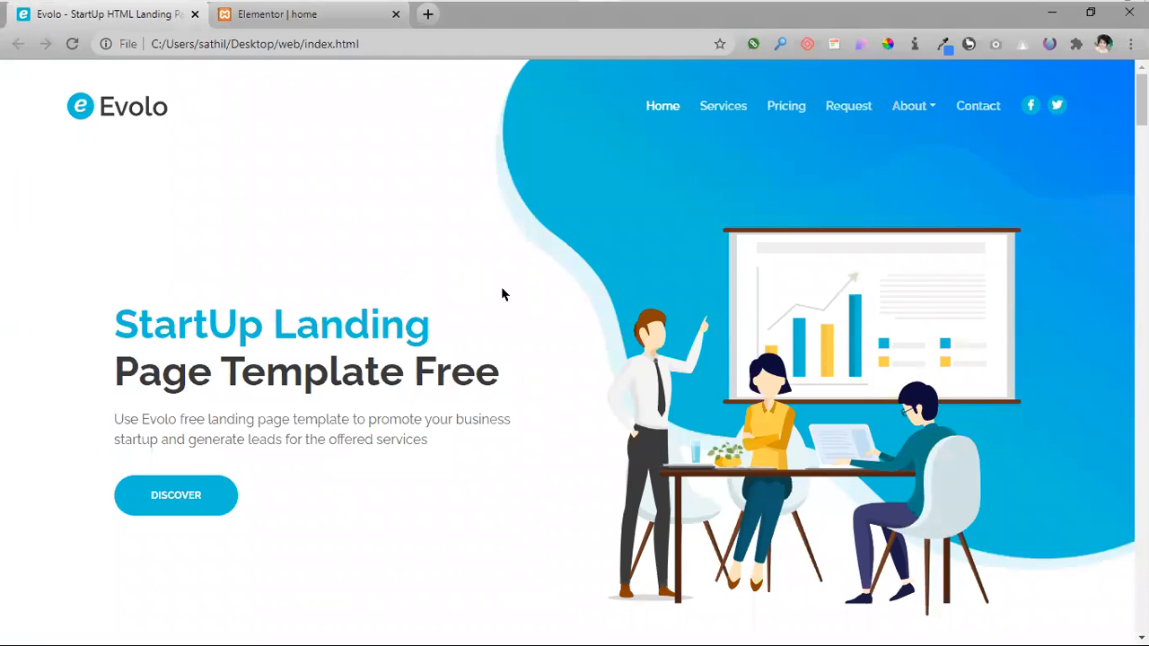
pyautogui.scroll(-1, 503, 295)
pyautogui.scroll(1, 413, 354)
pyautogui.scroll(-1, 1, 355)
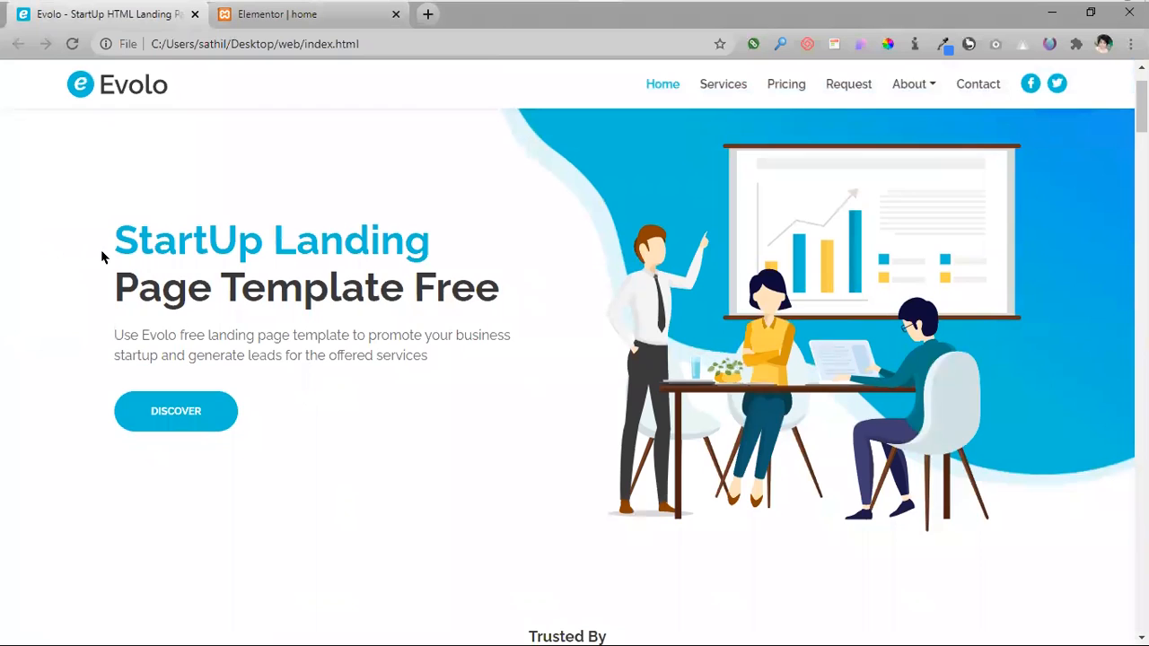
pyautogui.scroll(1, 718, 363)
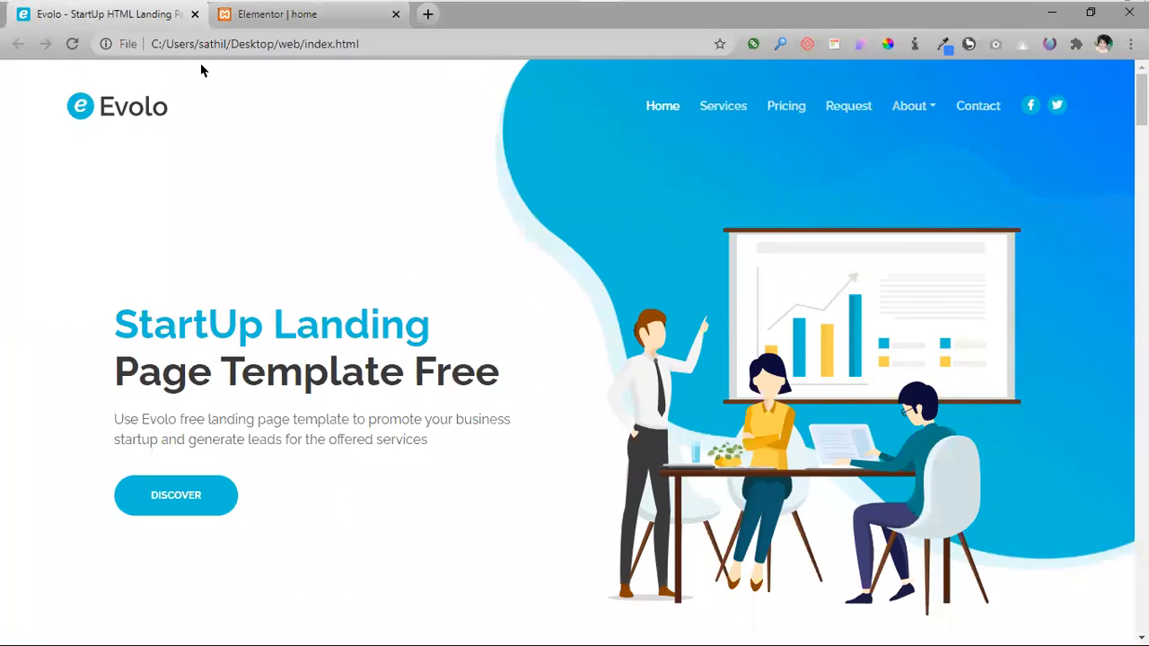
pyautogui.click(269, 15)
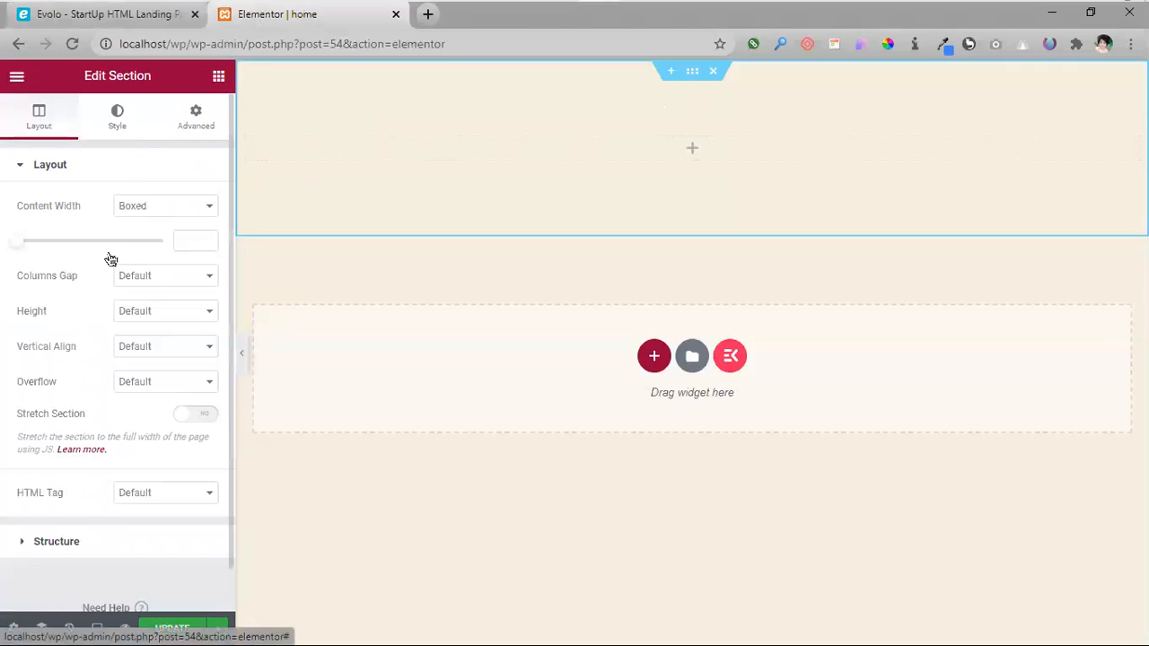
# - Give the section a classic background using the uploaded image header-background.jpg from the web images folder
pyautogui.click(117, 116)
pyautogui.click(141, 247)
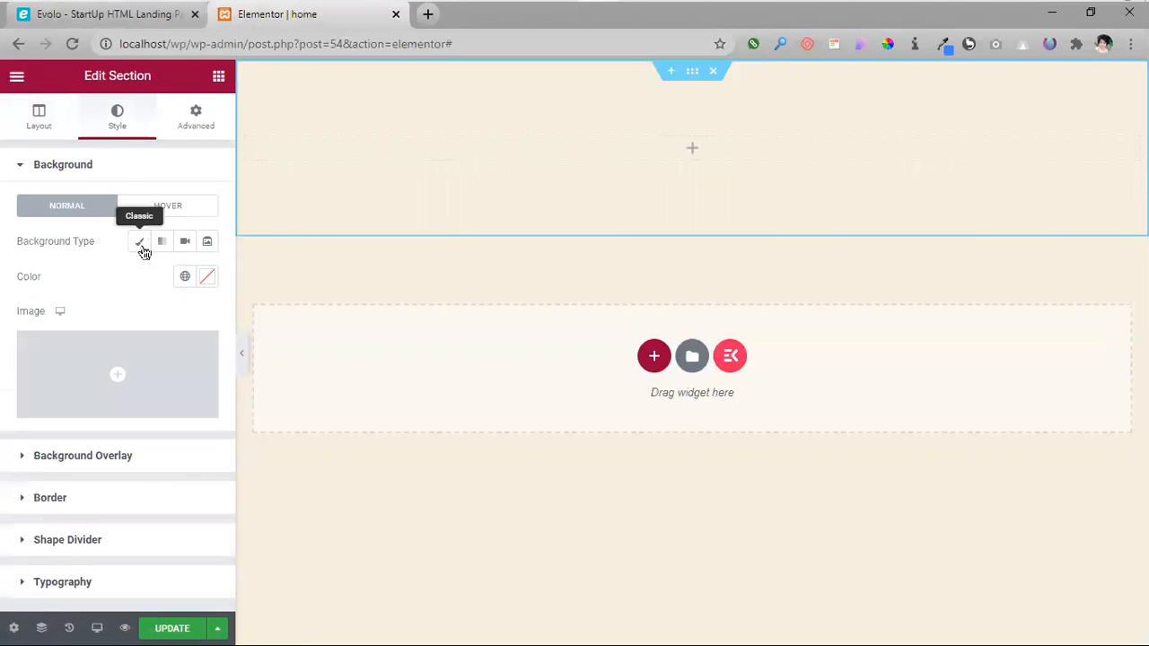
pyautogui.click(121, 404)
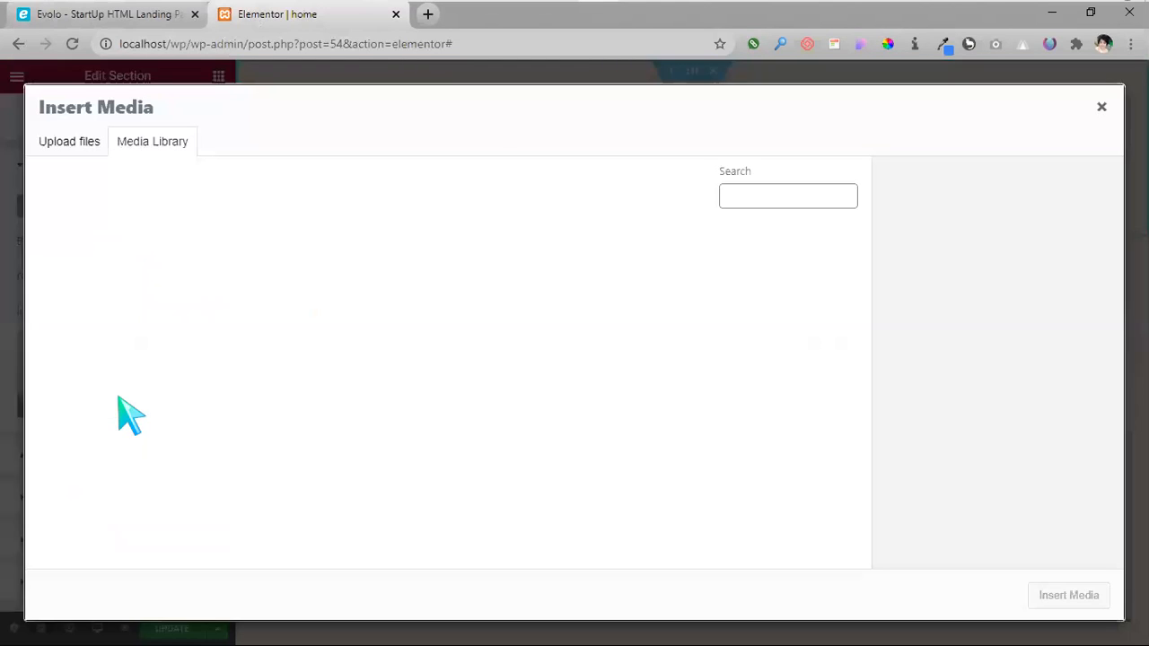
pyautogui.click(74, 144)
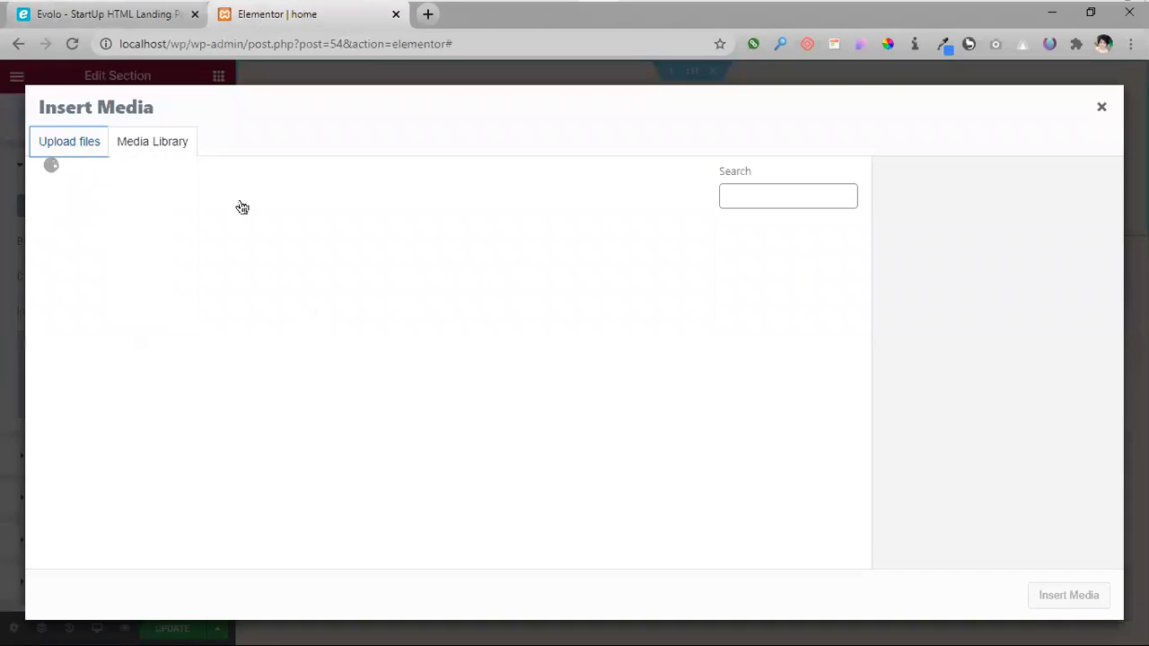
pyautogui.click(565, 379)
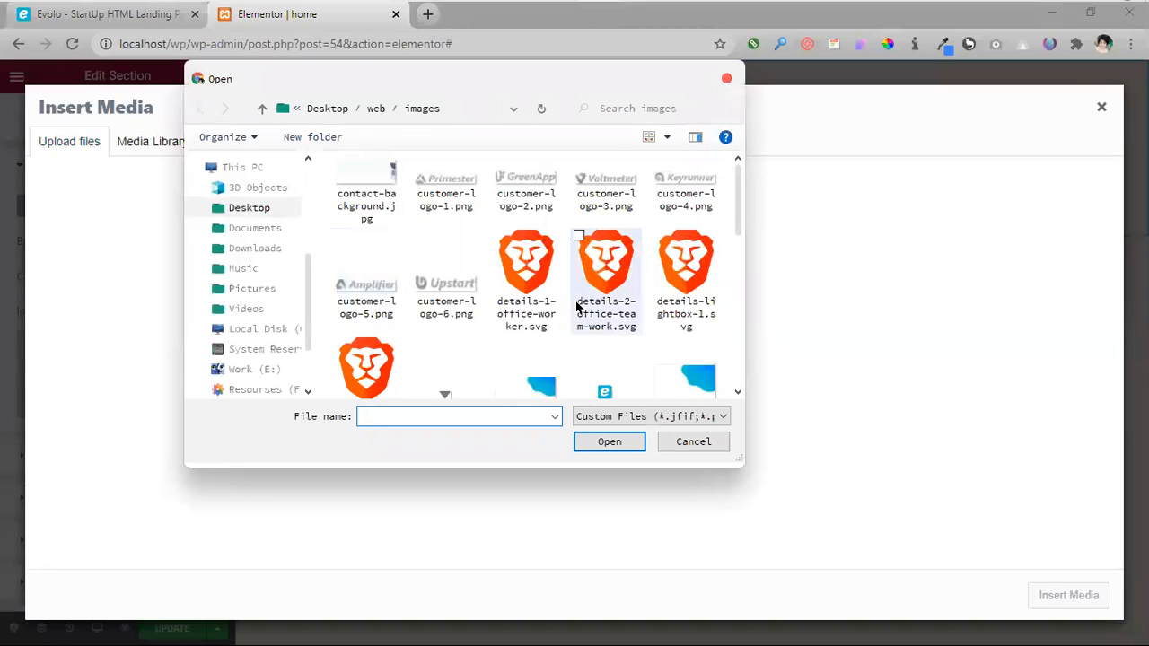
pyautogui.scroll(-1, 566, 366)
pyautogui.click(673, 380)
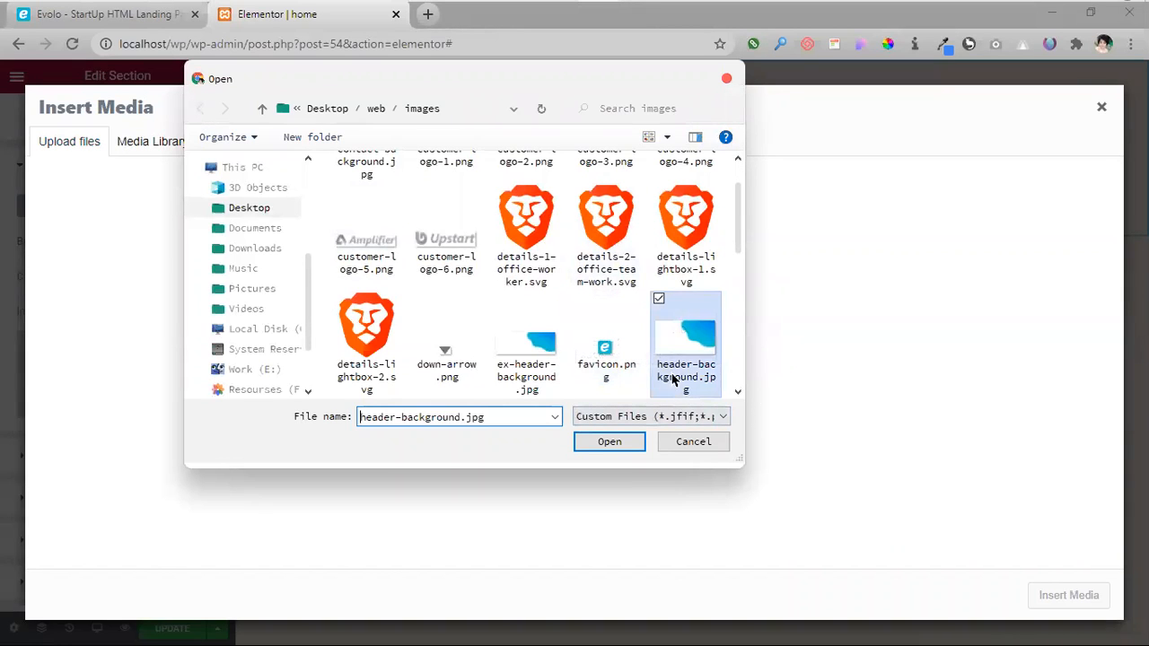
pyautogui.click(633, 446)
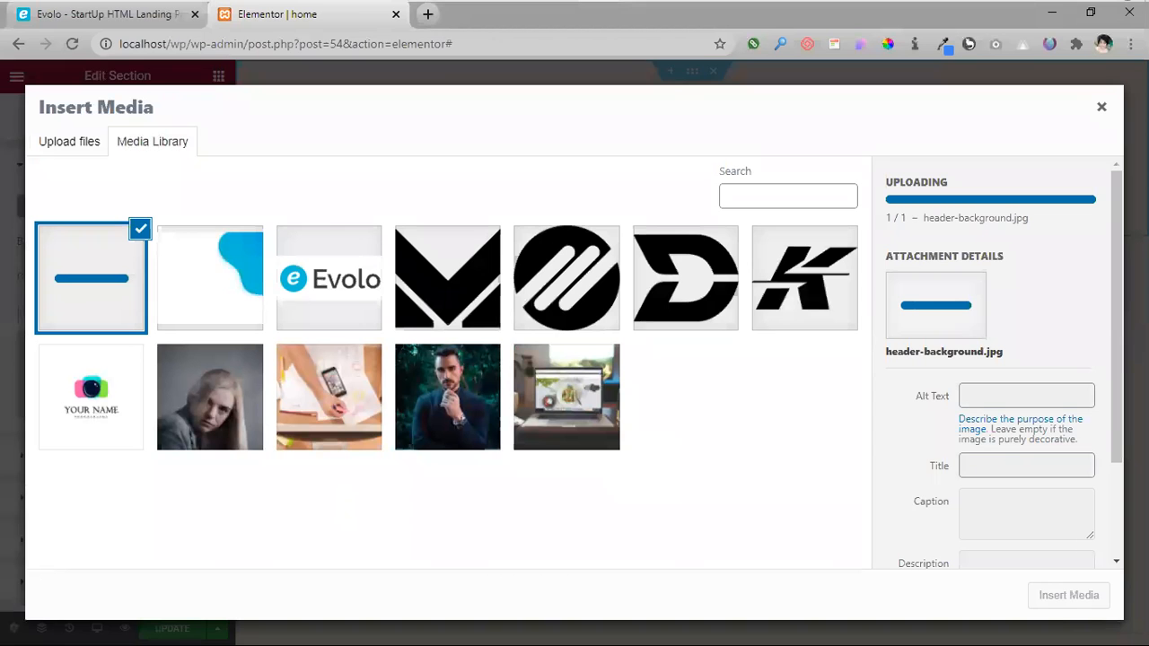
pyautogui.click(1069, 597)
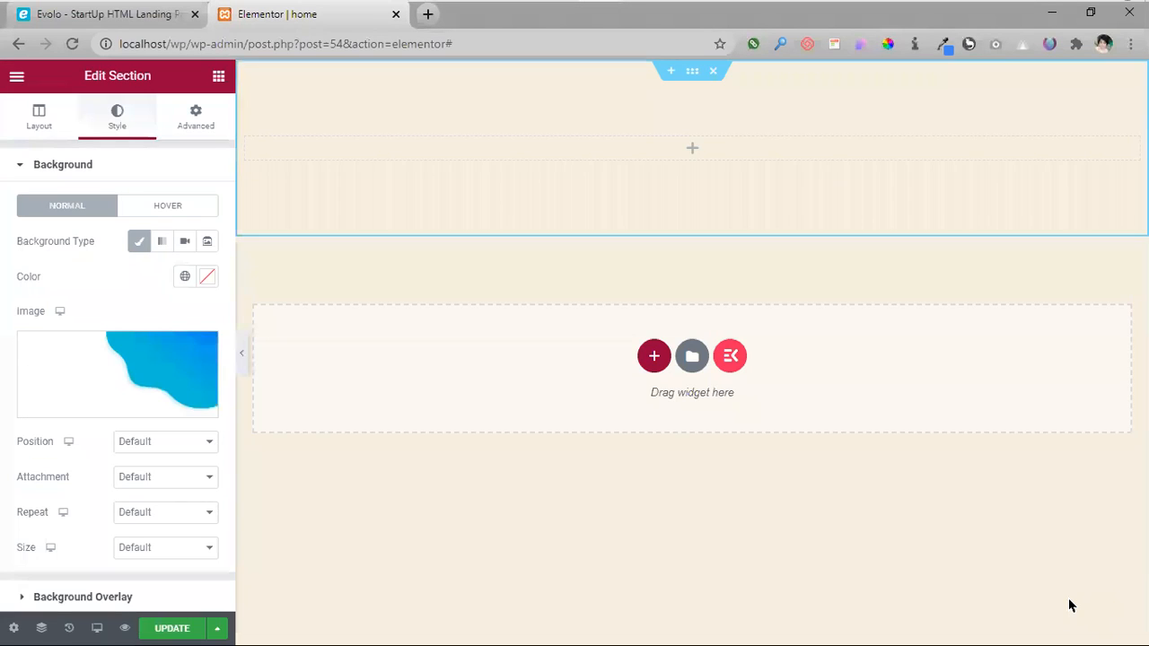
# - Set the background image's position to Center Center, attachment to Default, repeat to No-repeat and size to Cover
pyautogui.click(151, 444)
pyautogui.click(149, 473)
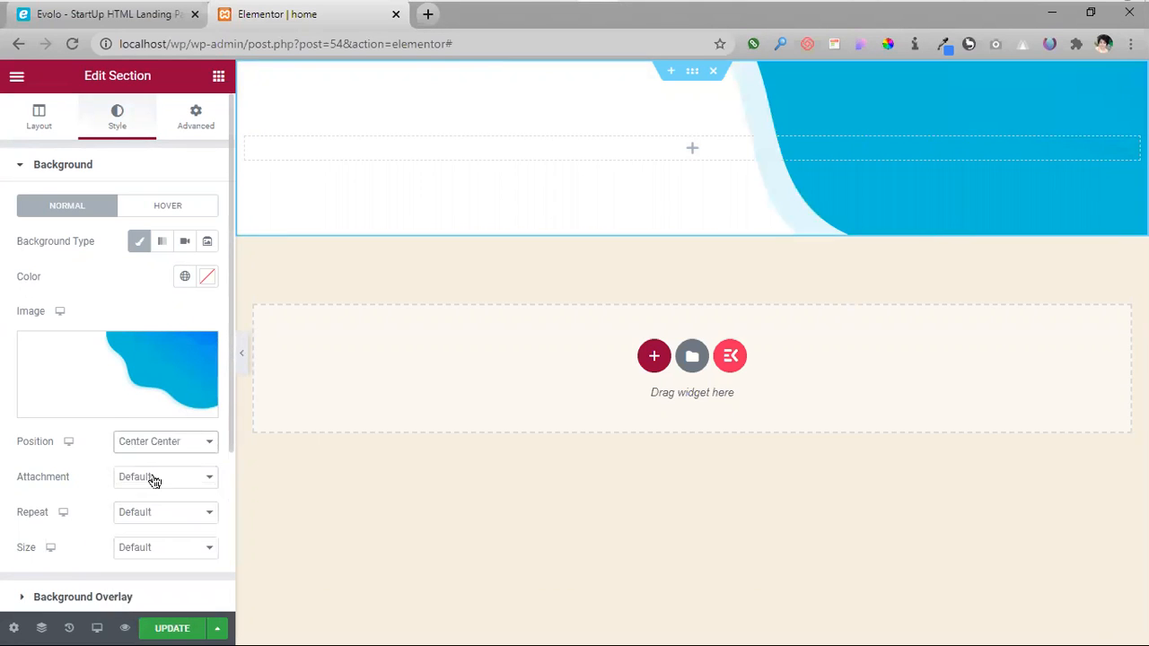
pyautogui.click(161, 480)
pyautogui.click(158, 493)
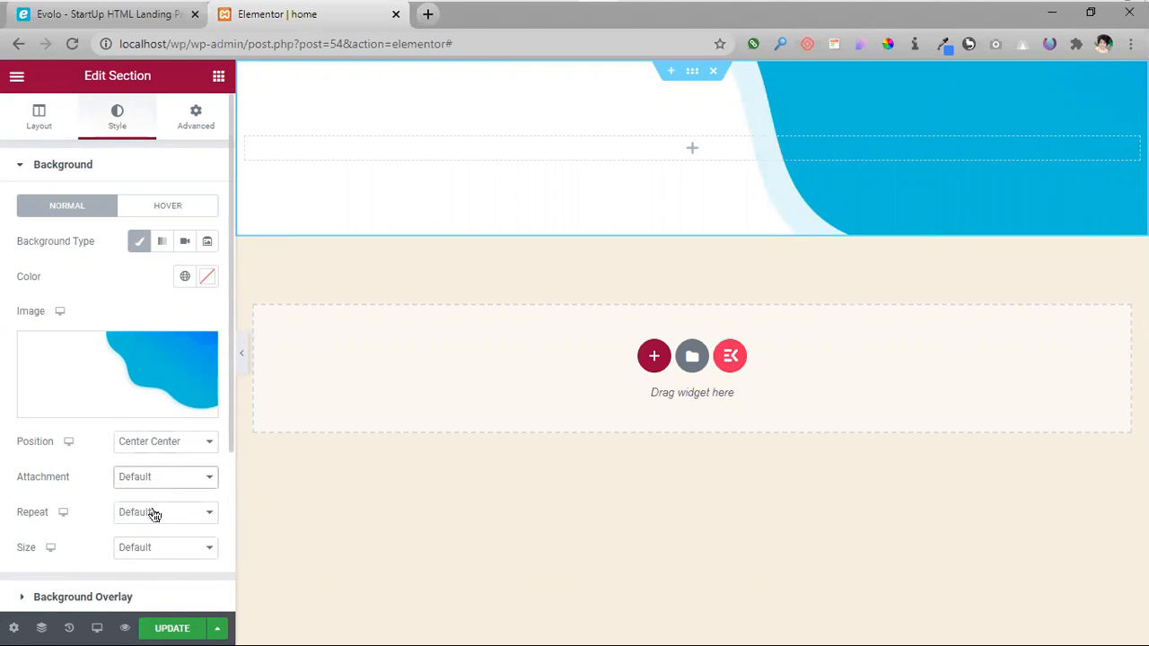
pyautogui.click(155, 513)
pyautogui.click(153, 546)
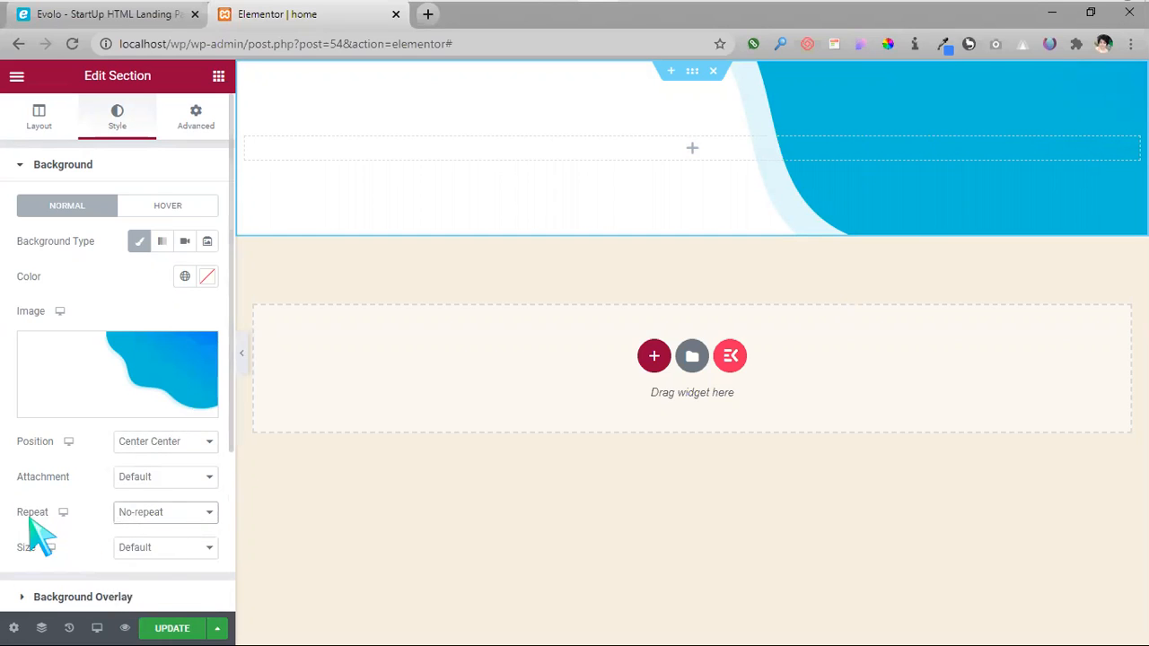
pyautogui.click(148, 556)
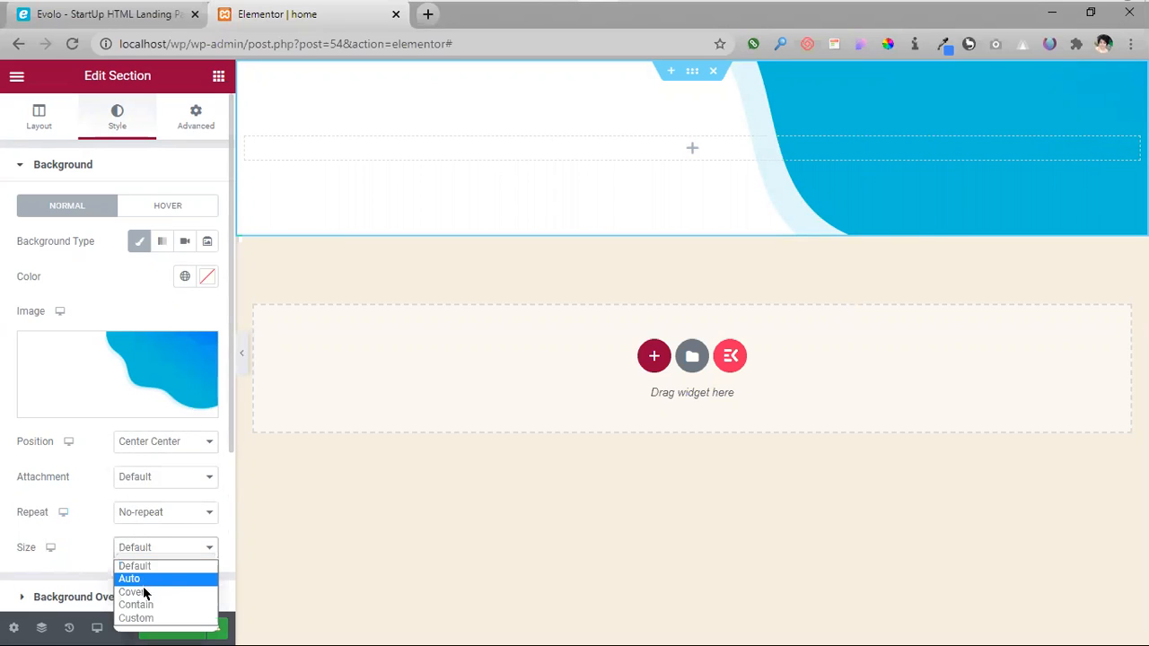
pyautogui.click(140, 590)
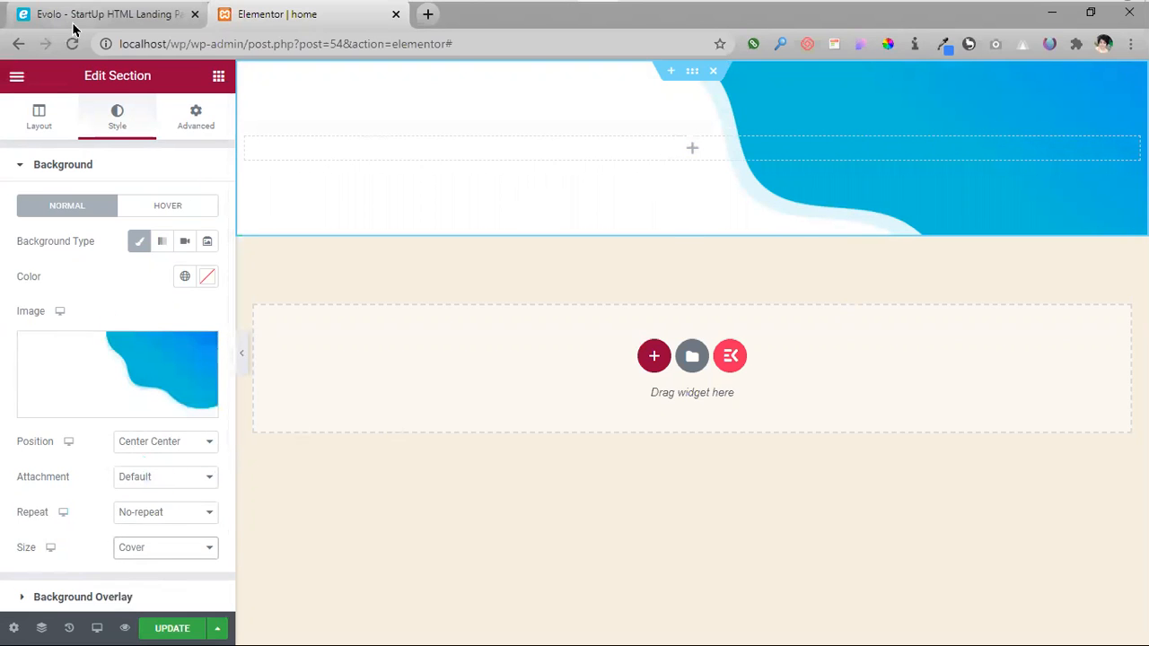
# - Check the image options of the Evolo hero illustration and search the web for "svg to jpg" in a new tab
pyautogui.click(126, 20)
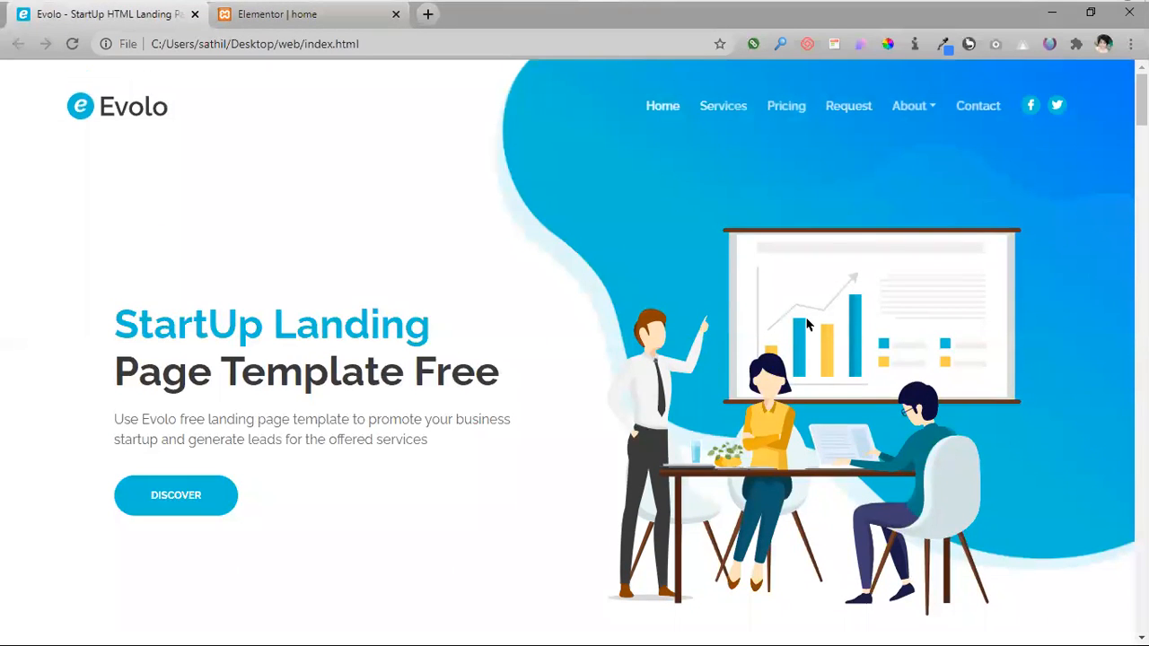
pyautogui.rightClick(806, 323)
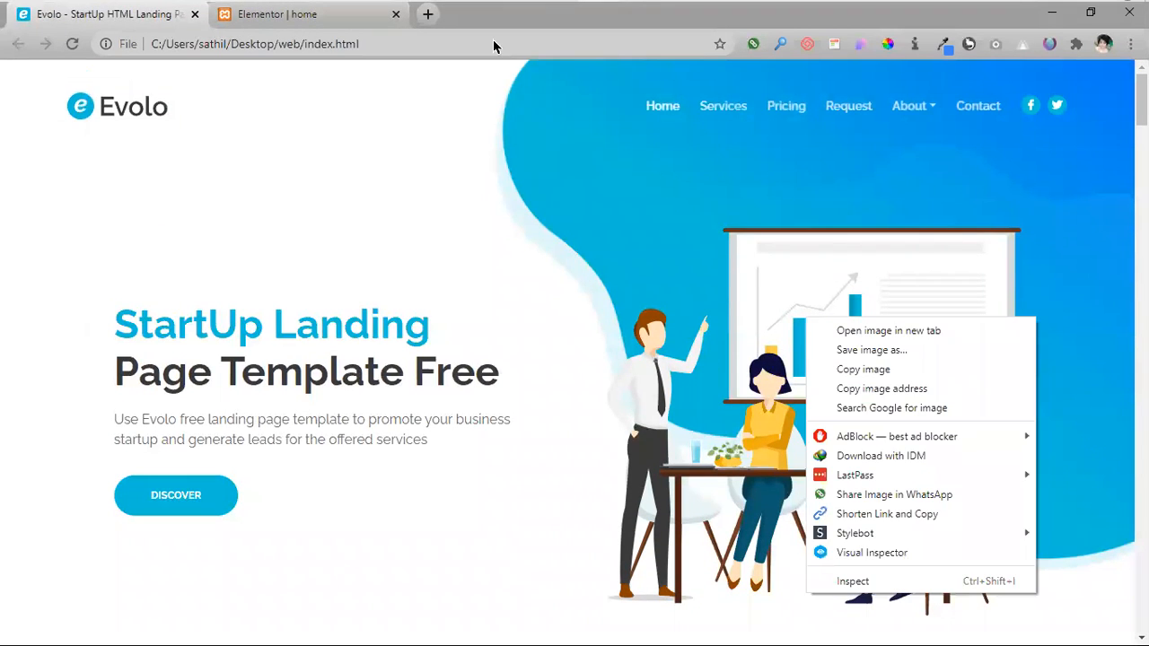
pyautogui.press('Escape')
pyautogui.hotkey('ctrl', 't')
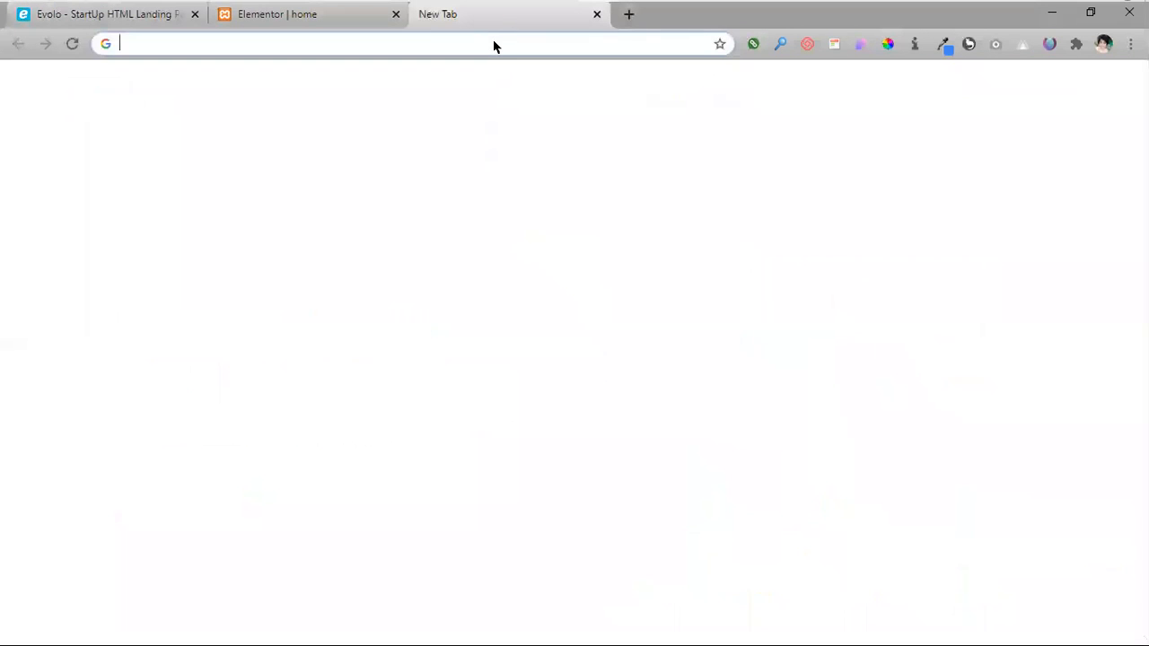
pyautogui.write('sv')
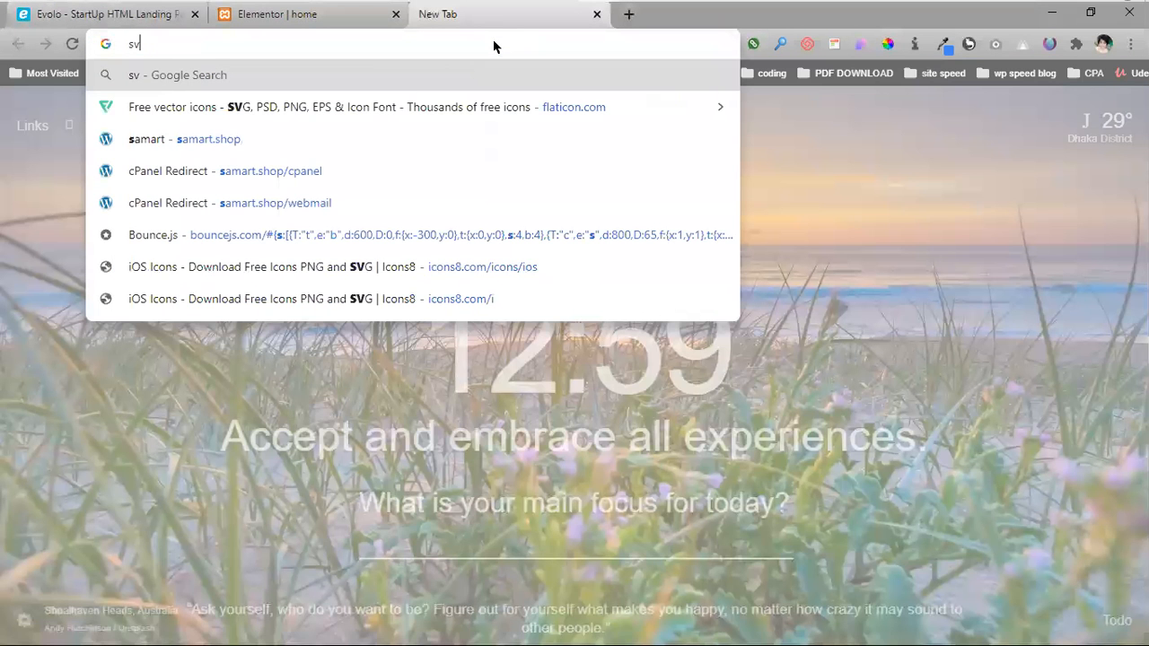
pyautogui.write('g to ')
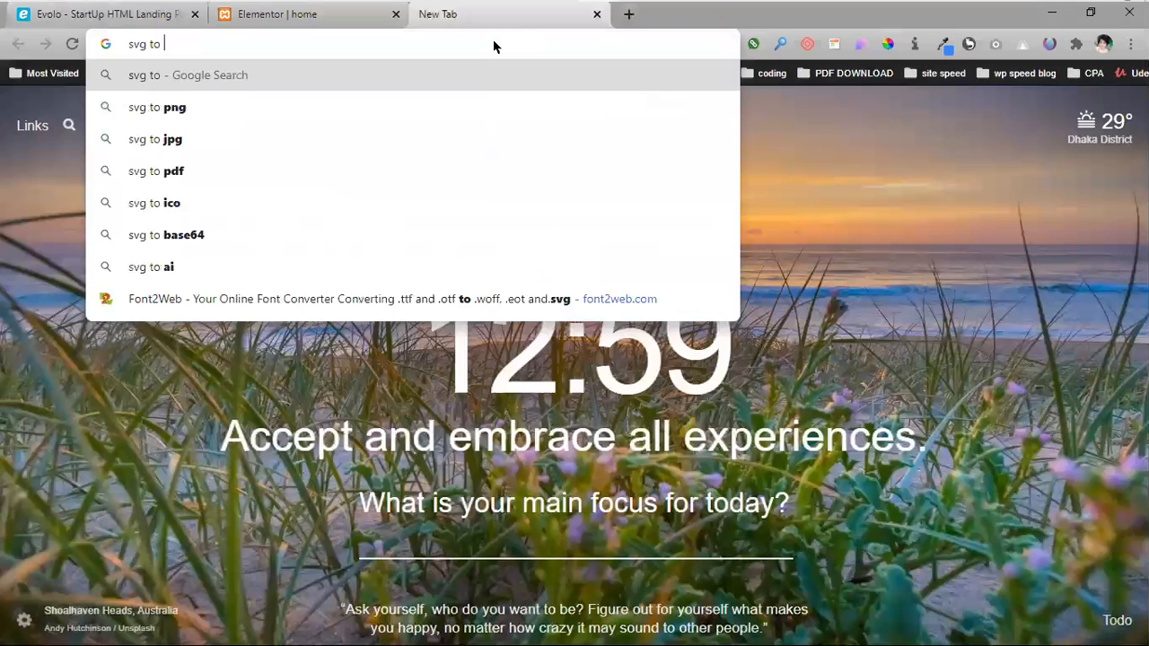
pyautogui.write('jpg')
pyautogui.press('Return')
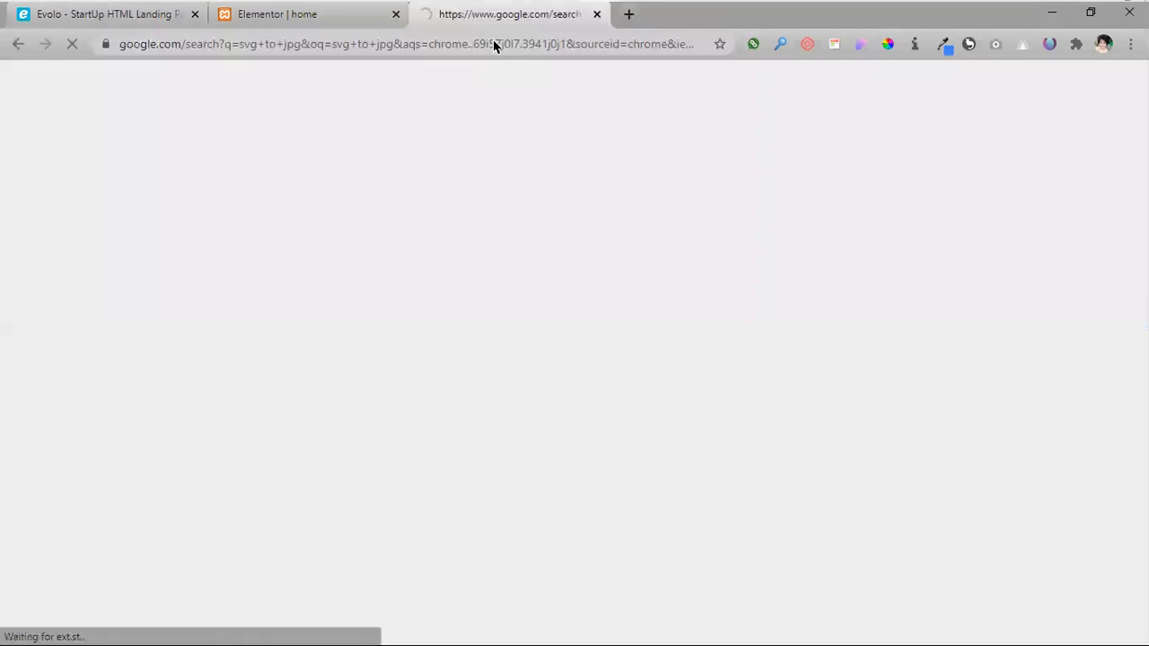
# - Search the web for "svg to png" in another new tab and open the svgtopng.com converter
pyautogui.click(629, 15)
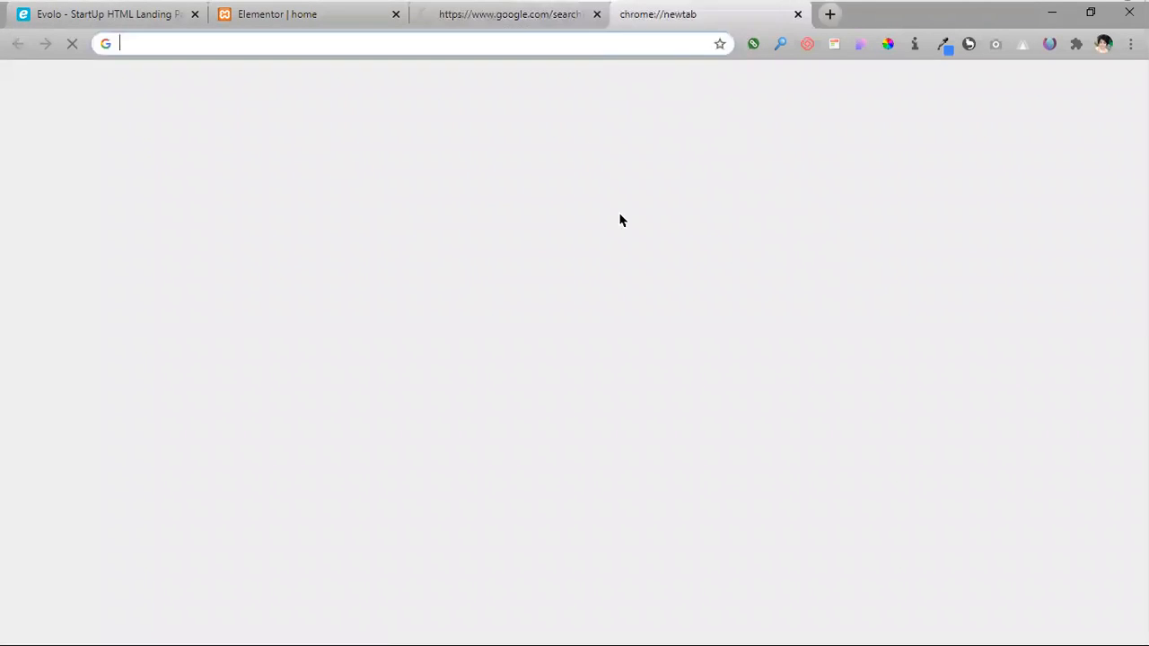
pyautogui.write('svg t')
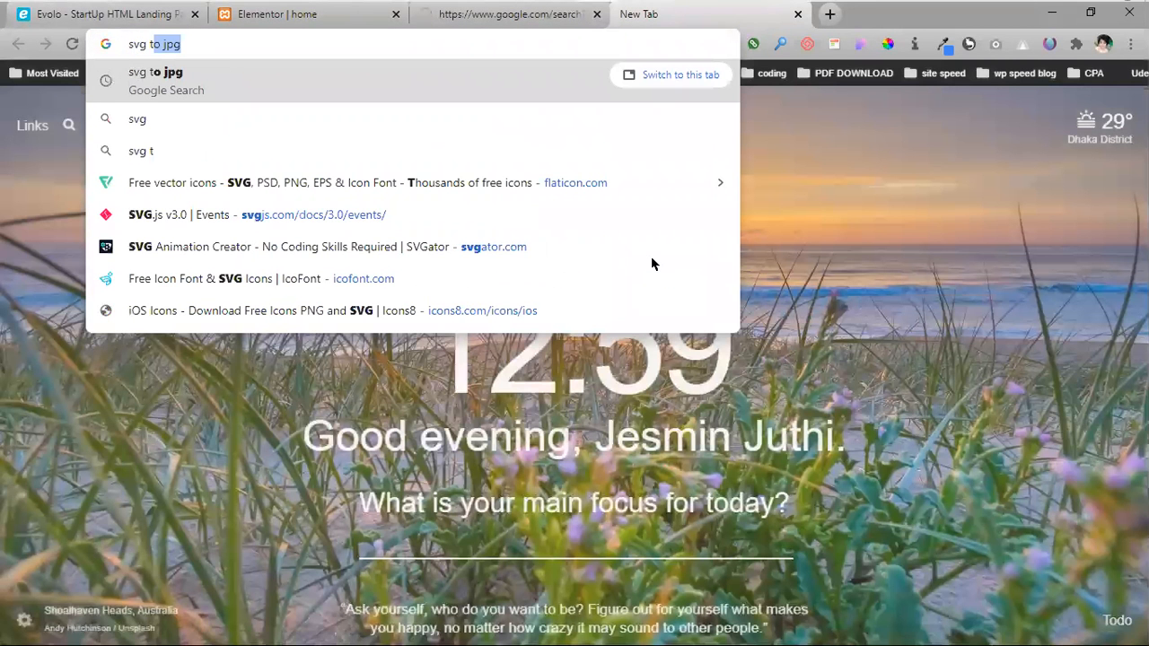
pyautogui.write('o png')
pyautogui.press('Return')
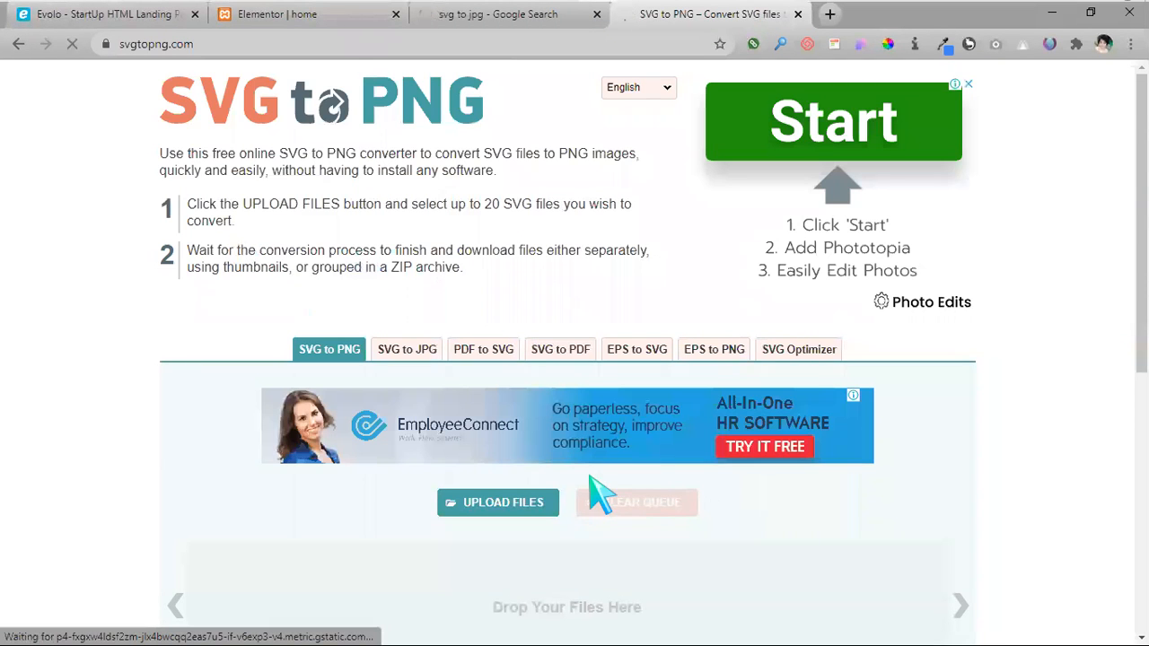
pyautogui.scroll(-1, 516, 435)
# - Open the Evolo hero illustration in its own tab and check the file extension of header-teamwork.svg in its address
pyautogui.click(251, 18)
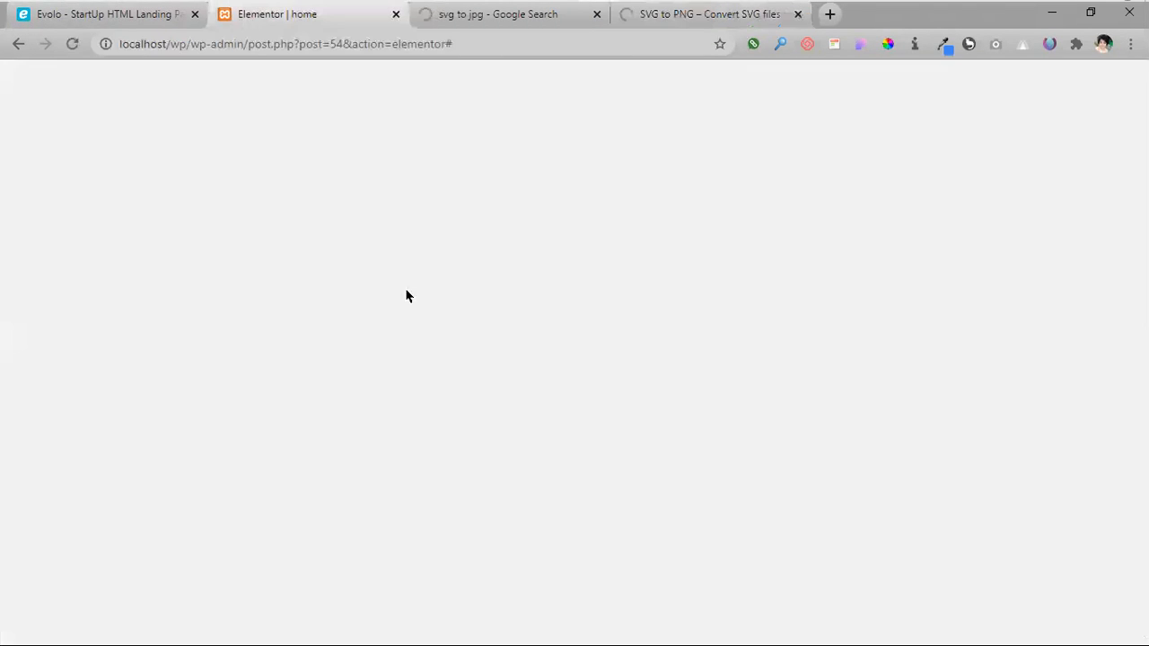
pyautogui.hotkey('ctrl', 'shift', 'Tab')
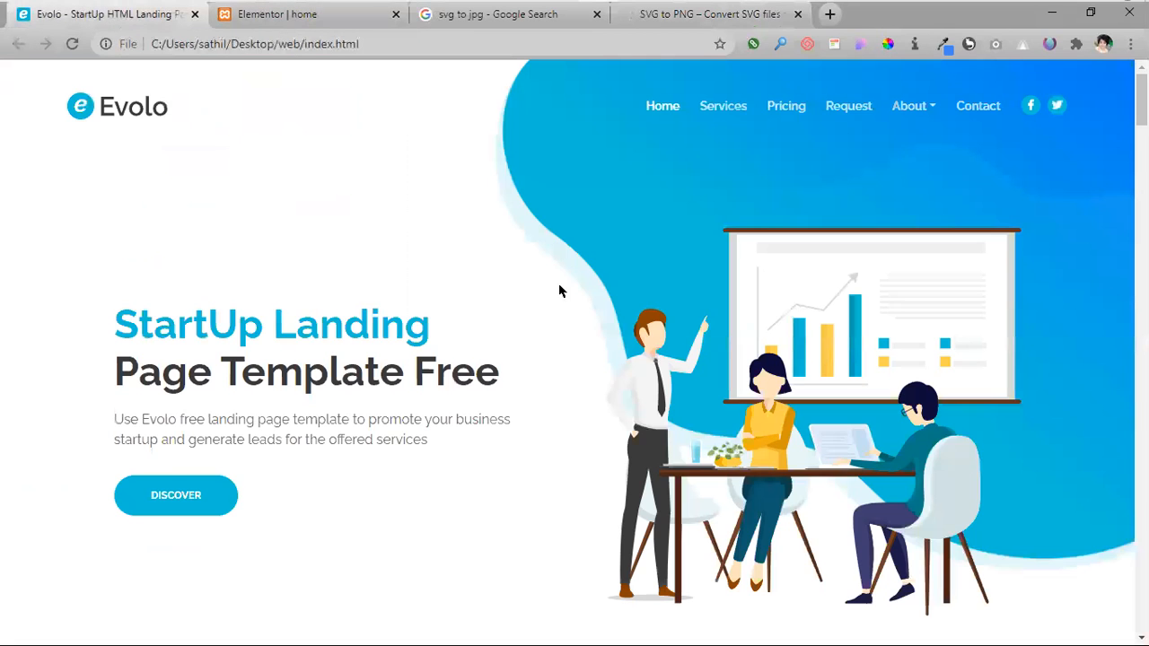
pyautogui.rightClick(808, 368)
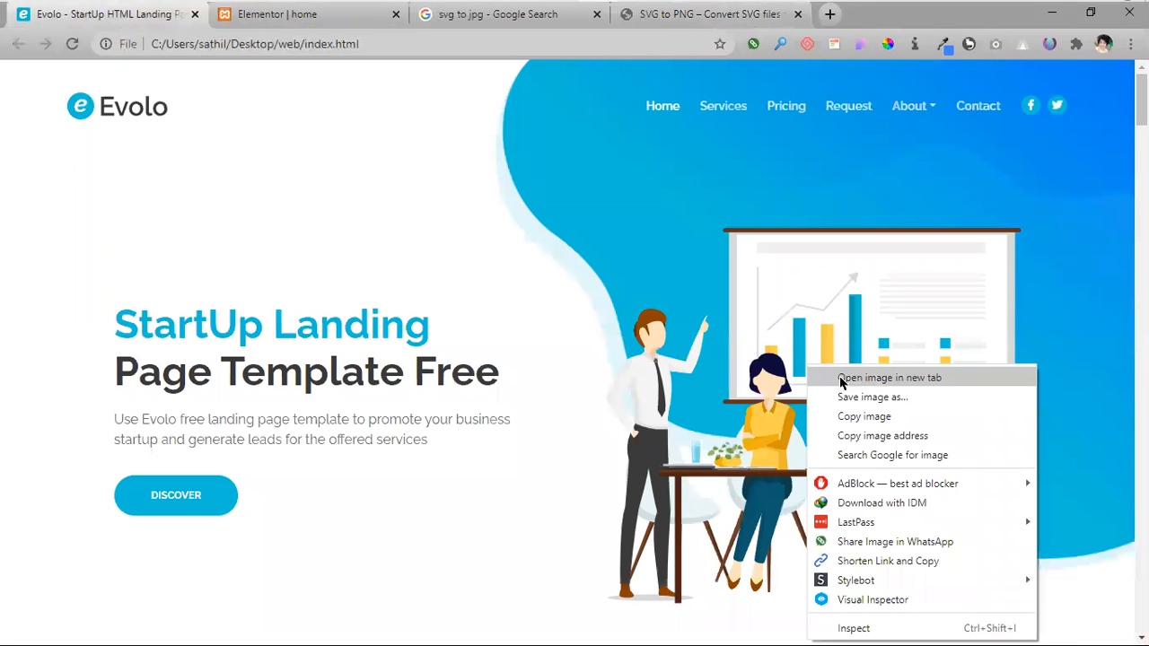
pyautogui.click(841, 380)
pyautogui.click(230, 18)
pyautogui.moveTo(476, 48); pyautogui.dragTo(420, 63)
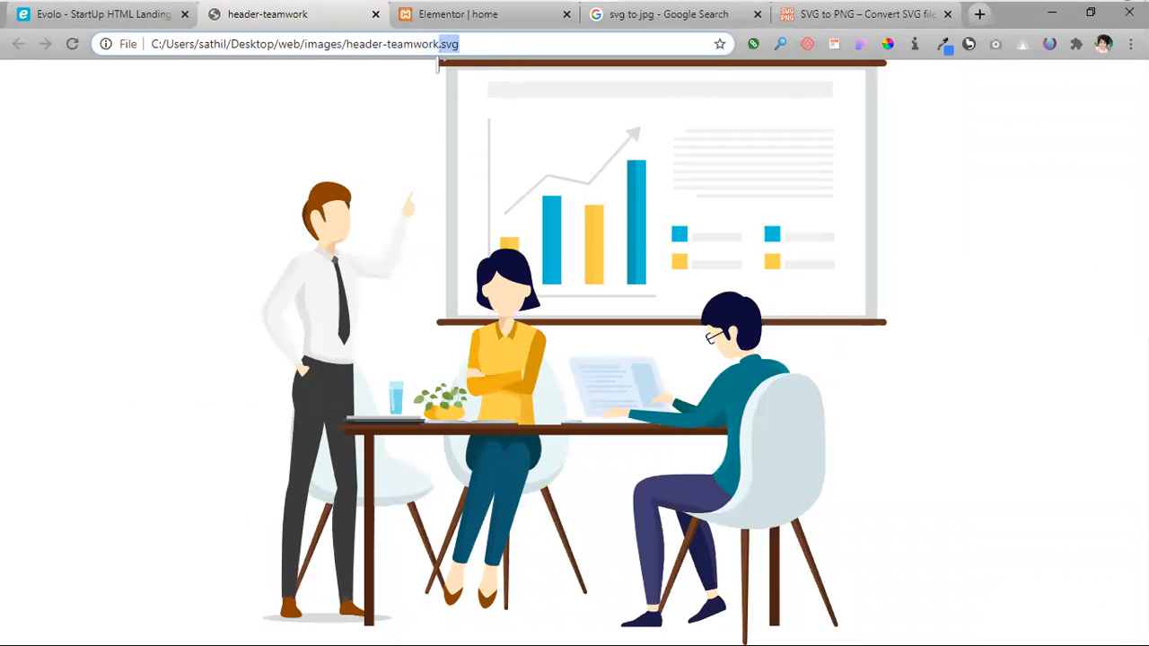
pyautogui.click(589, 221)
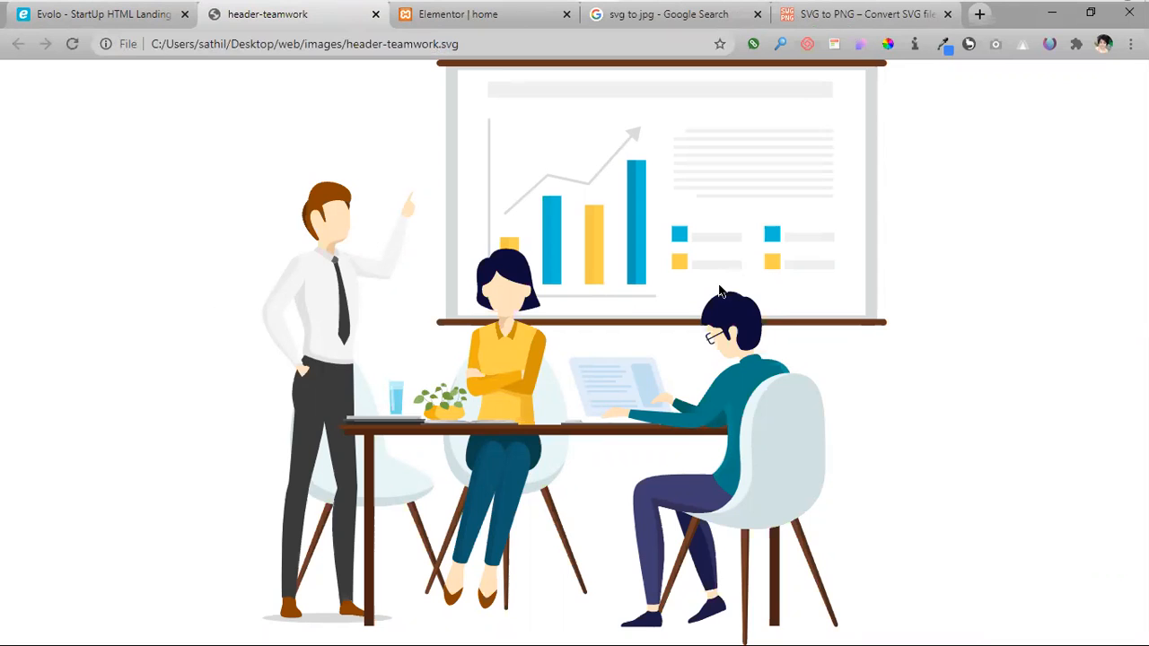
# - Check which options the browser offers for the standalone header-teamwork.svg illustration, and close its tab
pyautogui.rightClick(610, 244)
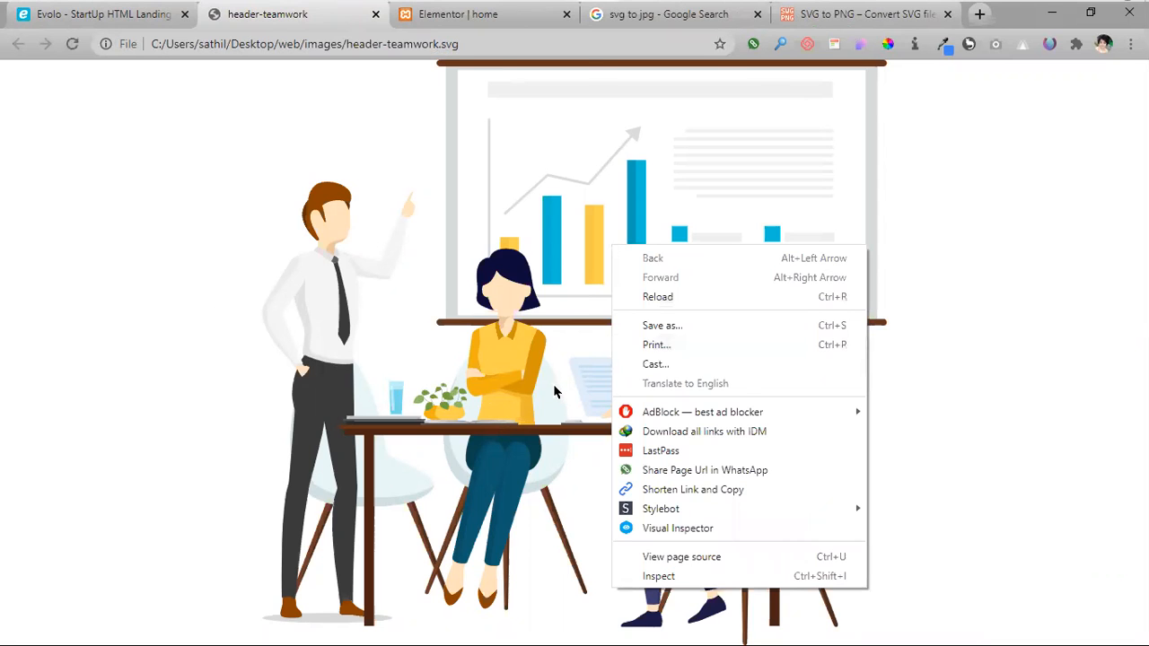
pyautogui.rightClick(412, 300)
pyautogui.rightClick(811, 266)
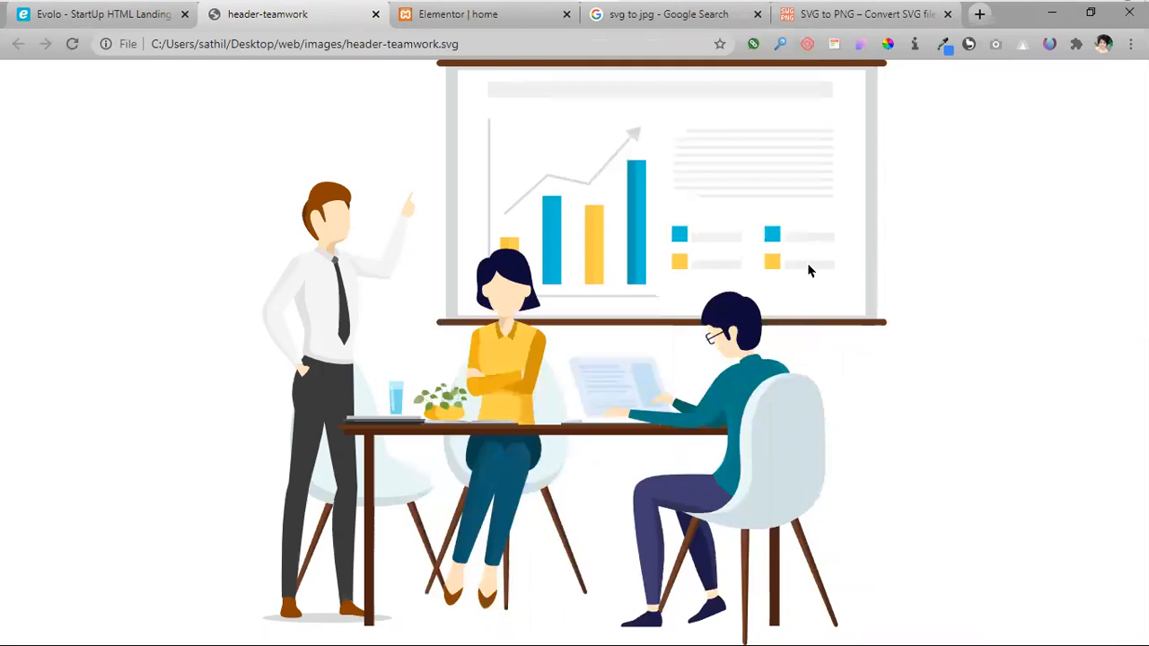
pyautogui.click(599, 275)
pyautogui.rightClick(257, 216)
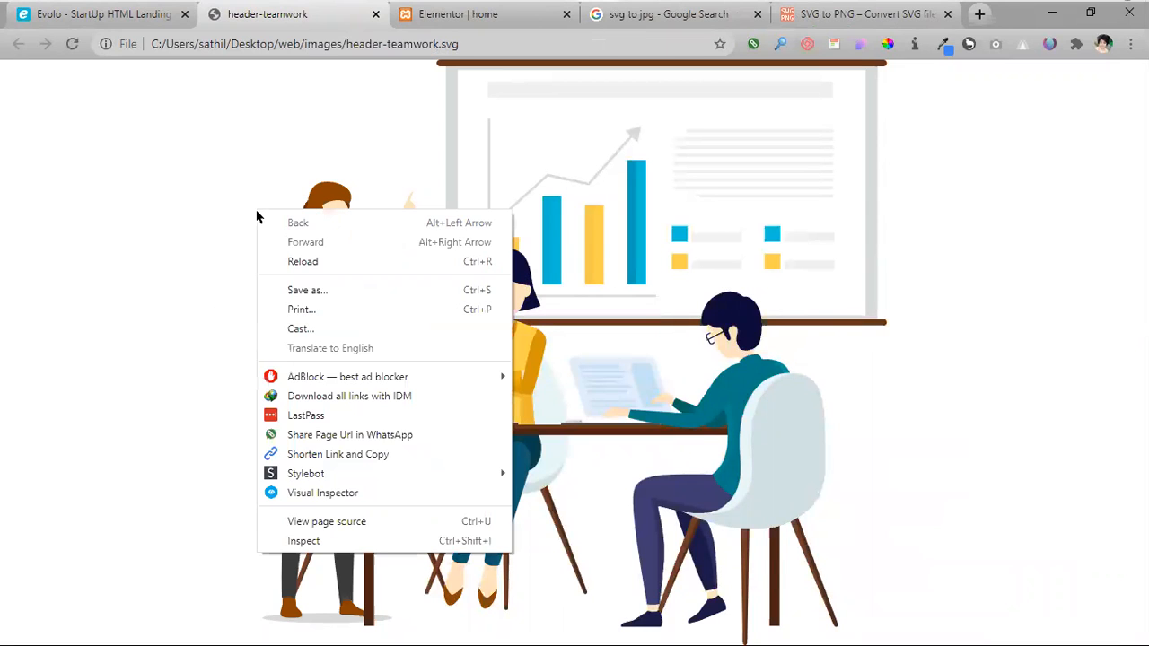
pyautogui.rightClick(779, 215)
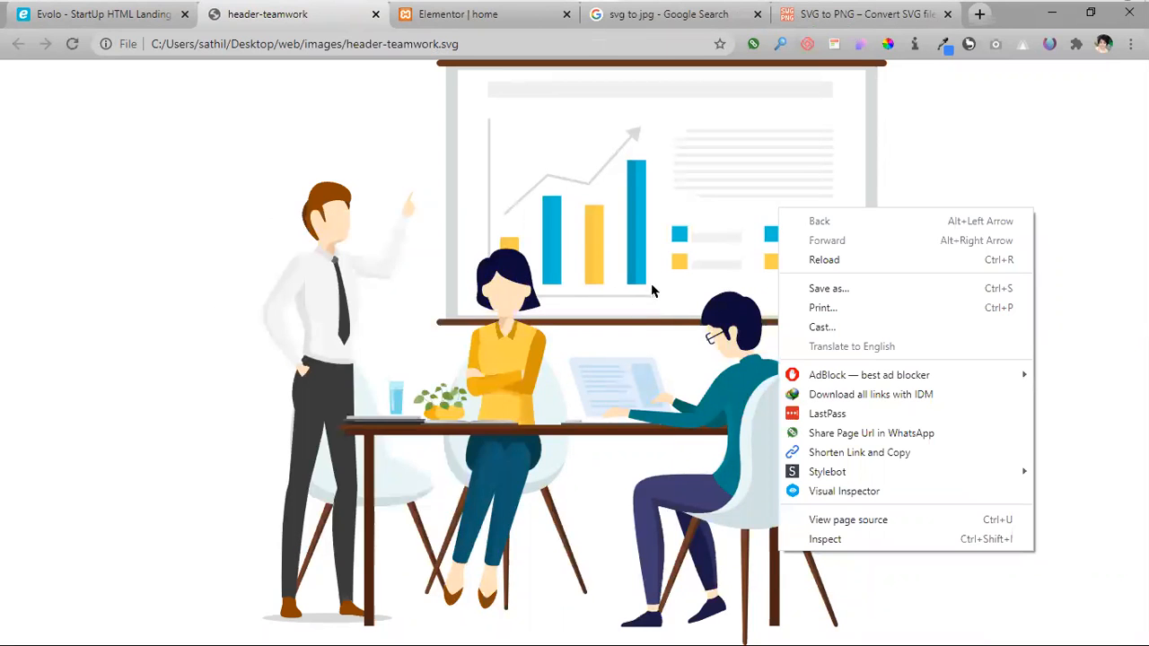
pyautogui.rightClick(633, 303)
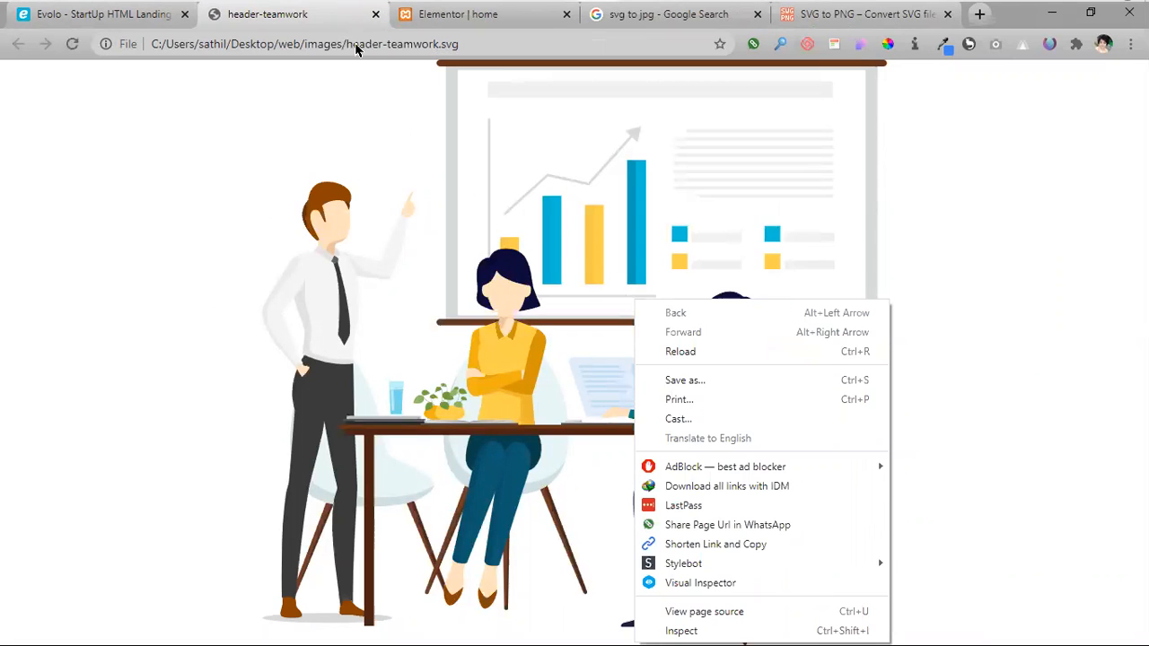
pyautogui.doubleClick(437, 47)
pyautogui.click(375, 14)
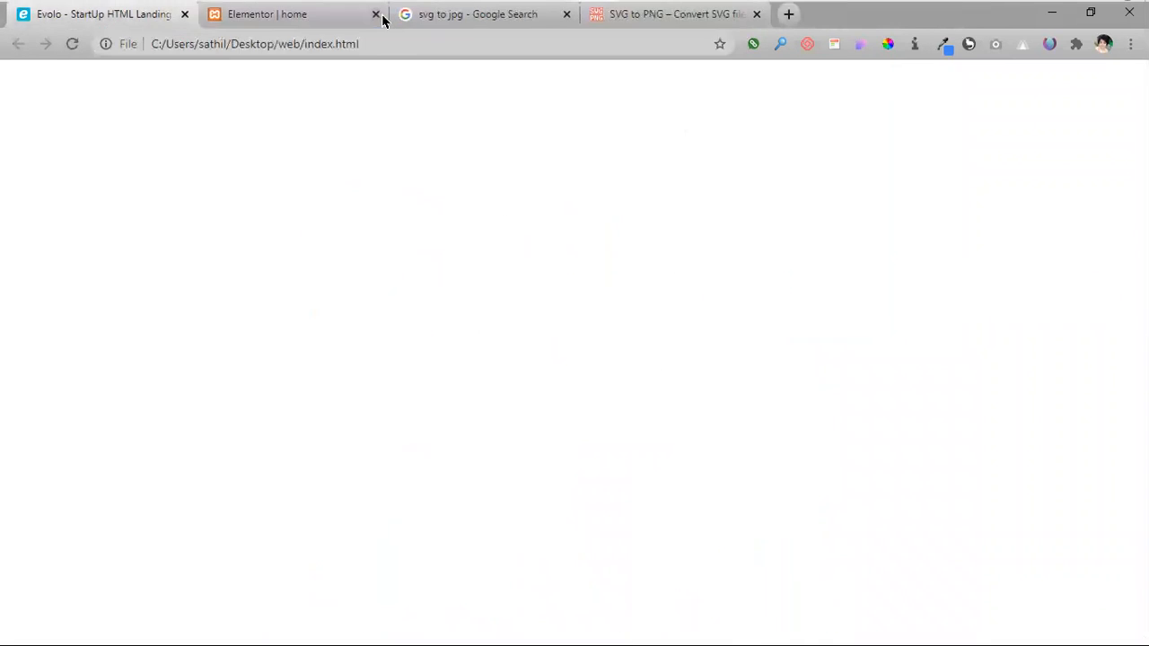
# - Locate header-teamwork.svg in the web/images folder in File Explorer and put the folder window away
pyautogui.moveTo(697, 18)
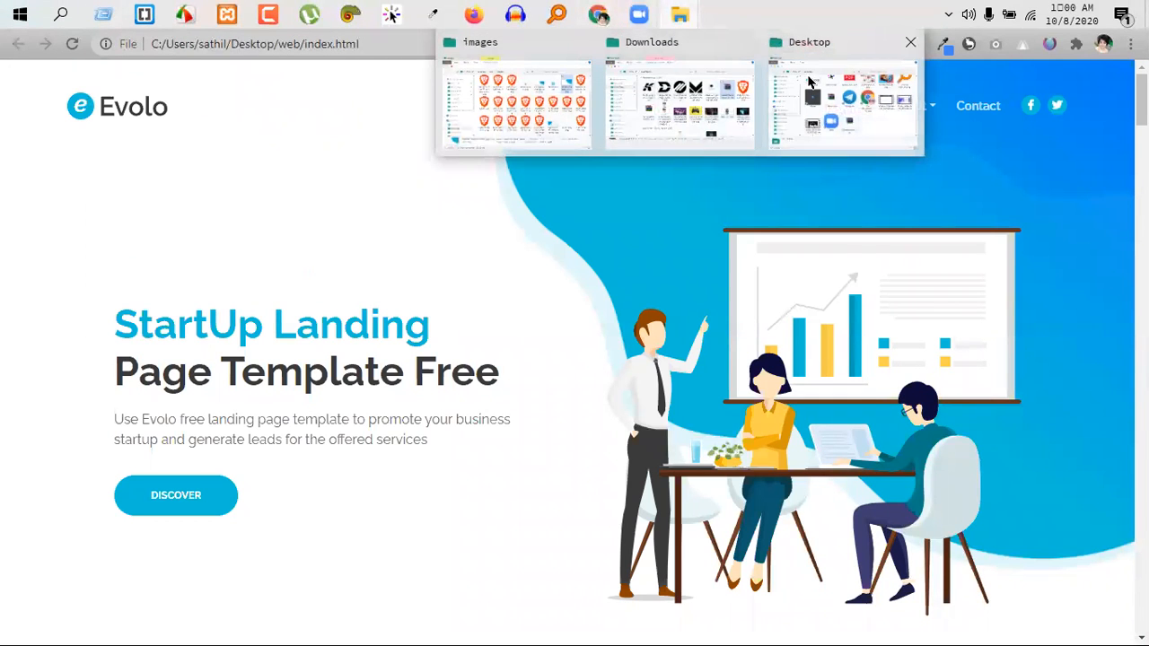
pyautogui.click(555, 98)
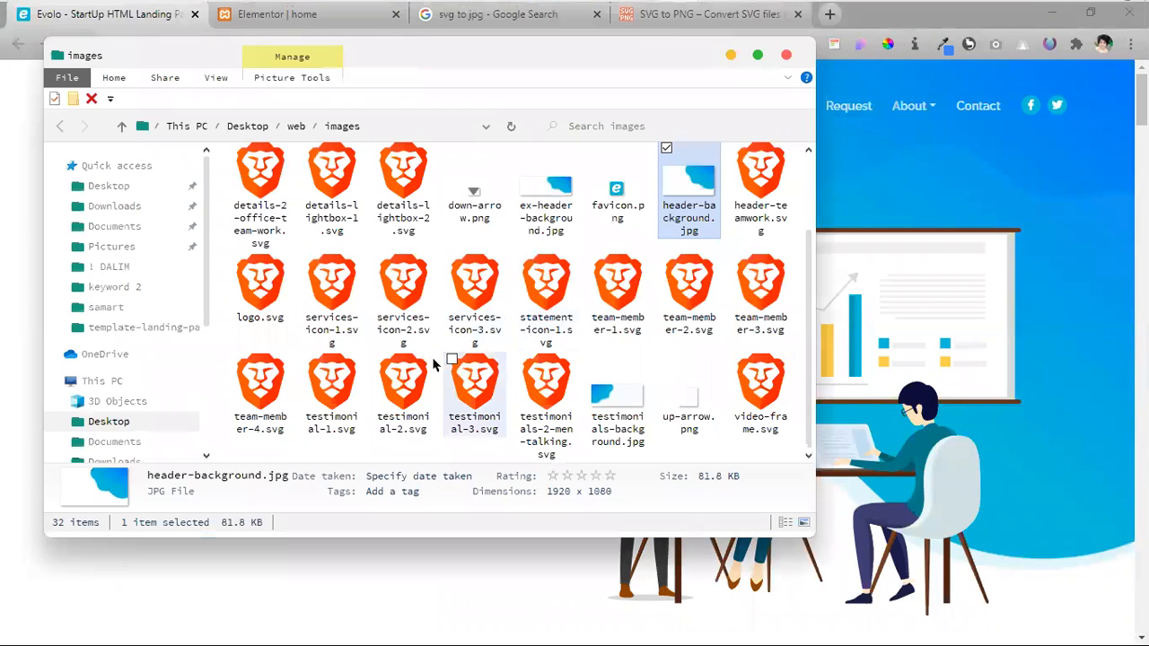
pyautogui.click(761, 221)
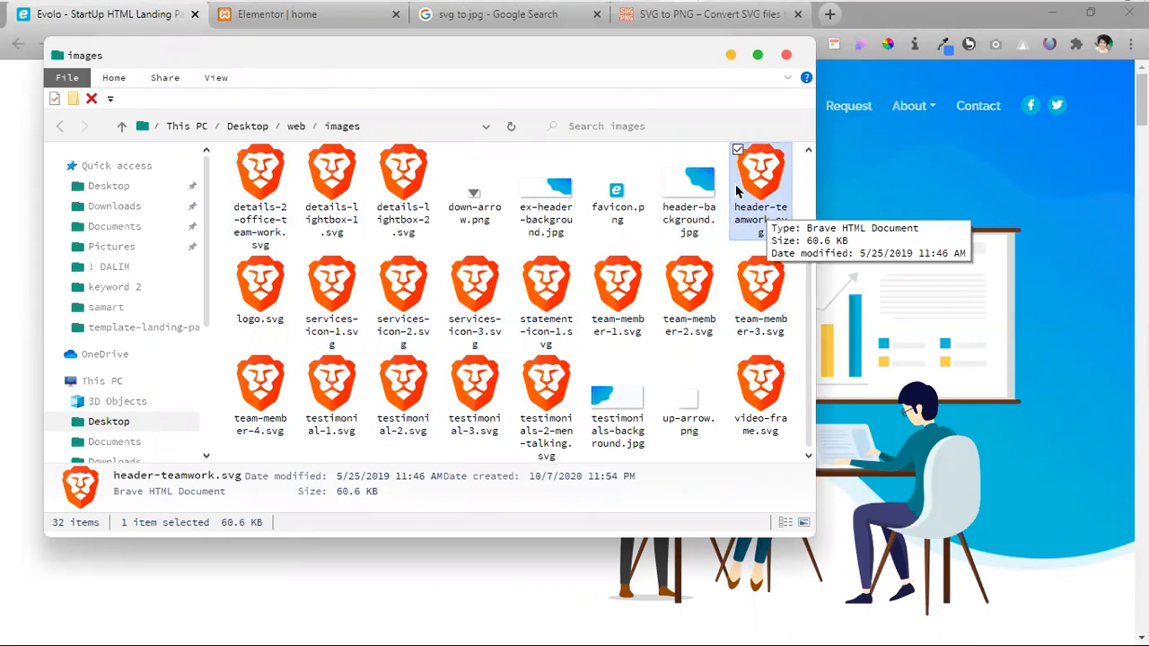
pyautogui.click(607, 34)
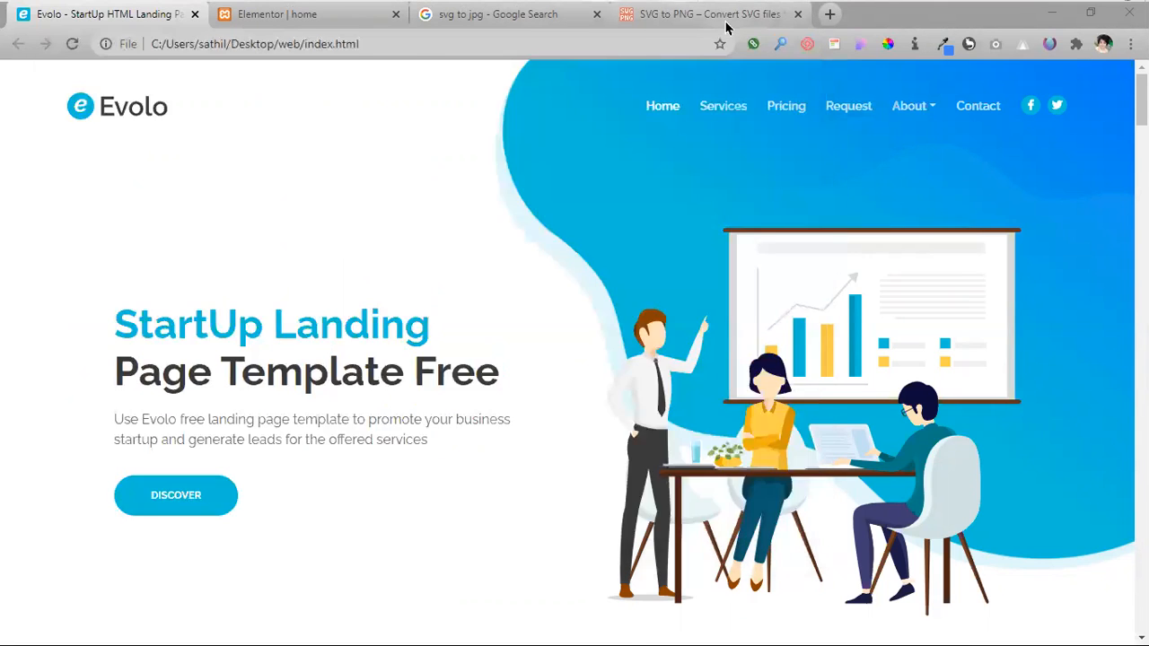
# - Upload header-teamwork.svg from the Desktop/web/images folder to the SVG to PNG converter on svgtopng.com
pyautogui.click(709, 14)
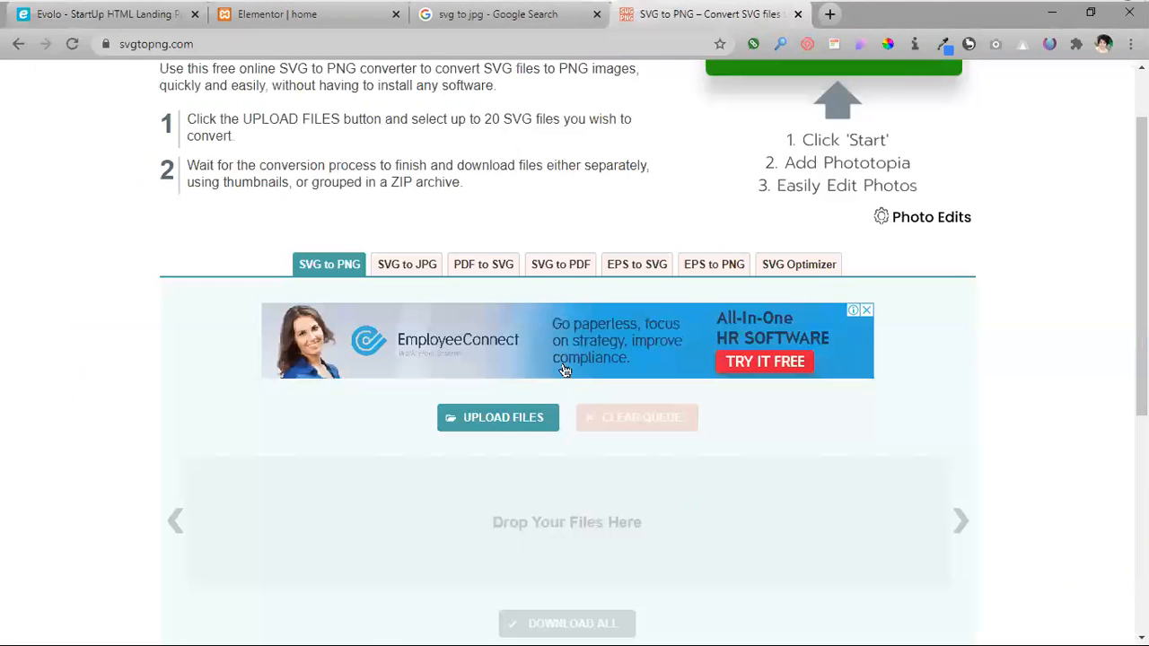
pyautogui.click(495, 416)
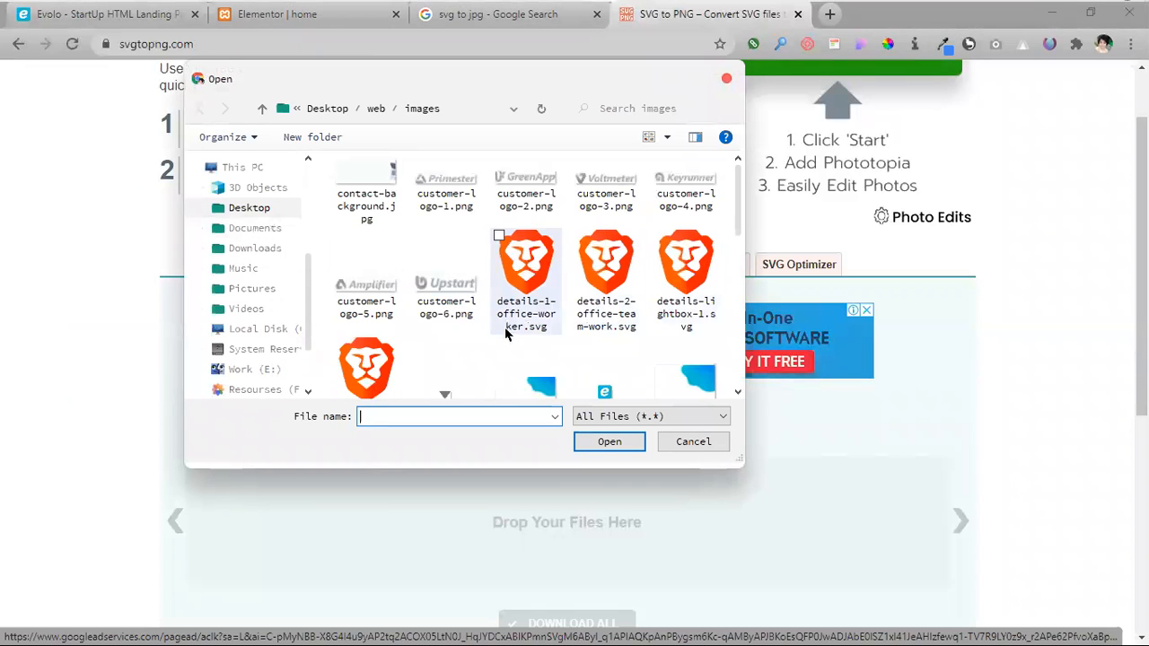
pyautogui.scroll(-1, 704, 301)
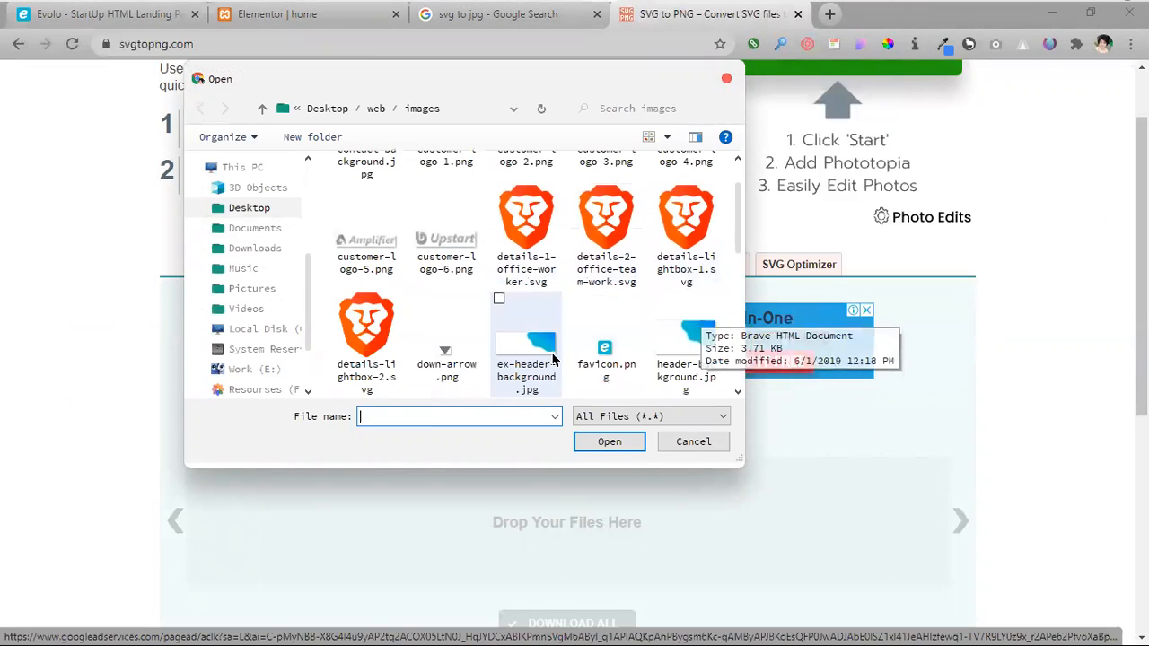
pyautogui.scroll(-4, 410, 371)
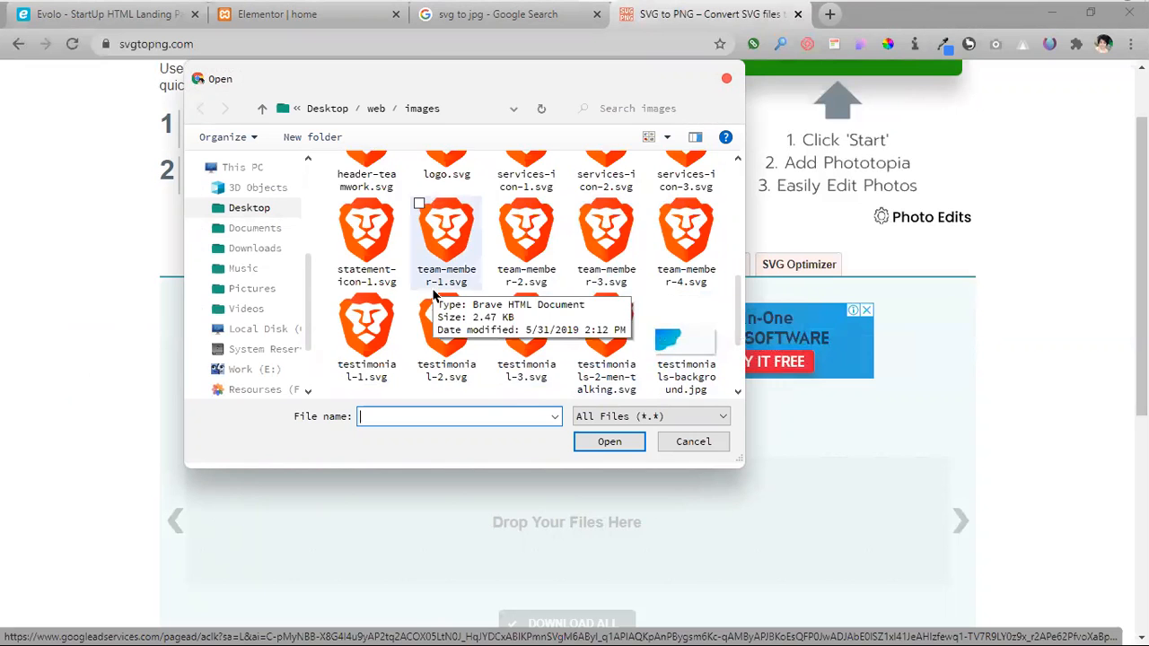
pyautogui.scroll(5, 435, 295)
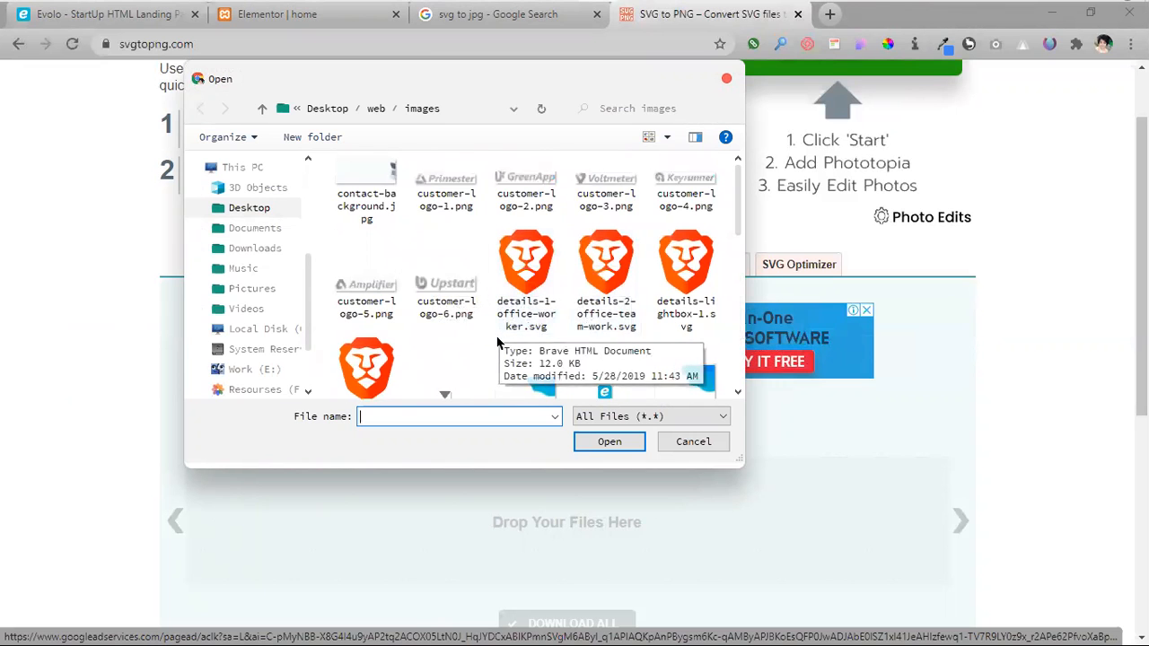
pyautogui.scroll(-1, 498, 343)
pyautogui.scroll(1, 500, 343)
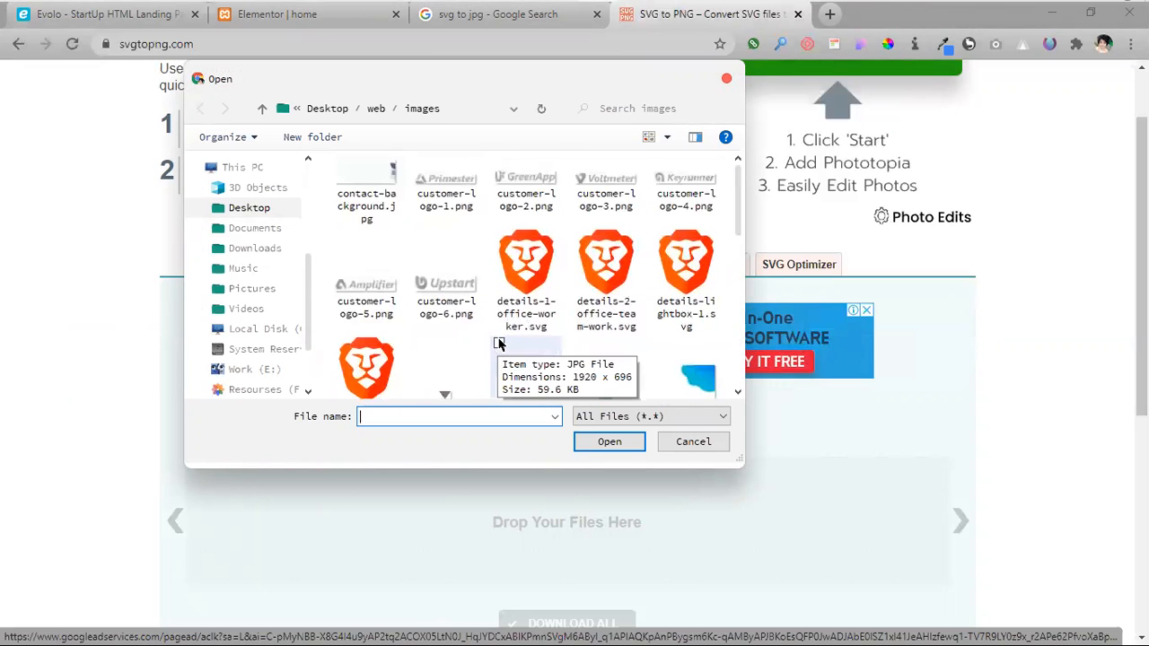
pyautogui.scroll(-8, 500, 343)
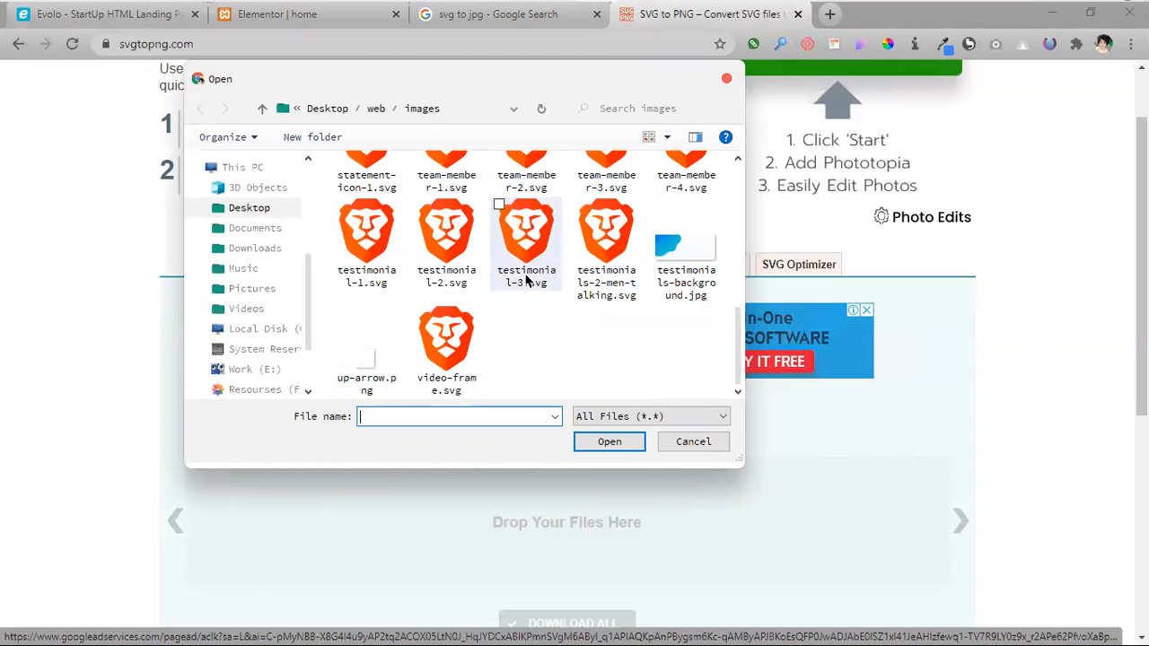
pyautogui.scroll(1, 593, 325)
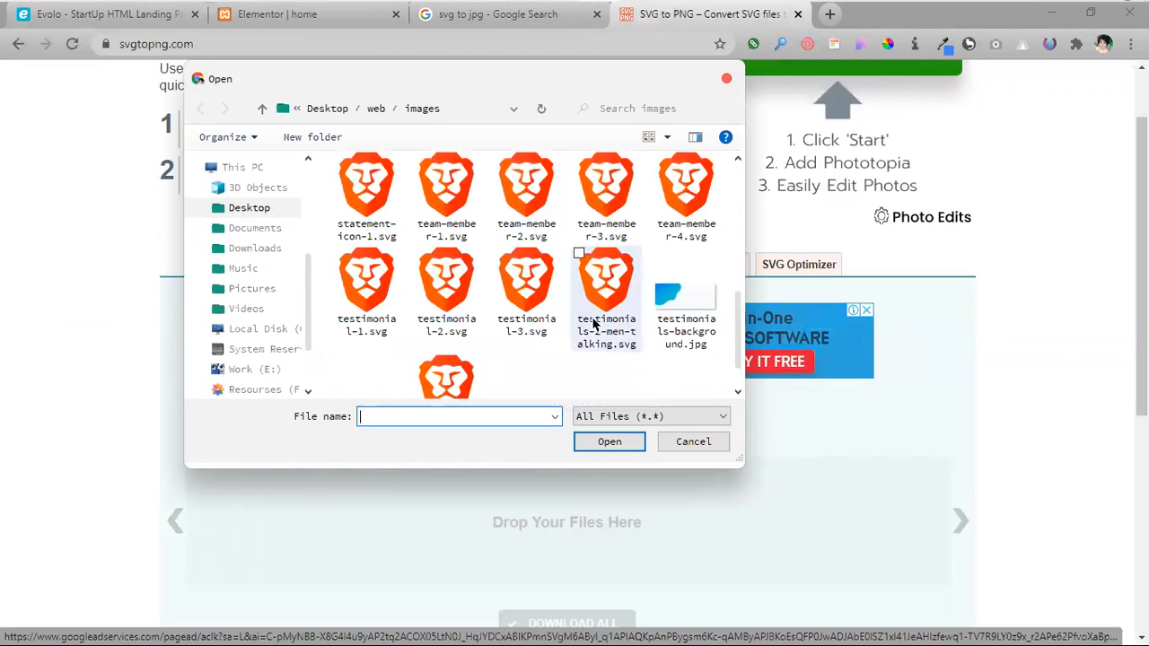
pyautogui.scroll(1, 594, 342)
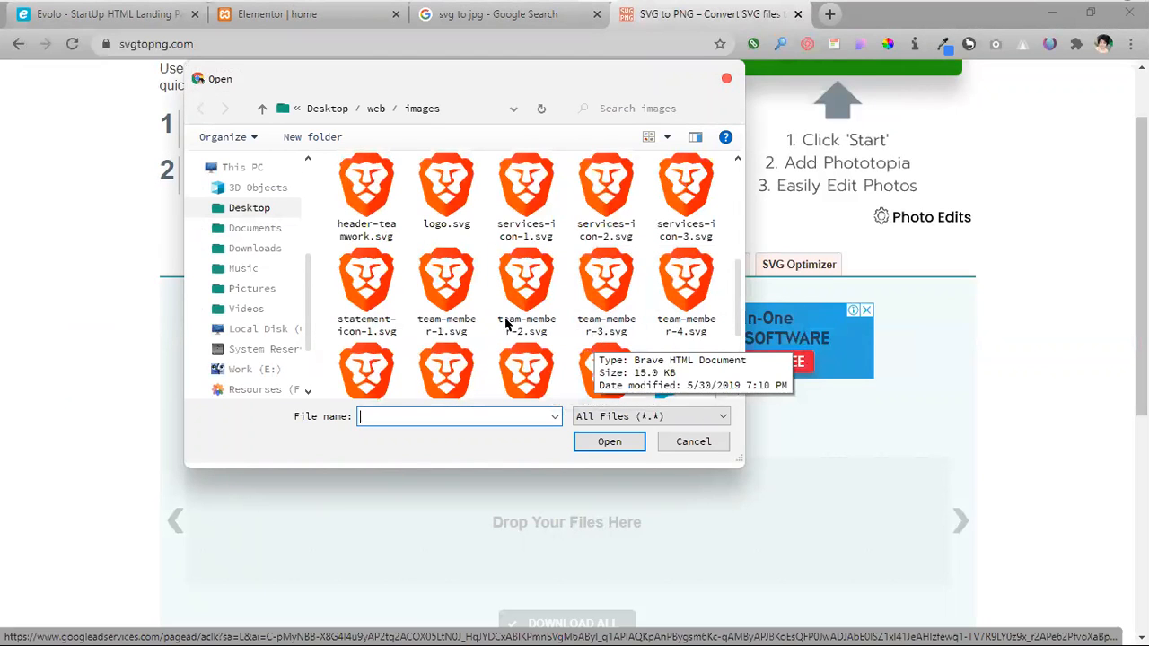
pyautogui.click(384, 233)
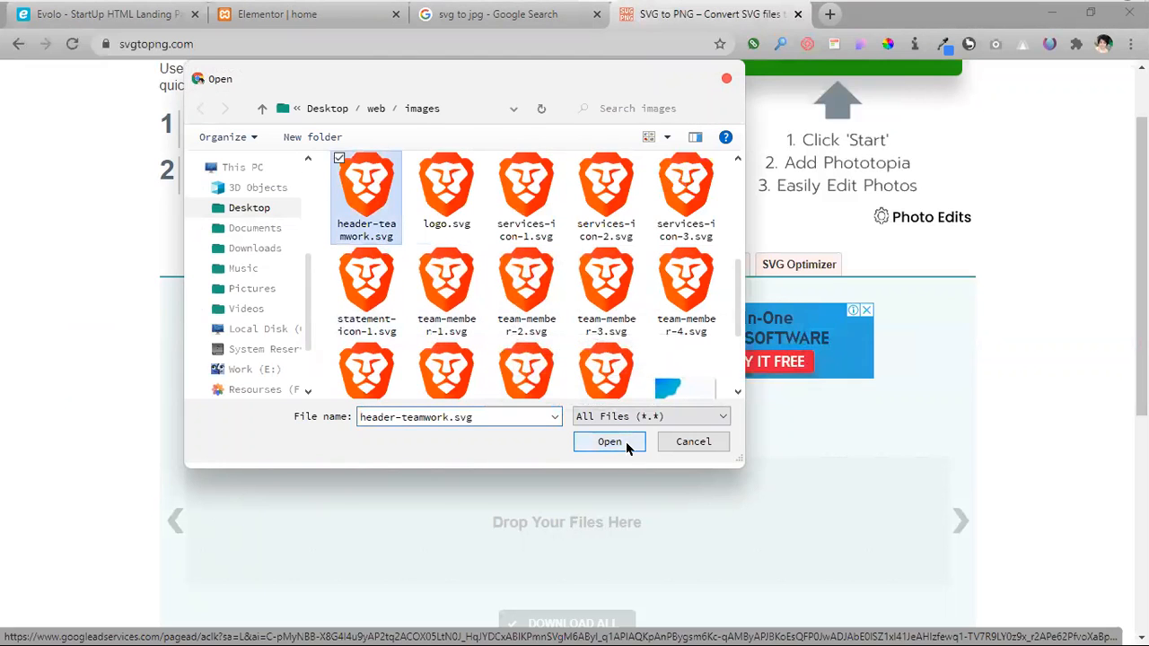
pyautogui.click(626, 441)
# - Download the converted header-teamwork PNG, view it in the photo viewer and close the viewer
pyautogui.scroll(-1, 557, 471)
pyautogui.scroll(-2, 556, 466)
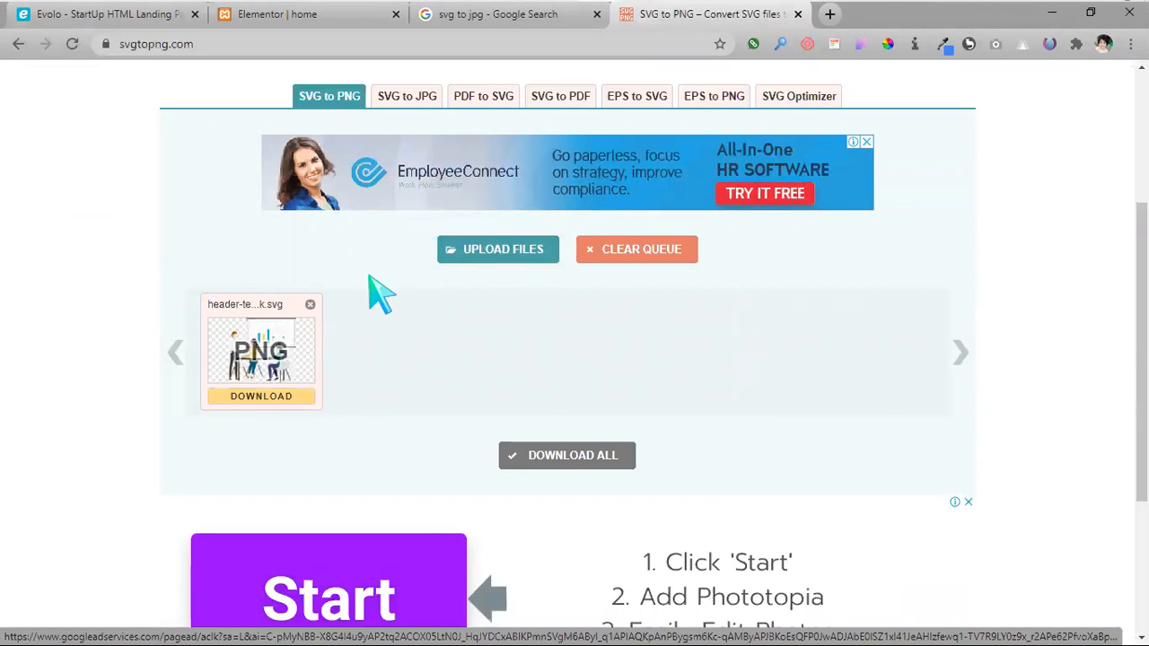
pyautogui.click(272, 401)
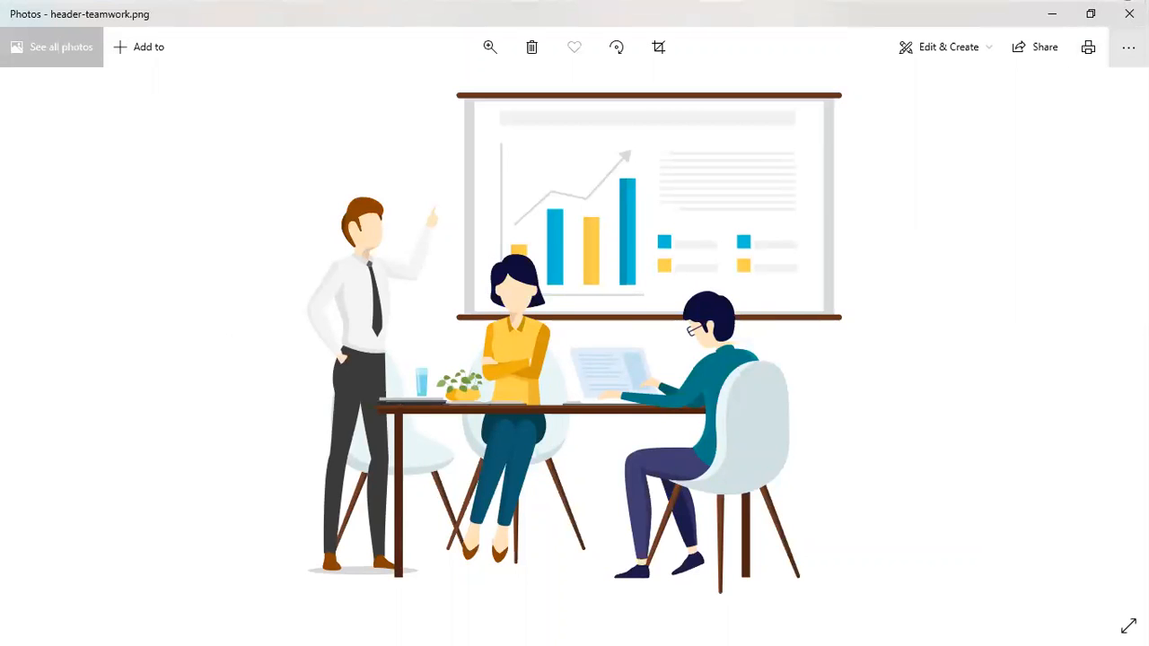
pyautogui.click(1129, 14)
# - Return to the Elementor page and add a two-column Inner Section to the hero section, using the Evolo template as reference
pyautogui.click(276, 16)
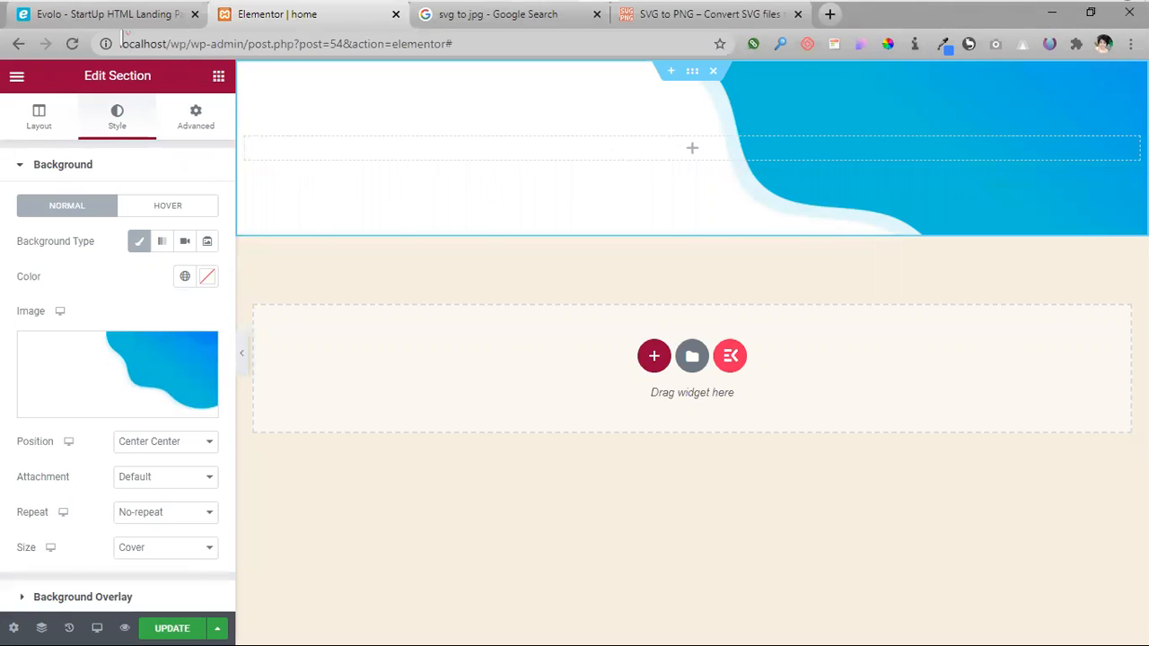
pyautogui.click(218, 75)
pyautogui.click(81, 14)
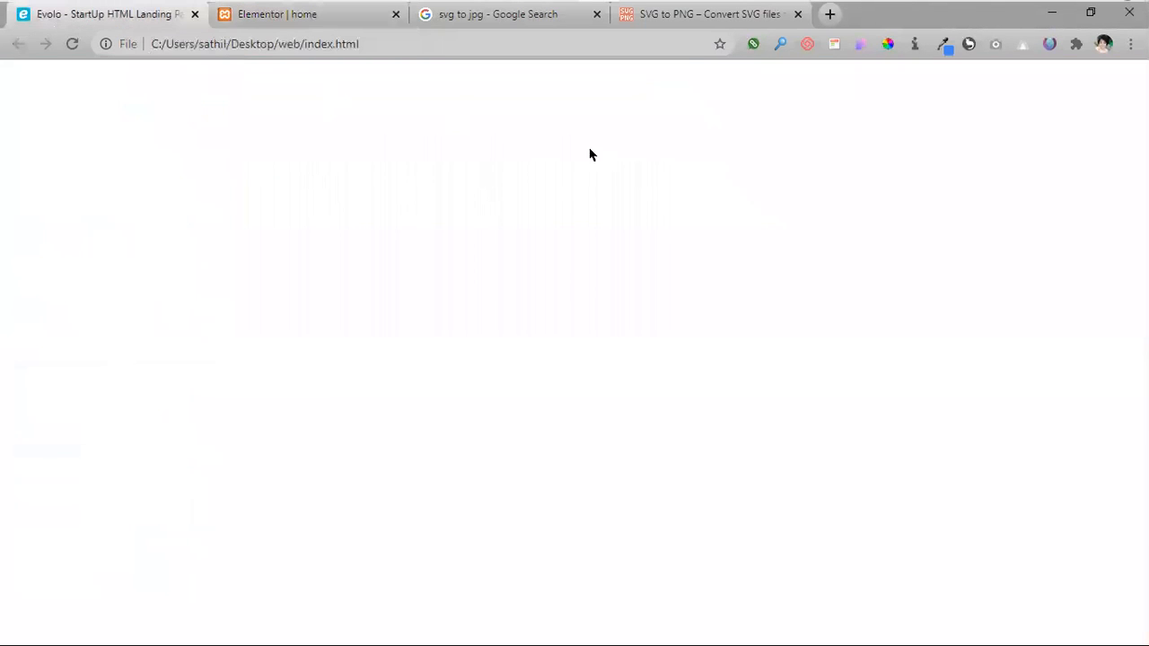
pyautogui.scroll(-1, 622, 269)
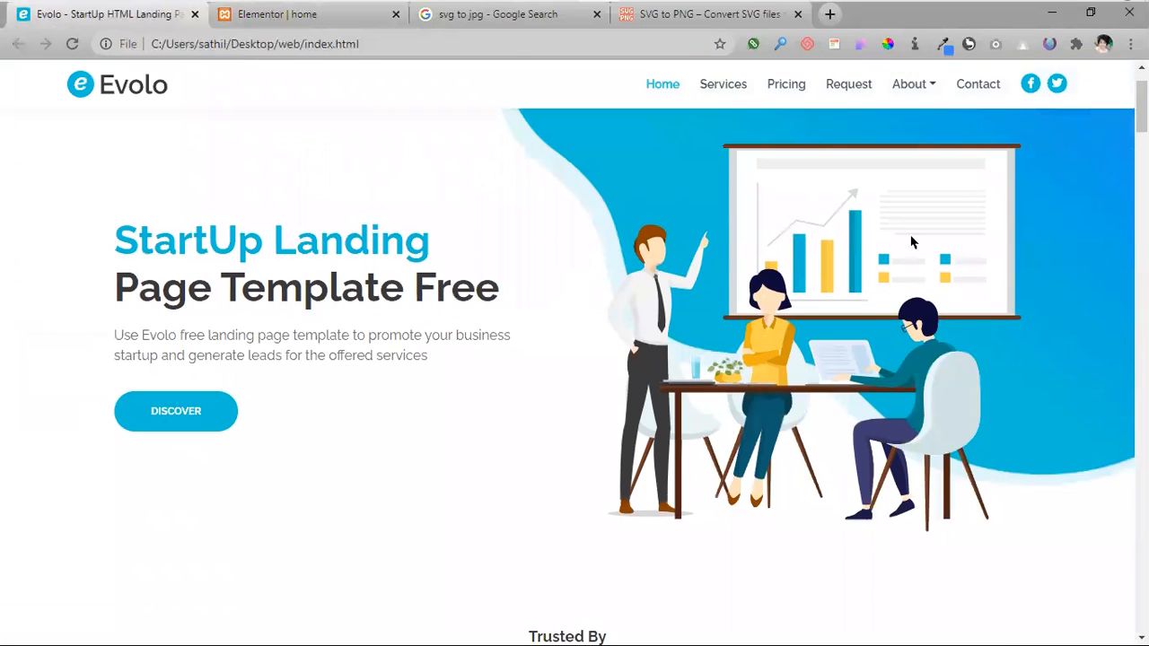
pyautogui.click(304, 16)
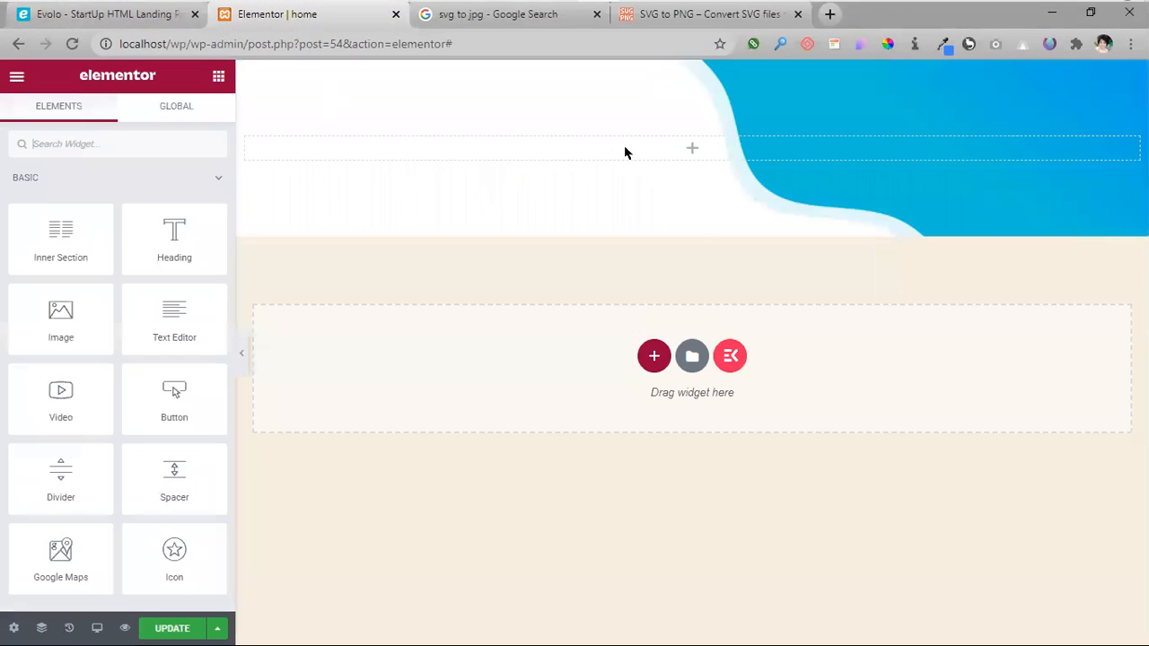
pyautogui.moveTo(49, 238); pyautogui.dragTo(712, 154)
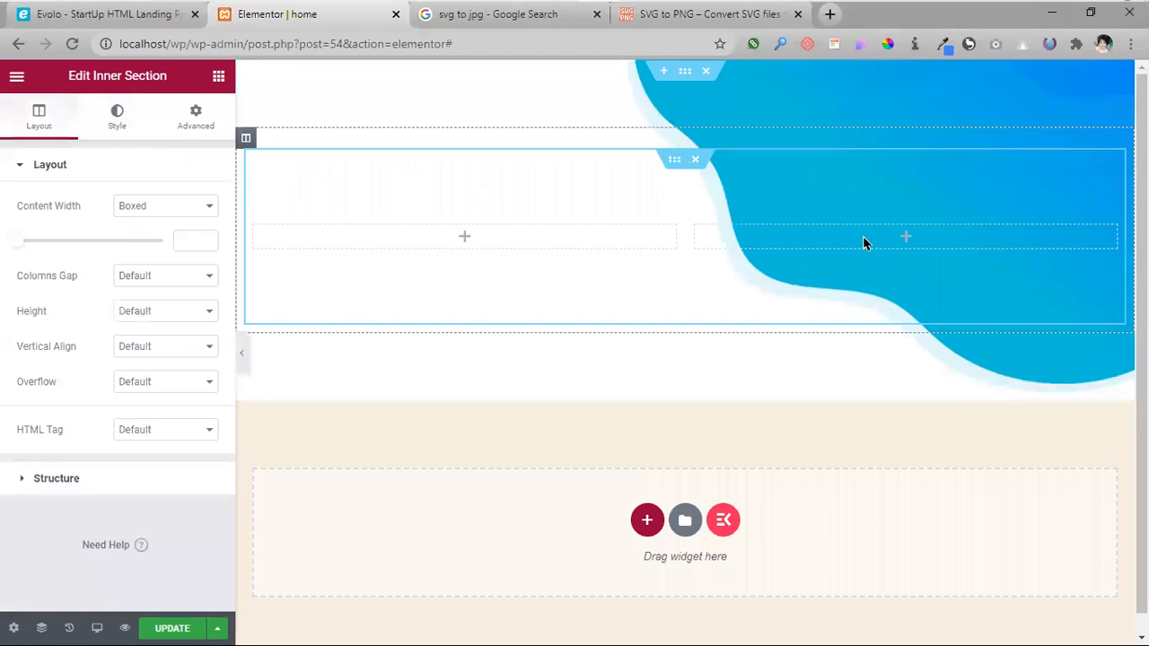
# - Compare with the Evolo template's hero layout and add an Image widget to the inner section's right column
pyautogui.click(906, 237)
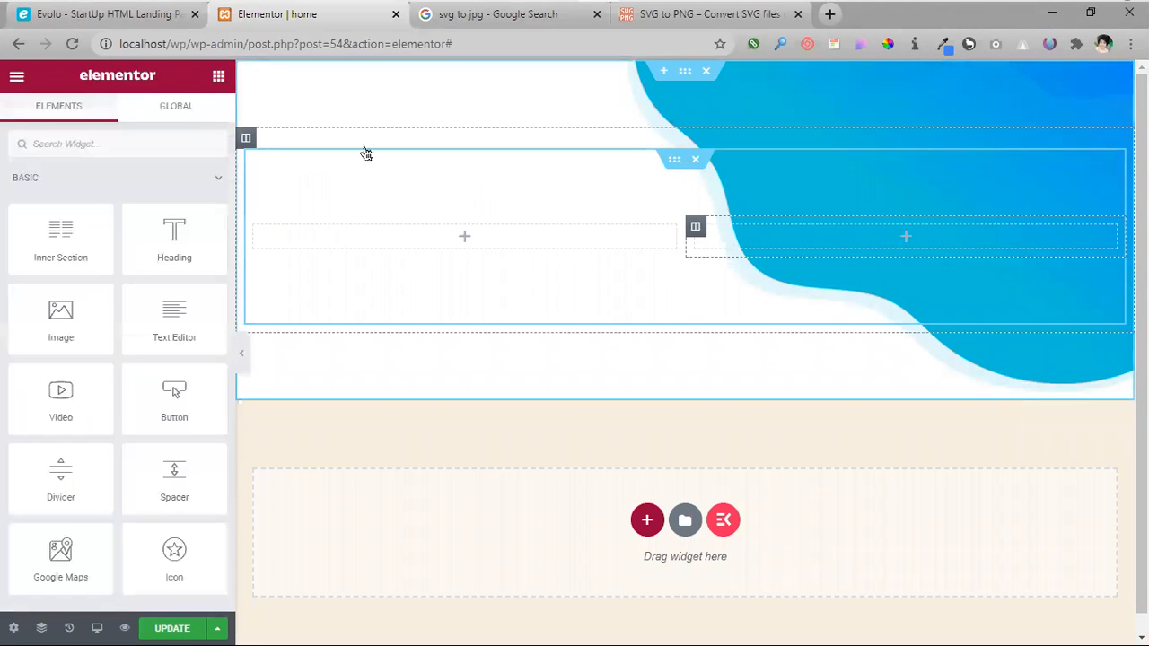
pyautogui.click(52, 25)
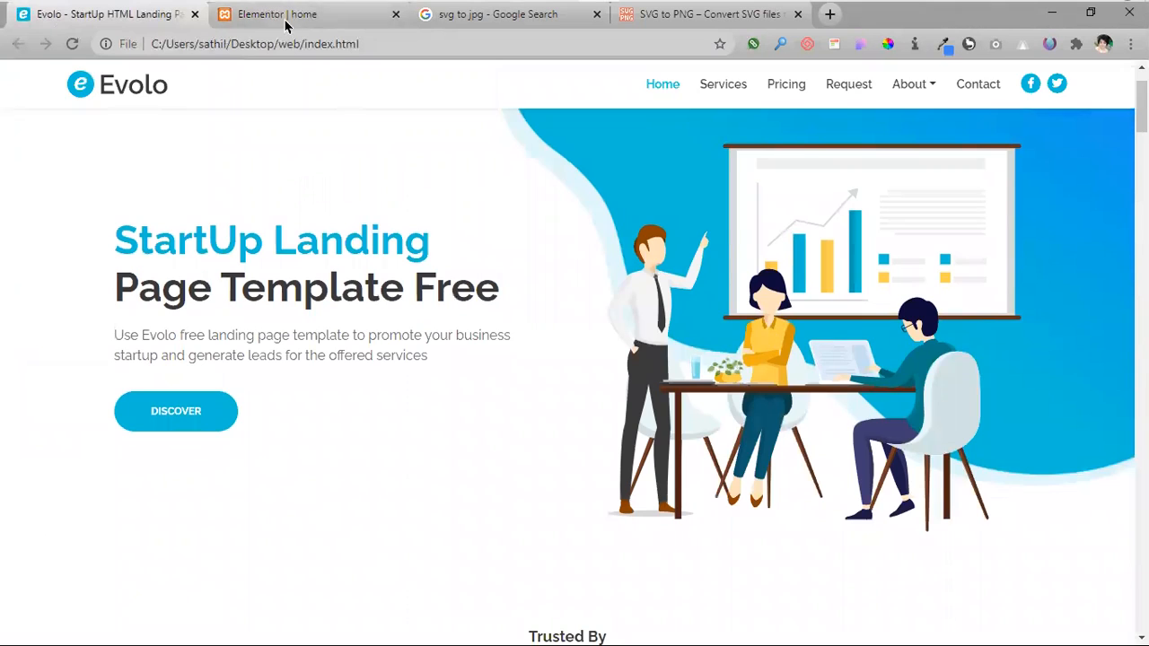
pyautogui.click(285, 25)
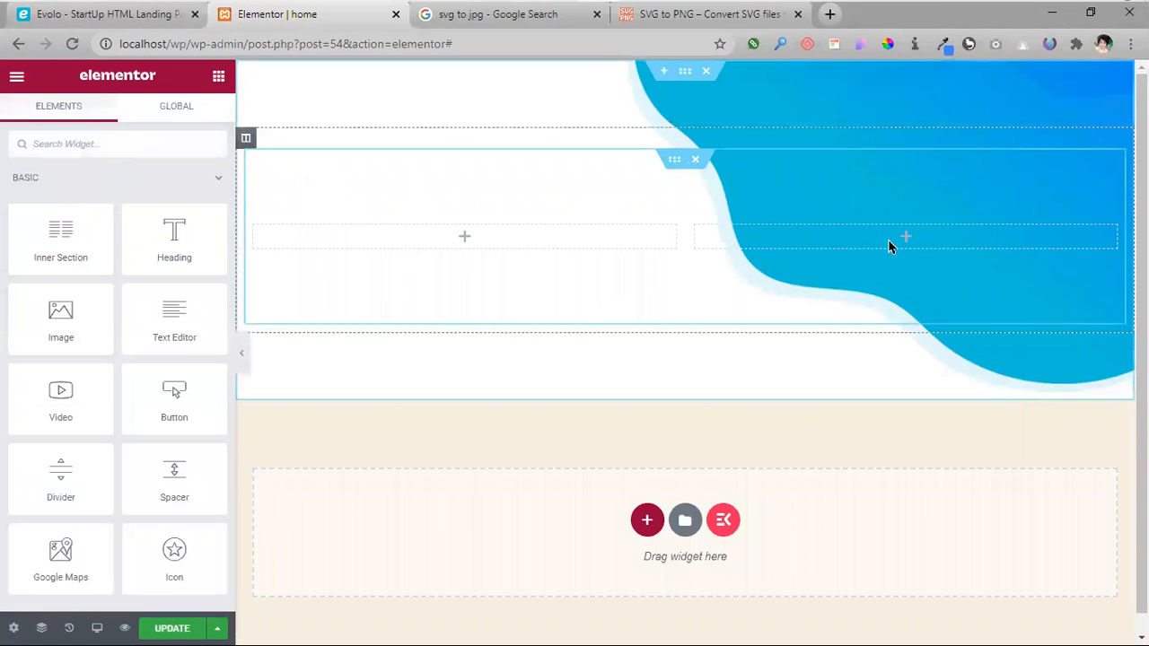
pyautogui.moveTo(68, 335); pyautogui.dragTo(904, 235)
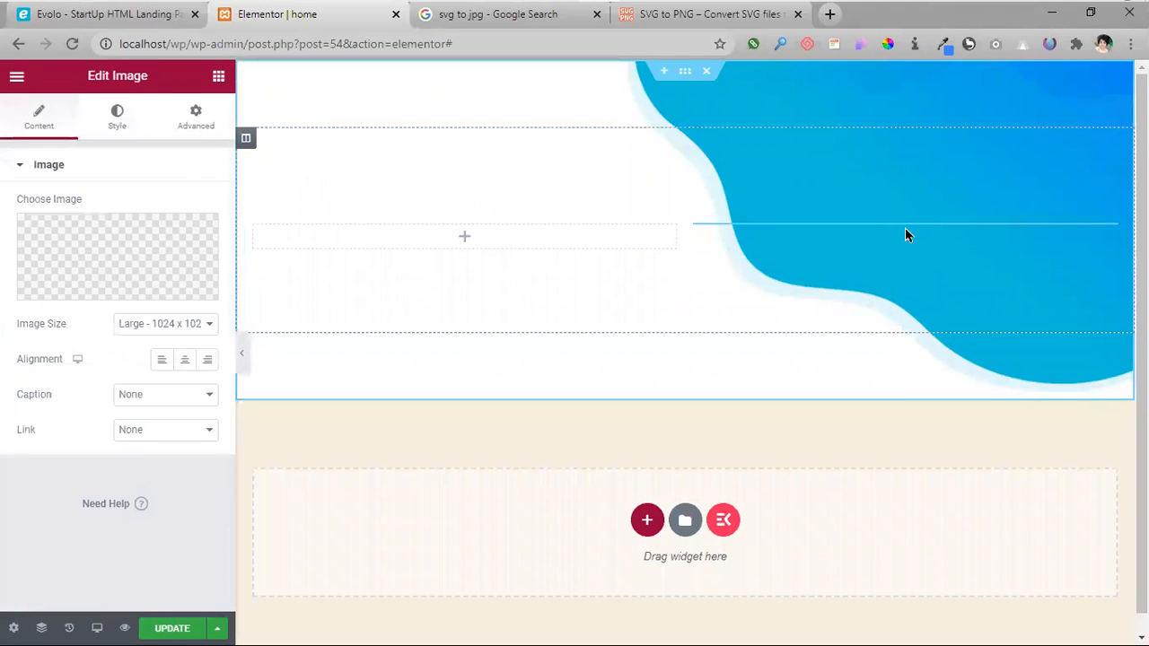
# - Upload header-teamwork.png from the Downloads folder to the media library and insert it into the Image widget
pyautogui.click(89, 269)
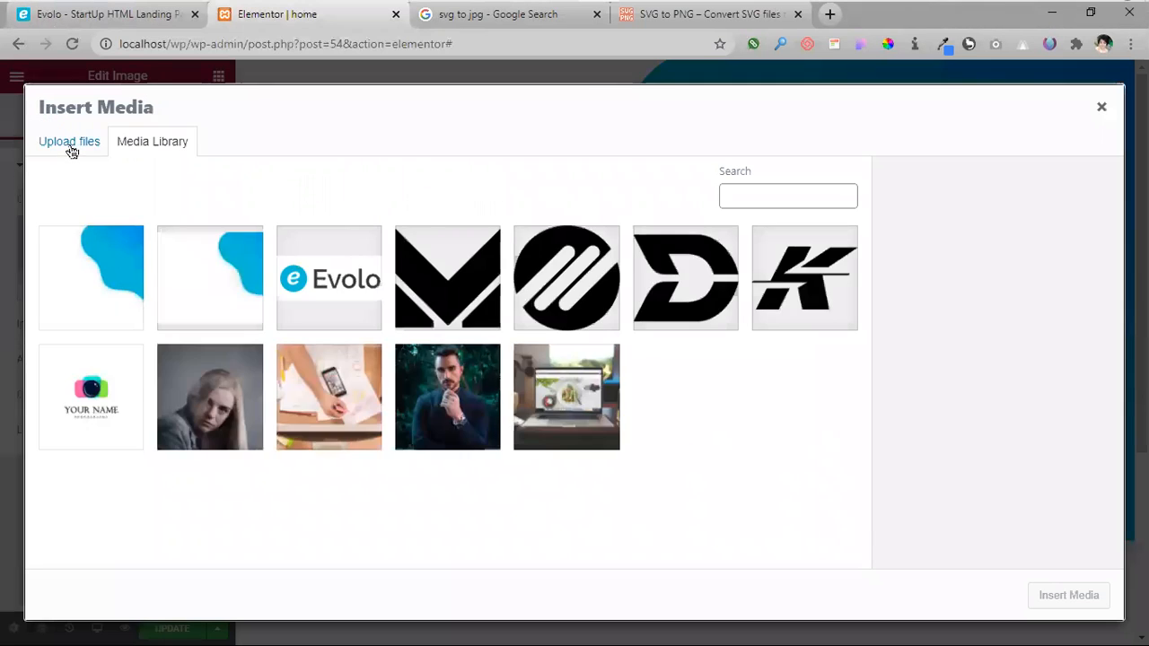
pyautogui.click(70, 145)
pyautogui.click(588, 368)
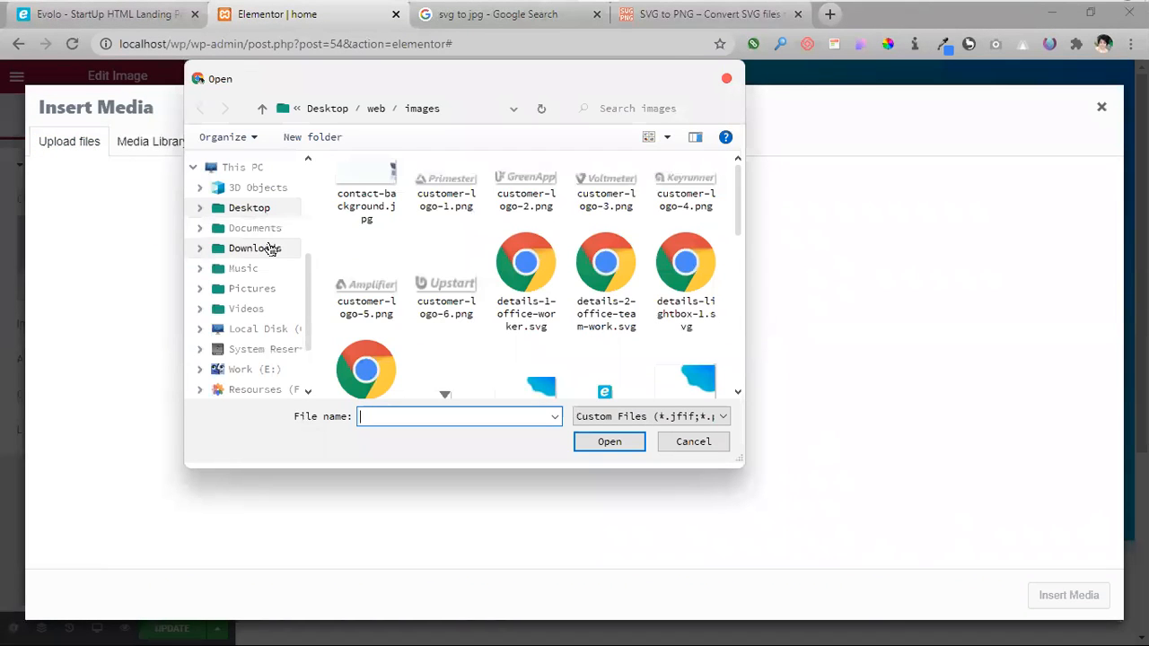
pyautogui.click(256, 248)
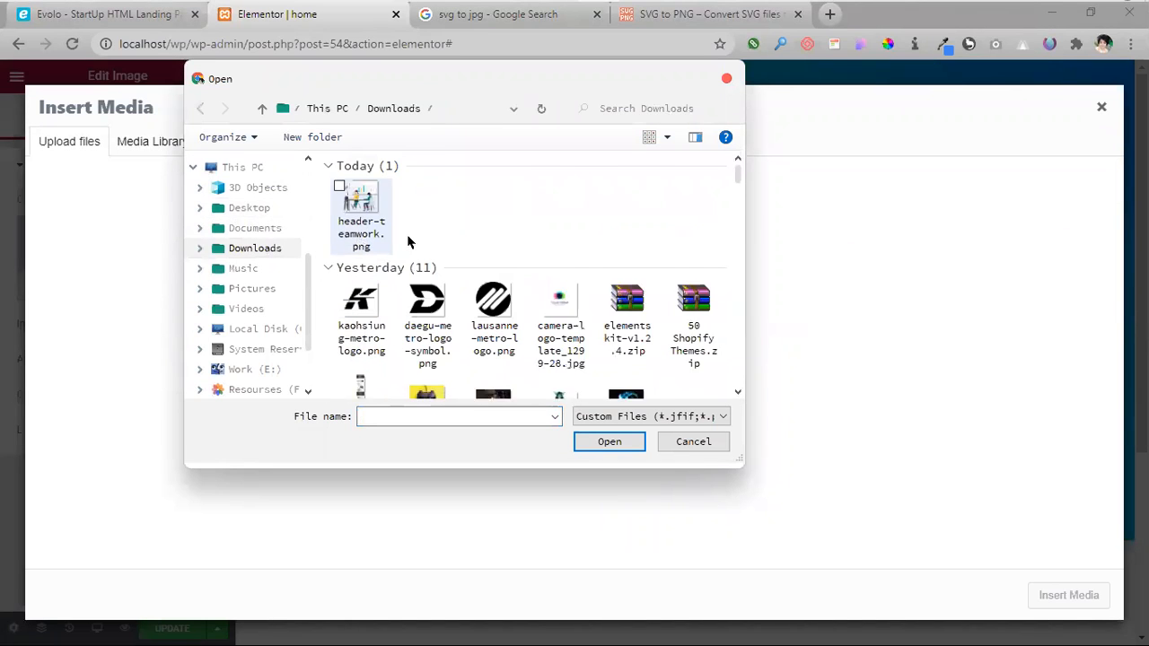
pyautogui.click(351, 224)
pyautogui.click(607, 441)
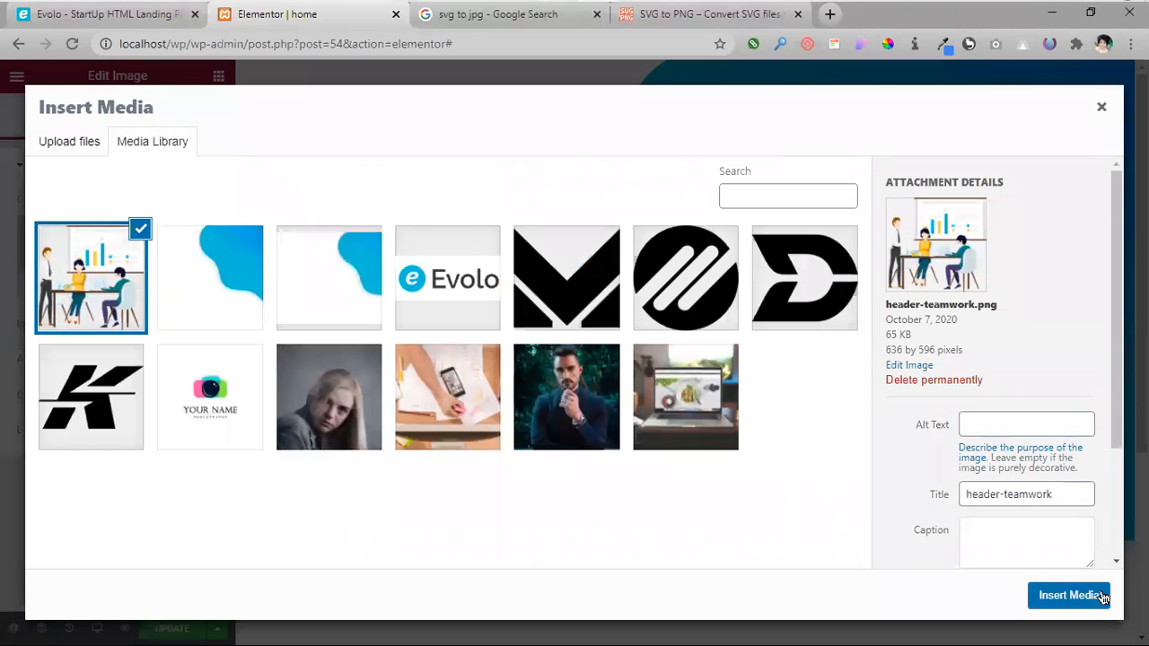
pyautogui.click(1100, 597)
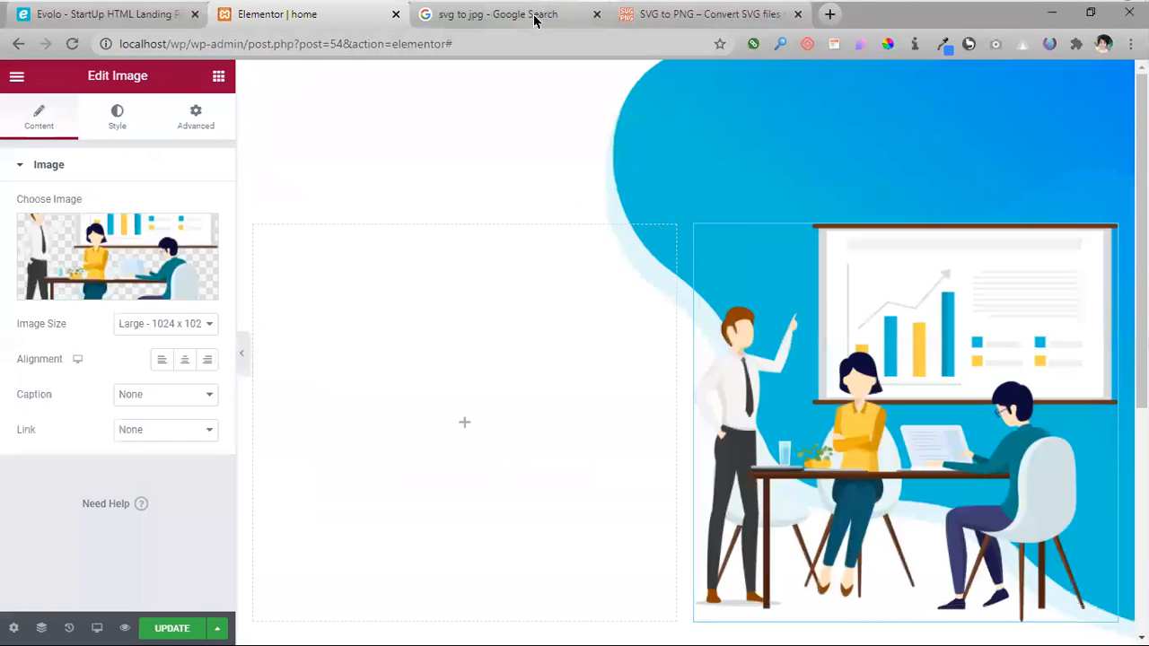
# - Close the Google search page and set the teamwork illustration's image size to Full
pyautogui.middleClick(535, 20)
pyautogui.scroll(-2, 956, 352)
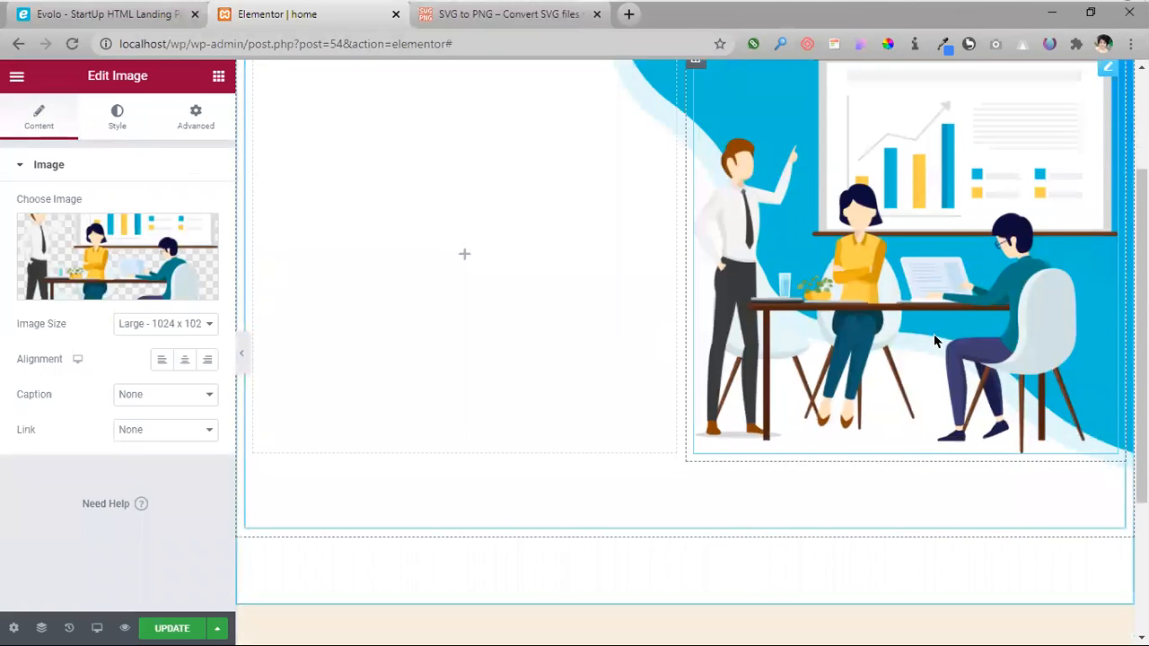
pyautogui.scroll(2, 934, 341)
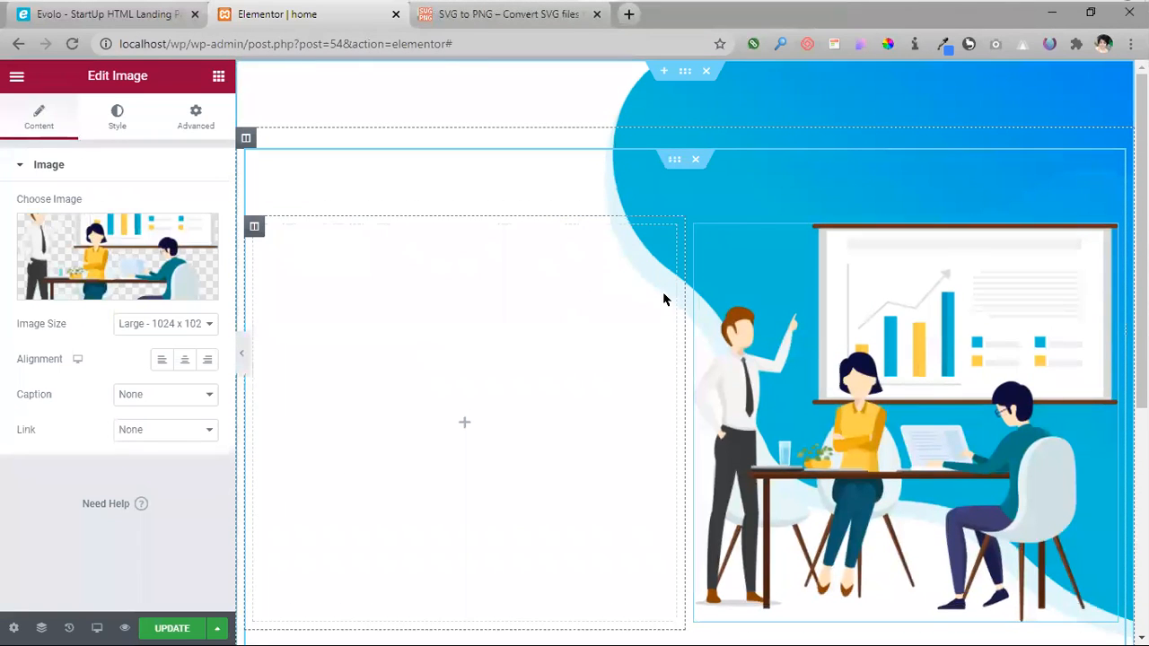
pyautogui.scroll(-1, 960, 372)
pyautogui.click(159, 325)
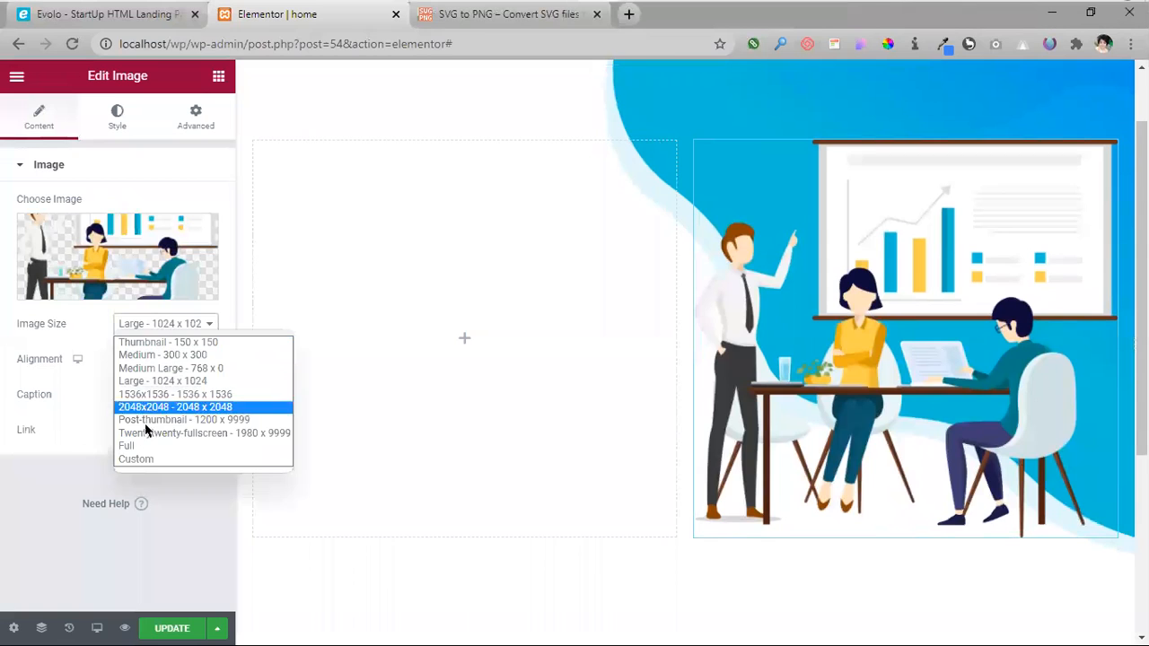
pyautogui.click(139, 446)
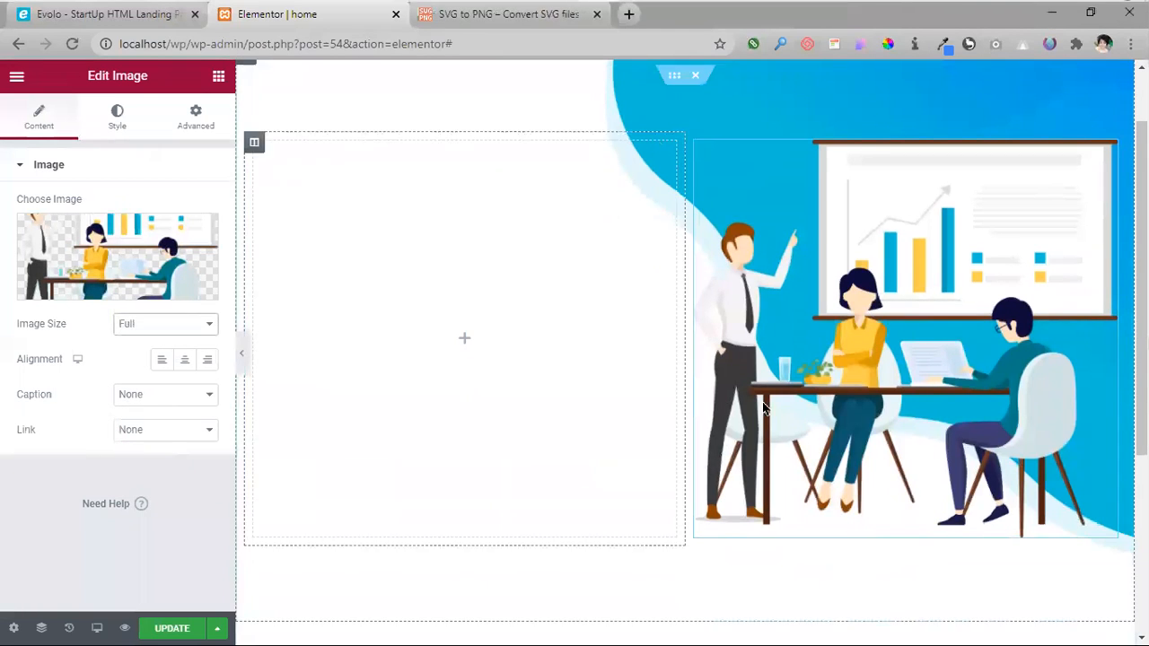
pyautogui.scroll(1, 444, 431)
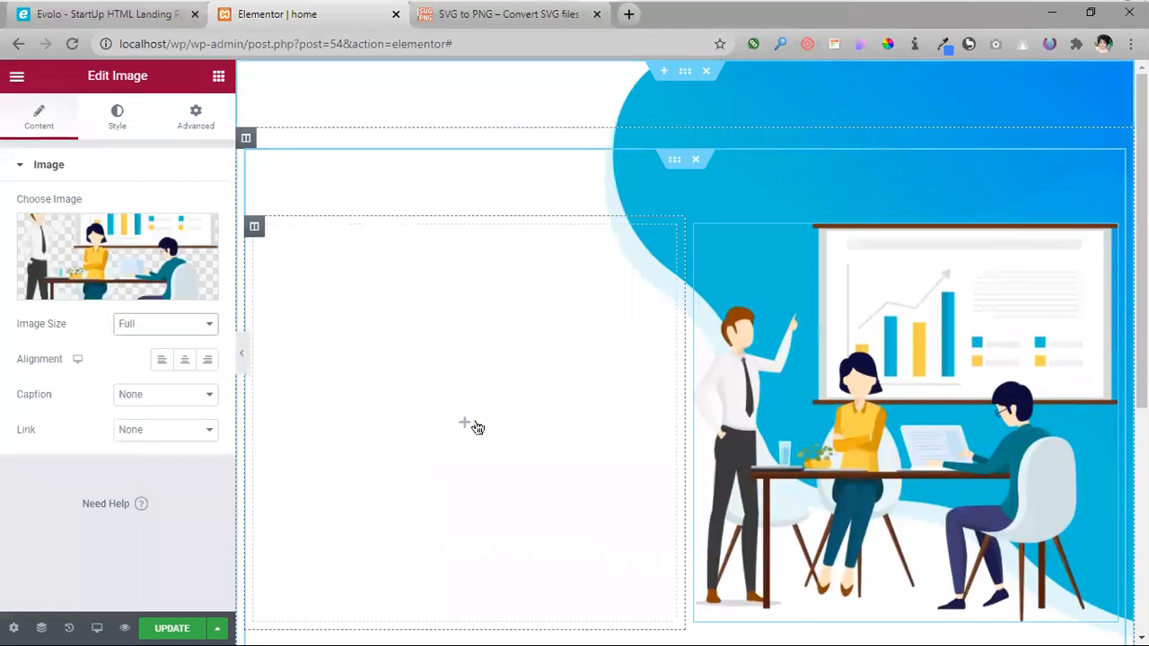
# - Copy the text "StartUp Landing" from the Evolo template's hero and add a Heading widget to the inner section's left column
pyautogui.click(90, 15)
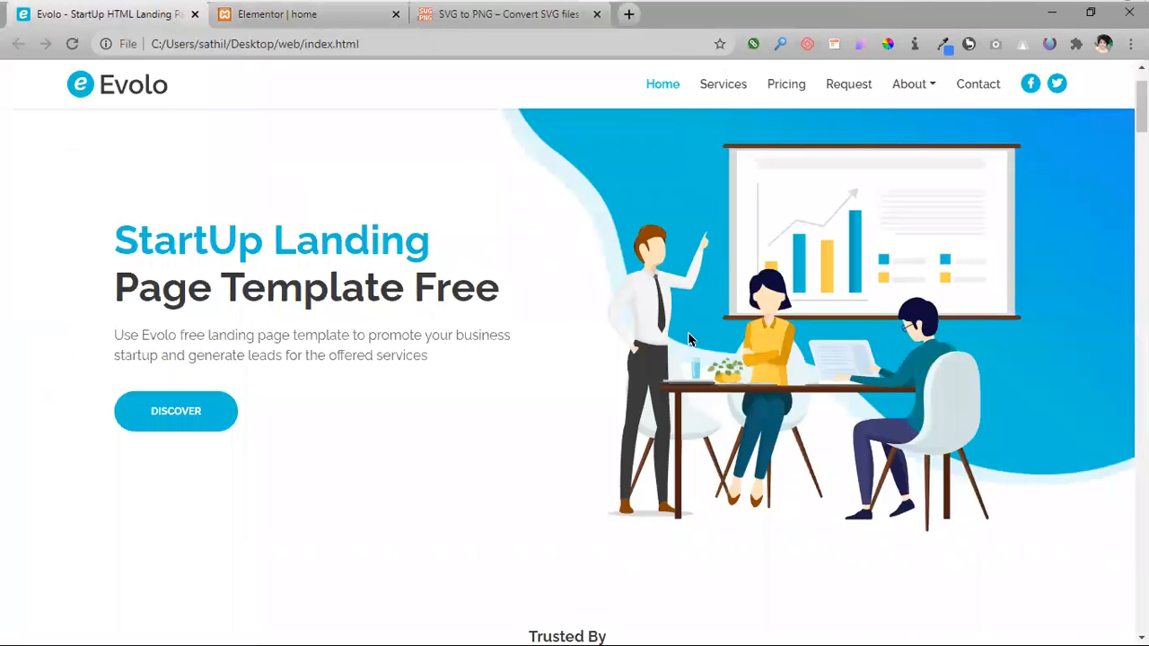
pyautogui.scroll(1, 834, 386)
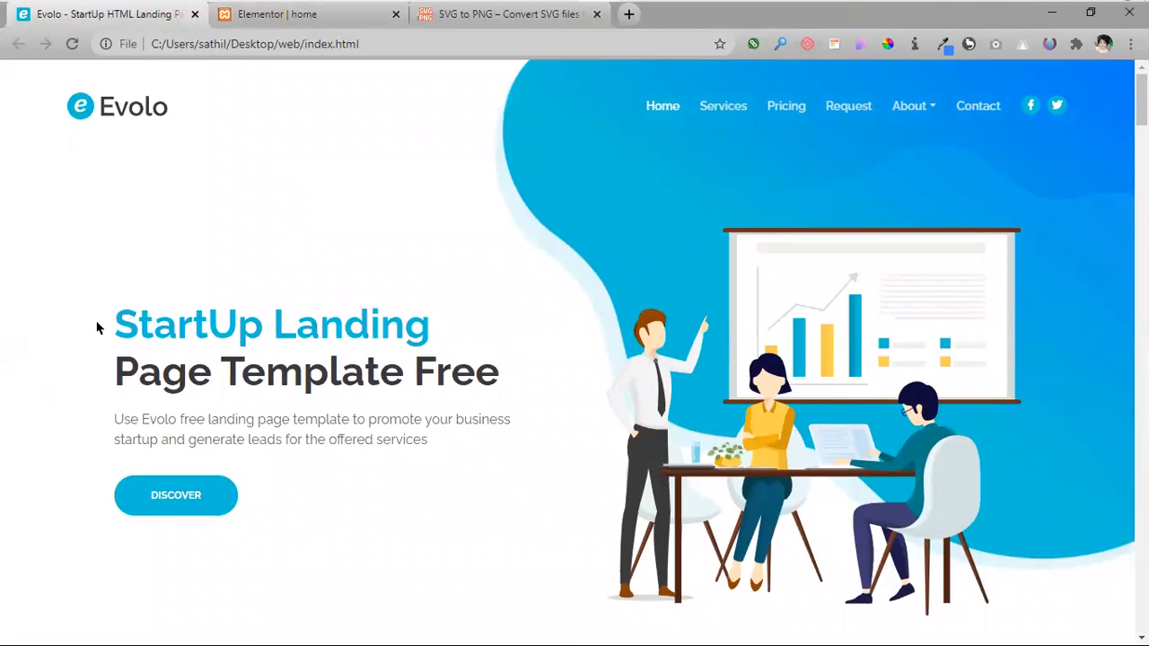
pyautogui.moveTo(235, 321); pyautogui.dragTo(449, 331)
pyautogui.hotkey('ctrl', 'c')
pyautogui.click(386, 360)
pyautogui.click(317, 16)
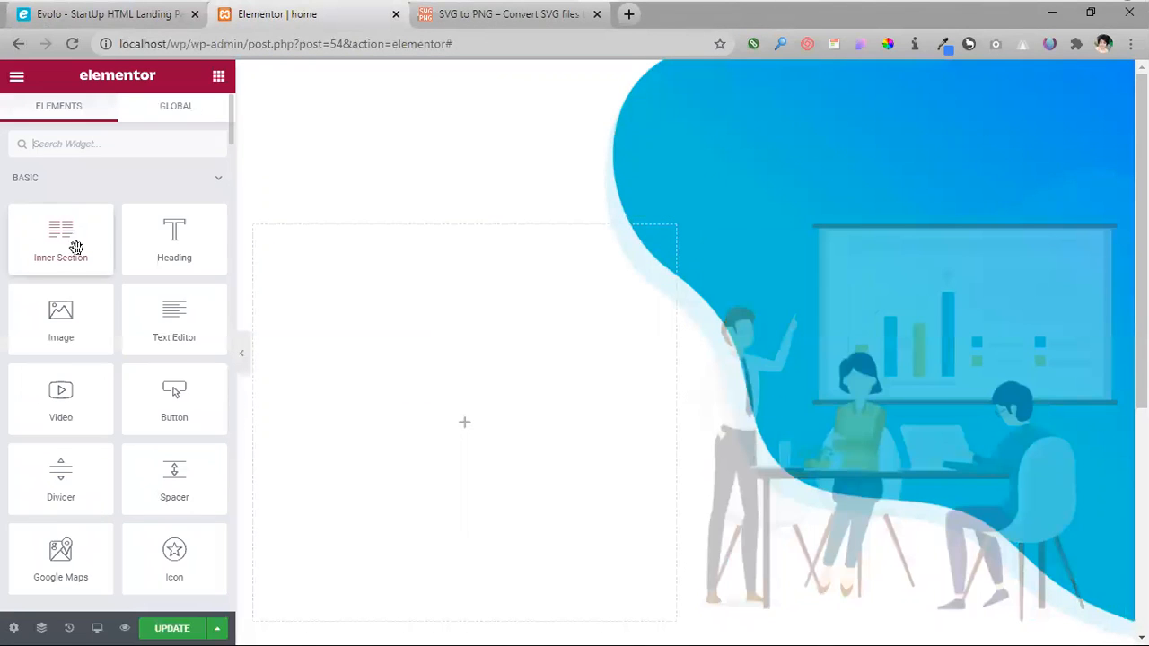
pyautogui.moveTo(176, 247); pyautogui.dragTo(458, 414)
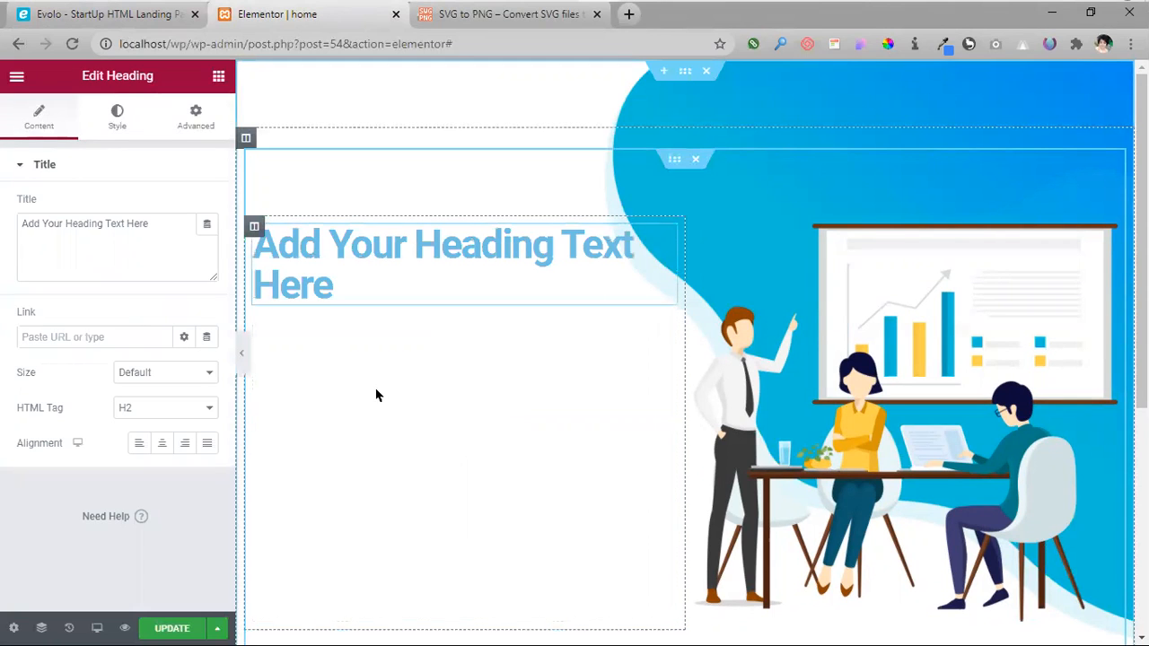
# - Replace the heading's placeholder title with the copied text "StartUp Landing"
pyautogui.click(132, 17)
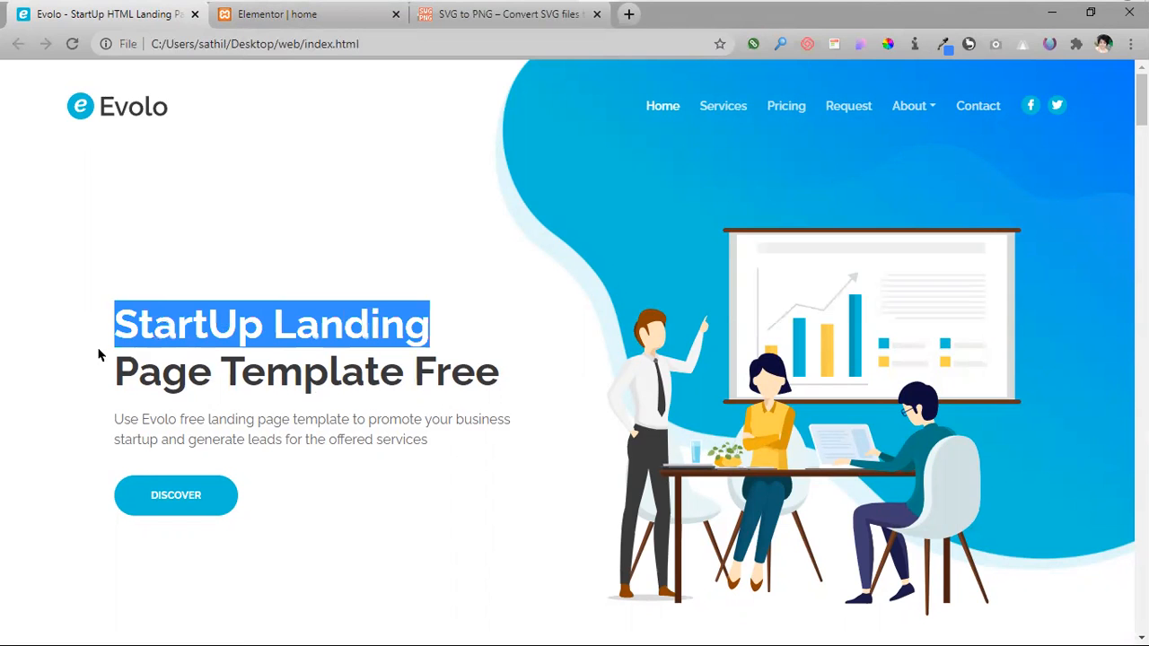
pyautogui.click(286, 22)
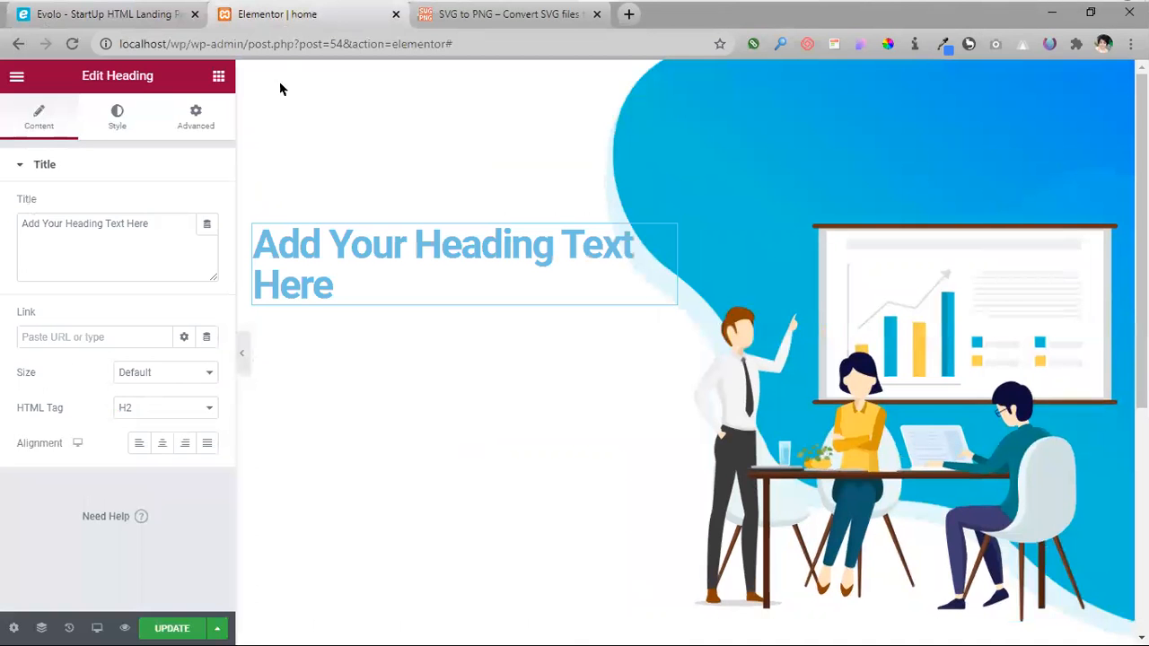
pyautogui.moveTo(164, 228); pyautogui.dragTo(13, 235)
pyautogui.hotkey('ctrl', 'v')
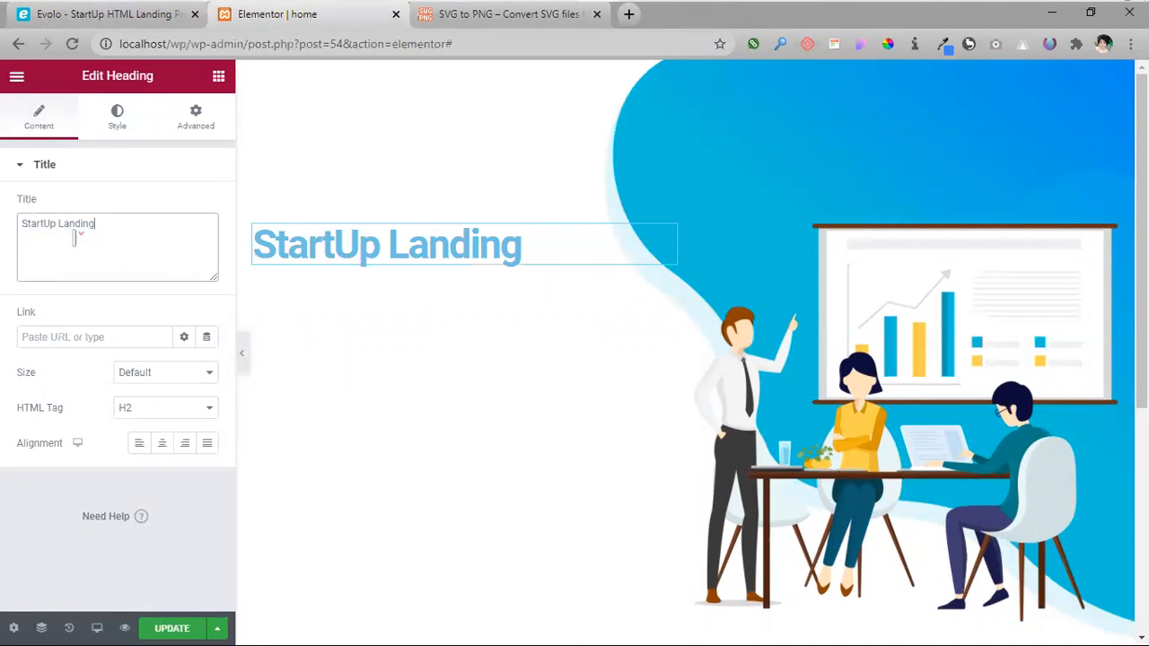
# - Try pasting the template's styled "StartUp Landing" text directly into the heading on the canvas, and clear the resulting title code
pyautogui.click(128, 25)
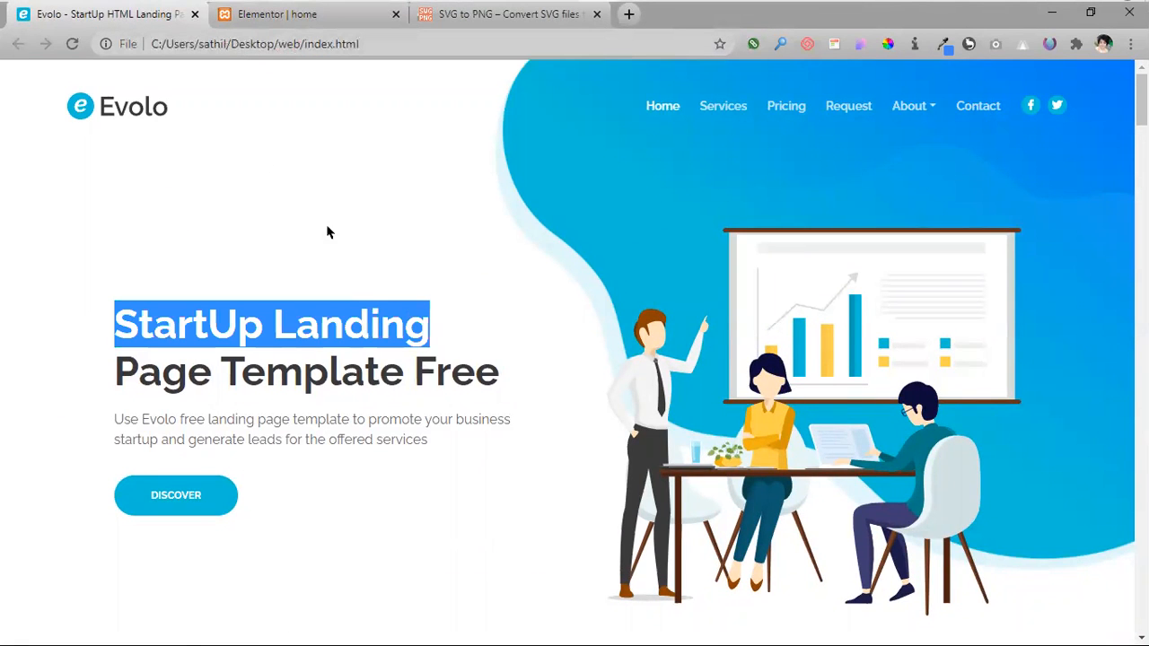
pyautogui.click(328, 20)
pyautogui.moveTo(533, 244); pyautogui.dragTo(252, 249)
pyautogui.hotkey('ctrl', 'v')
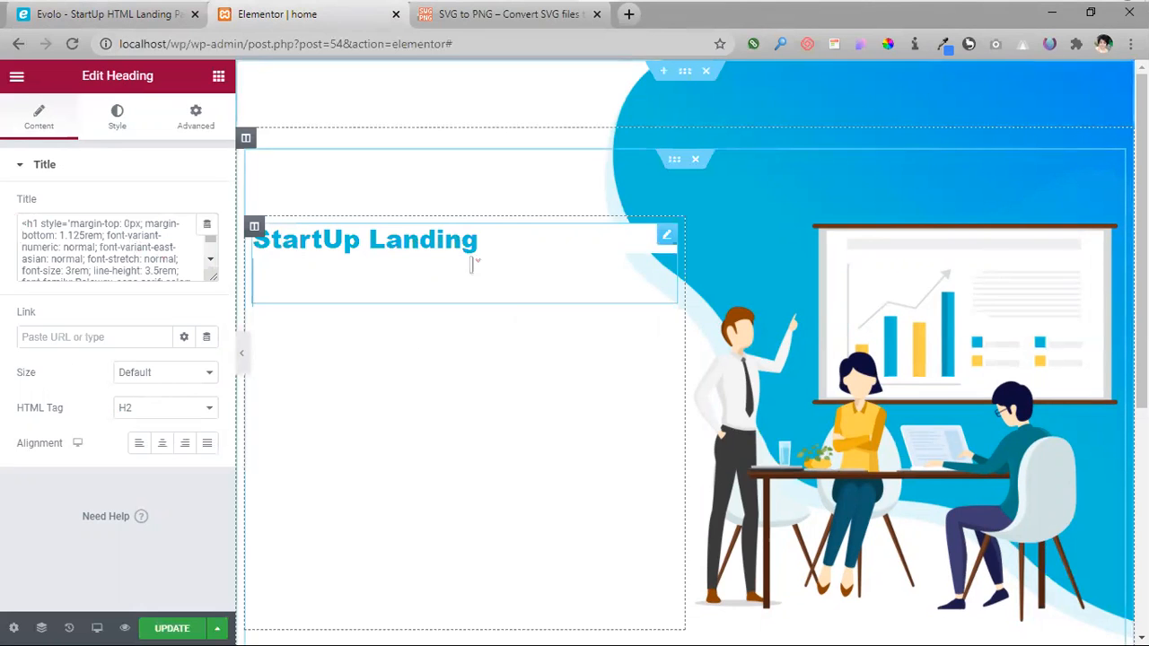
pyautogui.moveTo(490, 251); pyautogui.dragTo(310, 251)
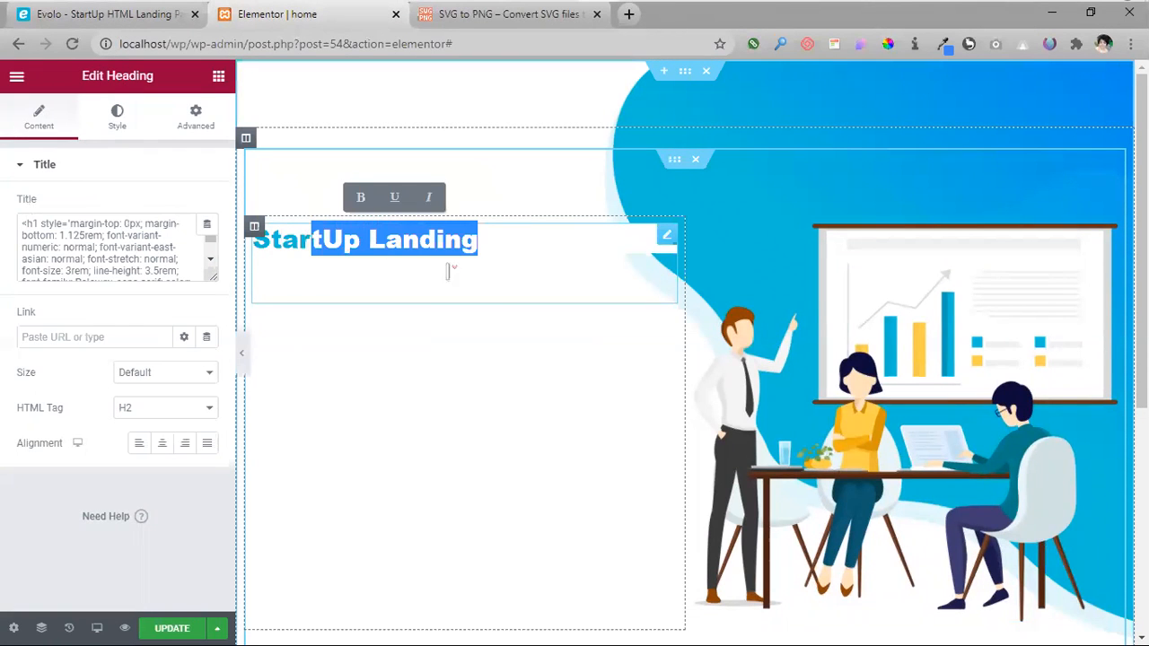
pyautogui.moveTo(33, 226)
pyautogui.mouseDown()
pyautogui.moveTo(179, 269)
pyautogui.moveTo(18, 235)
pyautogui.mouseUp()
pyautogui.click(145, 266)
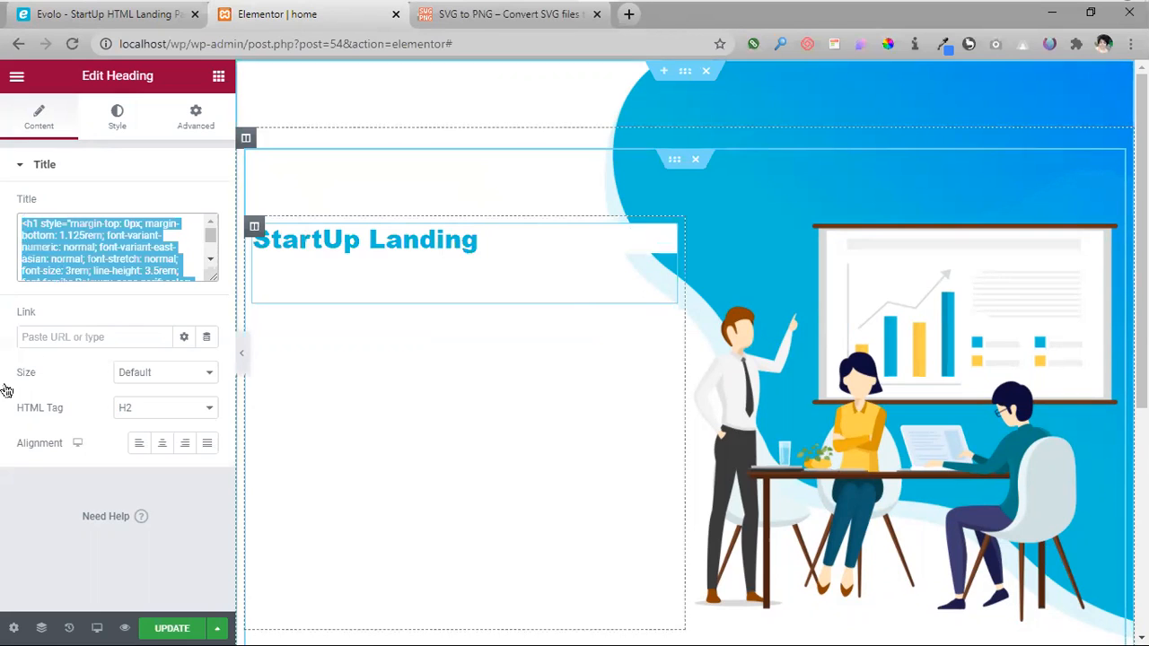
pyautogui.press('BackSpace')
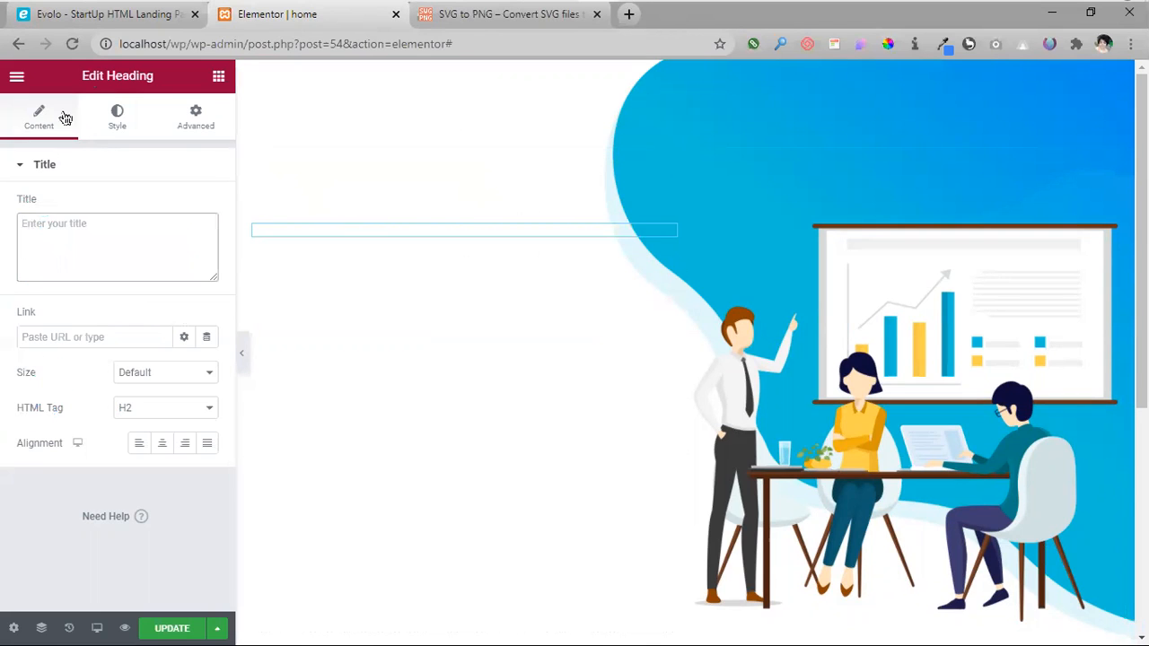
# - Check the template's heading wording and enter "StartUp Landing" as the plain-text title of the Heading widget
pyautogui.click(134, 15)
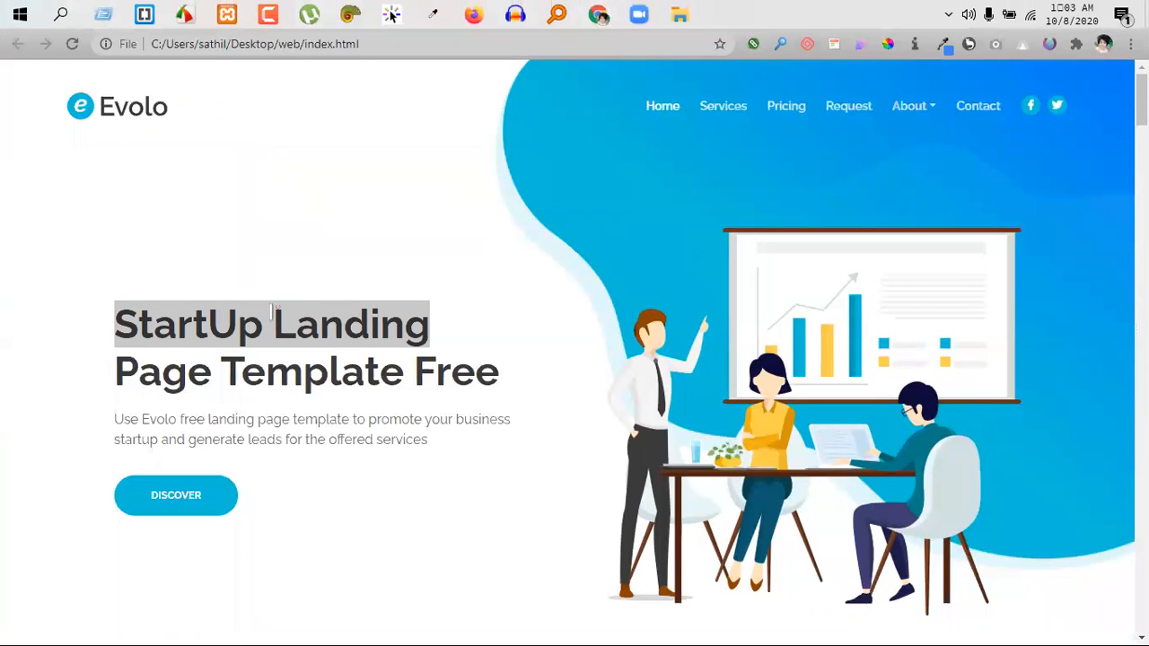
pyautogui.click(374, 226)
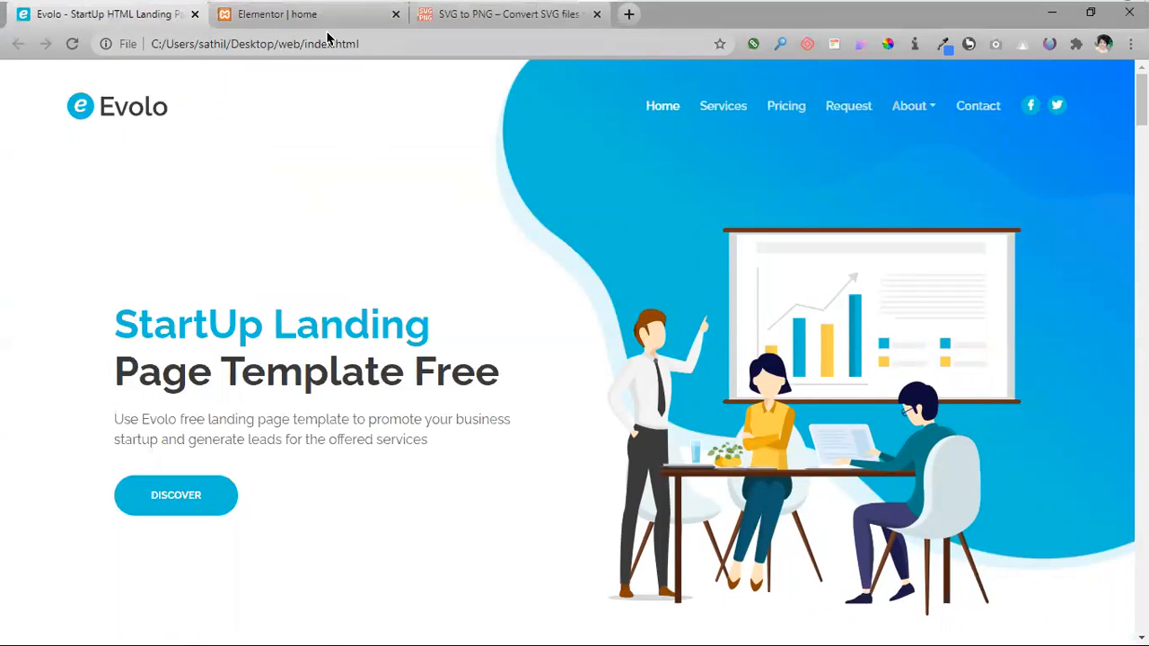
pyautogui.click(327, 27)
pyautogui.click(22, 250)
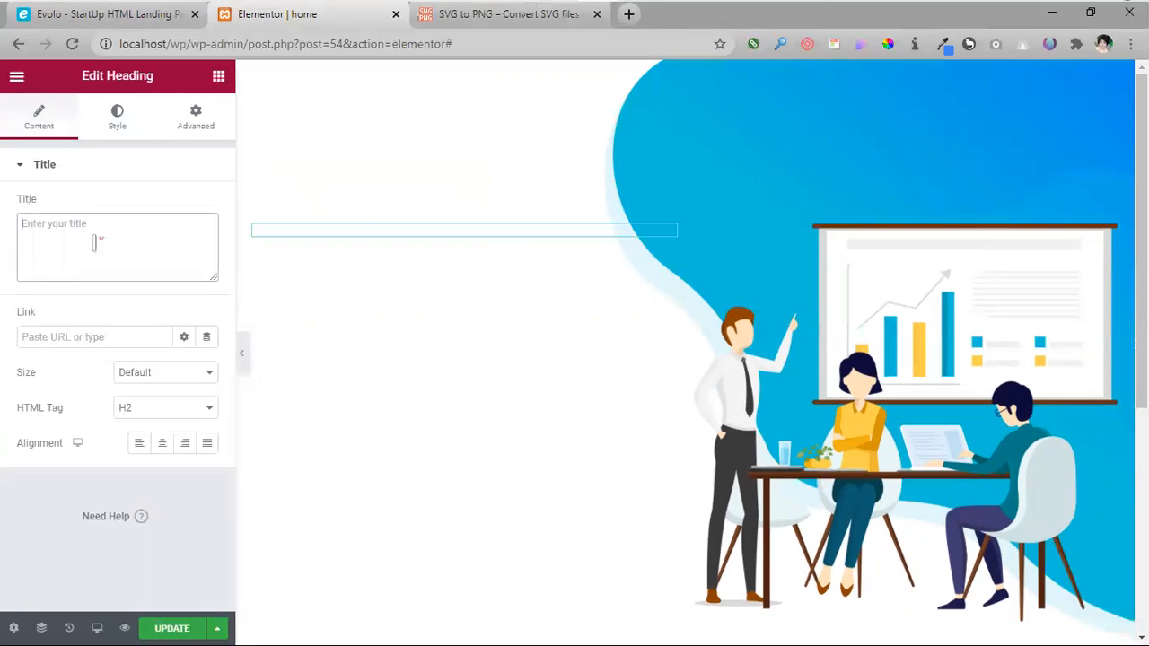
pyautogui.write('StartUp Landing')
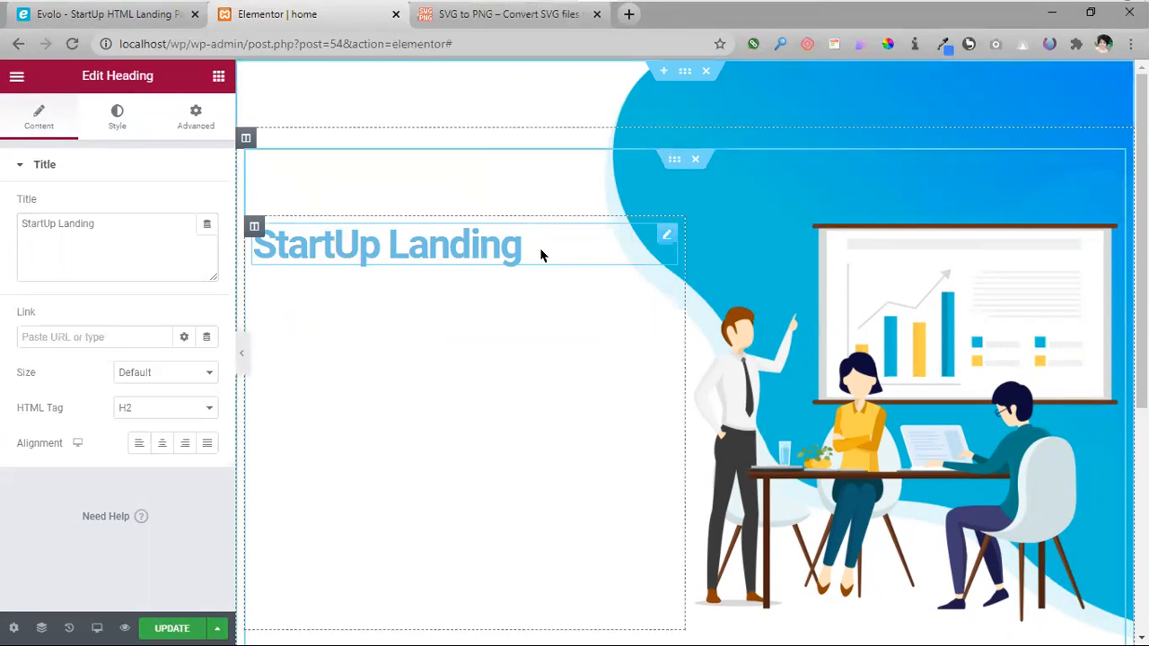
# - Inspect the "StartUp Landing" text in the Evolo template and copy its CSS color value #00bfd8
pyautogui.moveTo(526, 254); pyautogui.dragTo(381, 254)
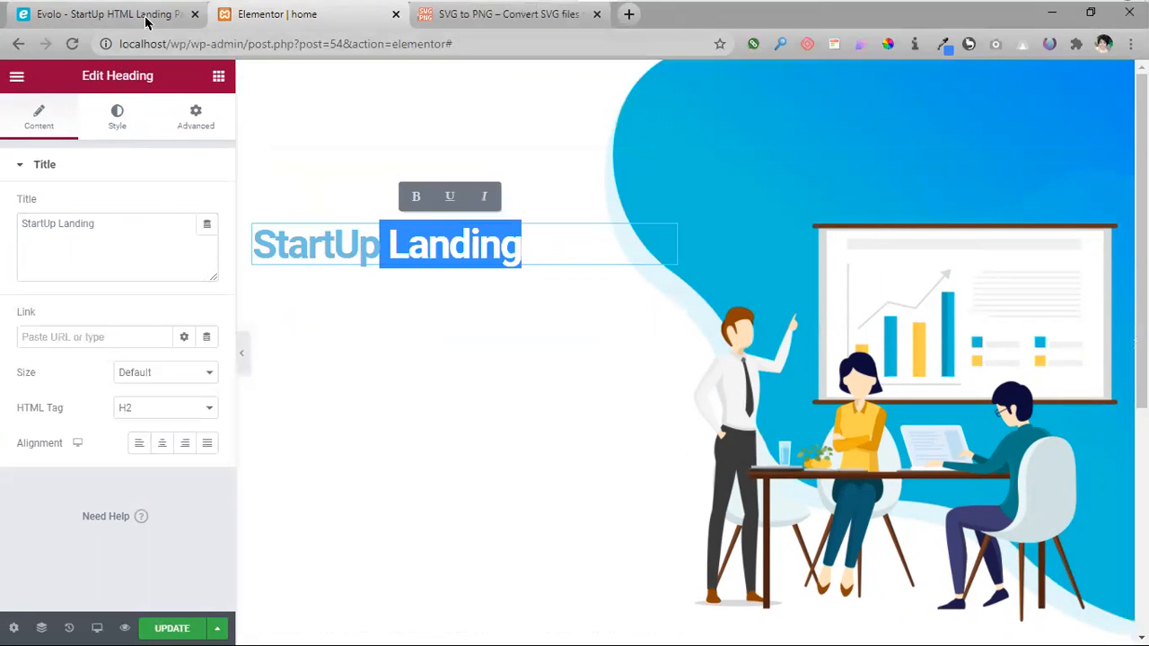
pyautogui.click(146, 22)
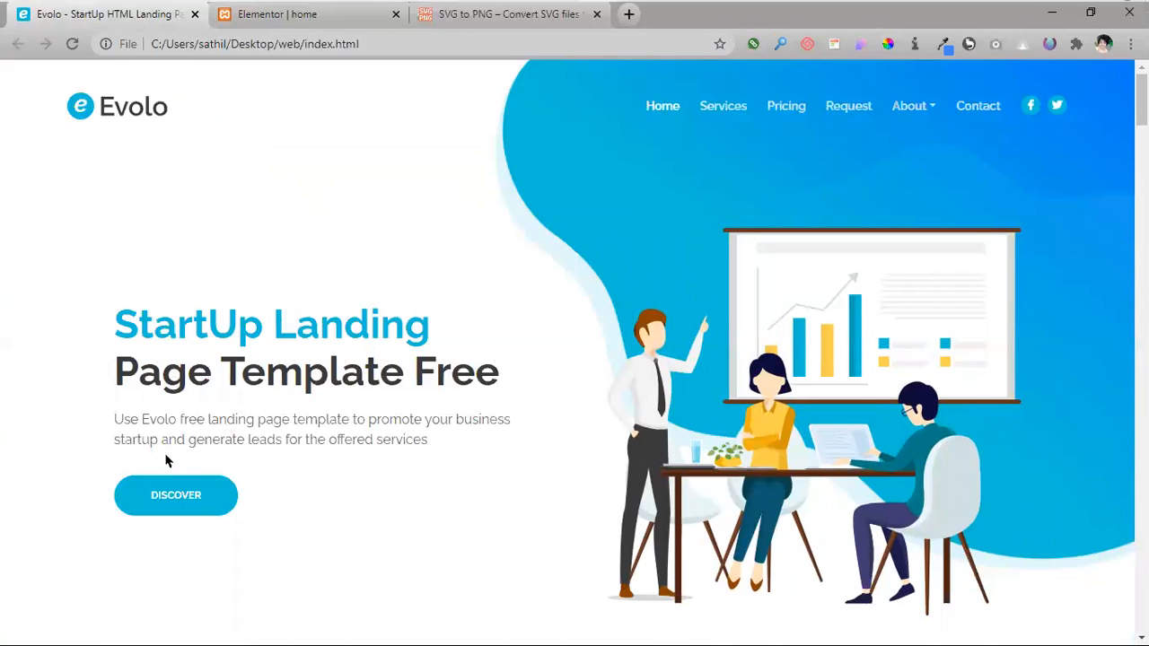
pyautogui.rightClick(312, 329)
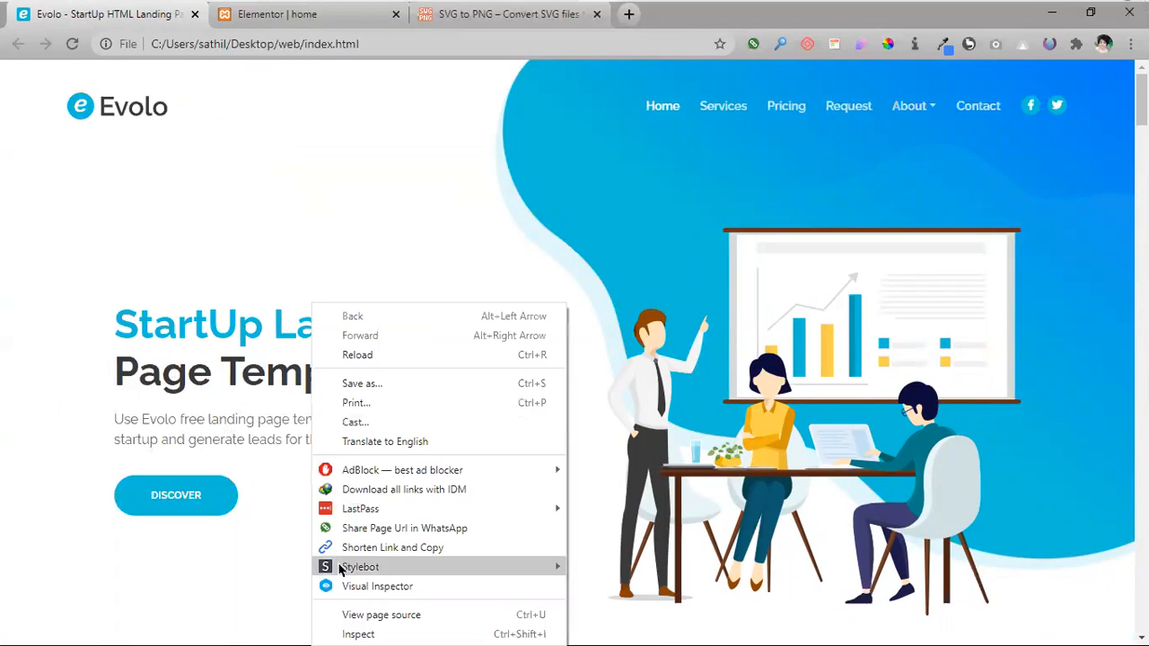
pyautogui.click(373, 629)
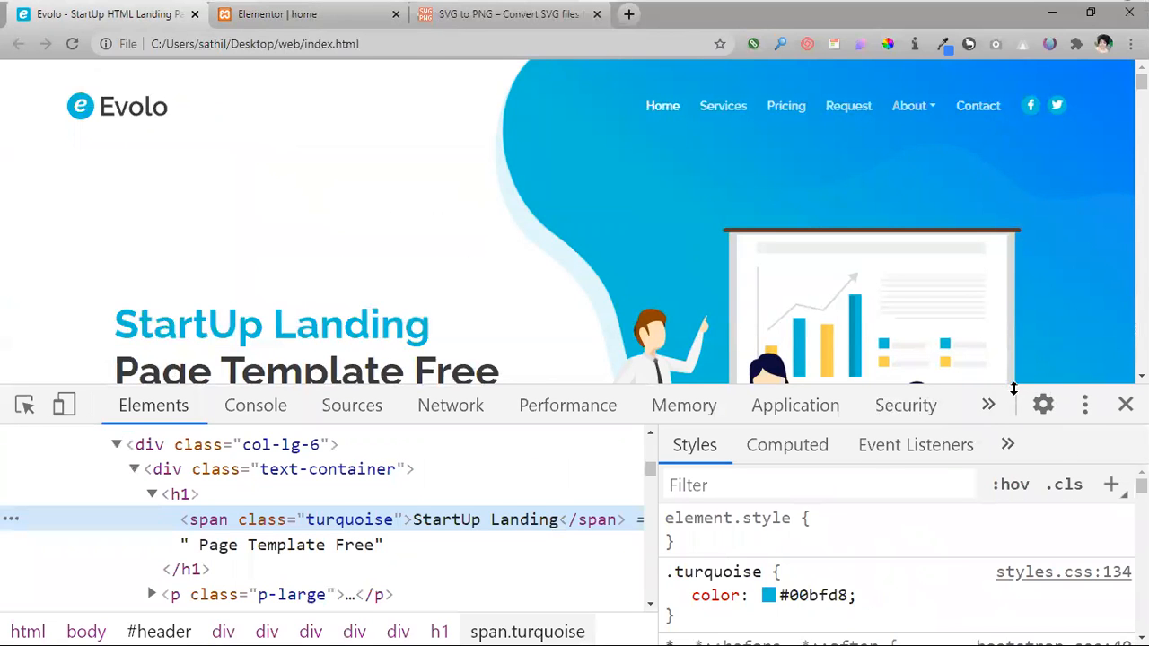
pyautogui.scroll(-2, 936, 520)
pyautogui.scroll(2, 935, 517)
pyautogui.scroll(-2, 935, 516)
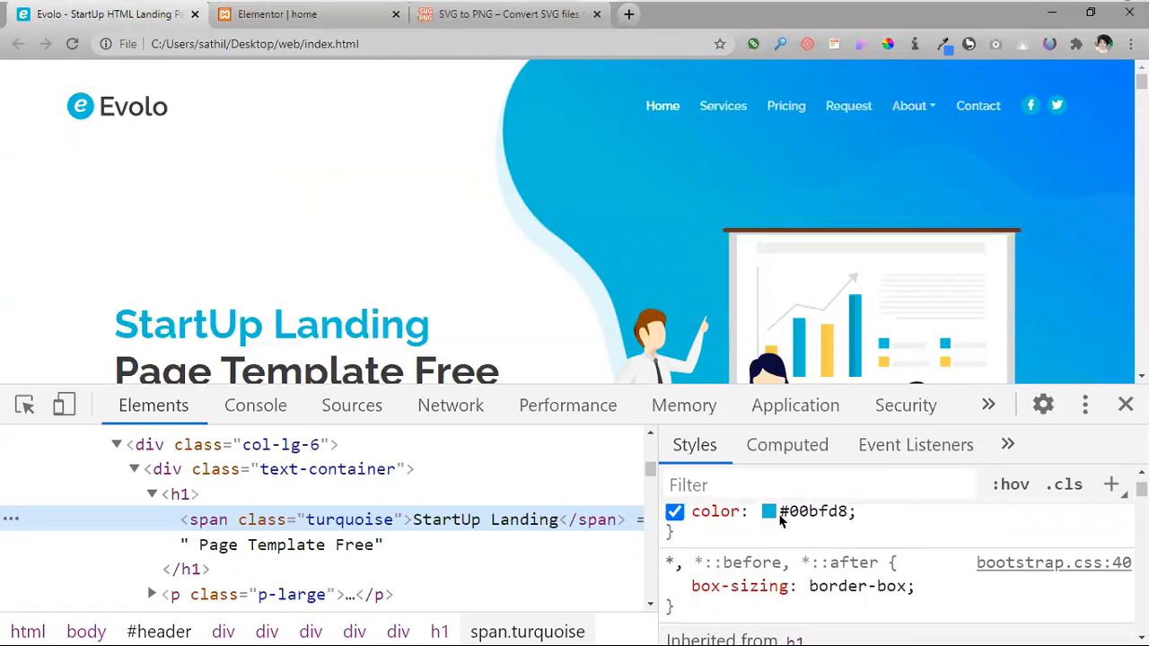
pyautogui.moveTo(779, 511); pyautogui.dragTo(843, 512)
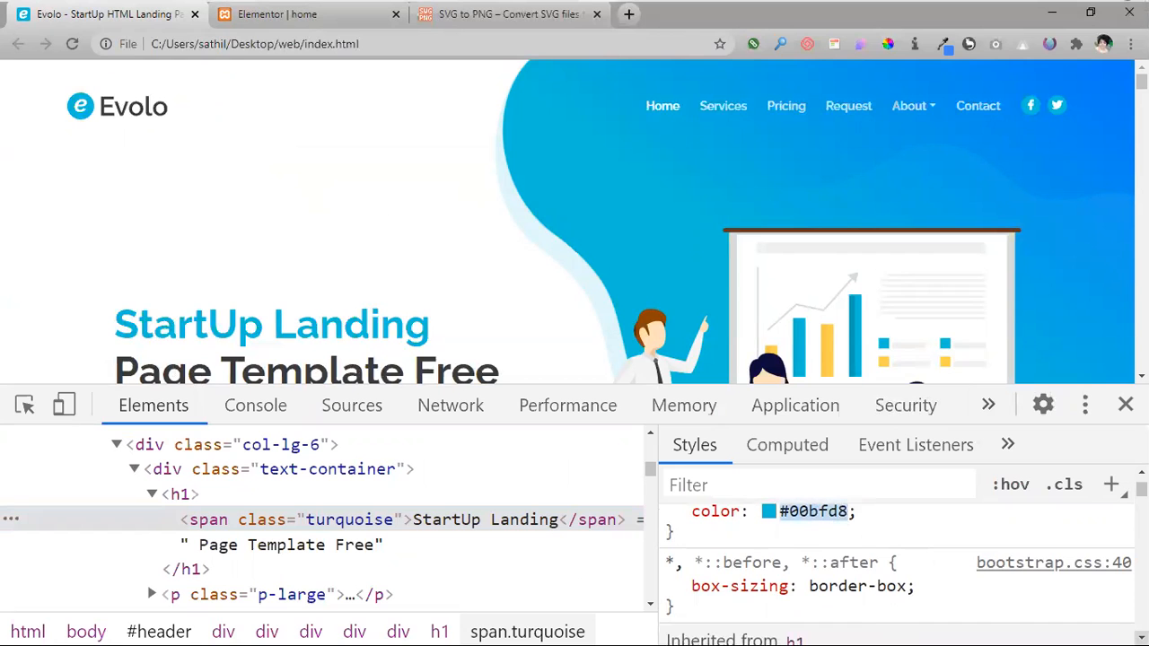
# - Switch back to the Elementor page and set the "StartUp Landing" heading's text color to #00bfd8
pyautogui.click(296, 20)
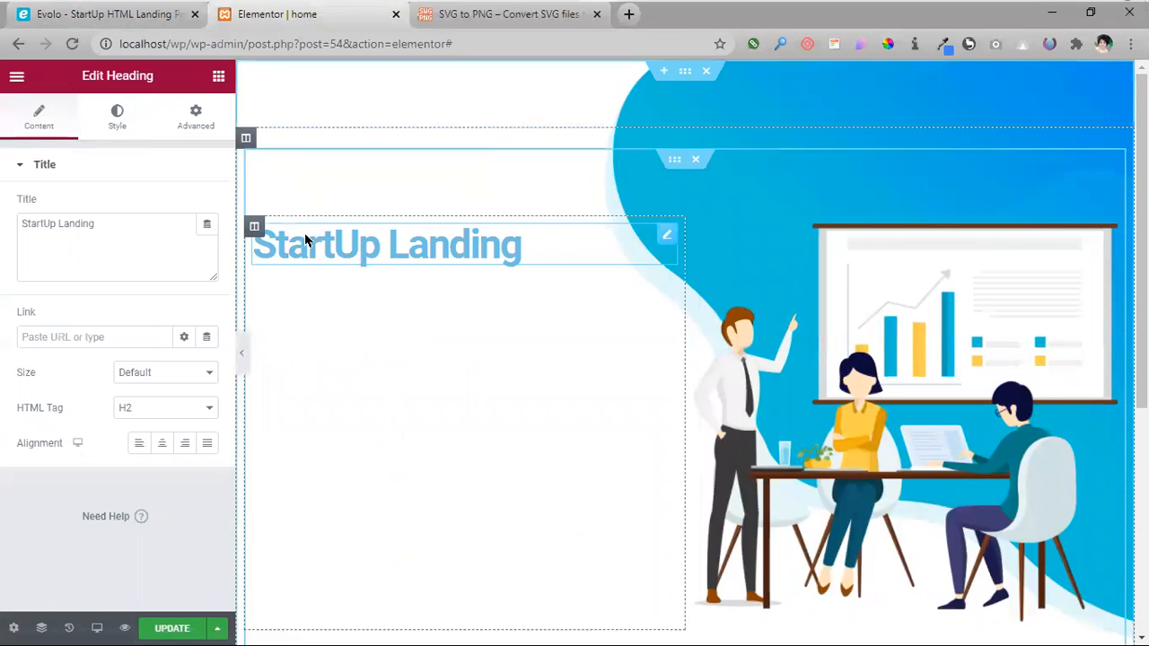
pyautogui.click(120, 128)
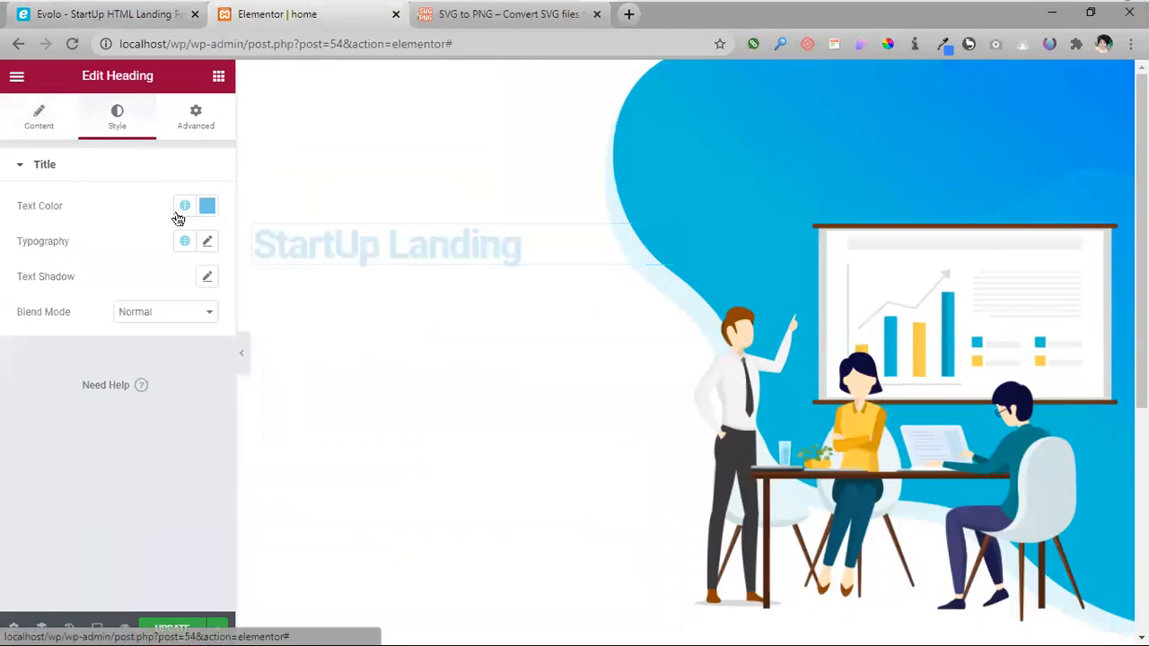
pyautogui.click(207, 206)
pyautogui.tripleClick(197, 462)
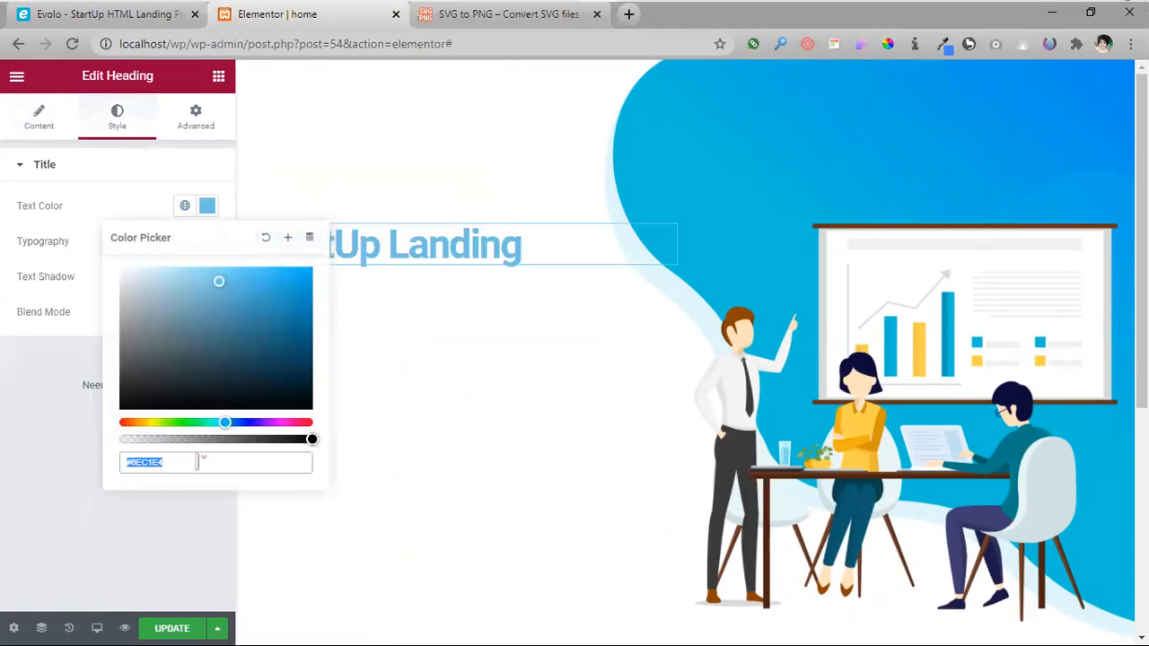
pyautogui.moveTo(190, 463); pyautogui.dragTo(120, 462)
pyautogui.write('#00bfd8')
# - Return to the Evolo template and try docking the developer tools to the right side of the page
pyautogui.click(105, 16)
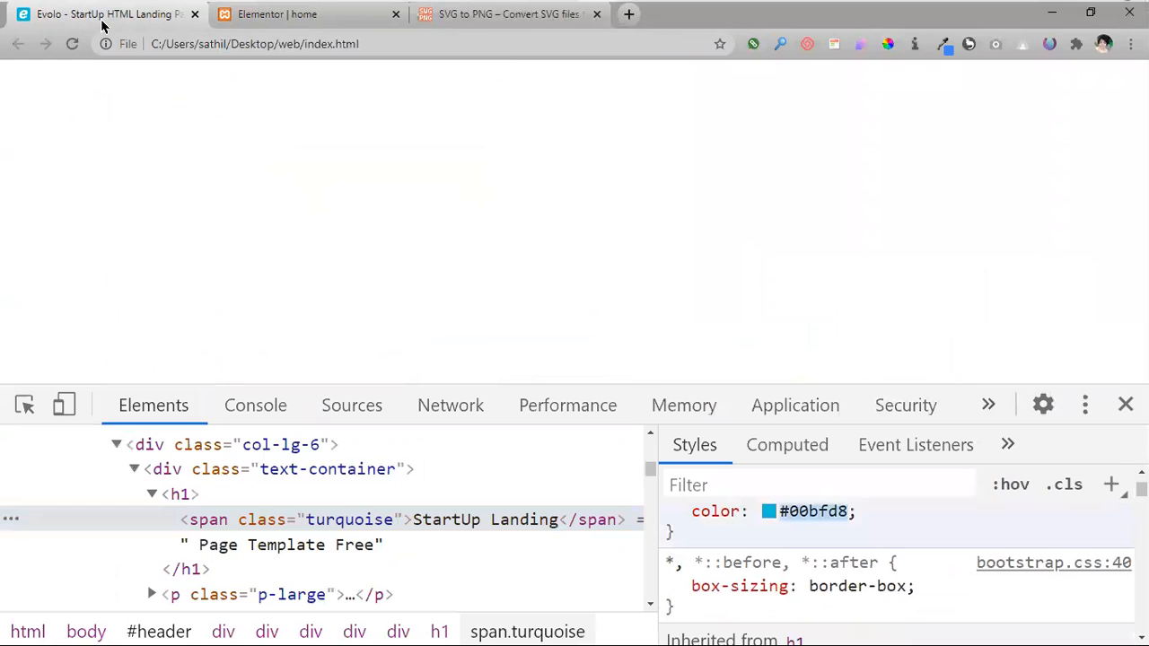
pyautogui.scroll(-1, 251, 246)
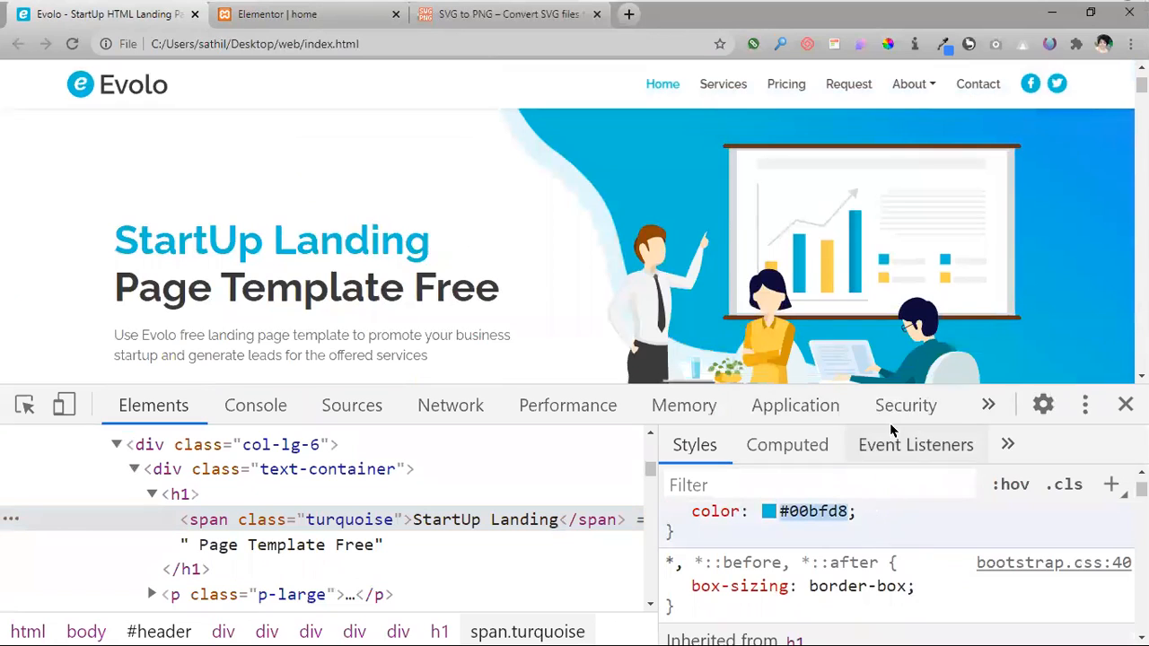
pyautogui.click(1085, 405)
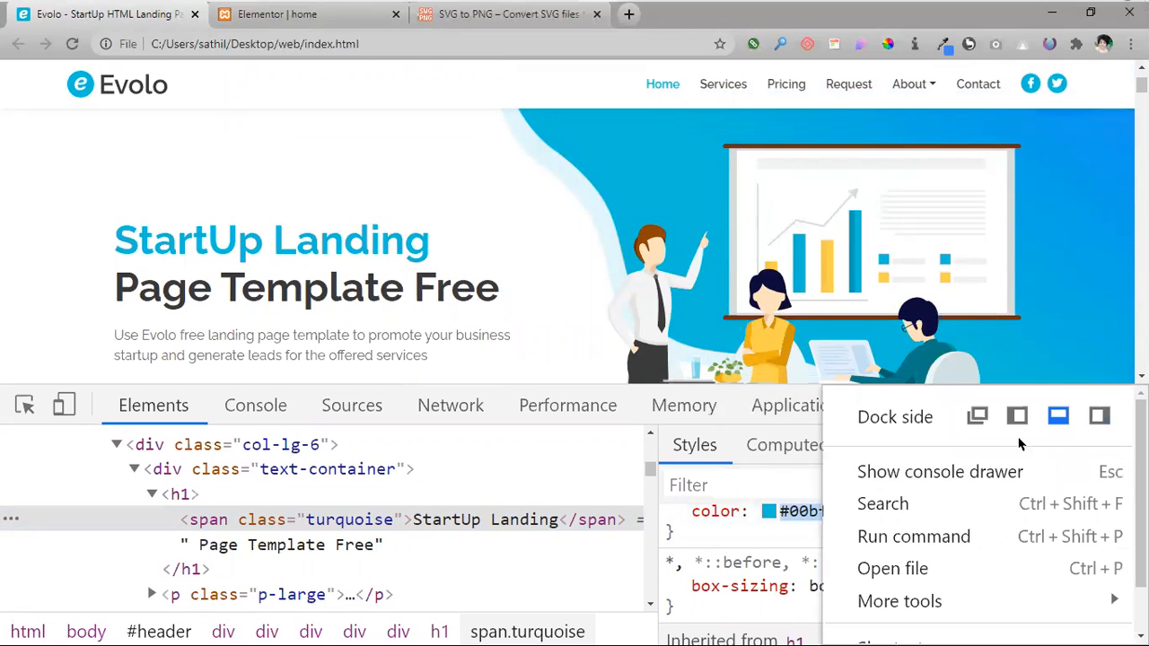
pyautogui.click(1100, 417)
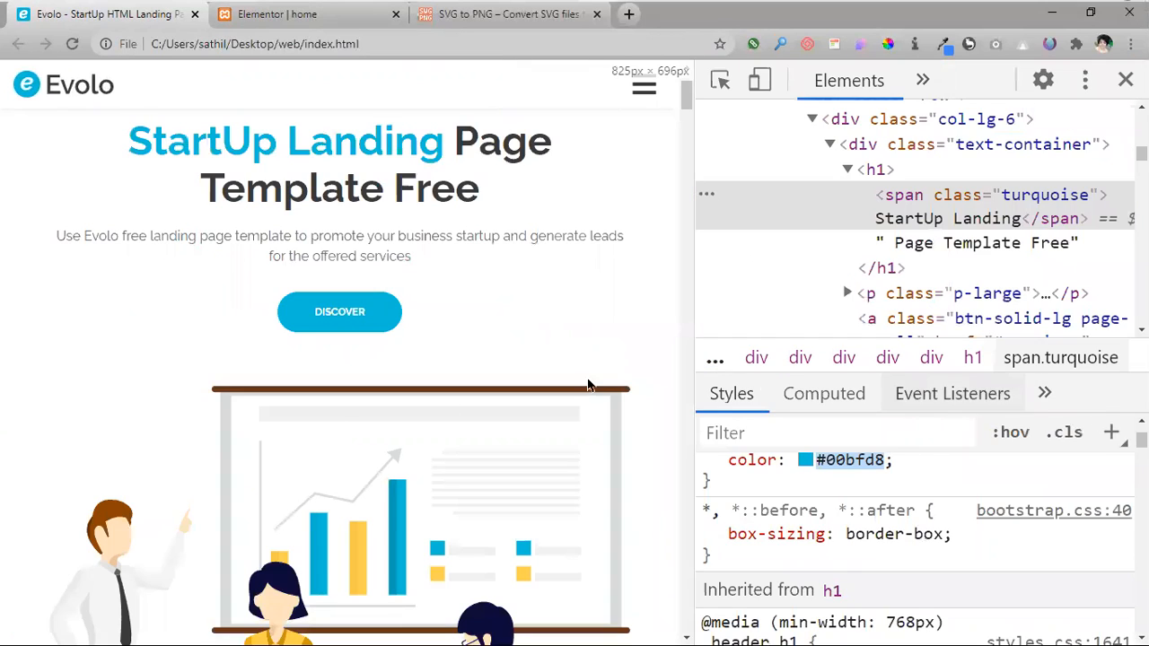
pyautogui.scroll(1, 247, 357)
pyautogui.scroll(-3, 250, 357)
pyautogui.scroll(3, 250, 357)
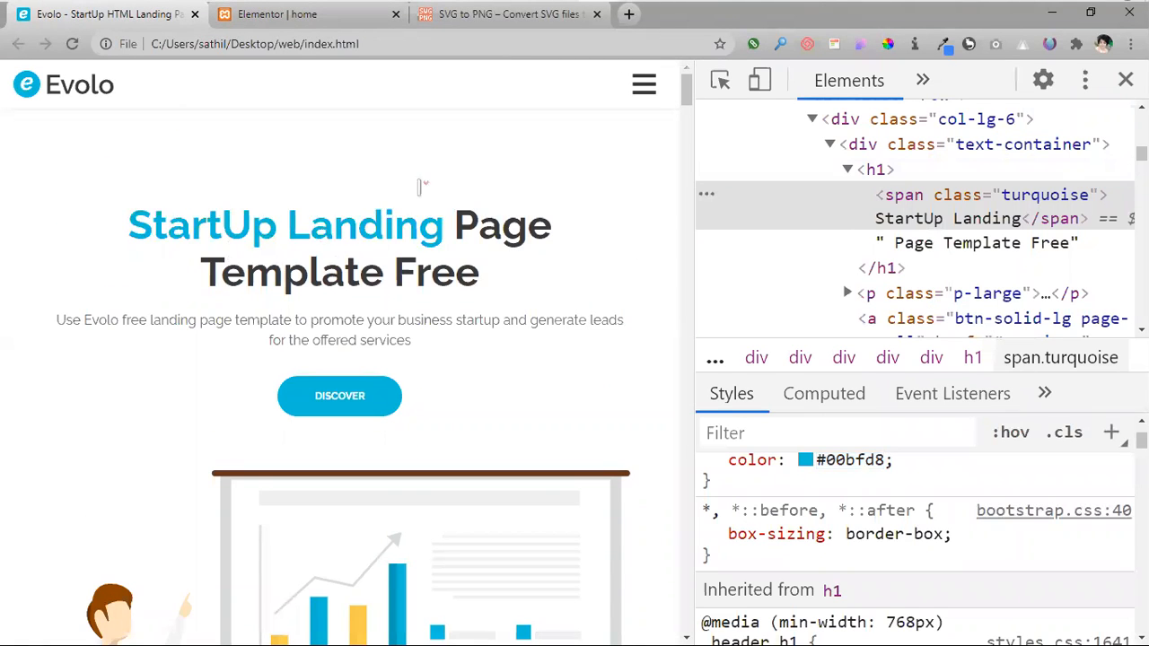
# - Undock the developer tools into a separate window and move it clear of the template's "StartUp Landing" heading
pyautogui.click(1085, 83)
pyautogui.click(987, 131)
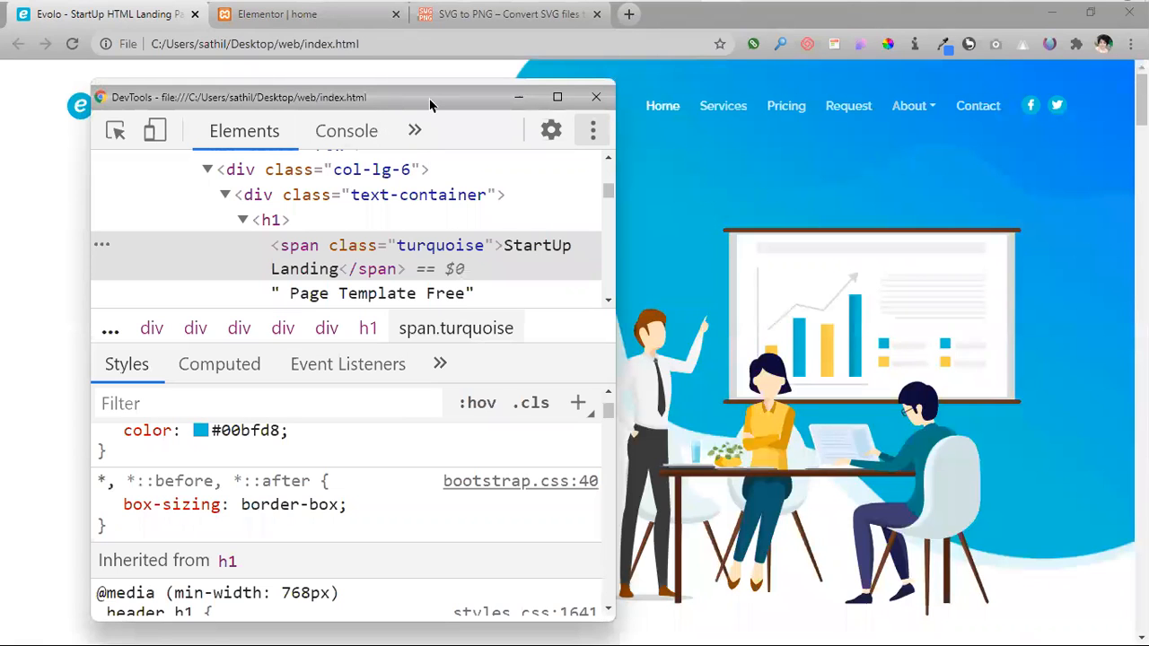
pyautogui.moveTo(429, 105); pyautogui.dragTo(949, 62)
# - Examine the font-size and line-height rules that the template's "StartUp Landing" text inherits from its h1
pyautogui.scroll(2, 782, 488)
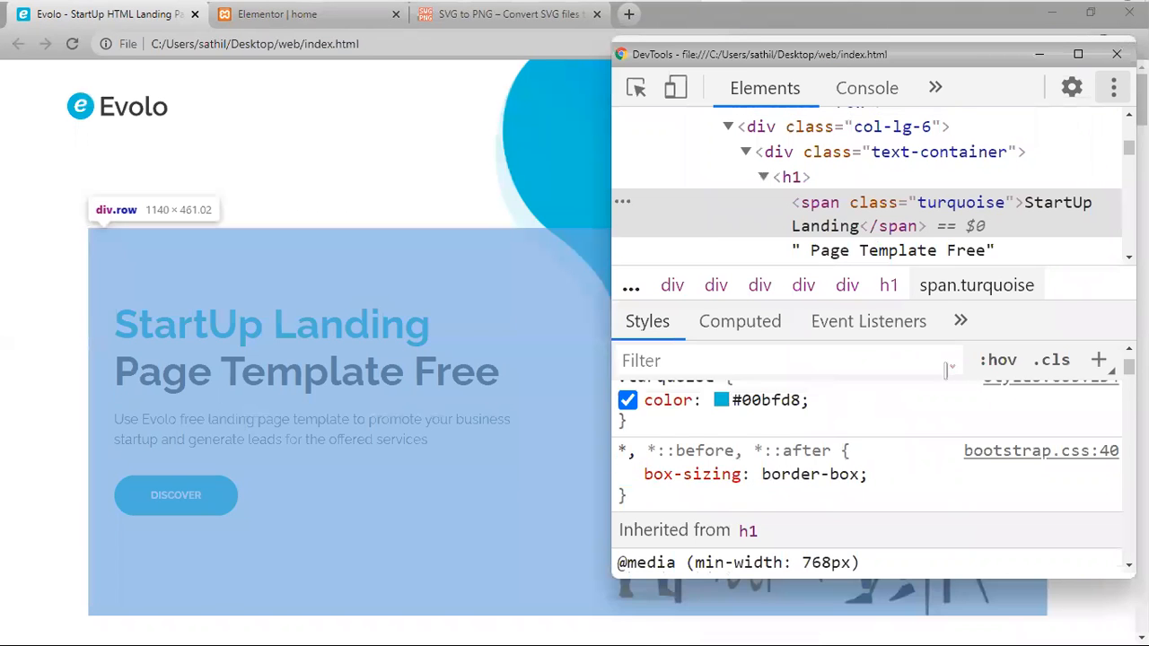
pyautogui.scroll(-5, 781, 488)
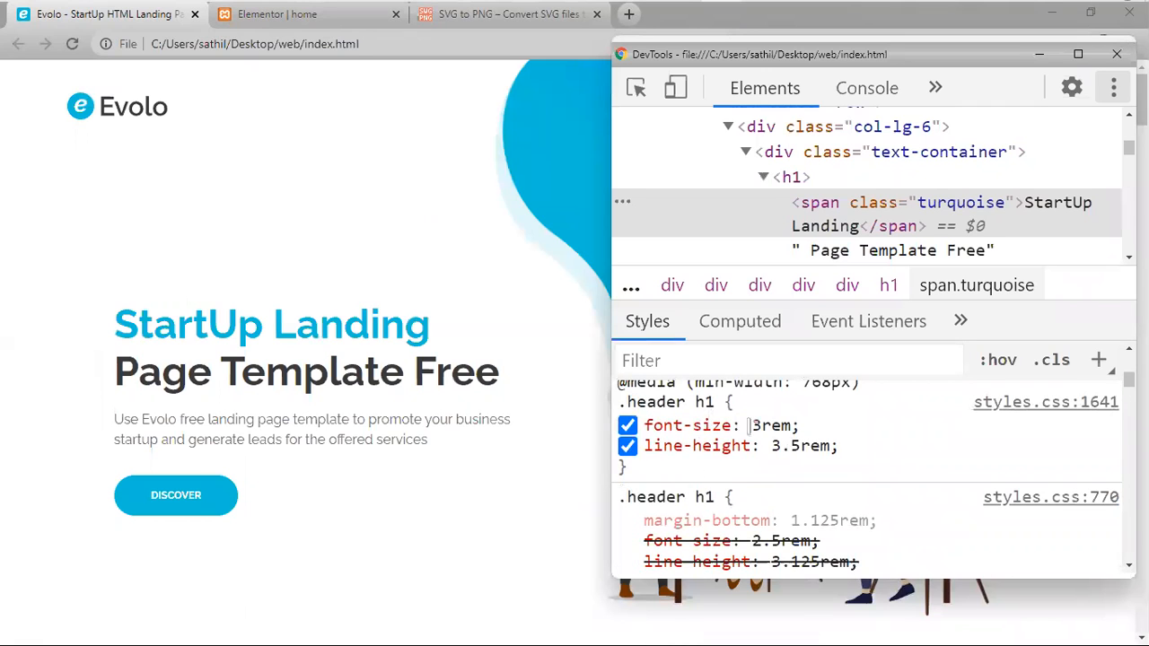
pyautogui.scroll(1, 750, 429)
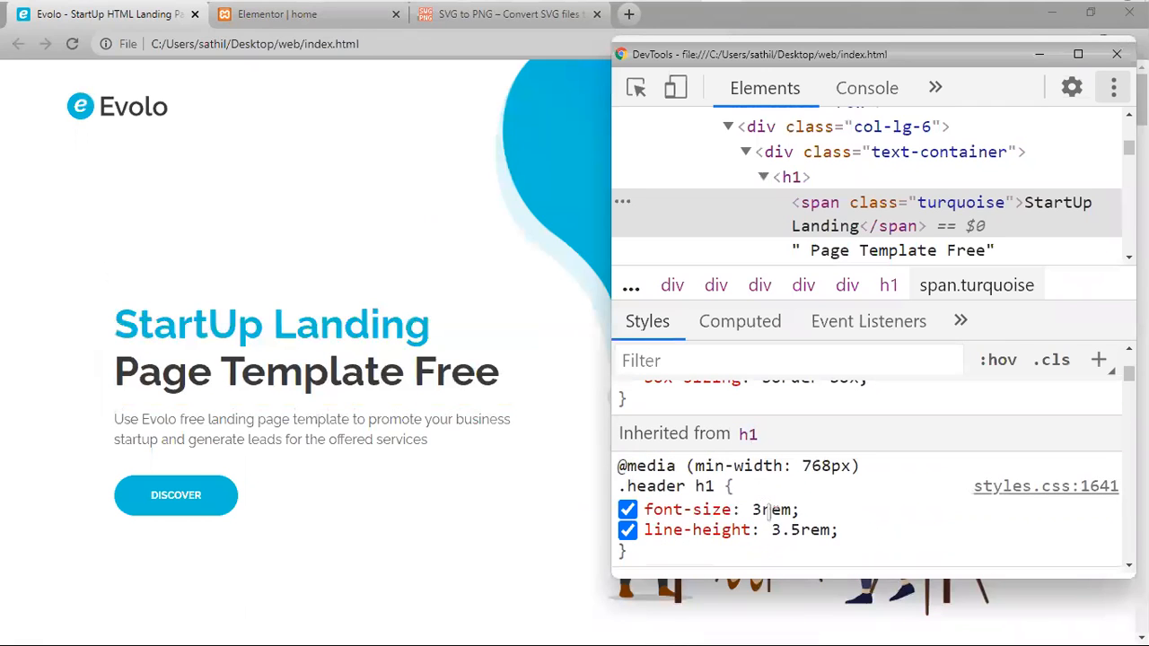
pyautogui.click(770, 509)
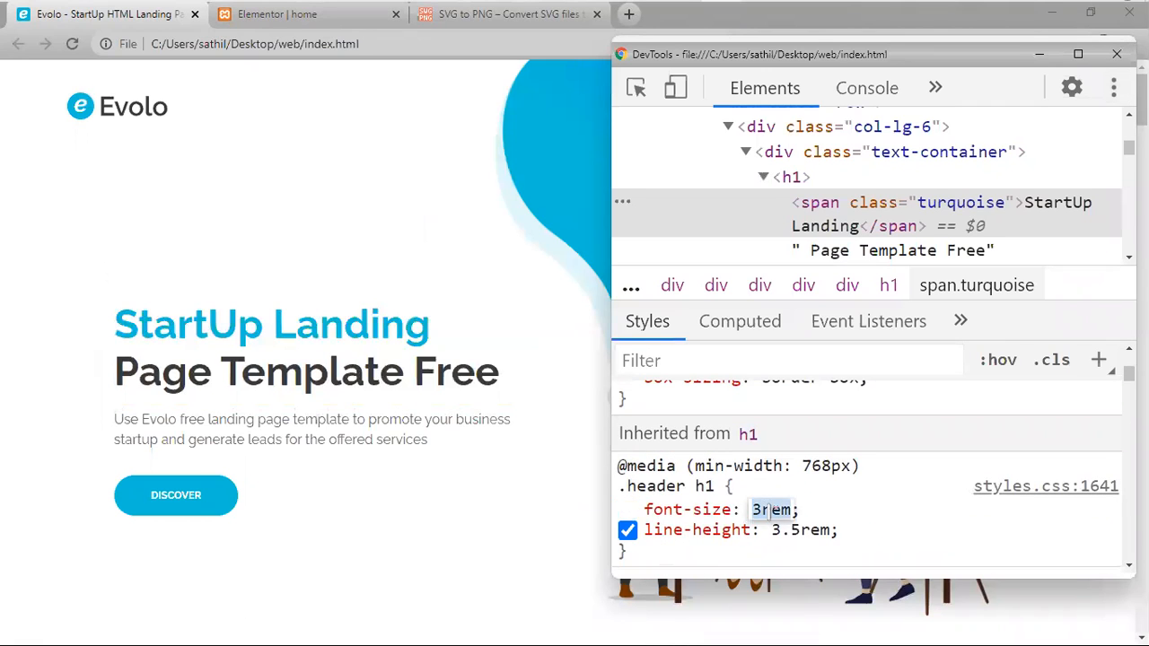
pyautogui.rightClick(331, 315)
pyautogui.click(372, 631)
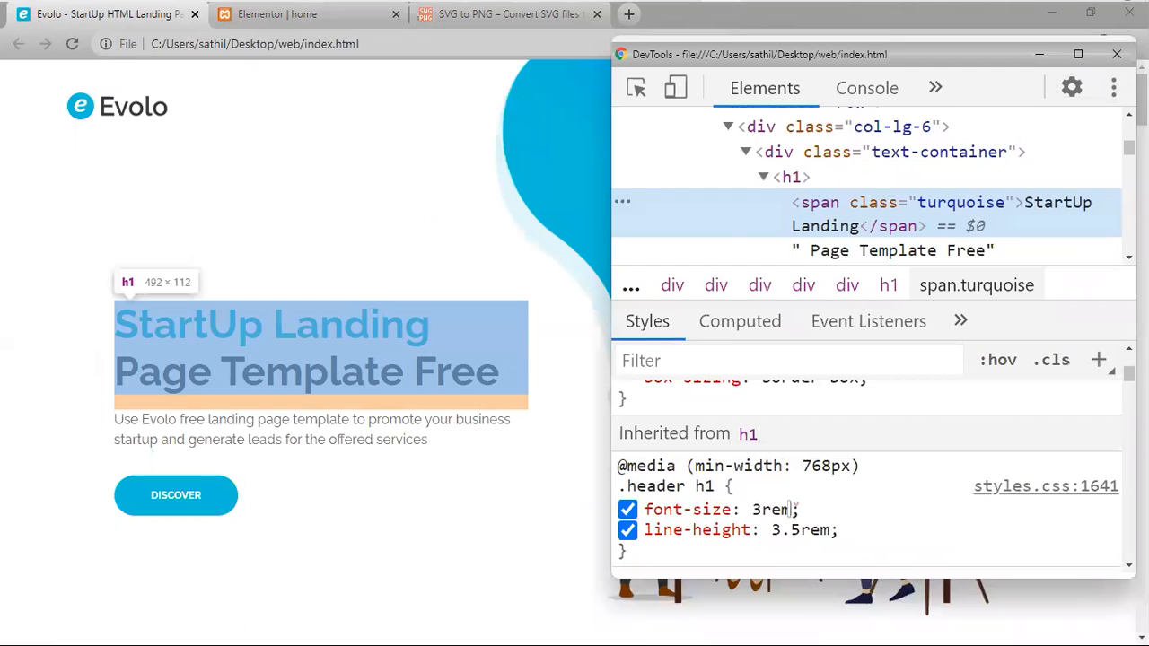
# - In the Elementor page, set the heading's typography size to 3.5 rem
pyautogui.click(276, 16)
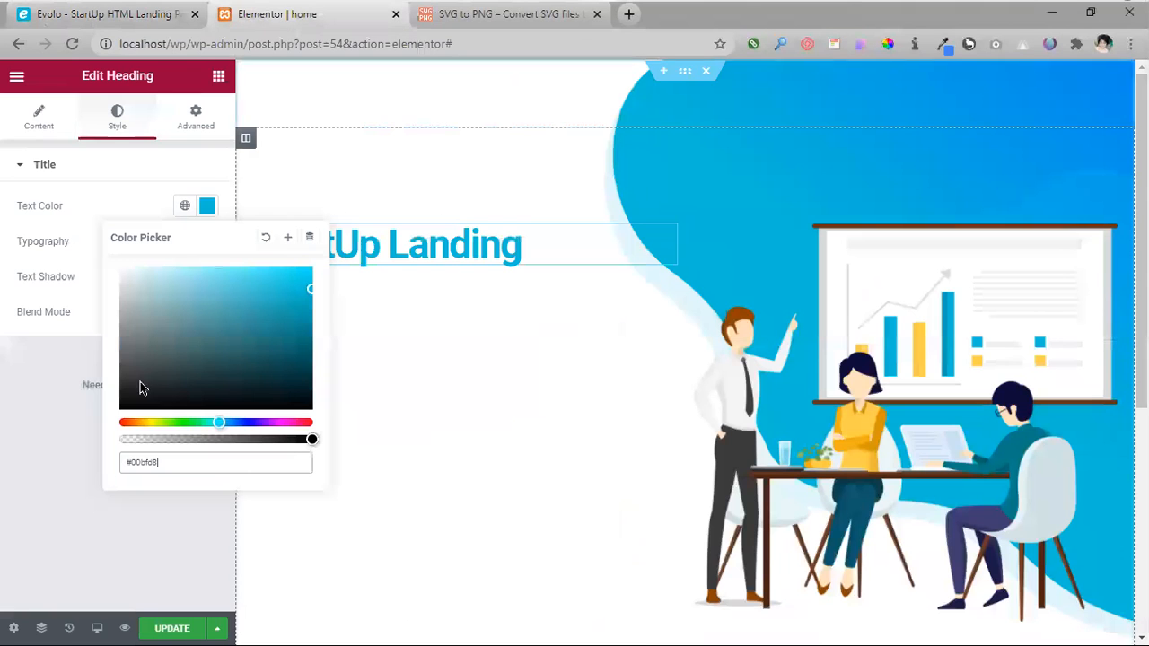
pyautogui.click(7, 373)
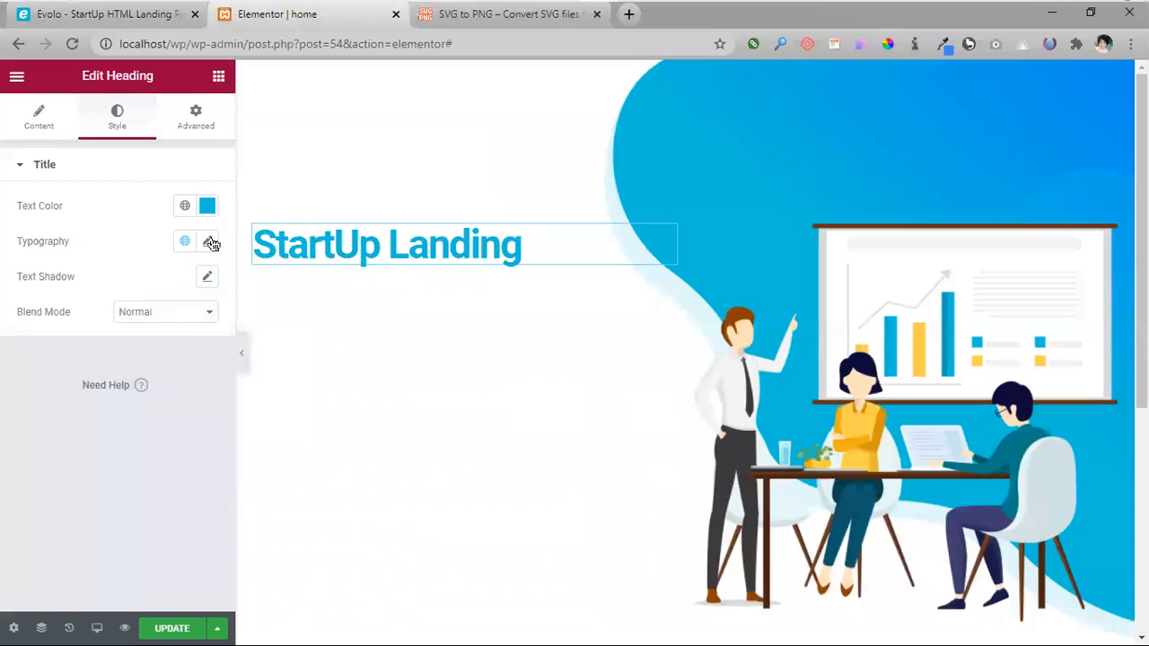
pyautogui.click(211, 244)
pyautogui.click(176, 382)
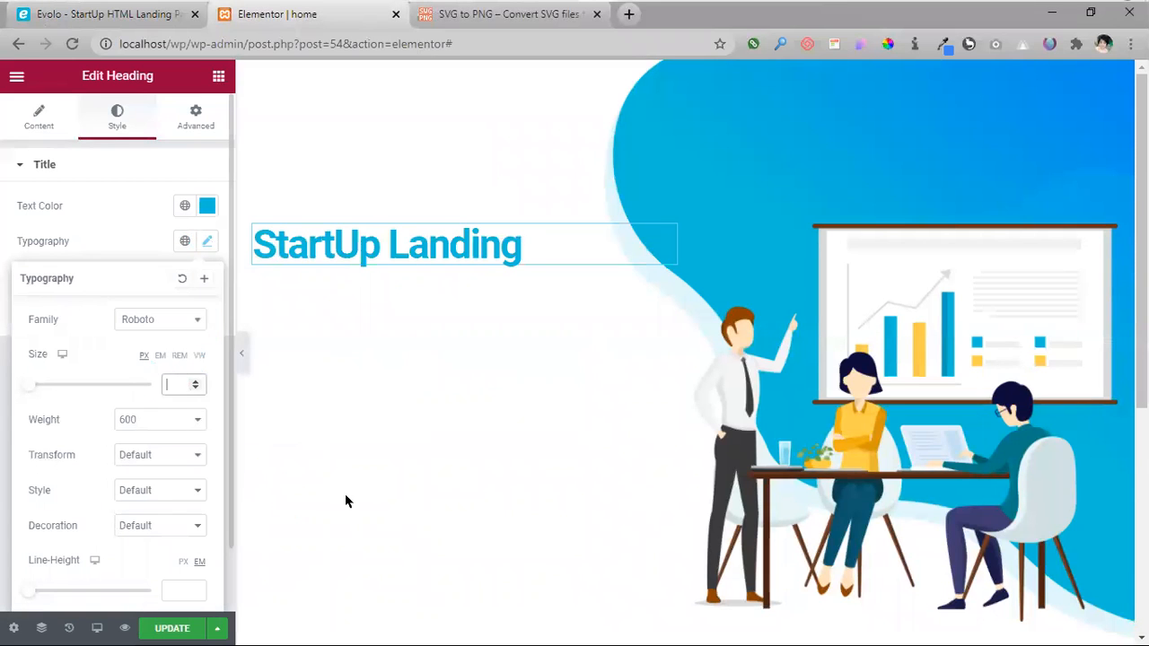
pyautogui.click(183, 359)
pyautogui.click(175, 386)
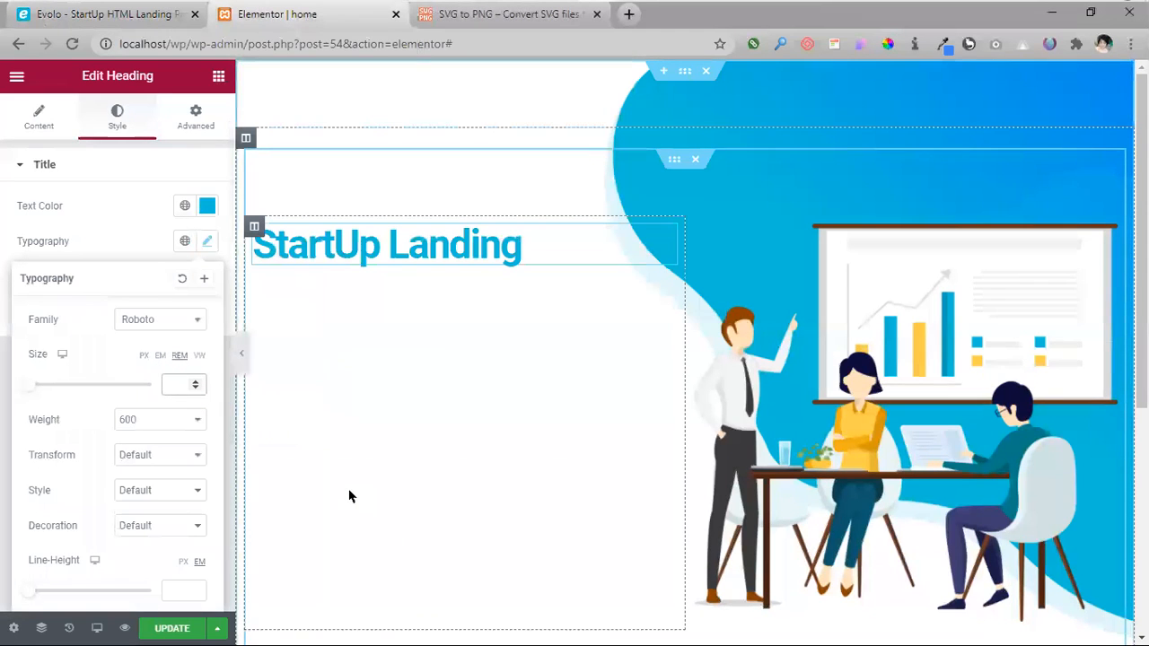
pyautogui.write('3.5')
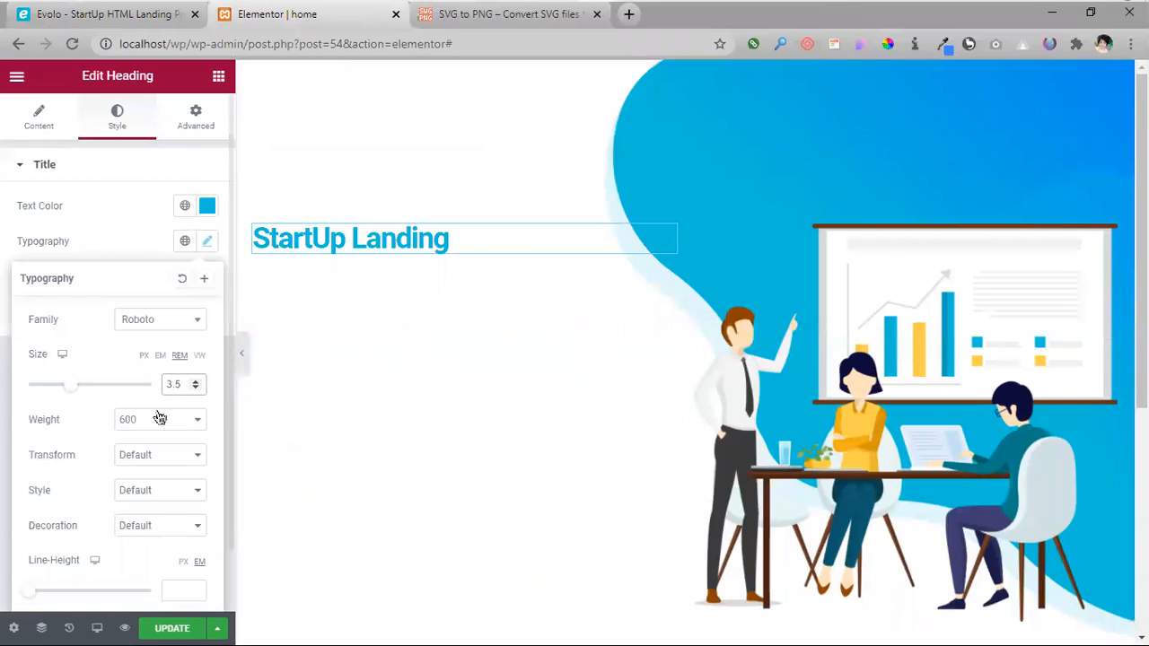
# - Set the heading's line height to 3.5 em
pyautogui.click(97, 355)
pyautogui.scroll(-1, 123, 529)
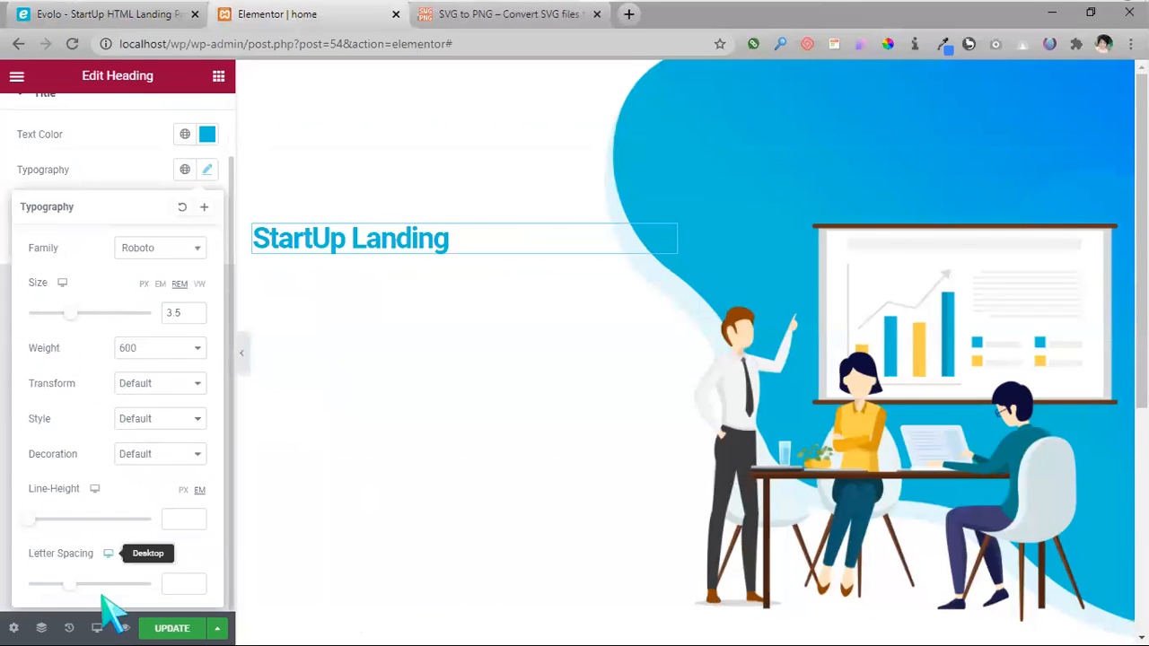
pyautogui.click(171, 524)
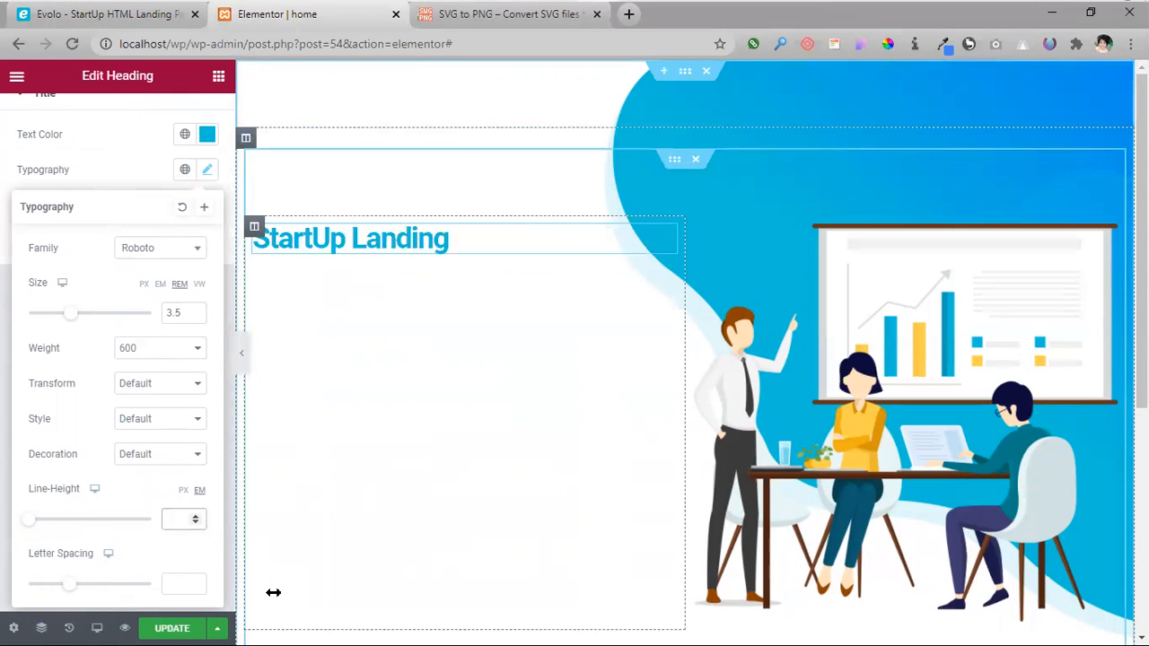
pyautogui.write('3.5')
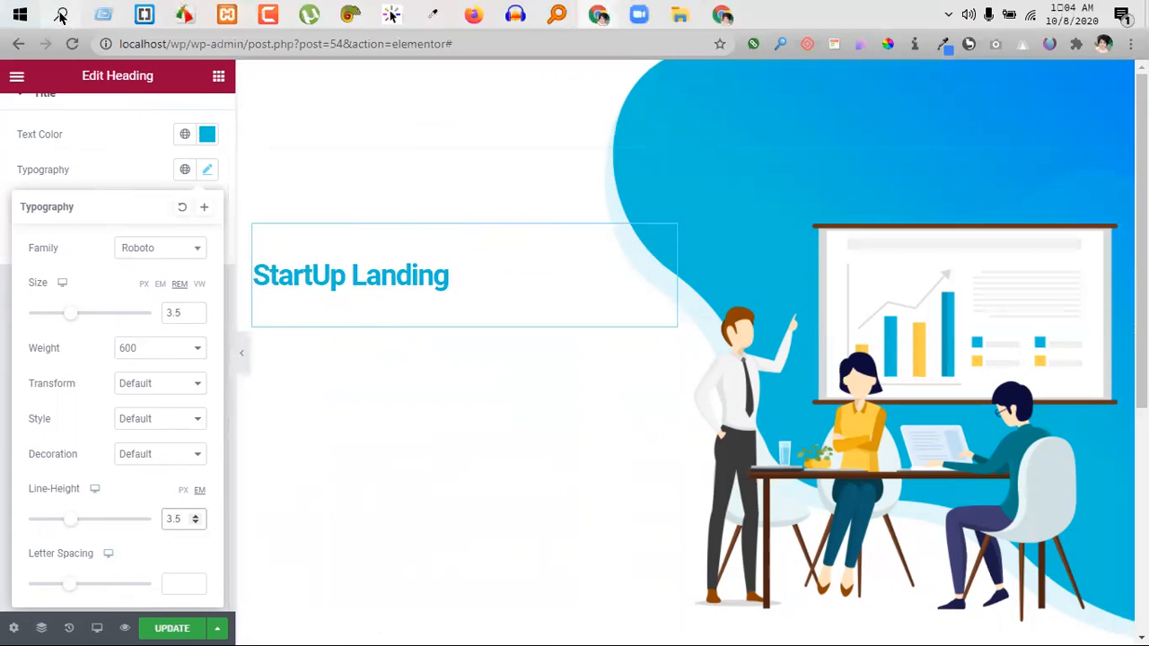
# - Inspect the template's "StartUp Landing" text again, look through its CSS rules, and minimize the developer tools window
pyautogui.click(129, 21)
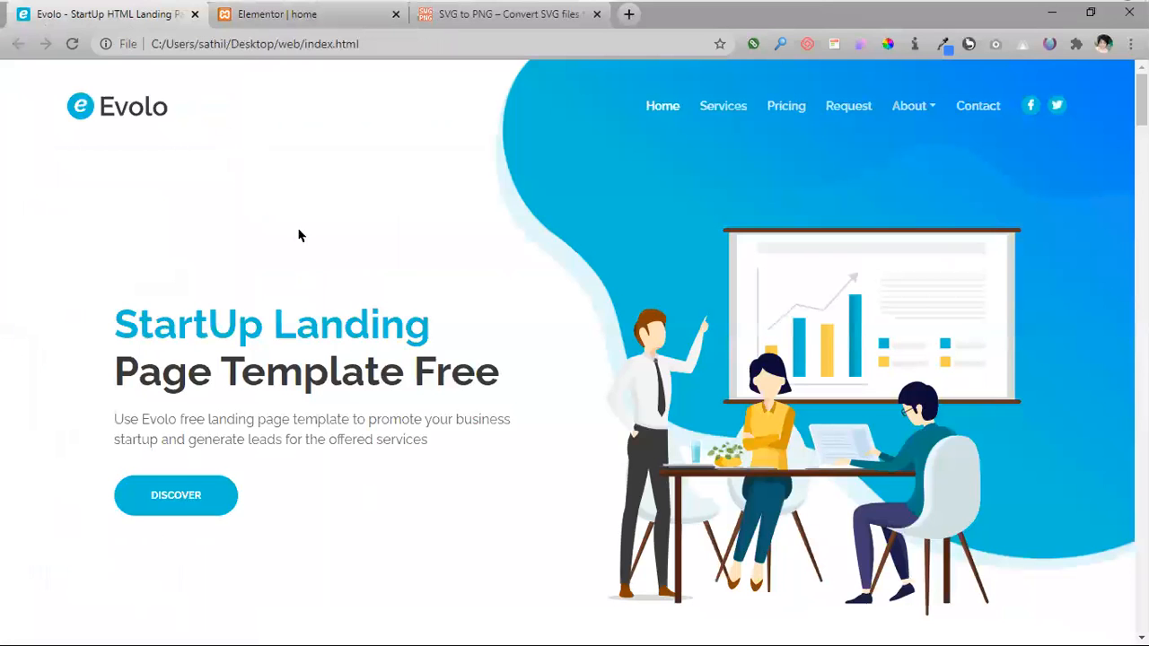
pyautogui.rightClick(364, 309)
pyautogui.click(420, 626)
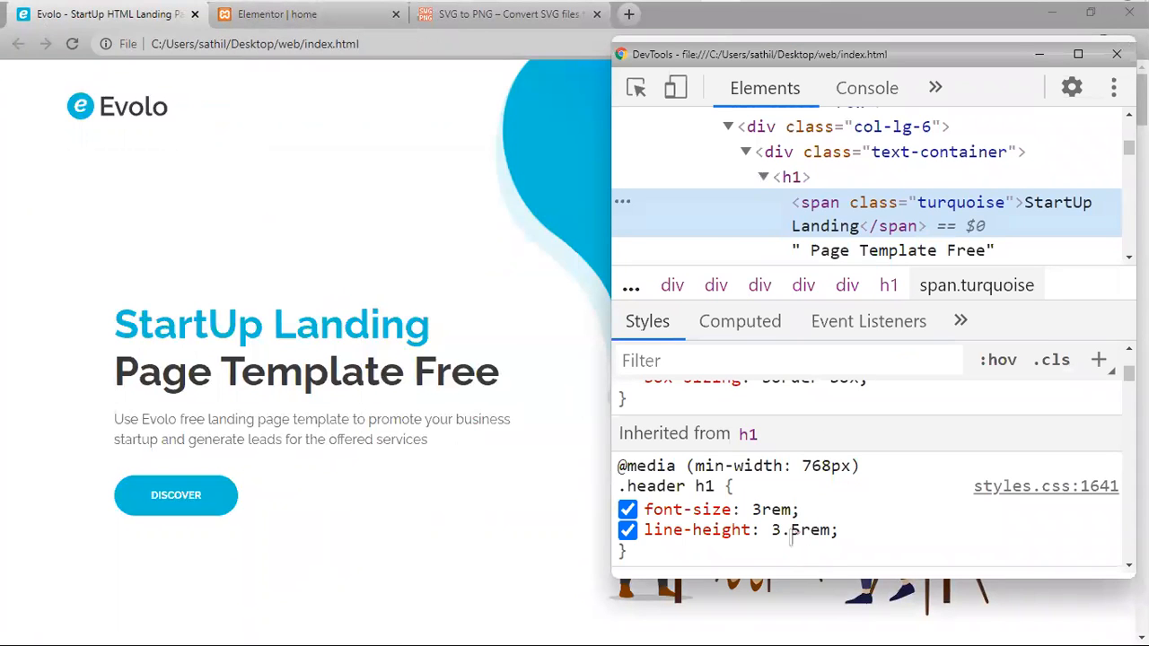
pyautogui.scroll(-3, 792, 538)
pyautogui.scroll(-6, 794, 537)
pyautogui.scroll(-5, 795, 544)
pyautogui.scroll(-8, 799, 543)
pyautogui.scroll(-3, 799, 543)
pyautogui.scroll(14, 799, 543)
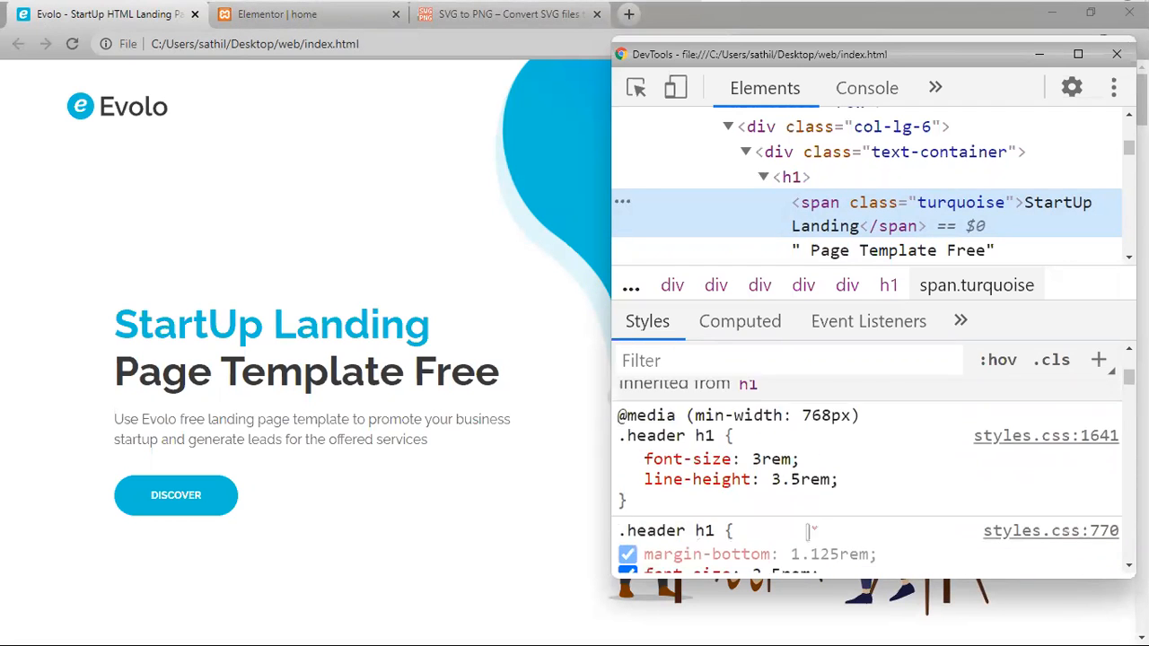
pyautogui.scroll(3, 810, 532)
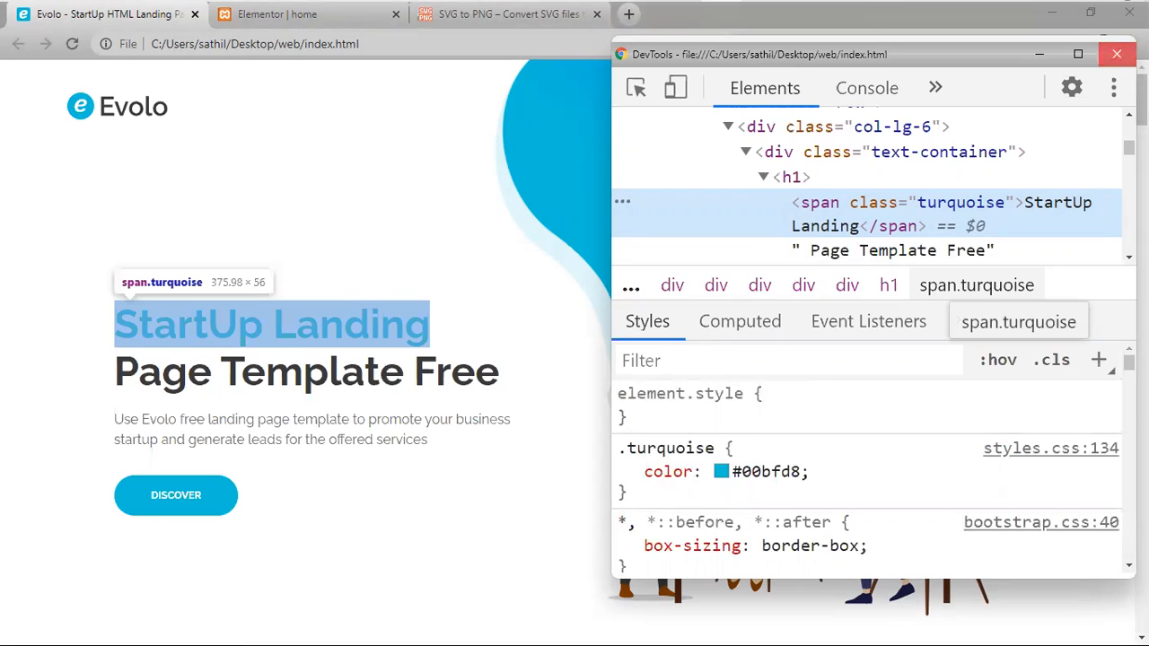
pyautogui.click(1039, 54)
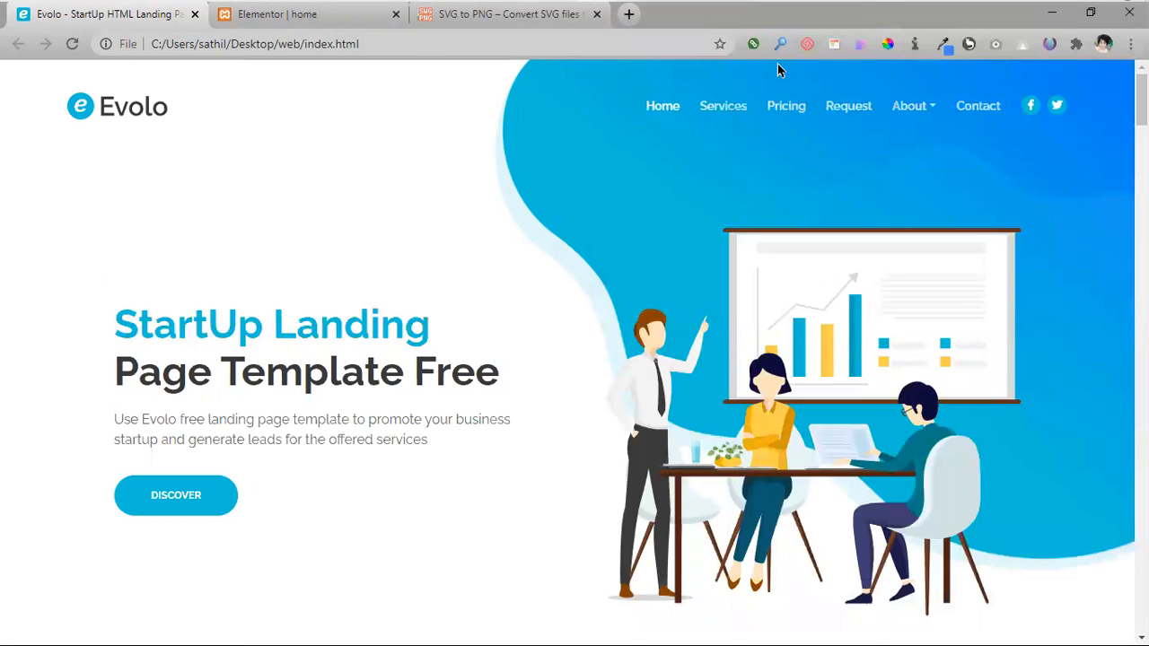
# - Use the CSSViewer extension to read the font properties of the template's "StartUp Landing" text
pyautogui.click(836, 42)
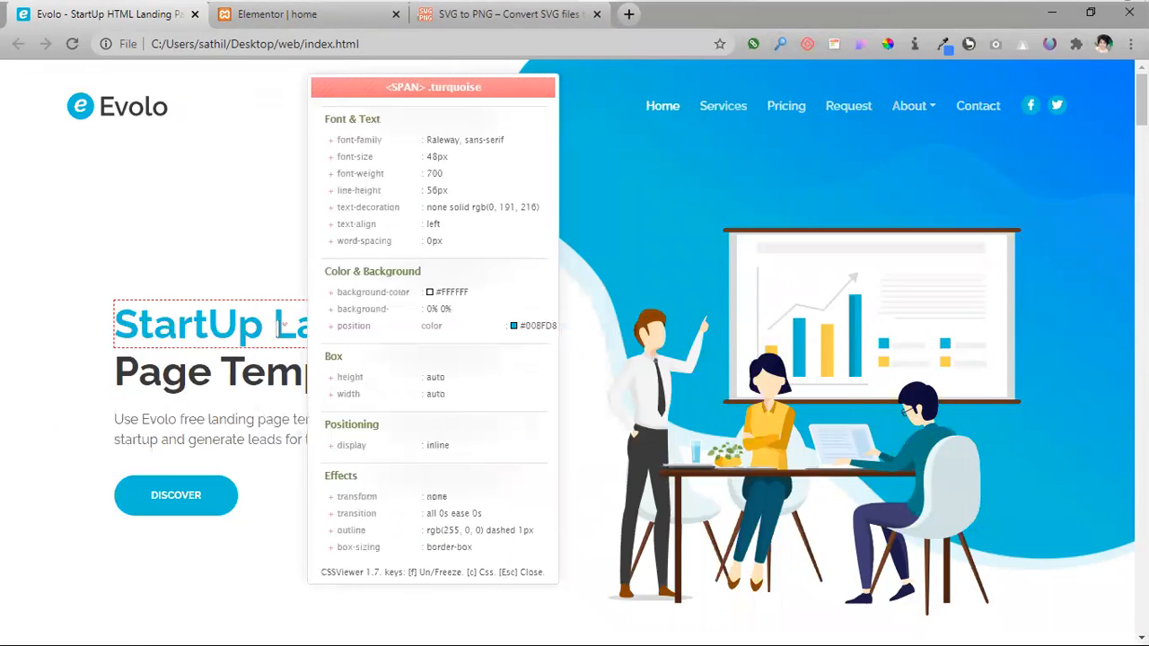
pyautogui.moveTo(278, 328); pyautogui.dragTo(332, 329)
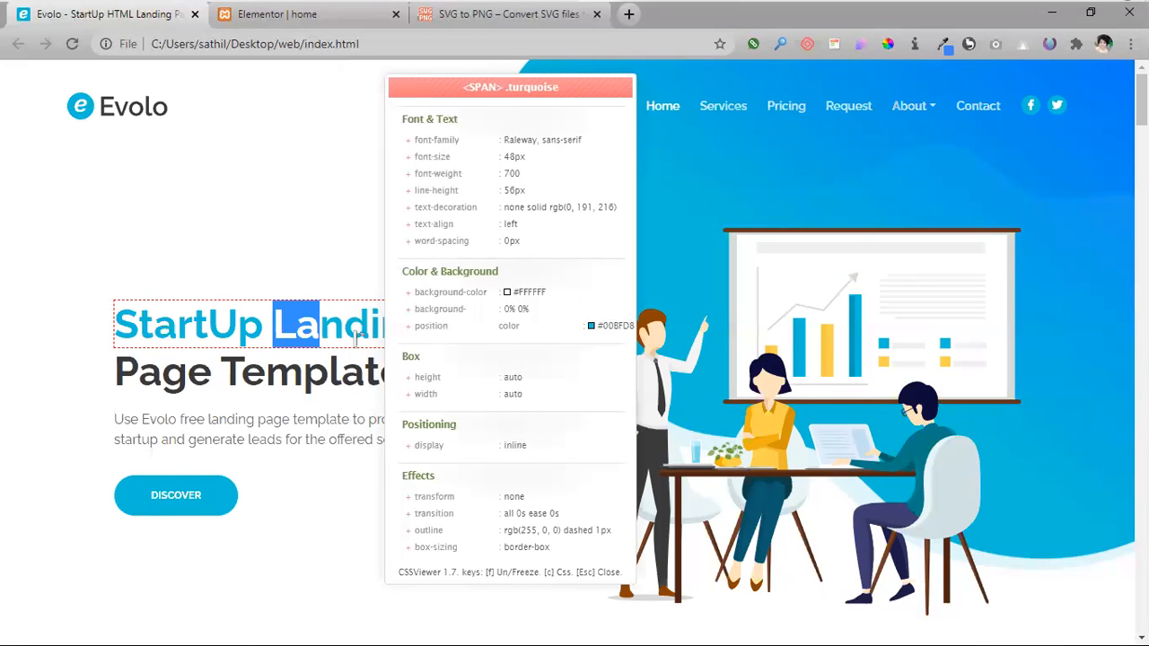
pyautogui.hotkey('alt', 'Tab')
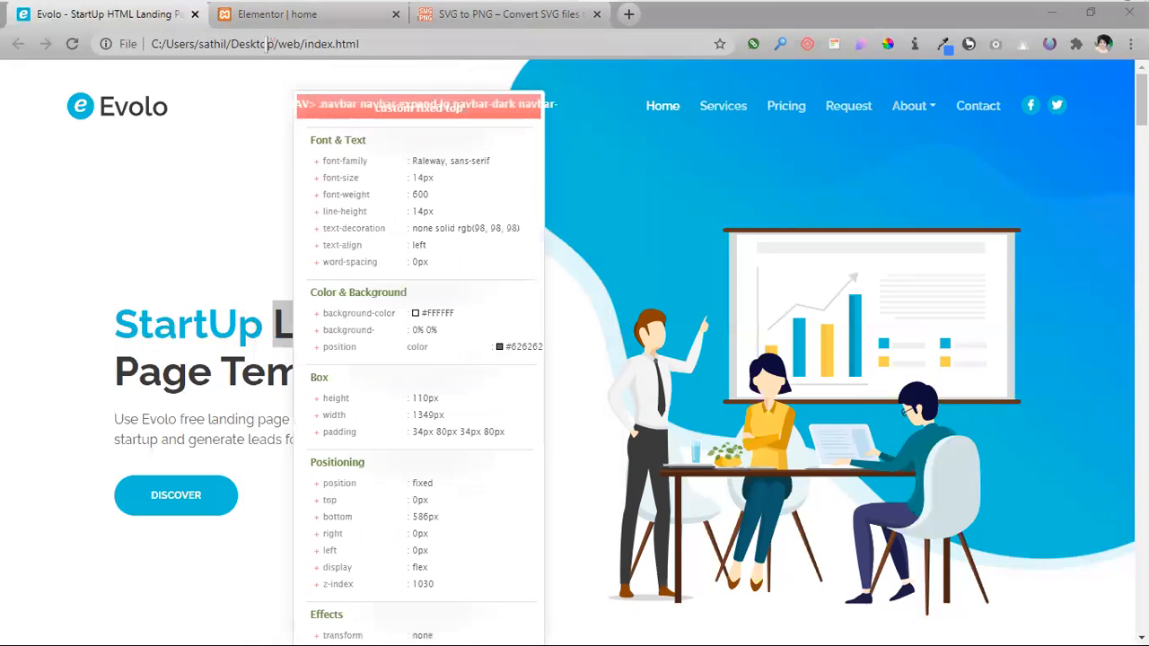
# - Return to the Elementor page and change the "StartUp Landing" heading's font family to Raleway
pyautogui.click(280, 21)
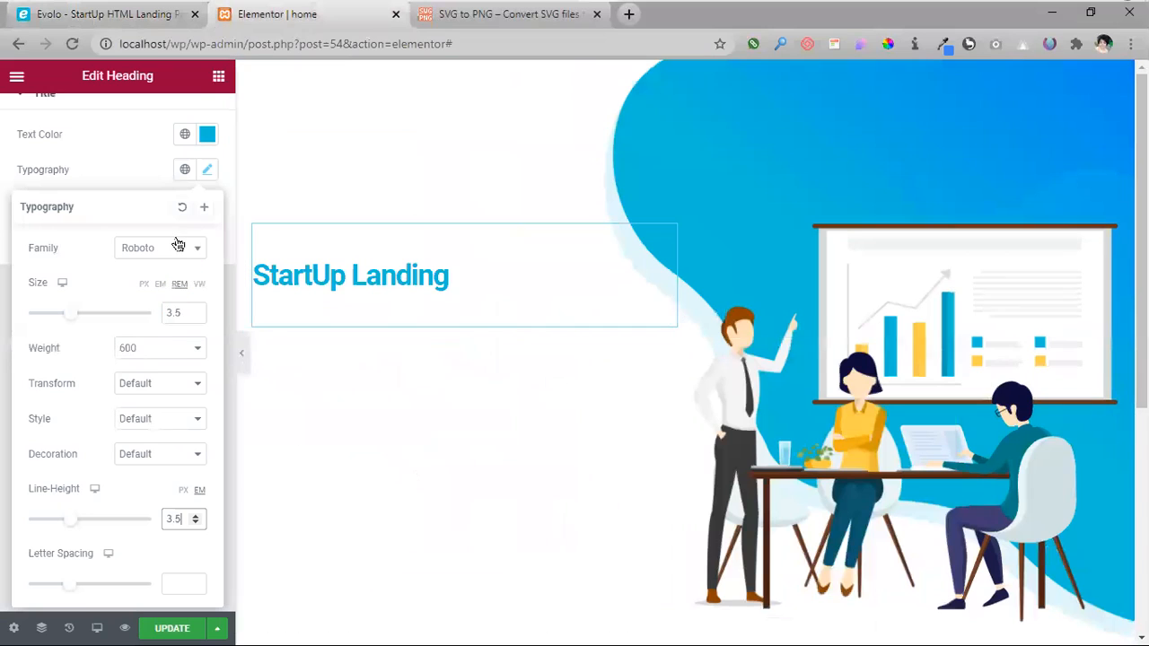
pyautogui.click(179, 250)
pyautogui.click(171, 255)
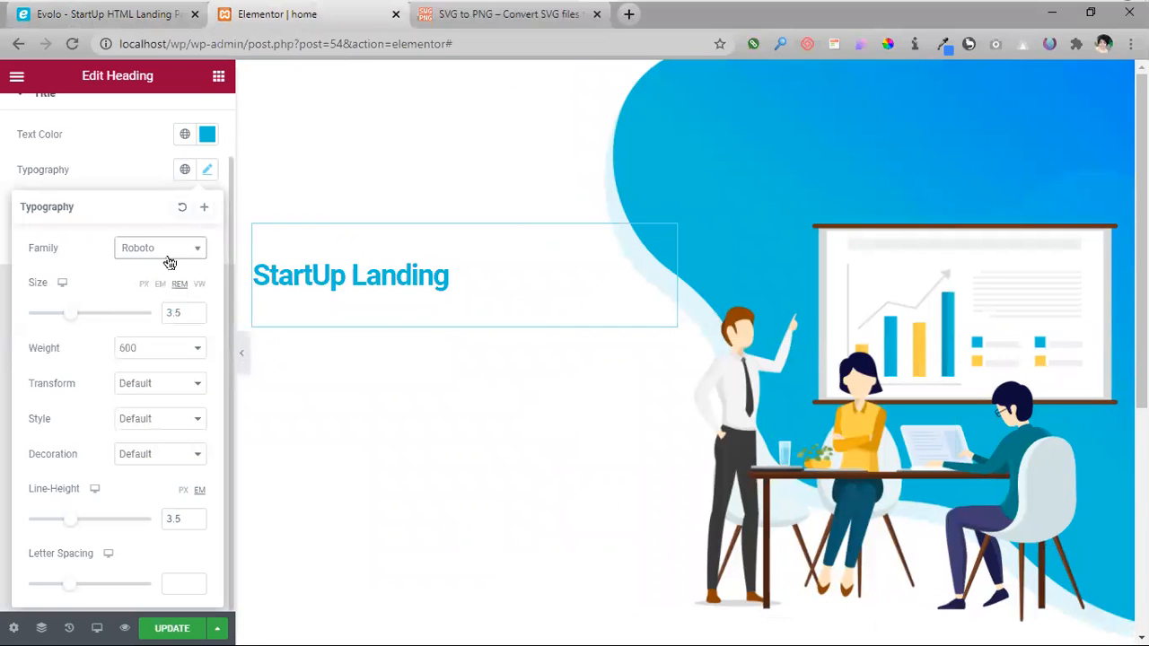
pyautogui.click(170, 249)
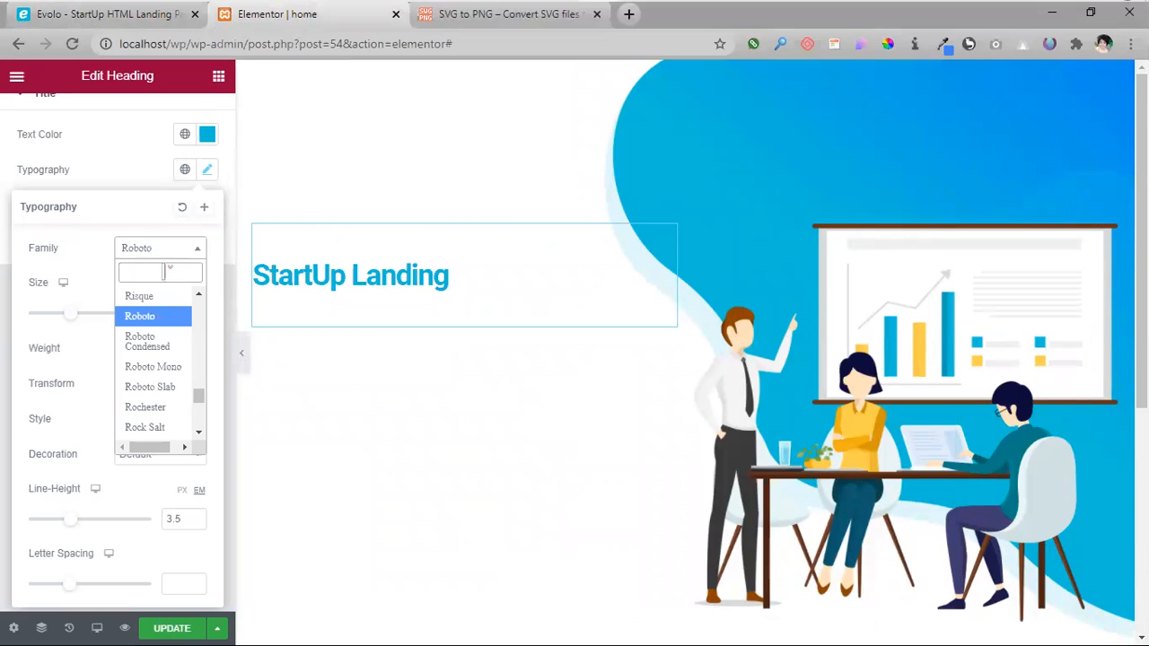
pyautogui.write('ralewa')
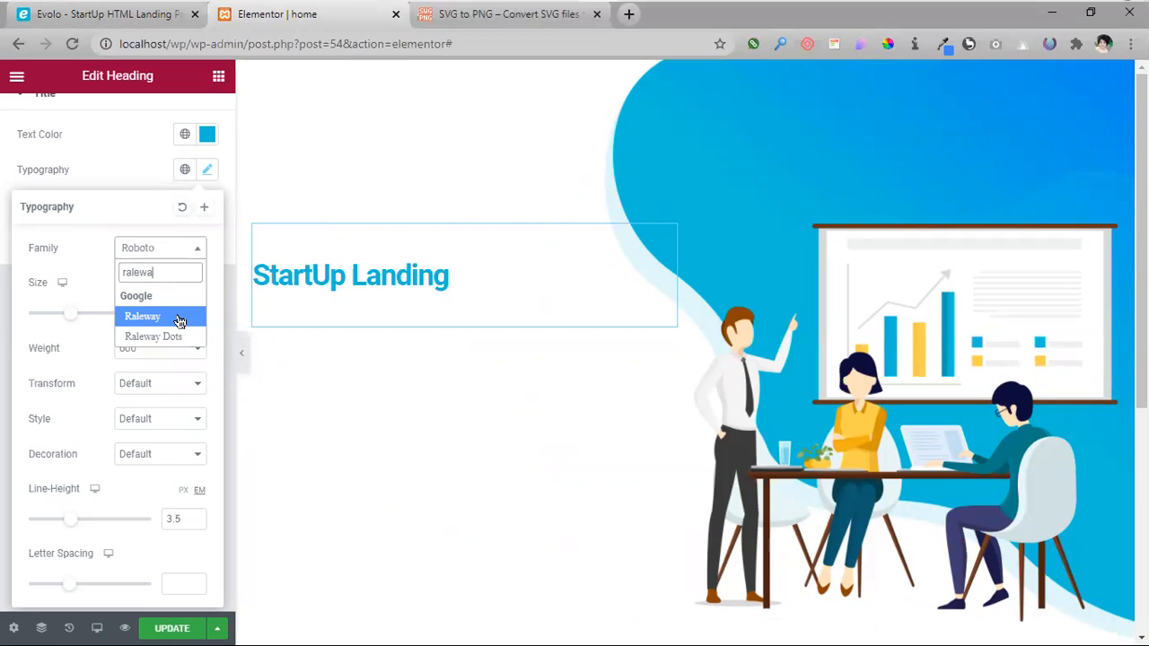
pyautogui.click(180, 321)
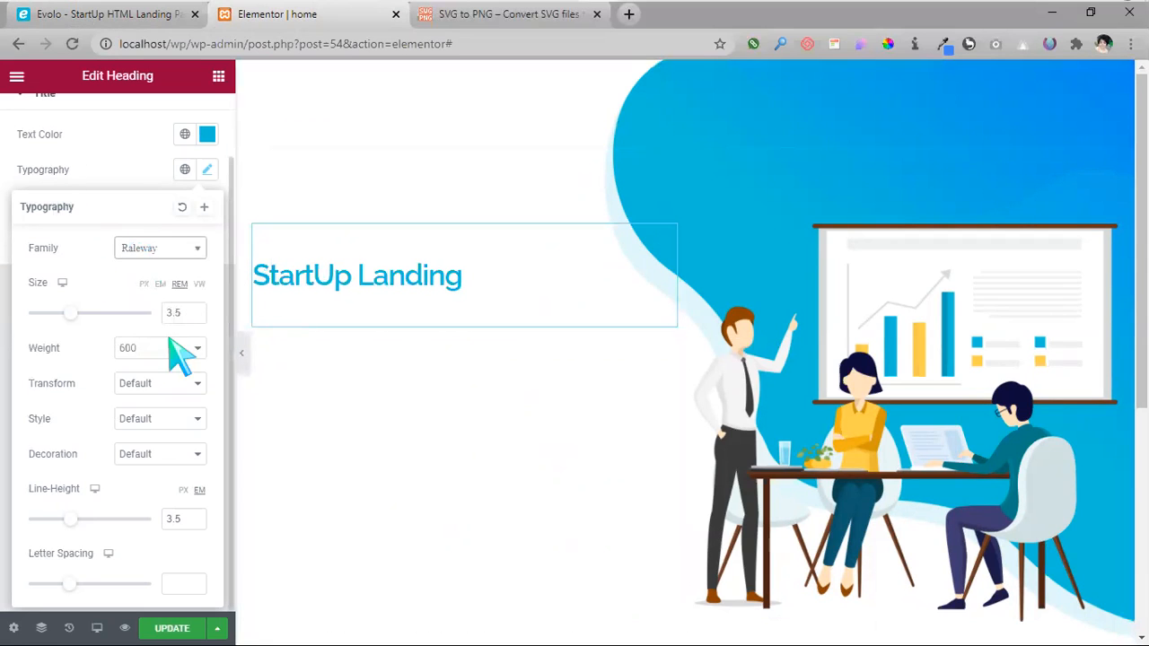
# - Set the "StartUp Landing" heading's font weight to 700 and compare it with the template heading's CSS properties
pyautogui.click(160, 353)
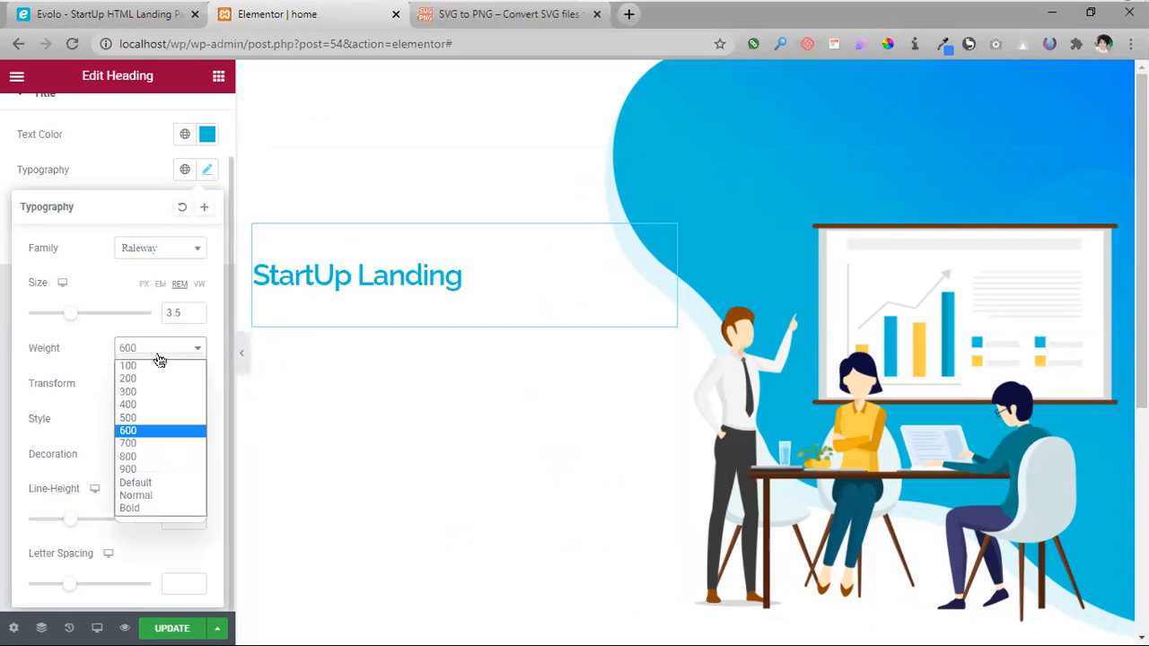
pyautogui.click(135, 445)
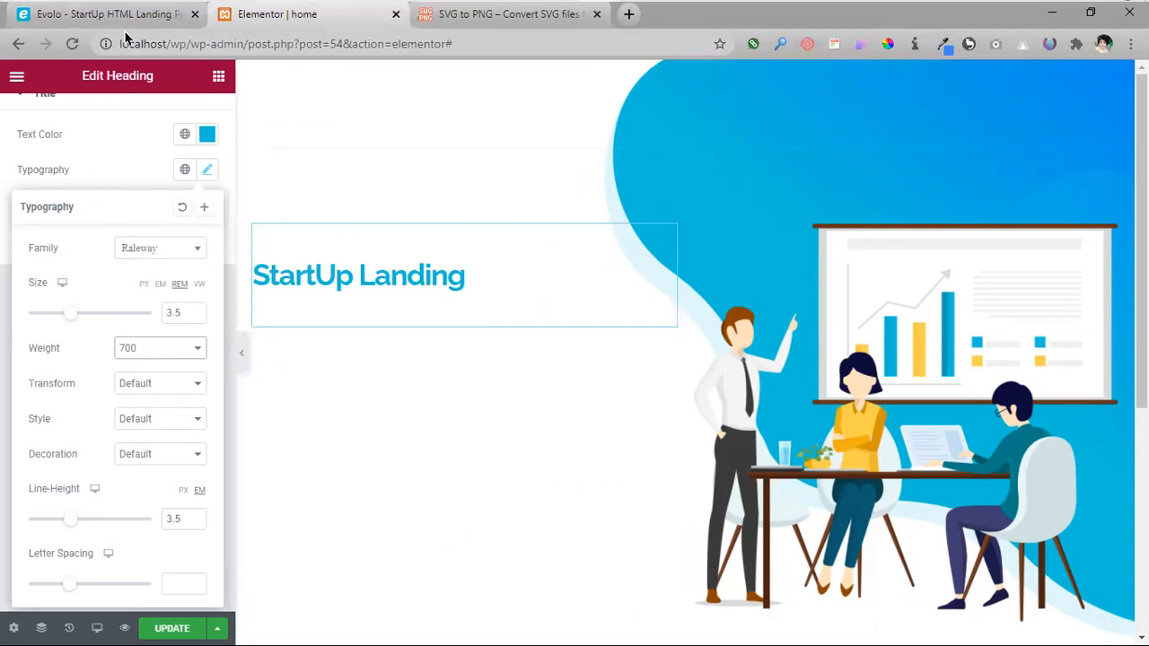
pyautogui.click(141, 18)
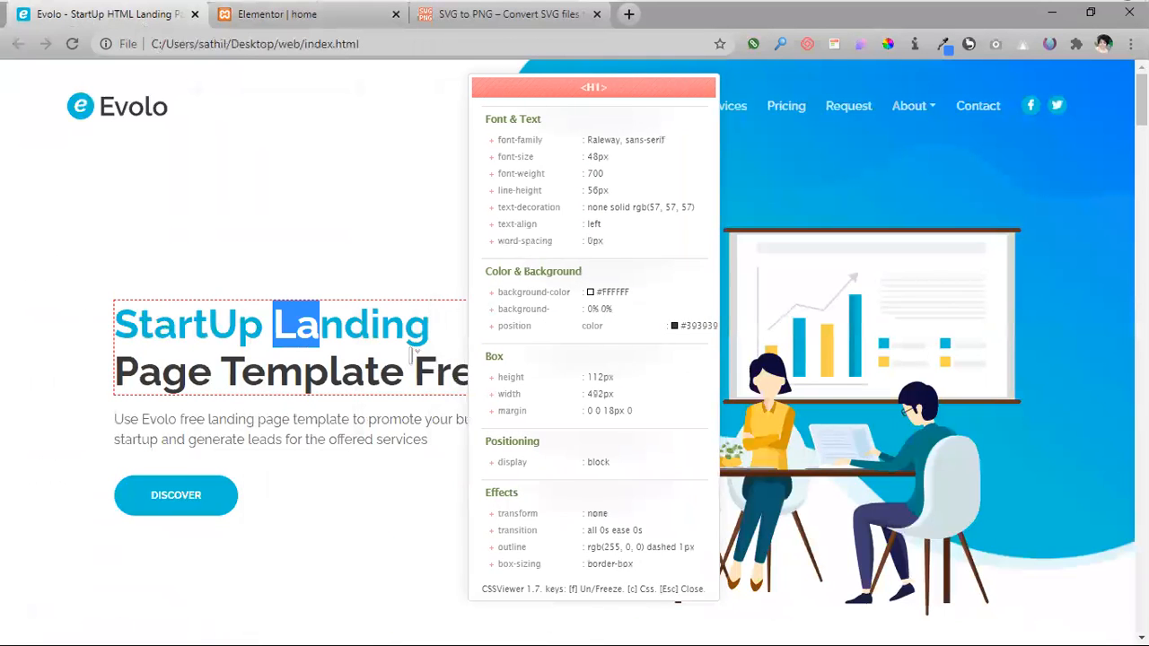
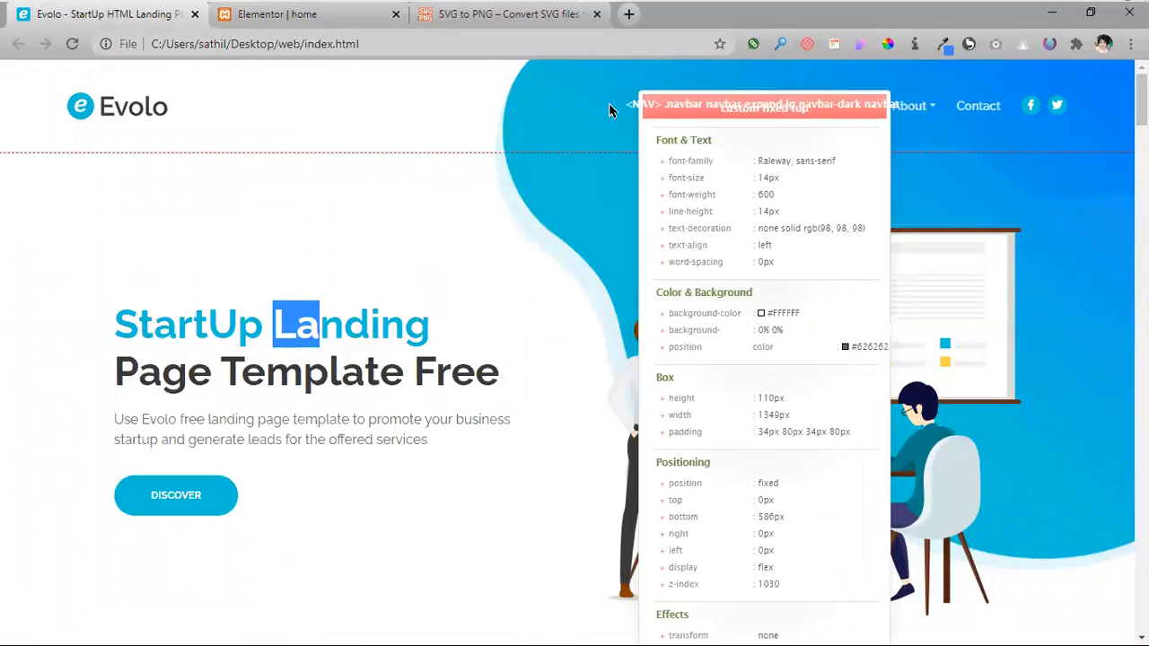
# - Close the CSS read-out, copy "Page Template Free" from the template, and paste it as the second Elementor heading's title
pyautogui.press('Escape')
pyautogui.moveTo(507, 381); pyautogui.dragTo(103, 390)
pyautogui.hotkey('ctrl', 'c')
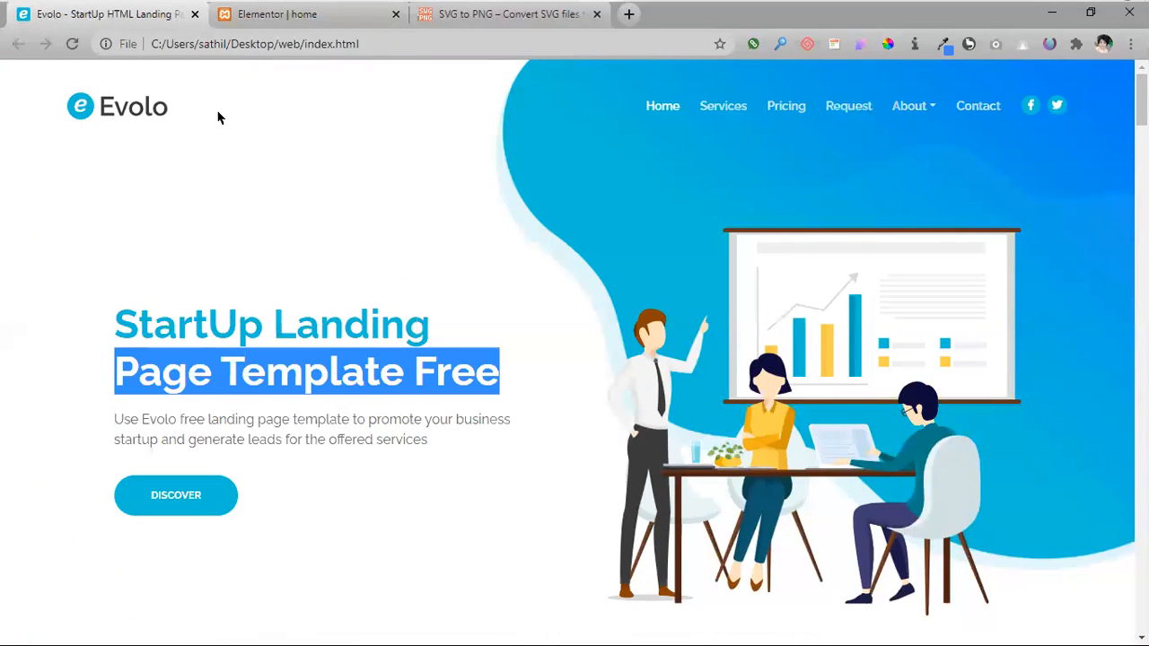
pyautogui.click(301, 15)
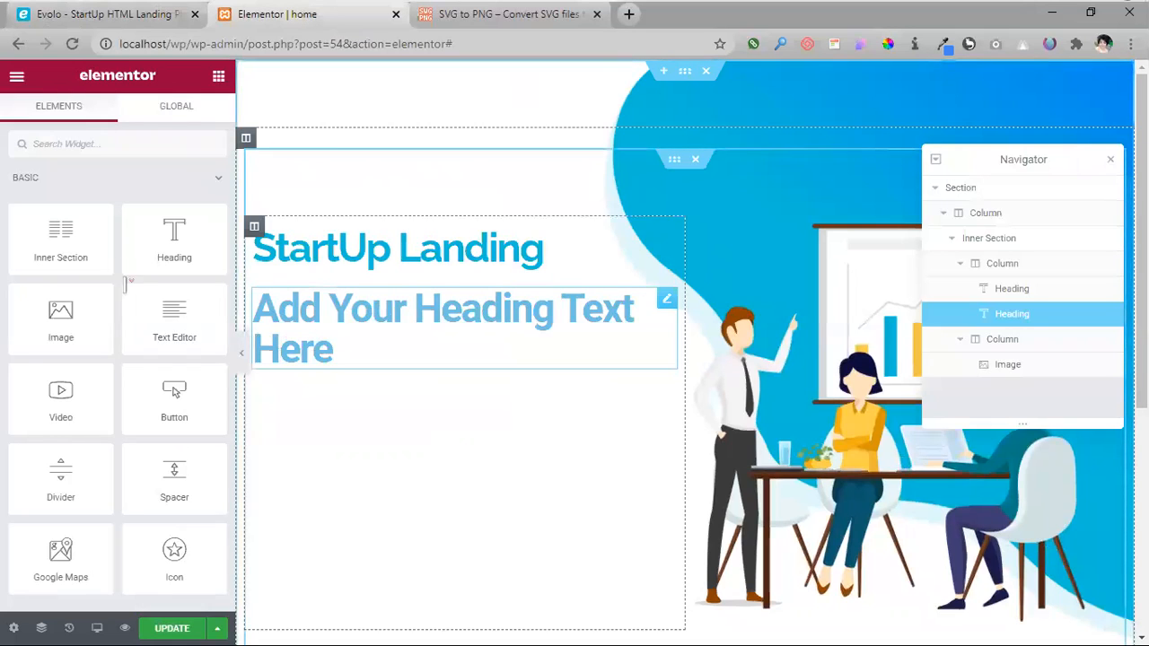
pyautogui.moveTo(166, 229); pyautogui.dragTo(14, 226)
pyautogui.hotkey('ctrl', 'v')
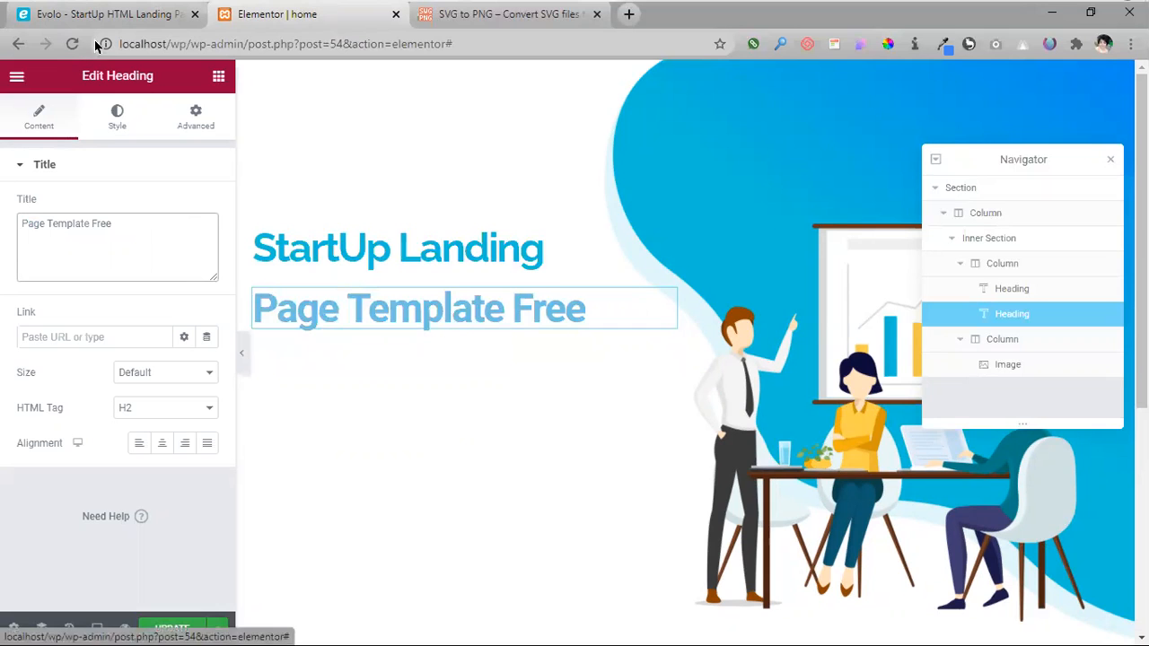
# - Examine the CSS properties of the template's hero text with the CSSViewer extension, and return to the Elementor page
pyautogui.click(115, 18)
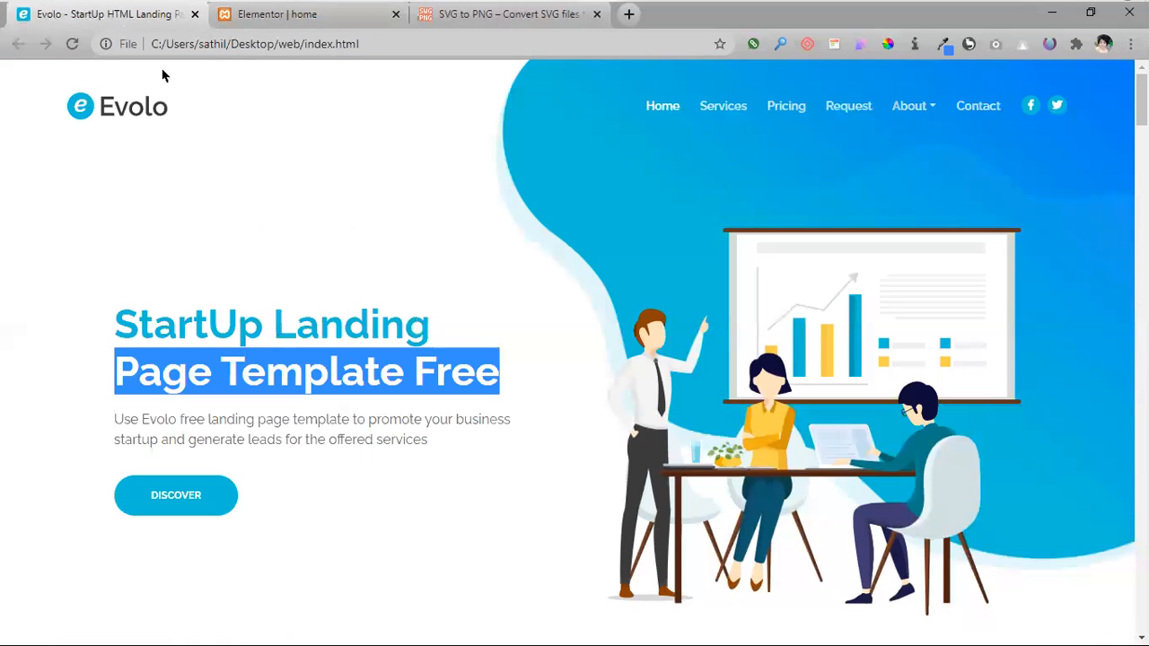
pyautogui.click(431, 371)
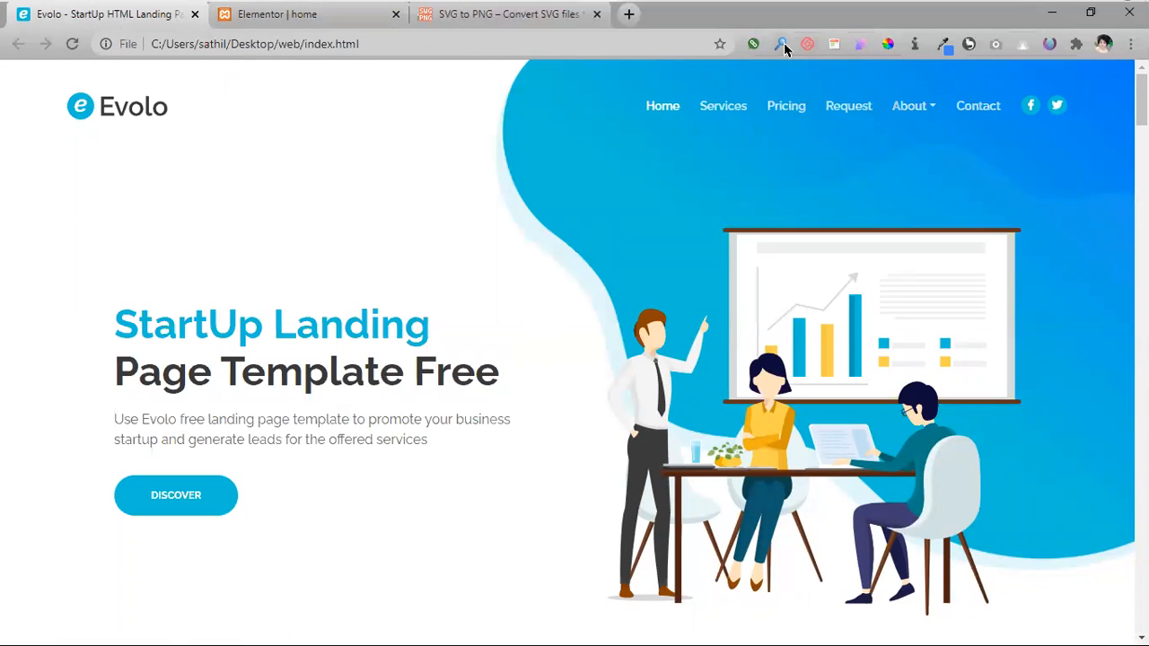
pyautogui.click(834, 47)
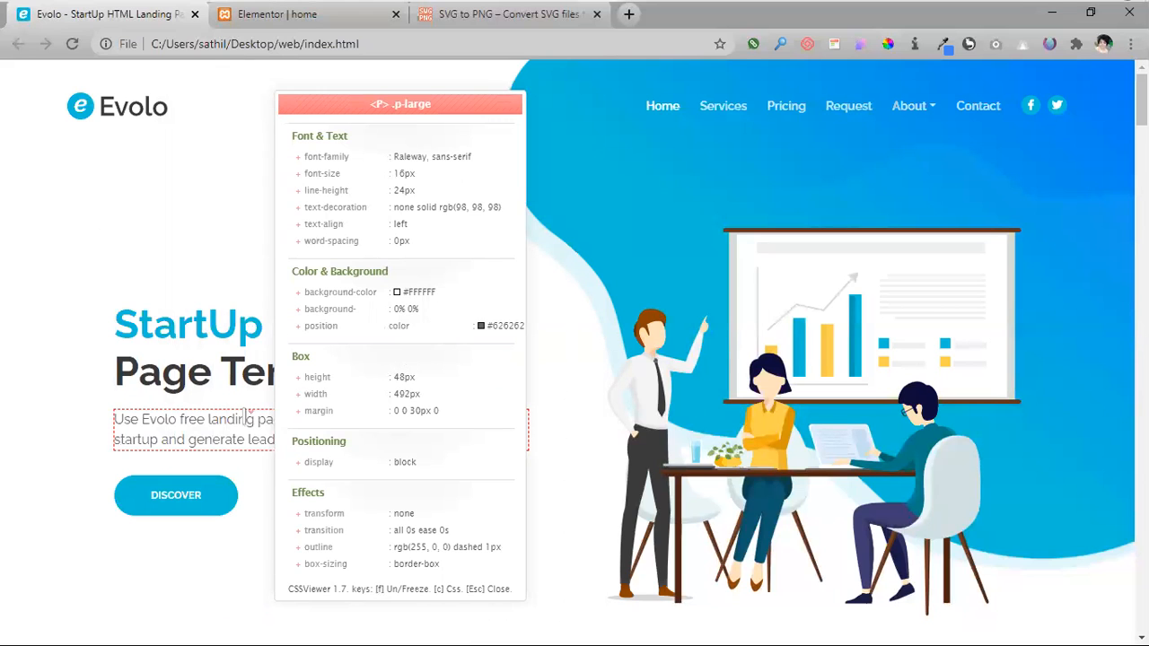
pyautogui.click(293, 16)
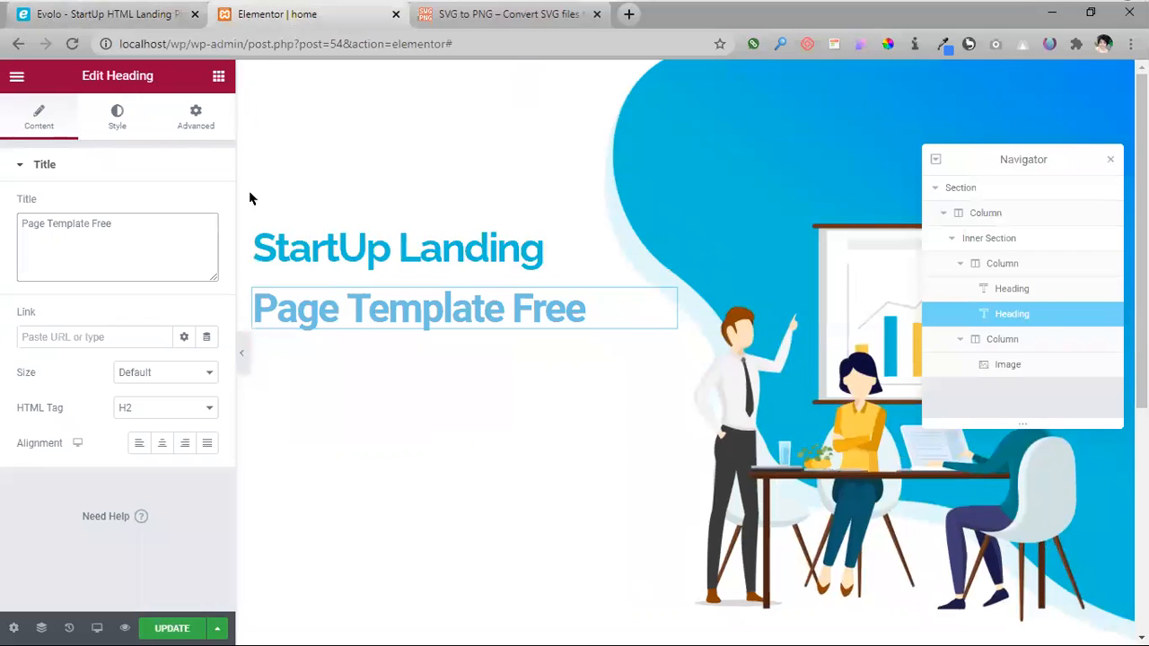
# - Set the "Page Template Free" heading's text color to #393939
pyautogui.click(113, 130)
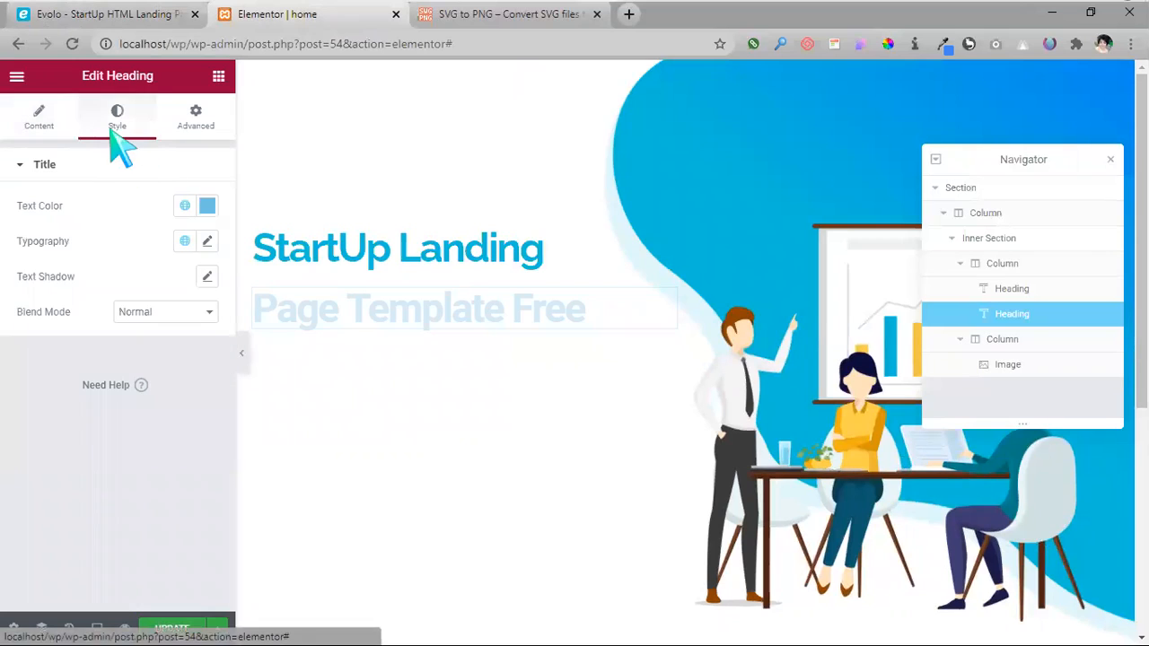
pyautogui.click(208, 241)
pyautogui.click(208, 207)
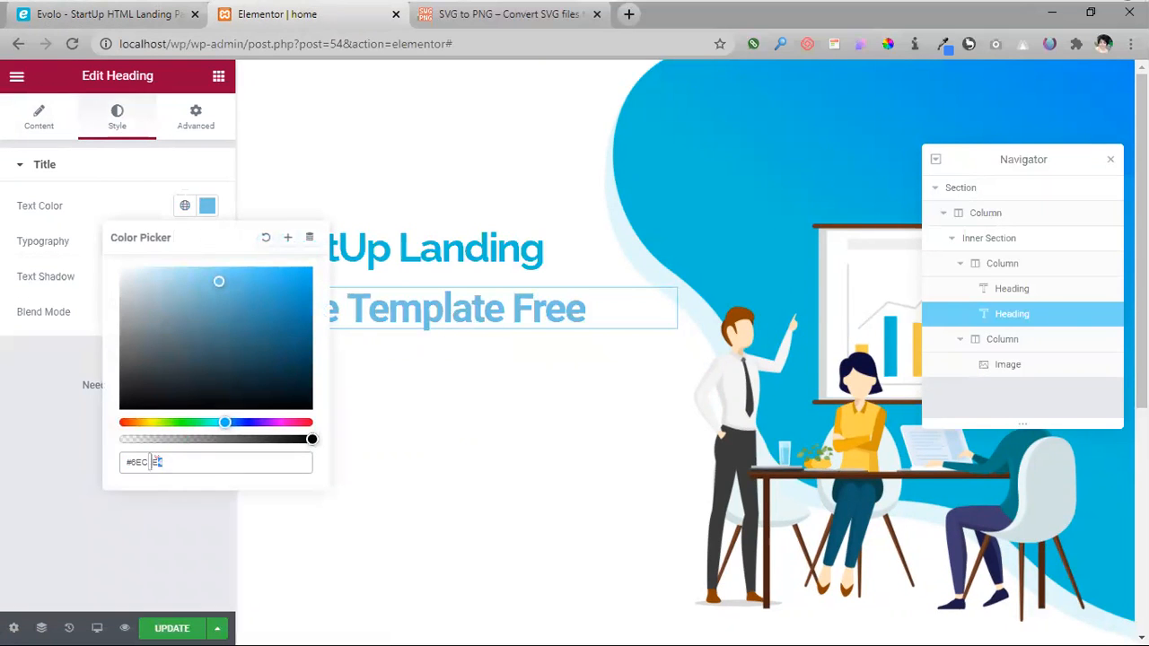
pyautogui.write('#393939')
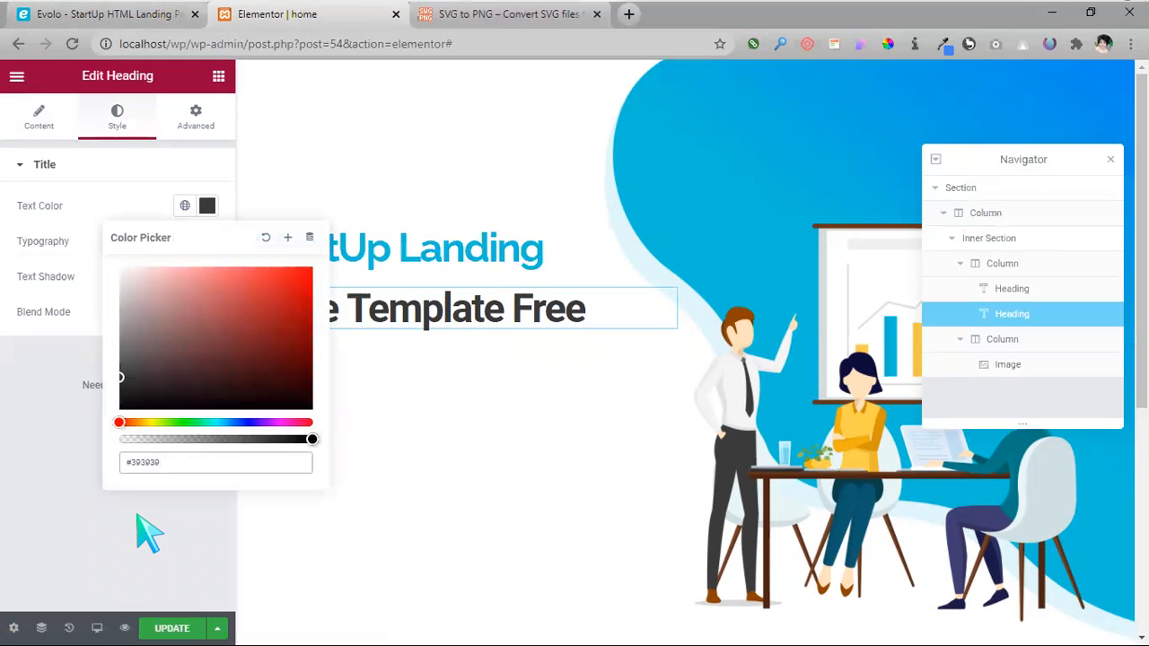
pyautogui.click(138, 518)
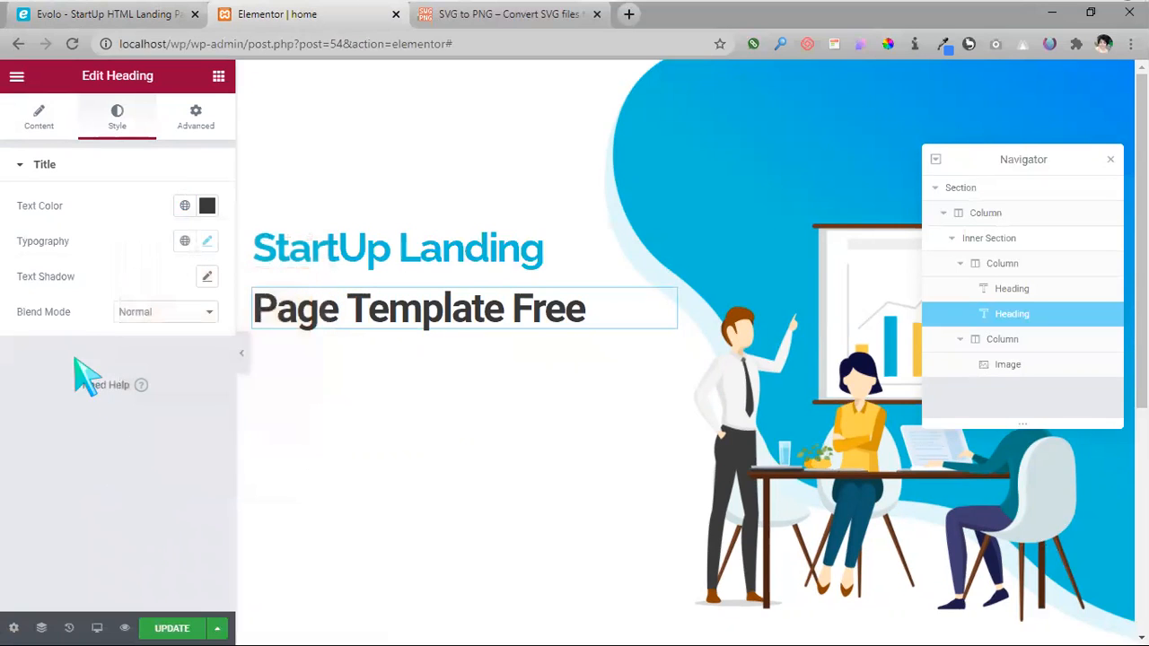
# - Change the "Page Template Free" heading's font family to Raleway
pyautogui.click(207, 242)
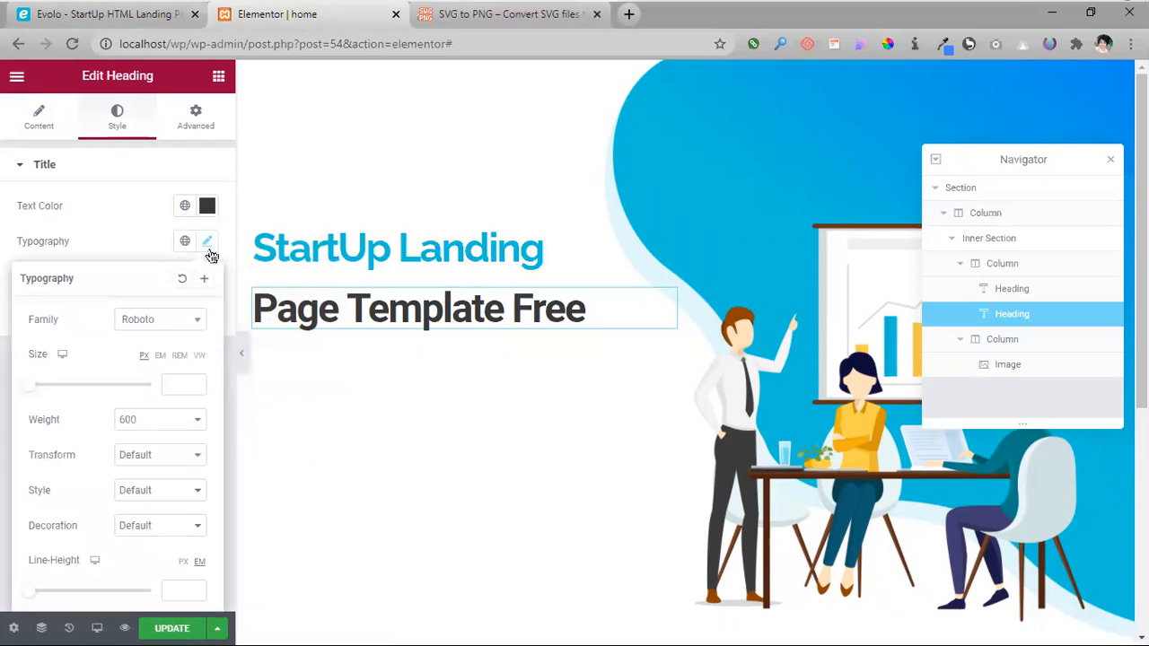
pyautogui.click(157, 325)
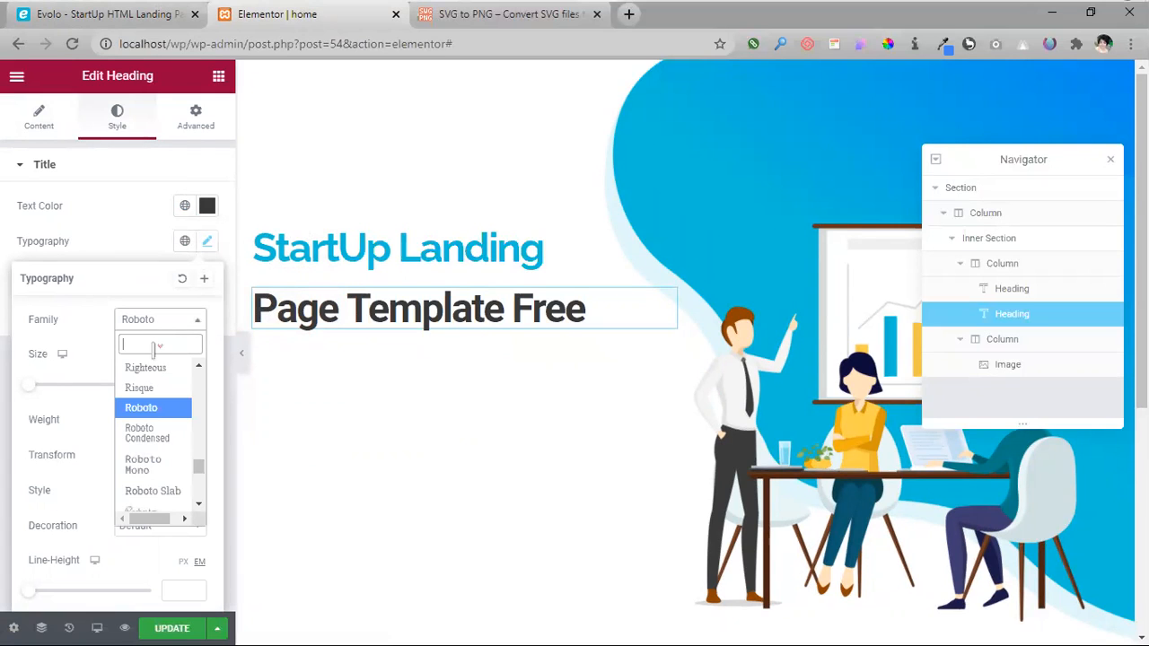
pyautogui.write('rate')
pyautogui.press('BackSpace')
pyautogui.press('BackSpace')
pyautogui.write('lae')
pyautogui.press('BackSpace')
pyautogui.write('w')
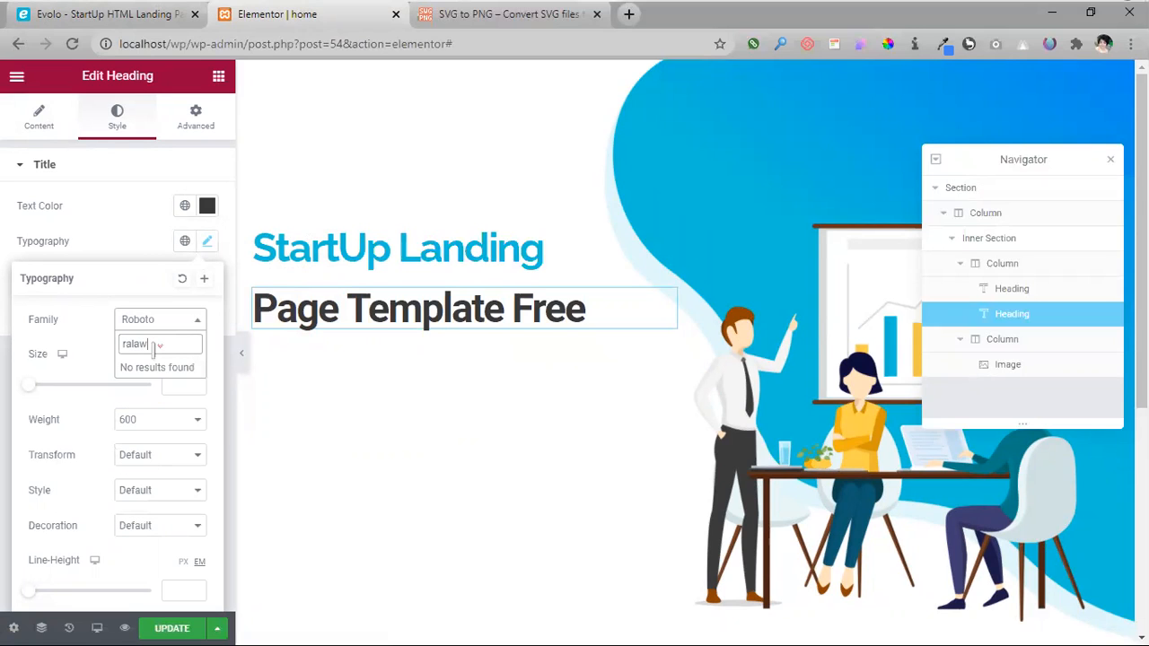
pyautogui.press('BackSpace')
pyautogui.press('BackSpace')
pyautogui.write('e')
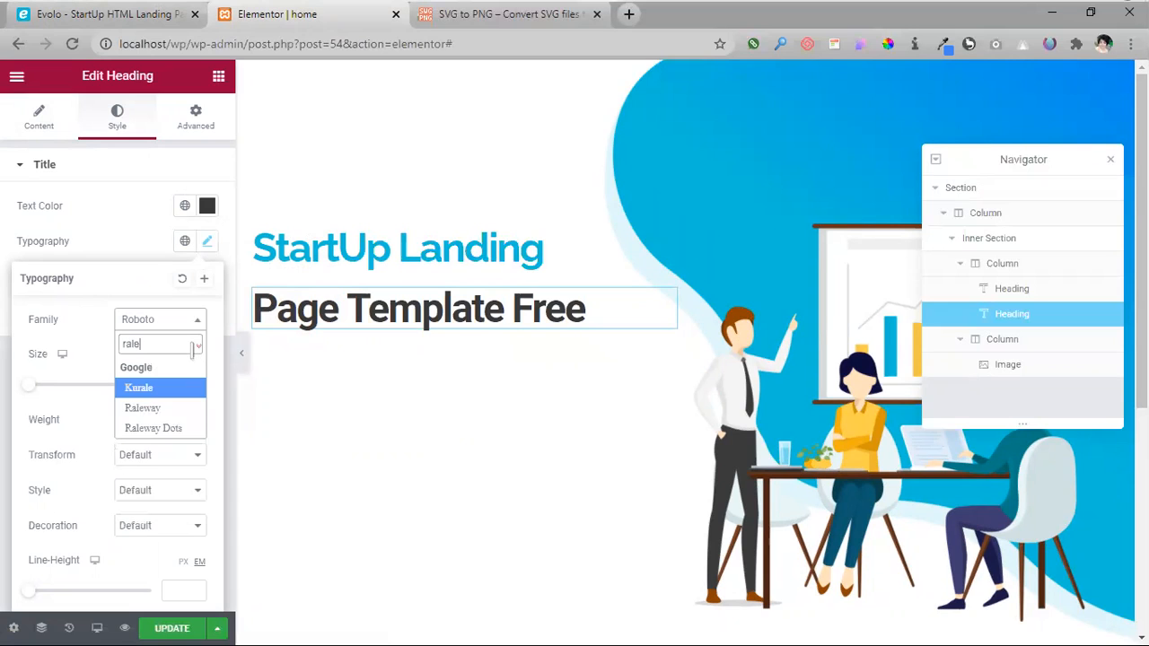
pyautogui.click(175, 413)
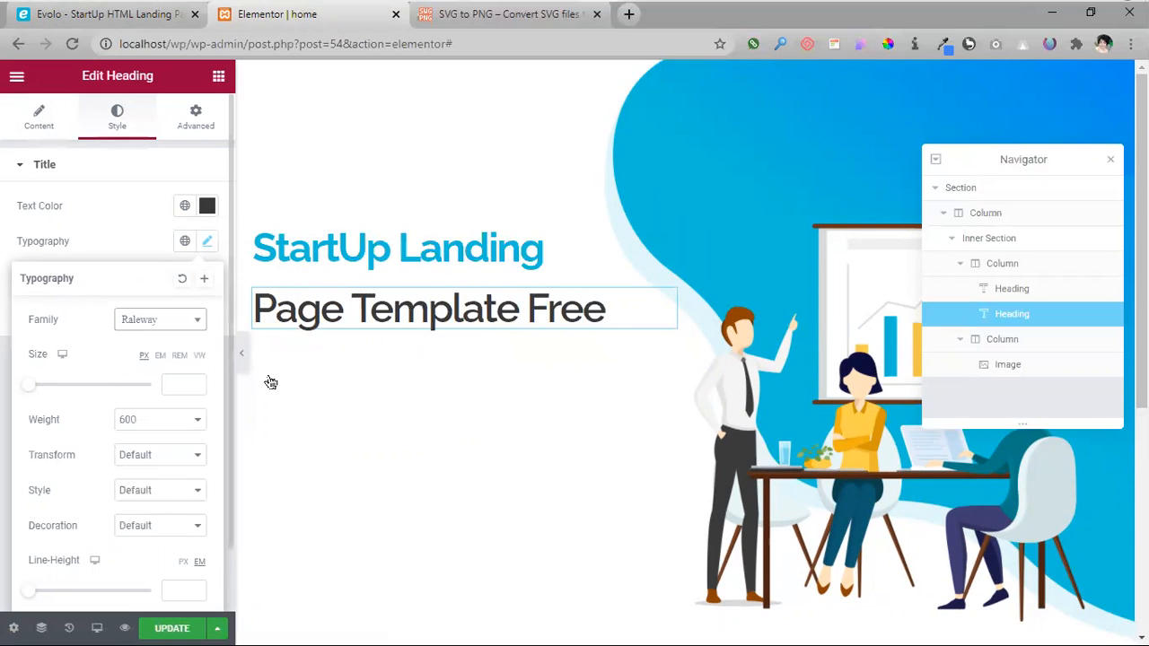
# - Check the template heading's font size with CSSViewer and set the "Page Template Free" heading's size to 48 px
pyautogui.click(178, 384)
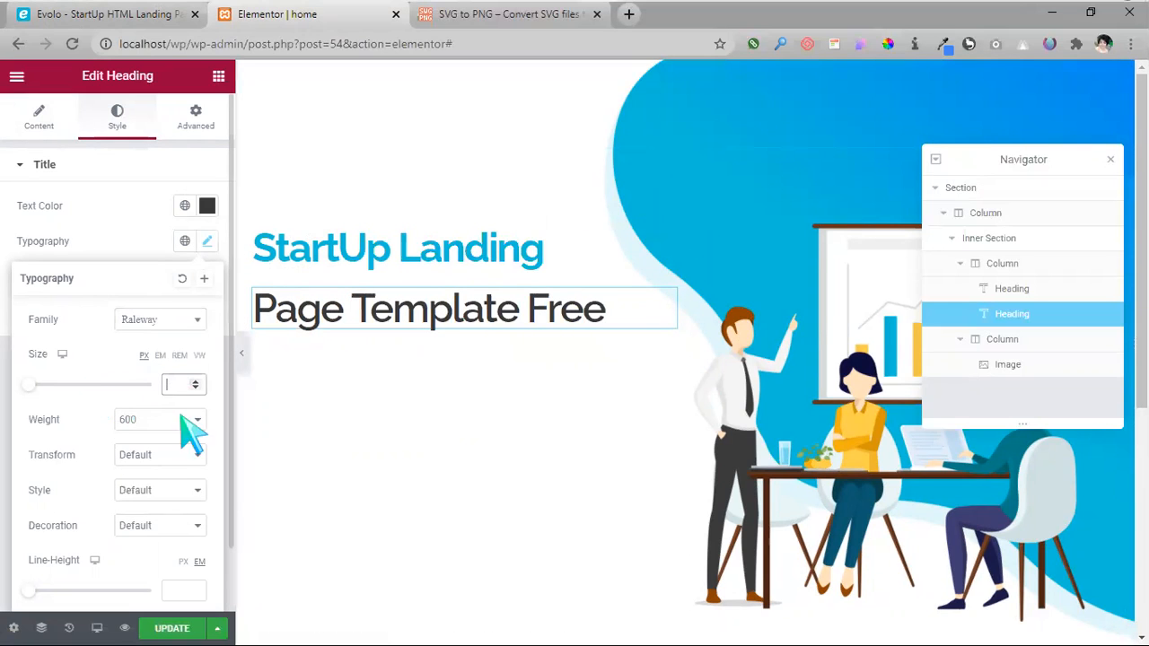
pyautogui.write('16')
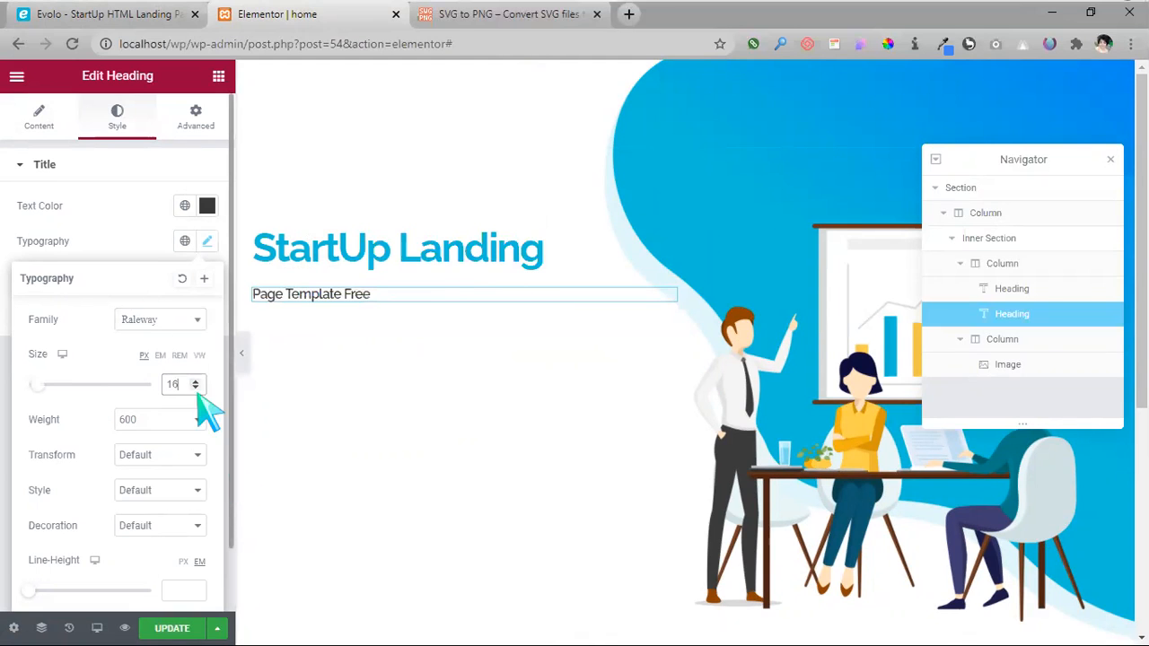
pyautogui.click(101, 15)
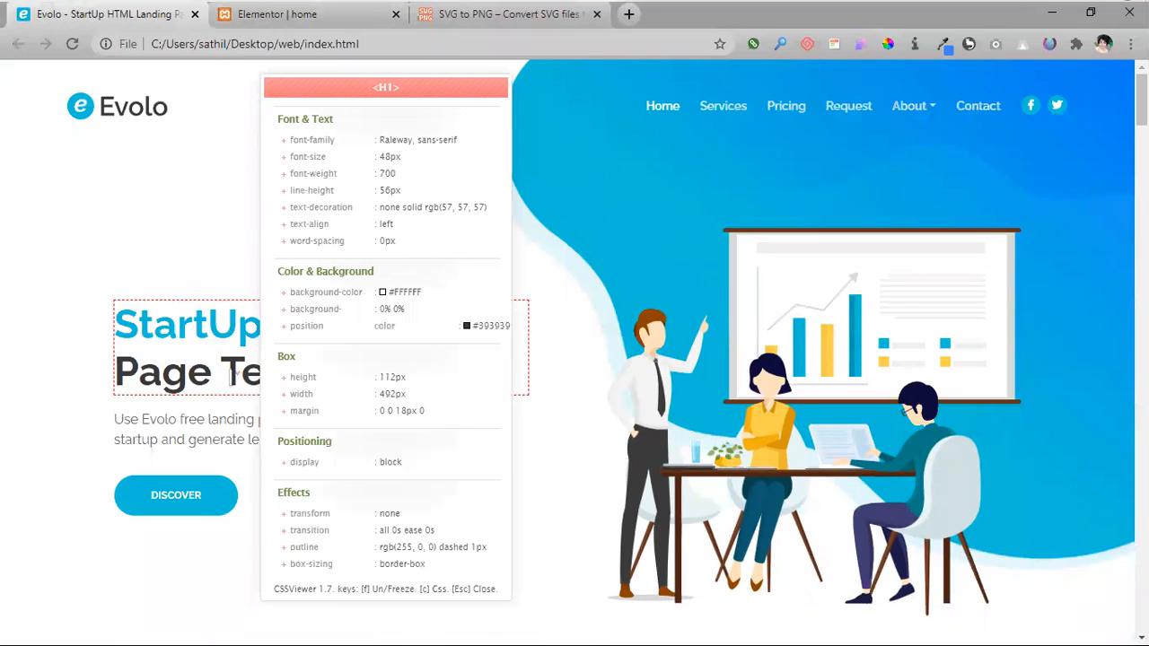
pyautogui.moveTo(229, 374); pyautogui.dragTo(254, 375)
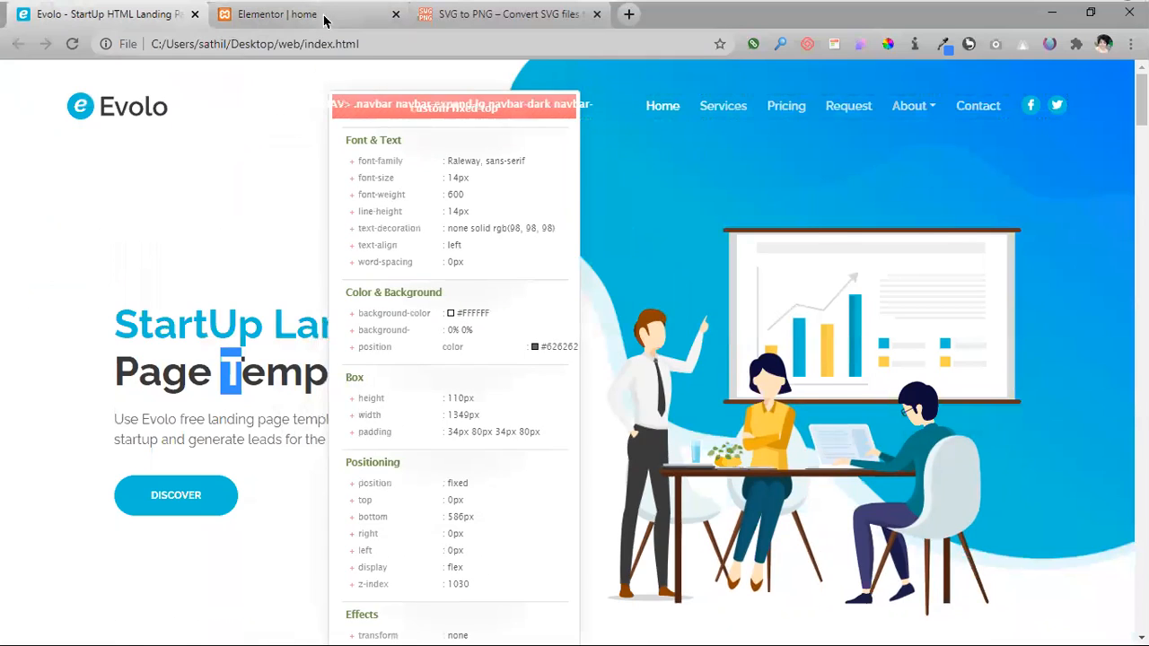
pyautogui.click(325, 20)
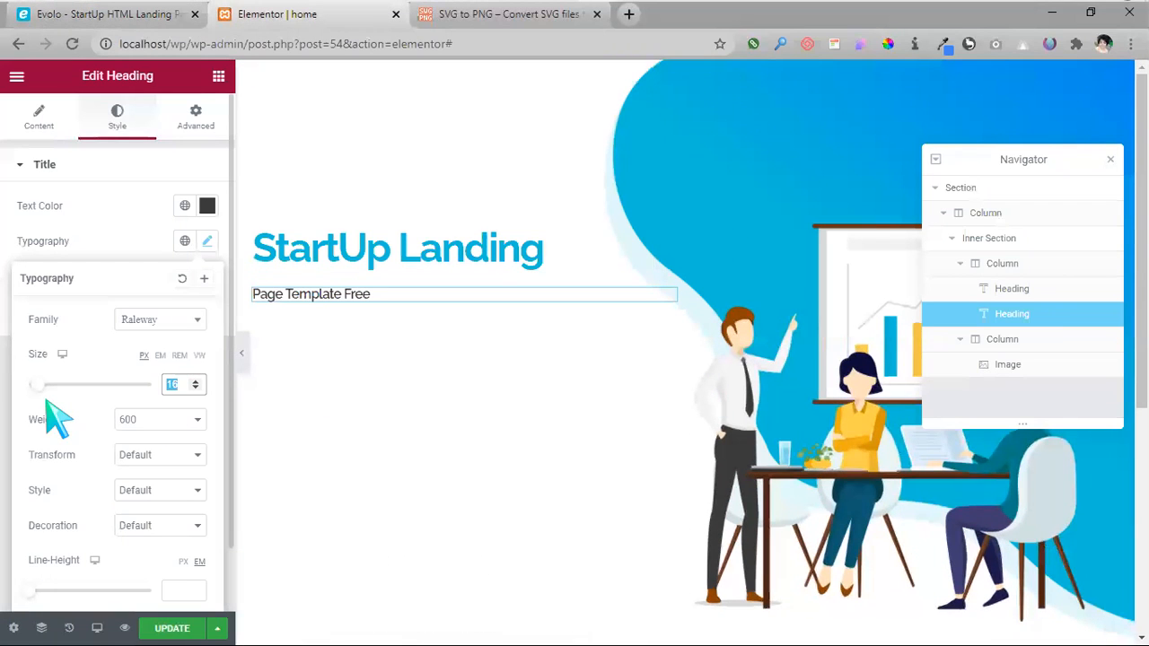
pyautogui.write('48')
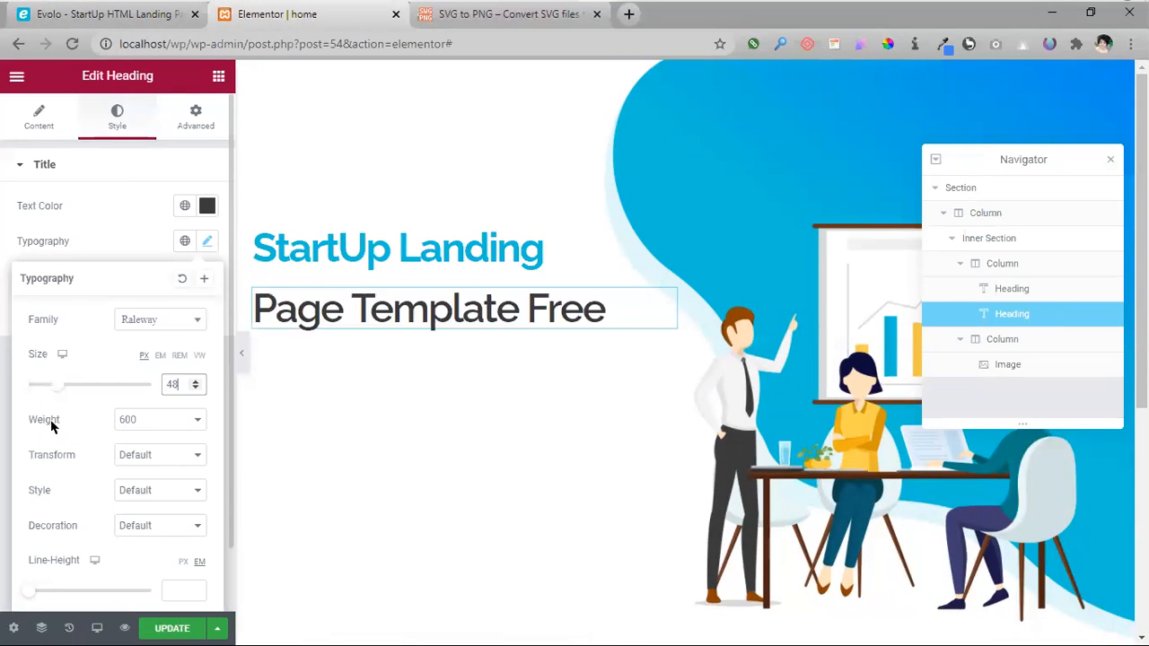
# - Recheck the template heading's properties, and set the "Page Template Free" heading's font weight to 700 and line height to 56 px
pyautogui.scroll(-1, 131, 467)
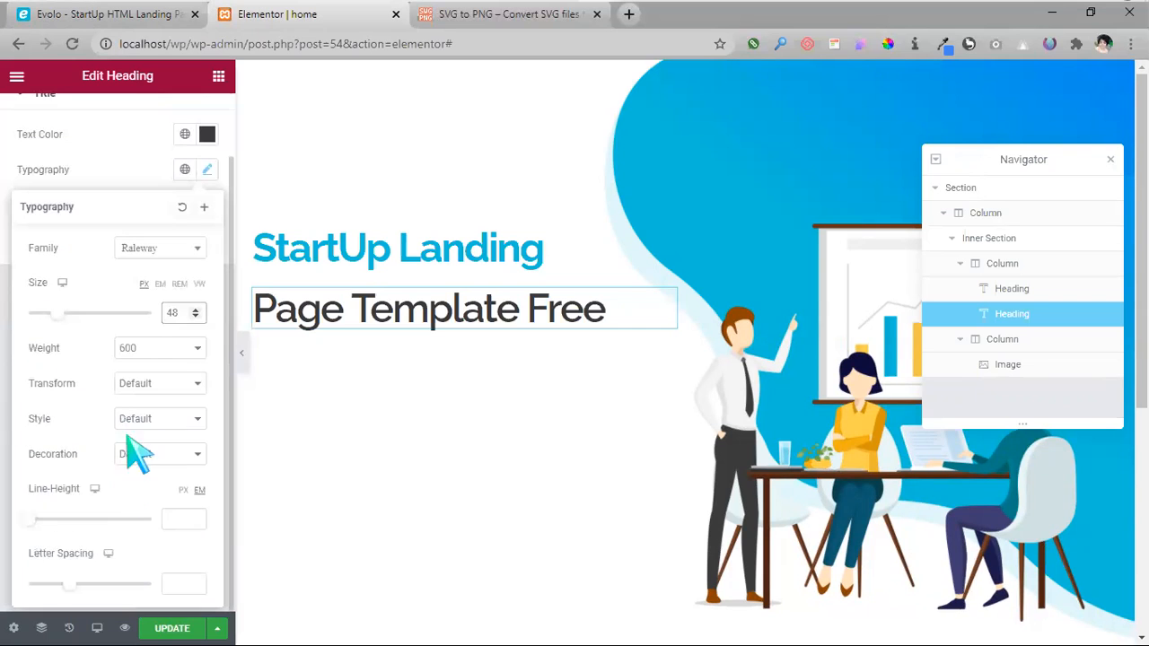
pyautogui.click(74, 20)
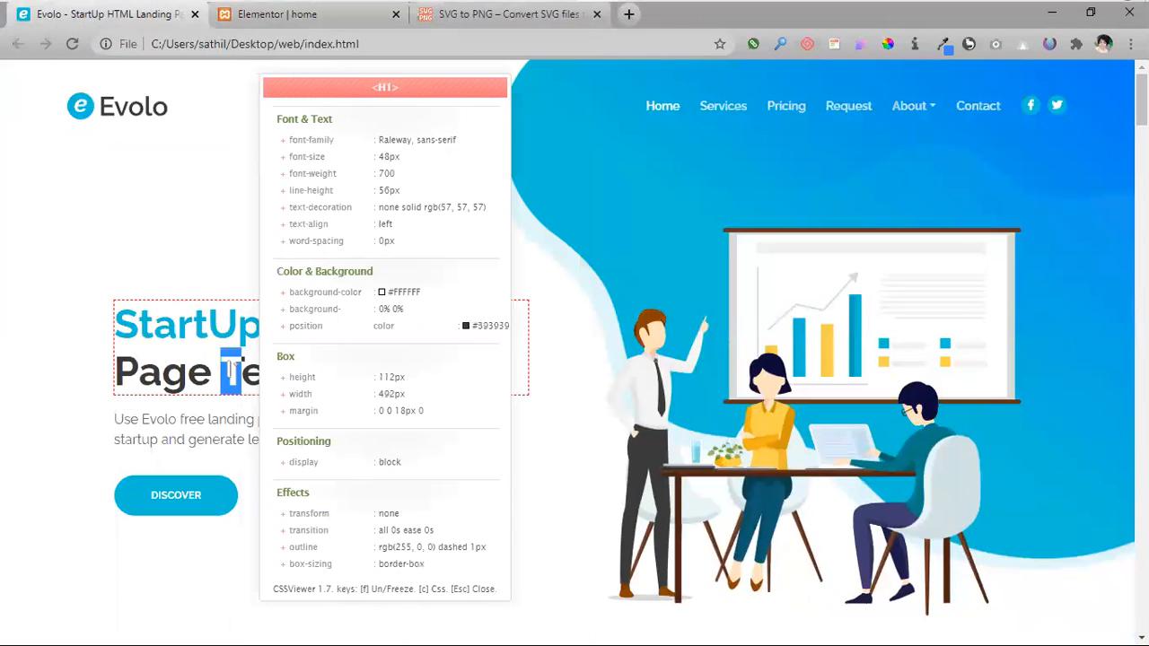
pyautogui.click(302, 14)
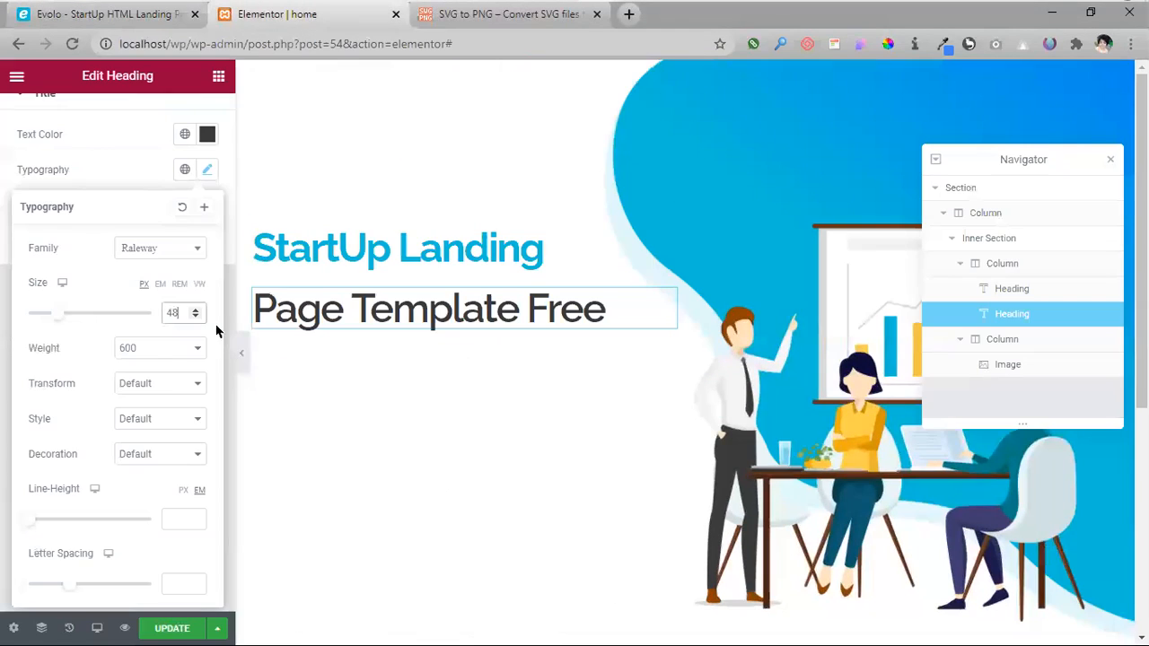
pyautogui.click(154, 350)
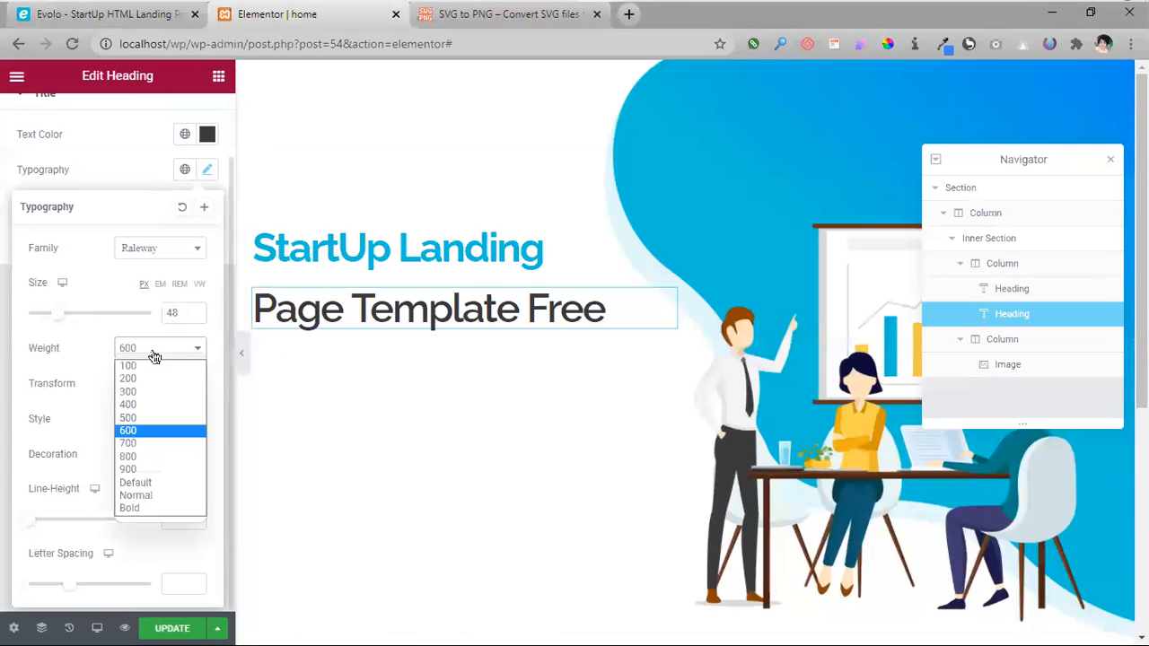
pyautogui.click(146, 449)
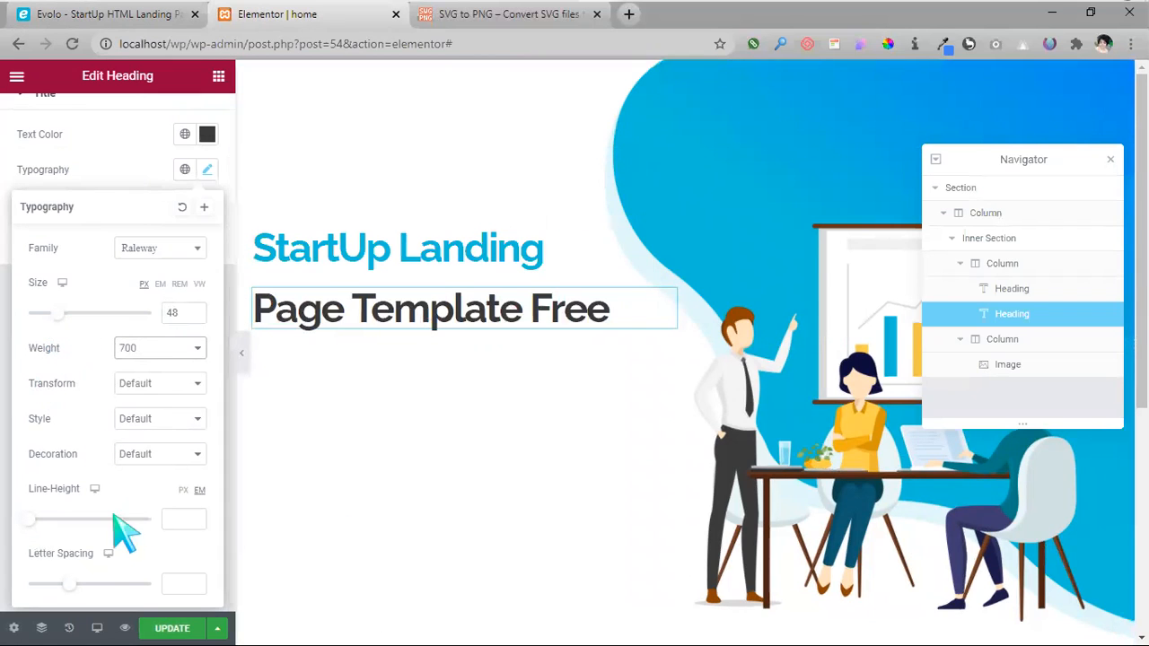
pyautogui.click(179, 519)
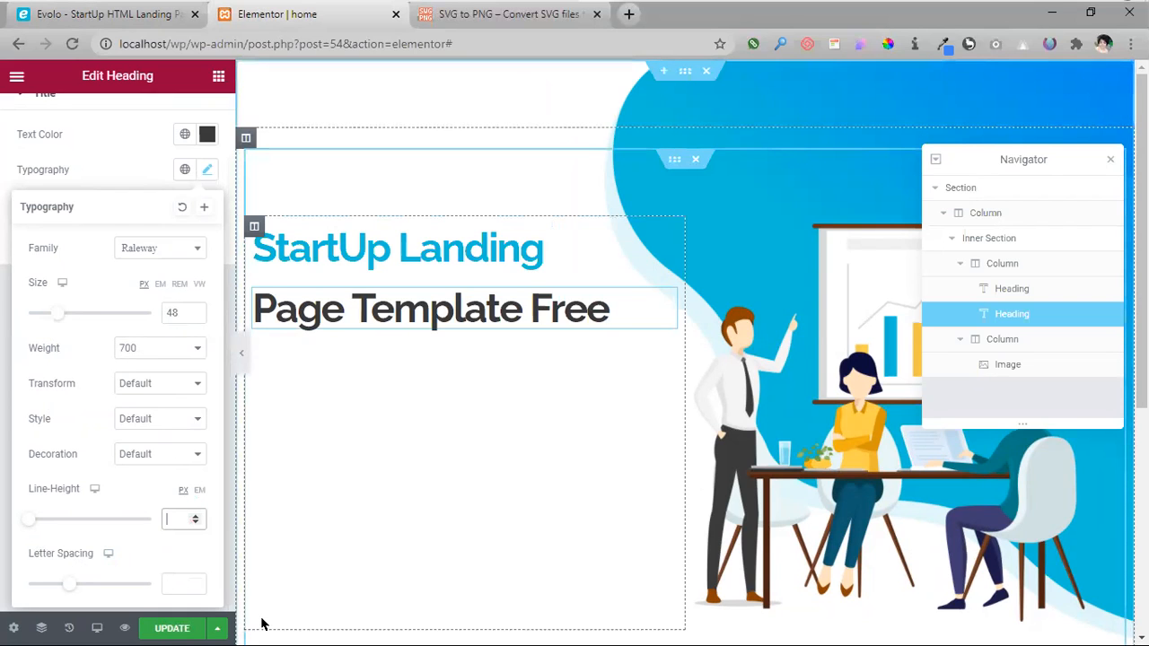
pyautogui.write('56')
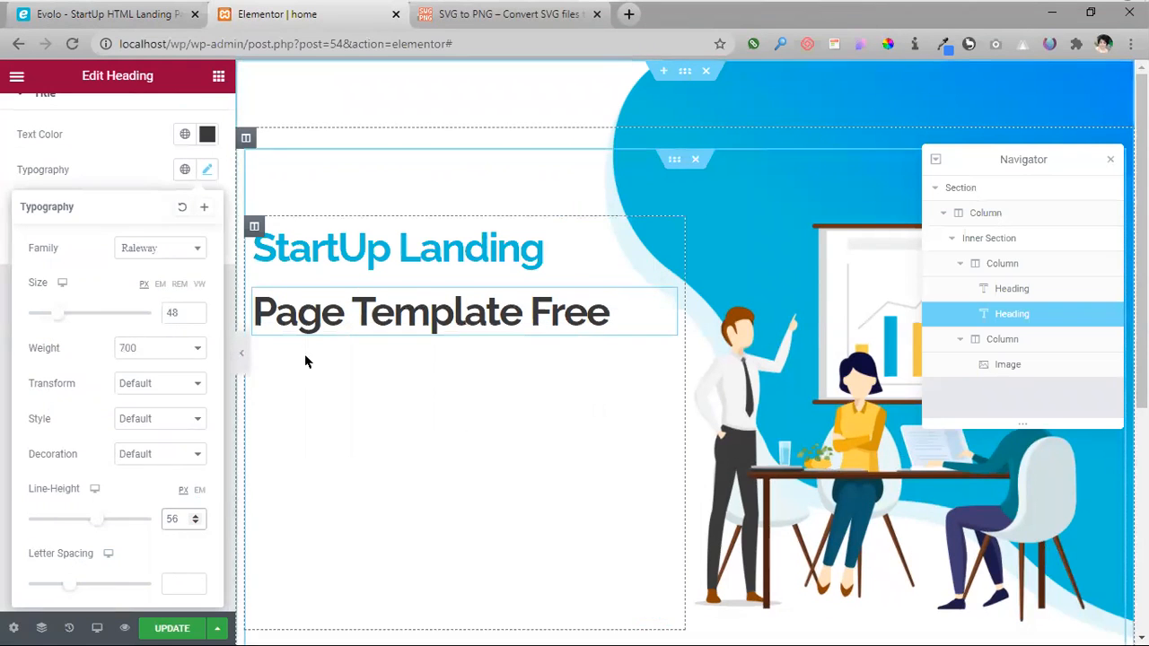
pyautogui.click(4, 465)
# - Review the hero section on the Evolo template page for comparison with the Elementor headings
pyautogui.click(104, 15)
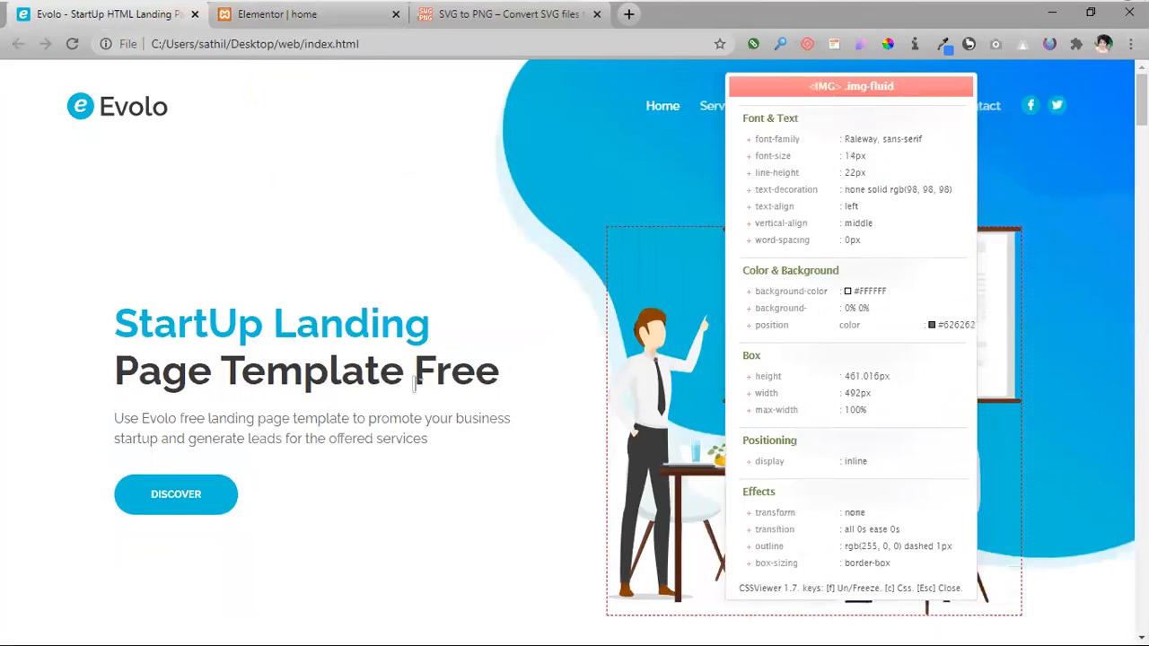
pyautogui.scroll(-3, 352, 407)
pyautogui.scroll(3, 352, 407)
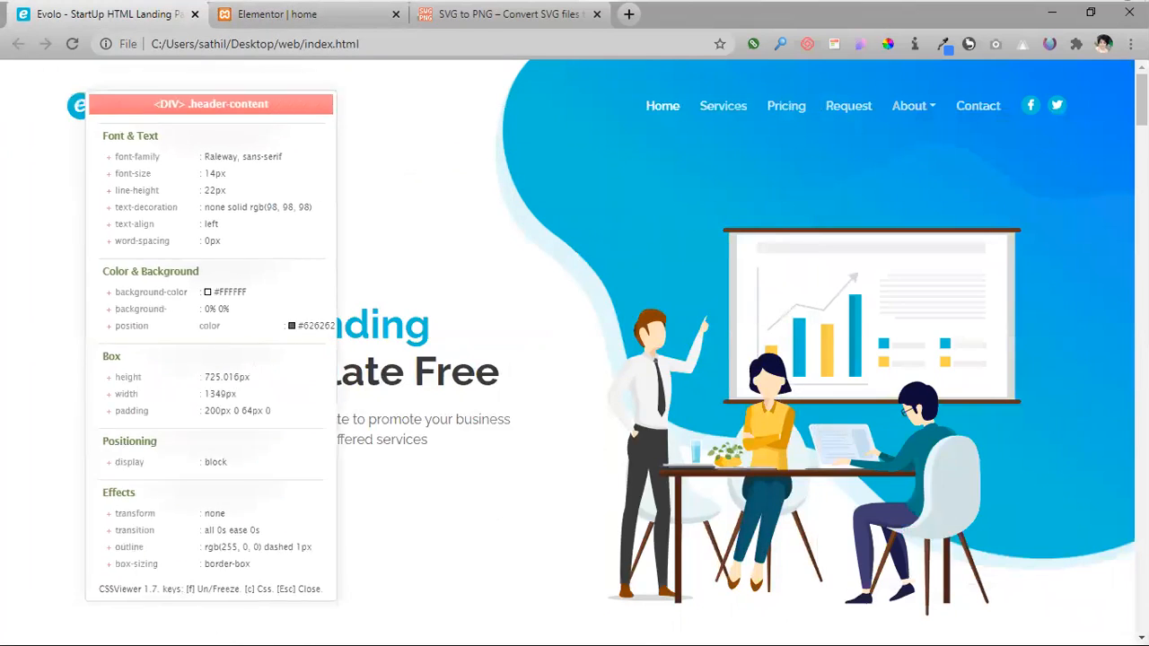
# - Look through the Evolo template's services, lightbox and pricing sections, return to the hero, and close CSSViewer
pyautogui.scroll(-10, 690, 392)
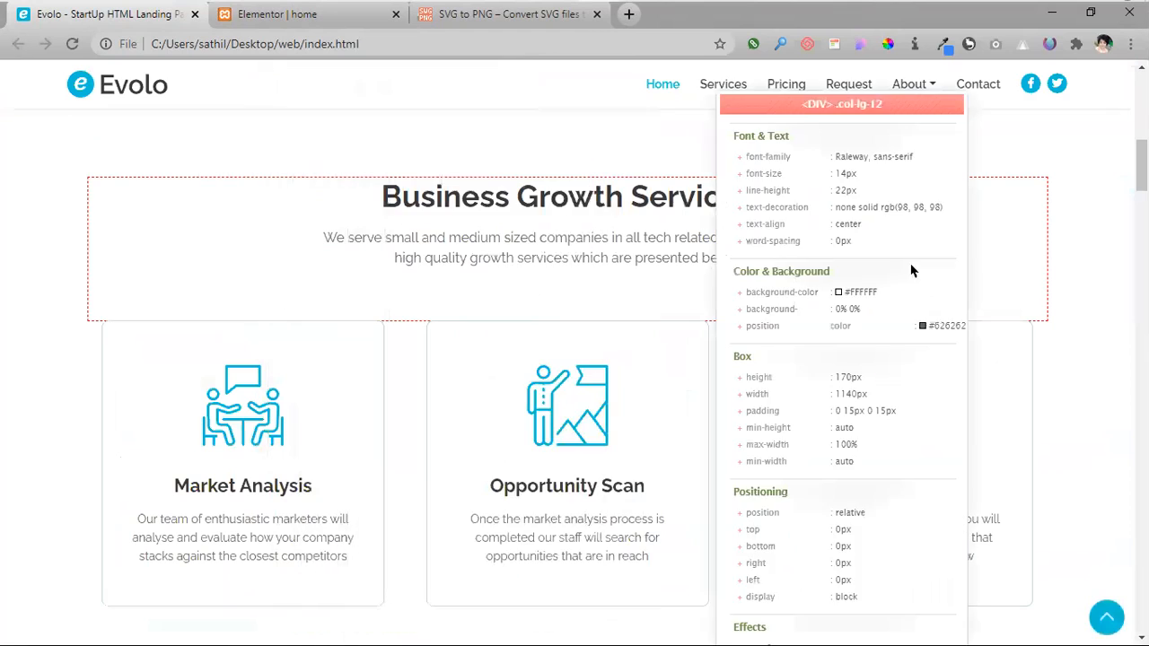
pyautogui.scroll(-15, 67, 324)
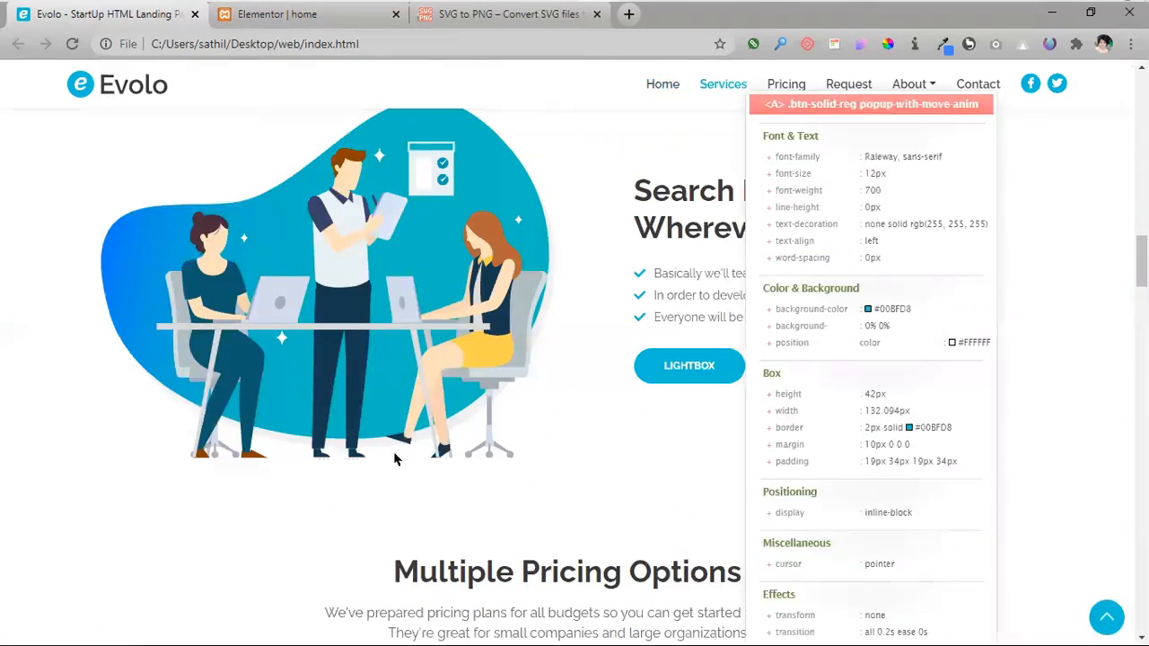
pyautogui.scroll(-8, 391, 527)
pyautogui.scroll(10, 392, 526)
pyautogui.scroll(-5, 391, 526)
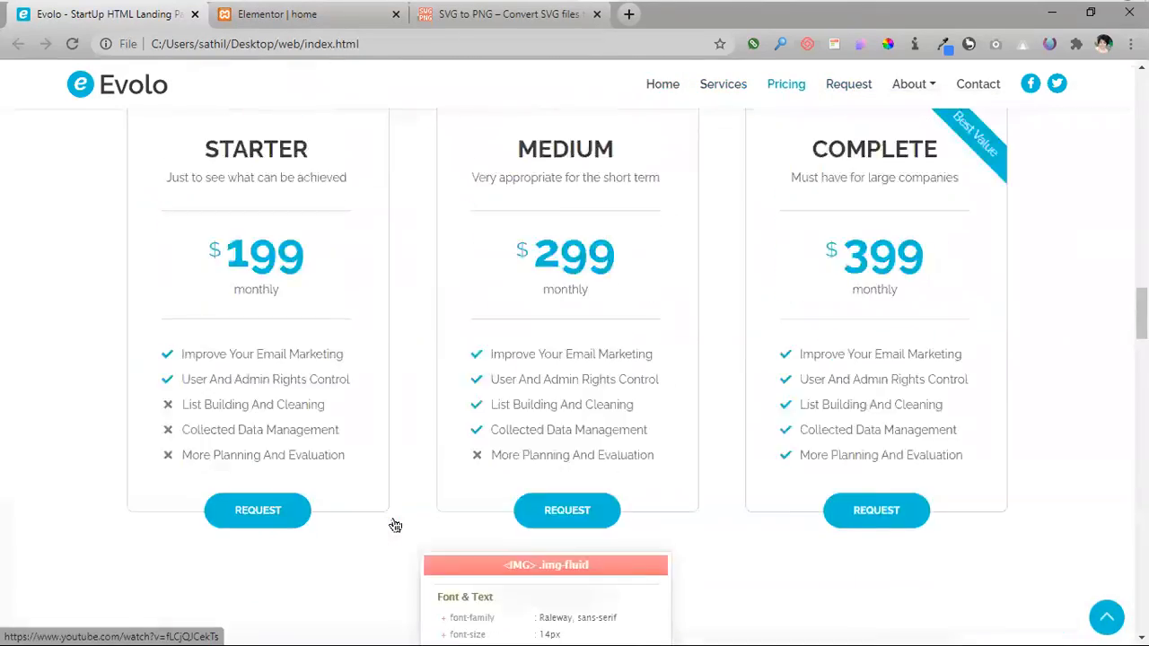
pyautogui.scroll(10, 391, 527)
pyautogui.scroll(15, 390, 525)
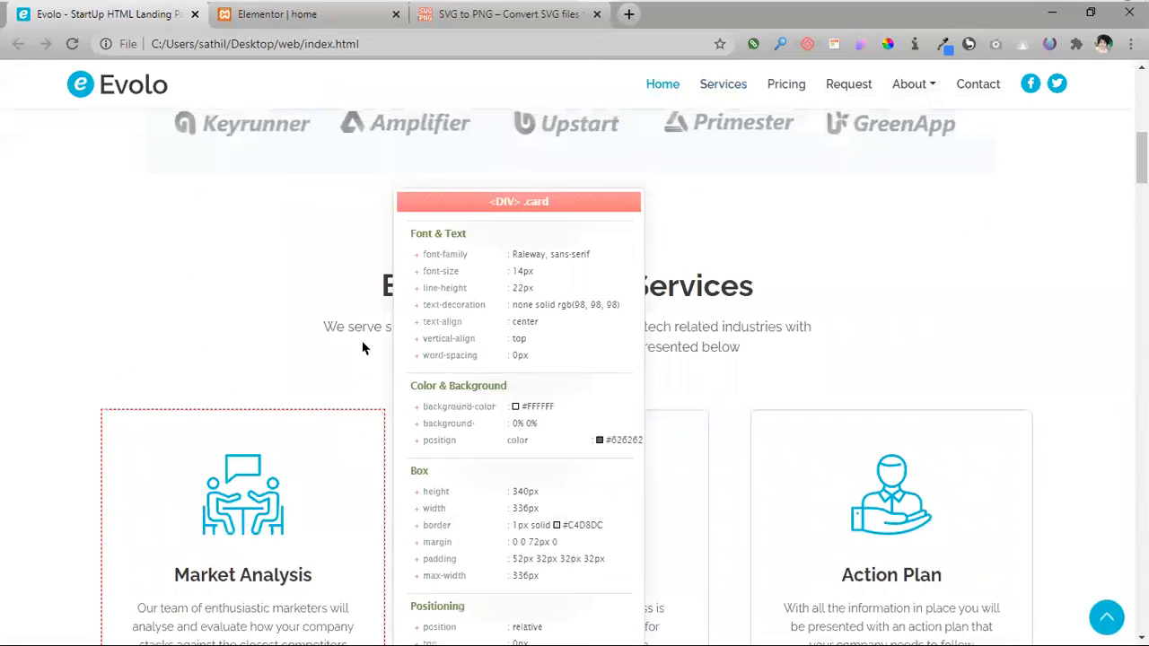
pyautogui.scroll(1, 365, 344)
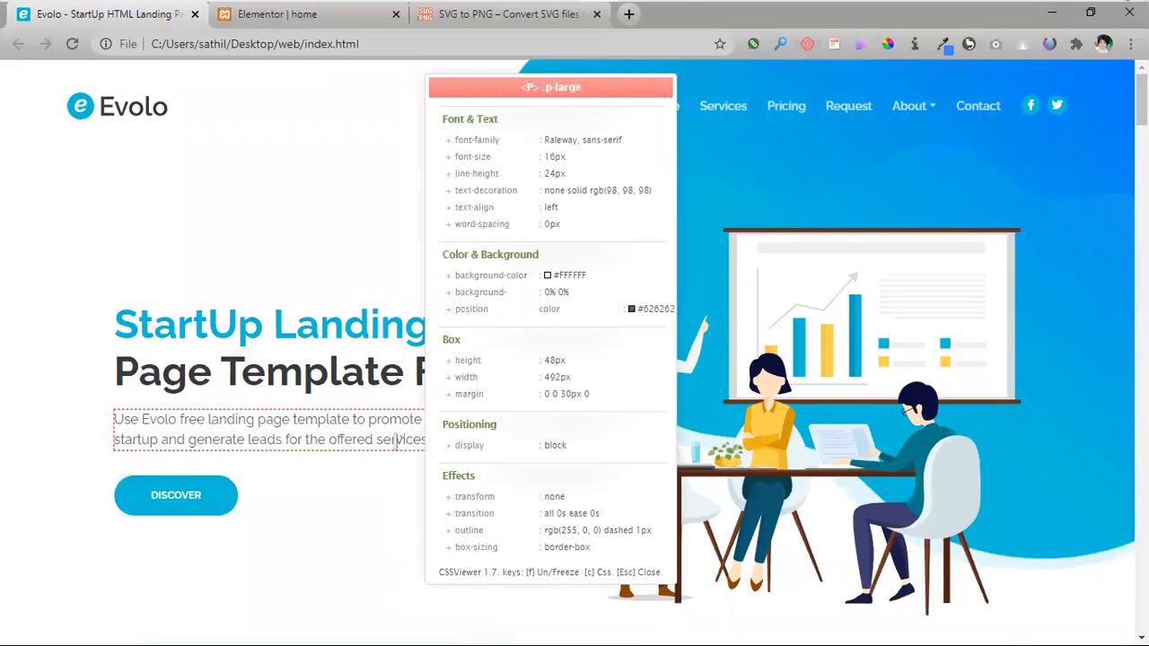
pyautogui.press('Escape')
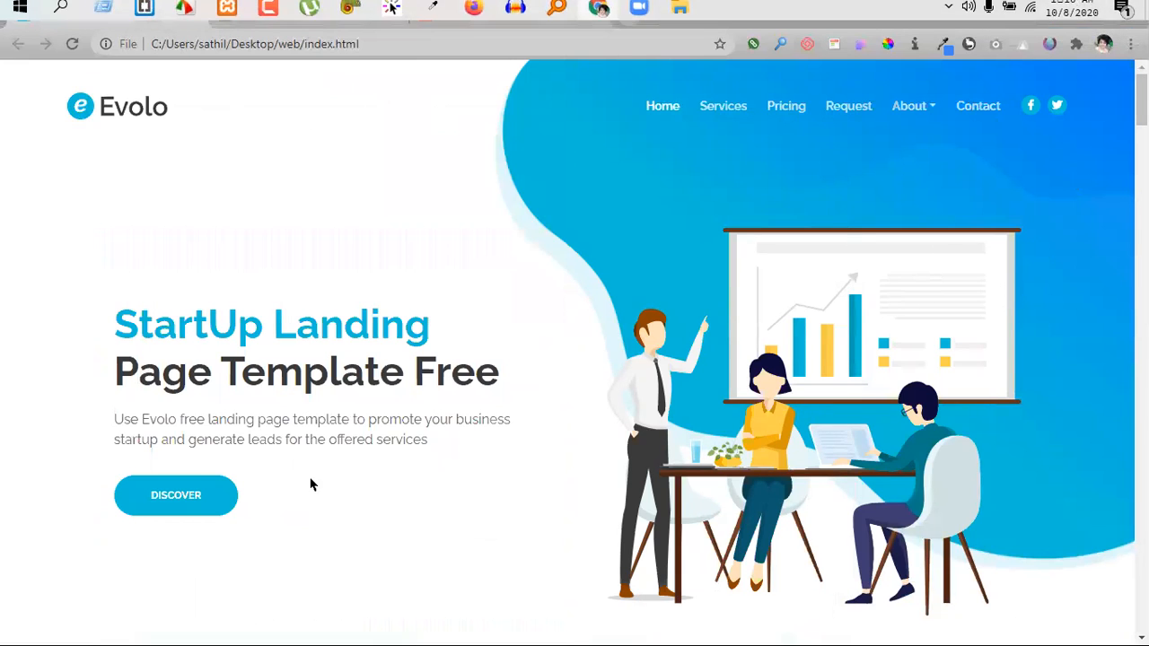
# - Select the full description paragraph beneath the "Page Template Free" heading on the Evolo template page
pyautogui.moveTo(344, 419); pyautogui.dragTo(90, 439)
pyautogui.click(72, 445)
pyautogui.tripleClick(118, 420)
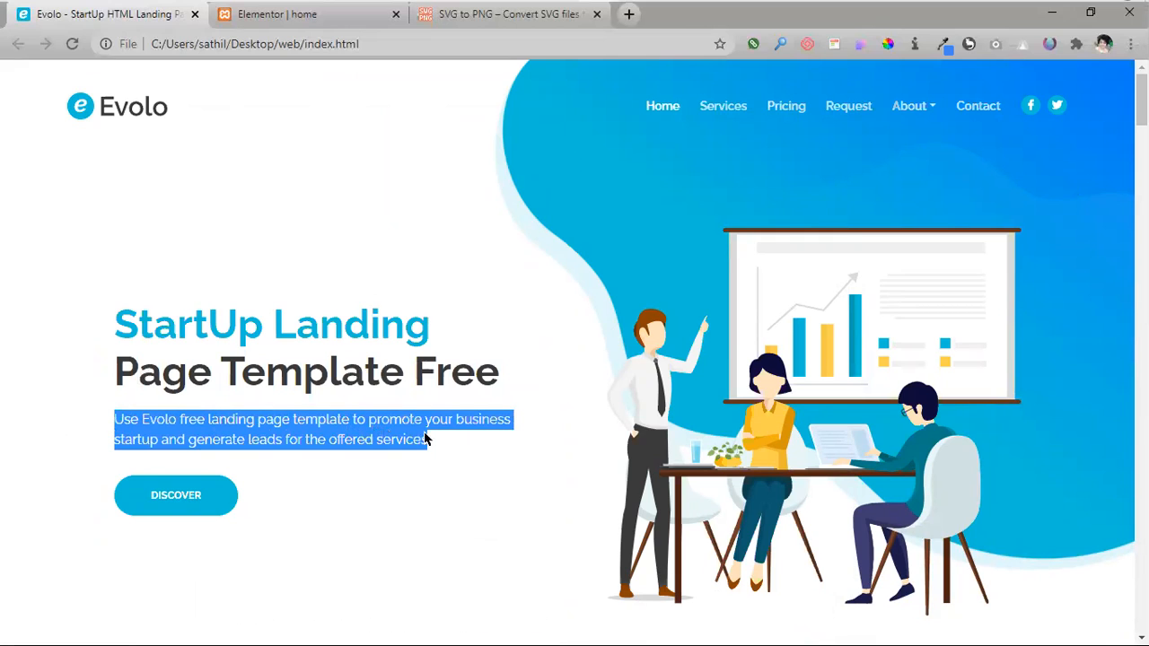
# - Switch to the Elementor page and add a Heading widget directly below the "Page Template Free" heading
pyautogui.click(302, 16)
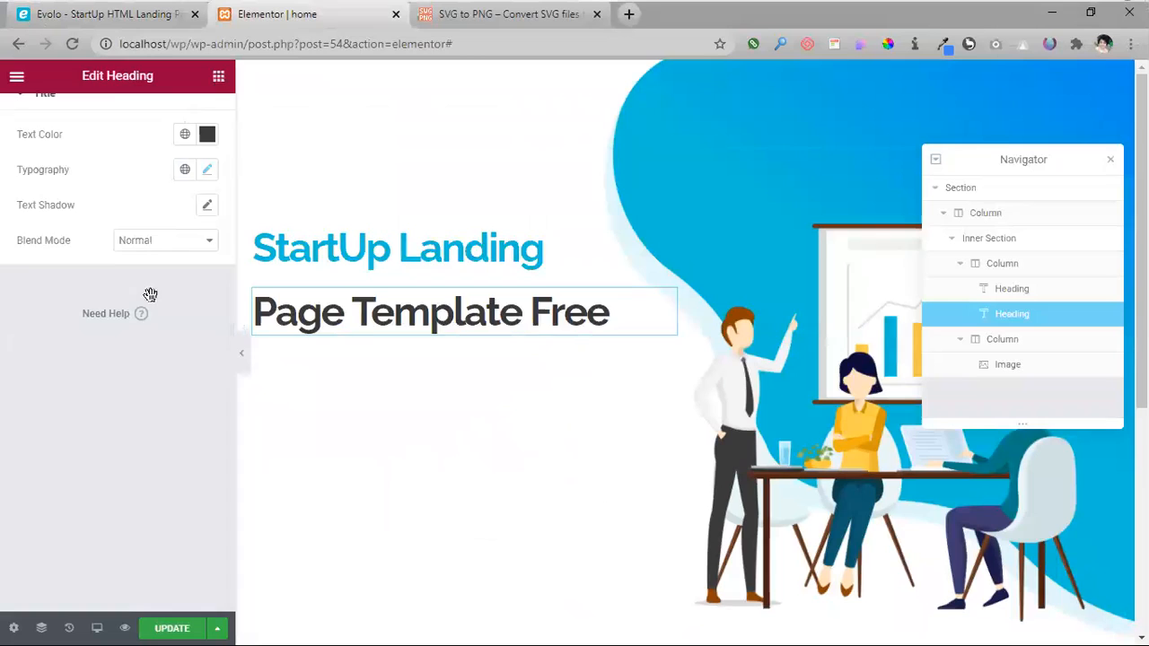
pyautogui.click(218, 77)
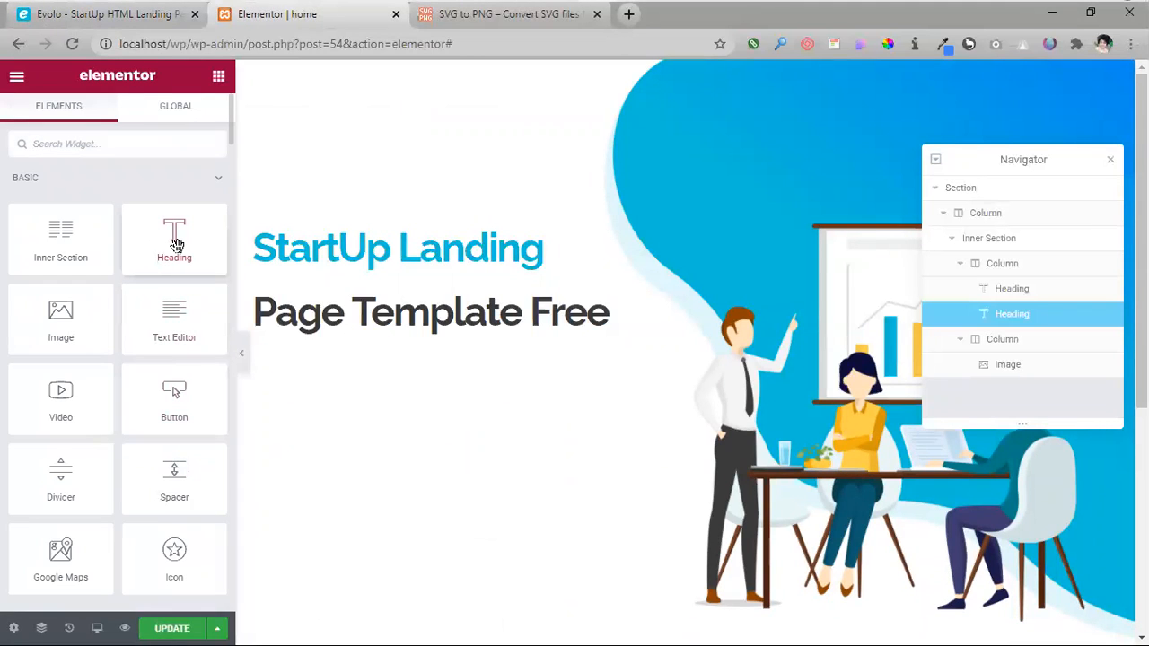
pyautogui.moveTo(176, 244); pyautogui.dragTo(457, 323)
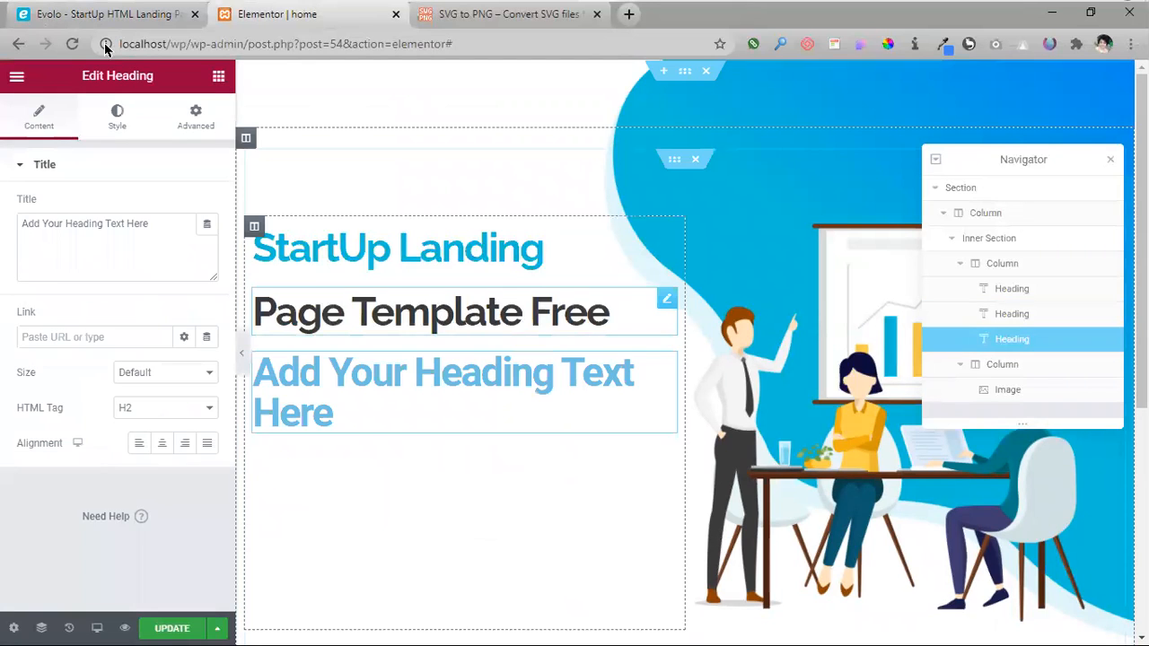
# - Return to the Evolo template page and clear the selection of the hero's description paragraph
pyautogui.click(103, 13)
pyautogui.click(459, 353)
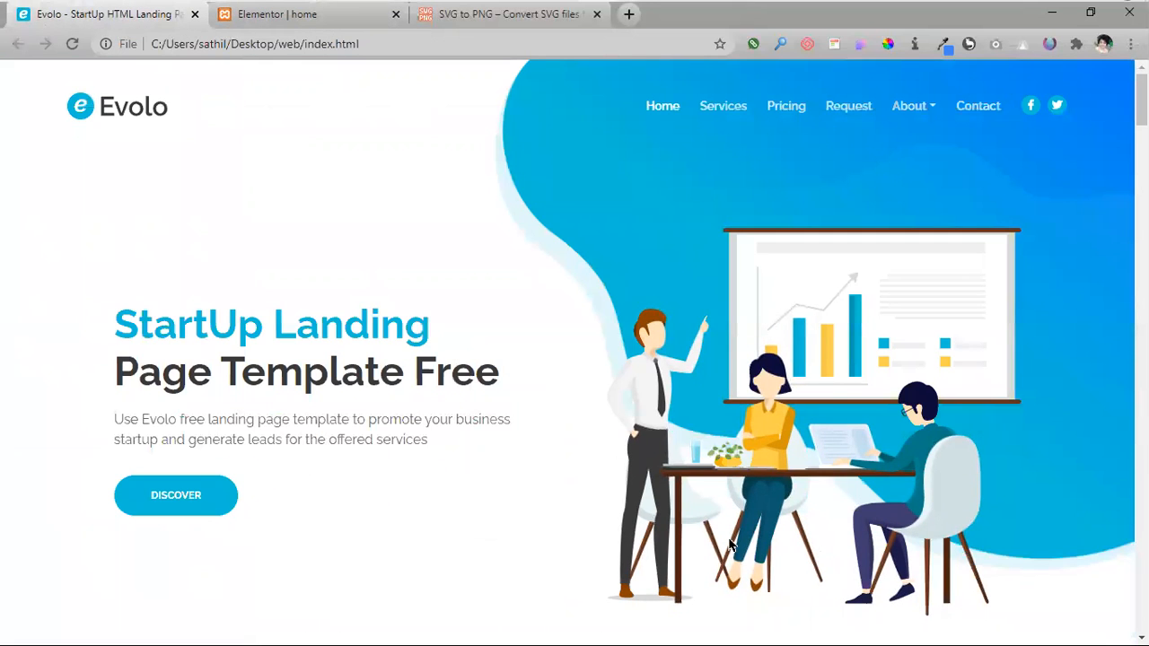
# - Set the line height of the "Page Template Free" heading to 52 px in the Elementor page
pyautogui.click(305, 21)
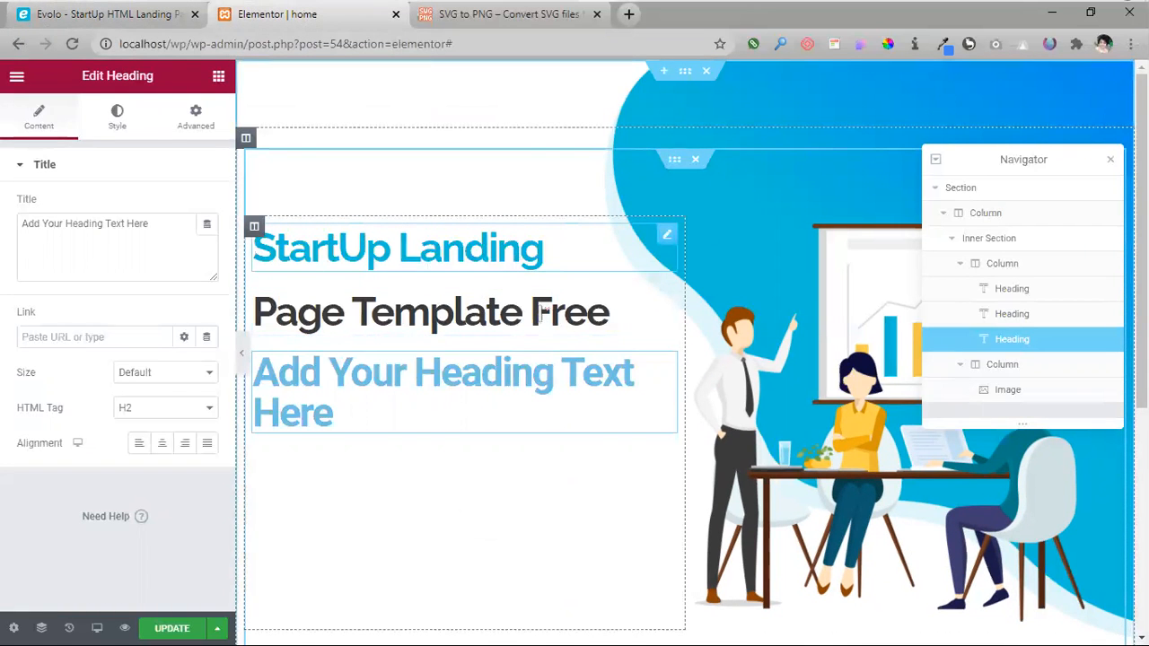
pyautogui.click(116, 116)
pyautogui.click(430, 311)
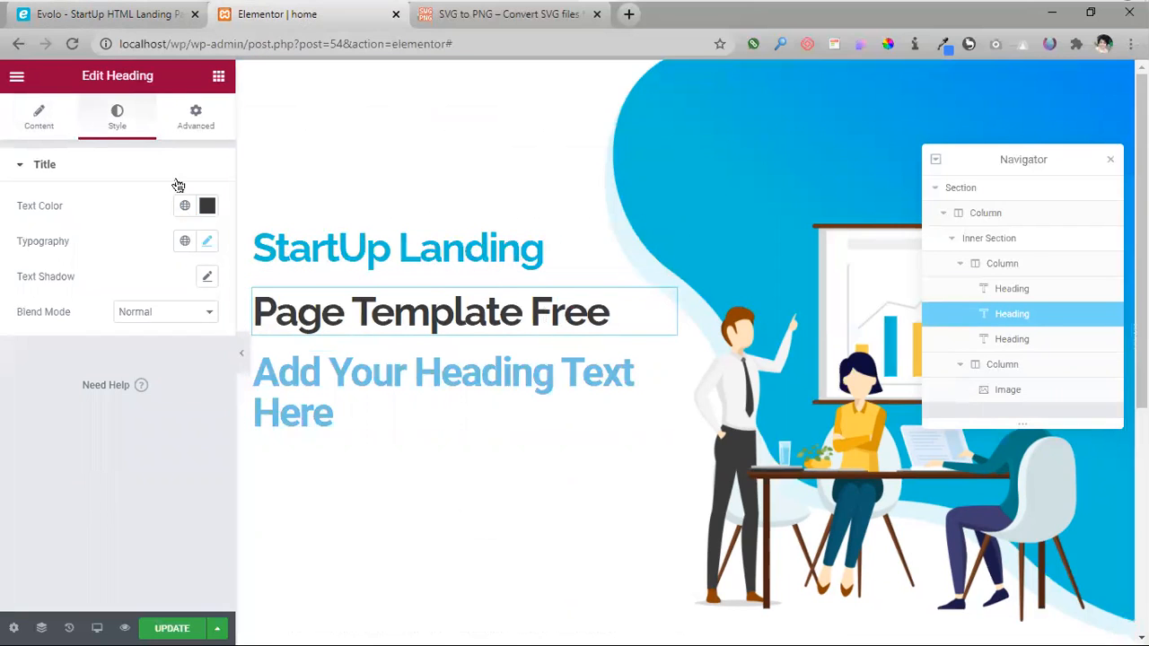
pyautogui.click(208, 241)
pyautogui.scroll(-1, 152, 575)
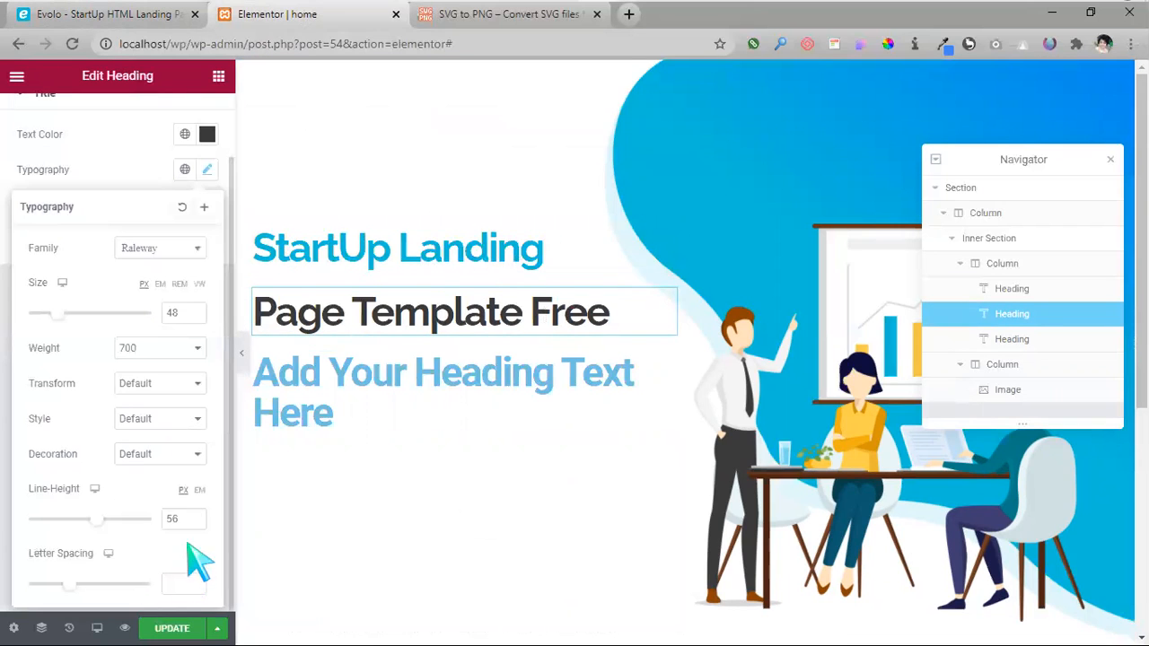
pyautogui.click(195, 525)
pyautogui.click(195, 525)
pyautogui.click(195, 525)
pyautogui.click(194, 525)
pyautogui.click(194, 525)
pyautogui.click(195, 525)
pyautogui.click(195, 525)
pyautogui.click(195, 525)
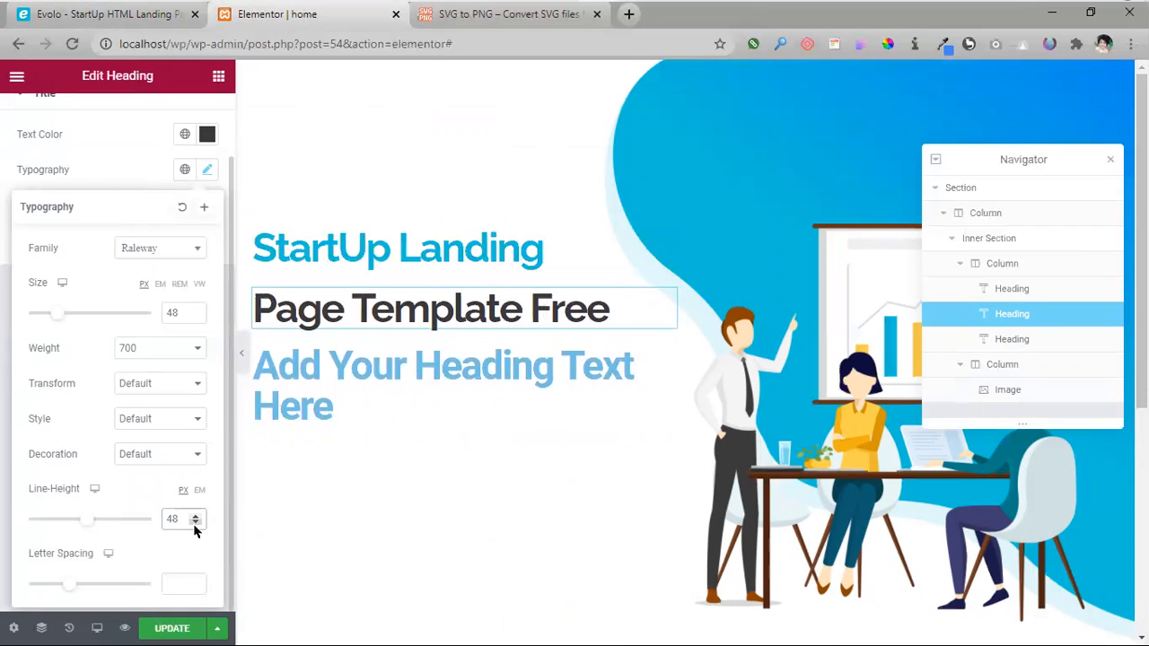
pyautogui.click(195, 525)
pyautogui.moveTo(85, 524)
pyautogui.mouseDown()
pyautogui.moveTo(48, 526)
pyautogui.moveTo(91, 530)
pyautogui.mouseUp()
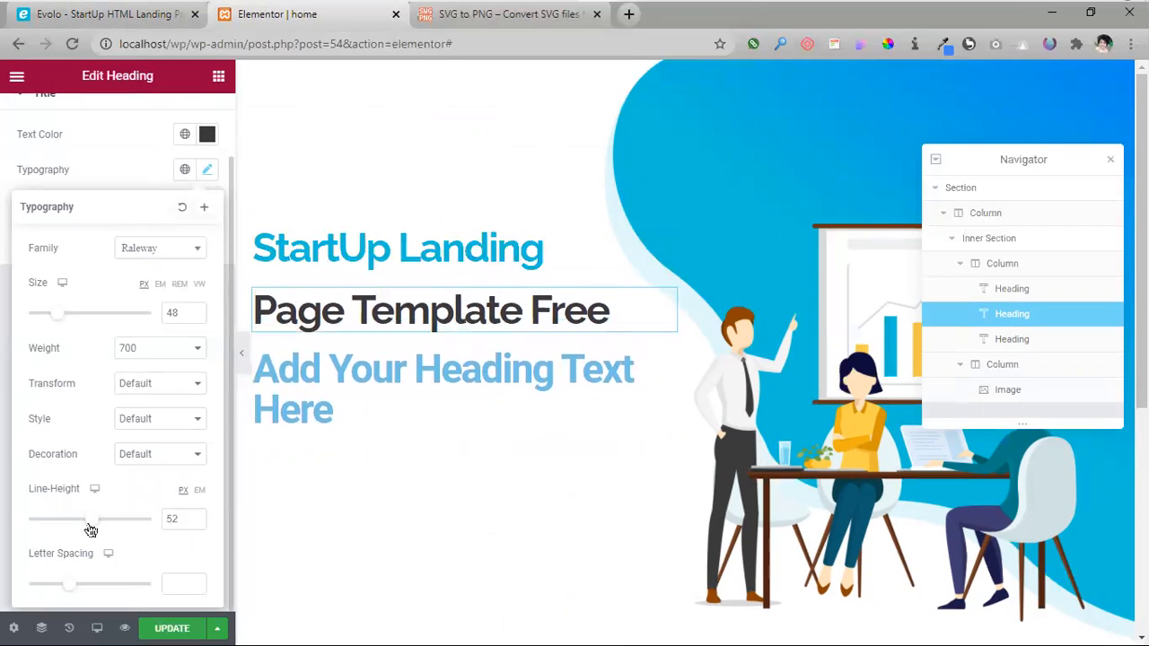
# - Reduce the line height of the "StartUp Landing" heading to 22 px
pyautogui.click(310, 255)
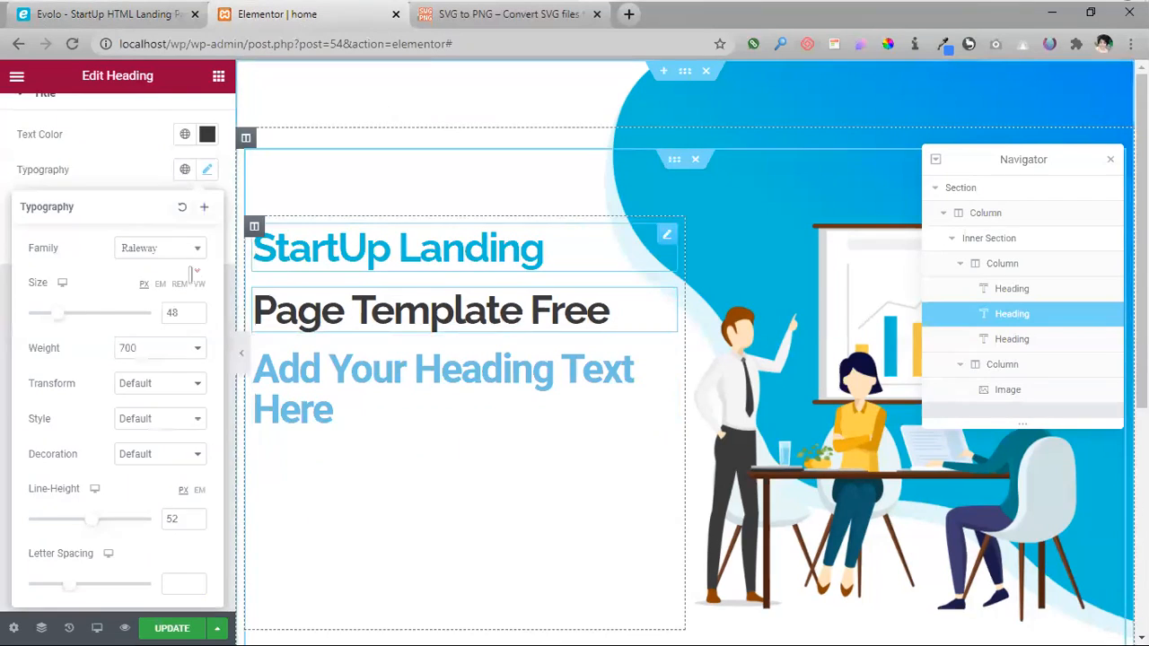
pyautogui.click(209, 241)
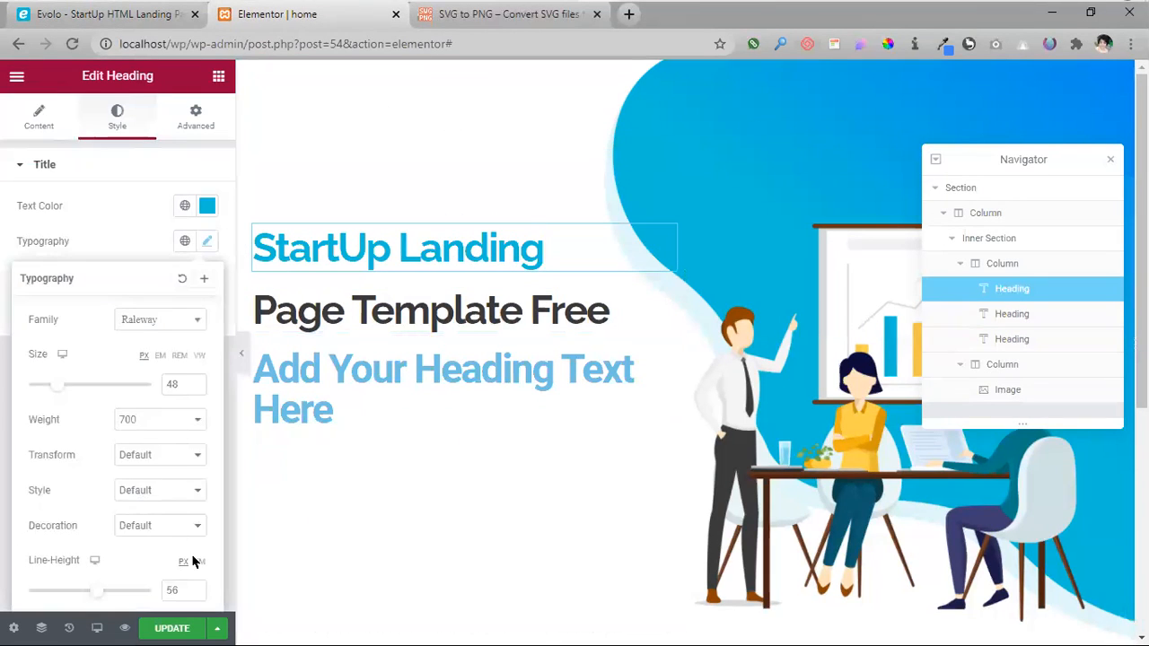
pyautogui.scroll(-1, 192, 561)
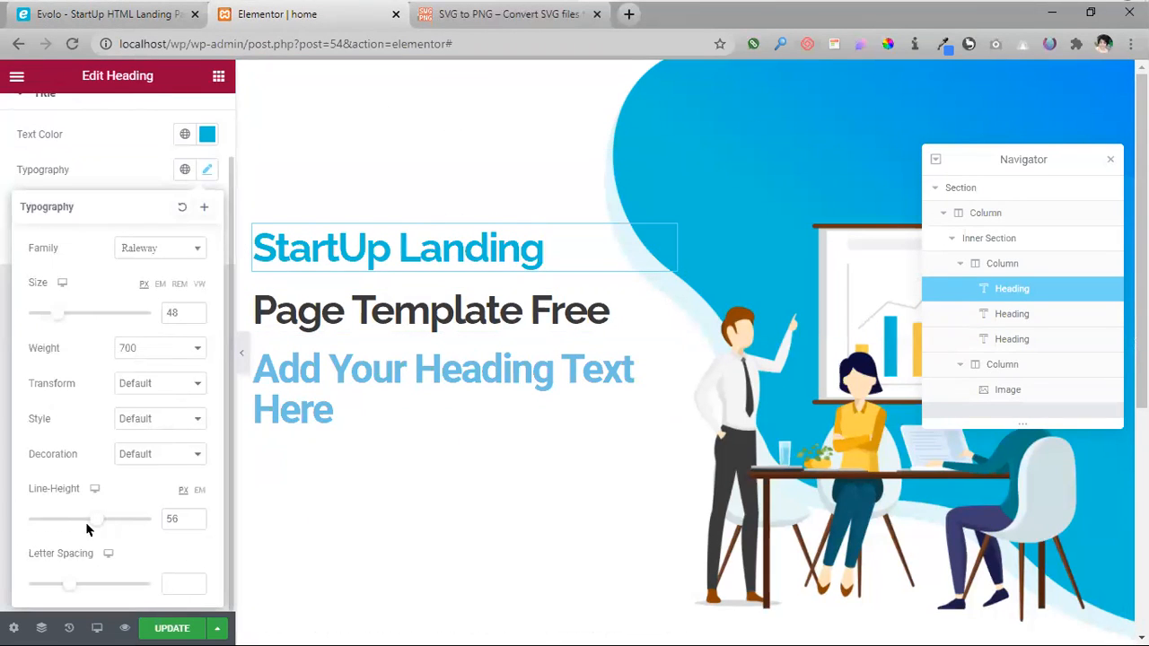
pyautogui.moveTo(98, 529); pyautogui.dragTo(56, 522)
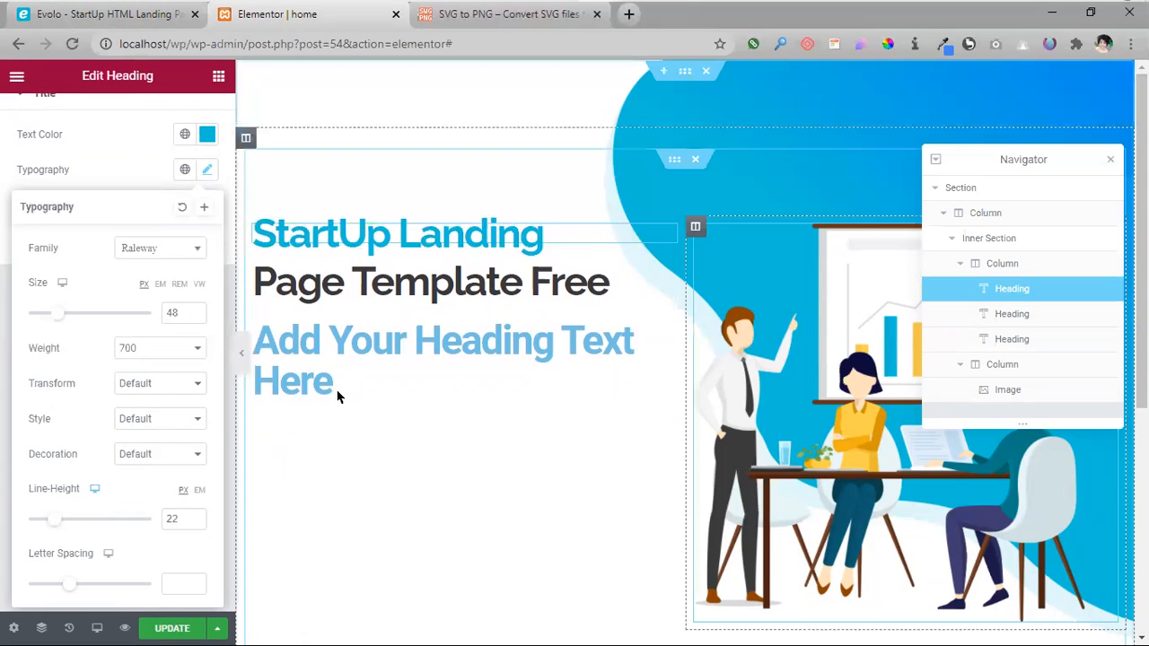
# - Preview the page without the editing panel and compare its heading spacing with the Evolo reference page
pyautogui.click(246, 361)
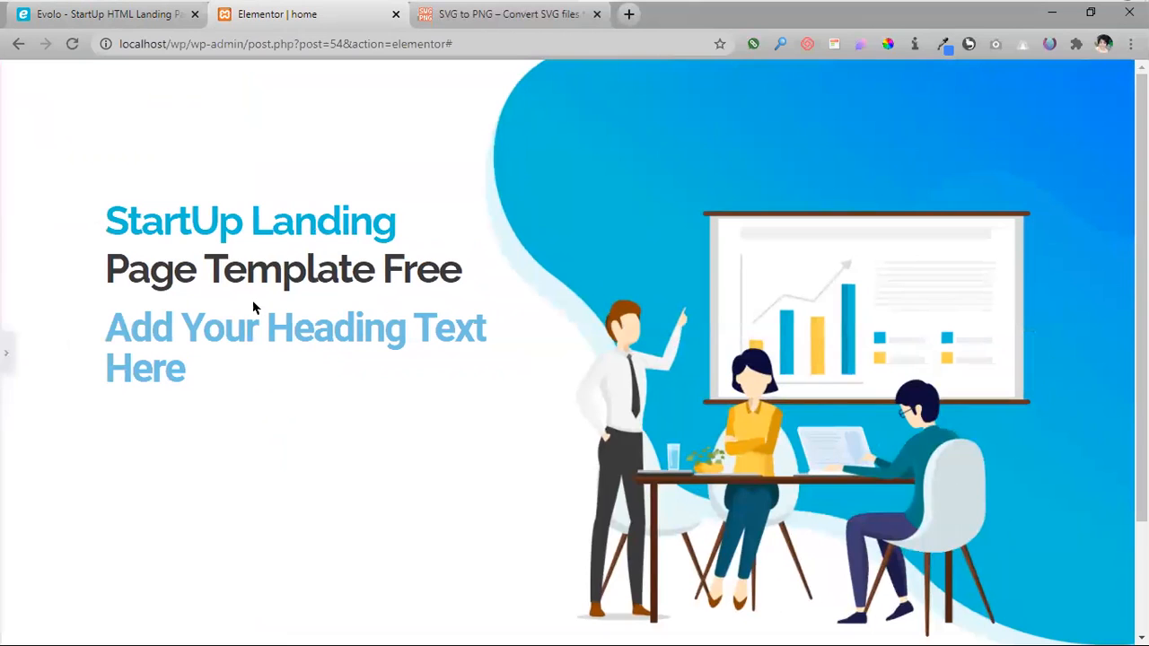
pyautogui.click(117, 16)
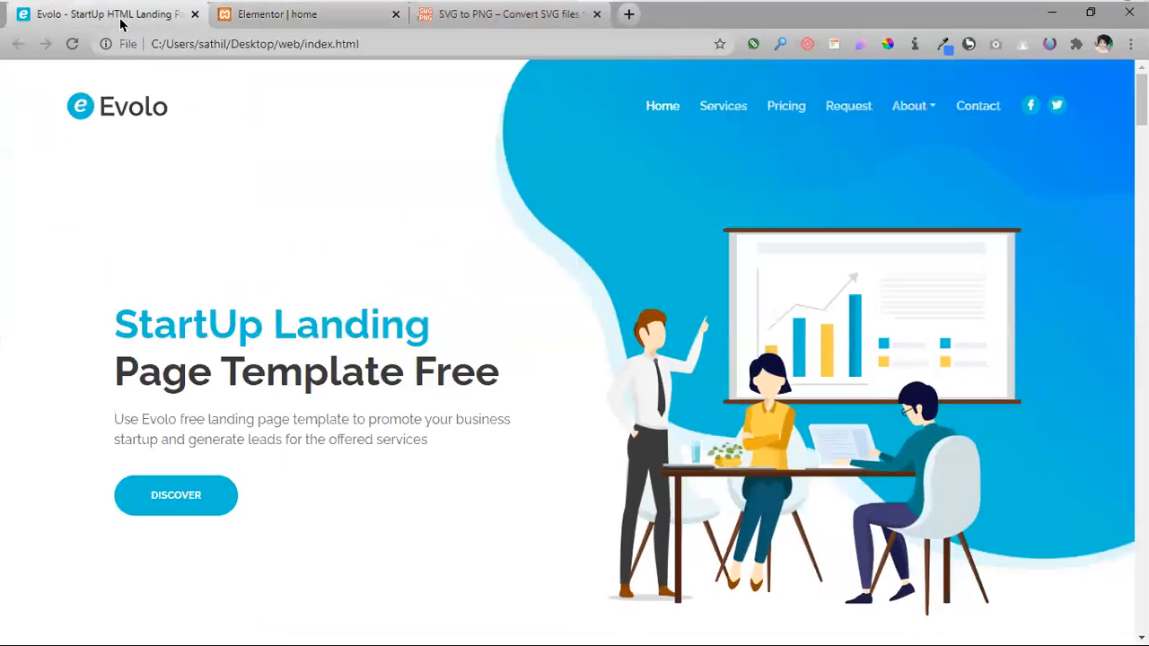
pyautogui.click(348, 16)
# - Reopen the closed Evolo template page from the browsing history and place it ahead of the other open pages
pyautogui.click(195, 15)
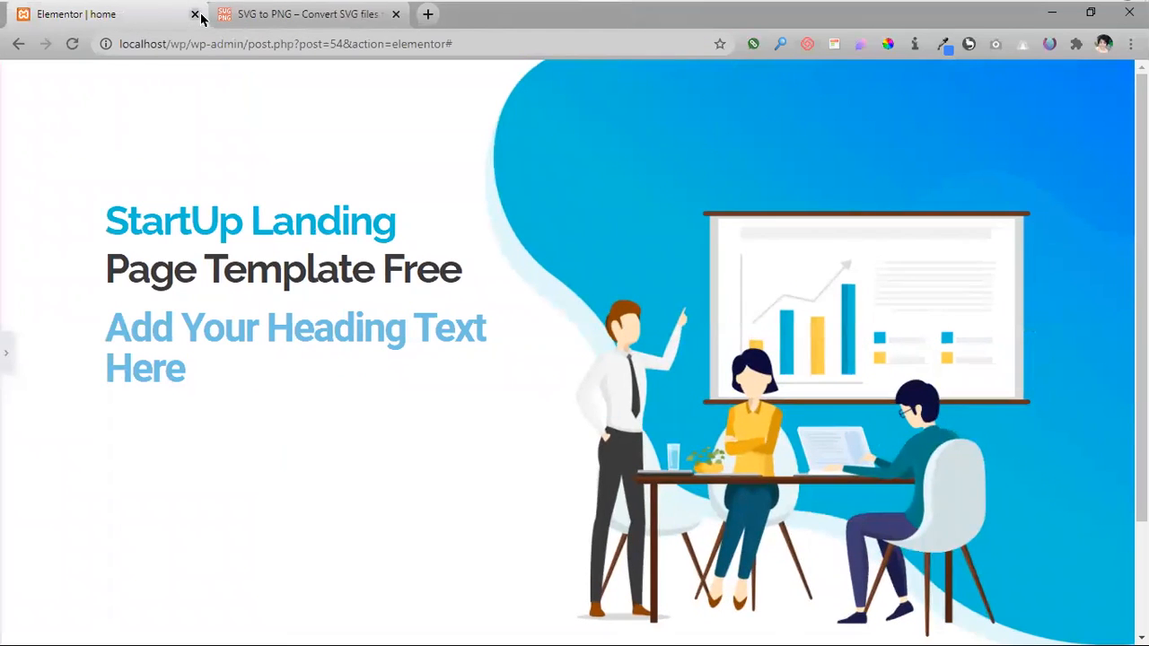
pyautogui.click(1129, 43)
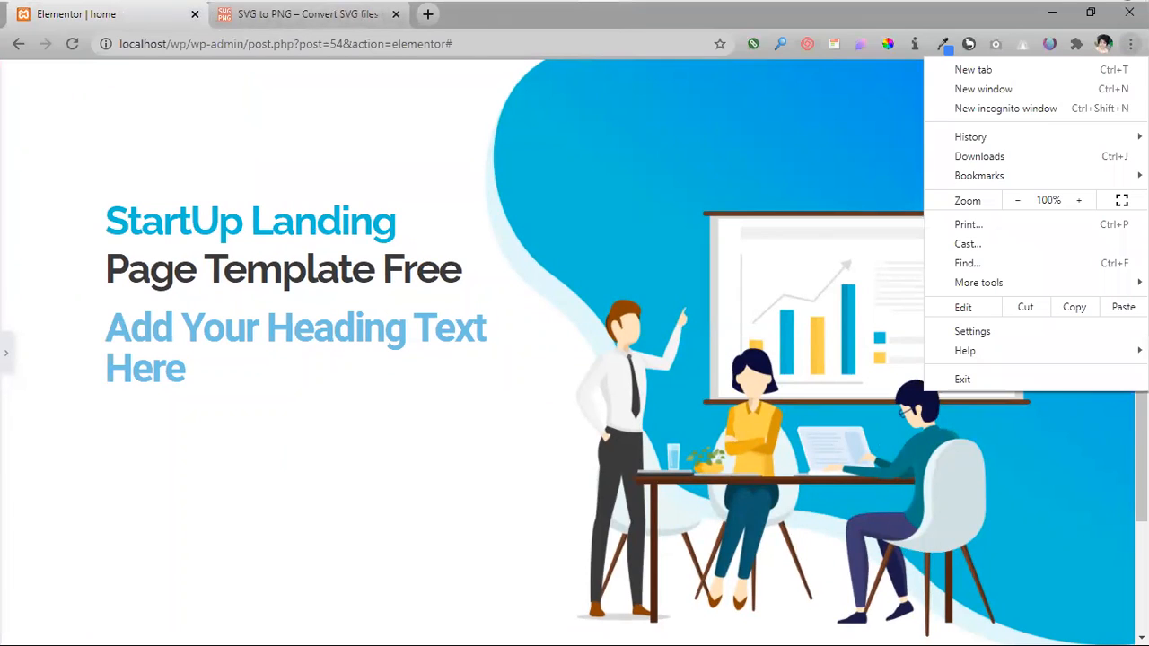
pyautogui.moveTo(980, 141)
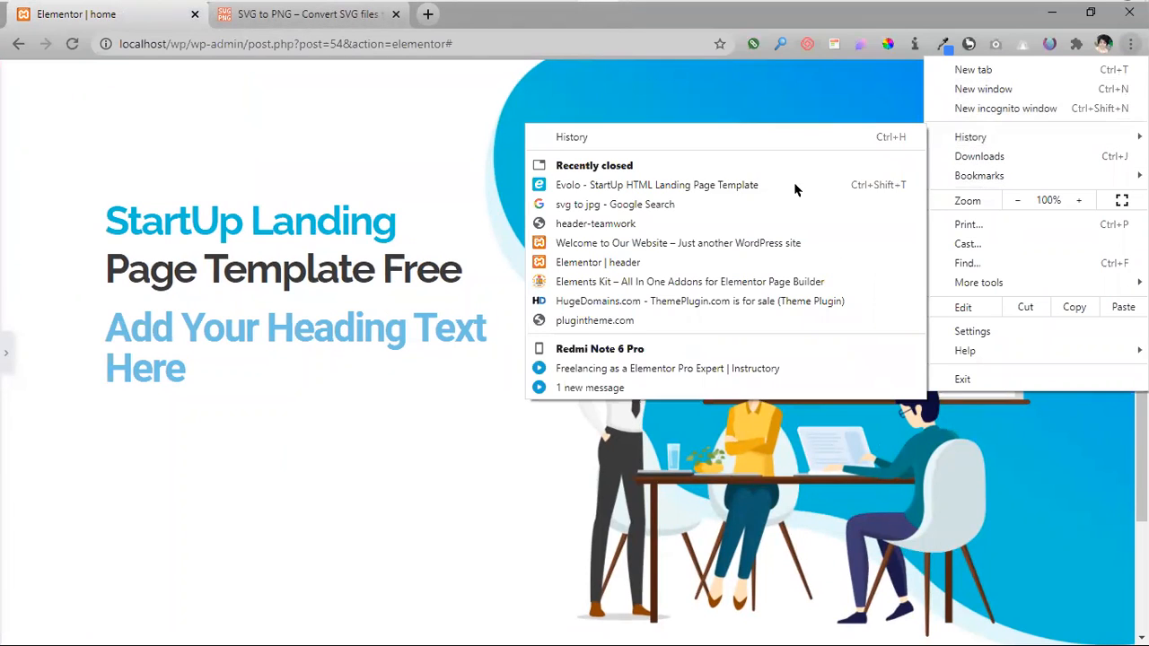
pyautogui.click(666, 184)
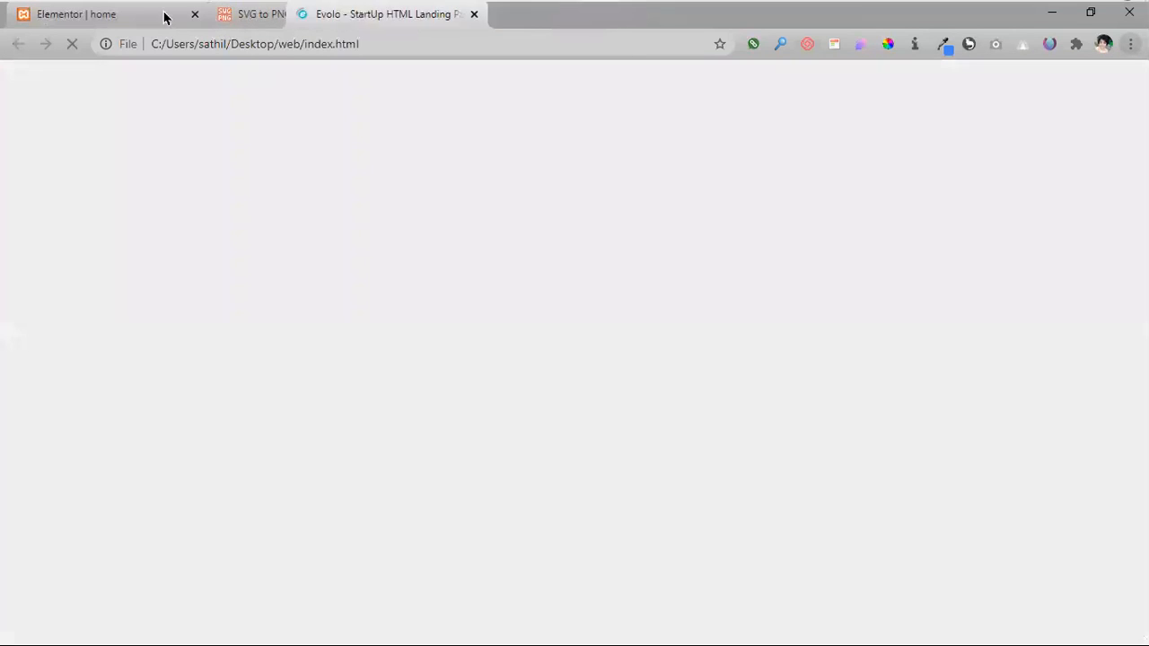
pyautogui.moveTo(165, 16); pyautogui.dragTo(54, 15)
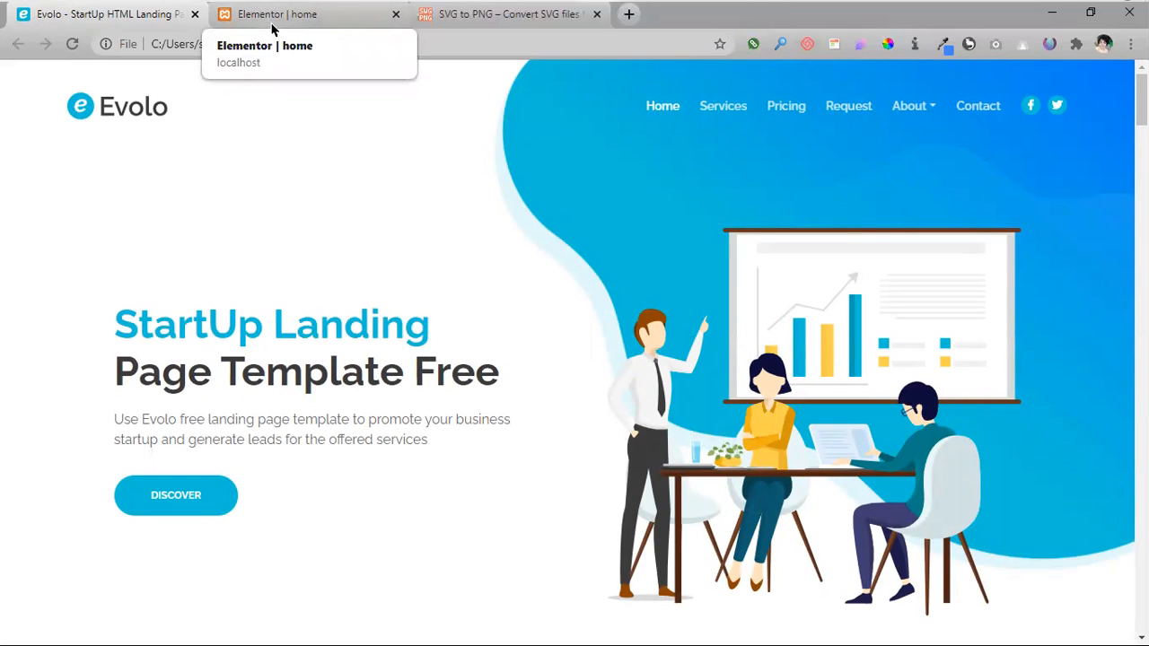
# - Bring back the Elementor editing panel and copy the description paragraph below the headings on the Evolo reference page
pyautogui.click(273, 16)
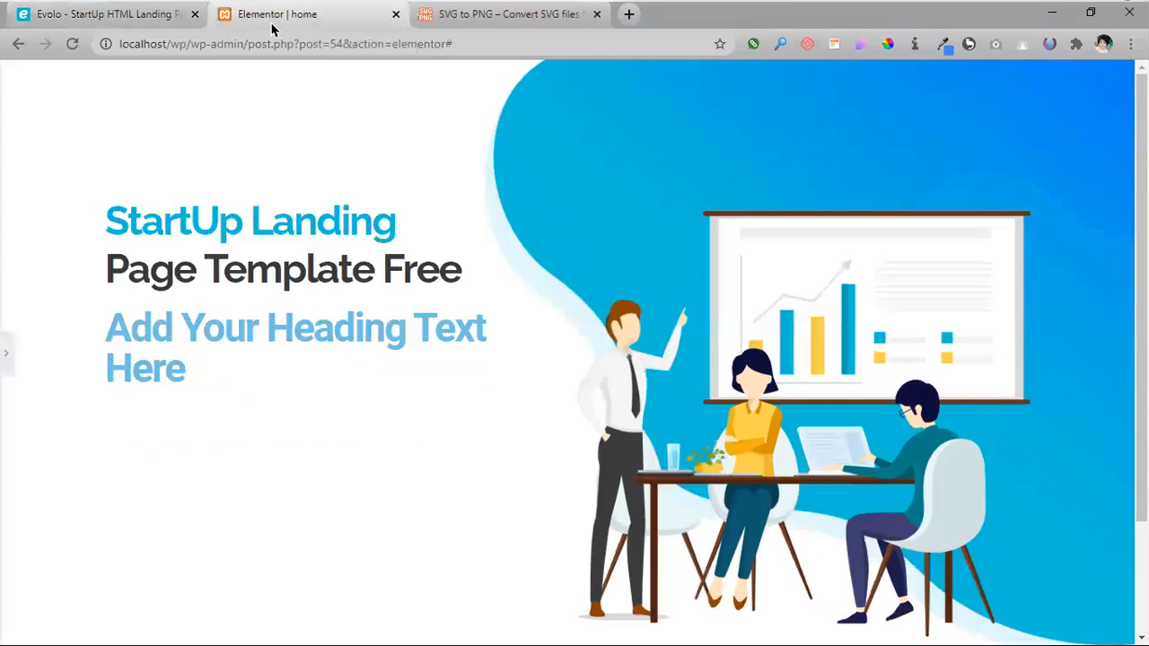
pyautogui.click(5, 352)
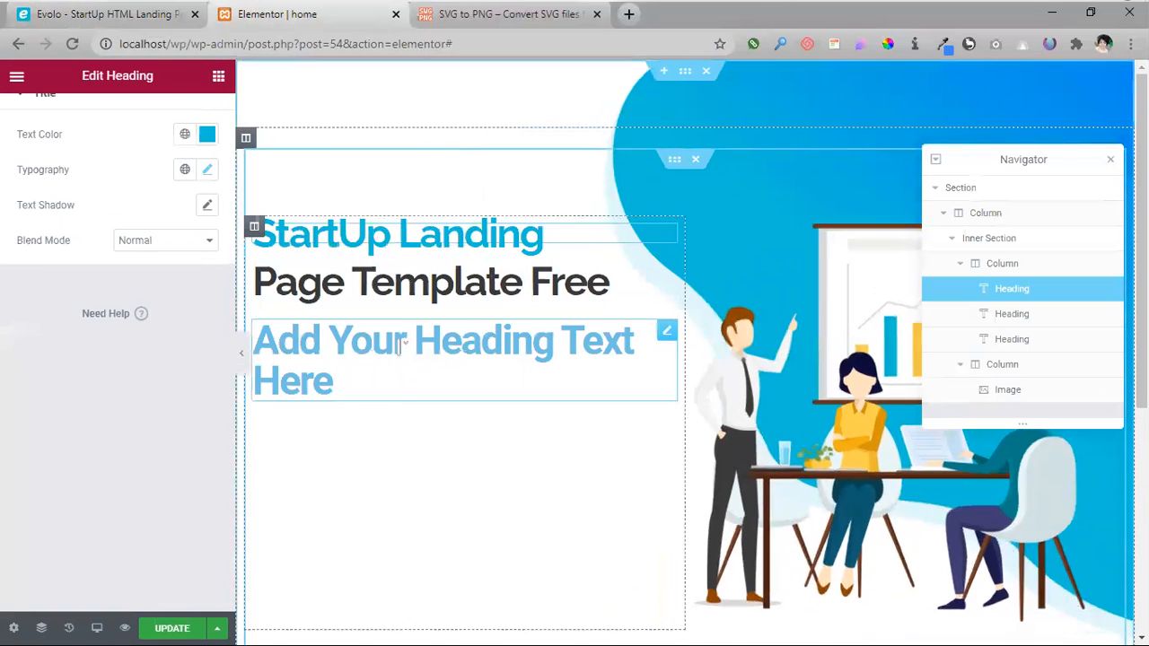
pyautogui.click(149, 41)
pyautogui.click(146, 27)
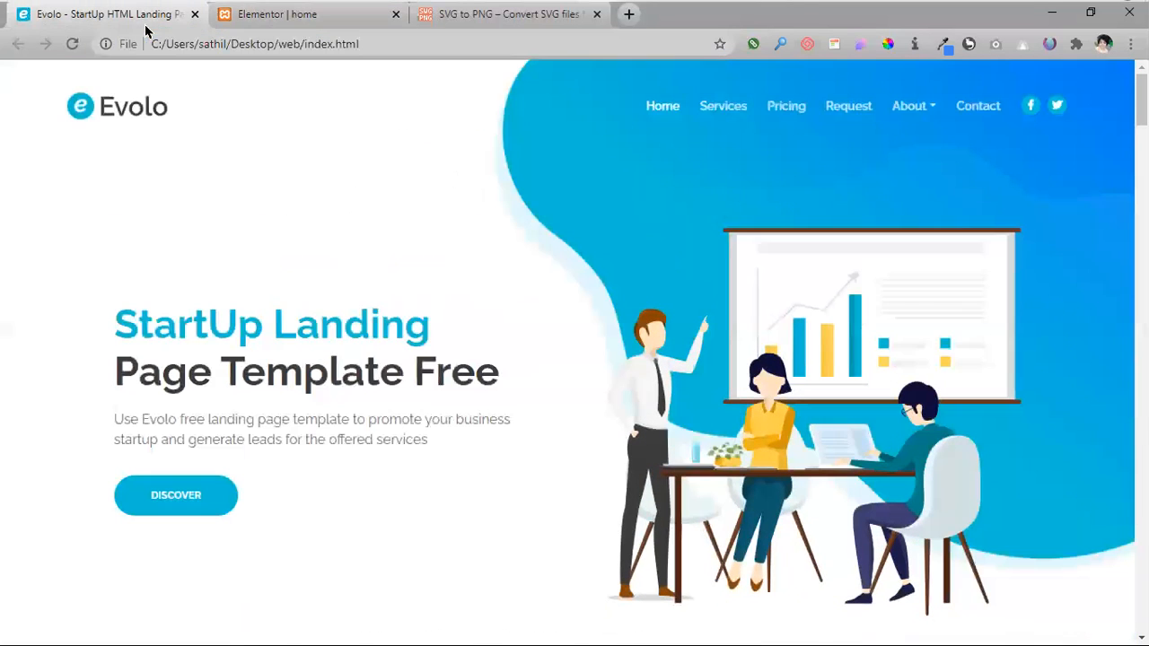
pyautogui.scroll(-1, 424, 437)
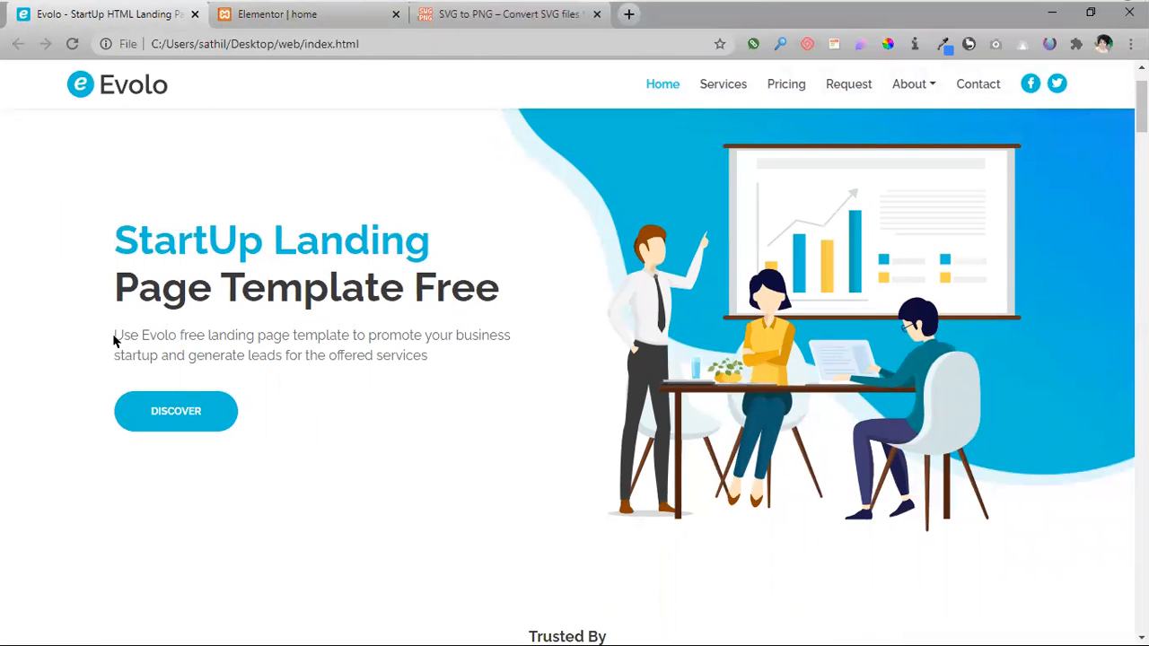
pyautogui.tripleClick(171, 336)
pyautogui.hotkey('ctrl', 'c')
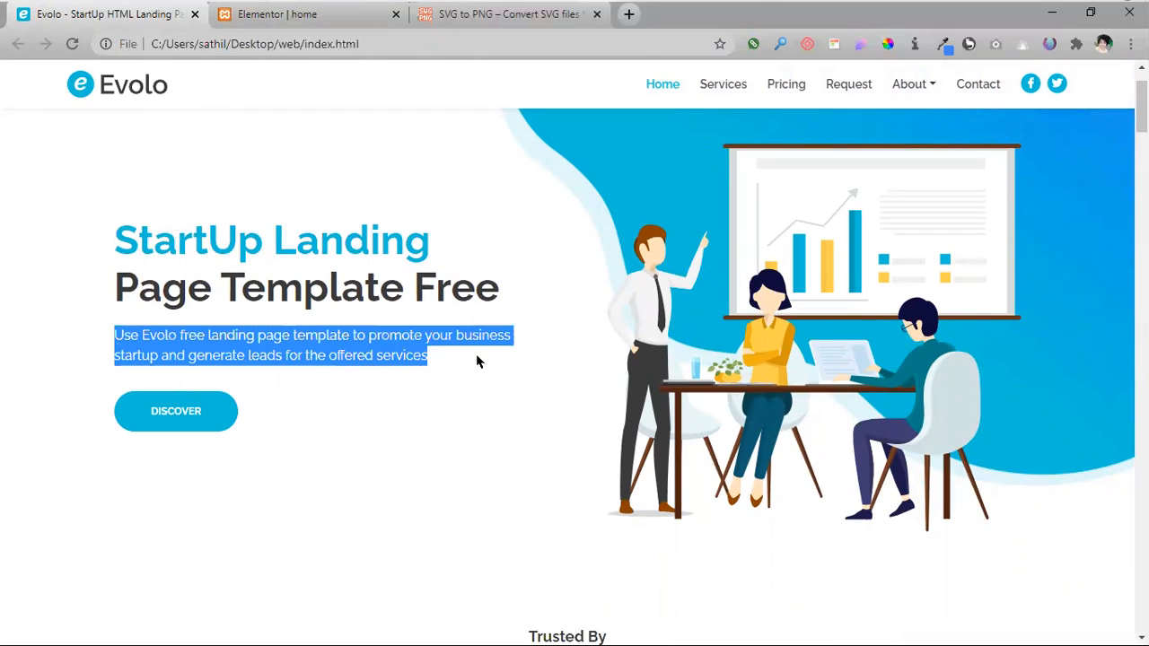
# - Replace the third heading's placeholder text in Elementor with the copied "Use Evolo free landing page template" description
pyautogui.click(341, 25)
pyautogui.click(325, 375)
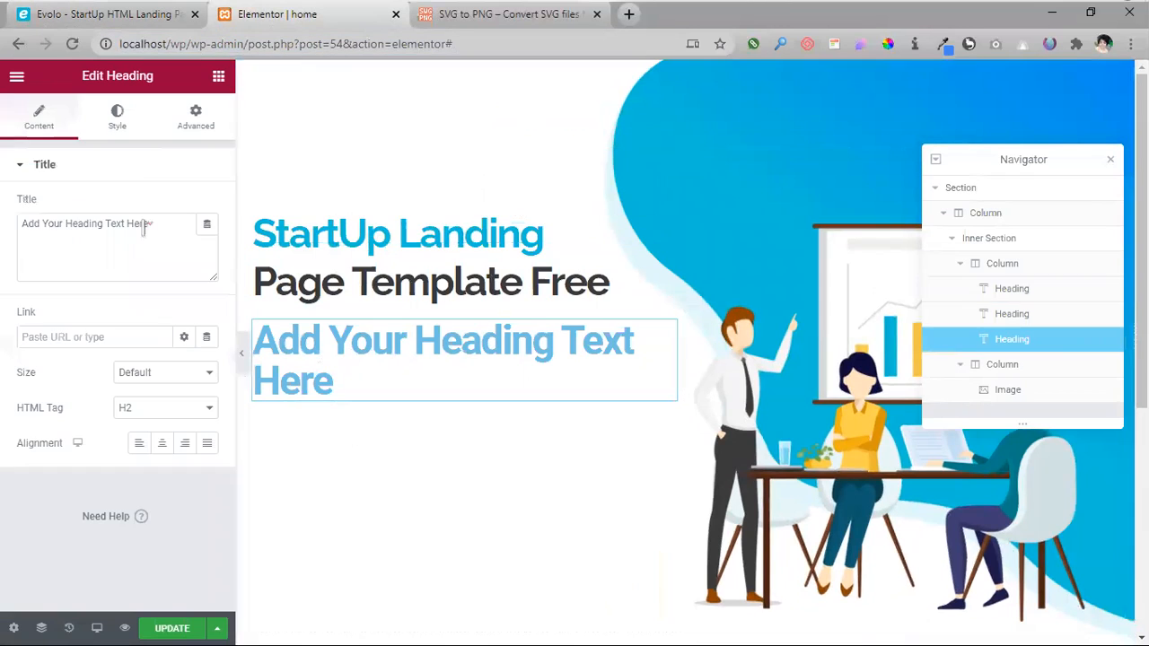
pyautogui.click(166, 225)
pyautogui.hotkey('ctrl', 'a')
pyautogui.hotkey('ctrl', 'v')
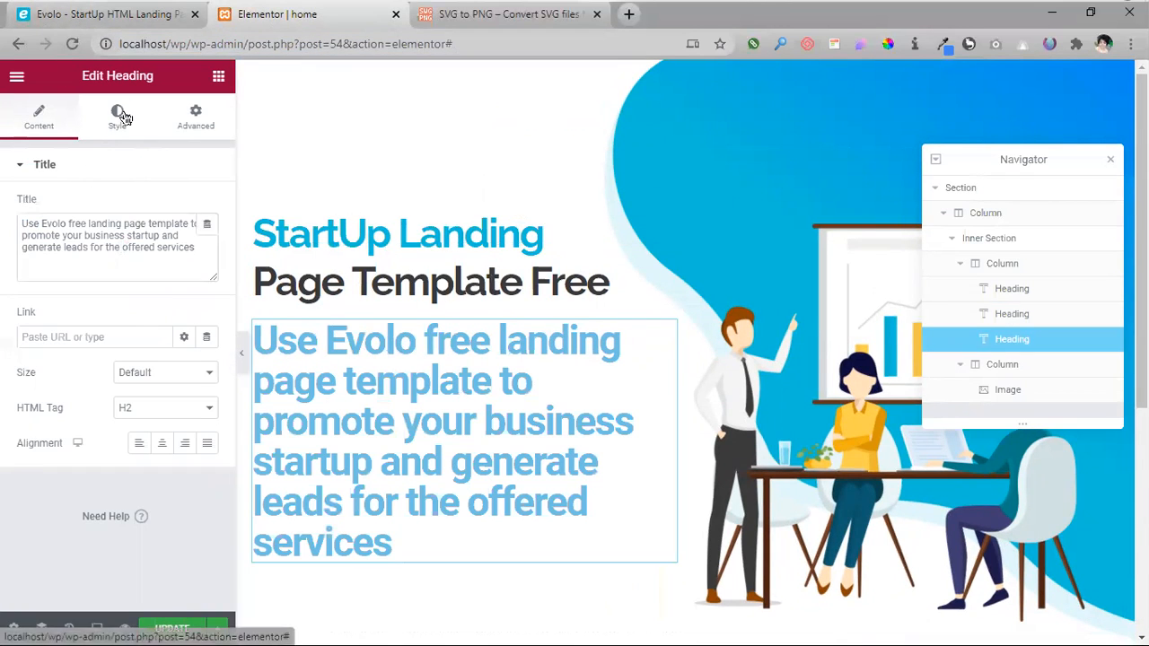
# - Set the description heading's font size to 16 px and its font family to Raleway
pyautogui.click(116, 116)
pyautogui.click(207, 240)
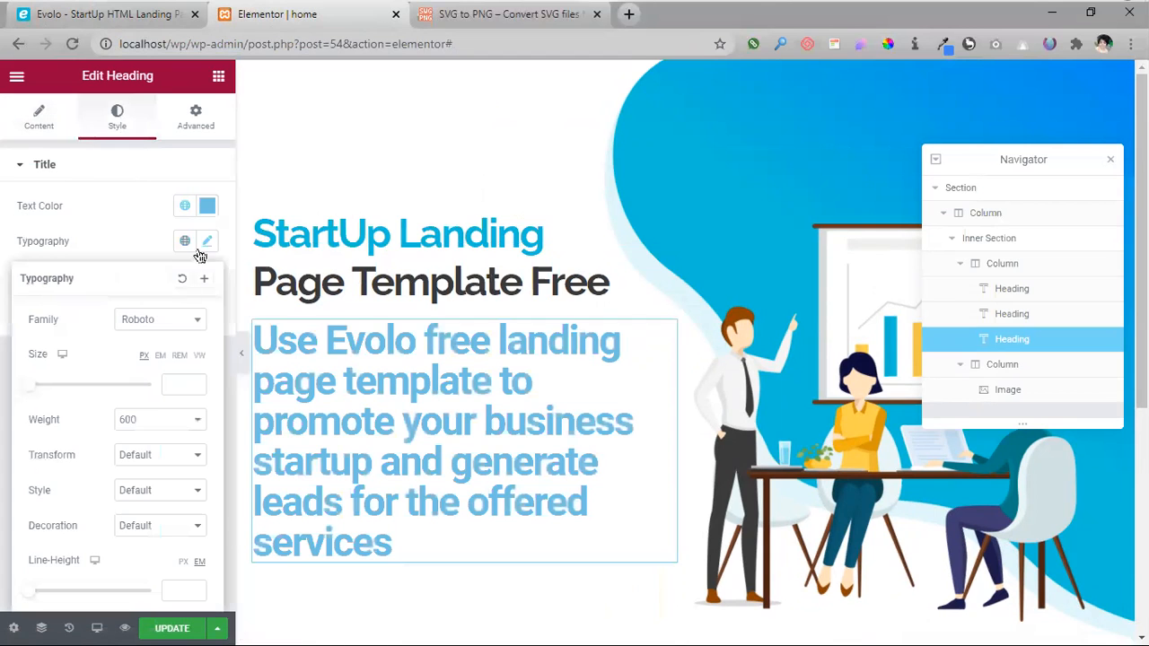
pyautogui.click(176, 384)
pyautogui.write('15')
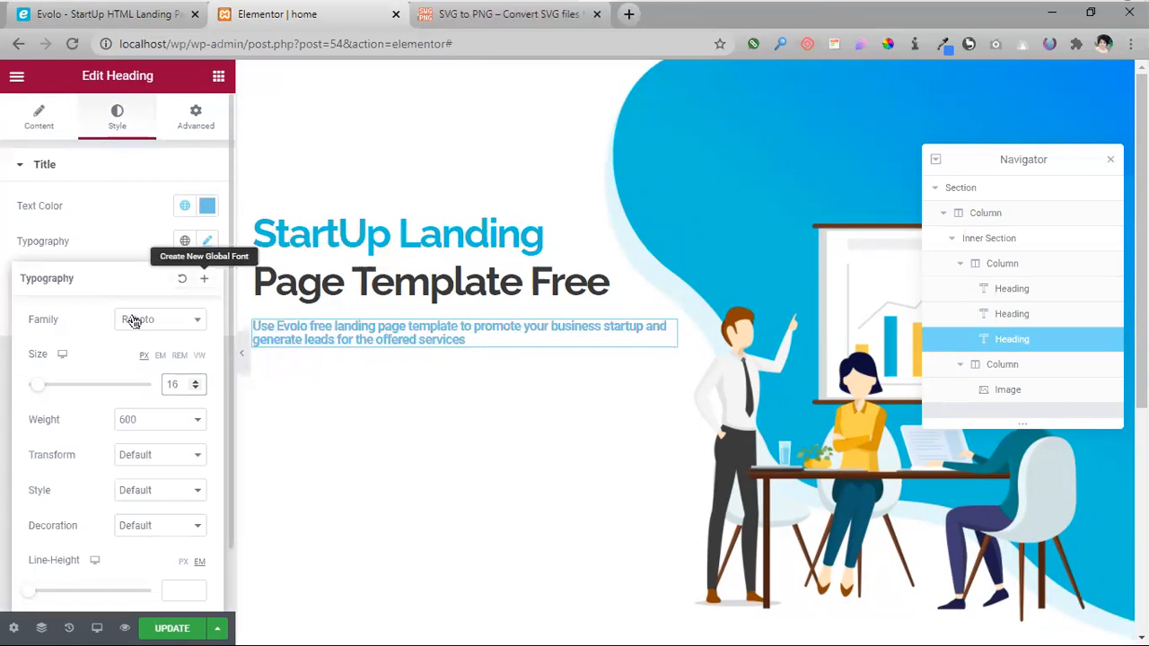
pyautogui.click(158, 321)
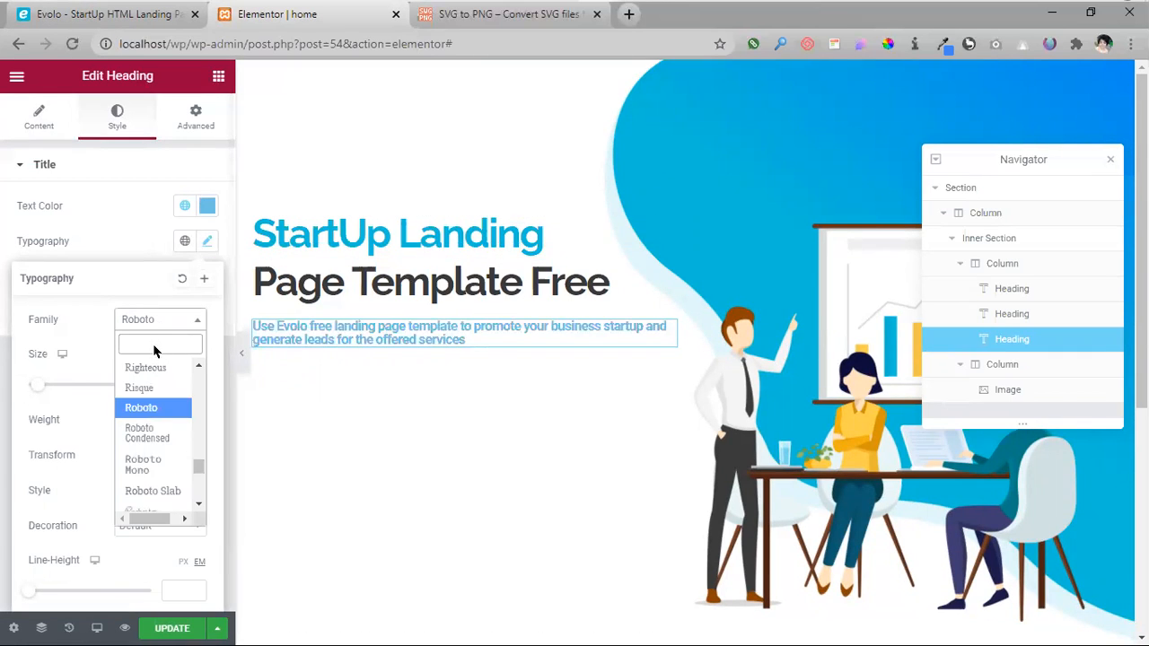
pyautogui.write('ralew')
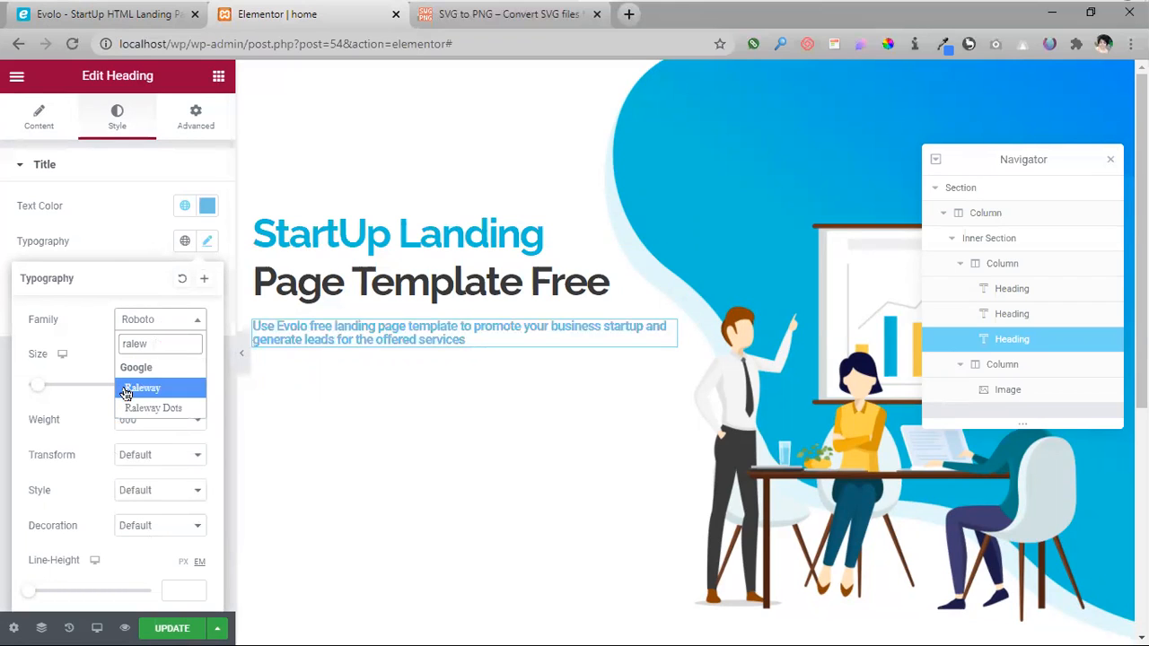
pyautogui.click(131, 396)
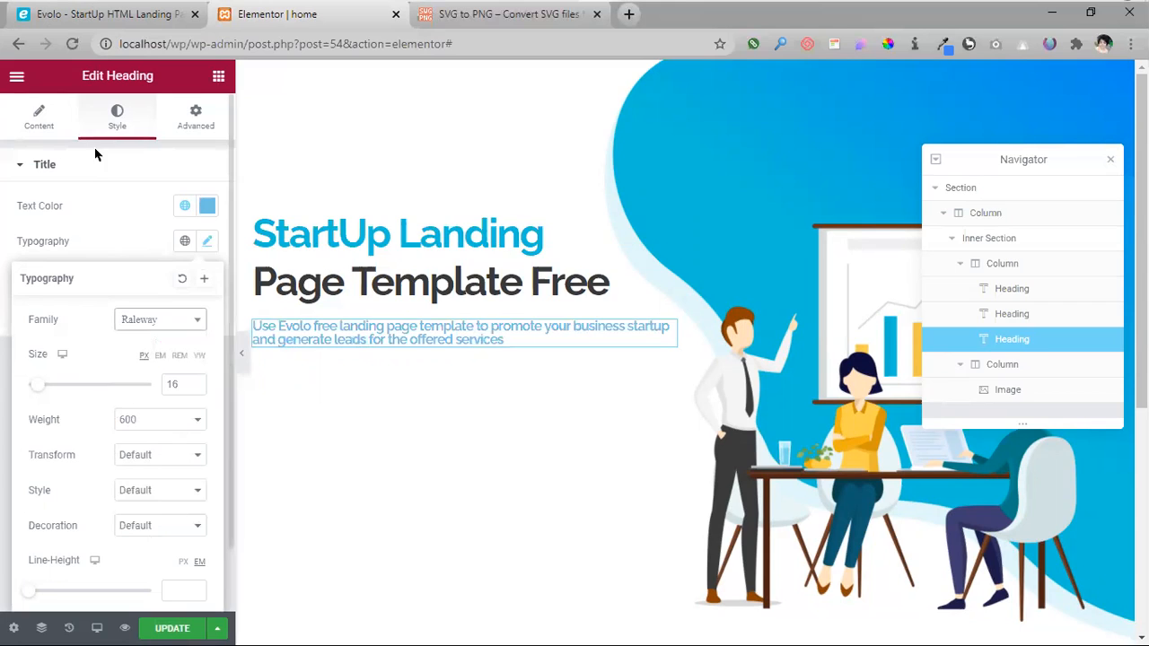
# - Inspect the CSS font and color properties of the description paragraph on the Evolo reference page
pyautogui.click(104, 15)
pyautogui.click(268, 355)
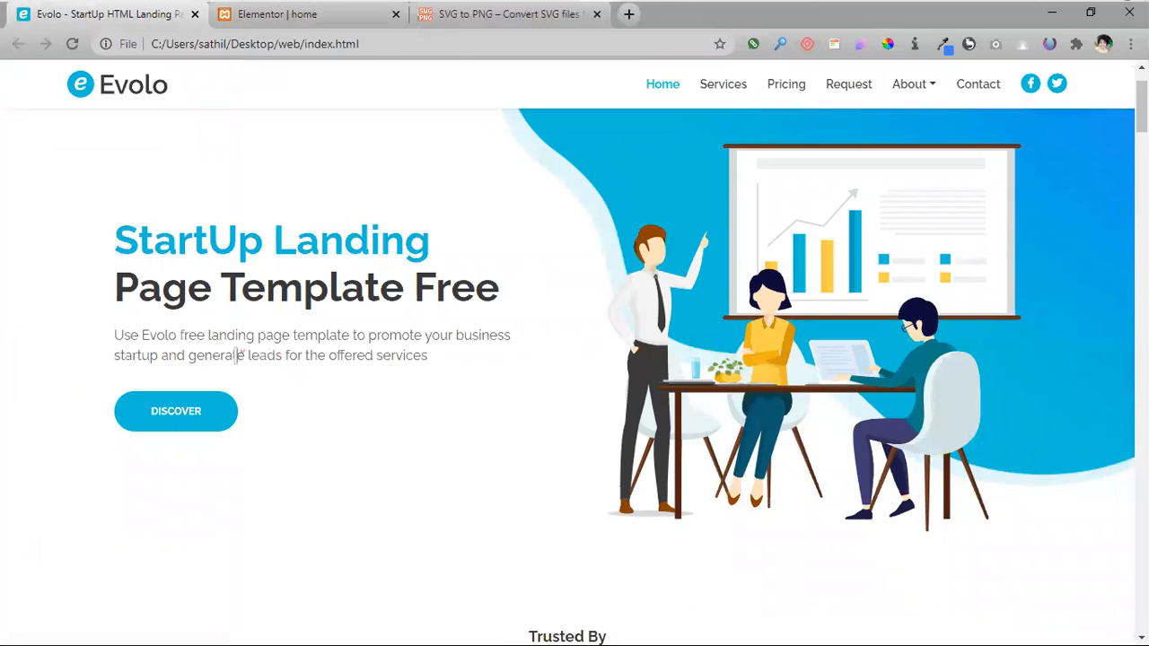
pyautogui.click(829, 45)
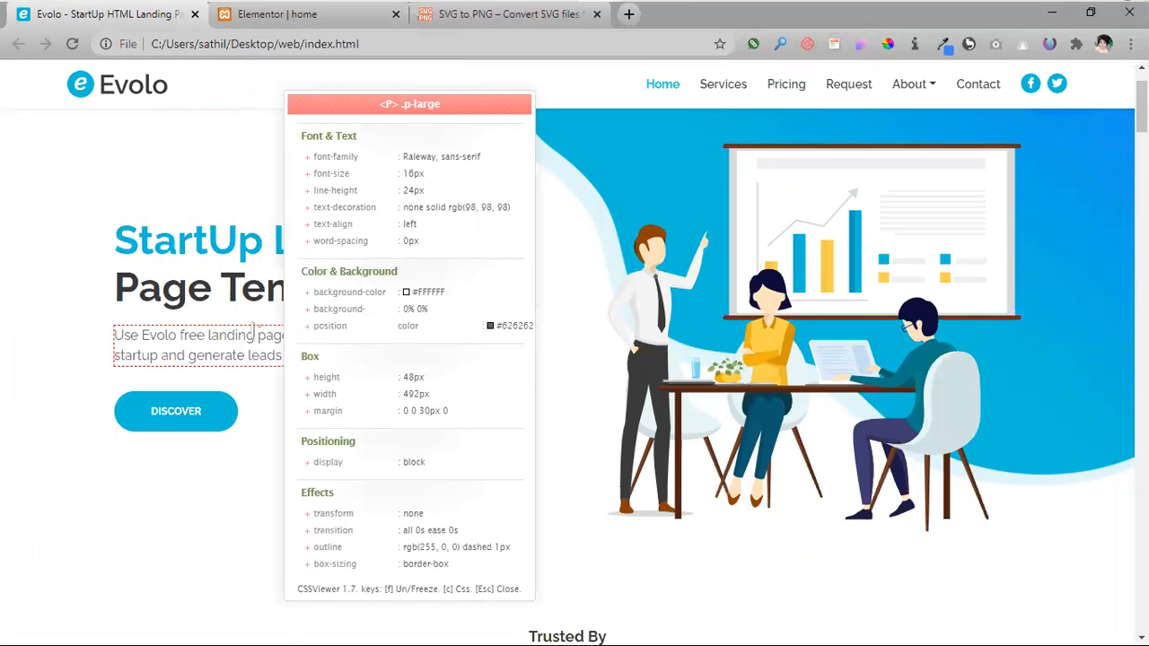
# - Set the text color of the description heading in Elementor to #626262
pyautogui.click(277, 14)
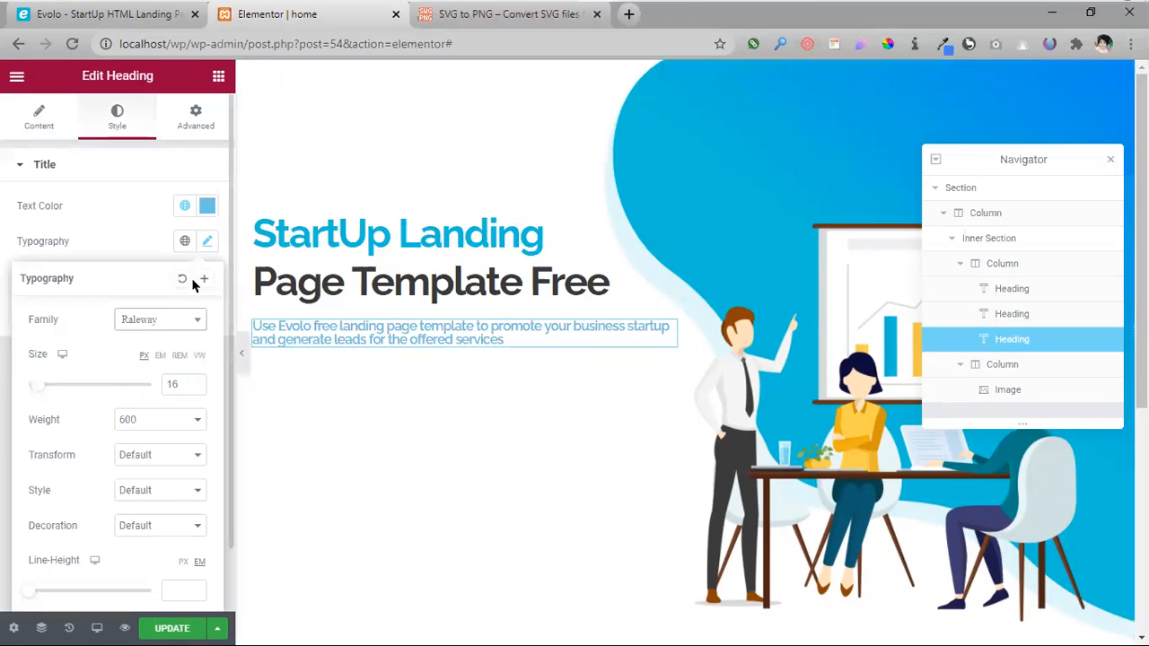
pyautogui.click(207, 207)
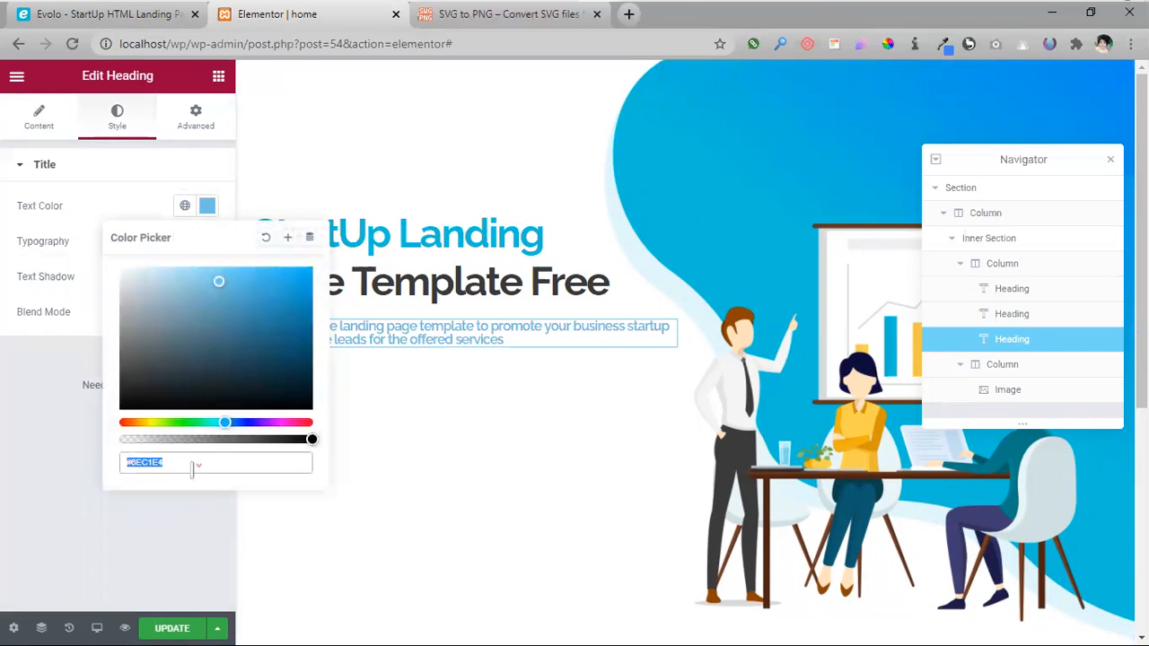
pyautogui.click(134, 464)
pyautogui.doubleClick(145, 468)
pyautogui.write('626262')
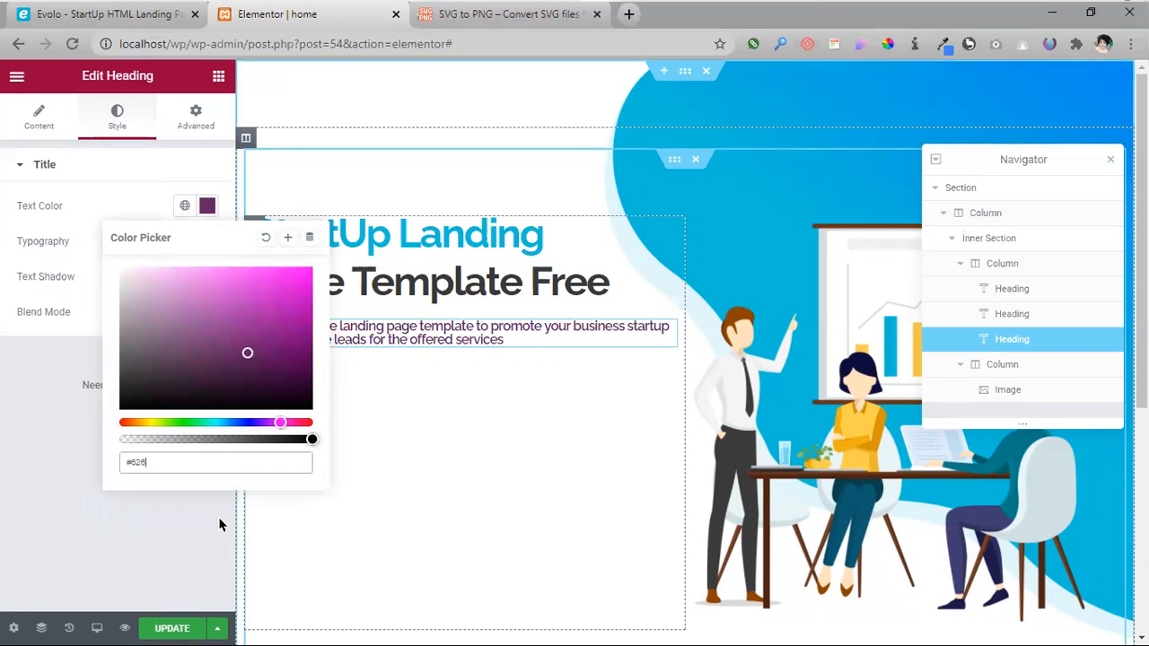
pyautogui.click(60, 552)
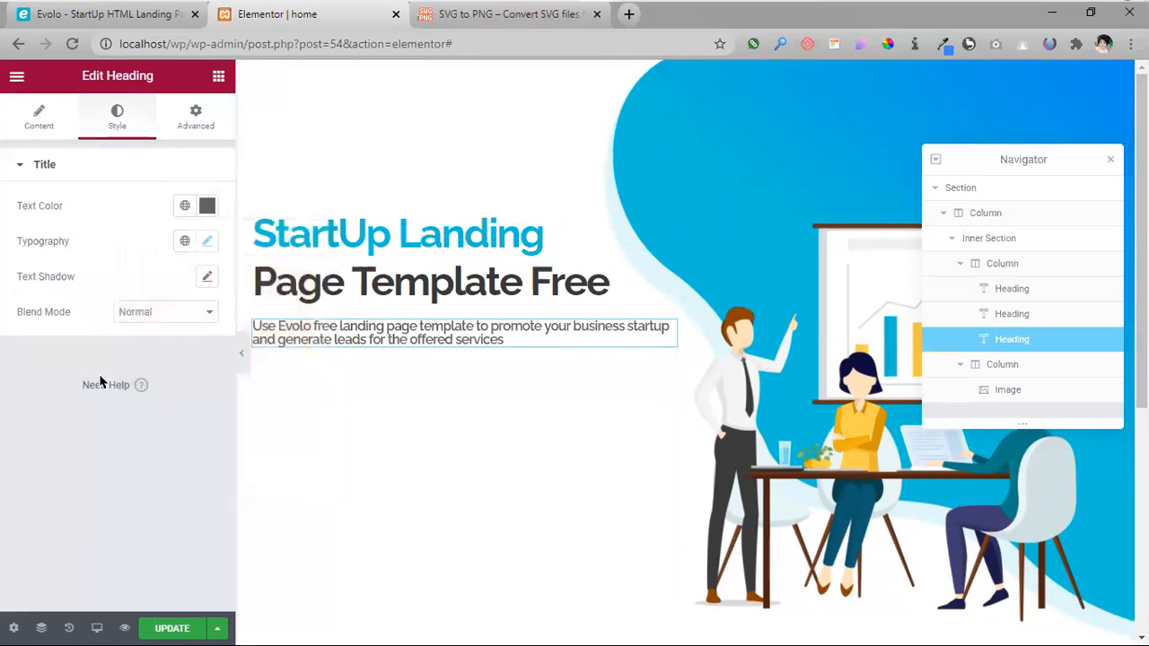
# - Check the font styling on the Evolo reference page and set the description heading's font weight to 400 in Elementor
pyautogui.click(209, 243)
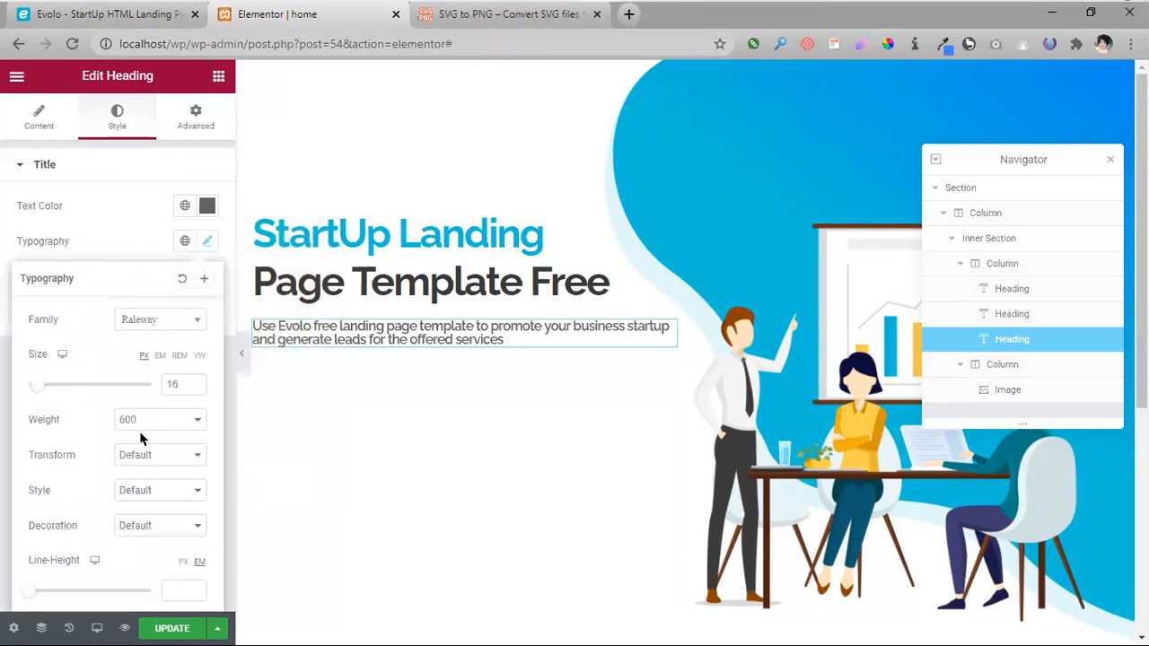
pyautogui.click(84, 19)
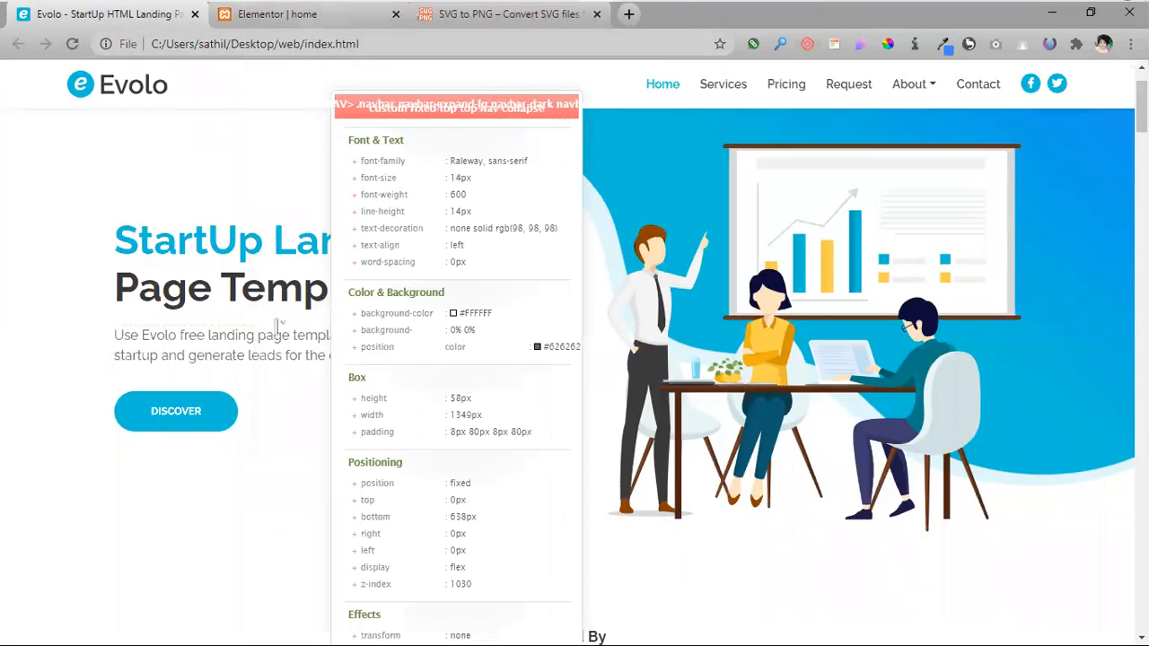
pyautogui.click(350, 14)
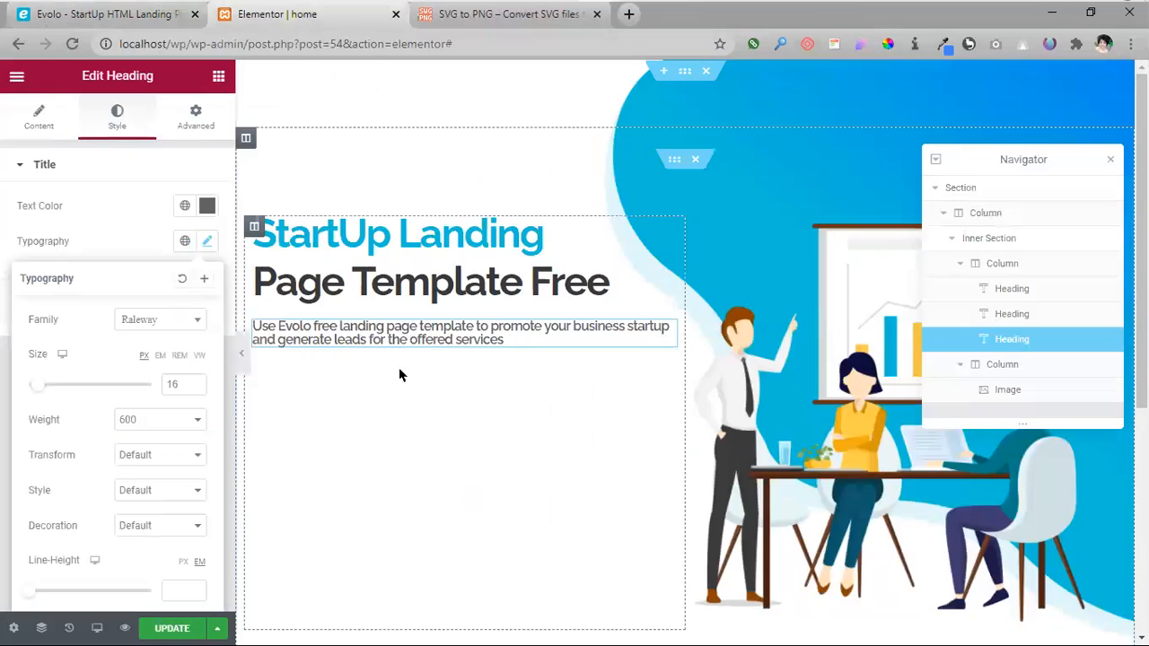
pyautogui.click(140, 422)
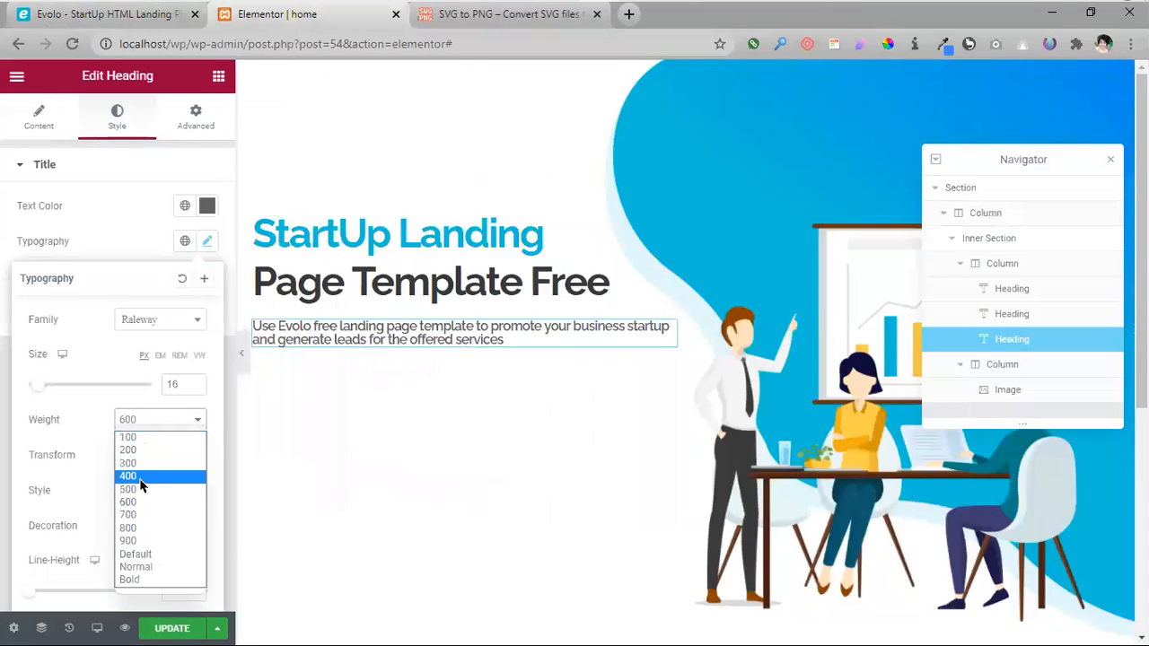
pyautogui.click(144, 478)
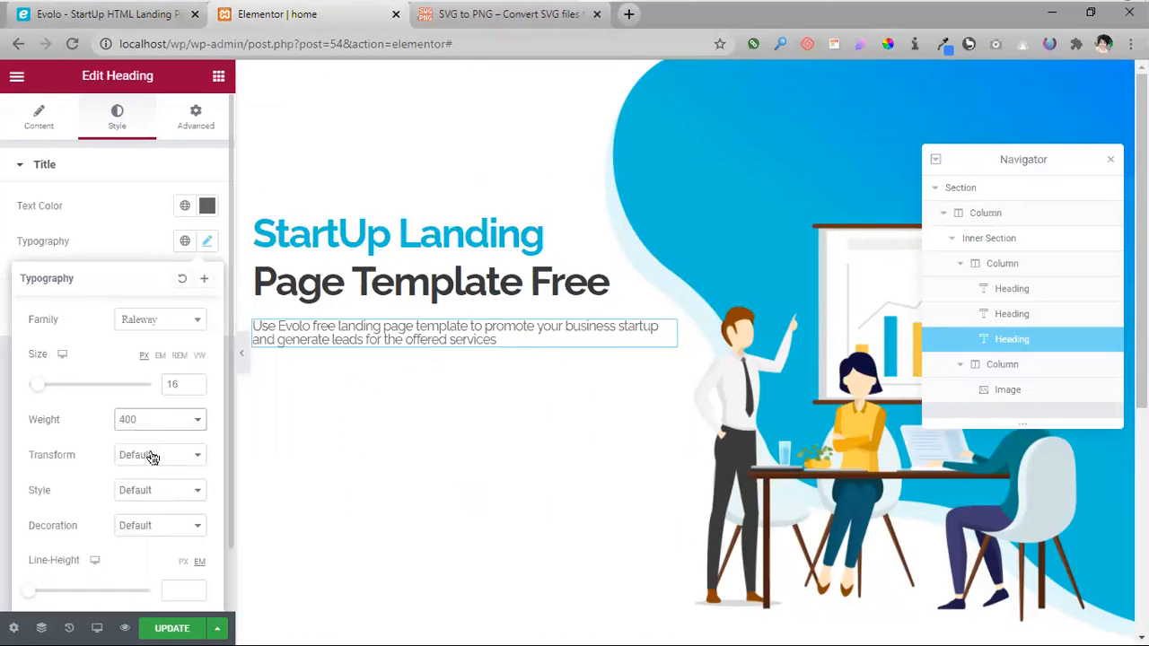
pyautogui.click(169, 420)
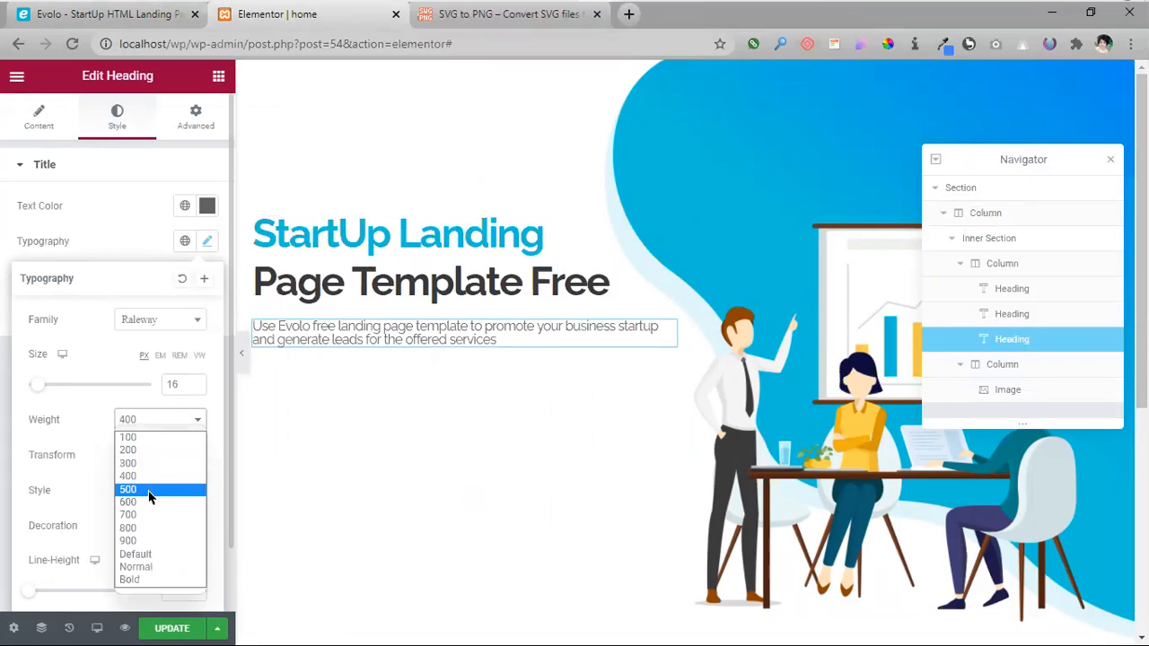
pyautogui.click(150, 490)
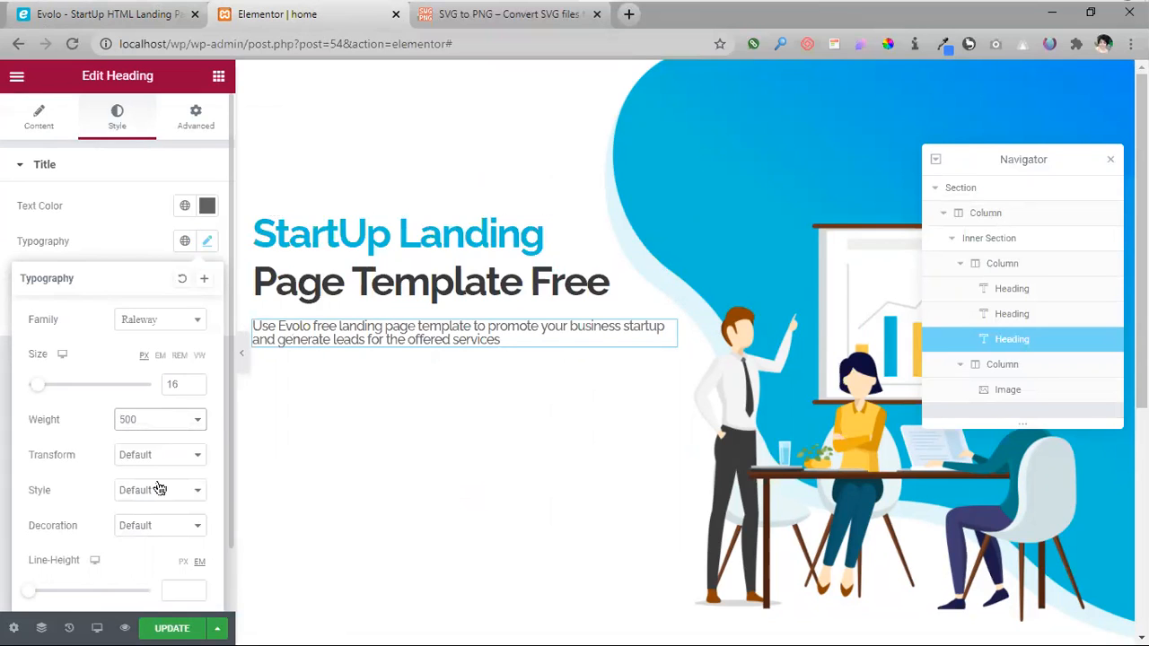
pyautogui.click(164, 423)
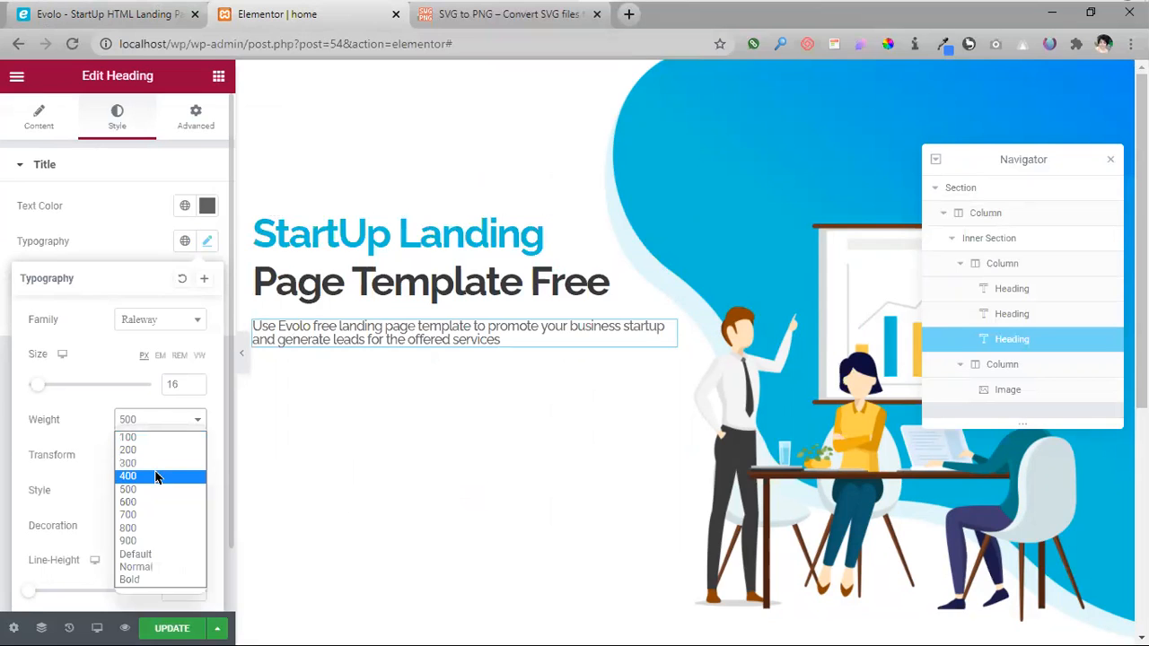
pyautogui.click(157, 476)
# - Set the description heading's line height to 24 px
pyautogui.scroll(-1, 159, 485)
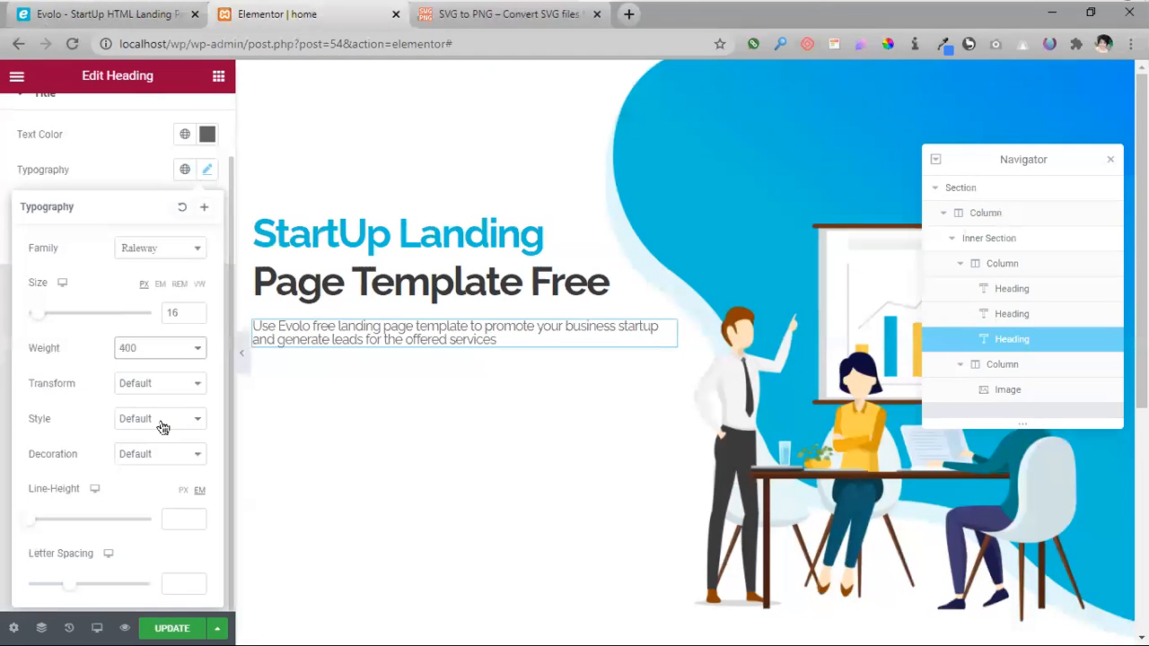
pyautogui.click(167, 519)
pyautogui.click(187, 491)
pyautogui.click(176, 518)
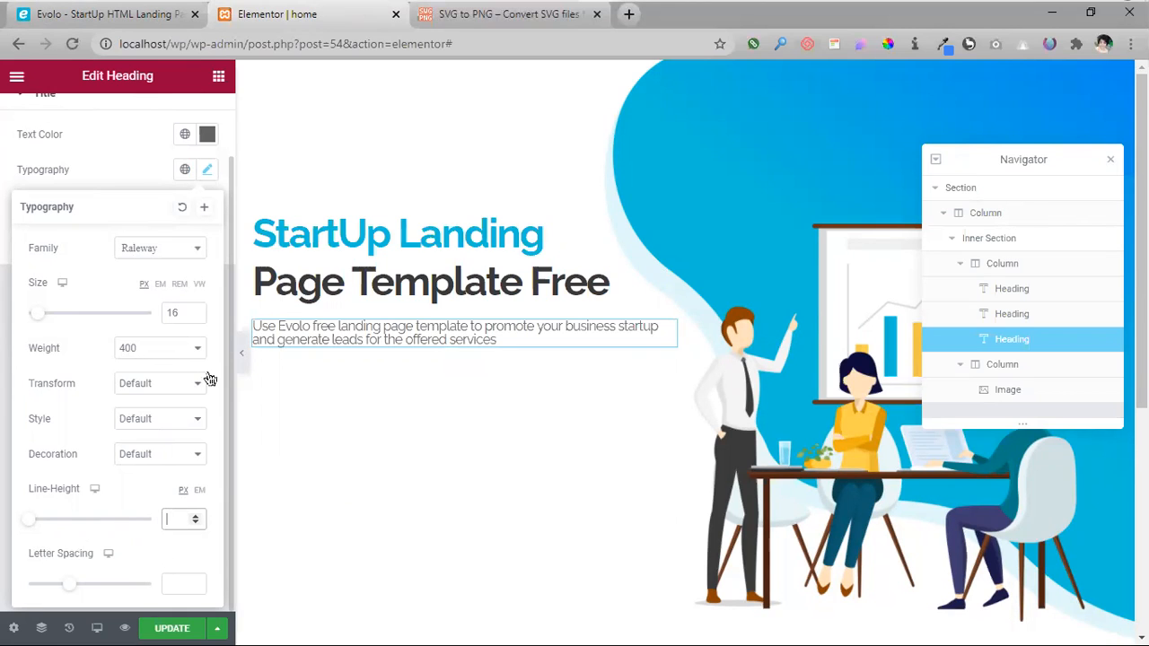
pyautogui.write('24')
pyautogui.press('BackSpace')
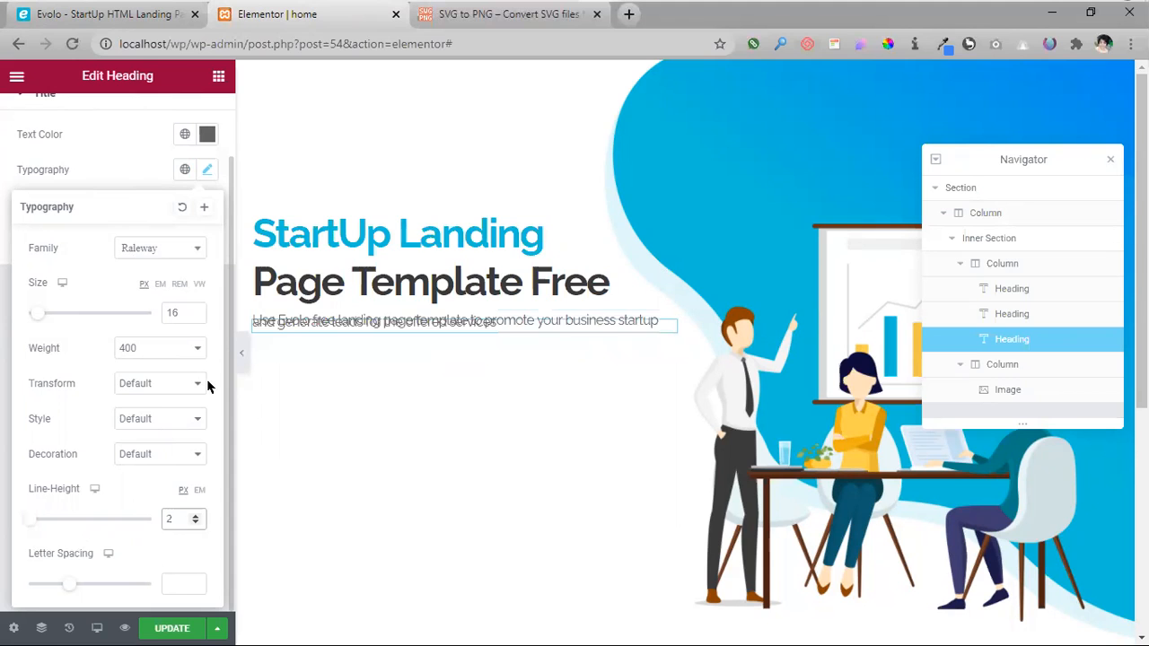
pyautogui.write('4')
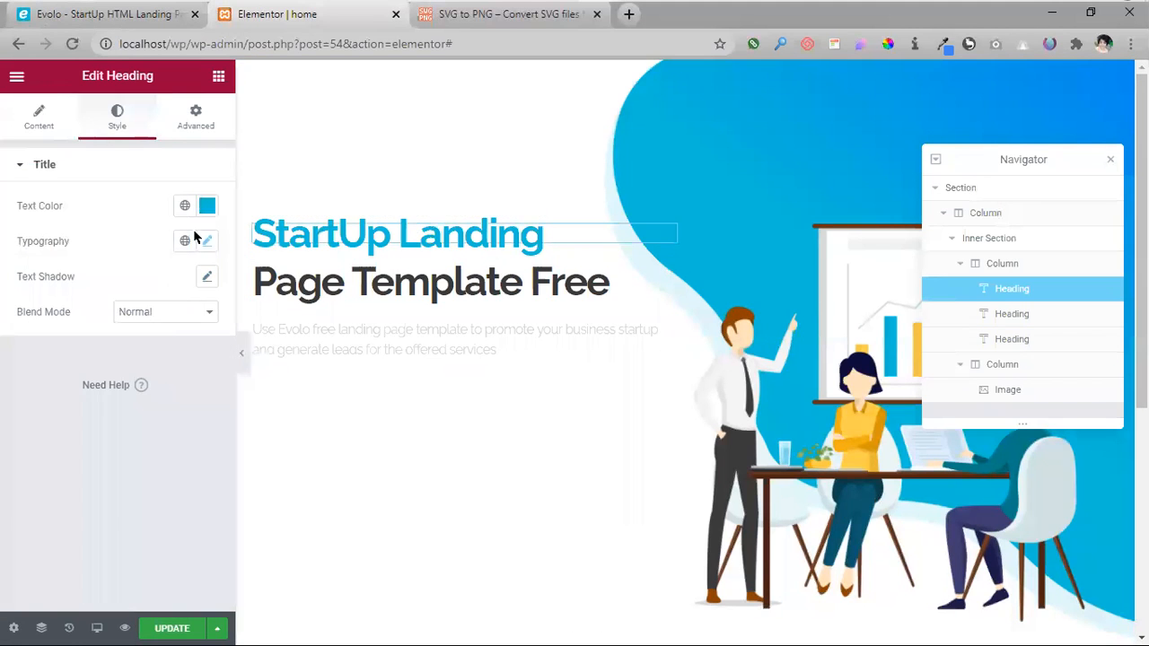
# - Set the line height of the "StartUp Landing" and "Page Template Free" headings to 56 px and preview the section without the editing panel
pyautogui.click(206, 240)
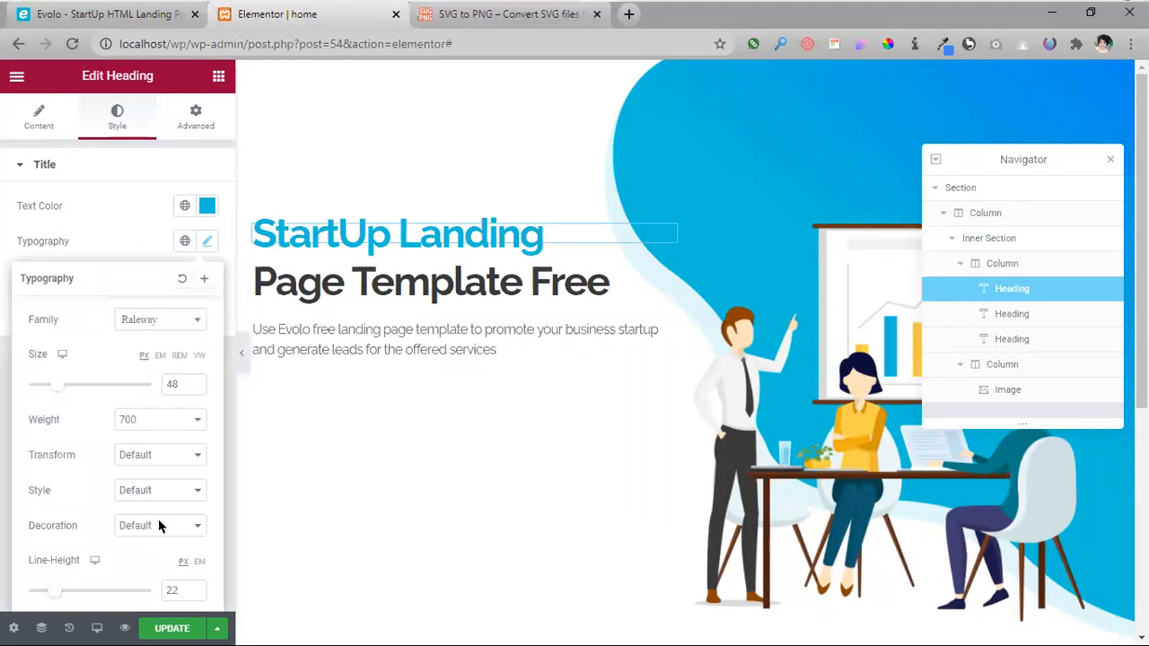
pyautogui.doubleClick(172, 590)
pyautogui.write('56')
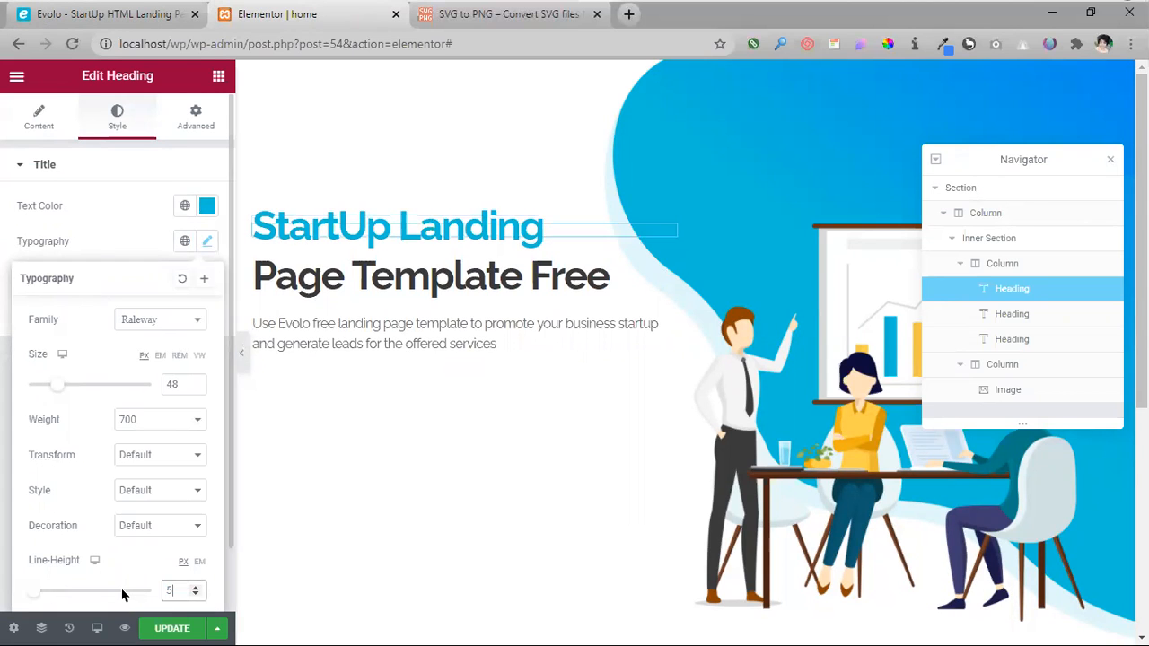
pyautogui.click(453, 301)
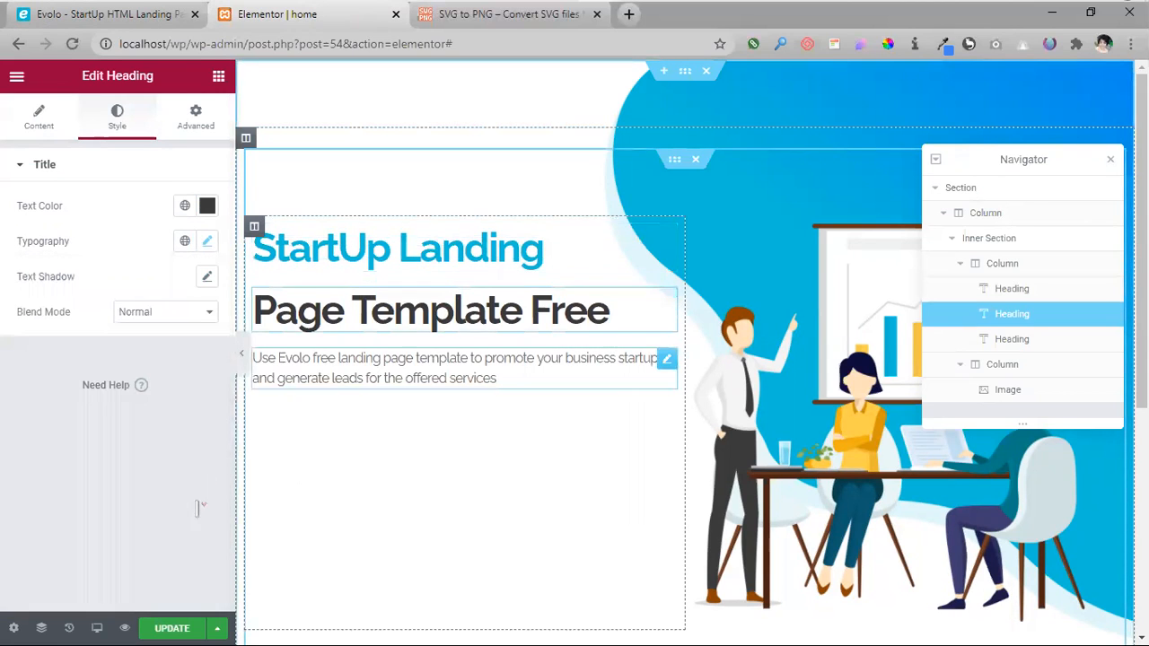
pyautogui.click(206, 240)
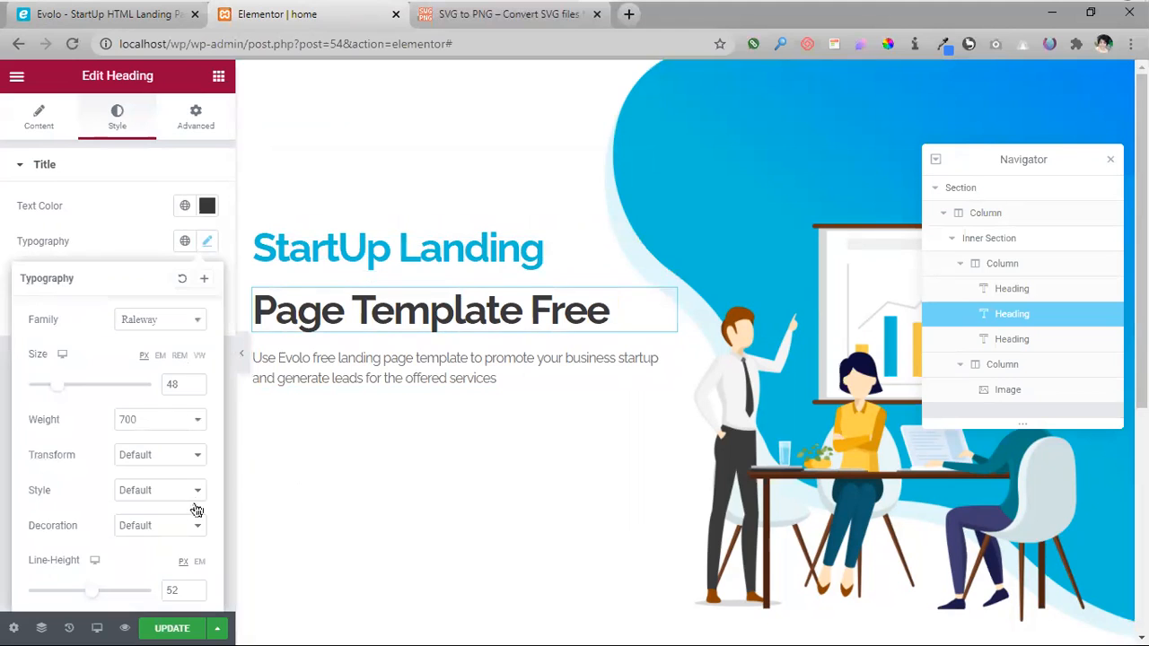
pyautogui.scroll(-2, 184, 513)
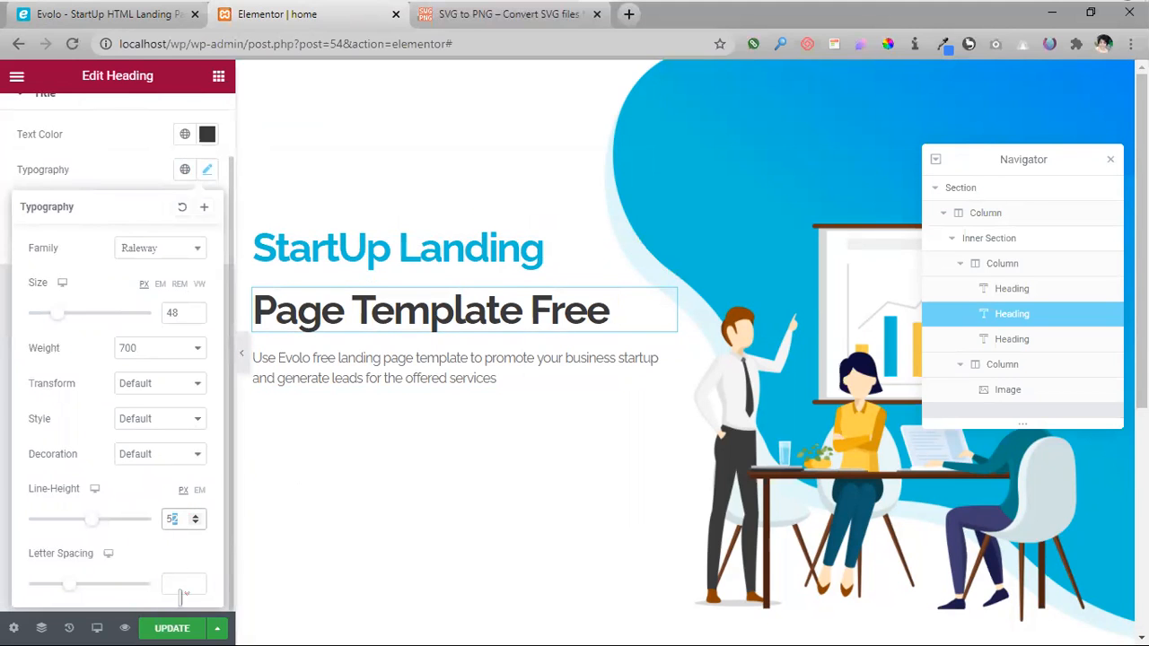
pyautogui.write('6')
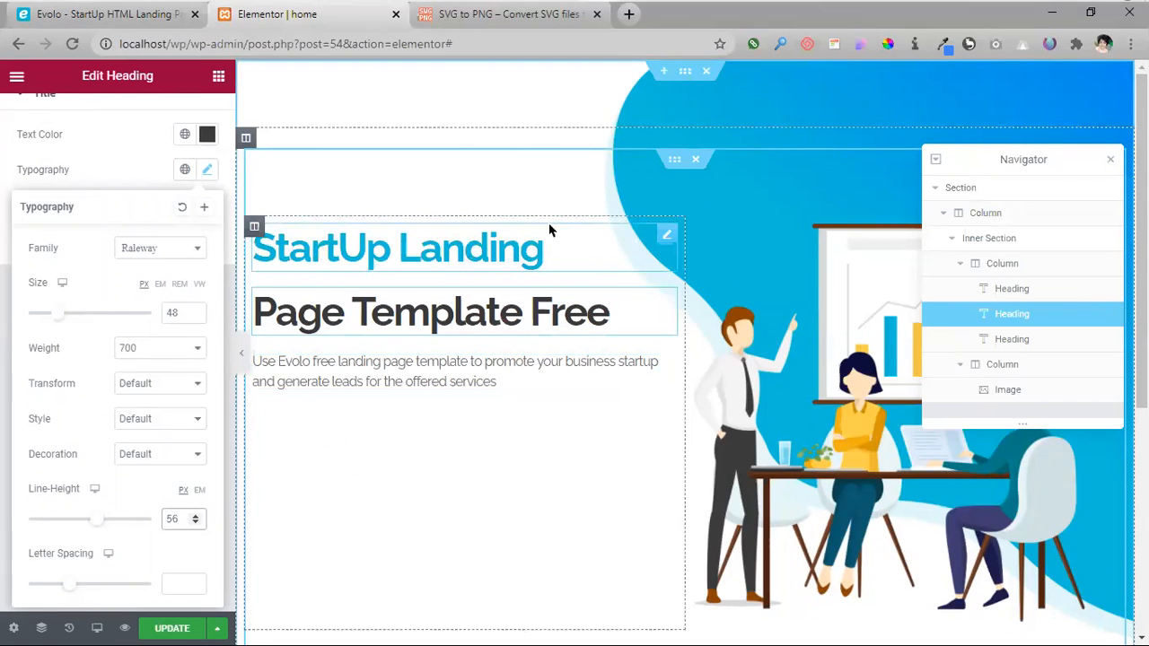
pyautogui.click(242, 354)
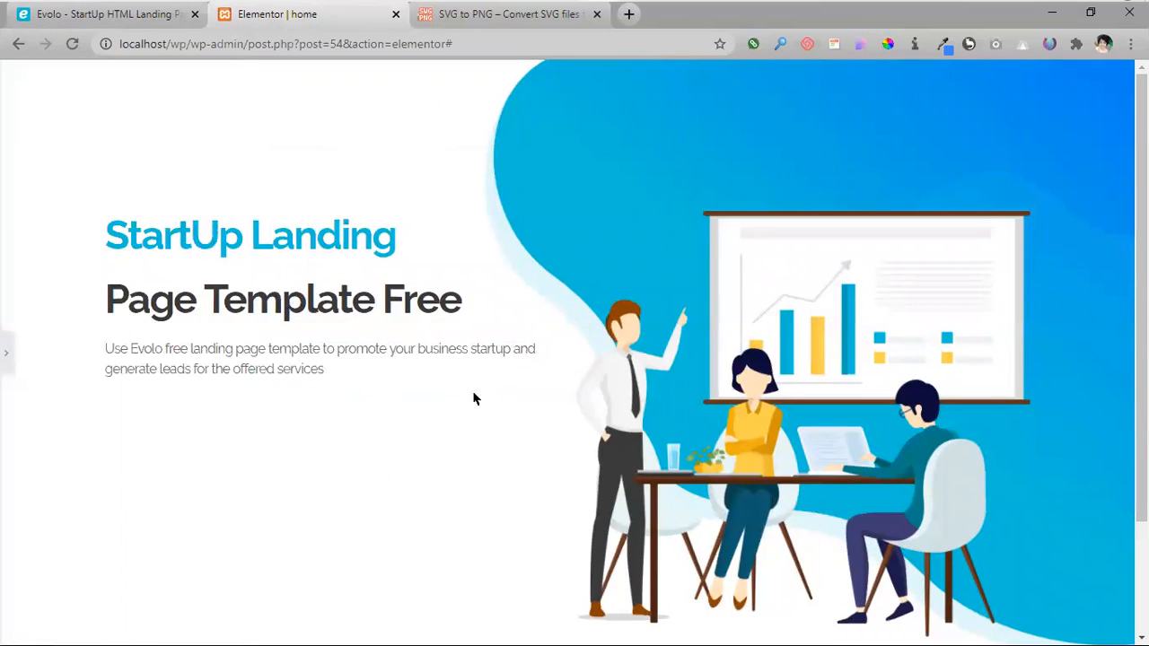
pyautogui.click(4, 353)
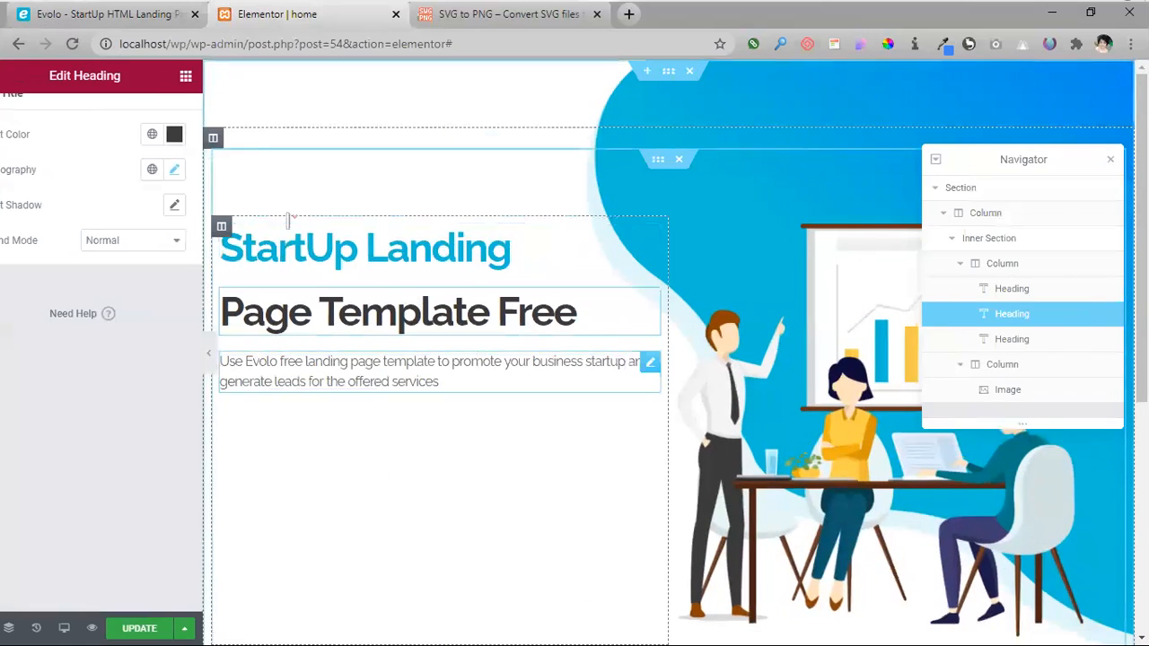
# - Set the vertical alignment of the inner section's text column to Middle and preview the hero layout
pyautogui.click(666, 167)
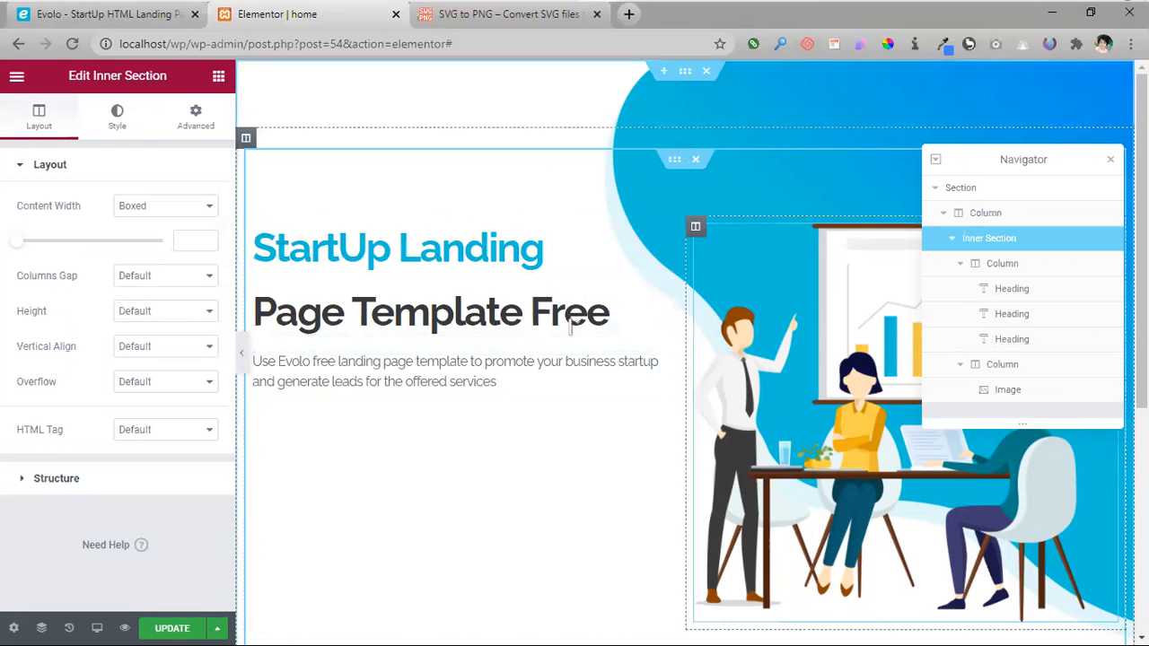
pyautogui.click(253, 229)
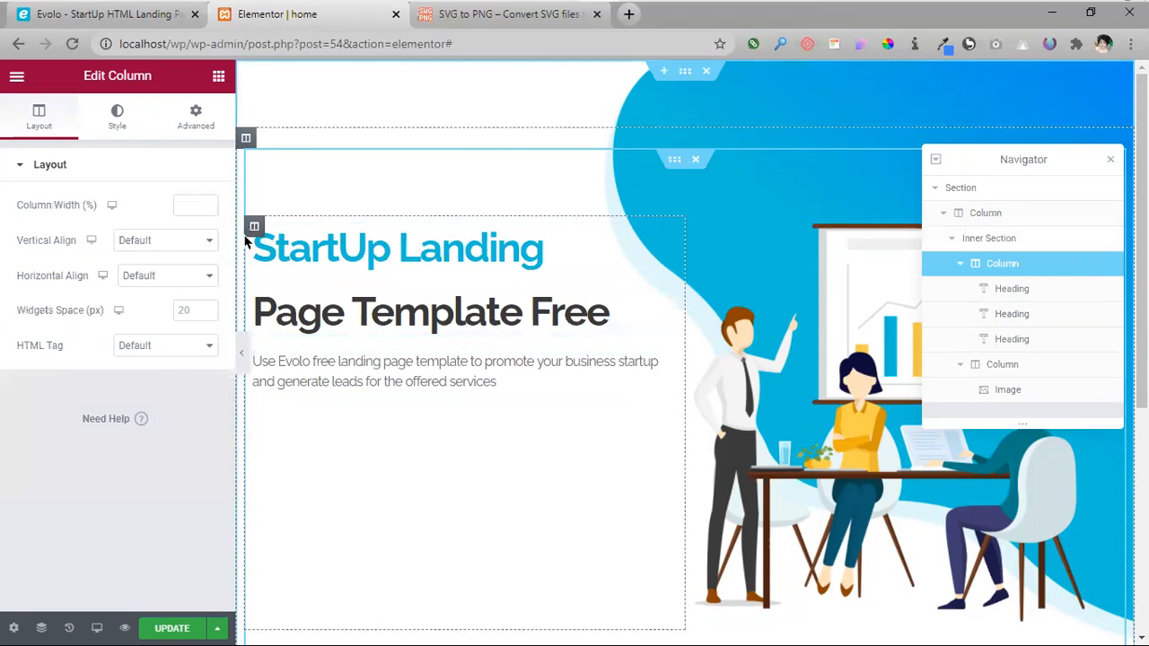
pyautogui.click(166, 242)
pyautogui.click(145, 285)
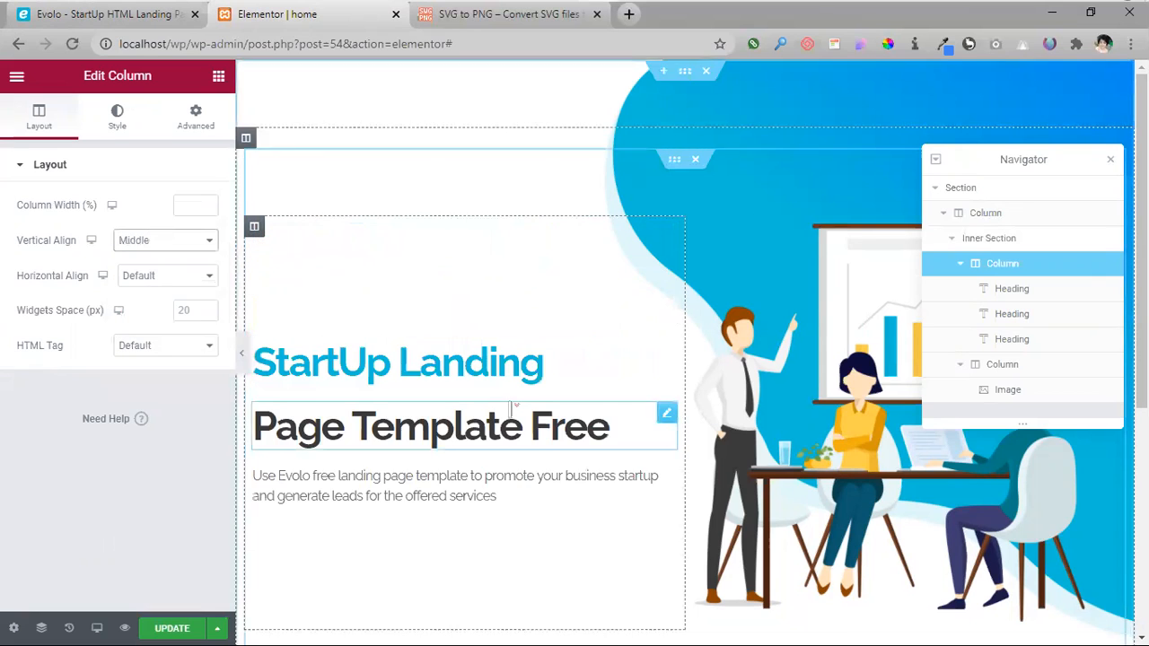
pyautogui.scroll(1, 496, 386)
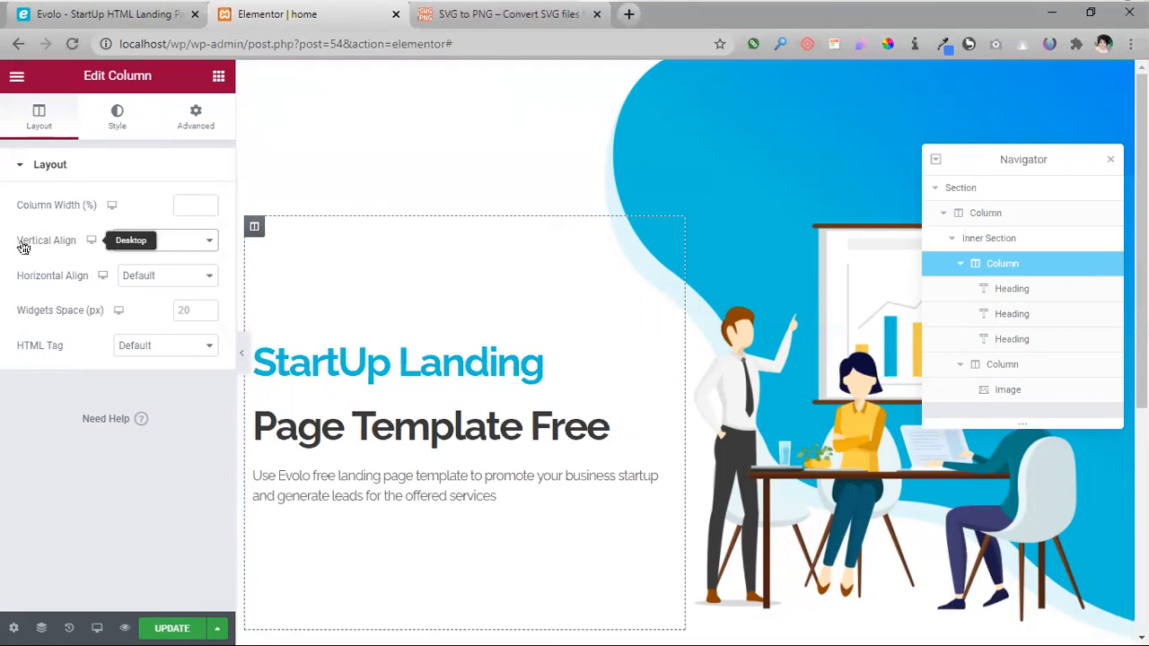
pyautogui.moveTo(78, 243); pyautogui.dragTo(69, 243)
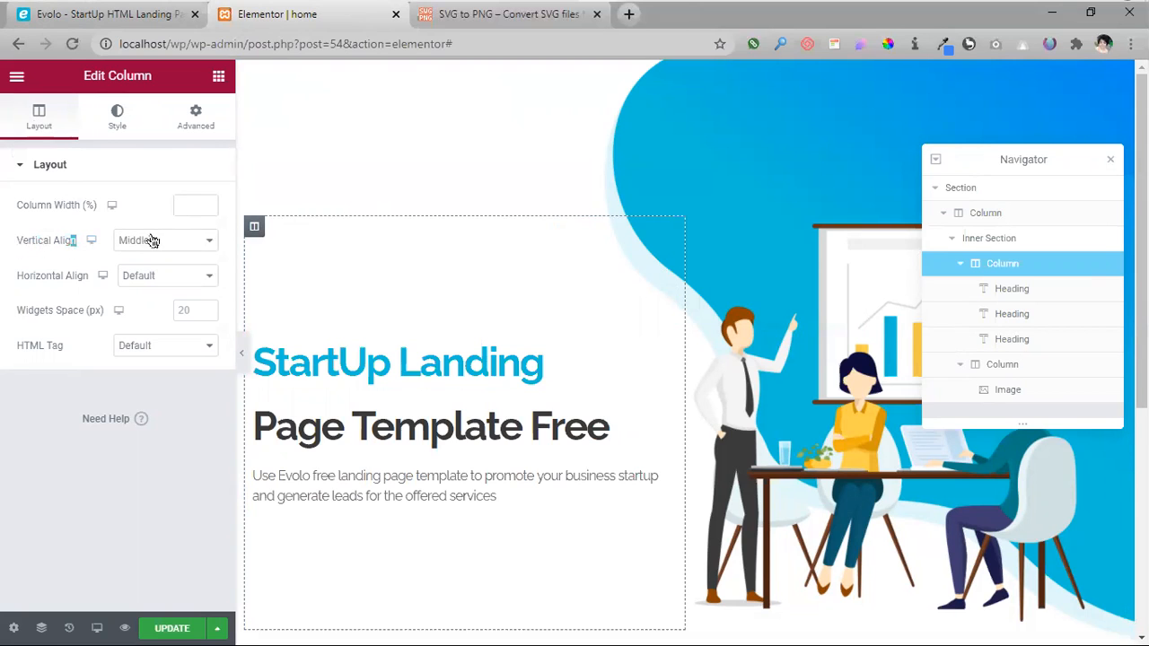
pyautogui.click(244, 352)
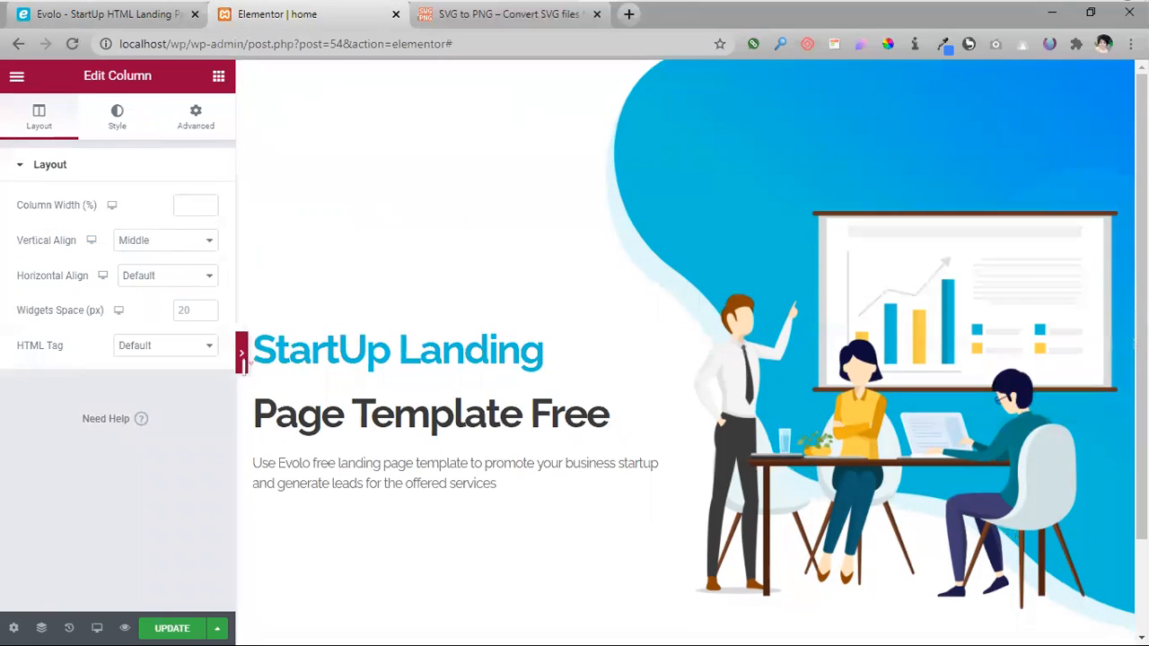
pyautogui.scroll(-2, 439, 439)
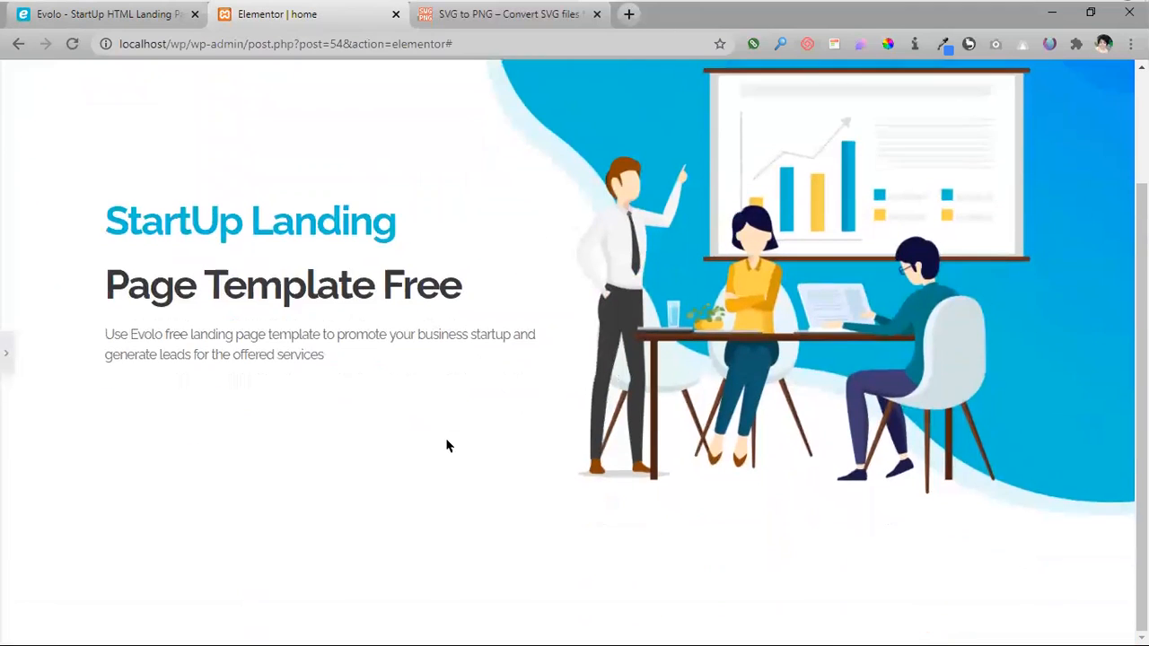
pyautogui.click(7, 366)
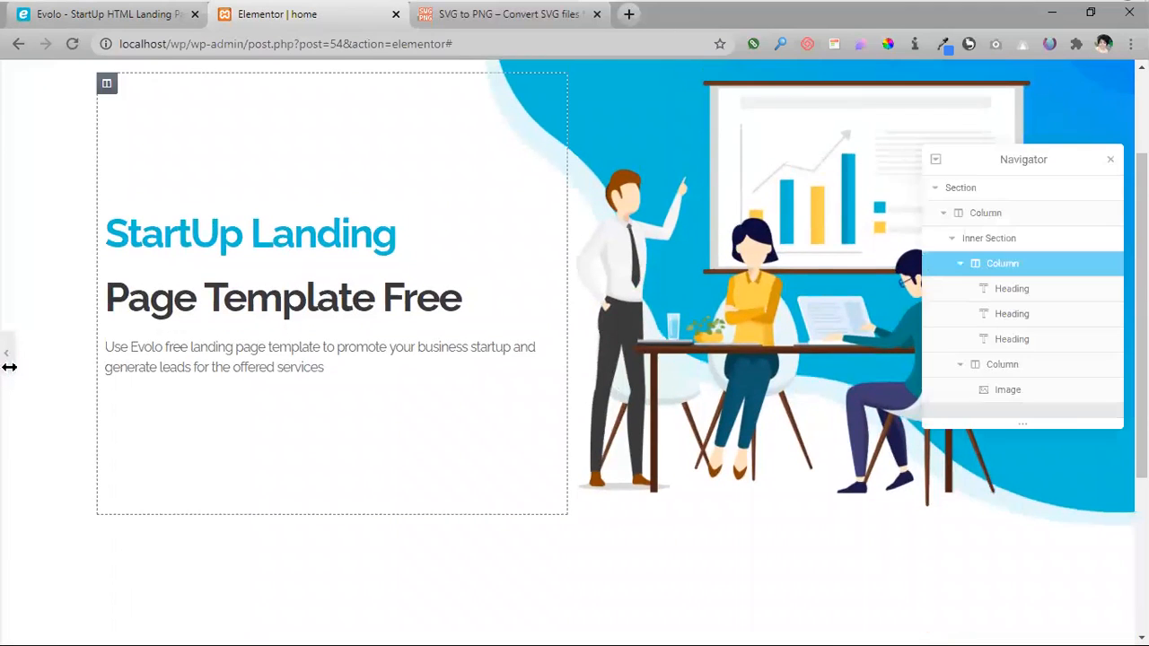
# - Inspect the Discover button's CSS on the Evolo reference page and add a Creative Button widget below the description heading in Elementor
pyautogui.click(97, 20)
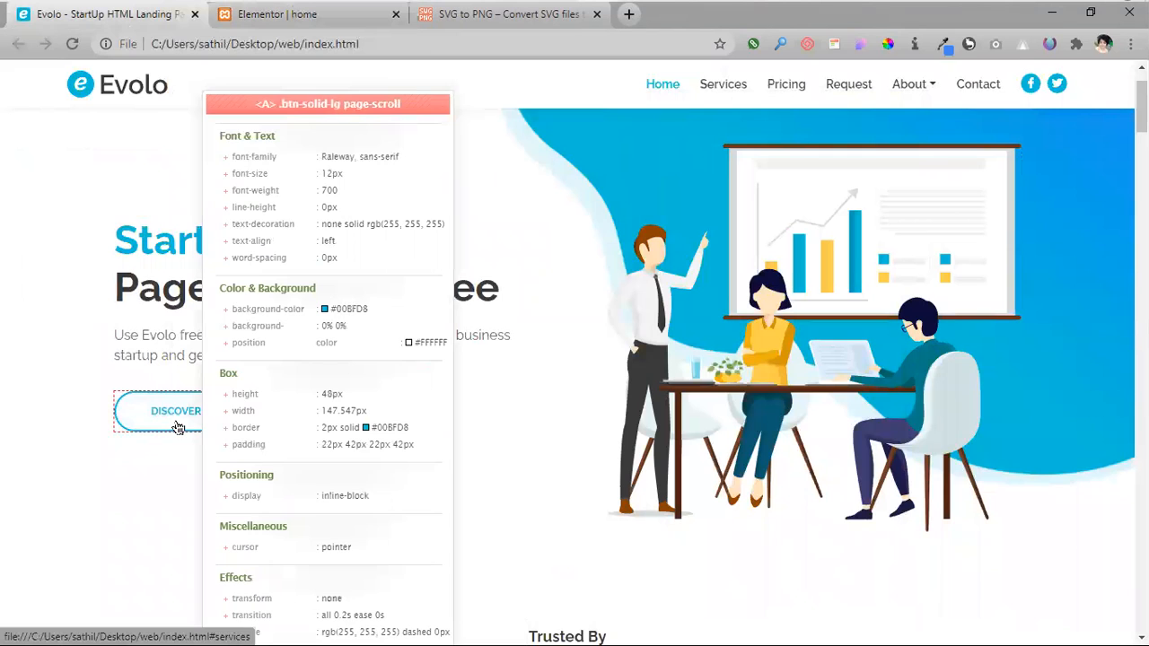
pyautogui.click(308, 20)
pyautogui.click(221, 82)
pyautogui.scroll(-1, 130, 301)
pyautogui.scroll(1, 130, 301)
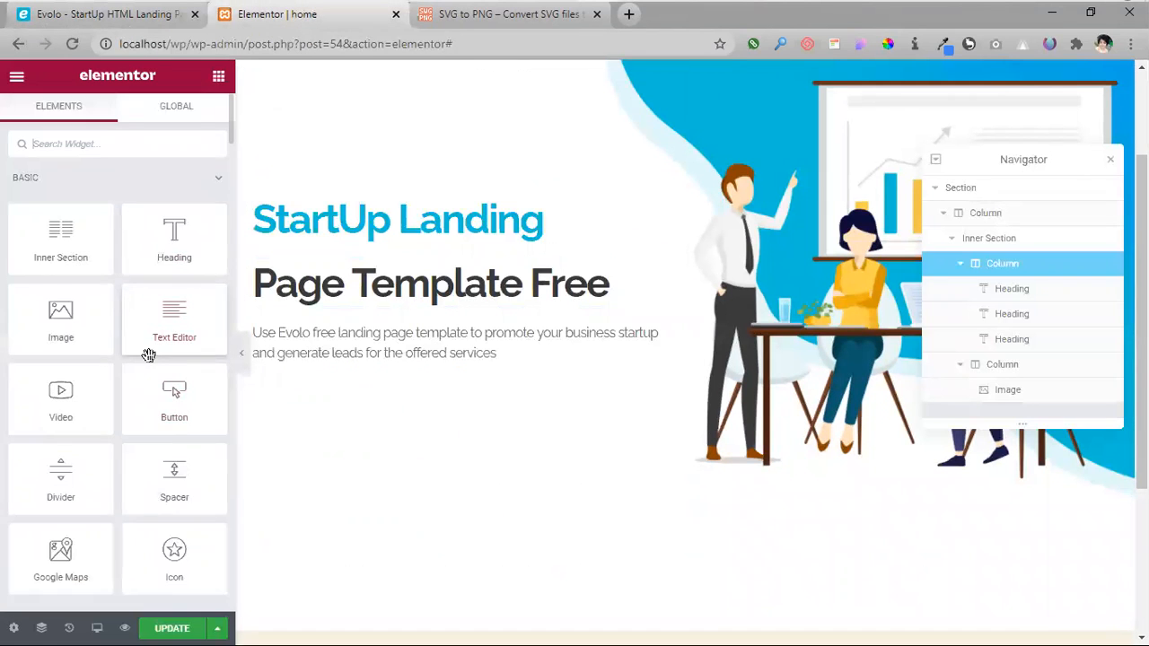
pyautogui.click(61, 144)
pyautogui.write('button')
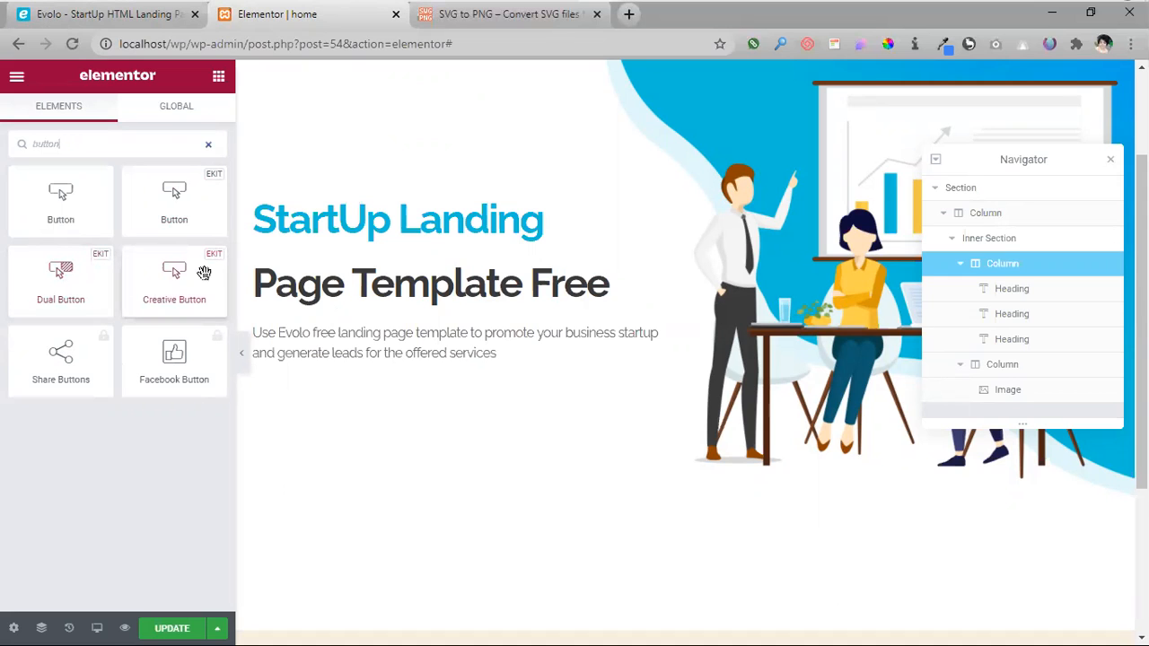
pyautogui.moveTo(166, 287); pyautogui.dragTo(372, 371)
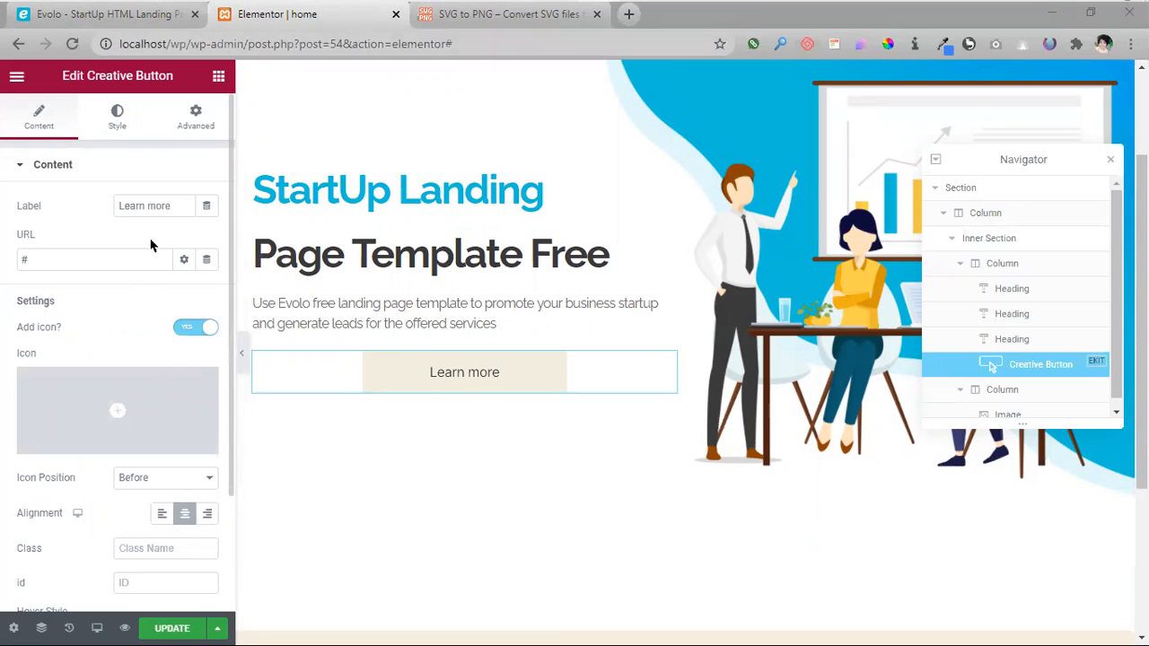
# - Left-align the Creative Button and compare it with the Discover button on the Evolo reference page
pyautogui.scroll(-2, 161, 422)
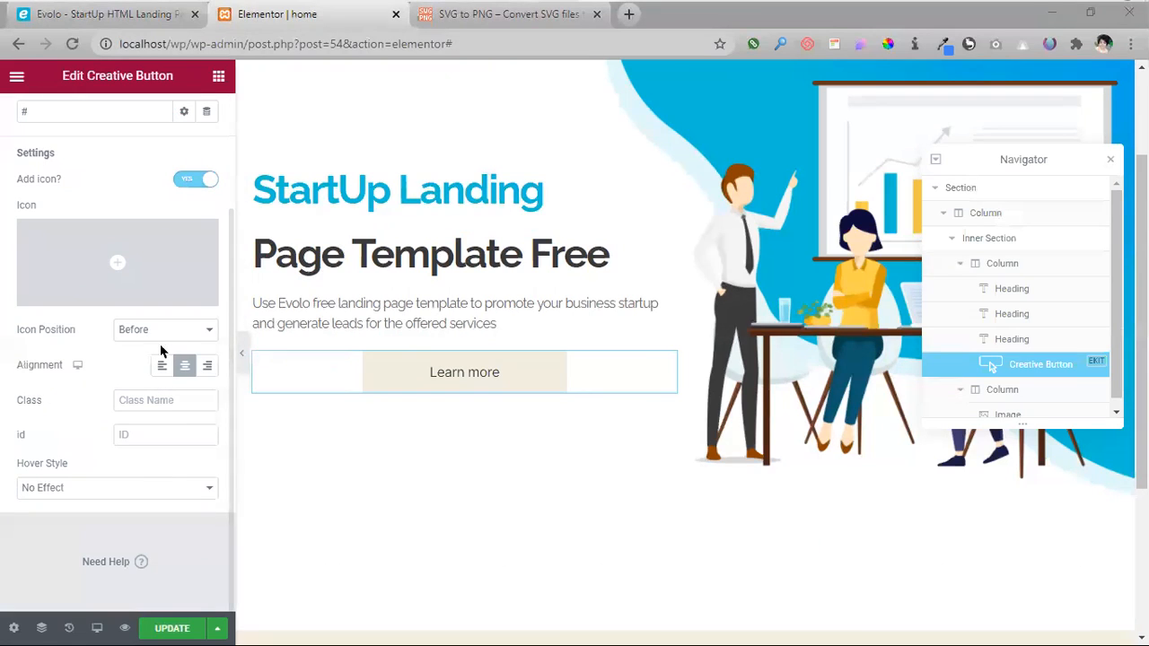
pyautogui.click(112, 18)
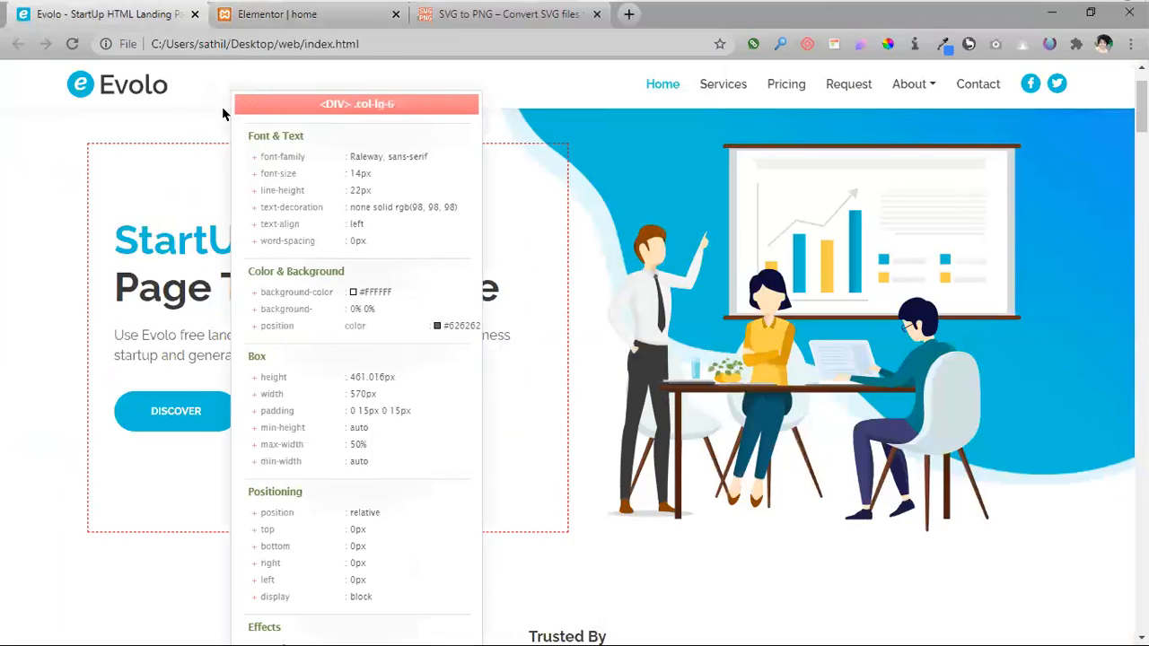
pyautogui.click(252, 41)
pyautogui.click(273, 16)
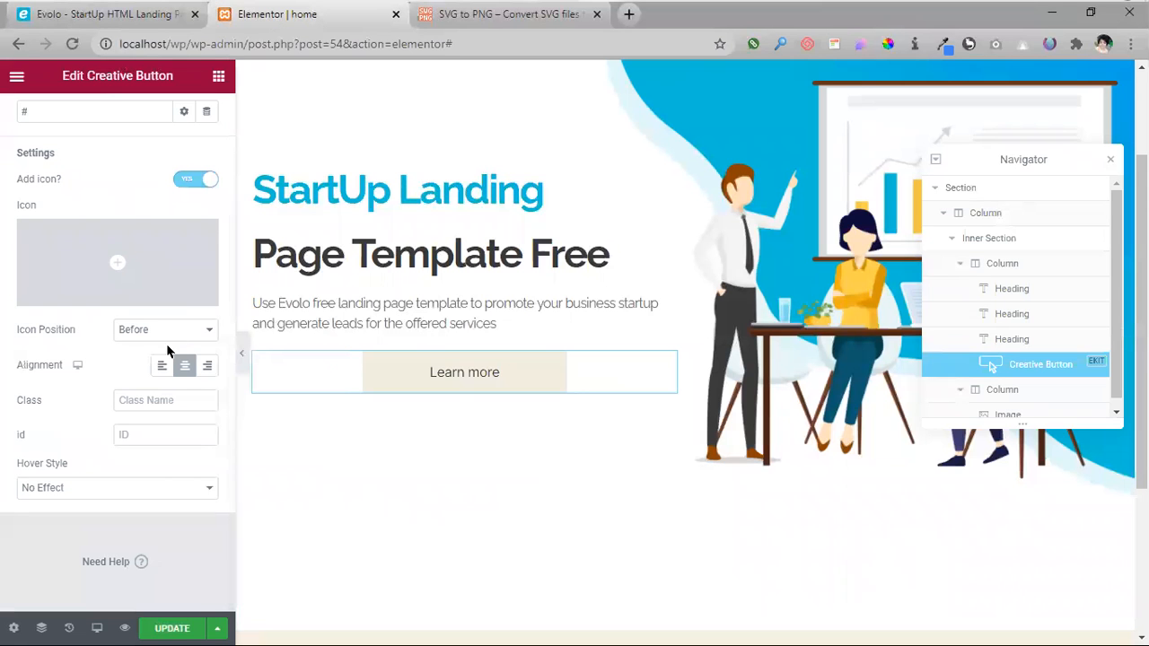
pyautogui.click(162, 365)
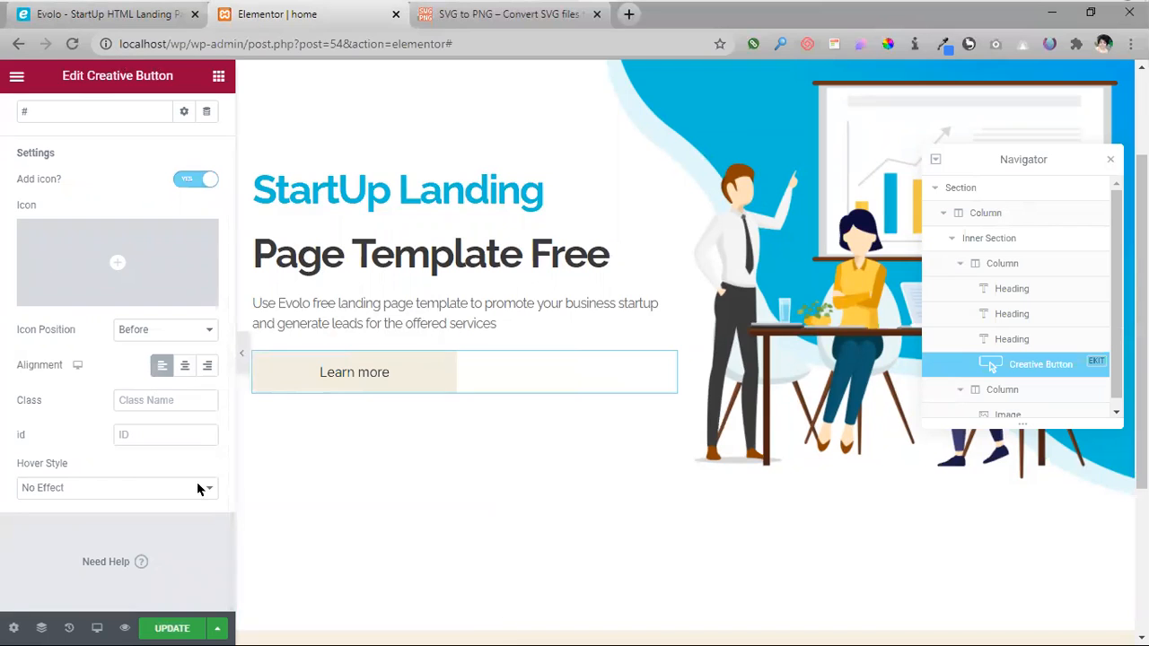
pyautogui.click(110, 16)
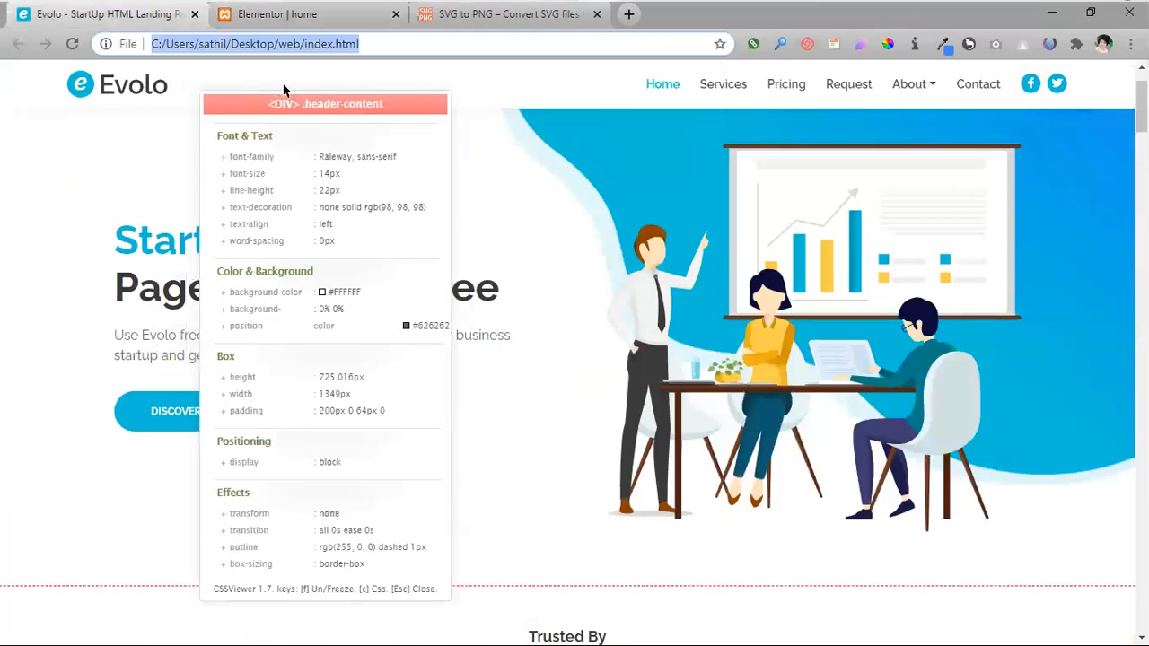
pyautogui.click(321, 6)
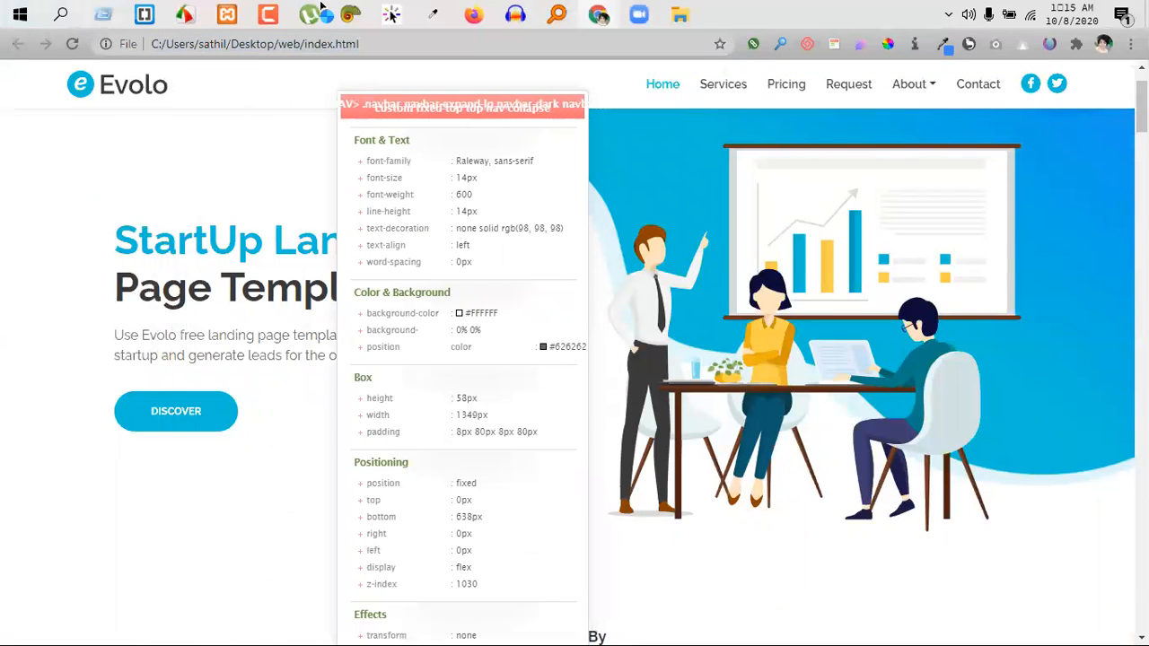
pyautogui.click(326, 28)
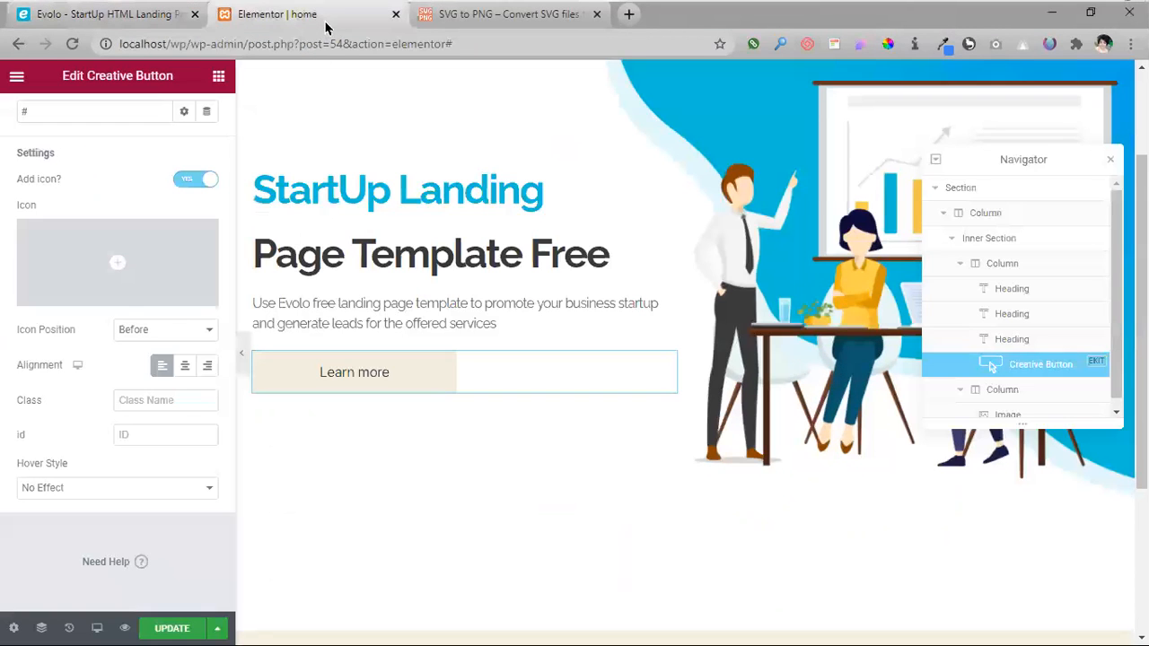
pyautogui.moveTo(323, 9)
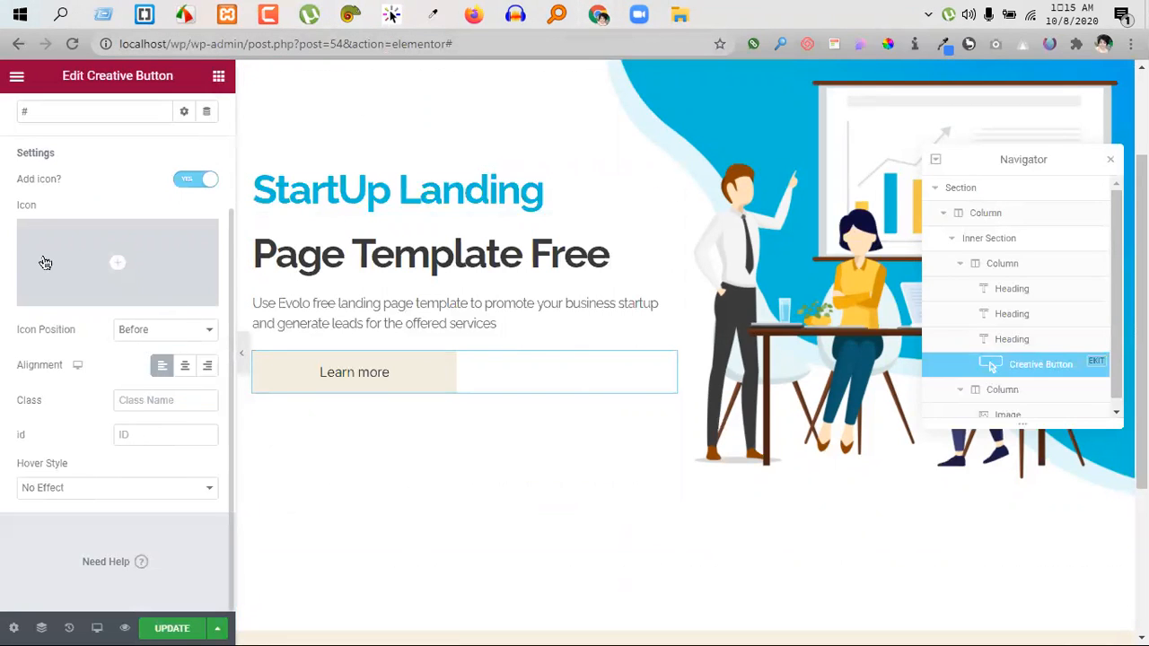
# - Change the Creative Button's label to DISCOVER
pyautogui.scroll(2, 45, 261)
pyautogui.moveTo(176, 206); pyautogui.dragTo(57, 210)
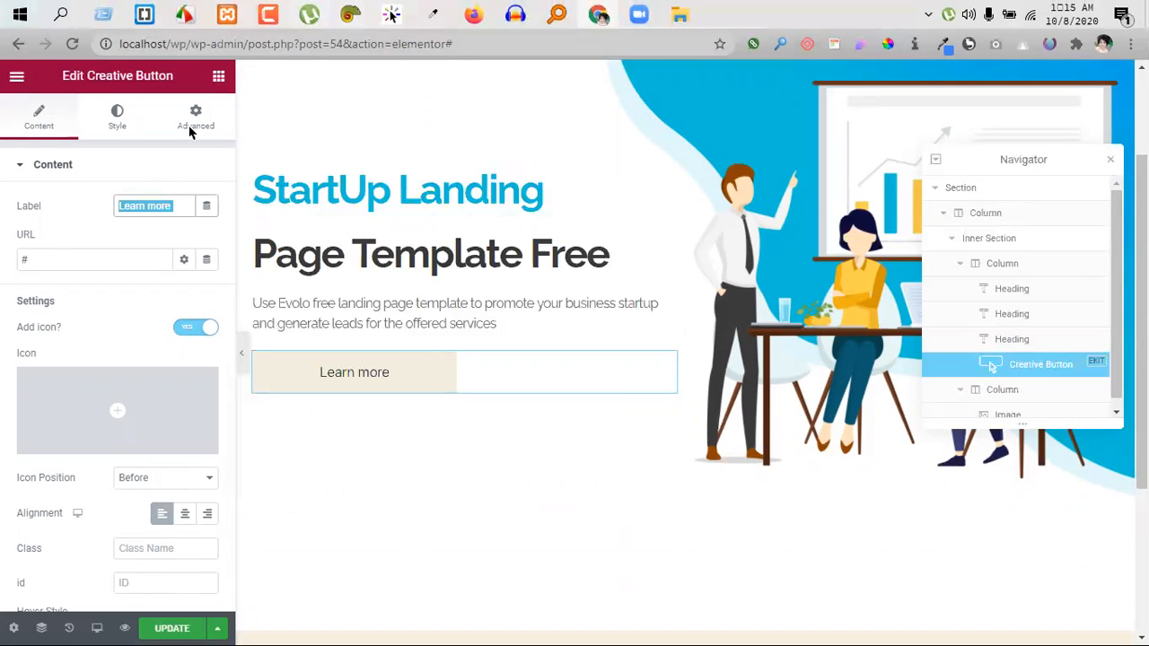
pyautogui.write('DISCO')
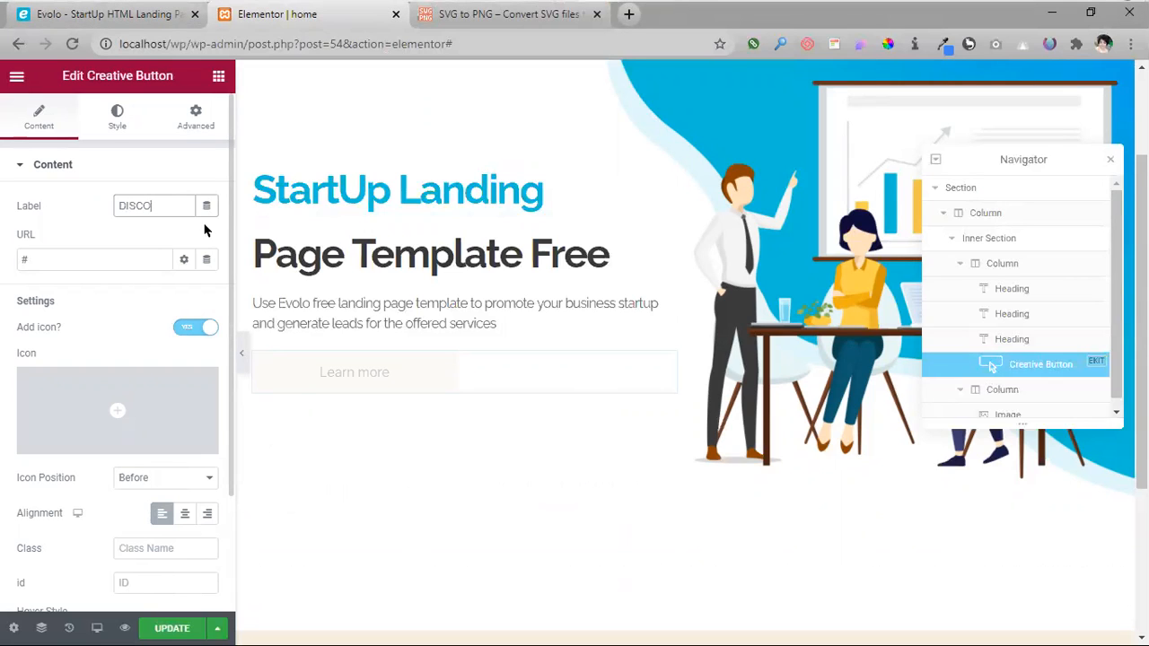
pyautogui.moveTo(65, 259); pyautogui.dragTo(13, 258)
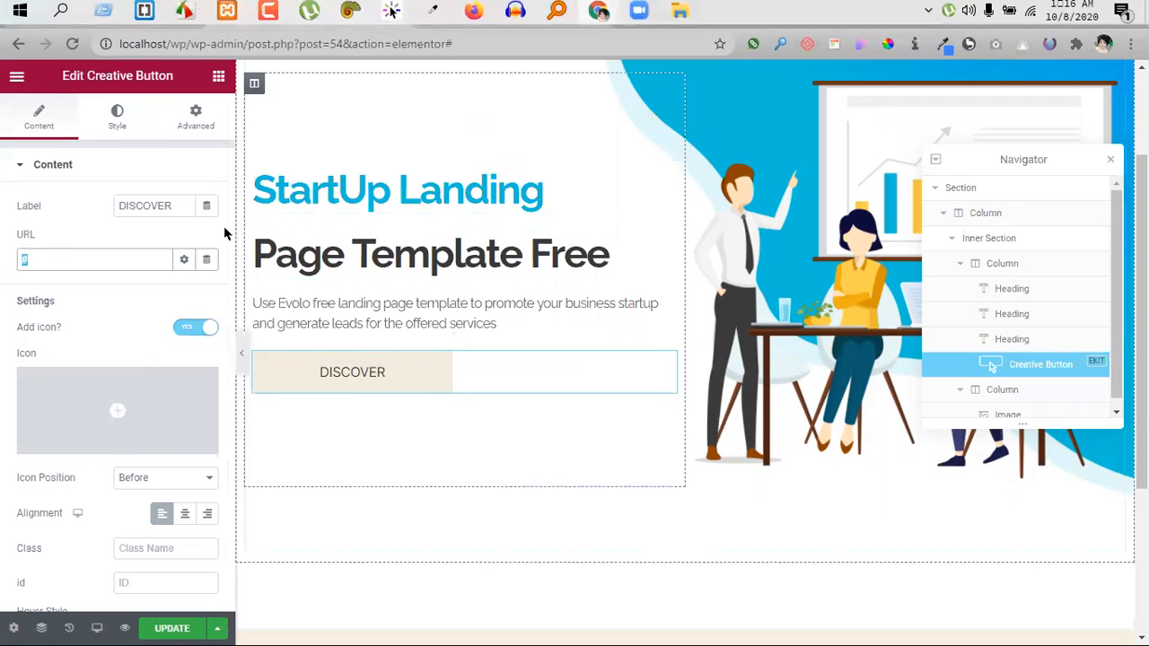
# - Look through the button's hover style options and compare them with the Discover button on the Evolo reference page
pyautogui.scroll(-3, 170, 385)
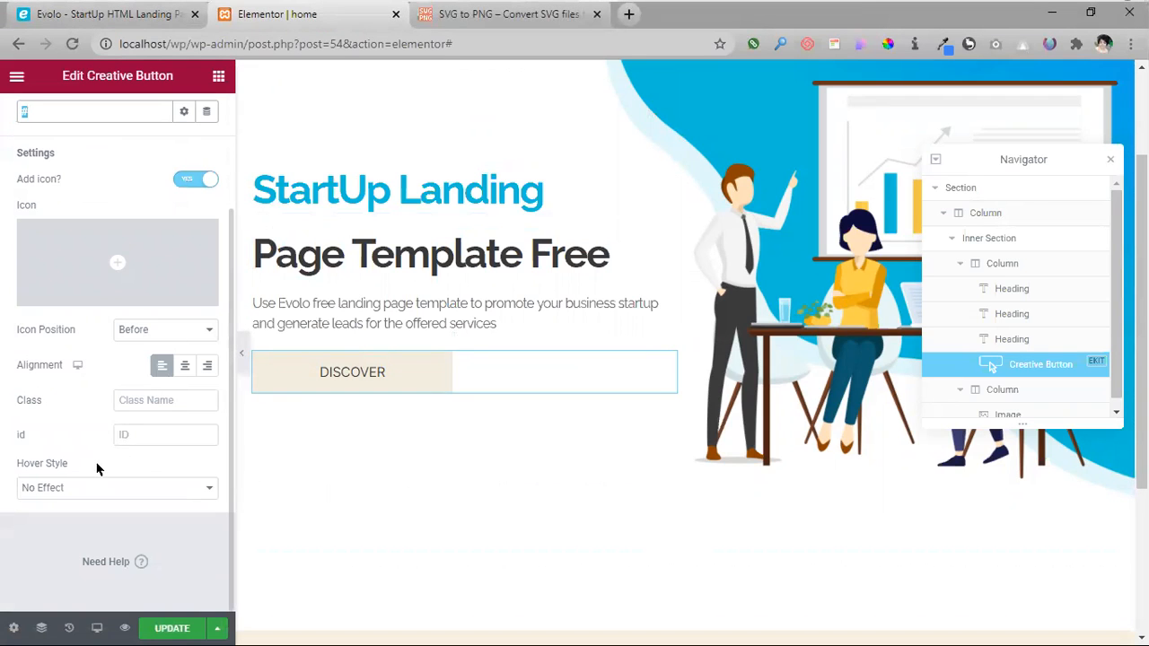
pyautogui.click(89, 485)
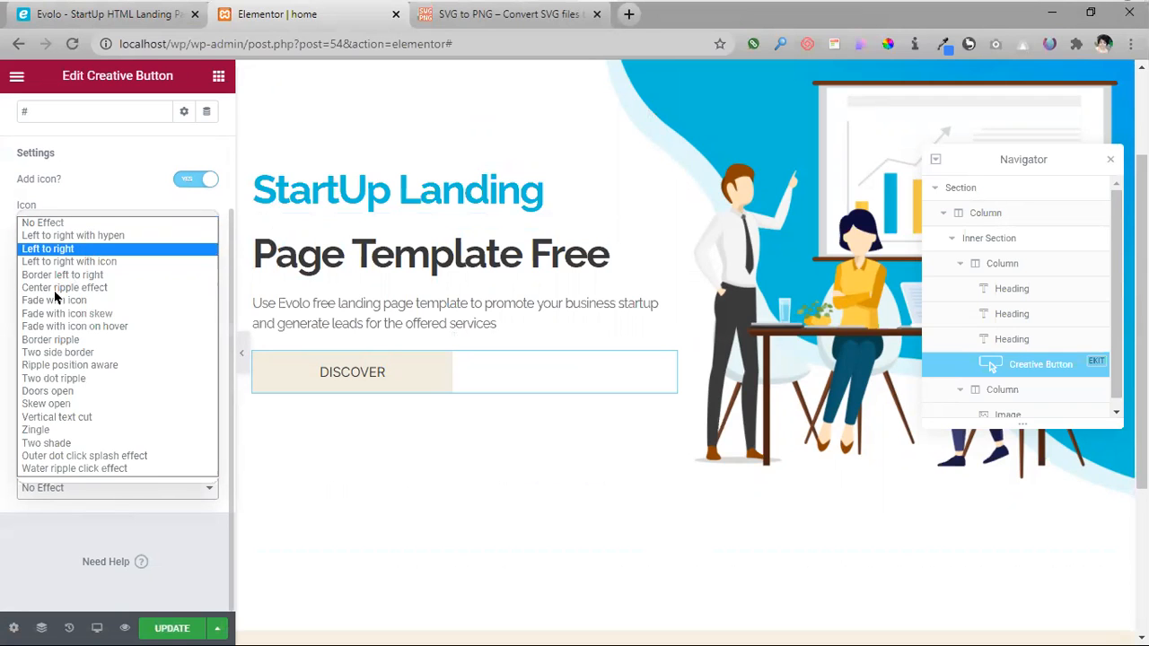
pyautogui.click(33, 556)
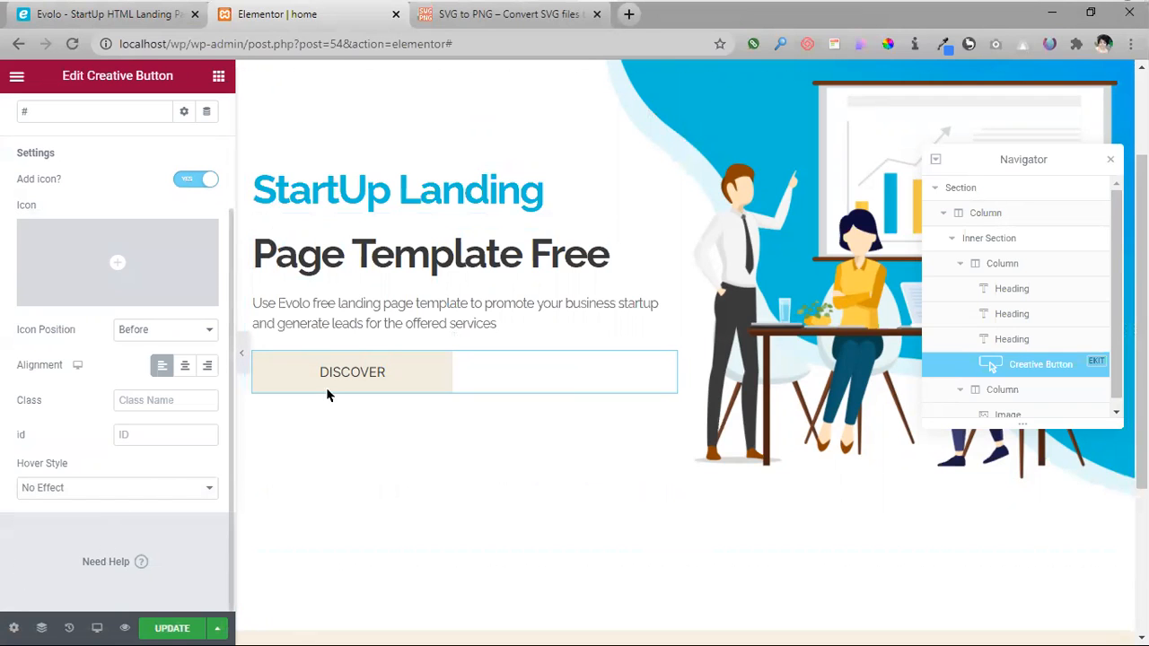
pyautogui.click(153, 16)
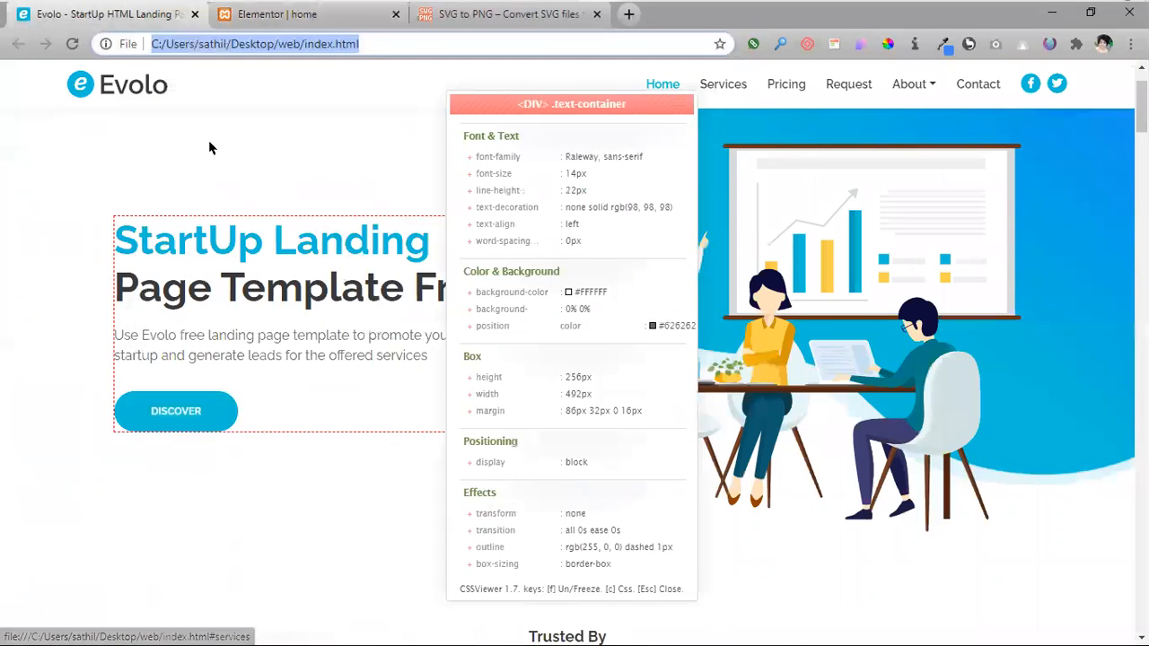
pyautogui.click(269, 14)
pyautogui.scroll(2, 138, 454)
pyautogui.scroll(-2, 138, 455)
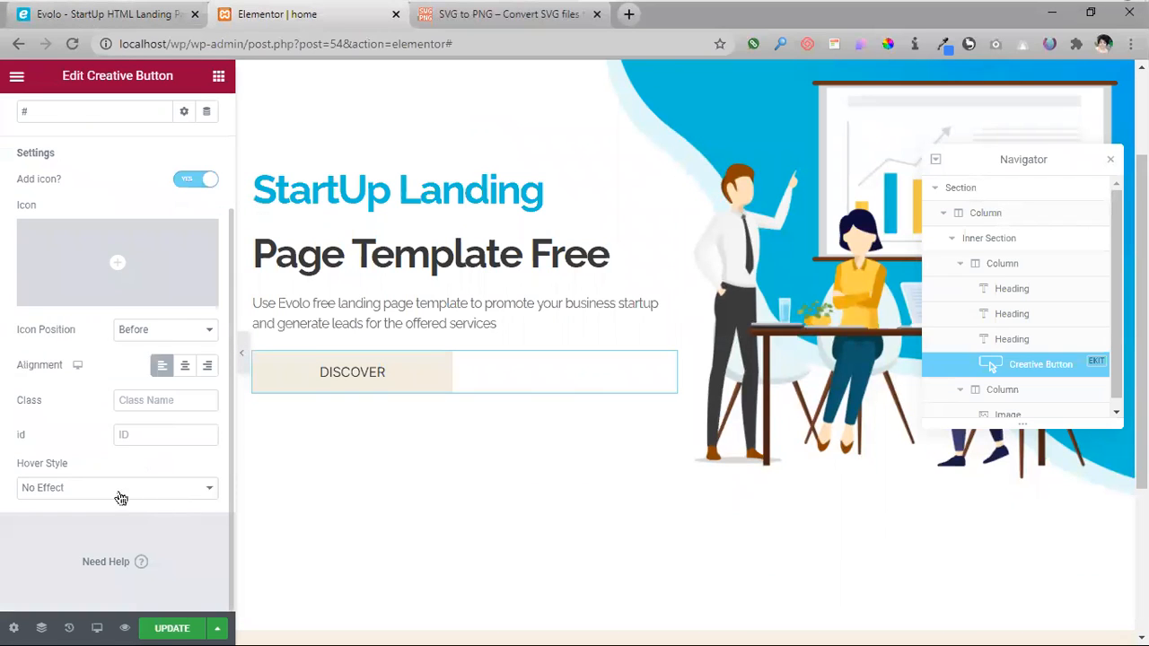
pyautogui.scroll(2, 121, 499)
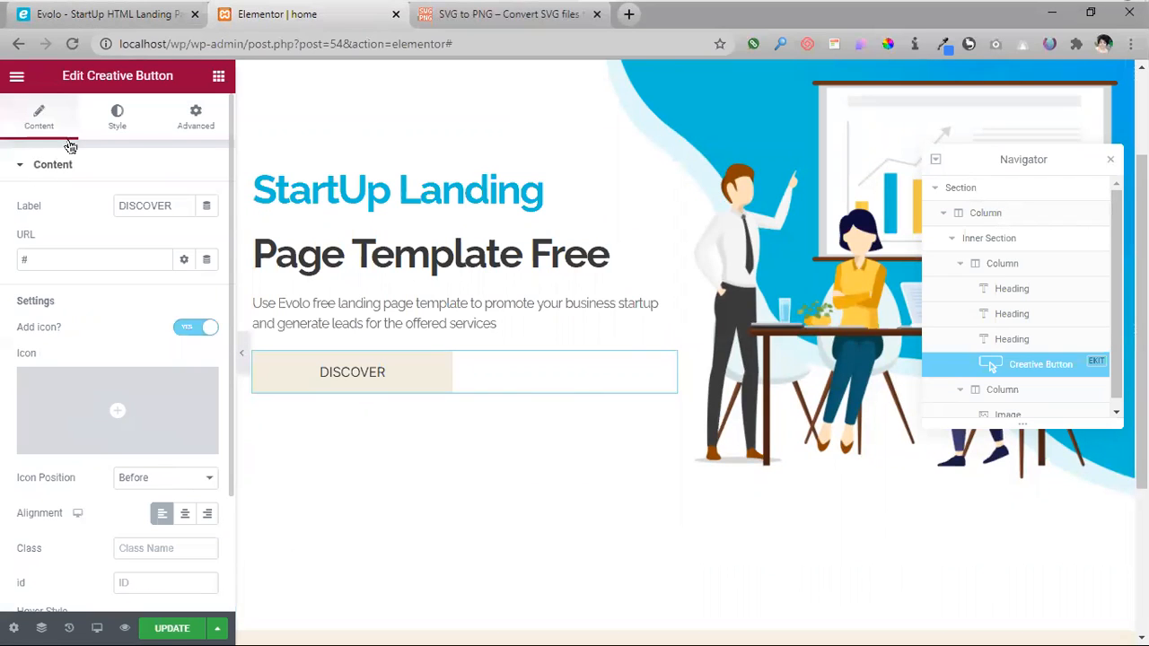
# - Set the Discover button's border radius to 30 px on all corners and check it against the reference page
pyautogui.click(120, 117)
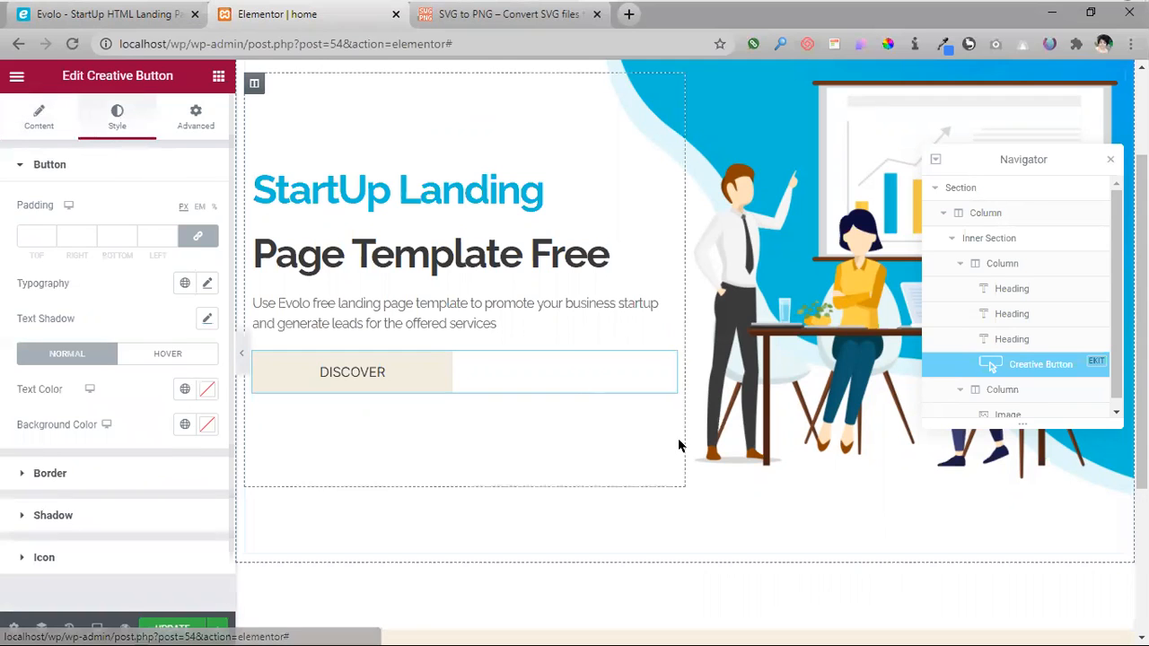
pyautogui.scroll(-1, 121, 432)
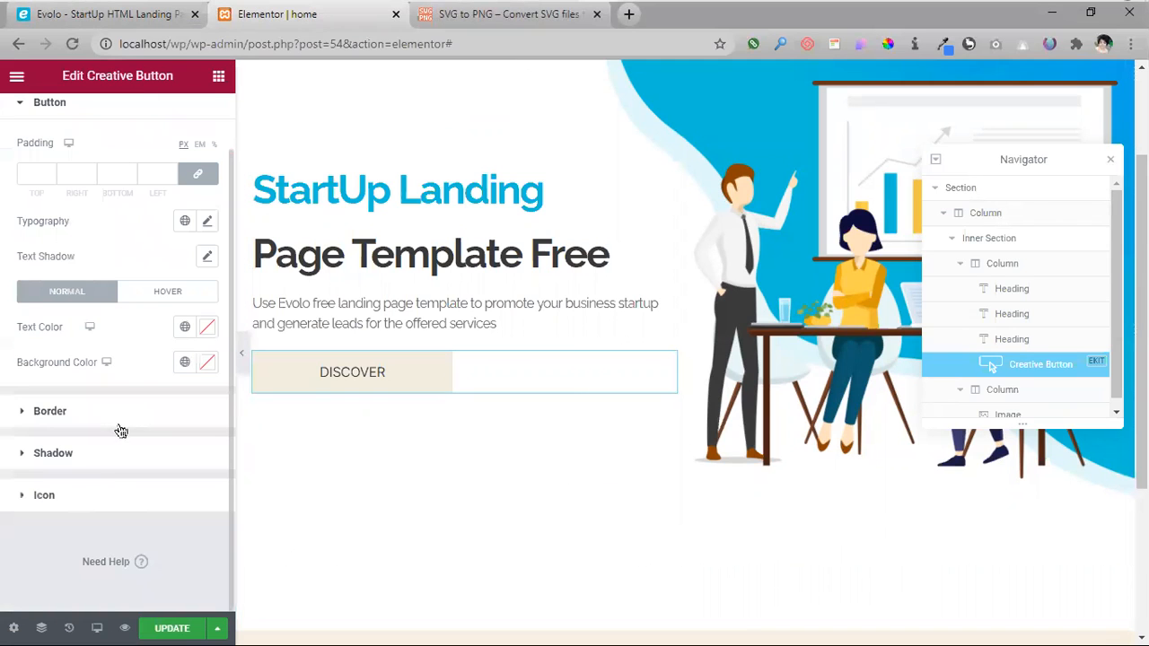
pyautogui.click(64, 415)
pyautogui.click(36, 313)
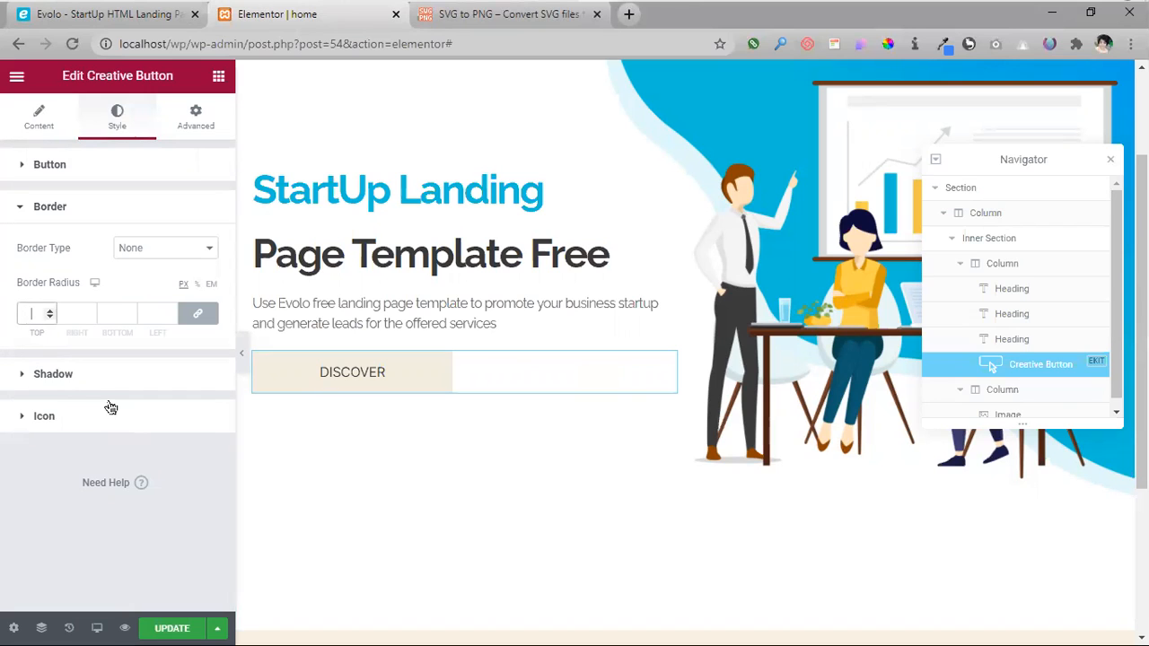
pyautogui.write('10')
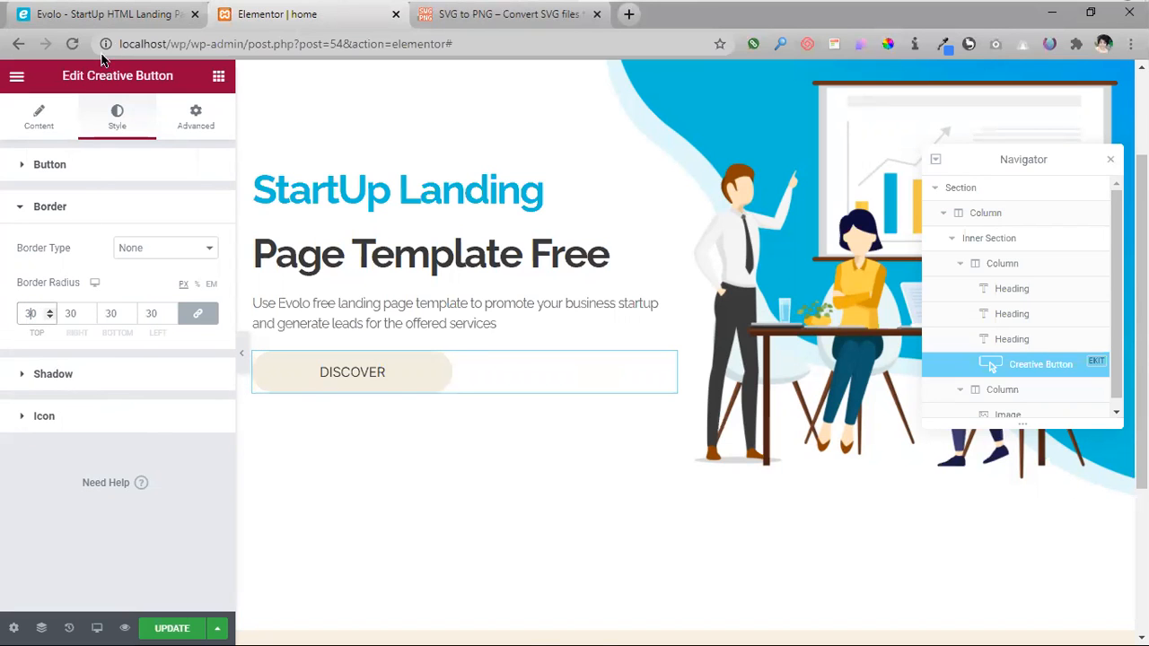
pyautogui.click(113, 24)
pyautogui.click(282, 18)
# - Review the Discover button's content settings and its padding, typography and color style options
pyautogui.click(29, 173)
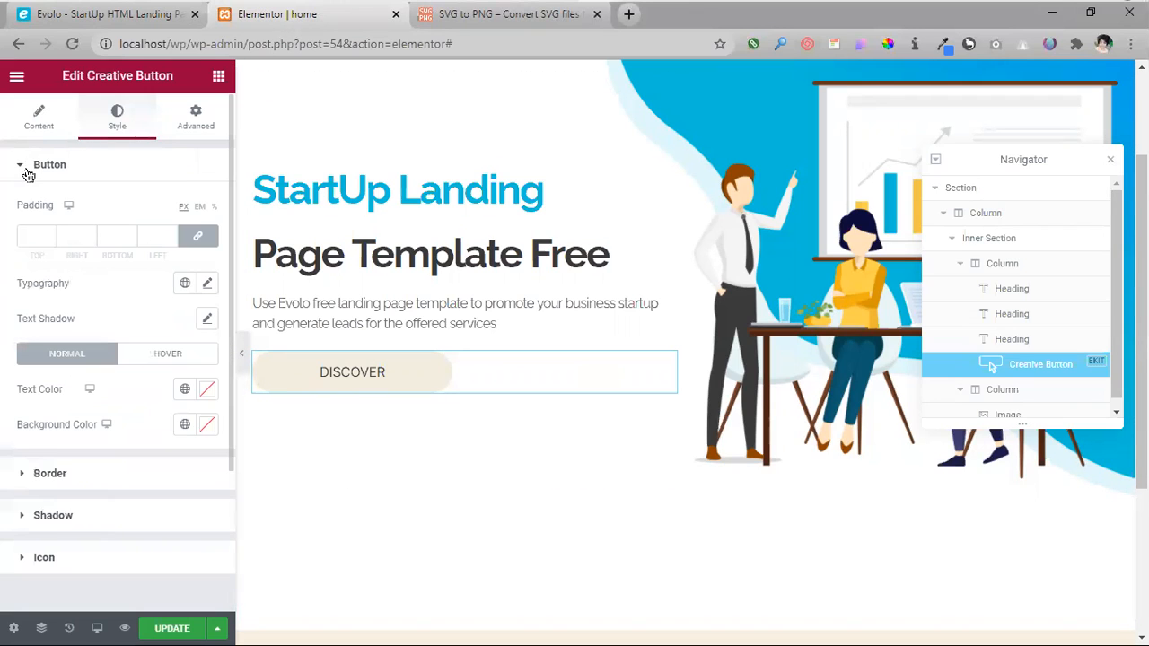
pyautogui.scroll(-1, 105, 354)
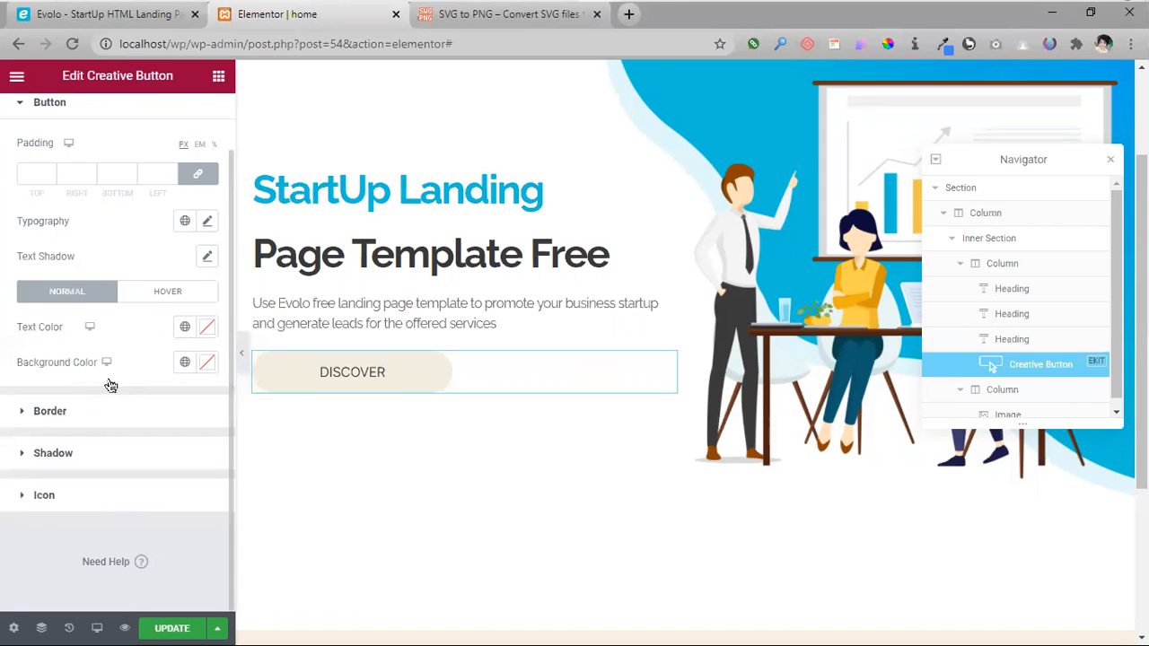
pyautogui.scroll(1, 150, 435)
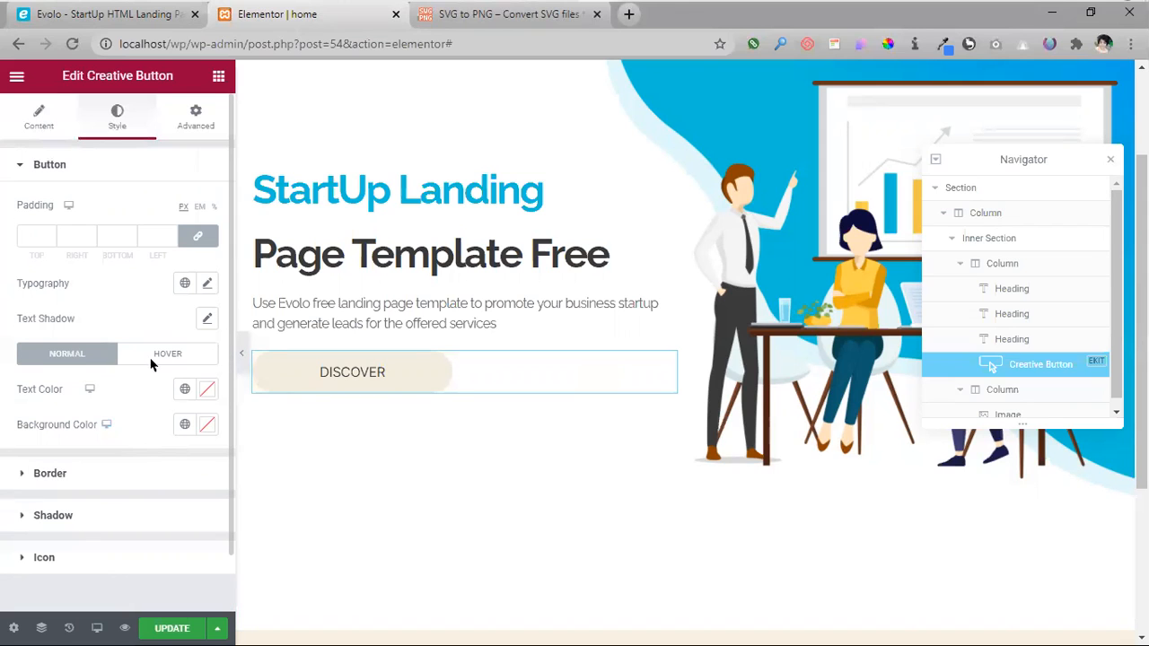
pyautogui.click(25, 129)
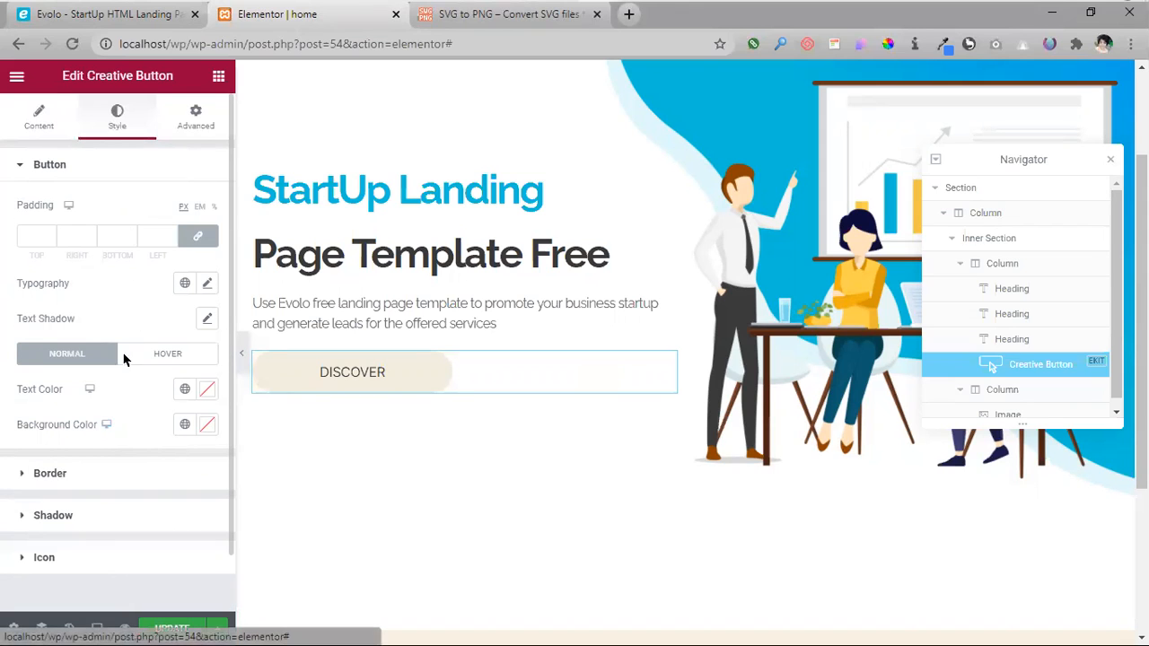
pyautogui.scroll(-1, 169, 323)
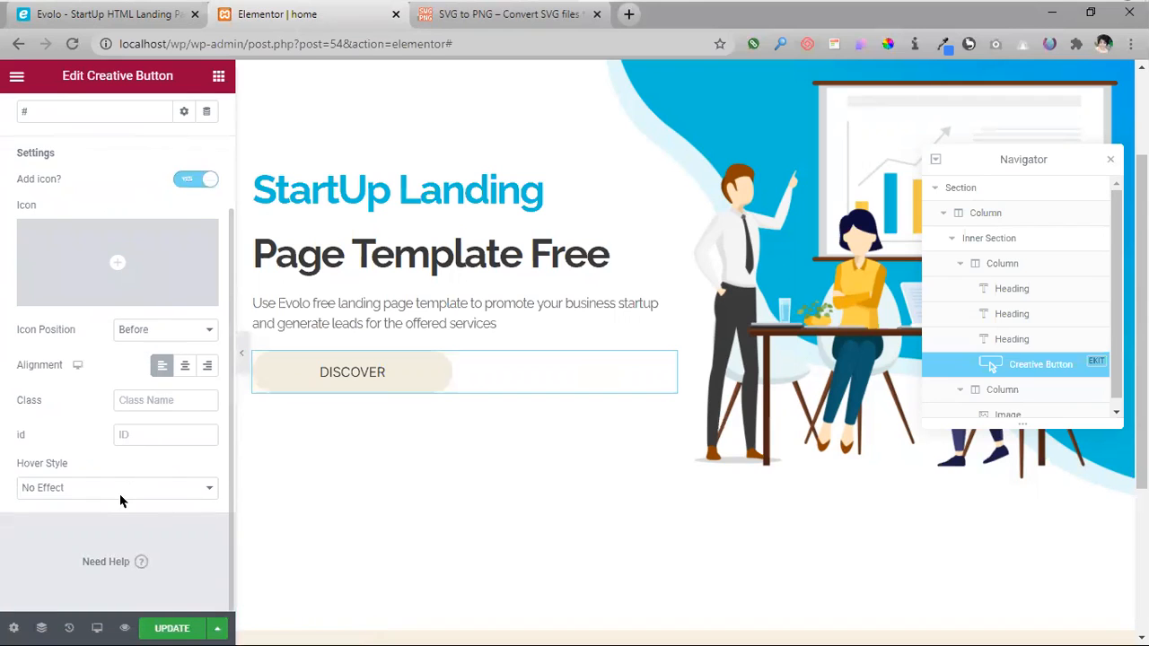
pyautogui.scroll(1, 128, 471)
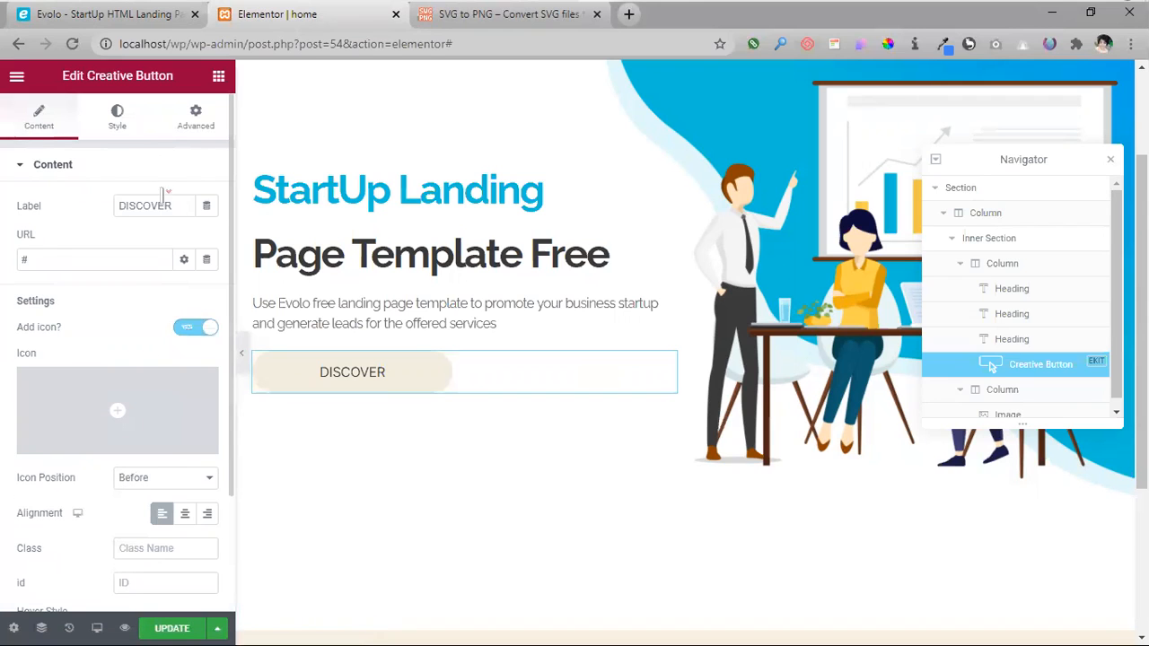
pyautogui.click(117, 118)
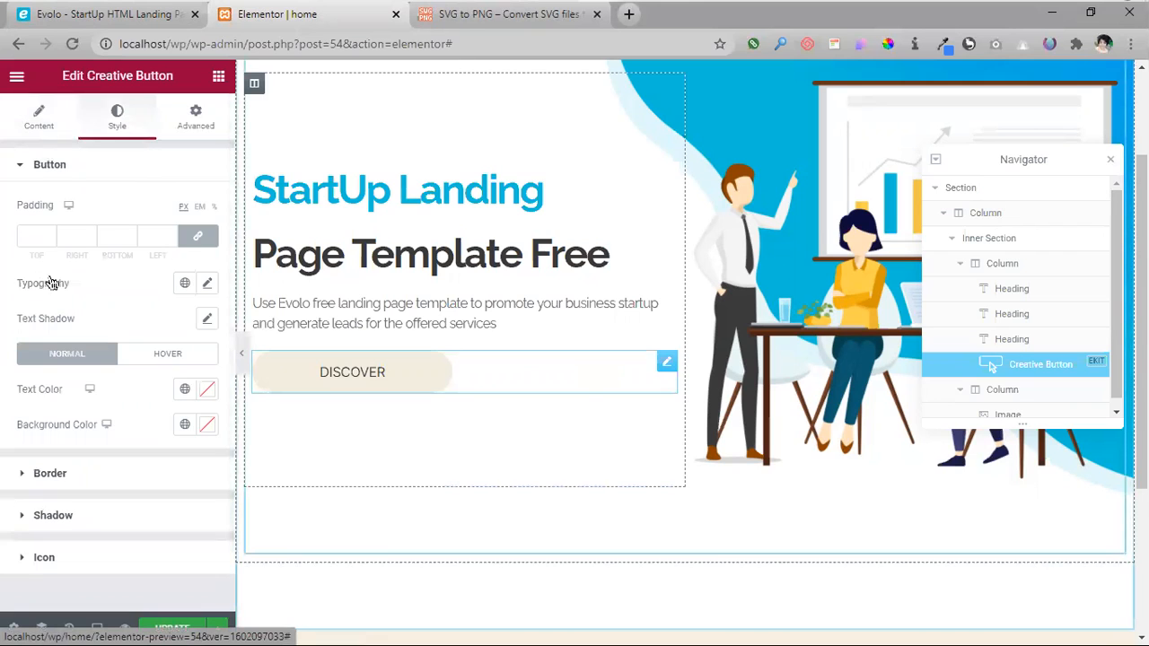
pyautogui.scroll(-1, 45, 537)
pyautogui.scroll(1, 27, 437)
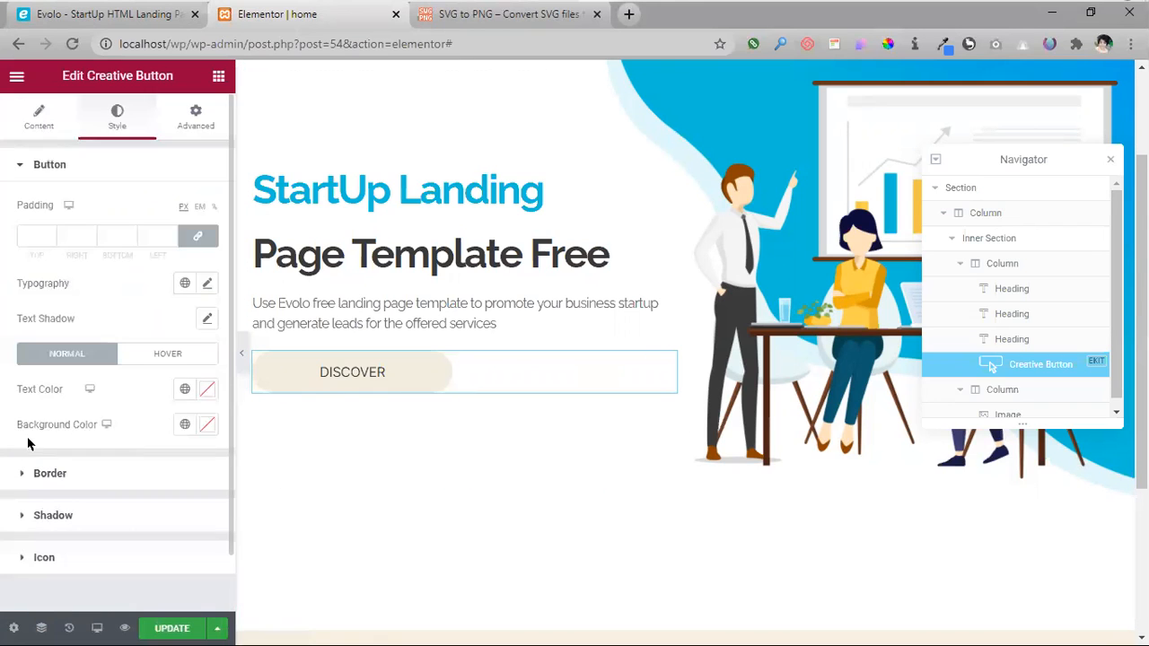
# - Check the Discover button's CSS on the reference page and set the Elementor button's normal background color to #00fbd8
pyautogui.scroll(-1, 59, 505)
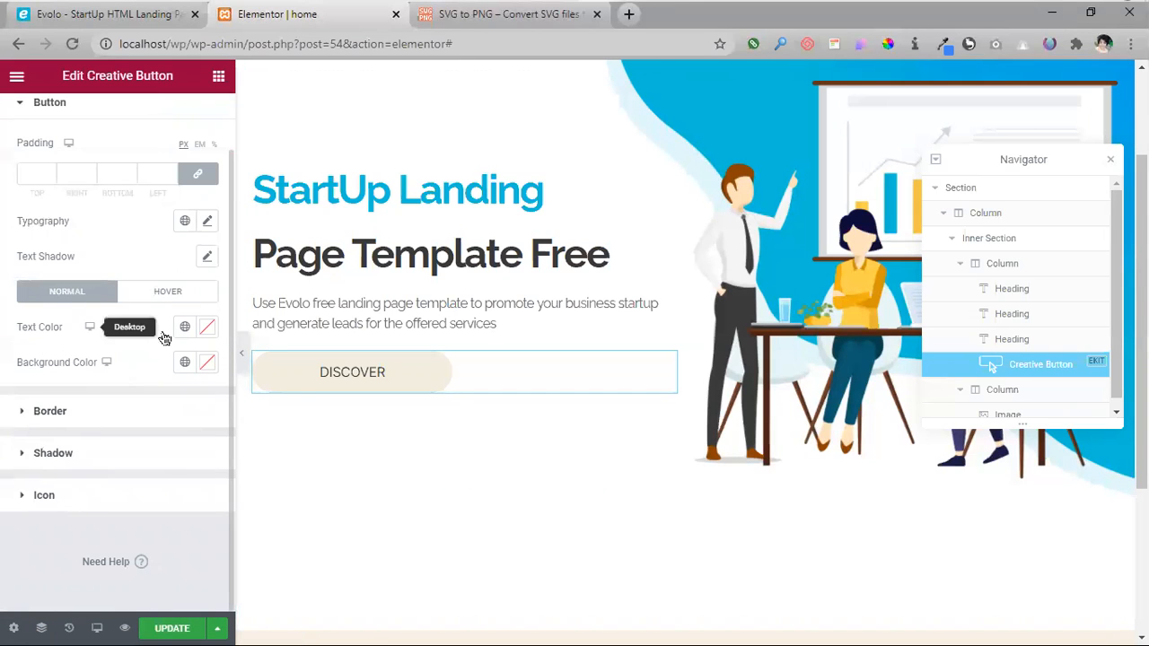
pyautogui.click(206, 364)
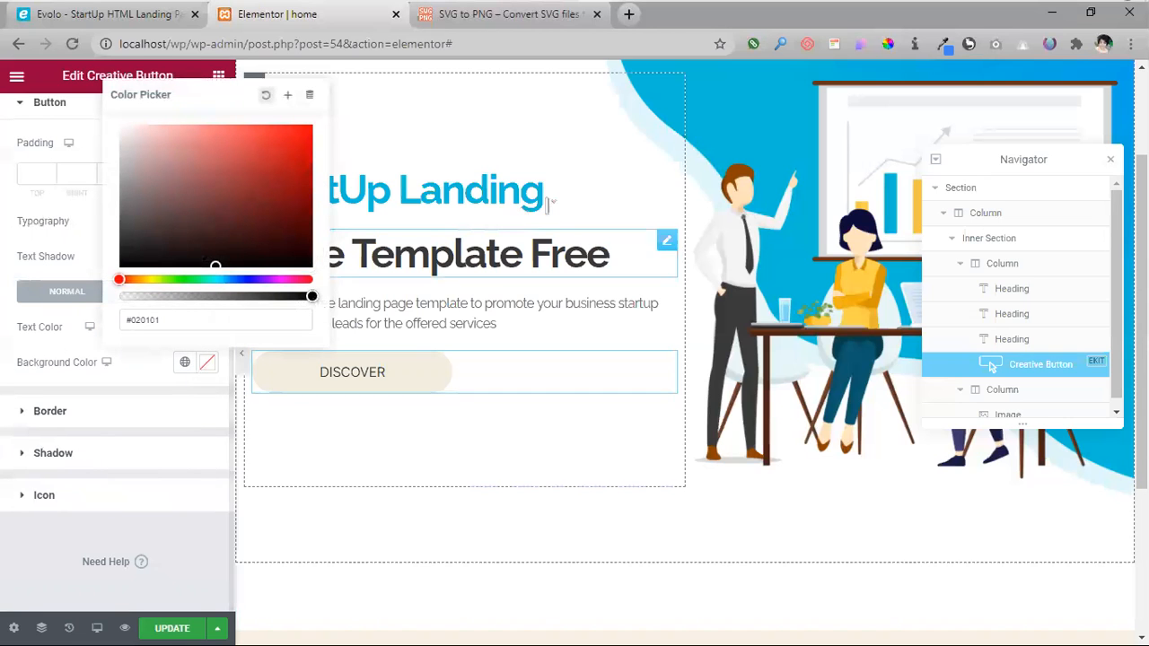
pyautogui.click(104, 18)
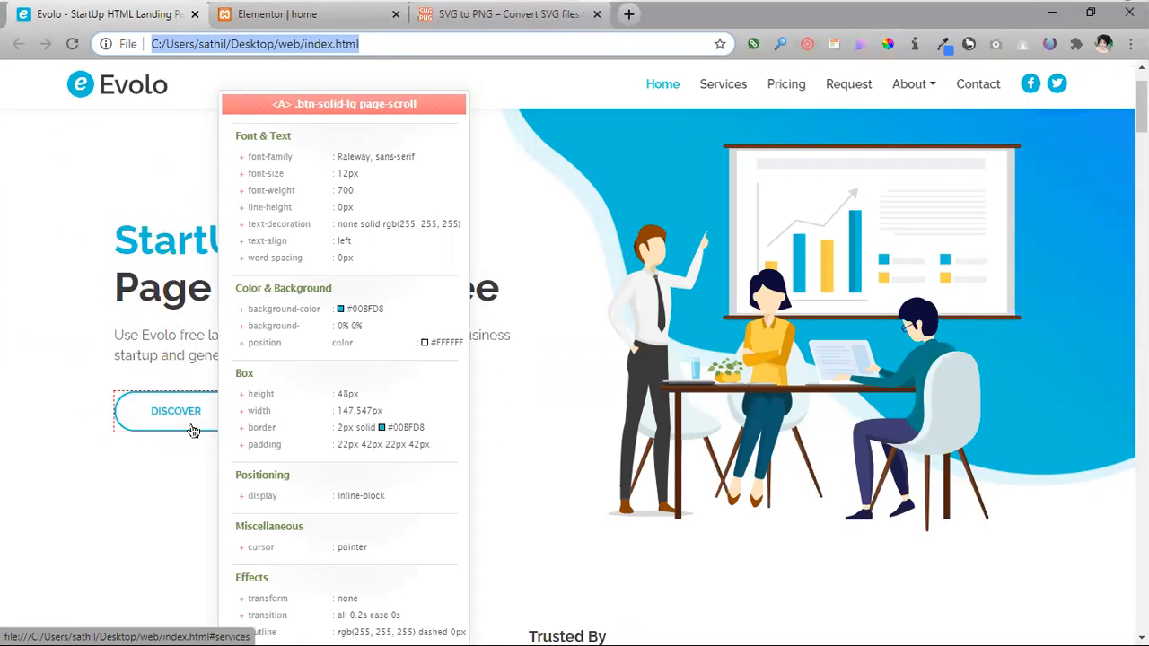
pyautogui.click(328, 17)
pyautogui.moveTo(205, 324); pyautogui.dragTo(134, 323)
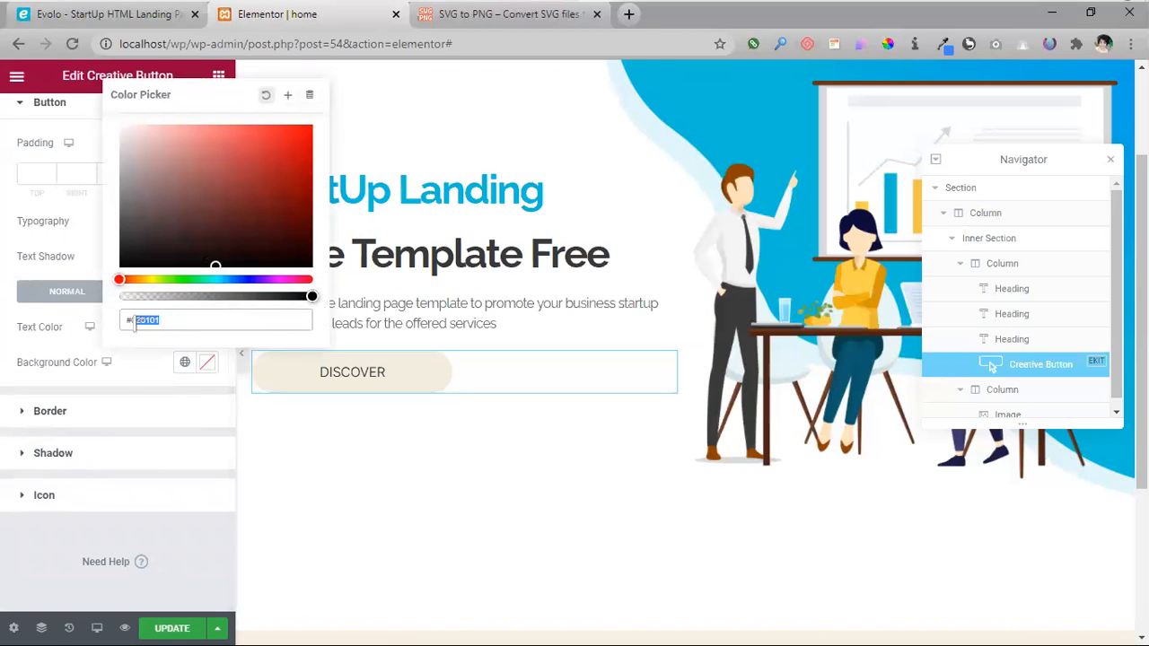
pyautogui.write('00fb')
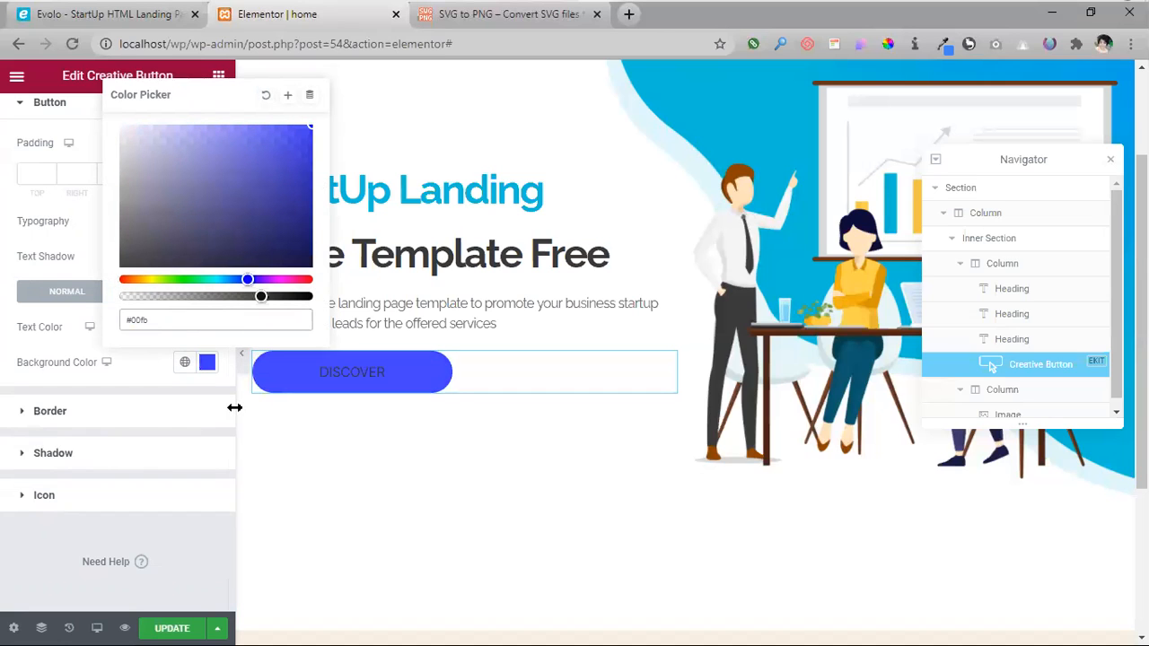
pyautogui.write('d8')
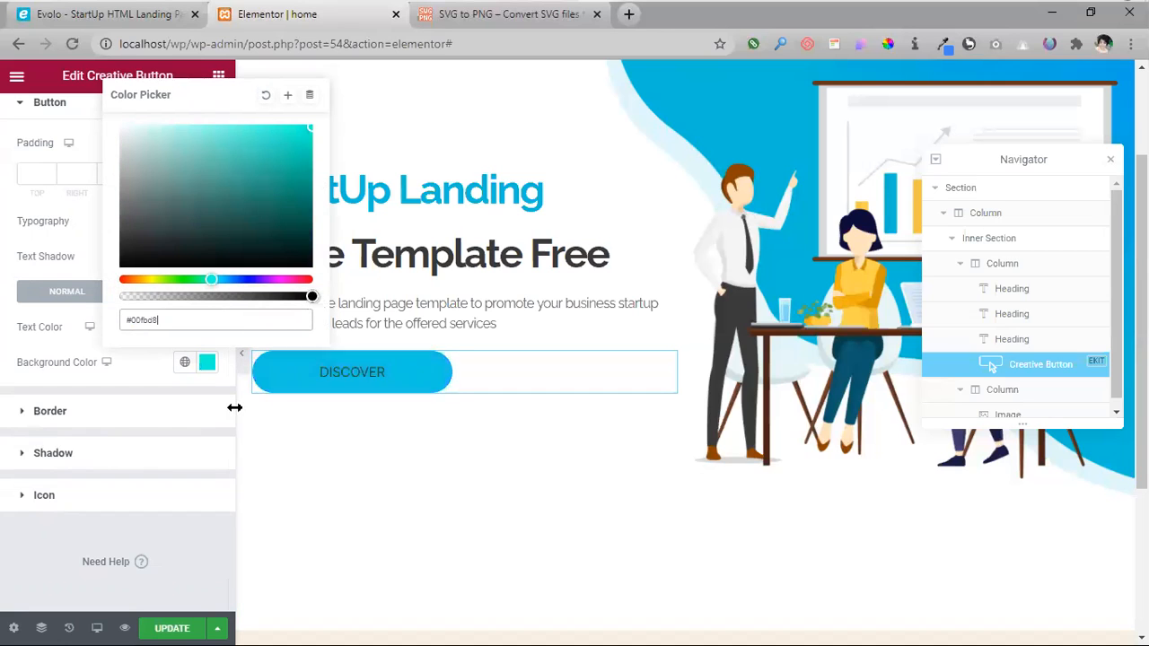
# - Correct the Discover button's normal background color to #00bfd8, checking it against the button's CSS on the reference page
pyautogui.click(127, 27)
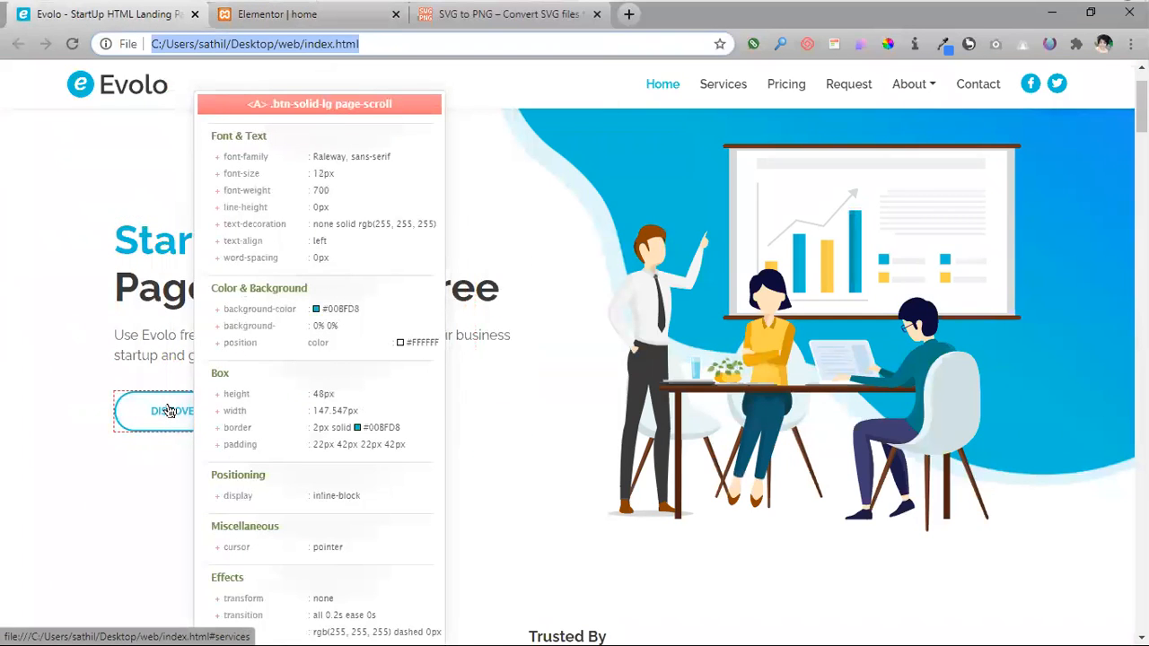
pyautogui.click(317, 18)
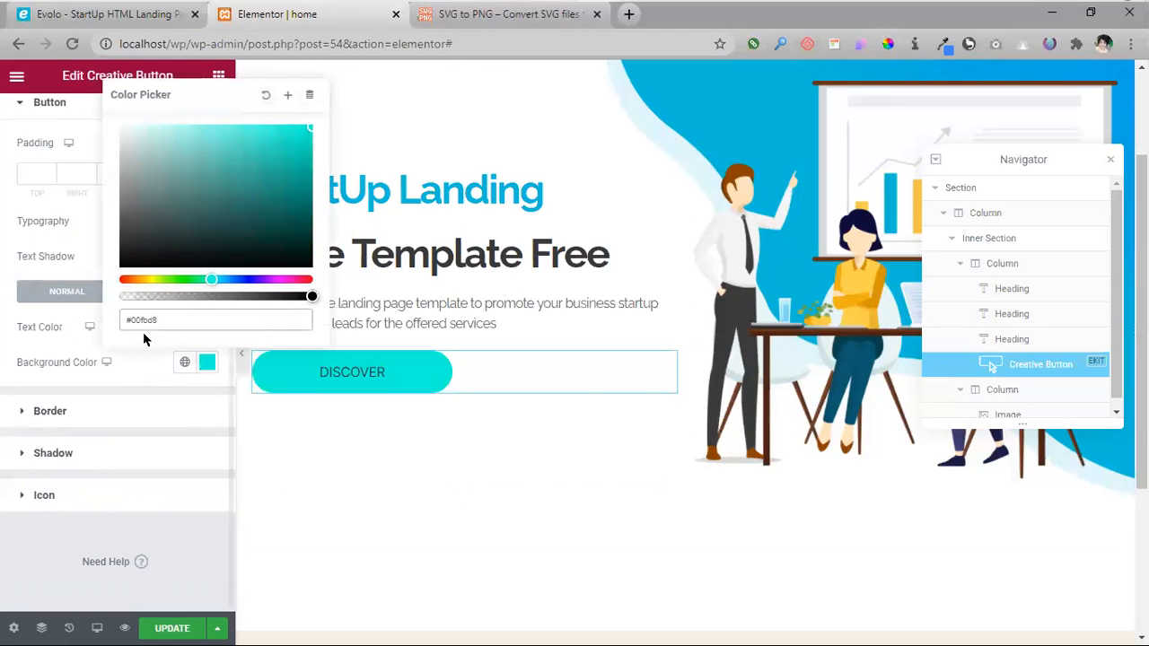
pyautogui.moveTo(159, 321); pyautogui.dragTo(139, 320)
pyautogui.write('bf')
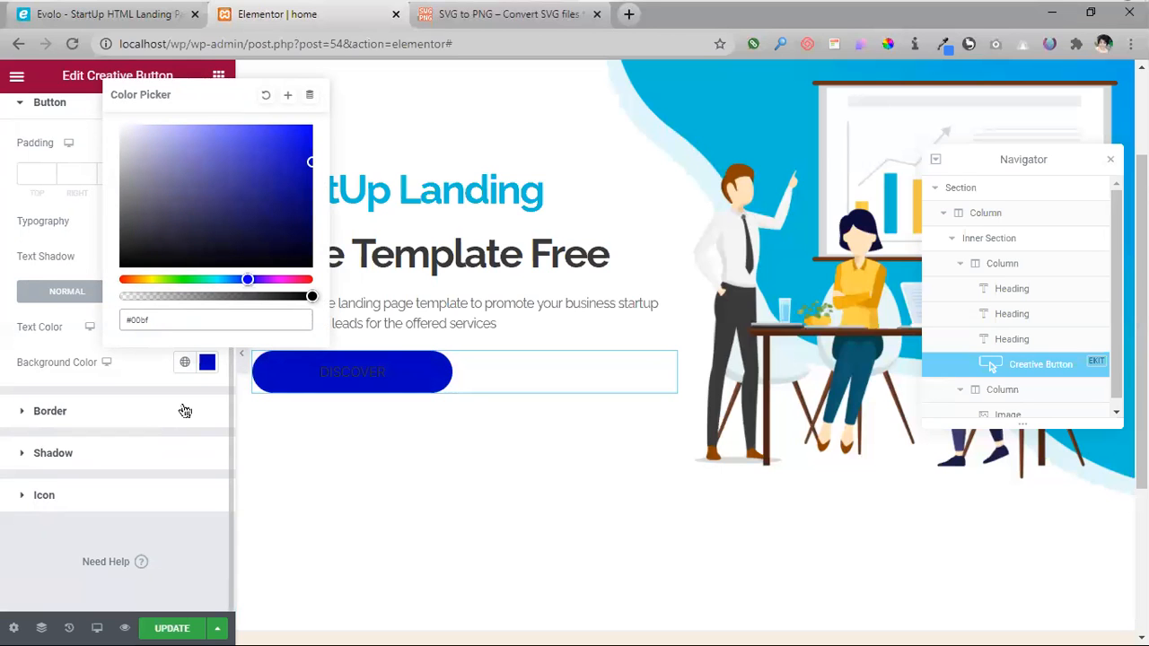
pyautogui.click(102, 15)
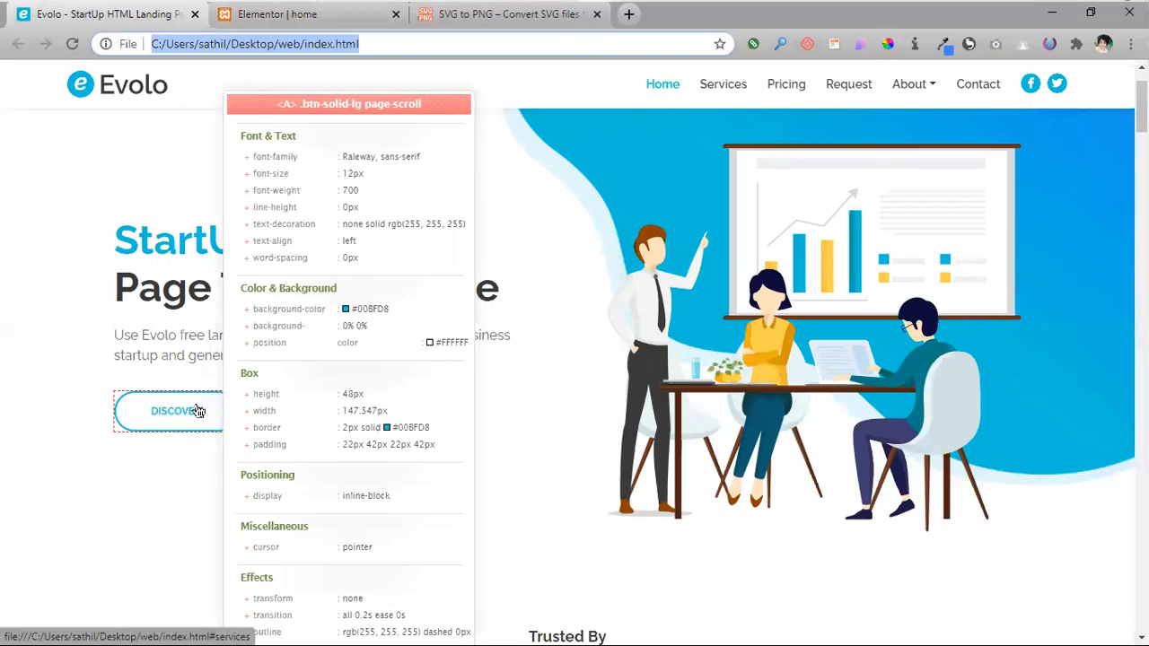
pyautogui.hotkey('ctrl', 'Tab')
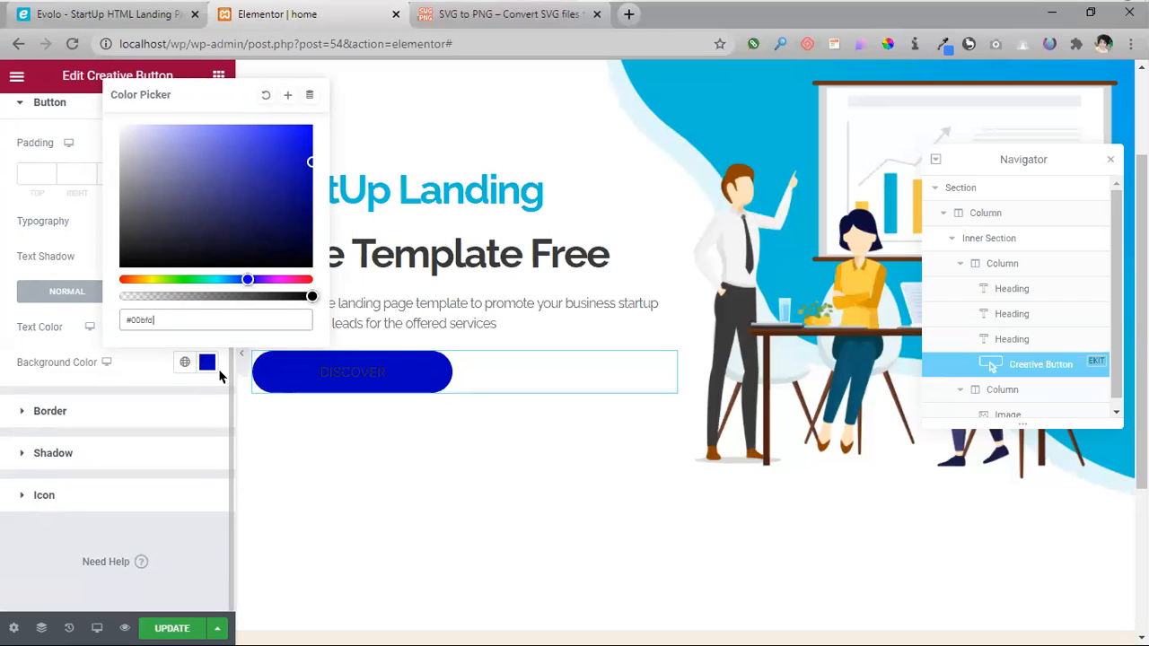
pyautogui.write('8')
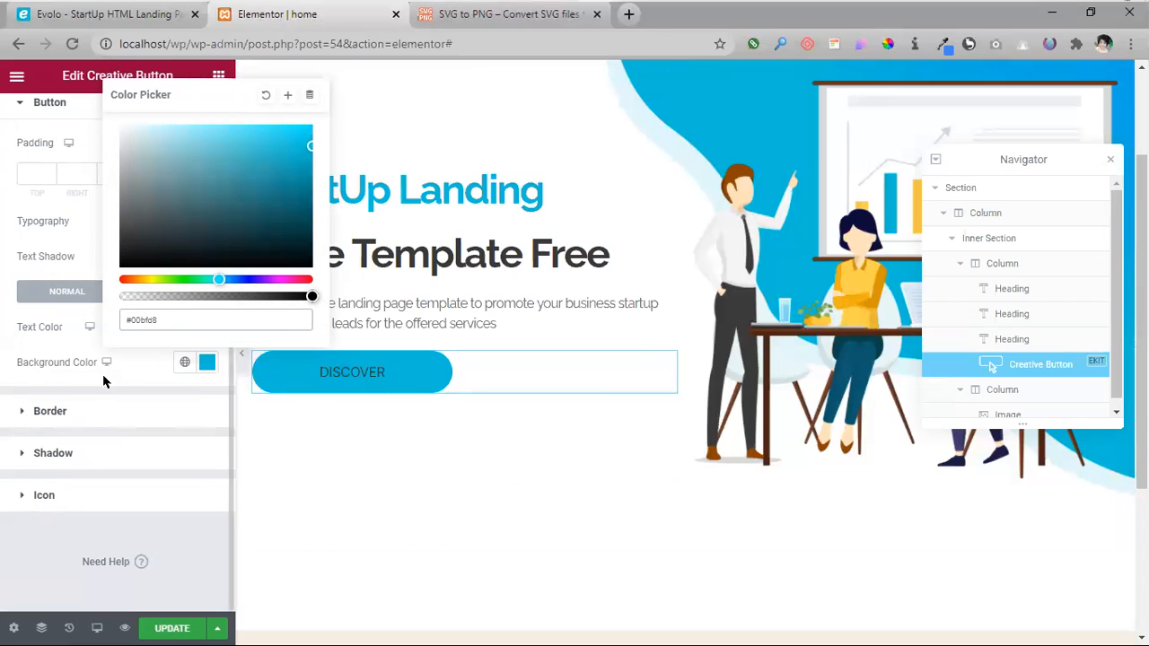
pyautogui.click(146, 528)
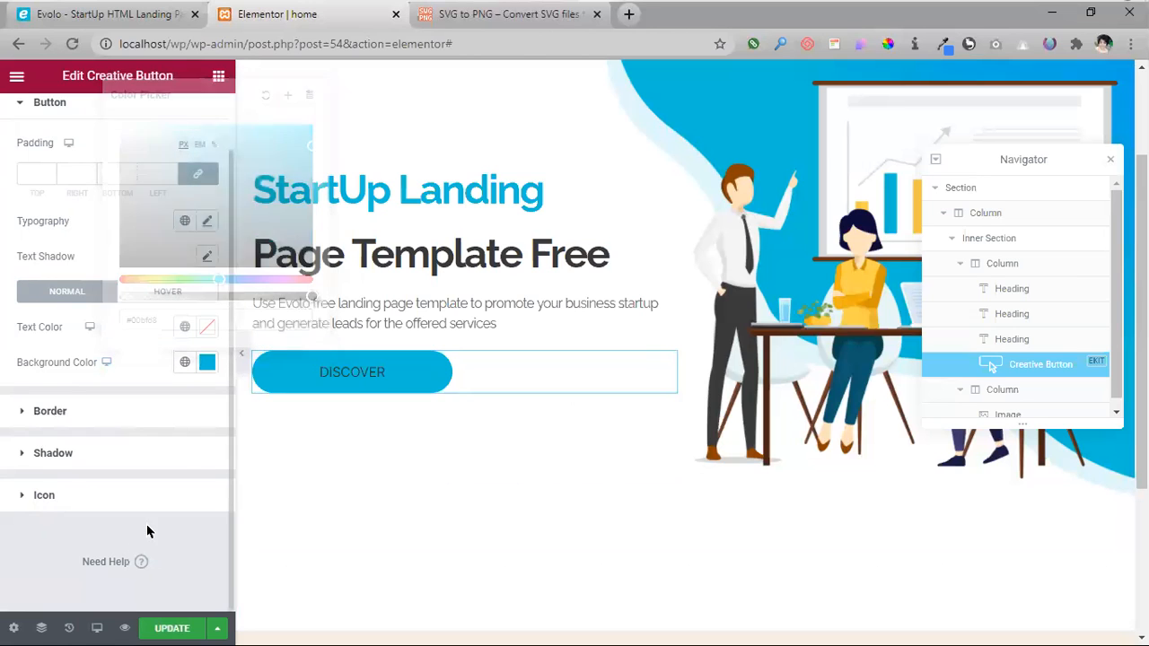
# - Set the Discover button's normal text color to white
pyautogui.click(209, 330)
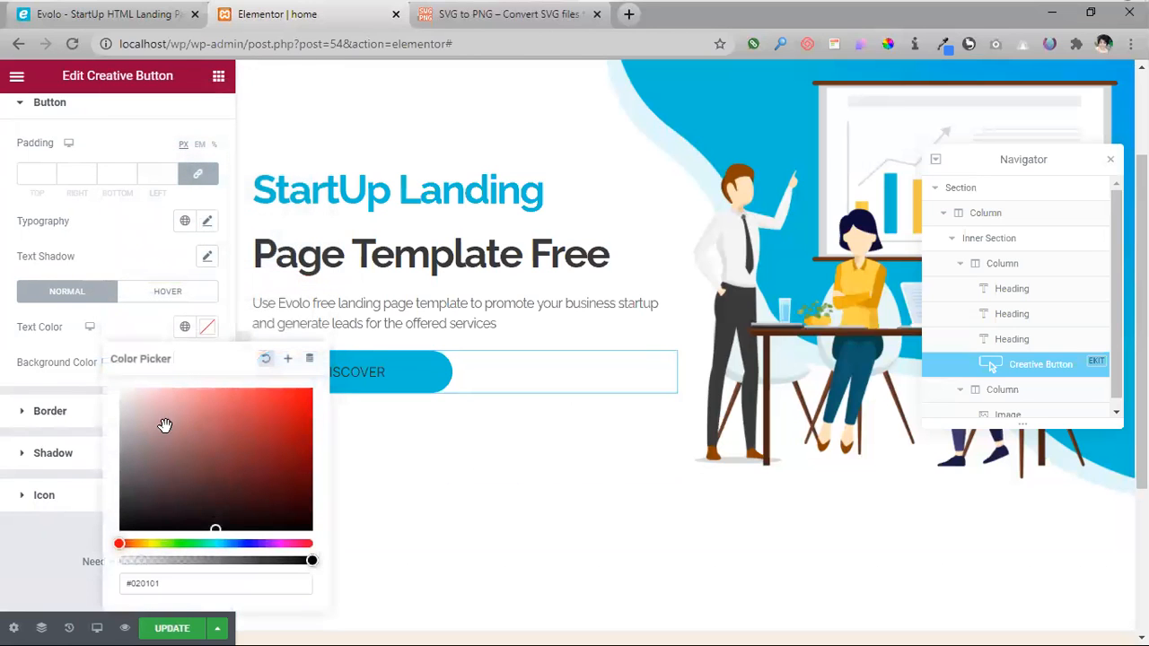
pyautogui.moveTo(165, 426); pyautogui.dragTo(77, 374)
pyautogui.click(55, 558)
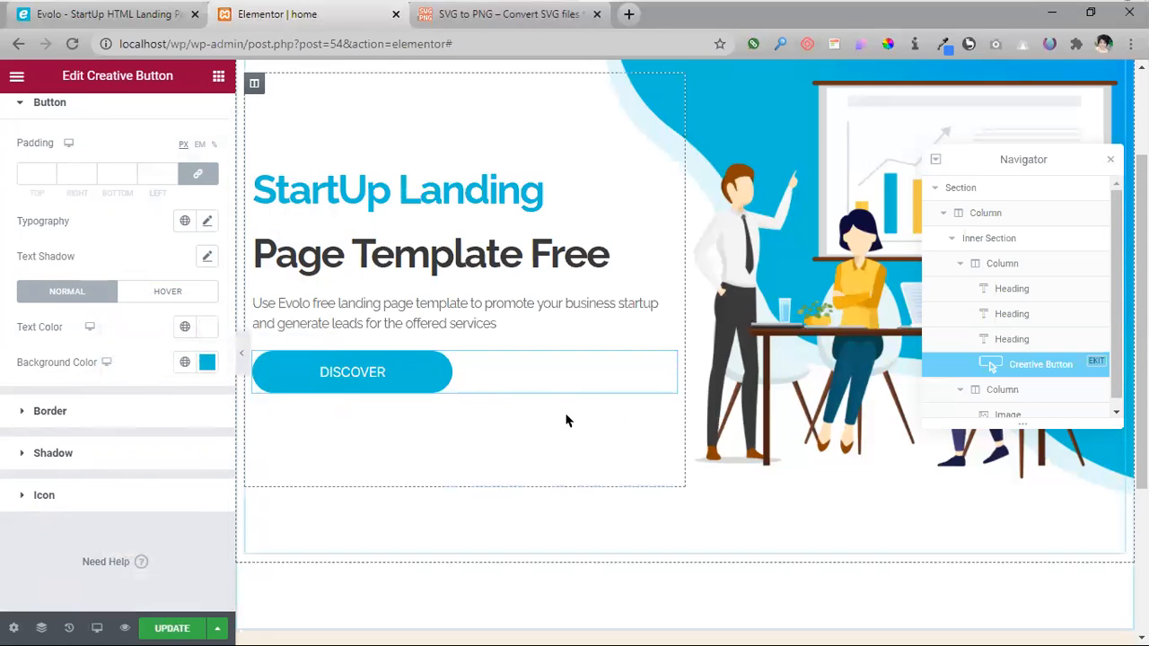
# - Check the reference button's font values and set the Discover button's typography to size 12 px and weight 700
pyautogui.click(208, 224)
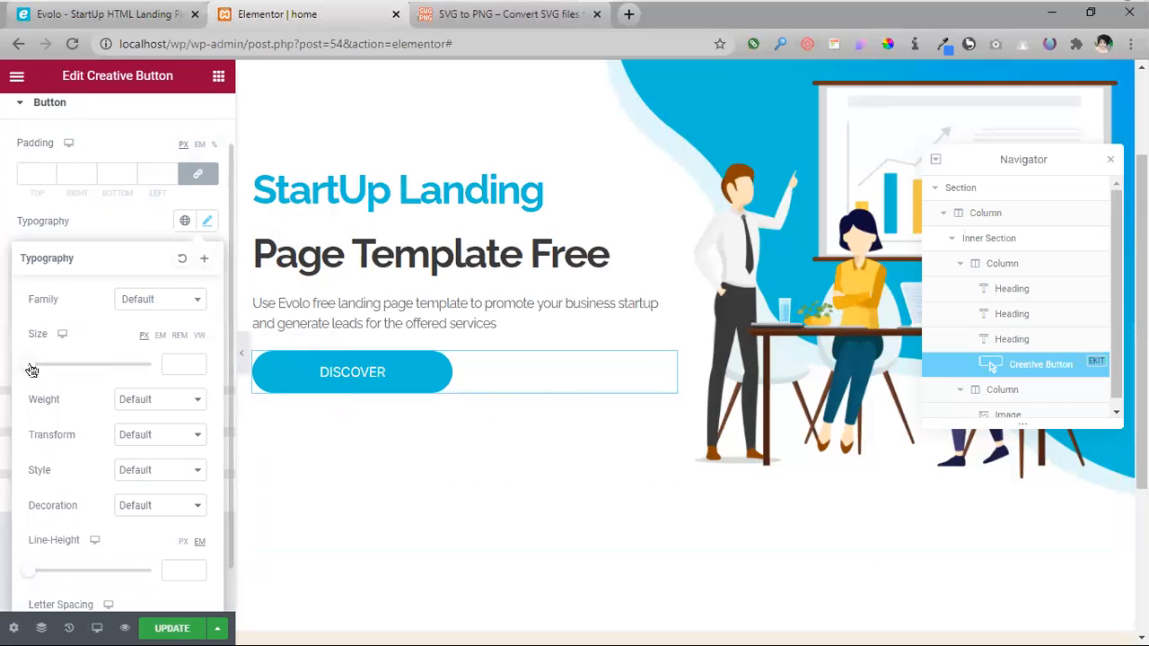
pyautogui.click(101, 15)
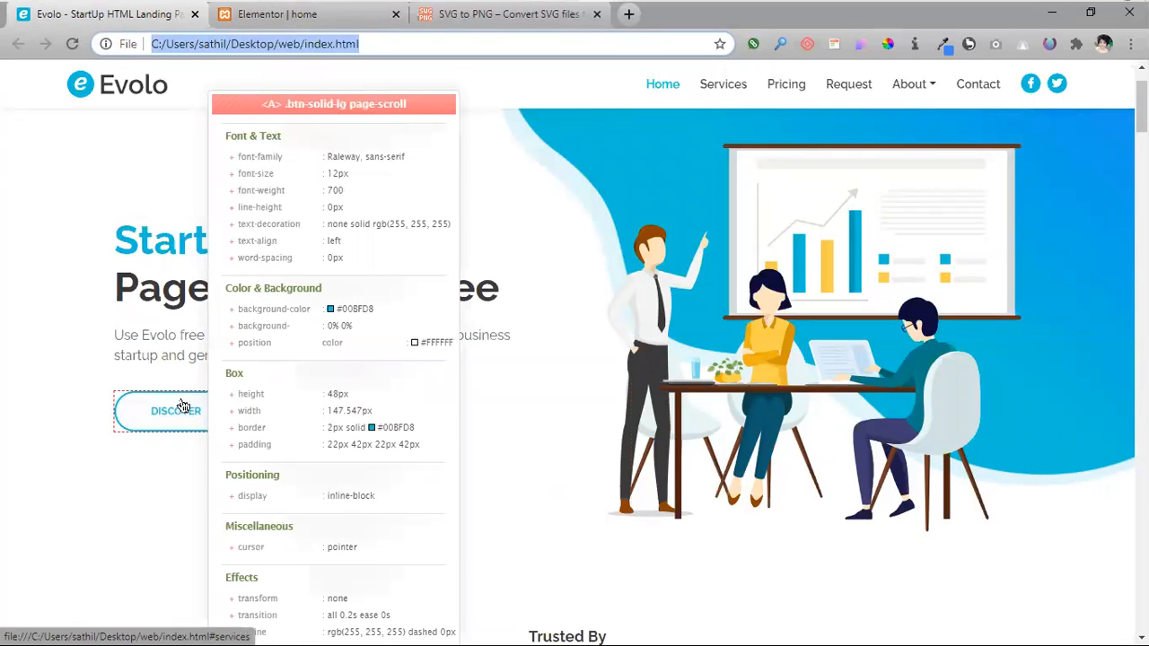
pyautogui.click(273, 14)
pyautogui.click(173, 363)
pyautogui.write('1')
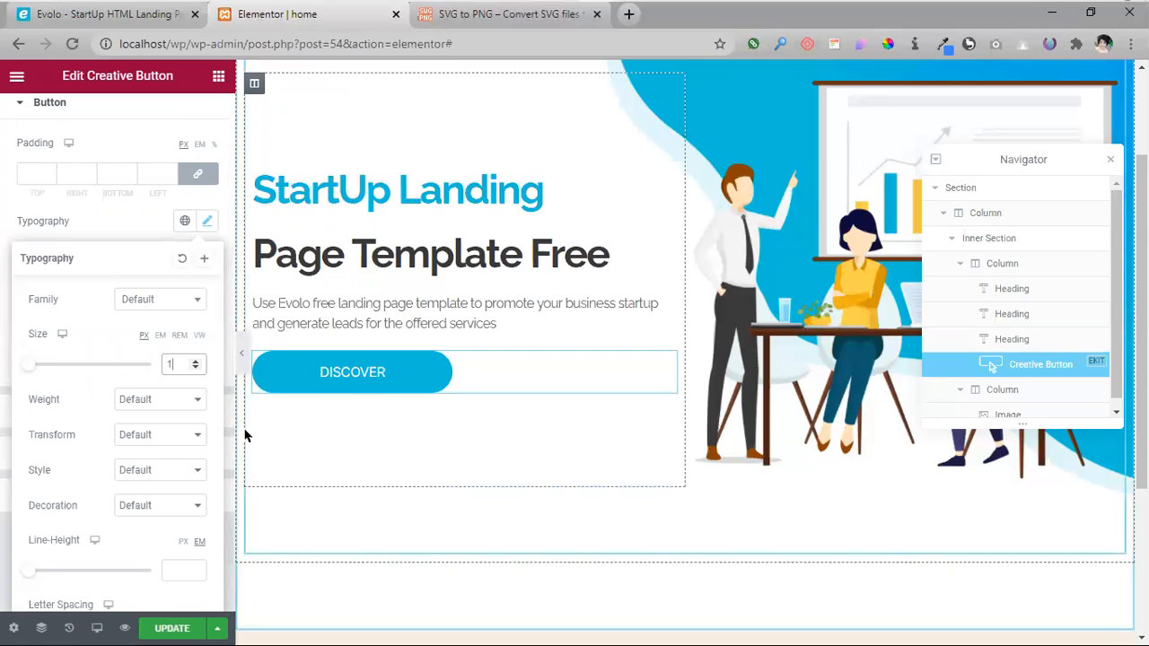
pyautogui.write('2')
pyautogui.click(160, 399)
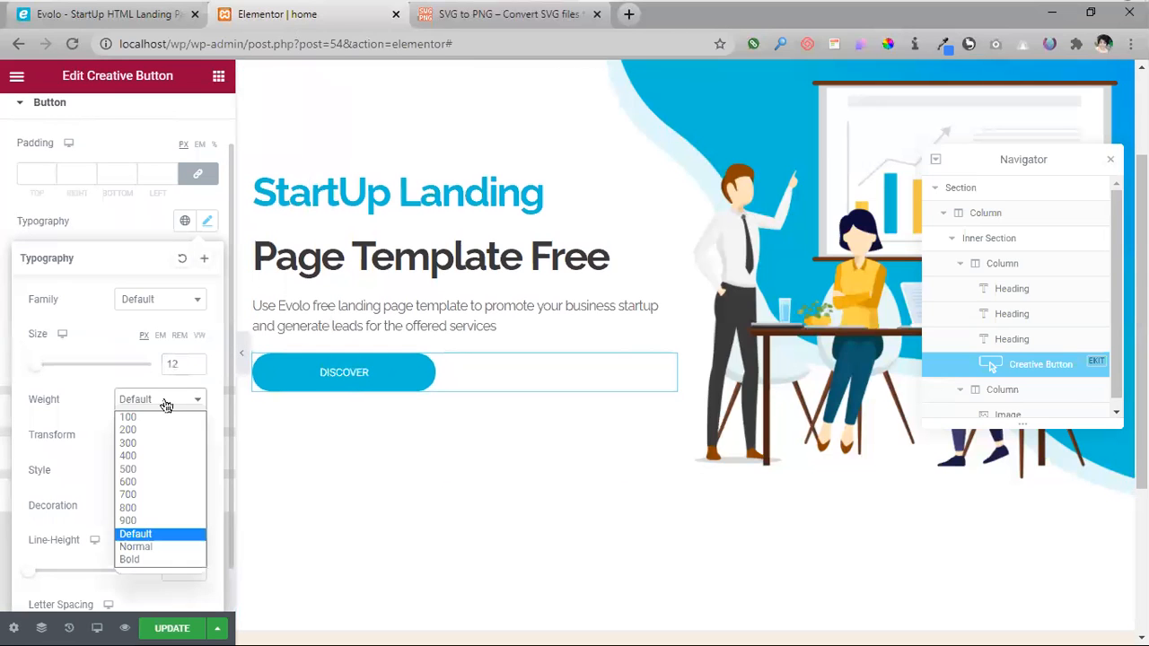
pyautogui.click(156, 494)
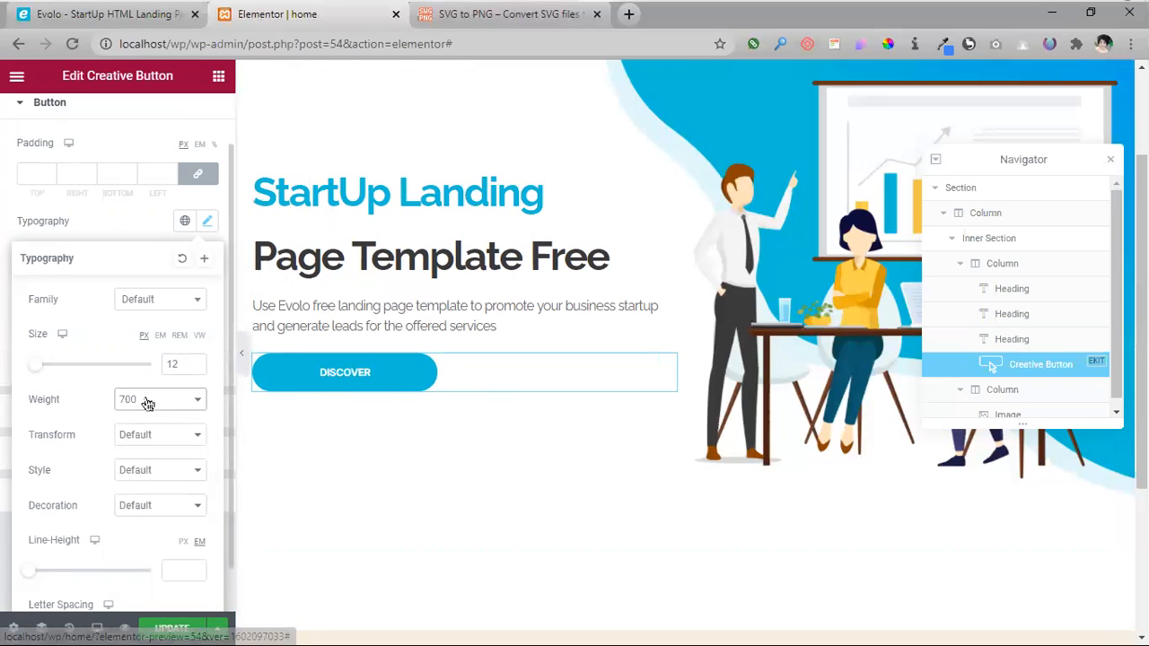
# - Try larger font sizes for the Discover button's text and settle on 15 px
pyautogui.click(195, 364)
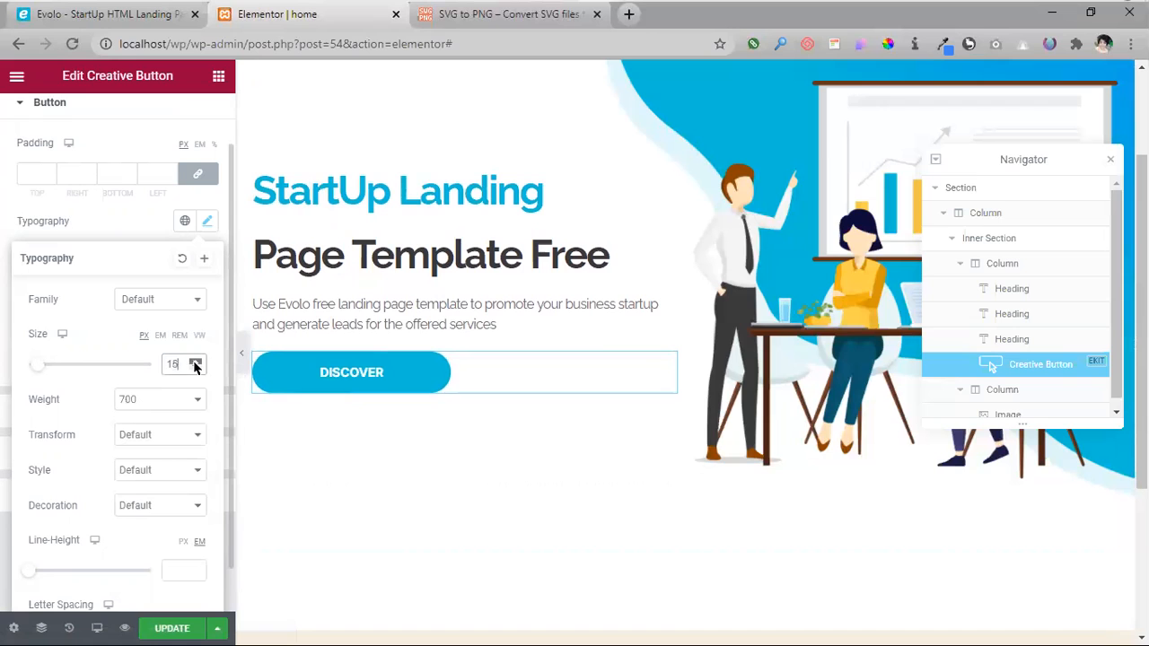
pyautogui.click(195, 363)
pyautogui.click(196, 362)
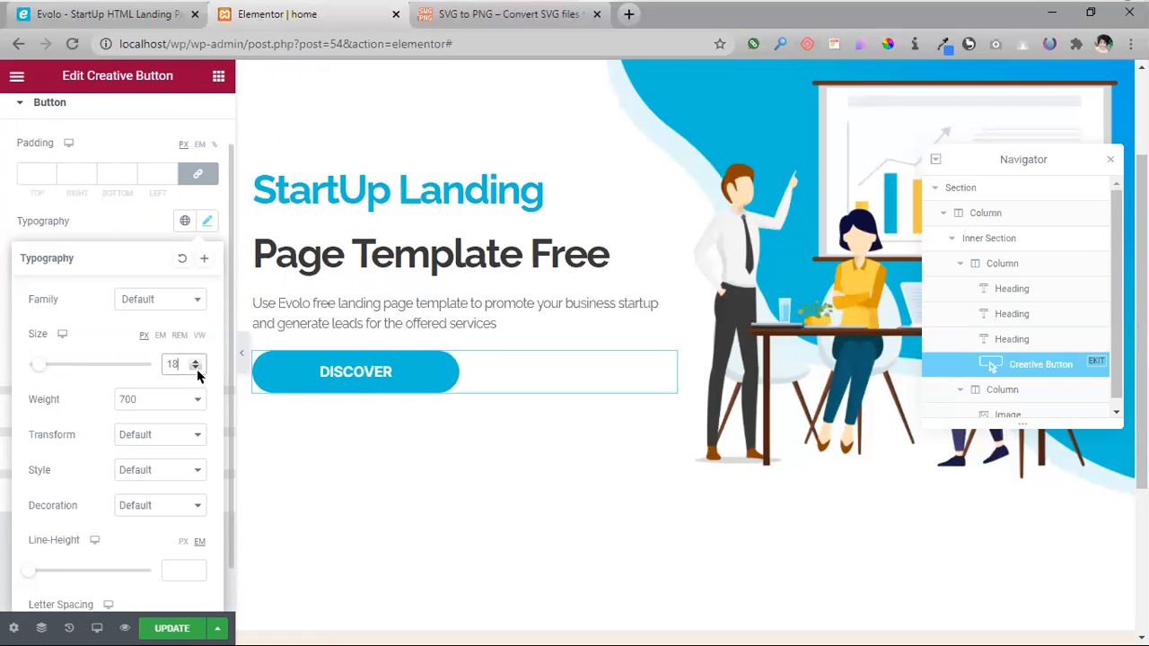
pyautogui.click(197, 368)
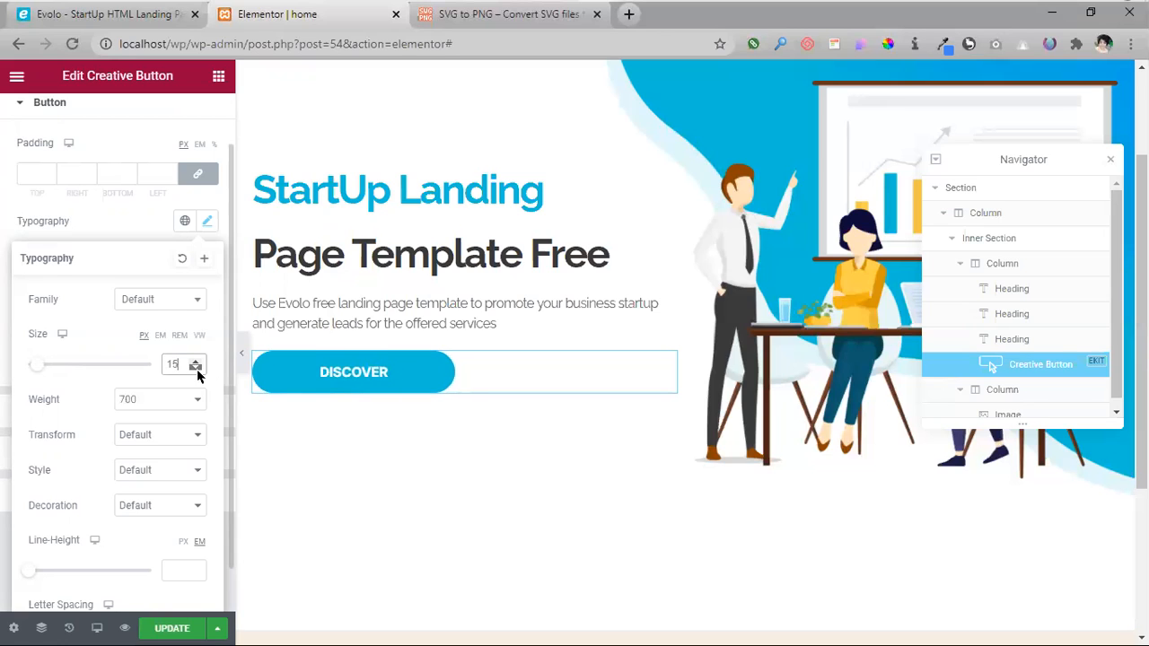
pyautogui.click(196, 368)
# - Check the font family on the reference page and set the Discover button's font family to Raleway
pyautogui.scroll(-1, 100, 460)
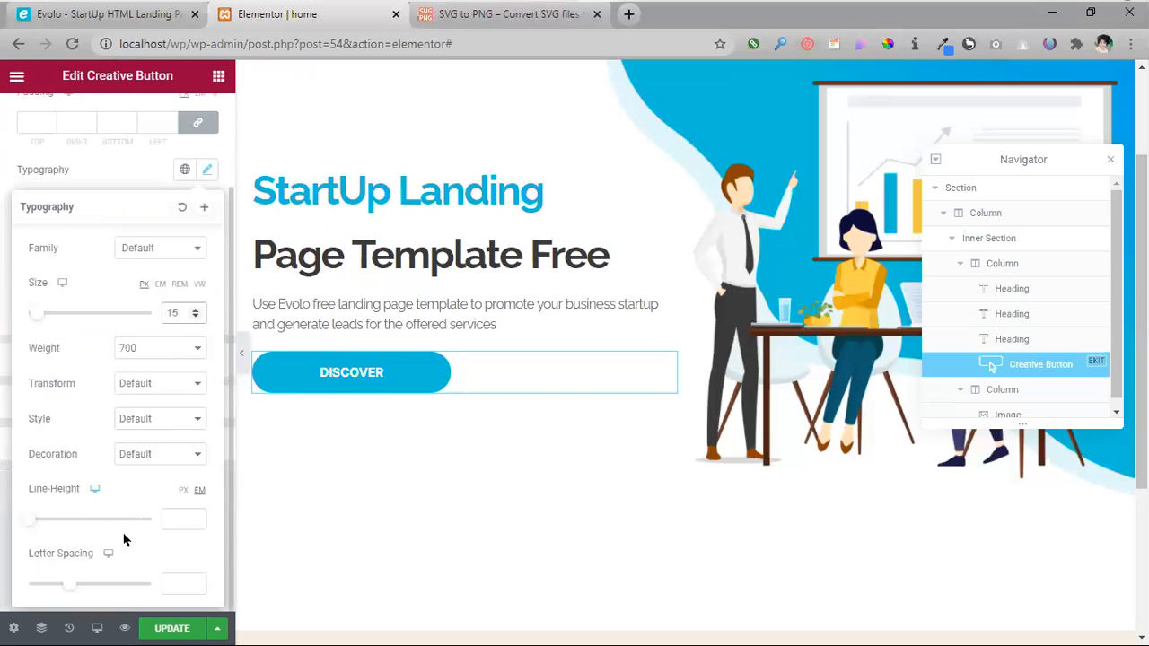
pyautogui.click(140, 259)
pyautogui.click(151, 25)
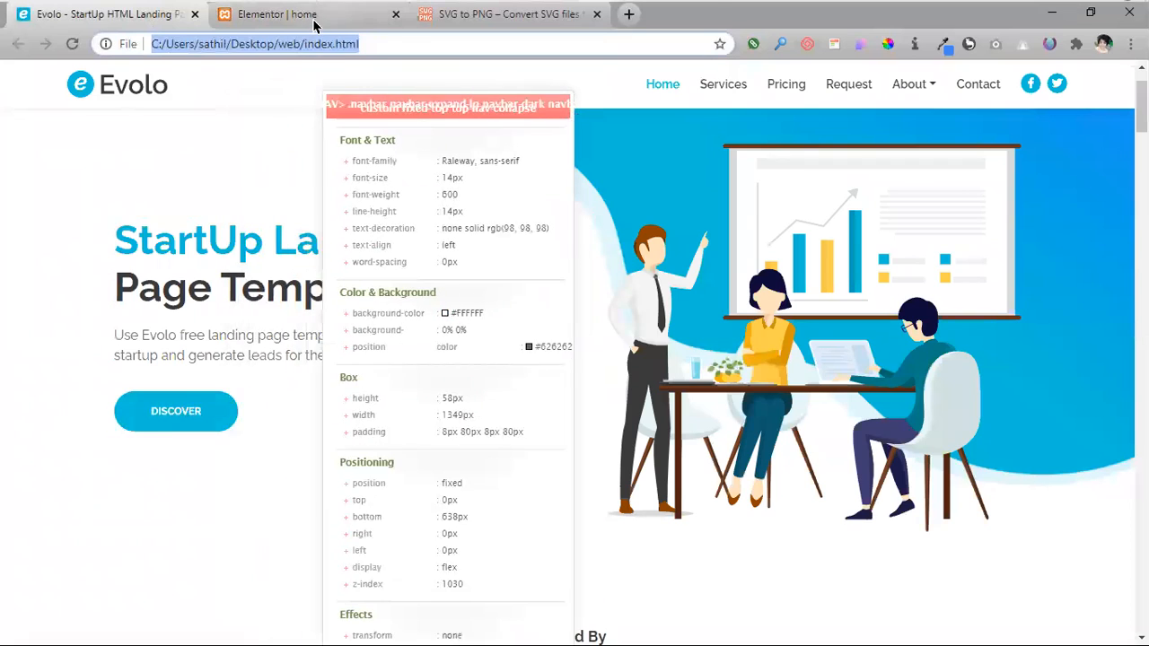
pyautogui.click(278, 13)
pyautogui.write('ralew')
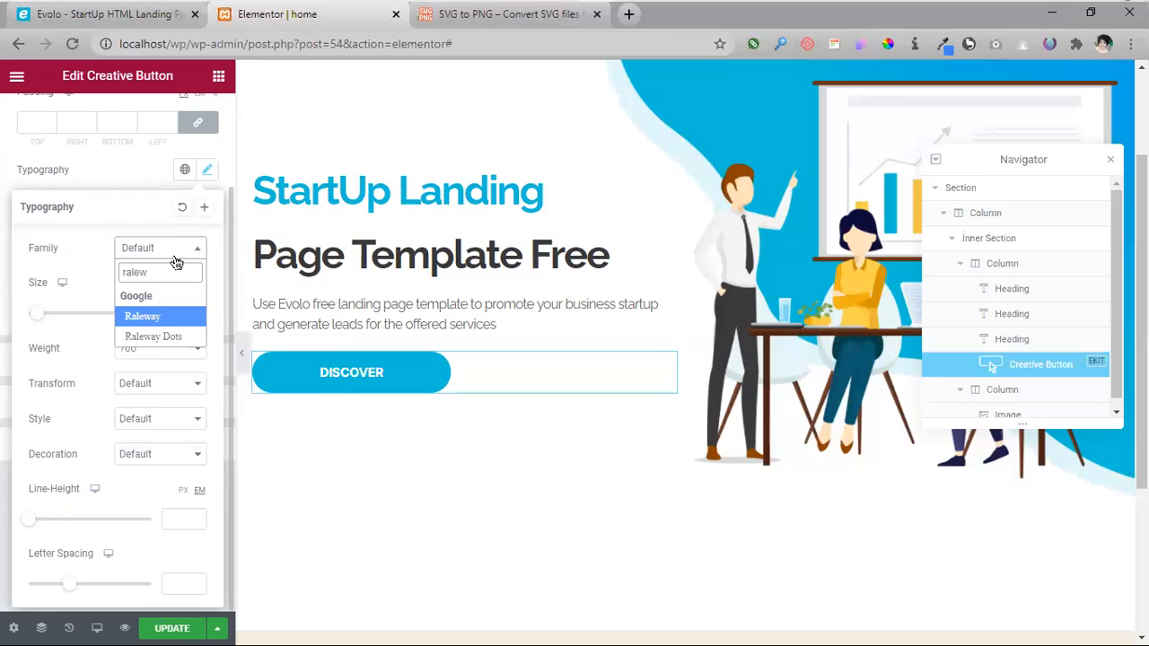
pyautogui.click(192, 317)
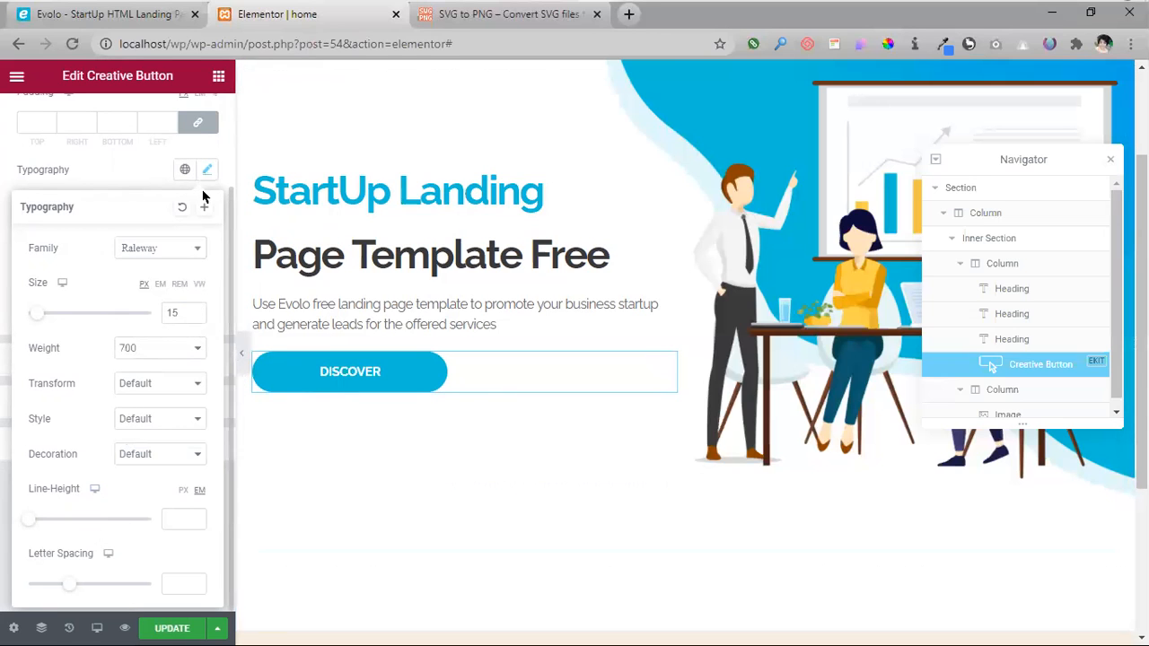
pyautogui.click(106, 182)
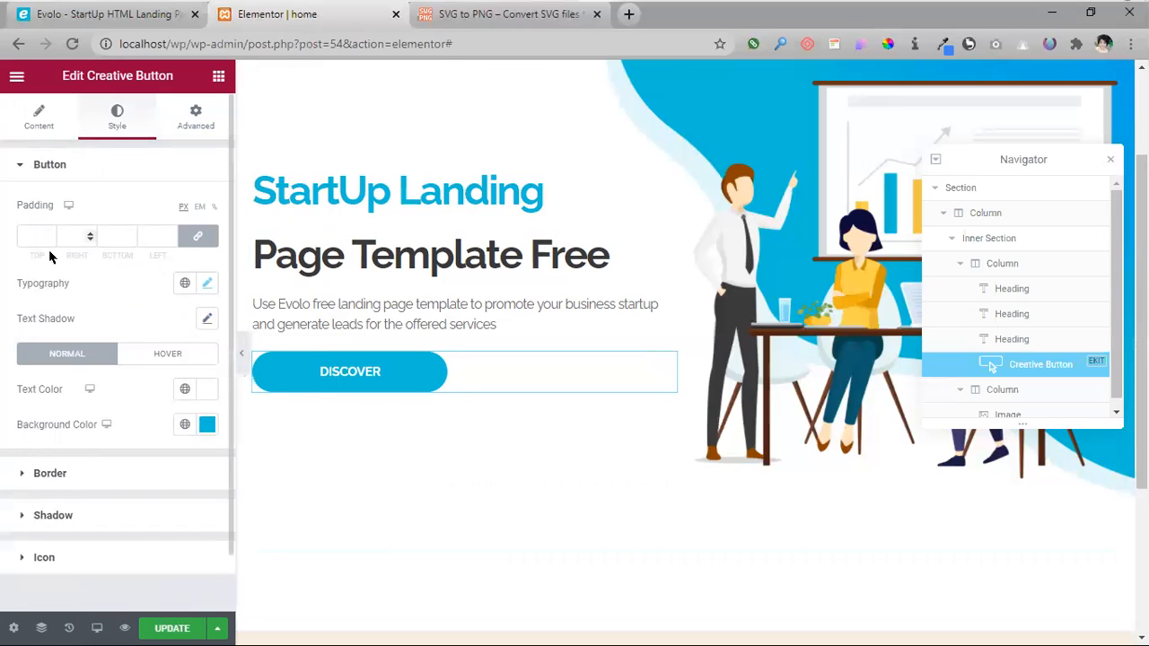
pyautogui.scroll(-1, 117, 516)
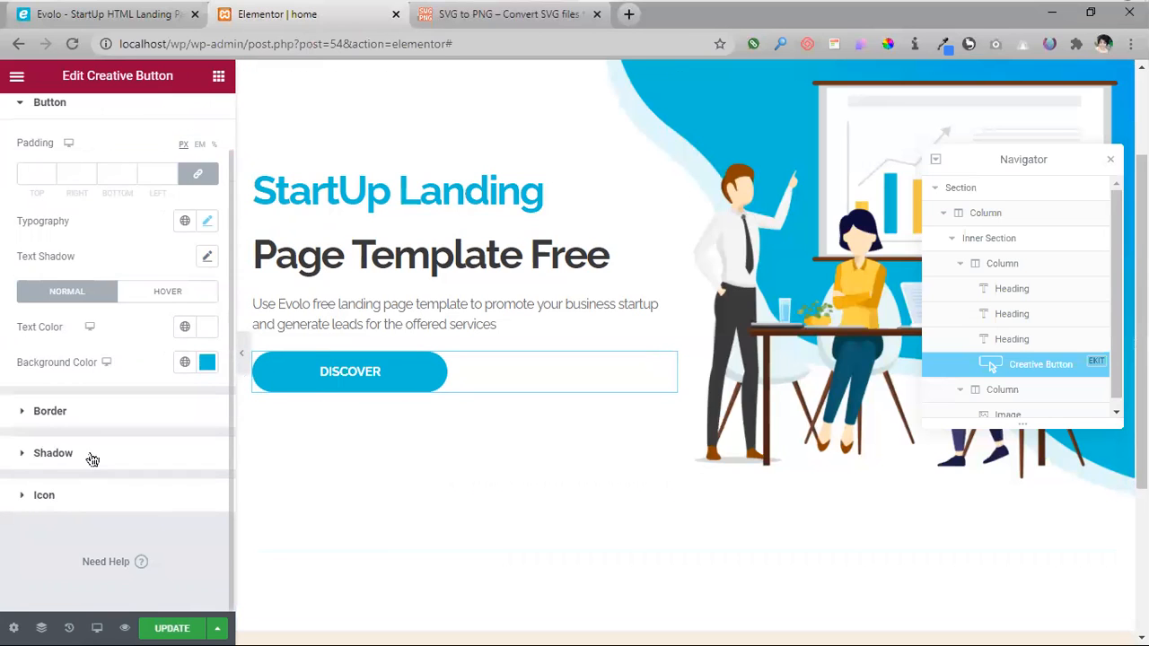
pyautogui.click(127, 412)
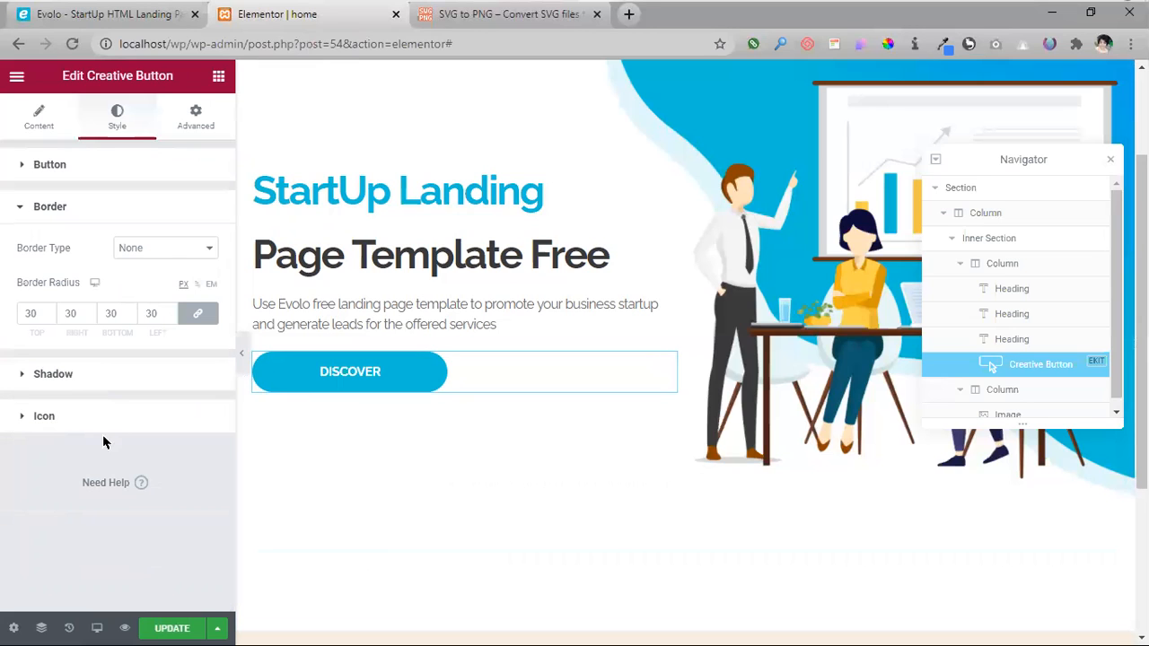
pyautogui.click(209, 127)
pyautogui.scroll(-3, 75, 345)
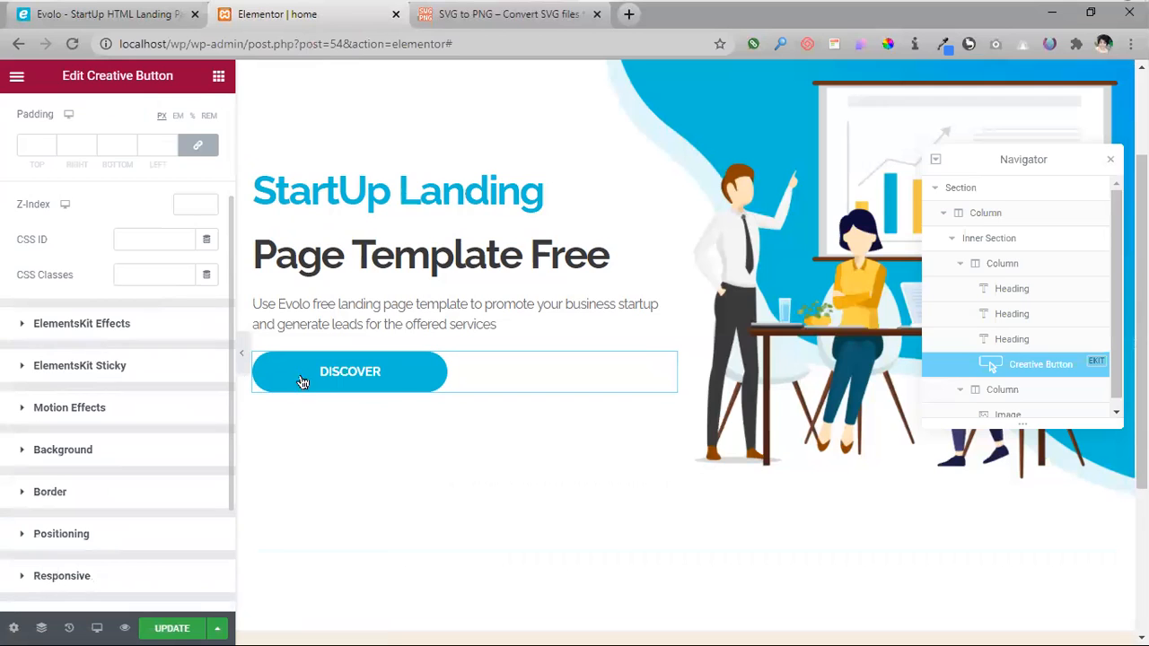
pyautogui.scroll(1, 303, 383)
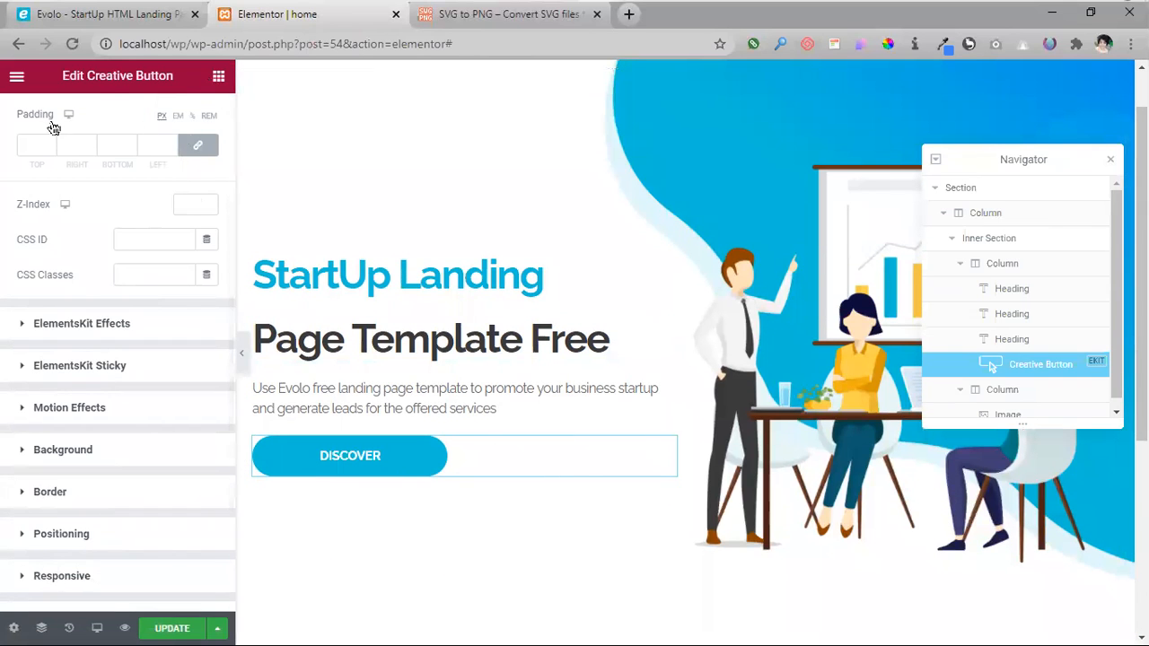
# - Search the widgets for "button" and add a Button widget directly below the Discover button
pyautogui.write('b')
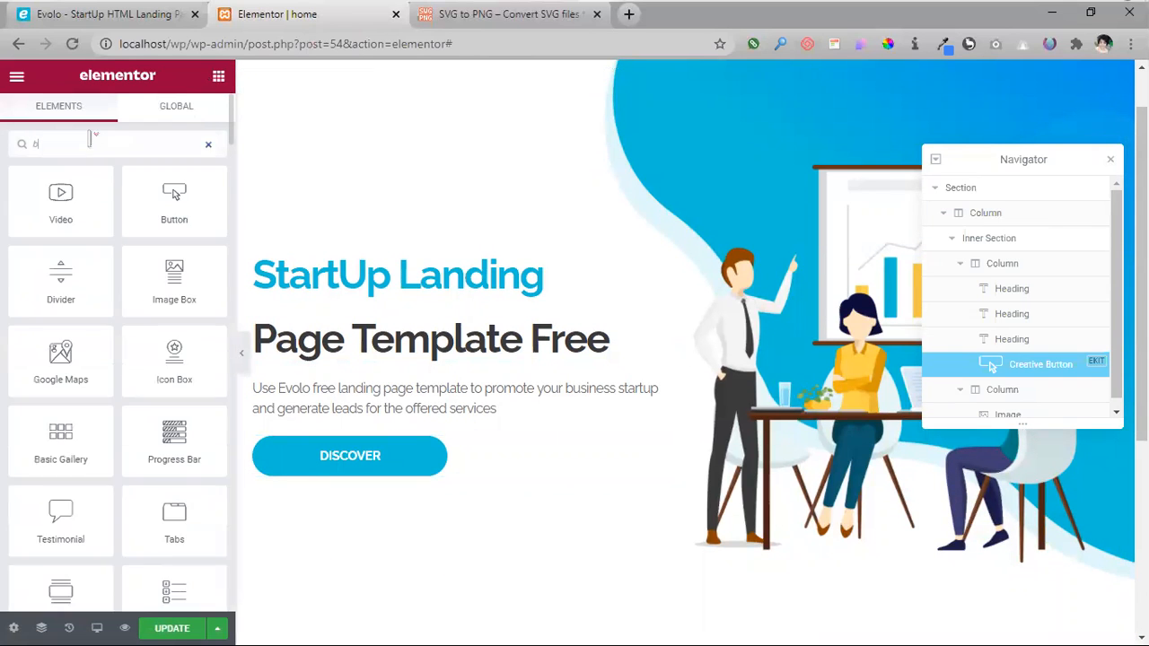
pyautogui.write('utton')
pyautogui.moveTo(174, 202); pyautogui.dragTo(379, 476)
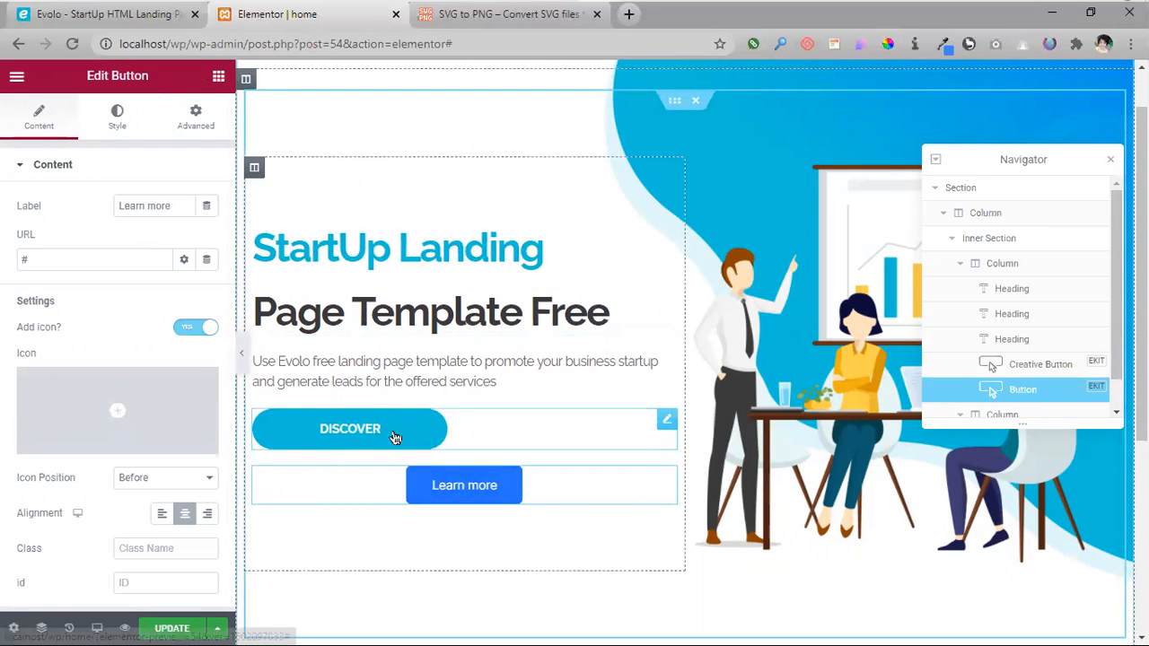
# - Copy the Discover Creative Button and paste its style onto the new Learn more button
pyautogui.rightClick(665, 428)
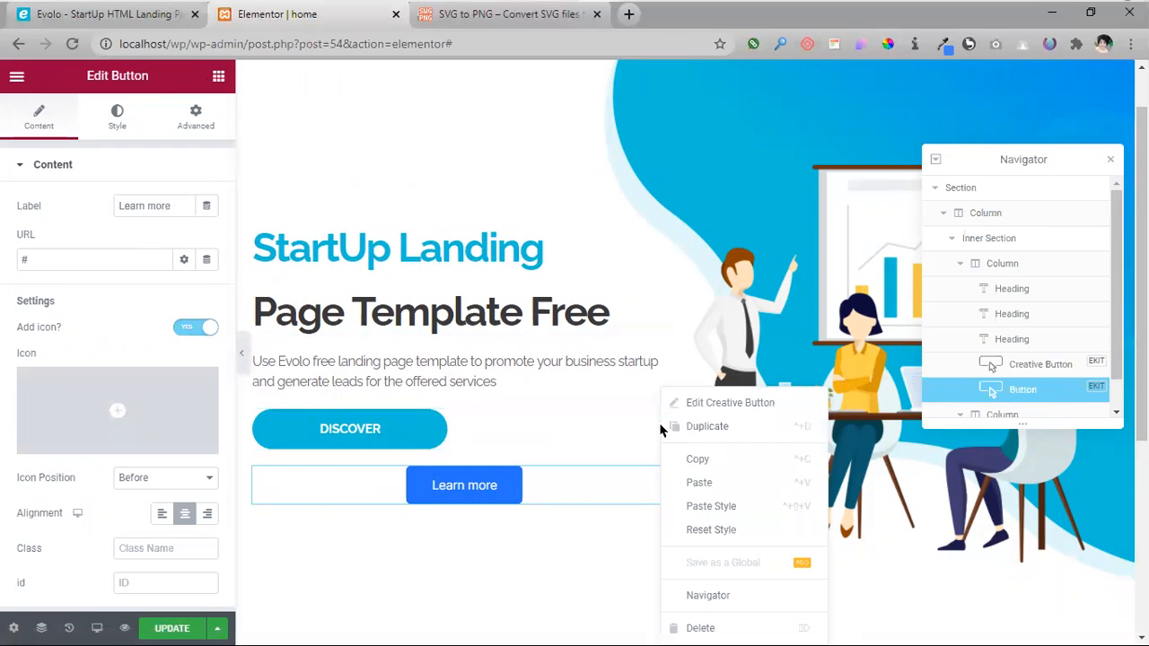
pyautogui.click(714, 460)
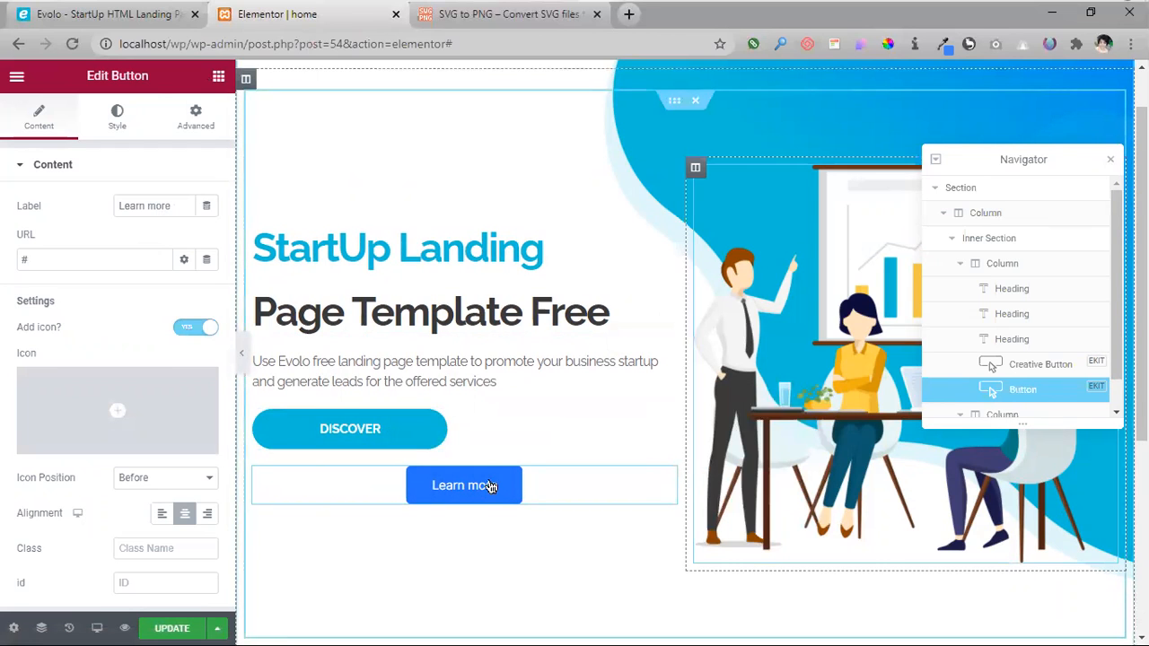
pyautogui.rightClick(488, 482)
pyautogui.click(530, 507)
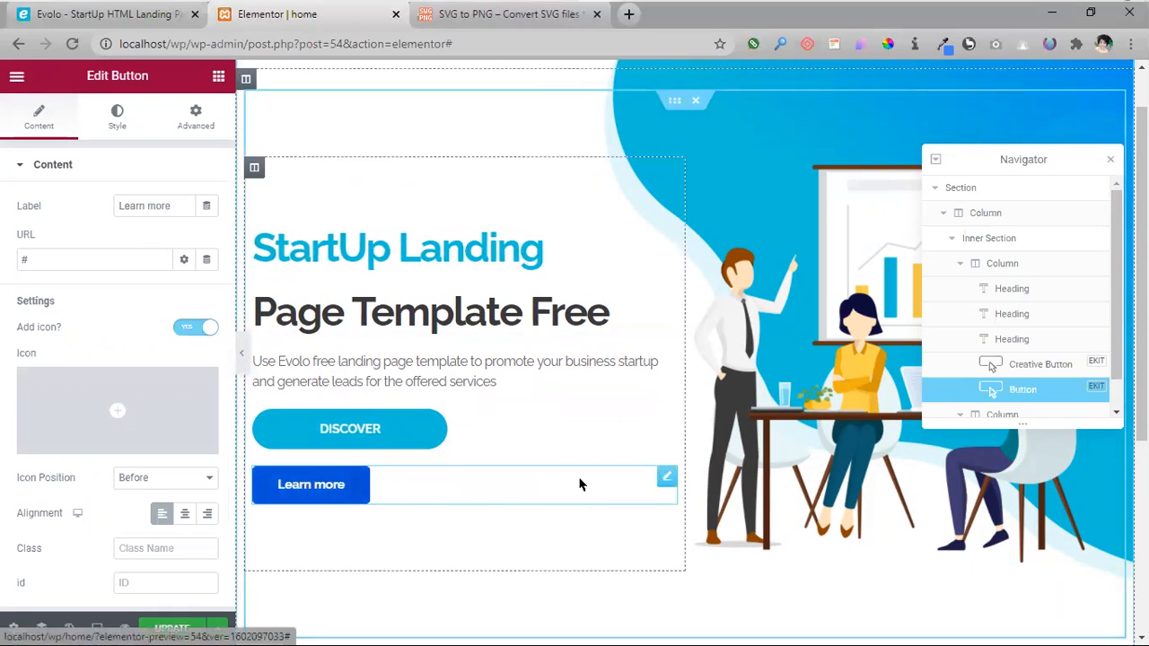
pyautogui.rightClick(664, 489)
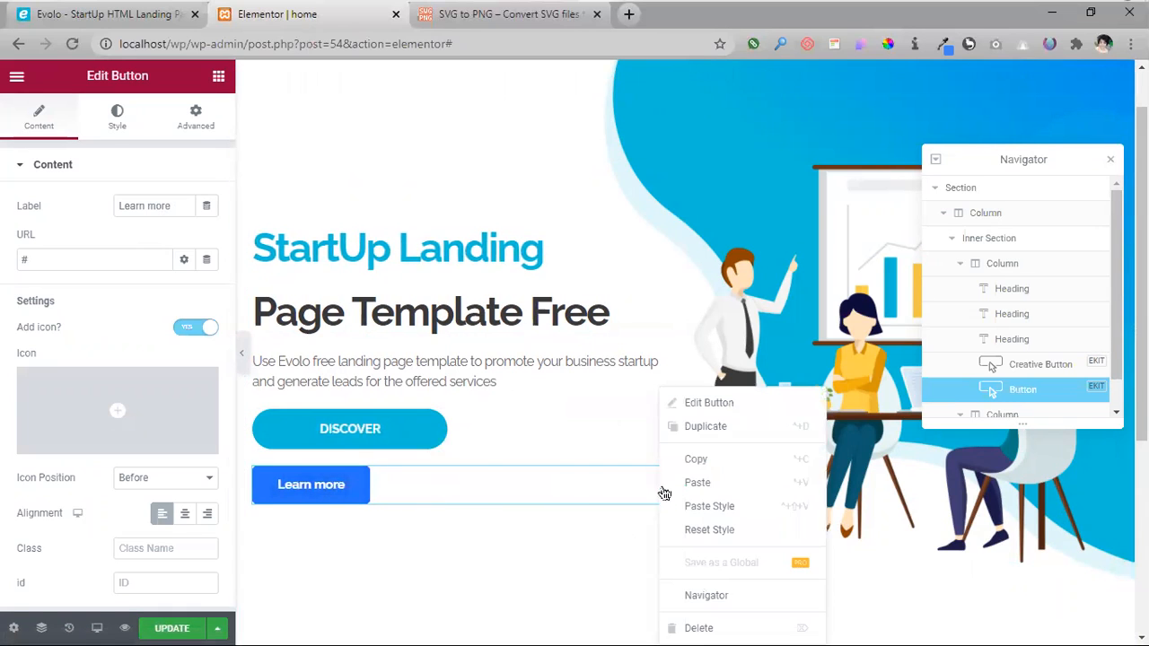
pyautogui.click(681, 508)
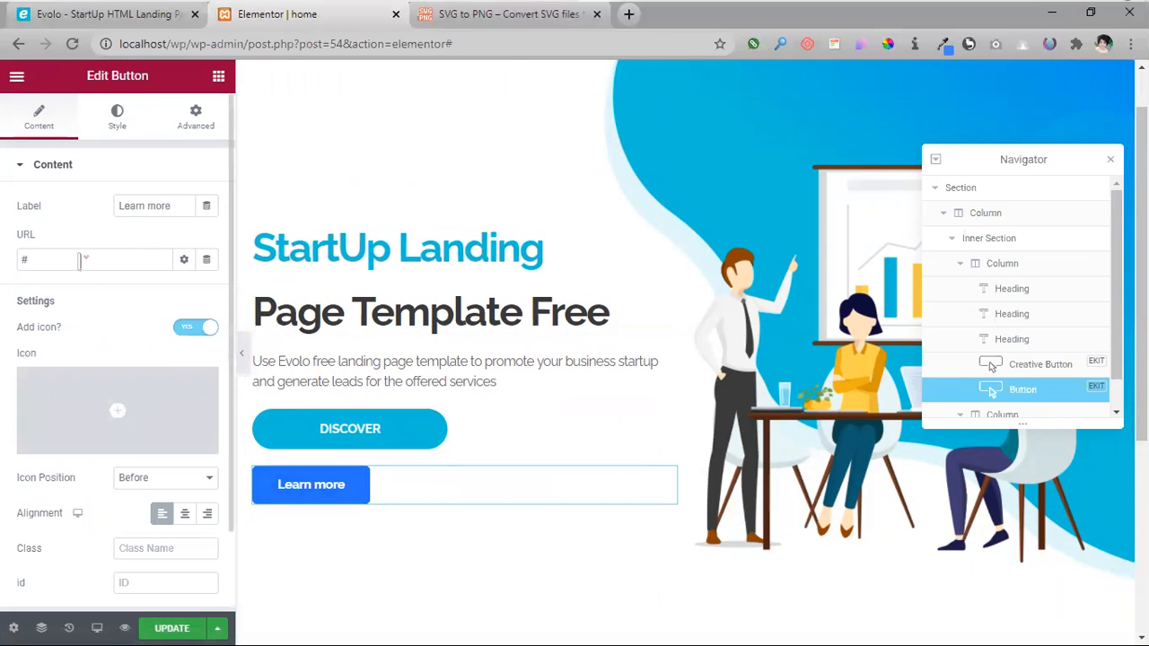
# - Change the new button's label to DISCOVER and turn off its icon
pyautogui.moveTo(180, 202); pyautogui.dragTo(29, 208)
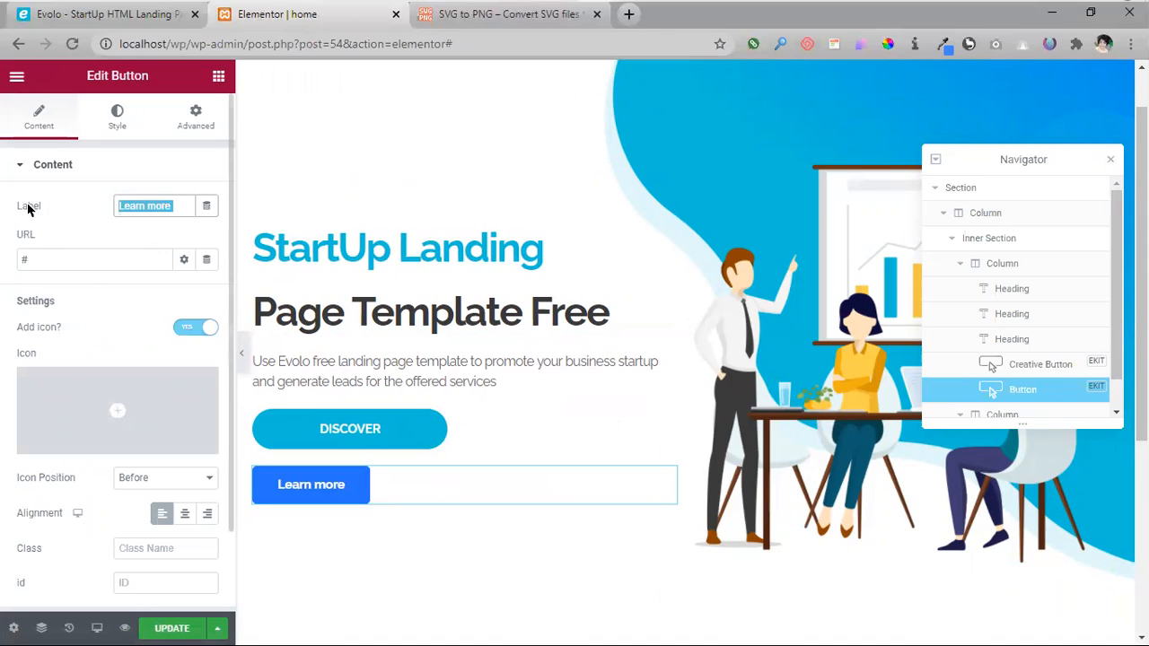
pyautogui.write('Di')
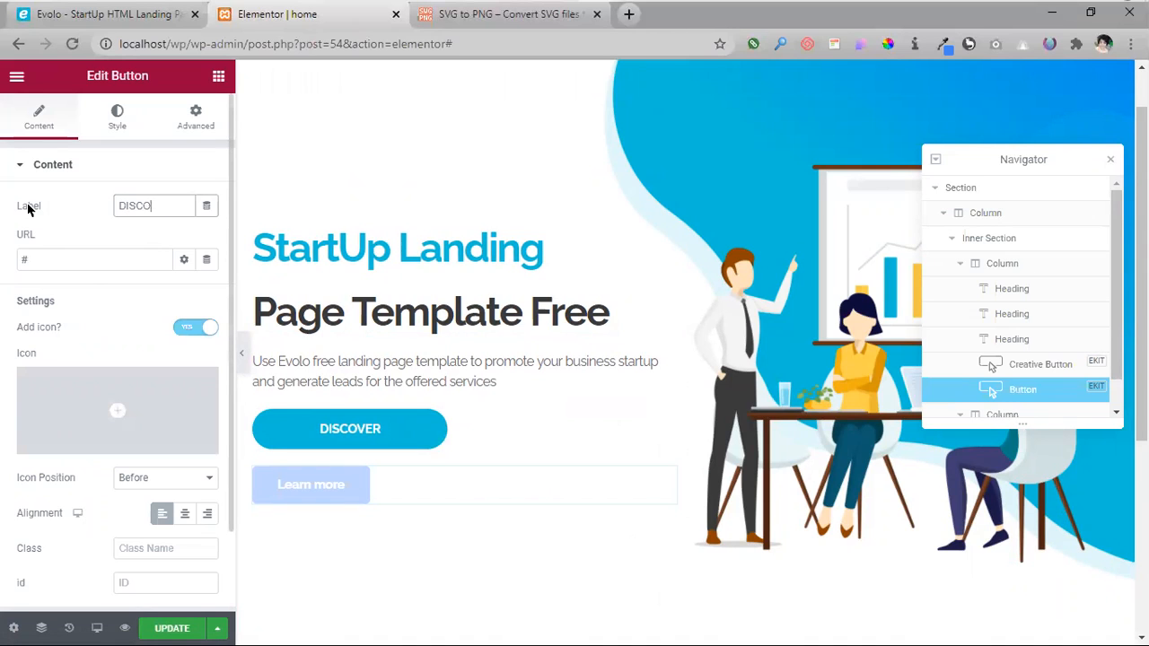
pyautogui.scroll(-1, 83, 428)
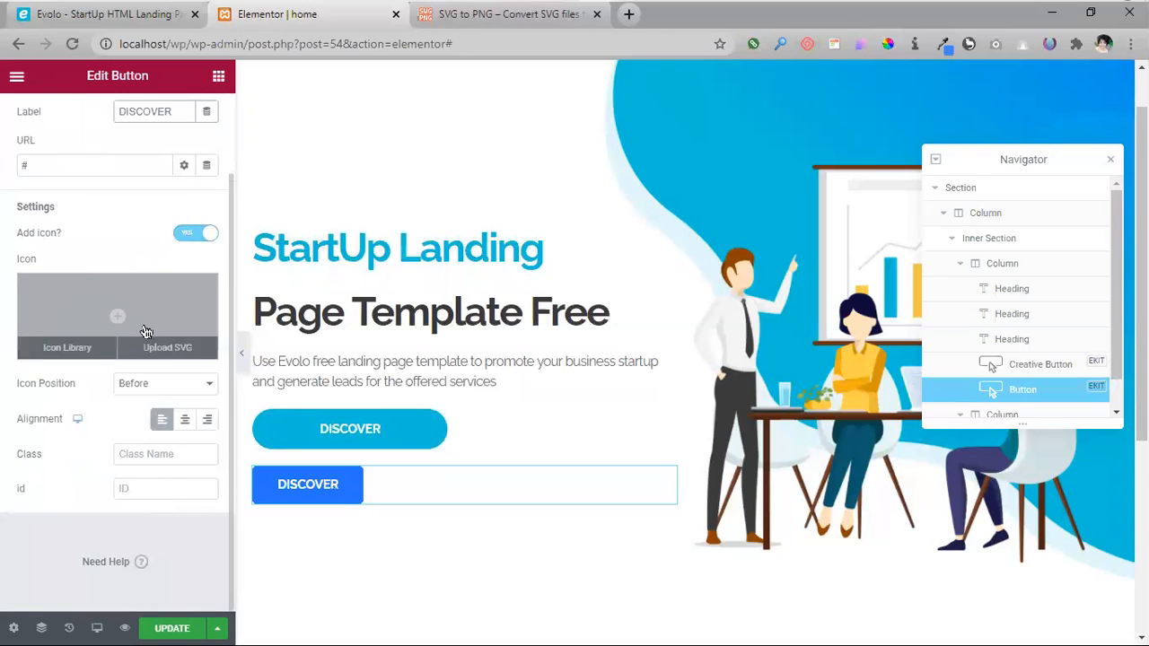
pyautogui.scroll(1, 141, 458)
pyautogui.scroll(-1, 106, 516)
pyautogui.scroll(1, 97, 309)
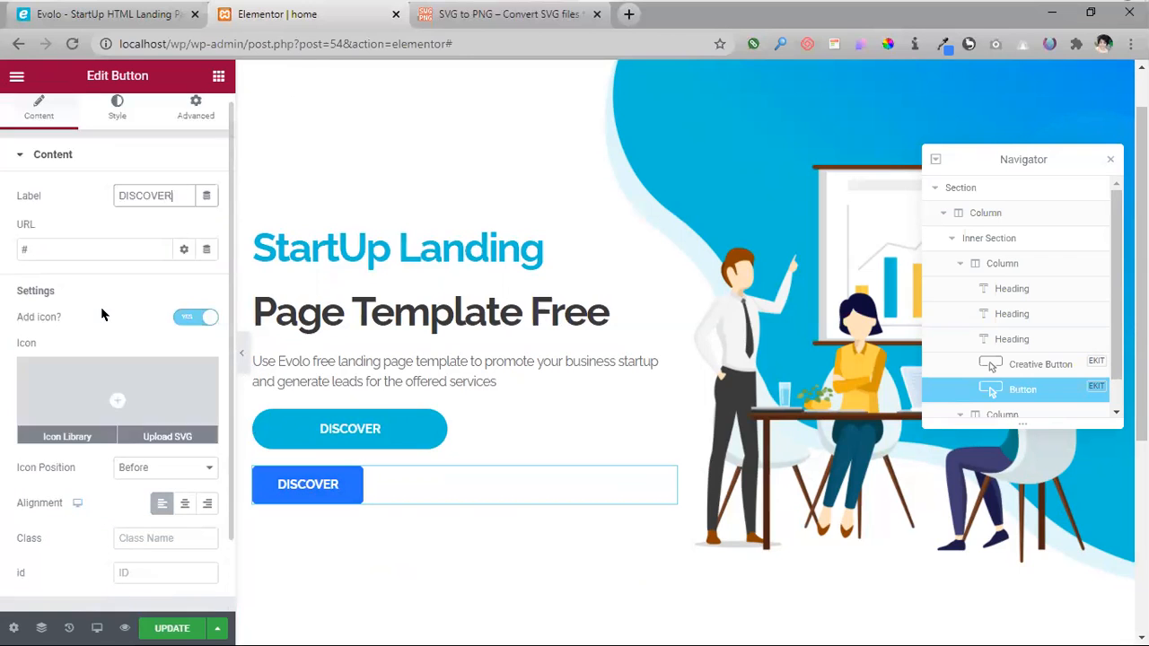
pyautogui.scroll(1, 33, 248)
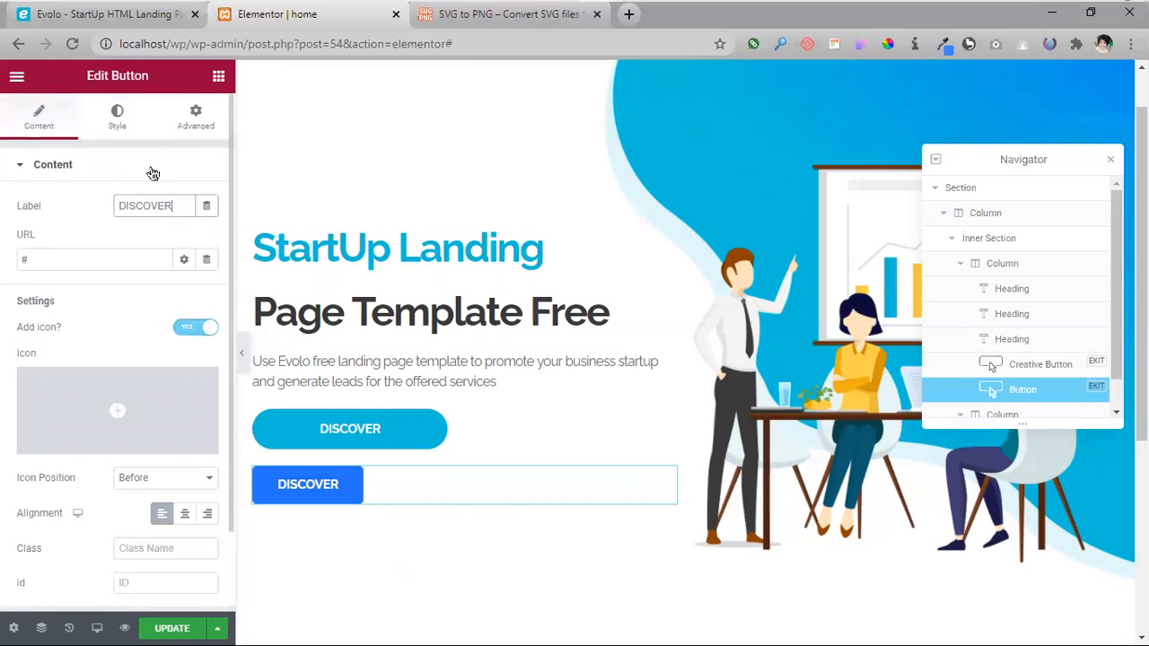
pyautogui.click(196, 329)
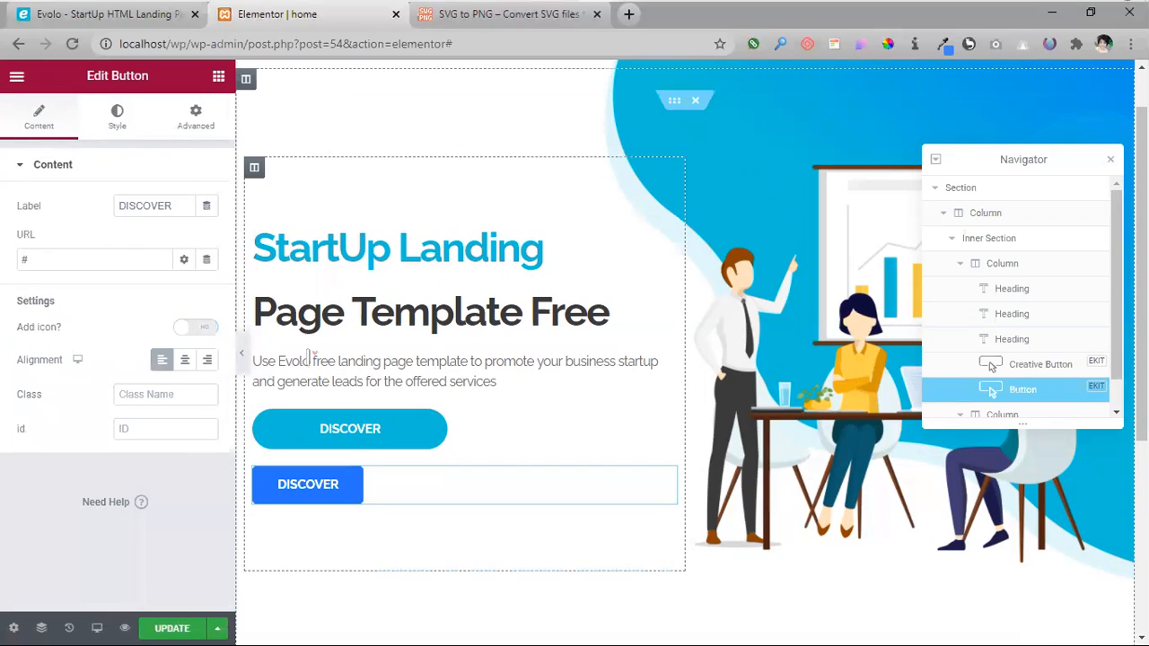
# - Review the typography settings of the new DISCOVER button
pyautogui.click(128, 142)
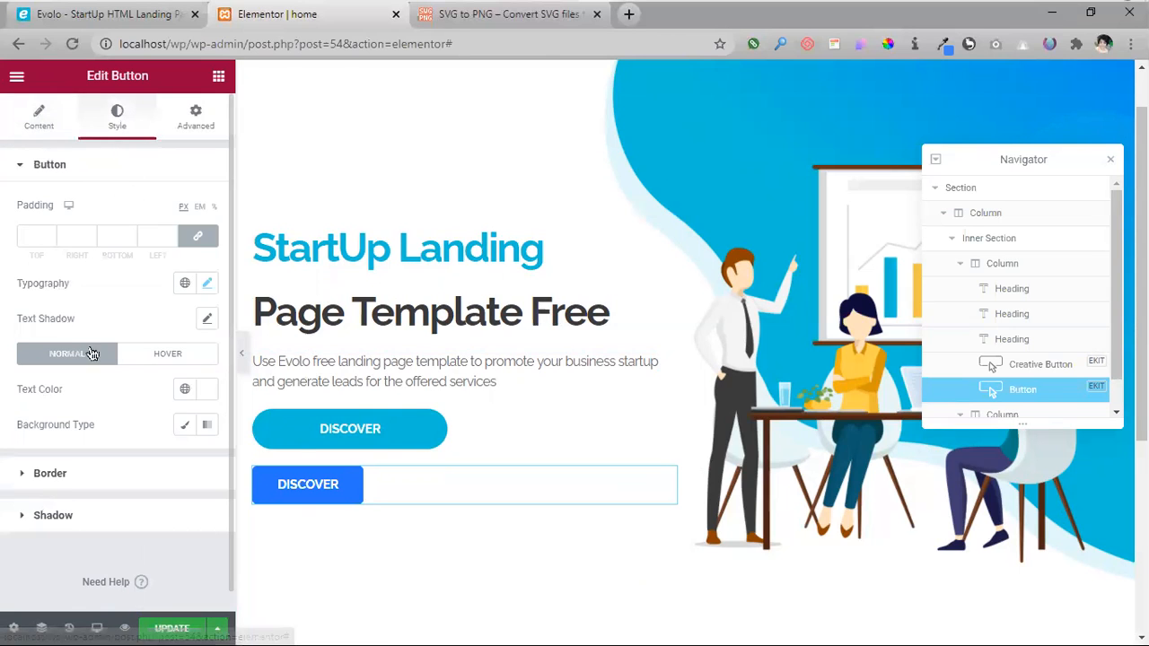
pyautogui.click(207, 284)
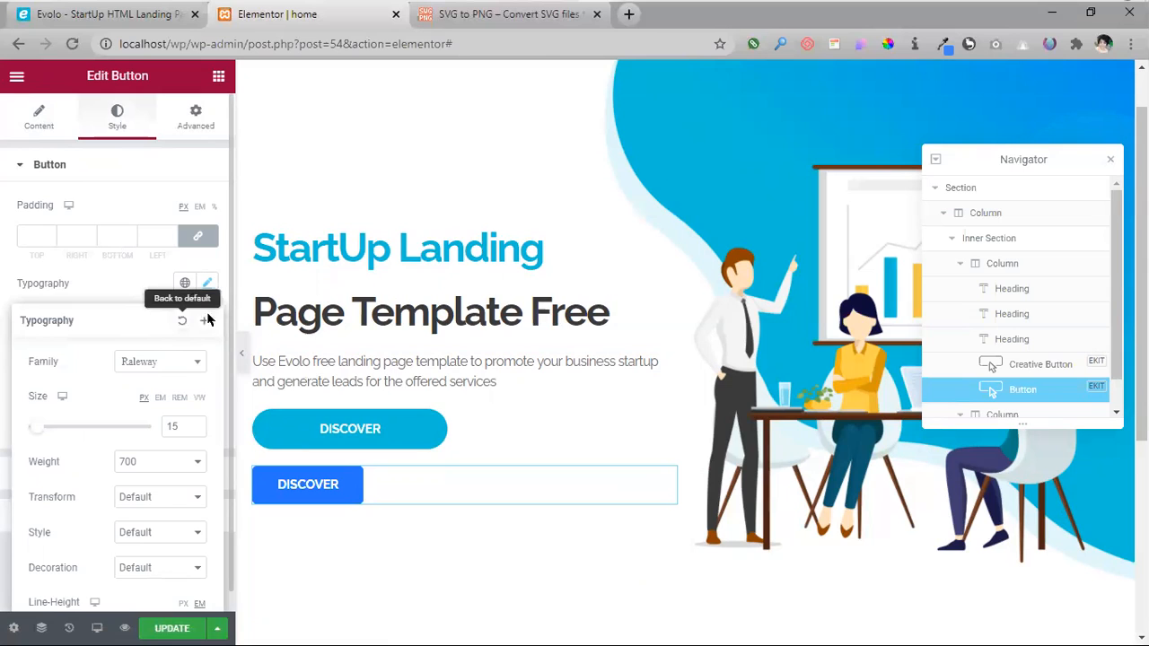
pyautogui.click(207, 287)
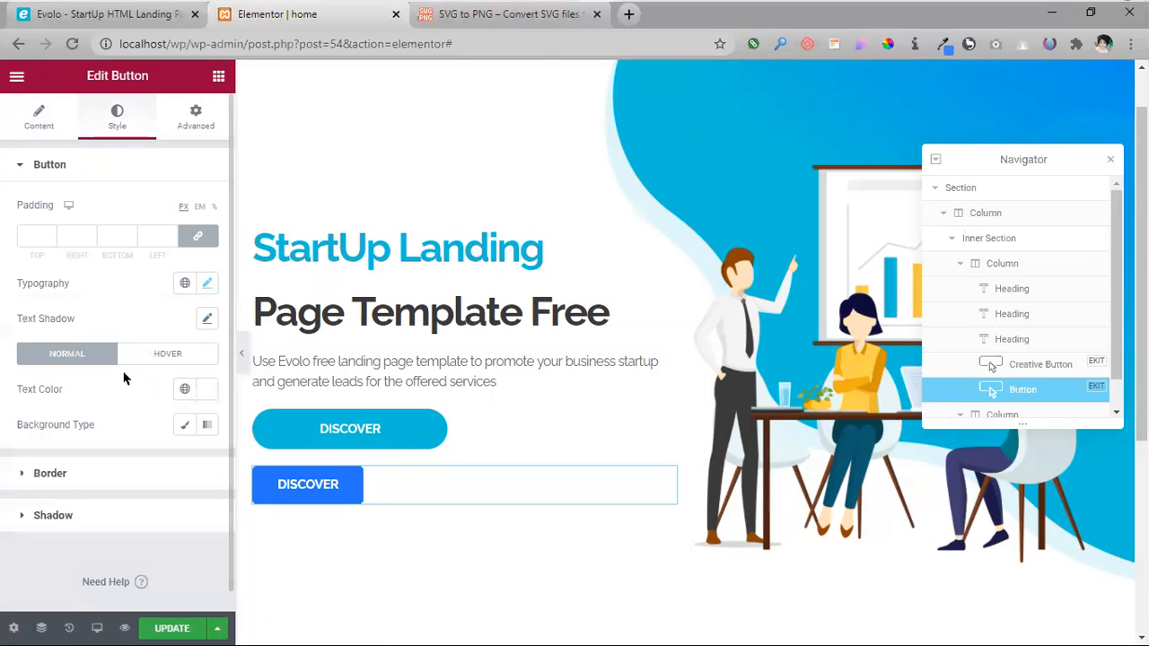
# - Choose a gradient background for the new button and sample the upper Discover button's fill with the color picker
pyautogui.scroll(-1, 124, 378)
pyautogui.click(207, 405)
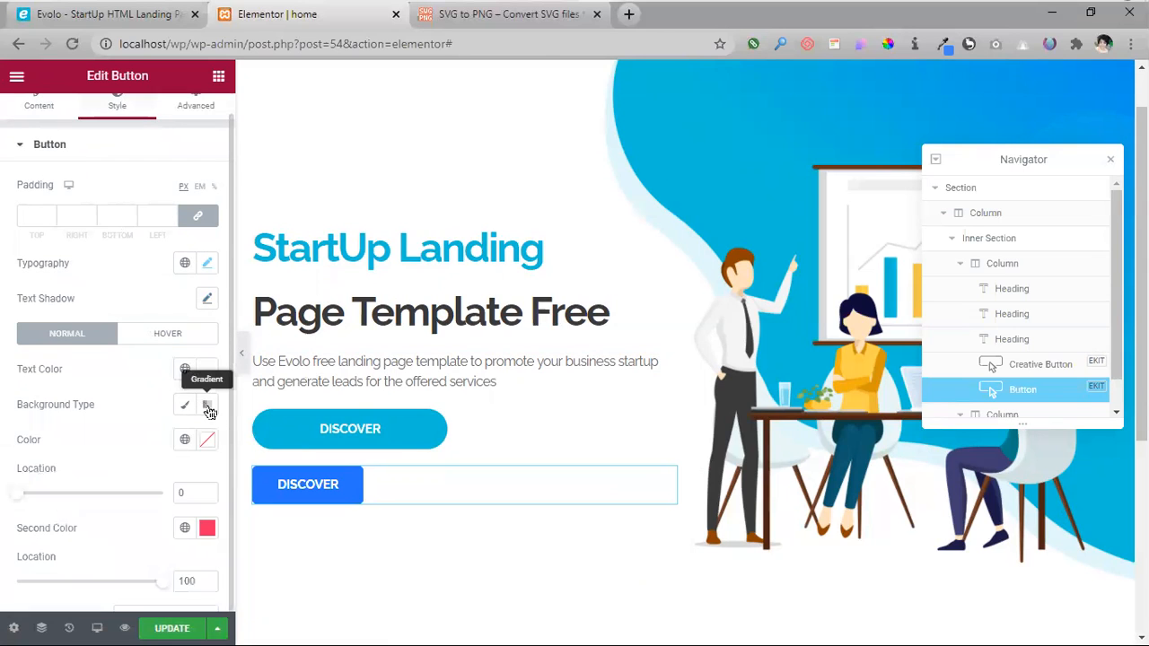
pyautogui.scroll(-1, 398, 441)
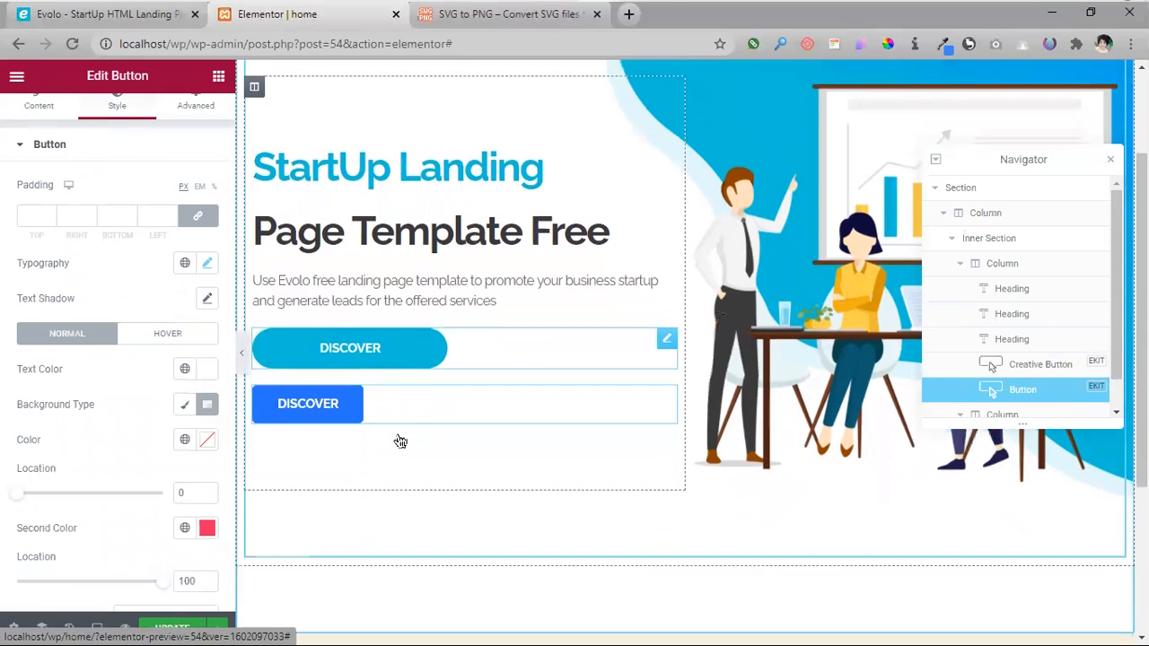
pyautogui.moveTo(350, 11)
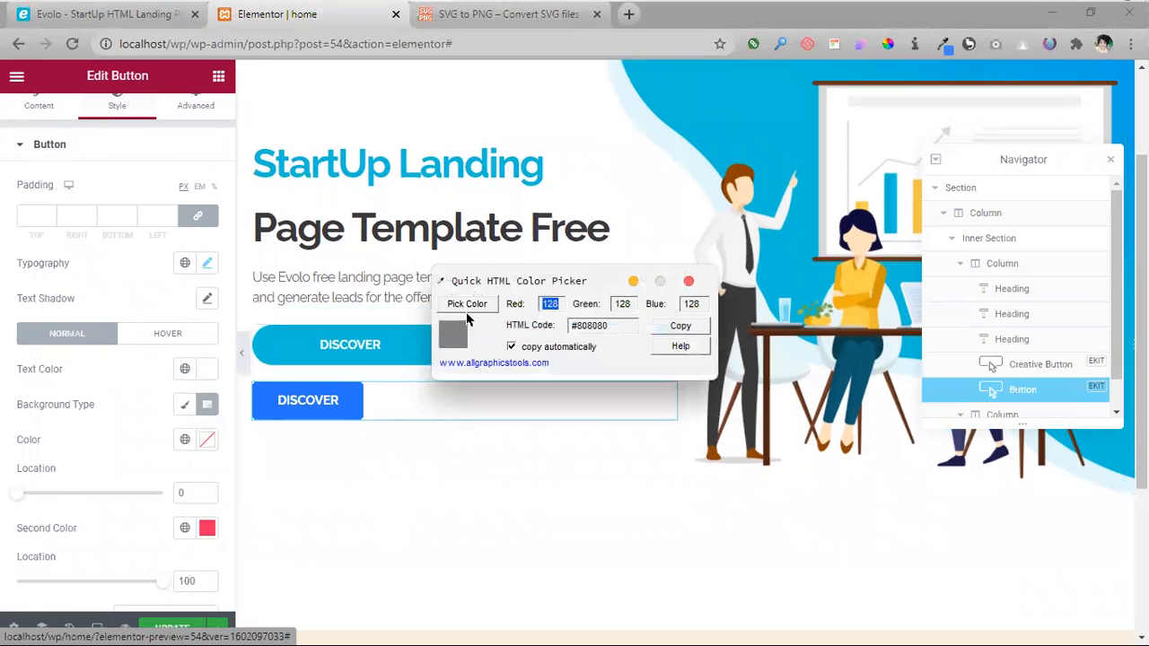
pyautogui.click(470, 302)
pyautogui.click(420, 335)
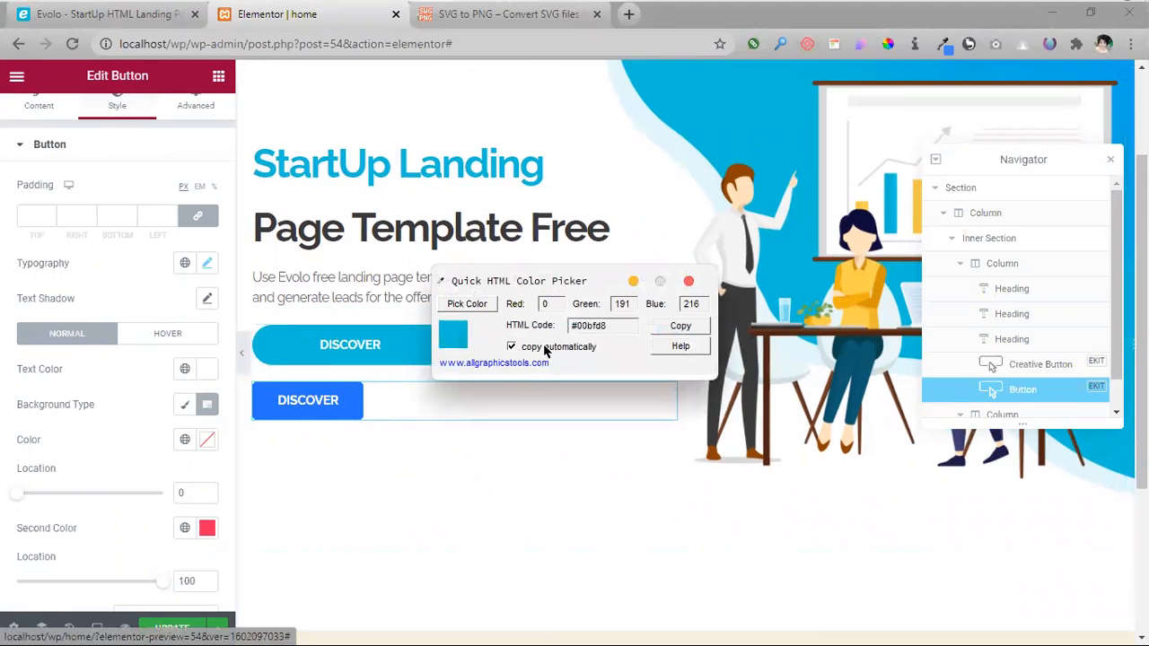
pyautogui.click(688, 283)
# - Set the new button's first background color to #00bfd8 and switch its background type to classic
pyautogui.scroll(1, 171, 325)
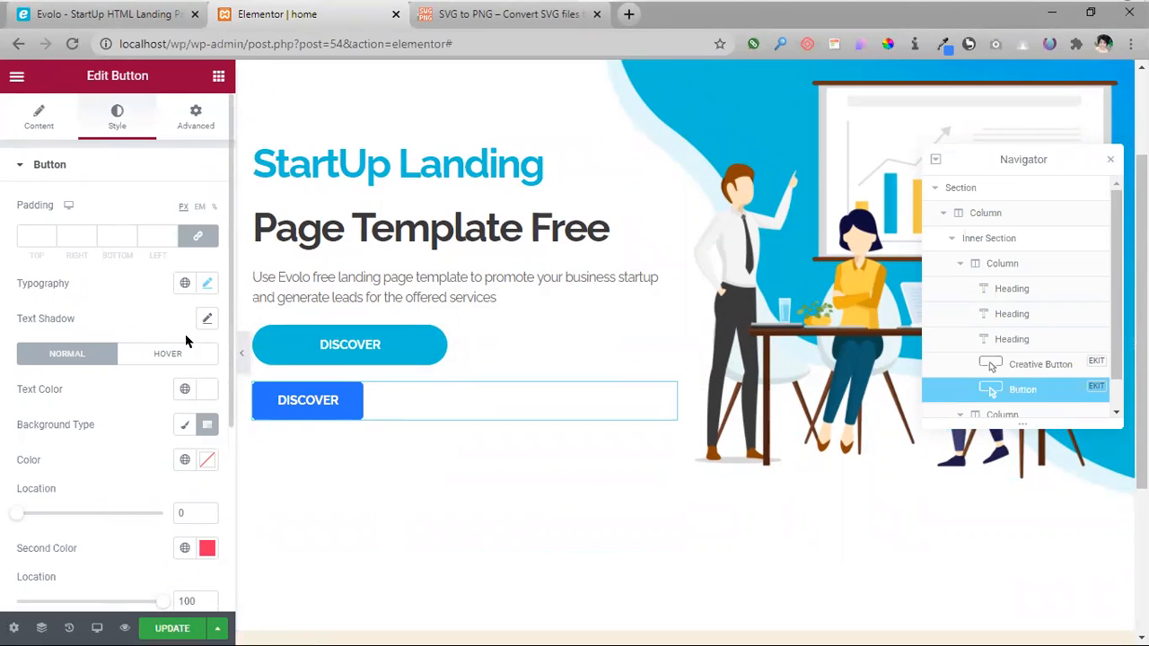
pyautogui.scroll(-2, 185, 334)
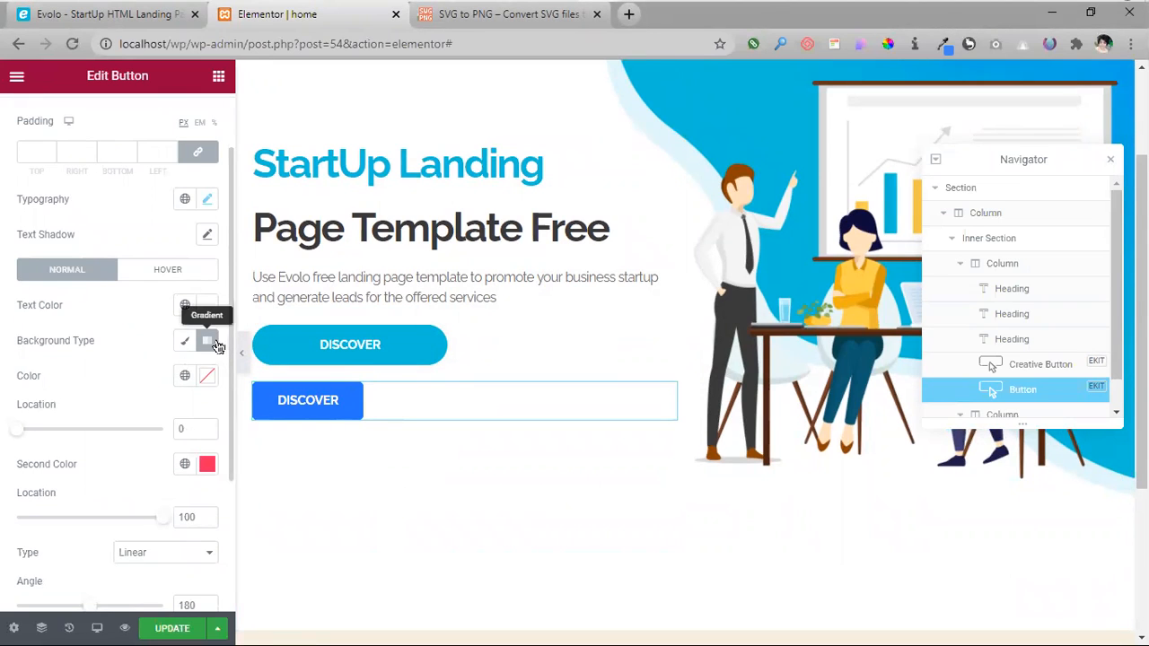
pyautogui.click(209, 376)
pyautogui.hotkey('ctrl', 'a')
pyautogui.write('#00bfd8')
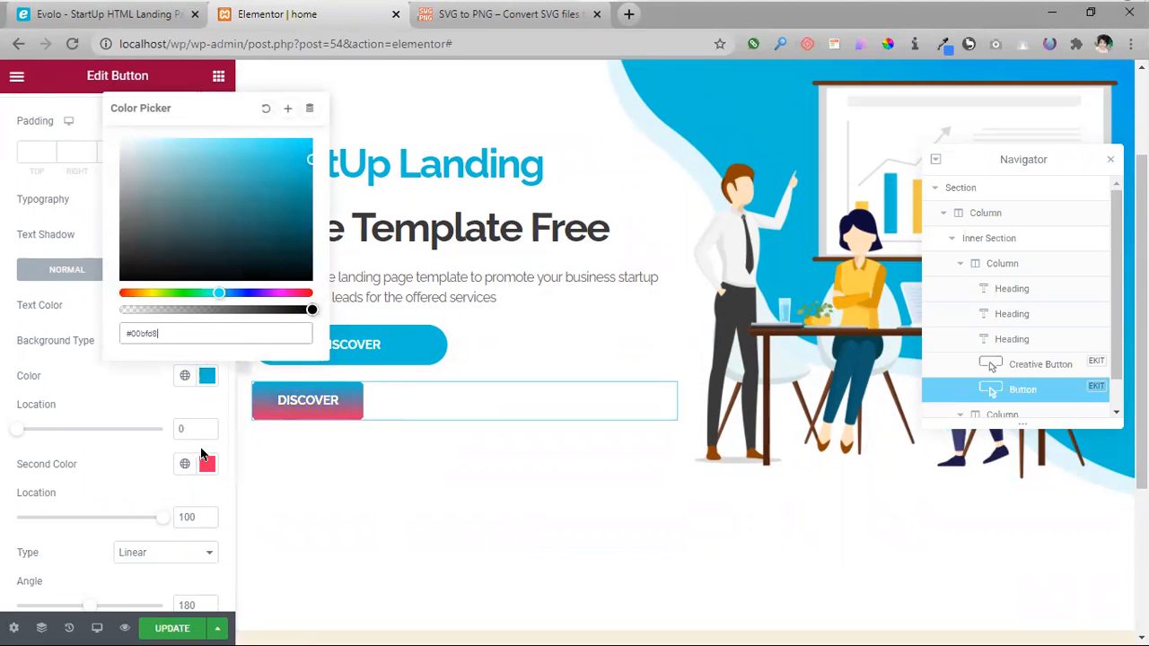
pyautogui.click(67, 360)
pyautogui.scroll(1, 69, 365)
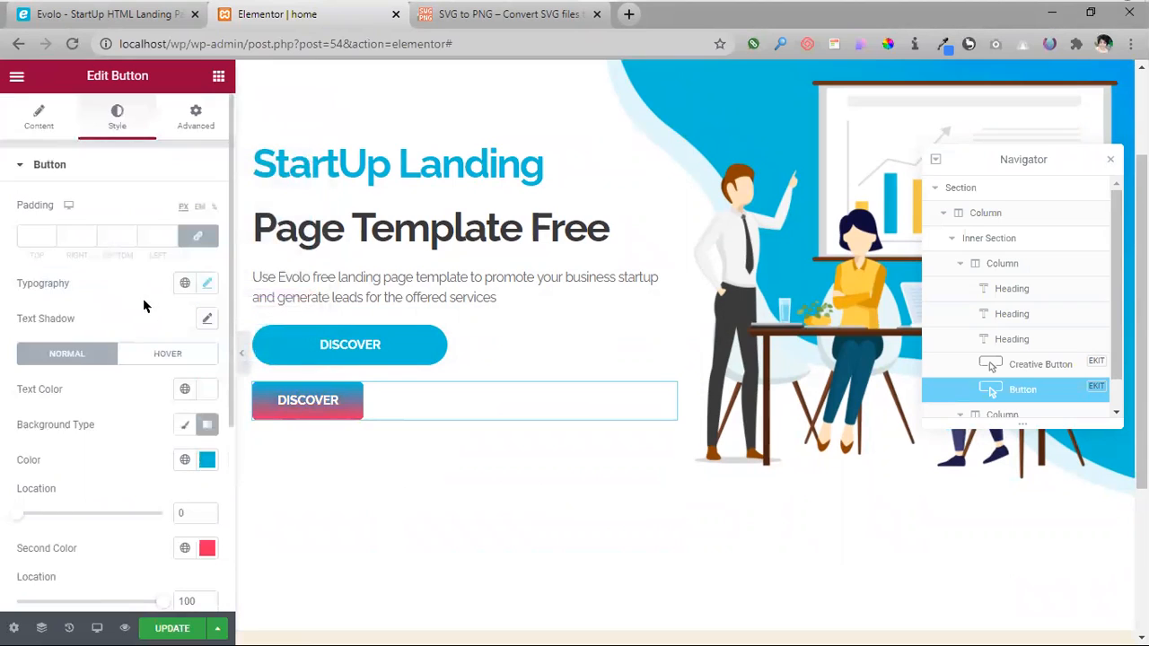
pyautogui.scroll(-2, 70, 364)
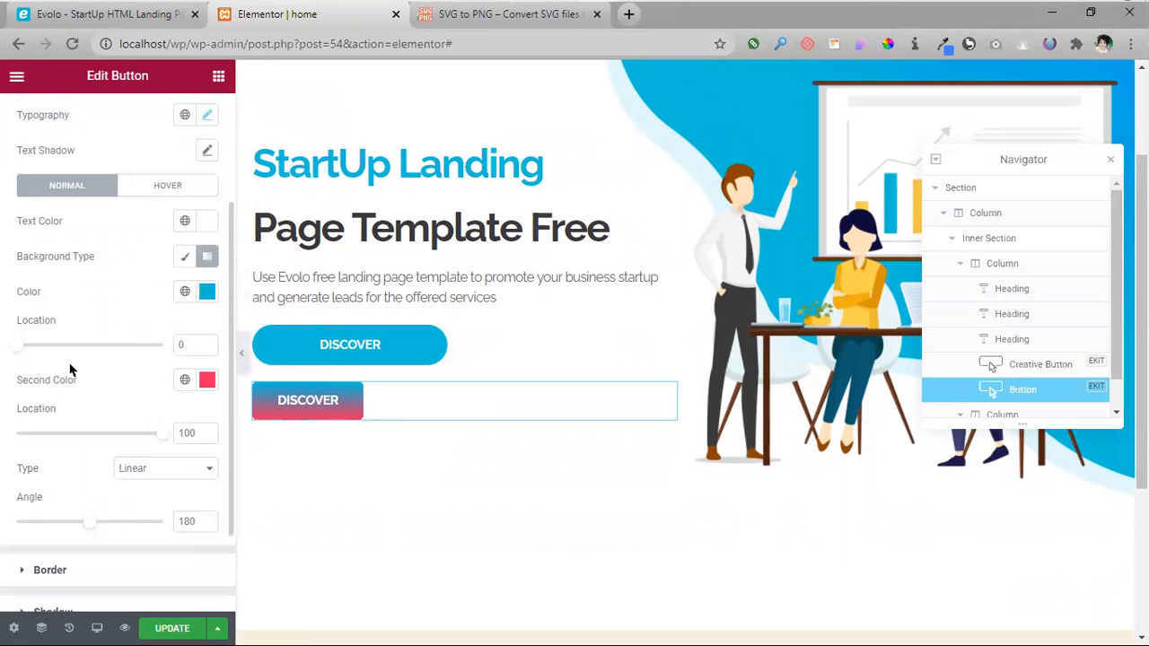
pyautogui.click(184, 257)
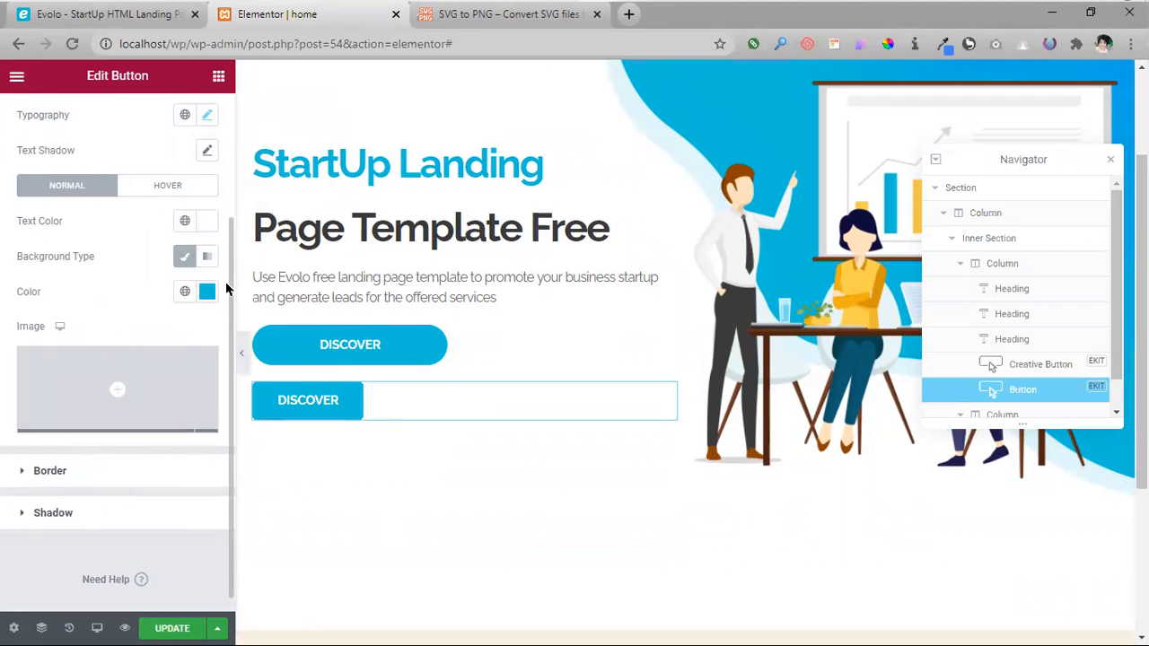
# - Round all corners of the new button, trying border radii of 30 and 25 px and settling on 20 px
pyautogui.scroll(-1, 61, 463)
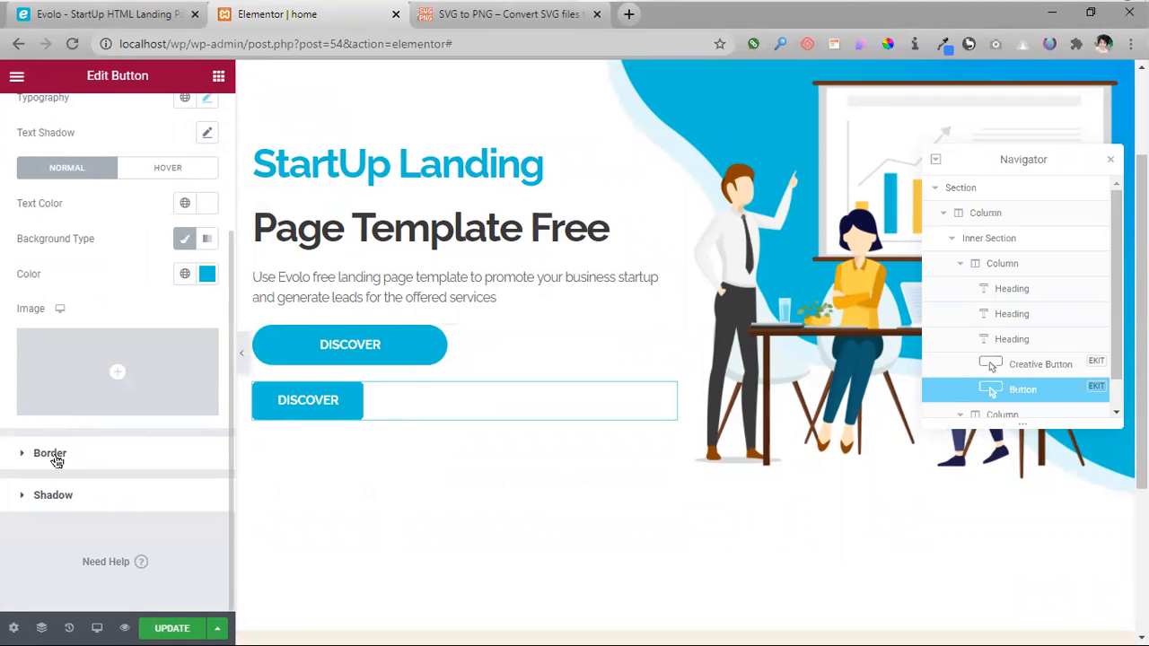
pyautogui.click(50, 453)
pyautogui.click(34, 383)
pyautogui.write('30')
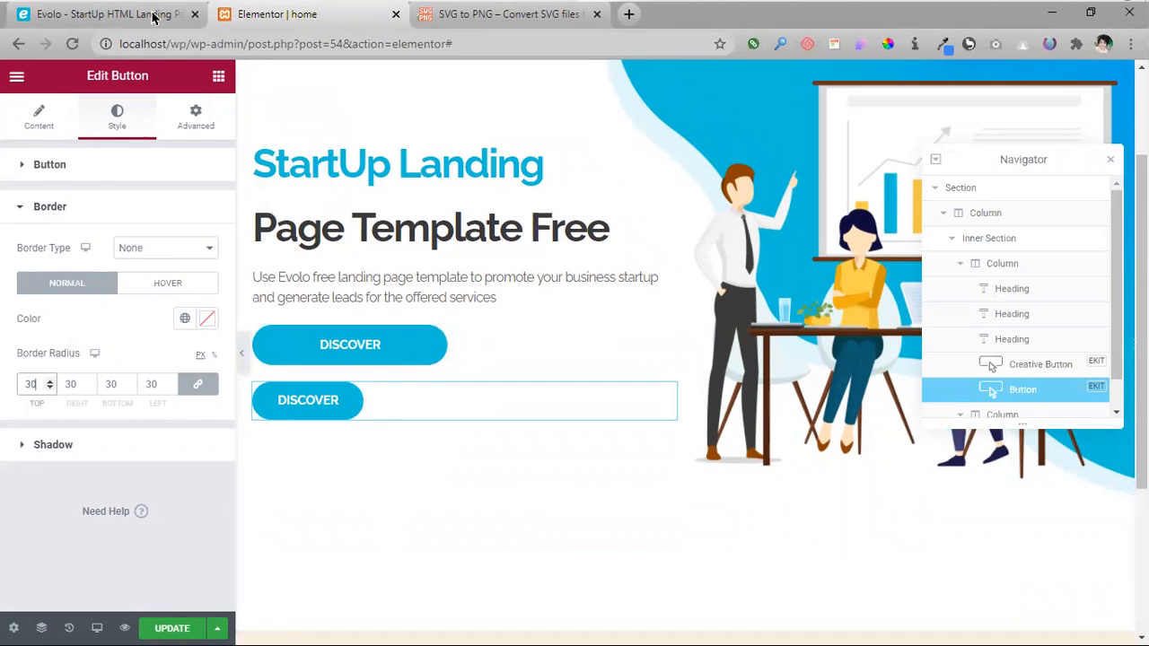
pyautogui.click(155, 17)
pyautogui.click(288, 18)
pyautogui.moveTo(40, 384); pyautogui.dragTo(3, 384)
pyautogui.write('25')
pyautogui.moveTo(218, 627)
pyautogui.press('BackSpace')
pyautogui.write('0')
pyautogui.doubleClick(32, 385)
# - Check the Discover button's padding on the reference page, then unlink the new button's padding values and set them to 22, 42, 22 and 42 px
pyautogui.click(107, 14)
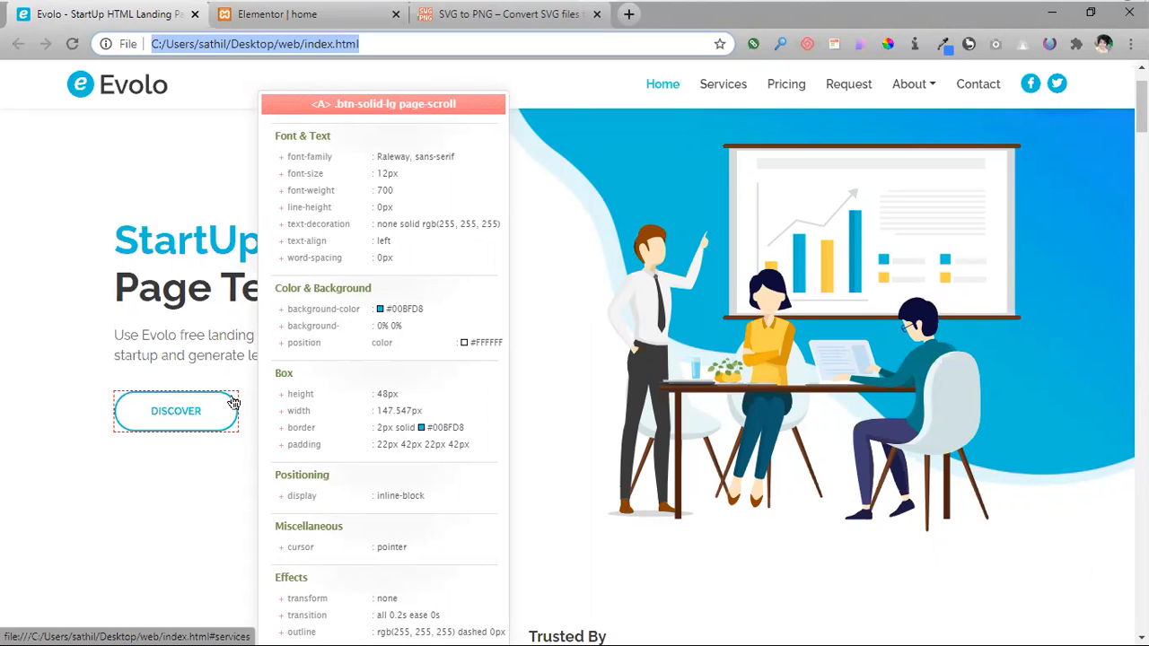
pyautogui.click(334, 16)
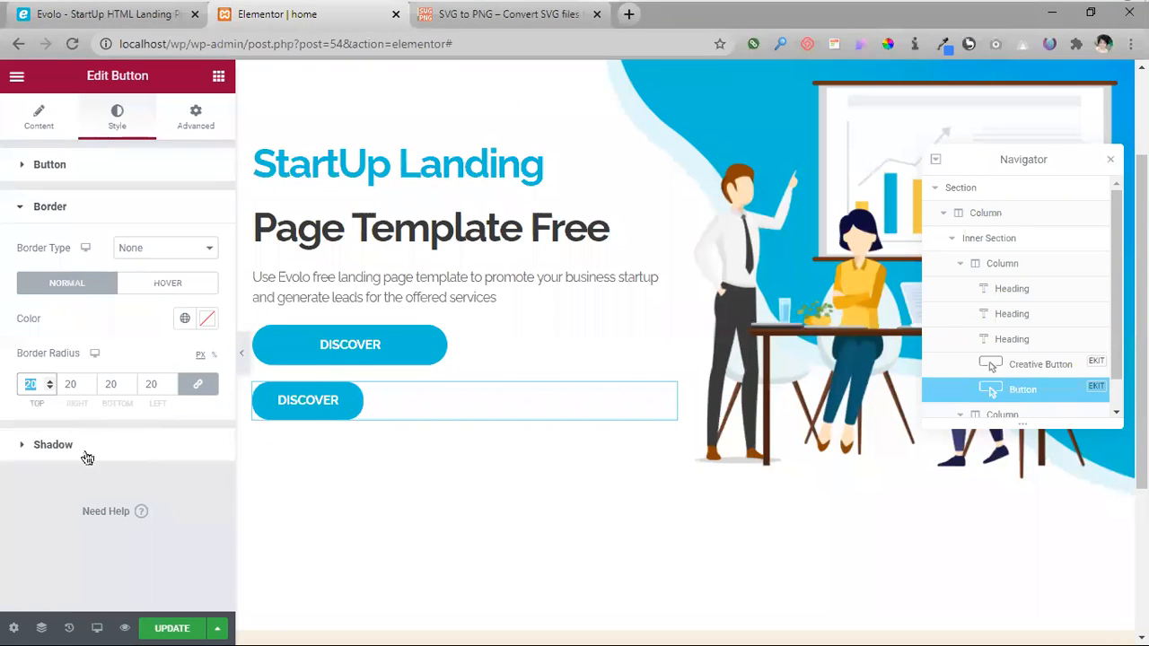
pyautogui.click(96, 204)
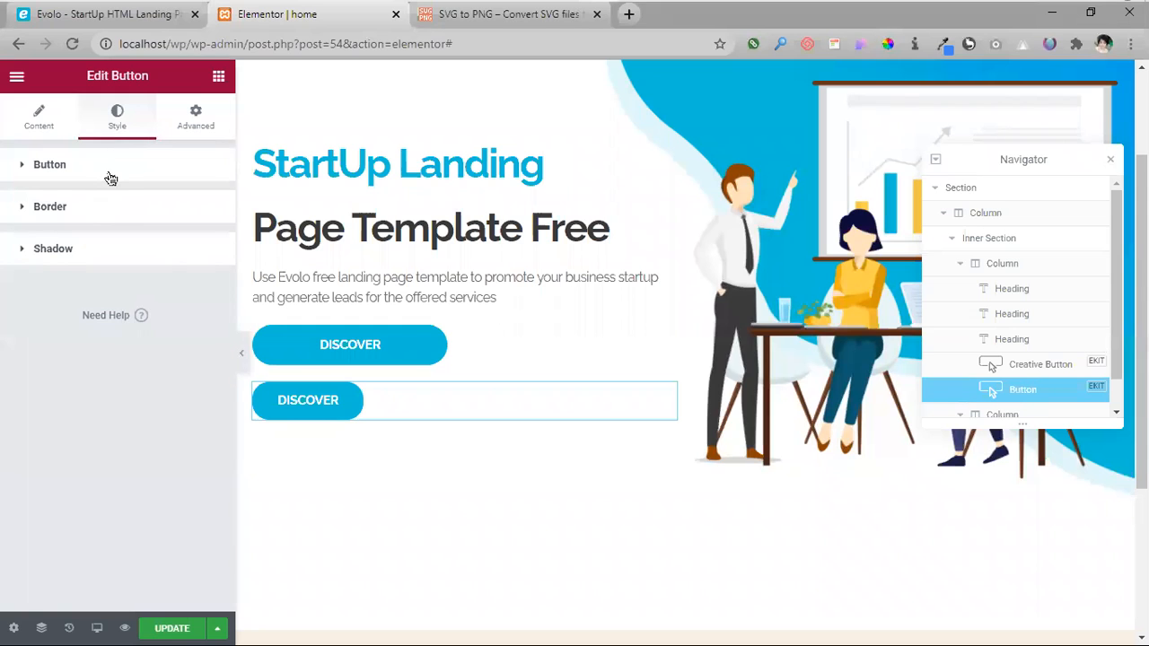
pyautogui.click(42, 179)
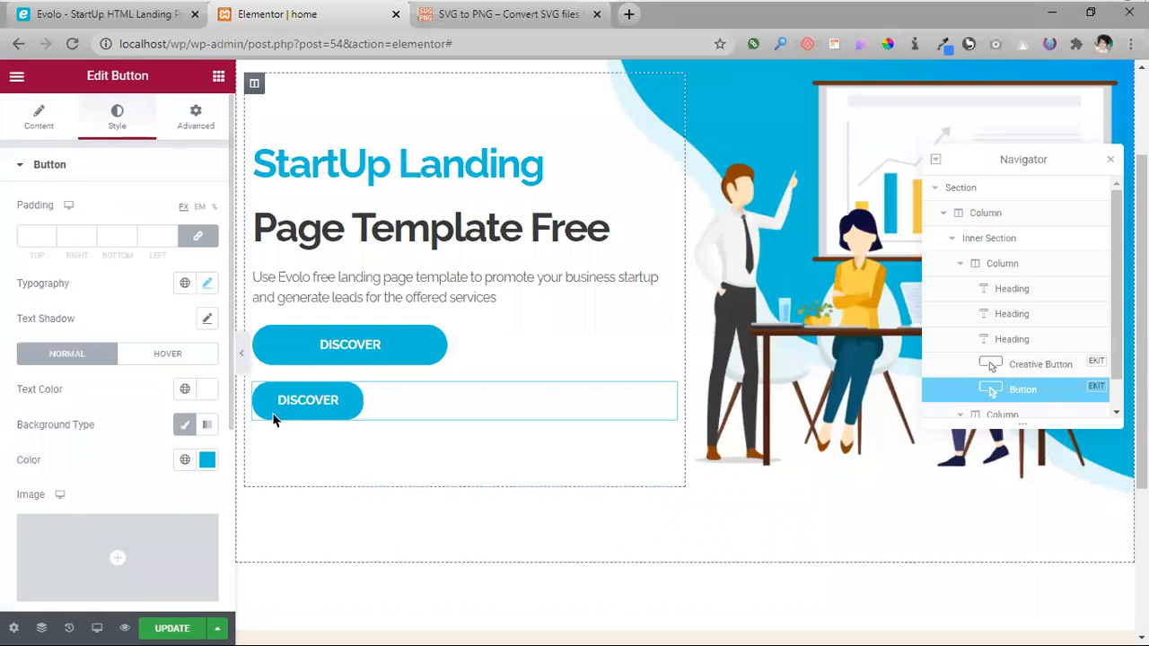
pyautogui.click(203, 236)
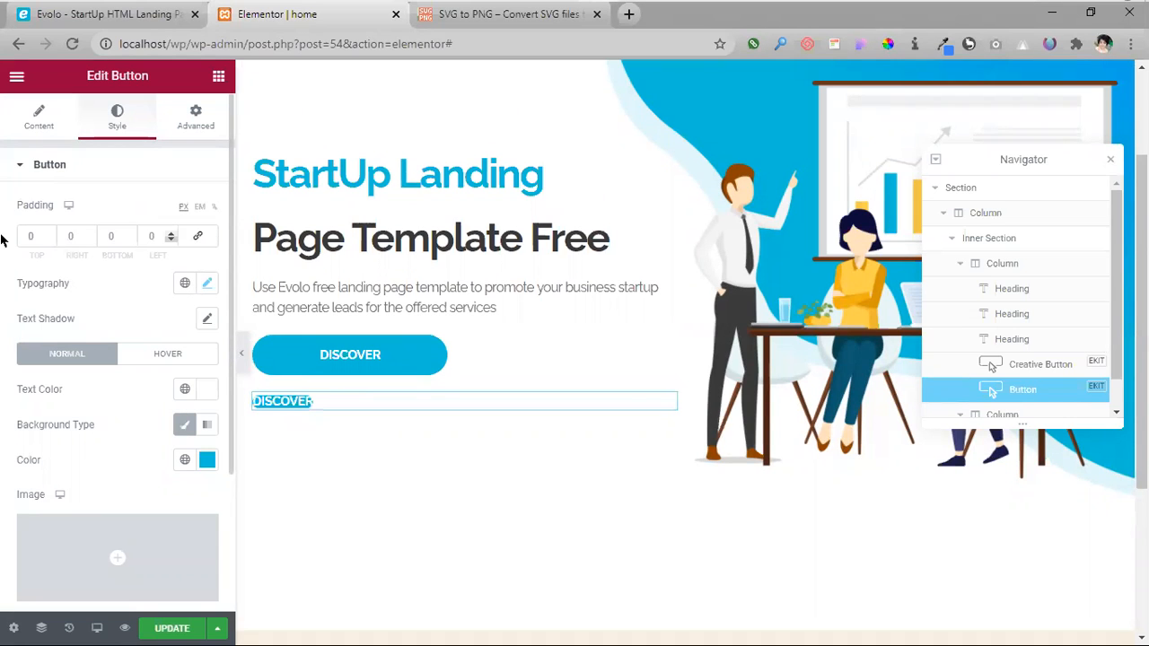
pyautogui.doubleClick(31, 236)
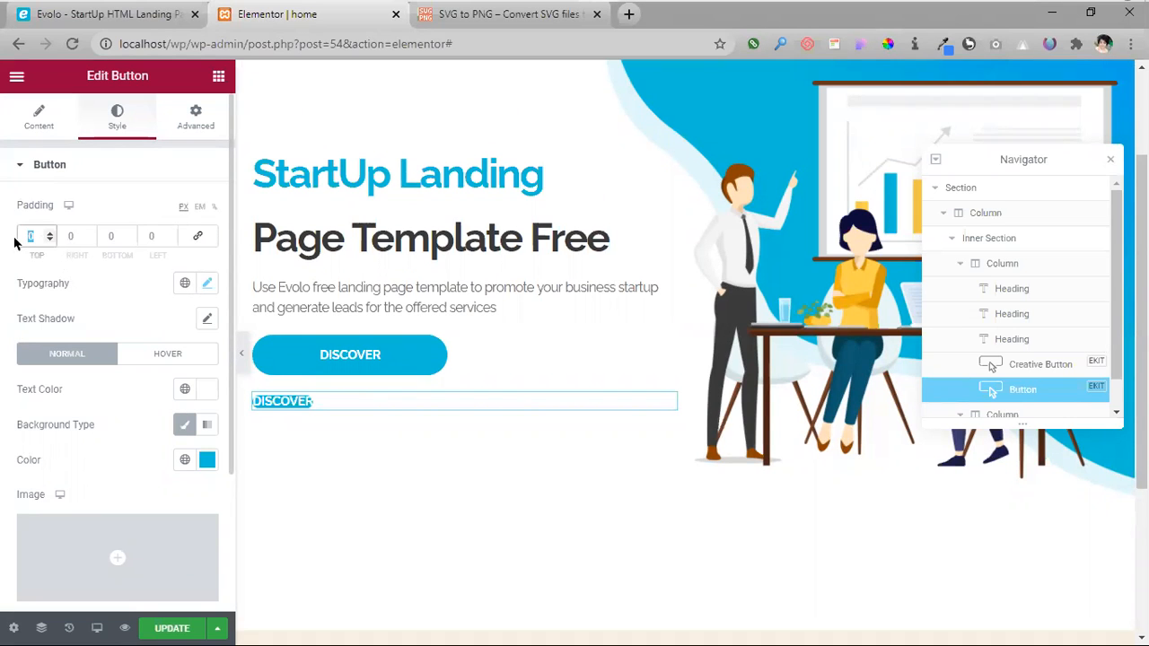
pyautogui.write('22')
pyautogui.moveTo(85, 236); pyautogui.dragTo(63, 235)
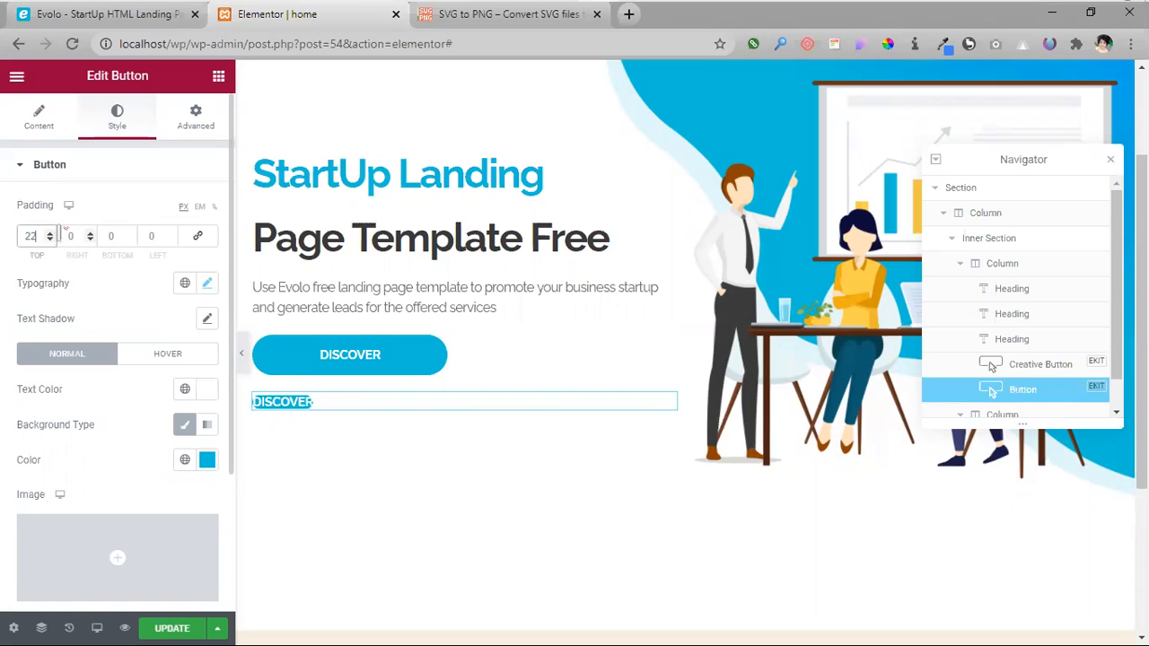
pyautogui.write('42')
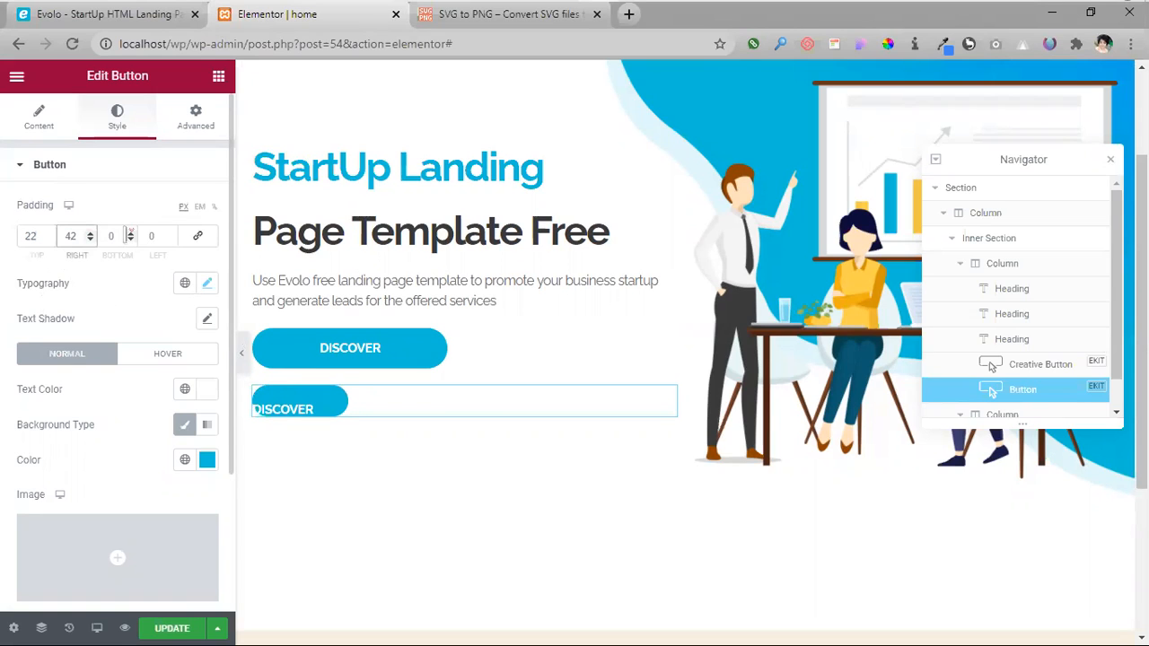
pyautogui.press('Tab')
pyautogui.write('22')
pyautogui.moveTo(157, 235); pyautogui.dragTo(99, 336)
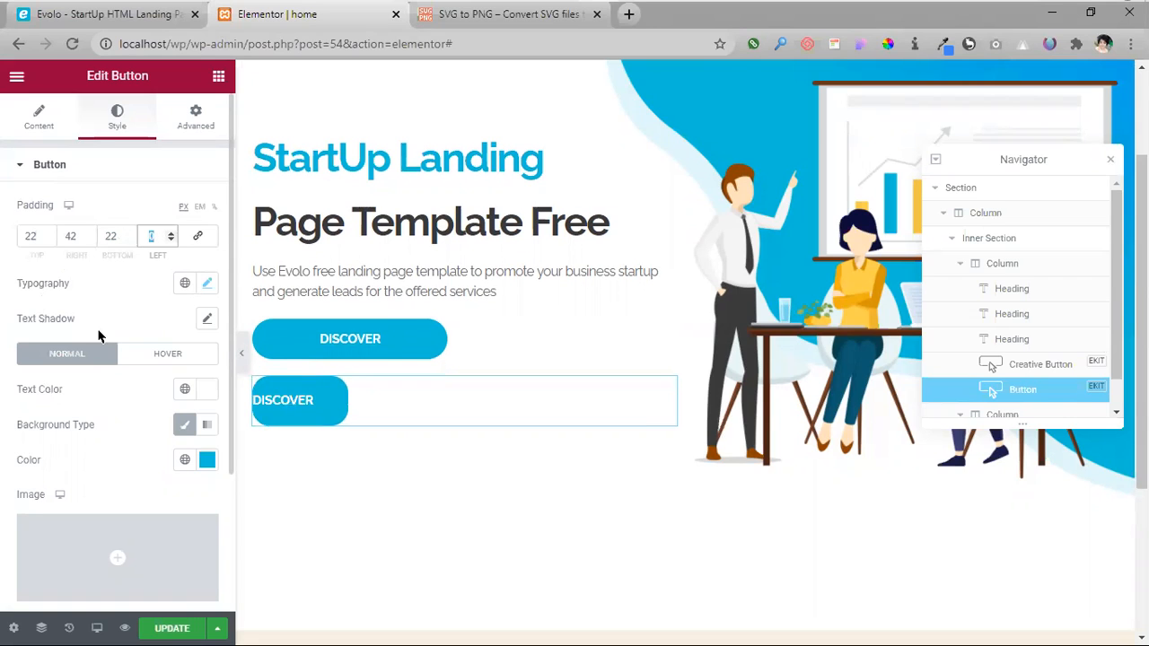
pyautogui.write('42')
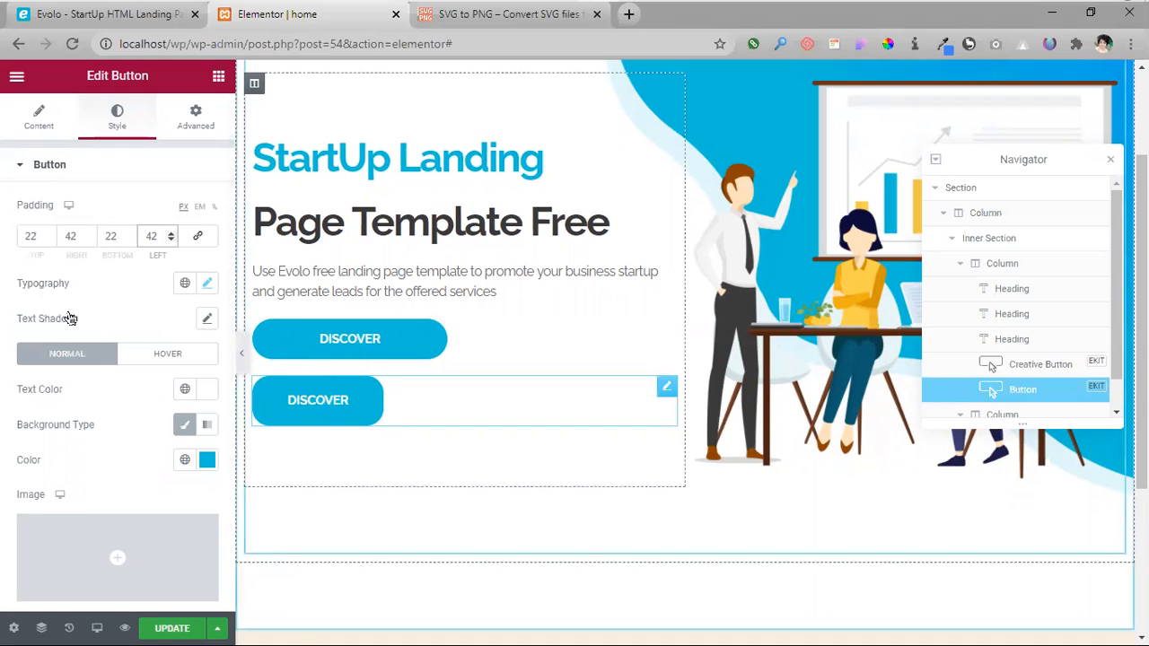
# - Delete the old Discover Creative Button above the new button
pyautogui.scroll(-1, 237, 382)
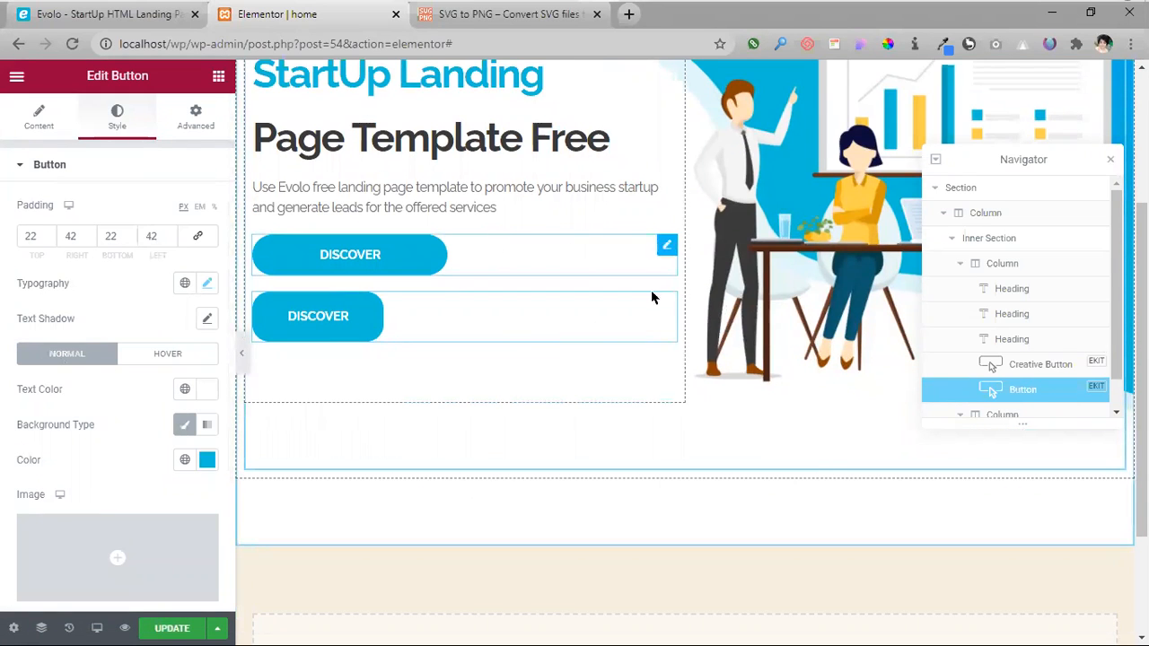
pyautogui.rightClick(665, 251)
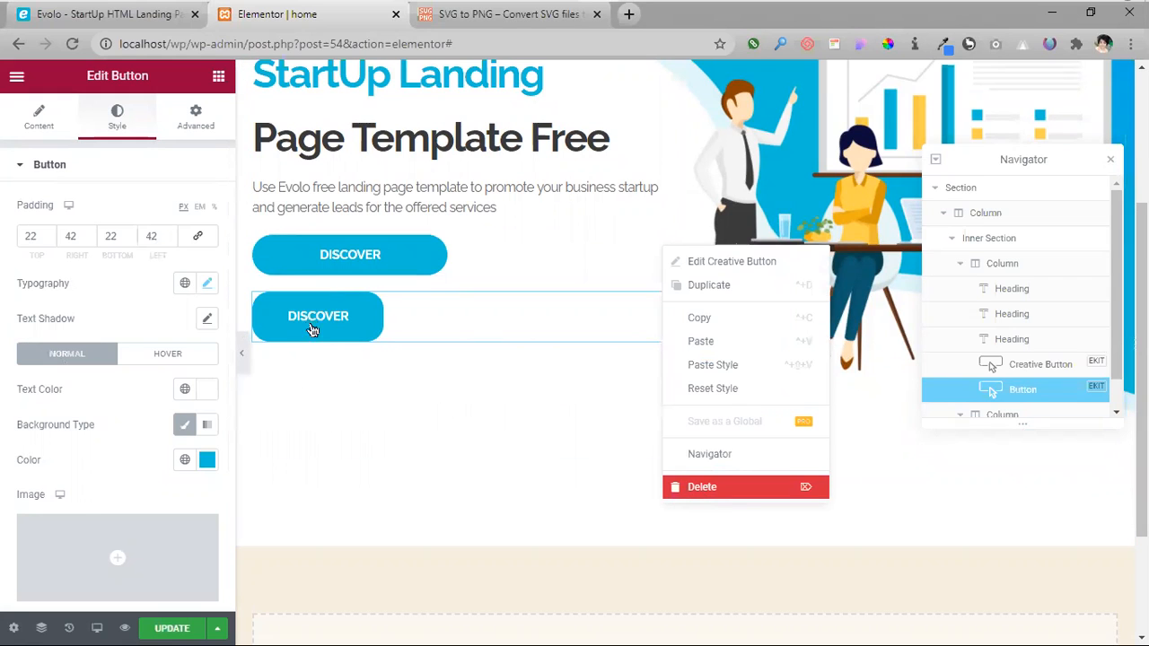
pyautogui.press('Delete')
# - Set the Discover button's border radius to 30 px on all corners and compare it with the reference page's button
pyautogui.scroll(-3, 98, 431)
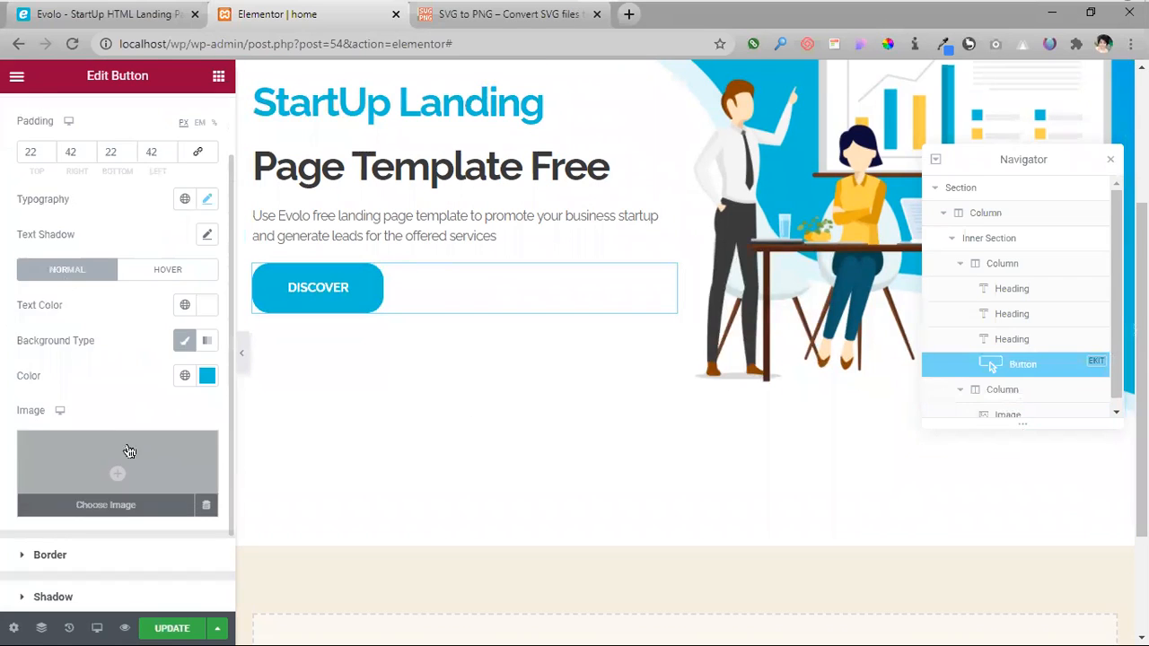
pyautogui.click(59, 454)
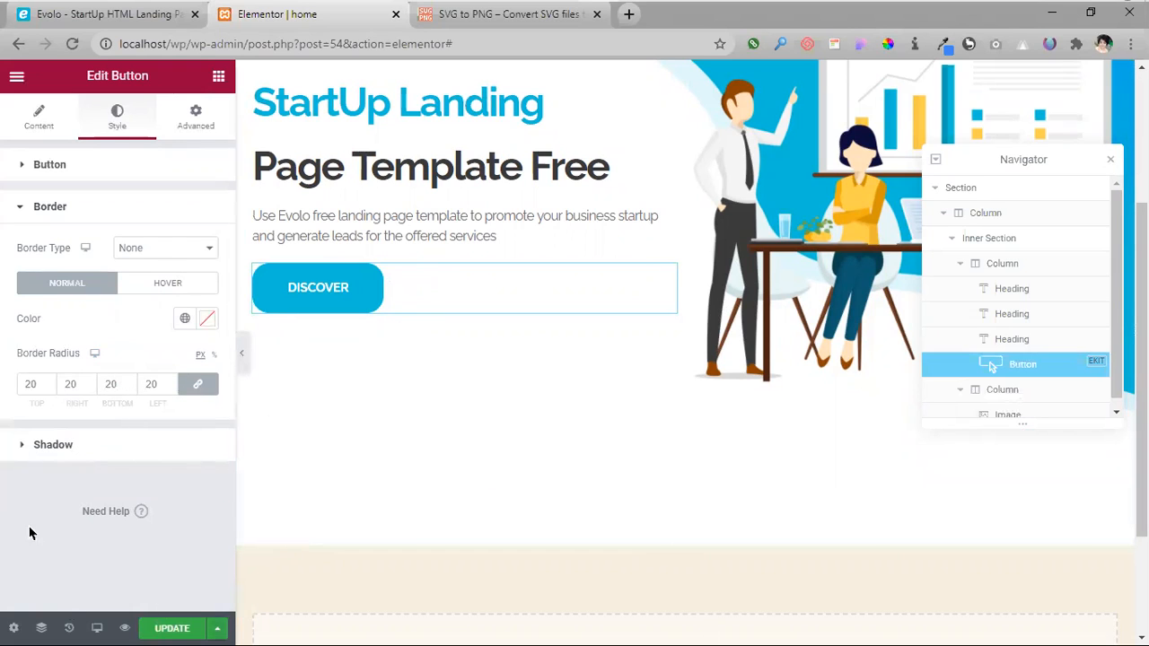
pyautogui.click(36, 383)
pyautogui.write('25')
pyautogui.write('30')
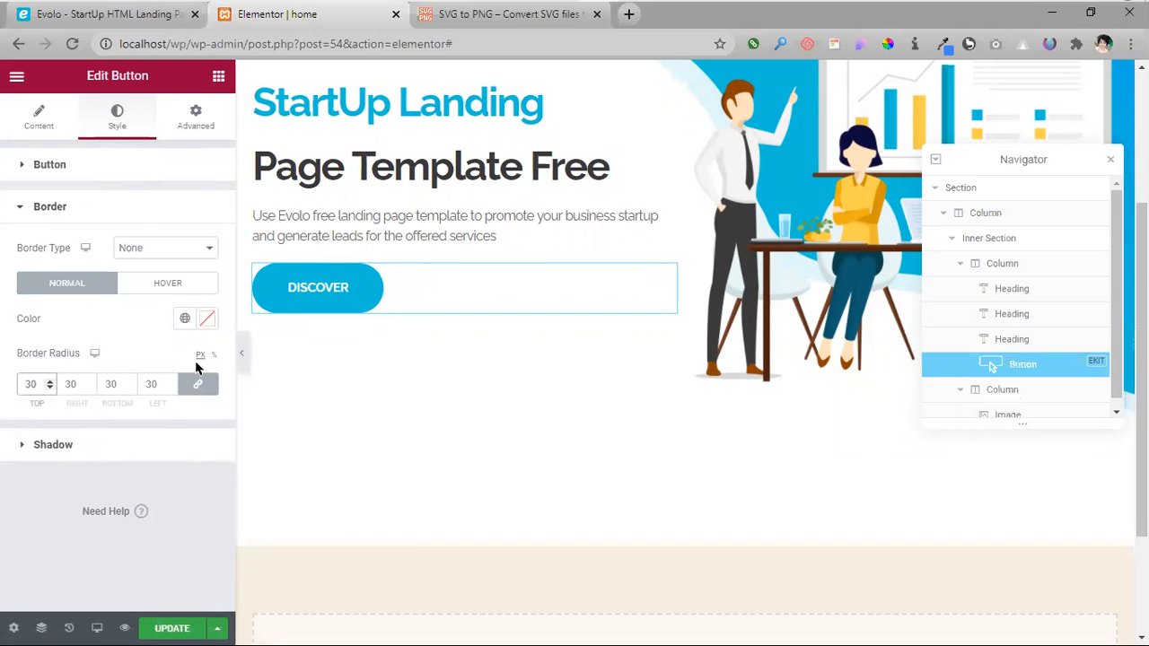
pyautogui.click(144, 20)
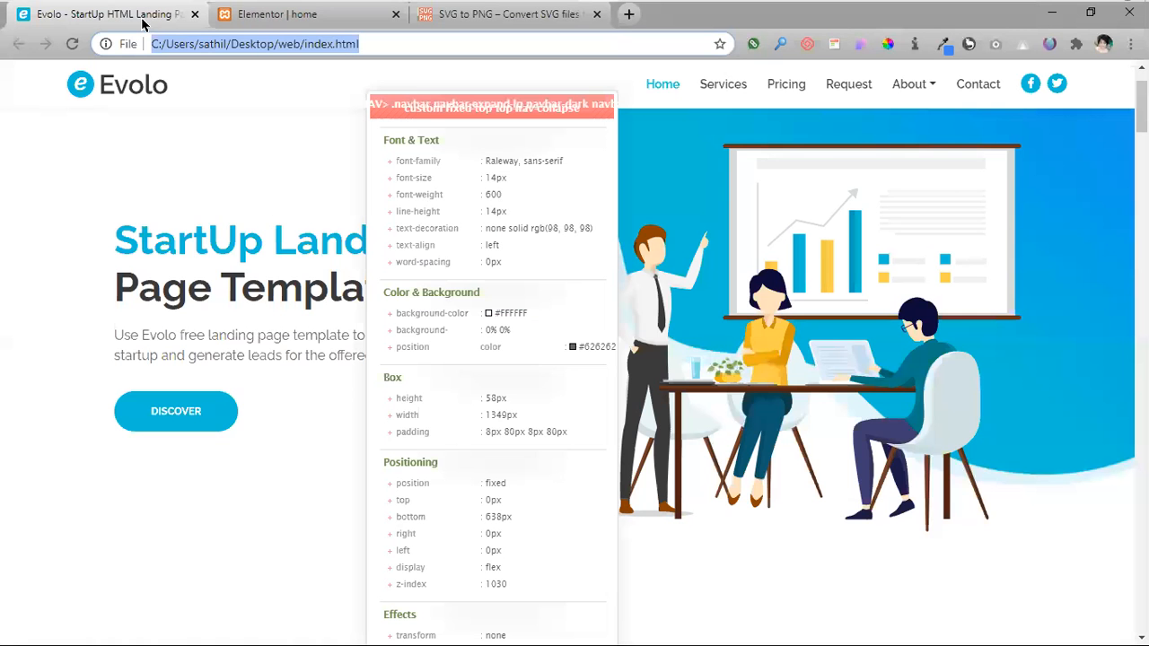
pyautogui.click(284, 18)
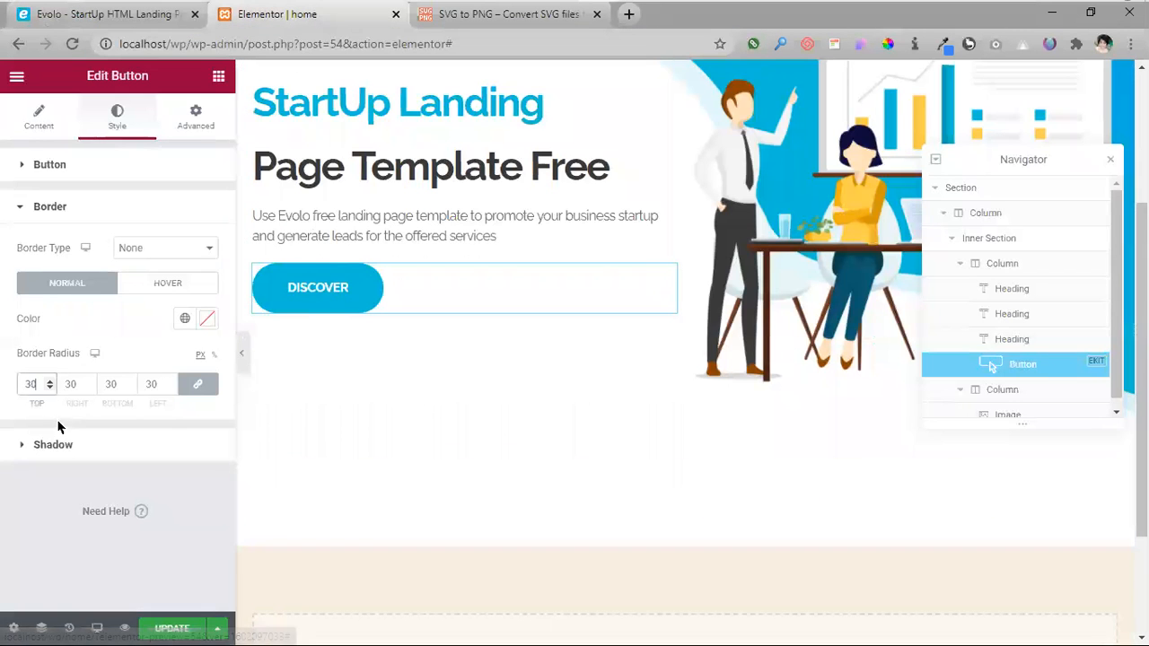
# - Reduce the Discover button's top and bottom padding, trying 16 px and settling on 18 px for both, and update the page
pyautogui.click(90, 169)
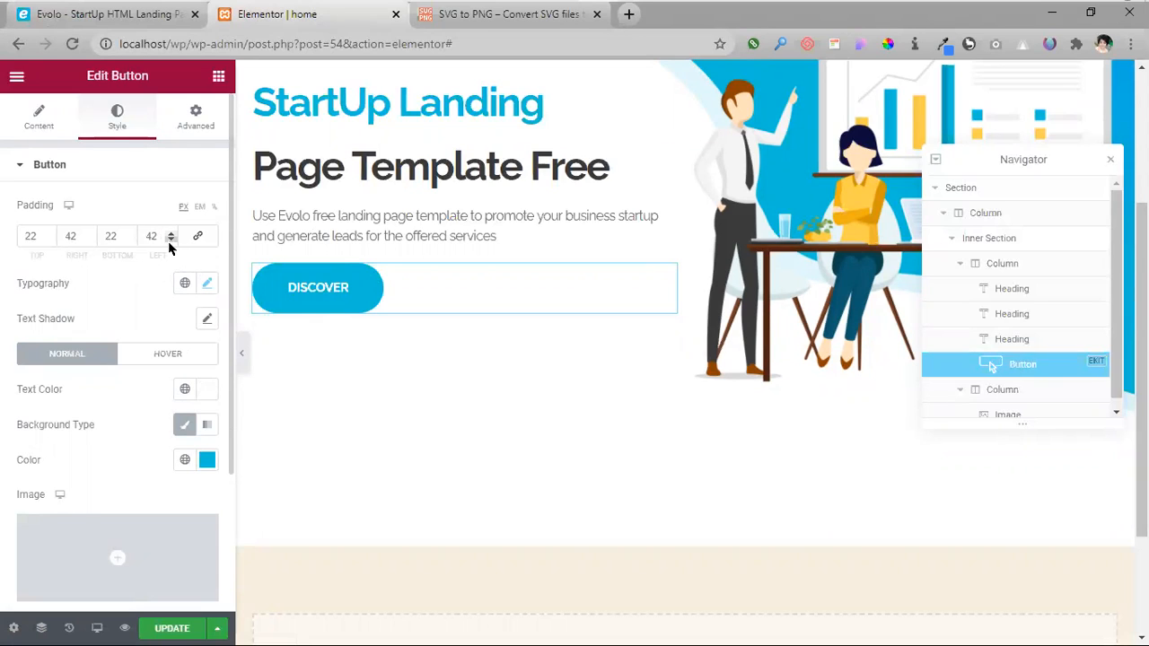
pyautogui.click(51, 240)
pyautogui.click(51, 239)
pyautogui.click(50, 240)
pyautogui.click(50, 240)
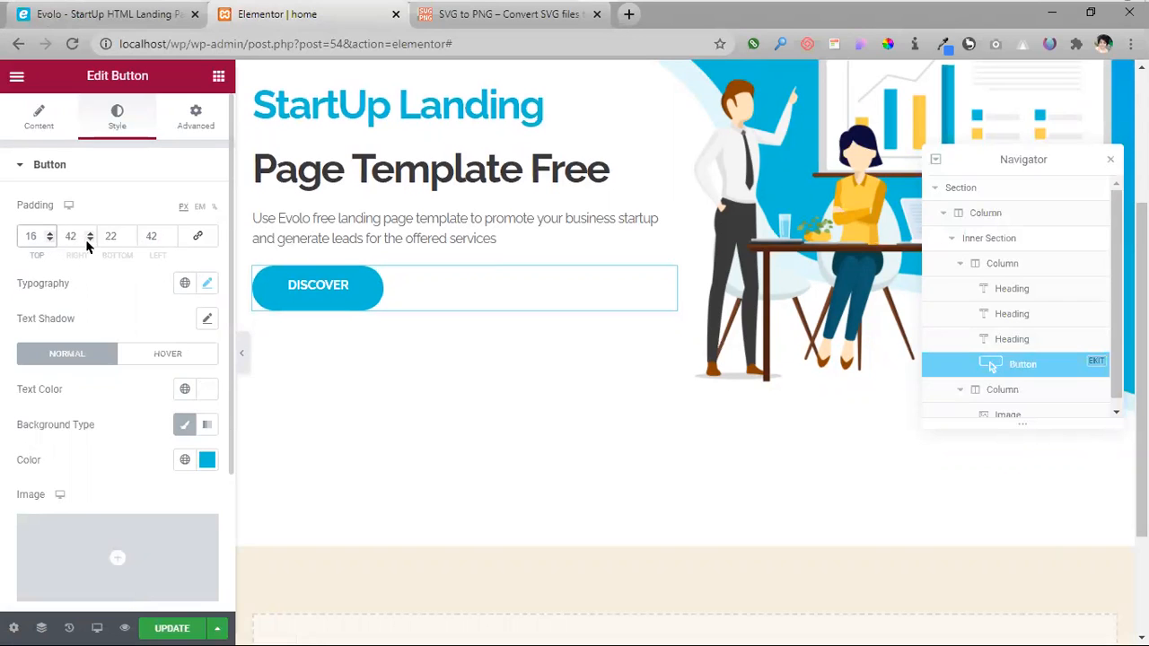
pyautogui.click(129, 238)
pyautogui.click(130, 238)
pyautogui.click(129, 238)
pyautogui.click(129, 238)
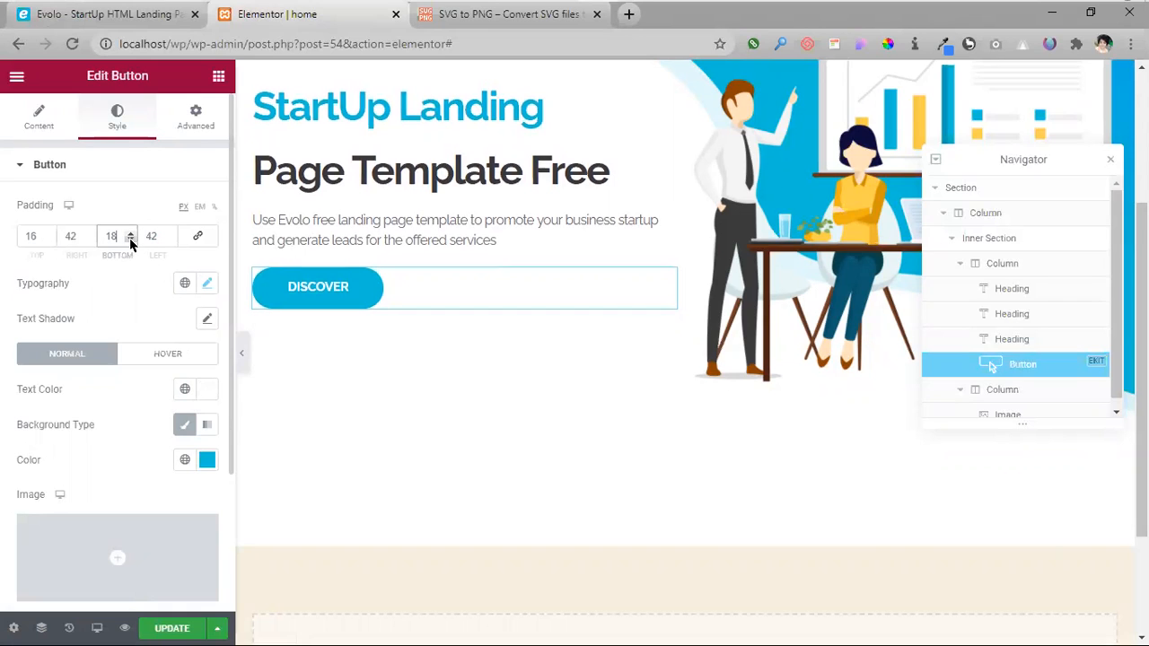
pyautogui.click(129, 238)
pyautogui.click(129, 238)
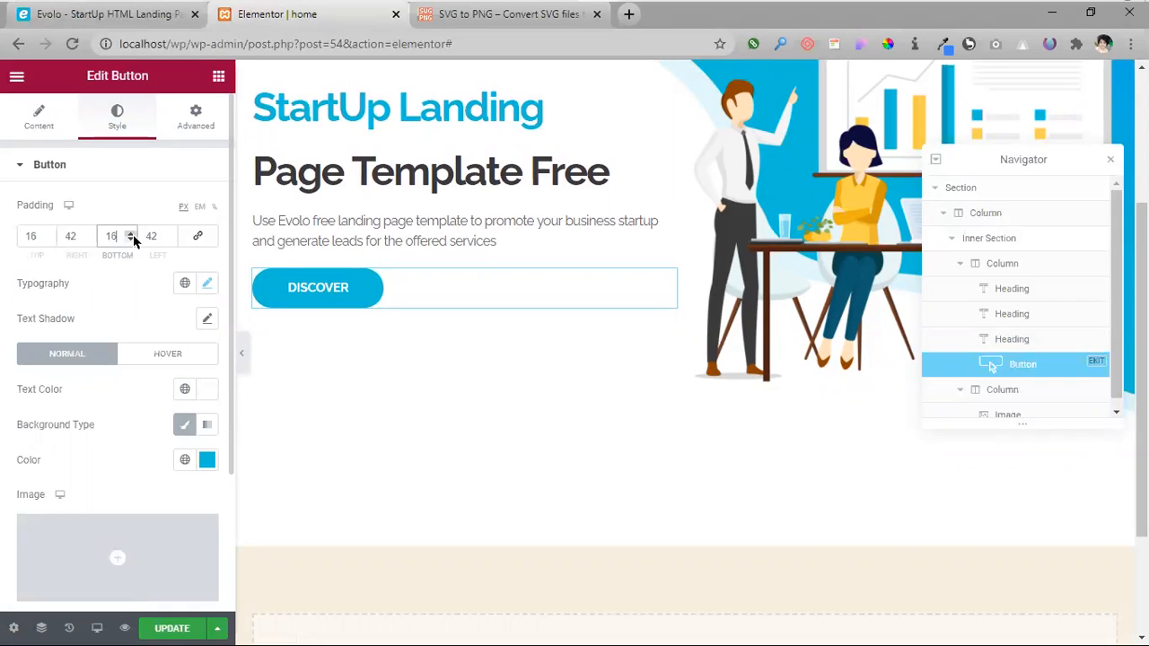
pyautogui.click(131, 232)
pyautogui.click(131, 232)
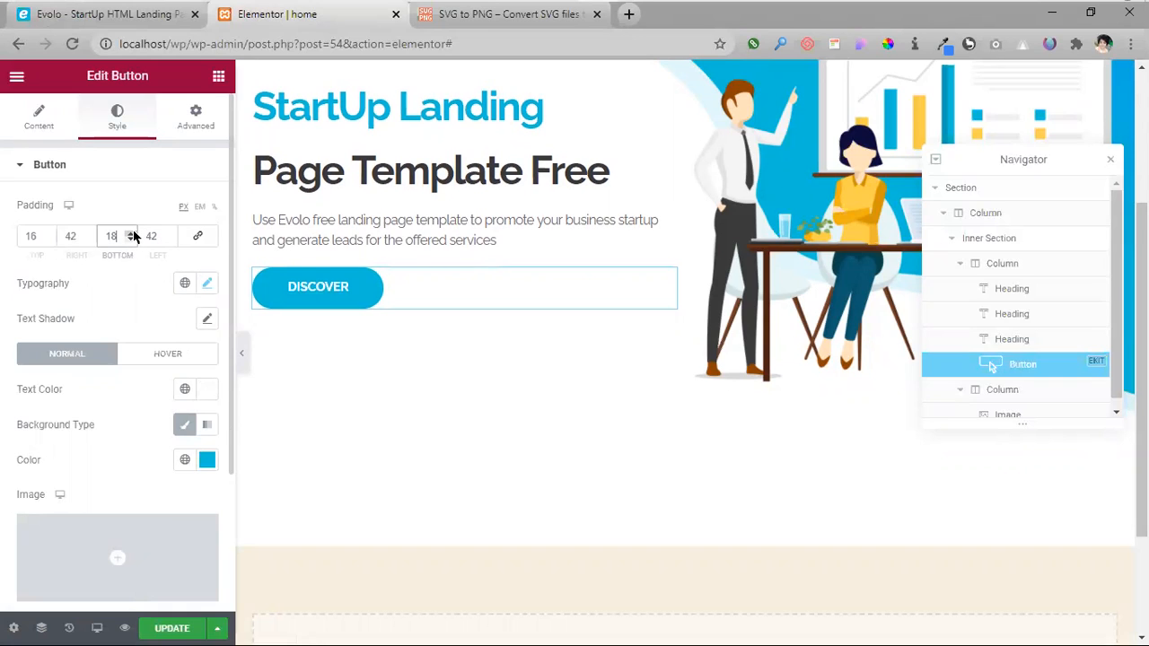
pyautogui.click(48, 233)
pyautogui.click(48, 233)
pyautogui.click(171, 628)
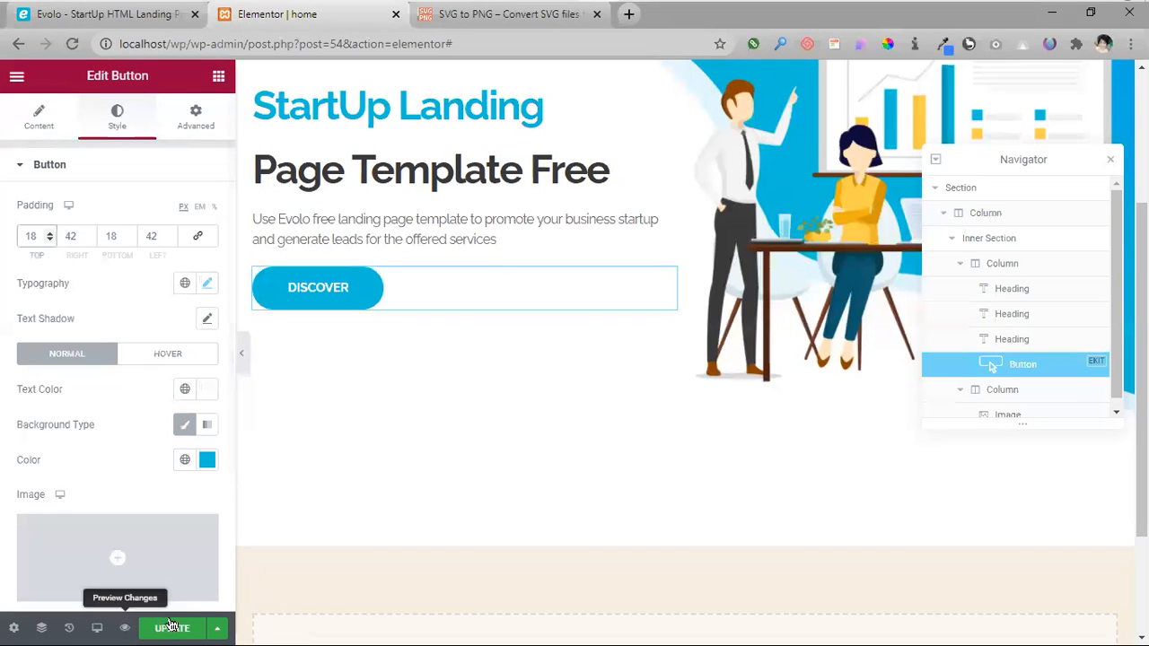
# - Compare the hero section at full width with the reference page, dismissing the CSS inspector overlay there
pyautogui.click(251, 359)
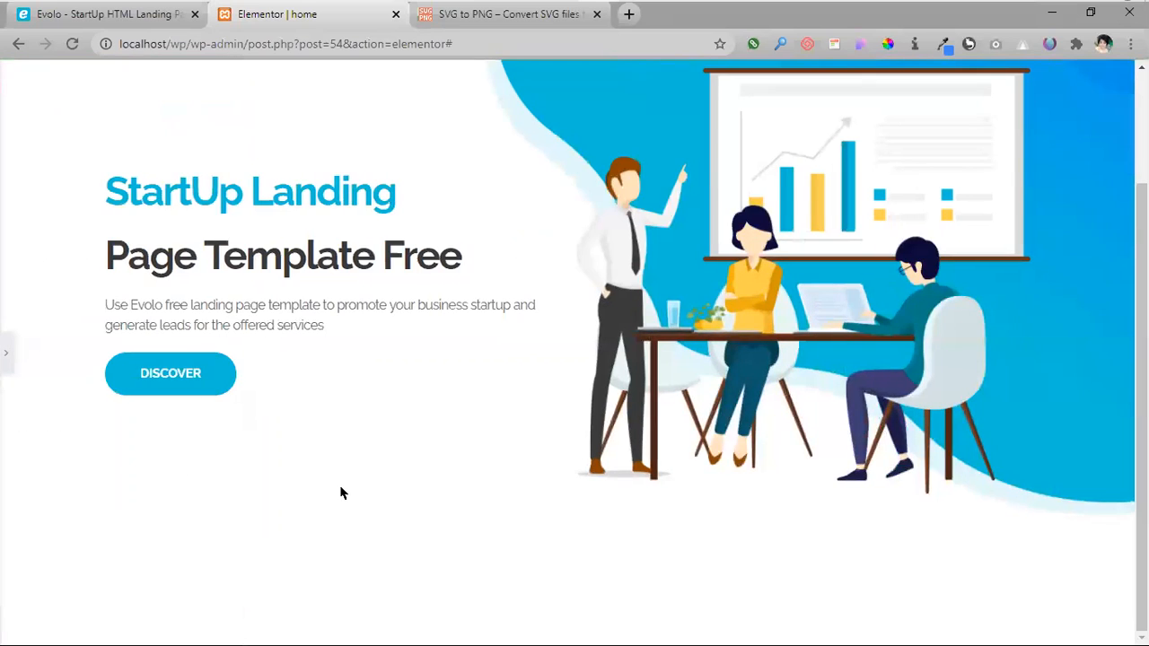
pyautogui.scroll(-2, 322, 384)
pyautogui.click(70, 18)
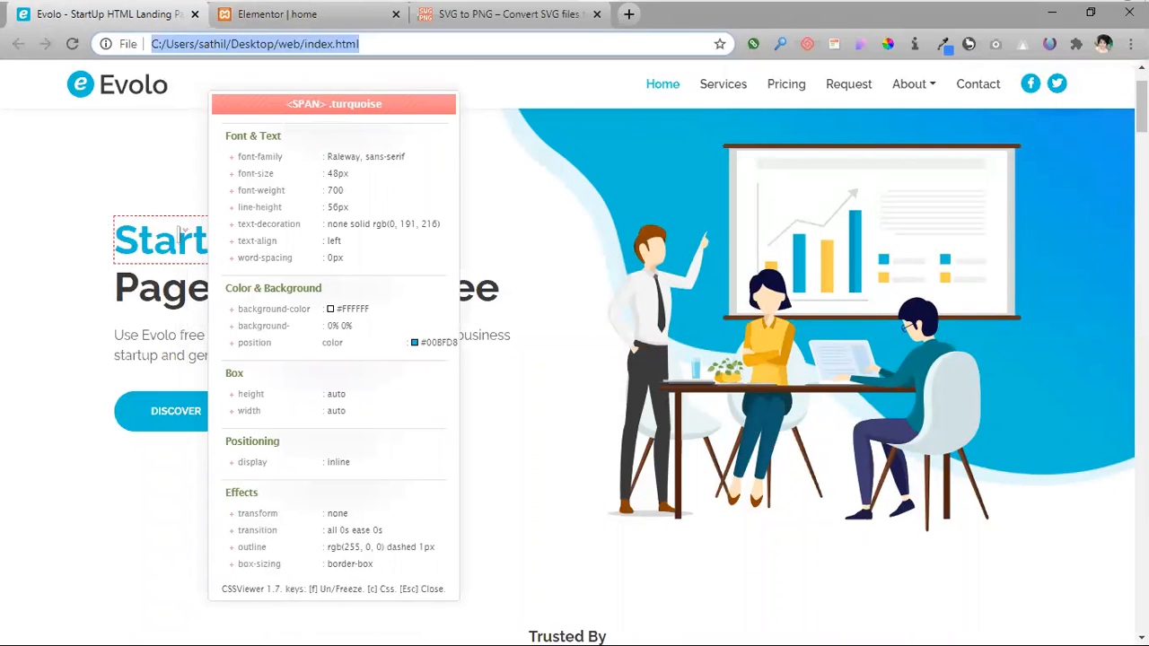
pyautogui.scroll(1, 538, 440)
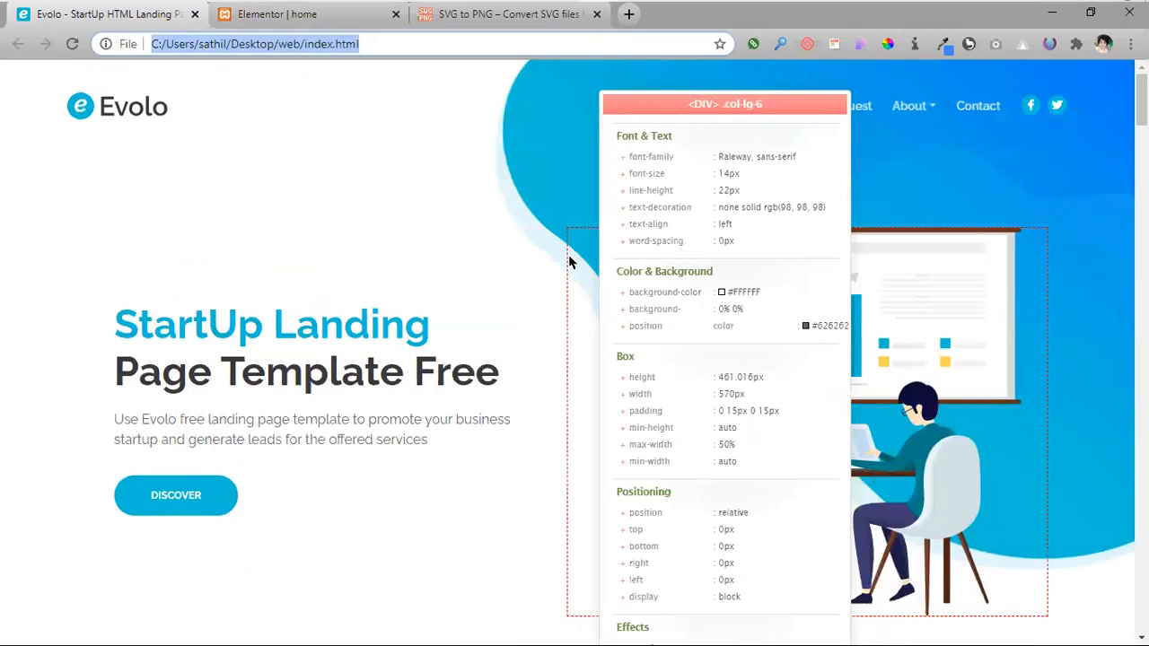
pyautogui.click(411, 220)
pyautogui.press('Escape')
pyautogui.scroll(-3, 675, 406)
pyautogui.scroll(3, 675, 431)
pyautogui.scroll(-1, 604, 210)
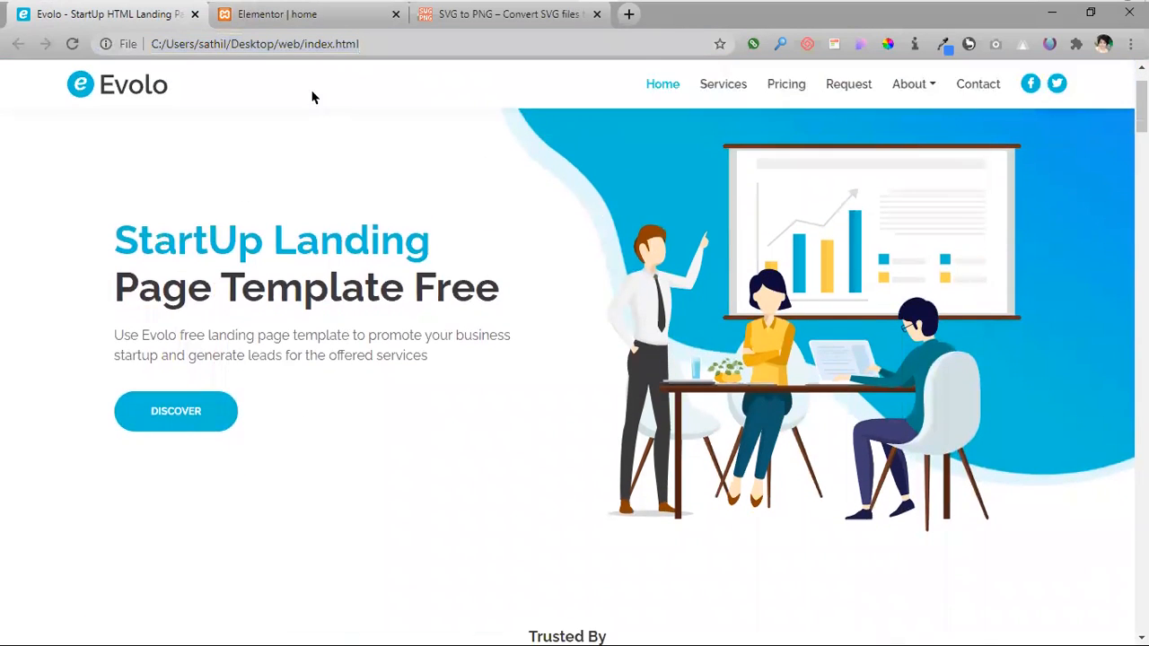
pyautogui.click(326, 18)
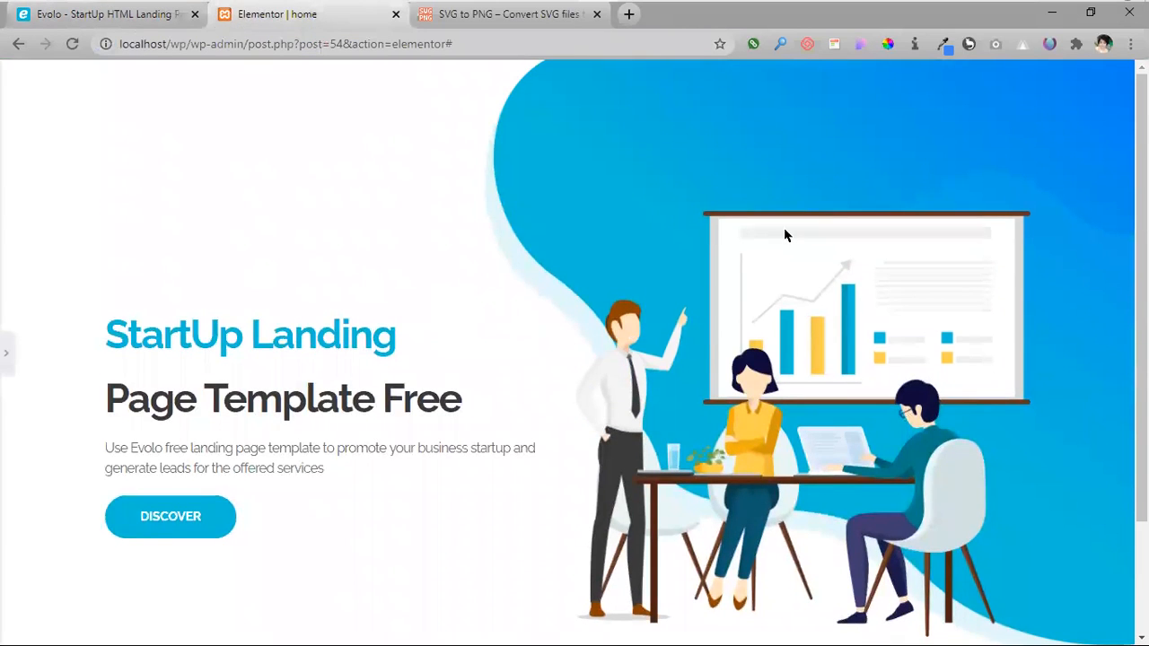
pyautogui.scroll(-2, 668, 405)
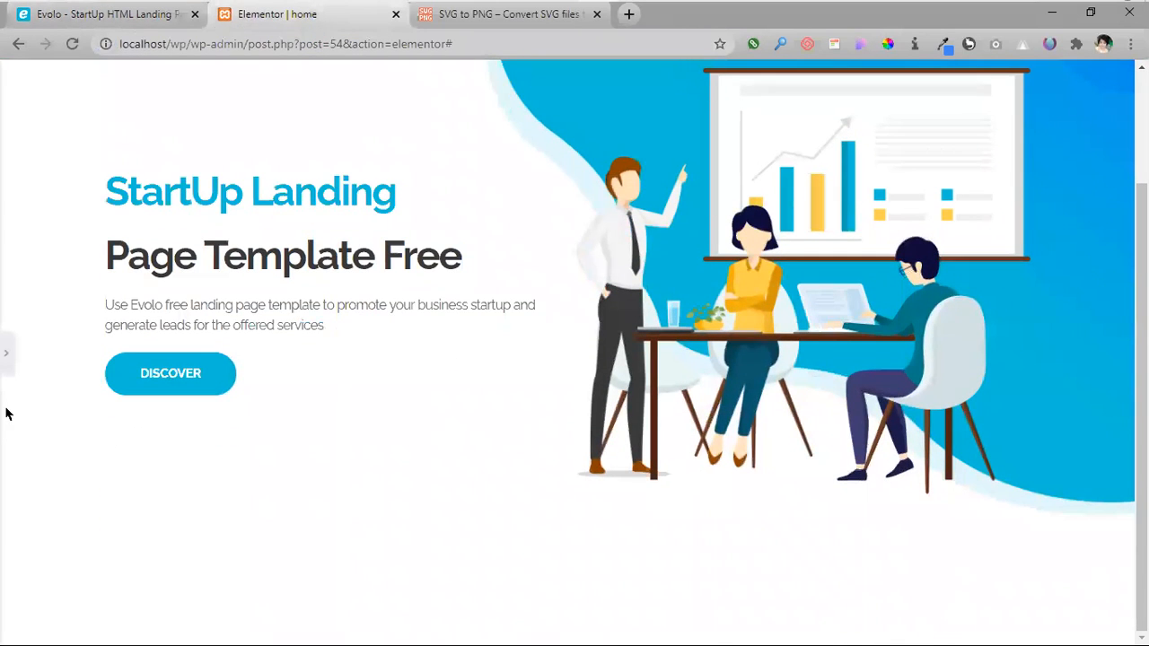
# - Bring back the editing panel, close the Navigator and look over the page down to the empty section below the hero
pyautogui.click(6, 357)
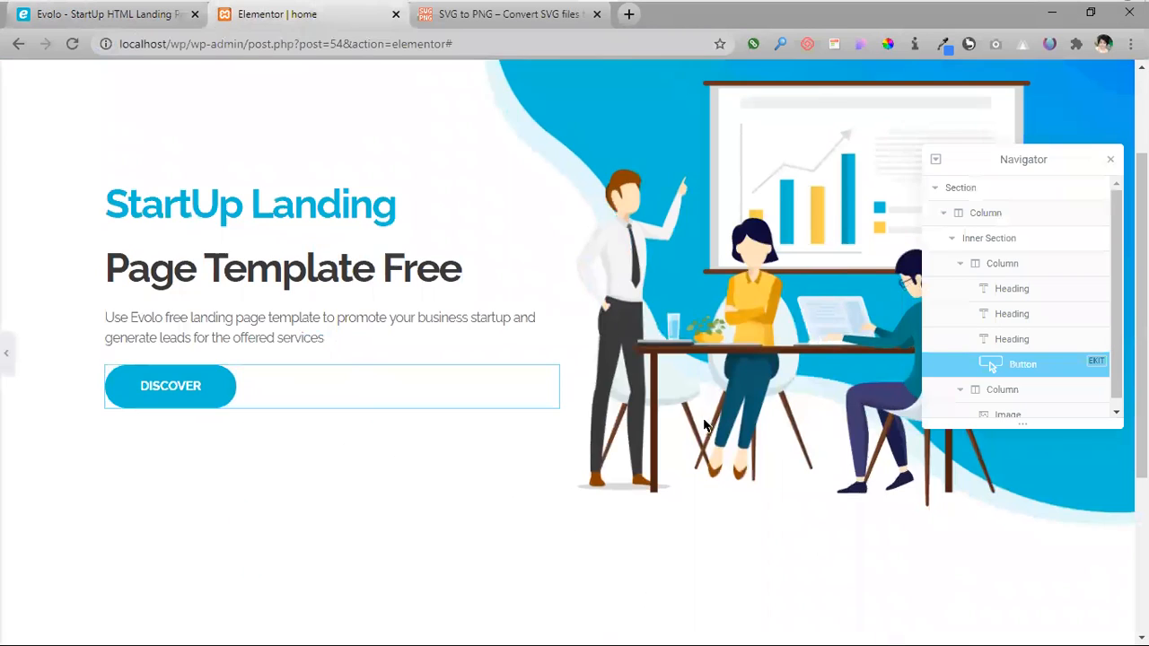
pyautogui.click(1110, 162)
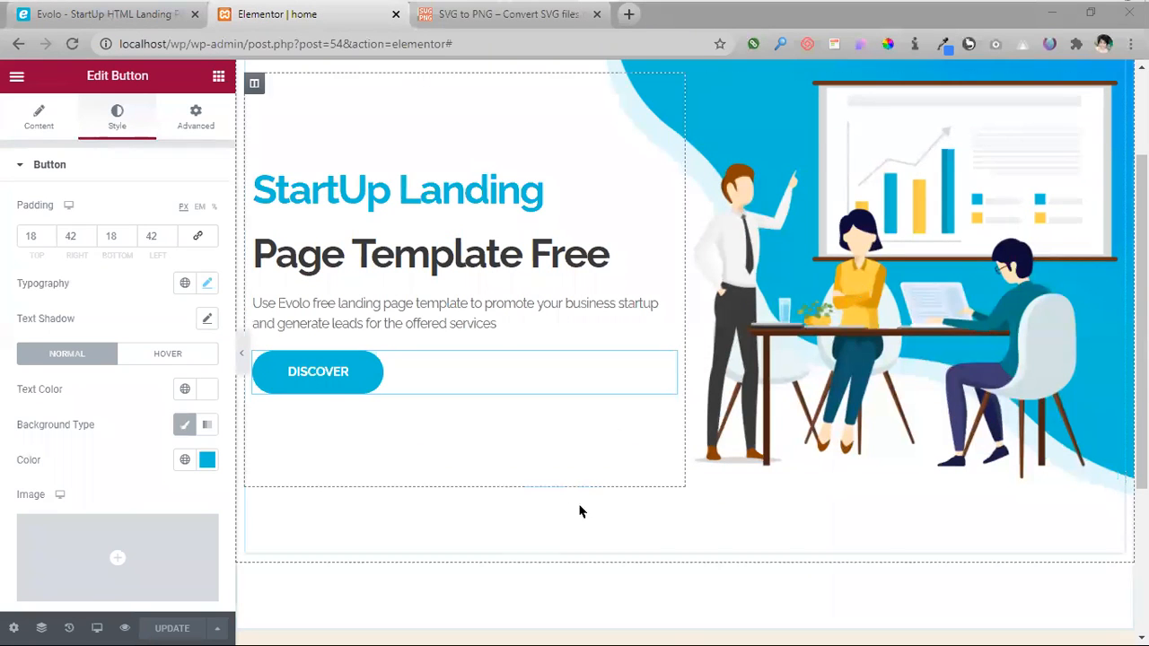
pyautogui.scroll(-2, 752, 493)
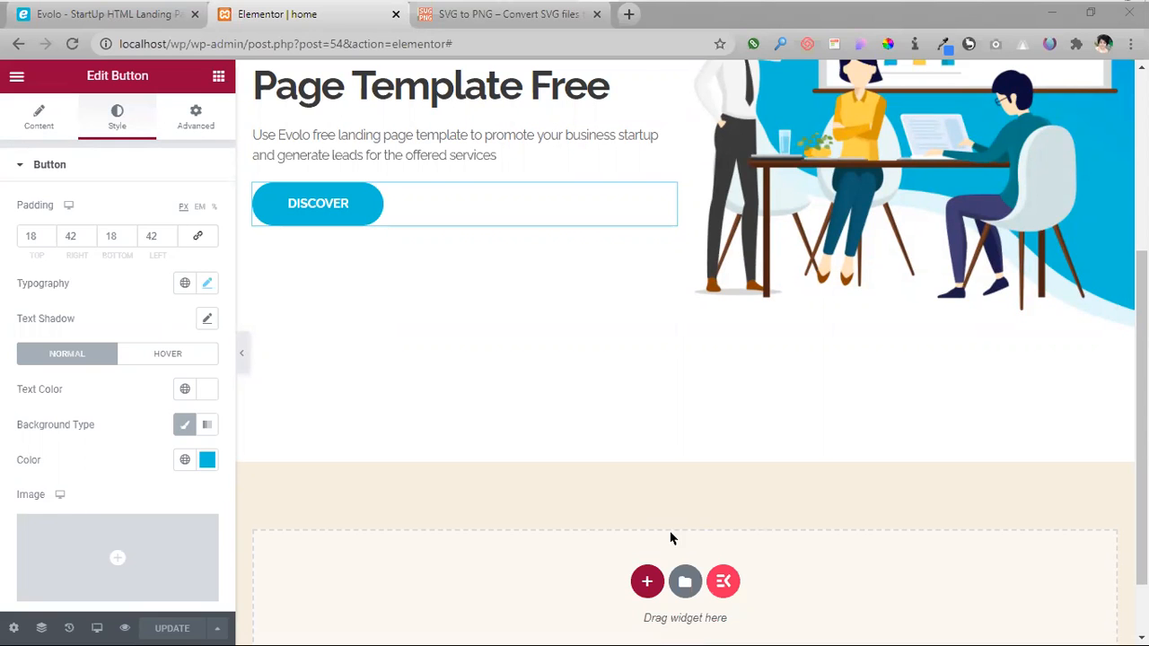
pyautogui.scroll(-1, 616, 457)
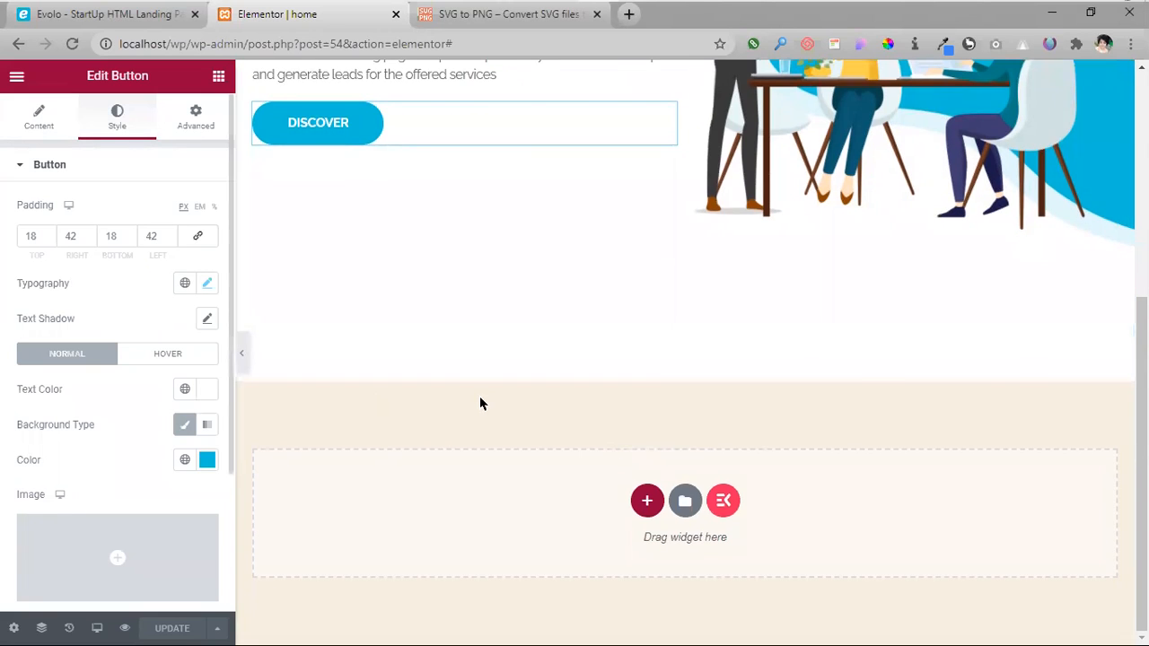
pyautogui.scroll(3, 479, 403)
pyautogui.scroll(2, 491, 396)
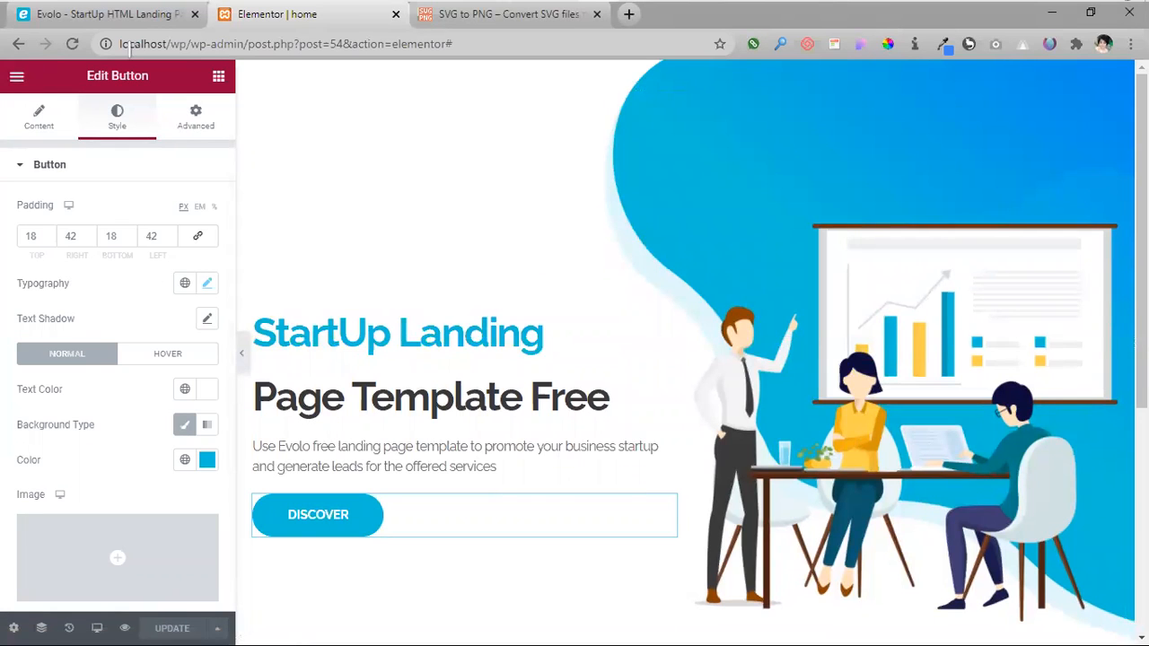
# - Open localhost/wp/wp-admin/ in a new browser tab and close the SVG to PNG converter tab
pyautogui.moveTo(254, 43); pyautogui.dragTo(119, 43)
pyautogui.click(244, 44)
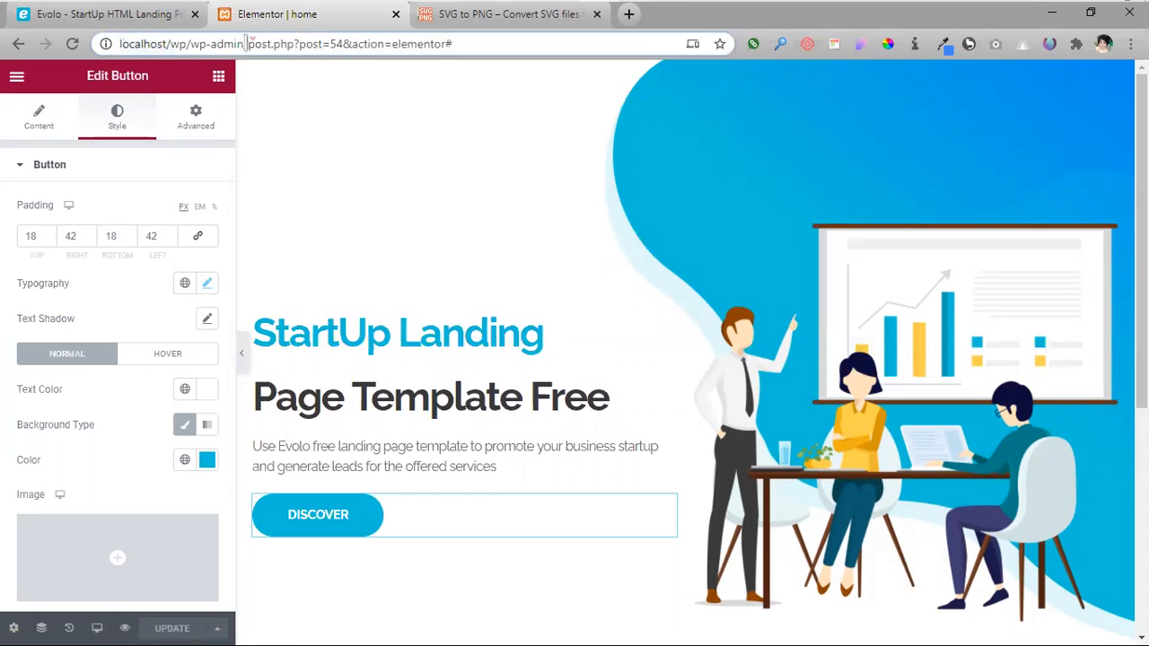
pyautogui.moveTo(246, 43); pyautogui.dragTo(688, 22)
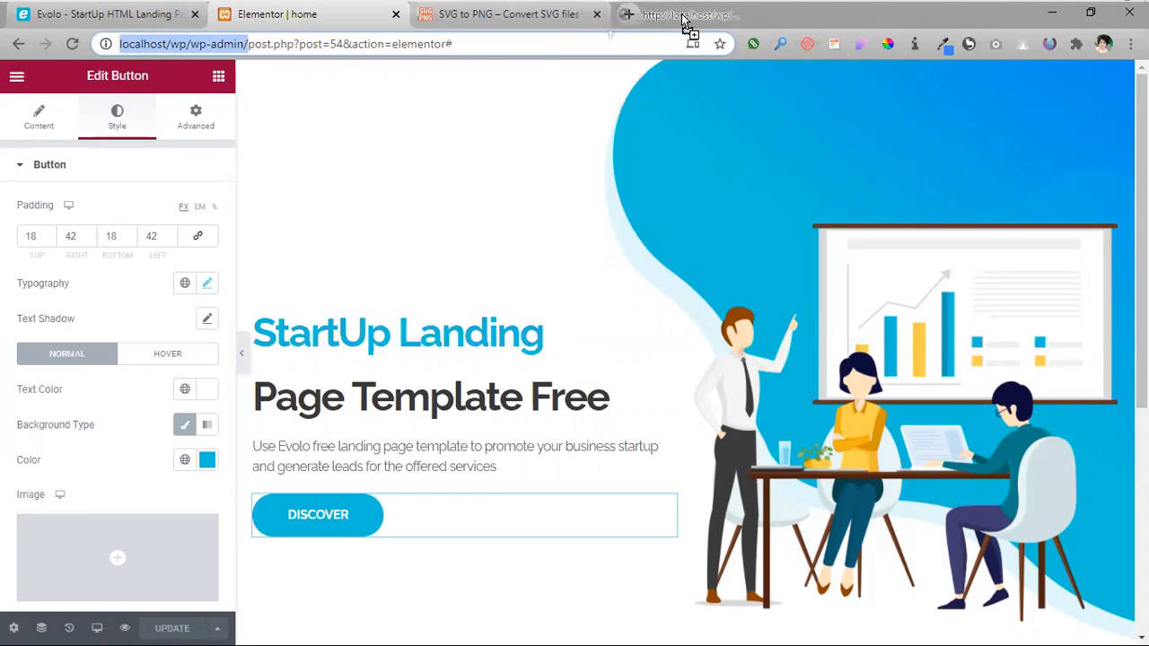
pyautogui.click(597, 14)
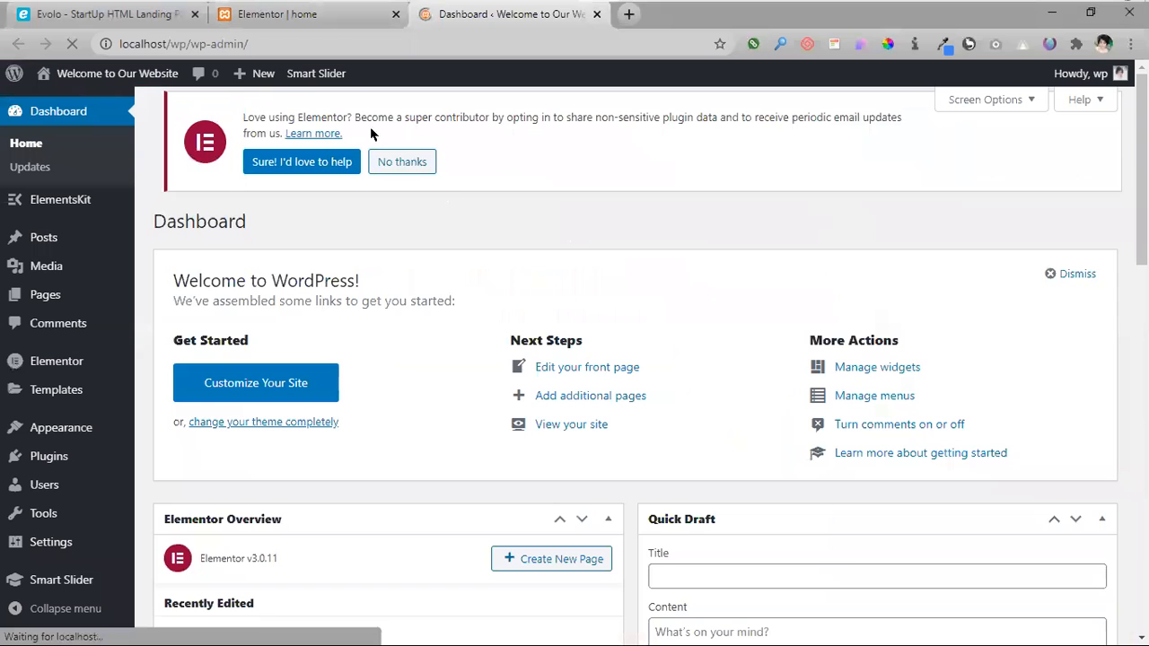
# - Go to the site's front page at localhost/wp/ and look through the whole page
pyautogui.moveTo(279, 47); pyautogui.dragTo(189, 43)
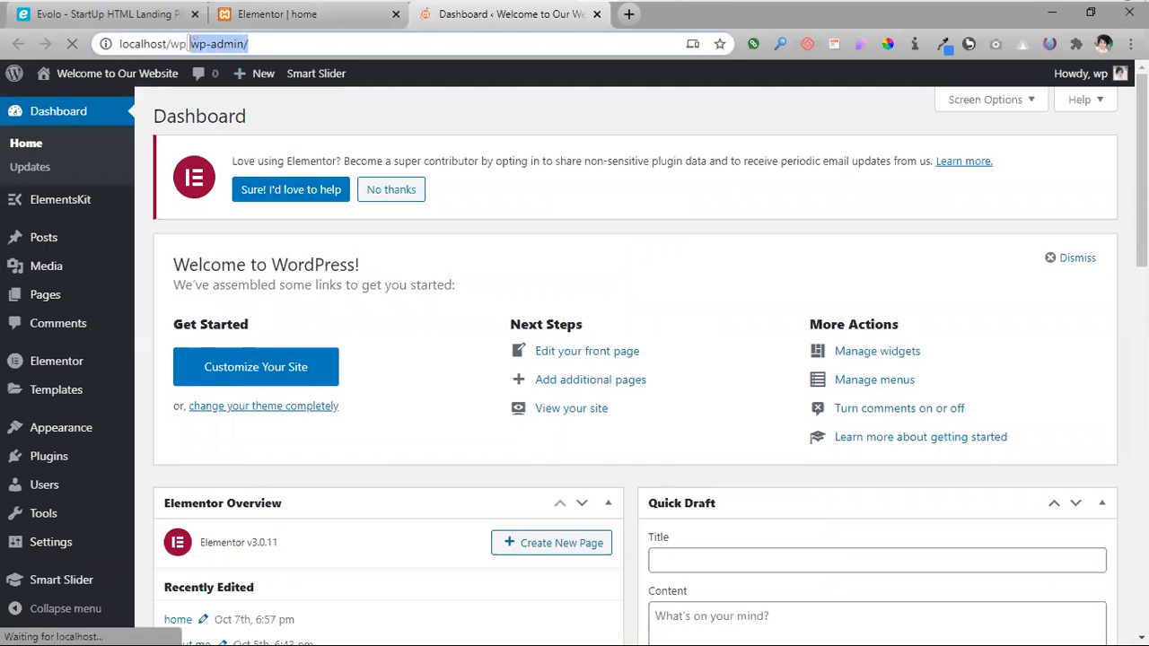
pyautogui.press('BackSpace')
pyautogui.press('Return')
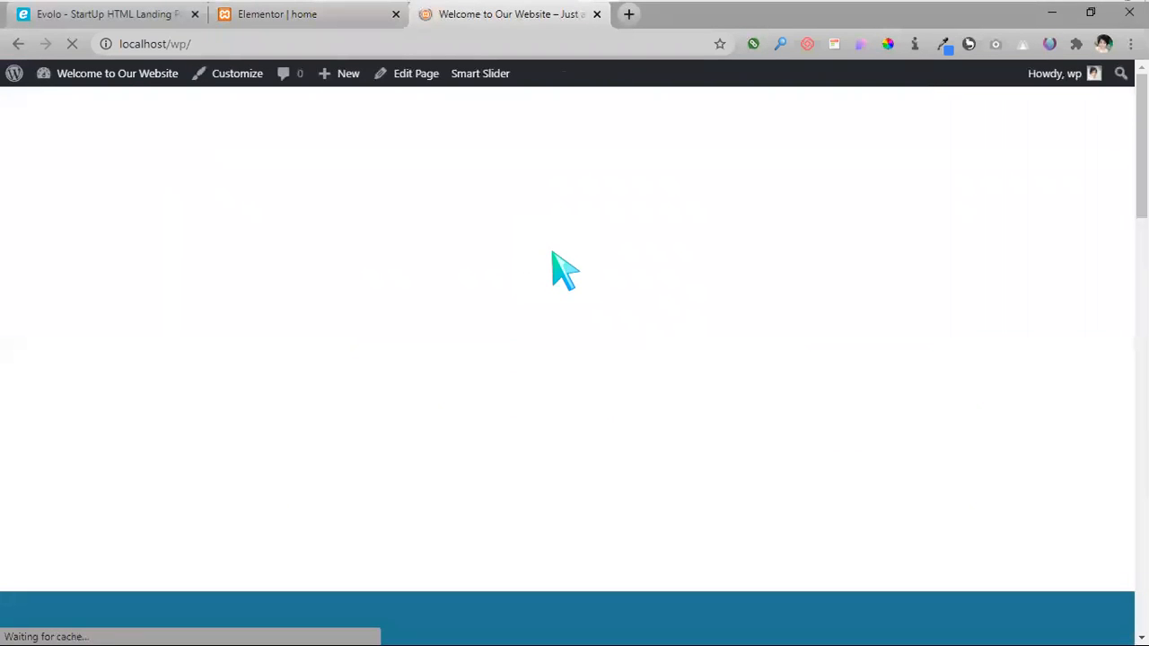
pyautogui.scroll(-10, 308, 430)
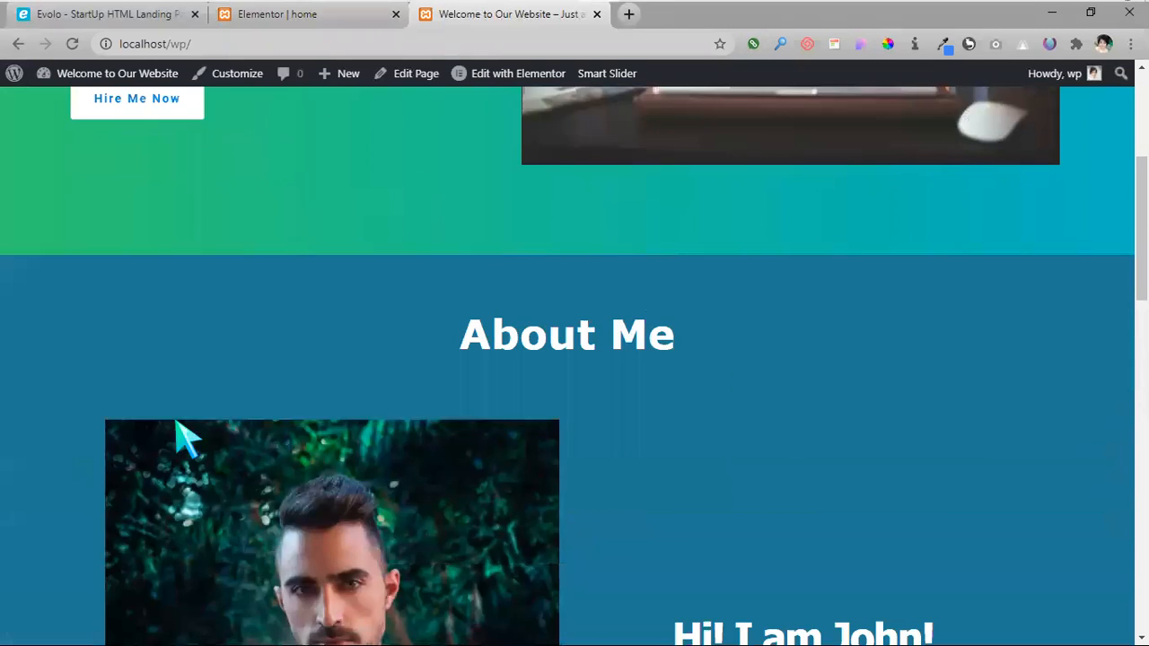
pyautogui.scroll(-8, 646, 410)
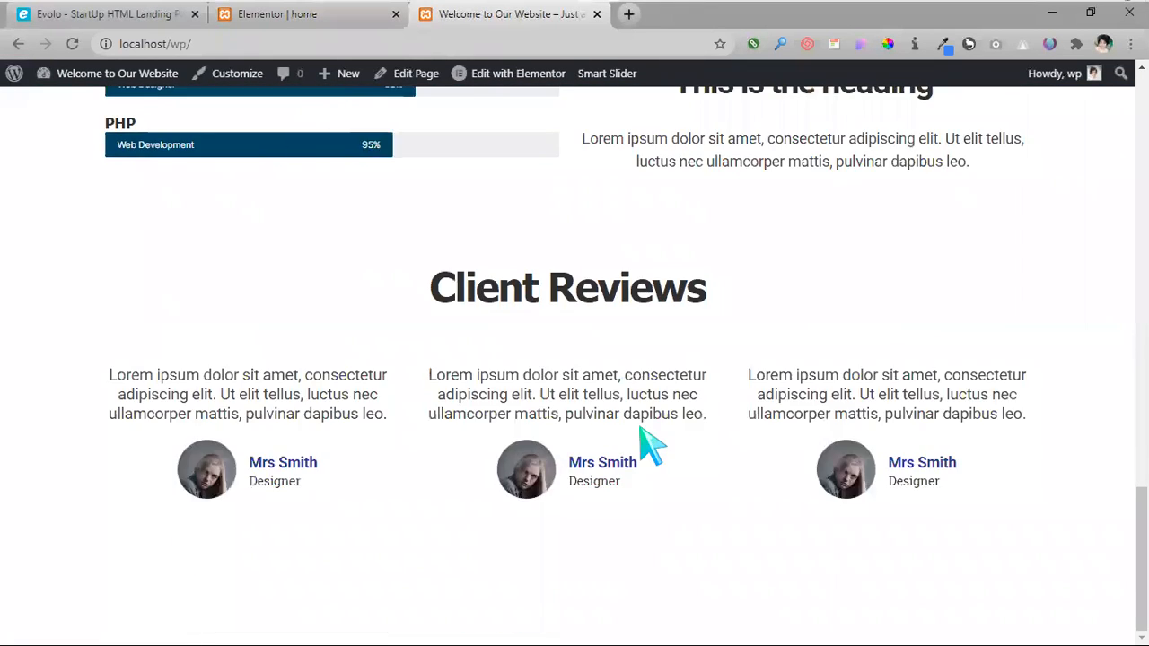
pyautogui.scroll(15, 646, 440)
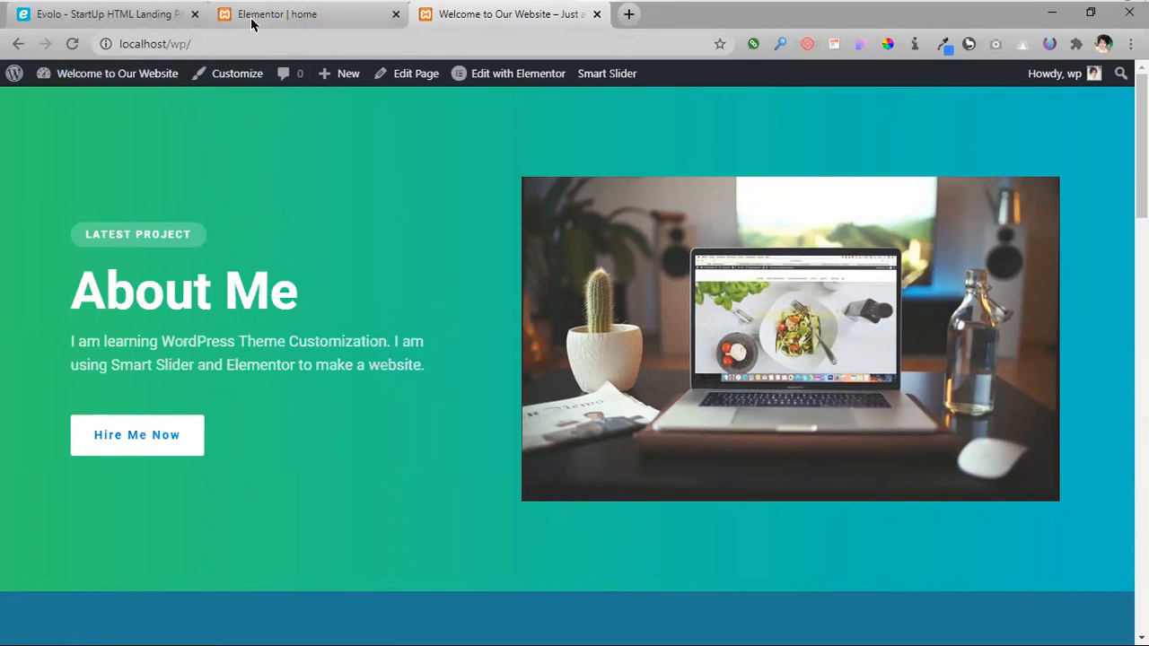
# - Go to the site's WordPress dashboard and open the Reading settings
pyautogui.moveTo(100, 79)
pyautogui.click(70, 106)
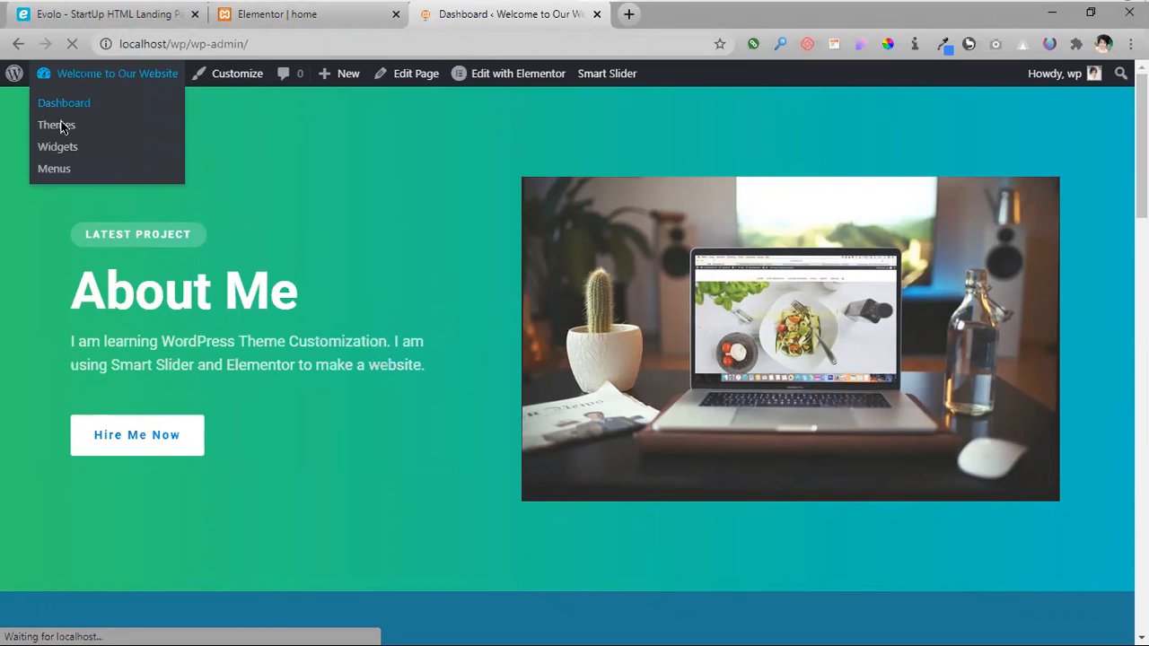
pyautogui.scroll(-5, 45, 574)
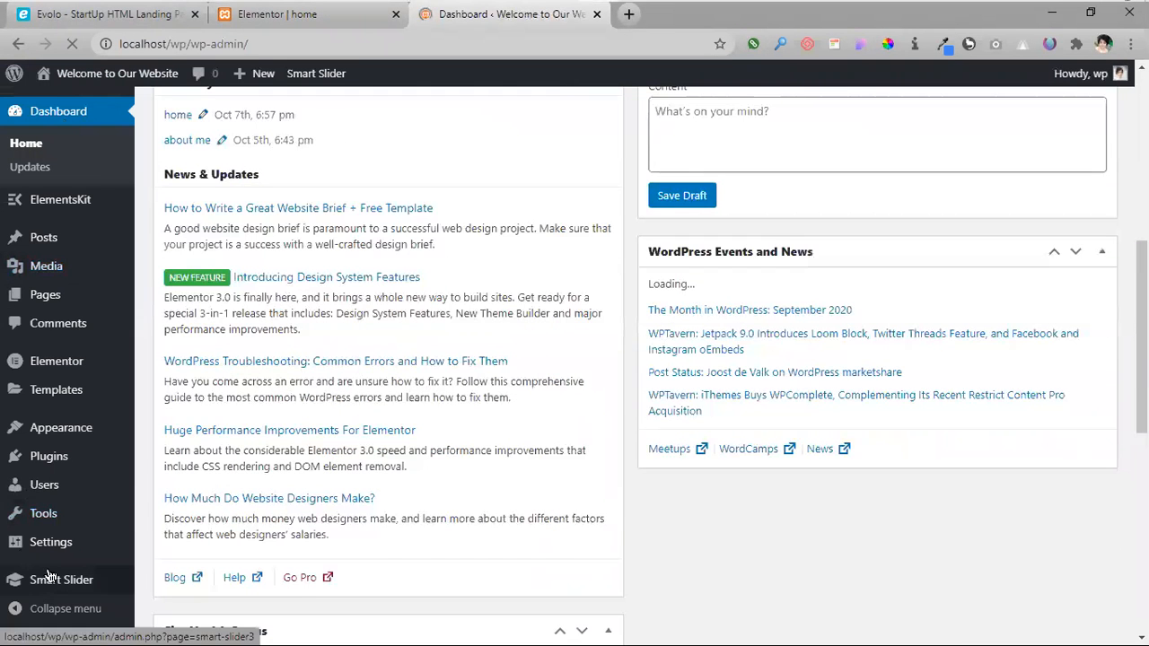
pyautogui.click(49, 574)
pyautogui.moveTo(46, 548)
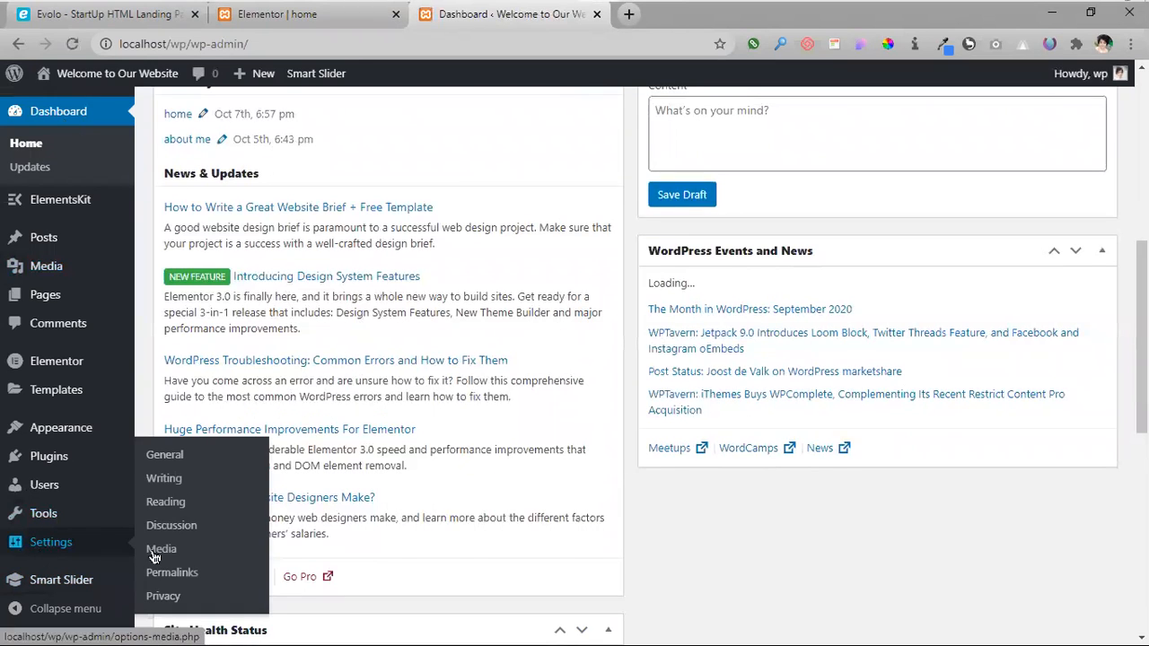
pyautogui.click(166, 508)
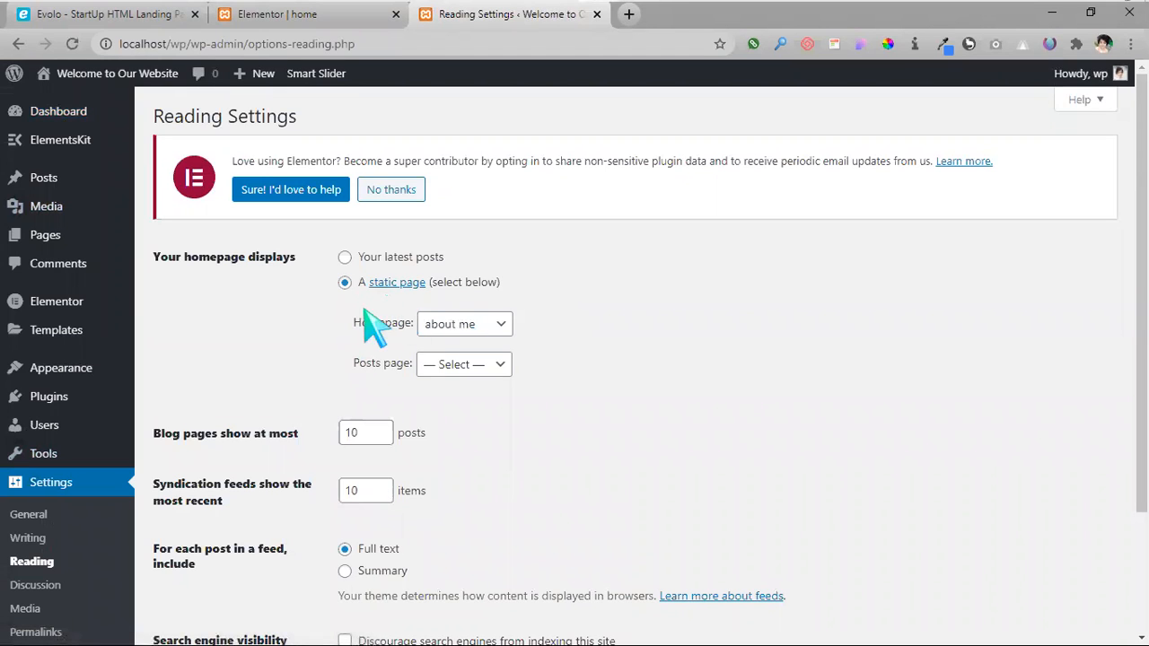
# - Set the static homepage to the "home" page and save the Reading settings
pyautogui.click(474, 334)
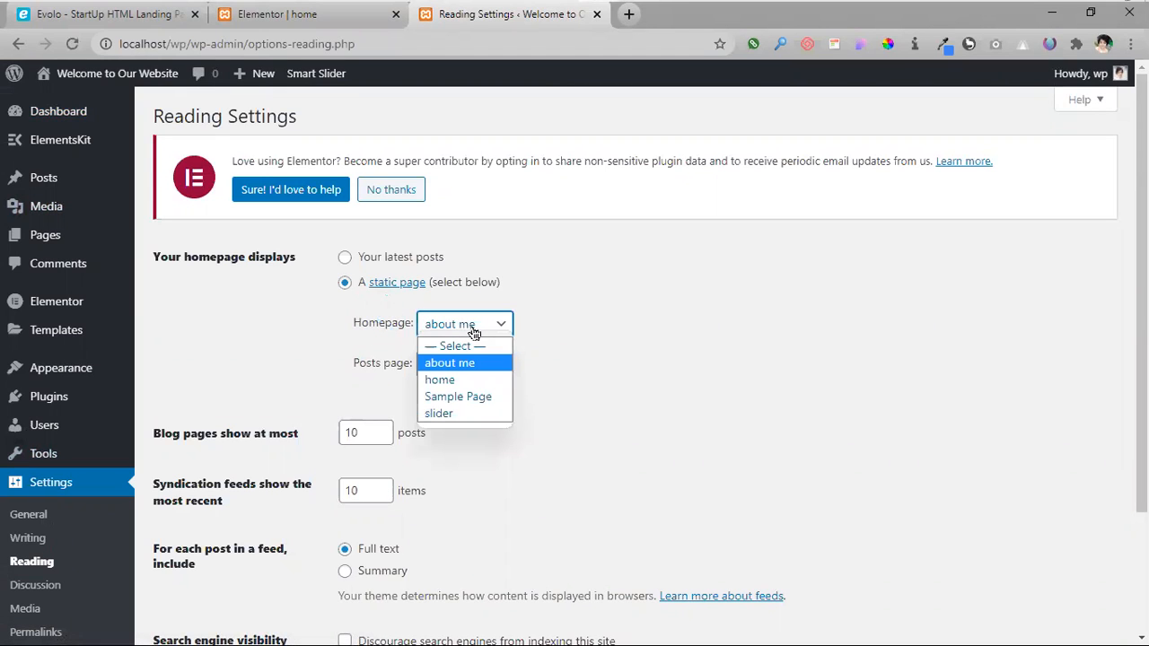
pyautogui.click(444, 380)
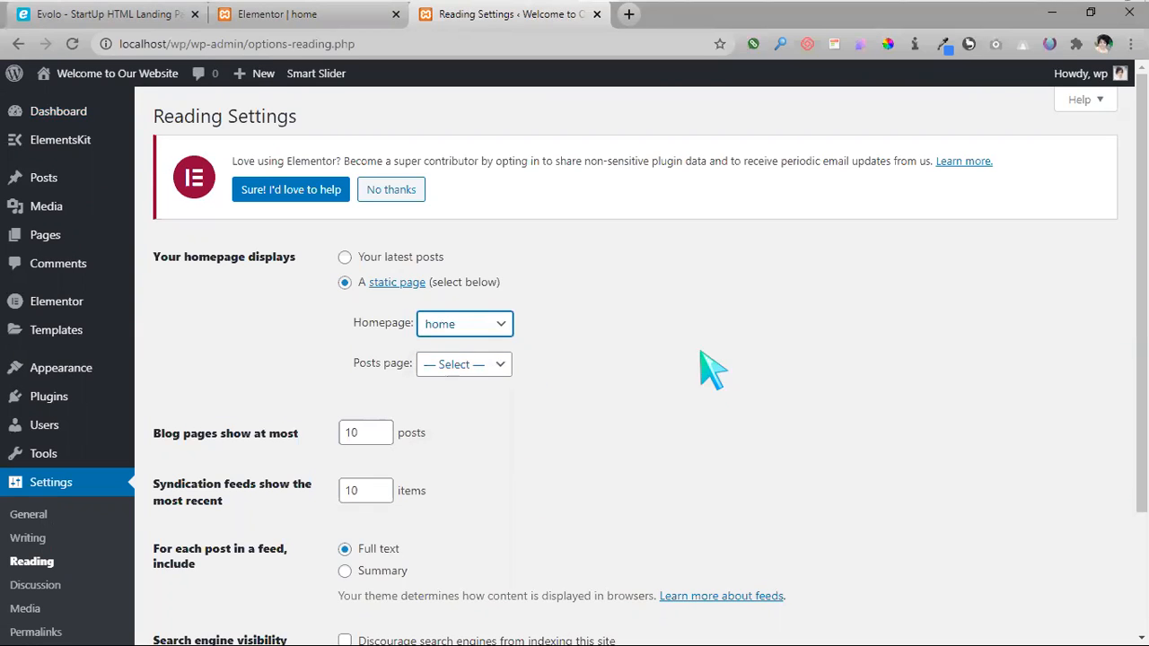
pyautogui.scroll(-3, 437, 463)
pyautogui.click(194, 556)
# - Visit the site's front page in a new browser tab and look over its hero section and header area
pyautogui.moveTo(76, 75)
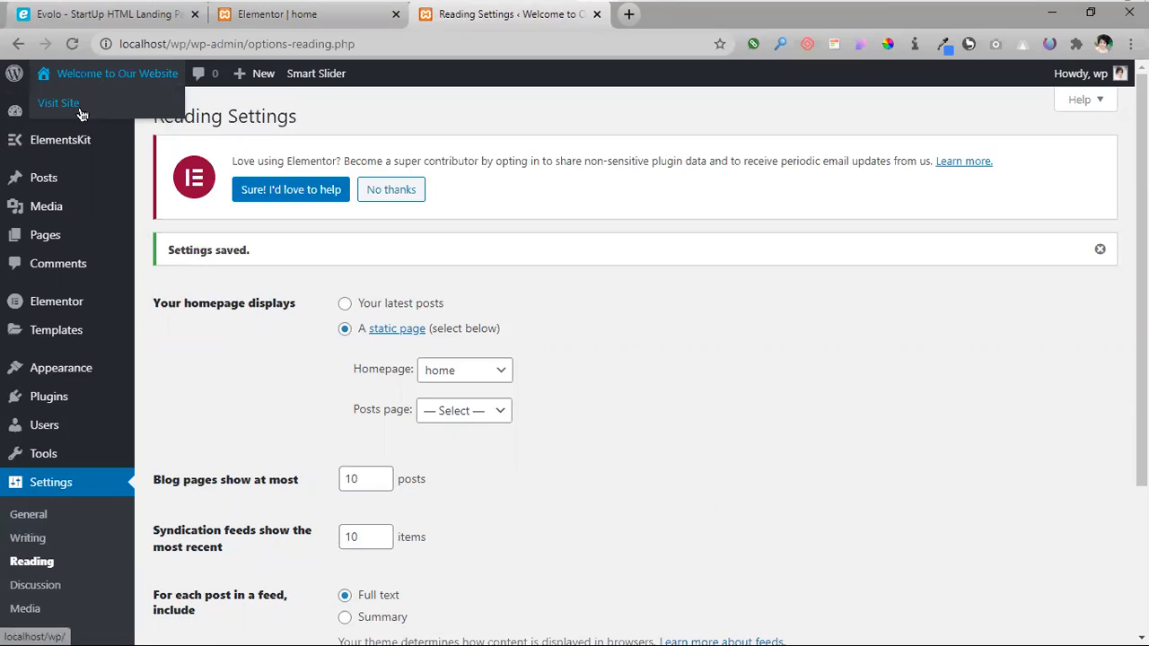
pyautogui.middleClick(79, 110)
pyautogui.click(744, 26)
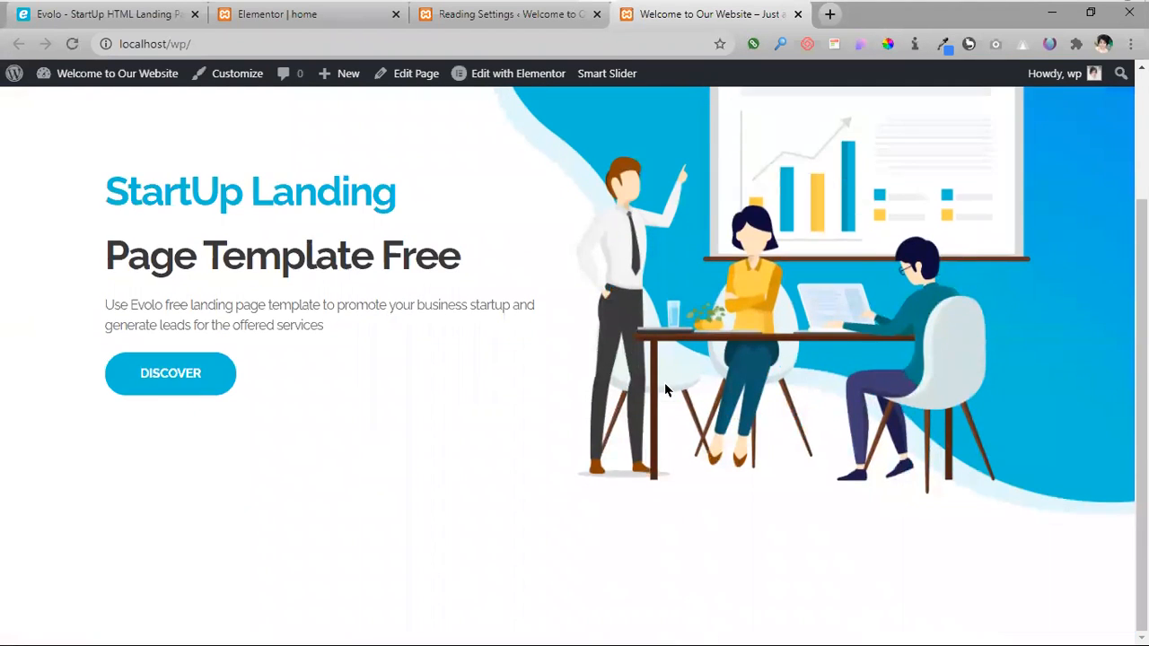
pyautogui.scroll(-2, 665, 386)
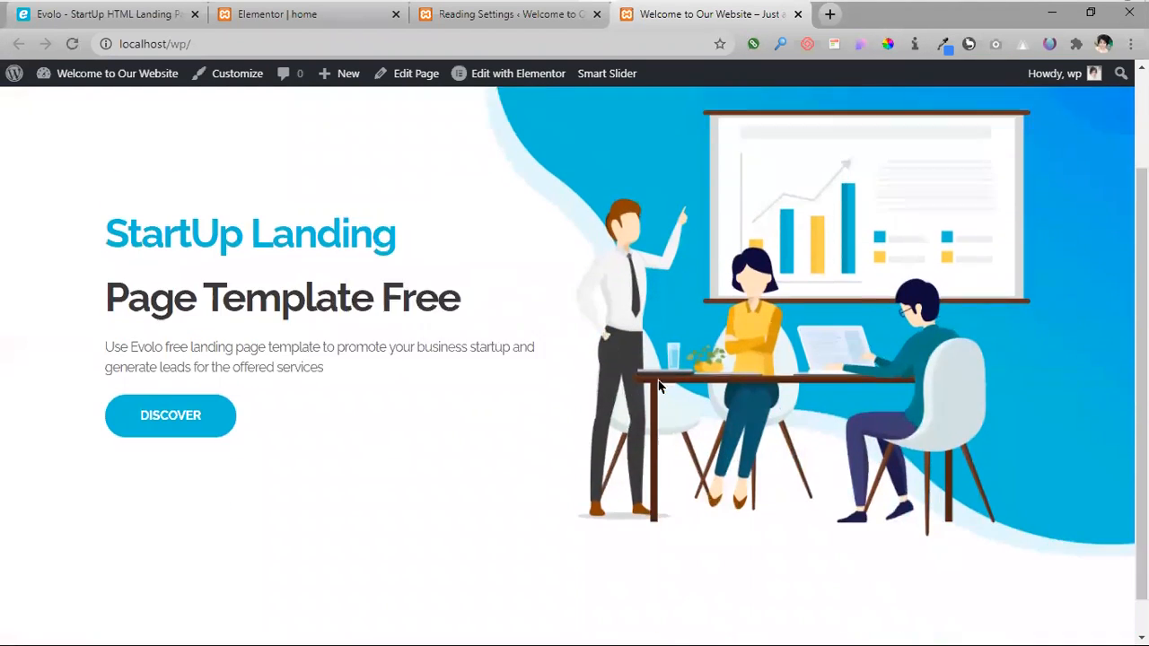
pyautogui.scroll(2, 487, 493)
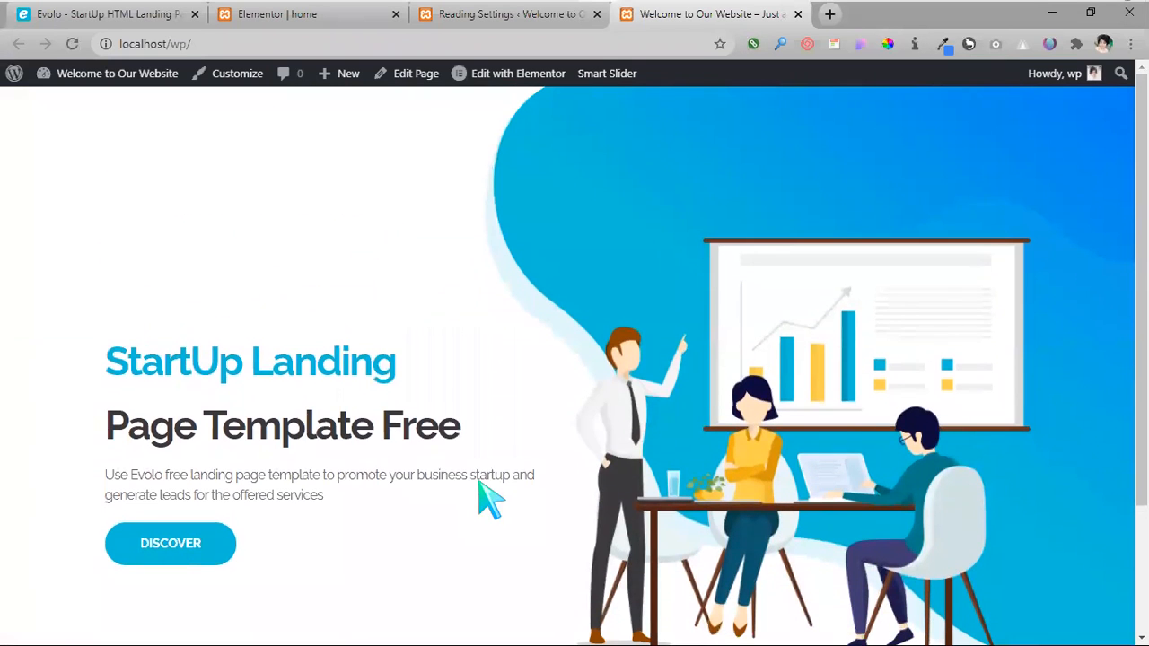
pyautogui.scroll(-2, 484, 424)
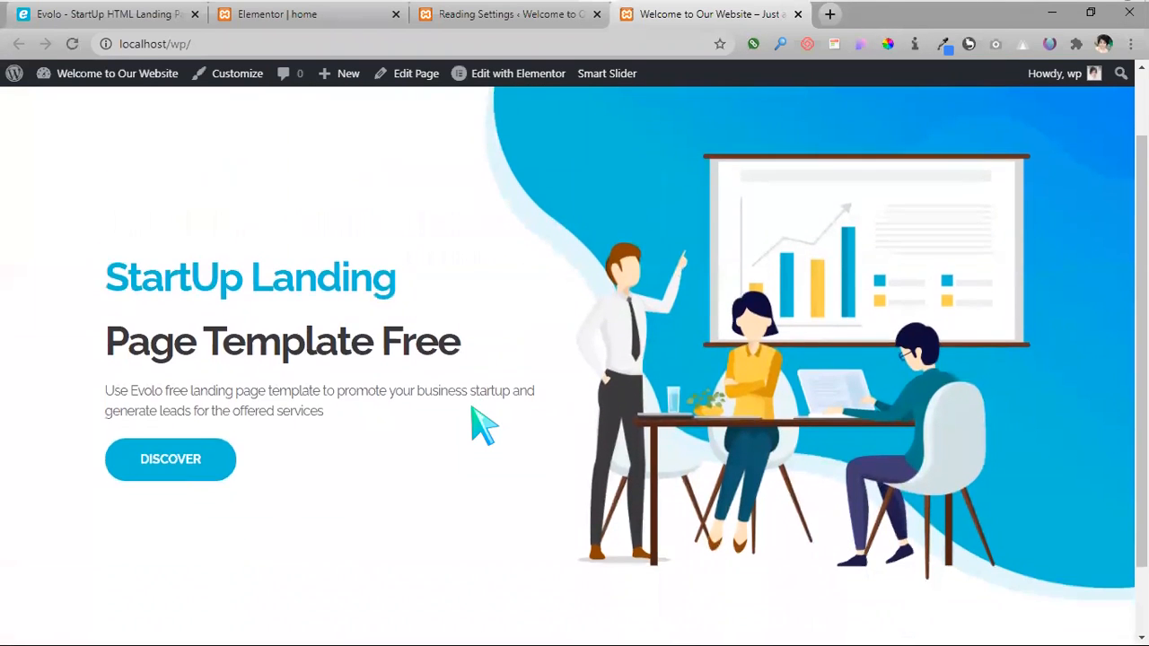
pyautogui.scroll(2, 482, 425)
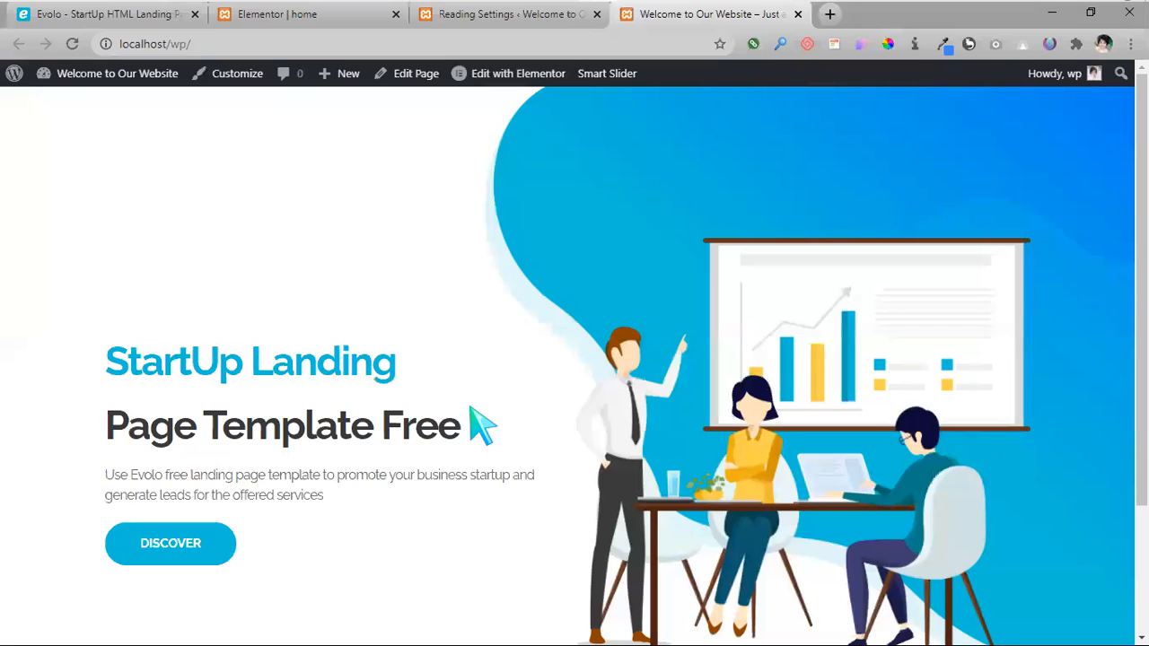
# - Return to the WordPress admin, list the ElementsKit templates and open the header template's settings
pyautogui.click(485, 24)
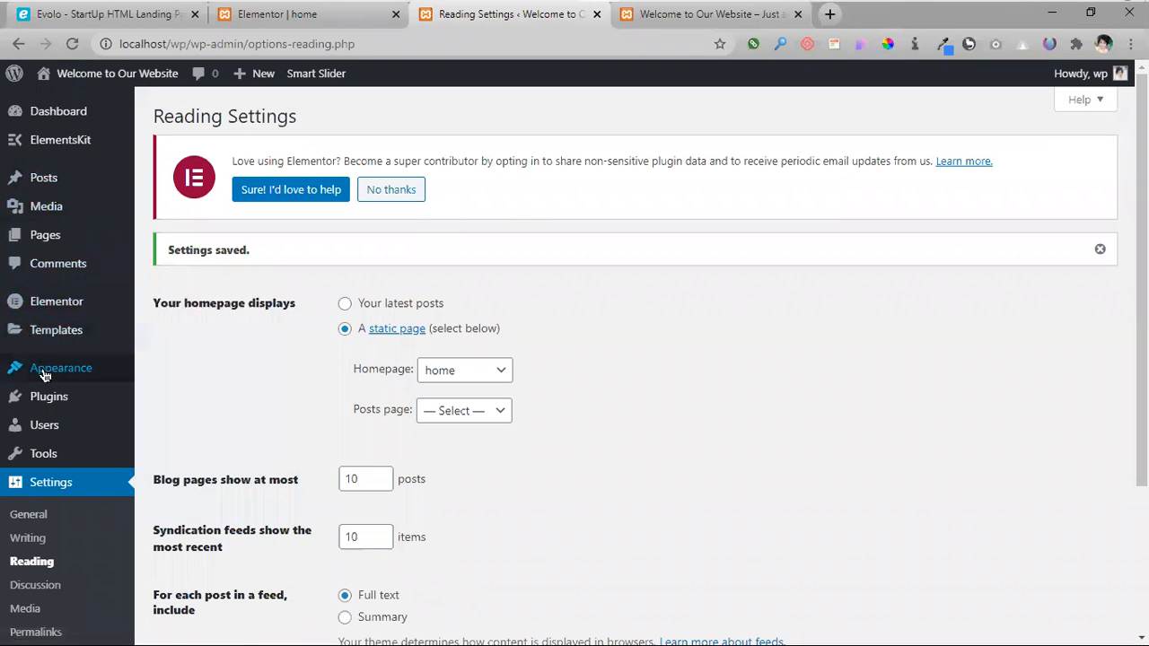
pyautogui.moveTo(43, 314)
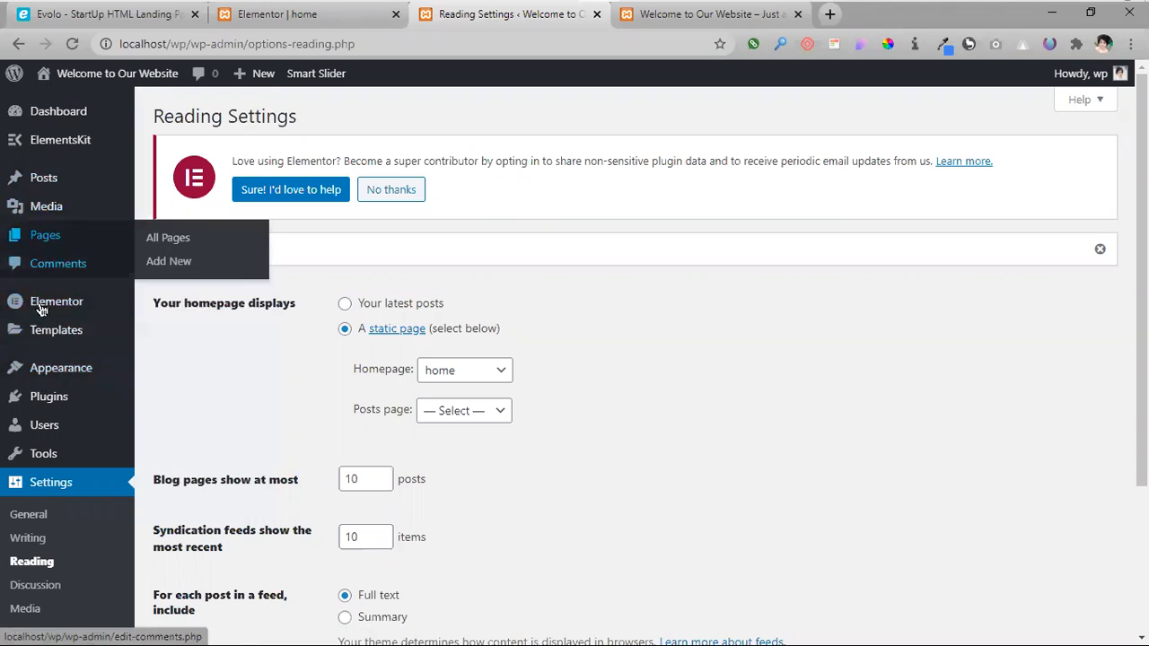
pyautogui.moveTo(105, 144)
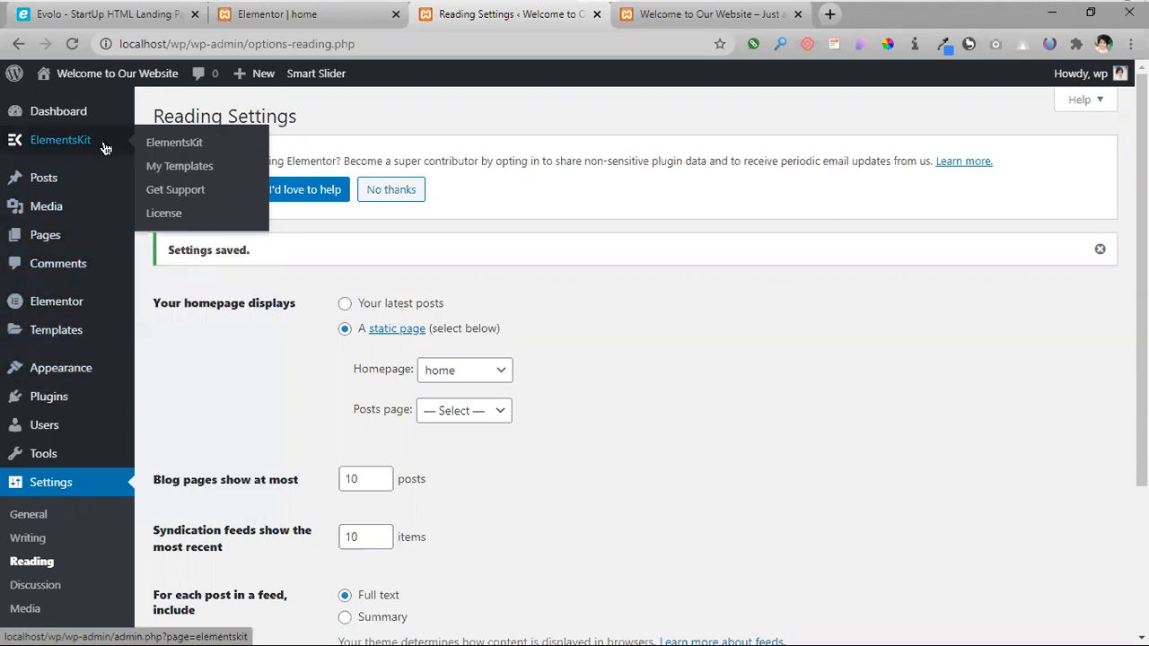
pyautogui.click(203, 177)
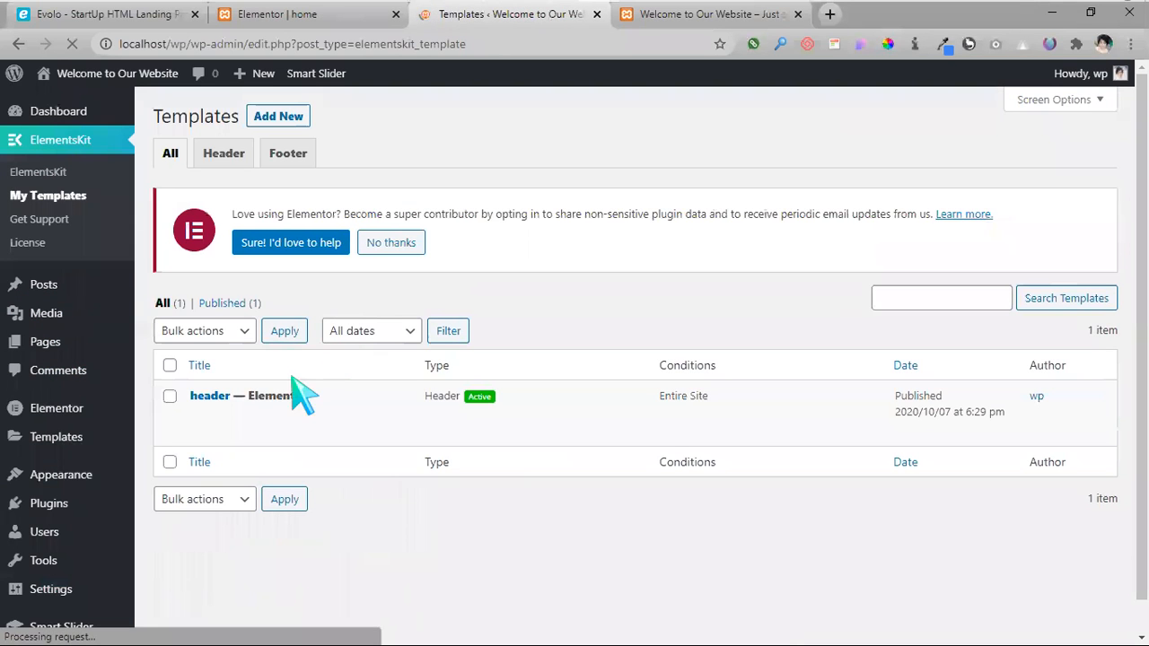
pyautogui.click(199, 418)
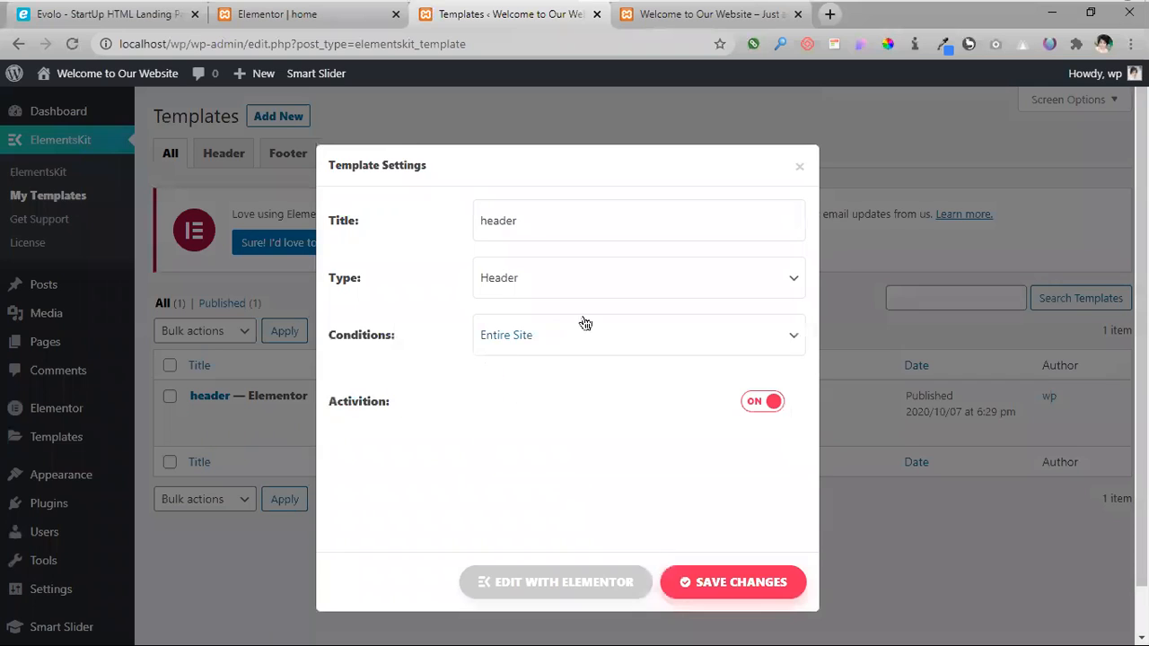
# - Check the header template's Entire Site condition and Header type, save its settings and open it for editing with Elementor
pyautogui.click(579, 346)
pyautogui.click(508, 341)
pyautogui.click(519, 287)
pyautogui.click(527, 269)
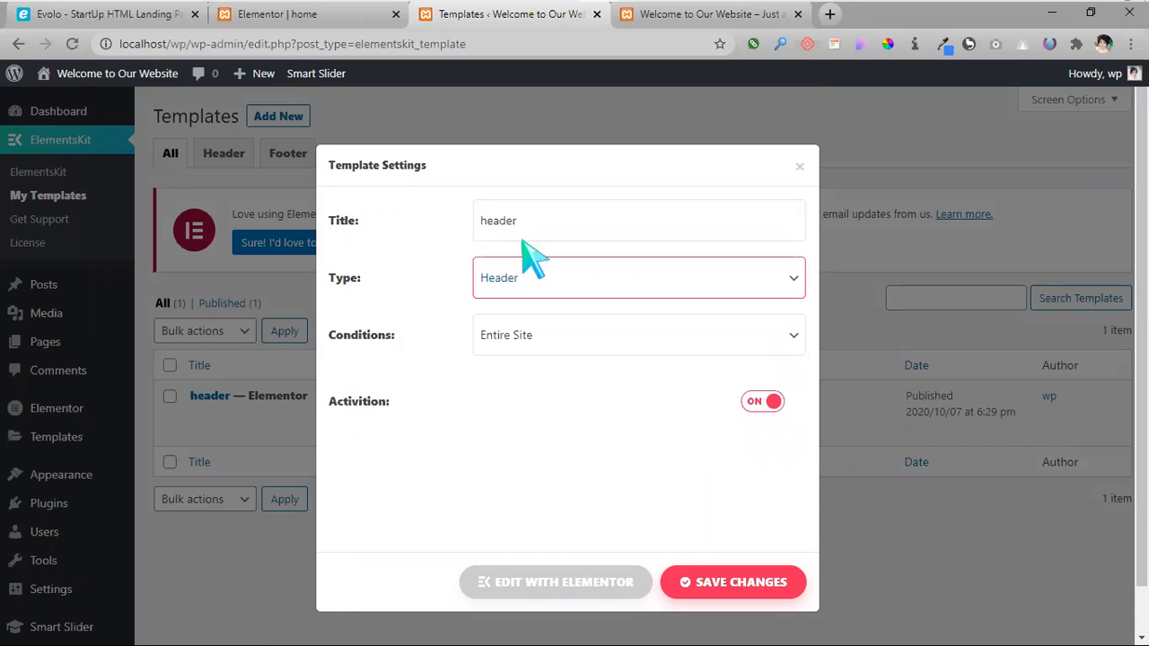
pyautogui.click(684, 574)
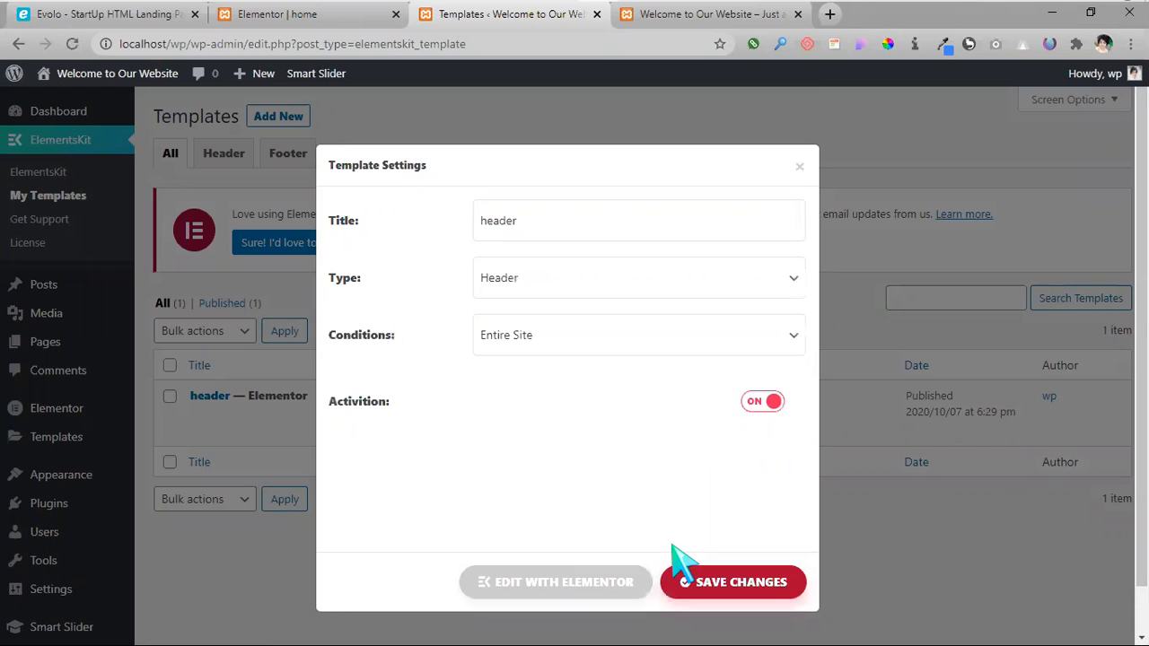
pyautogui.click(566, 582)
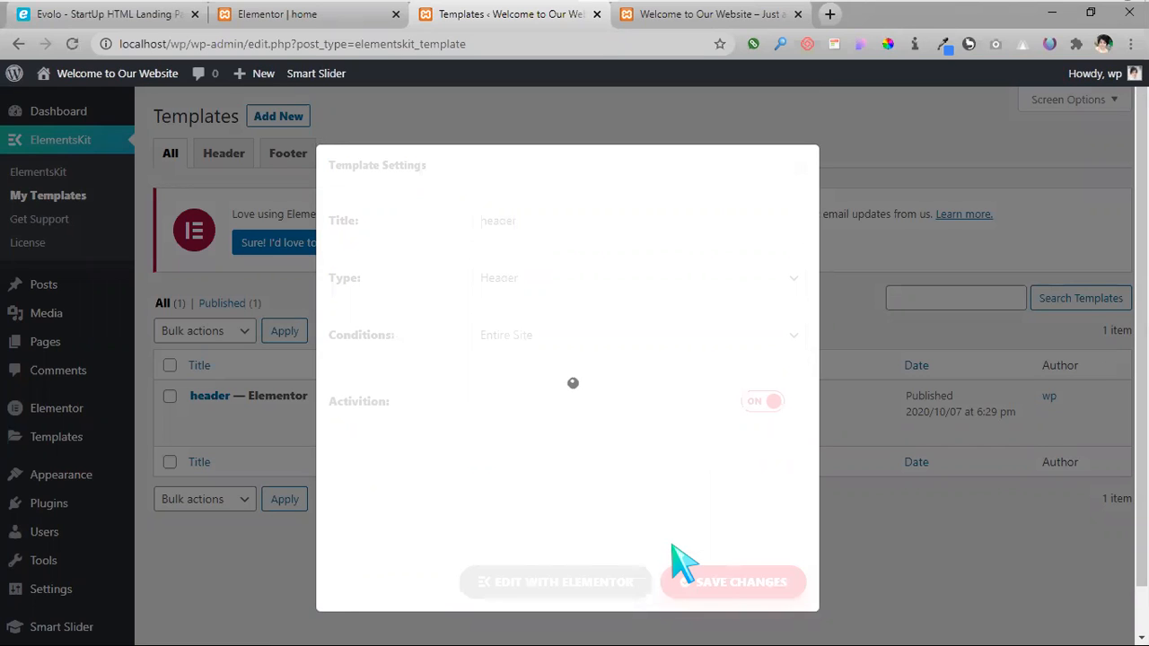
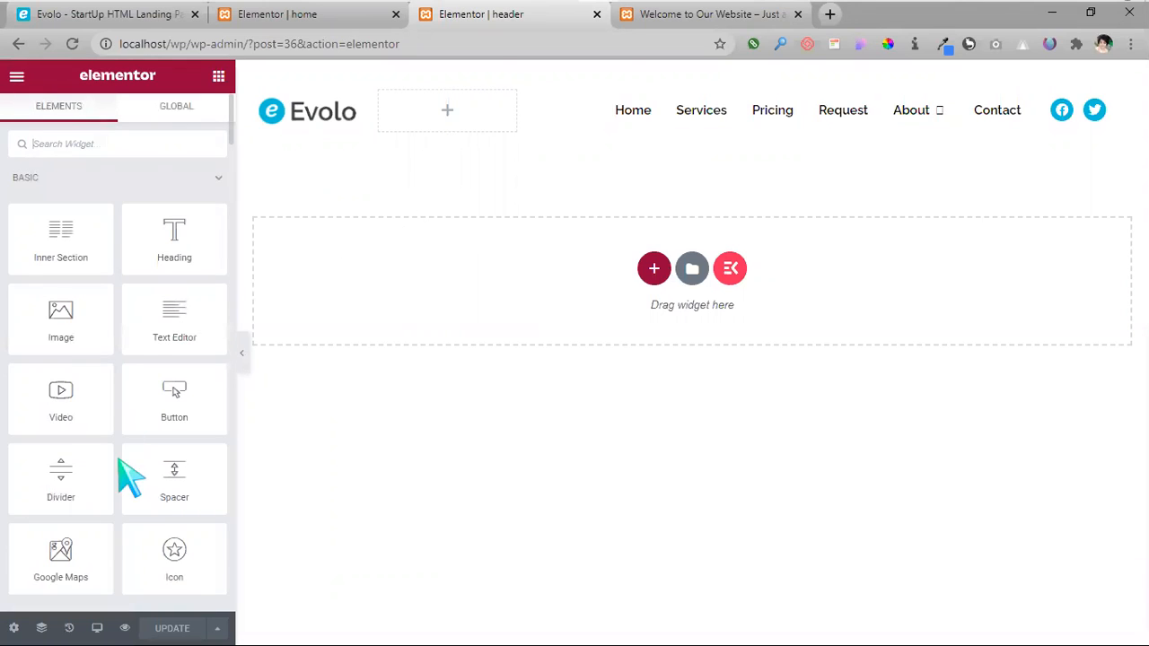
# - Examine the header template in Elementor, including its save options, the widget list and the global widgets
pyautogui.scroll(-2, 130, 480)
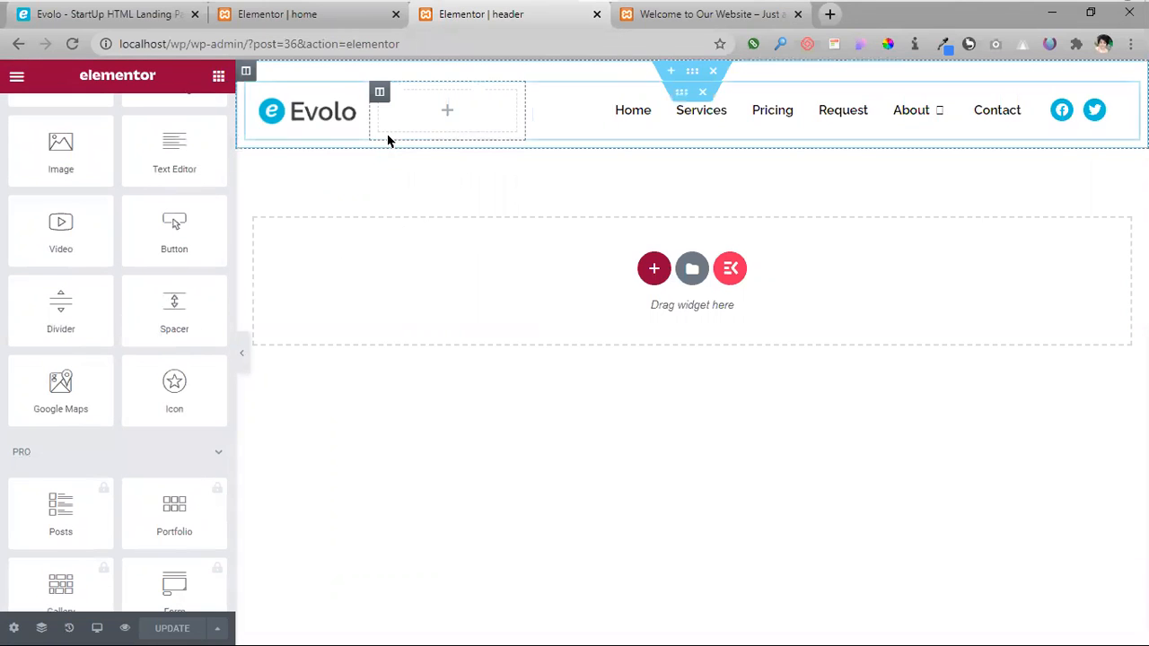
pyautogui.click(217, 627)
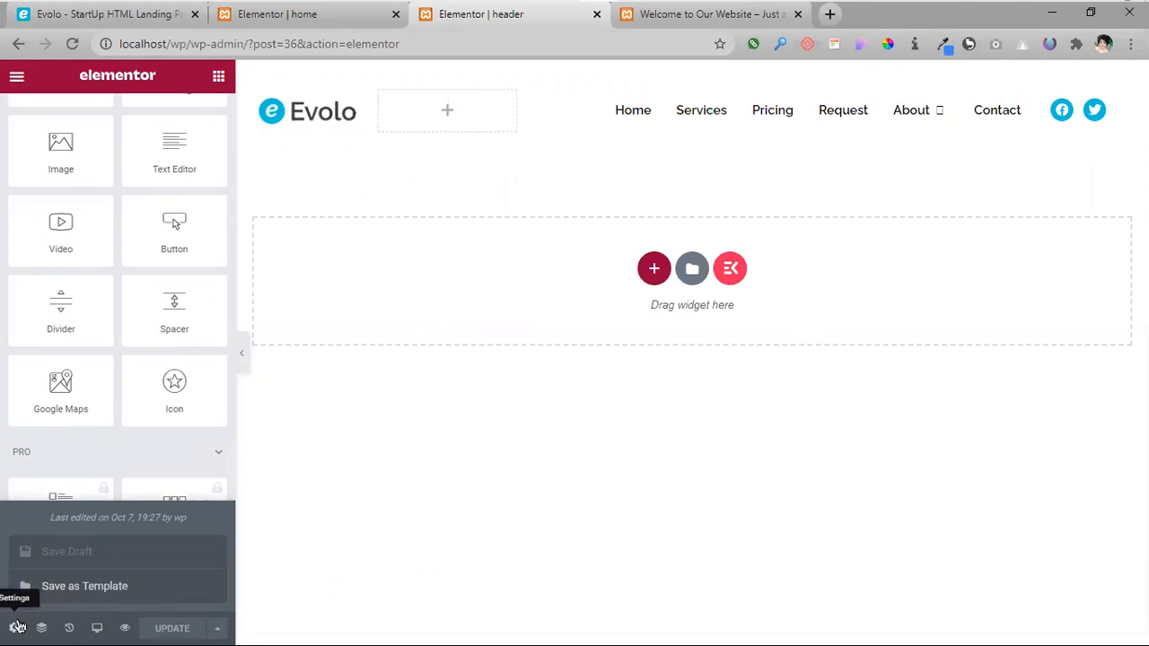
pyautogui.click(212, 627)
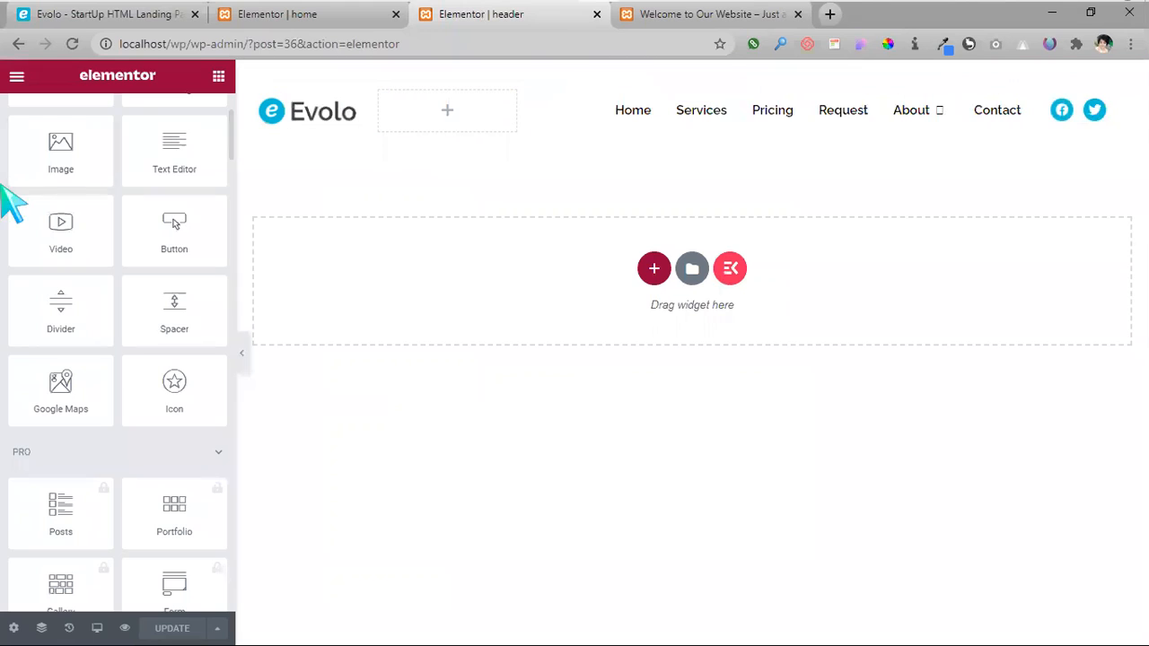
pyautogui.scroll(2, 40, 360)
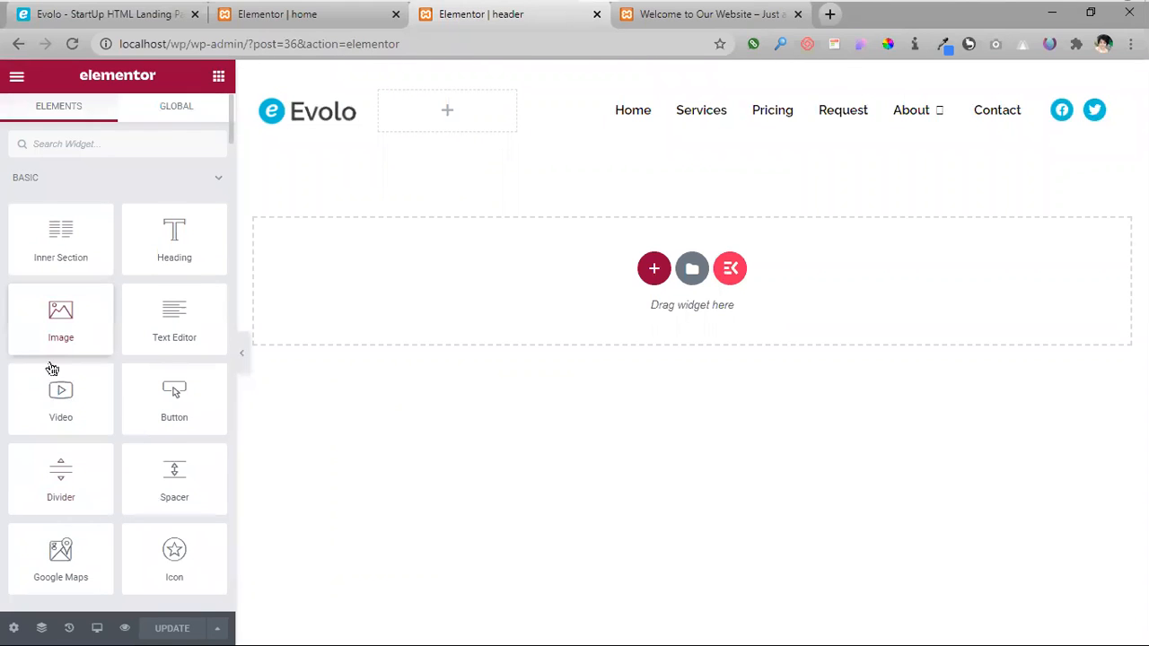
pyautogui.scroll(-10, 52, 369)
pyautogui.scroll(10, 79, 490)
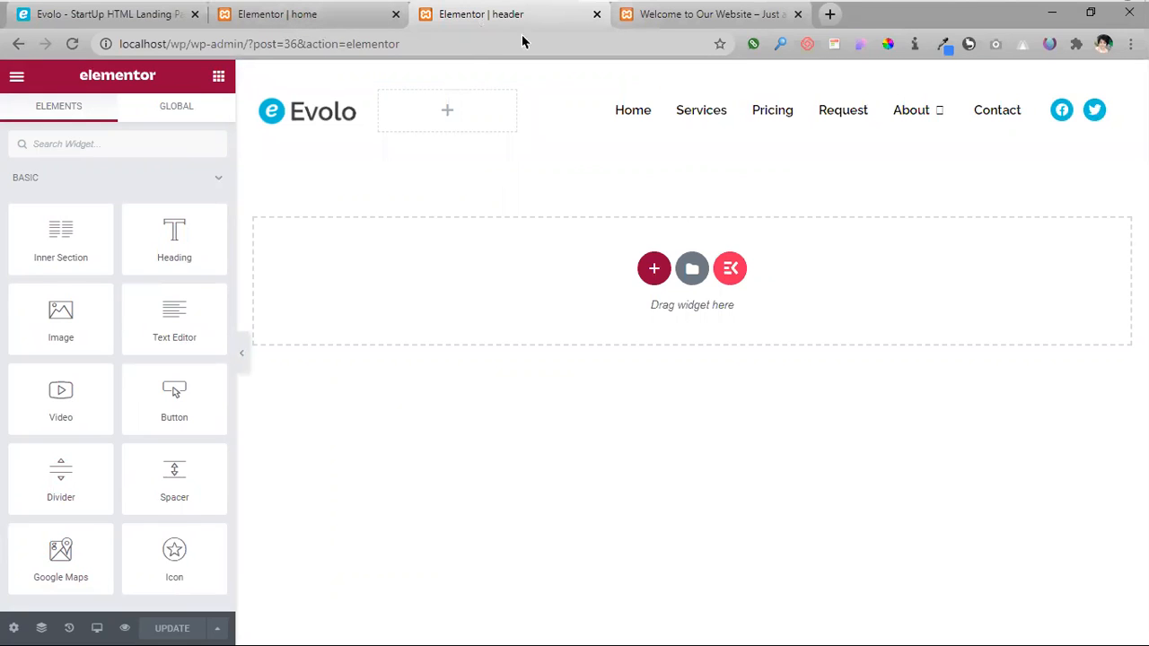
pyautogui.click(179, 107)
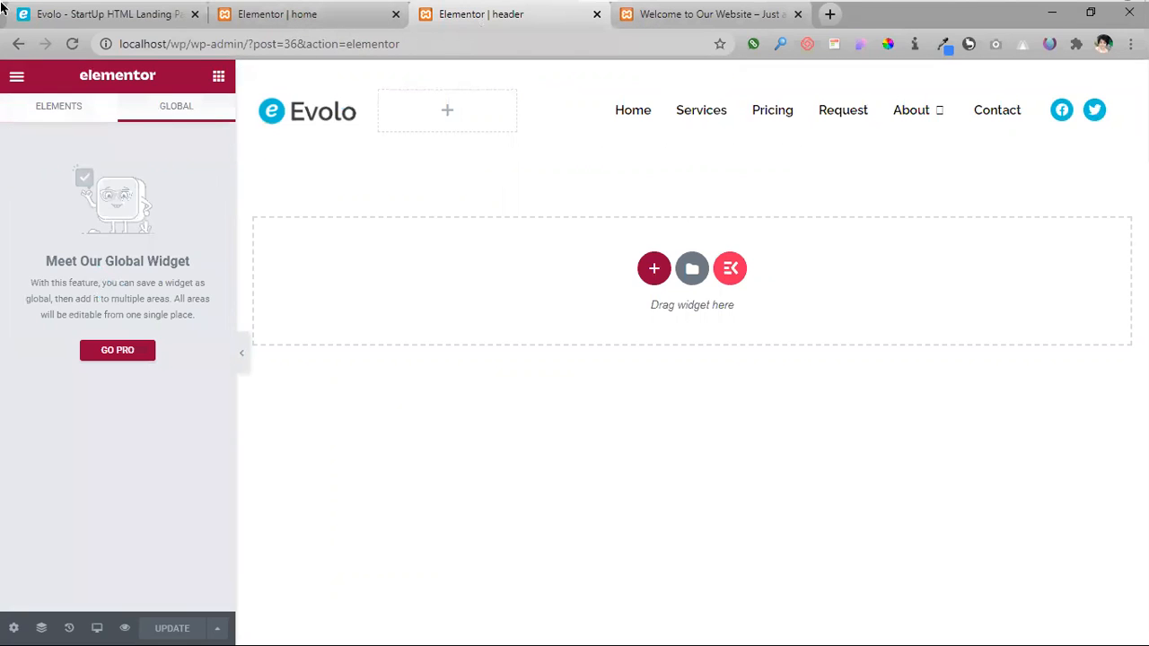
pyautogui.click(54, 109)
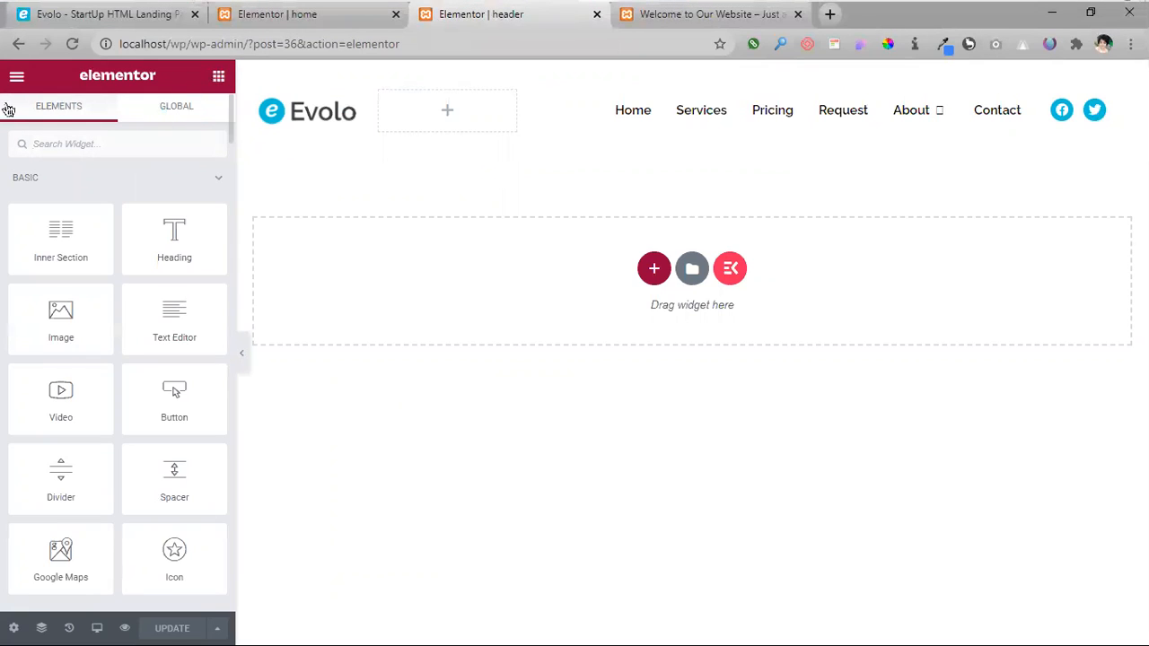
pyautogui.click(650, 16)
pyautogui.click(458, 16)
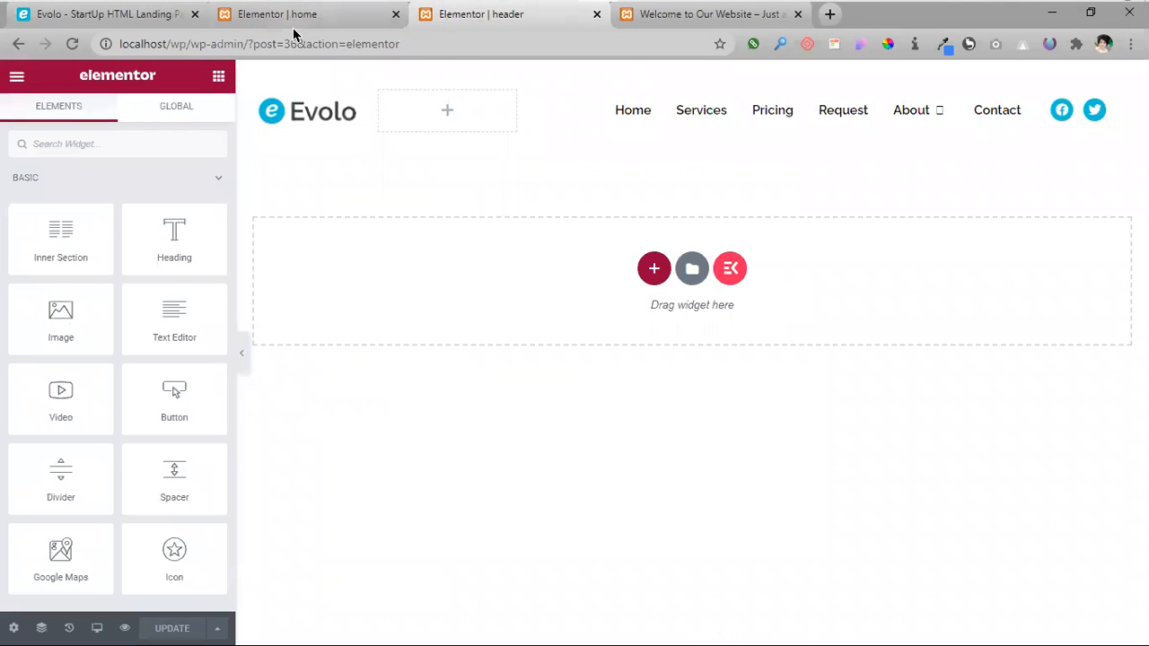
# - Exit Elementor to the header template's WordPress edit page and look through its publishing, template and revision settings
pyautogui.click(17, 75)
pyautogui.click(72, 385)
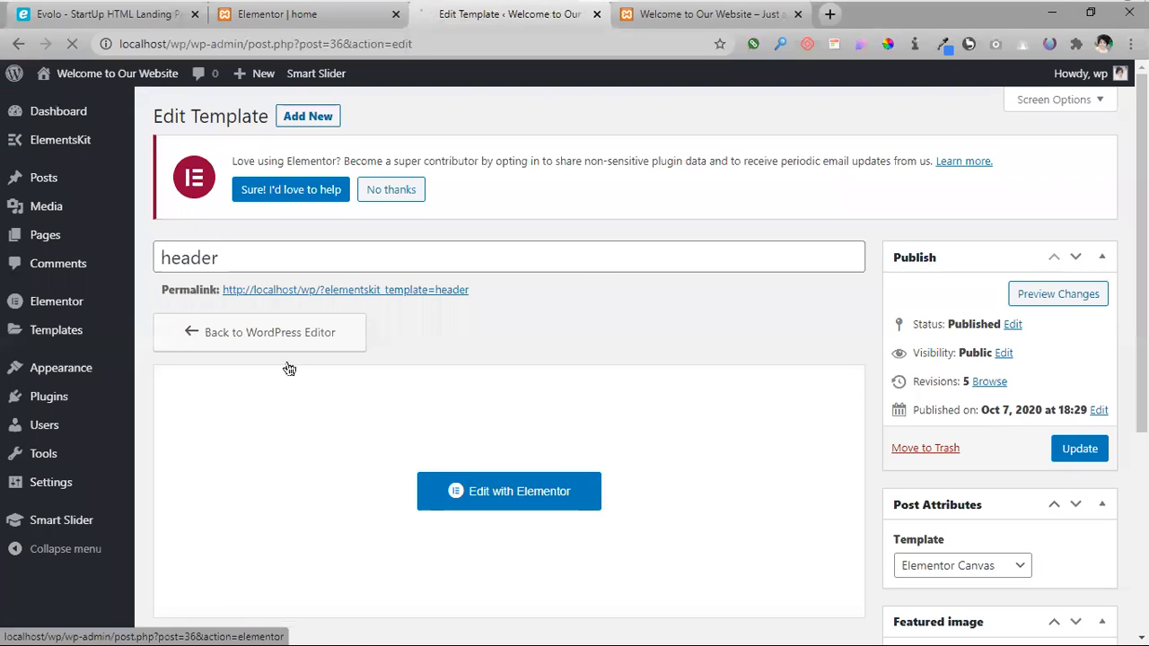
pyautogui.scroll(-4, 548, 377)
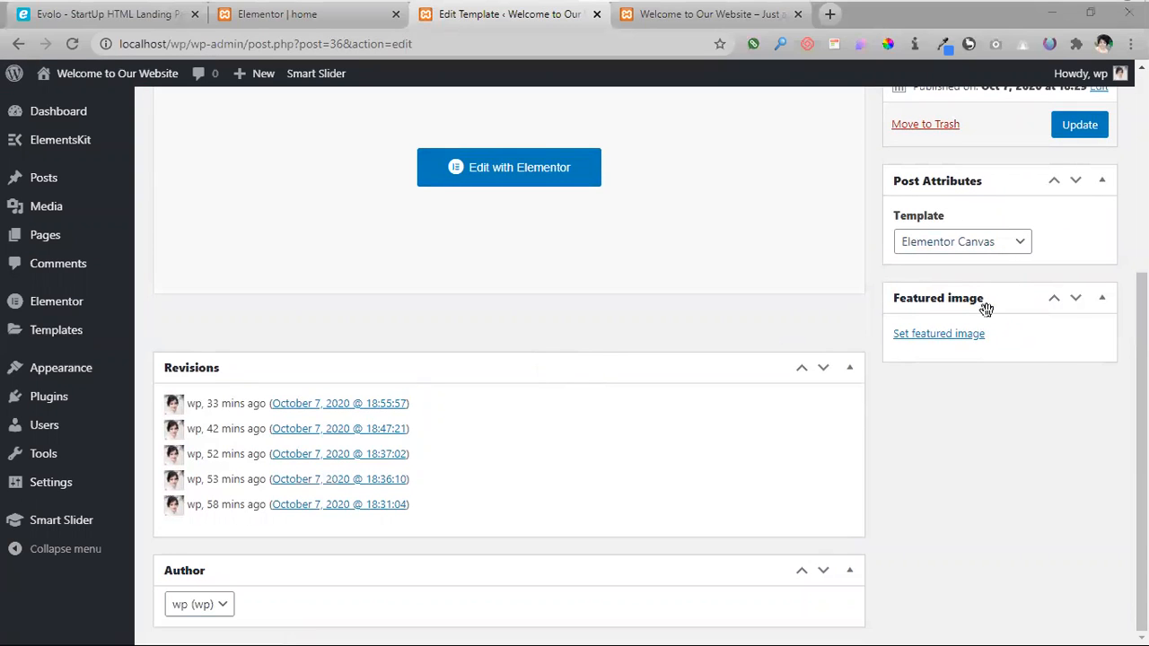
pyautogui.scroll(1, 950, 474)
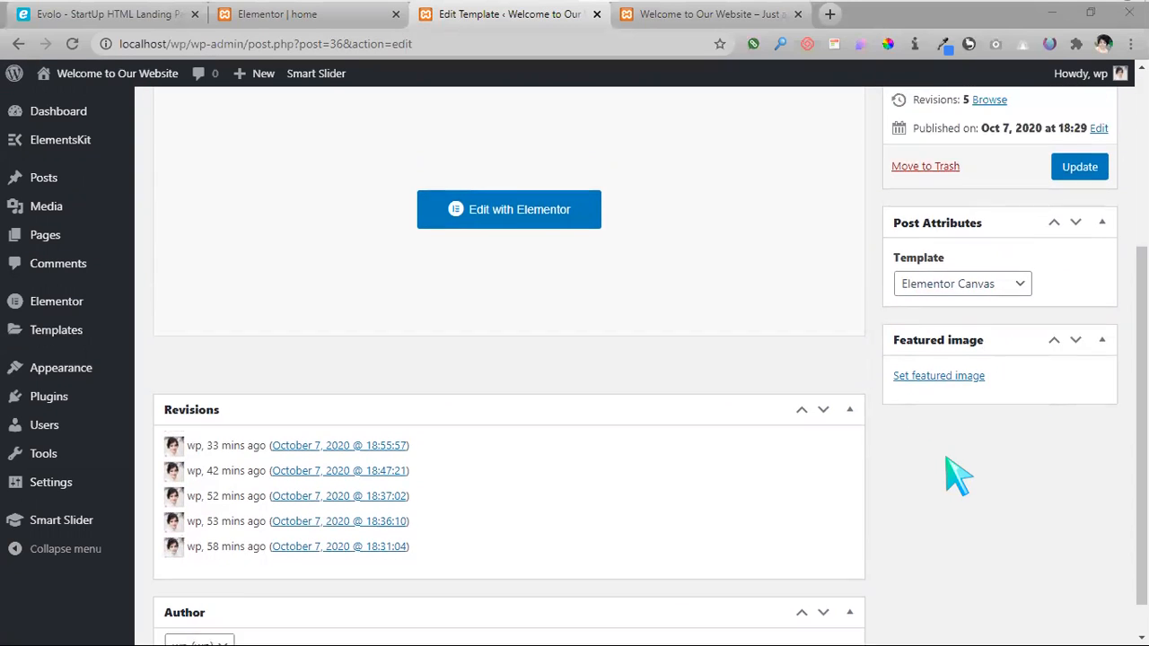
pyautogui.scroll(3, 947, 460)
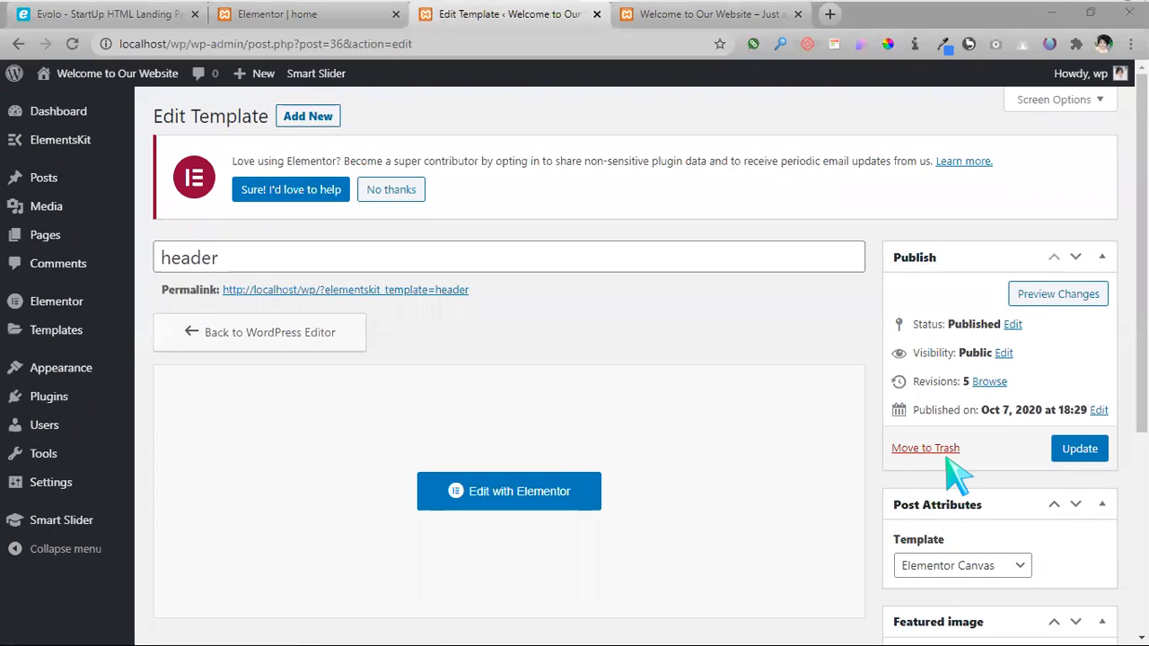
# - View the header template's permalink in a new browser tab and compare it with the site's front page
pyautogui.middleClick(431, 291)
pyautogui.click(871, 20)
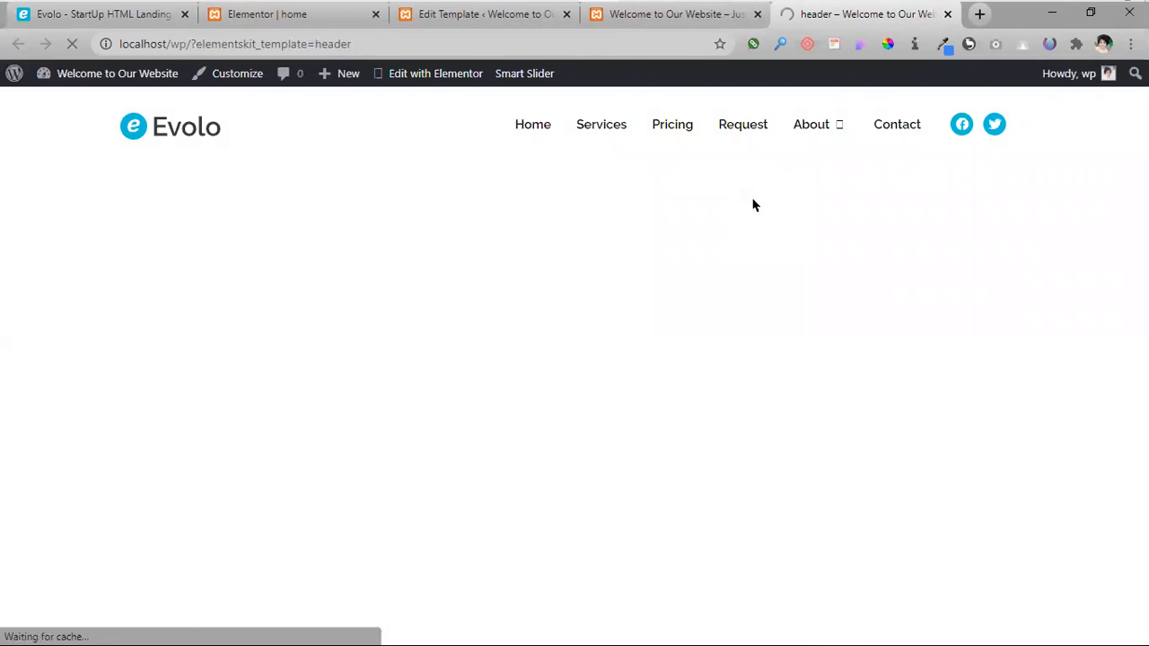
pyautogui.click(655, 23)
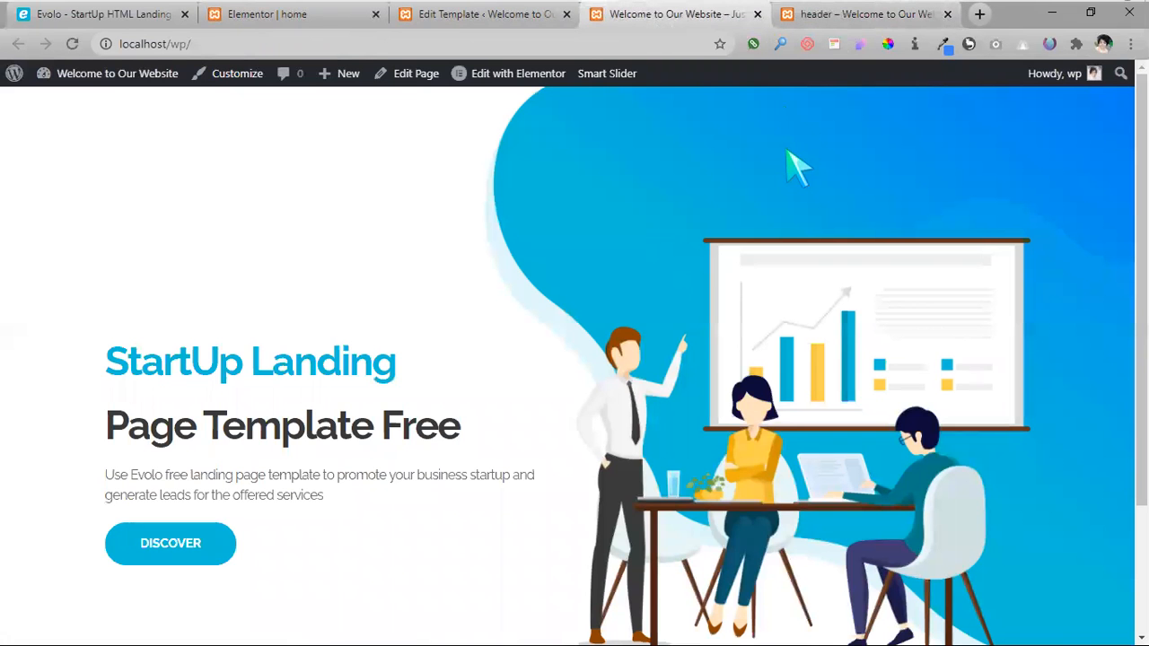
# - Compare the published header template with the site's front page and recheck the template's publishing and attribute settings
pyautogui.click(832, 18)
pyautogui.moveTo(844, 133)
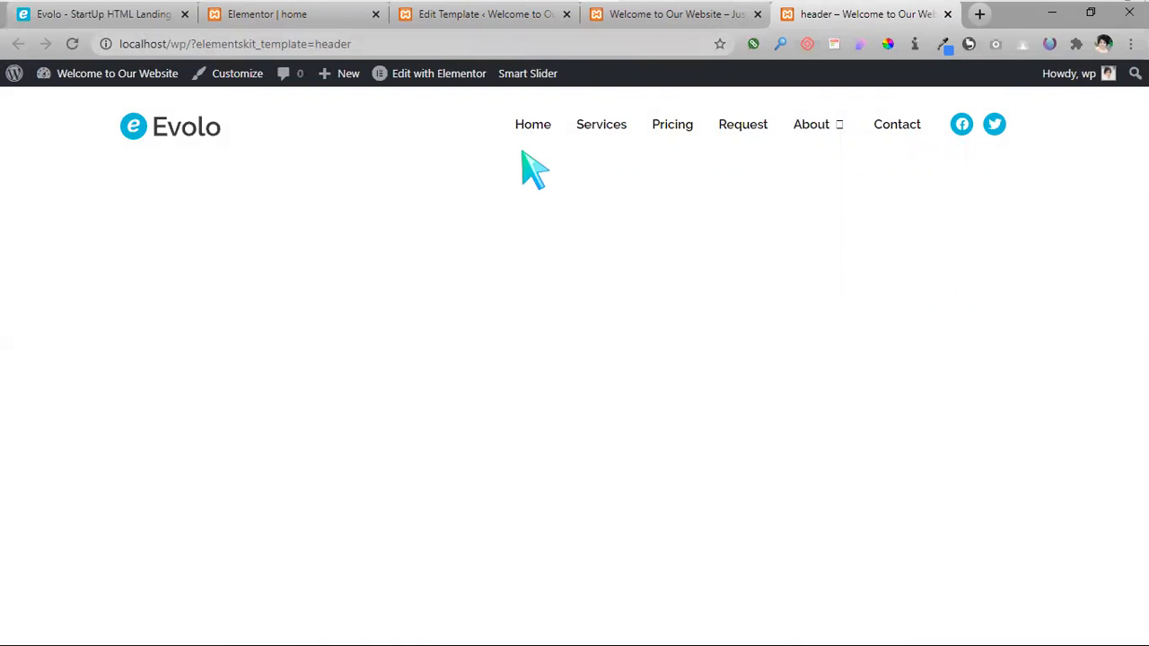
pyautogui.click(728, 25)
pyautogui.click(857, 25)
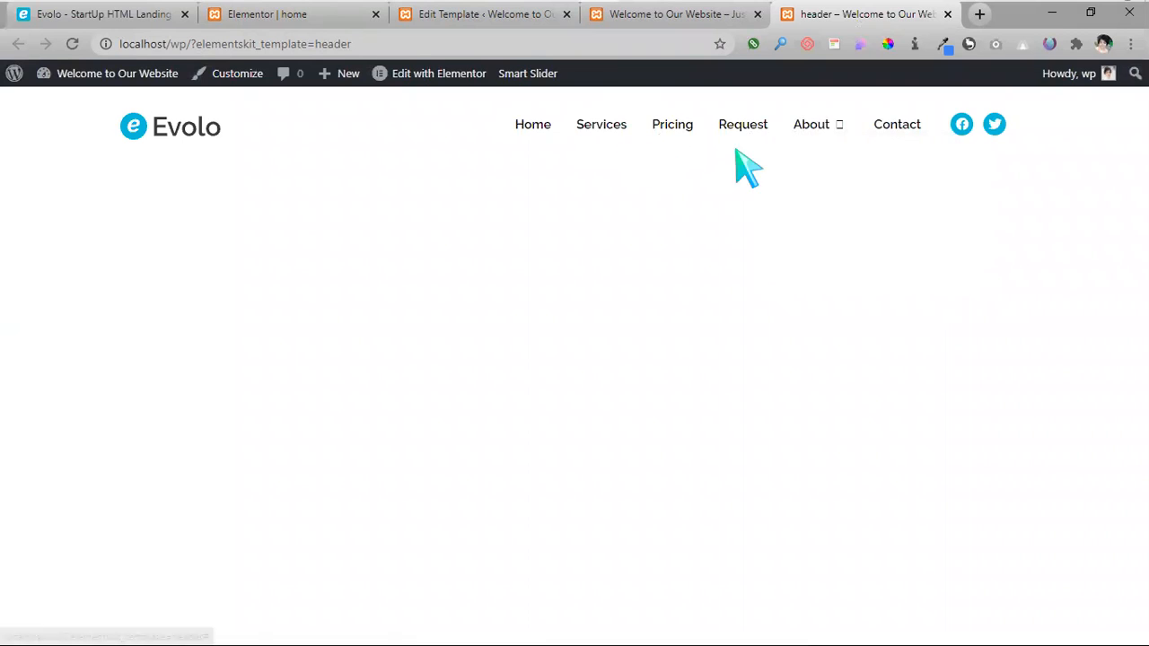
pyautogui.click(715, 26)
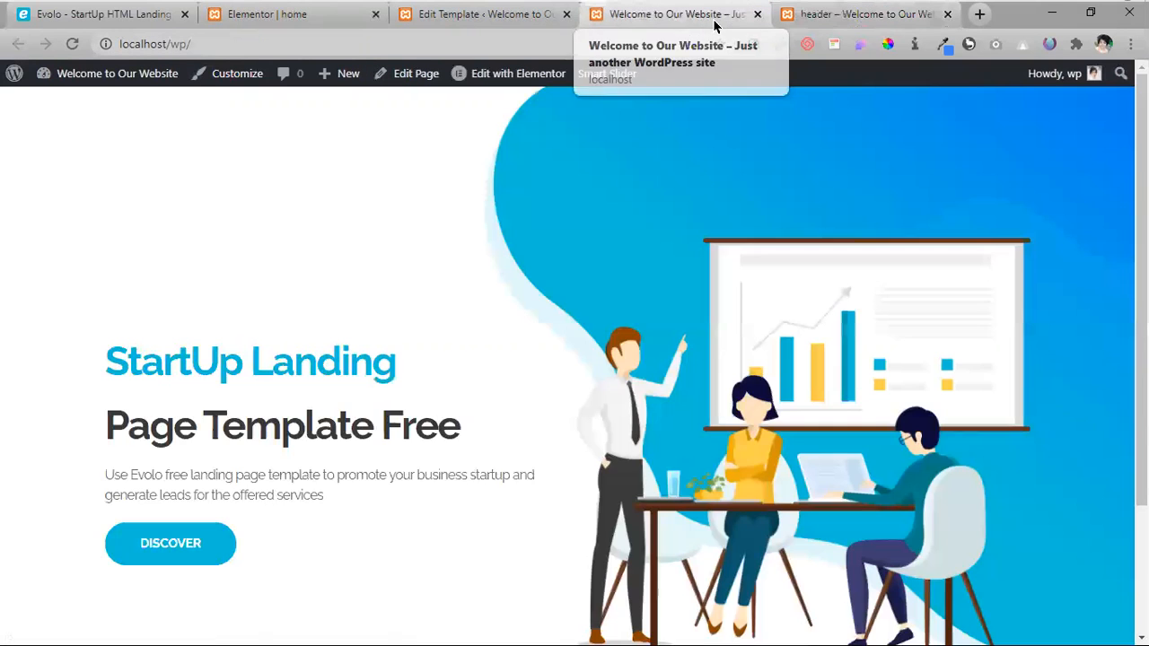
pyautogui.click(805, 16)
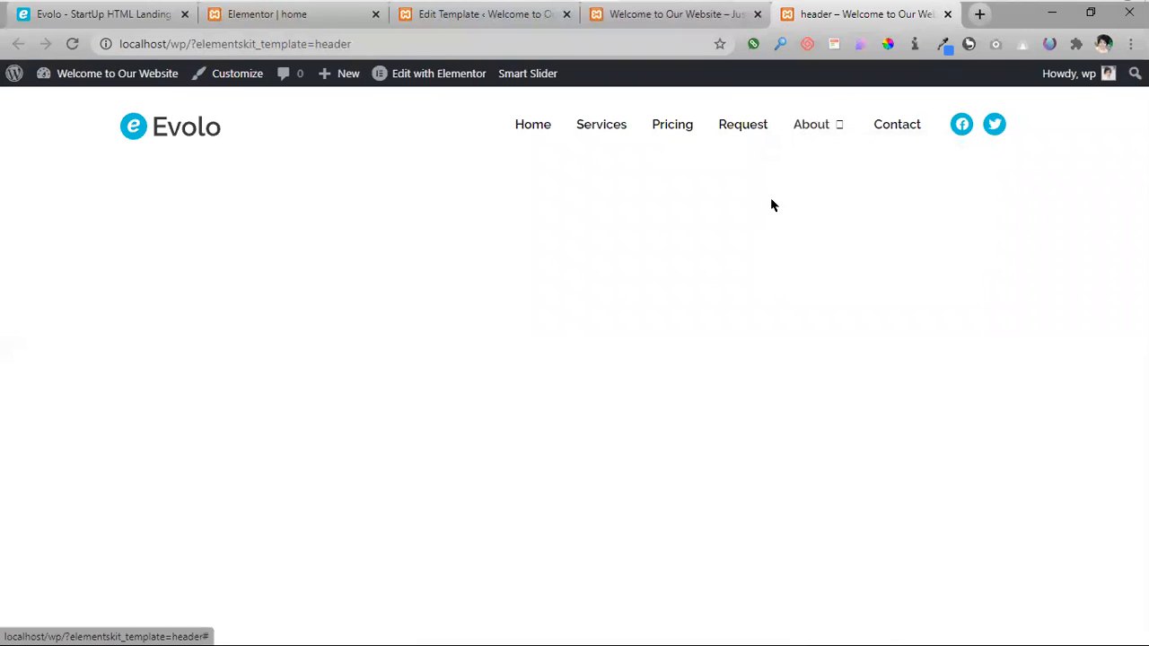
pyautogui.click(689, 27)
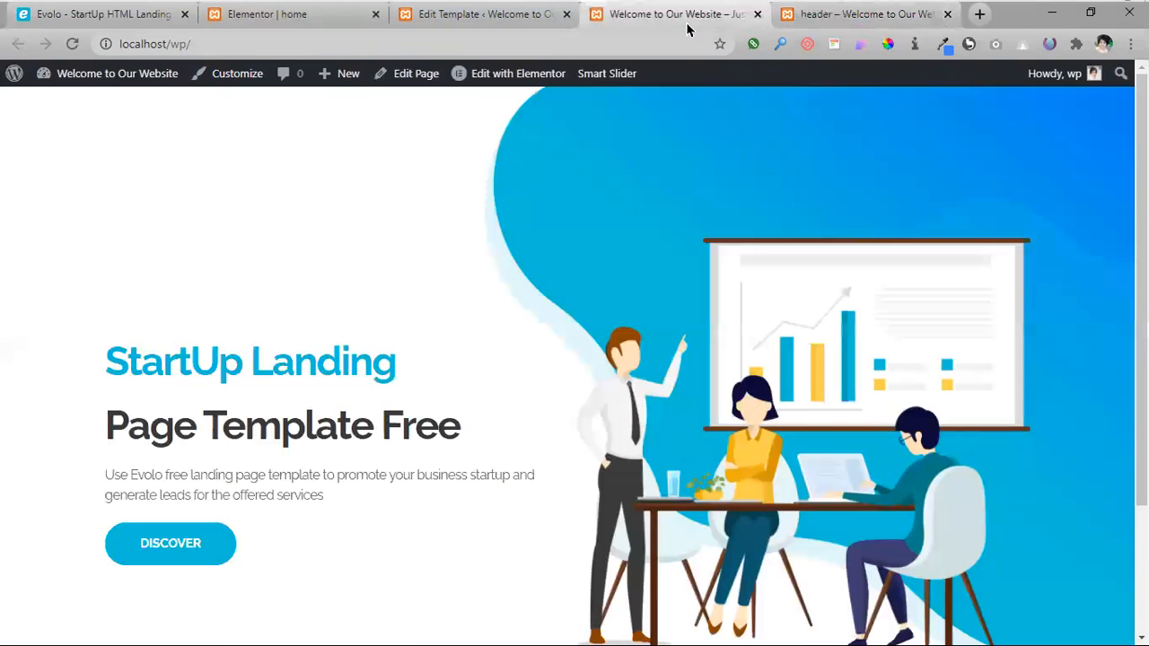
pyautogui.click(514, 30)
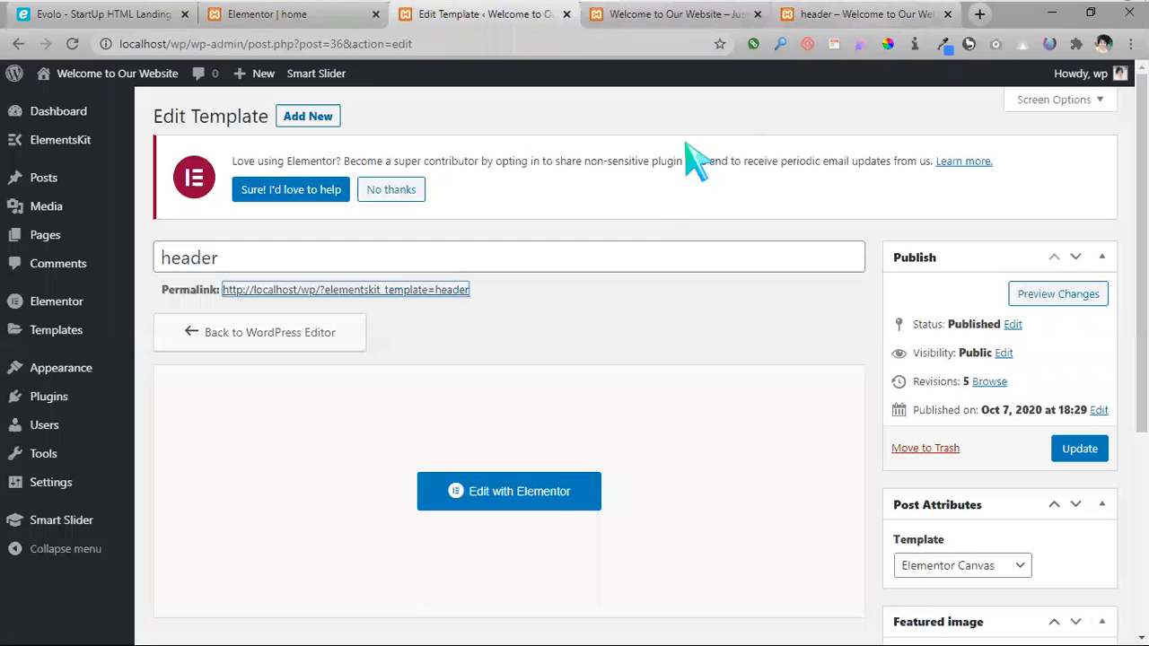
pyautogui.scroll(-2, 658, 215)
pyautogui.scroll(-2, 658, 211)
pyautogui.scroll(3, 996, 390)
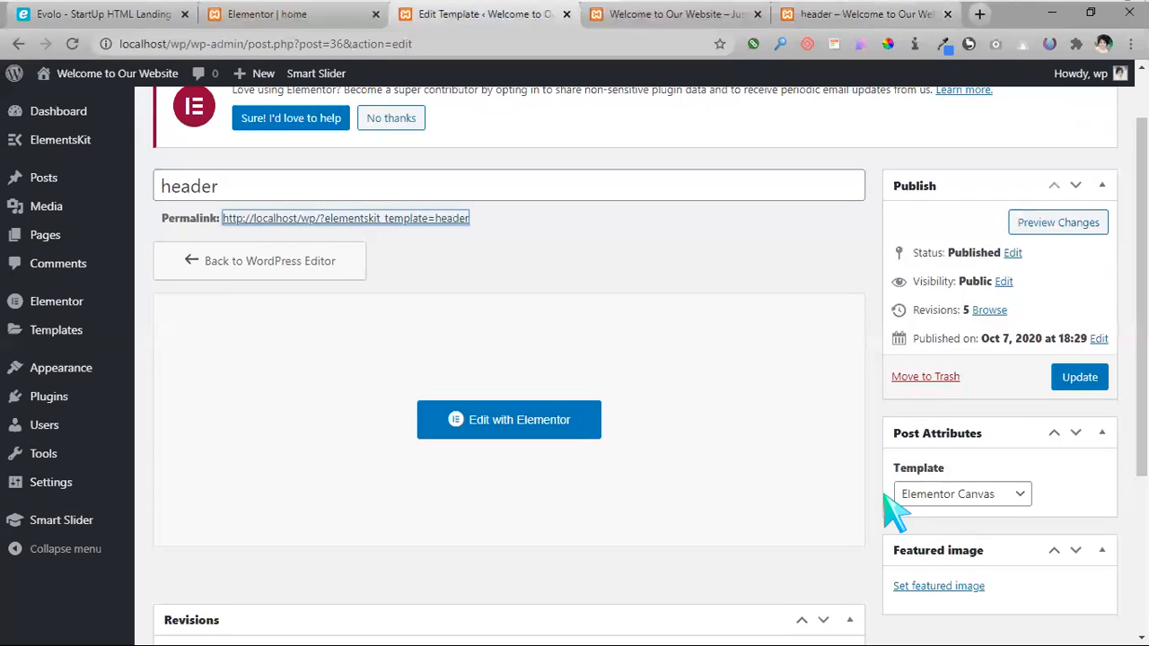
# - Save the header layout to the Elementor library as a template named "header" and look through the library's blocks and saved templates
pyautogui.hotkey('alt', 'Tab')
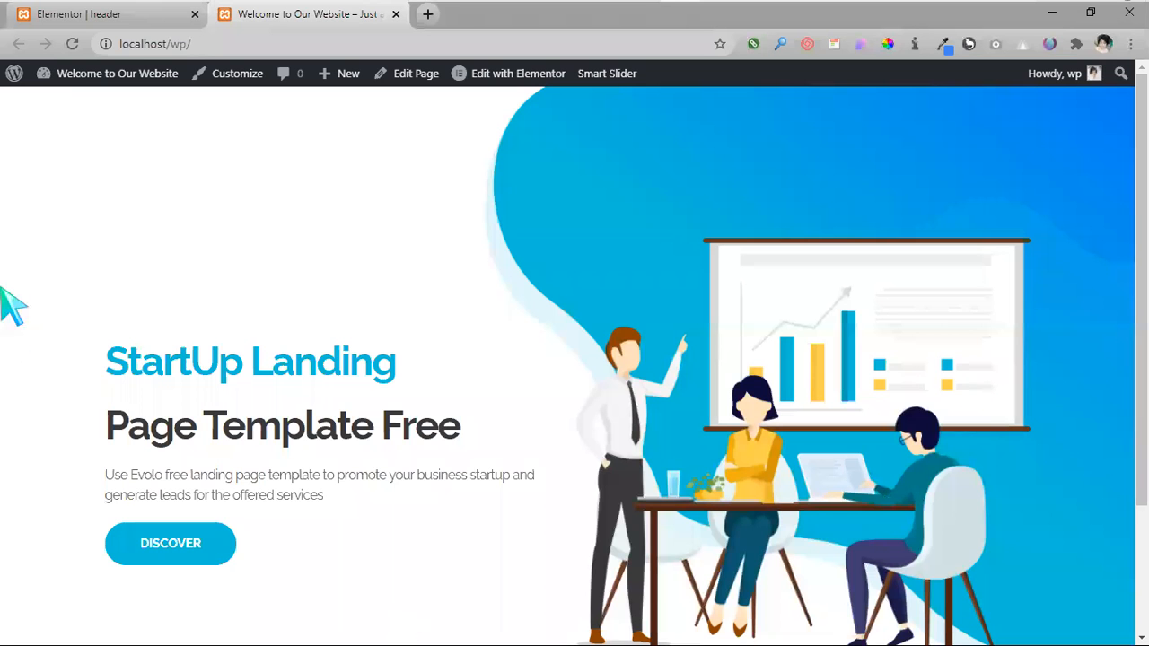
pyautogui.click(107, 15)
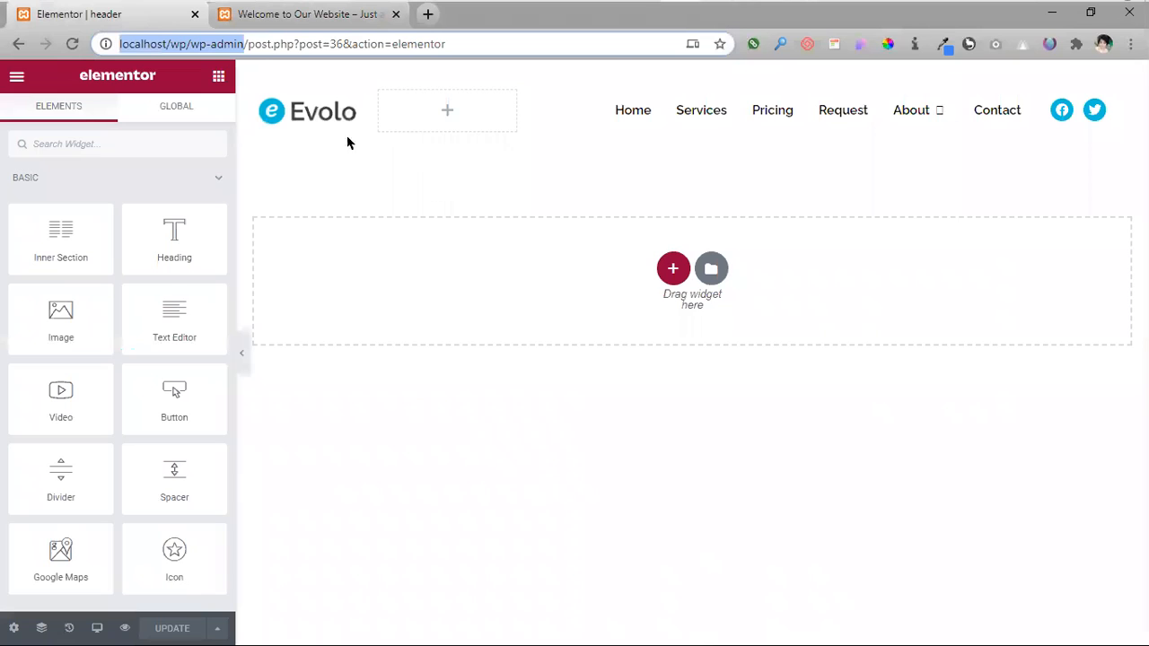
pyautogui.moveTo(692, 72)
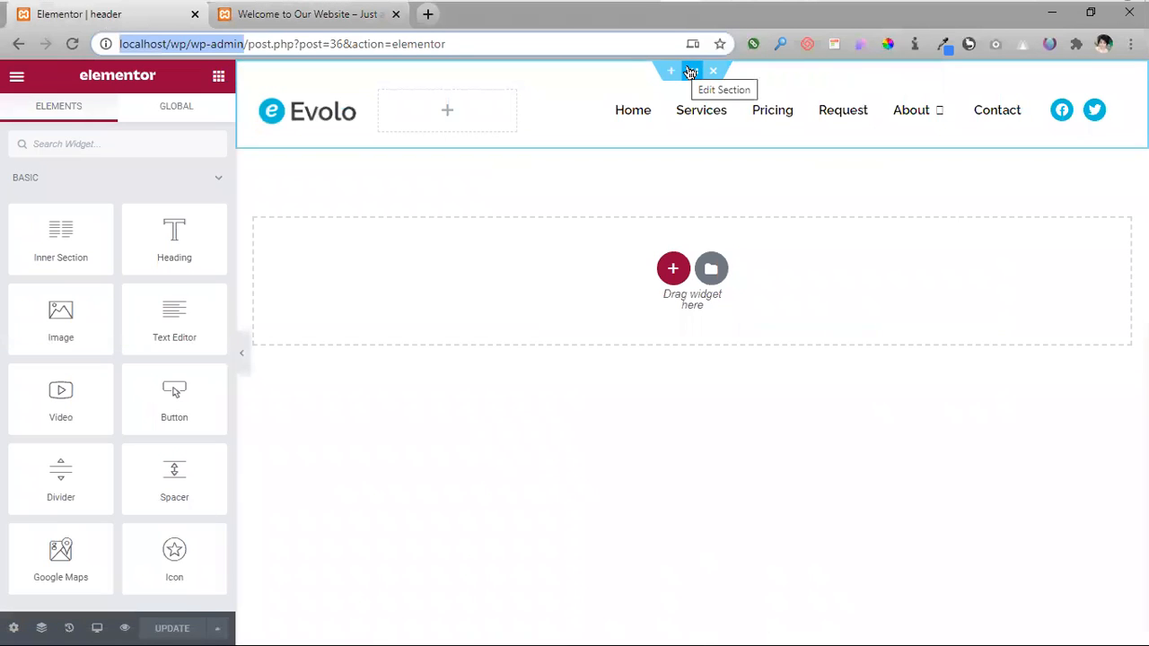
pyautogui.click(691, 72)
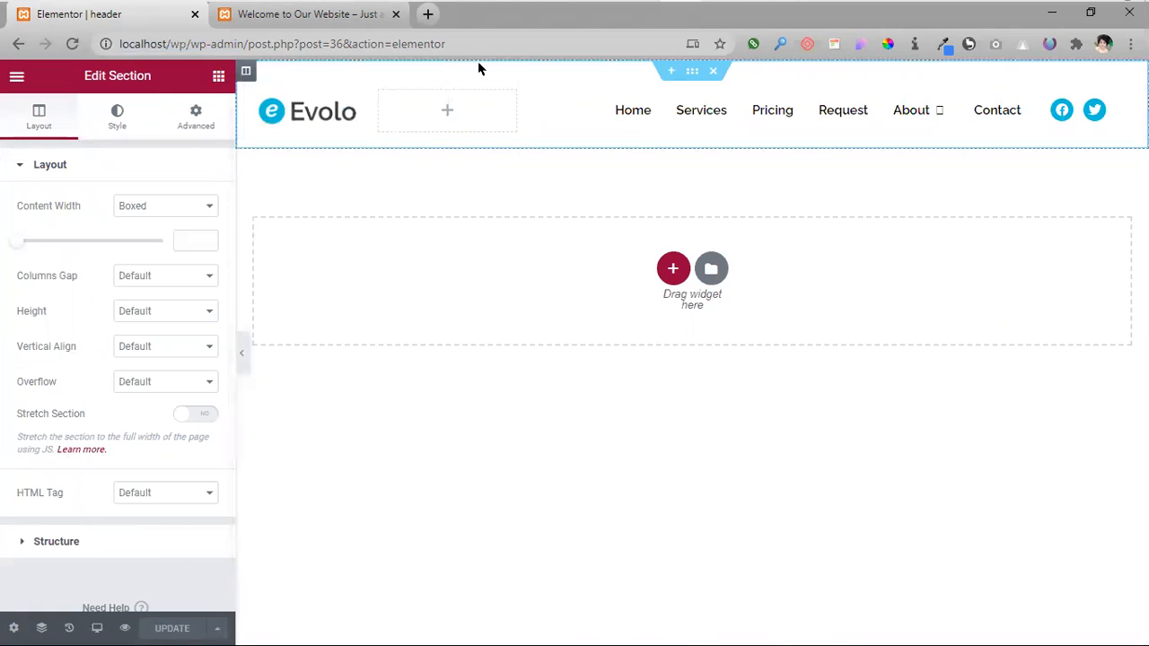
pyautogui.click(215, 627)
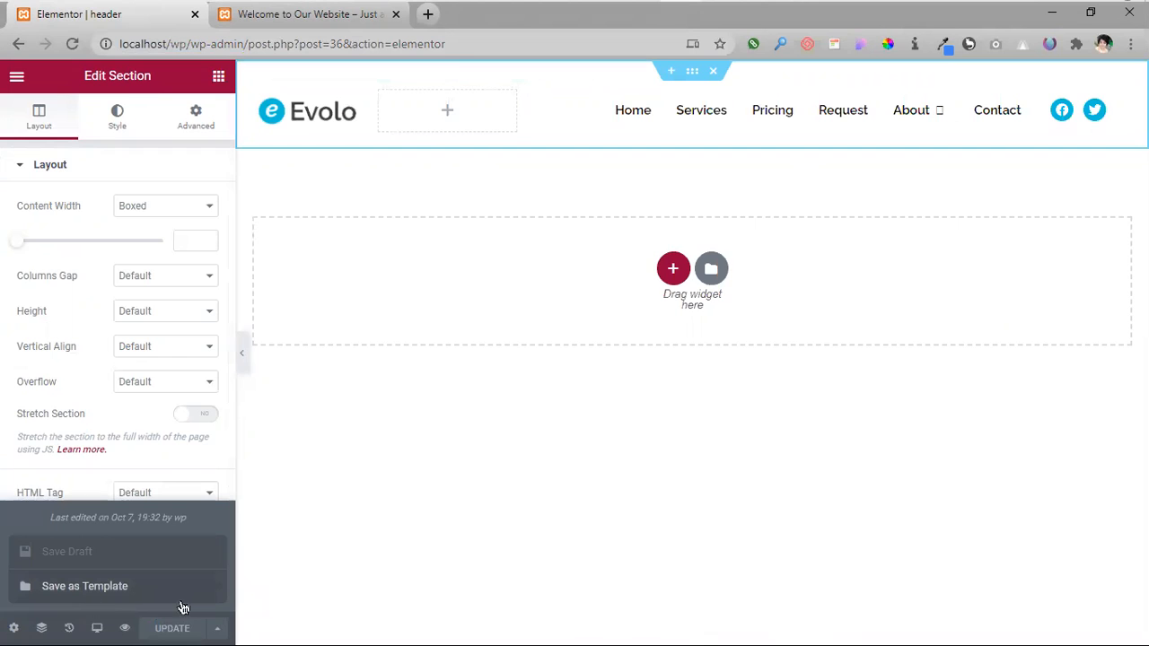
pyautogui.click(158, 597)
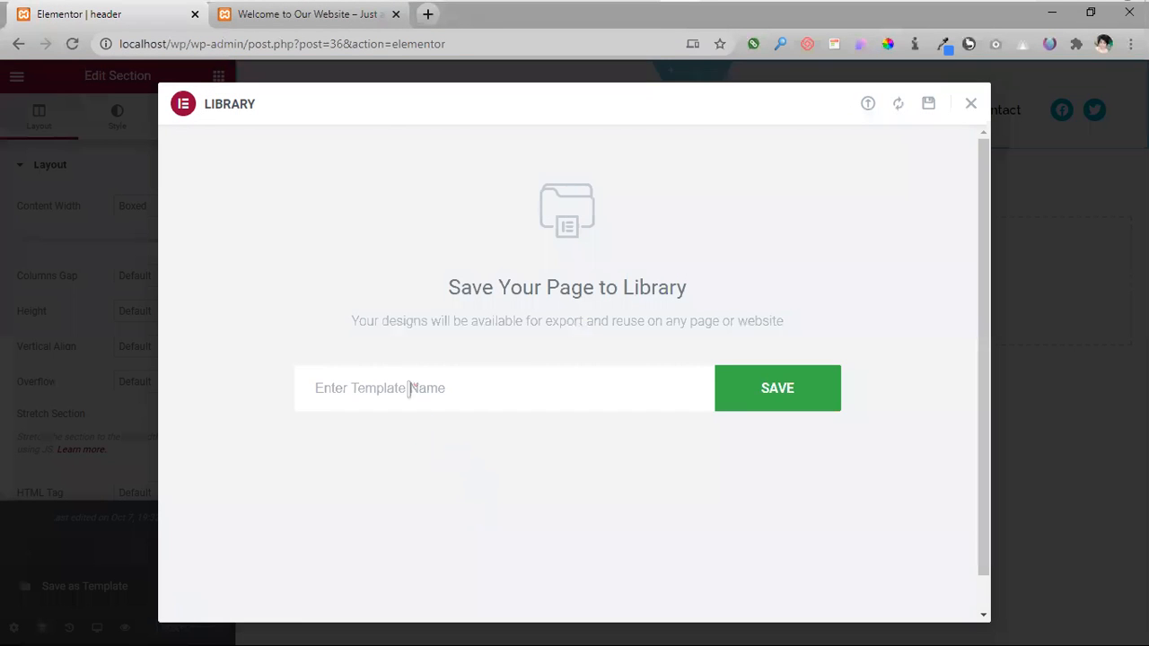
pyautogui.click(409, 390)
pyautogui.click(350, 466)
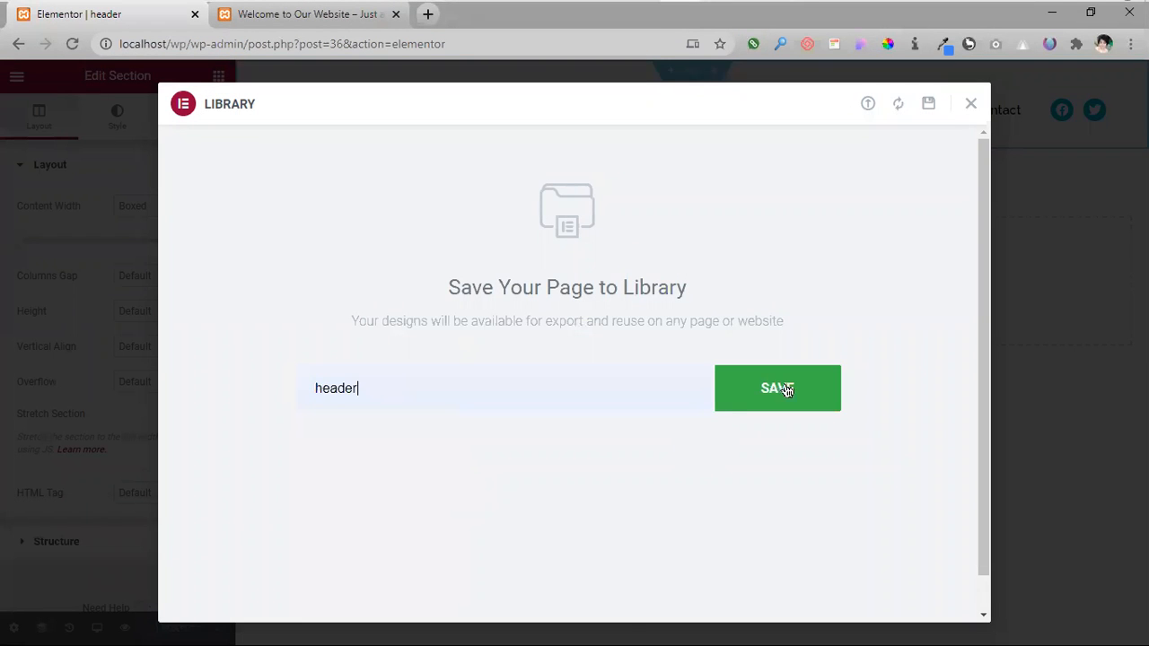
pyautogui.click(792, 389)
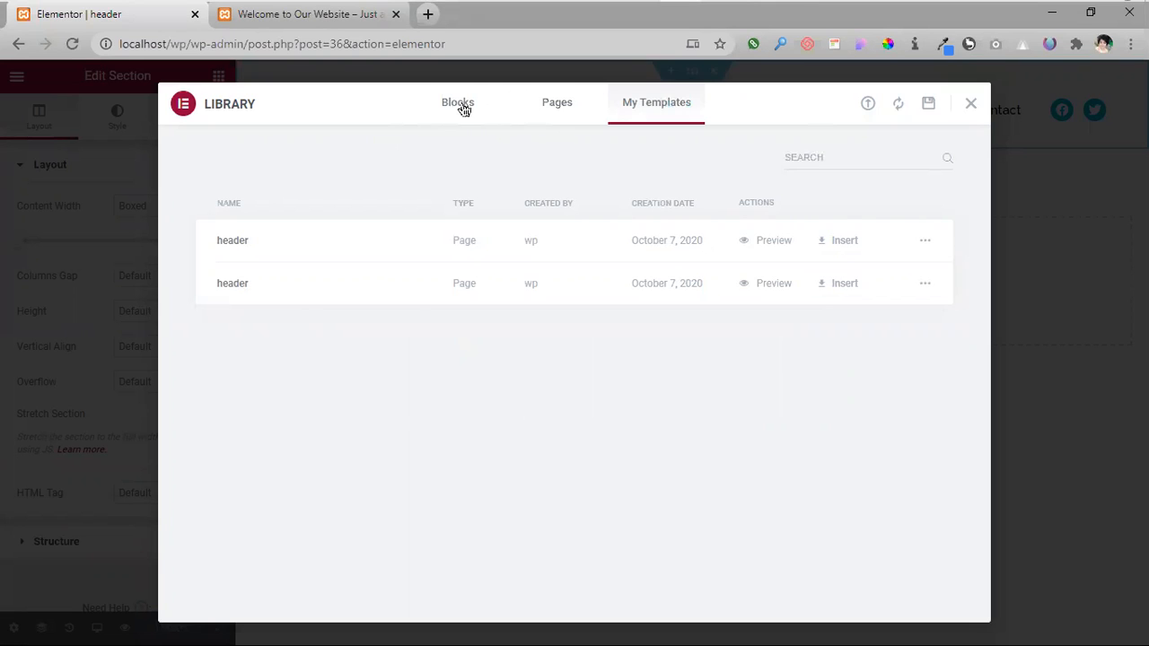
pyautogui.click(487, 128)
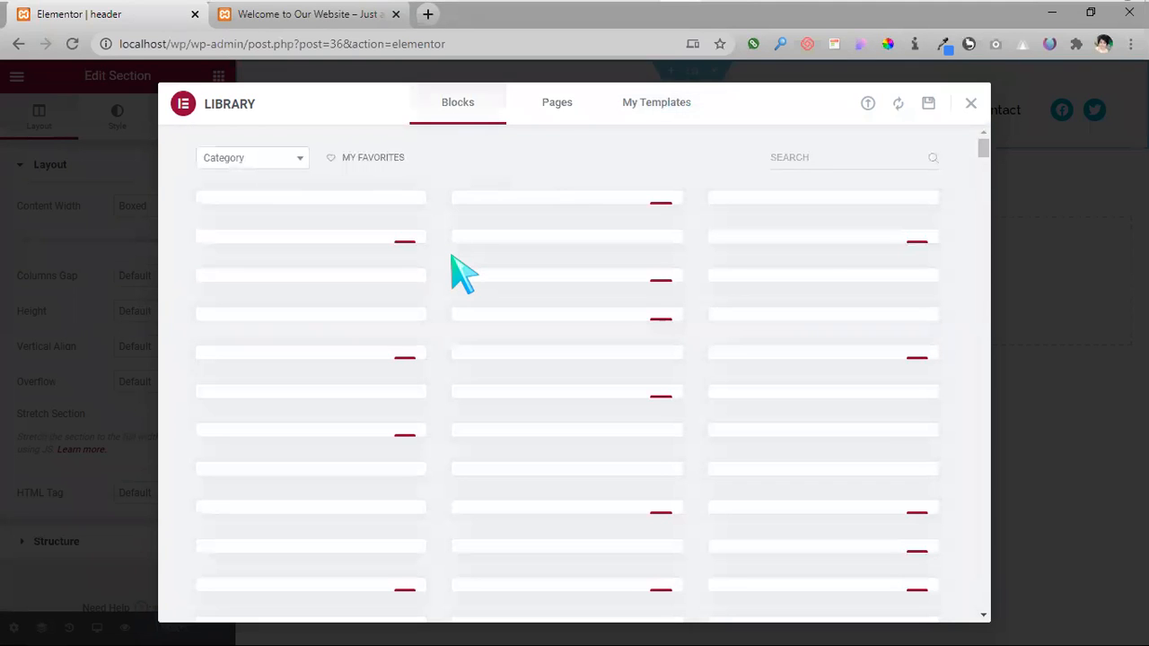
pyautogui.click(635, 105)
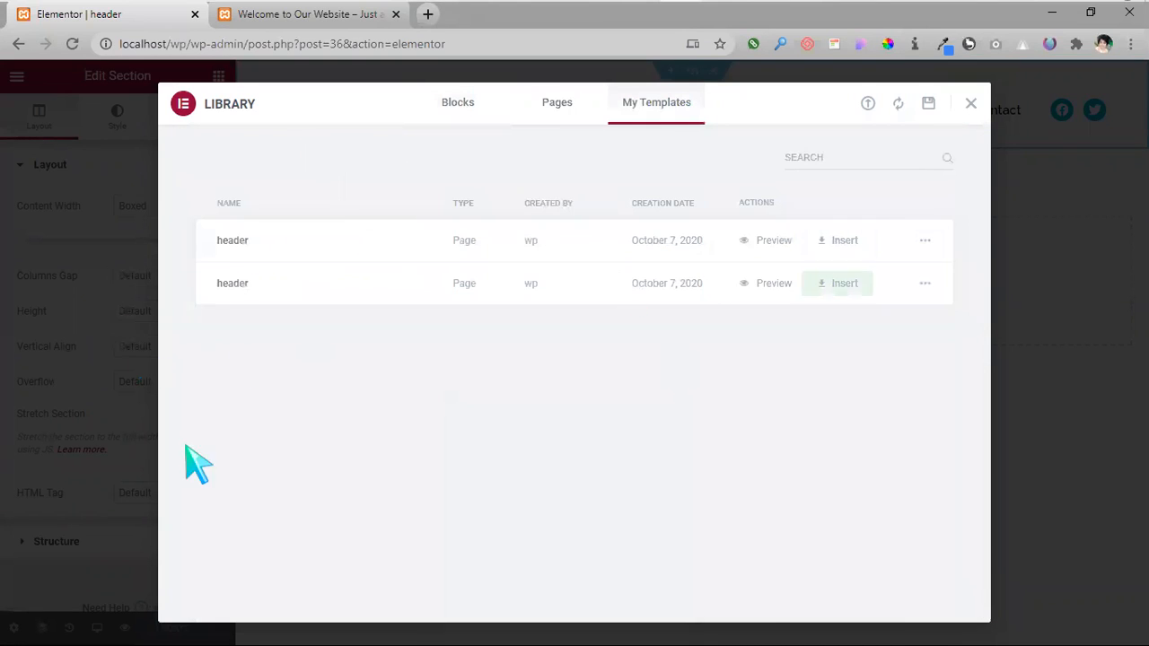
pyautogui.click(971, 104)
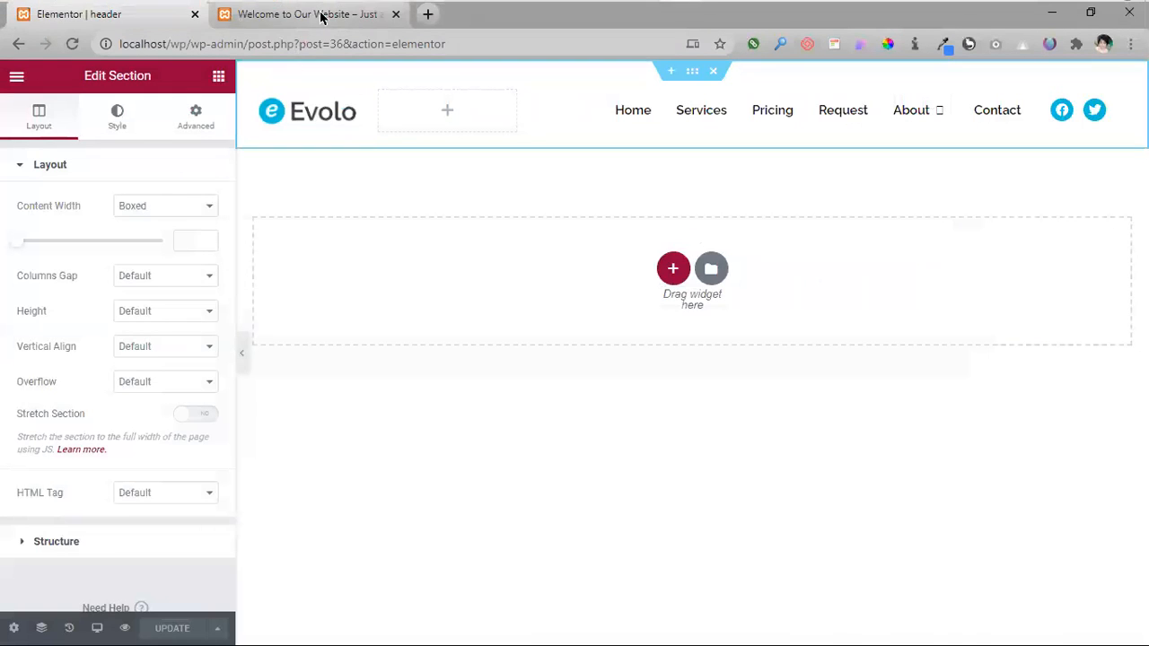
# - Open the front page in Elementor, insert the second saved "header" template above the hero section with its document settings, and update the page
pyautogui.click(321, 16)
pyautogui.click(489, 78)
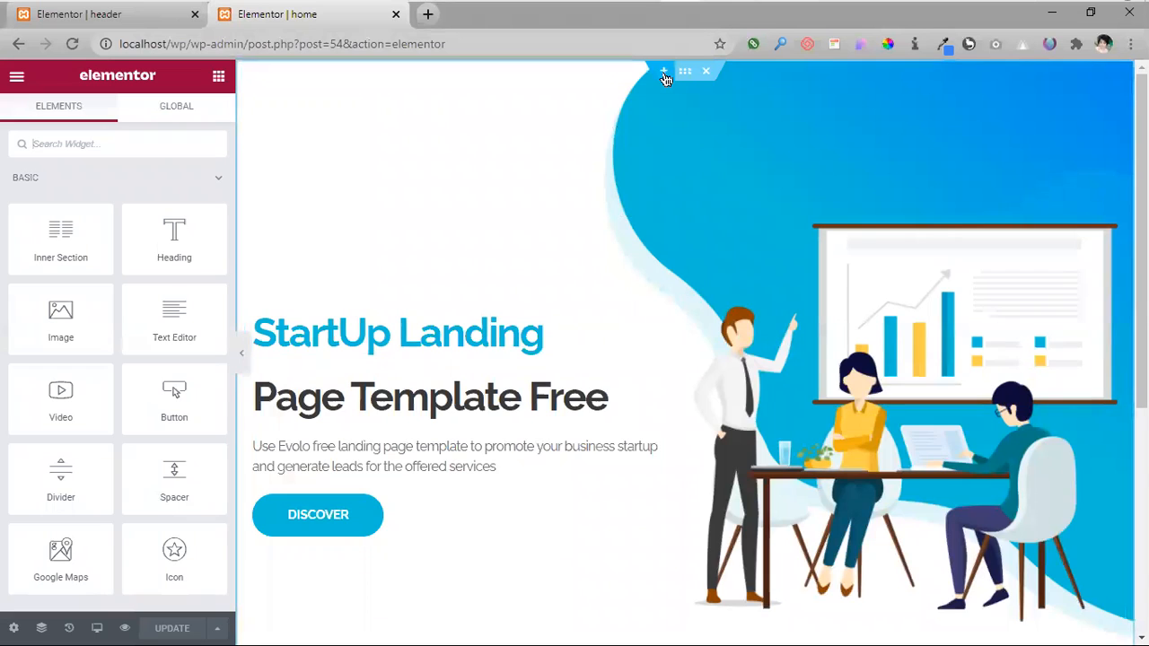
pyautogui.click(663, 71)
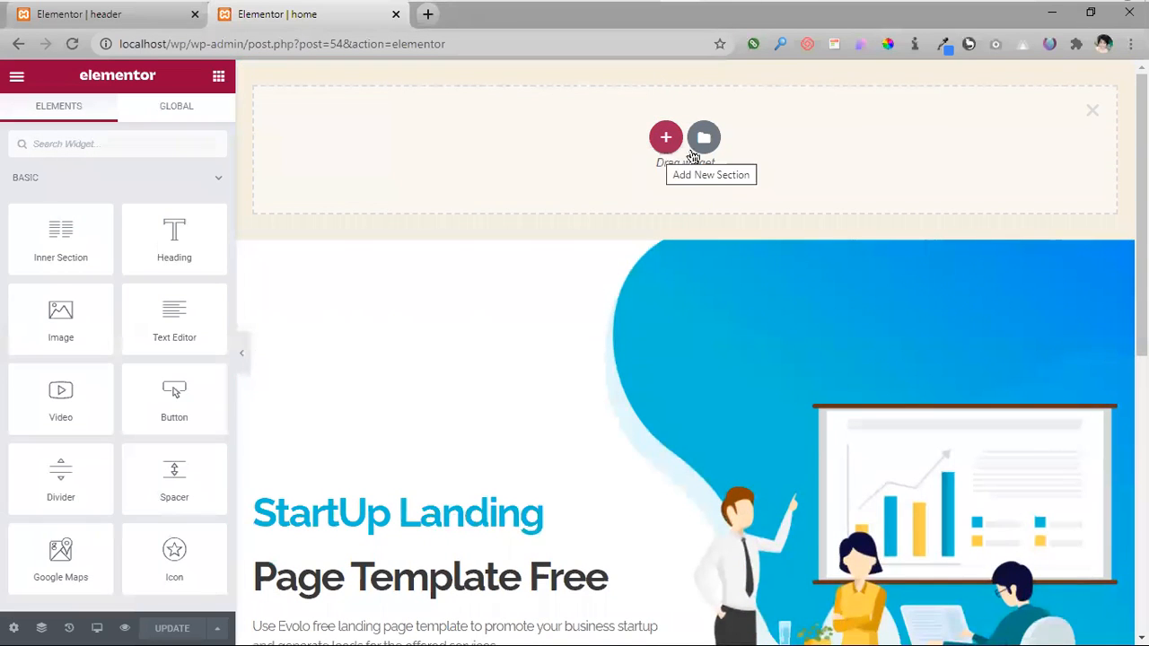
pyautogui.click(701, 140)
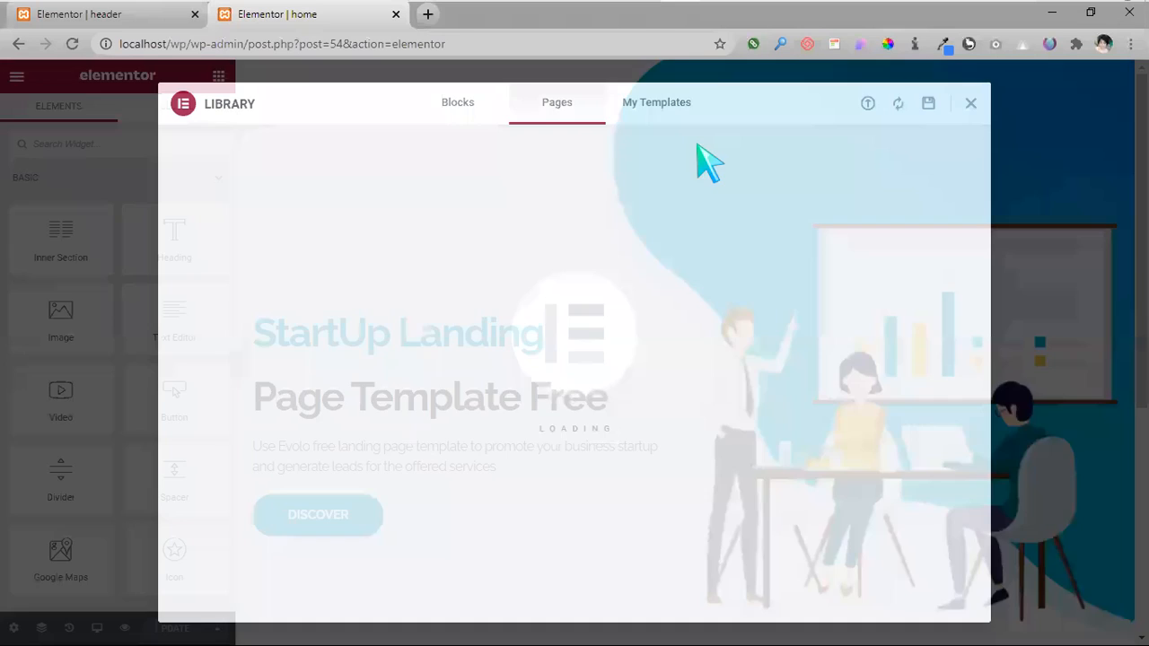
pyautogui.click(642, 105)
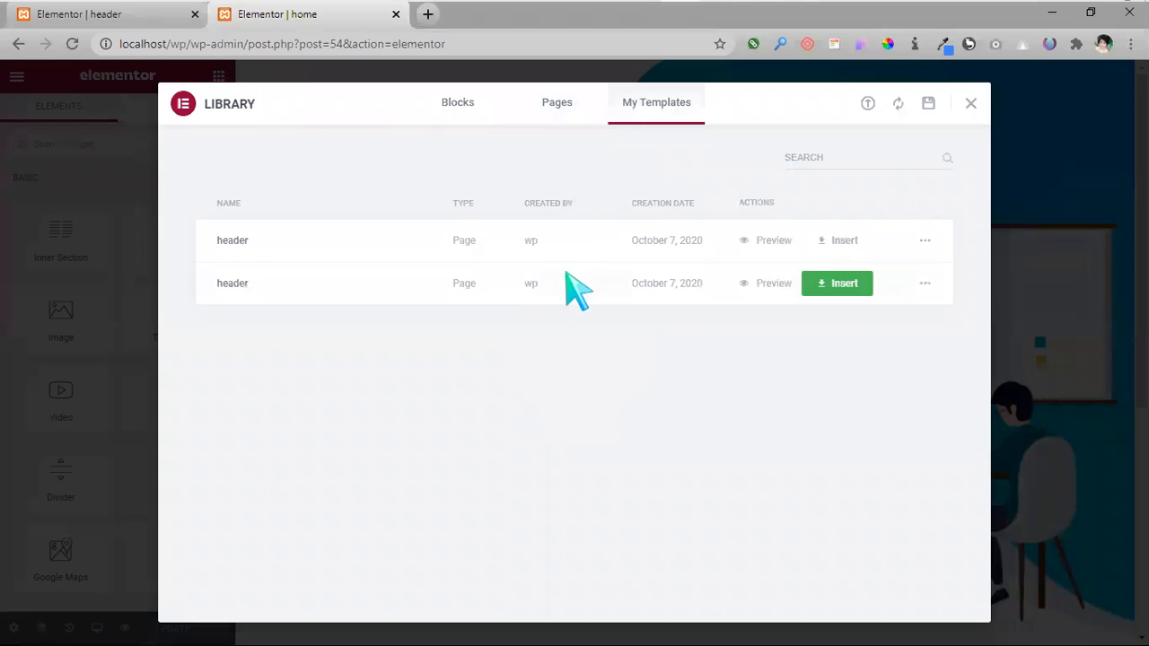
pyautogui.click(843, 283)
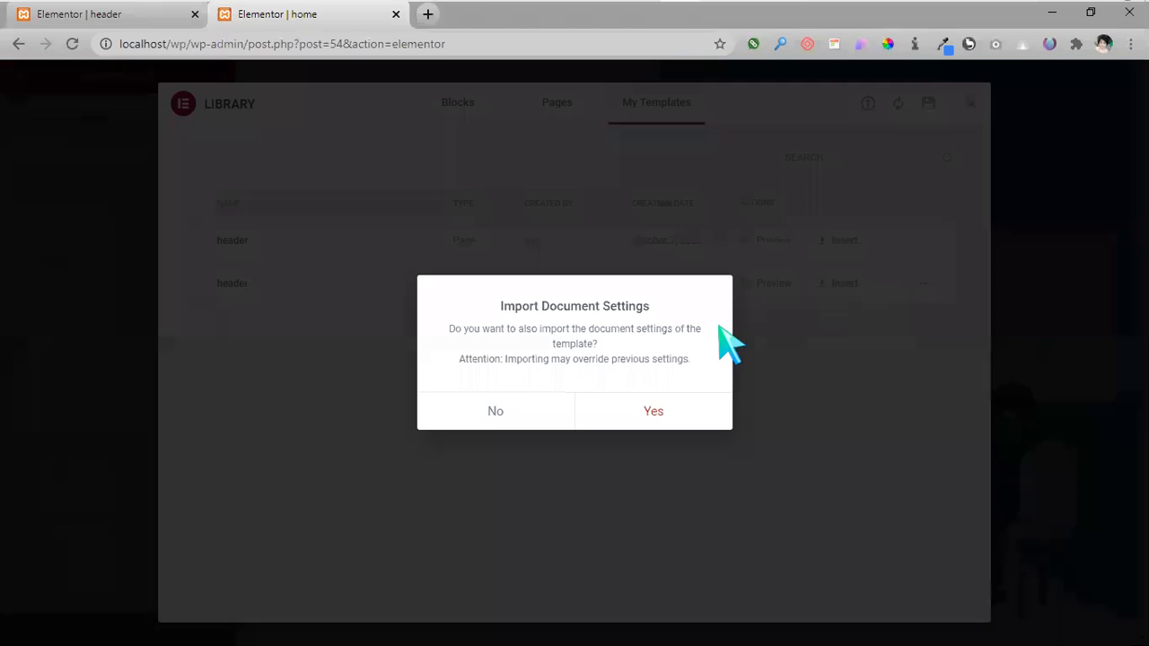
pyautogui.click(623, 415)
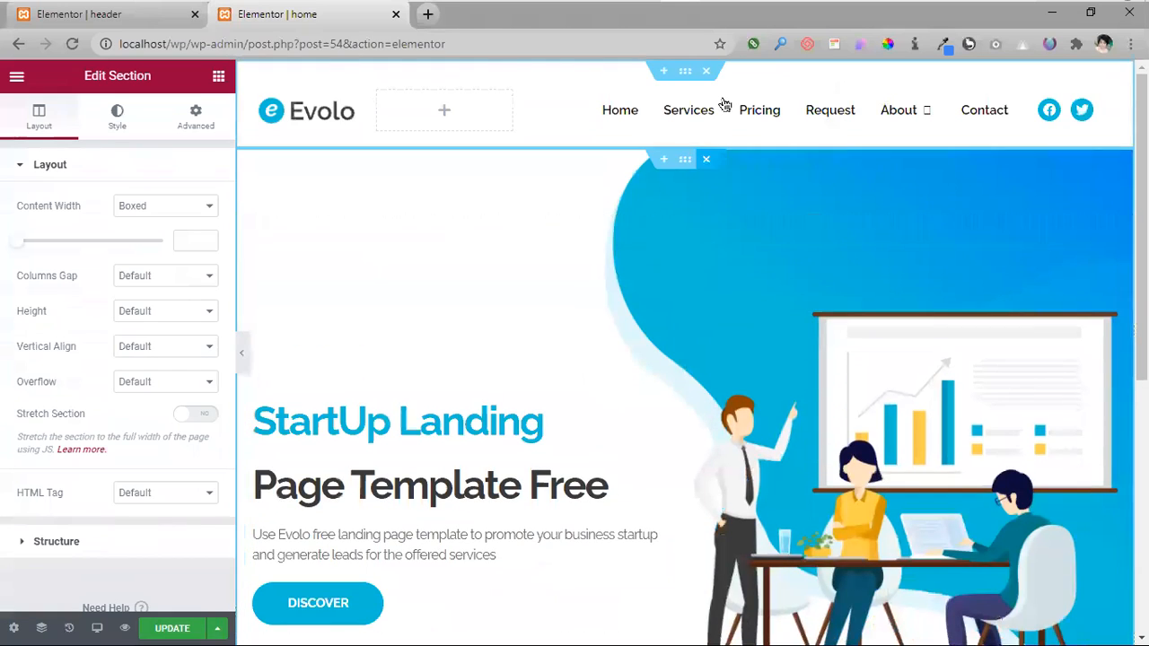
pyautogui.click(162, 627)
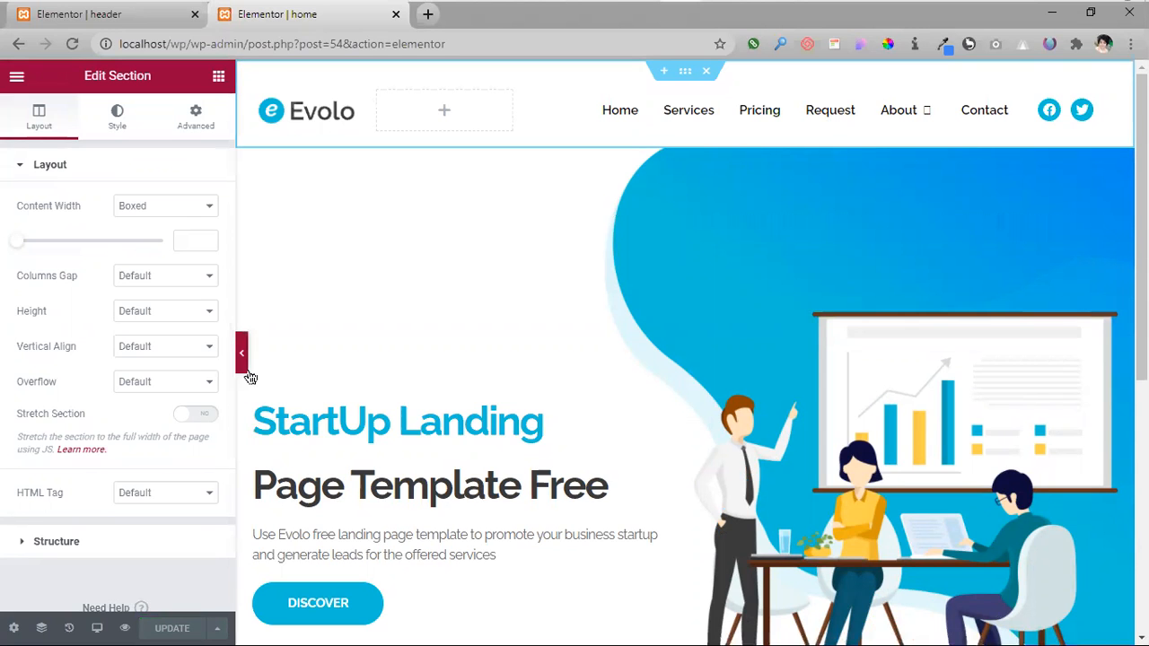
# - Preview the home page at full width without the editing panel to check the header above the hero section
pyautogui.click(242, 359)
pyautogui.scroll(-1, 547, 329)
pyautogui.scroll(1, 547, 330)
pyautogui.click(7, 354)
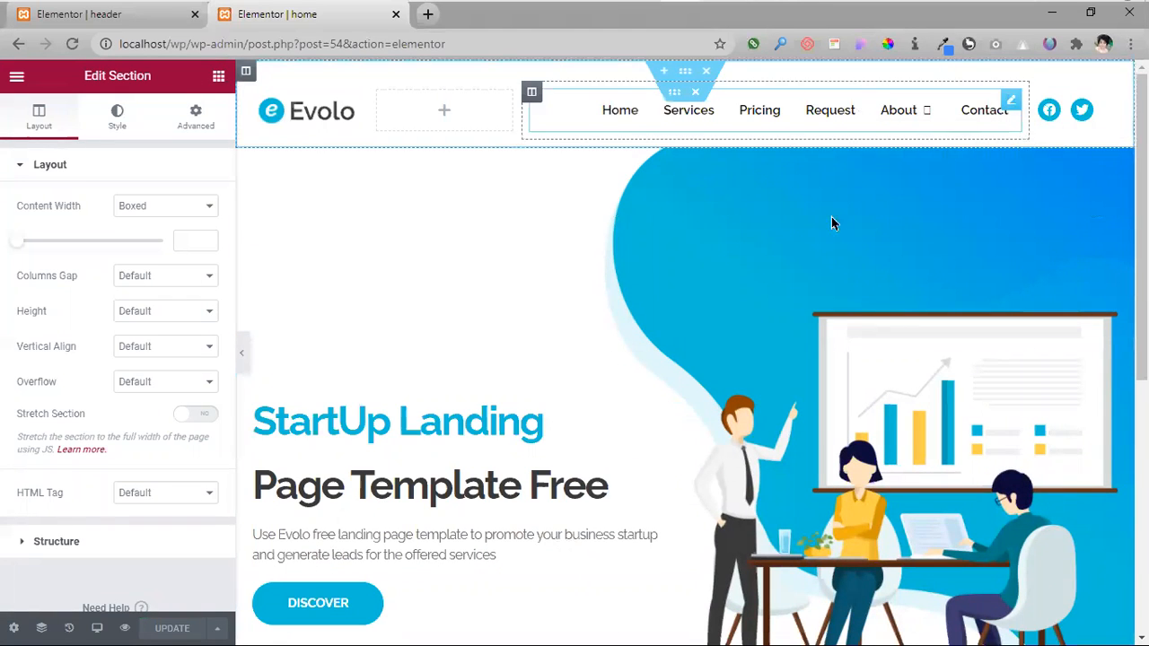
pyautogui.scroll(-1, 730, 233)
pyautogui.scroll(1, 730, 233)
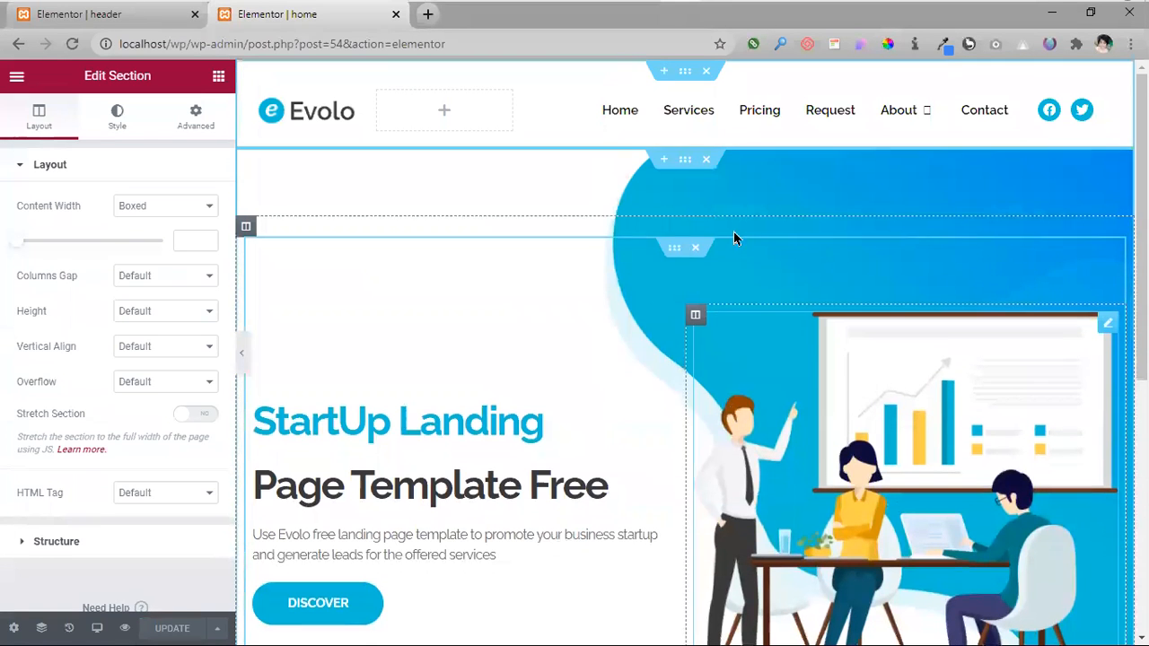
pyautogui.click(241, 353)
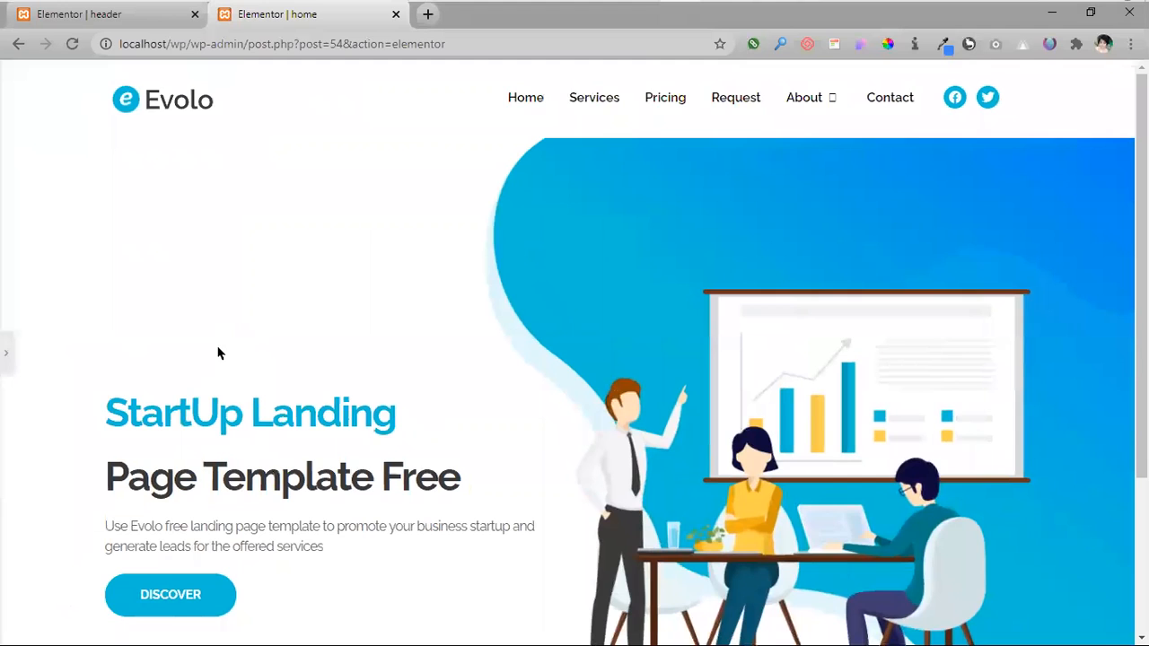
pyautogui.scroll(-3, 376, 288)
pyautogui.scroll(3, 466, 179)
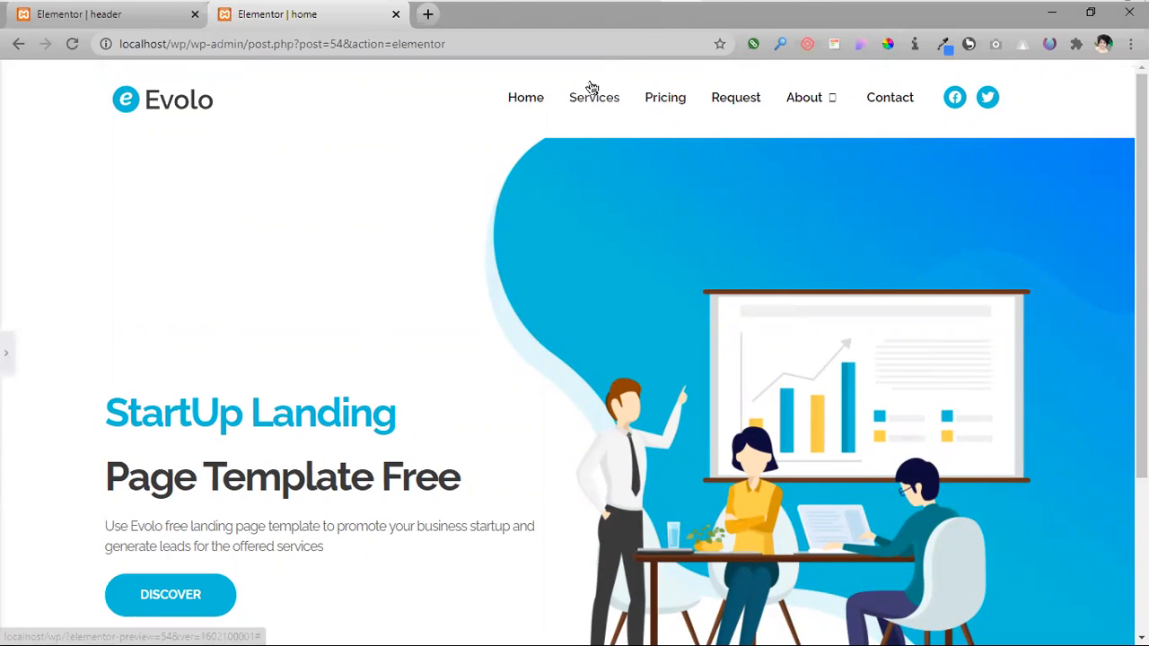
# - Set header-background.jpg from the media library as the background image of the header template's outer section
pyautogui.click(94, 15)
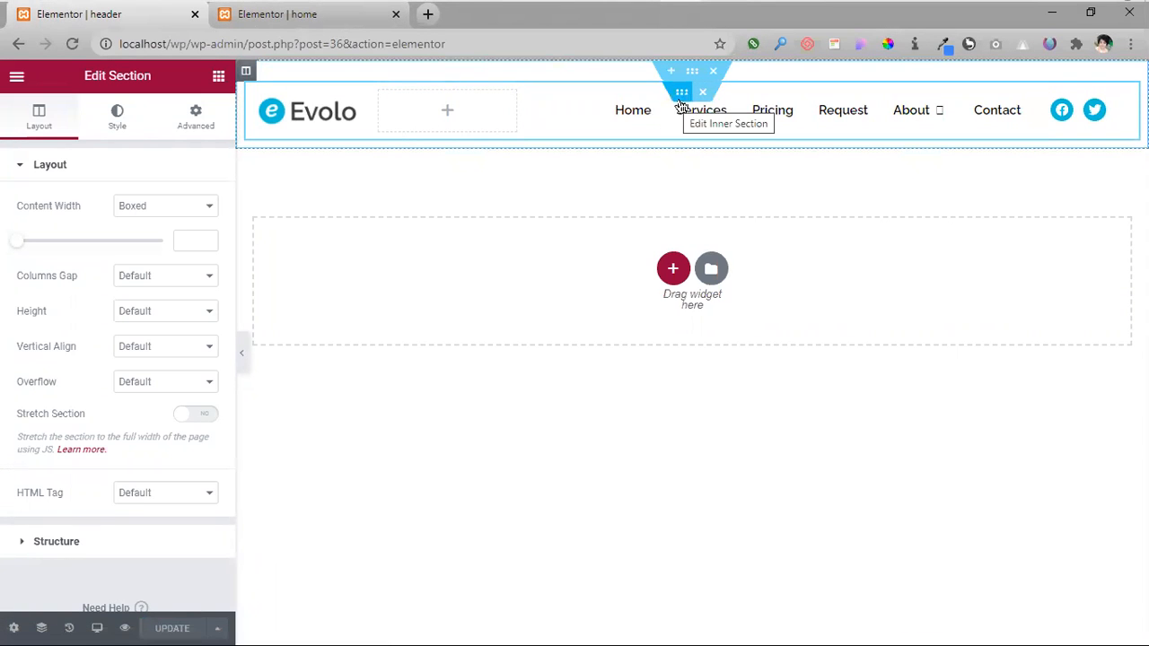
pyautogui.click(681, 91)
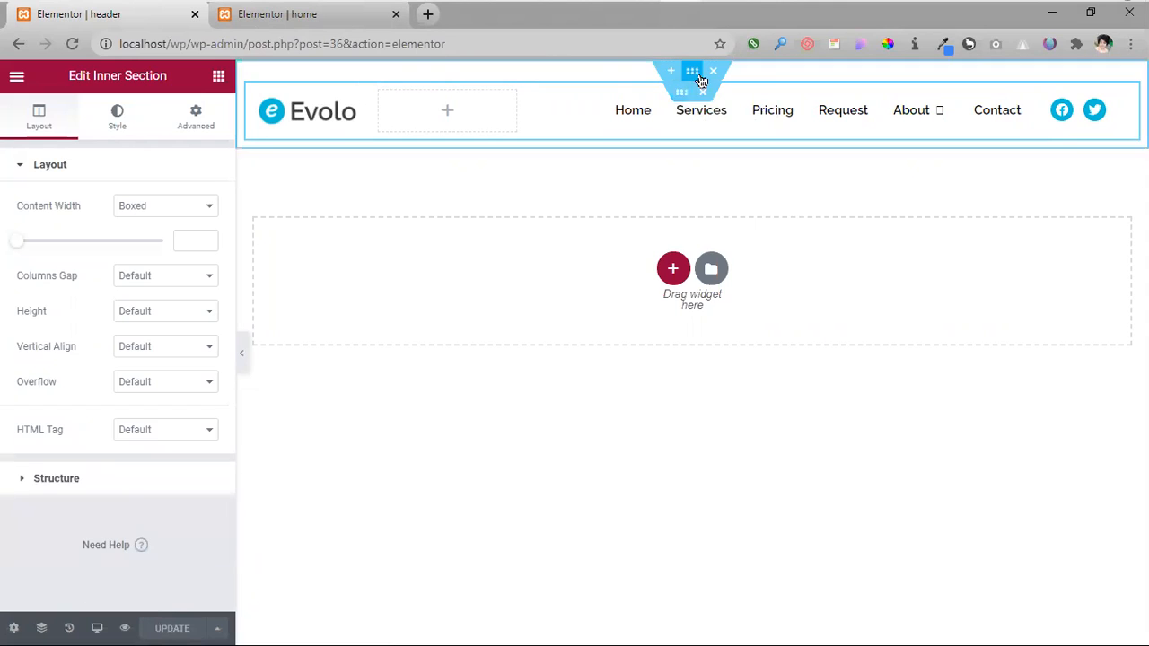
pyautogui.click(703, 76)
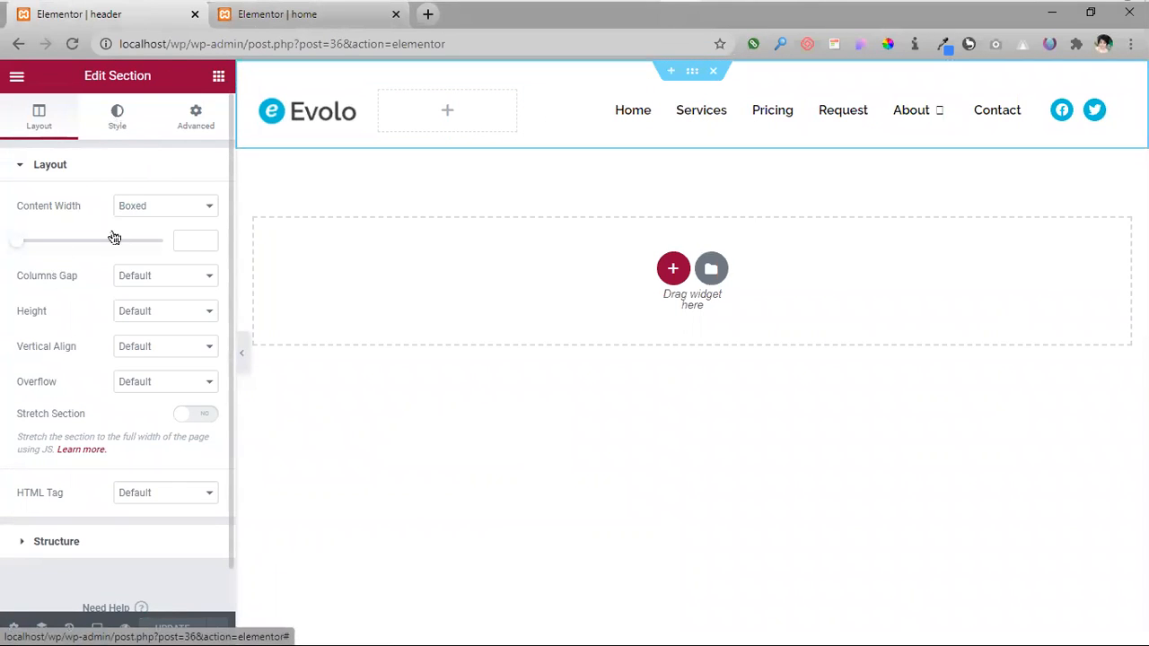
pyautogui.click(117, 115)
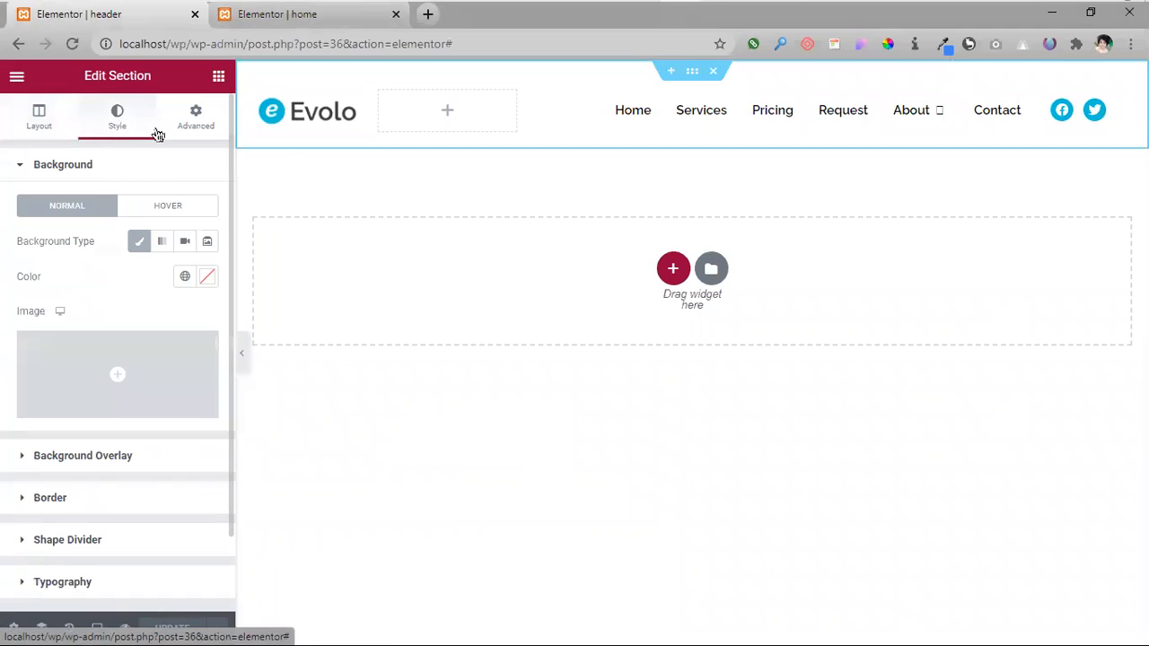
pyautogui.click(106, 391)
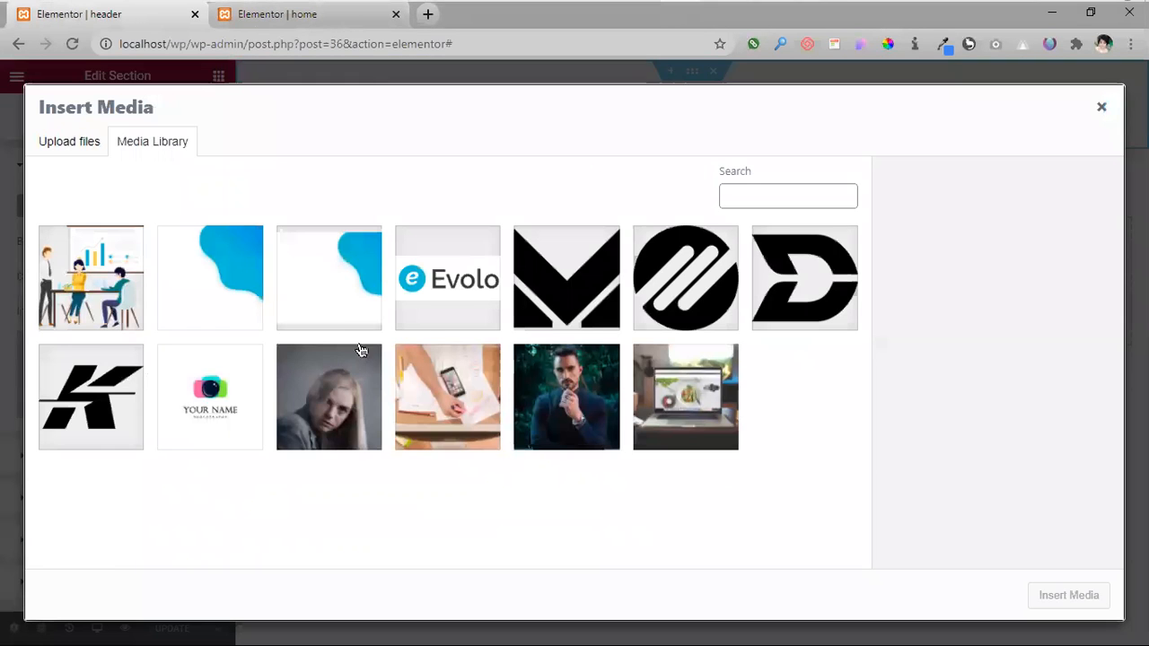
pyautogui.click(167, 299)
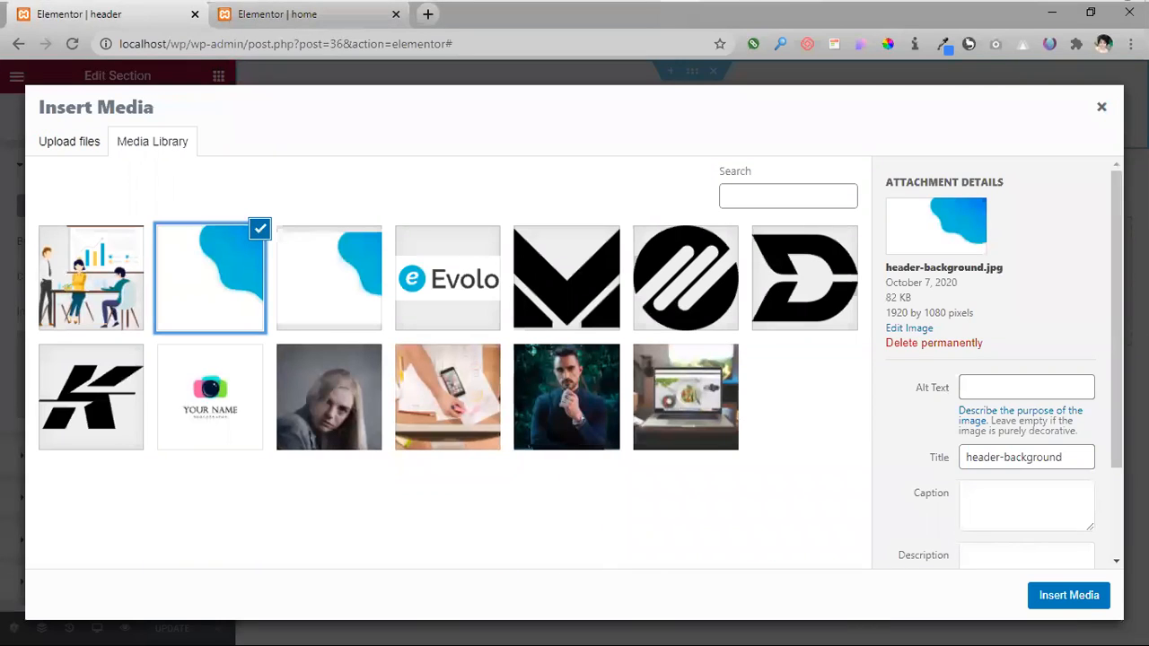
pyautogui.click(1084, 607)
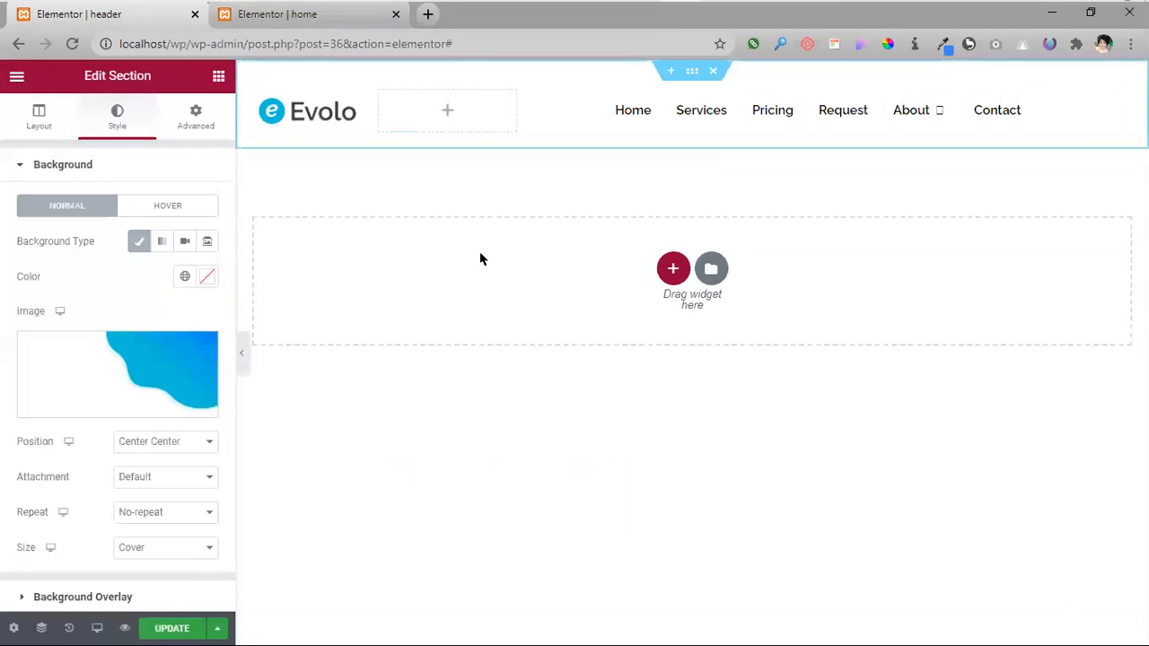
# - Try the Bottom Left, Center Right and Top Left positions for the header's background image and settle on Top Right
pyautogui.click(153, 445)
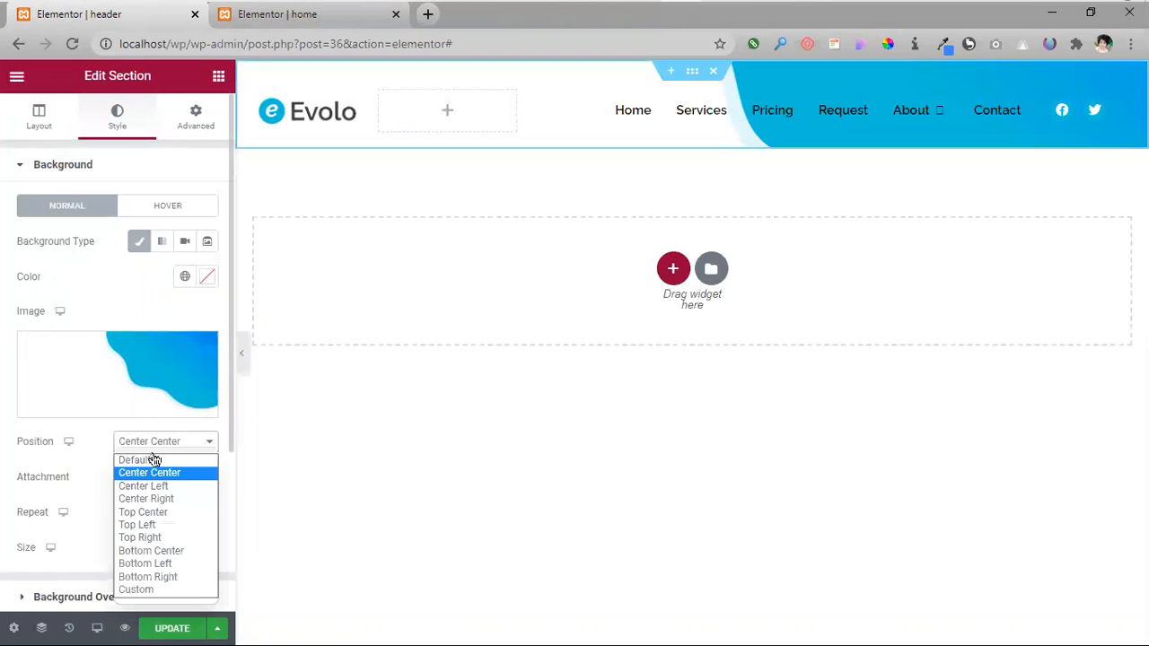
pyautogui.click(158, 562)
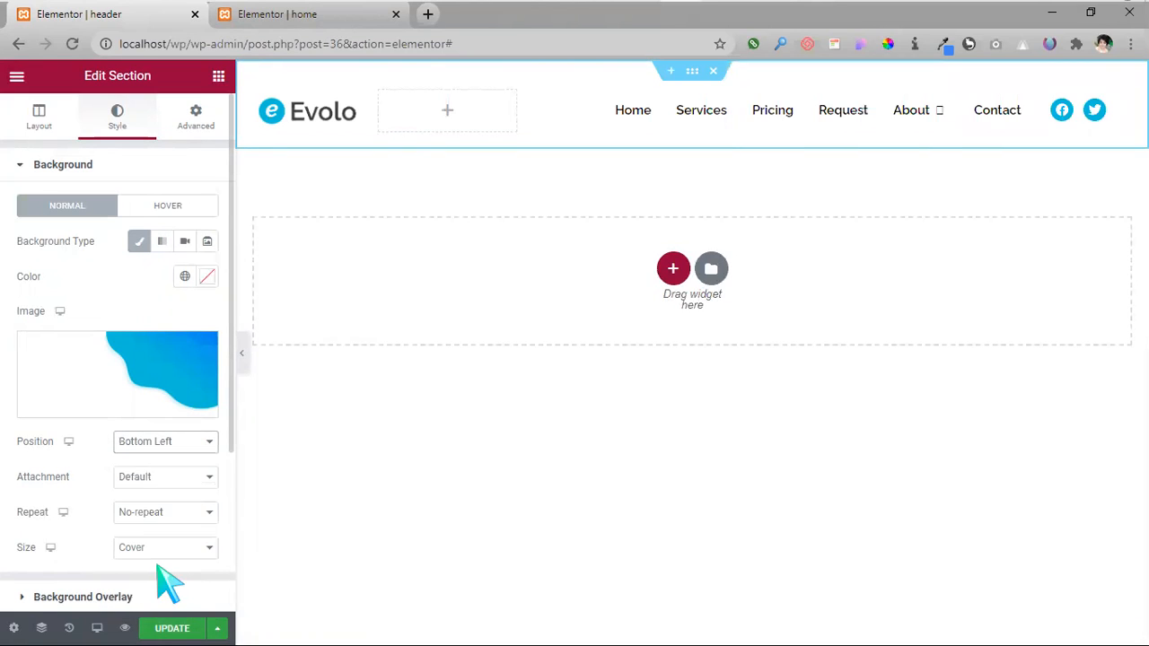
pyautogui.click(182, 455)
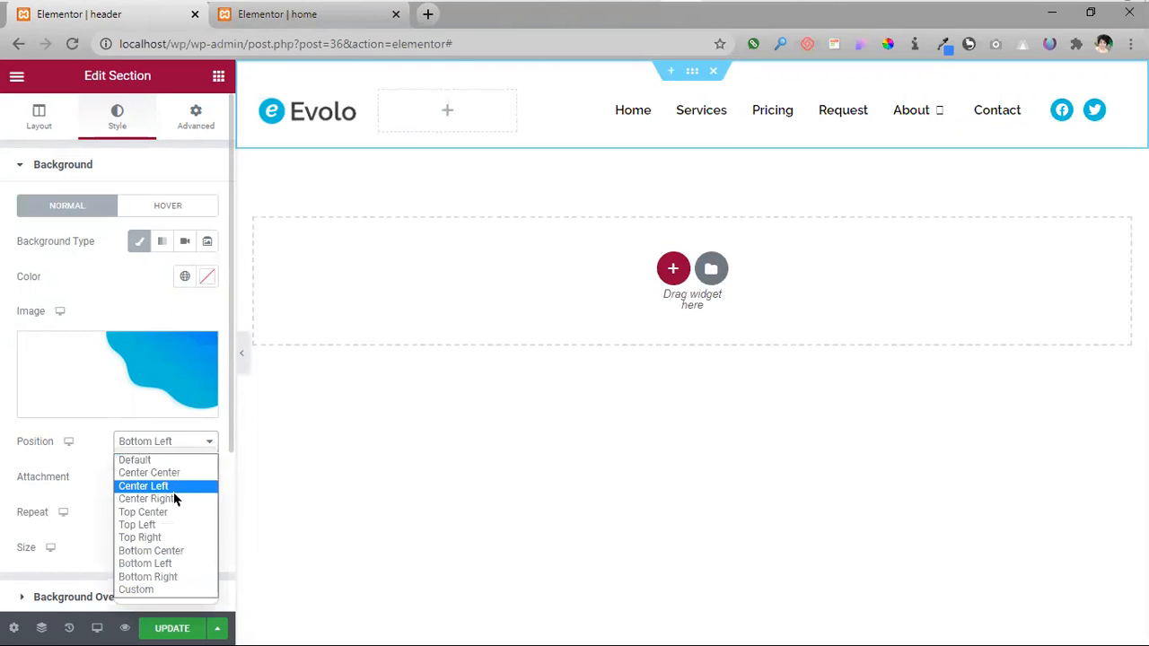
pyautogui.click(171, 502)
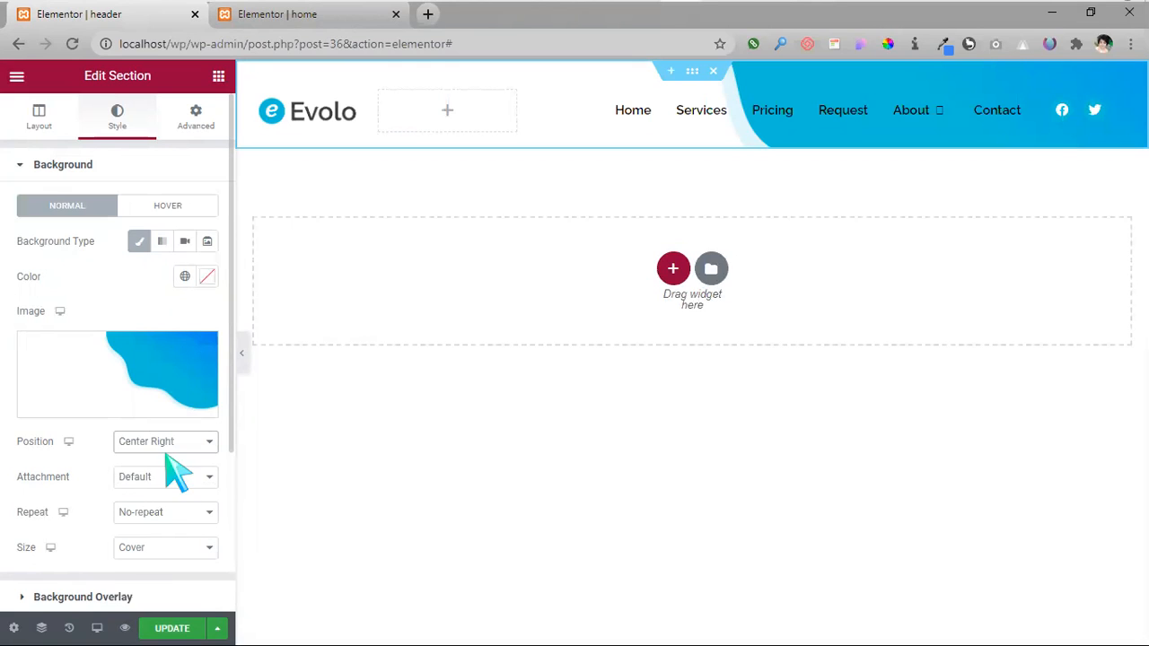
pyautogui.click(169, 445)
pyautogui.click(159, 524)
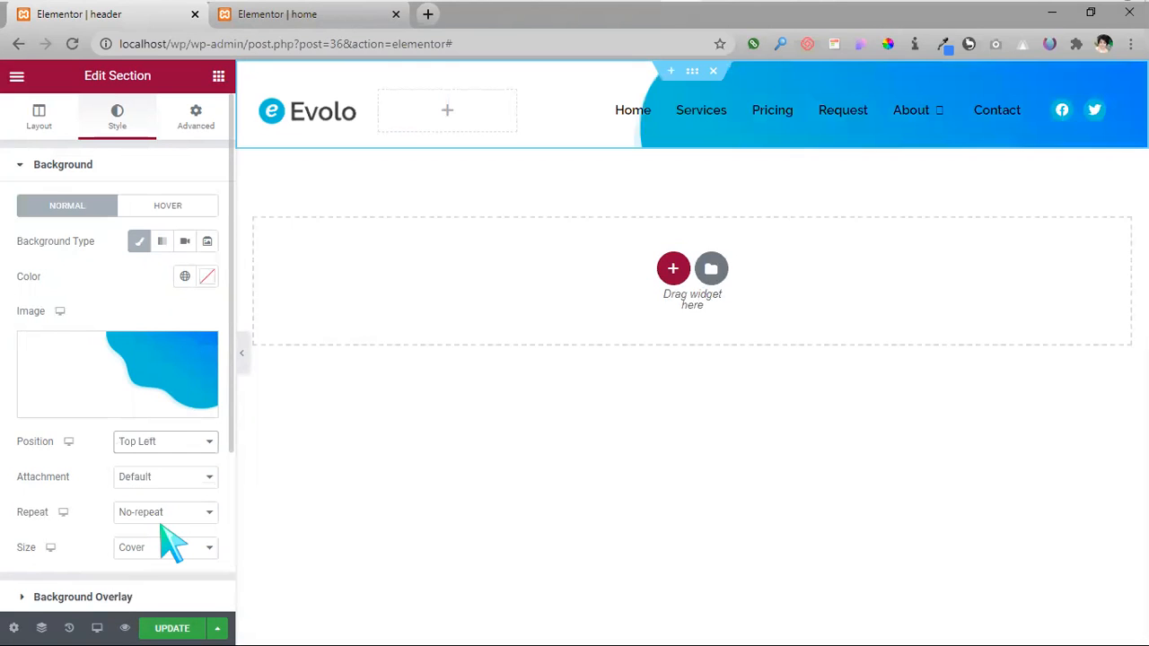
pyautogui.click(188, 446)
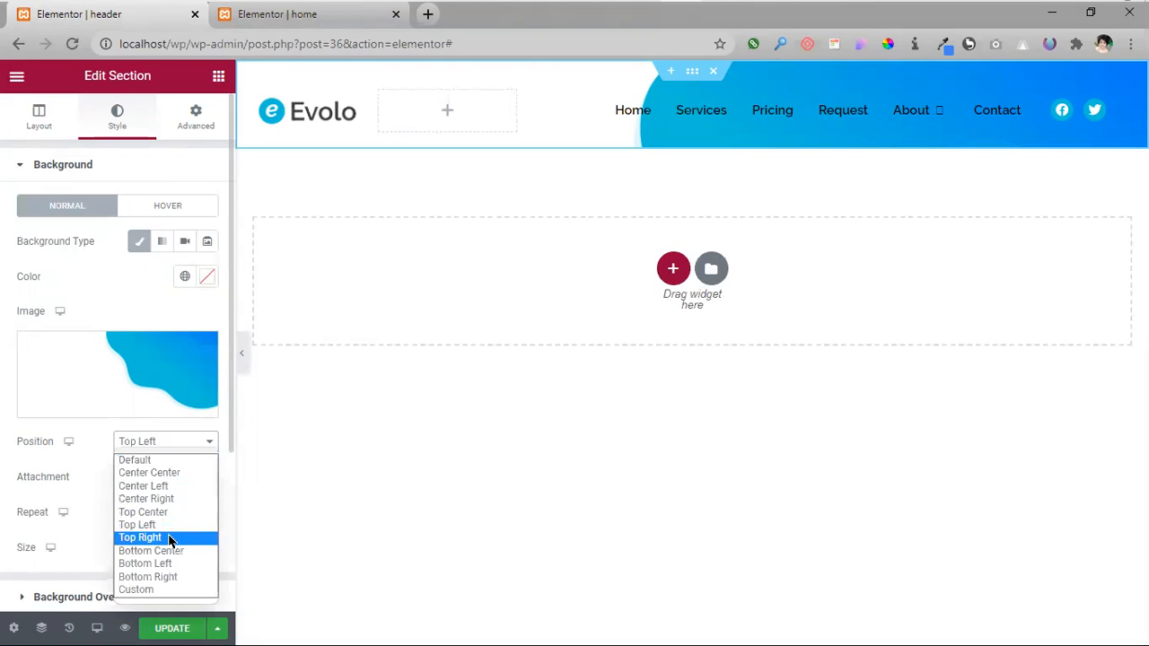
pyautogui.click(171, 537)
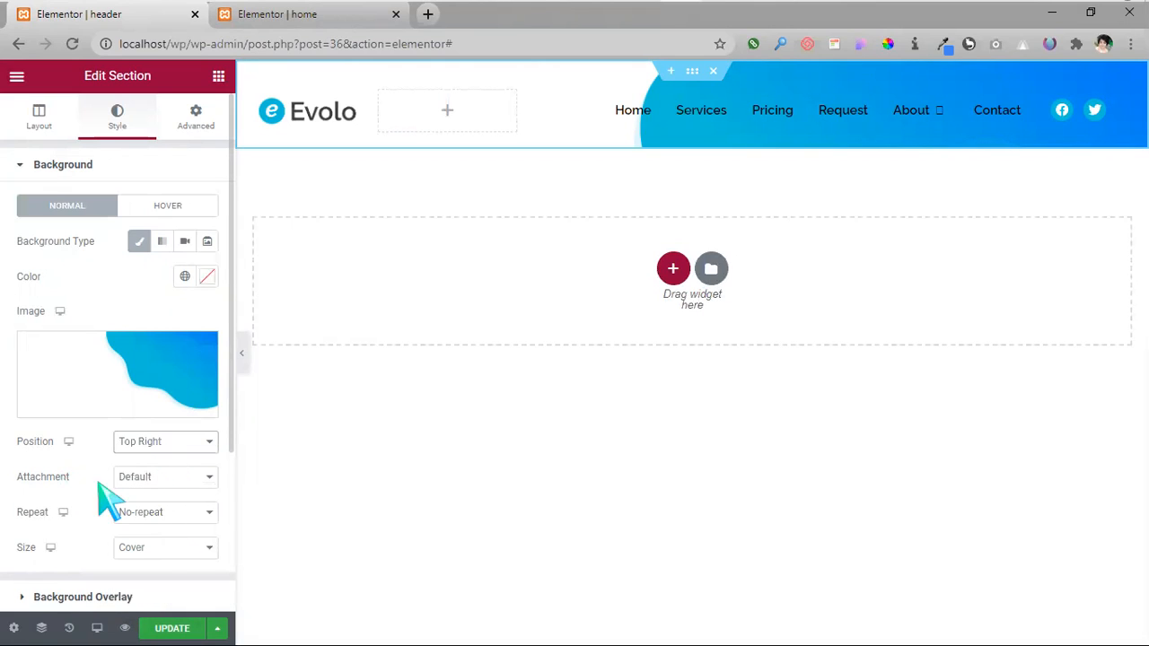
# - Look through the background's attachment and repeat options, try the Contain size, and return the size to Cover
pyautogui.click(141, 480)
pyautogui.click(143, 477)
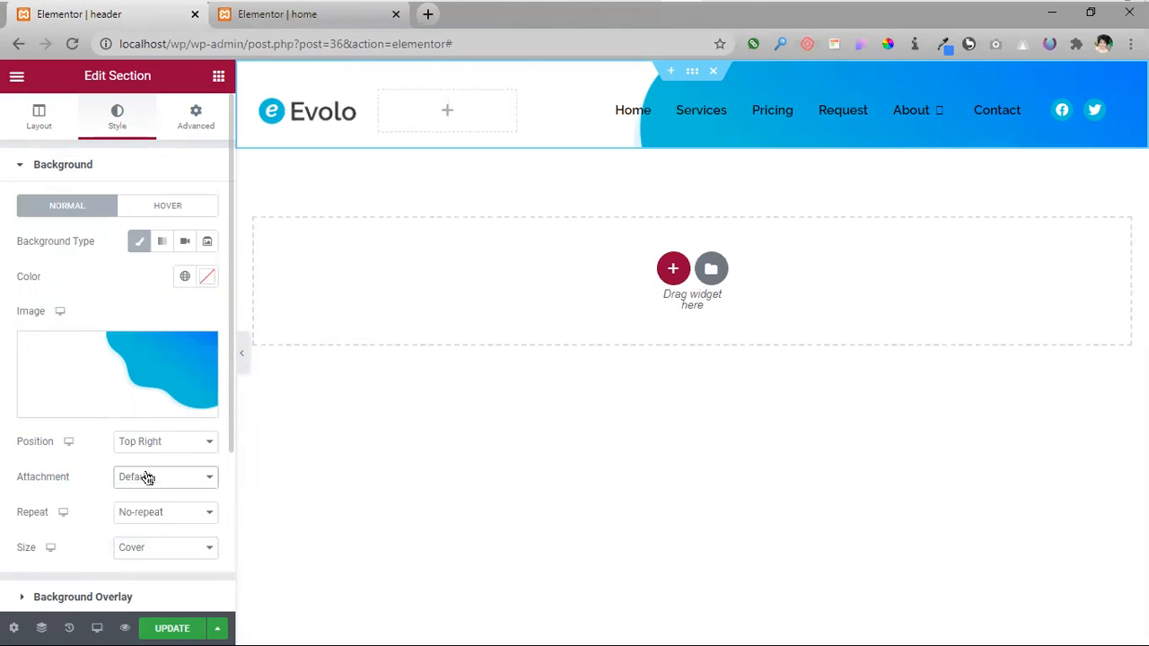
pyautogui.click(149, 511)
pyautogui.click(150, 547)
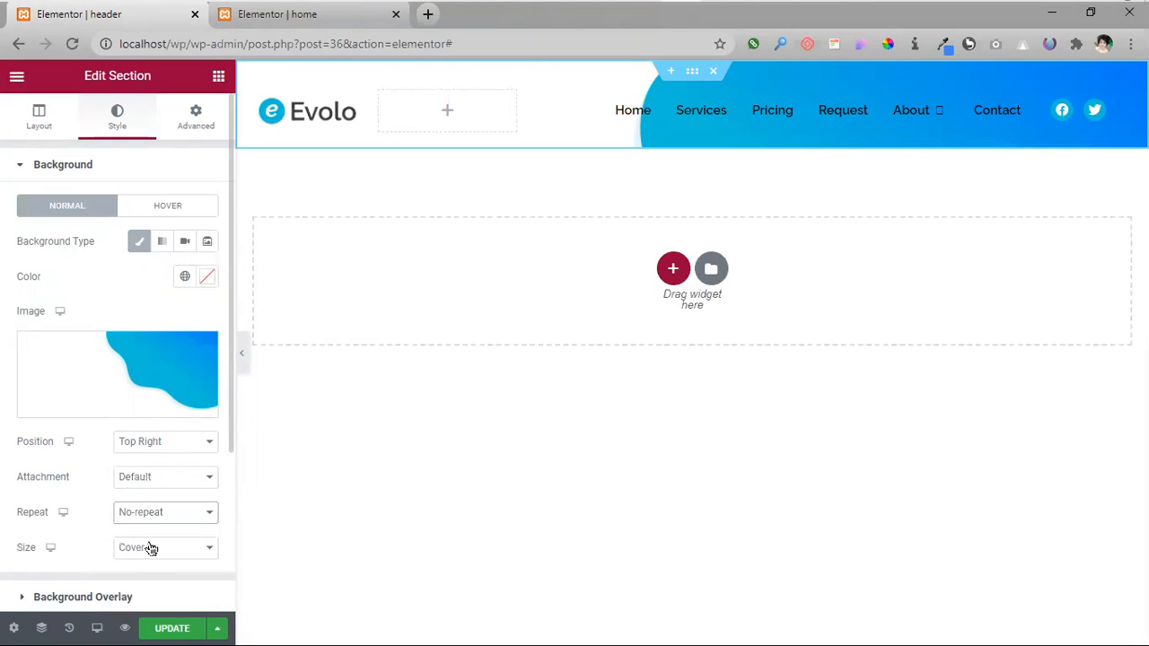
pyautogui.click(150, 548)
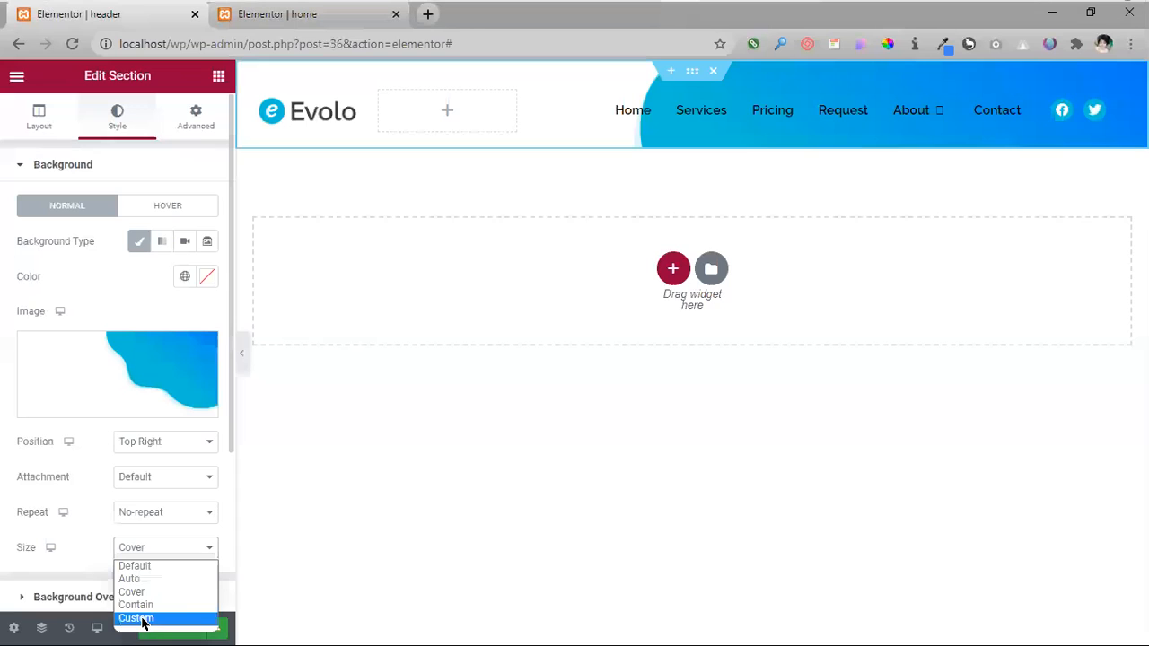
pyautogui.click(143, 606)
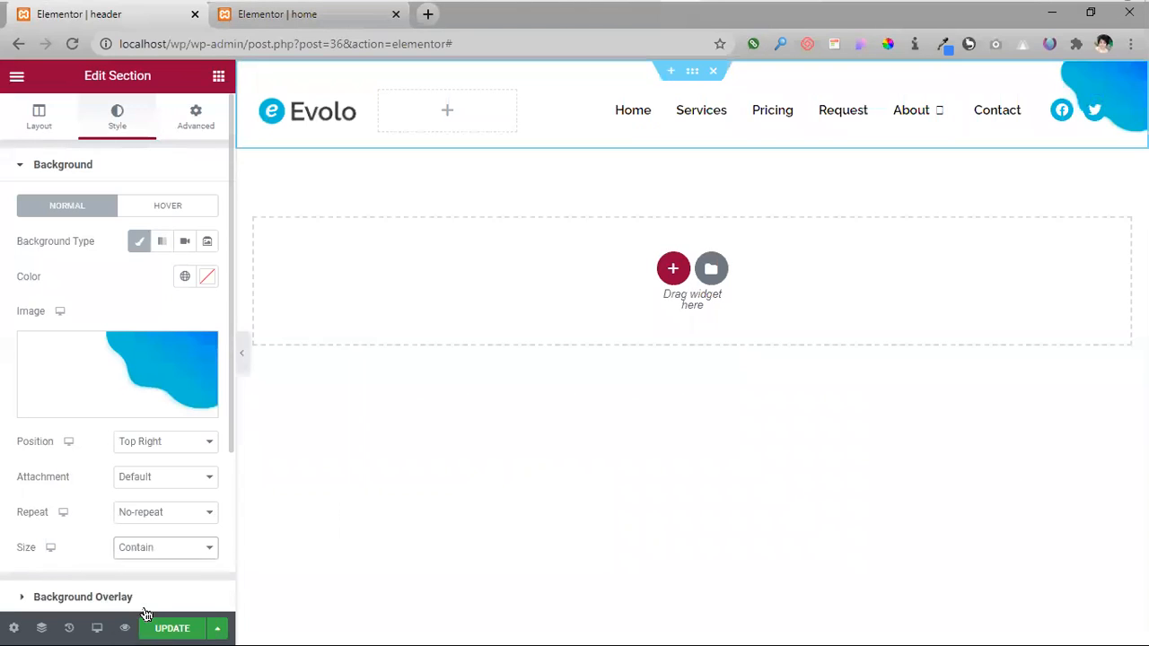
pyautogui.click(191, 549)
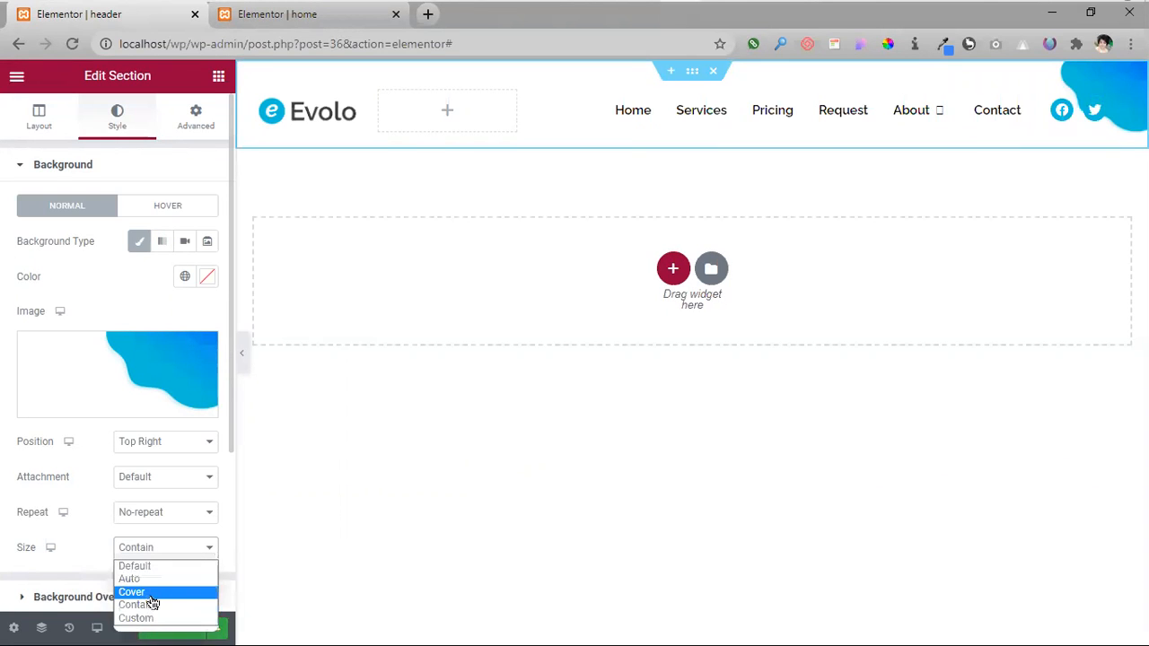
pyautogui.click(150, 594)
# - Update the header template with its new background and reload the home page editor to check for the change
pyautogui.scroll(-3, 147, 559)
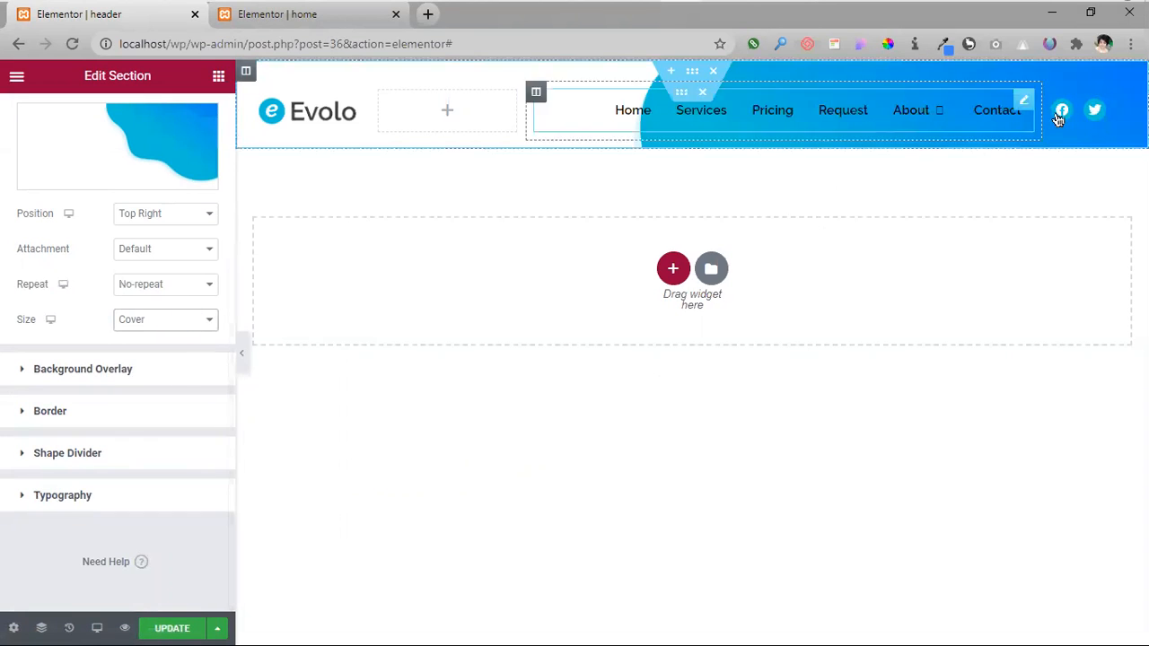
pyautogui.click(163, 627)
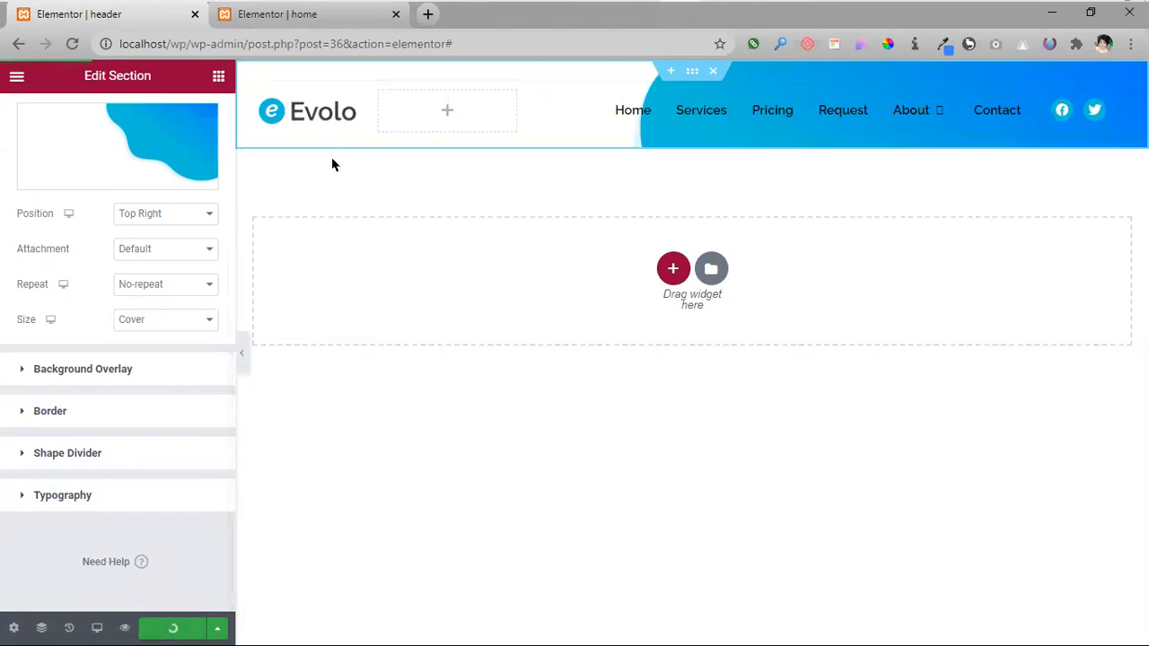
pyautogui.click(314, 25)
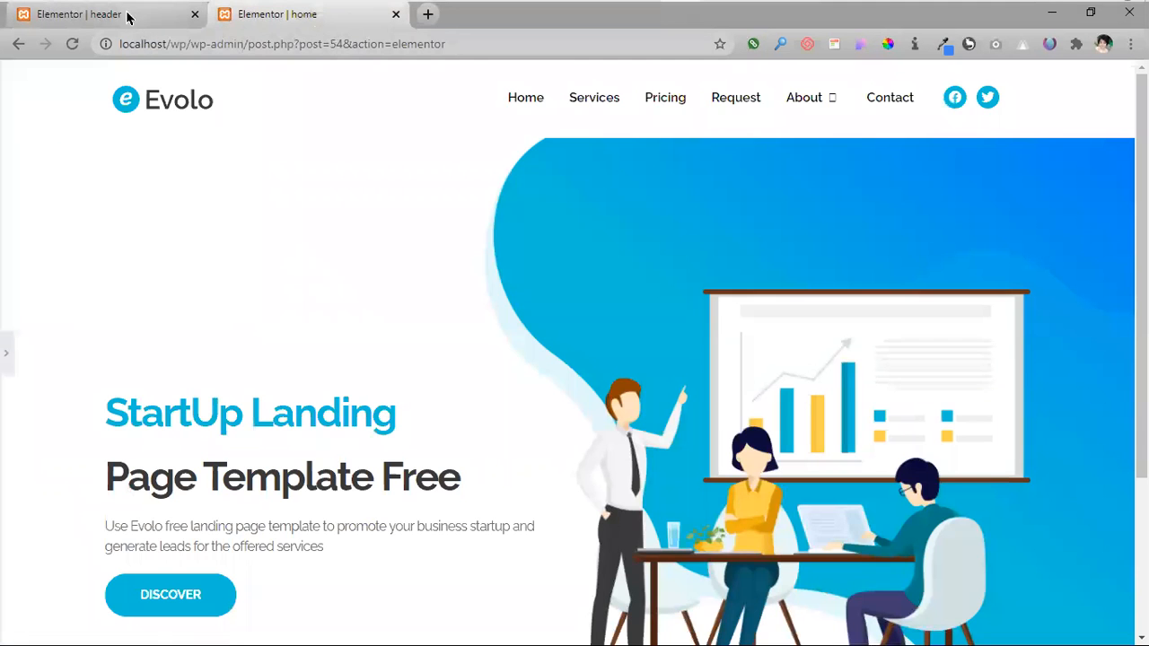
pyautogui.click(127, 16)
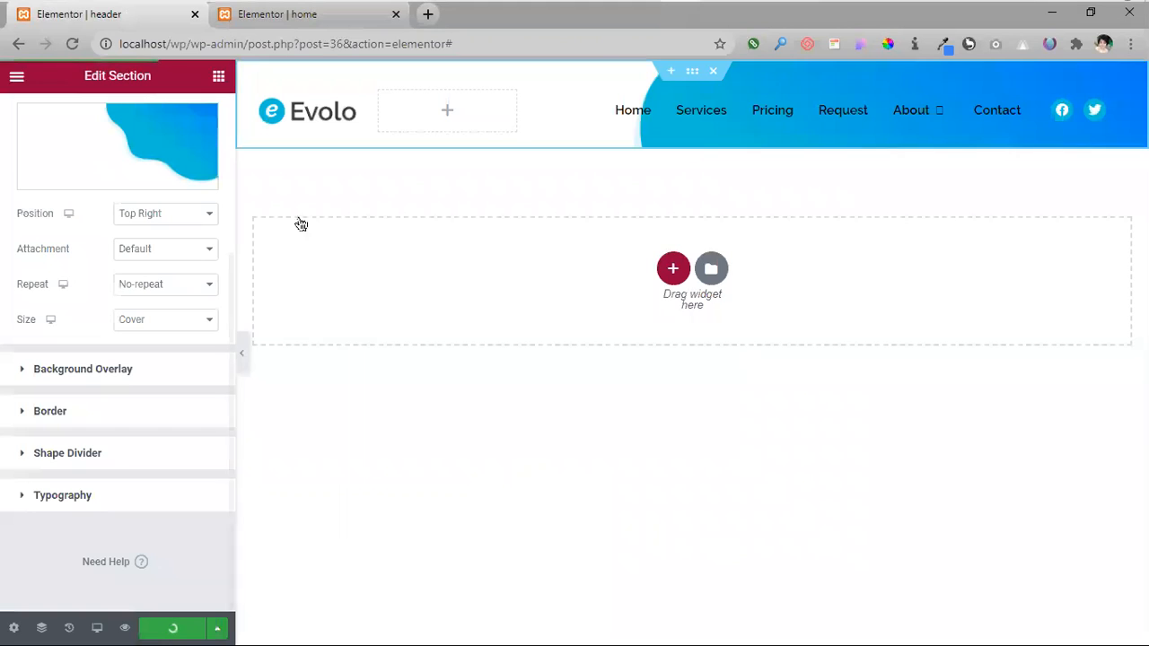
pyautogui.click(324, 18)
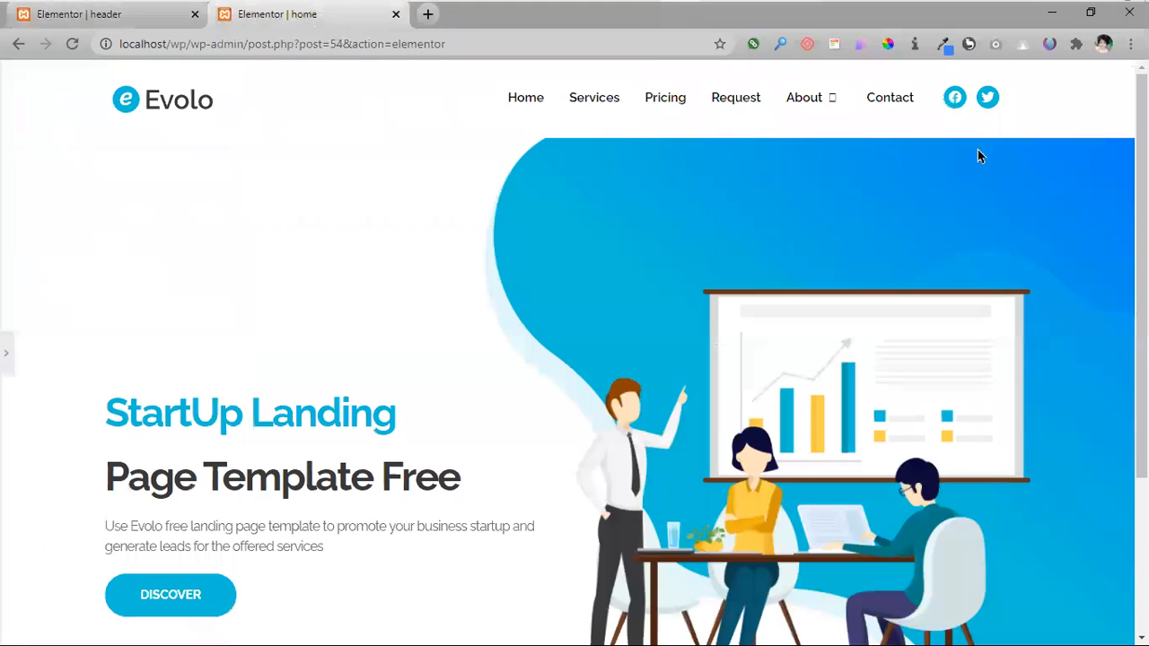
pyautogui.click(97, 18)
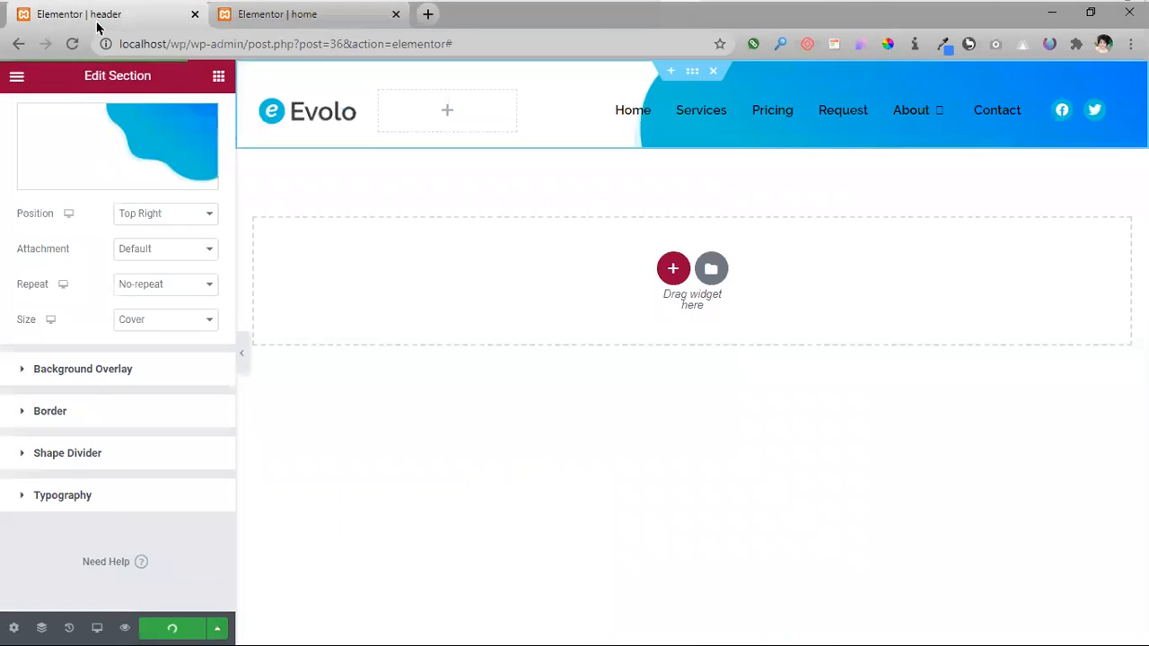
pyautogui.click(269, 16)
pyautogui.click(73, 54)
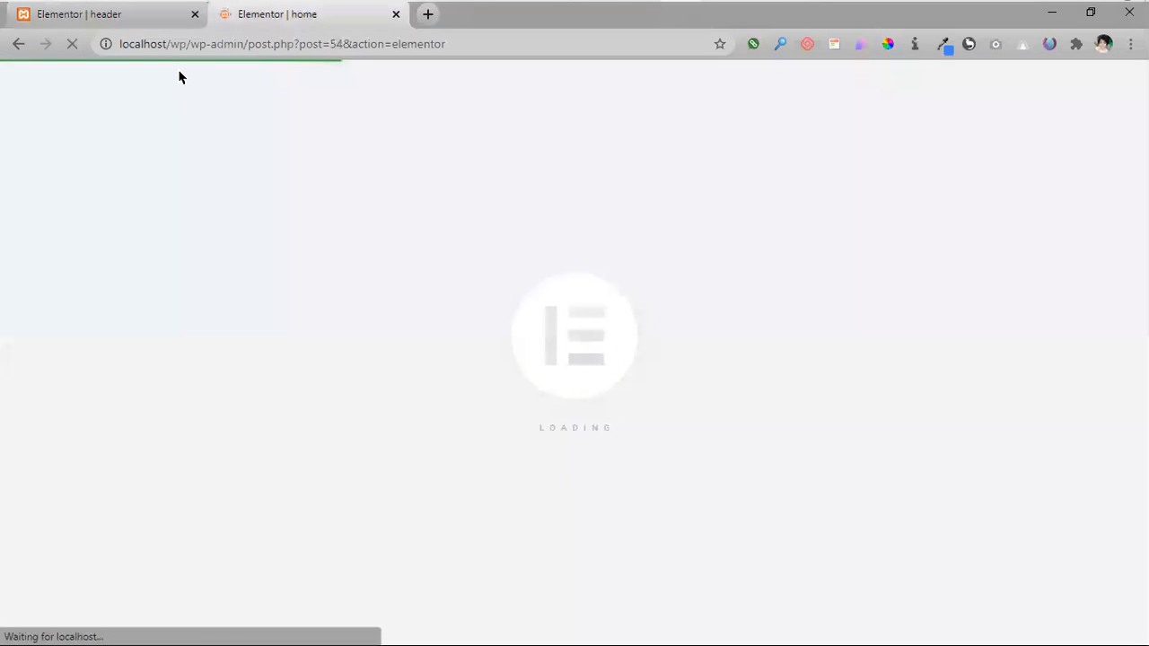
# - Compare the home page's header with the updated template and delete the old header section above the hero
pyautogui.click(156, 25)
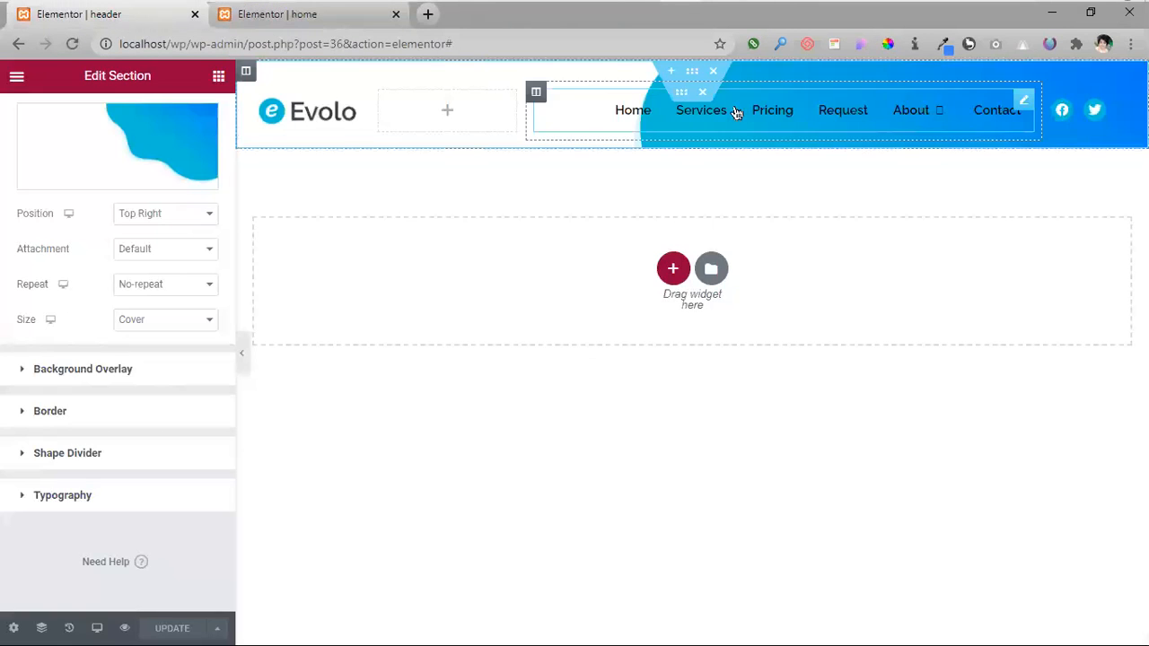
pyautogui.click(339, 25)
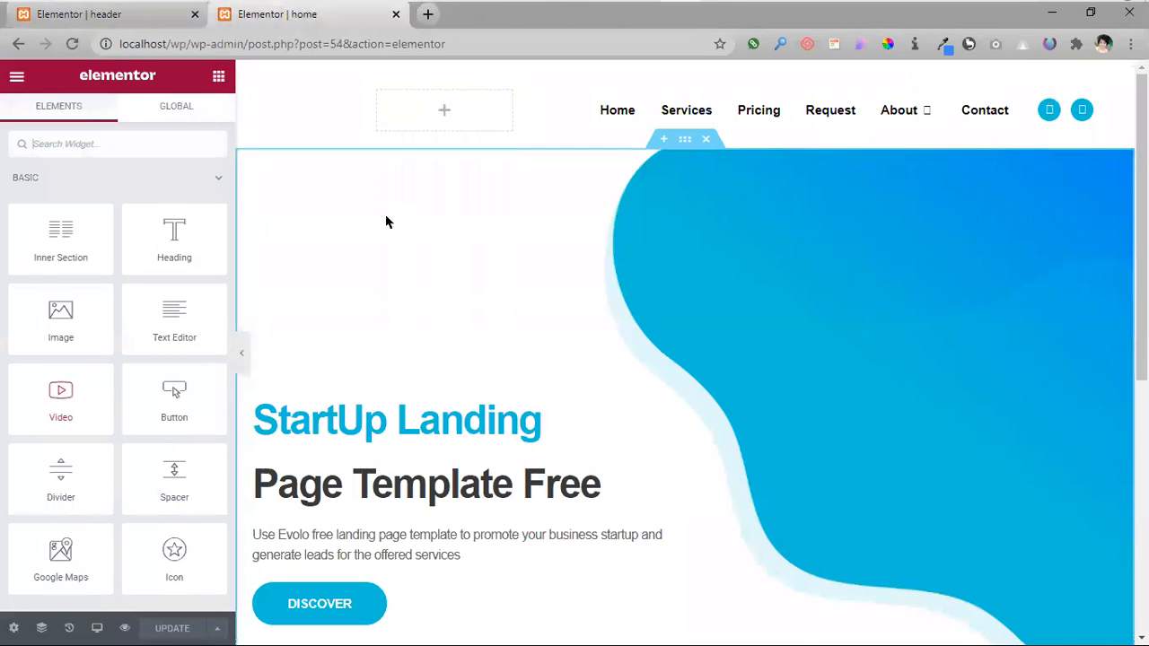
pyautogui.click(130, 18)
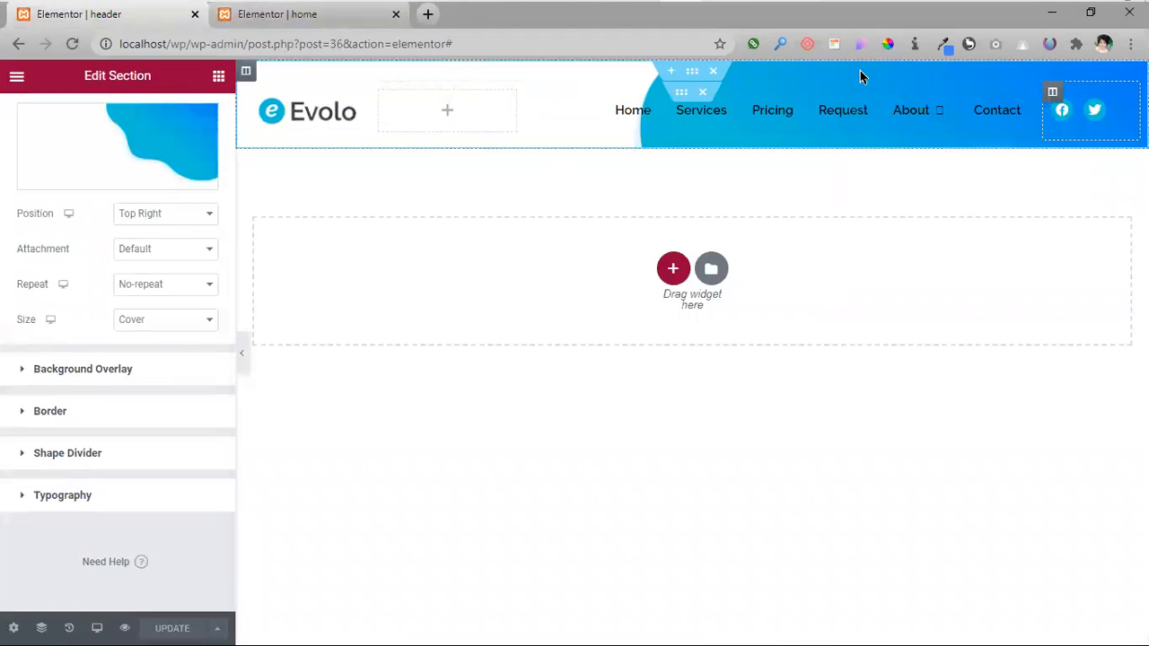
pyautogui.click(346, 18)
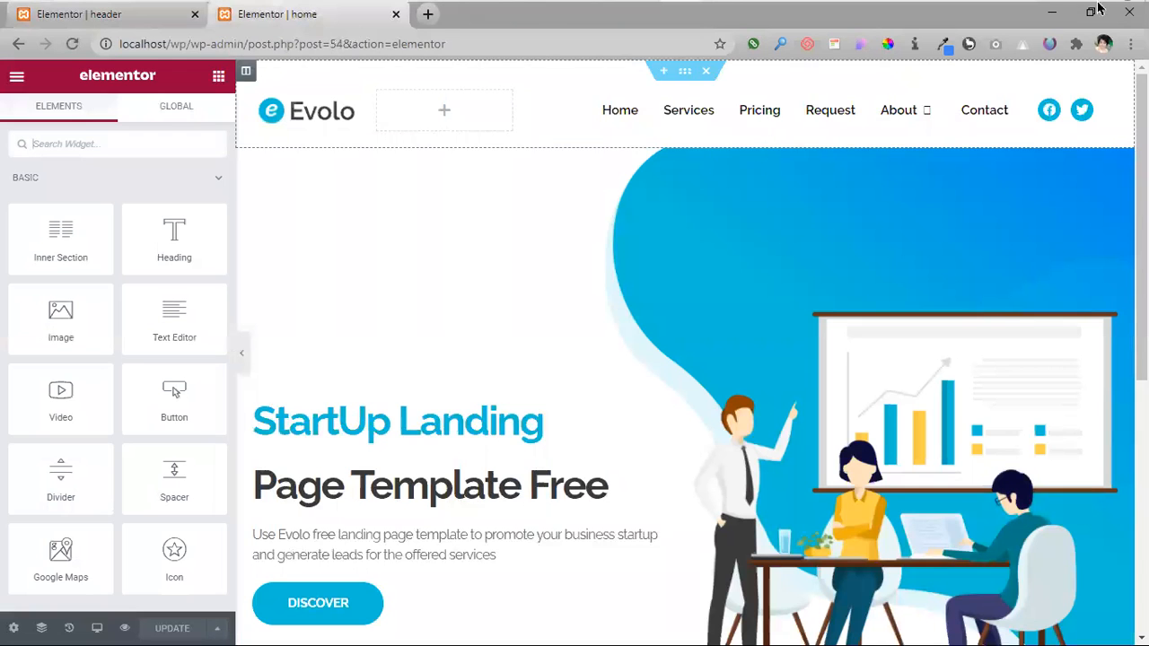
pyautogui.click(706, 71)
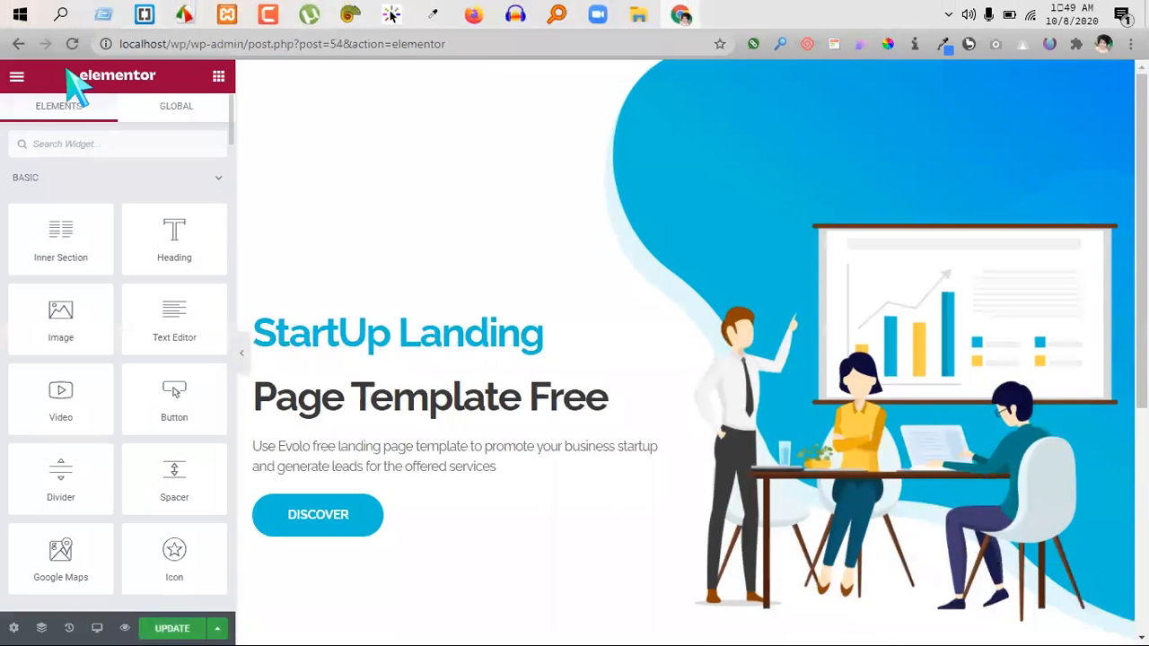
# - Save the updated header page to the template library under the name header2
pyautogui.click(144, 14)
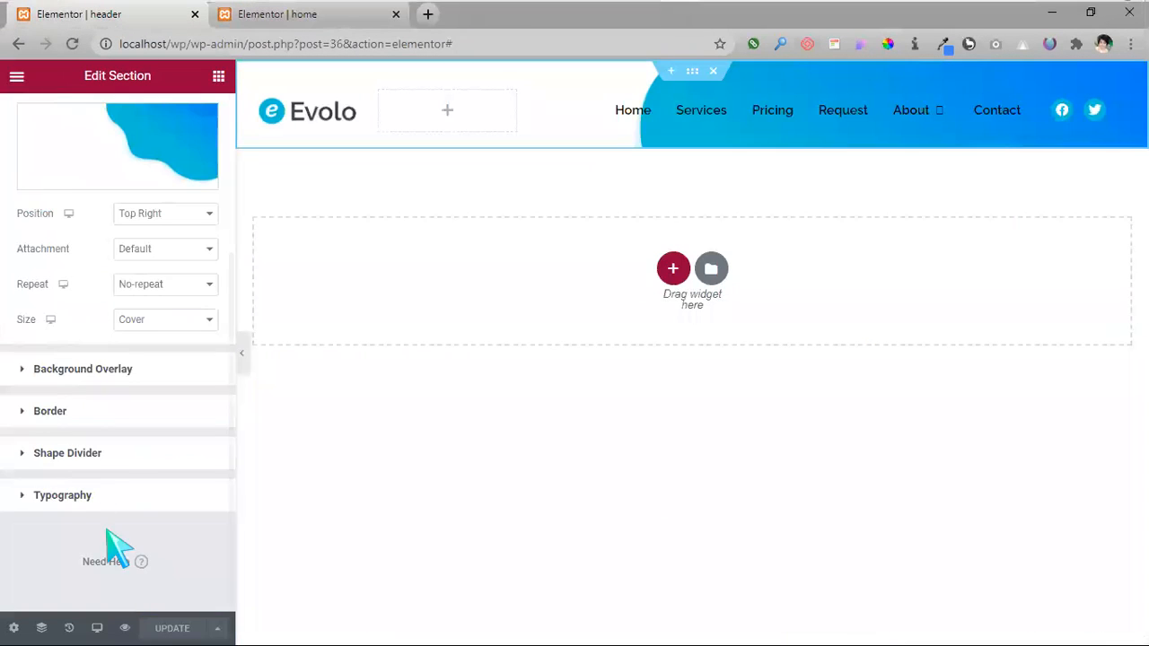
pyautogui.click(219, 628)
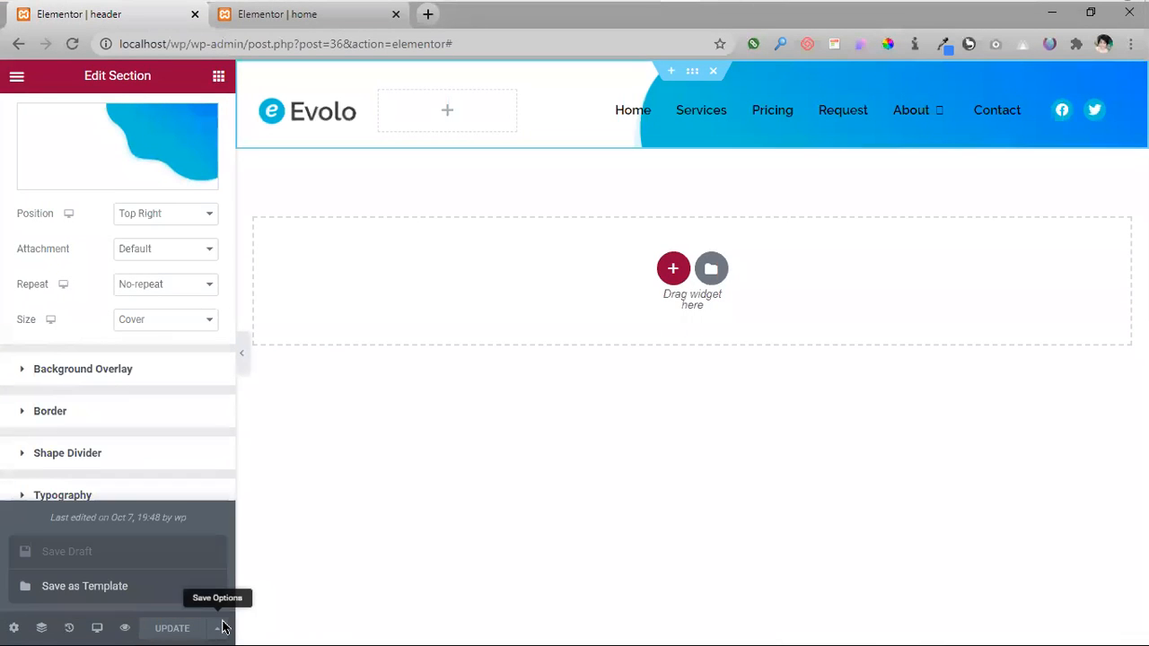
pyautogui.click(116, 603)
pyautogui.click(579, 407)
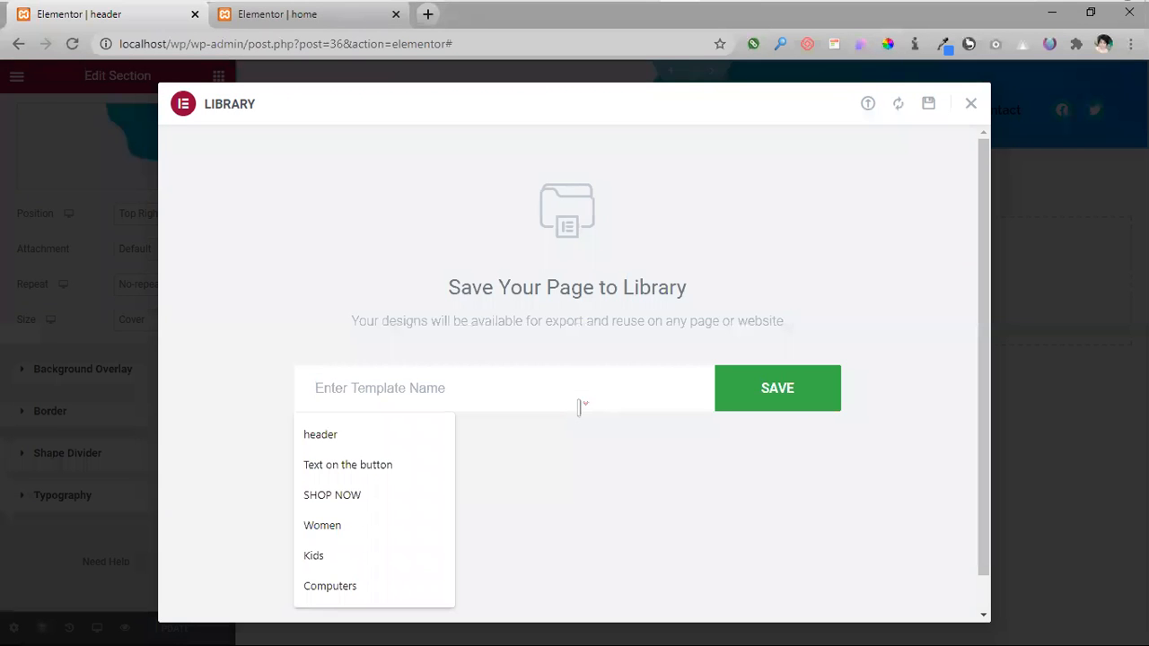
pyautogui.click(402, 435)
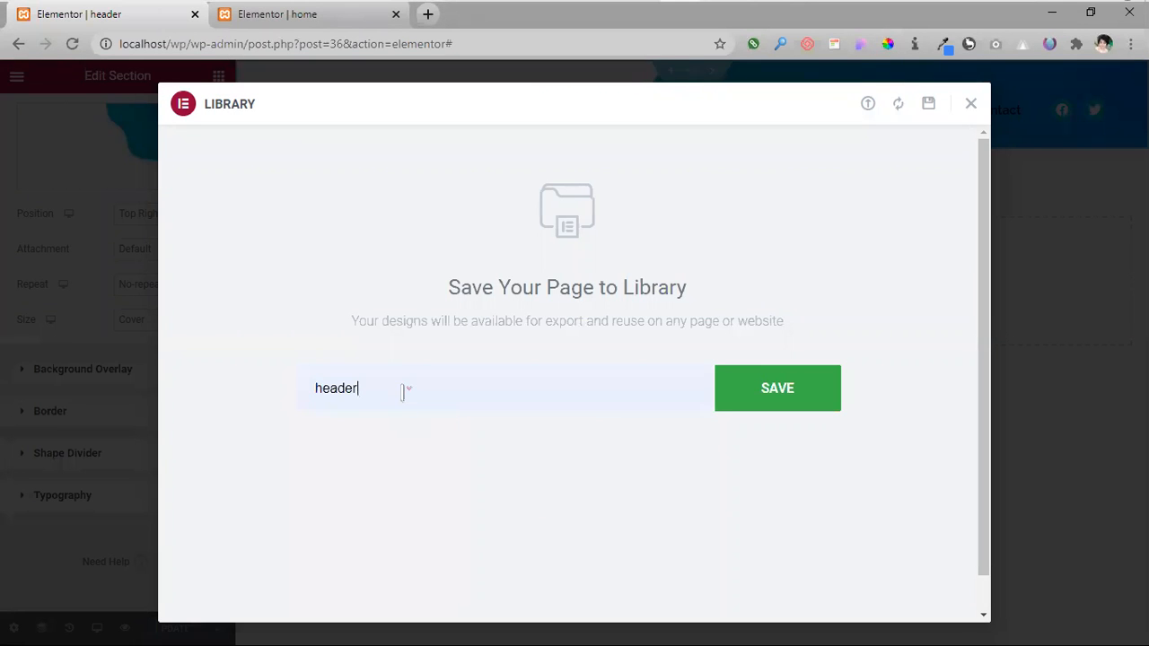
pyautogui.write('2')
pyautogui.click(794, 402)
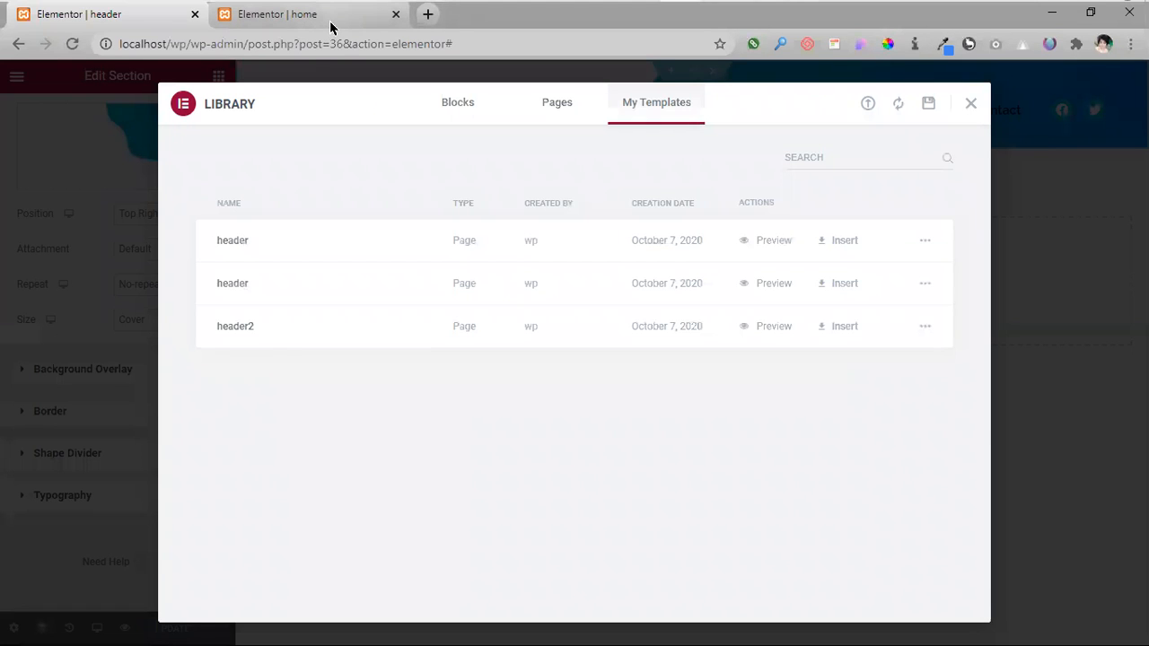
# - Delete both older templates named header from the library and return to the header template's editor
pyautogui.click(927, 242)
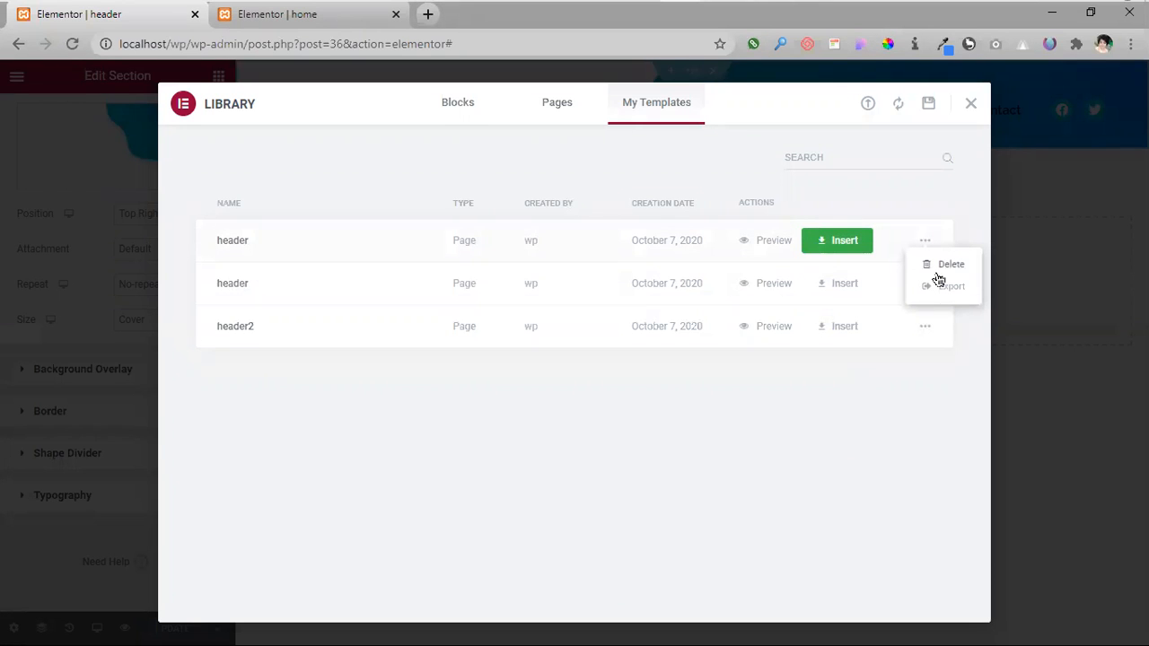
pyautogui.click(946, 265)
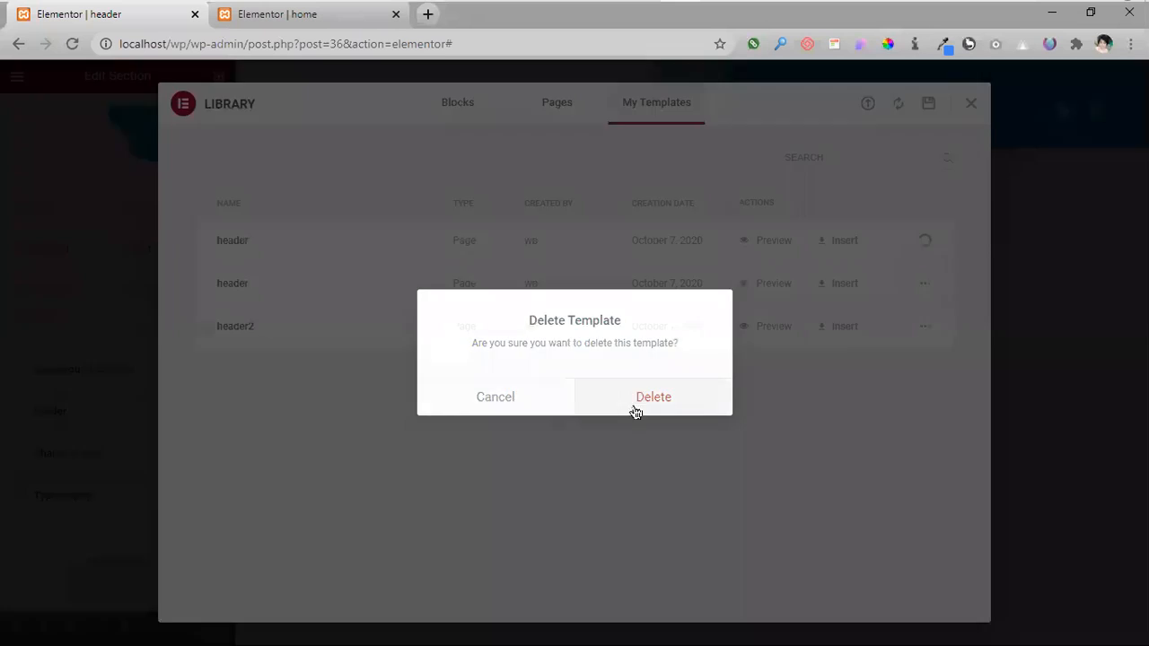
pyautogui.click(633, 405)
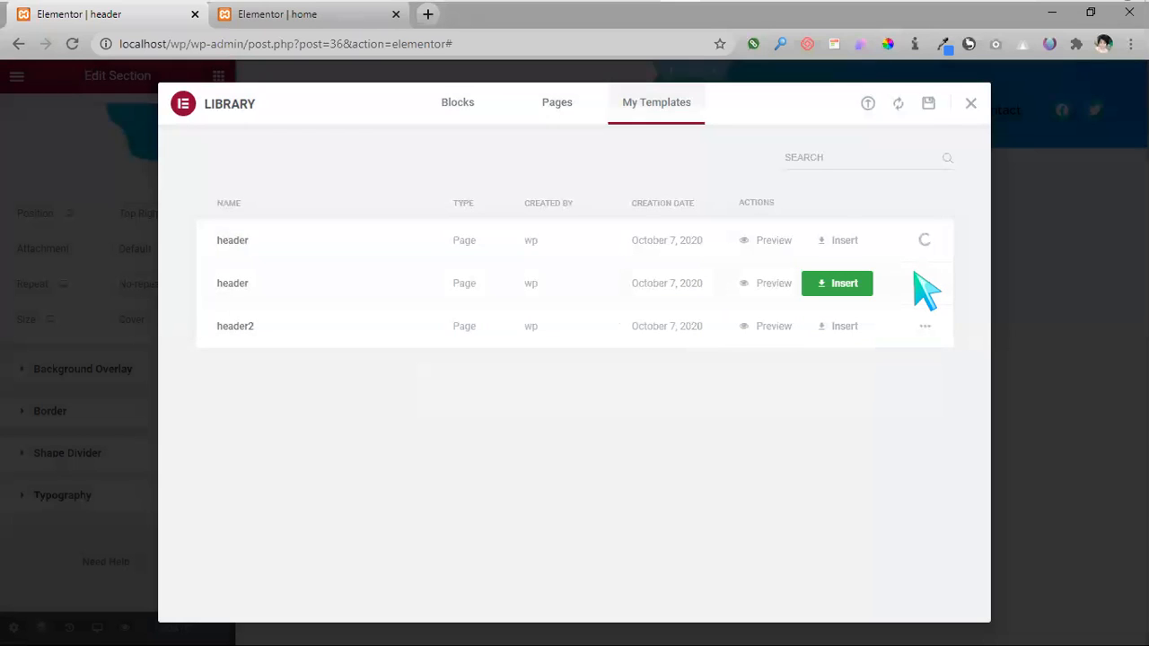
pyautogui.click(929, 244)
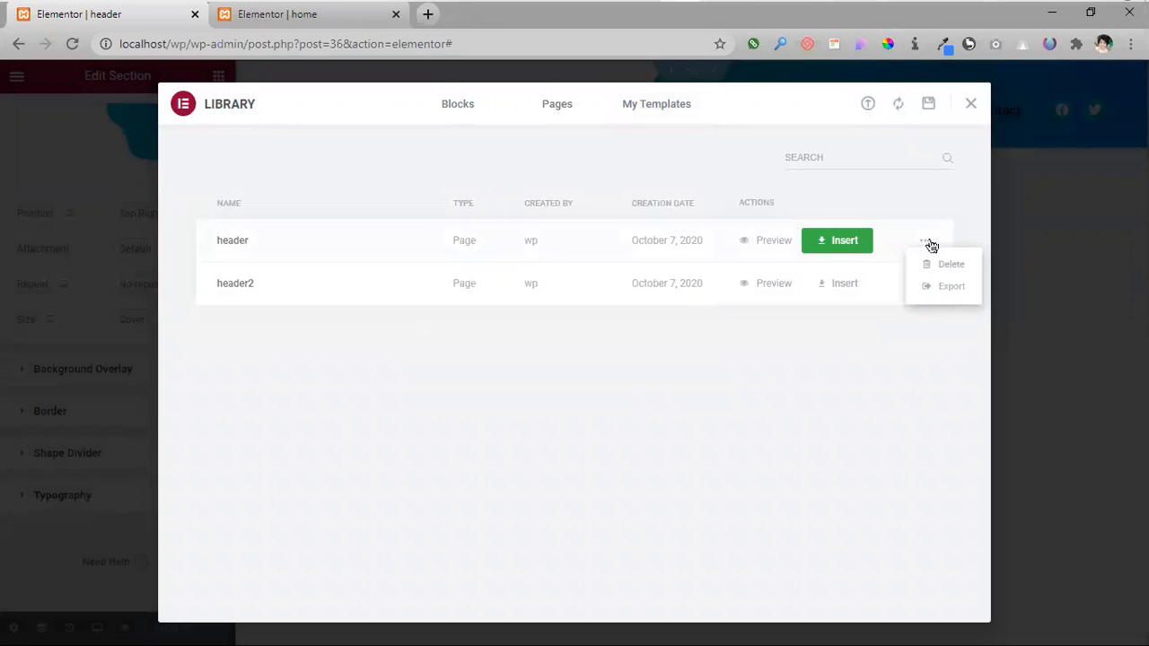
pyautogui.click(935, 289)
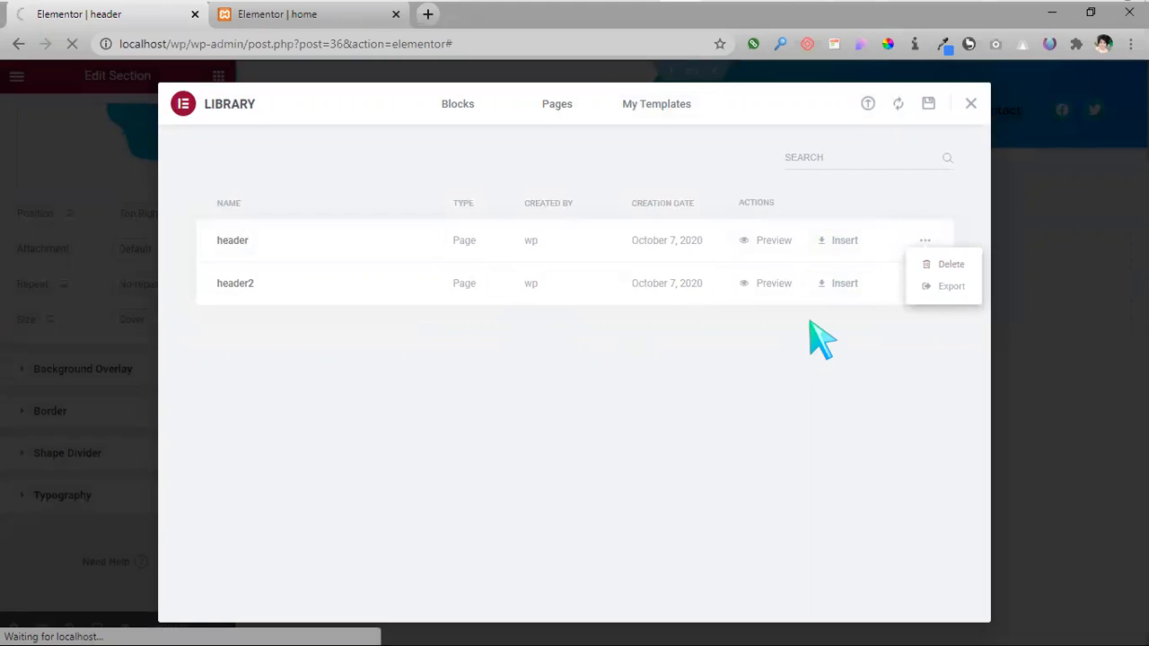
pyautogui.click(948, 265)
pyautogui.click(678, 388)
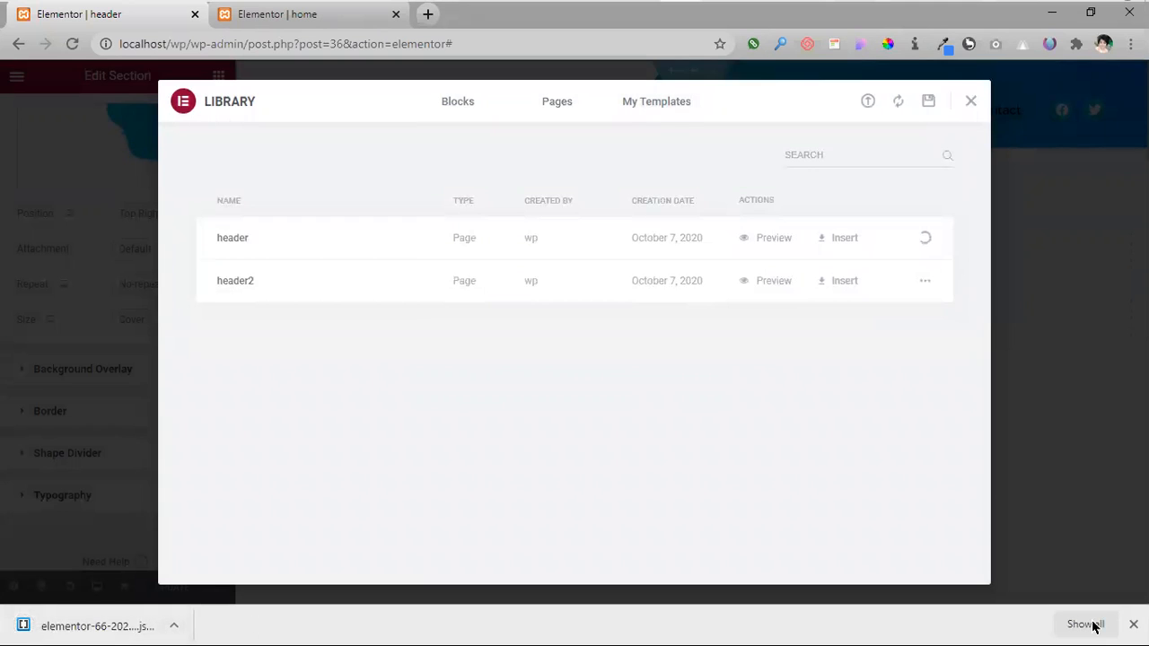
pyautogui.click(1133, 623)
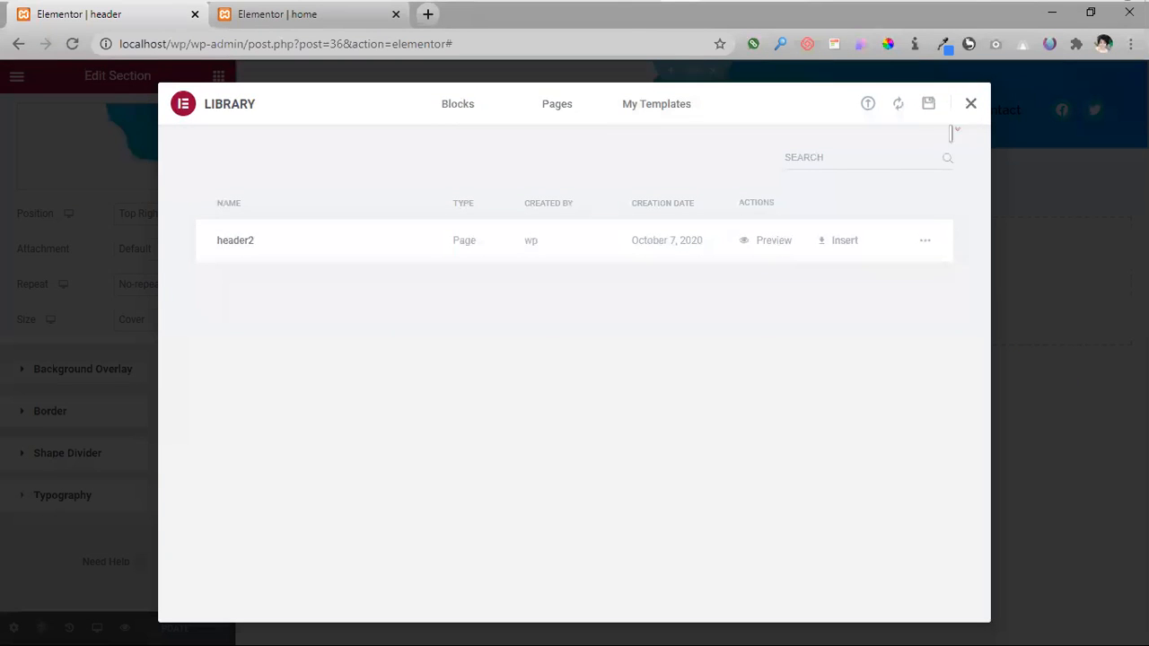
pyautogui.click(972, 105)
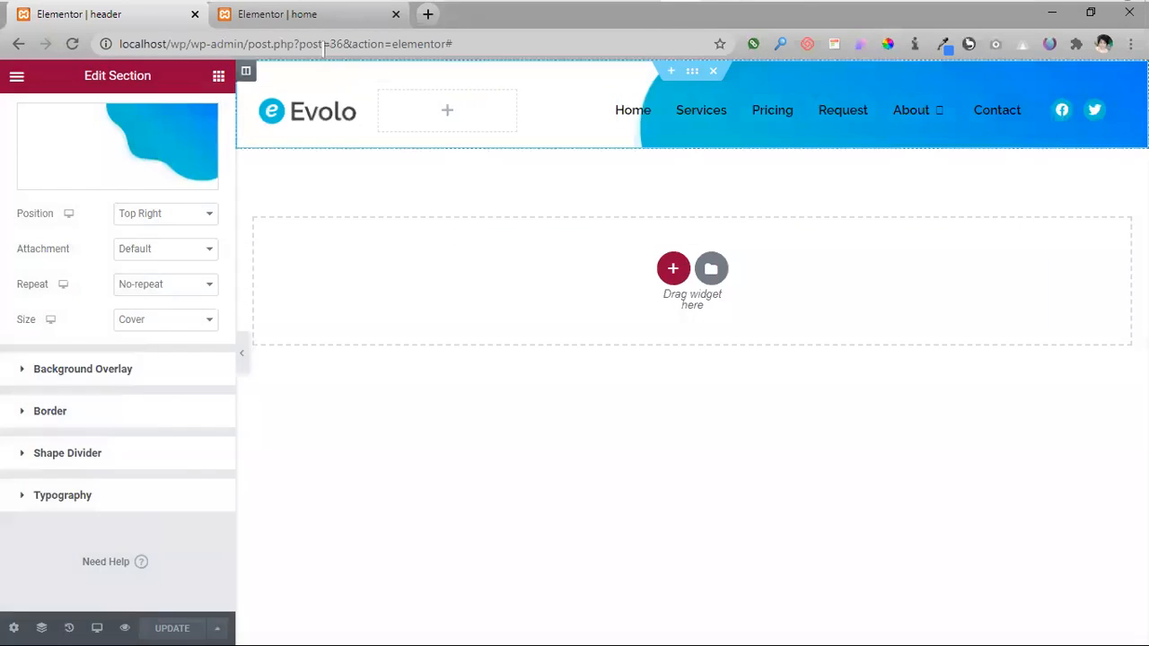
# - Insert the header2 template above the home page's hero, importing its document settings, and preview the result without the editor panel
pyautogui.click(357, 17)
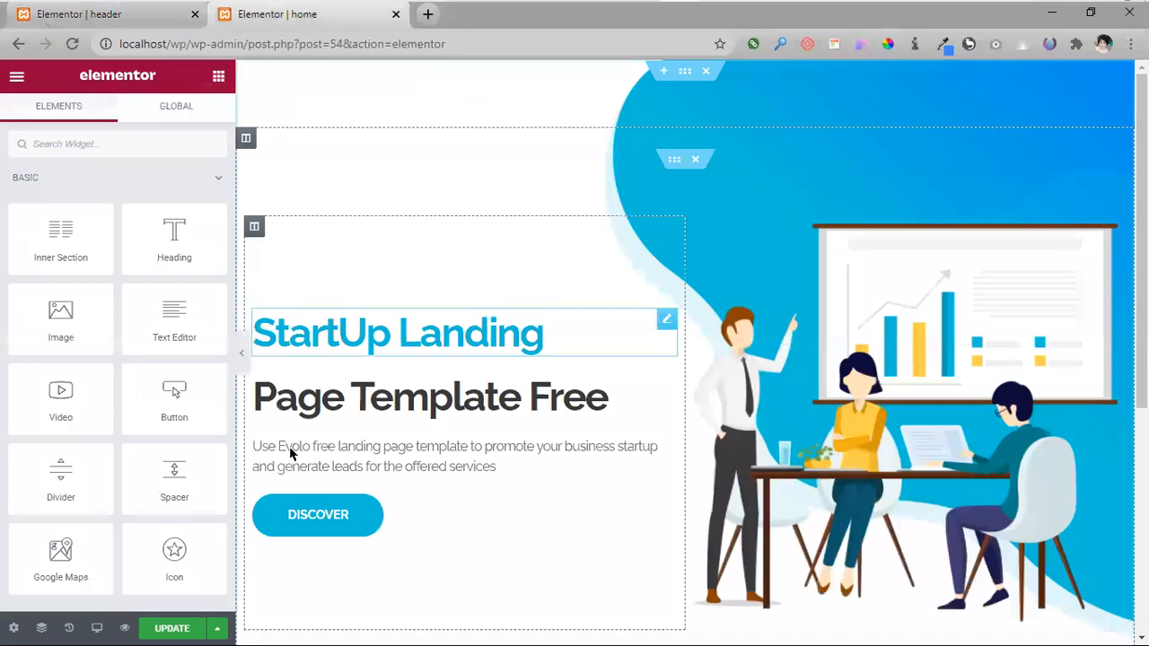
pyautogui.click(663, 71)
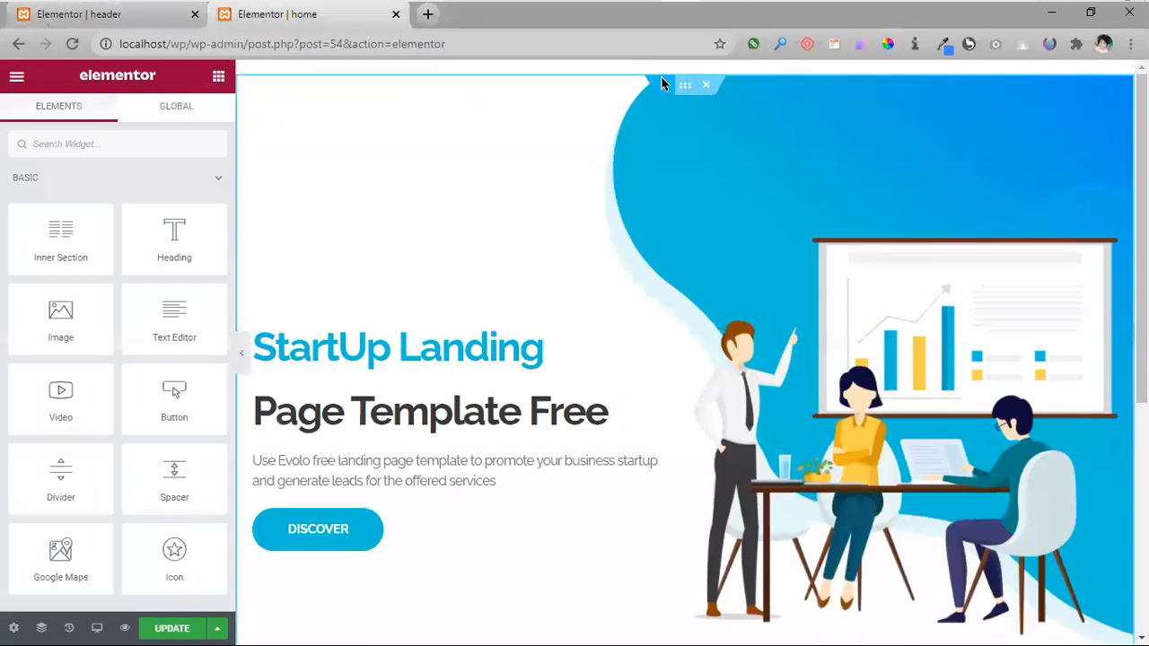
pyautogui.click(664, 139)
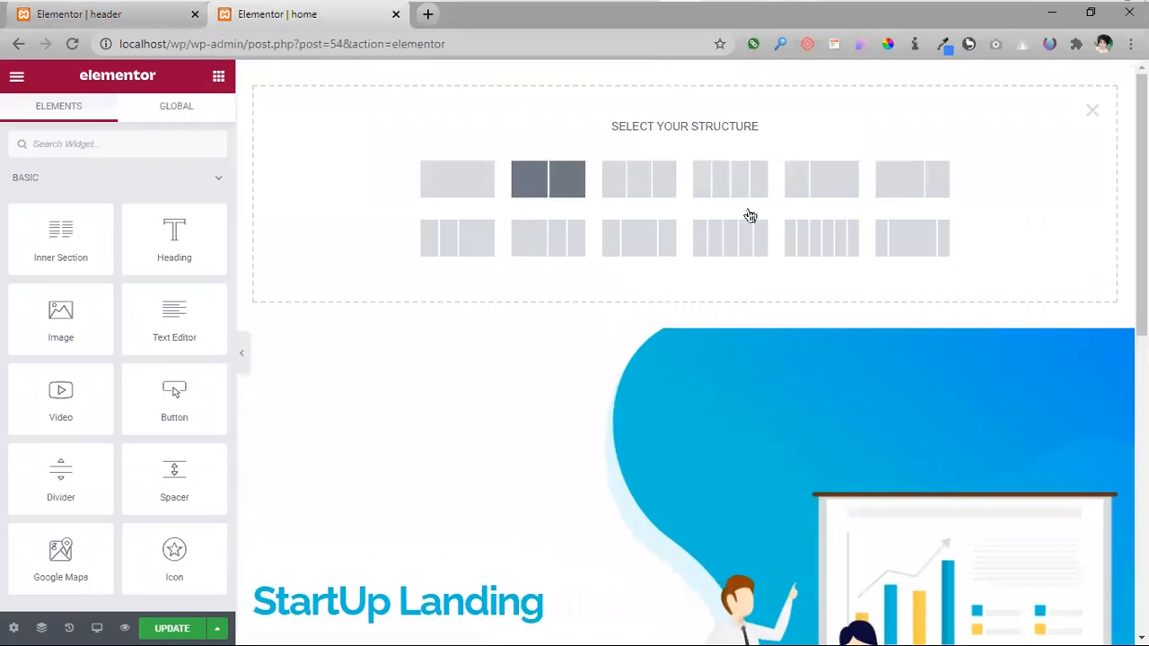
pyautogui.scroll(-3, 819, 148)
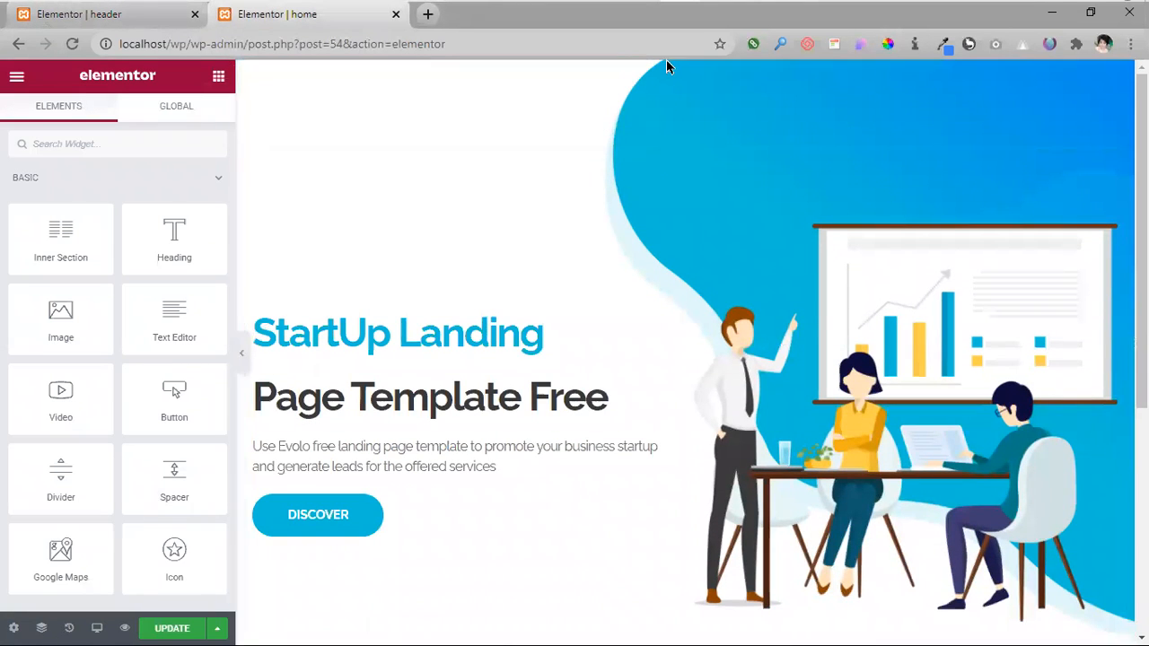
pyautogui.click(665, 72)
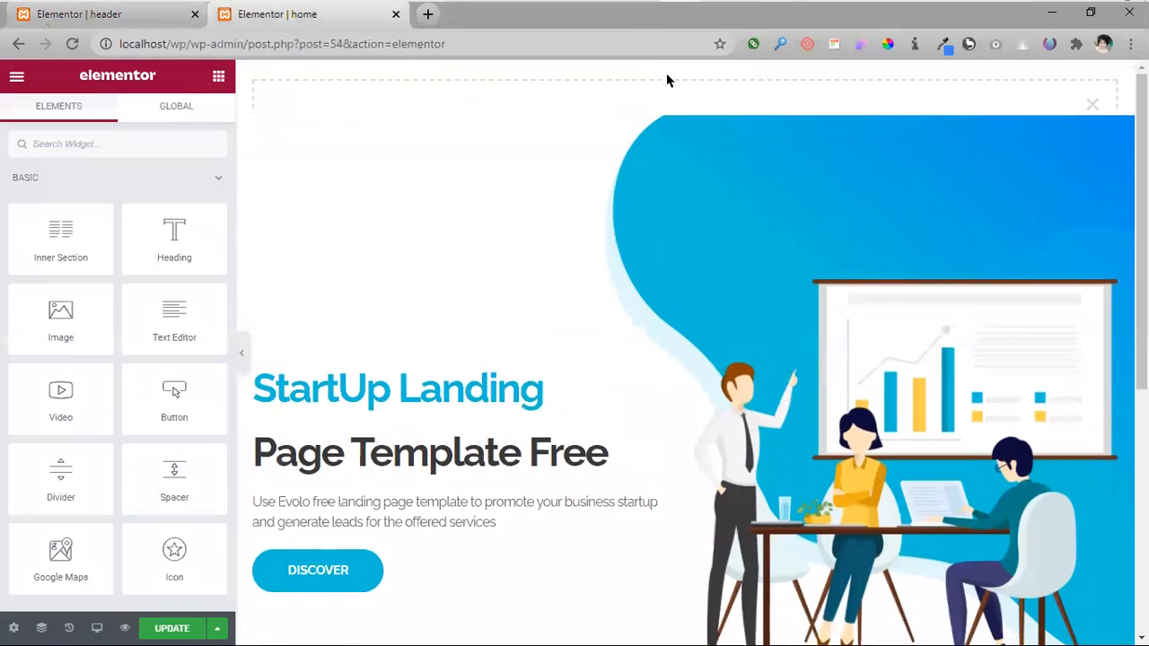
pyautogui.click(704, 137)
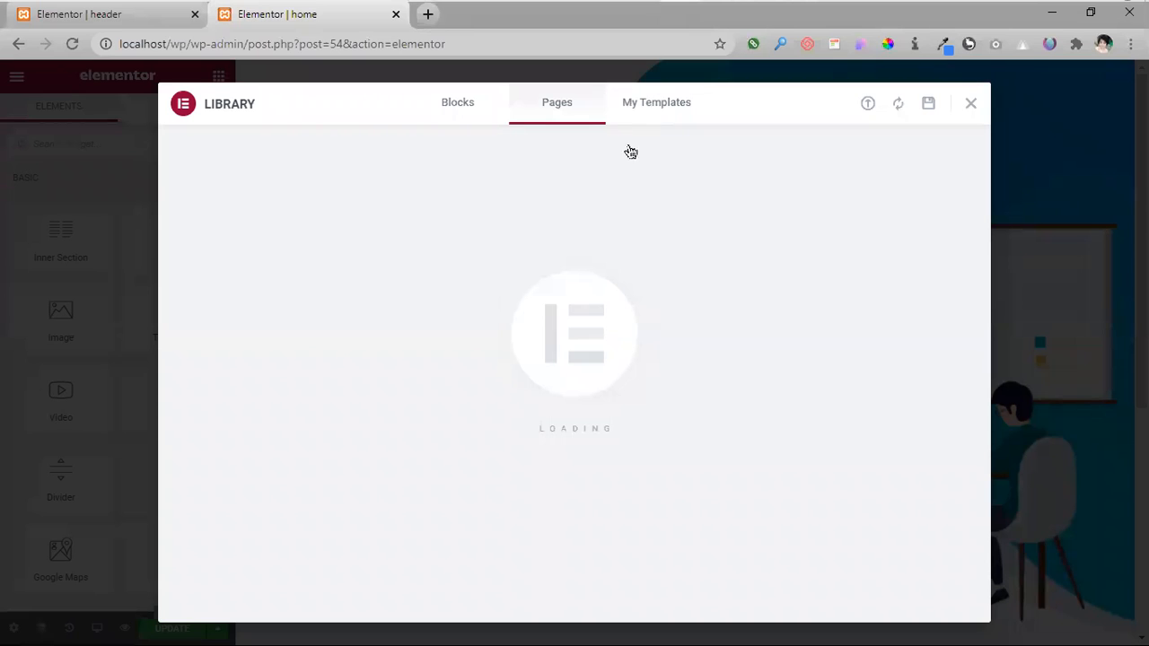
pyautogui.click(644, 115)
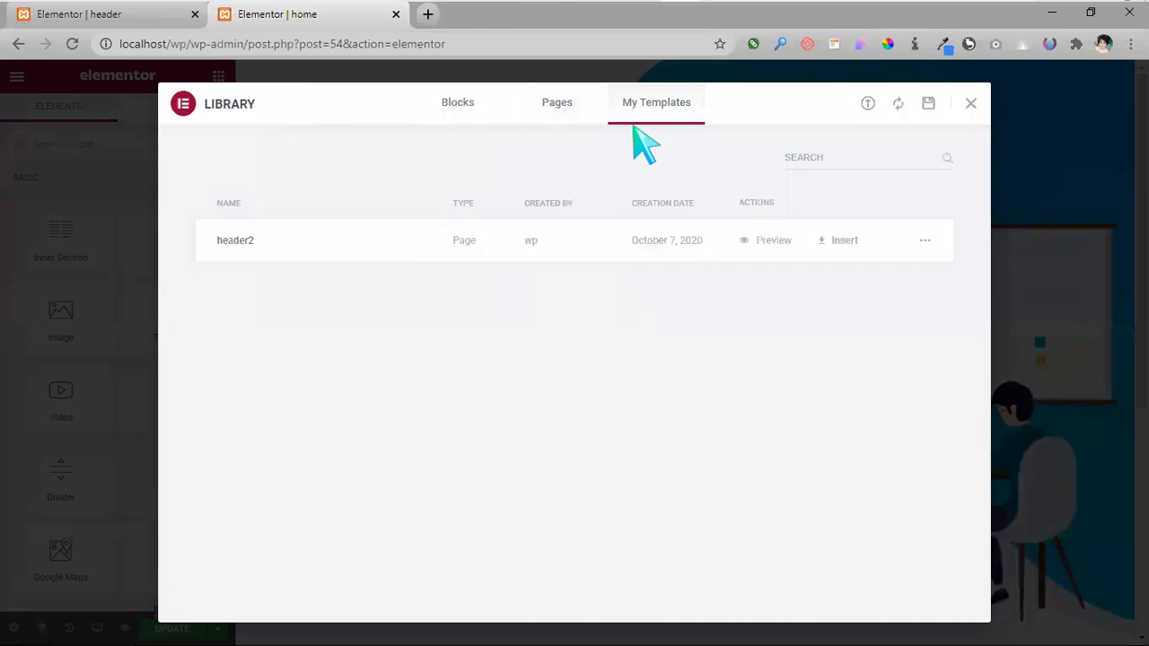
pyautogui.click(850, 242)
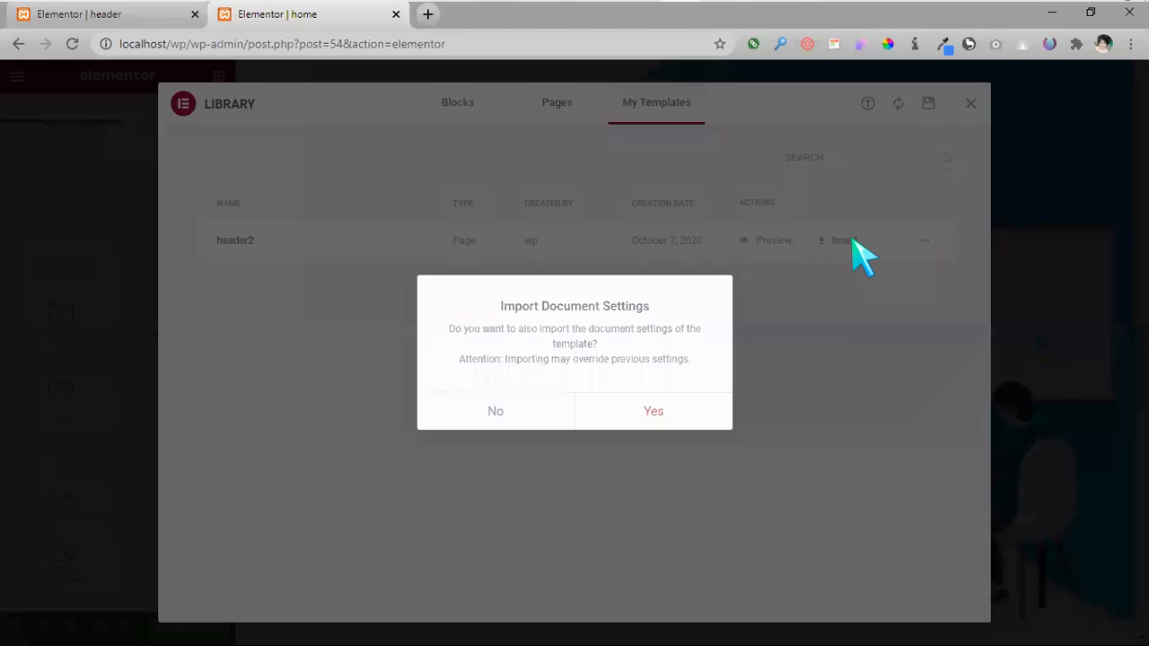
pyautogui.click(656, 415)
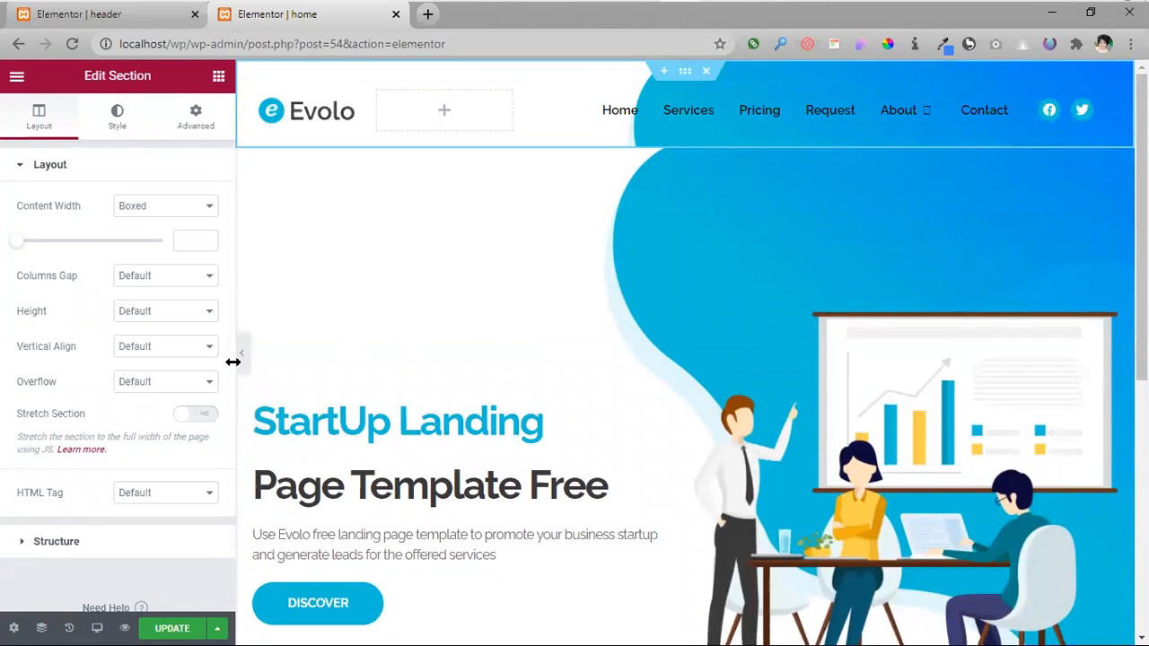
pyautogui.click(241, 367)
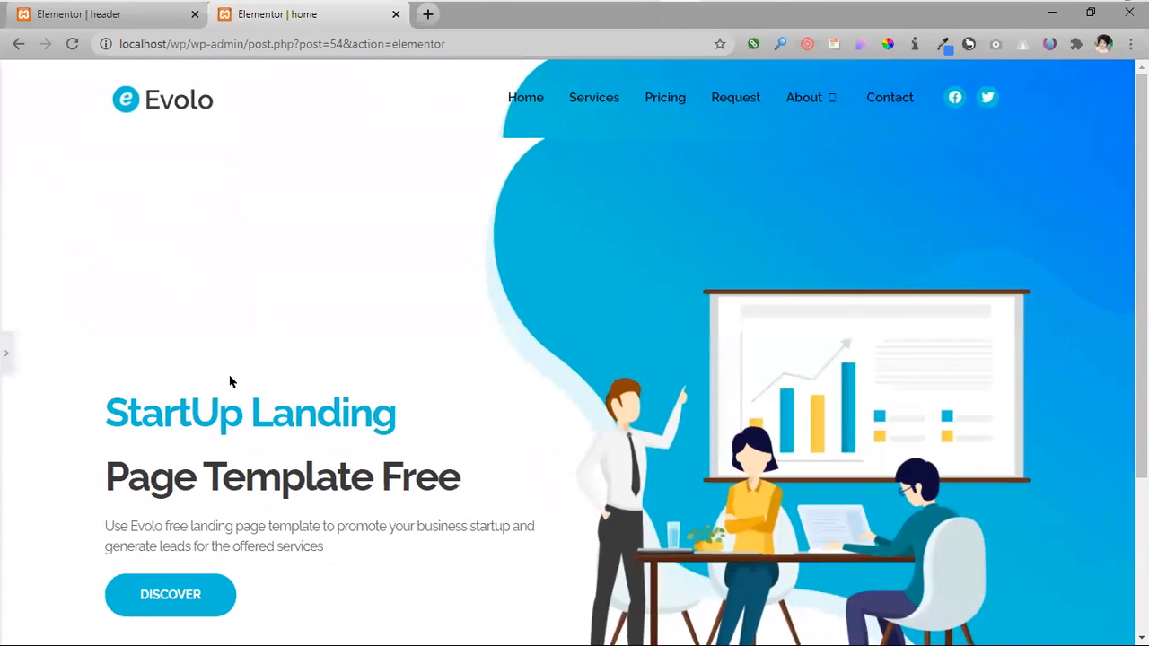
pyautogui.click(5, 357)
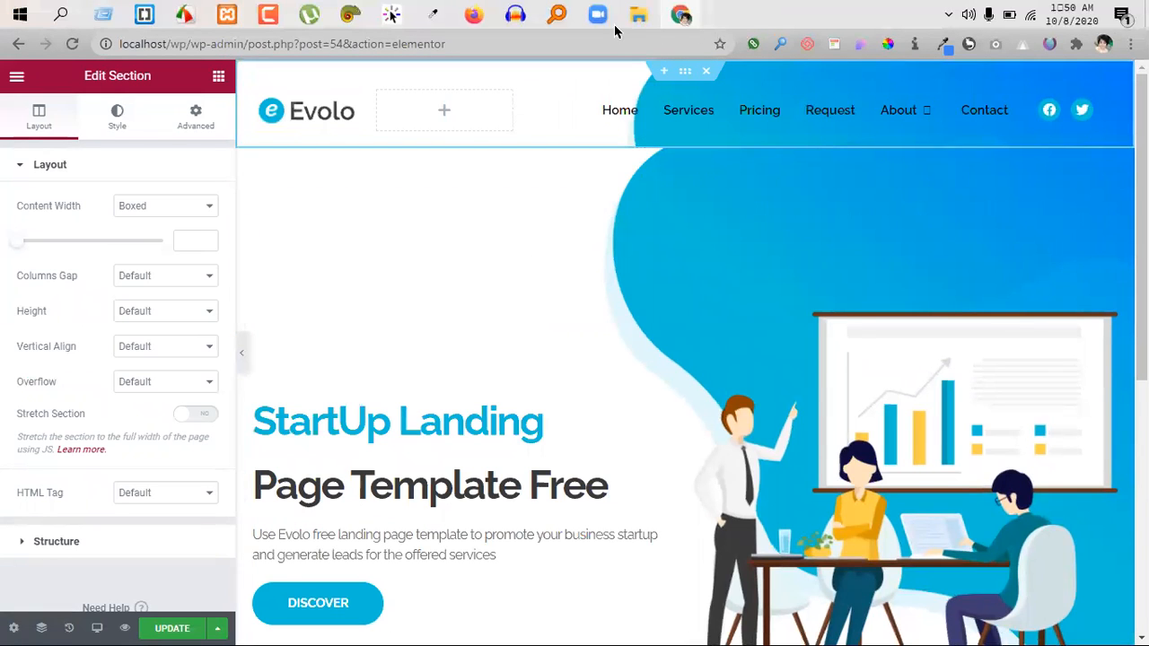
# - Open the original Evolo index.html page as the first browser tab and examine how its header blends with the hero background
pyautogui.moveTo(635, 15)
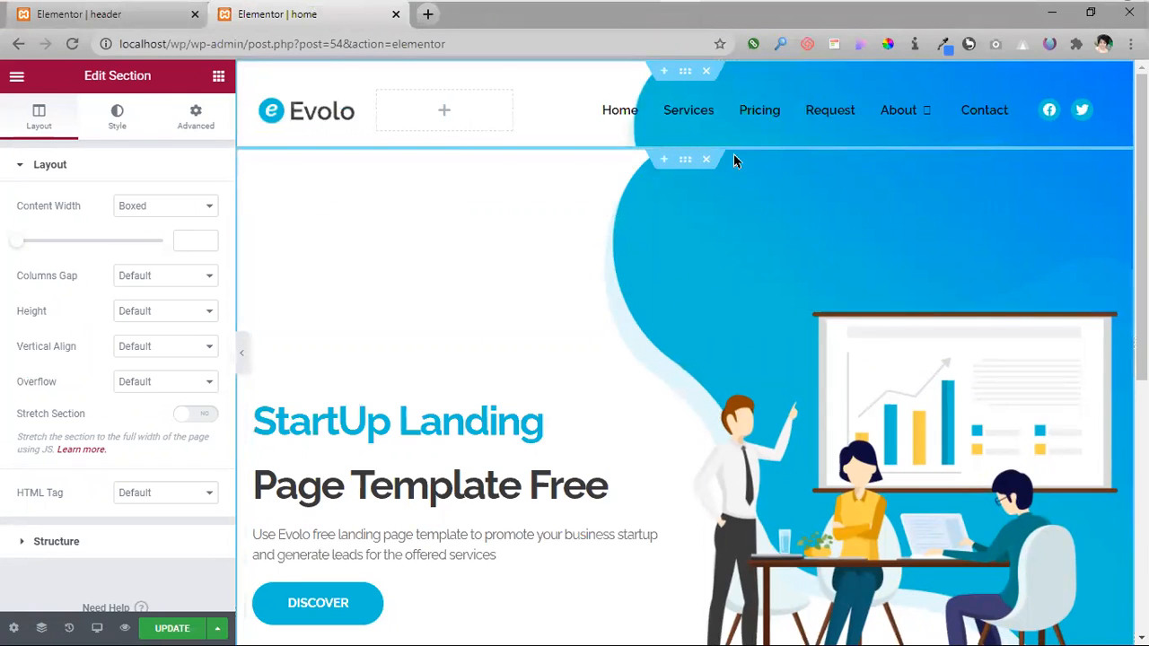
pyautogui.click(1129, 43)
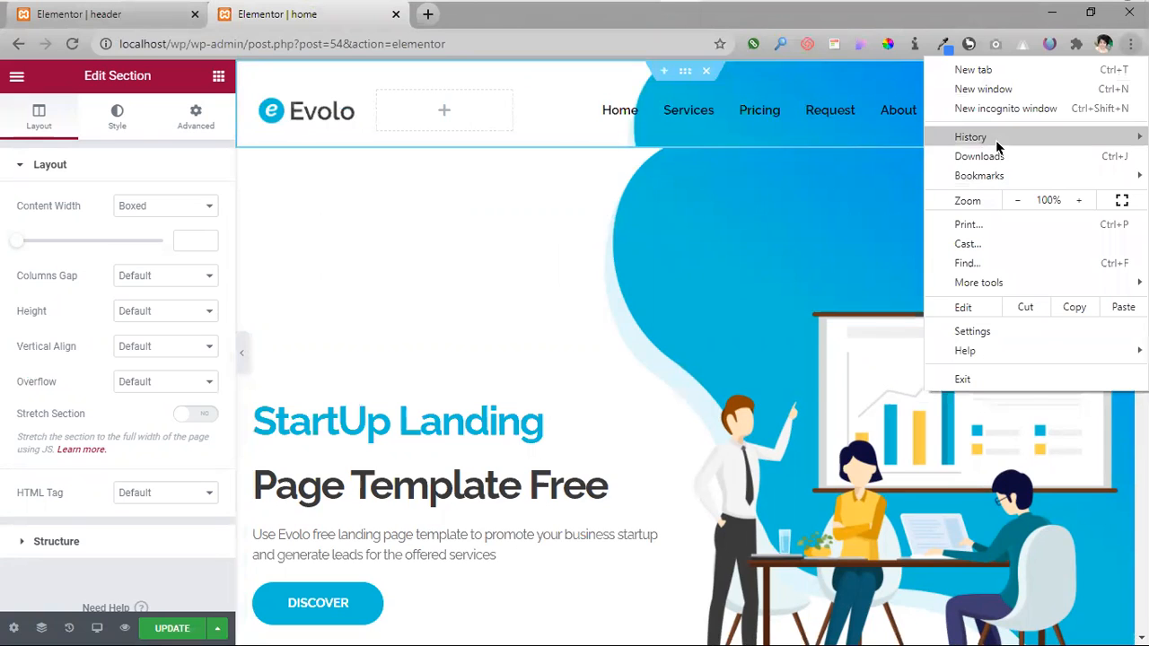
pyautogui.moveTo(969, 136)
pyautogui.click(772, 203)
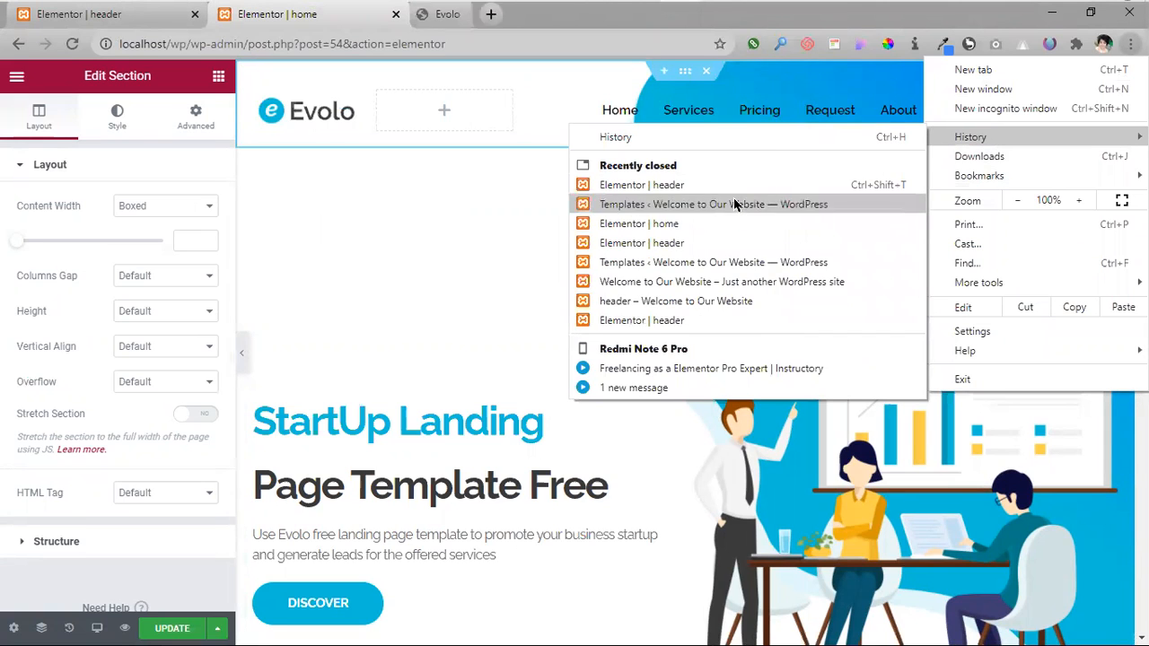
pyautogui.click(334, 16)
pyautogui.moveTo(503, 15); pyautogui.dragTo(57, 15)
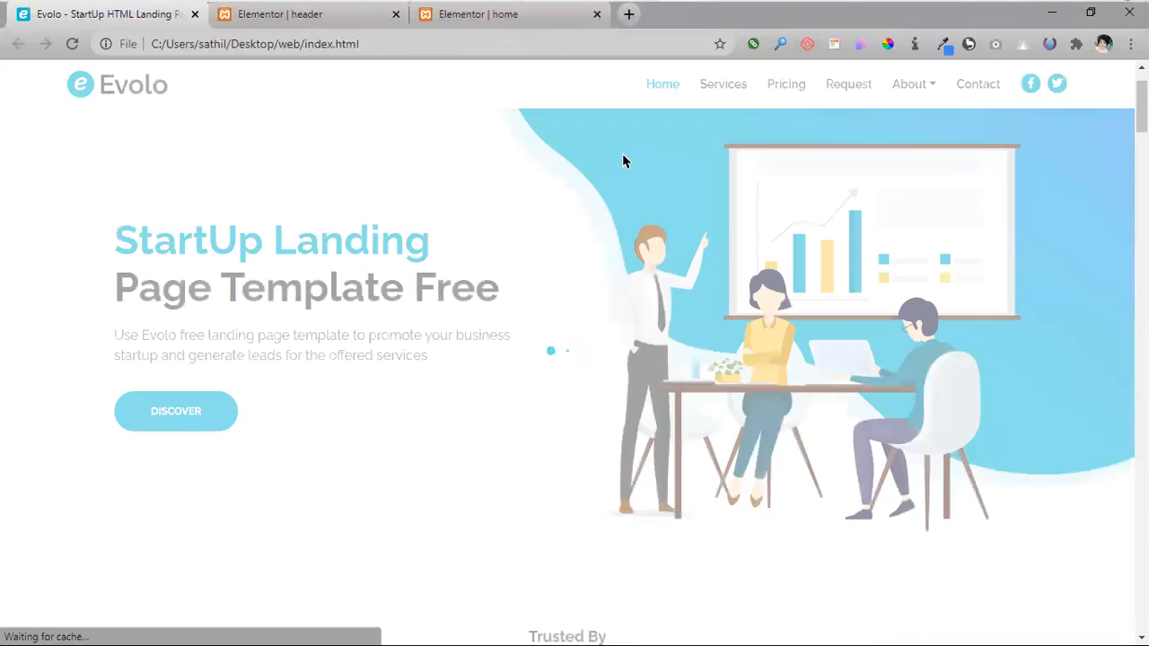
pyautogui.scroll(1, 679, 359)
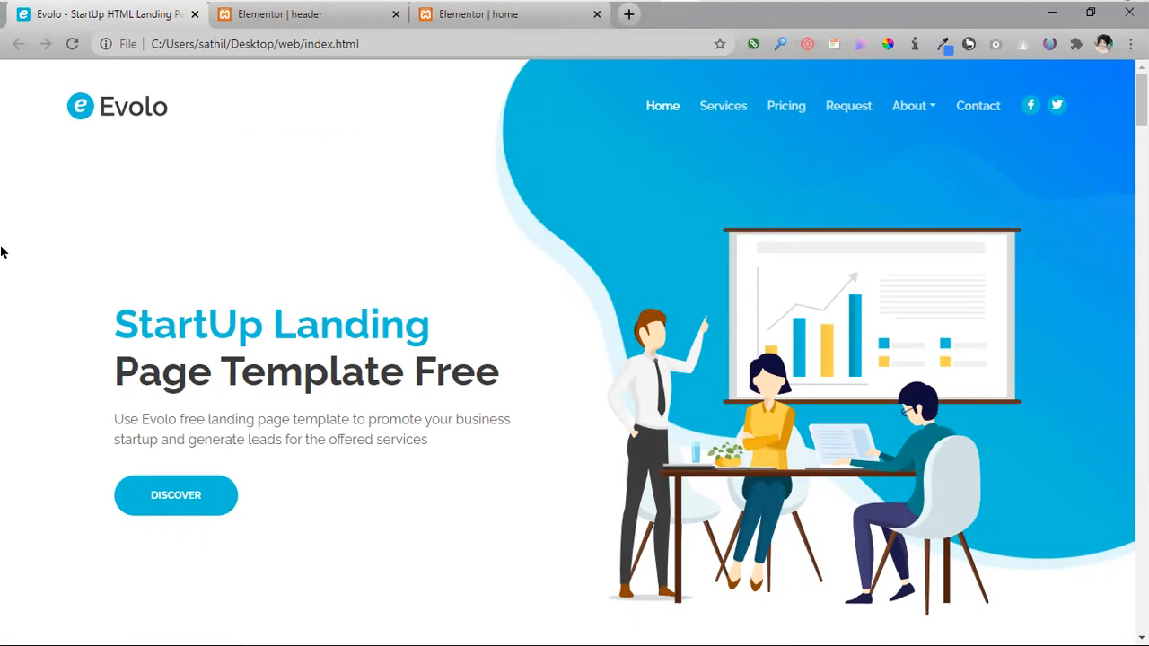
pyautogui.scroll(-5, 792, 371)
pyautogui.scroll(5, 808, 341)
pyautogui.scroll(-2, 1079, 356)
pyautogui.scroll(2, 988, 323)
# - Review the header template and the home page at full width to check how the header and hero backgrounds line up
pyautogui.click(294, 15)
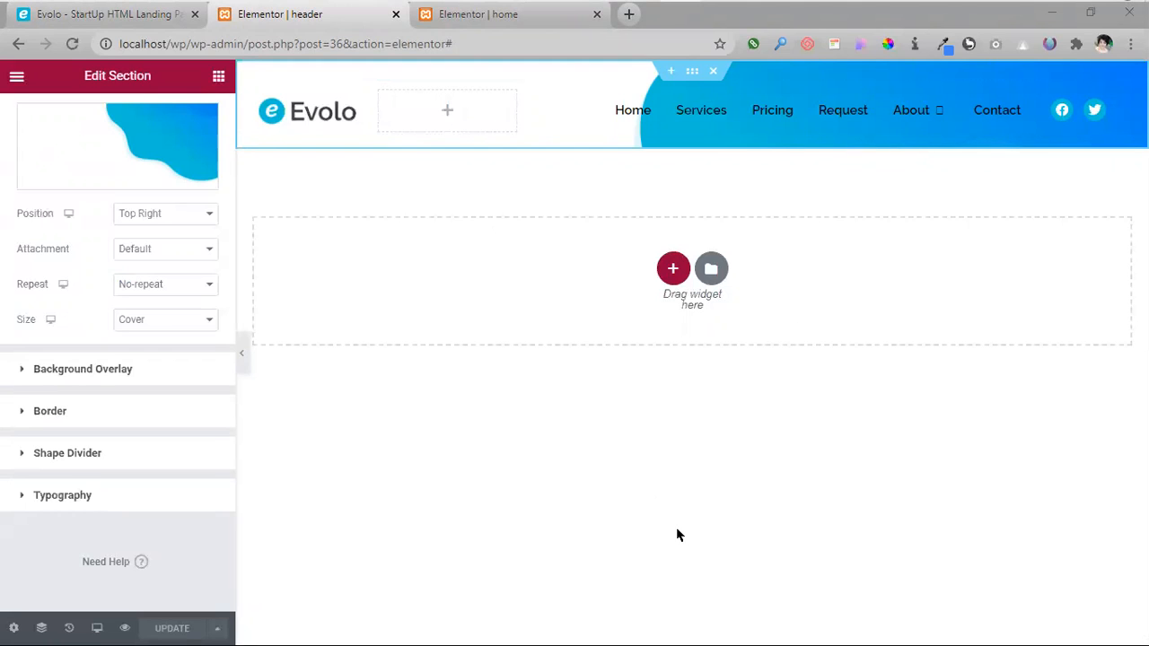
pyautogui.click(452, 21)
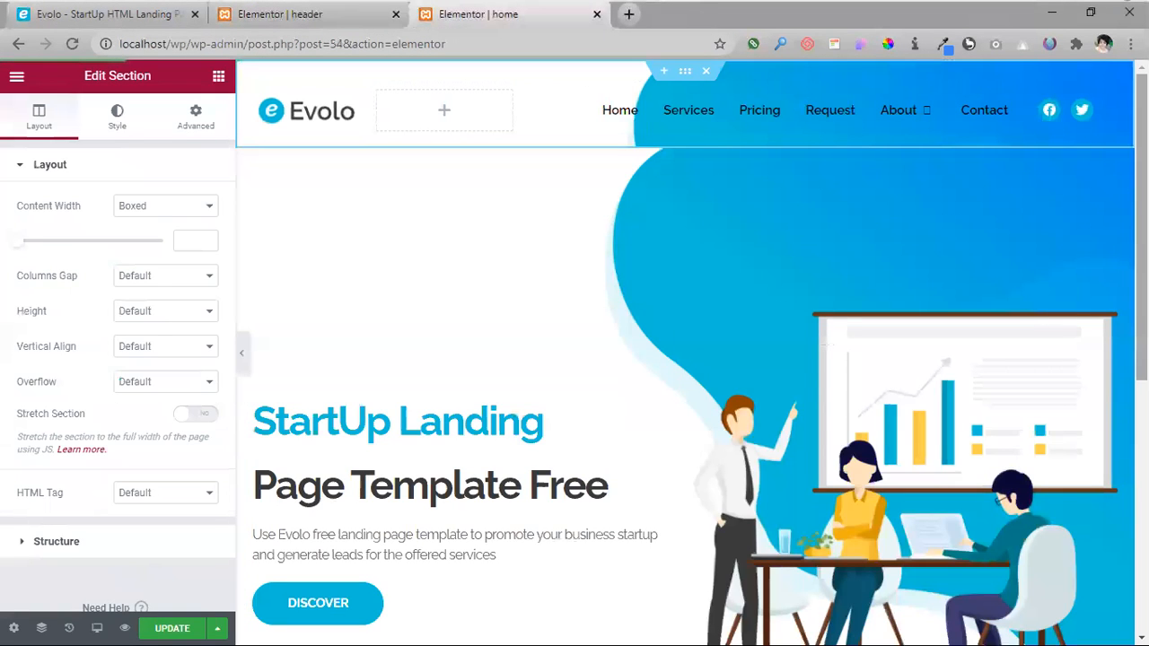
pyautogui.click(240, 355)
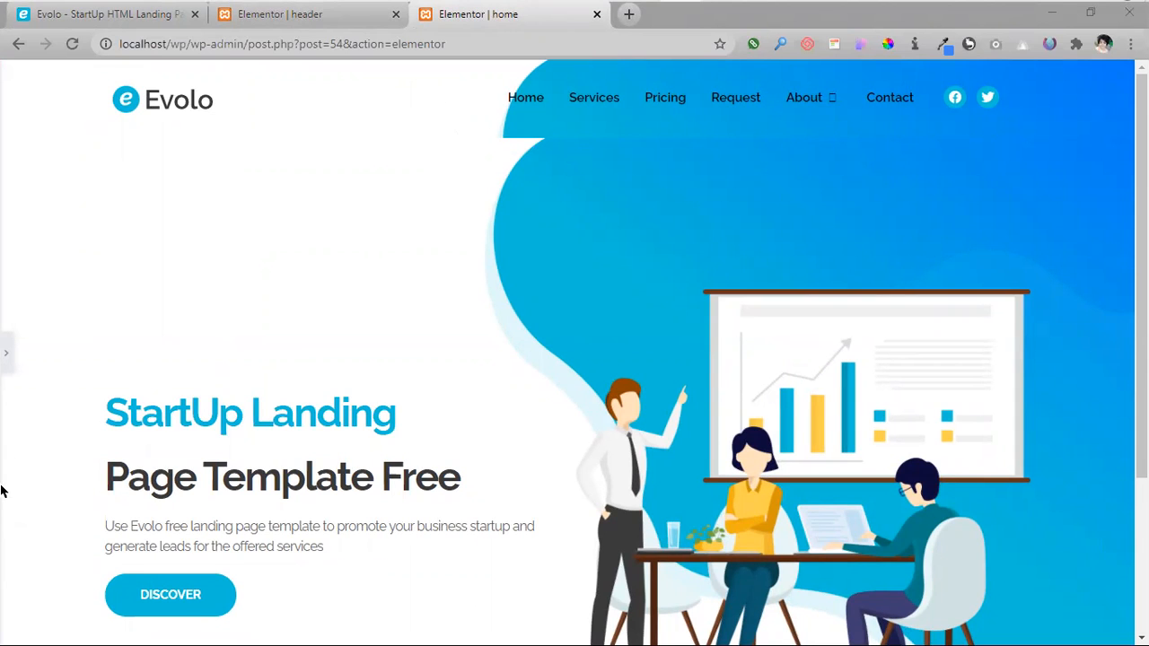
pyautogui.click(6, 353)
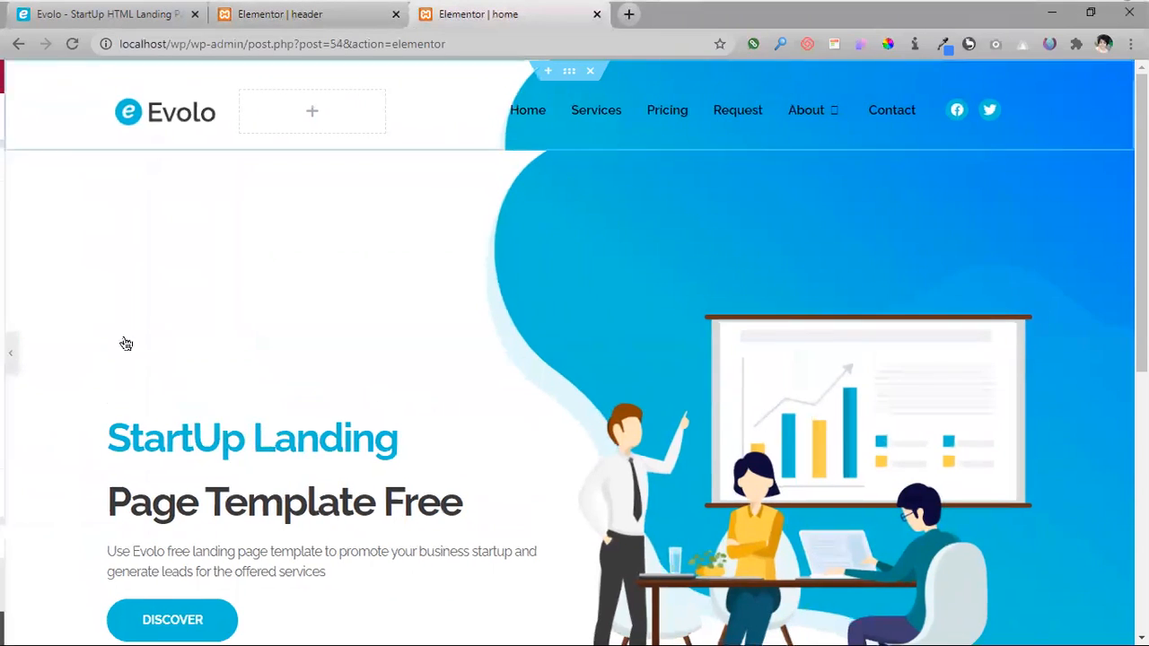
# - Remove the background image from the header template's section and update the template
pyautogui.click(312, 20)
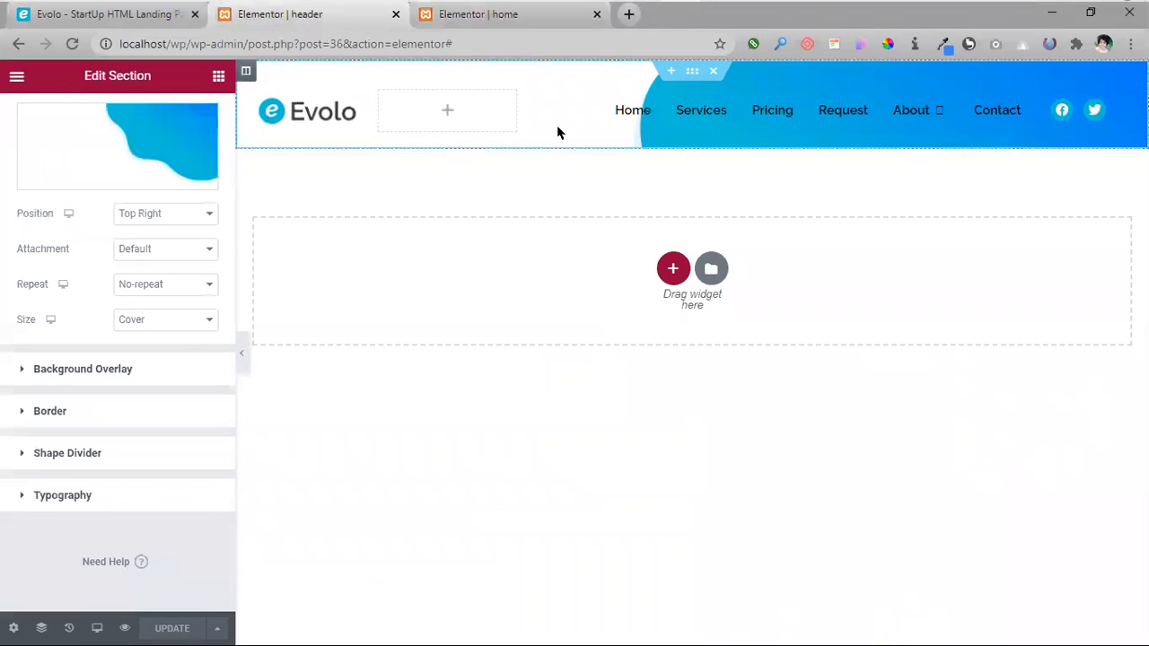
pyautogui.click(142, 191)
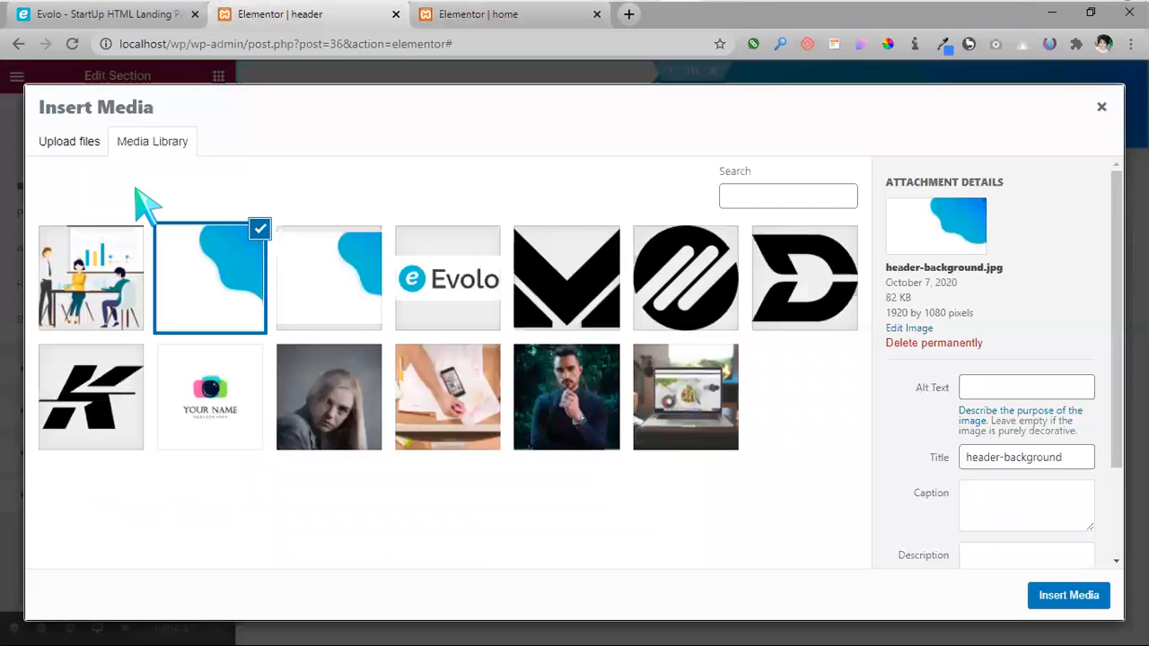
pyautogui.click(1097, 111)
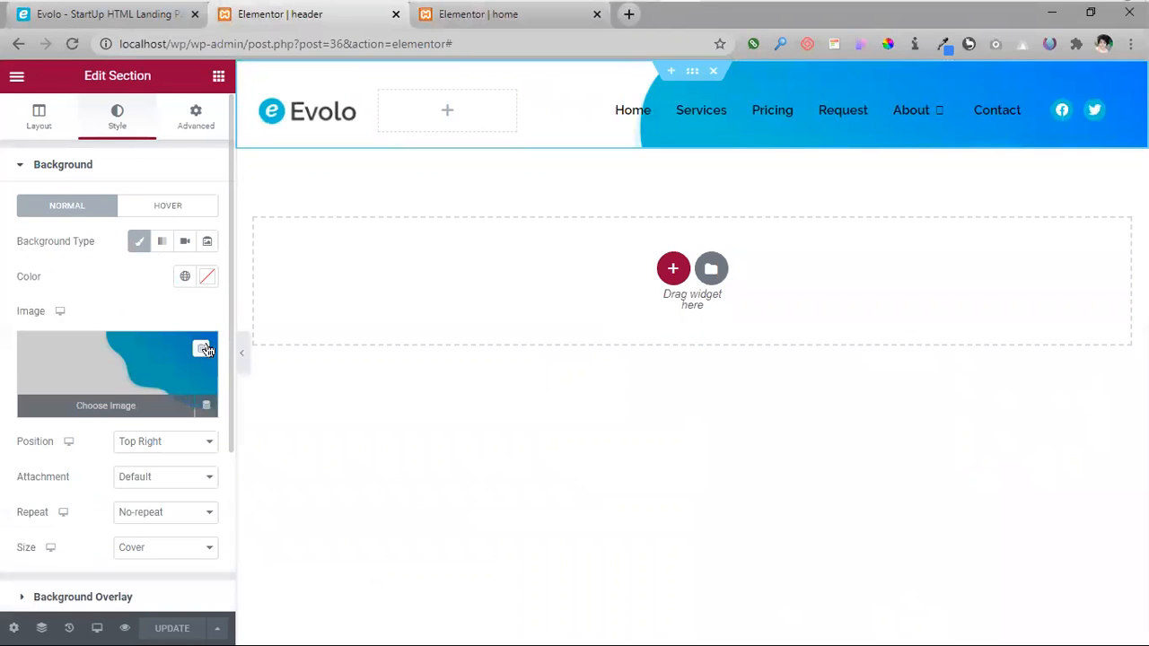
pyautogui.click(203, 350)
pyautogui.click(179, 627)
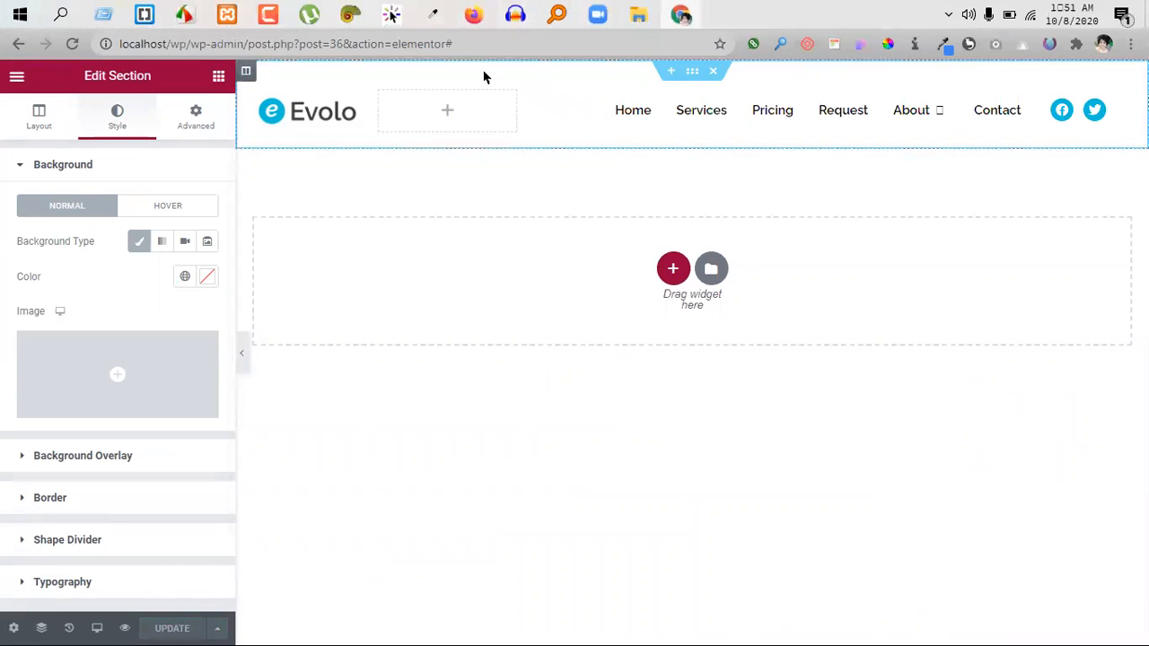
# - Sample the blue behind the home page header's social icons with Quick HTML Color Picker and copy its code #007cf8
pyautogui.click(503, 15)
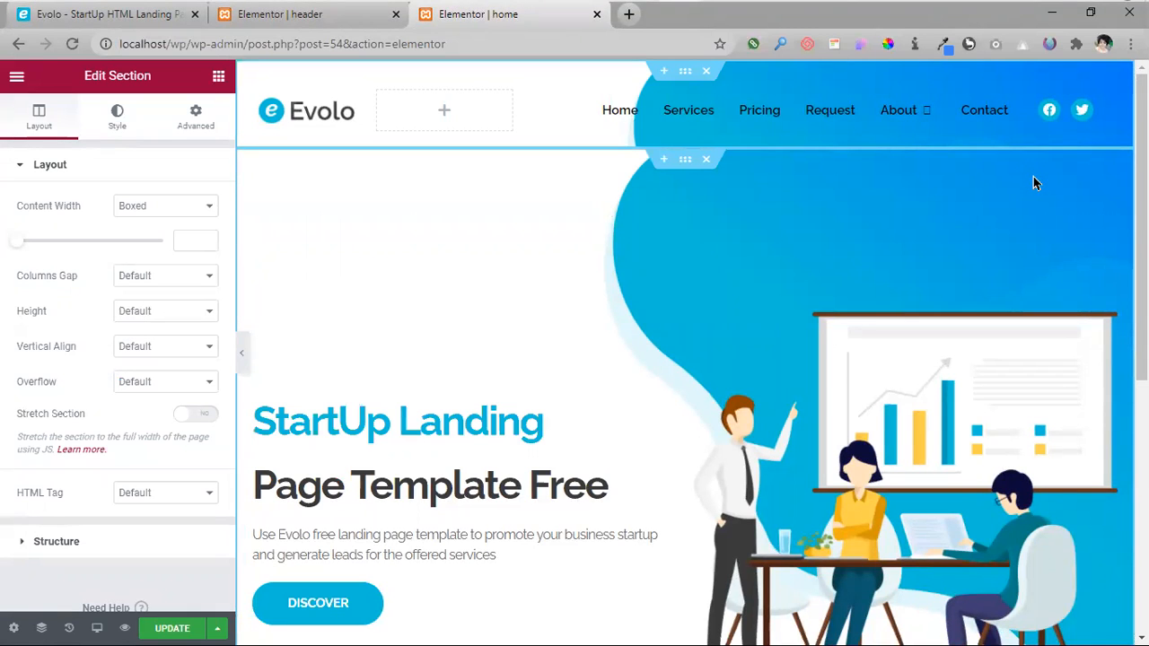
pyautogui.moveTo(339, 7)
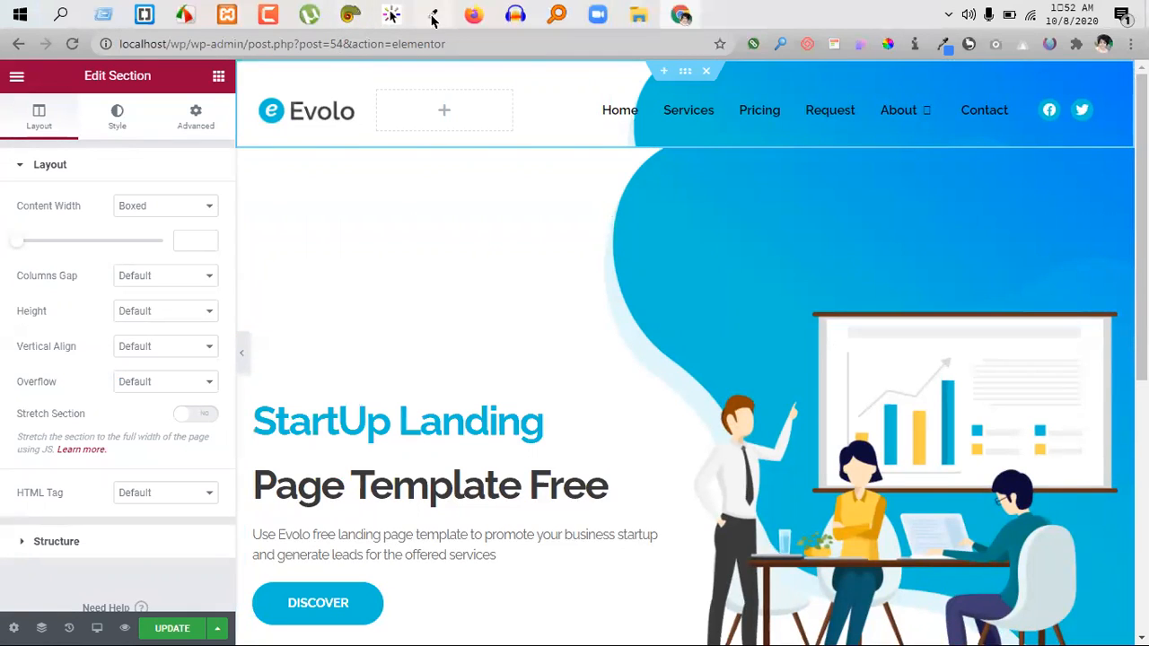
pyautogui.click(432, 15)
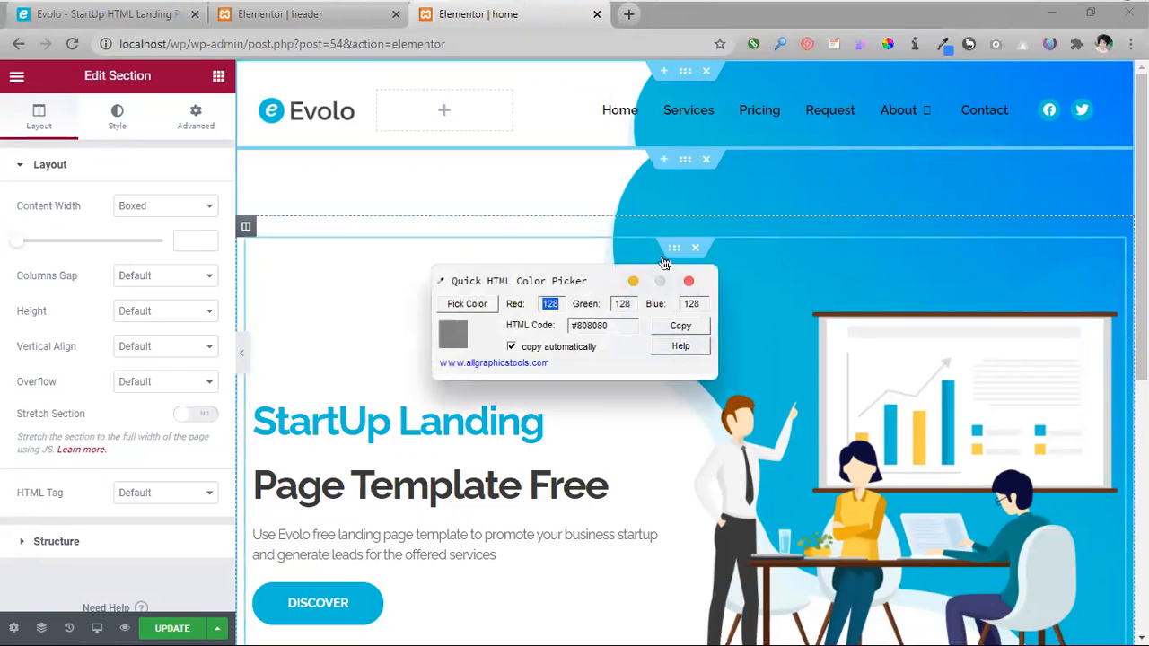
pyautogui.click(468, 303)
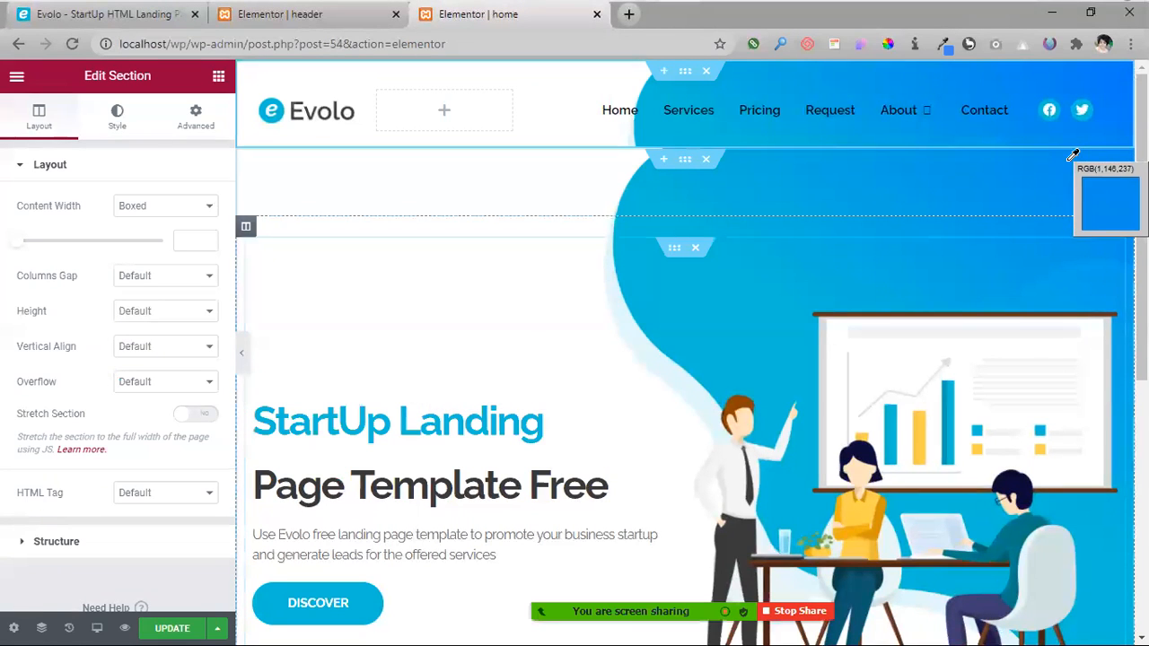
pyautogui.click(1060, 124)
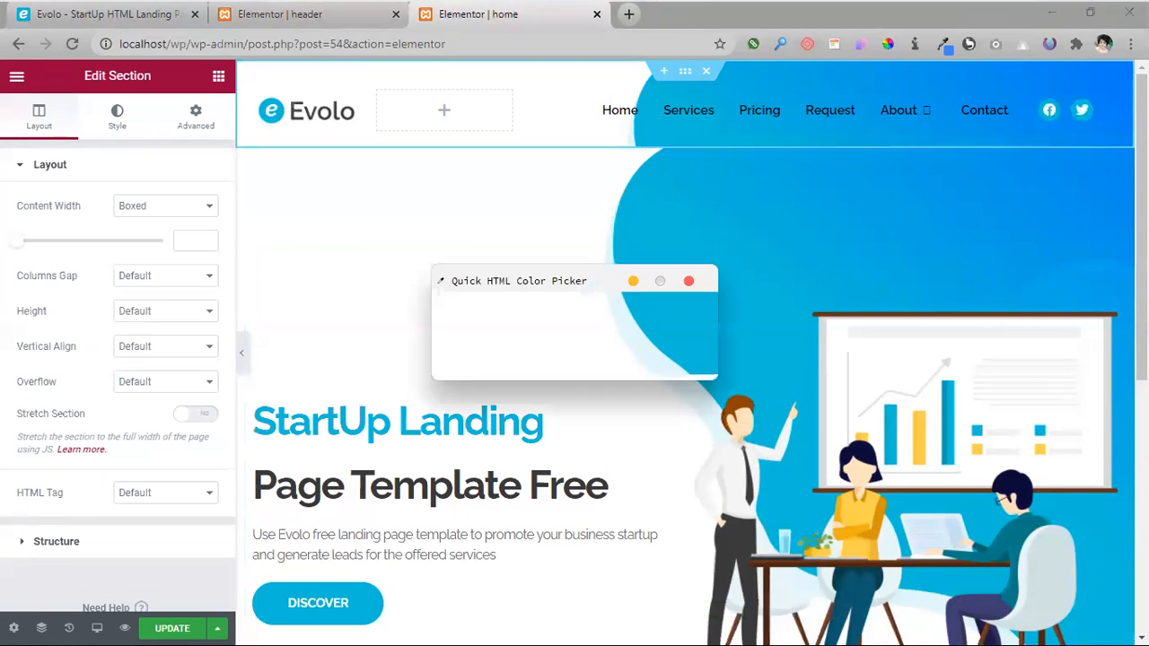
pyautogui.moveTo(587, 325); pyautogui.dragTo(544, 332)
pyautogui.hotkey('ctrl', 'c')
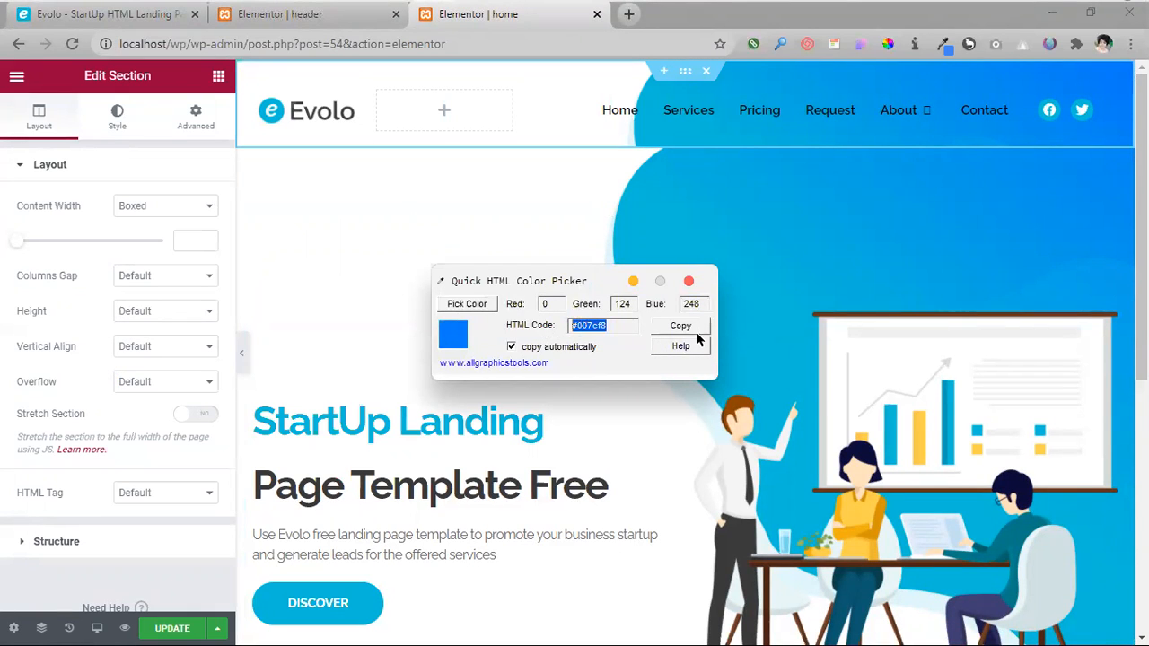
pyautogui.click(689, 282)
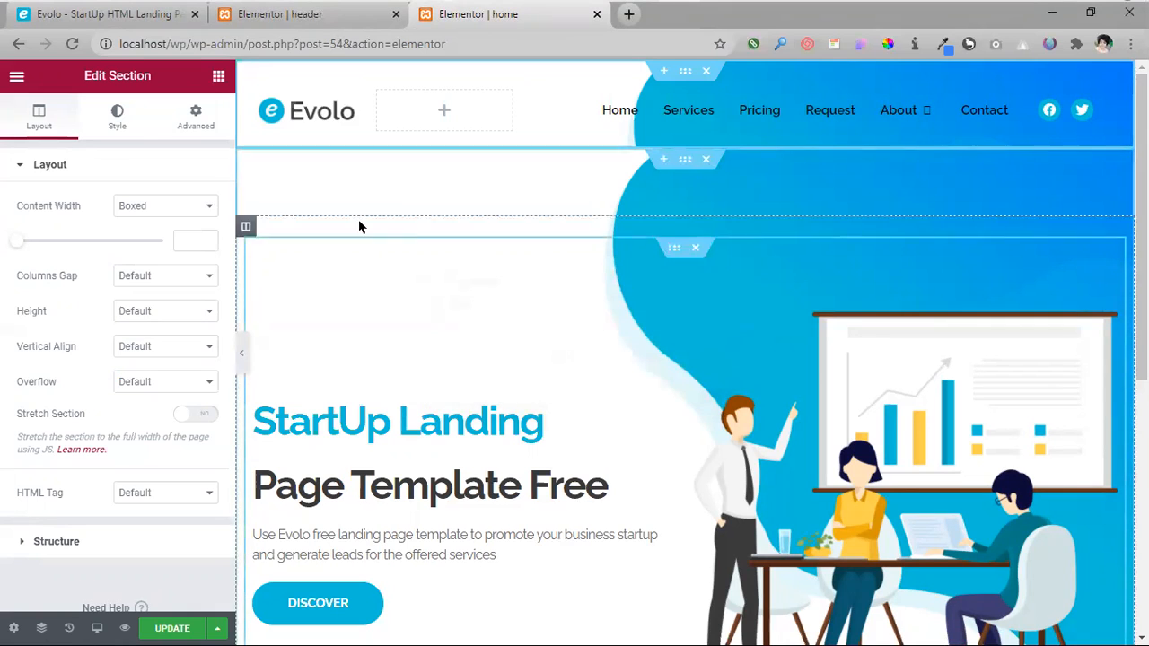
# - Set the background color of the header template's section to the copied #007cf8
pyautogui.click(352, 18)
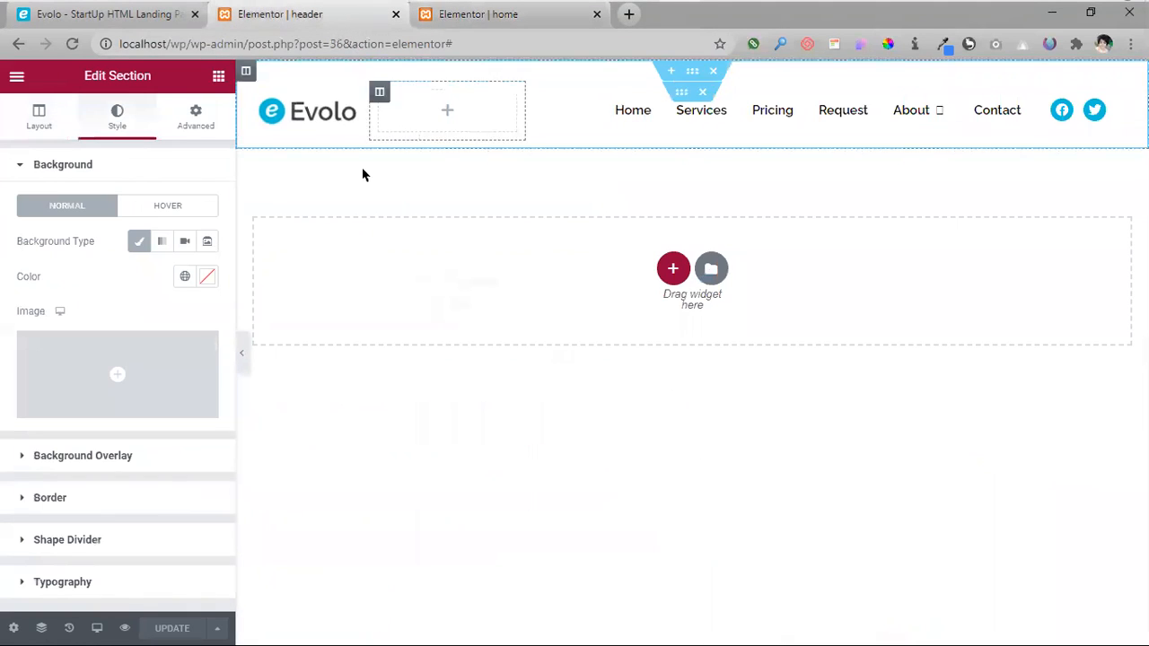
pyautogui.click(208, 282)
pyautogui.click(171, 535)
pyautogui.moveTo(171, 535); pyautogui.dragTo(99, 540)
pyautogui.hotkey('ctrl', 'v')
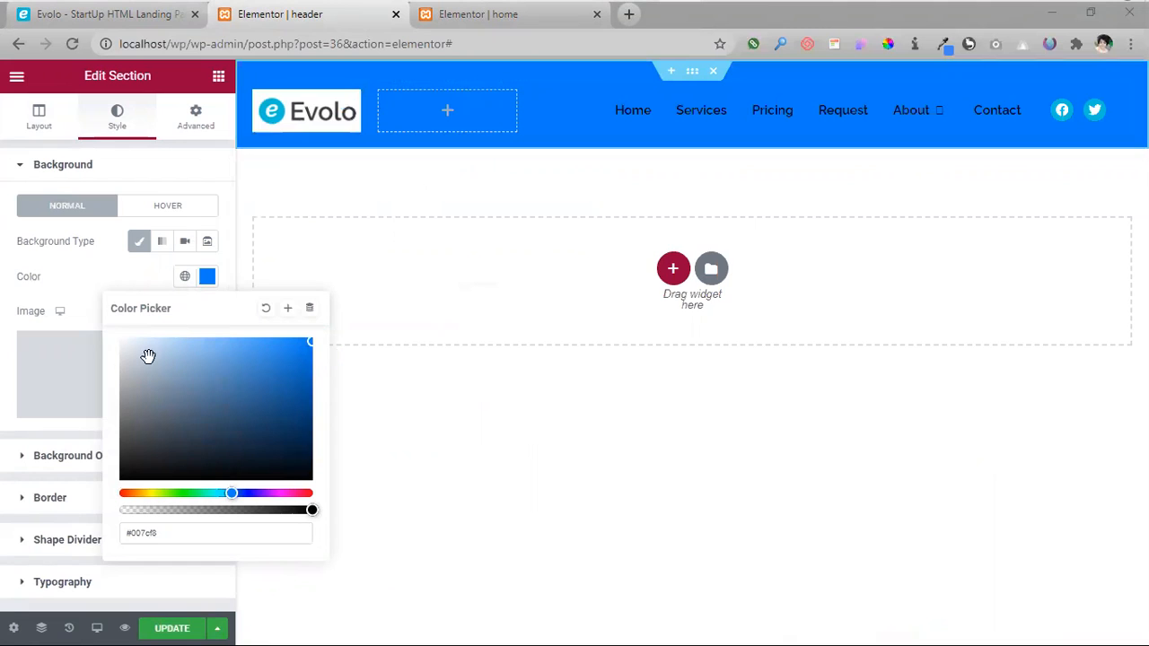
pyautogui.click(44, 139)
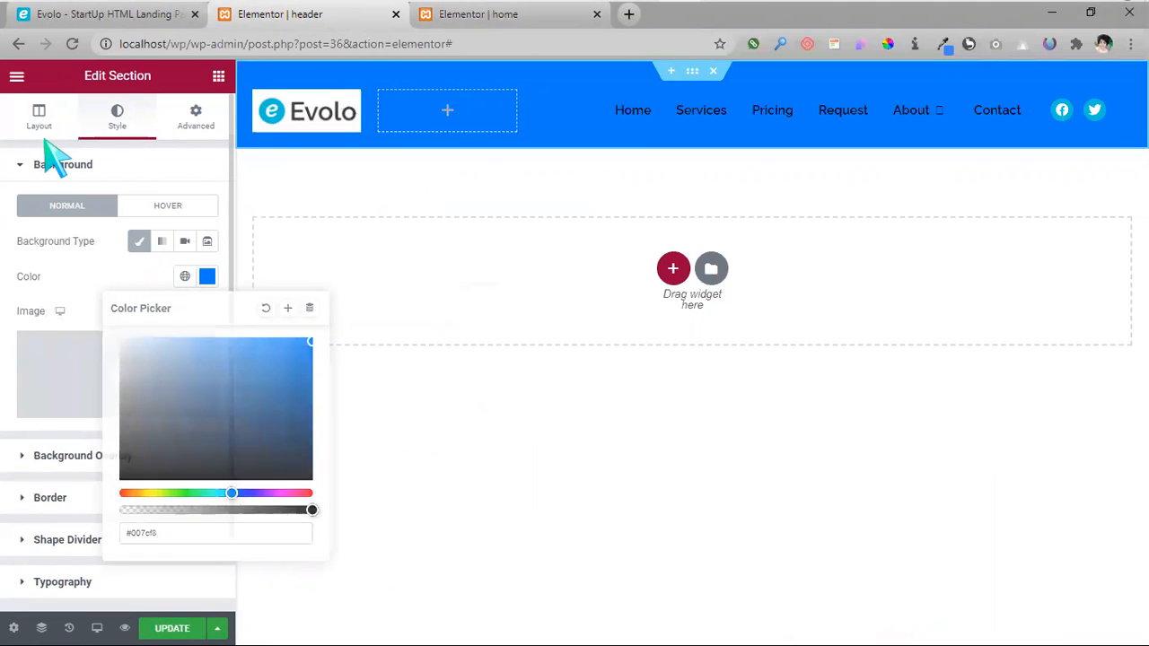
pyautogui.click(38, 119)
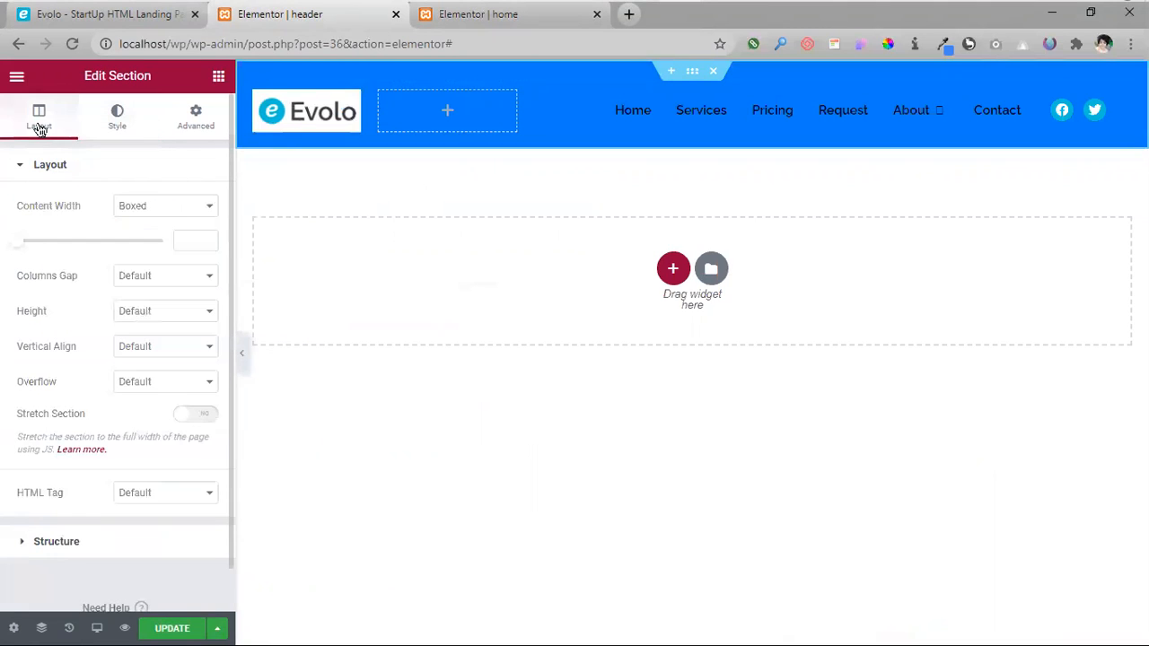
pyautogui.click(117, 117)
# - Replace the header's Evolo logo with the black K logo from the media library and set its width to 40%
pyautogui.click(322, 113)
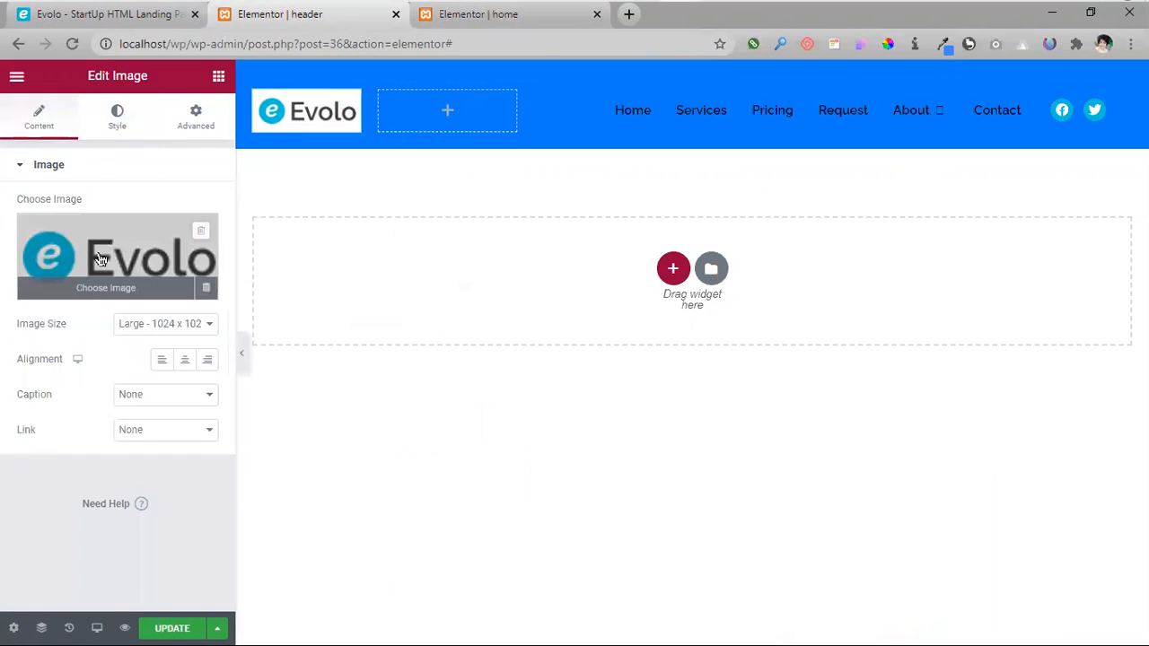
pyautogui.click(101, 266)
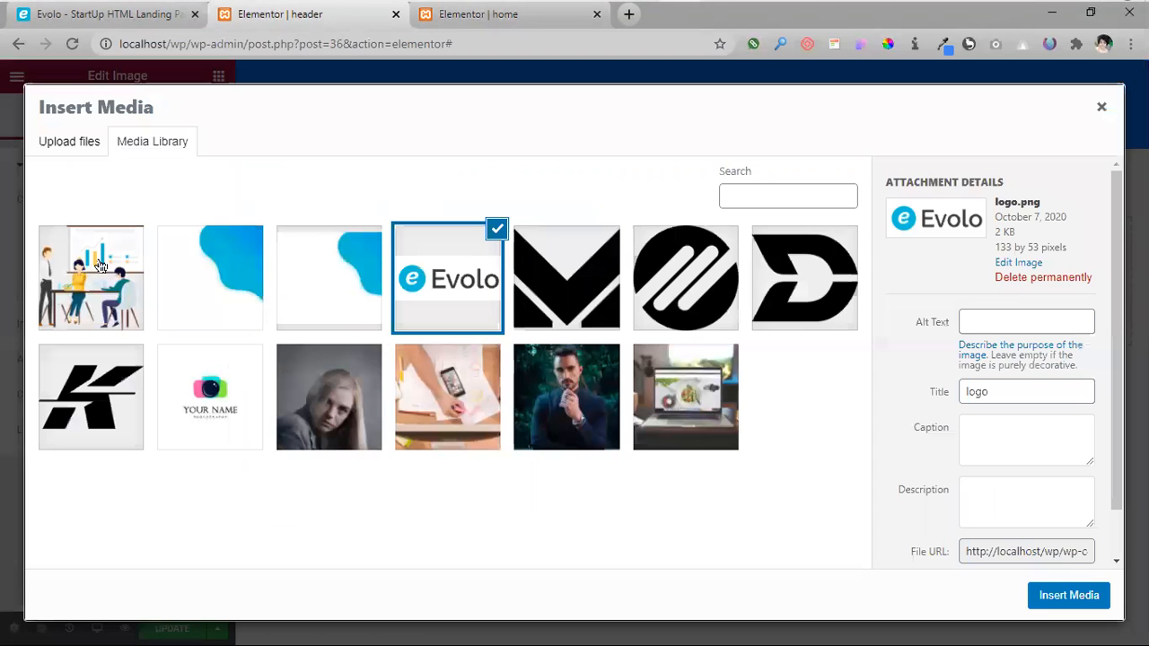
pyautogui.click(578, 305)
pyautogui.click(90, 421)
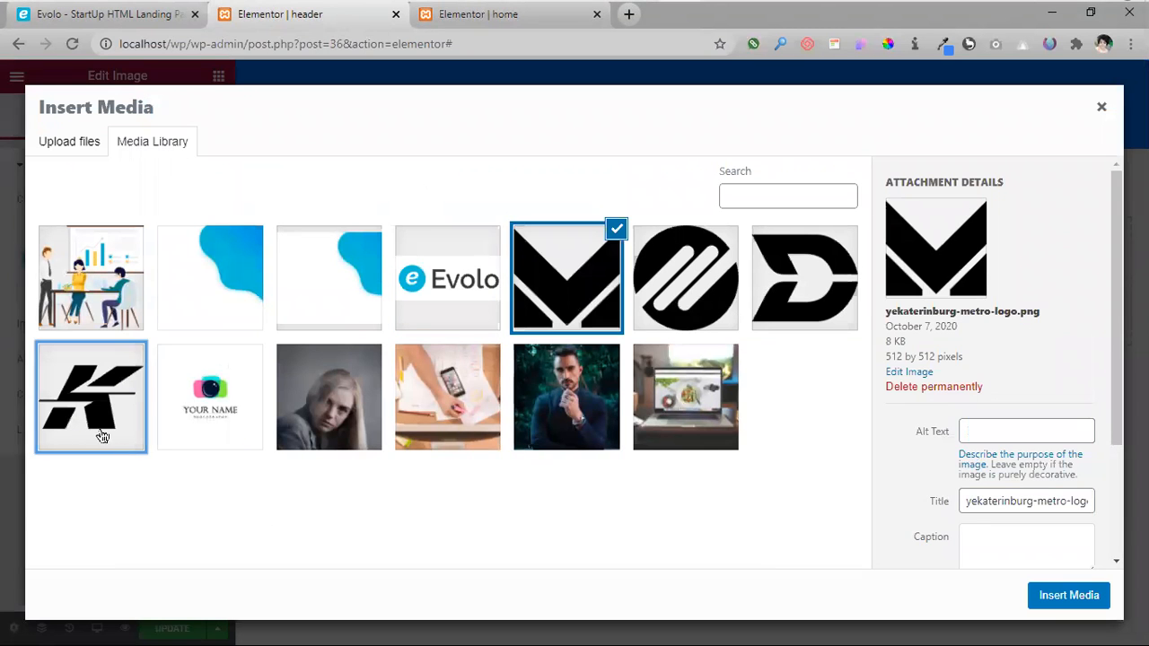
pyautogui.click(1068, 596)
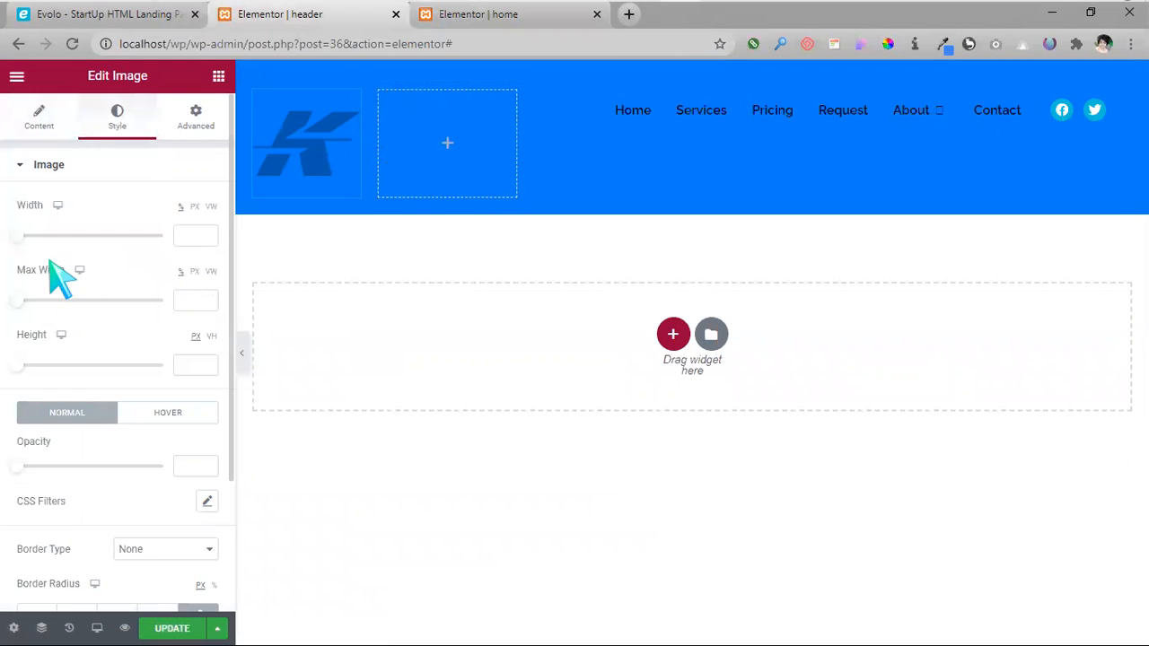
pyautogui.moveTo(27, 243); pyautogui.dragTo(81, 248)
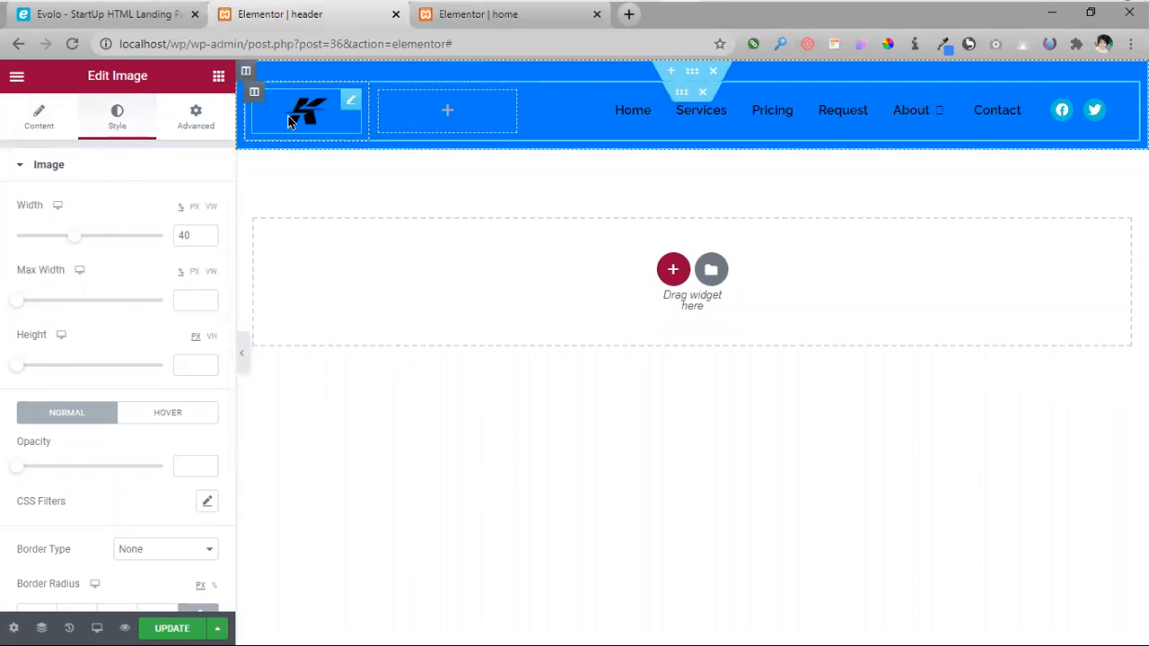
# - Lighten the header section's background color to #4A9AEA
pyautogui.click(686, 79)
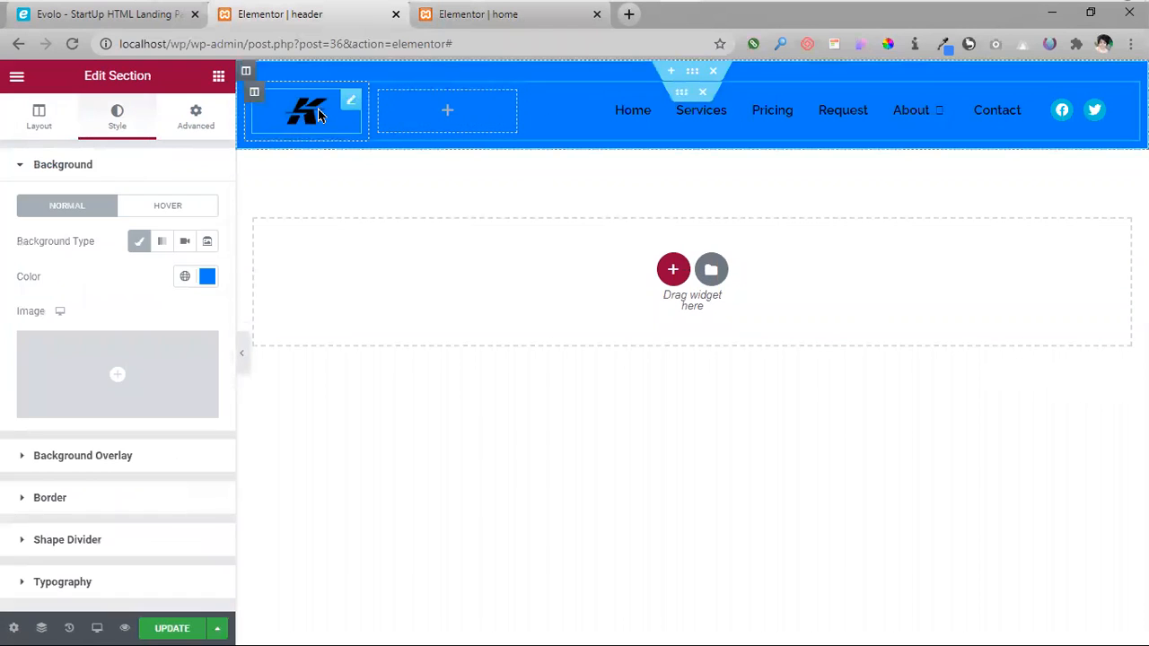
pyautogui.click(209, 280)
pyautogui.moveTo(255, 350); pyautogui.dragTo(306, 341)
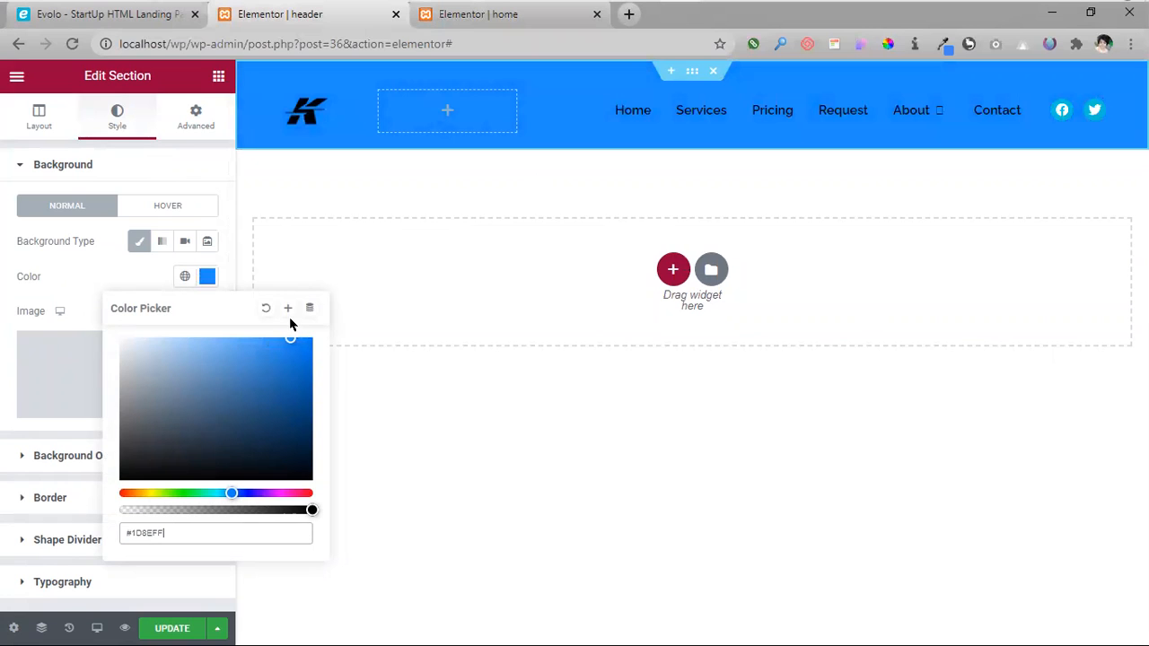
pyautogui.click(306, 349)
pyautogui.moveTo(306, 349); pyautogui.dragTo(252, 350)
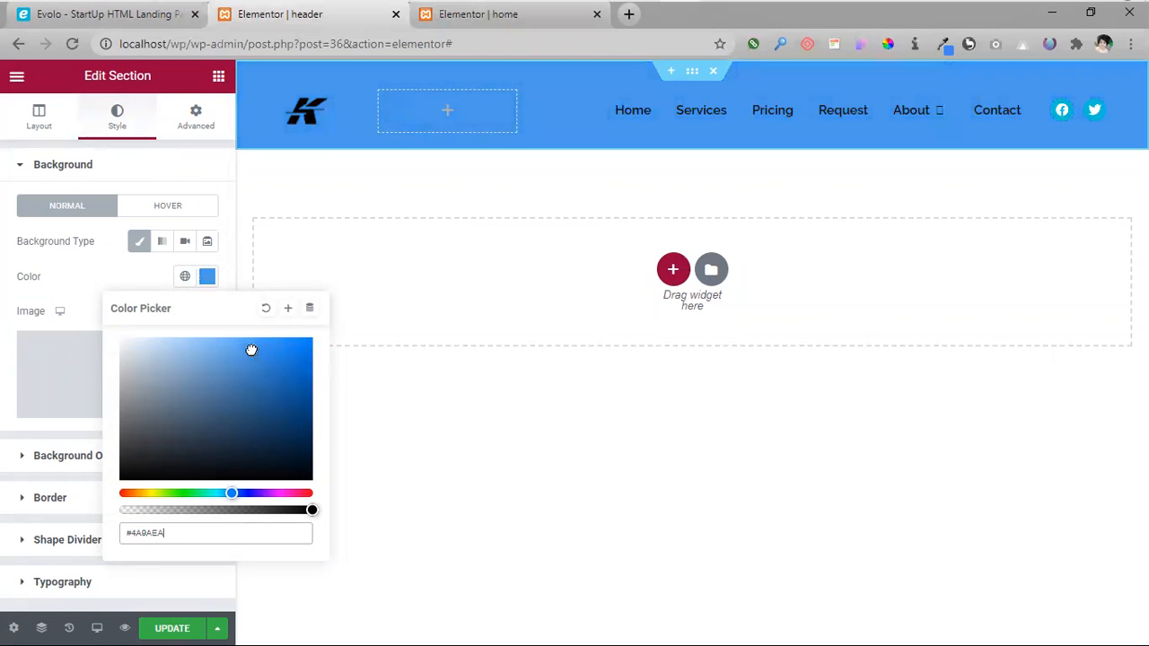
# - Set the normal item text color of the header's nav menu to #FFFFFF and update the template
pyautogui.click(460, 18)
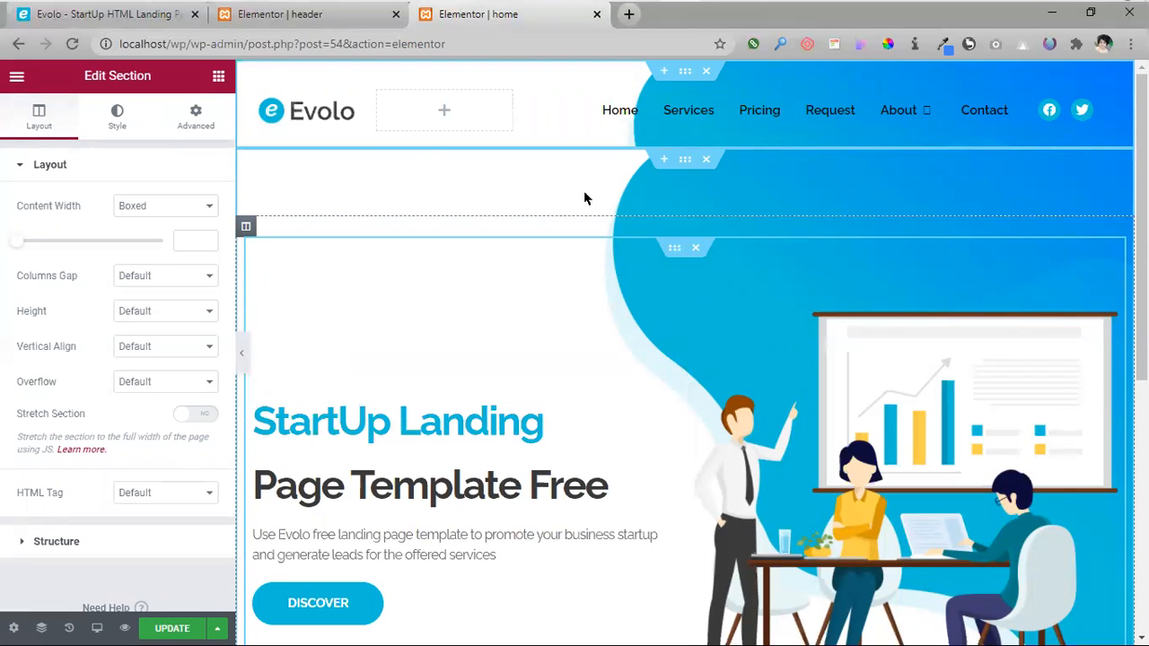
pyautogui.click(350, 14)
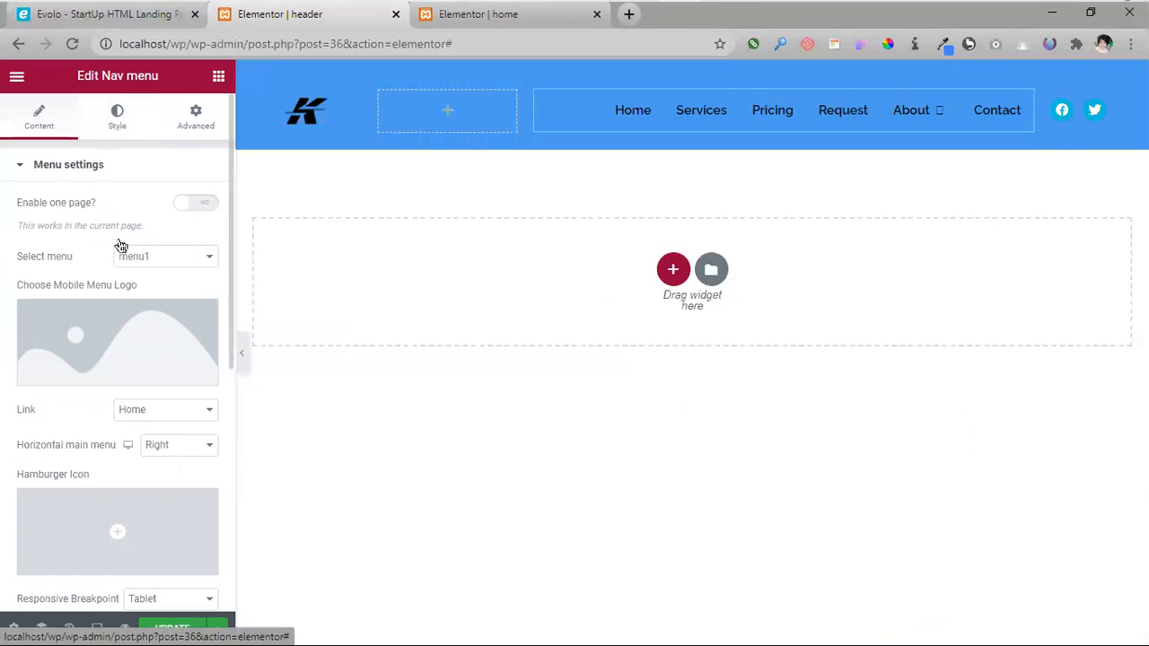
pyautogui.click(112, 117)
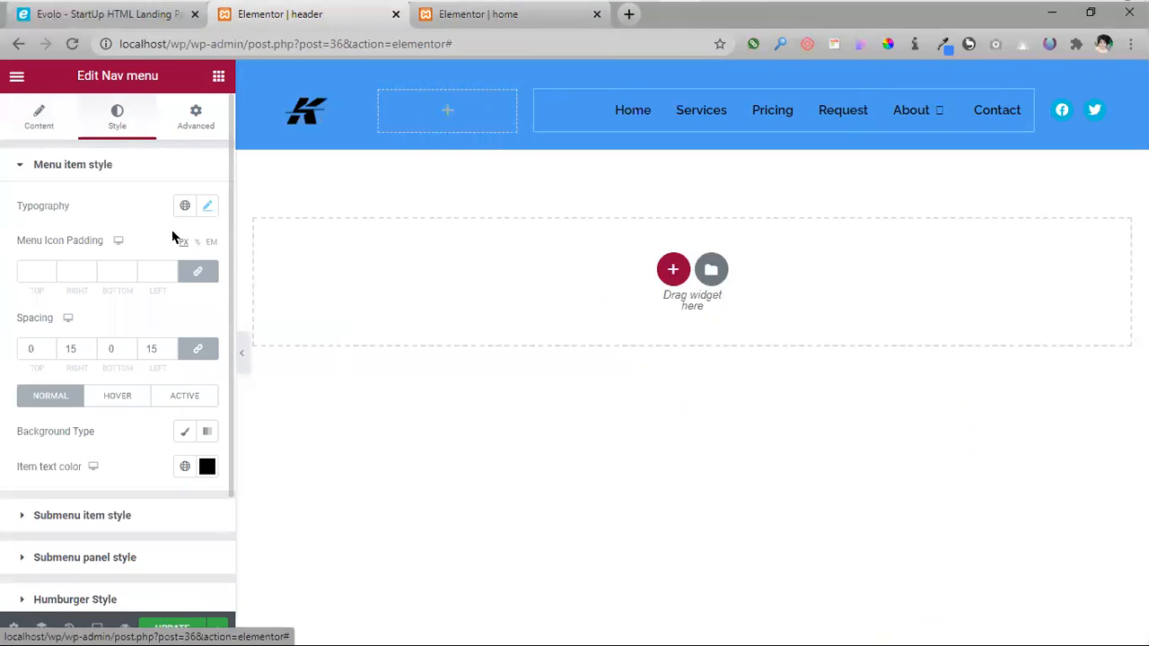
pyautogui.scroll(-2, 191, 265)
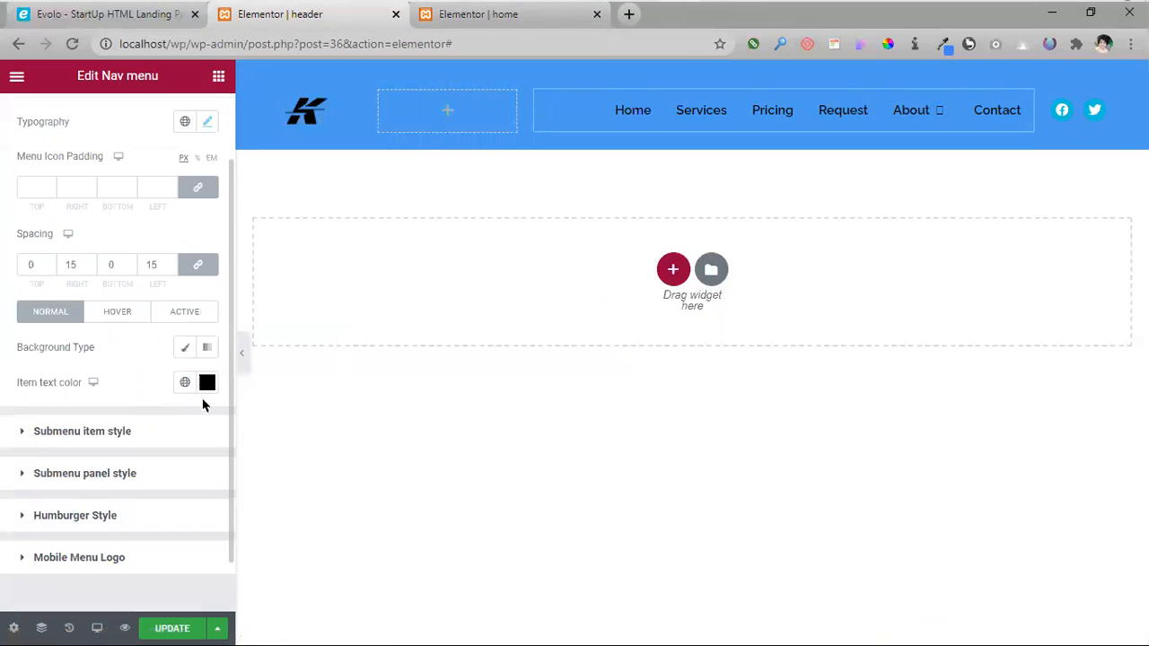
pyautogui.click(208, 384)
pyautogui.write('#FFFFFF')
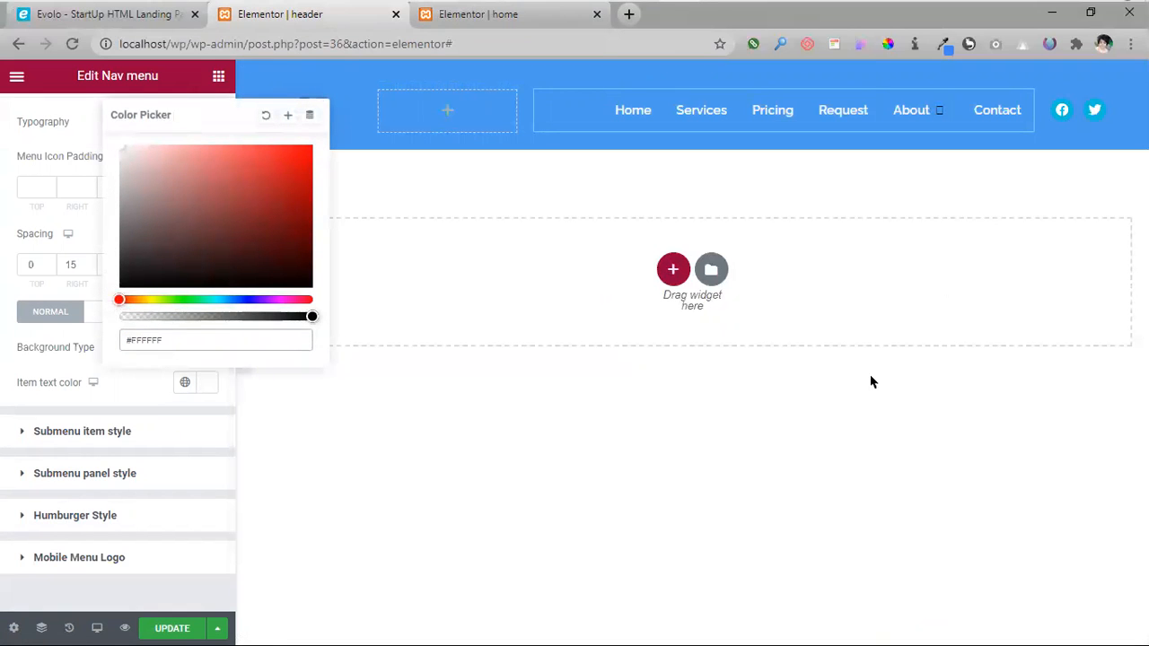
pyautogui.click(171, 627)
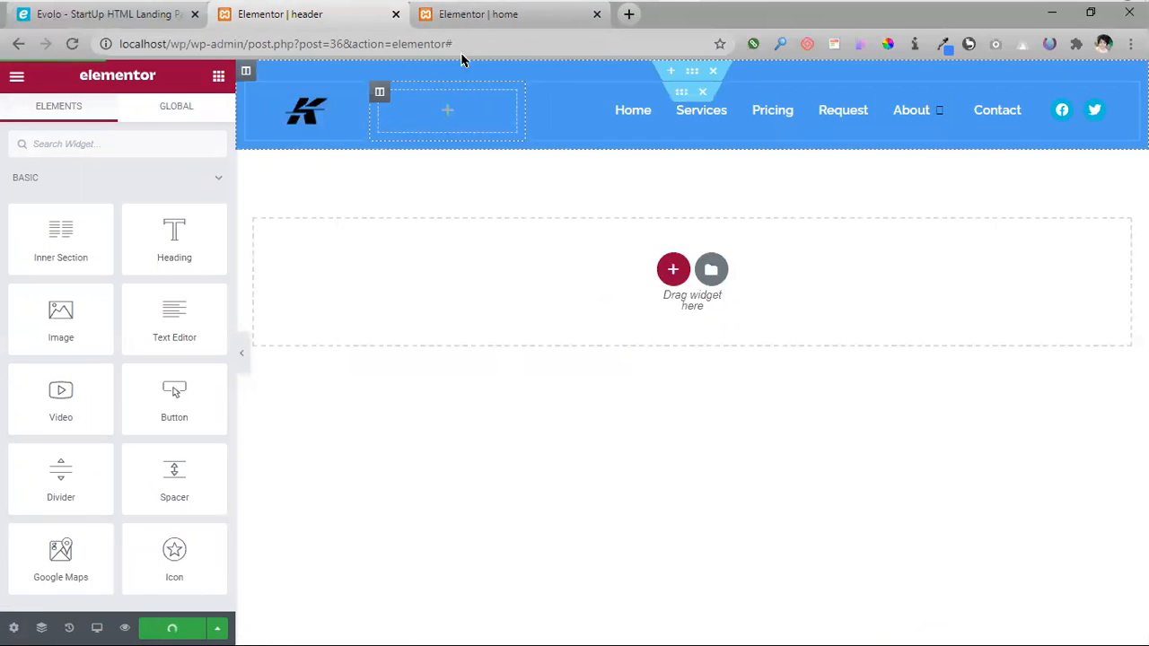
# - Delete the old header section from the home page and save the updated header template to the library as header1
pyautogui.click(487, 13)
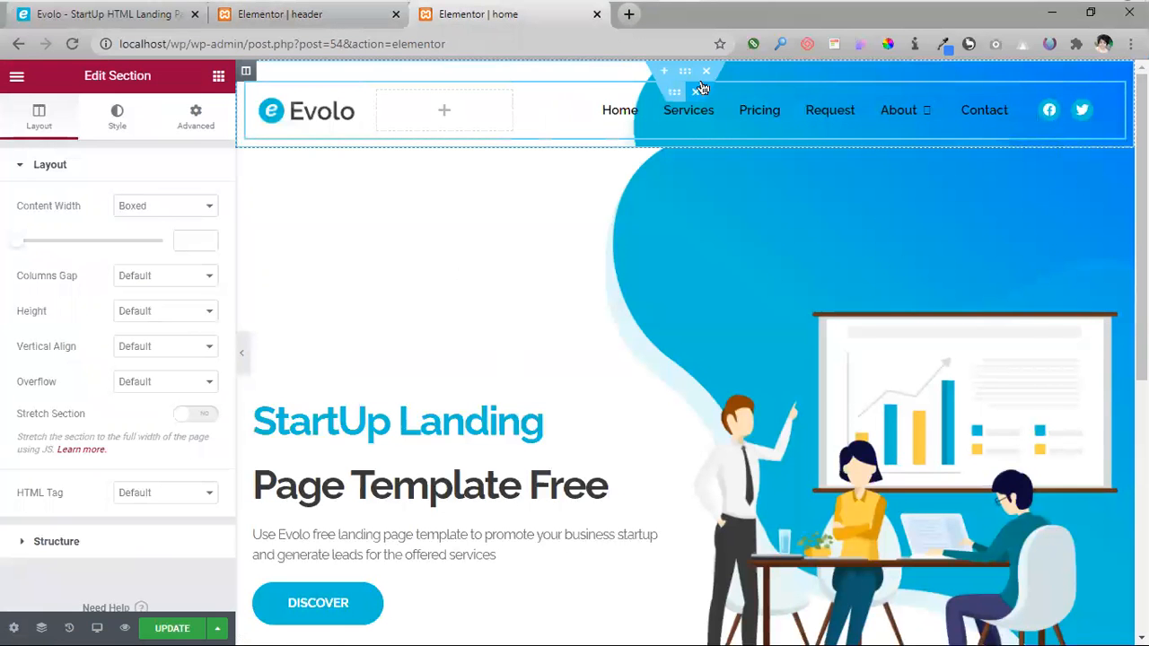
pyautogui.click(302, 18)
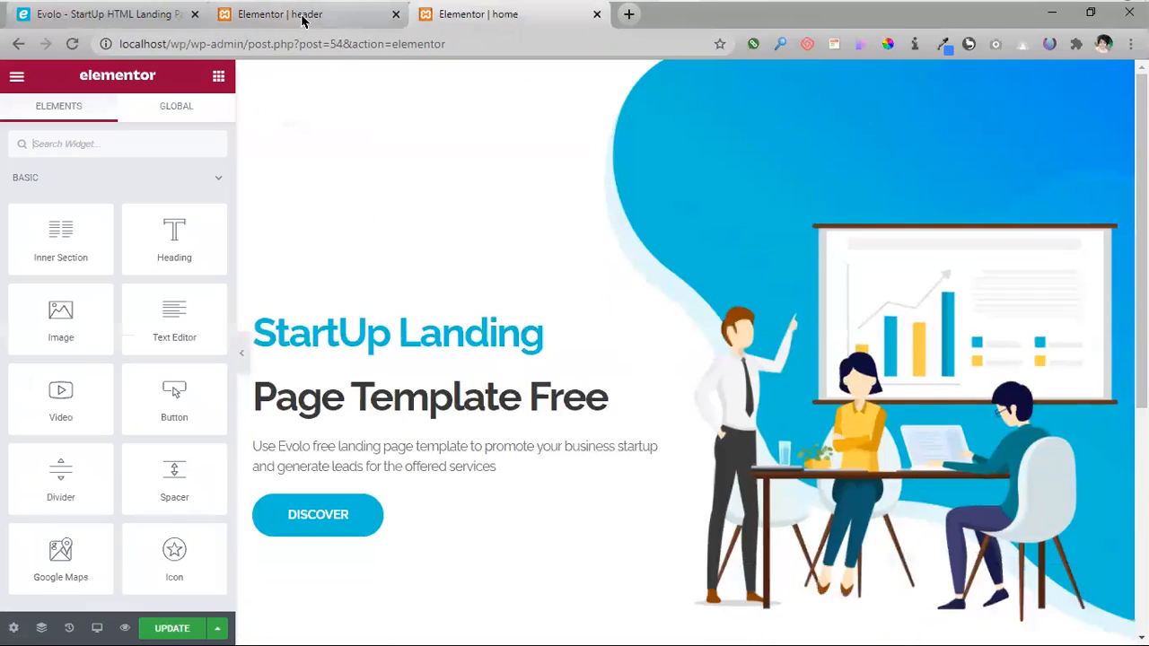
pyautogui.click(212, 627)
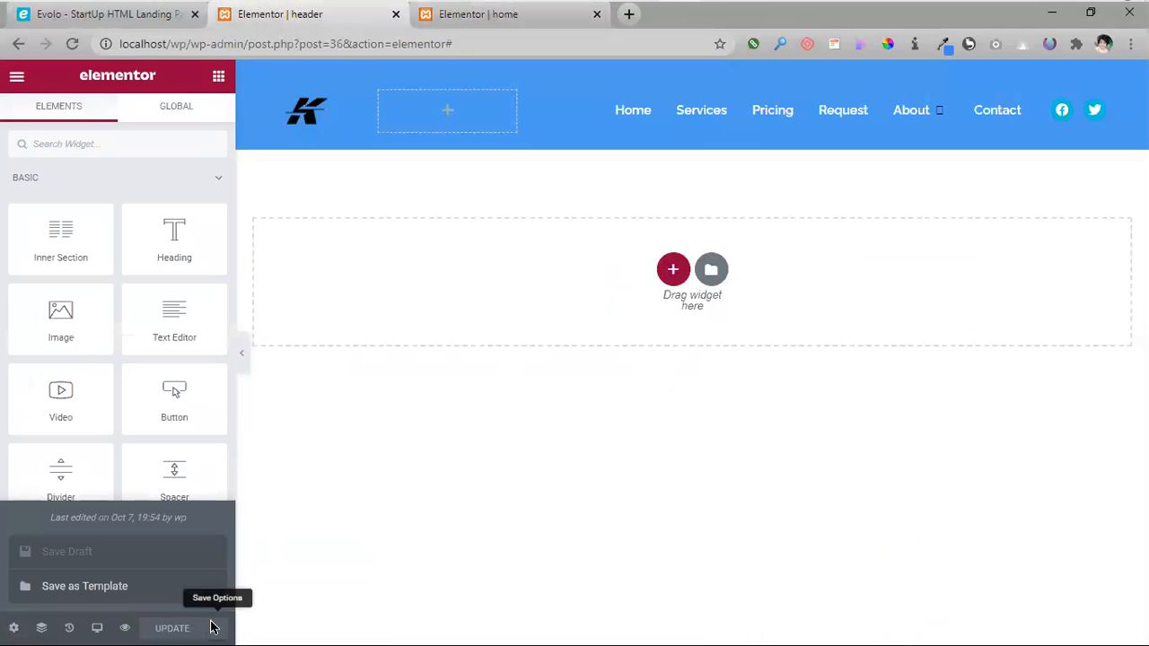
pyautogui.click(89, 586)
pyautogui.click(342, 389)
pyautogui.click(375, 435)
pyautogui.write('1')
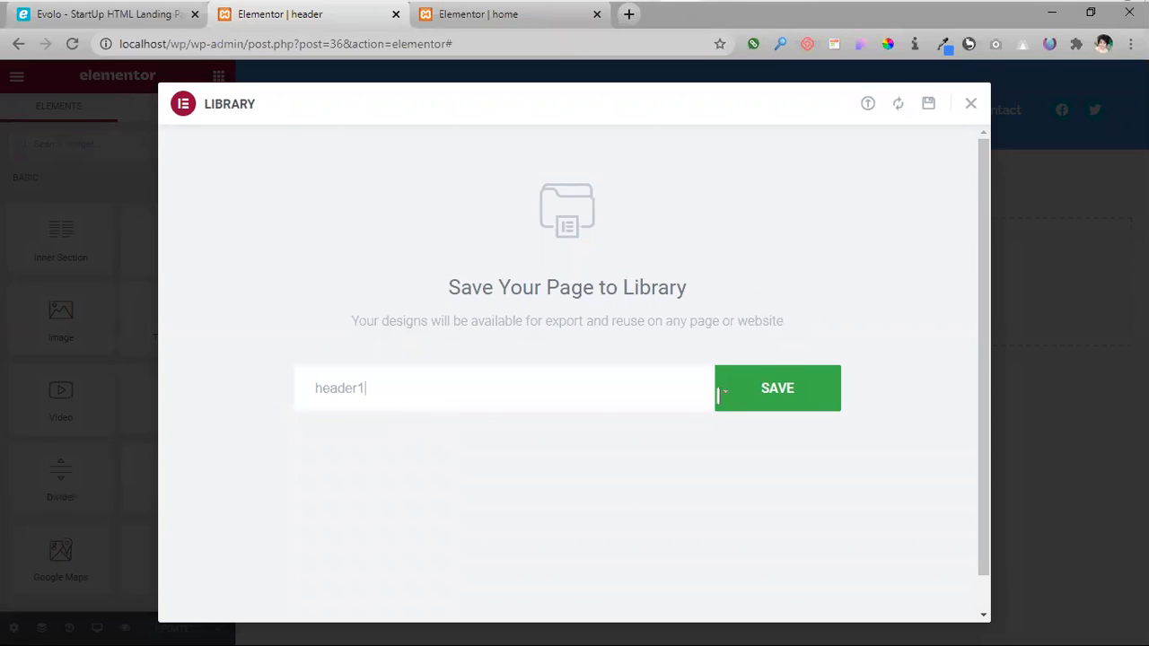
pyautogui.click(749, 392)
pyautogui.click(485, 18)
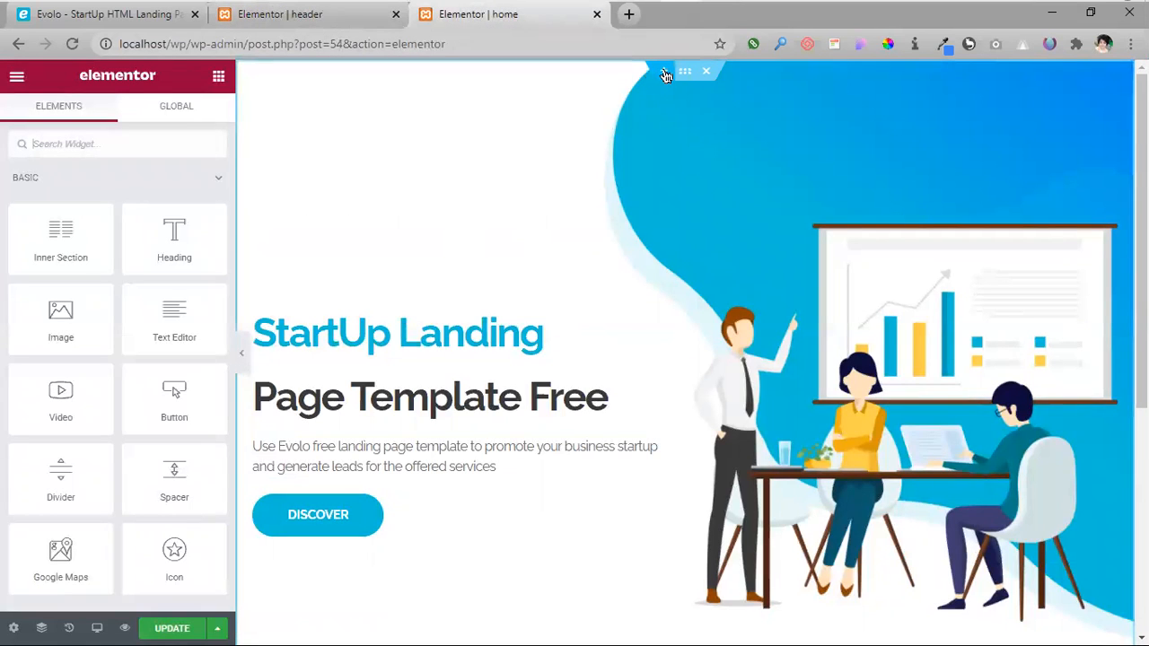
pyautogui.click(665, 72)
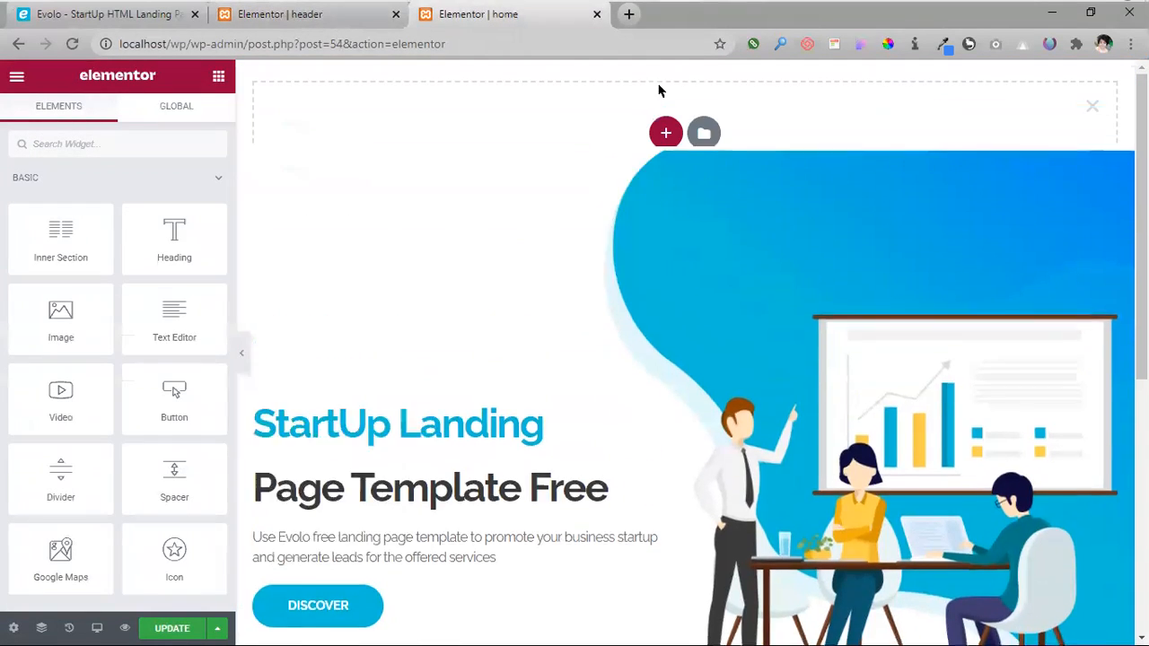
pyautogui.click(703, 139)
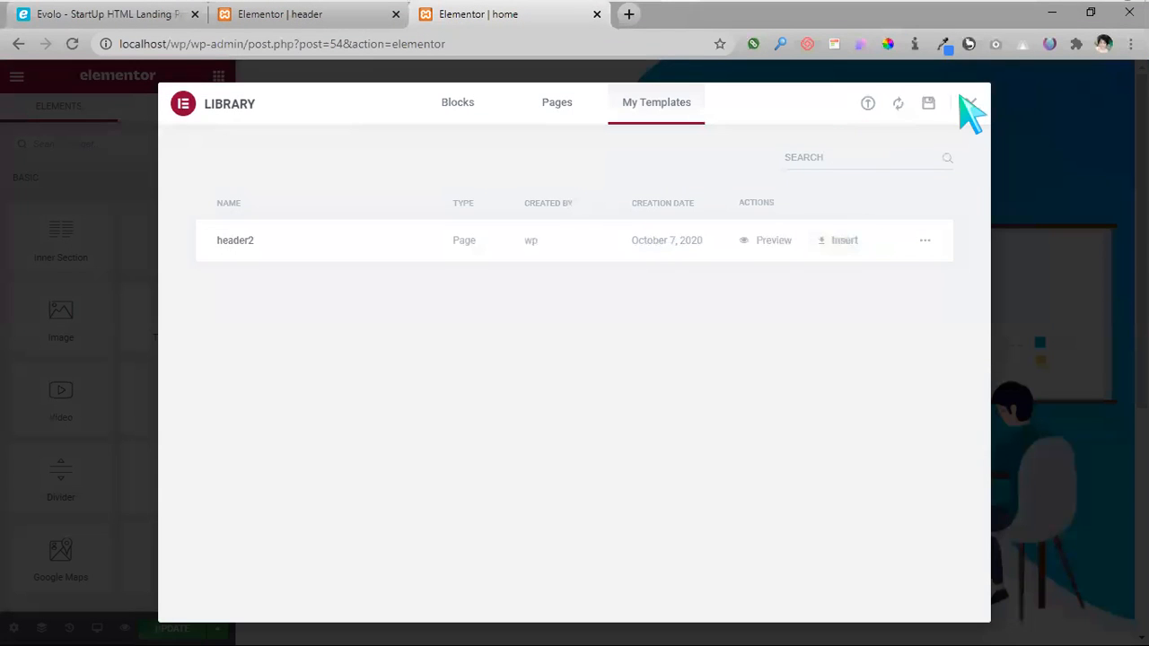
pyautogui.click(972, 104)
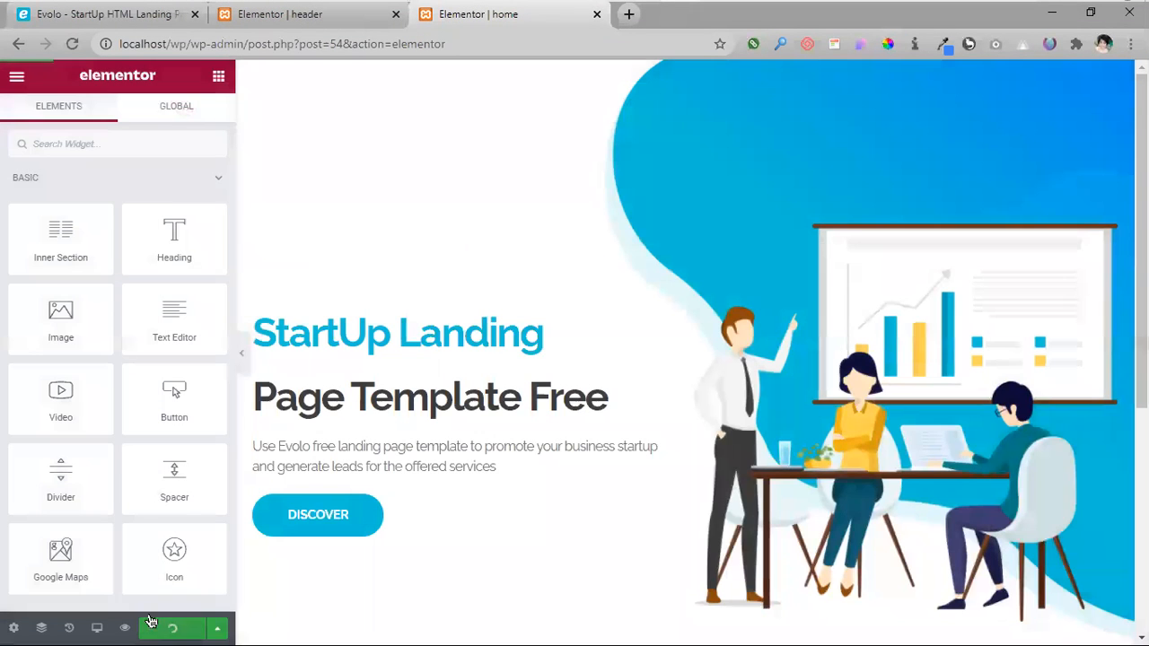
# - Reload the home page editor, insert the saved header1 template above the hero section and update the page
pyautogui.click(75, 45)
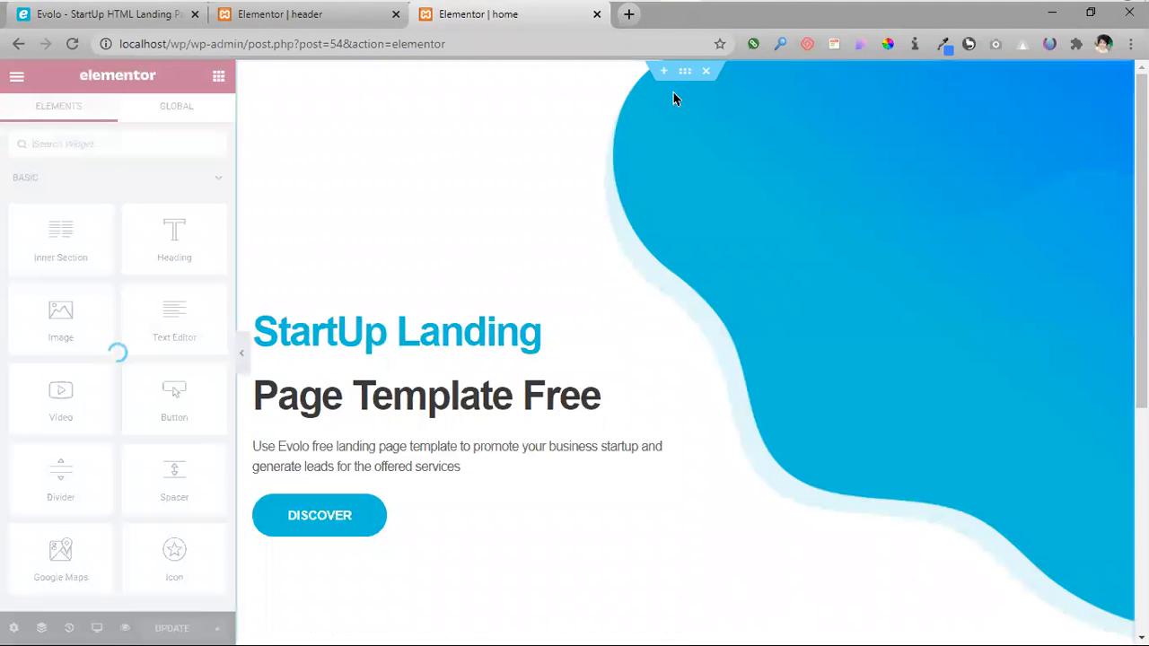
pyautogui.click(663, 76)
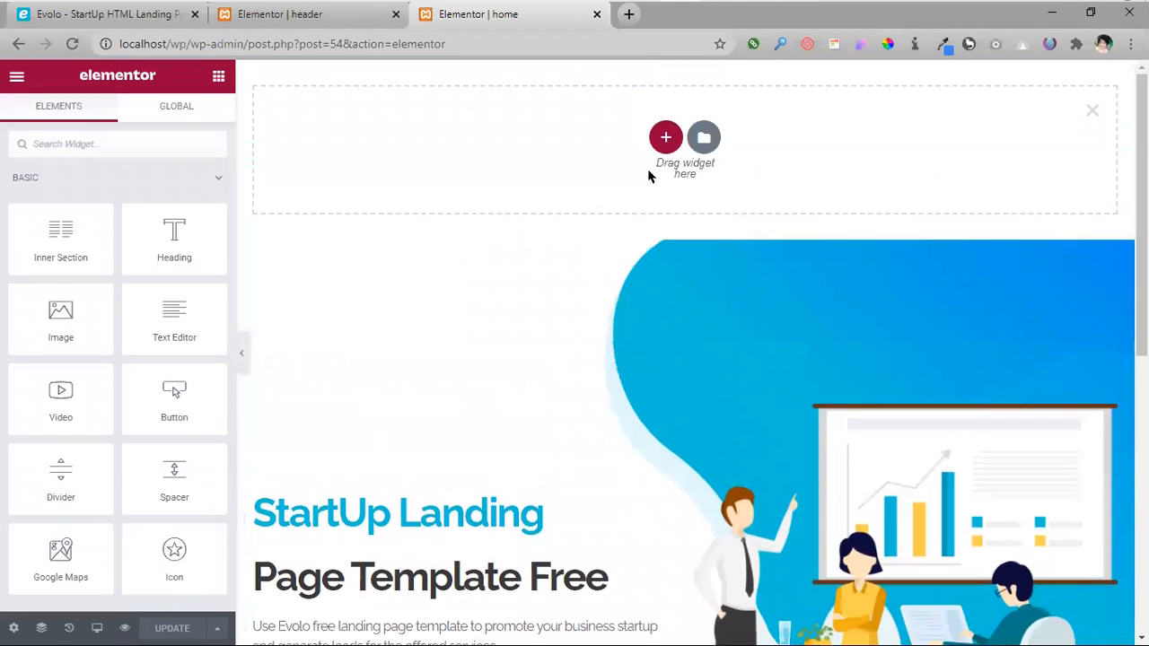
pyautogui.click(703, 137)
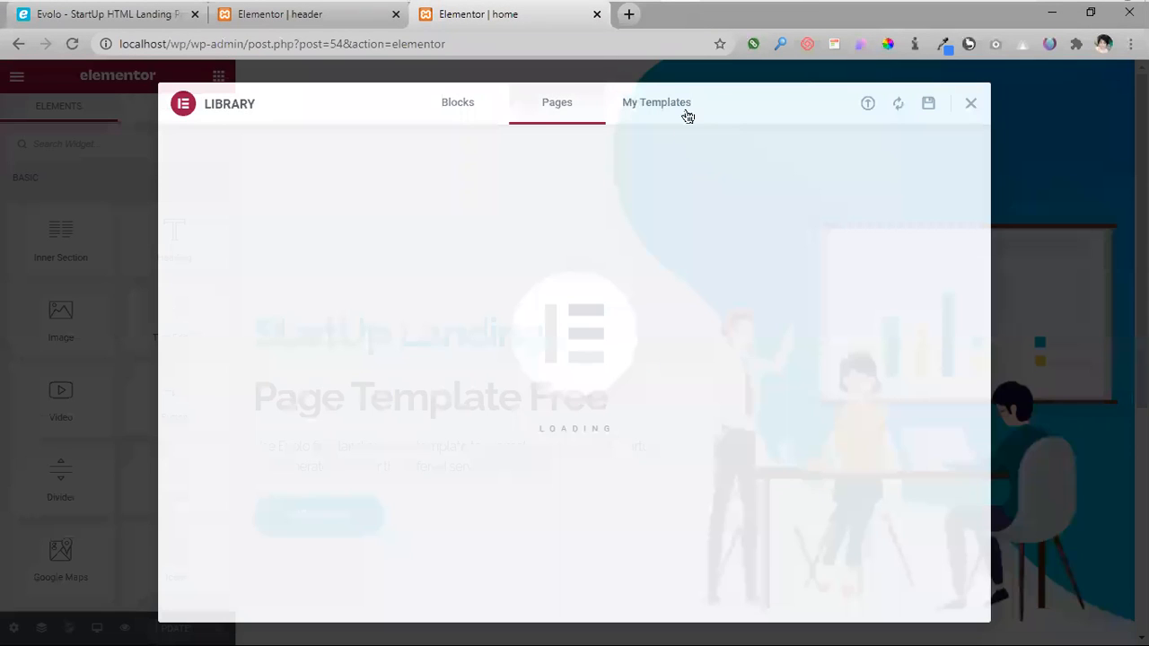
pyautogui.click(687, 108)
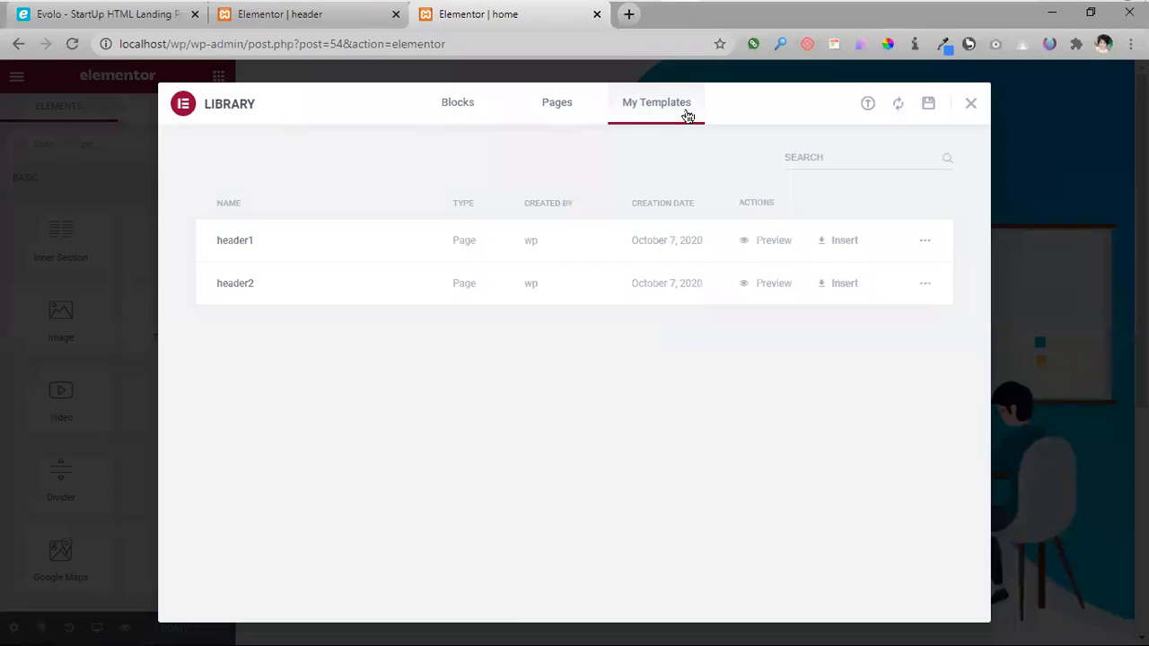
pyautogui.click(844, 242)
pyautogui.click(623, 423)
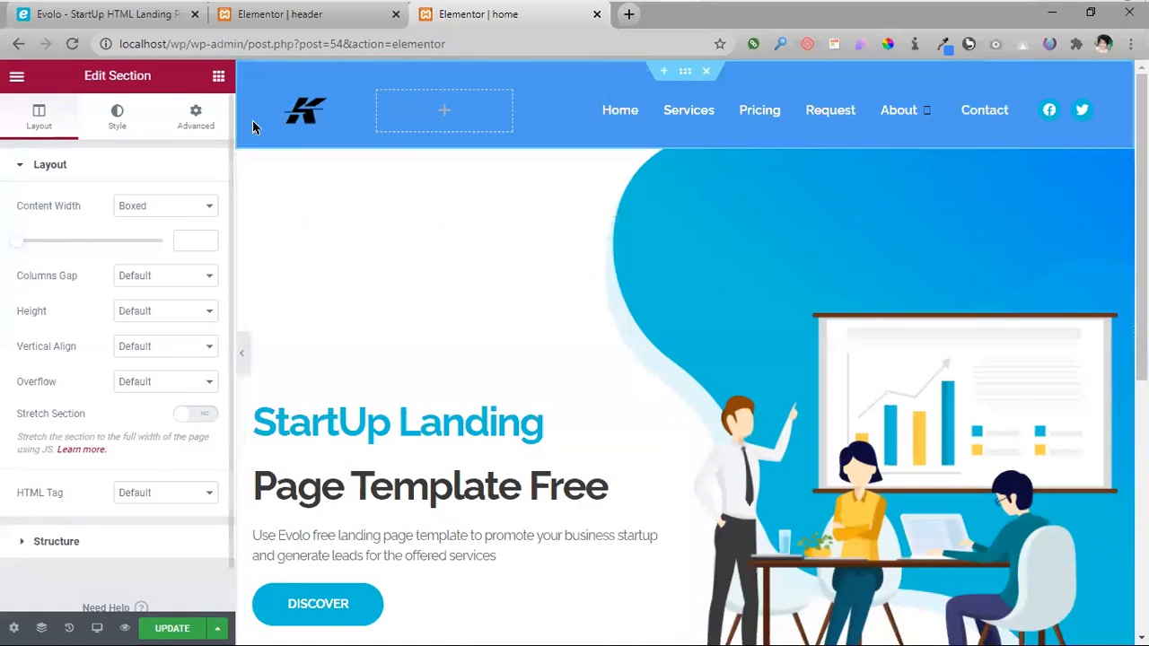
pyautogui.hotkey('ctrl', 's')
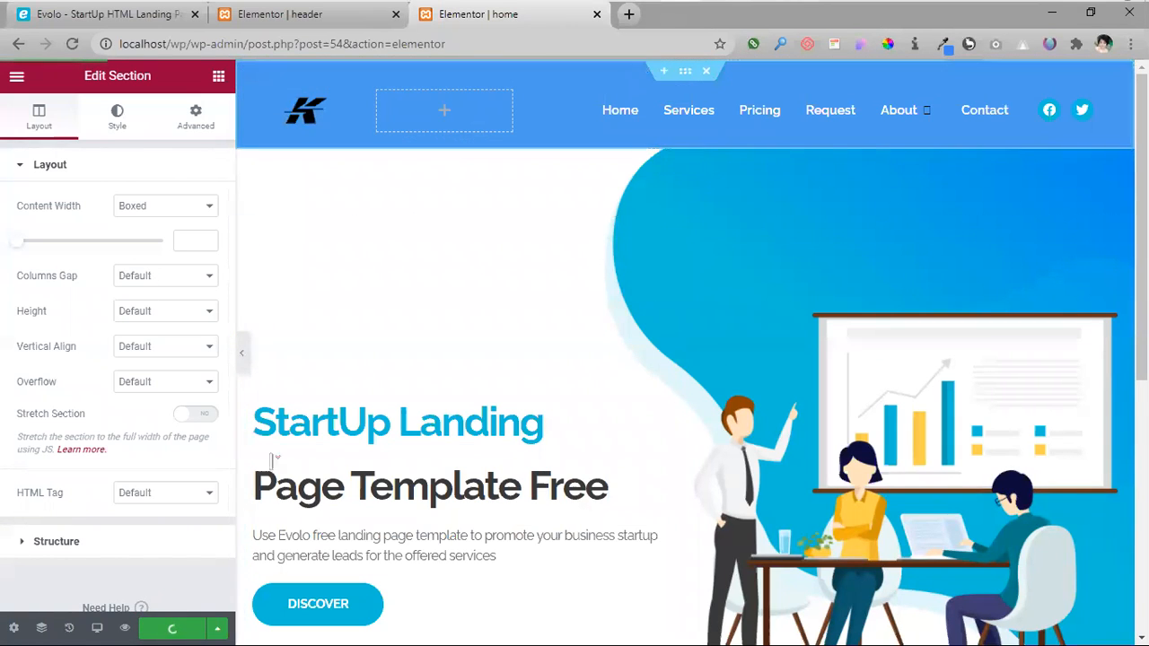
# - Hide the editing panel and preview the home page with its header and hero section
pyautogui.click(244, 356)
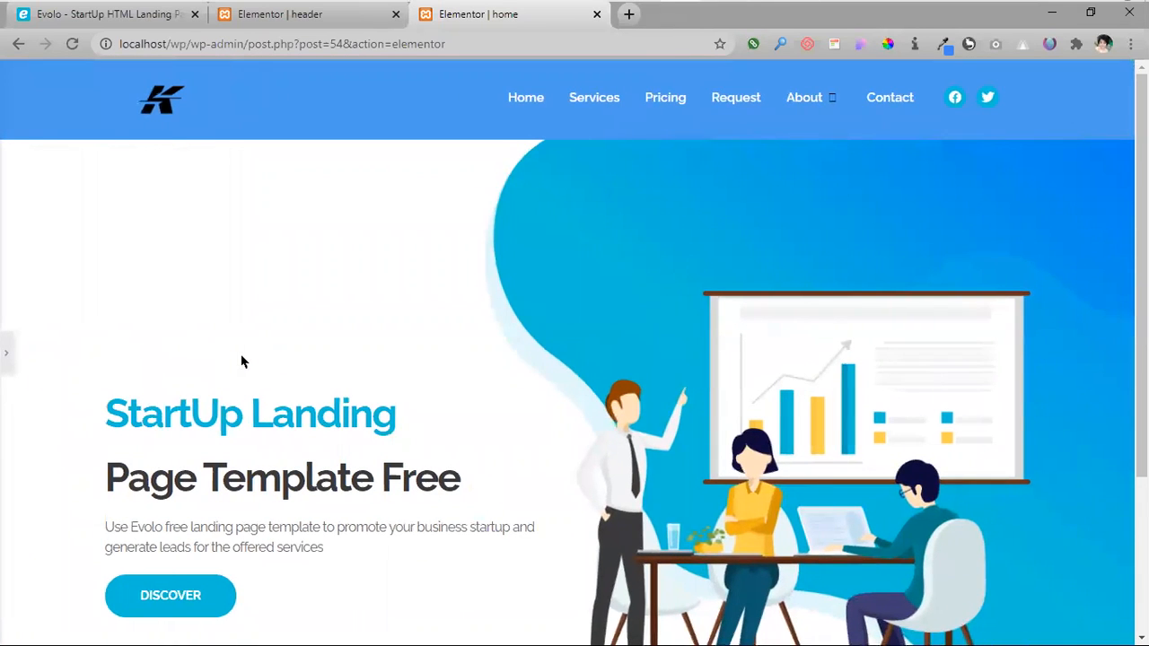
pyautogui.scroll(-3, 770, 284)
pyautogui.scroll(3, 770, 284)
pyautogui.moveTo(392, 16)
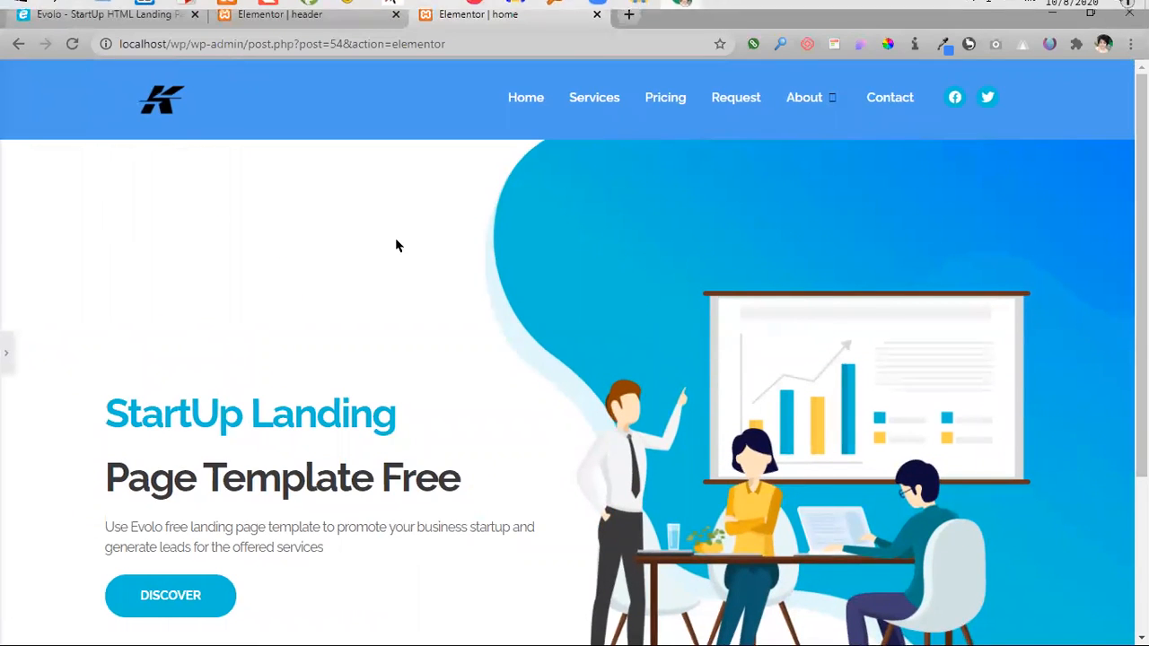
pyautogui.scroll(-3, 526, 320)
pyautogui.scroll(3, 526, 323)
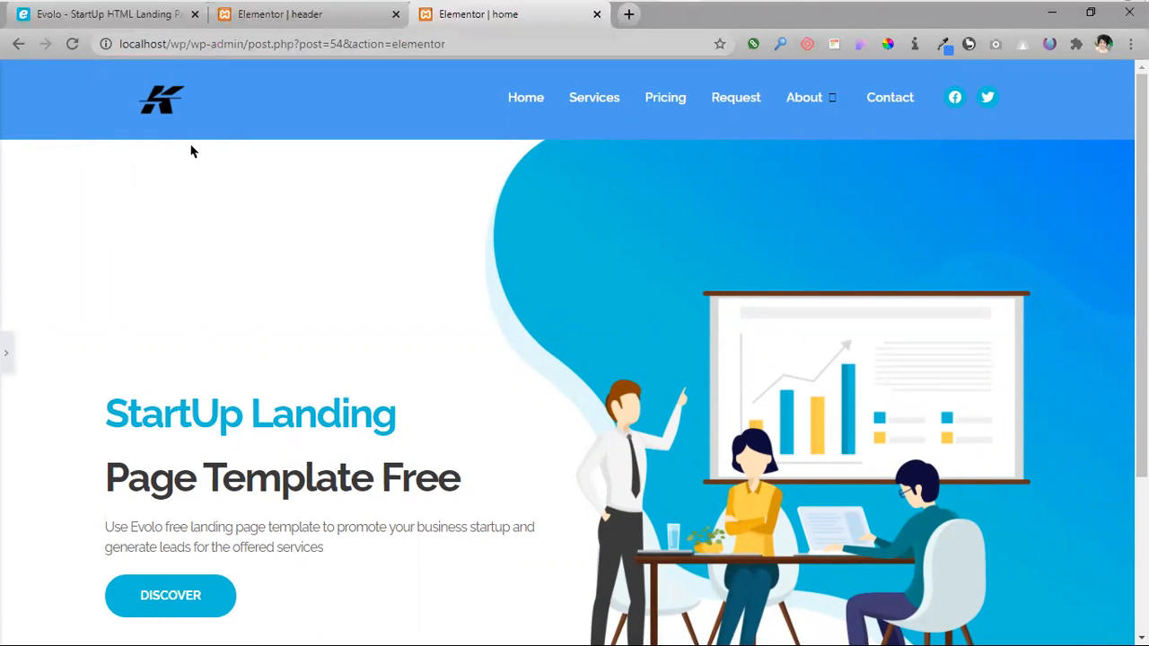
# - Close the template library in the header editor and return to the home page preview
pyautogui.click(276, 22)
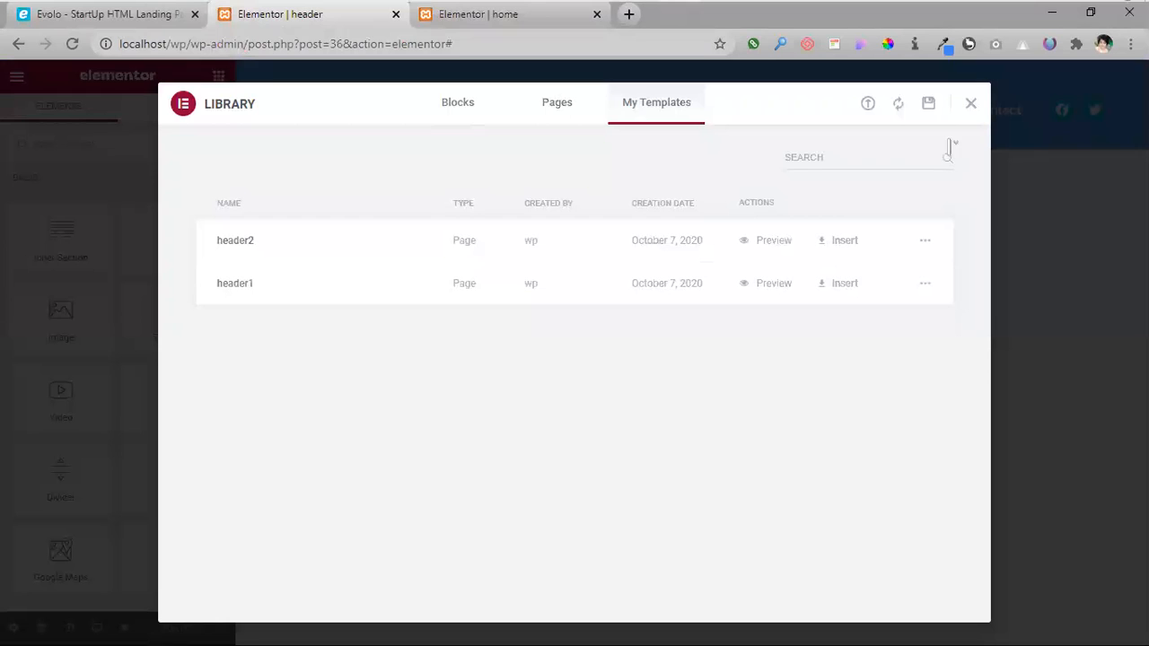
pyautogui.click(975, 104)
pyautogui.click(449, 30)
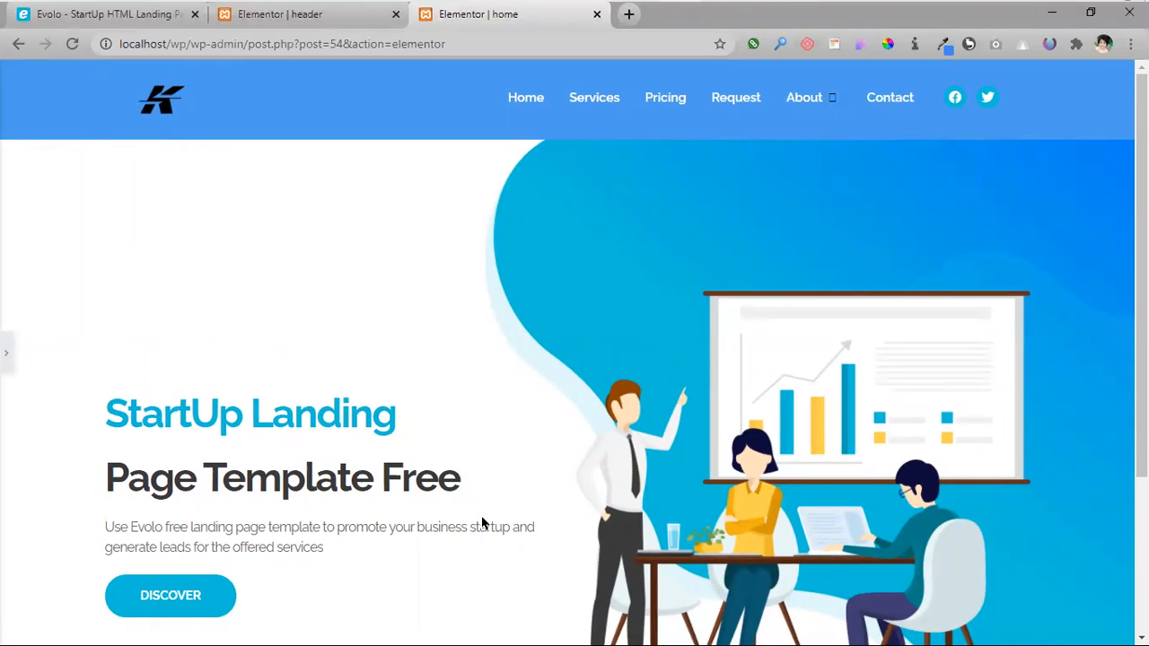
pyautogui.scroll(-3, 415, 436)
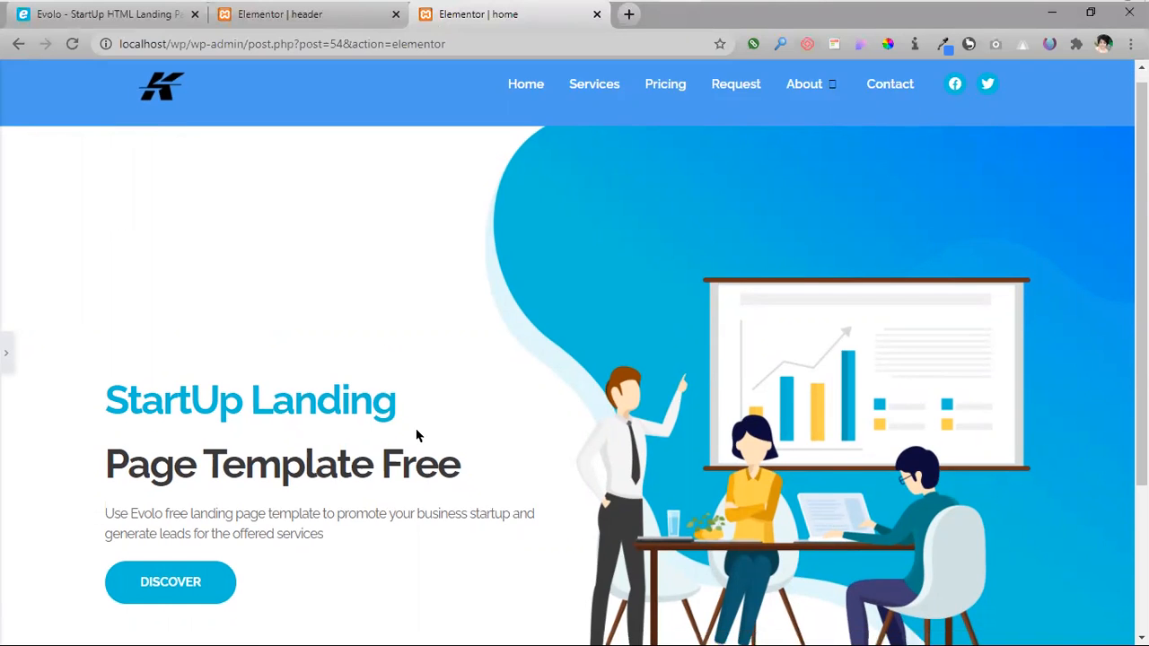
pyautogui.scroll(3, 415, 435)
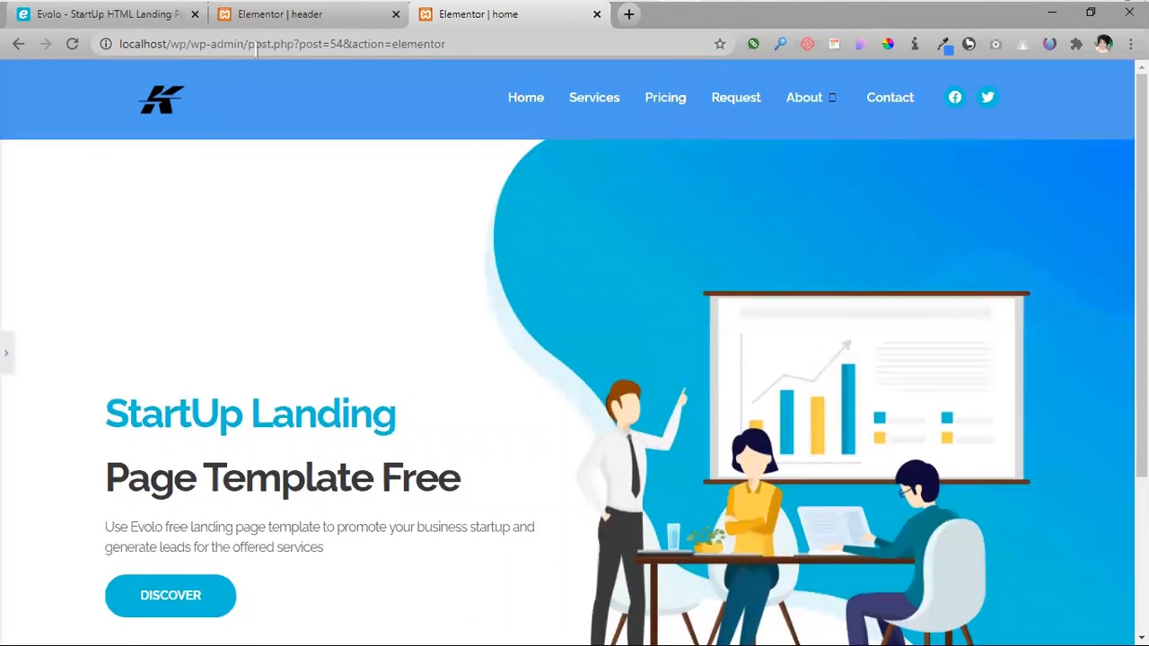
# - Examine the services, pricing and request form sections of the original Evolo landing page for comparison
pyautogui.click(72, 17)
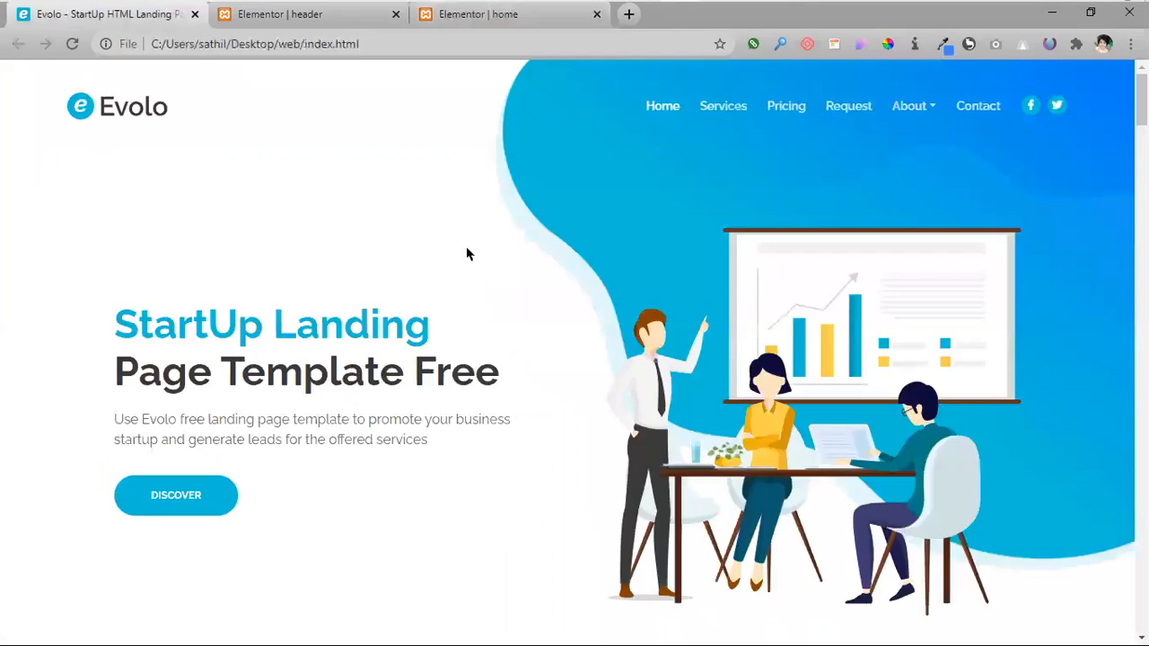
pyautogui.scroll(-15, 723, 454)
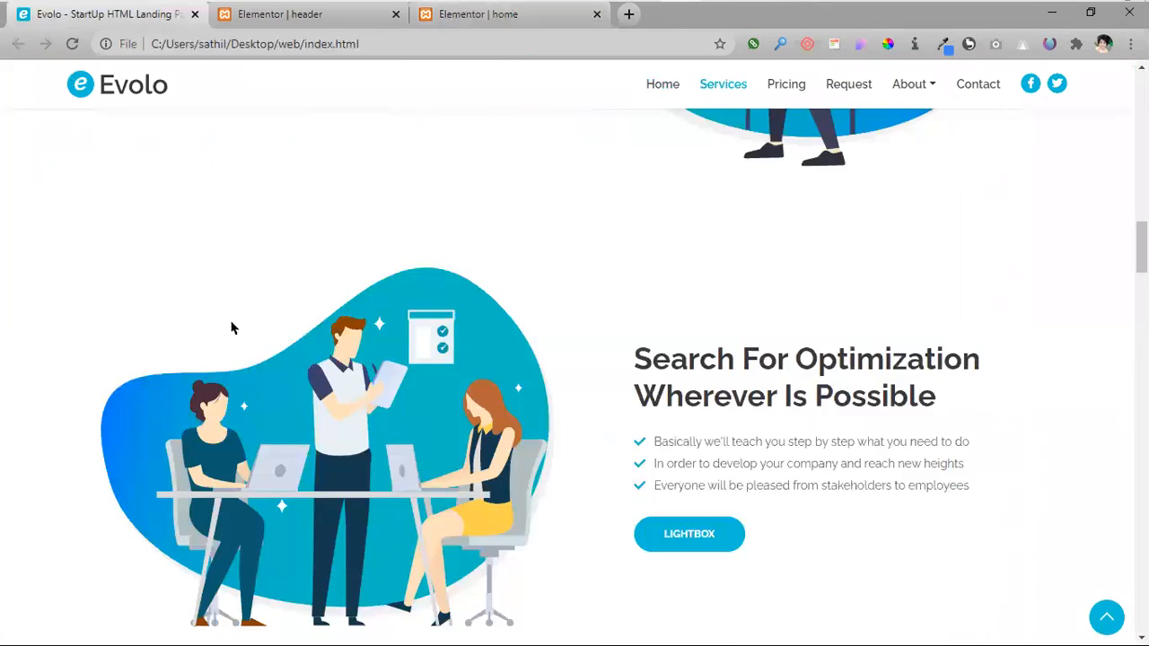
pyautogui.scroll(-3, 232, 328)
pyautogui.scroll(2, 543, 334)
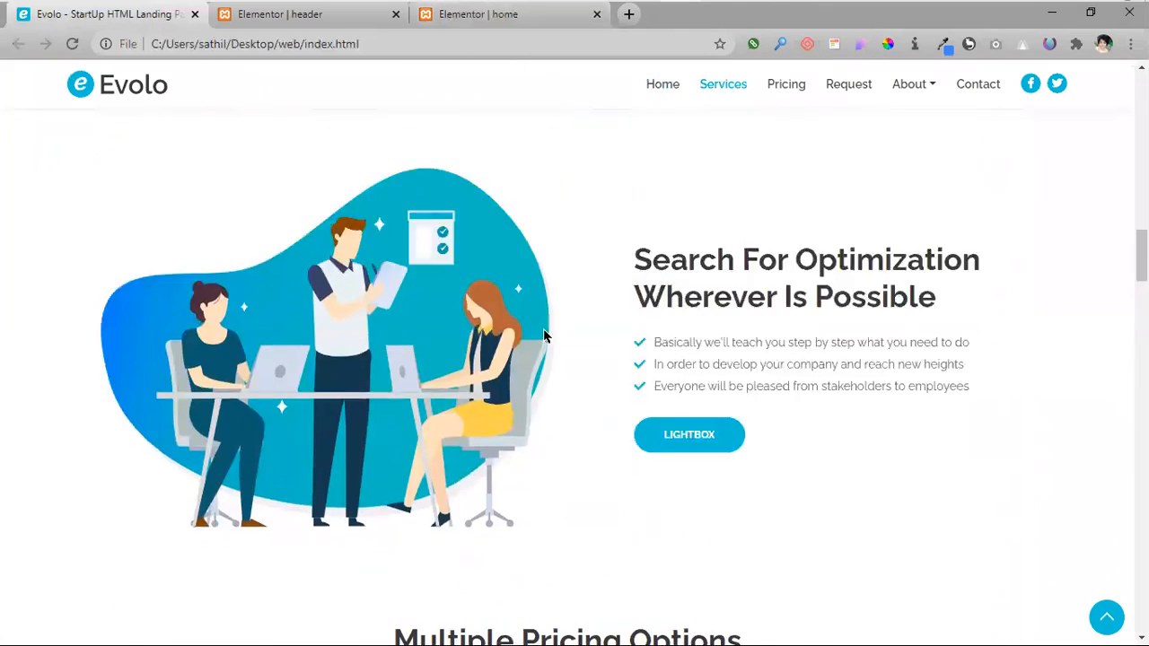
pyautogui.scroll(5, 502, 332)
pyautogui.scroll(-7, 908, 452)
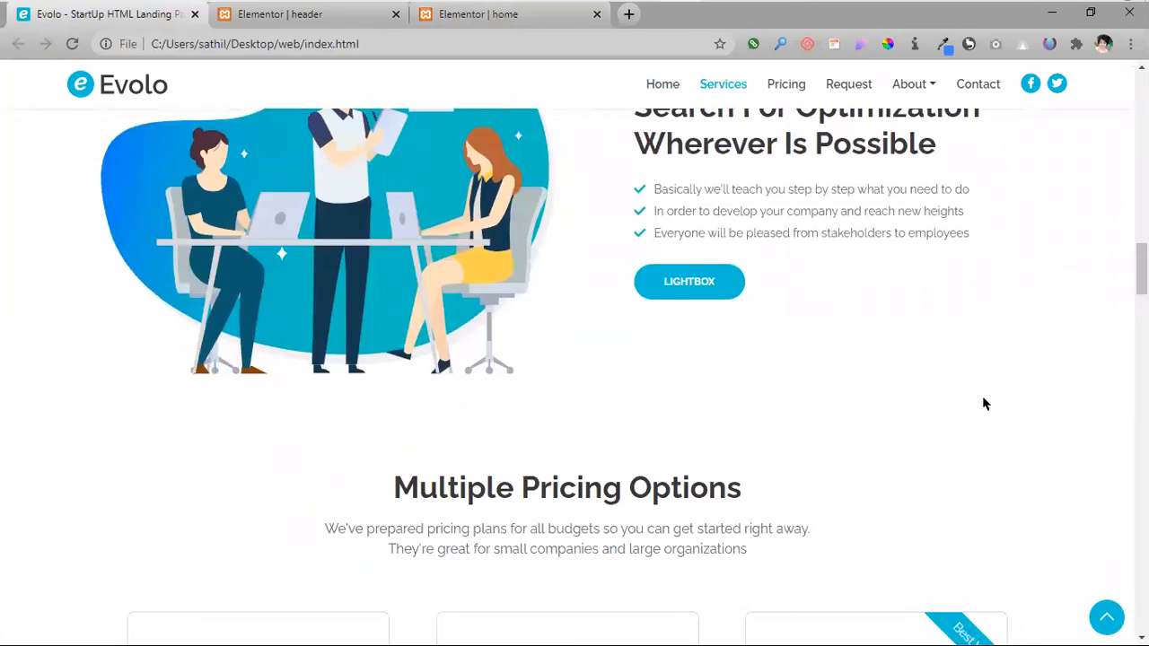
pyautogui.scroll(-15, 983, 403)
pyautogui.scroll(9, 984, 404)
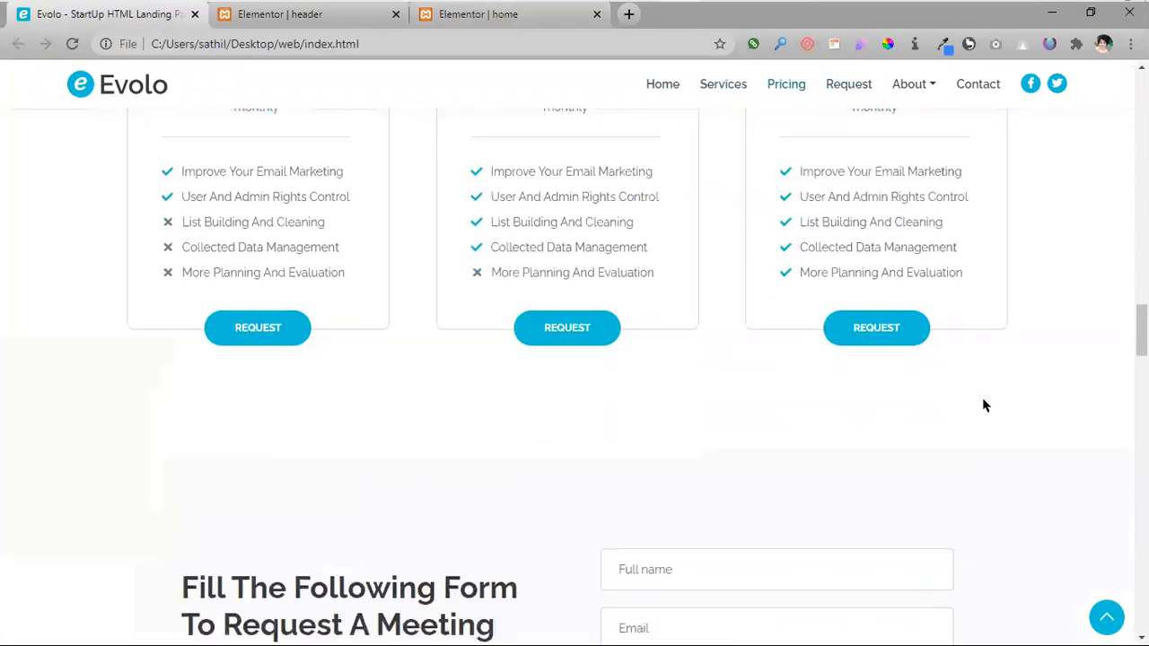
pyautogui.scroll(10, 982, 406)
pyautogui.scroll(8, 362, 408)
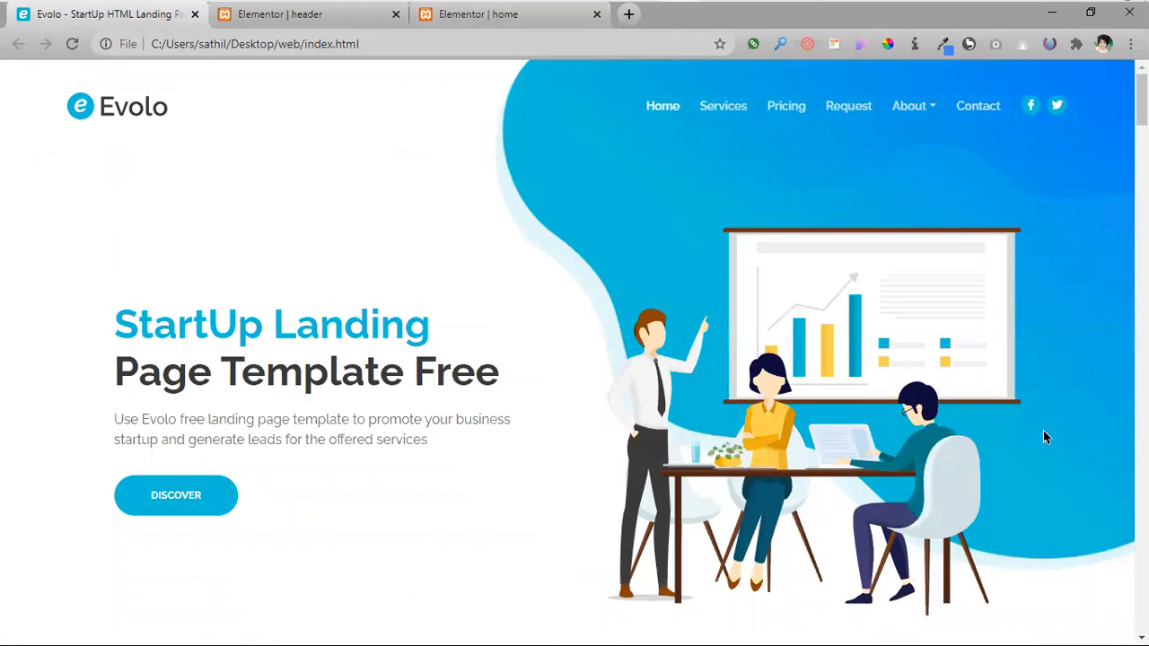